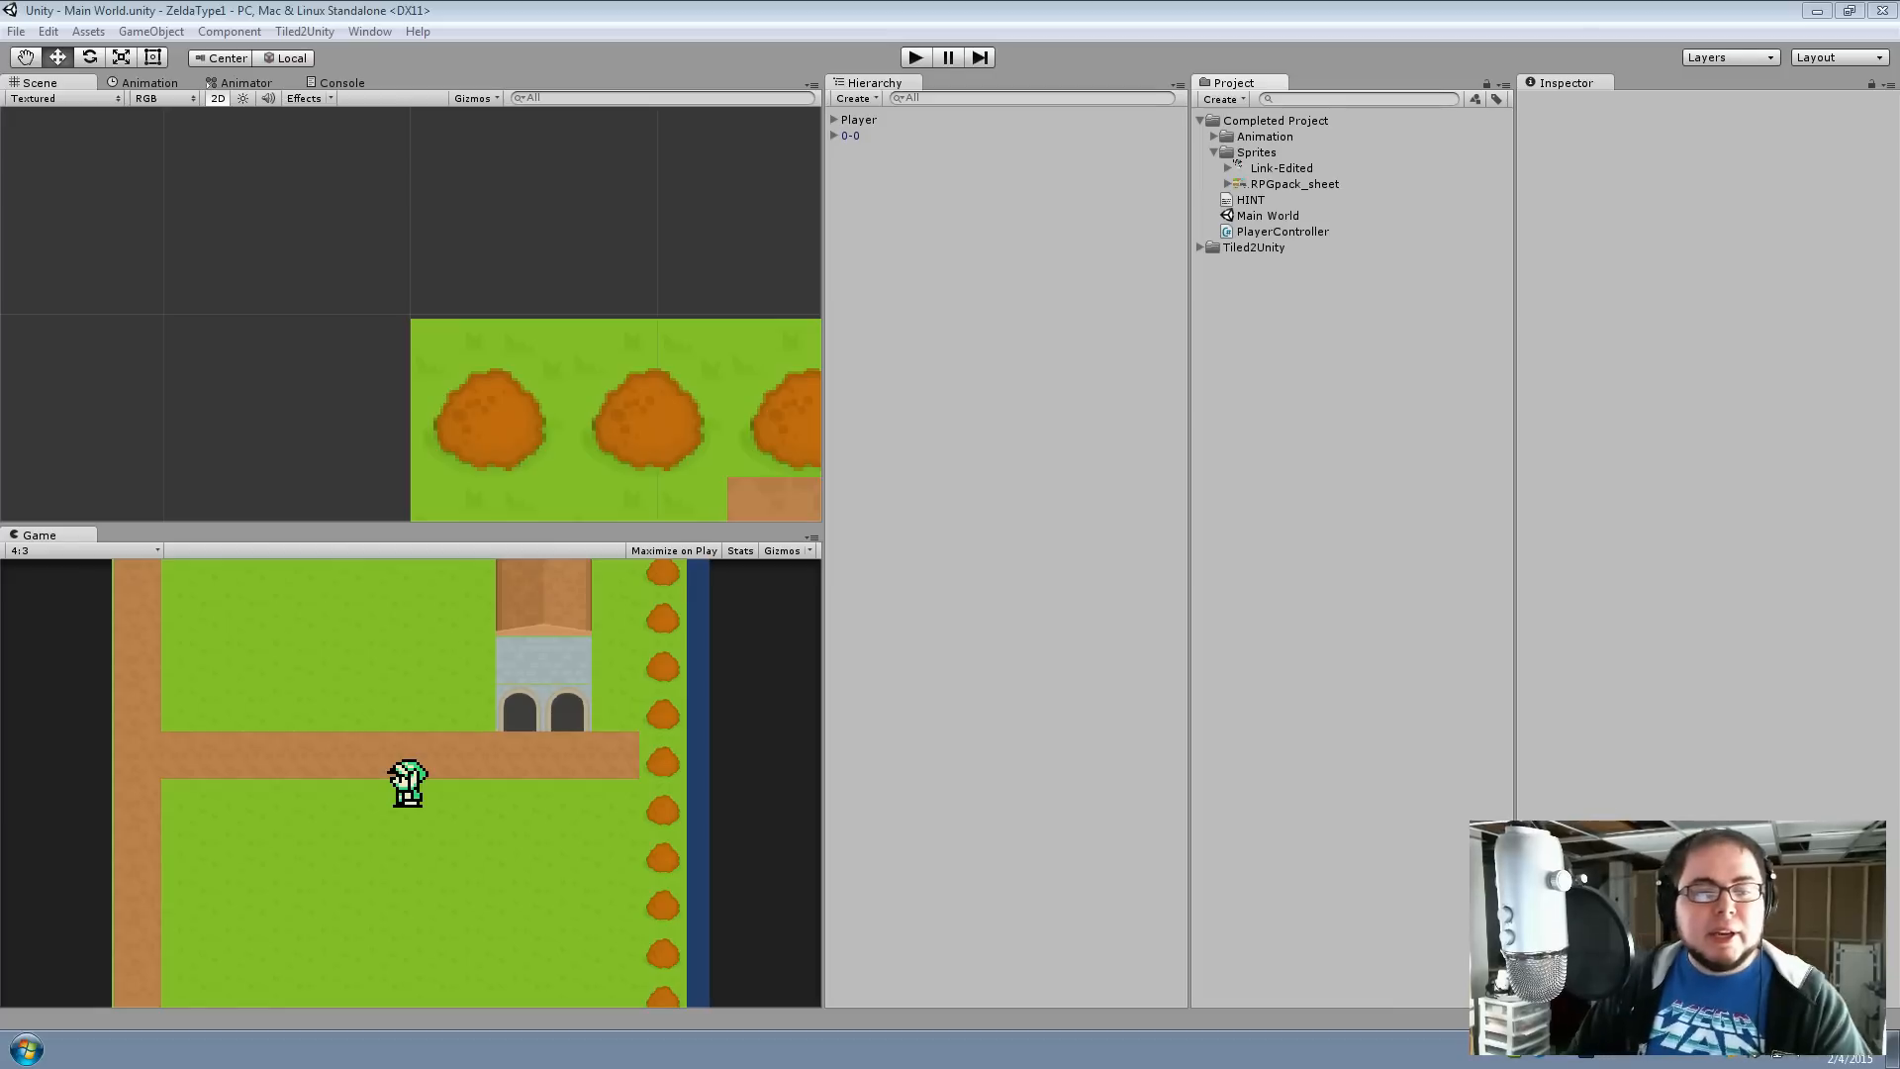
Run the Main World scene and walk the character in all four directions to check its movement and facing
{"action": "left_click", "coordinate": [916, 57]}
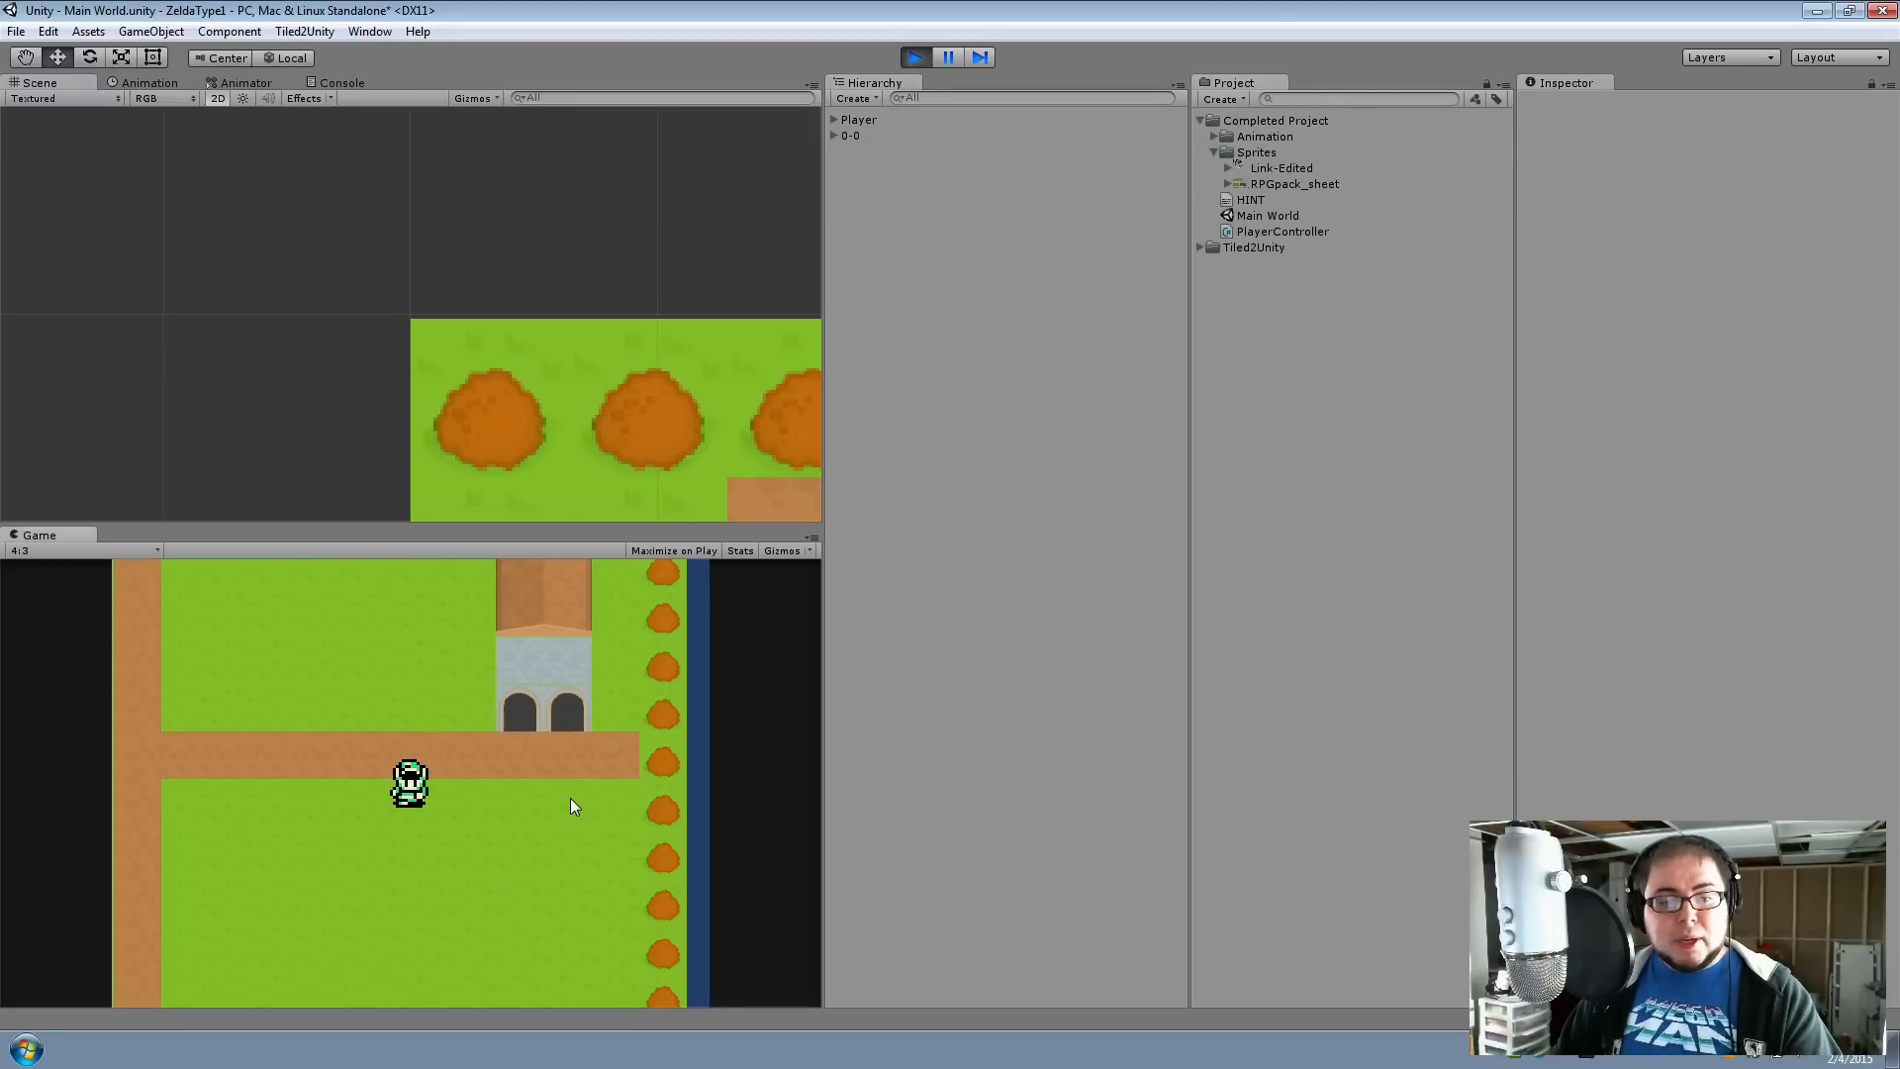
{"action": "key", "text": "Left"}
{"action": "key", "text": "Up"}
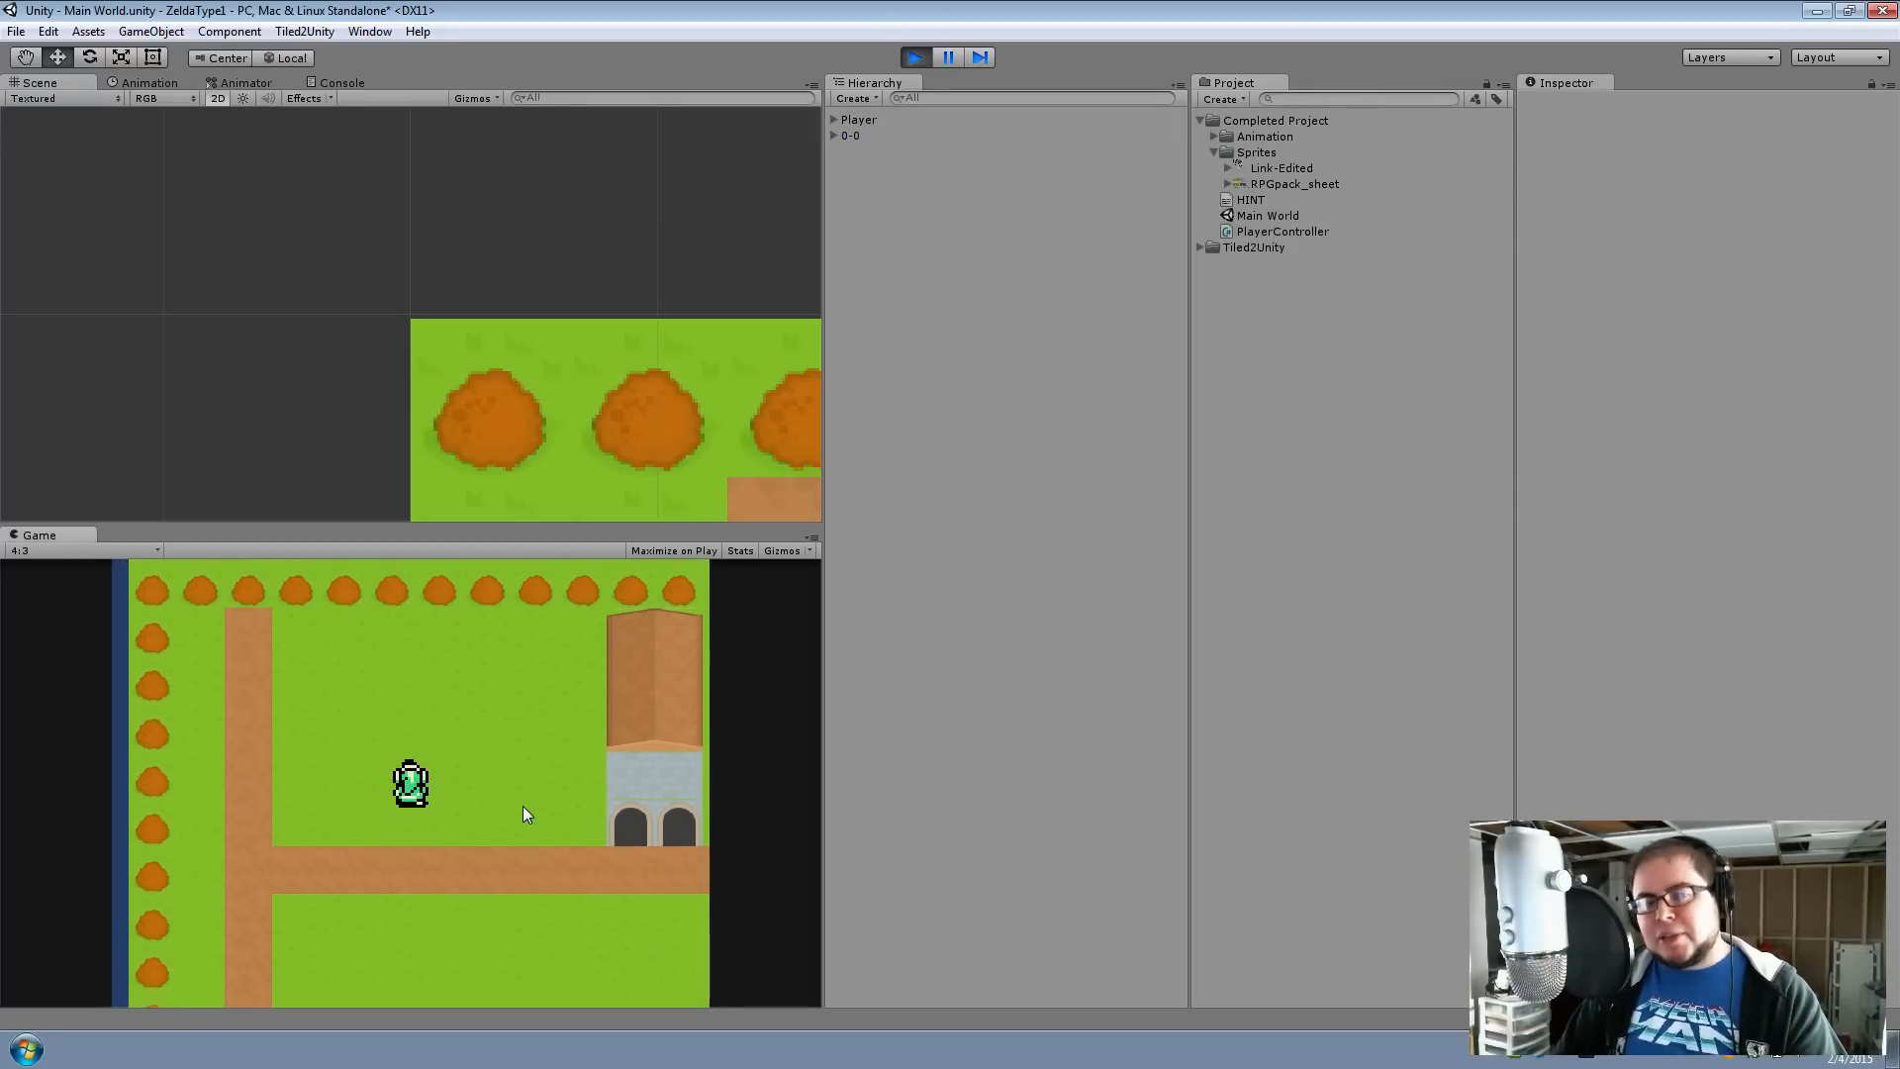
{"action": "key", "text": "Up"}
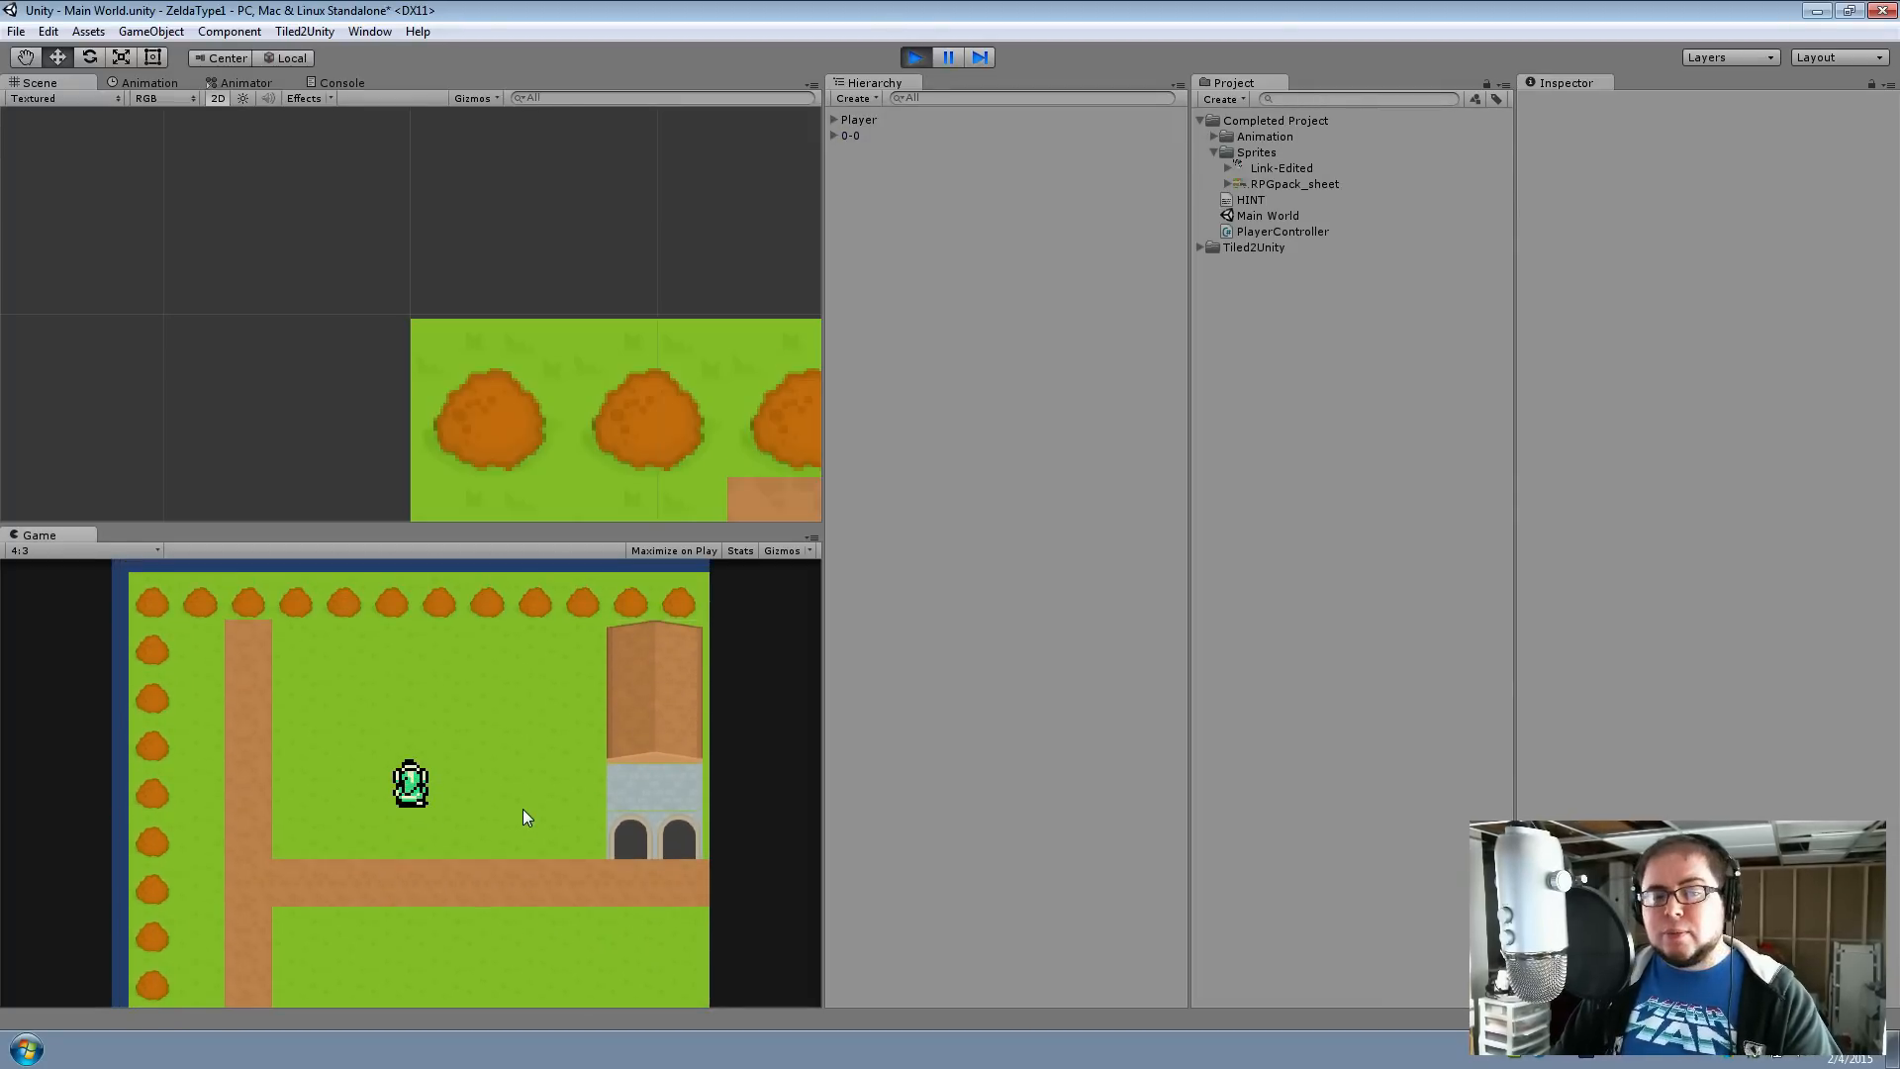
{"action": "key", "text": "Right"}
{"action": "key", "text": "Up"}
{"action": "key", "text": "Down"}
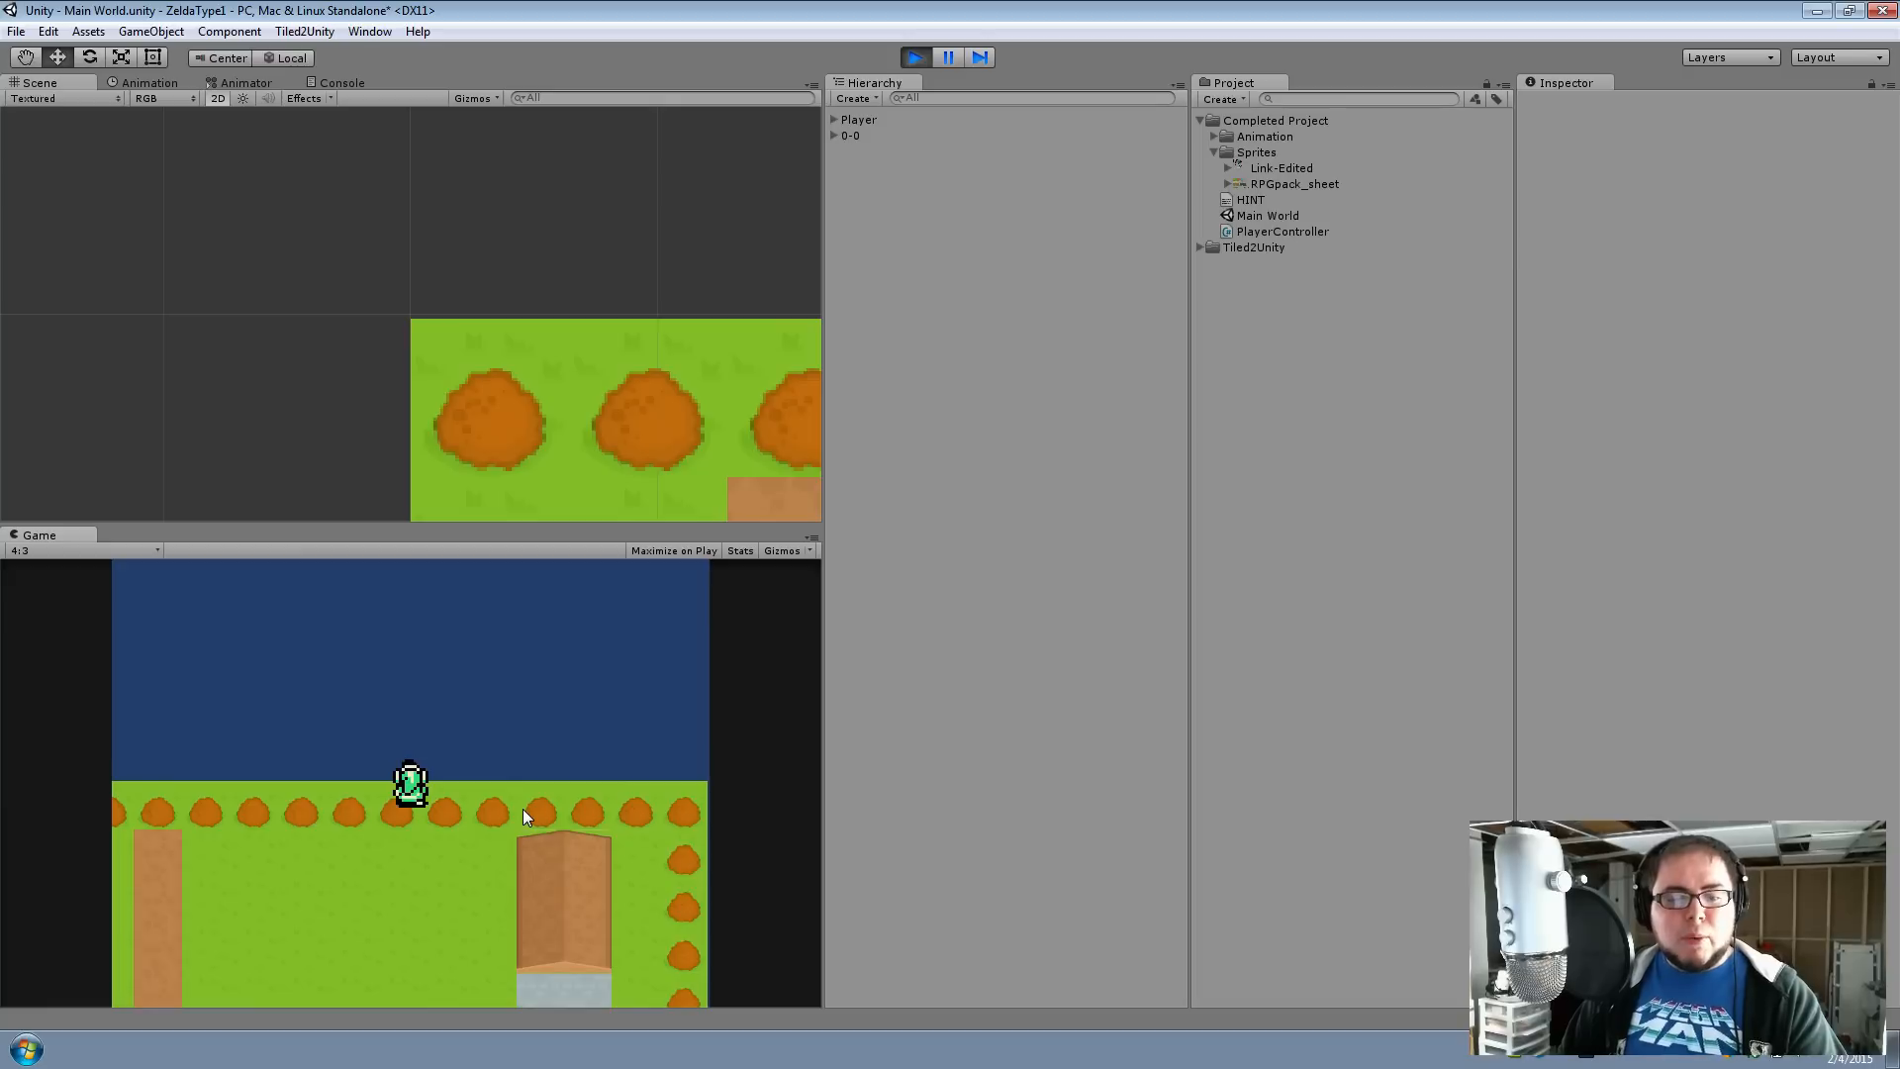
{"action": "key", "text": "Down"}
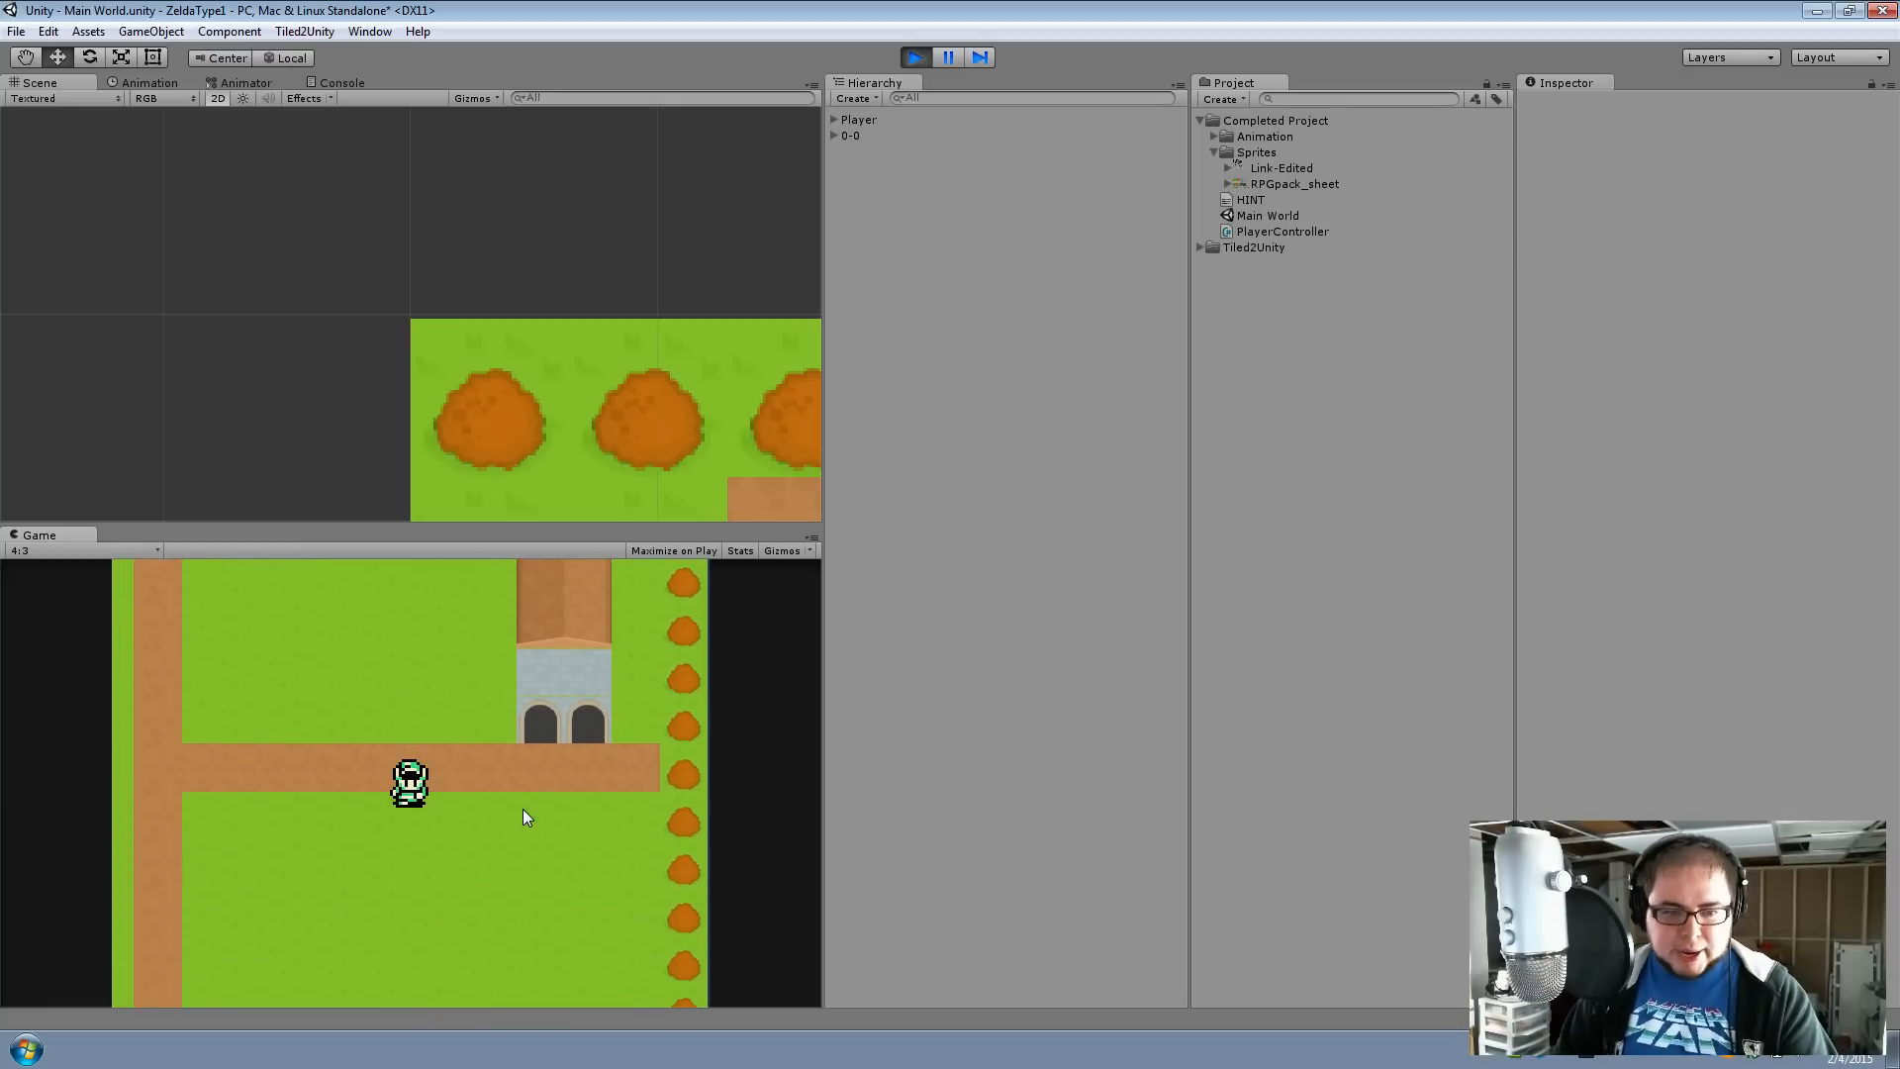
{"action": "key", "text": "Left"}
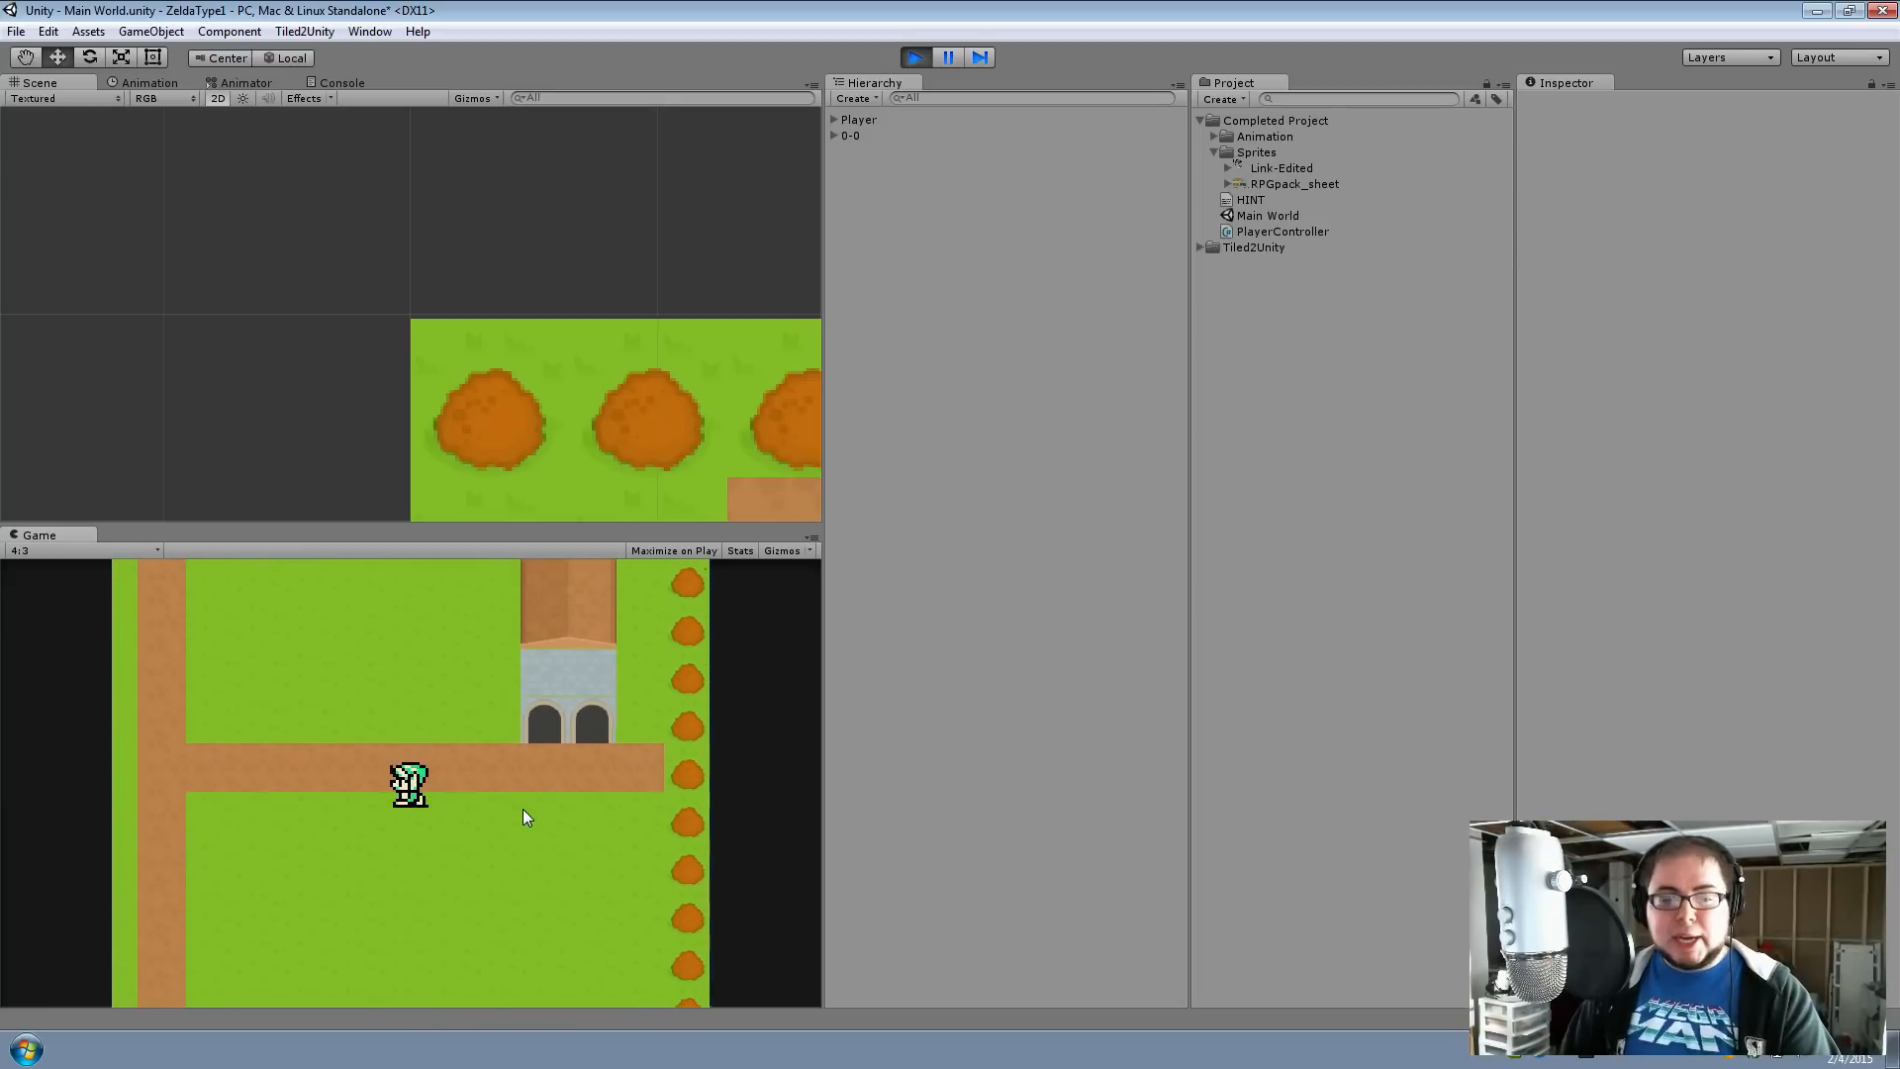
{"action": "key", "text": "Right"}
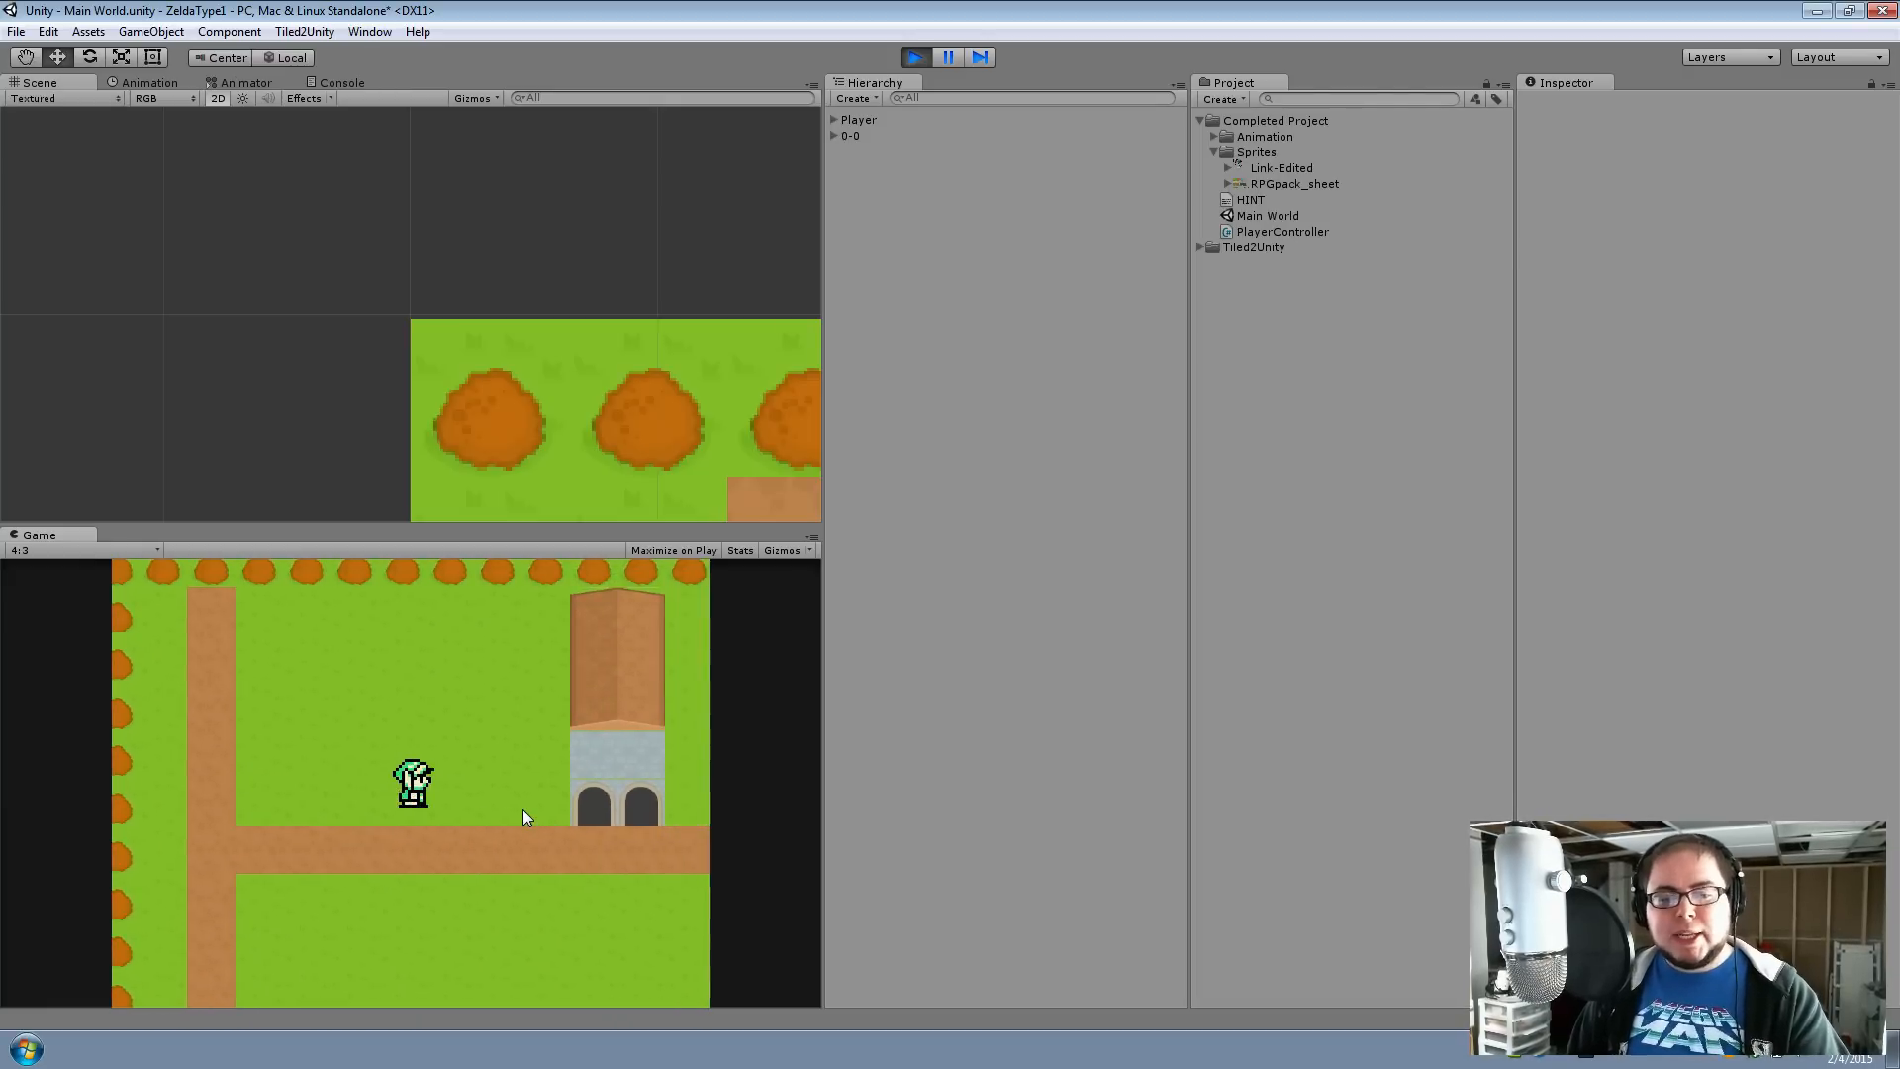
{"action": "key", "text": "Down"}
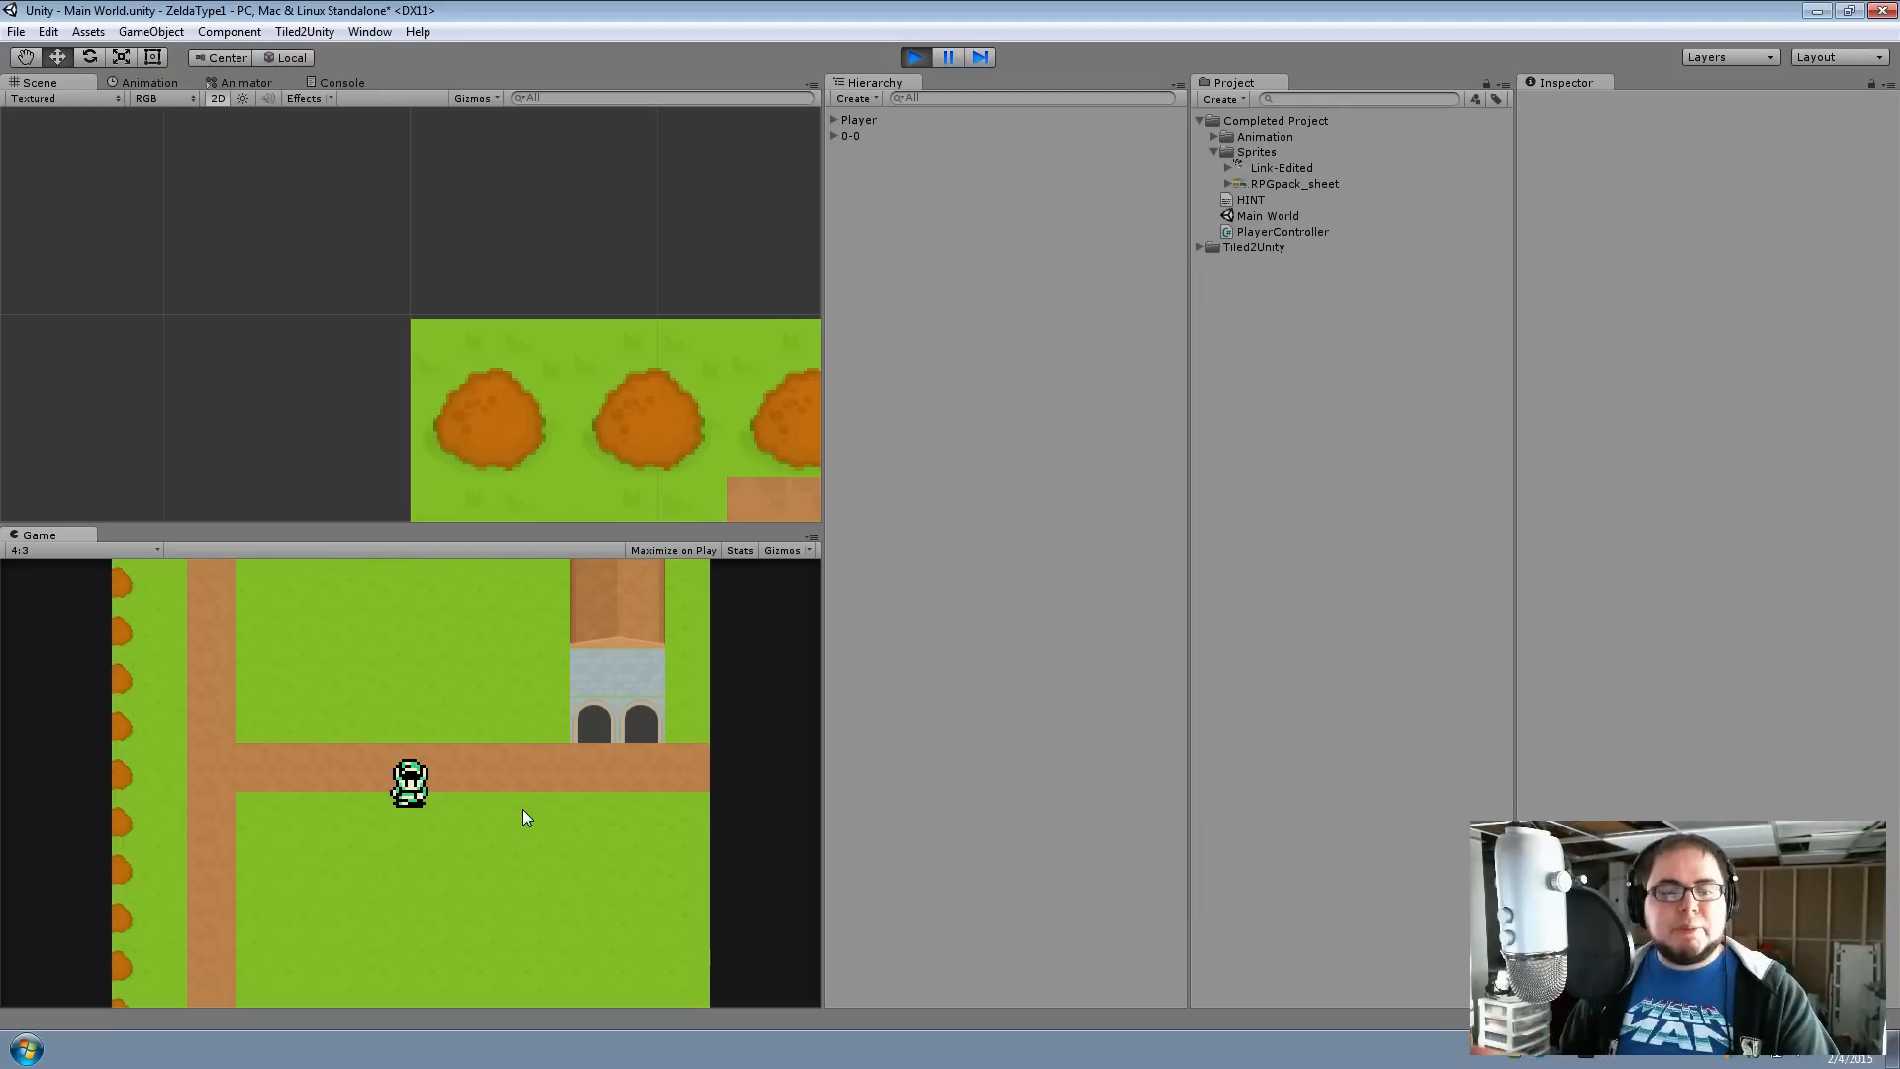
{"action": "key", "text": "Up"}
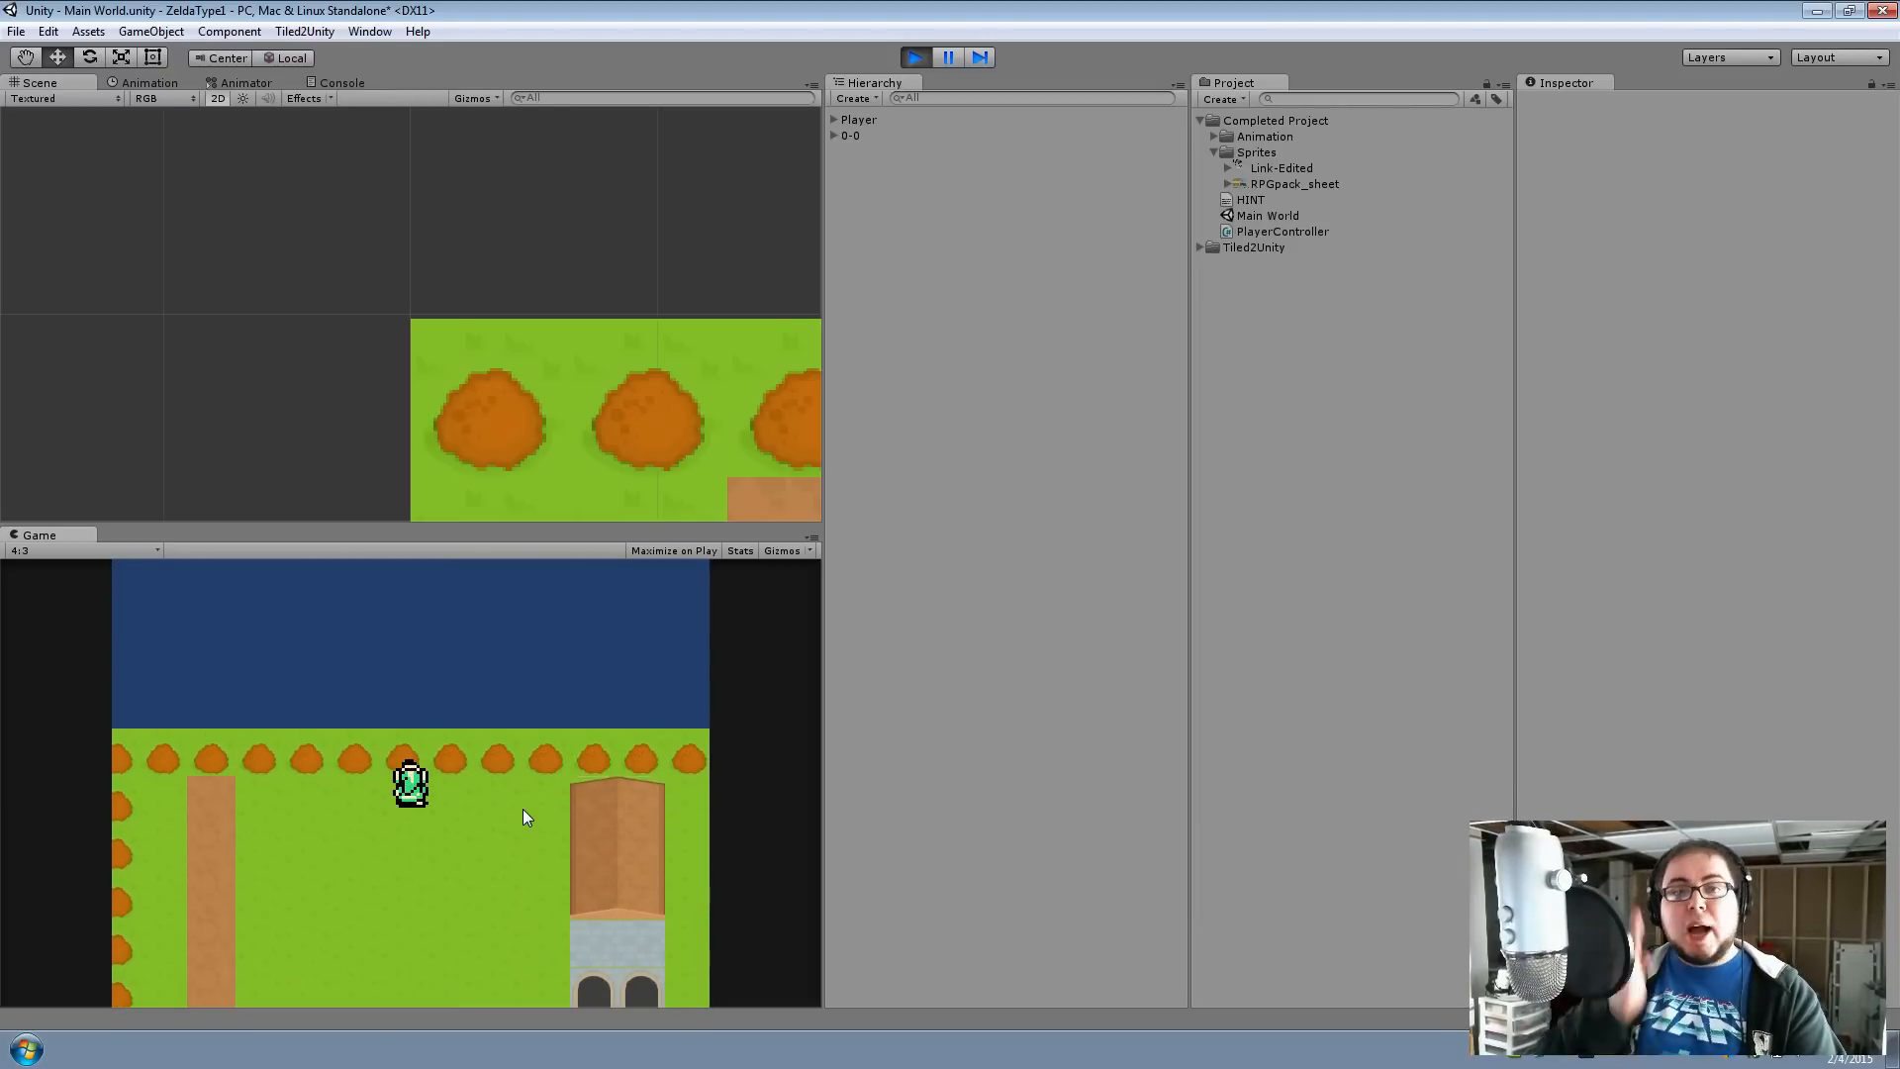
{"action": "key", "text": "Down"}
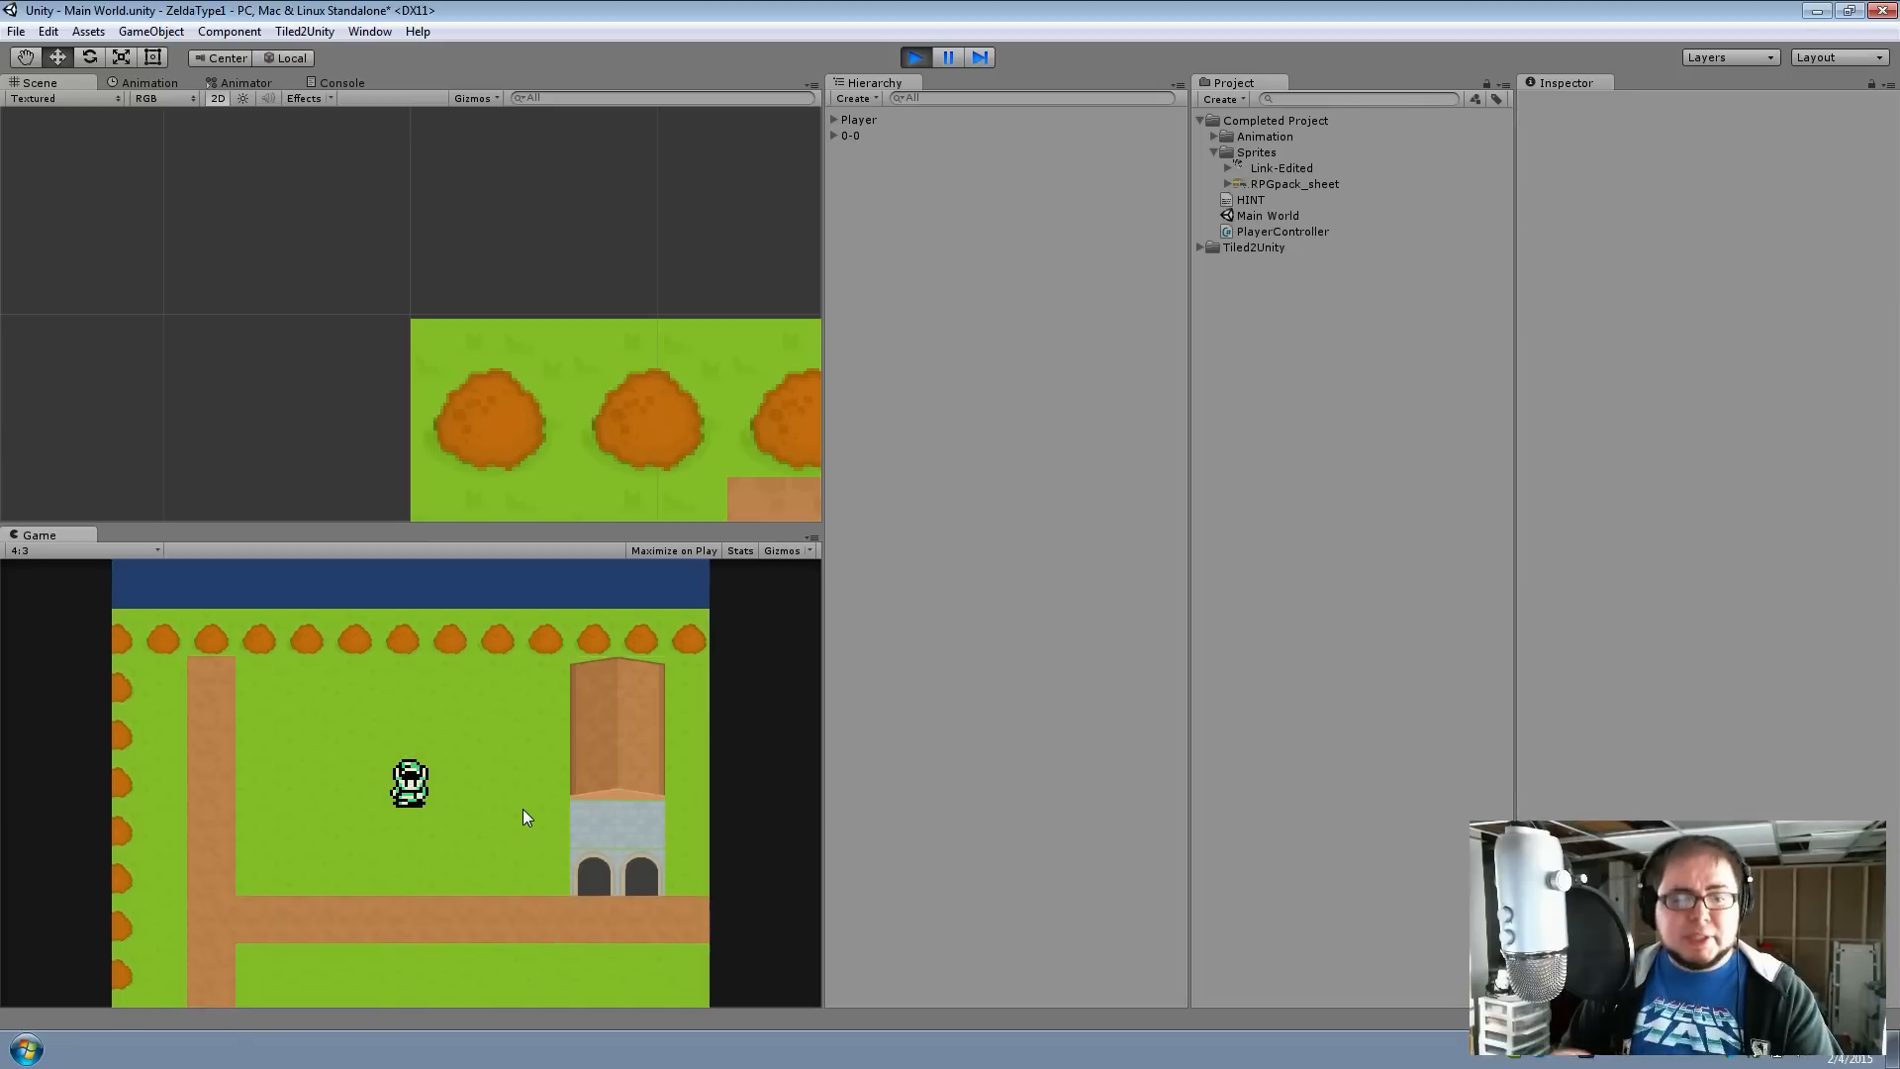
{"action": "key", "text": "Left"}
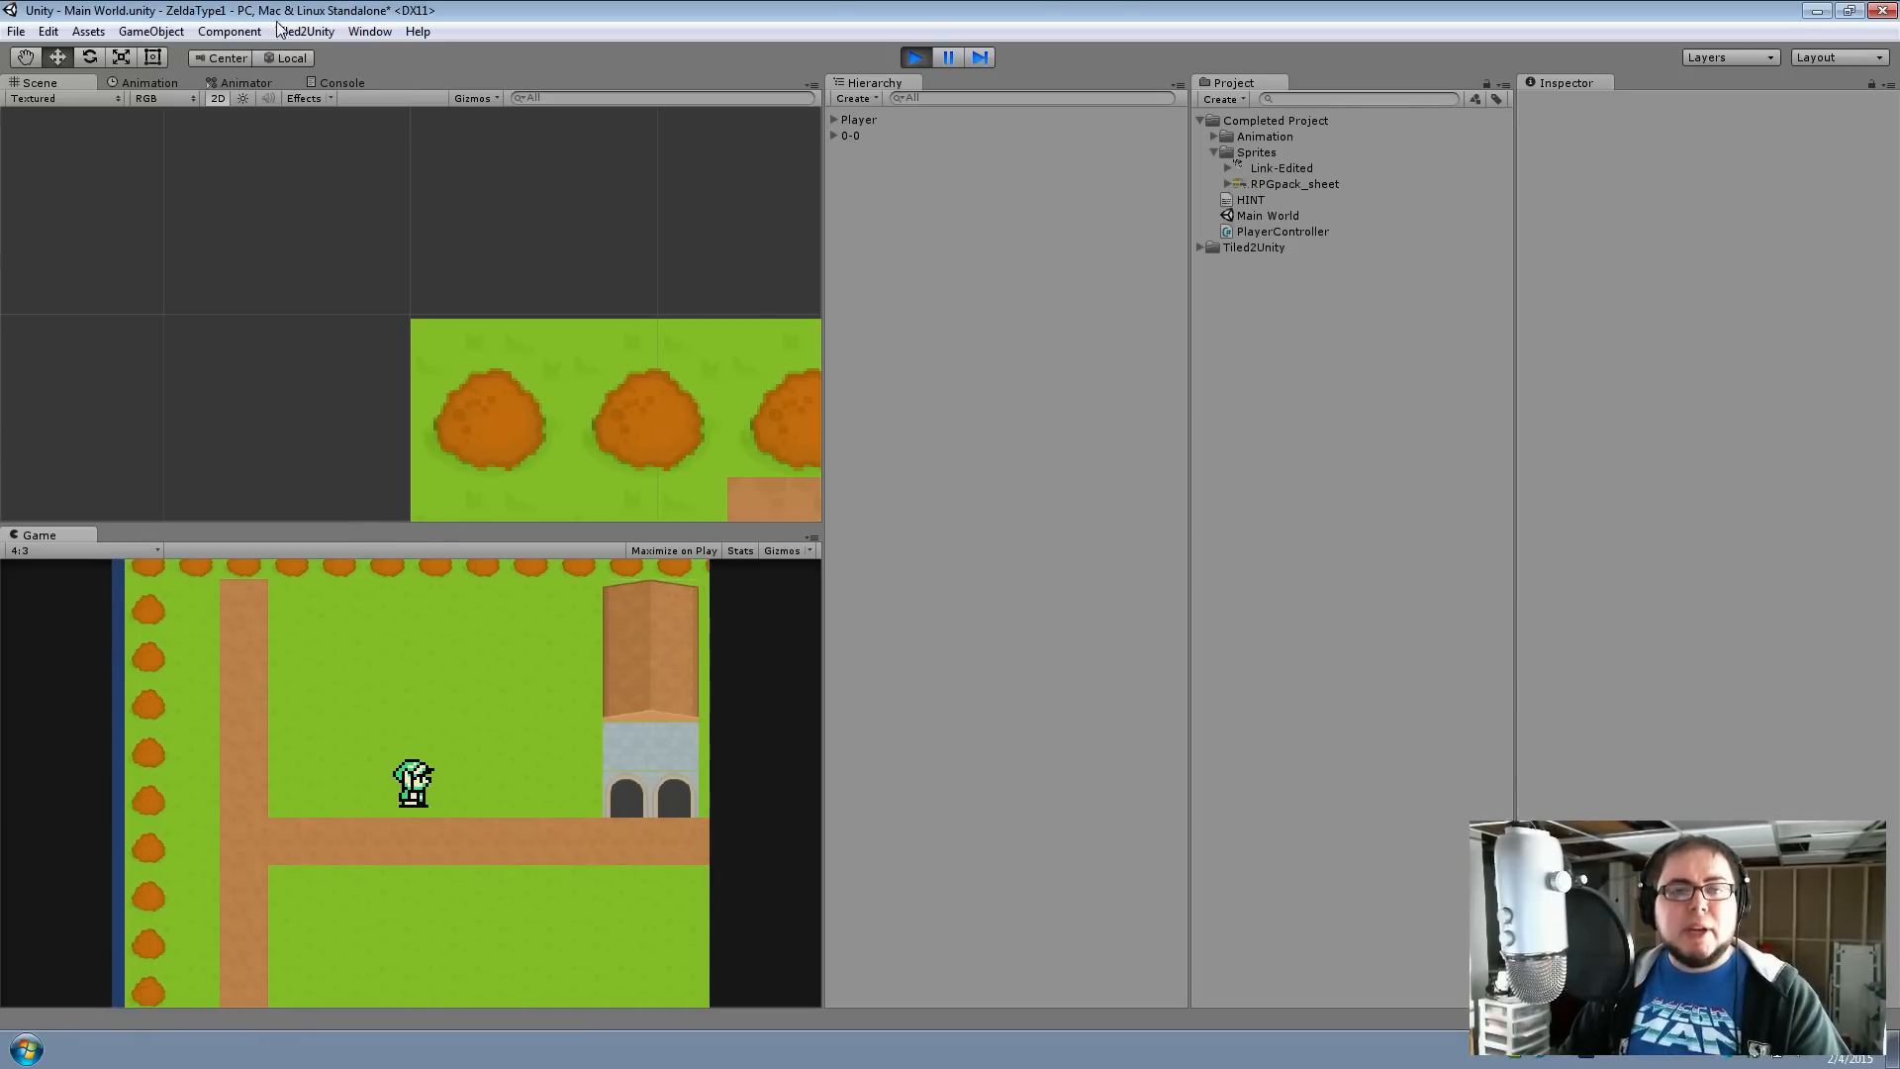
Examine the Player's Animator states and parameters while walking it in all four directions, and stop the game
{"action": "left_click", "coordinate": [922, 119]}
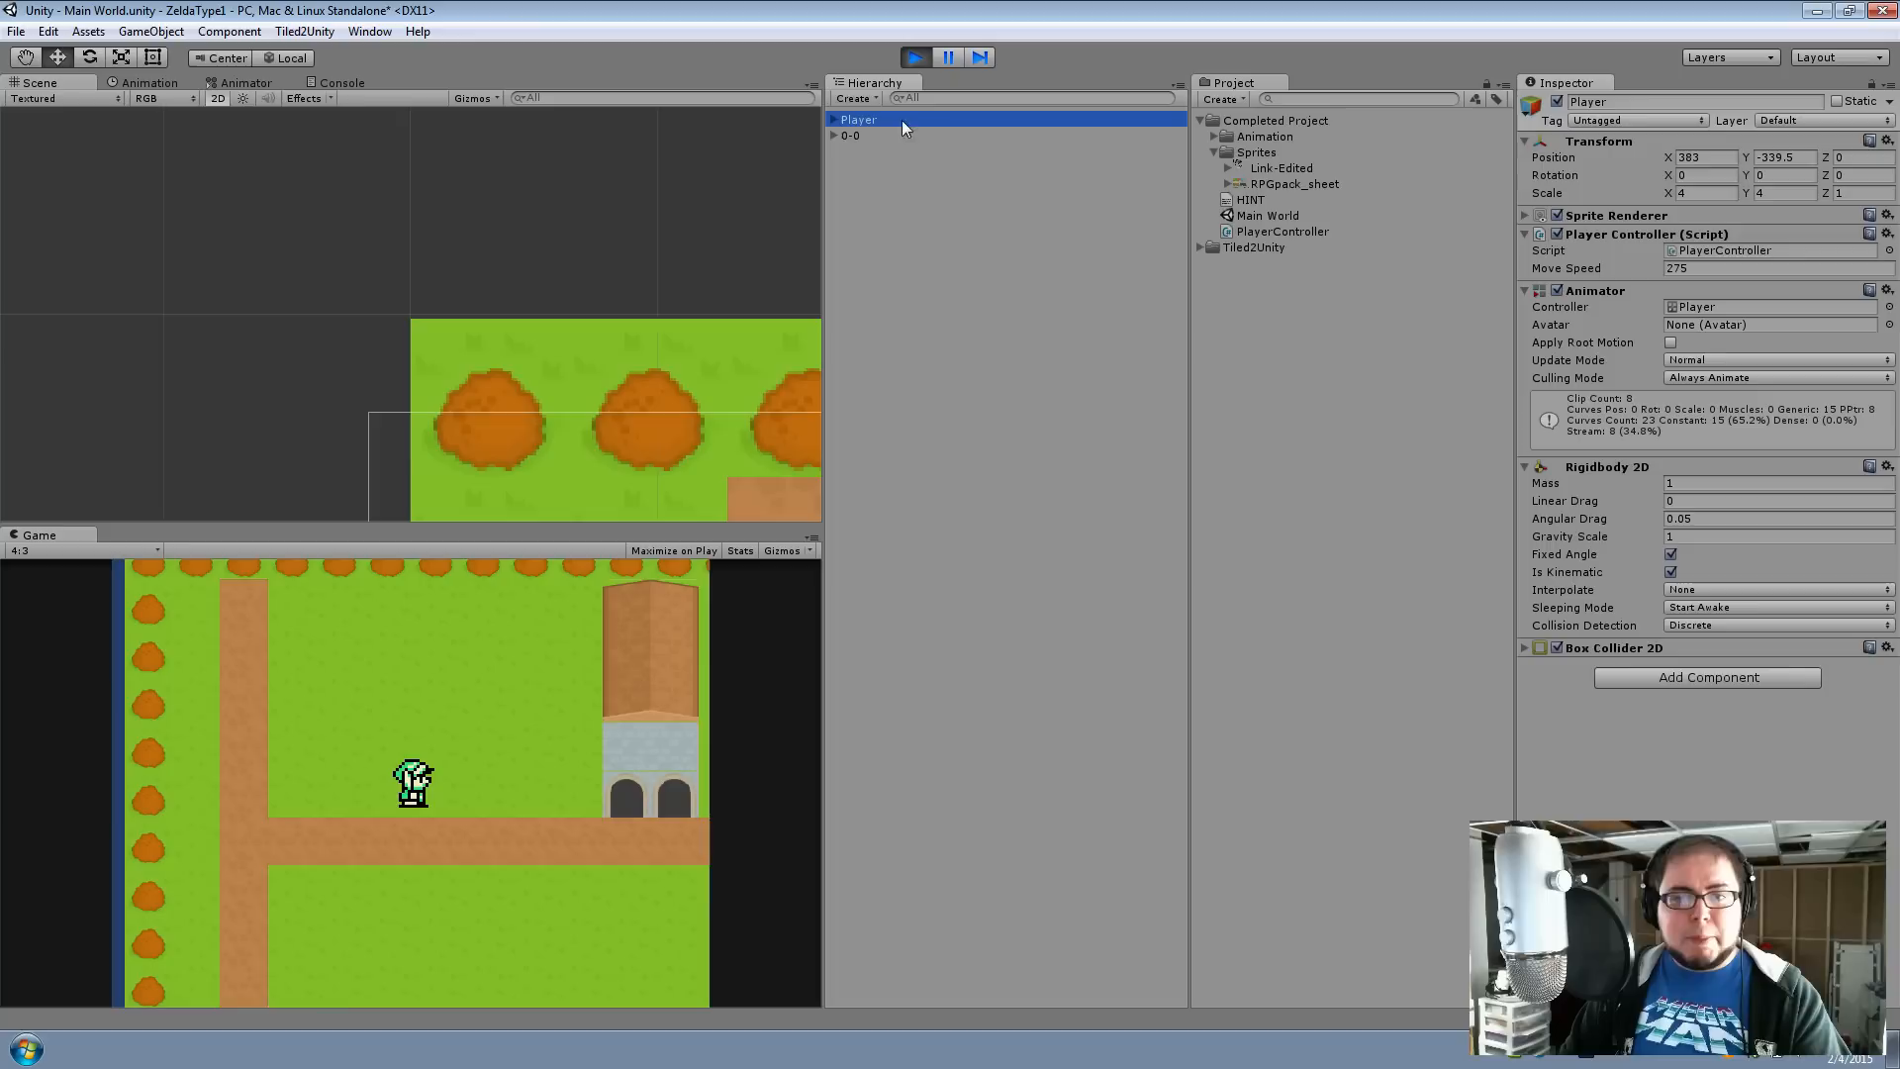
{"action": "left_click", "coordinate": [241, 83]}
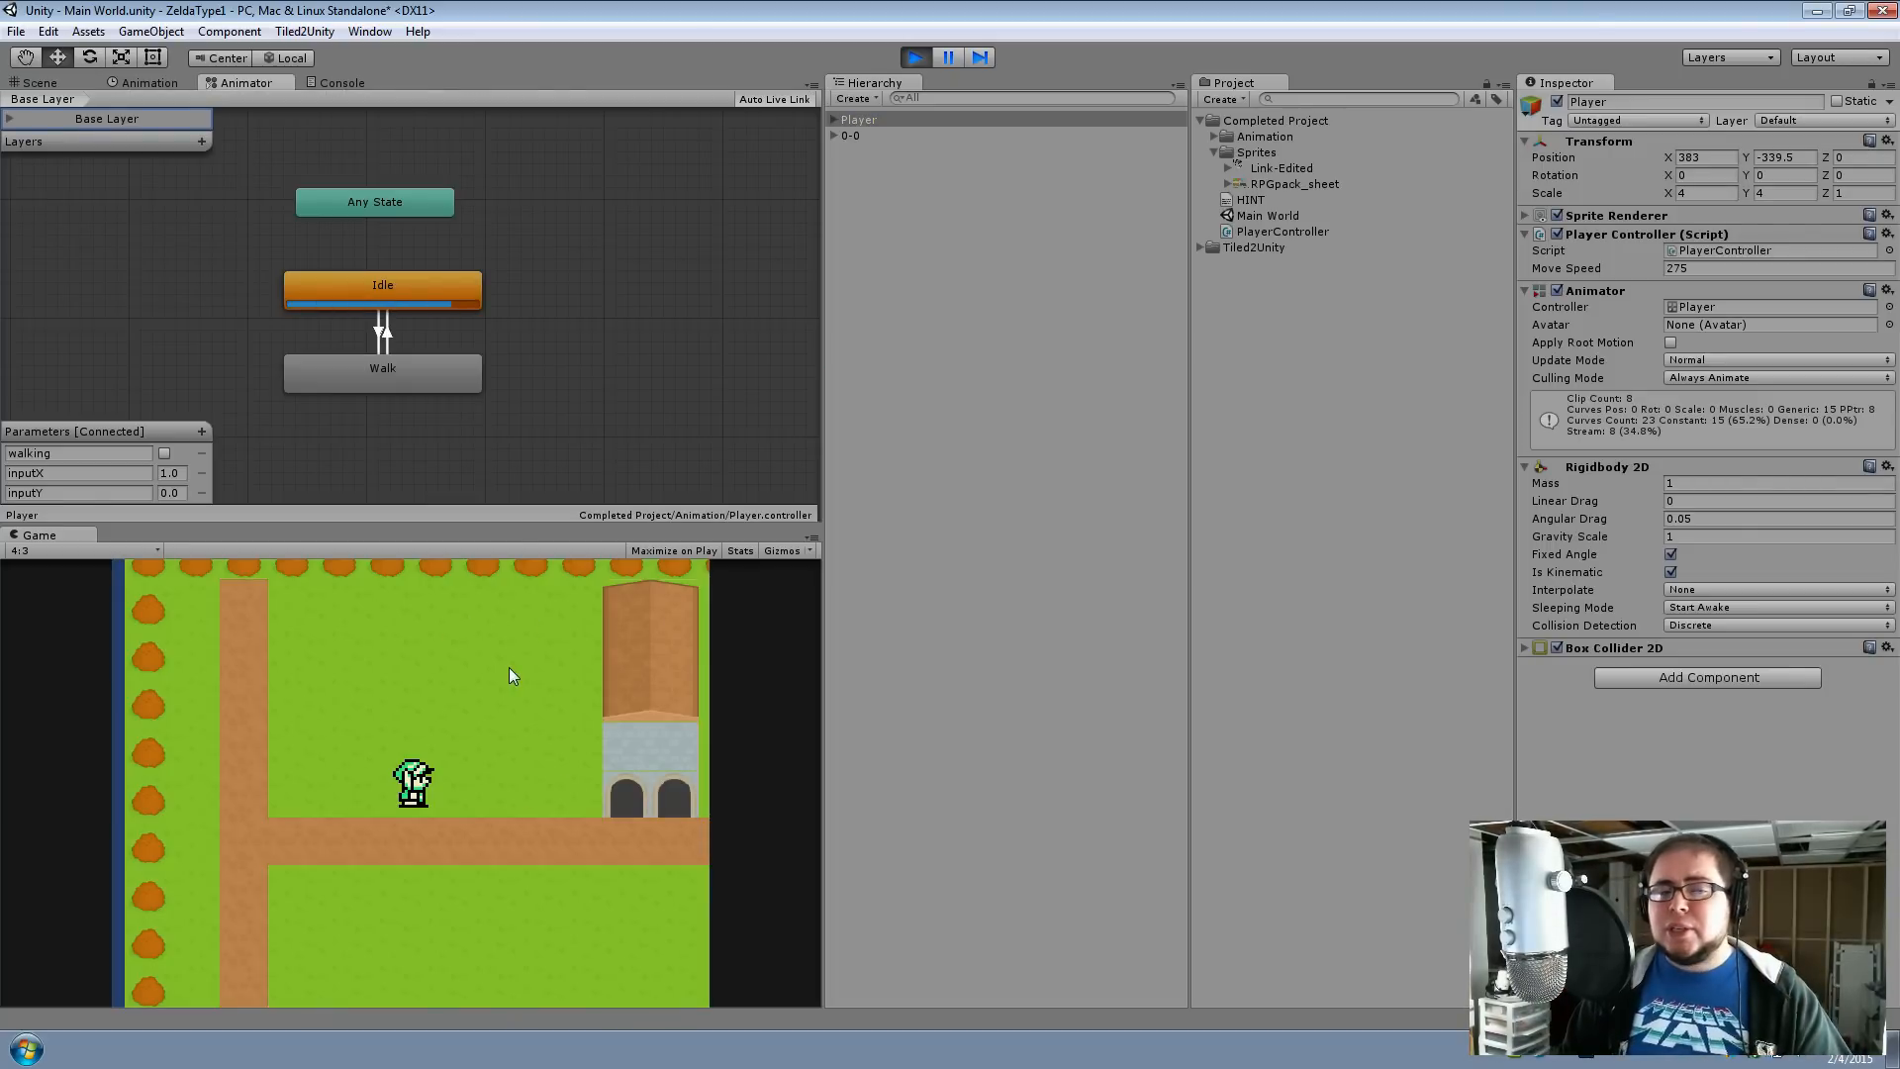
{"action": "key", "text": "Up"}
{"action": "key", "text": "Left"}
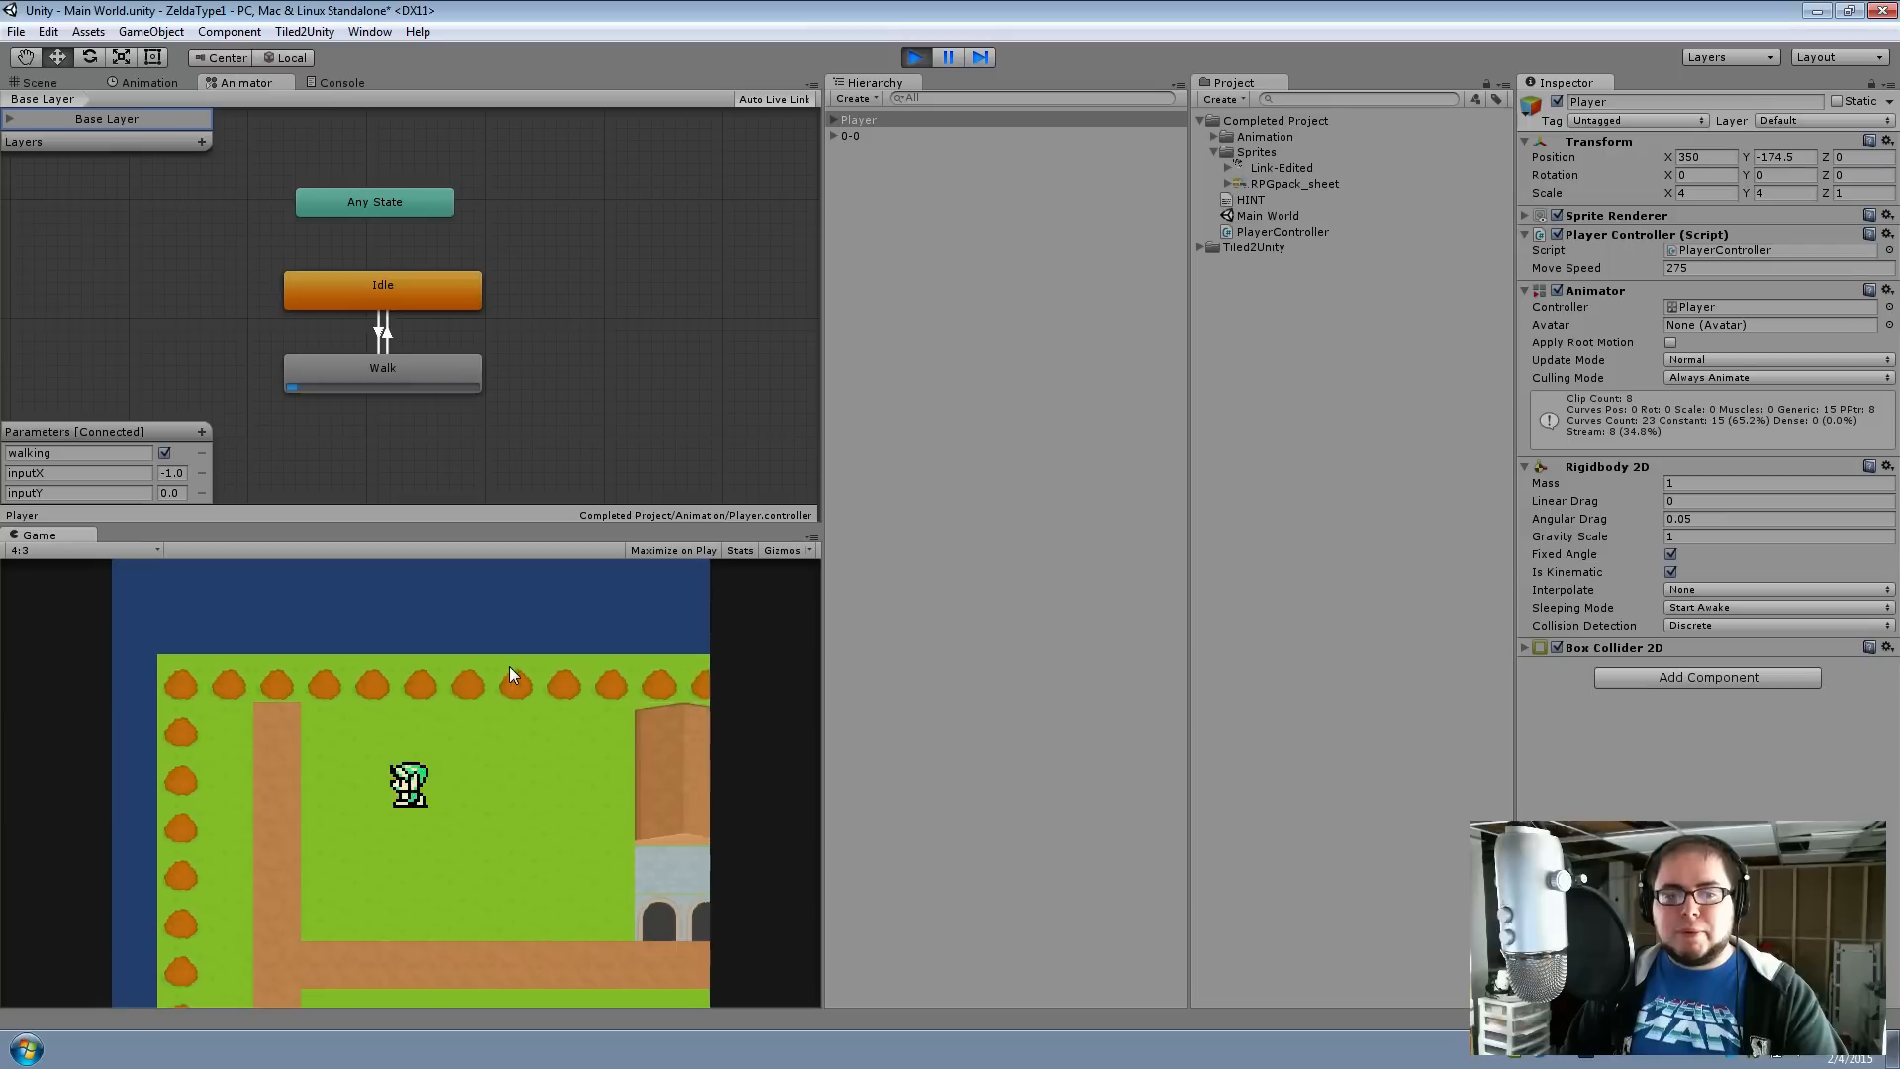
{"action": "key", "text": "Right"}
{"action": "key", "text": "Up"}
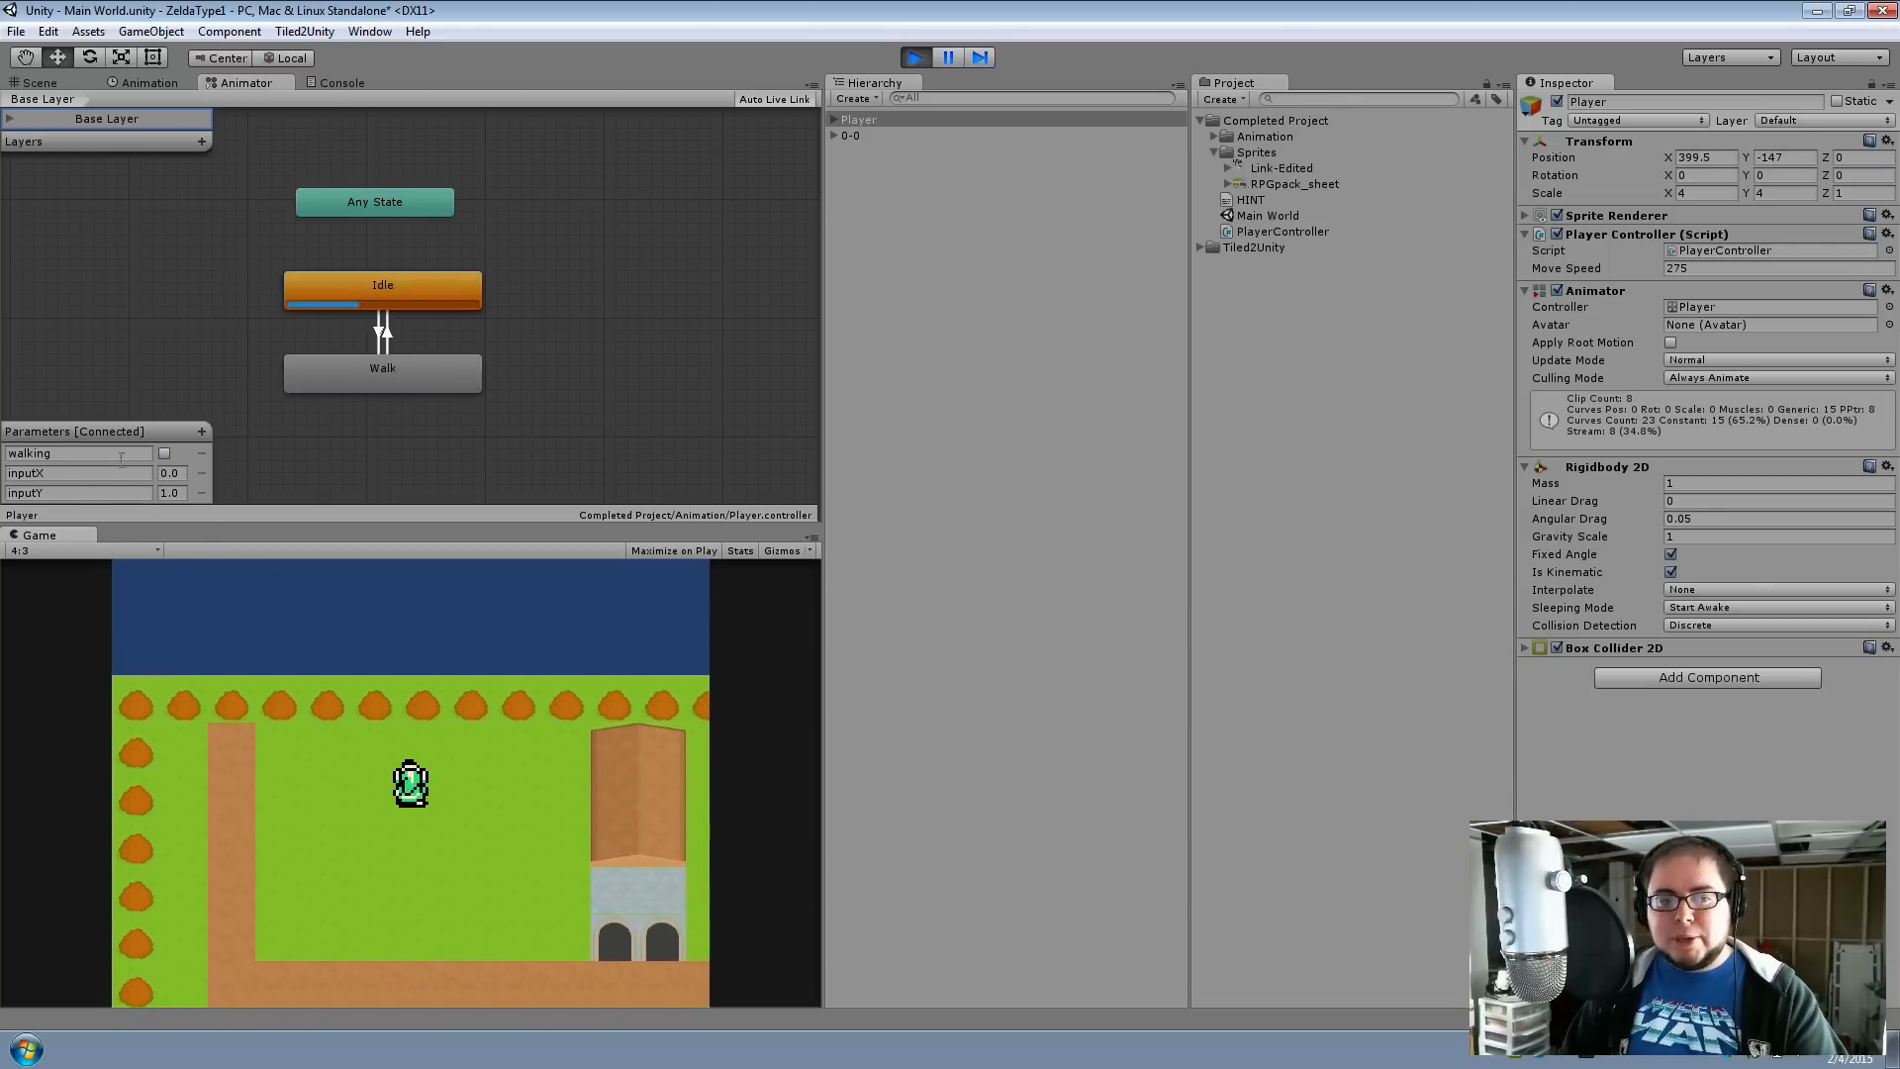
{"action": "key", "text": "Down"}
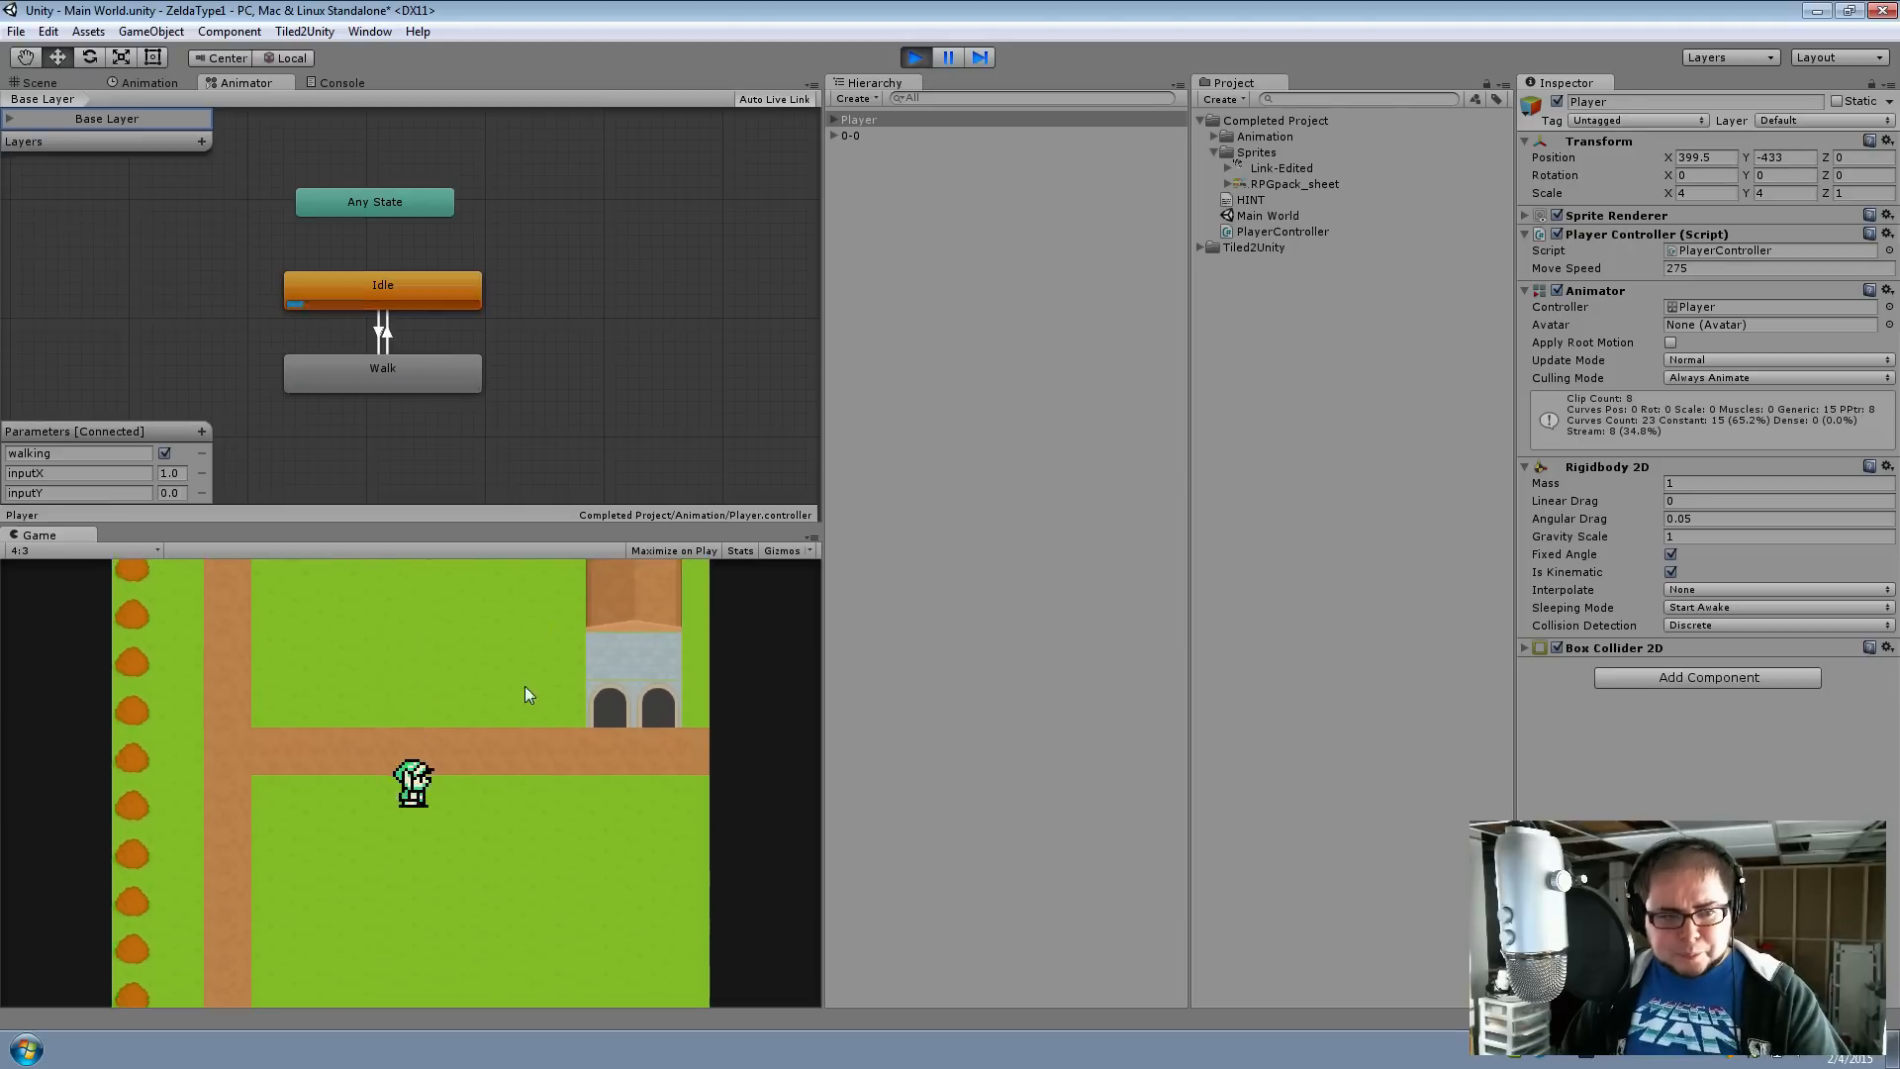
{"action": "key", "text": "Right"}
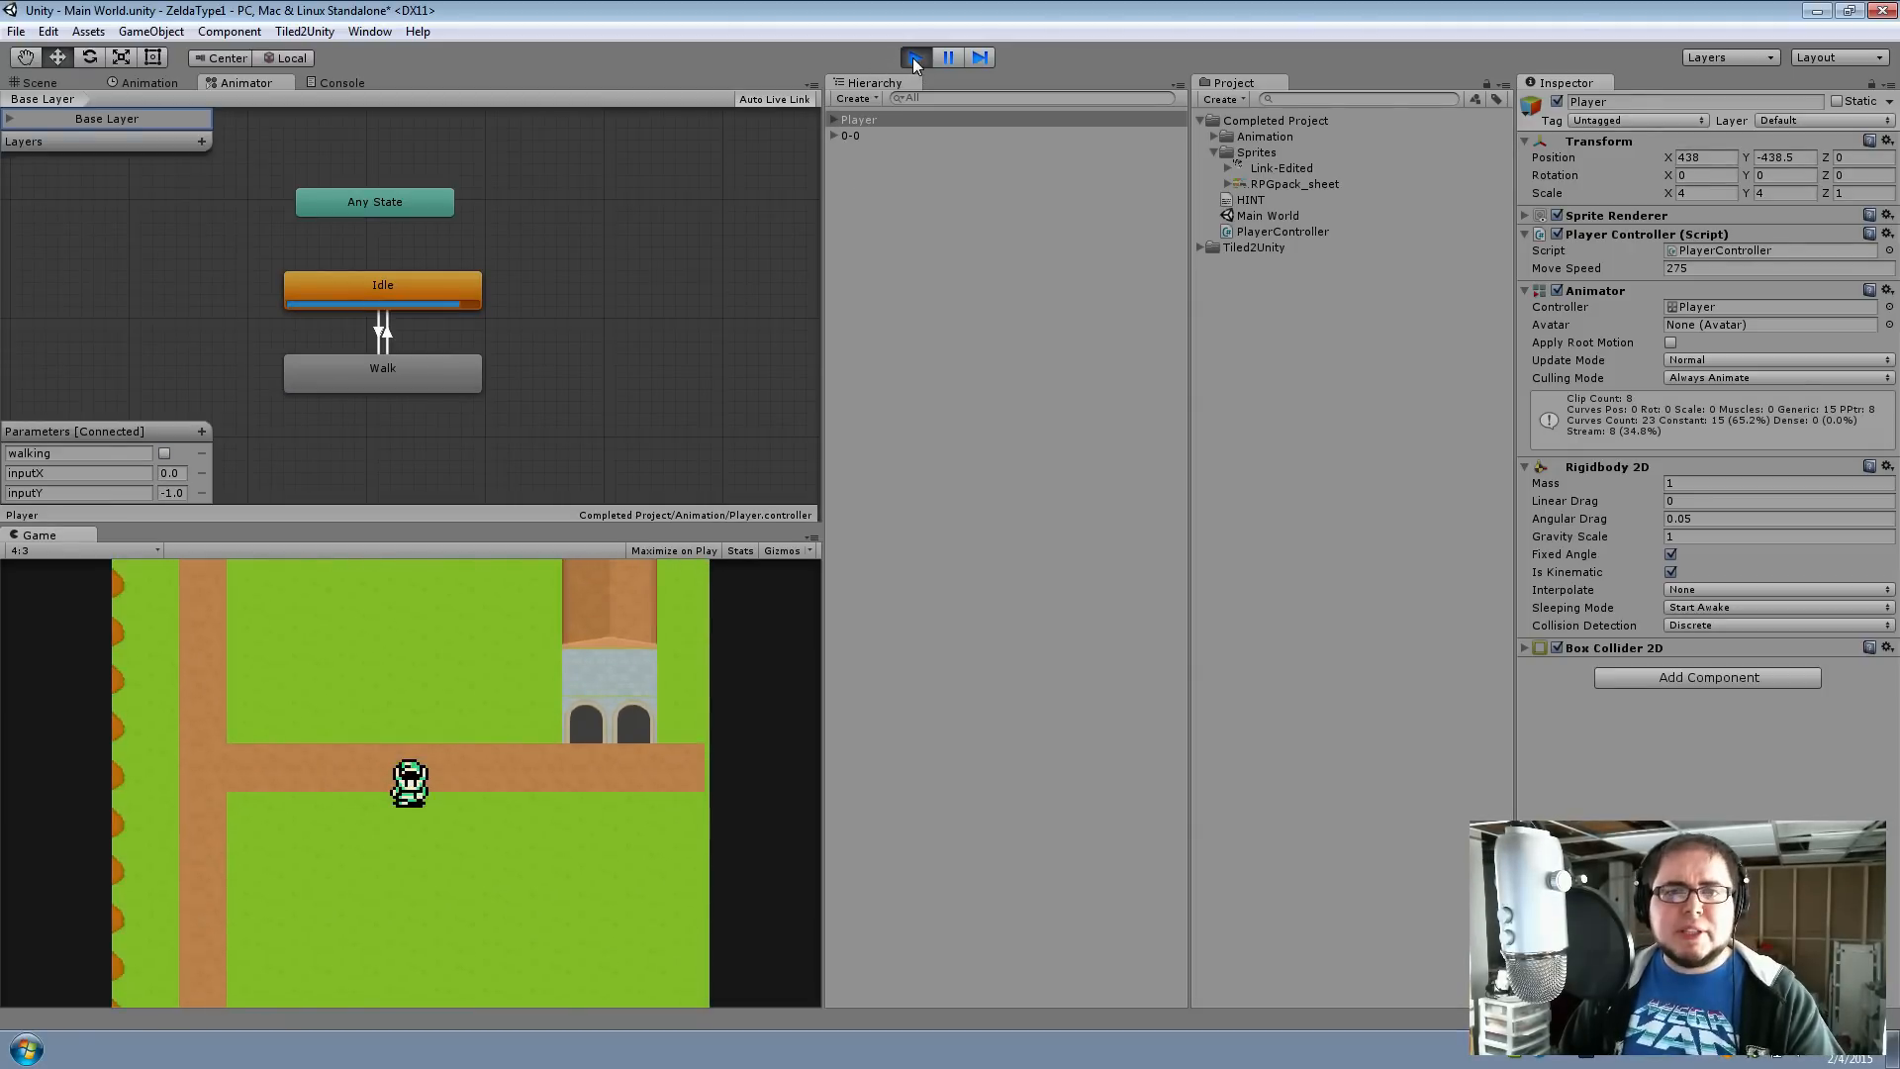
{"action": "left_click", "coordinate": [914, 58]}
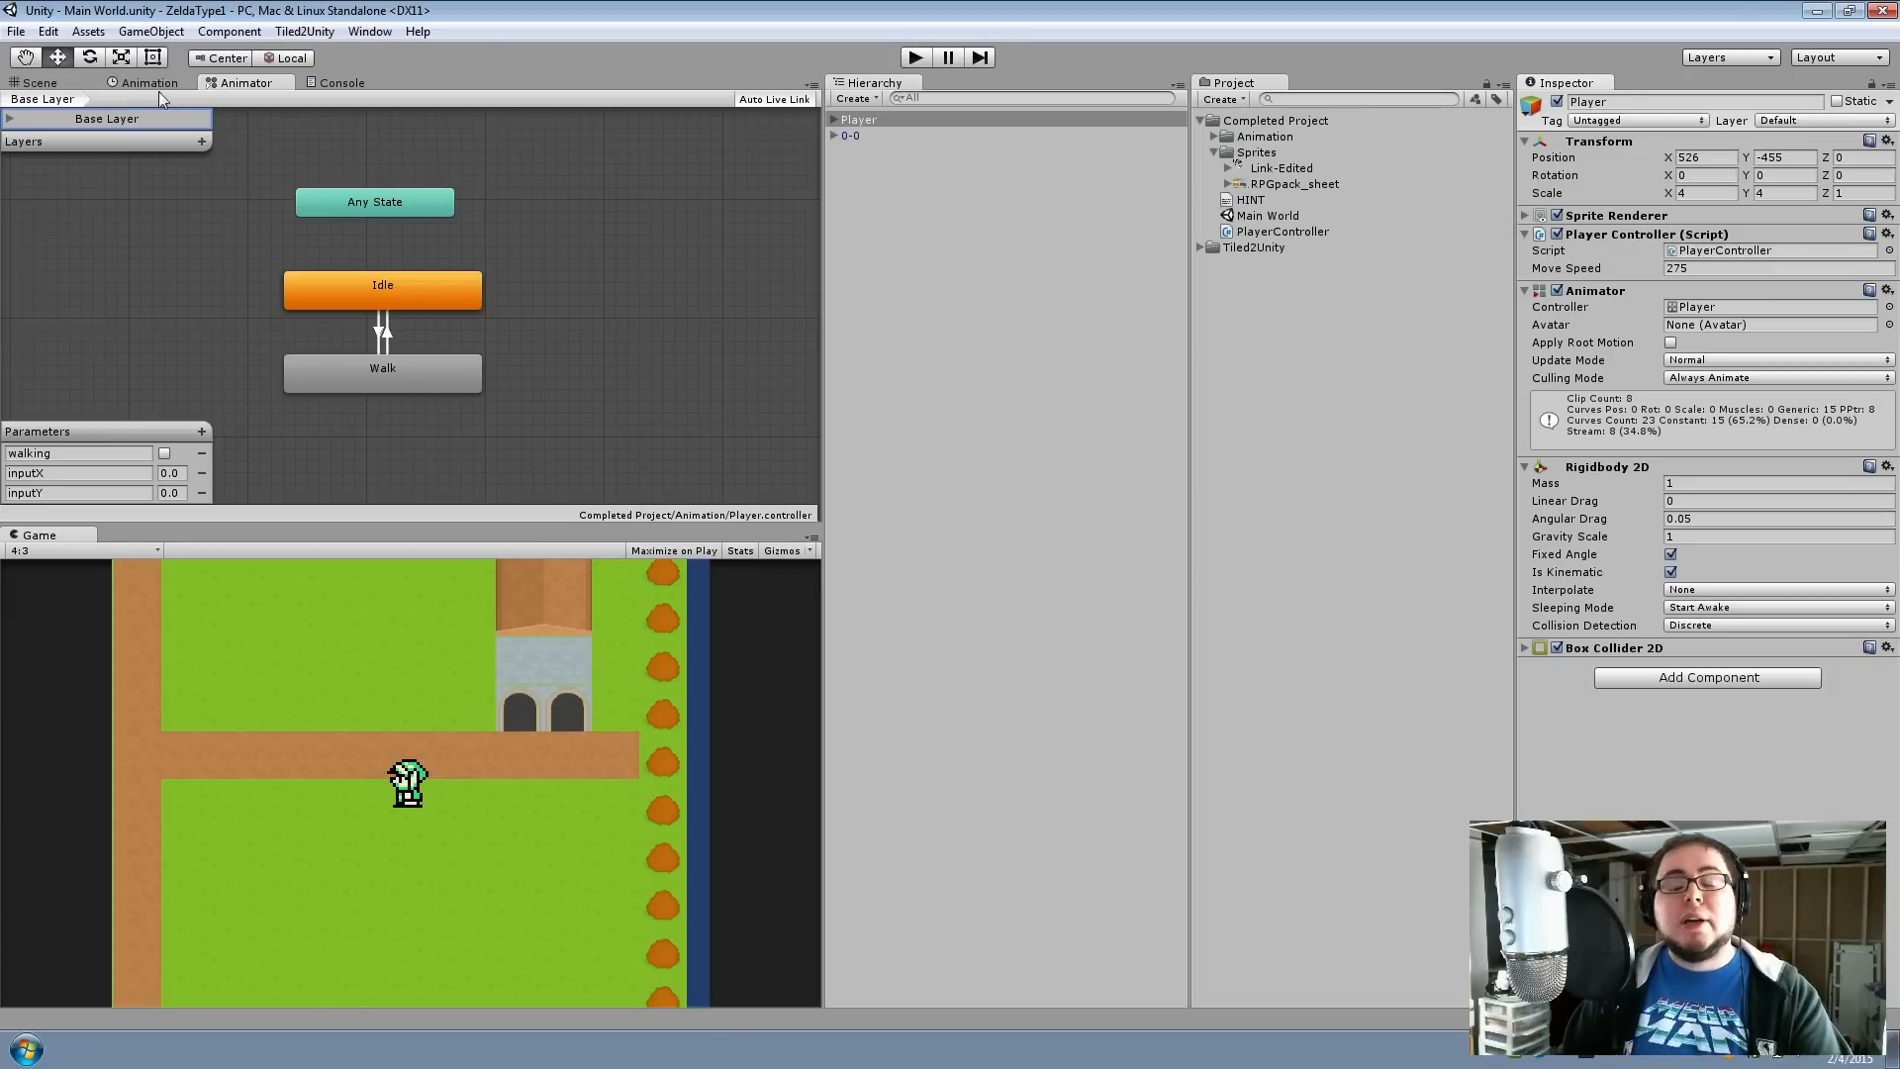
Create a new scene and add the Walk_Down1 sprite from the Link-Edited sheet to it
{"action": "left_click", "coordinate": [16, 30]}
{"action": "left_click", "coordinate": [50, 53]}
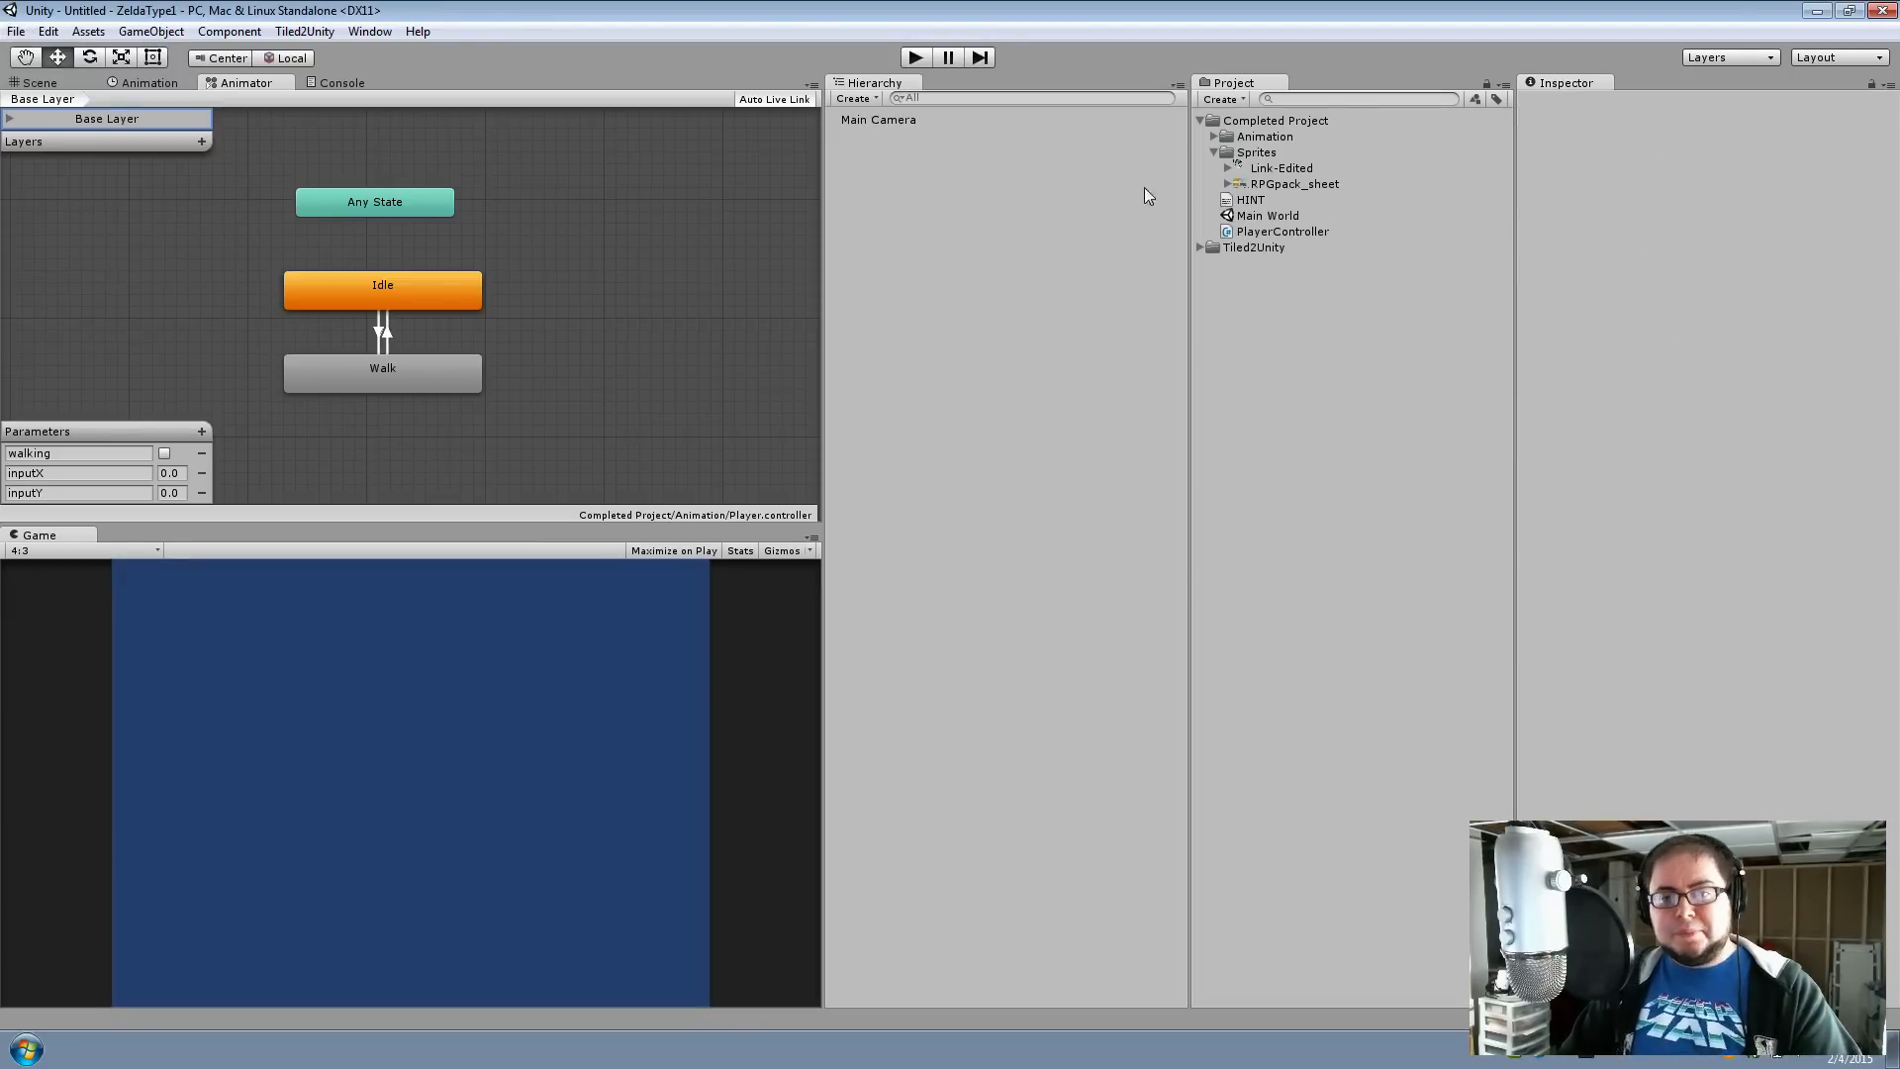
{"action": "left_click", "coordinate": [1228, 170]}
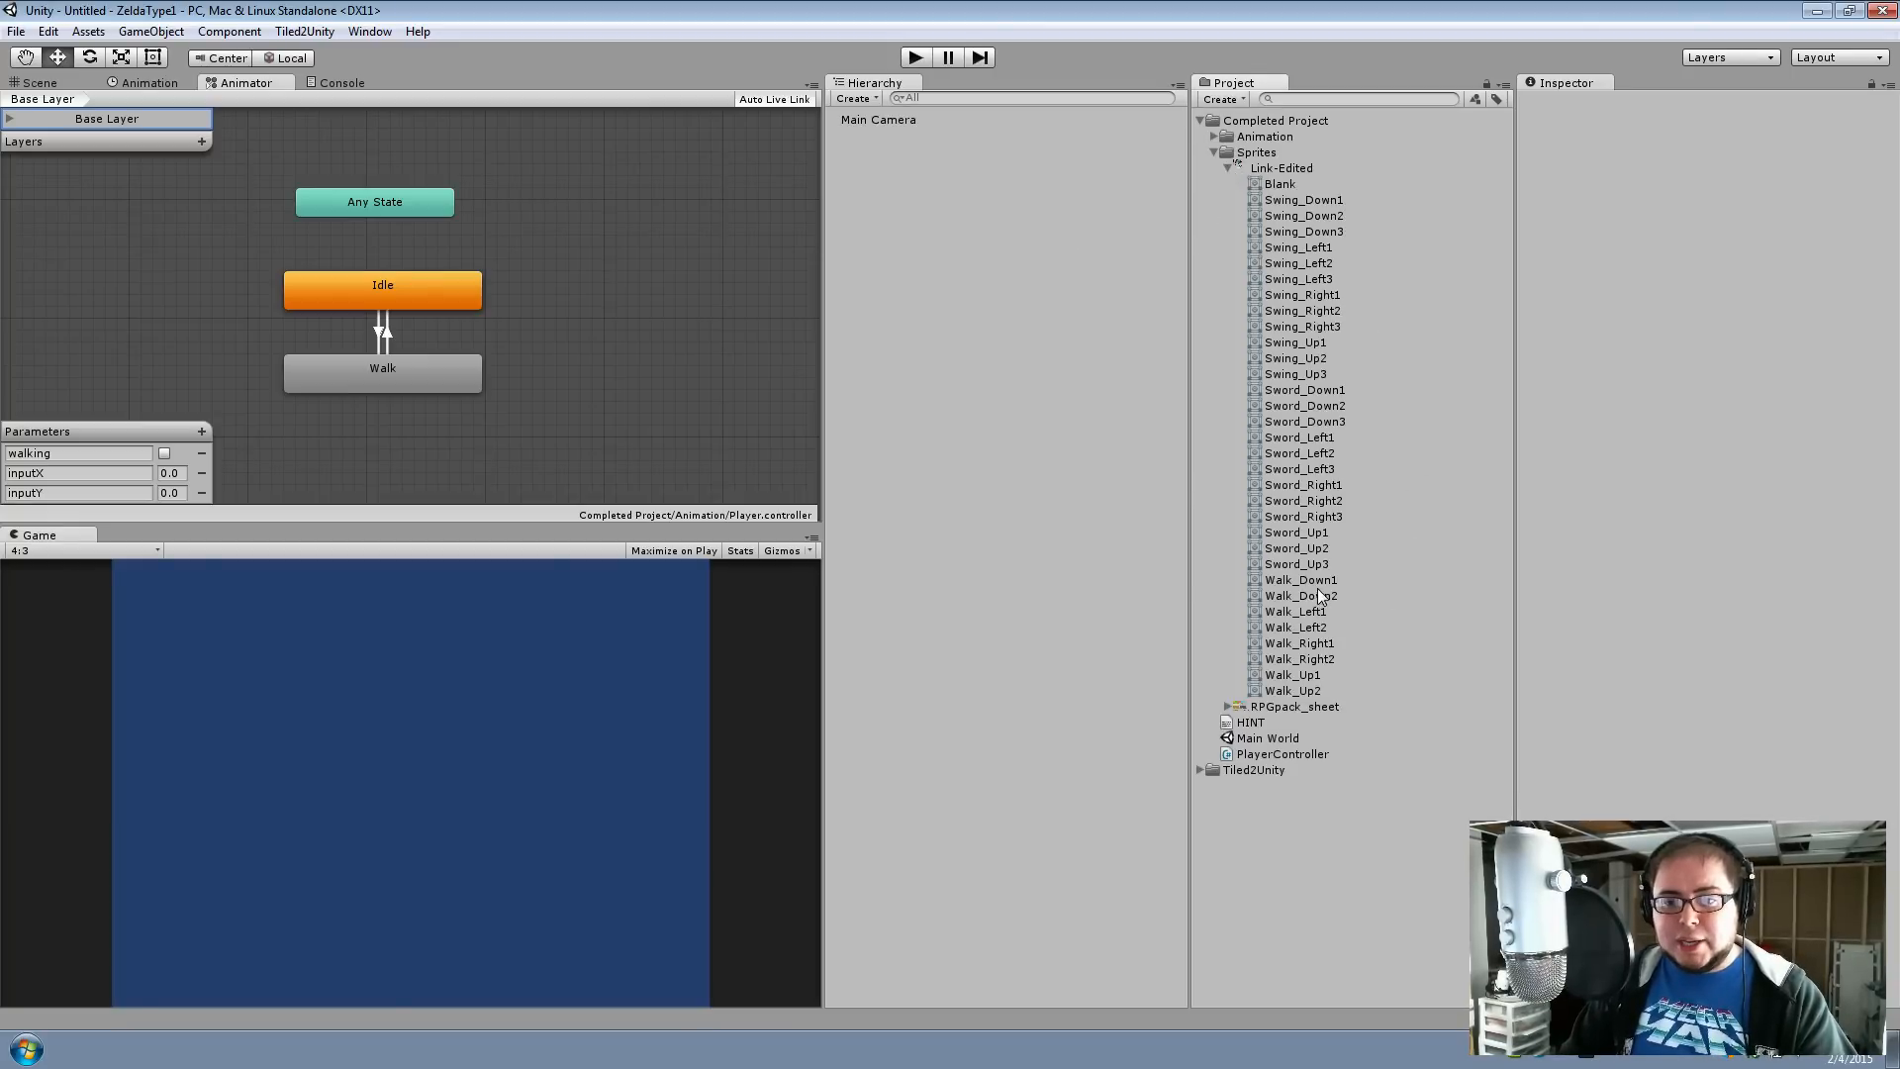
{"action": "left_click_drag", "start_coordinate": [1305, 584], "coordinate": [1019, 285]}
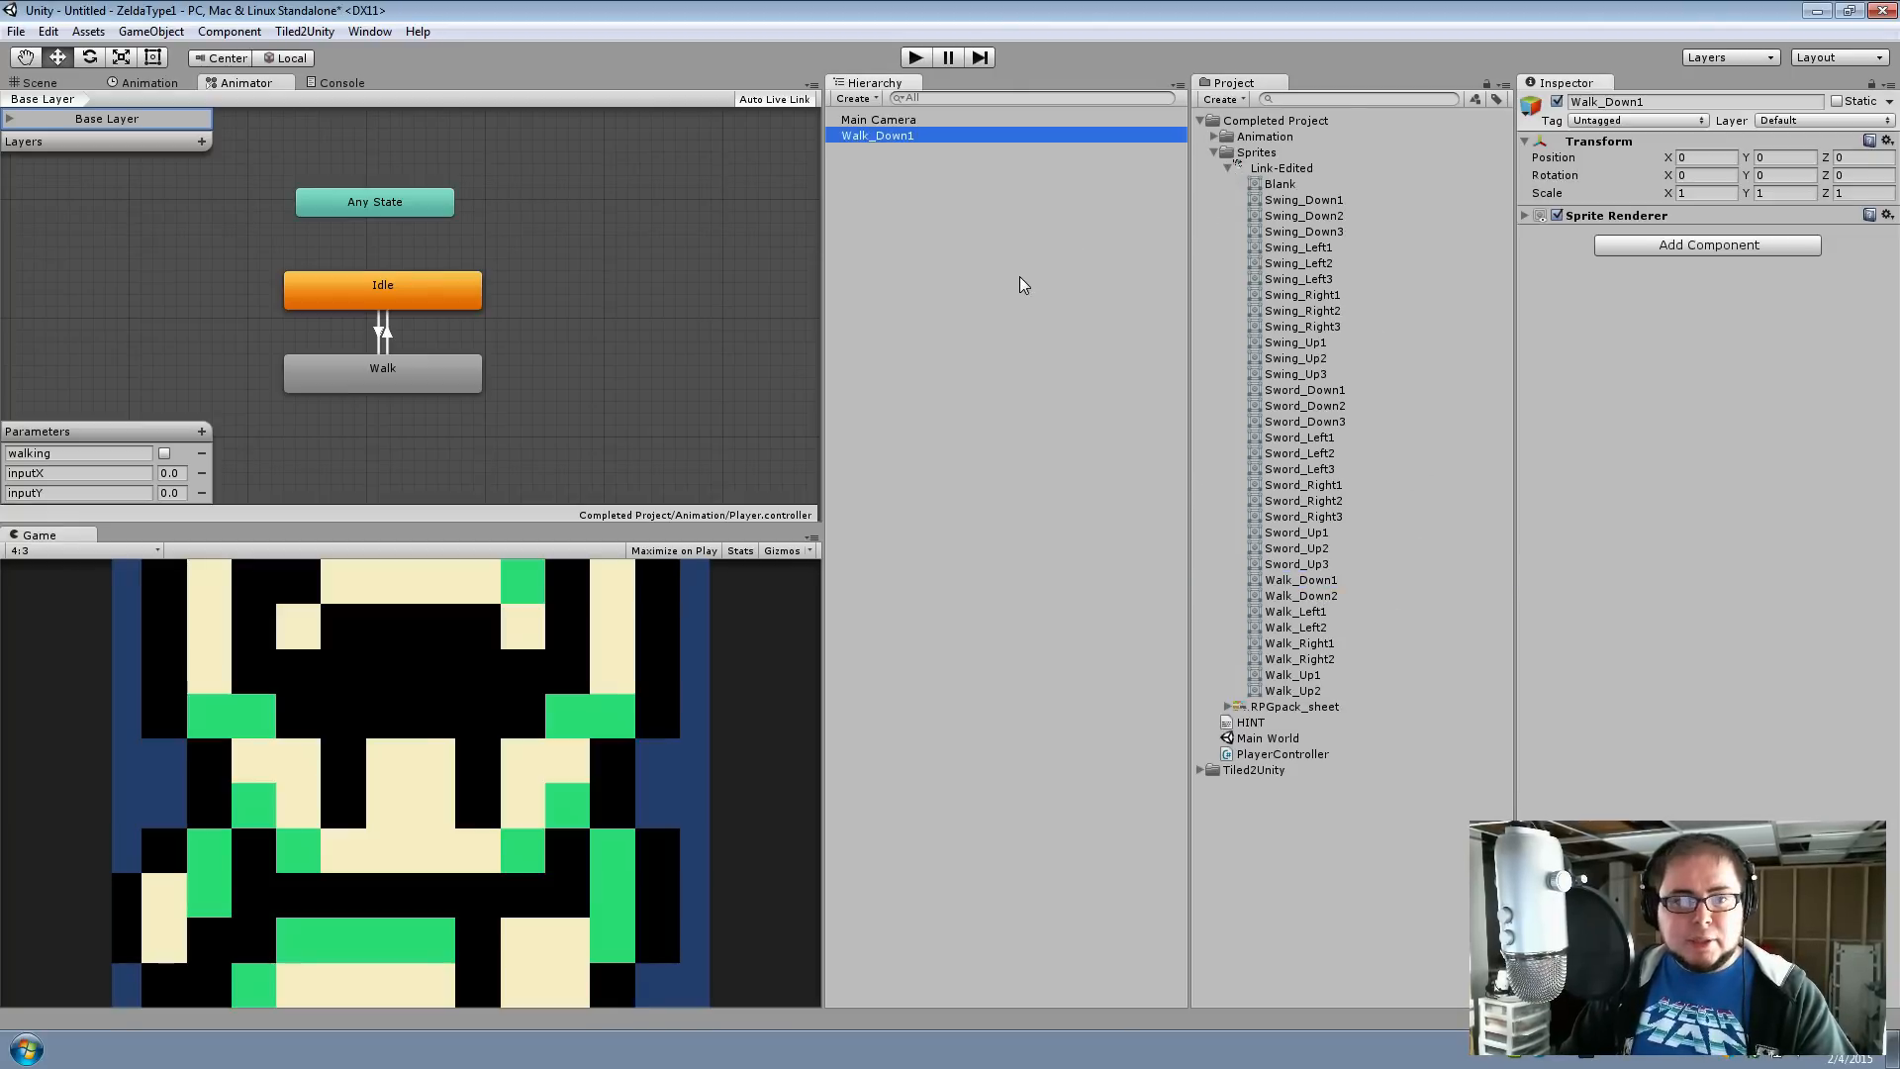
Increase the Main Camera's orthographic size to about 69.82
{"action": "left_click", "coordinate": [911, 122]}
{"action": "left_click_drag", "start_coordinate": [1568, 312], "coordinate": [1796, 290]}
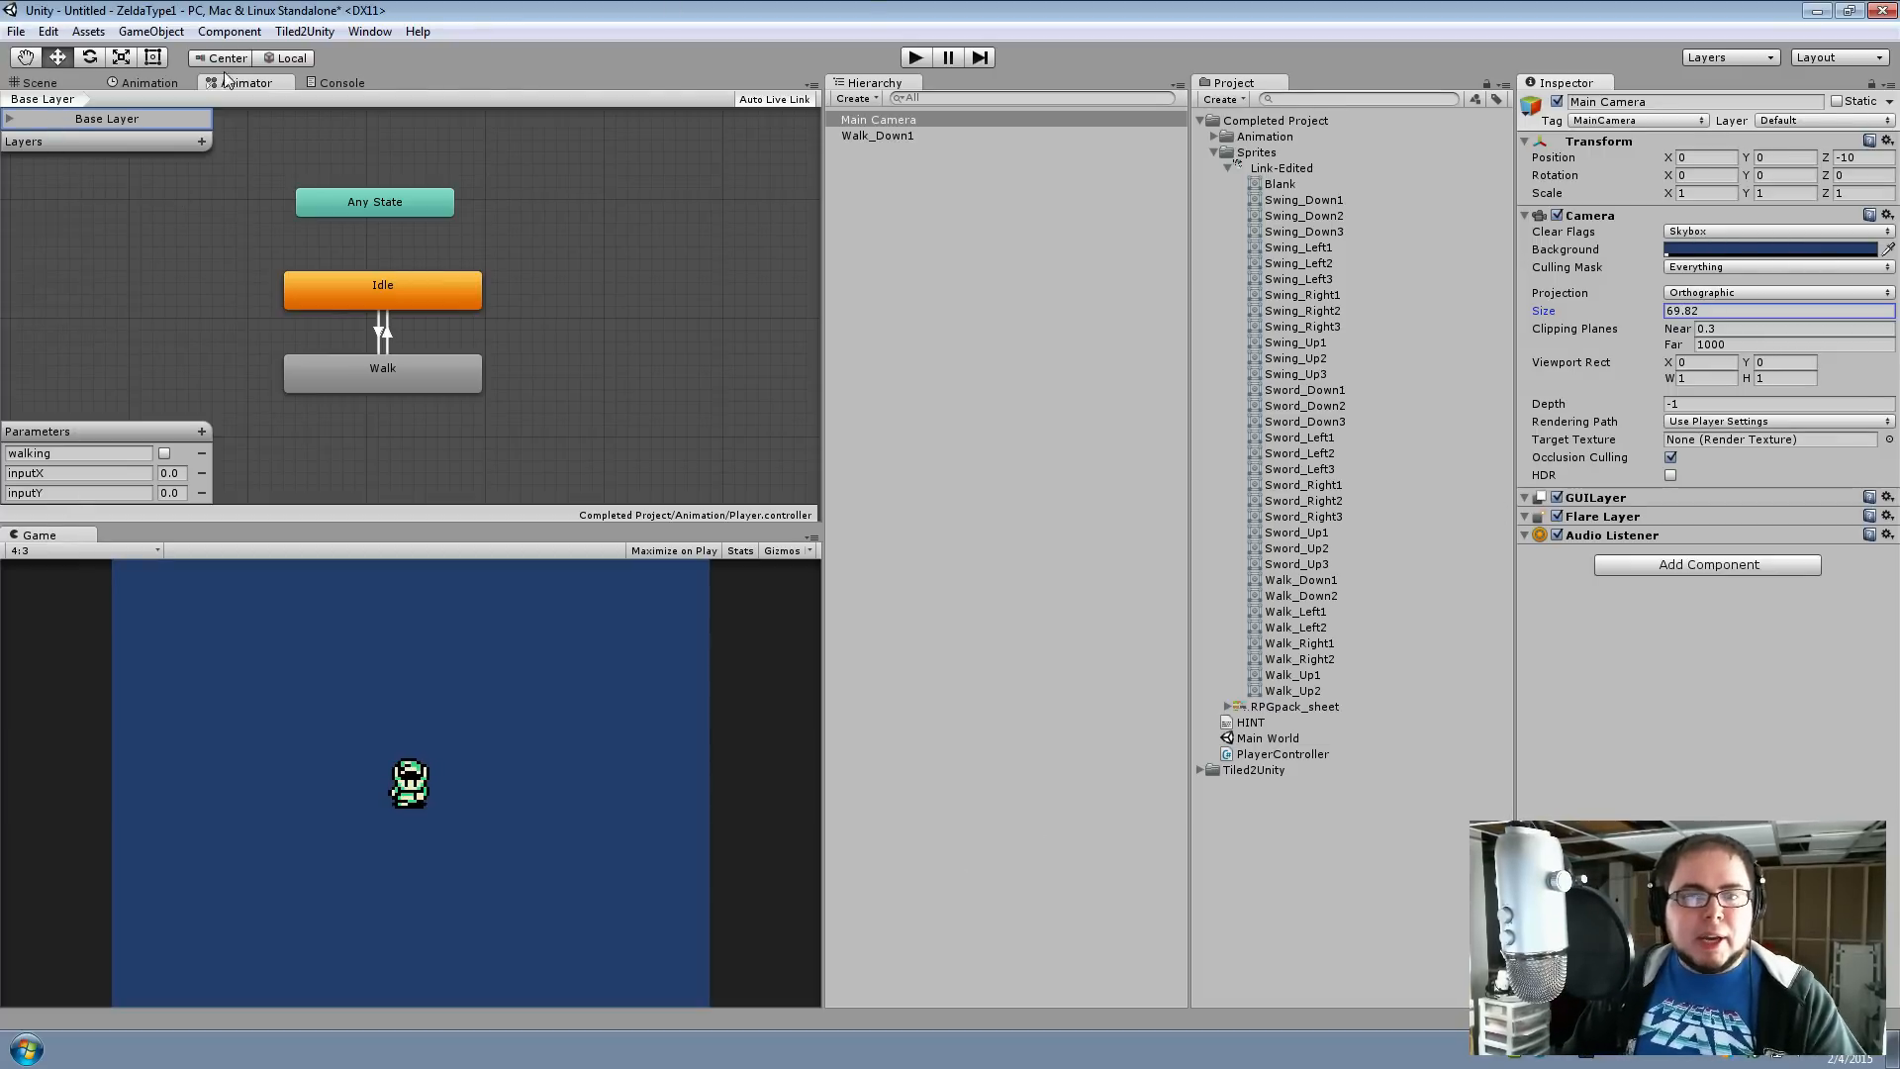
Show the Scene view and rename the Walk_Down1 object to Player
{"action": "left_click", "coordinate": [896, 137]}
{"action": "left_click", "coordinate": [45, 82]}
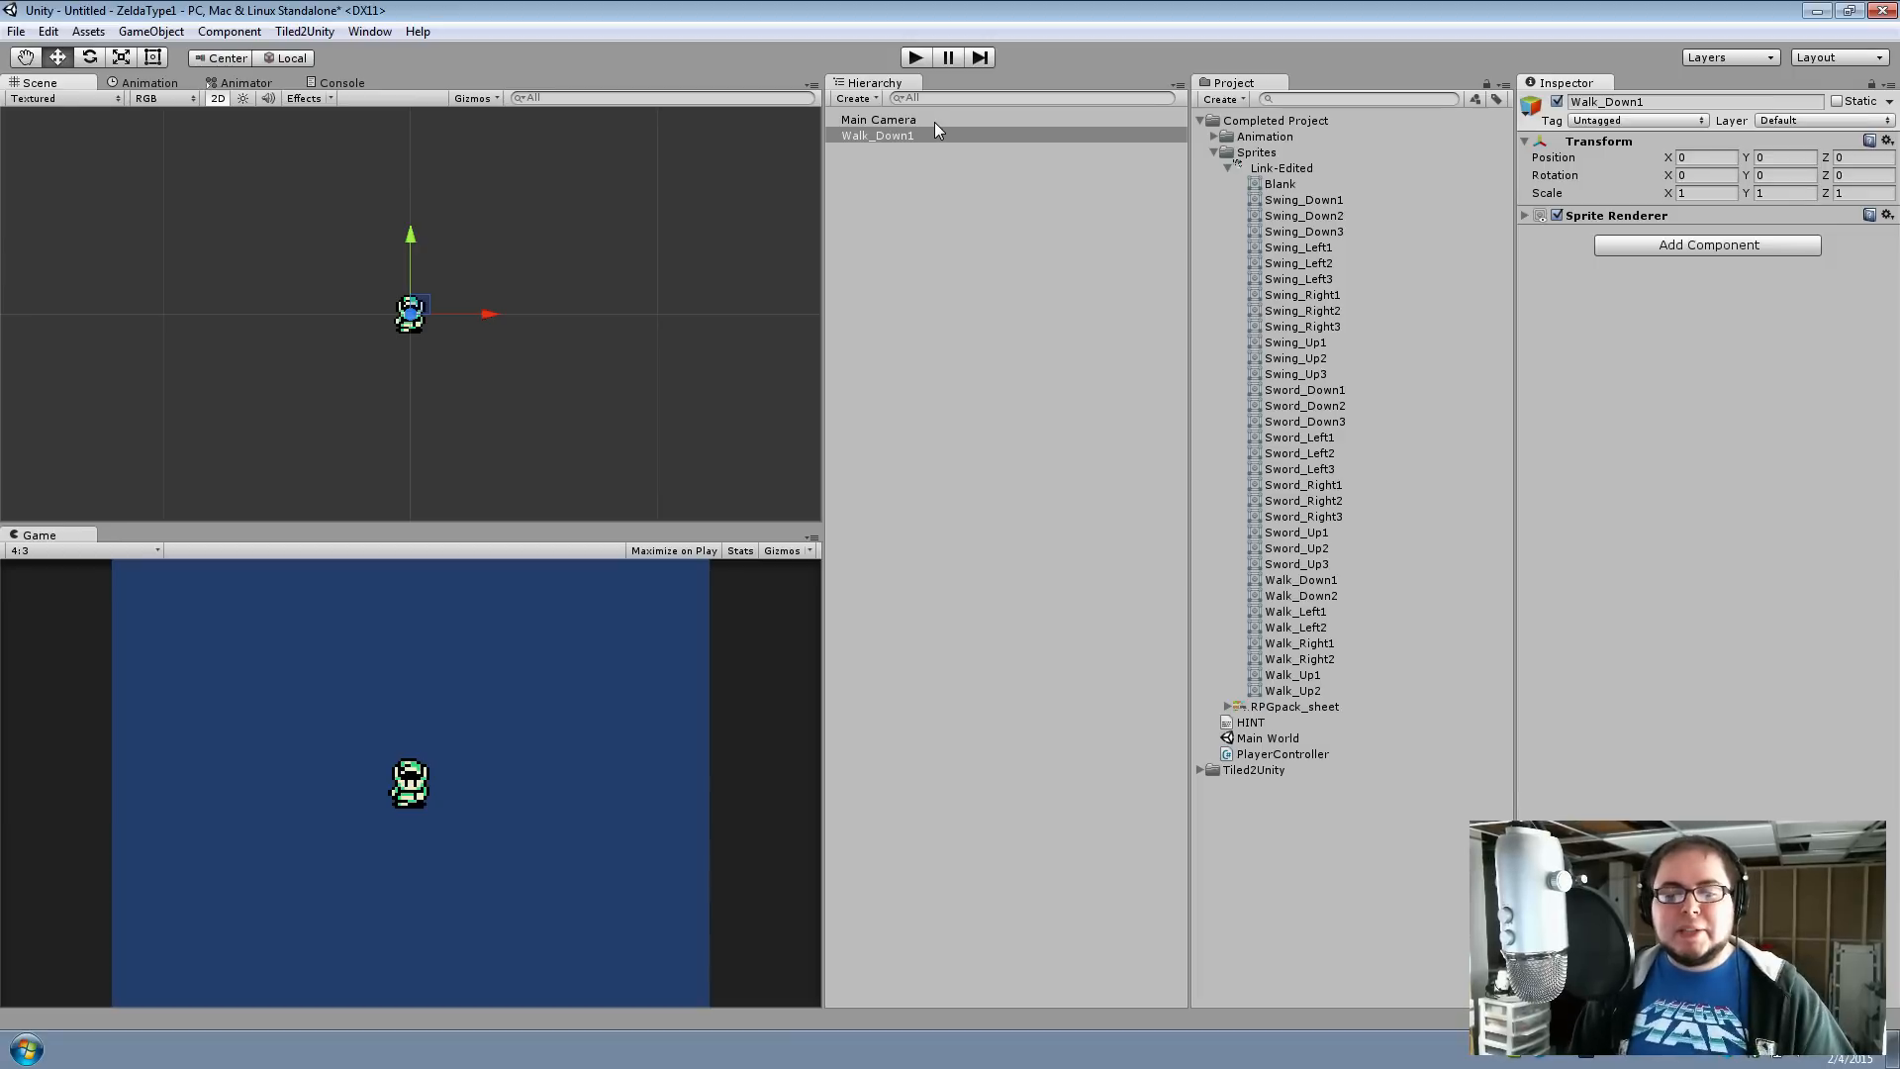
{"action": "left_click", "coordinate": [1668, 103]}
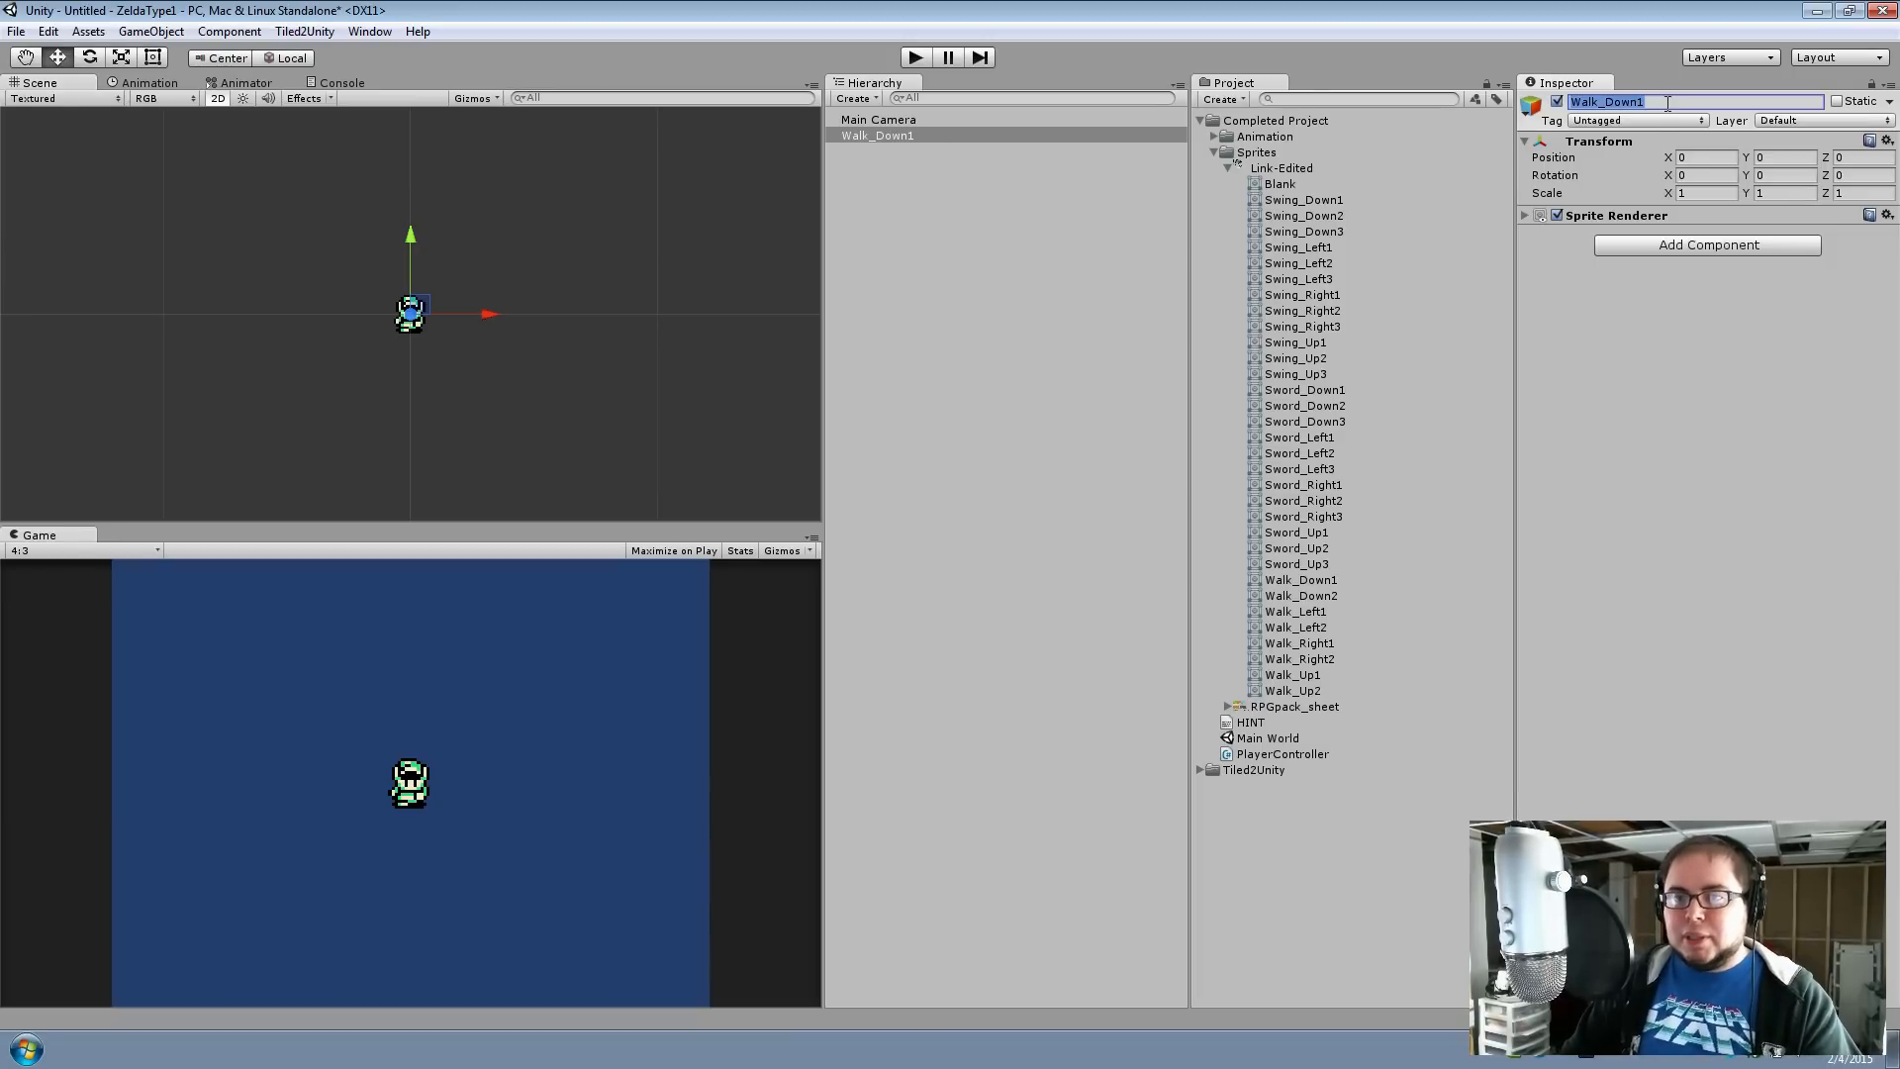
{"action": "type", "text": "Player"}
{"action": "key", "text": "Return"}
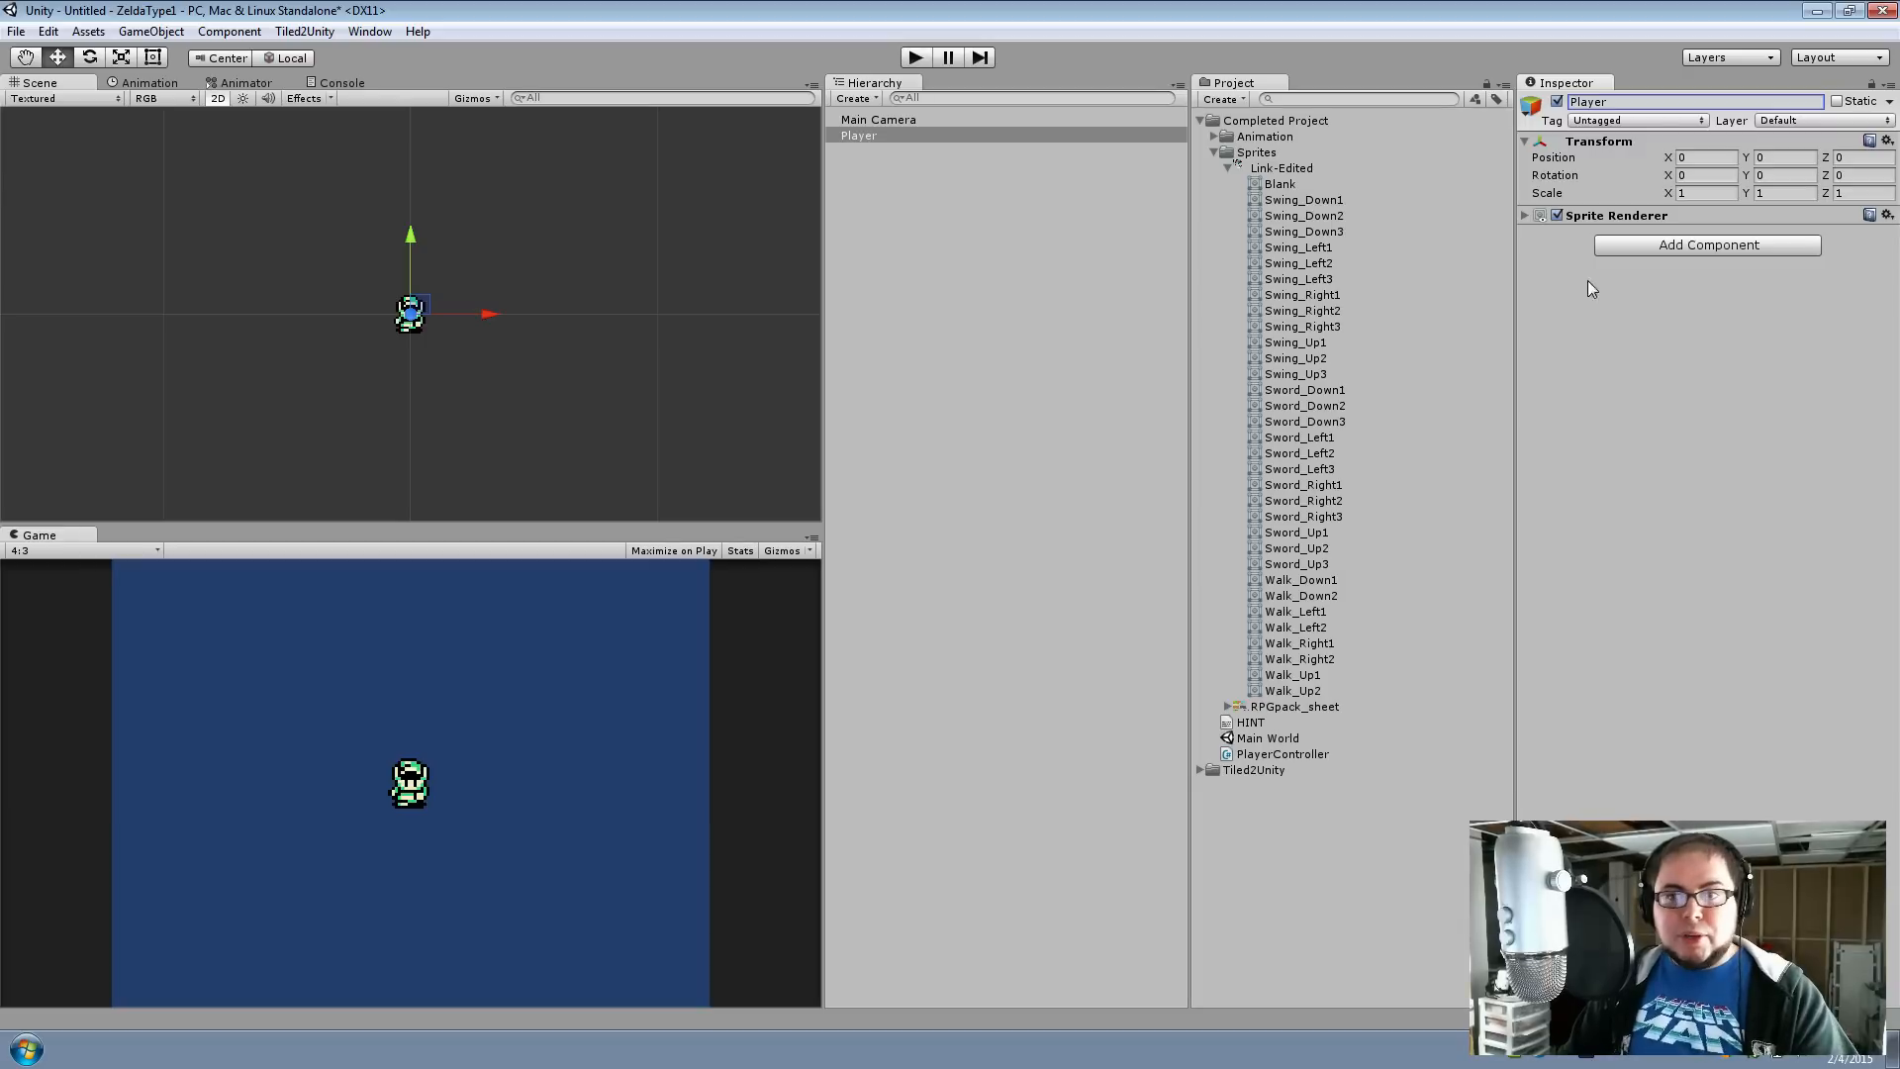
Add a Rigidbody 2D component to the Player and briefly run the scene to test its gravity
{"action": "left_click", "coordinate": [1654, 253]}
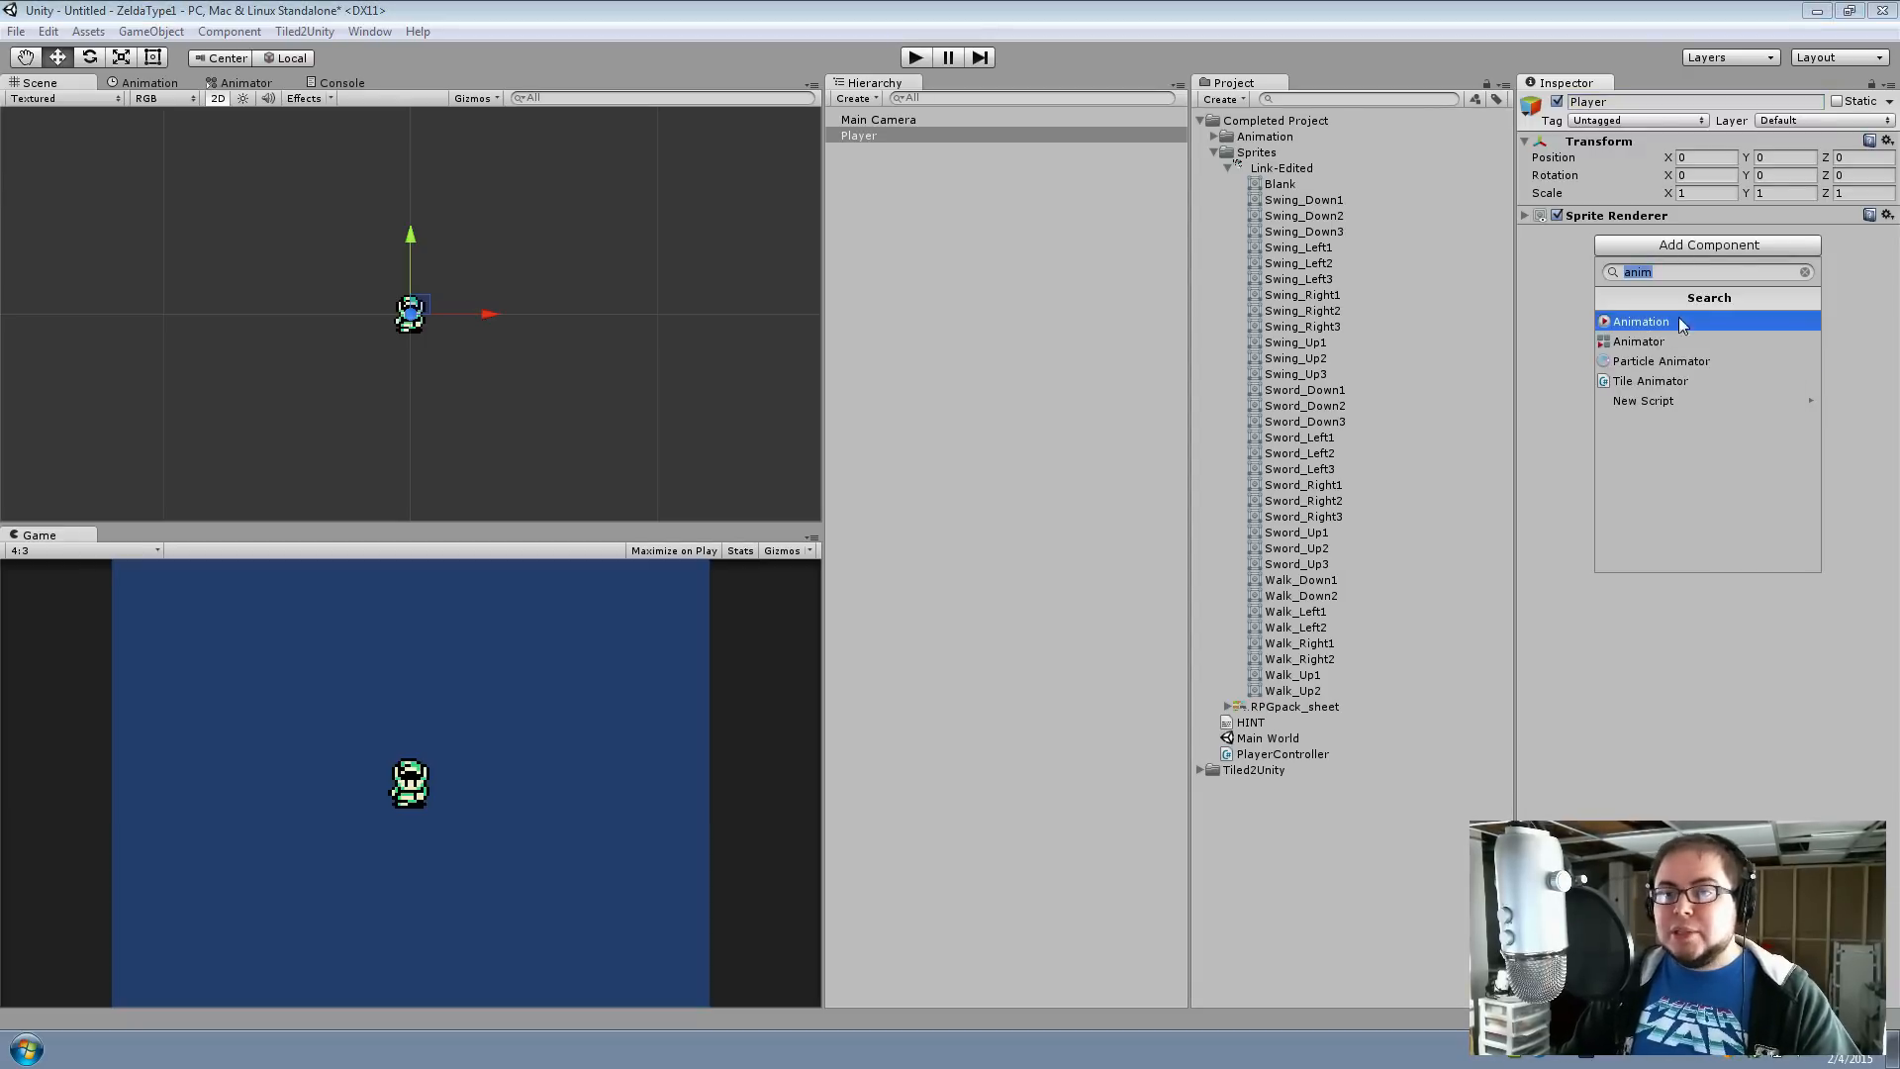
{"action": "type", "text": "rigi"}
{"action": "key", "text": "Down"}
{"action": "key", "text": "Return"}
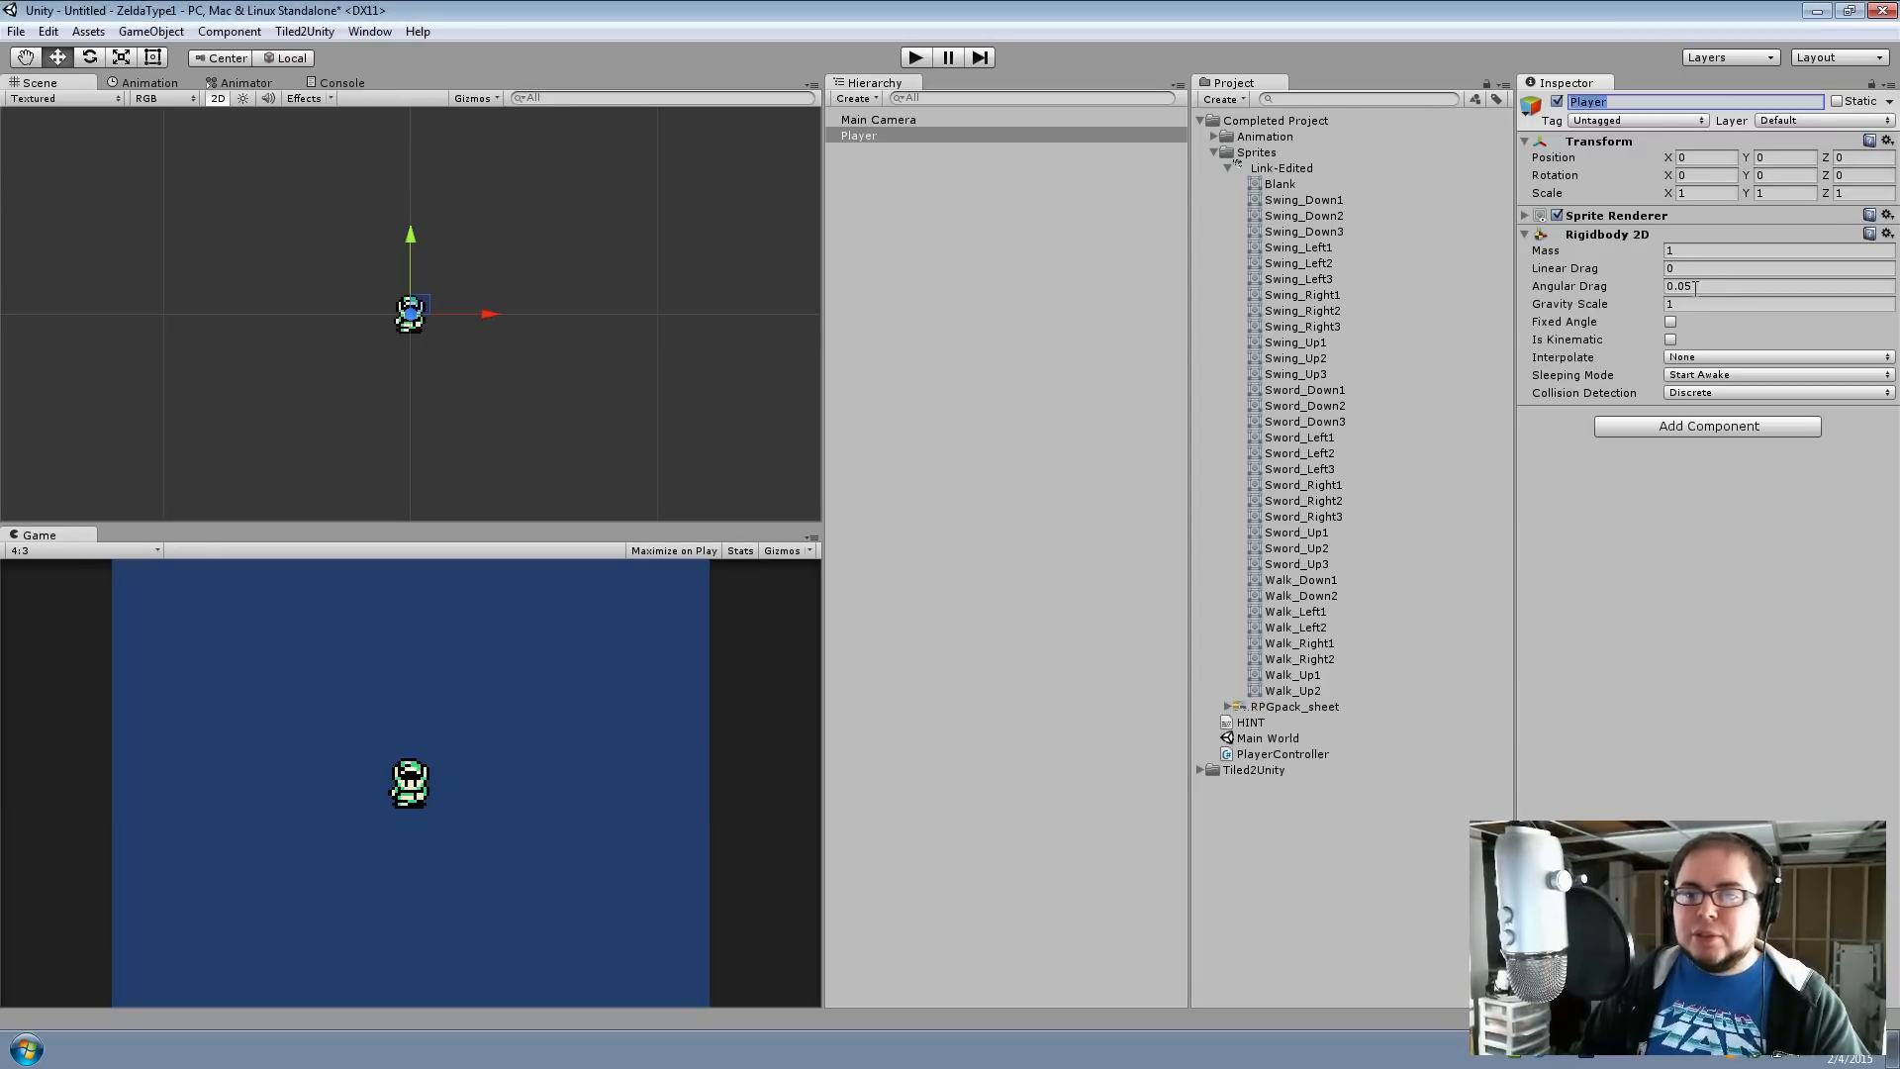
{"action": "left_click", "coordinate": [925, 57]}
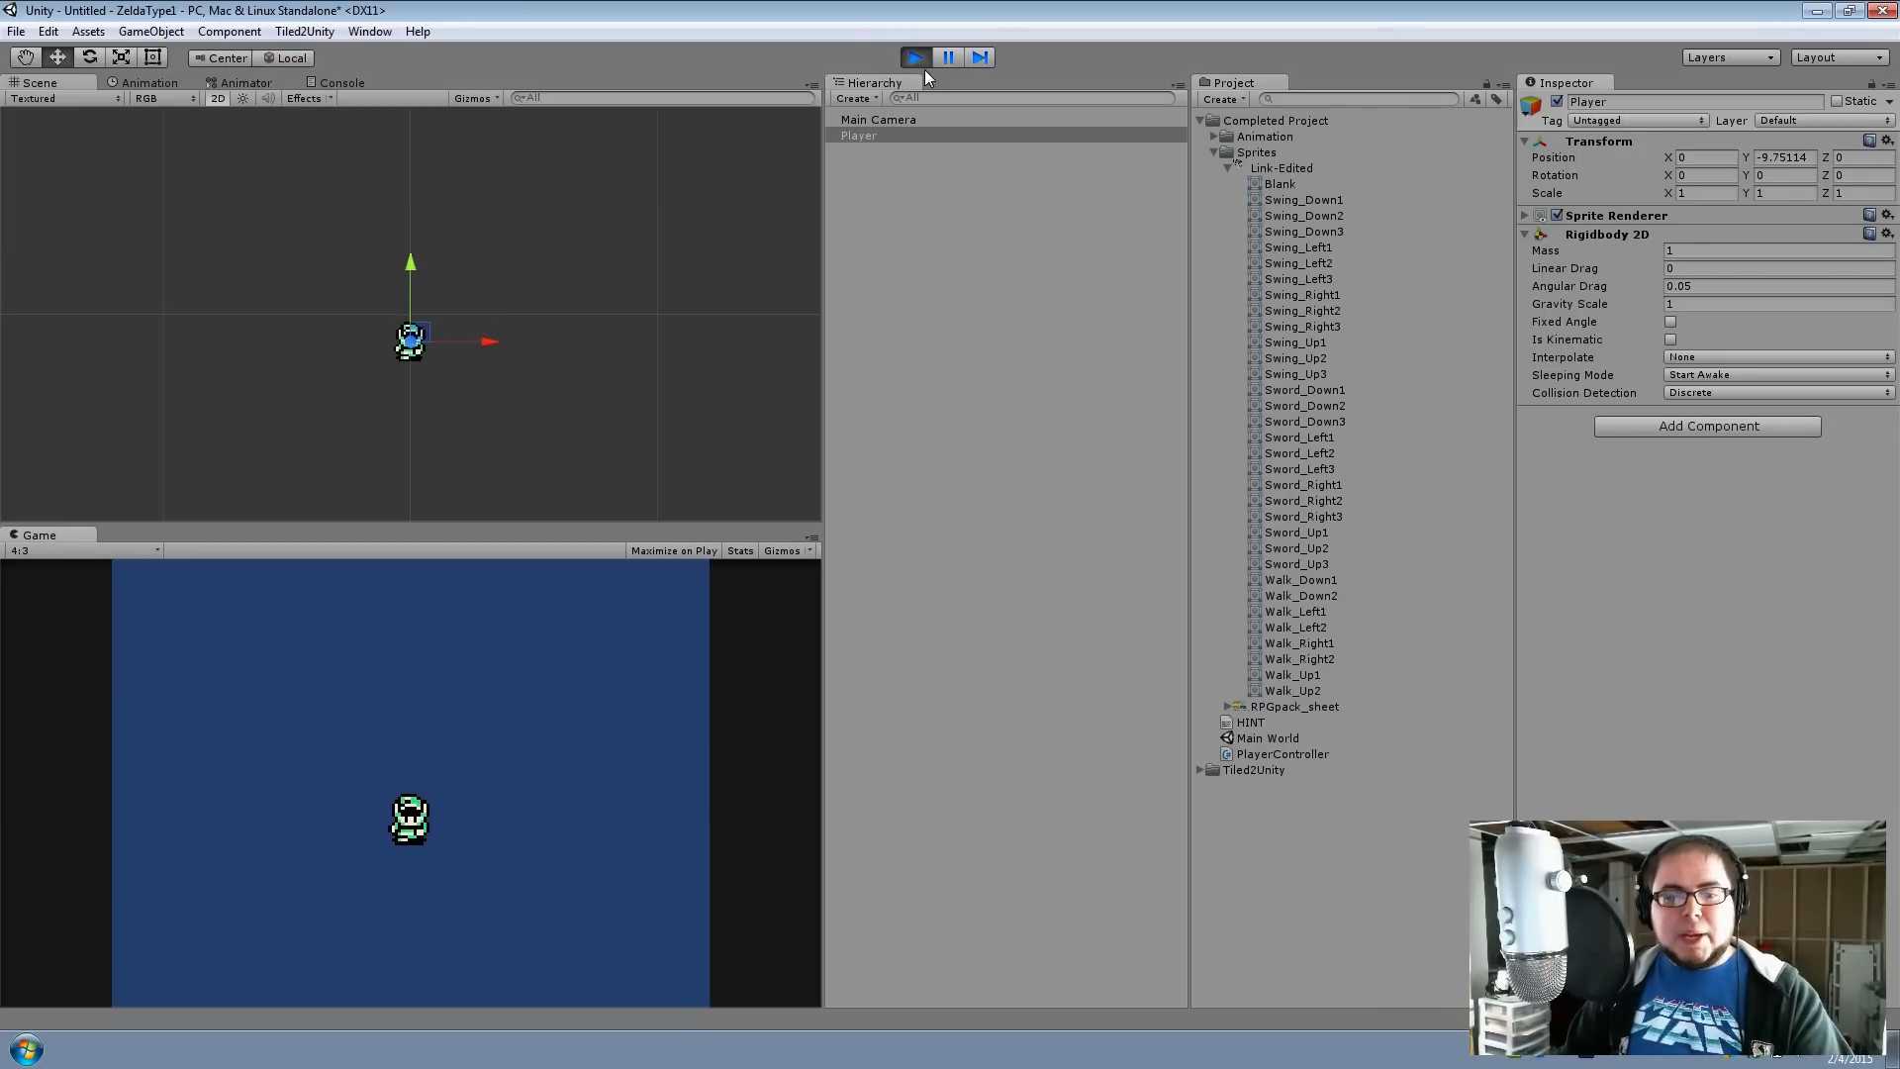
{"action": "left_click", "coordinate": [923, 63]}
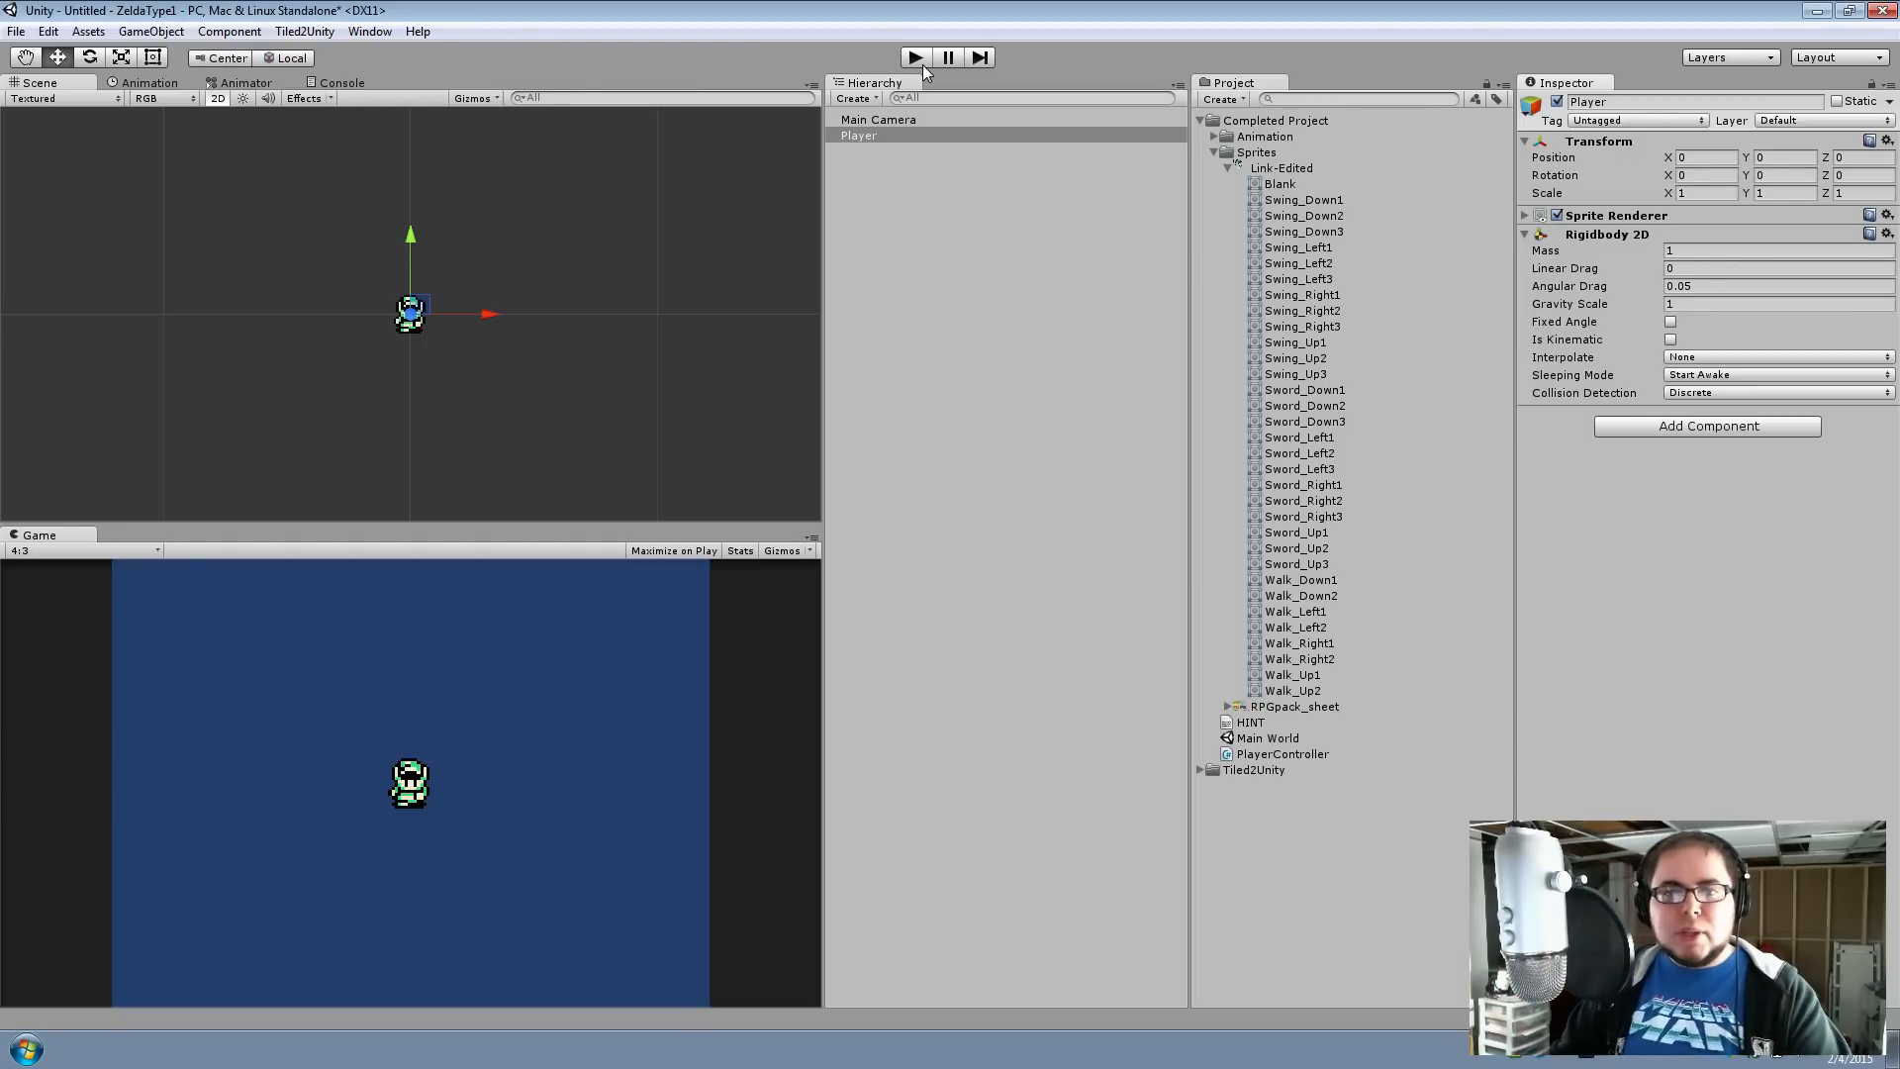
Collapse the Link-Edited sprite sheet and create a C# script named PlayerControllerTutorial at the top level of the project assets
{"action": "left_click", "coordinate": [1228, 170]}
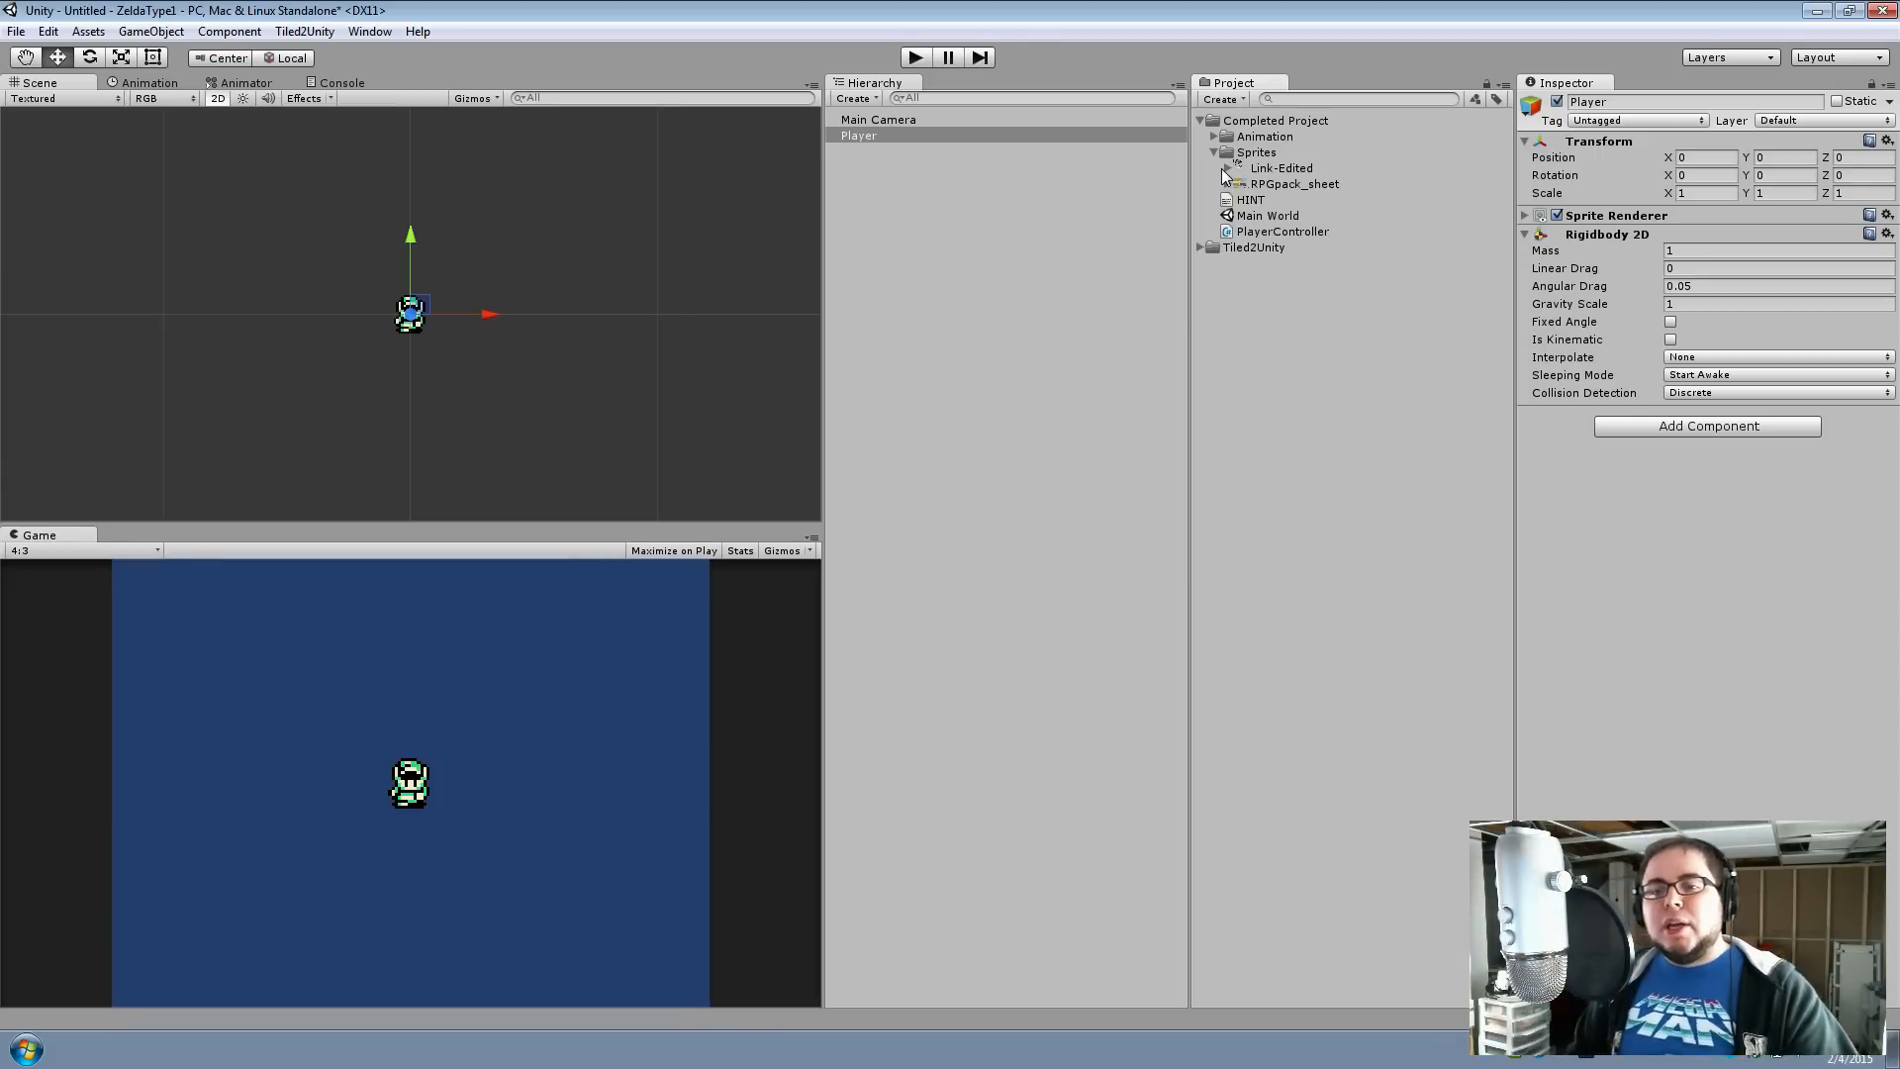
{"action": "right_click", "coordinate": [1244, 291]}
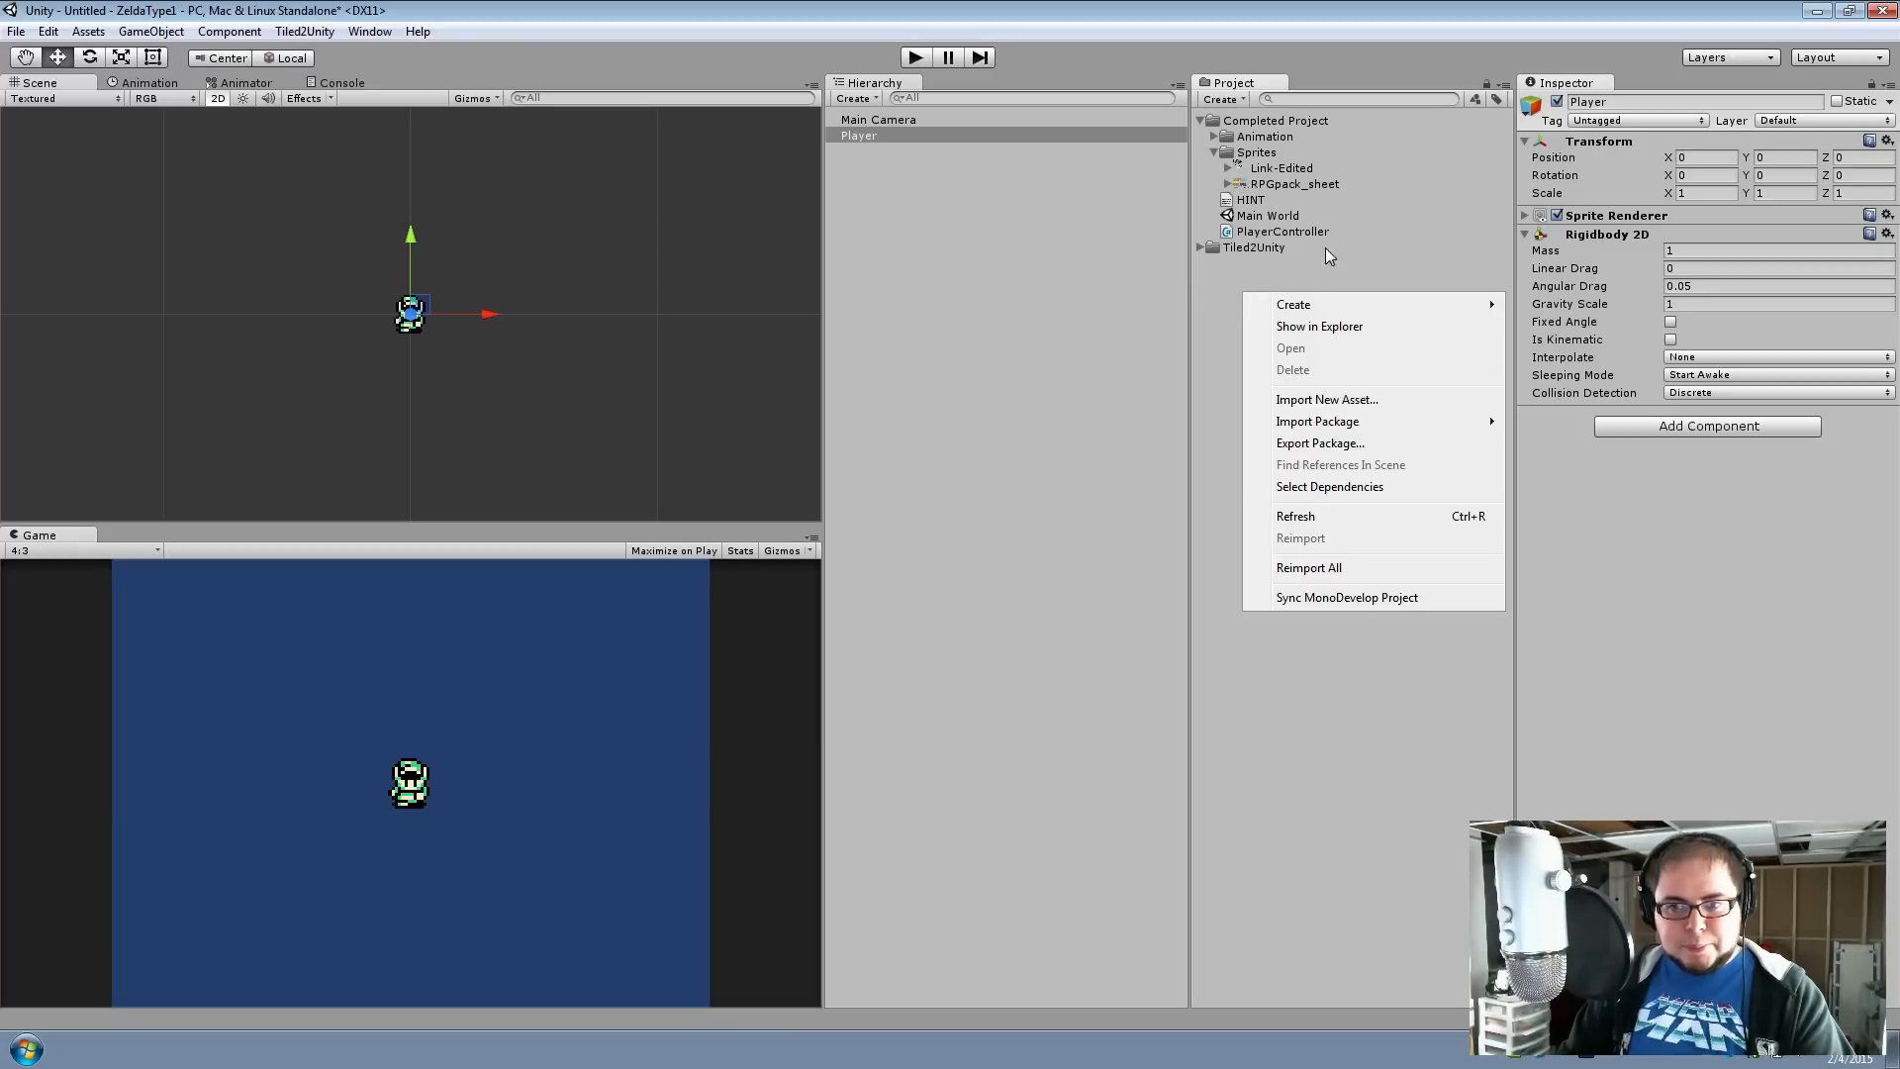
{"action": "mouse_move", "coordinate": [1323, 307]}
{"action": "left_click", "coordinate": [1628, 364]}
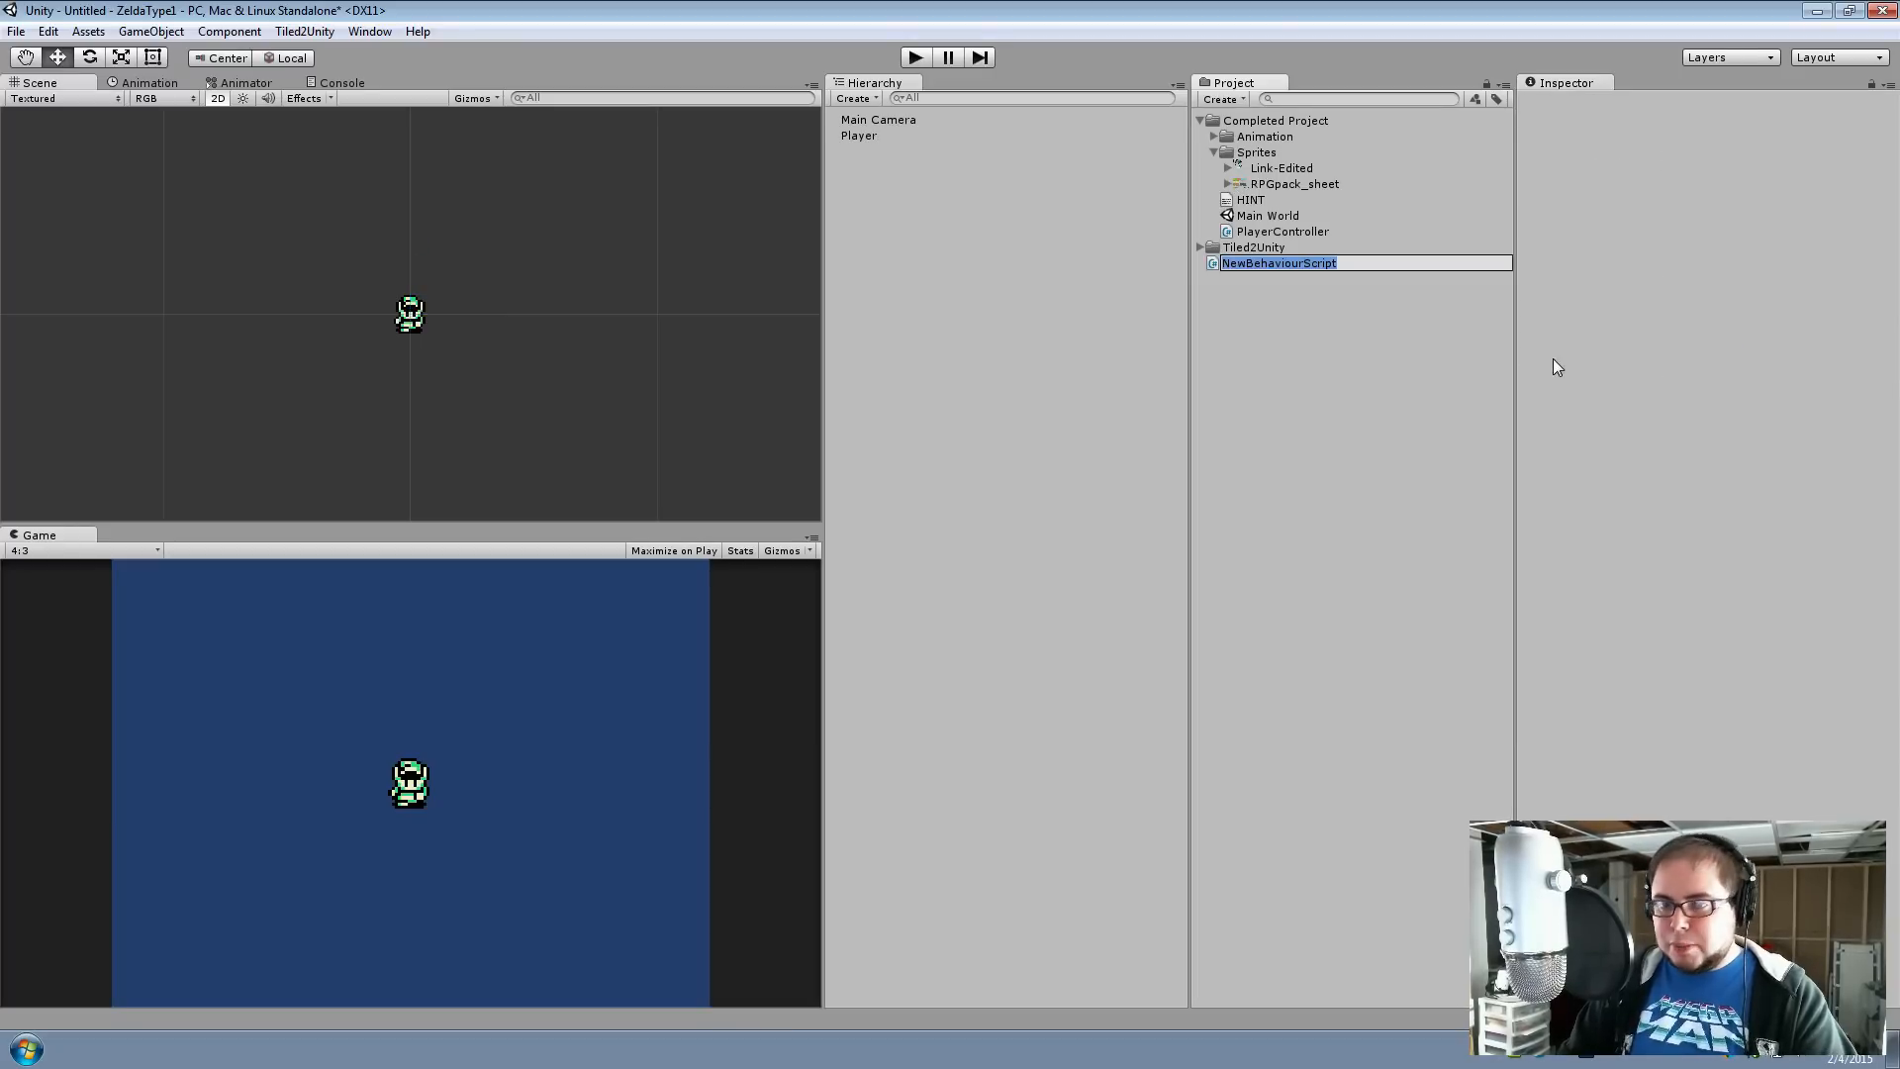
{"action": "type", "text": "PlayerCont"}
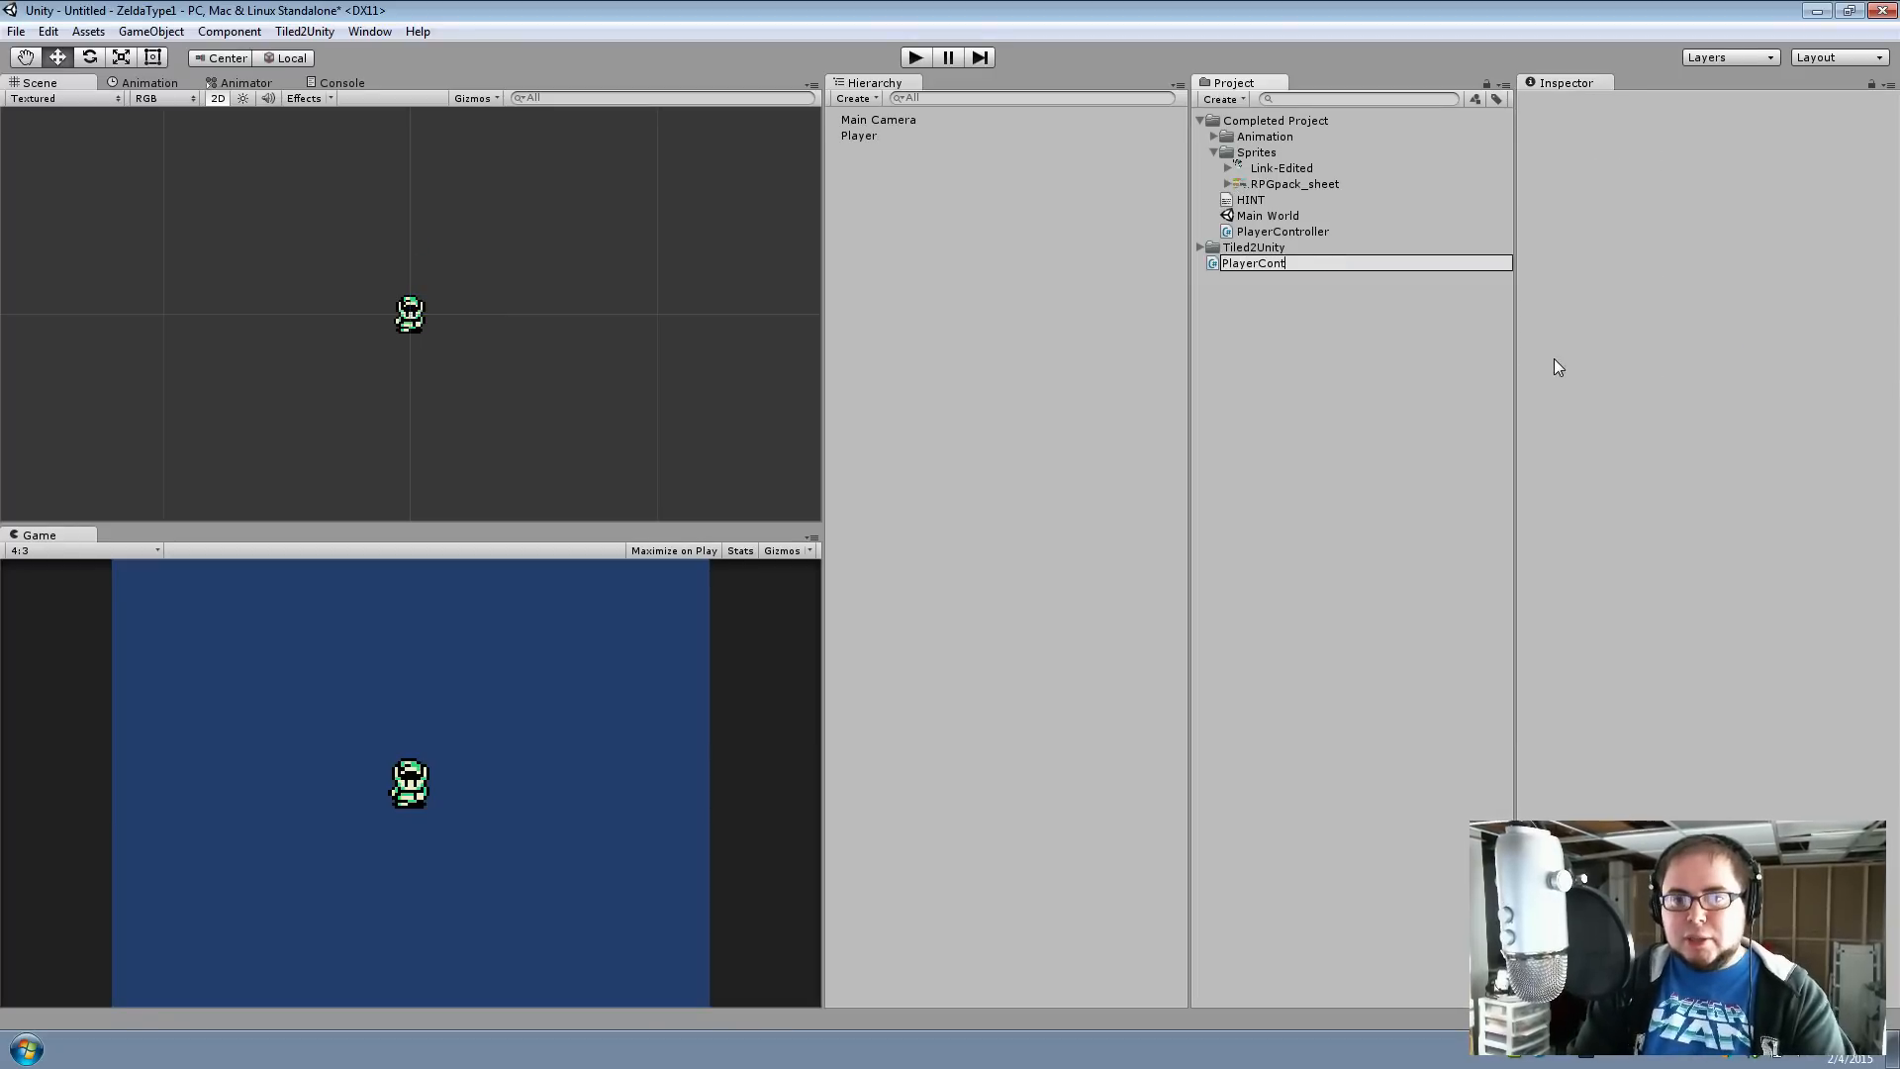
{"action": "type", "text": "rollerTu"}
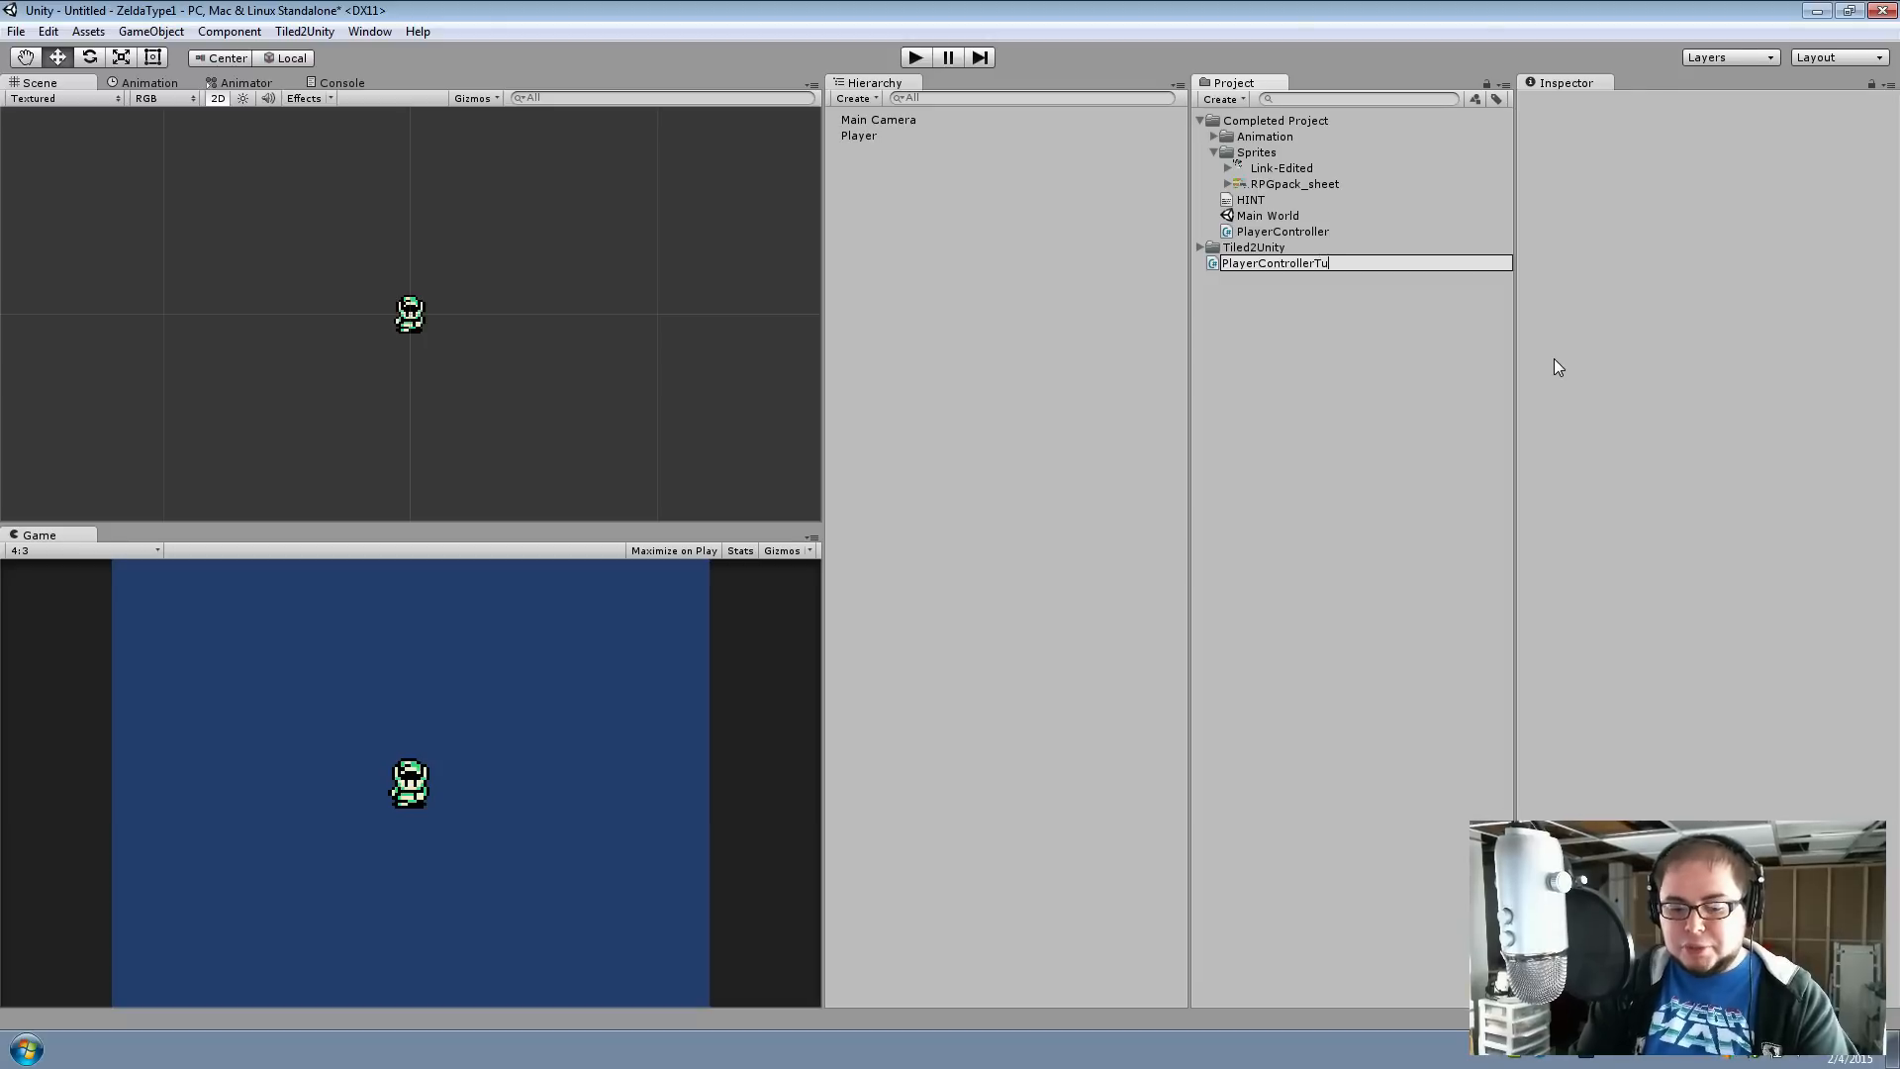
{"action": "type", "text": "torial"}
{"action": "key", "text": "Return"}
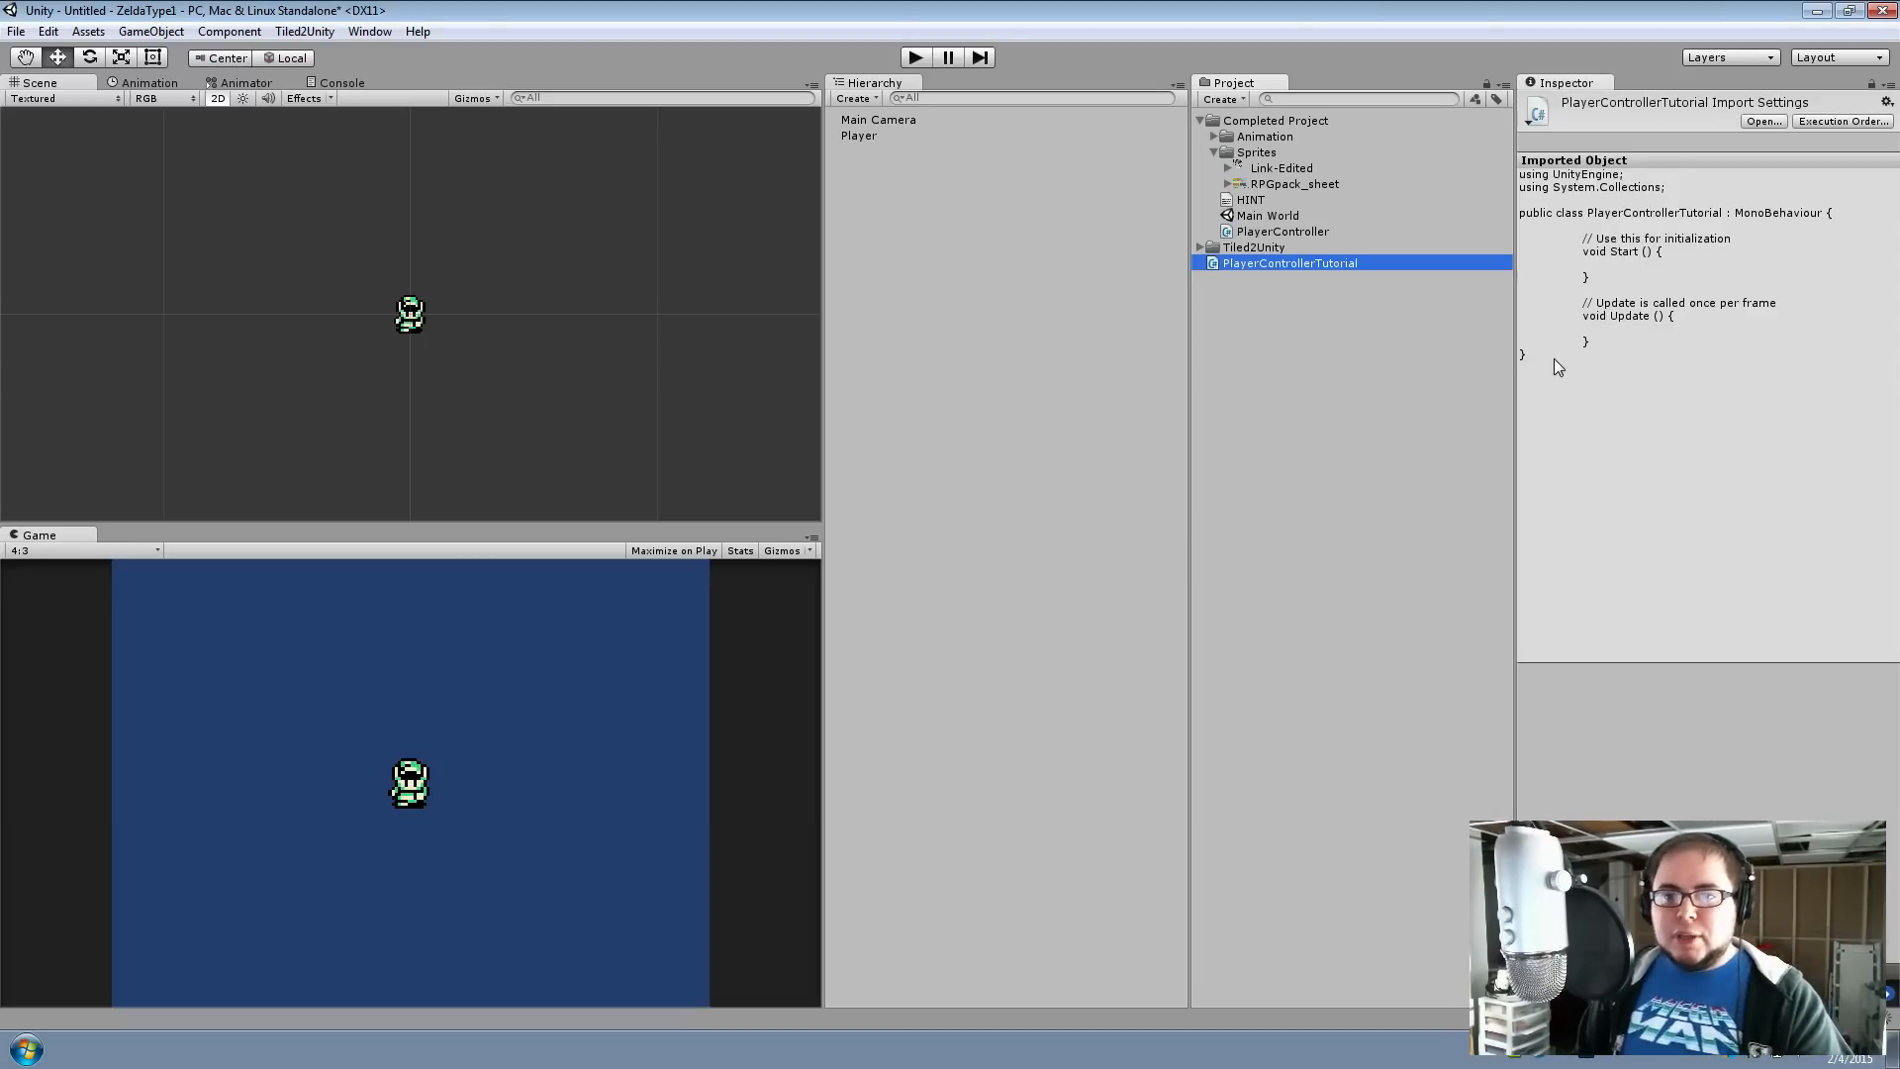
Open the PlayerControllerTutorial script in MonoDevelop and add an empty void FixedUpdate() method below Update
{"action": "double_click", "coordinate": [1338, 263]}
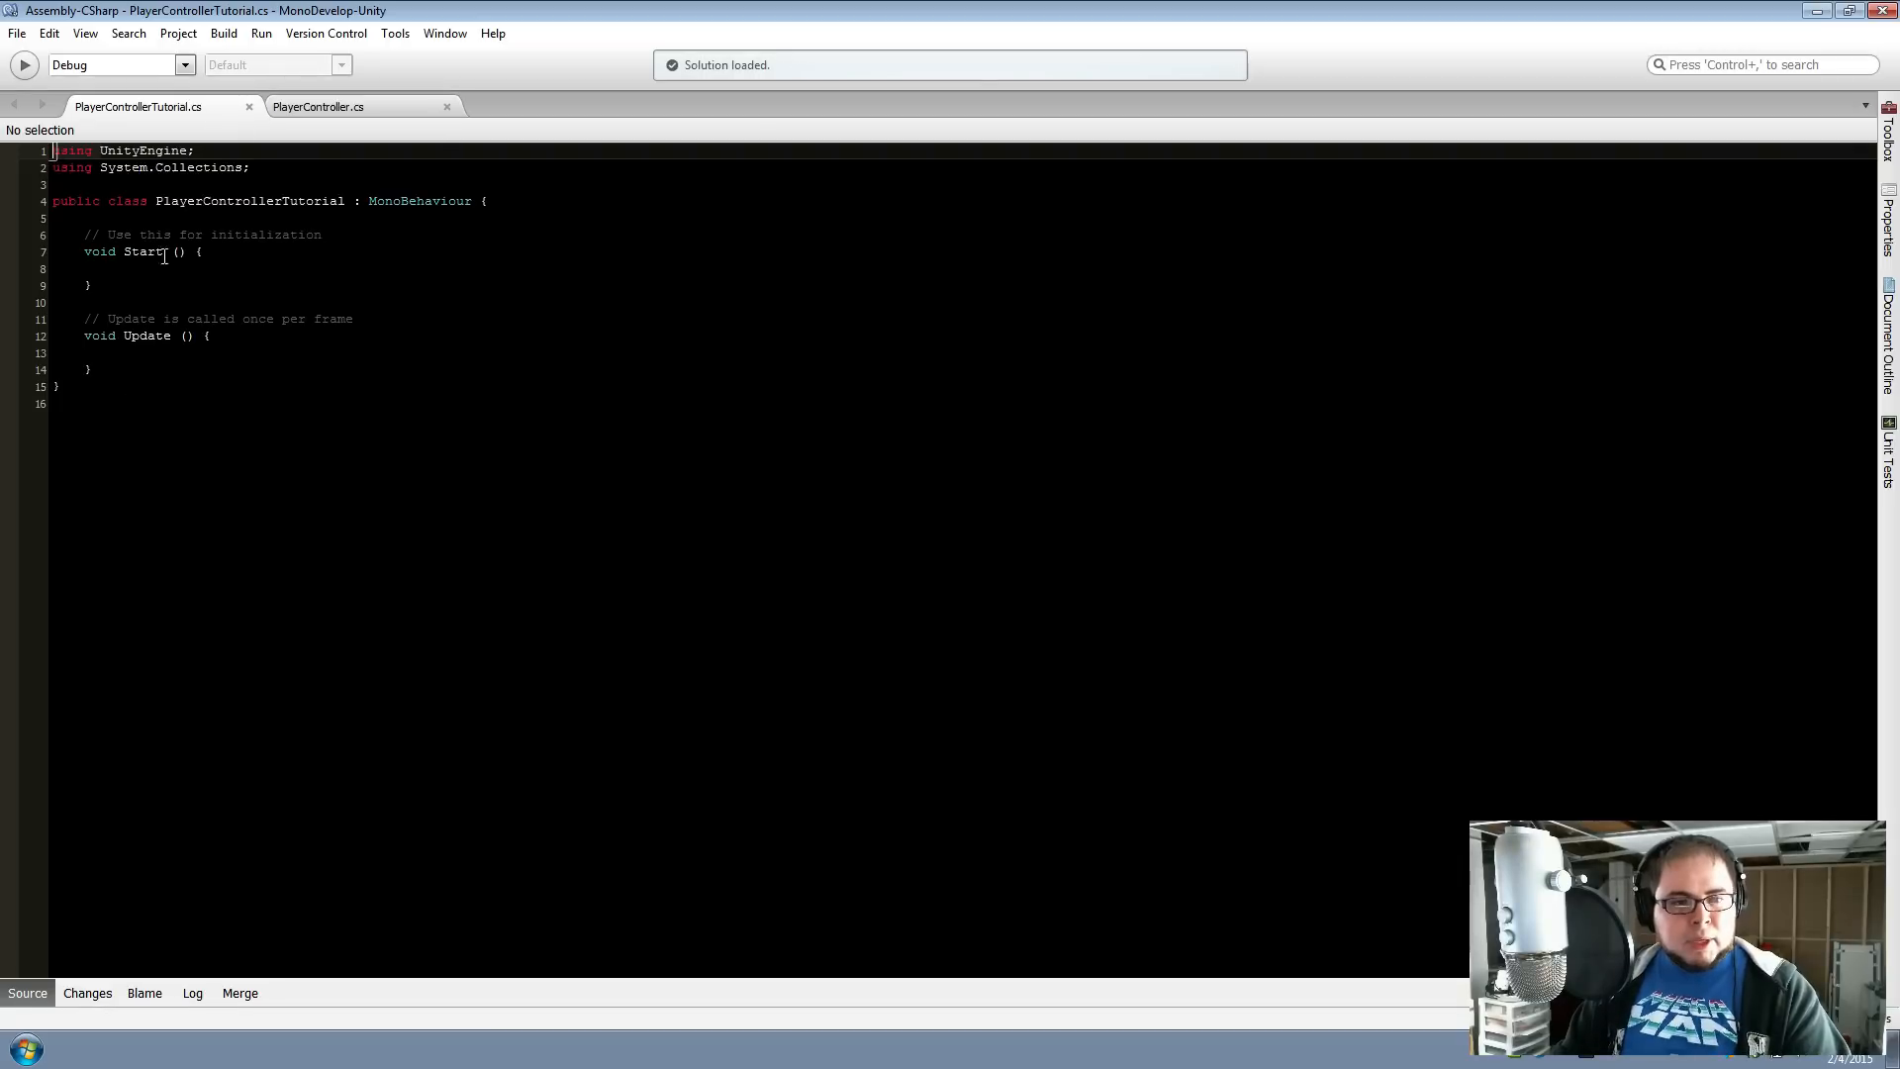
{"action": "left_click", "coordinate": [152, 217]}
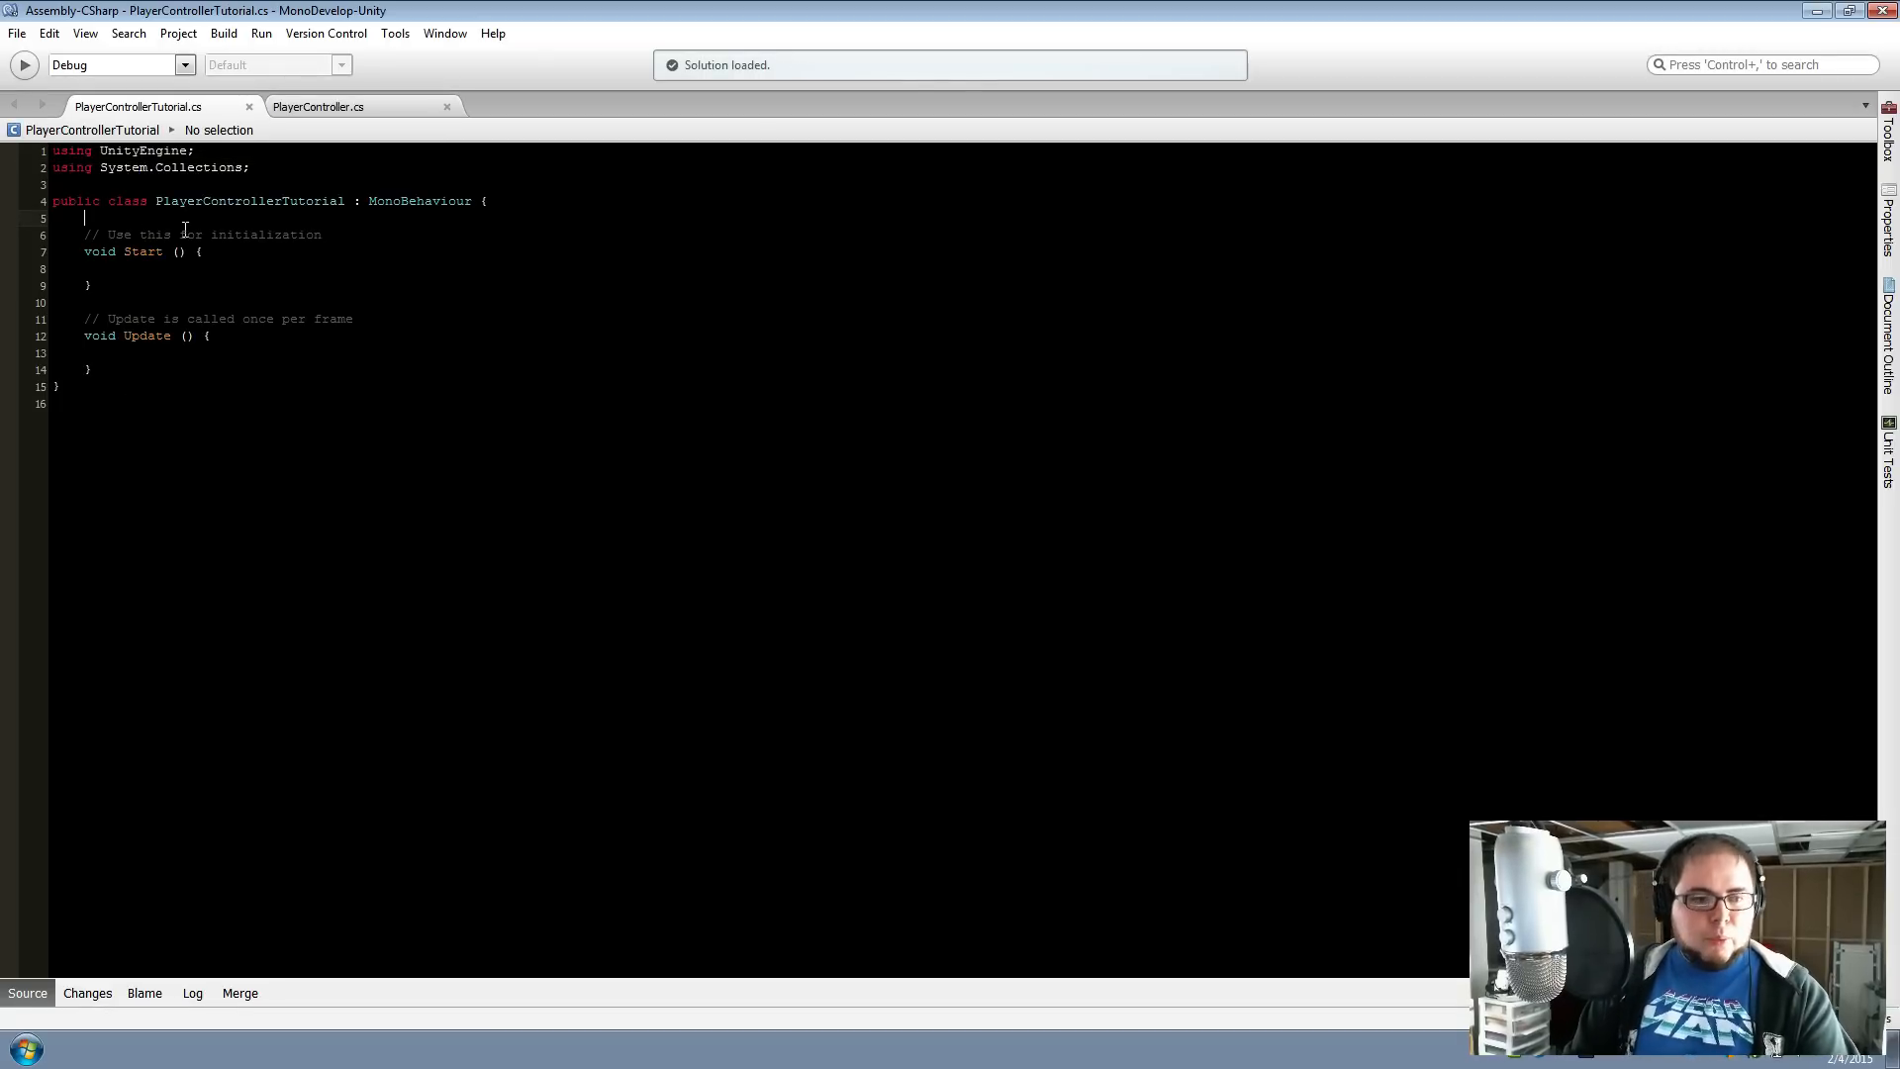
{"action": "left_click", "coordinate": [199, 352]}
{"action": "left_click", "coordinate": [199, 370]}
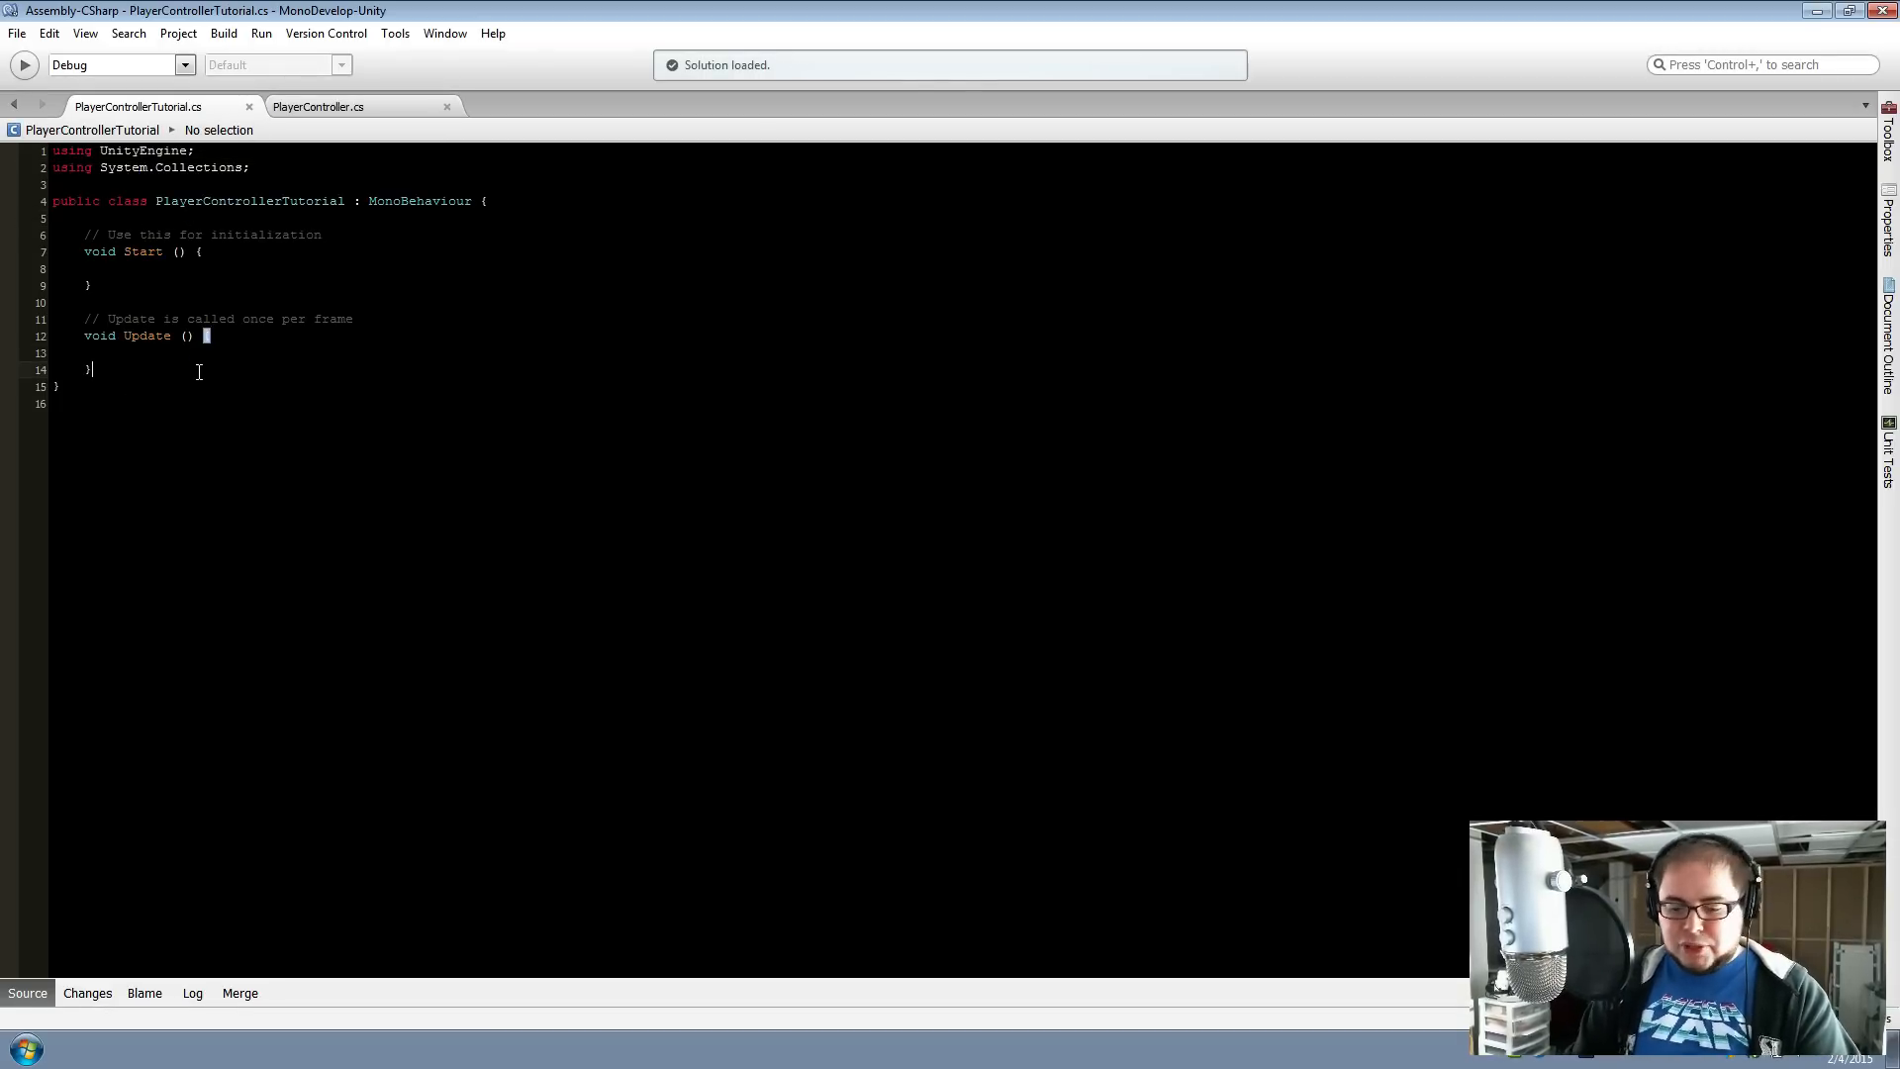
{"action": "key", "text": "Return"}
{"action": "key", "text": "Return"}
{"action": "type", "text": "void"}
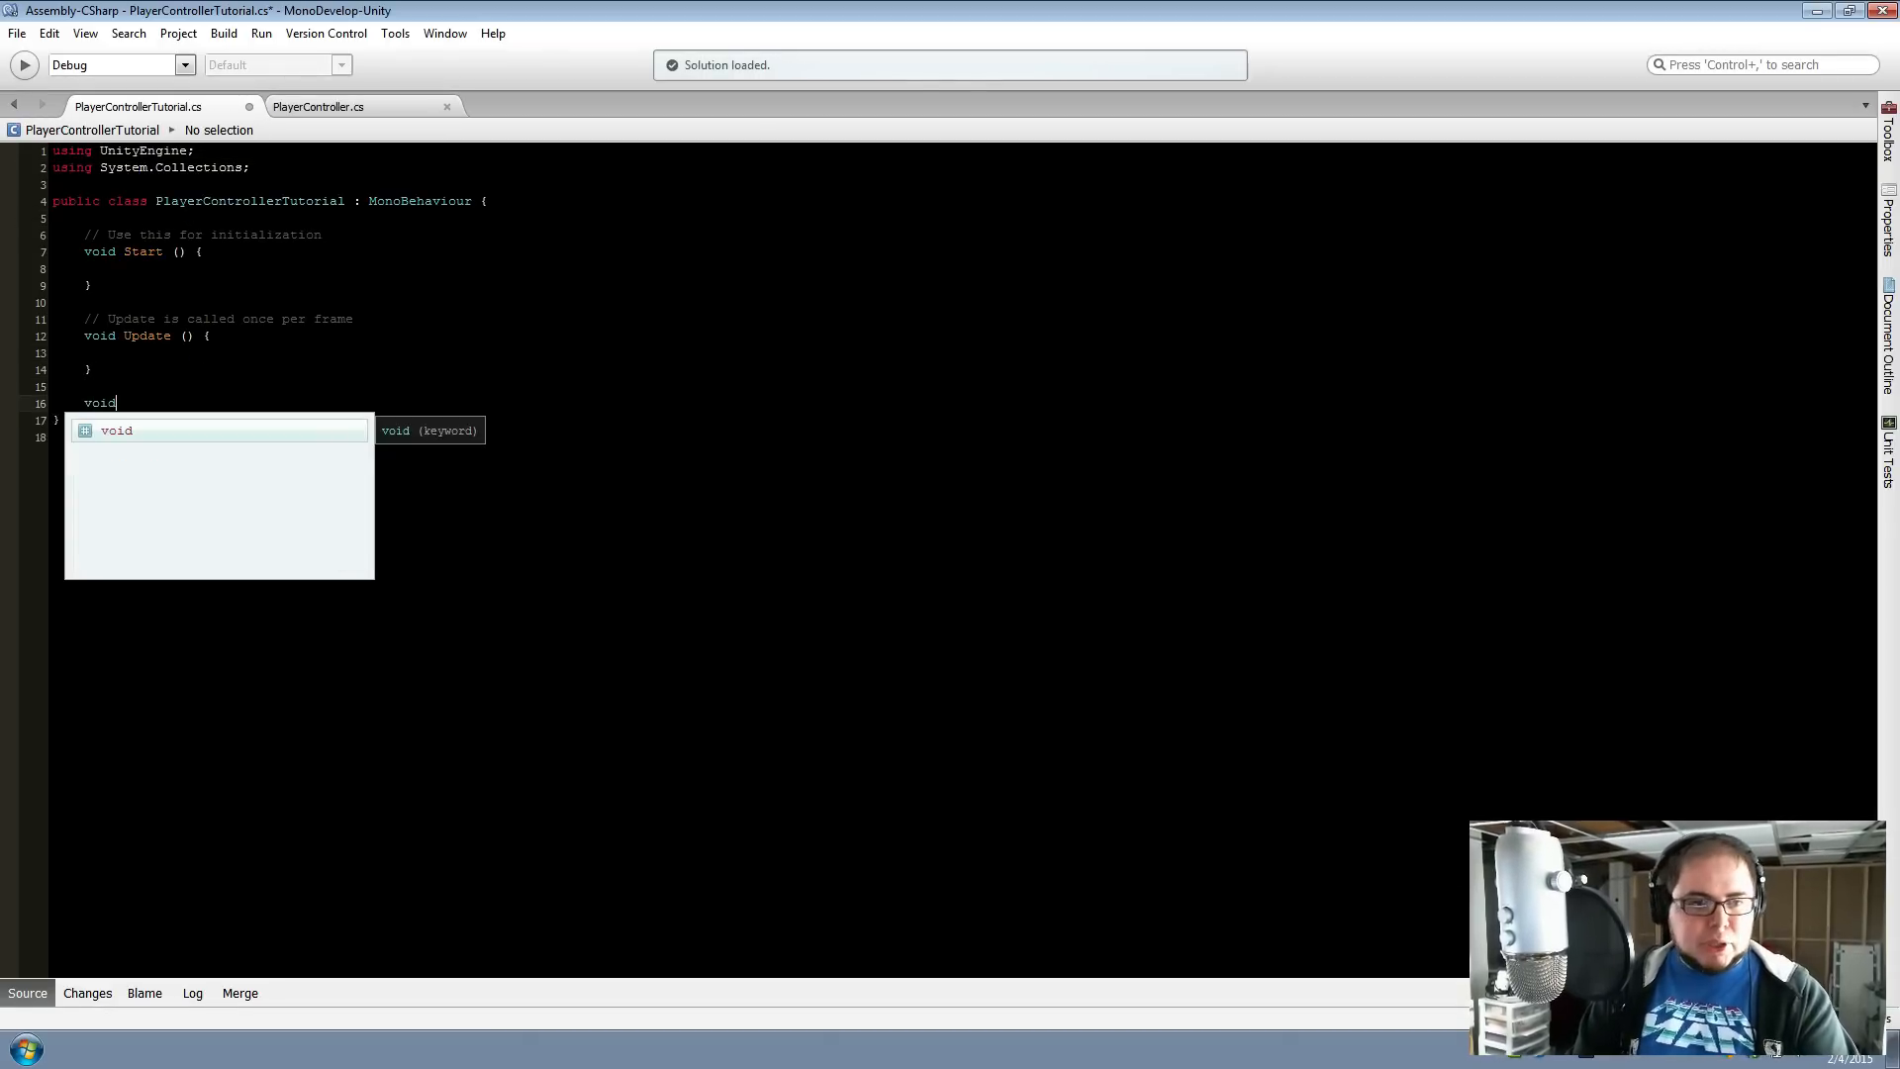
{"action": "type", "text": " Fixed"}
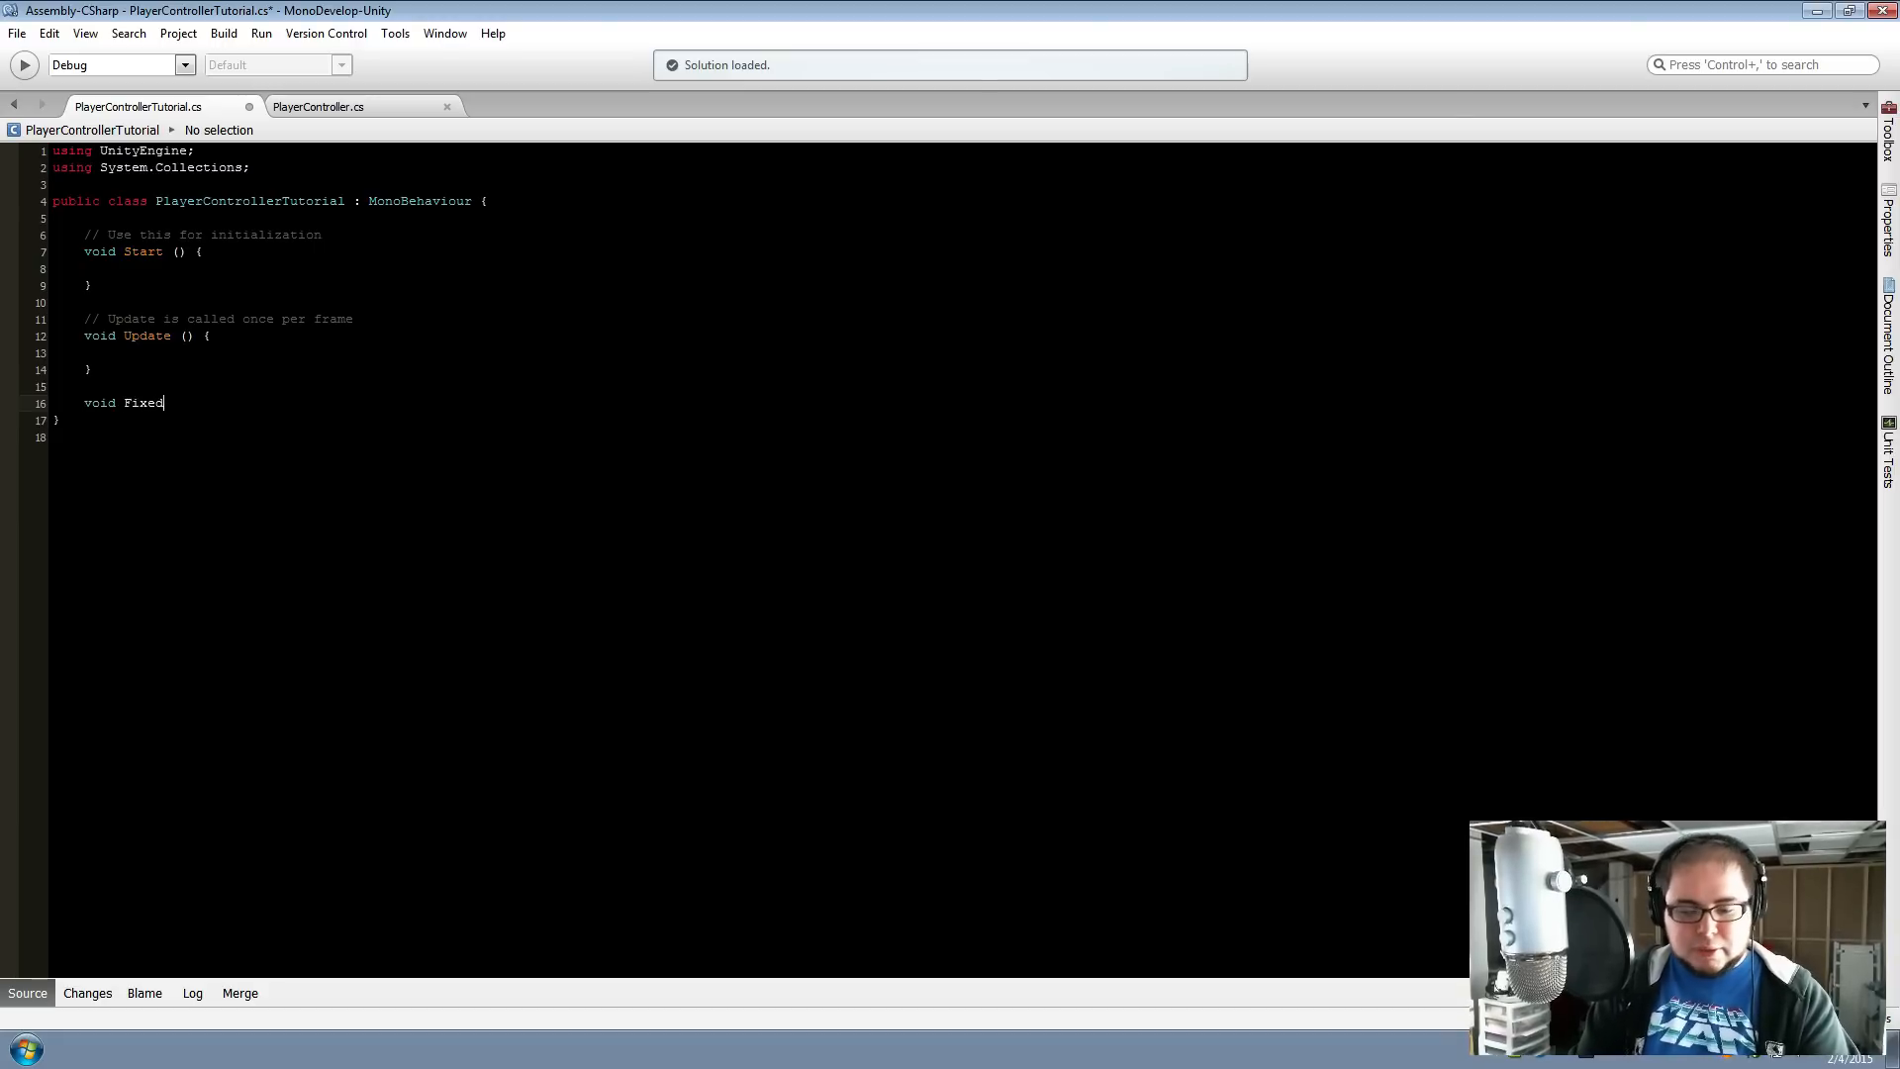
{"action": "type", "text": "Update(){"}
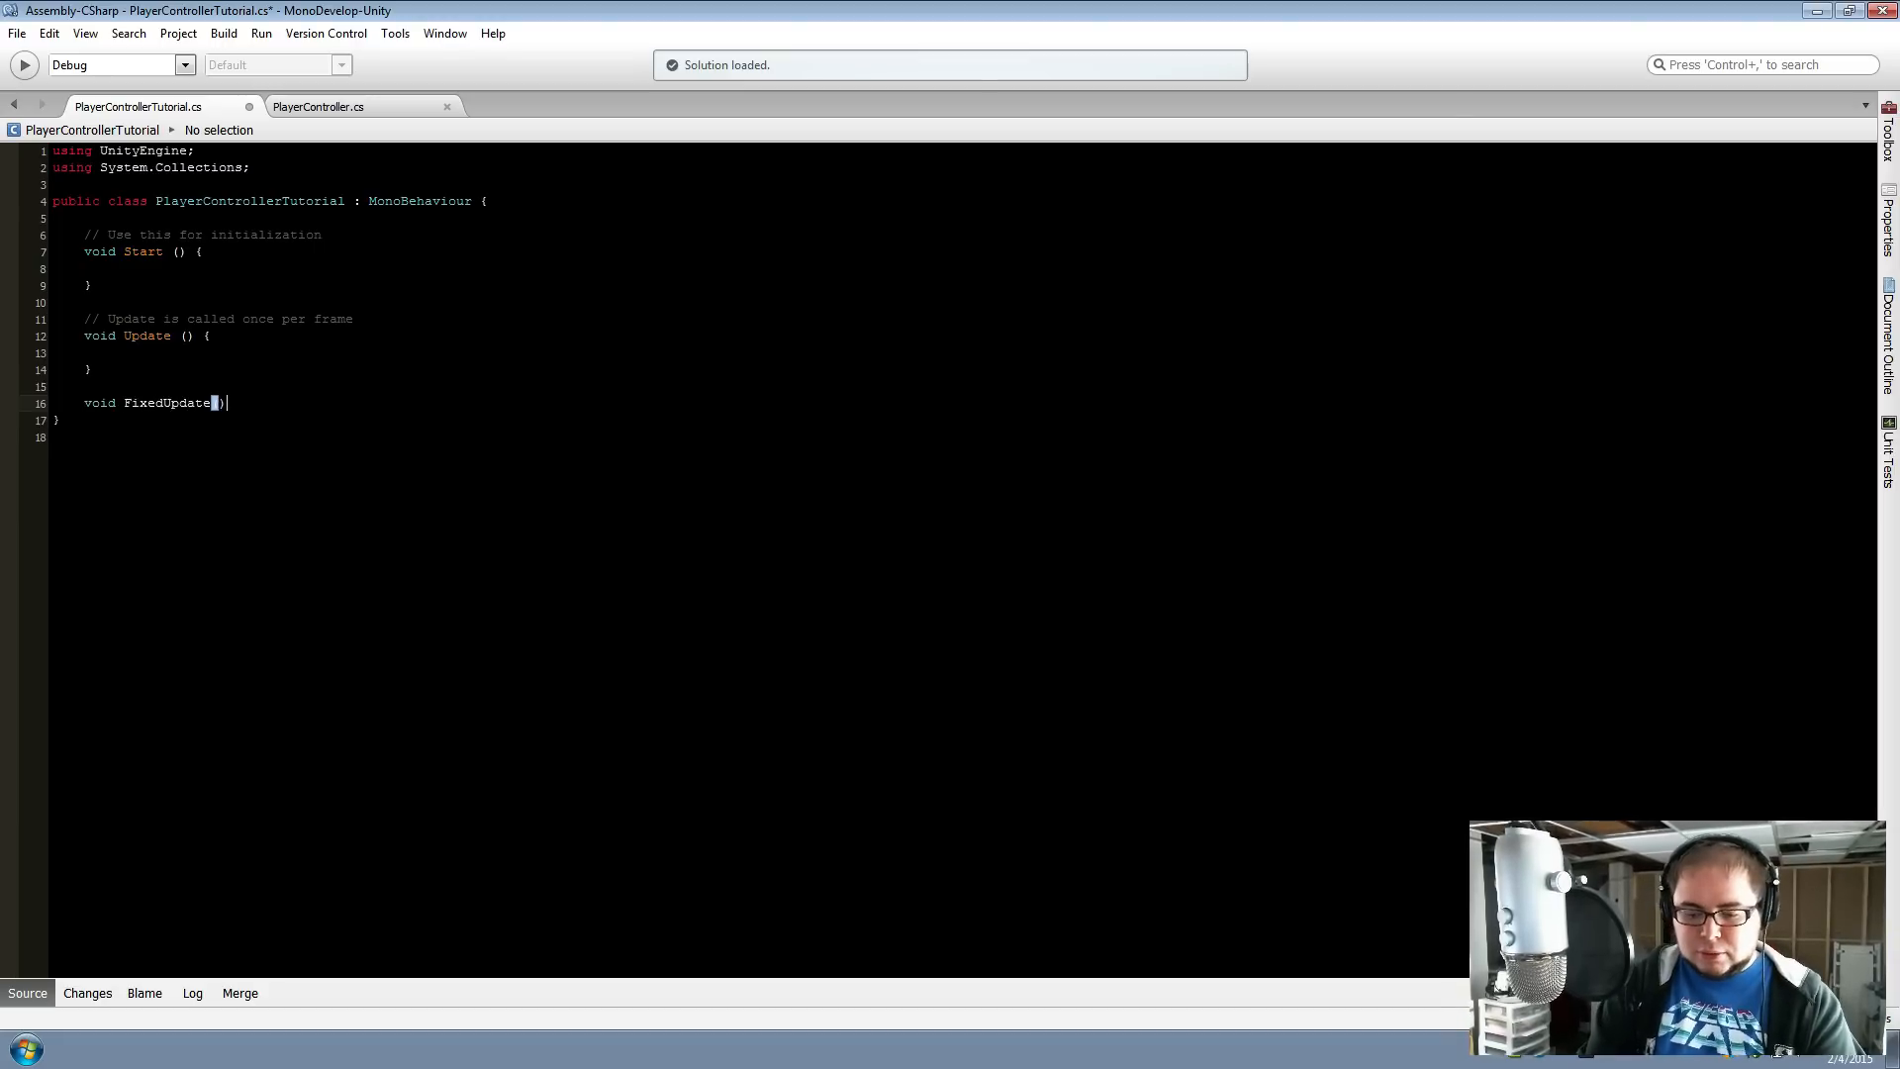
{"action": "key", "text": "Return"}
{"action": "key", "text": "Return"}
{"action": "type", "text": "}"}
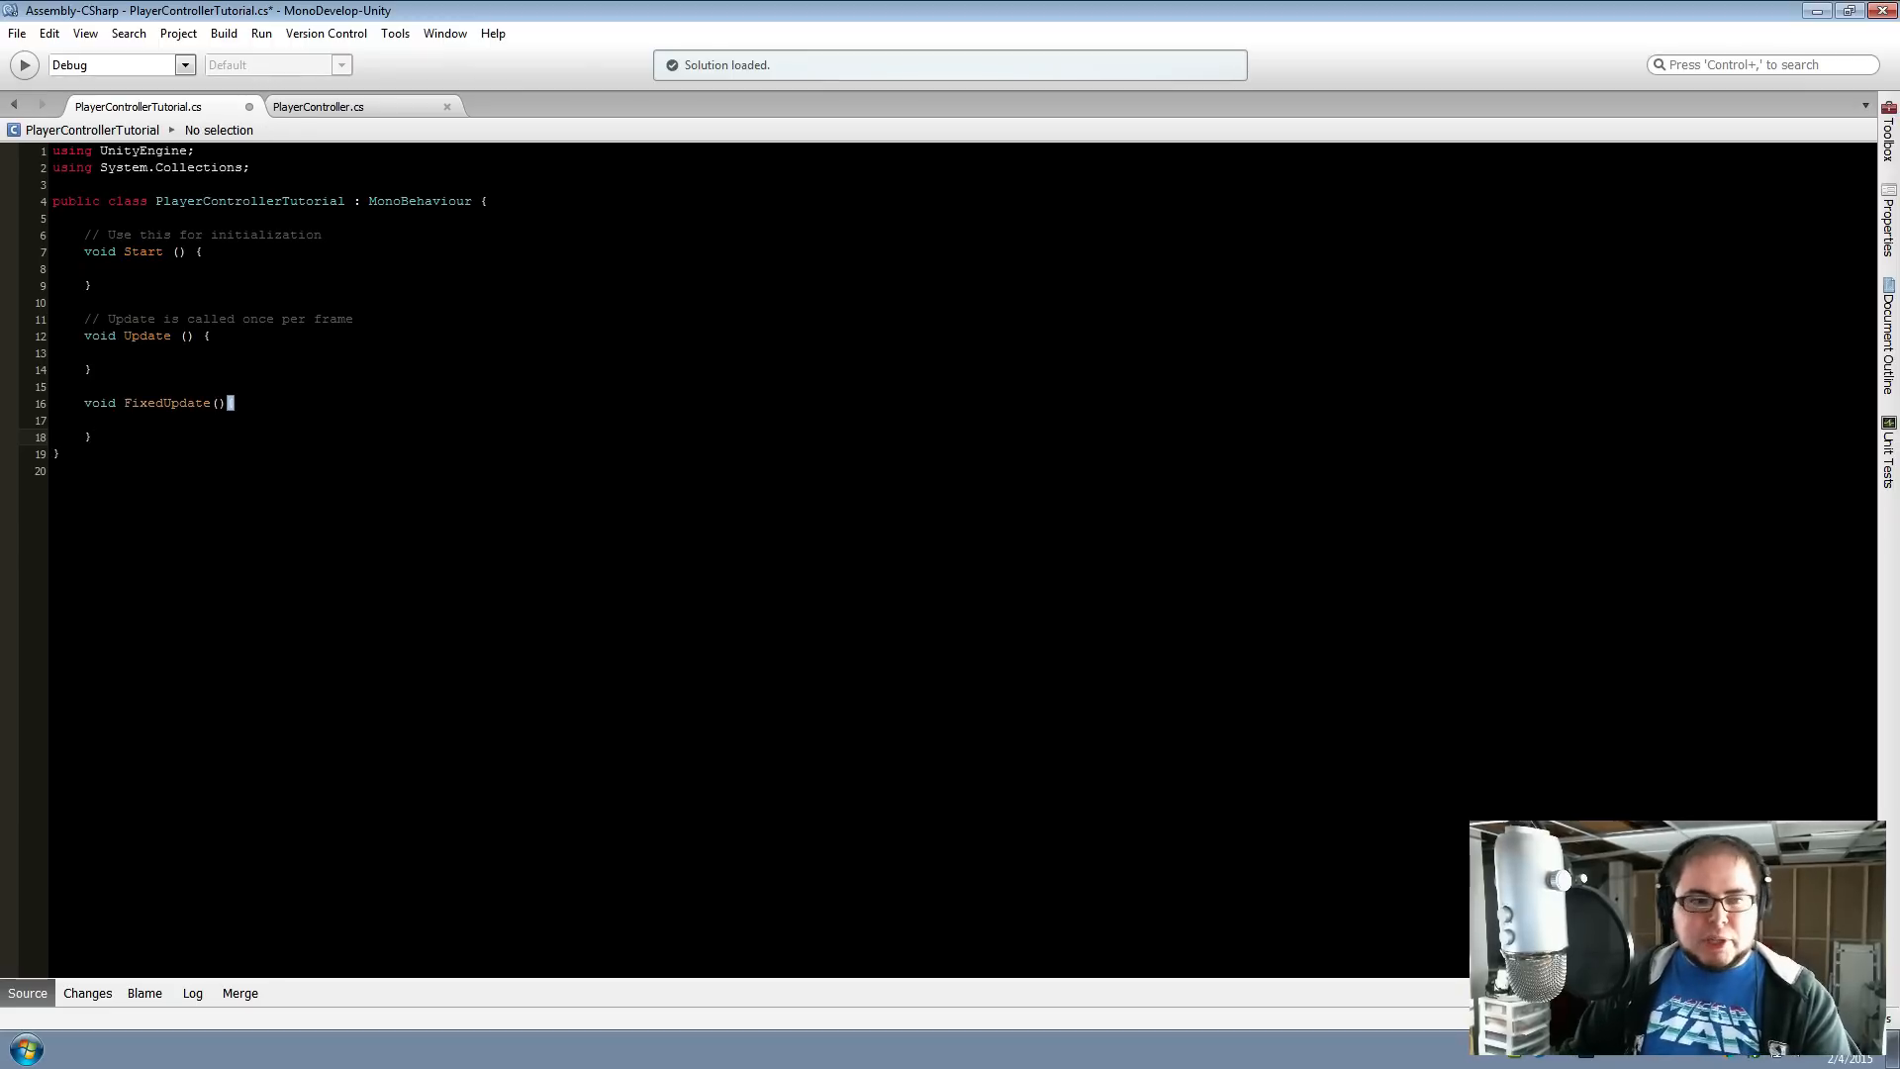
Declare a public float variable named moveSpeed at the top of the class, above the Start method's comment
{"action": "left_click", "coordinate": [205, 232]}
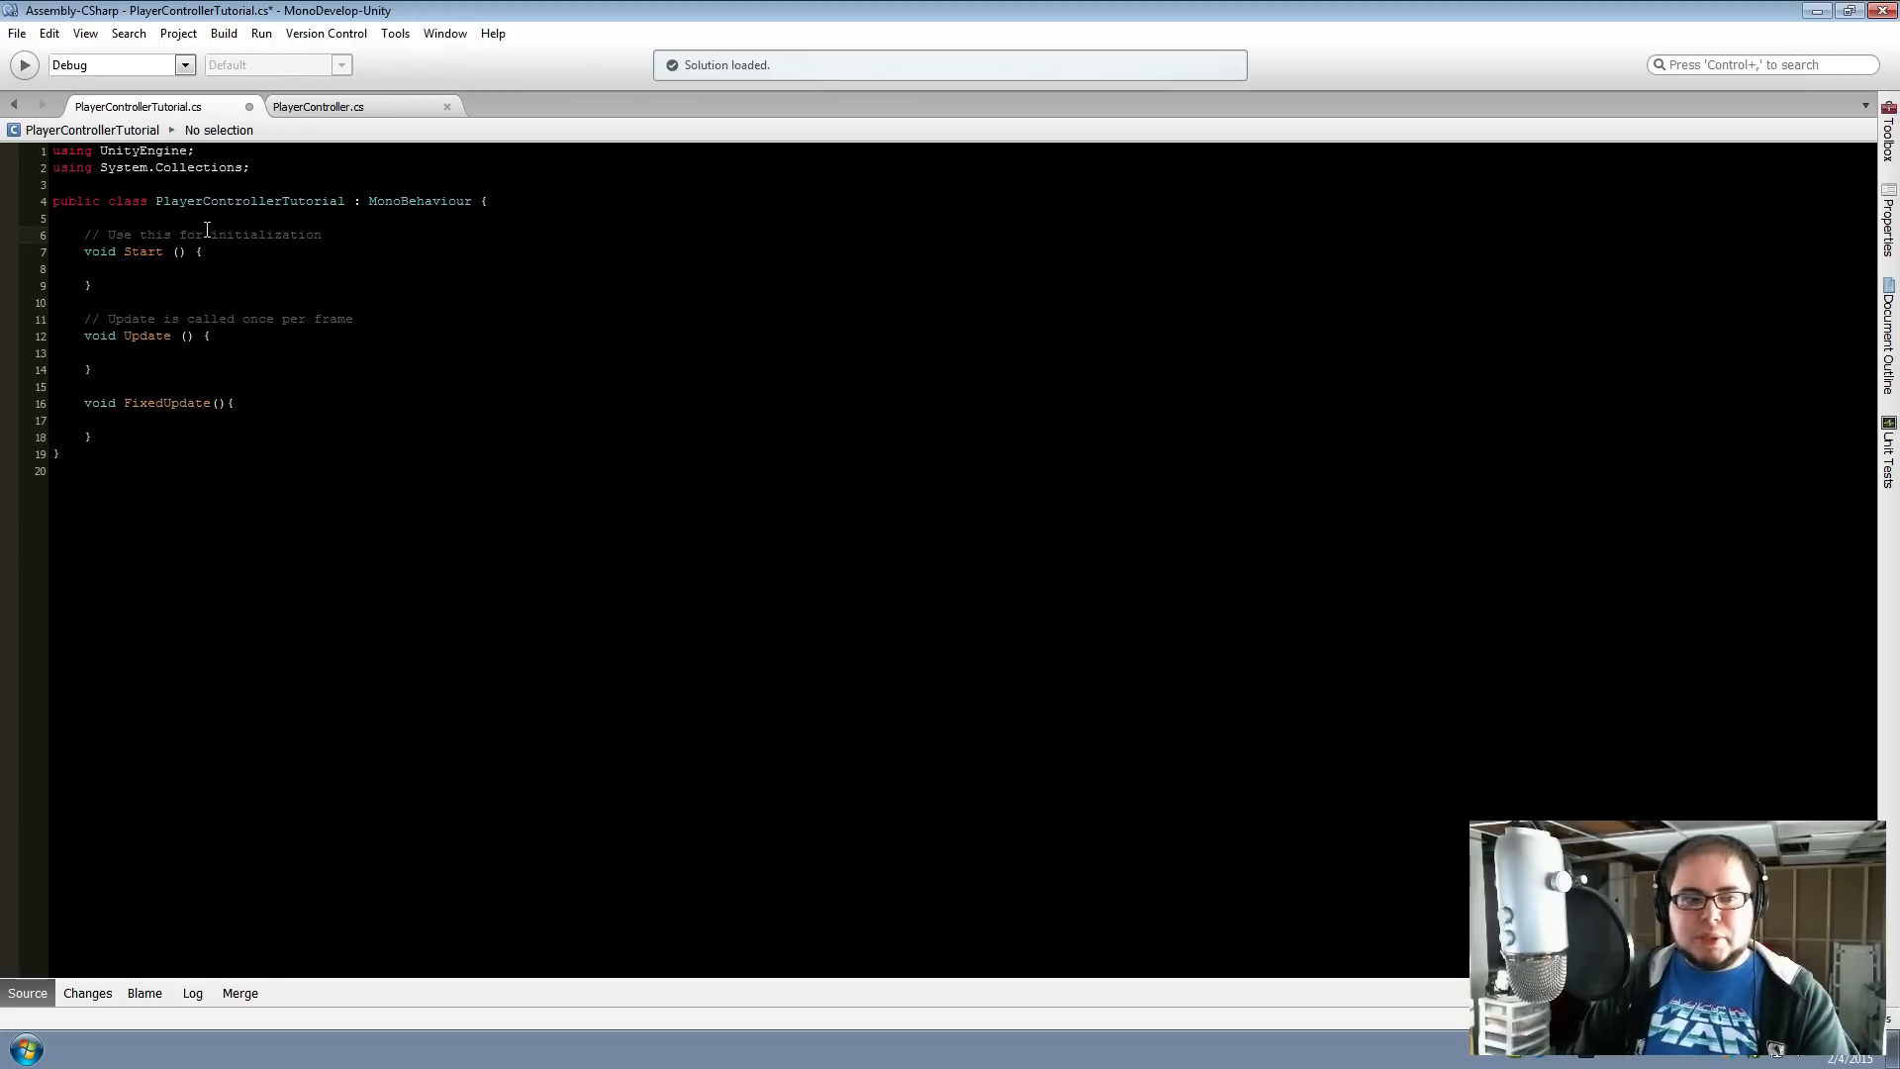
{"action": "key", "text": "Up"}
{"action": "key", "text": "Return"}
{"action": "key", "text": "Return"}
{"action": "key", "text": "Up"}
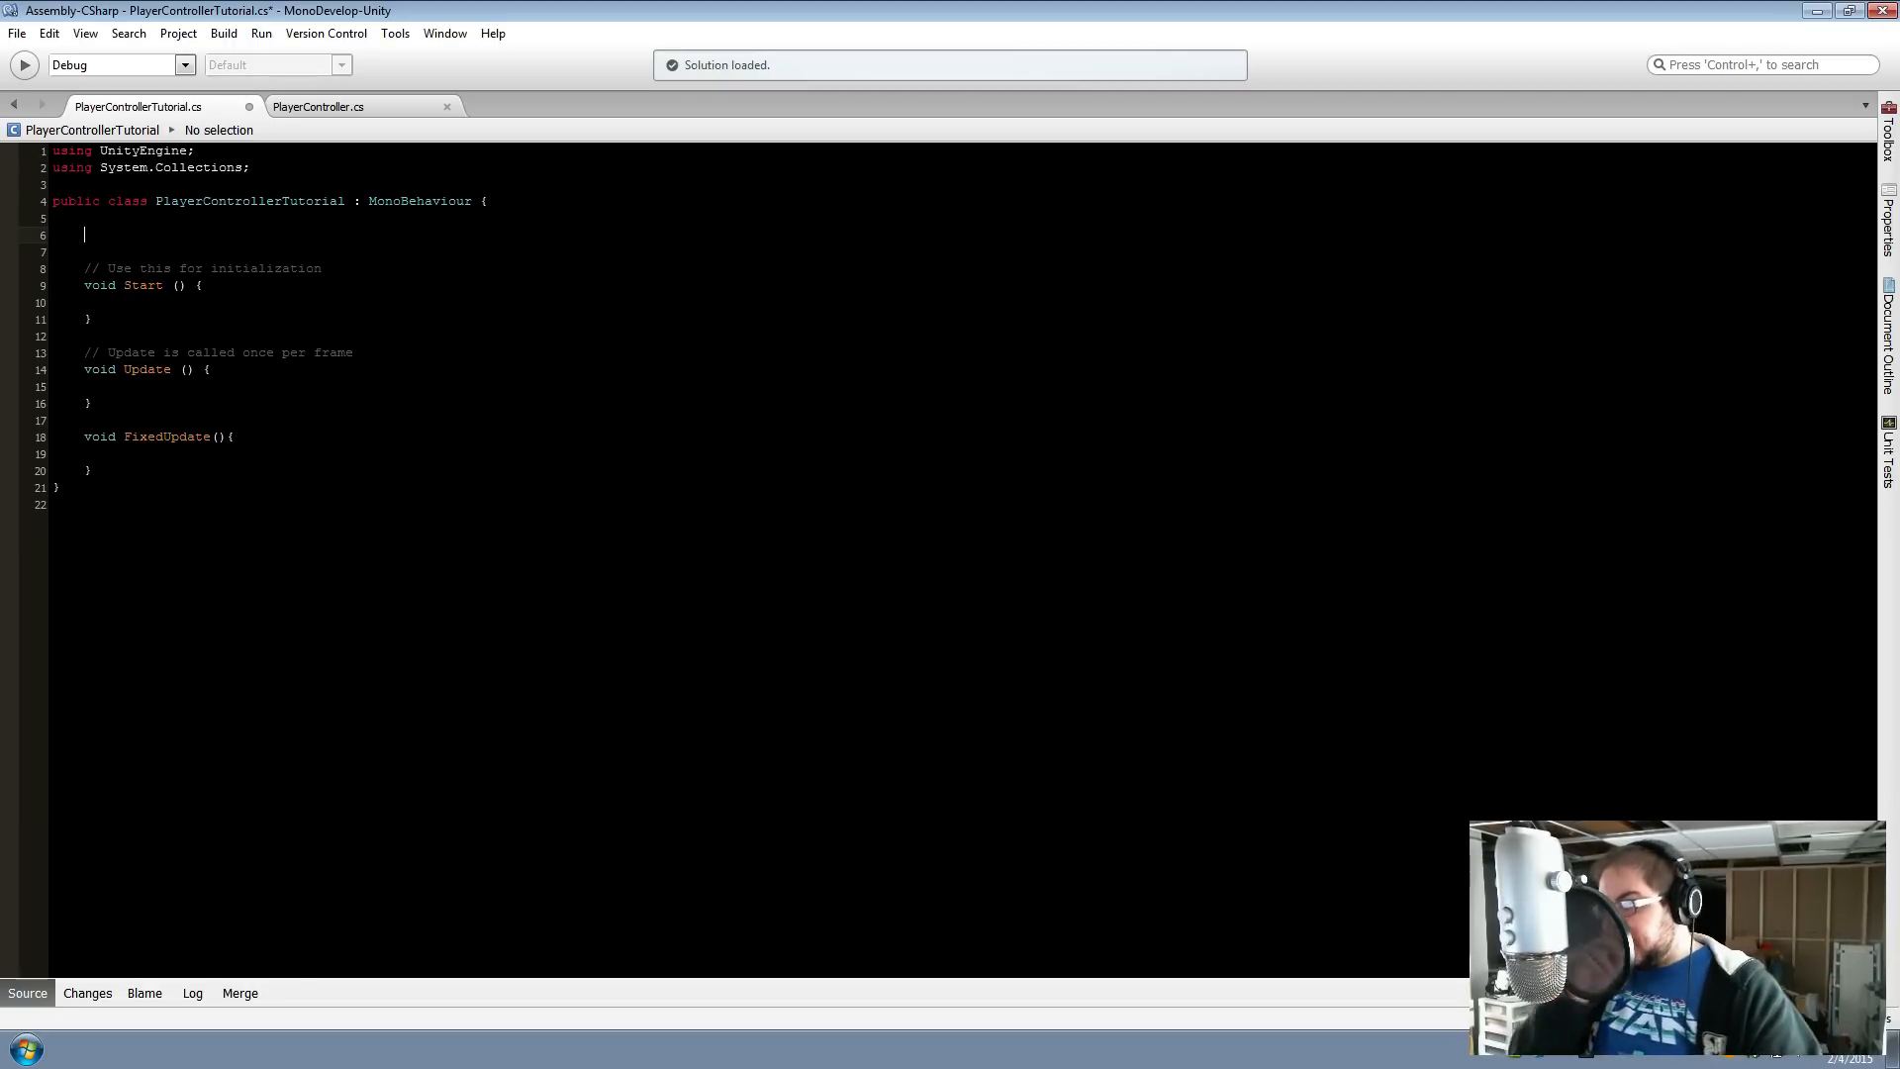
{"action": "type", "text": "public "}
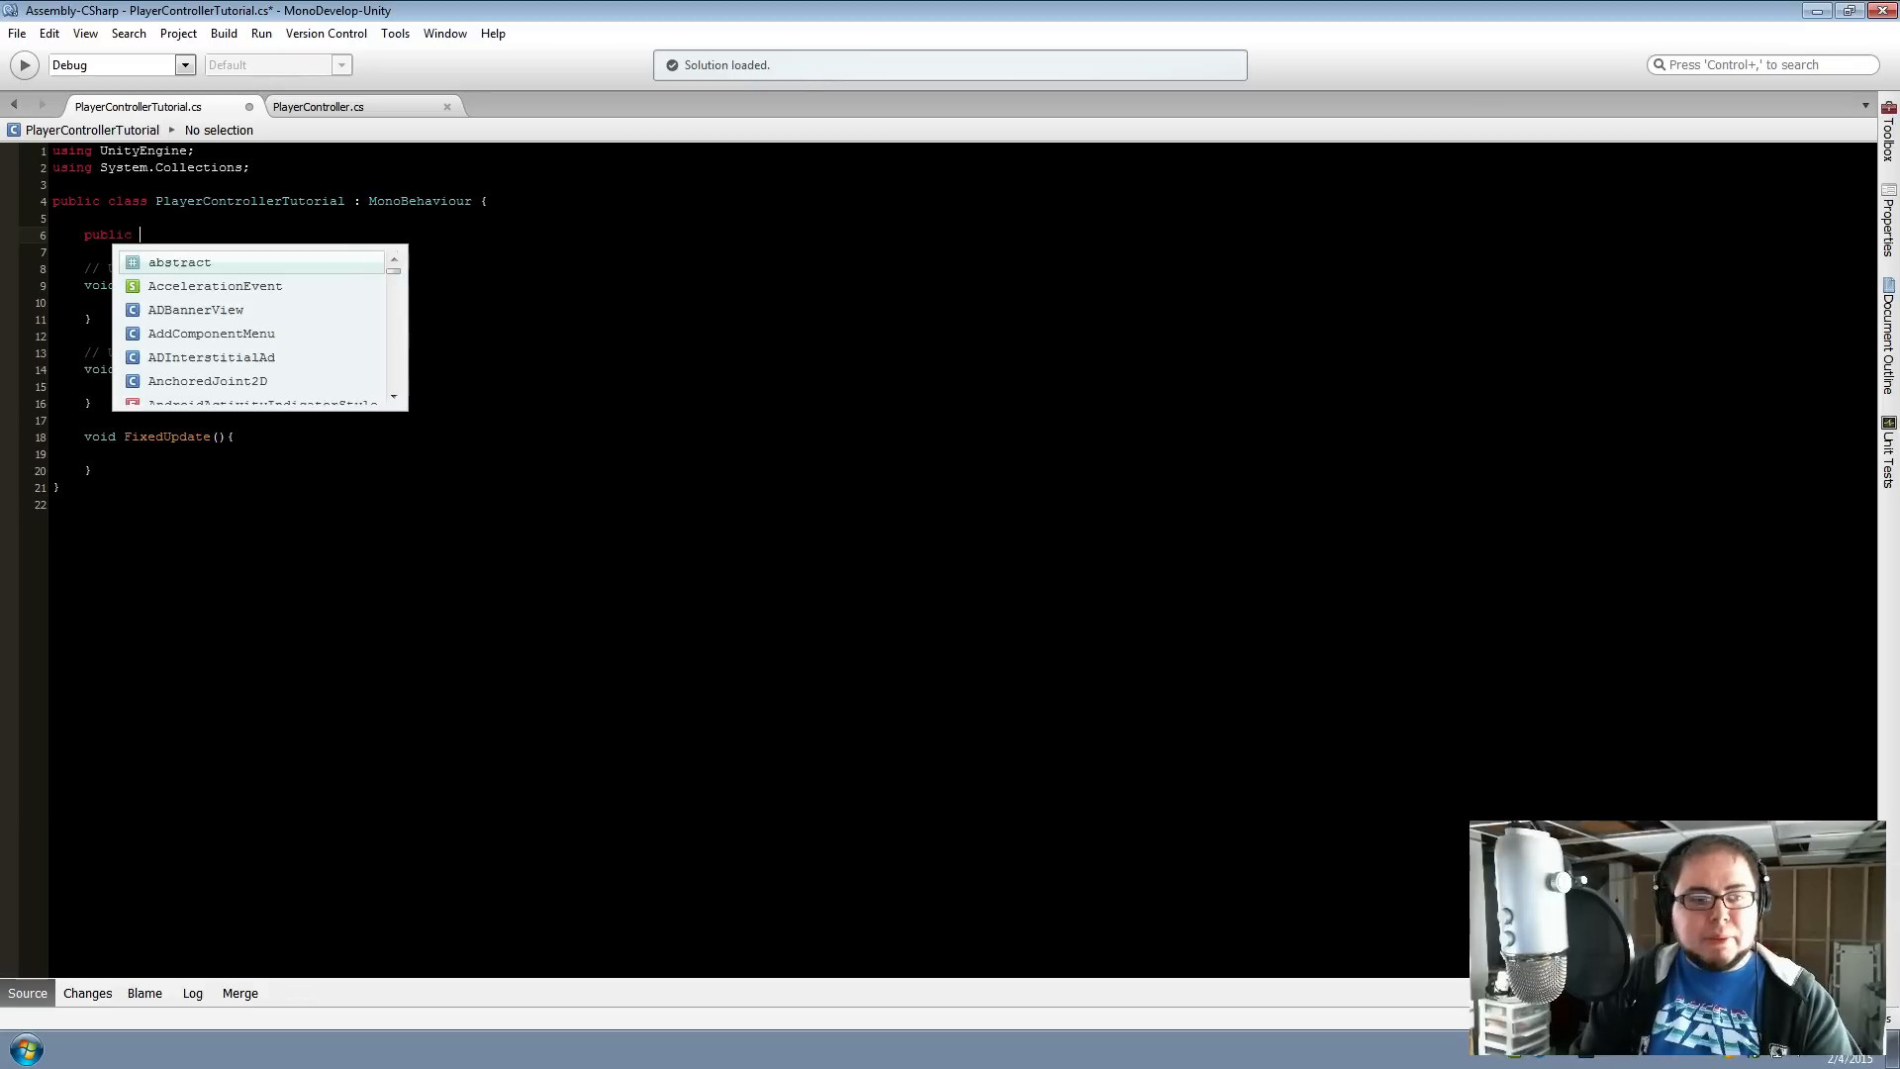
{"action": "type", "text": "float moveSpeed;"}
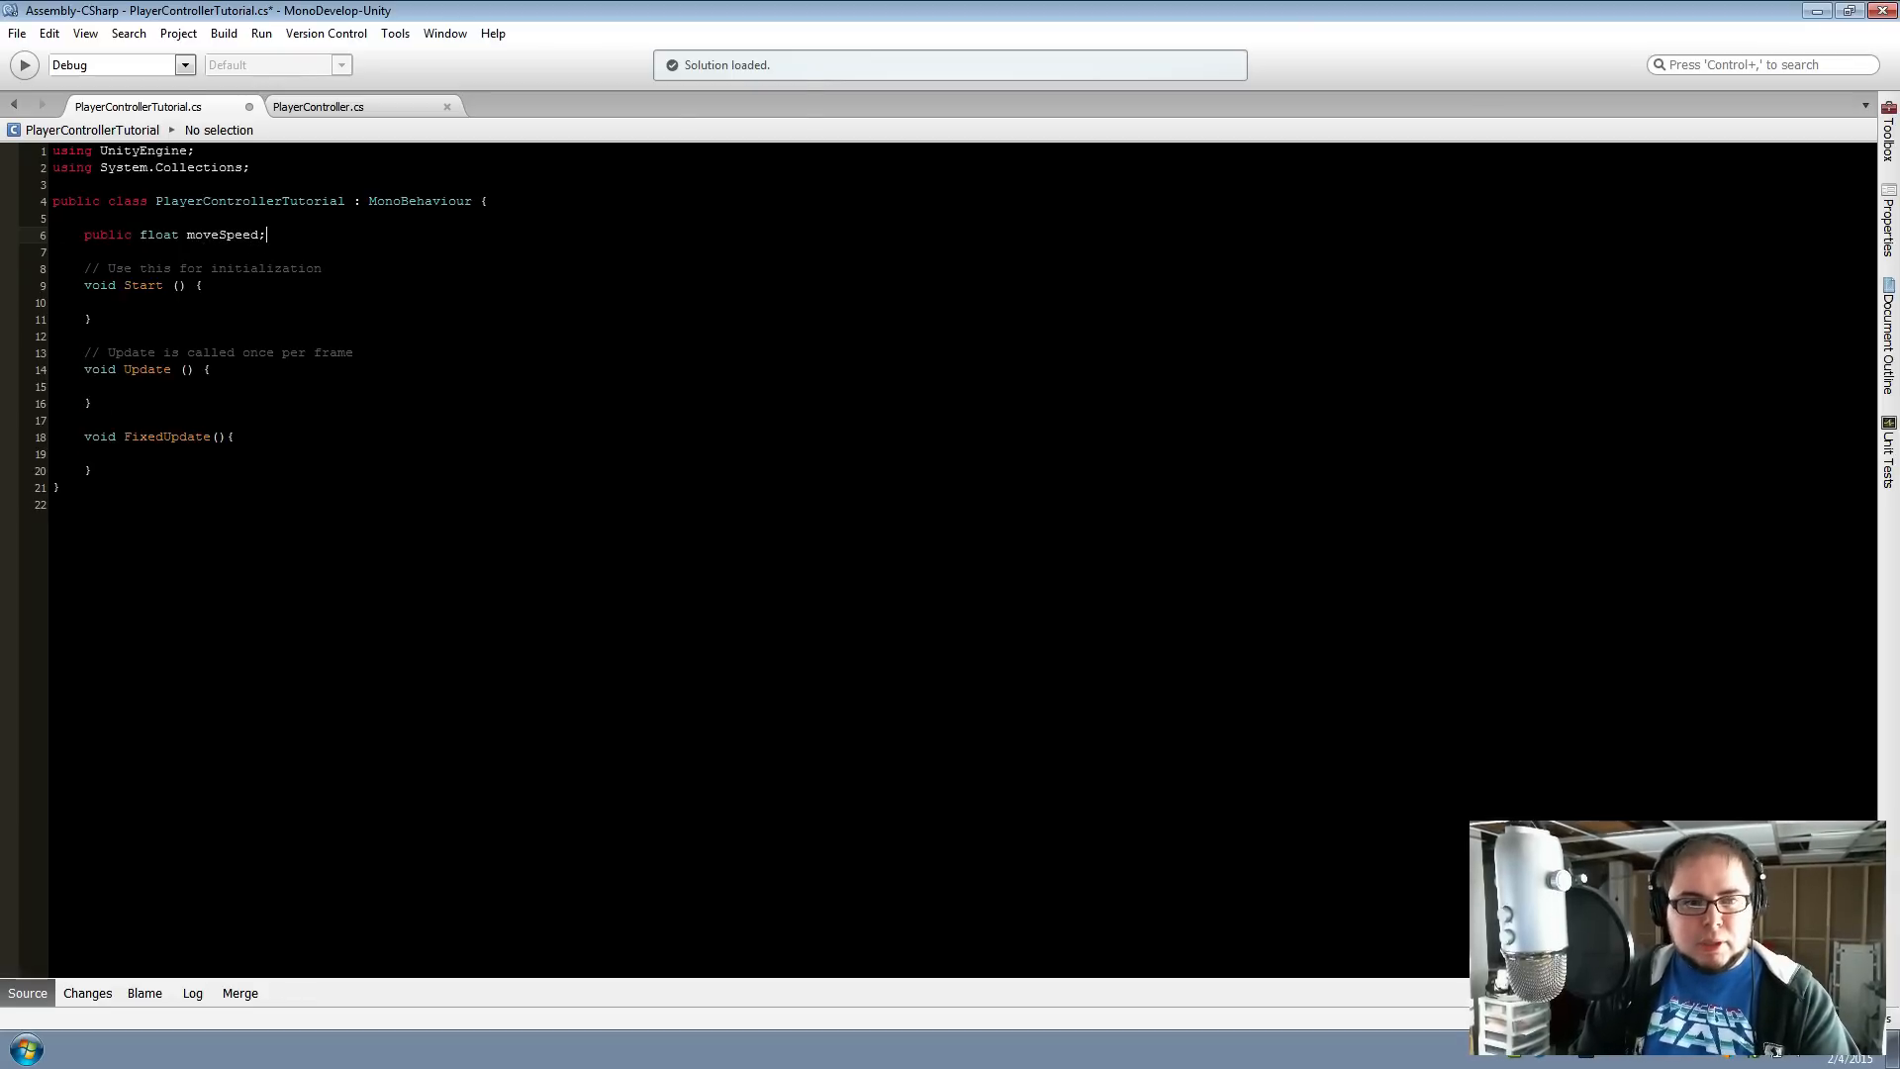
Declare a private Vector2 variable named playerMovement directly below moveSpeed
{"action": "key", "text": "Return"}
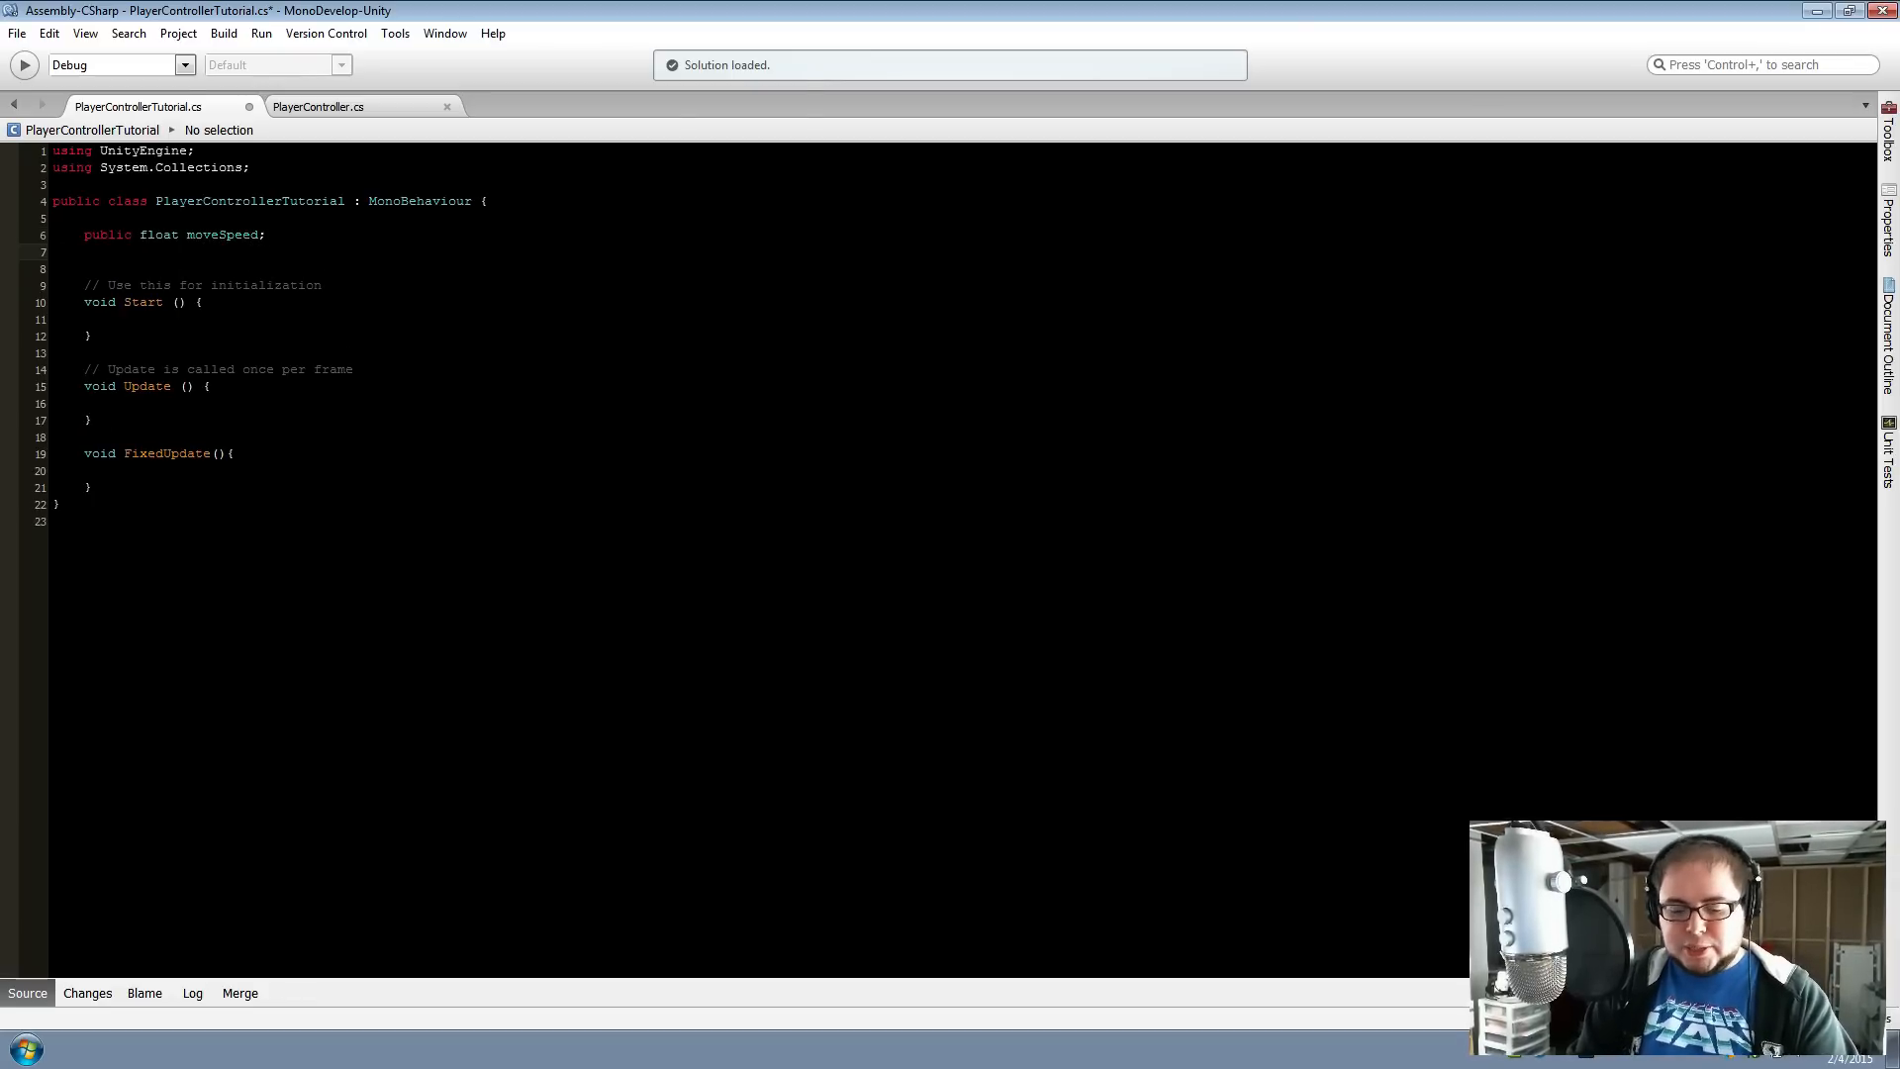
{"action": "type", "text": "private "}
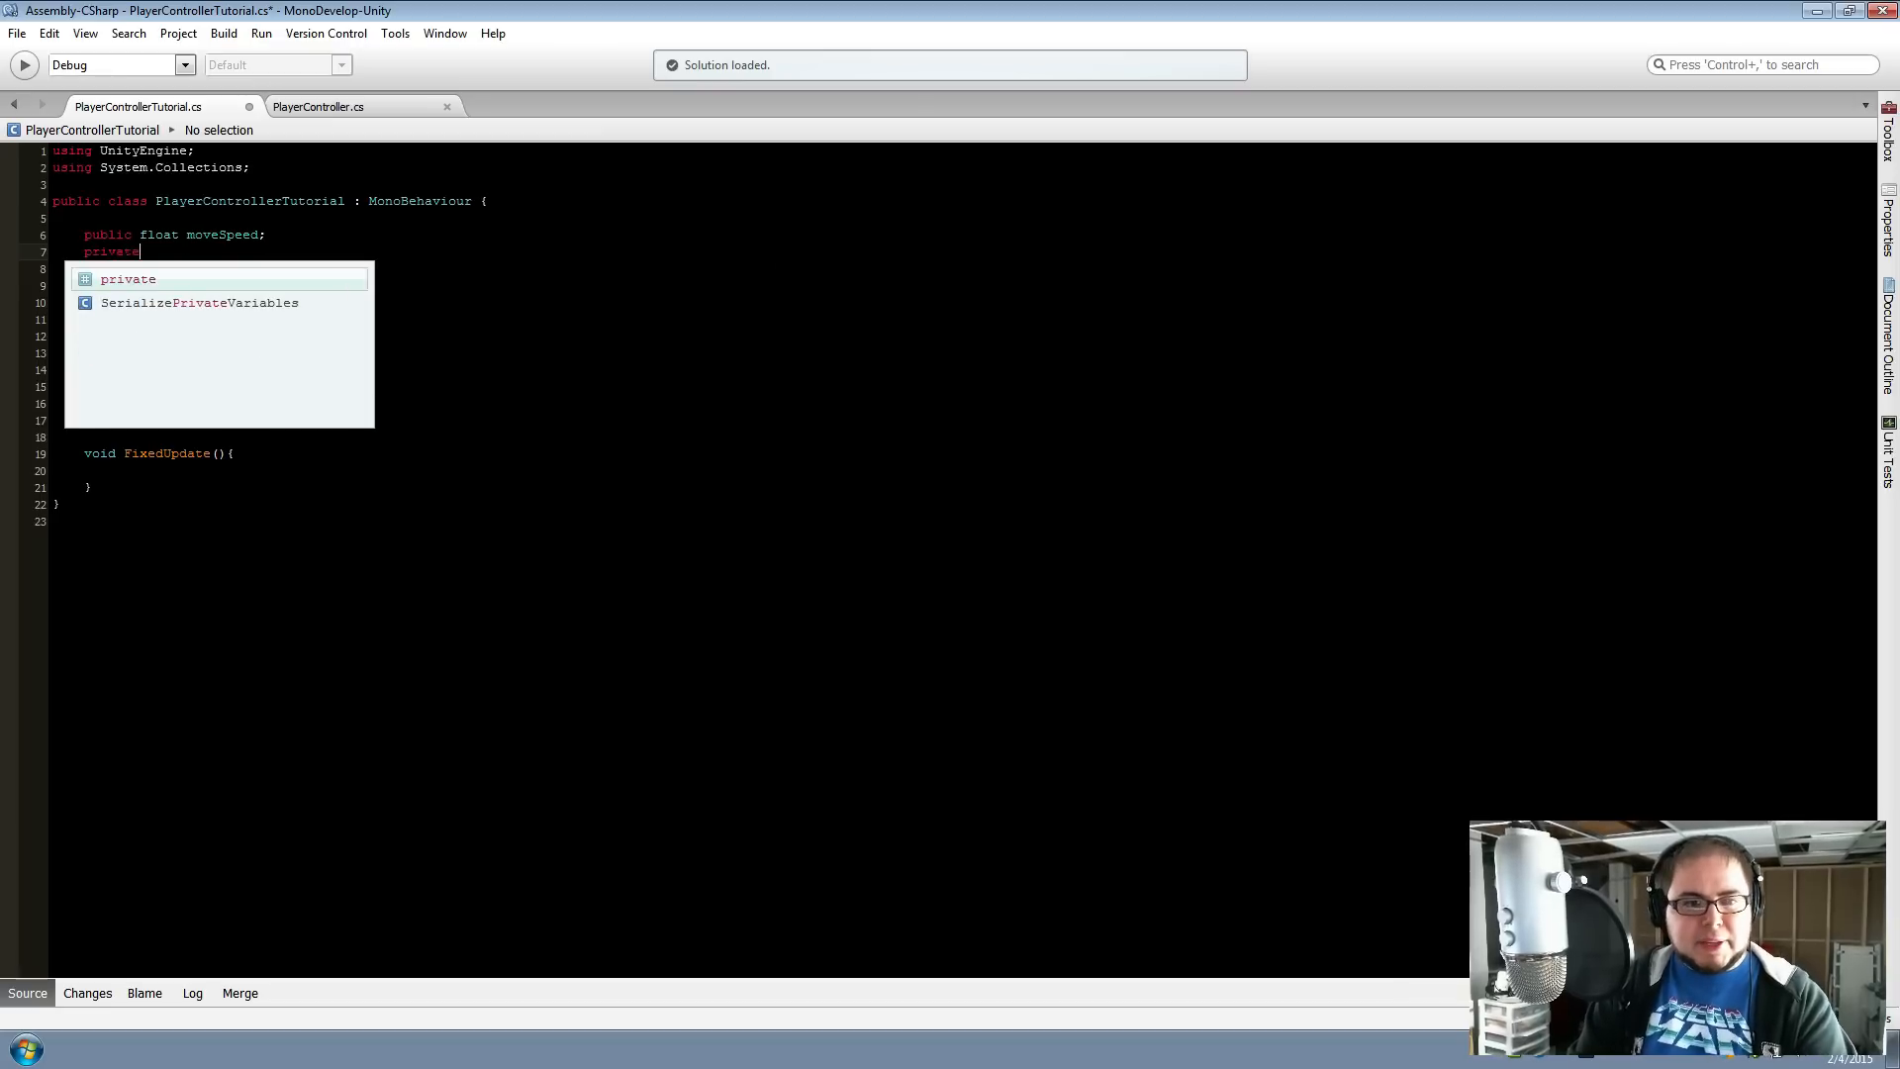
{"action": "type", "text": "Vector2"}
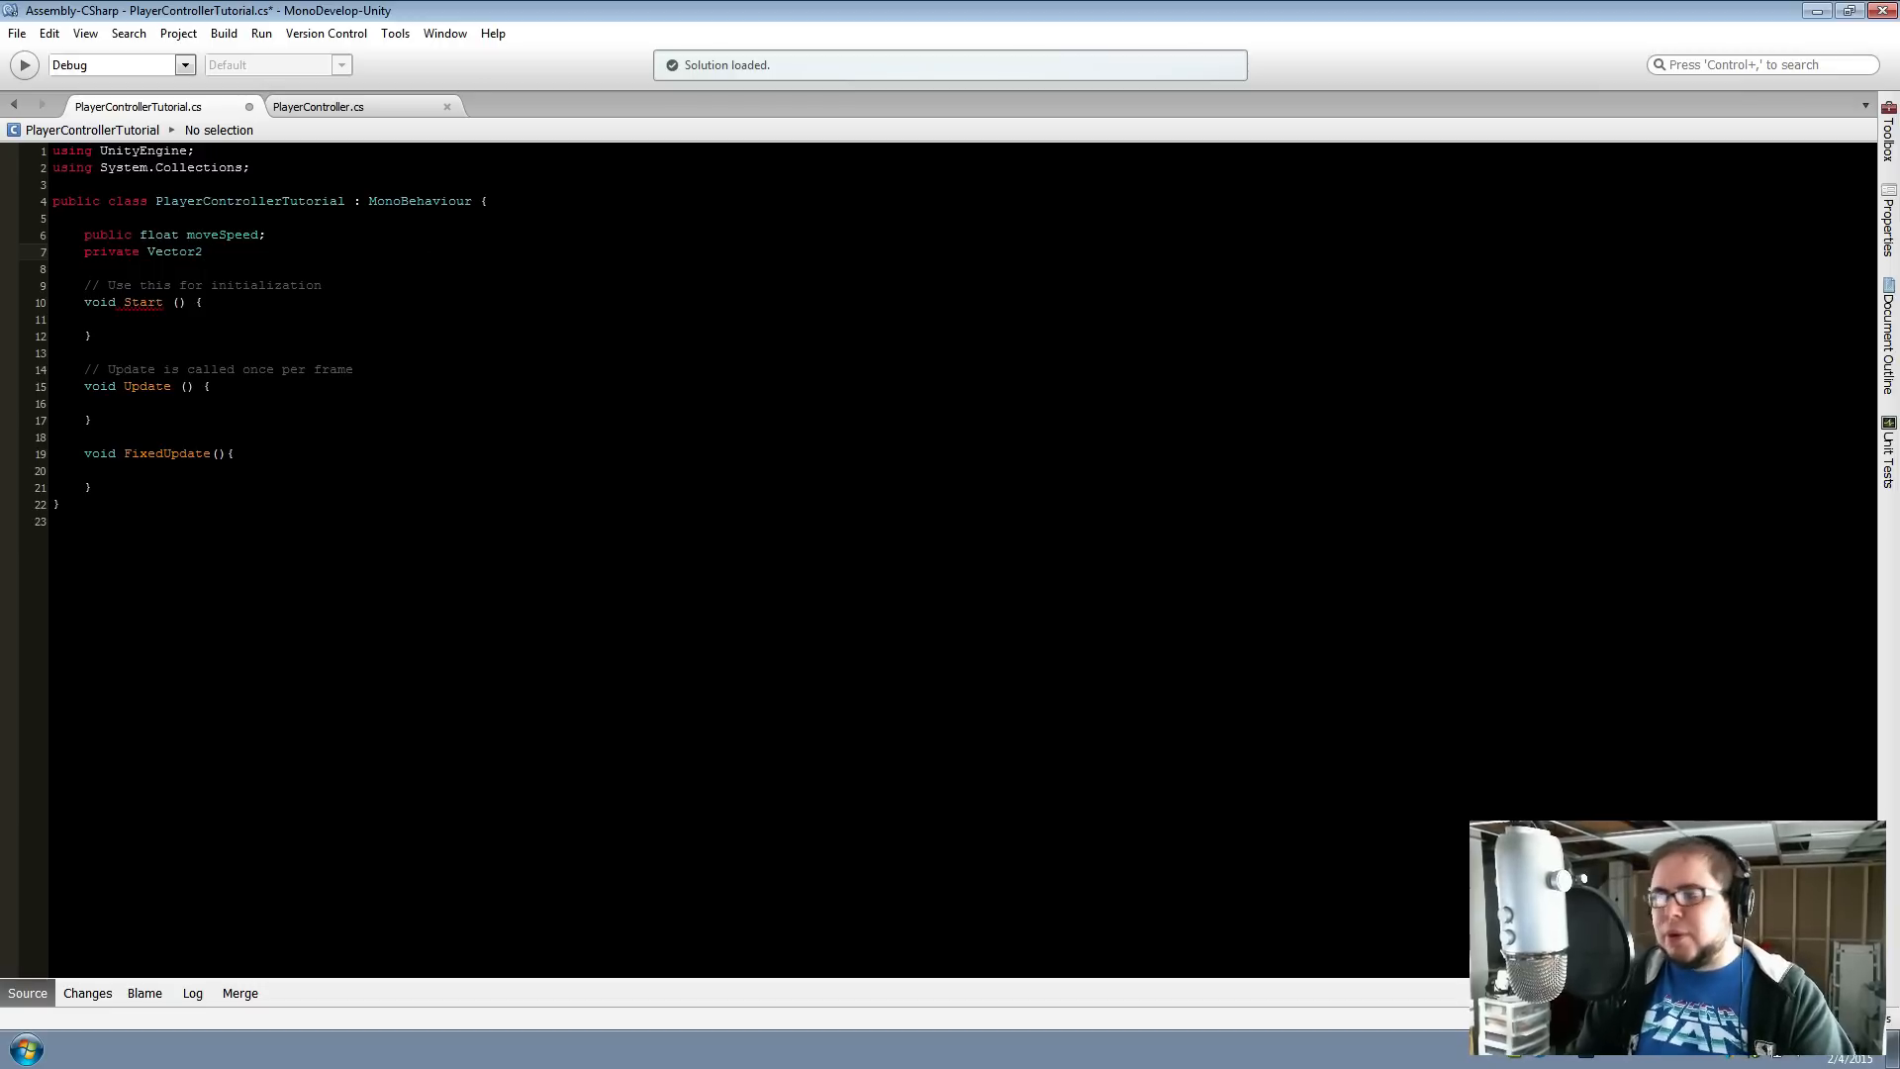
{"action": "type", "text": " playerMoev"}
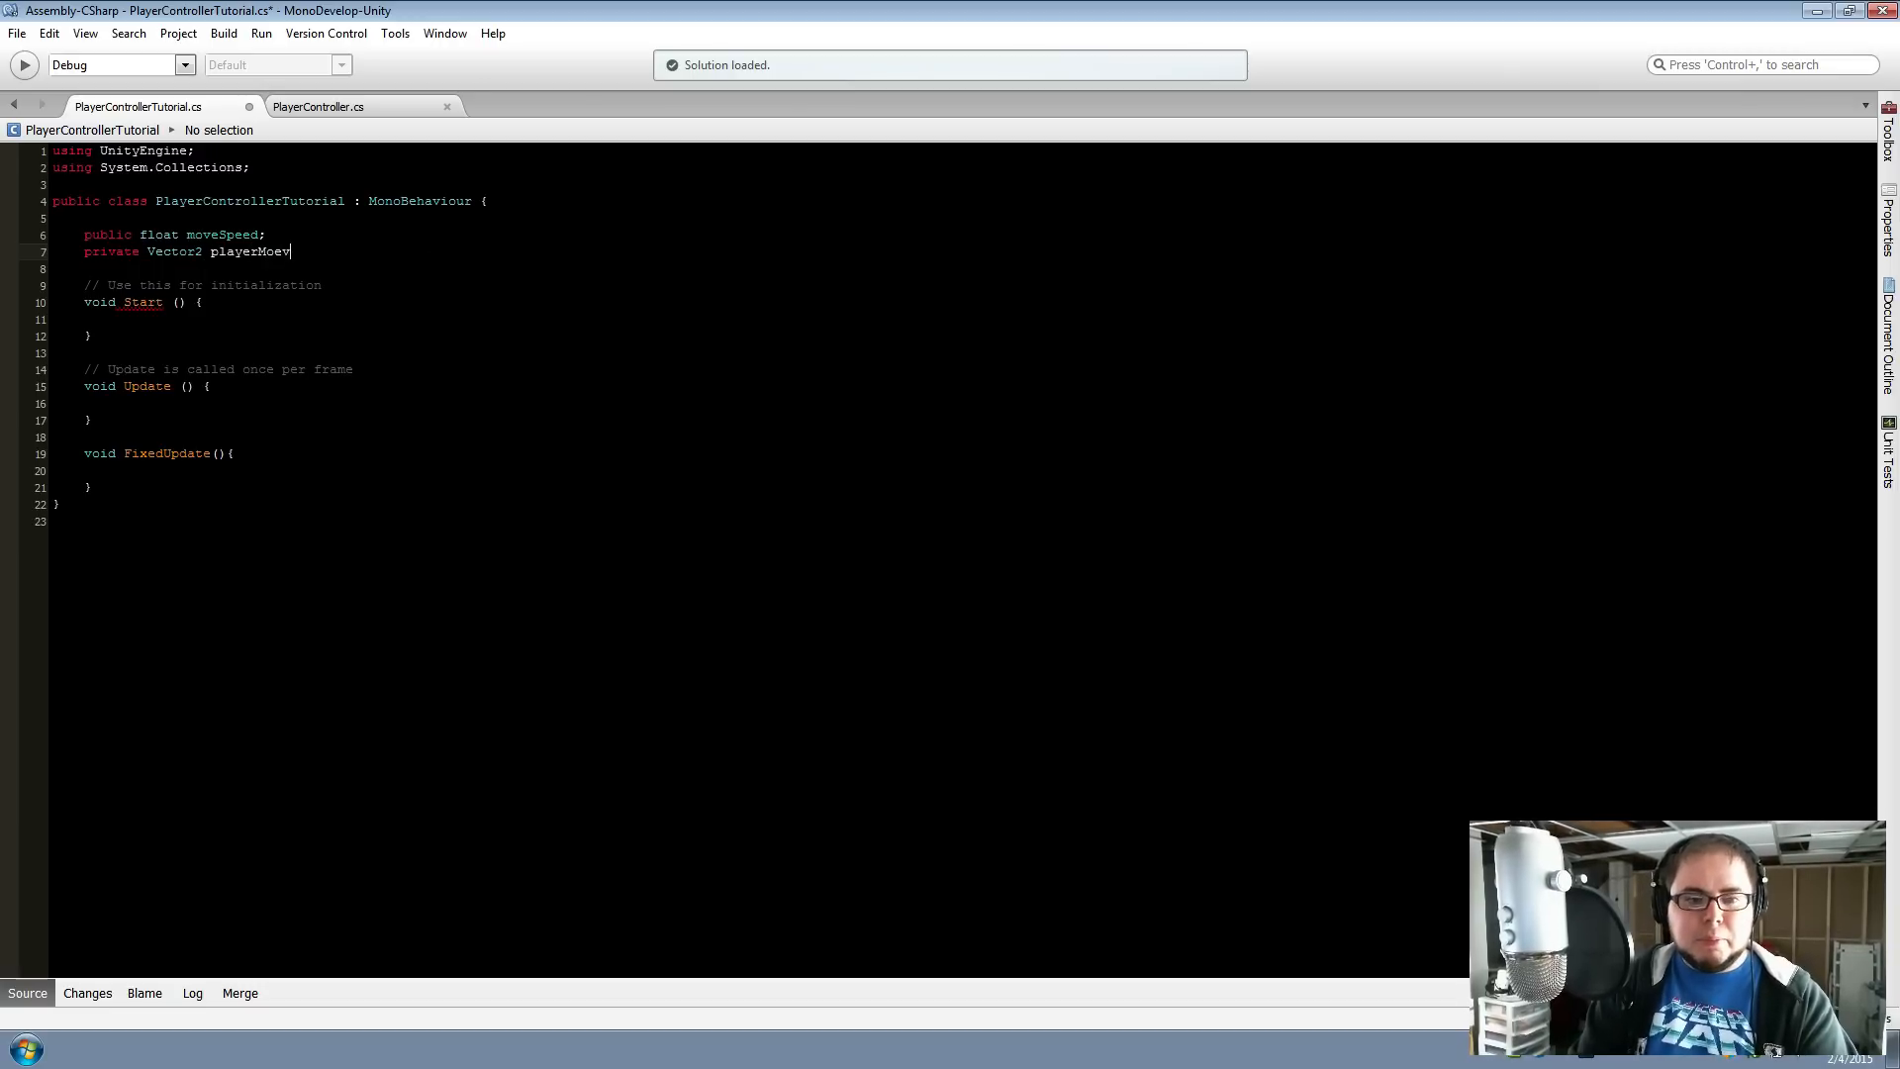
{"action": "key", "text": "BackSpace"}
{"action": "key", "text": "BackSpace"}
{"action": "type", "text": "vement"}
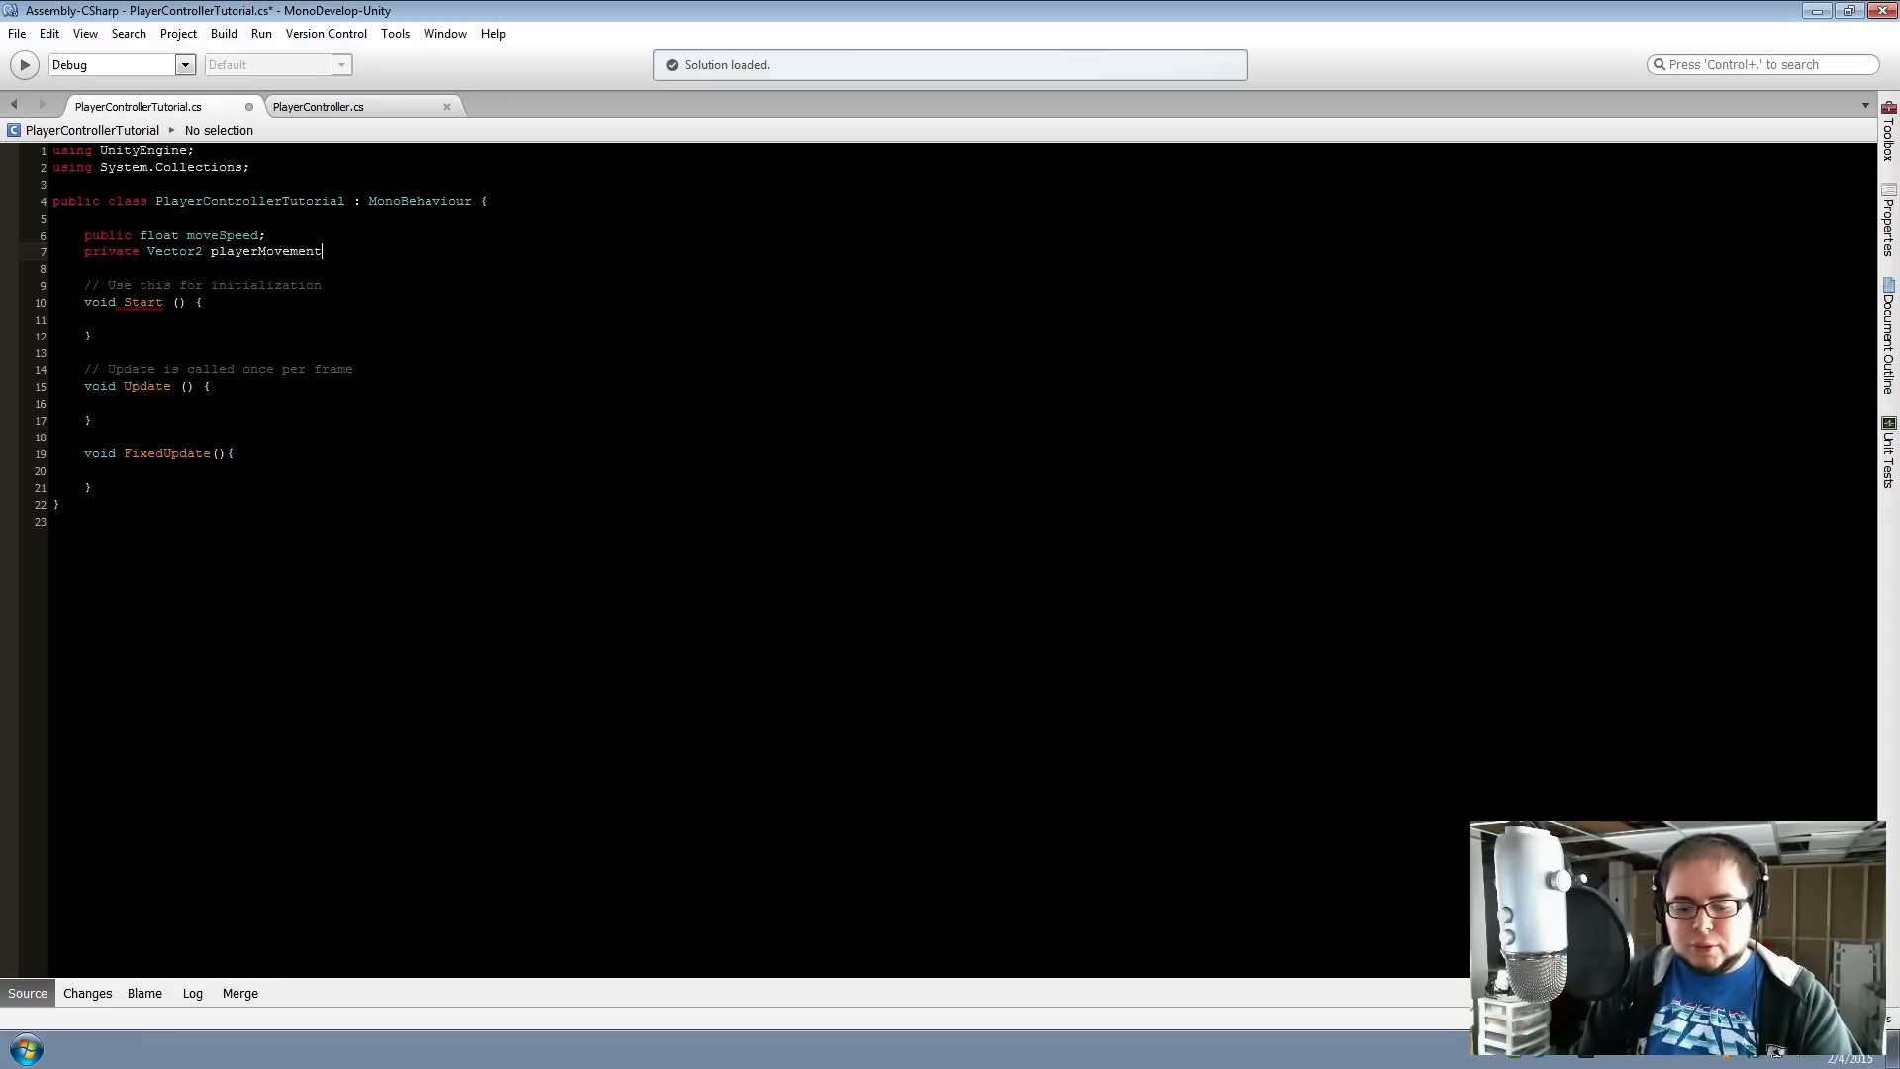
{"action": "type", "text": ";"}
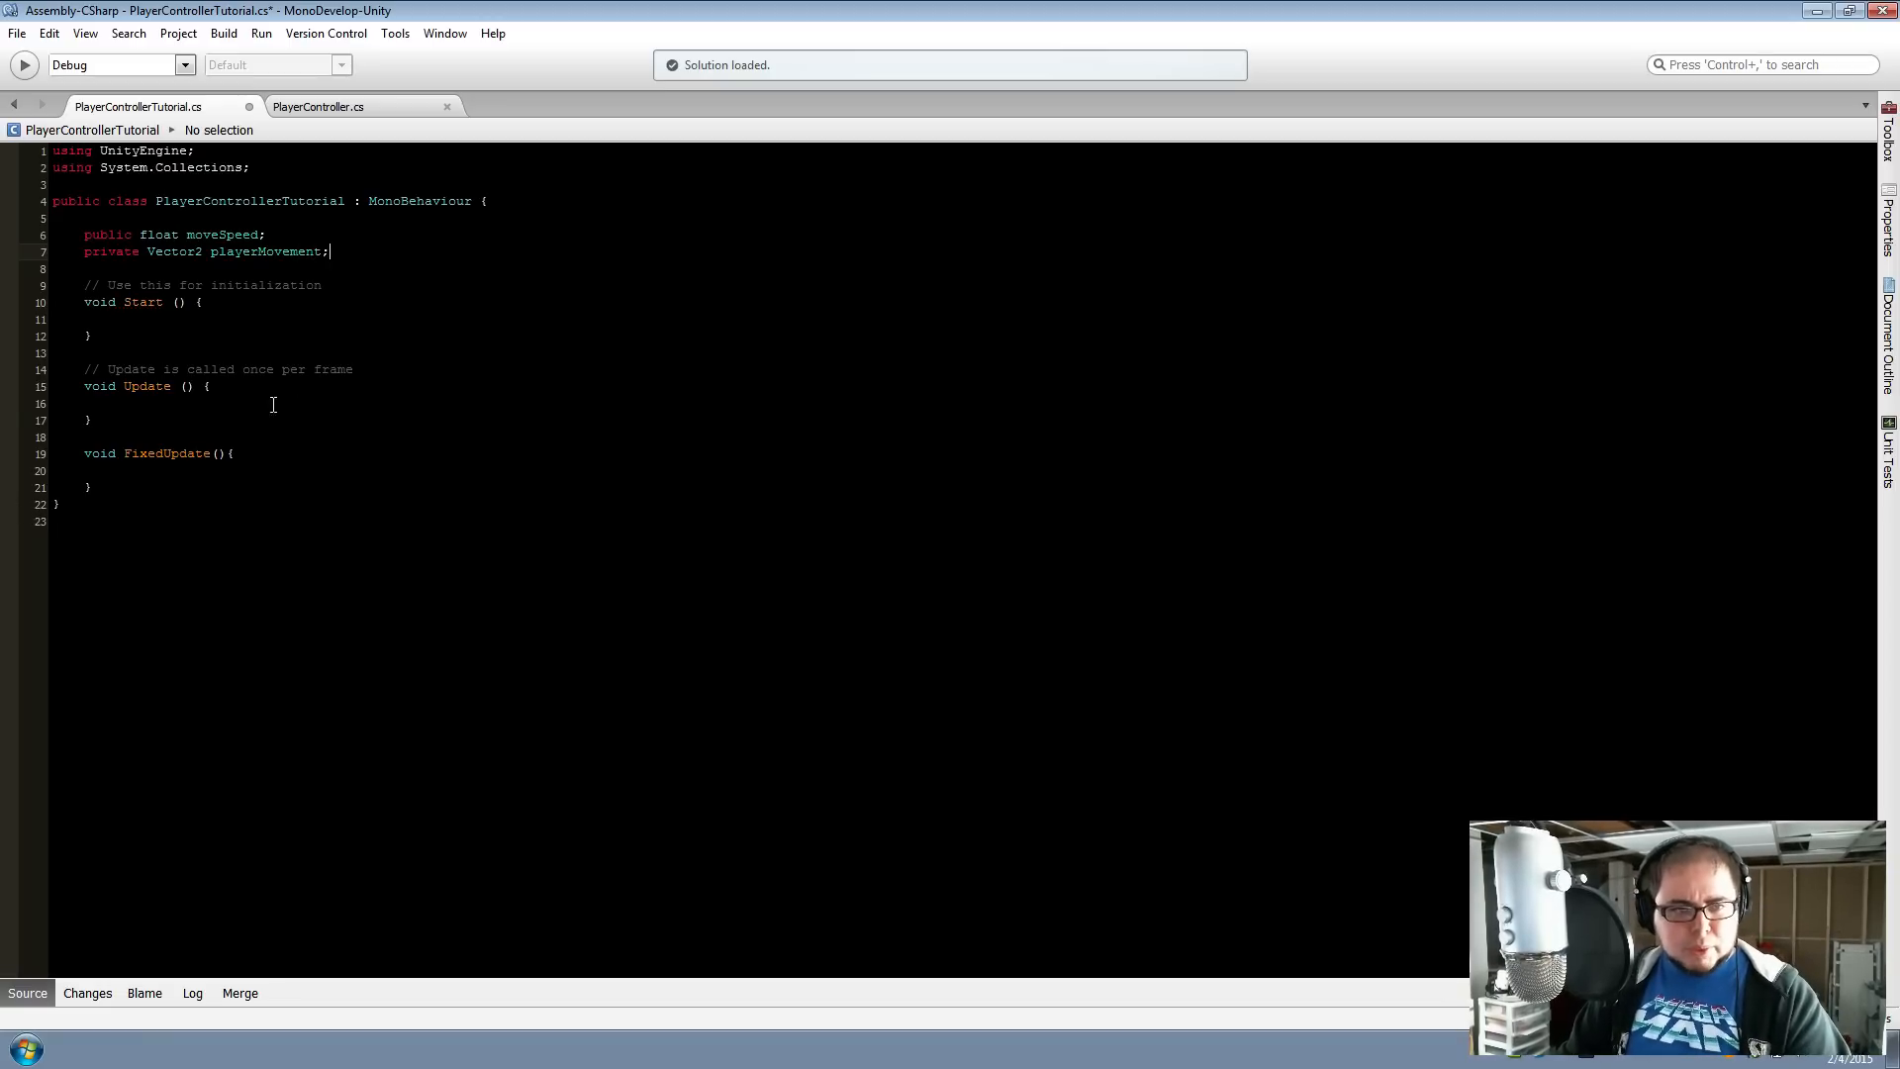
Inside the Update method, begin the statement playerMovement = new Vector2( on the empty line
{"action": "left_click", "coordinate": [264, 404]}
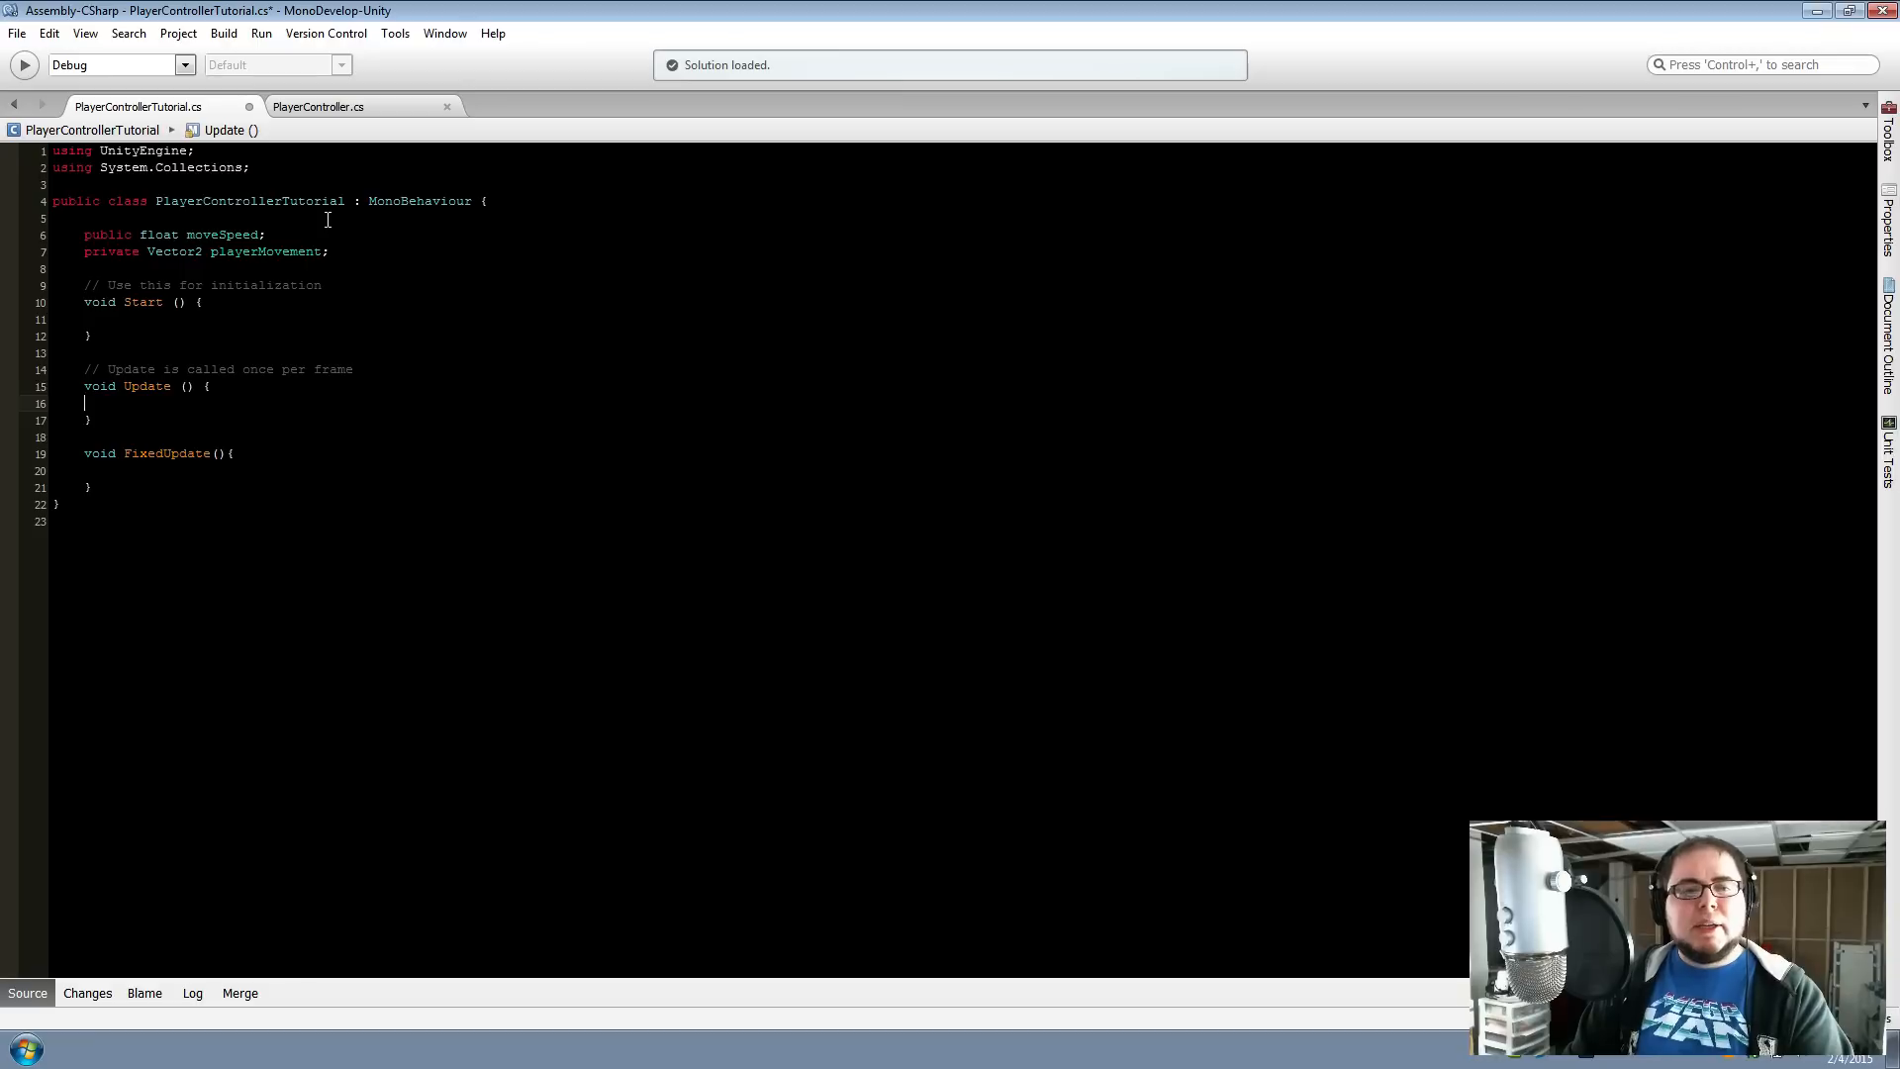
{"action": "left_click", "coordinate": [320, 285]}
{"action": "left_click", "coordinate": [164, 411]}
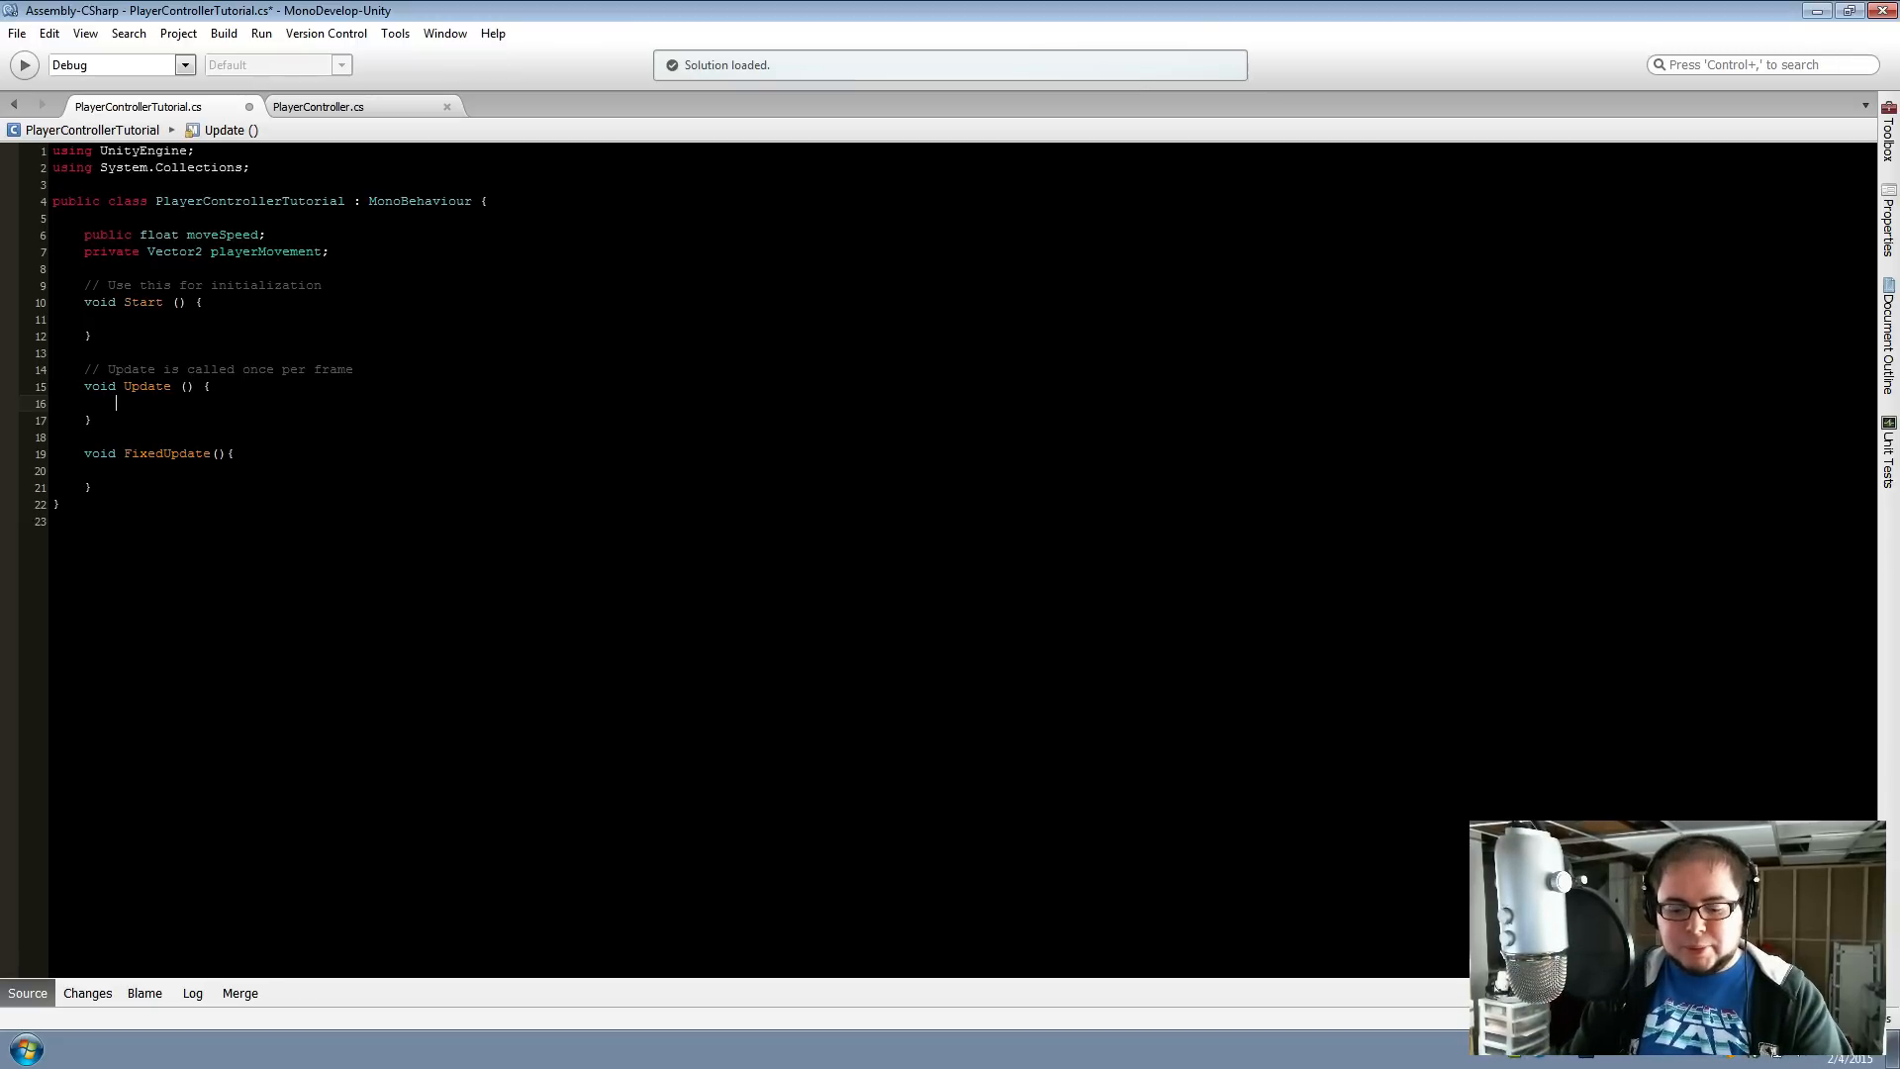
{"action": "type", "text": "player"}
{"action": "key", "text": "Return"}
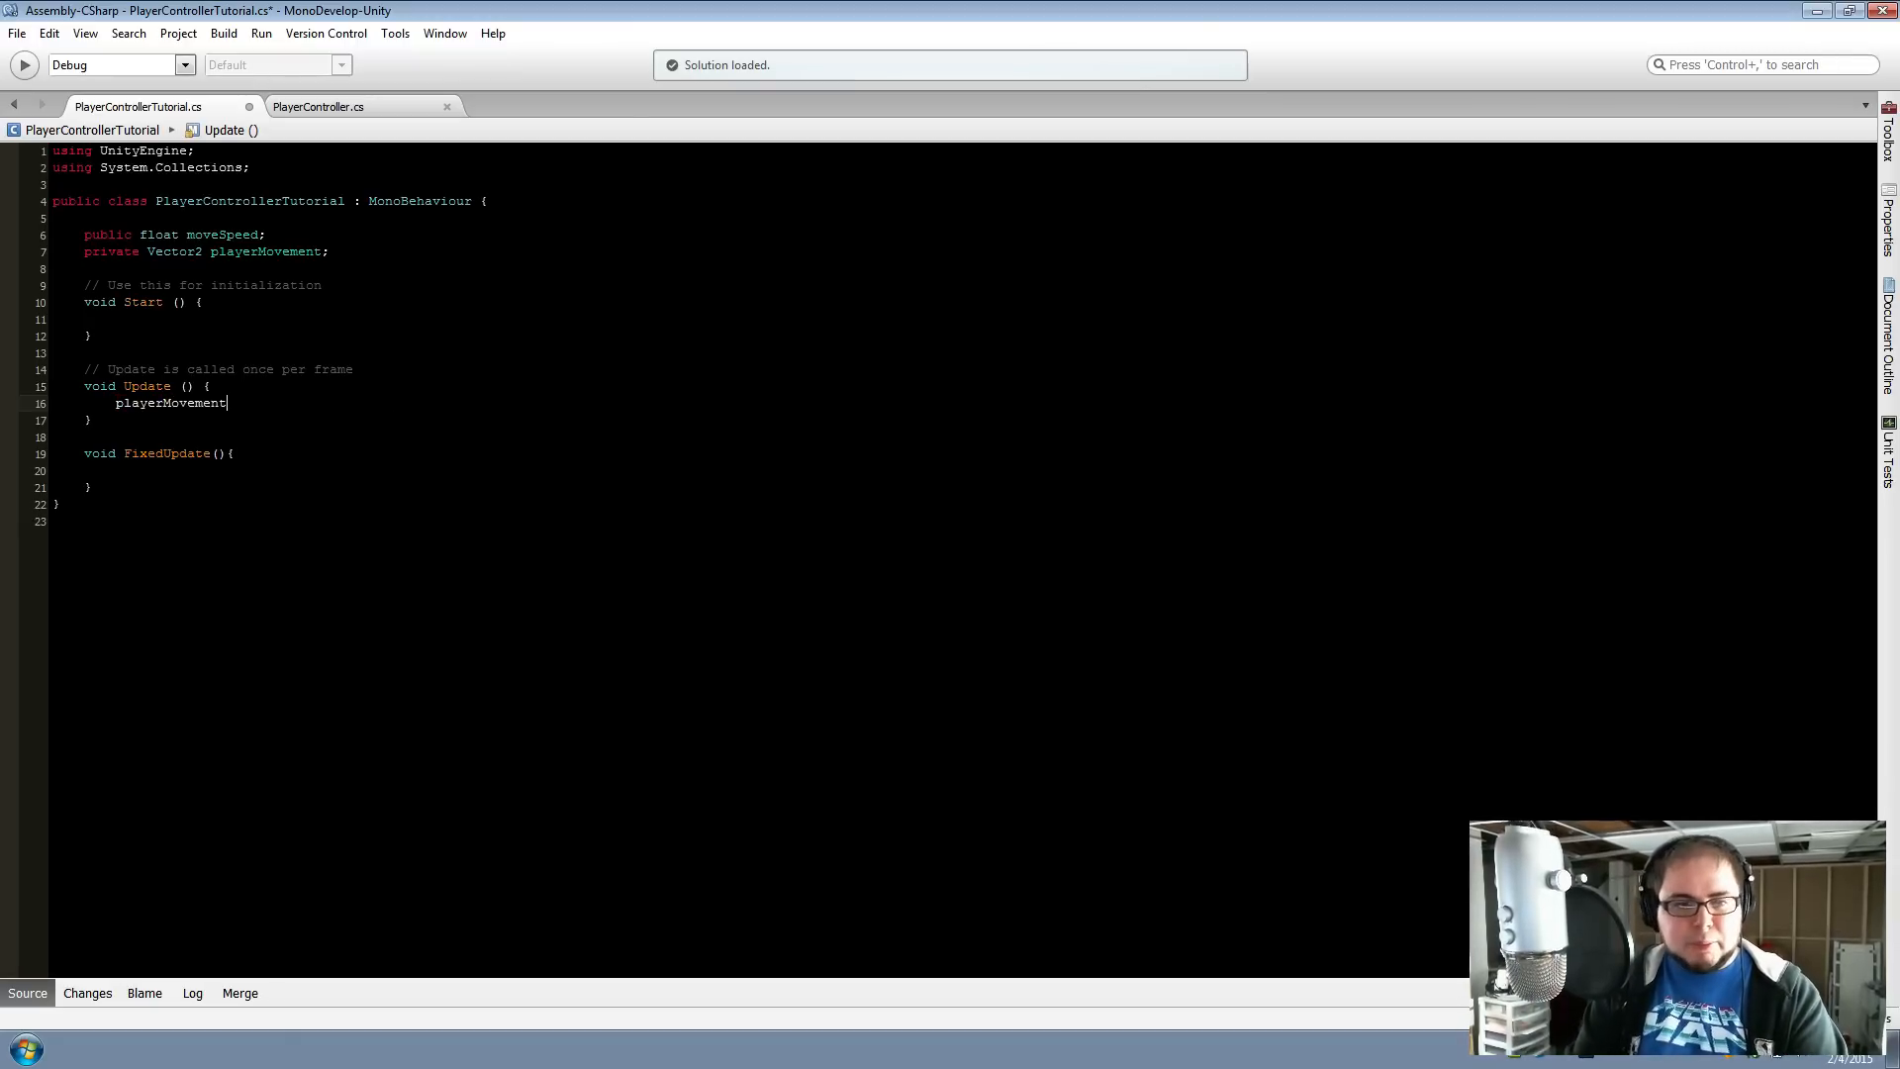
{"action": "type", "text": "= new Vector2"}
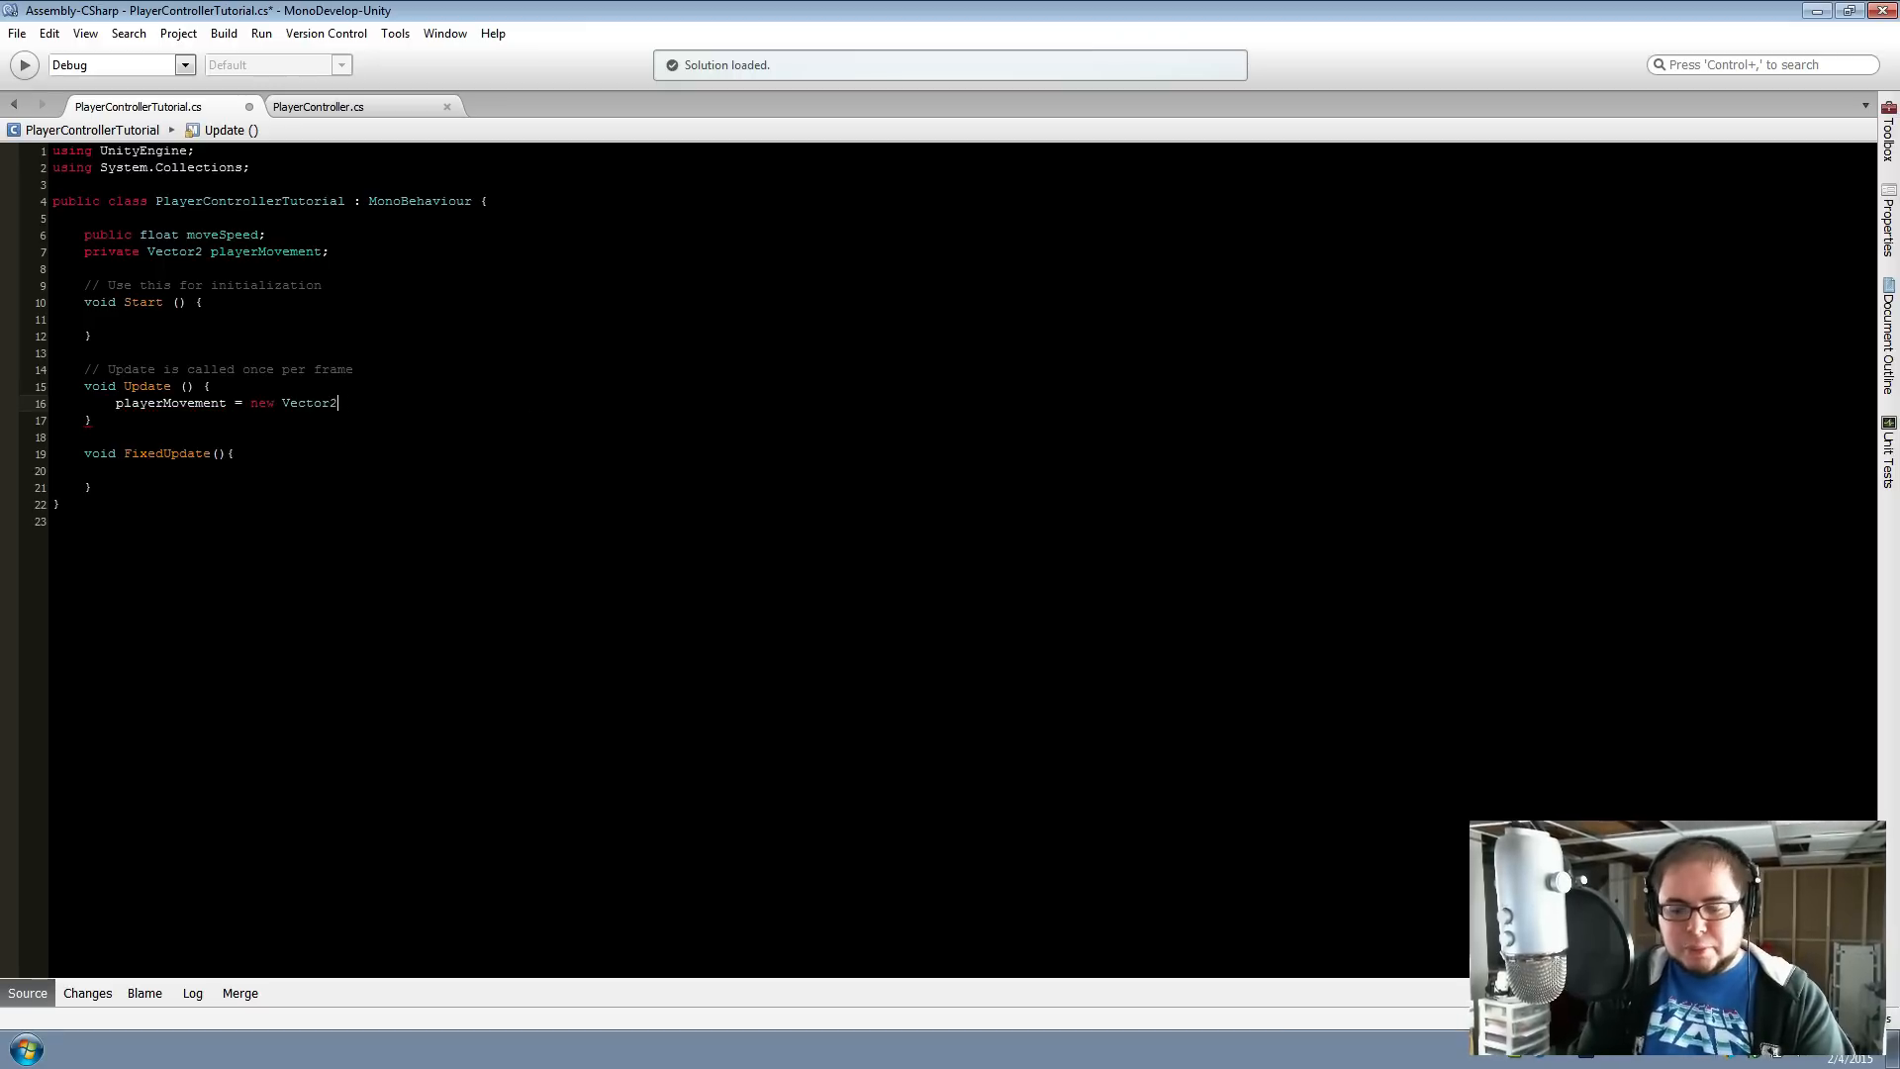
{"action": "type", "text": "("}
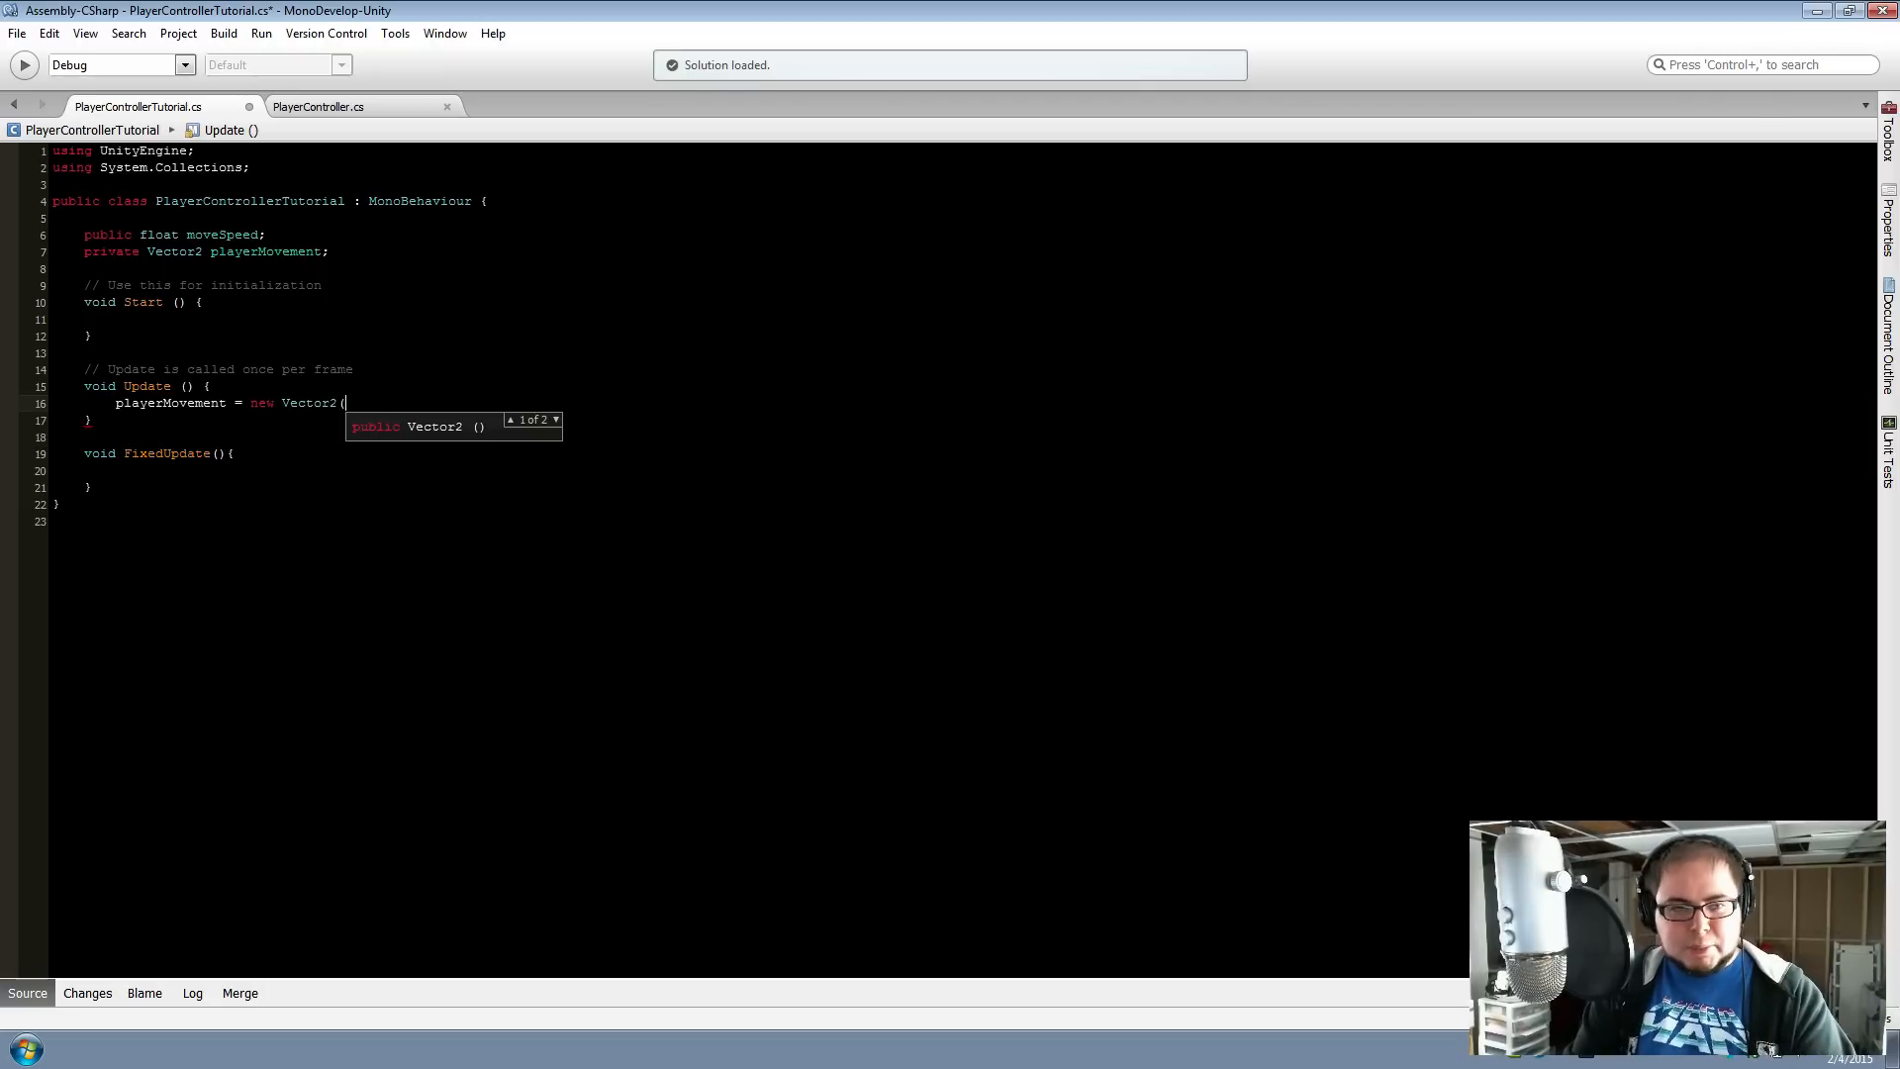
Enter Input.GetAxisRaw("Horizontal") as the x argument of the new Vector2, followed by a comma
{"action": "type", "text": "Input."}
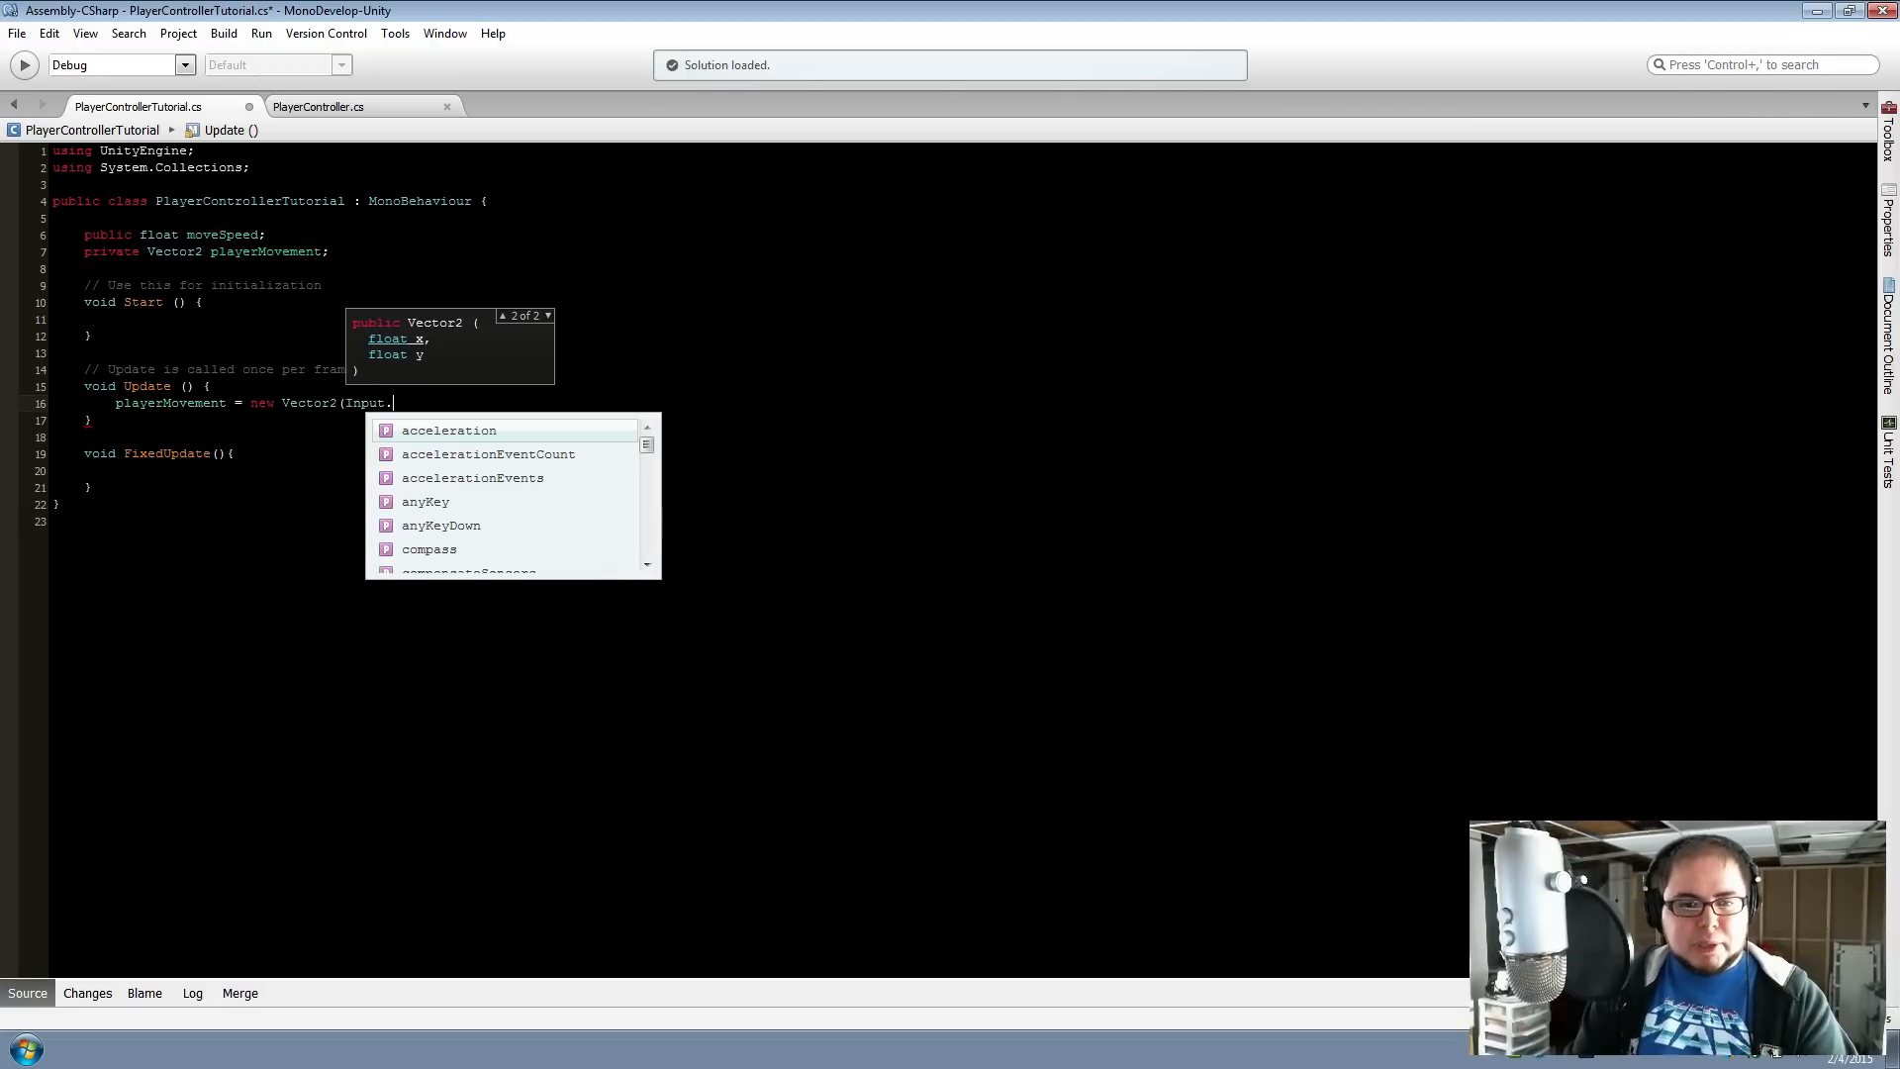
{"action": "type", "text": "getAxisRaw"}
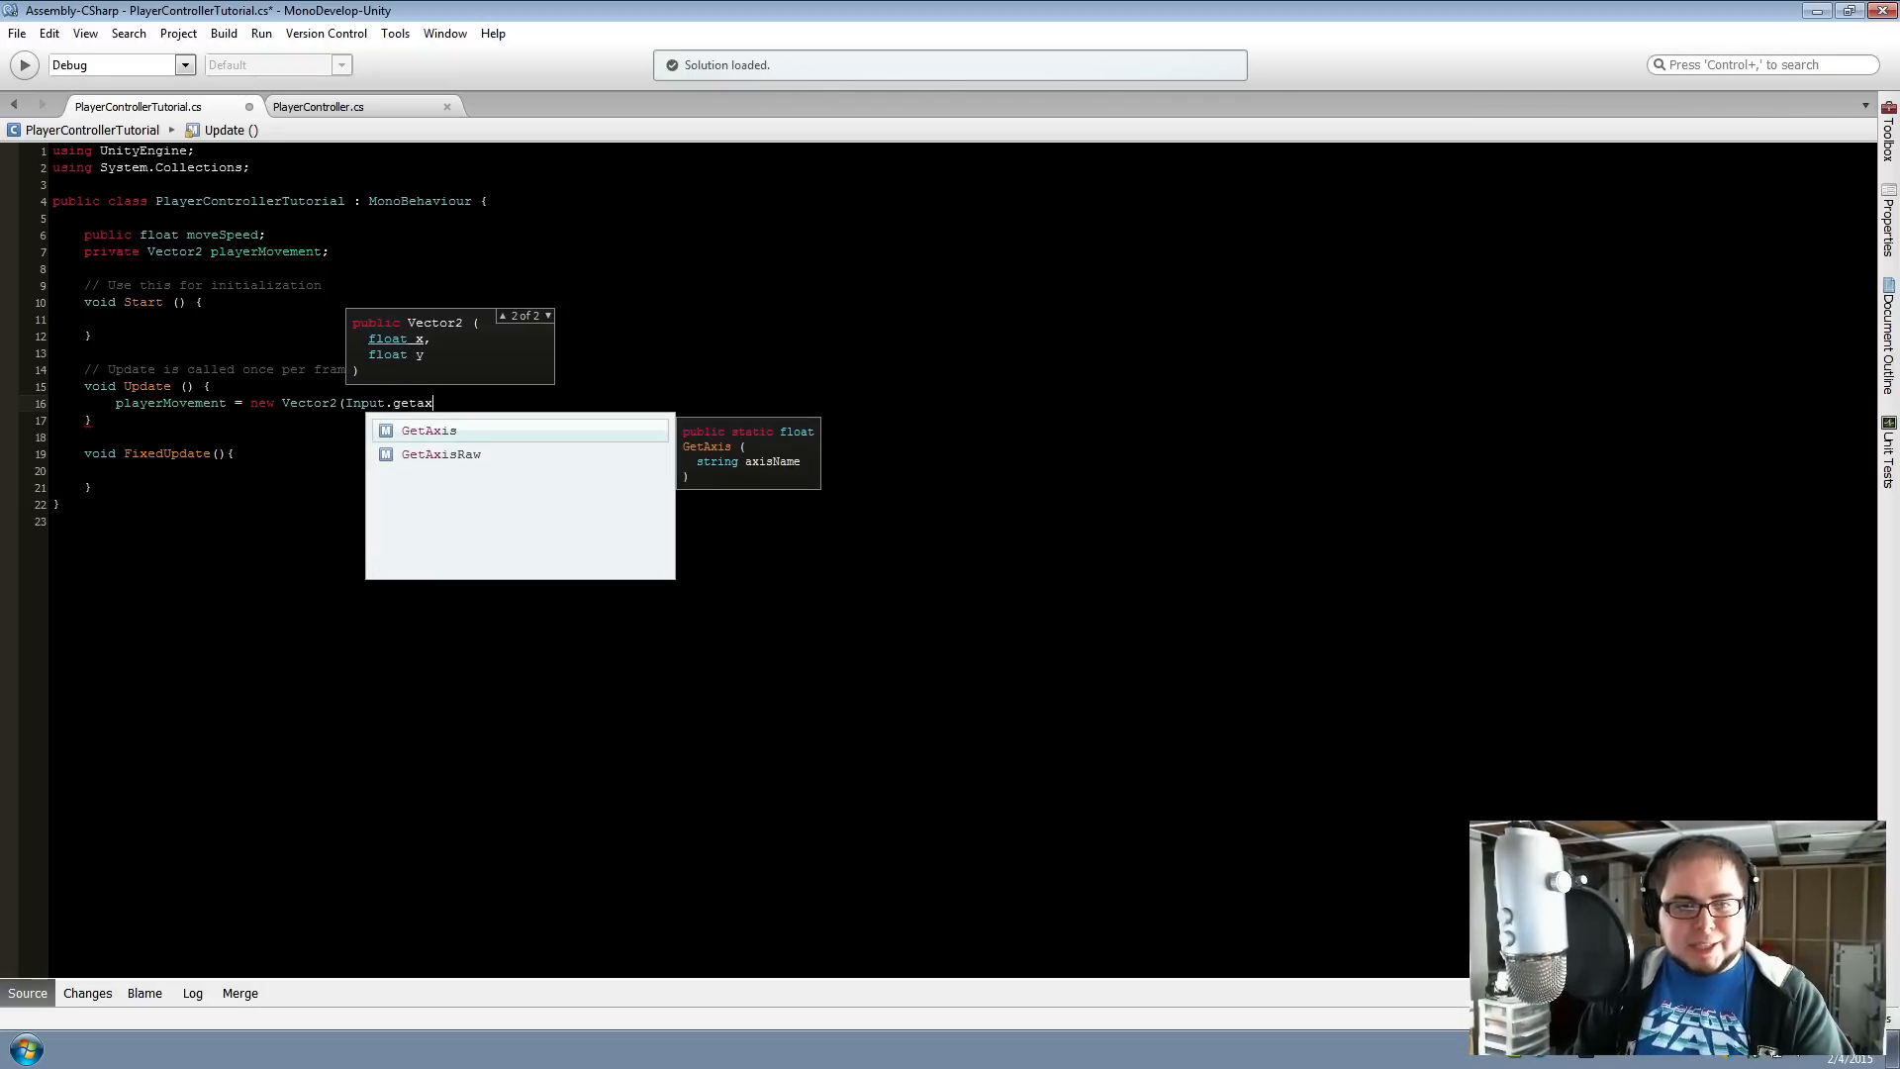
{"action": "key", "text": "Return"}
{"action": "type", "text": "(\""}
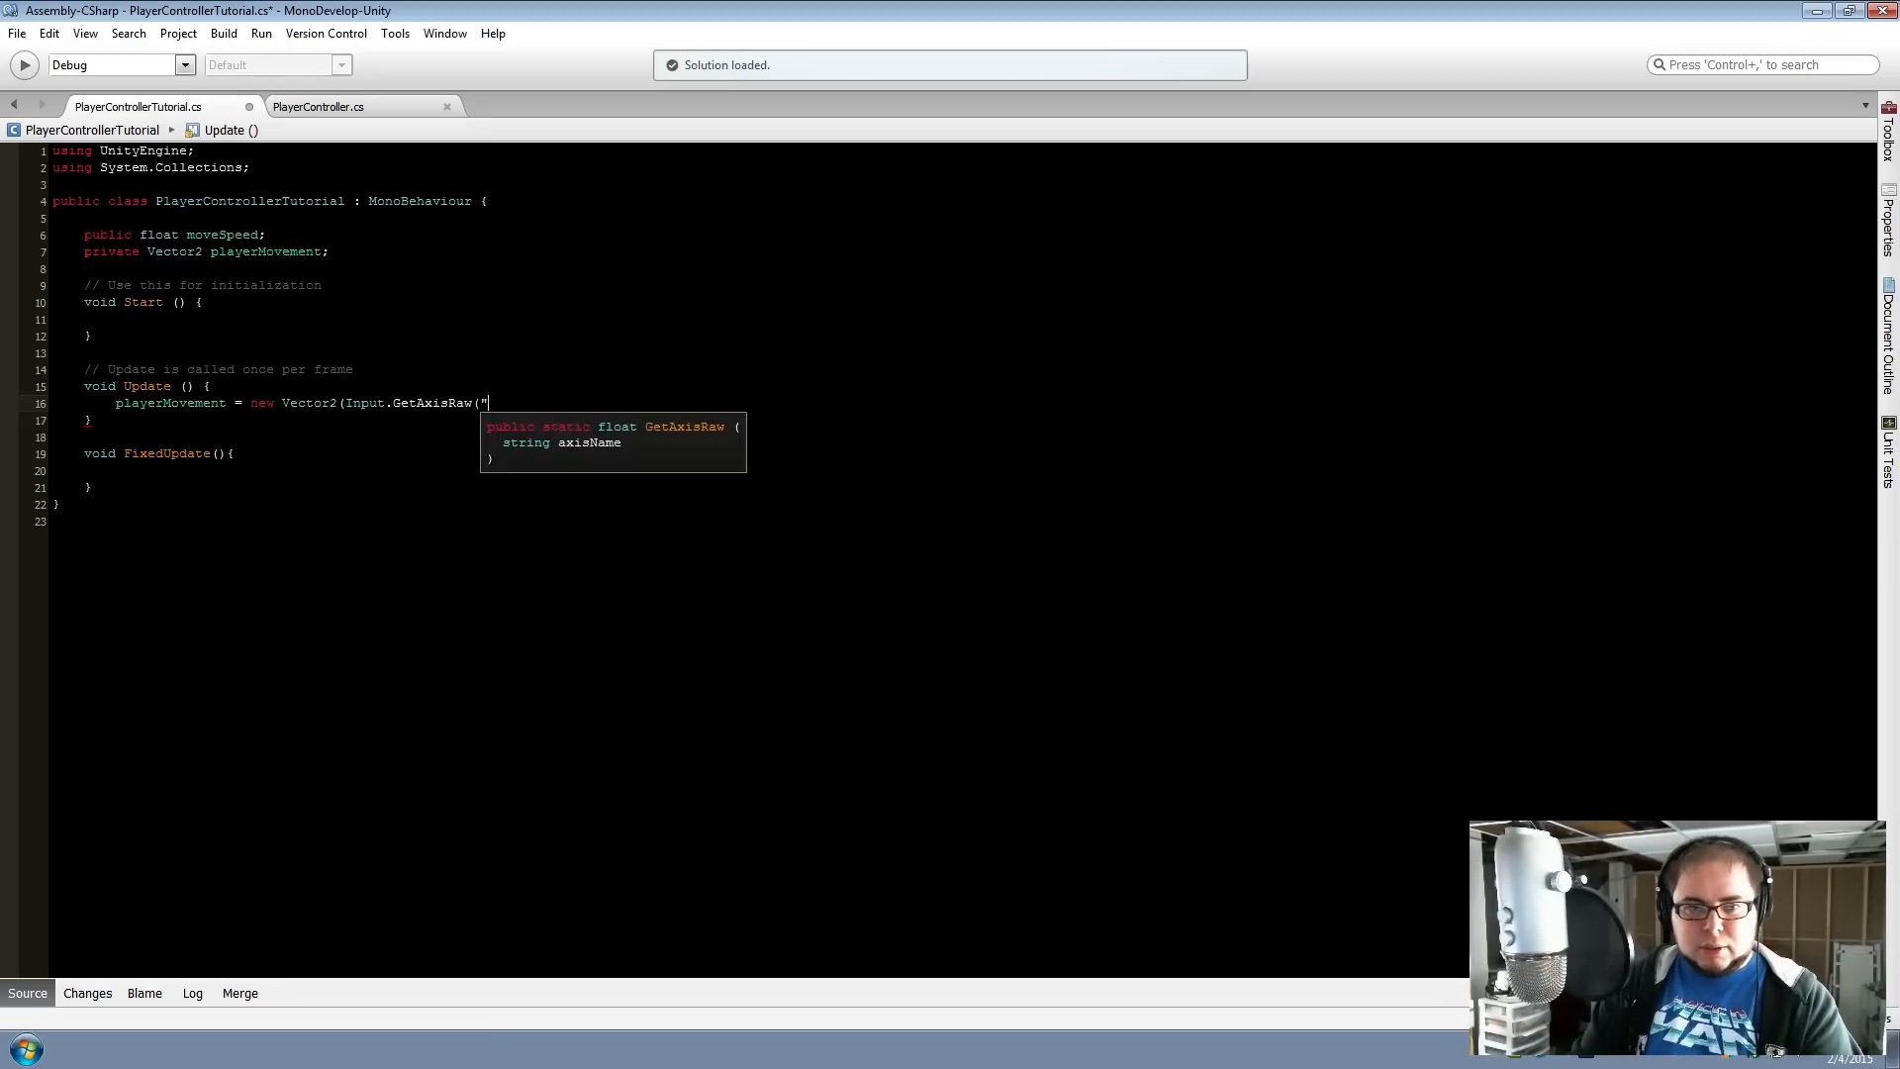
{"action": "type", "text": "Horizonta"}
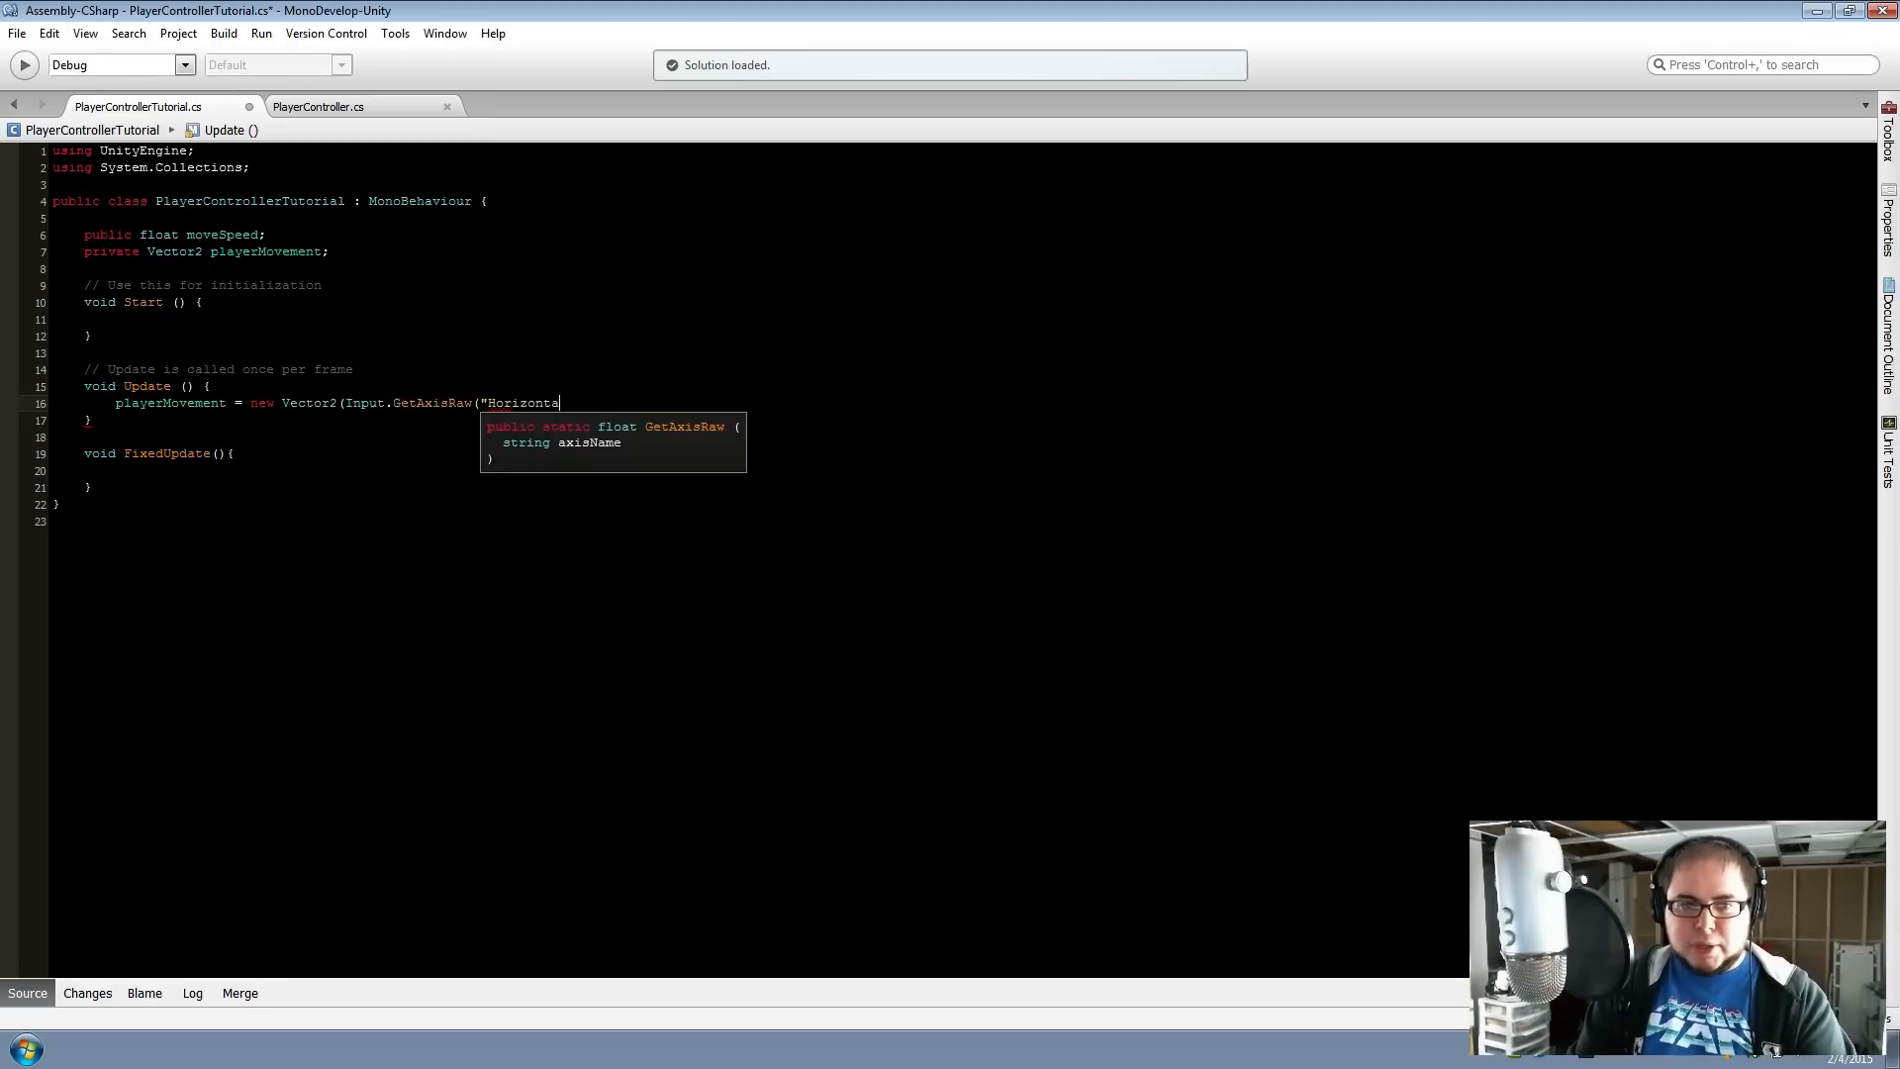
{"action": "type", "text": "l\"),"}
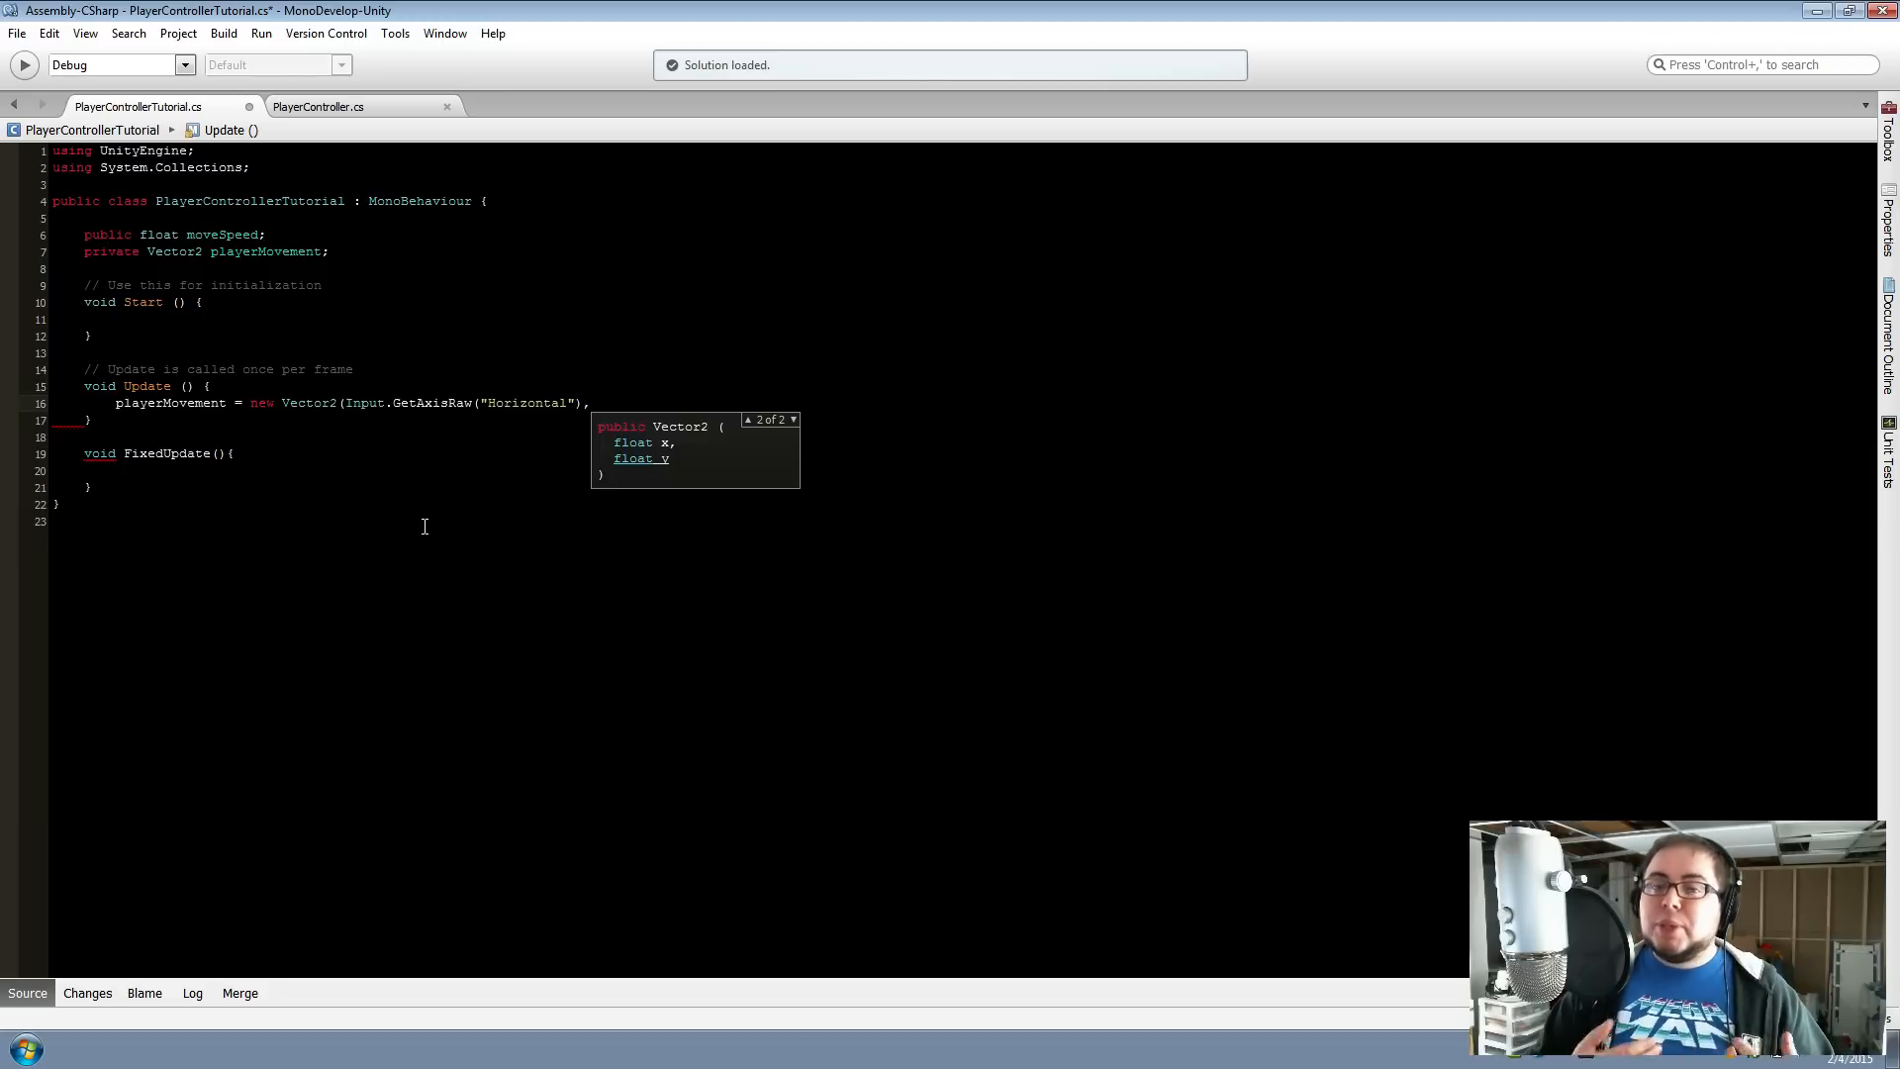
Look up GetAxisRaw in Unity's Scripting Reference, read the Input.GetAxisRaw page, and return to the script in MonoDevelop
{"action": "left_click", "coordinate": [443, 404]}
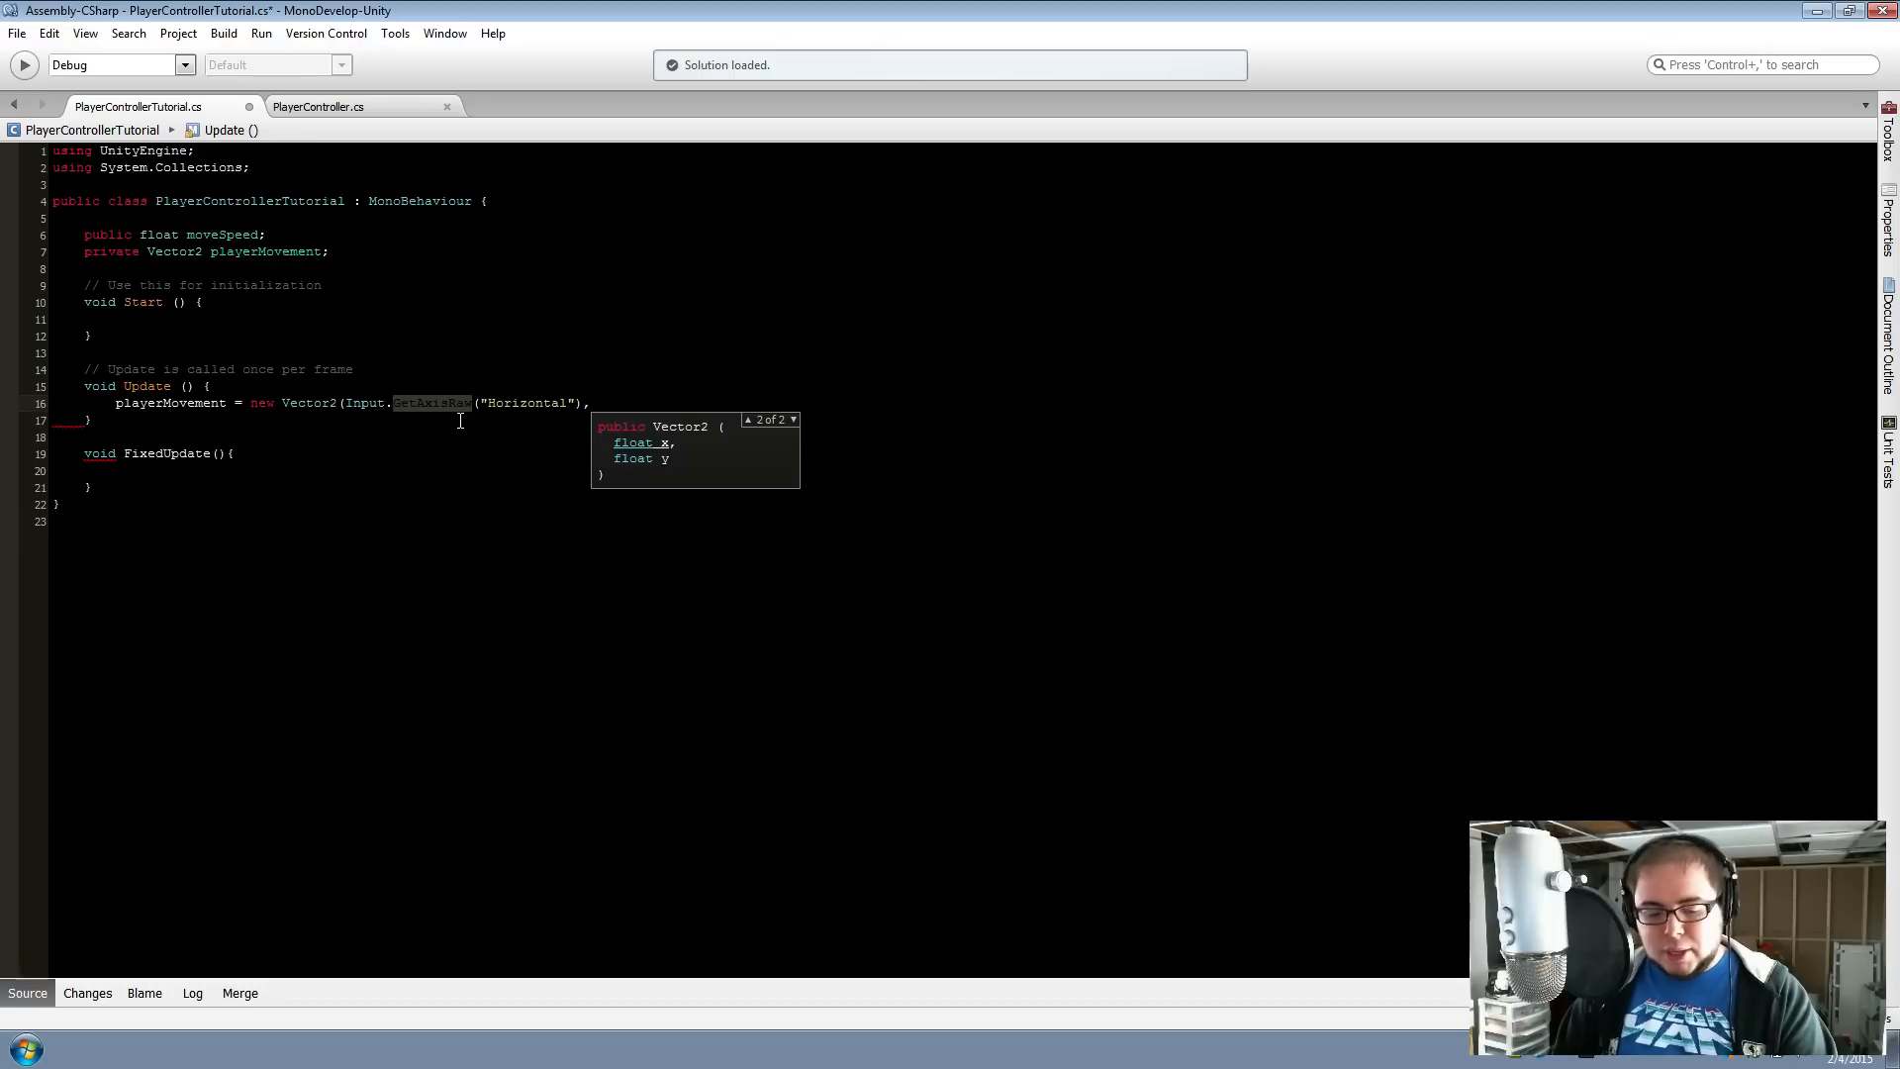
{"action": "key", "text": "alt+Tab"}
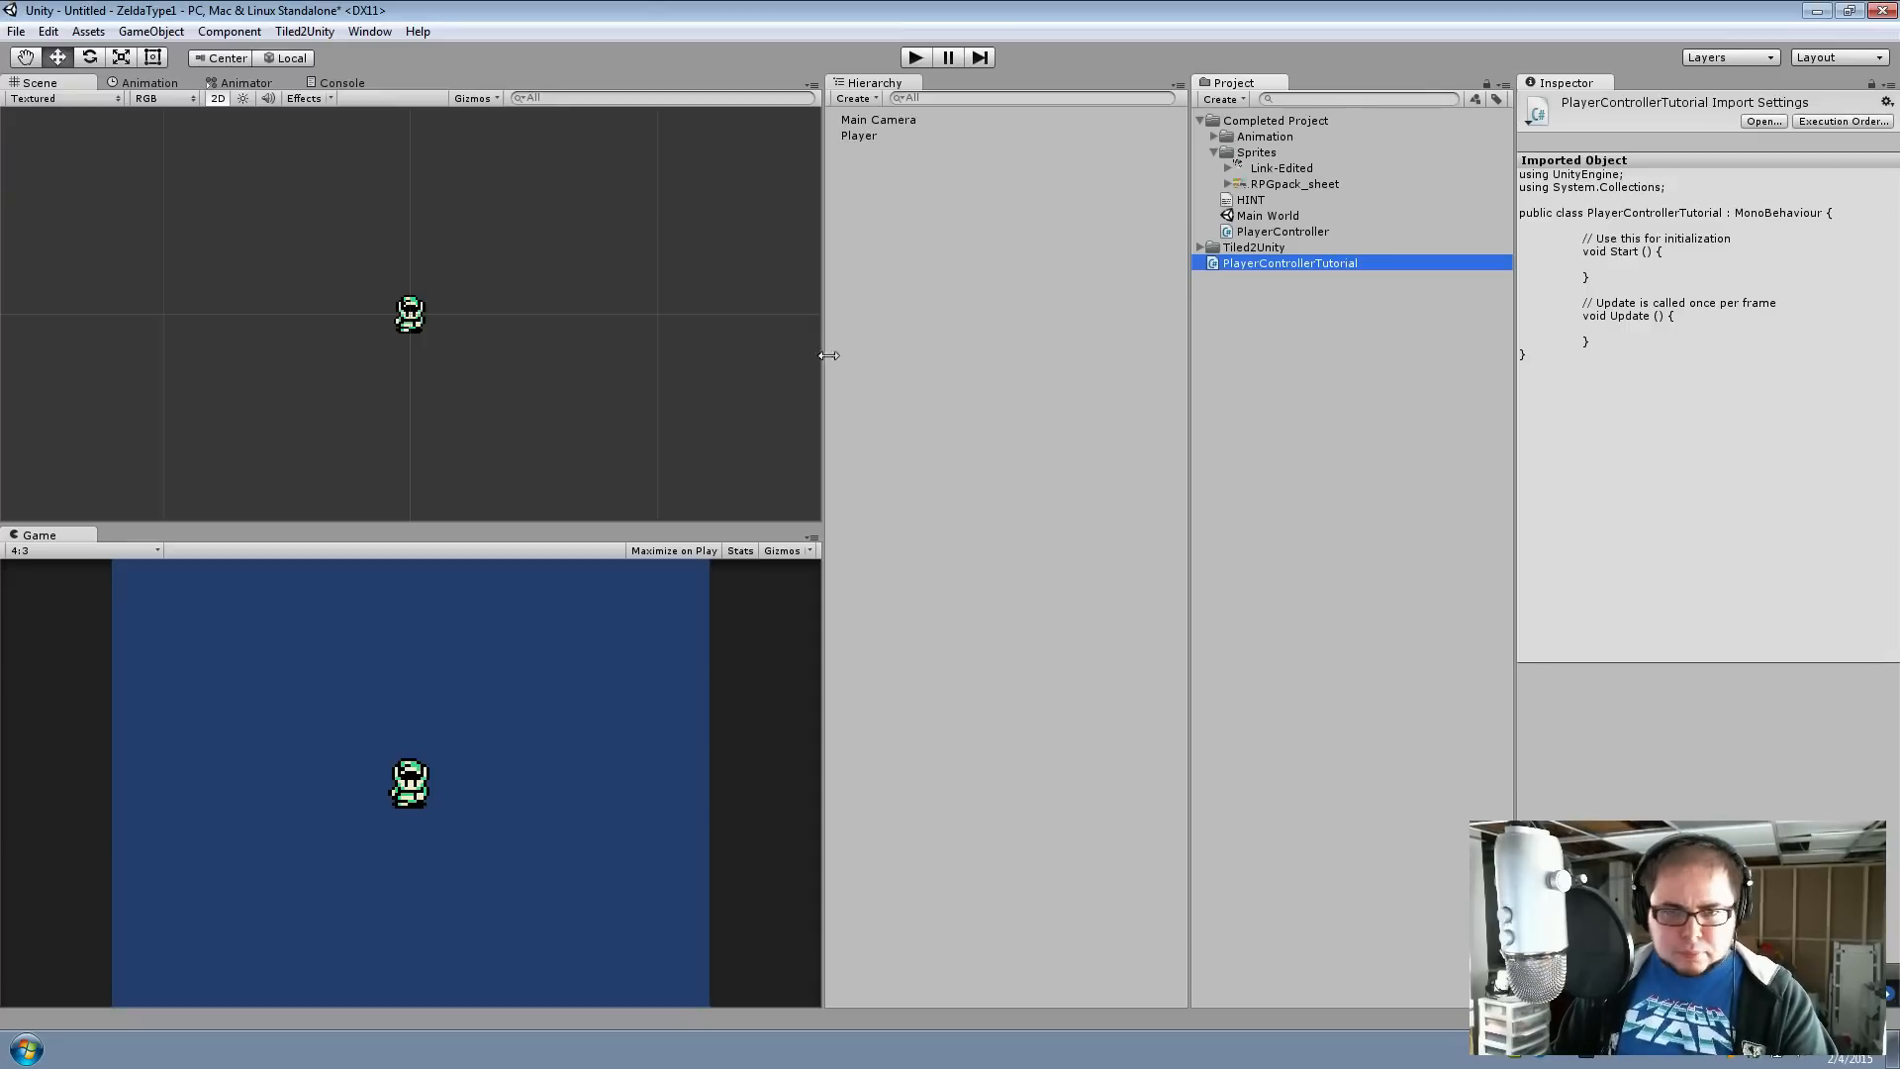
{"action": "left_click", "coordinate": [418, 31]}
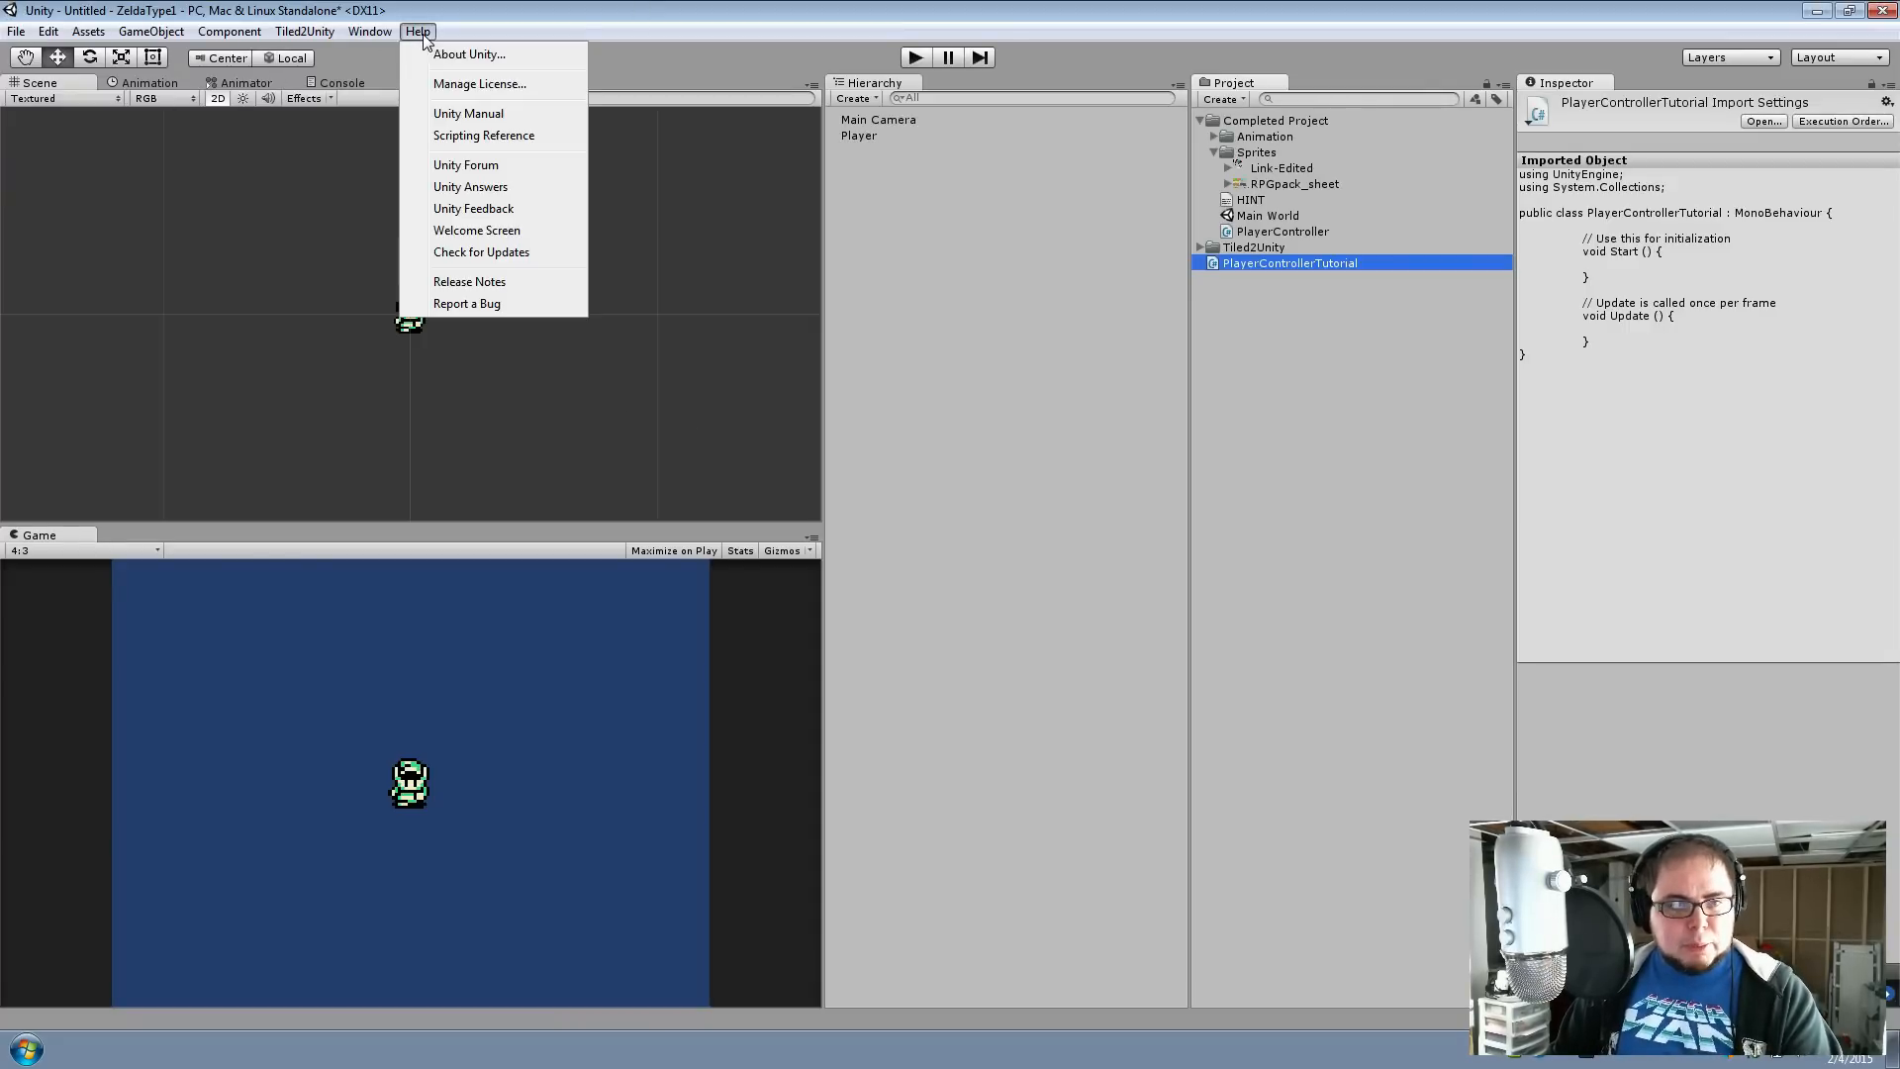
{"action": "left_click", "coordinate": [515, 135]}
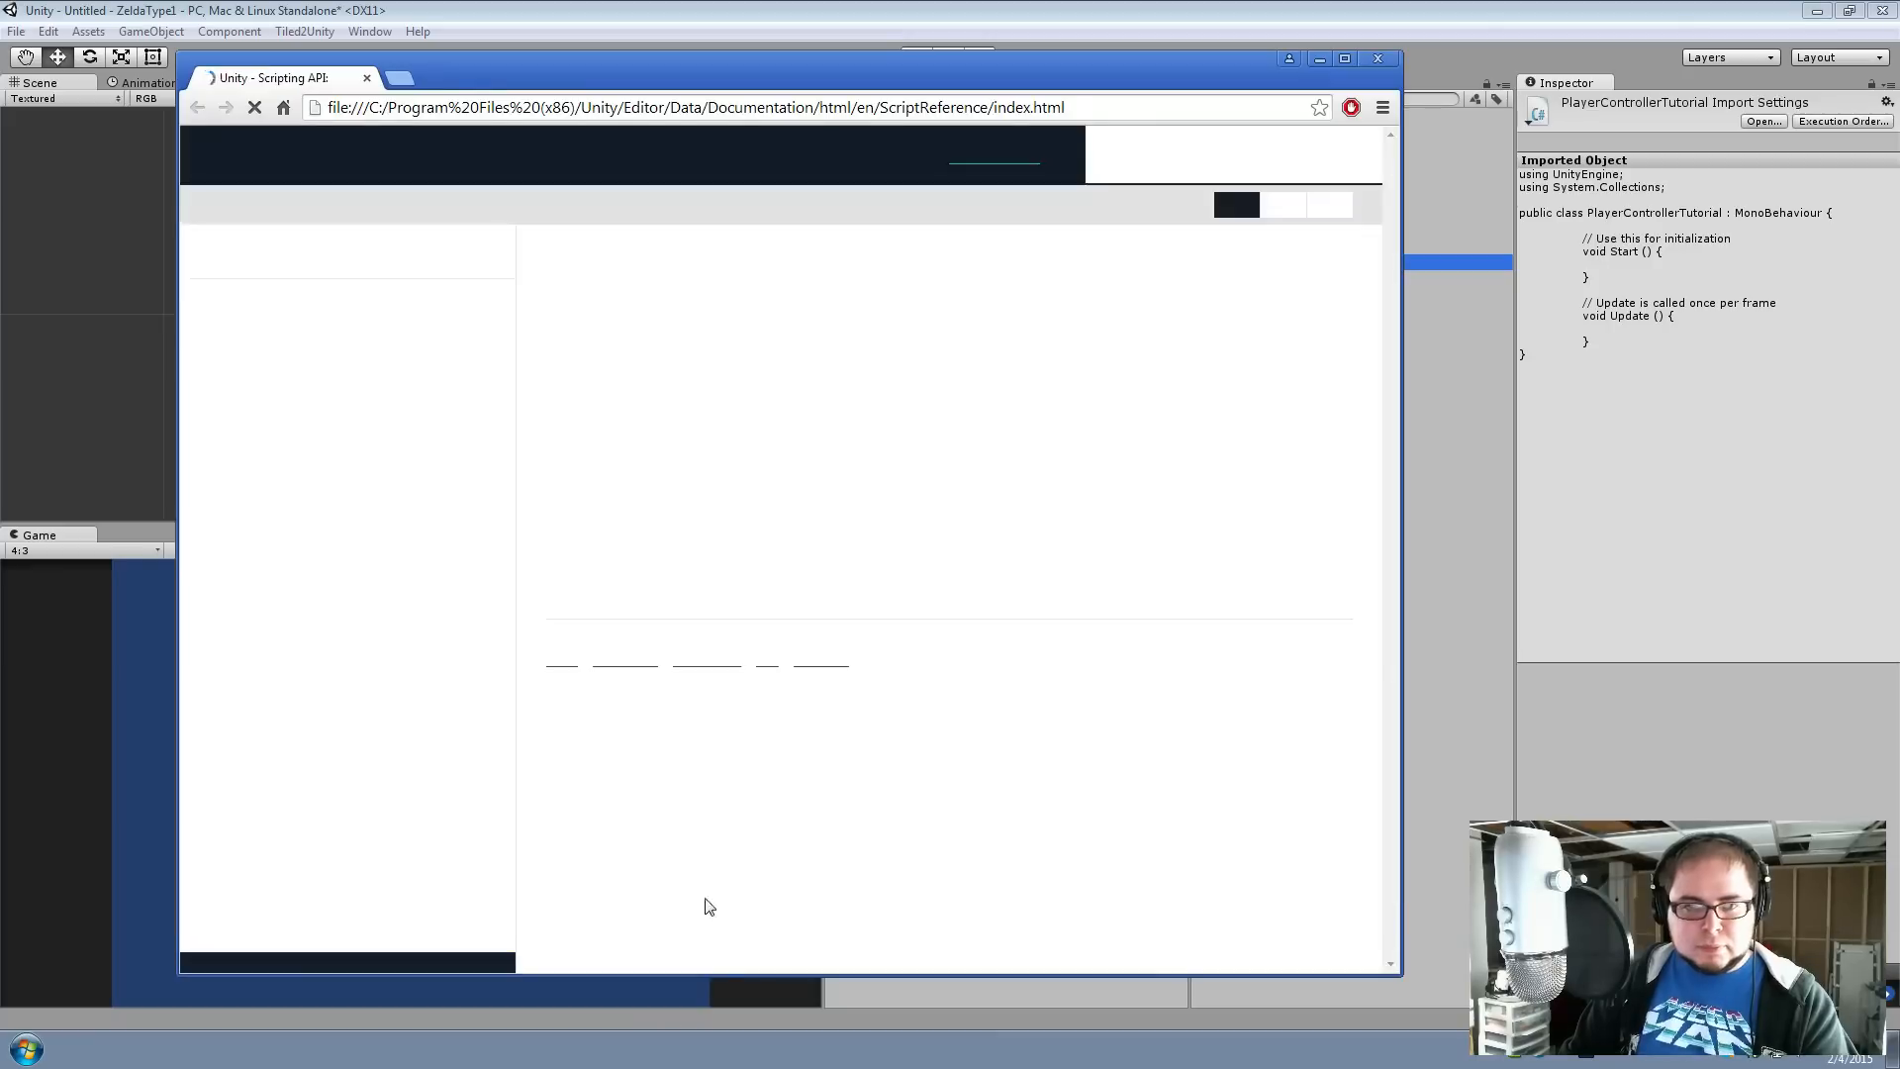
{"action": "left_click", "coordinate": [1156, 173]}
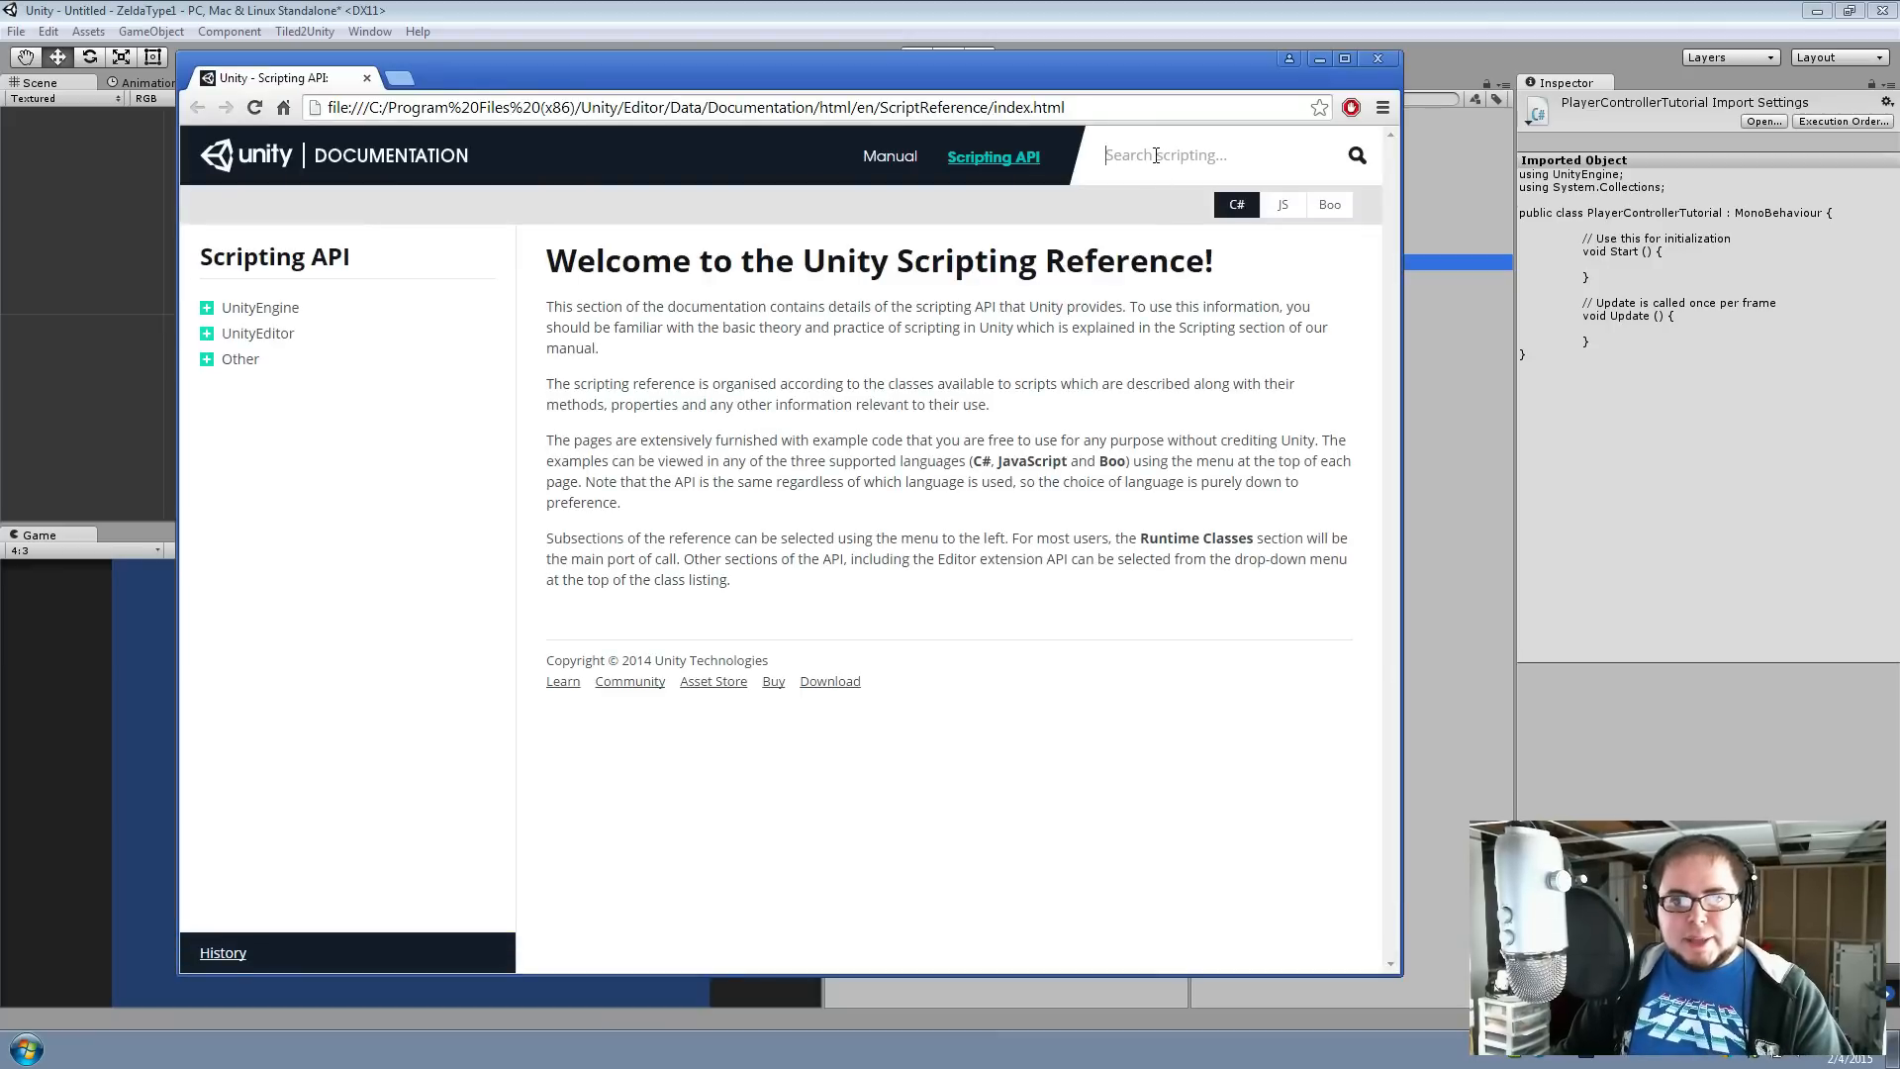
{"action": "type", "text": "GetAxisRaw"}
{"action": "key", "text": "Return"}
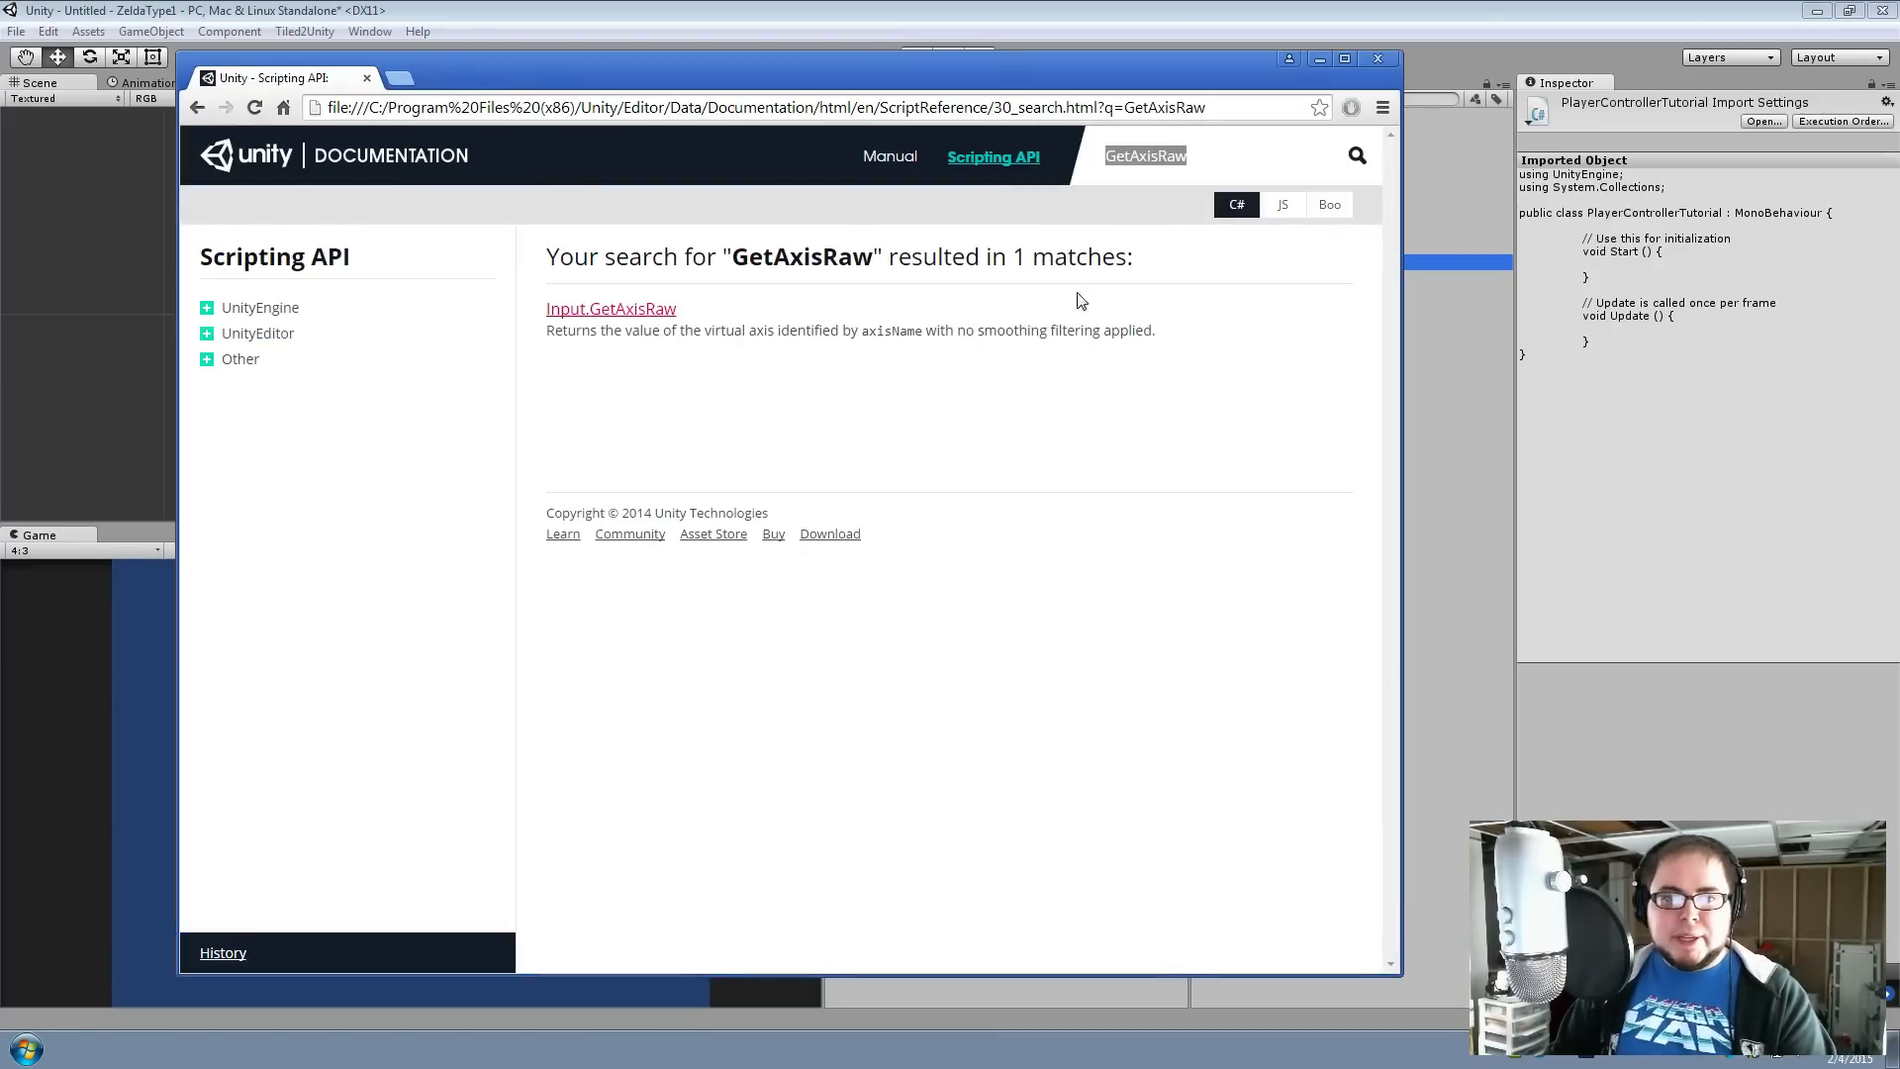
{"action": "left_click", "coordinate": [624, 311]}
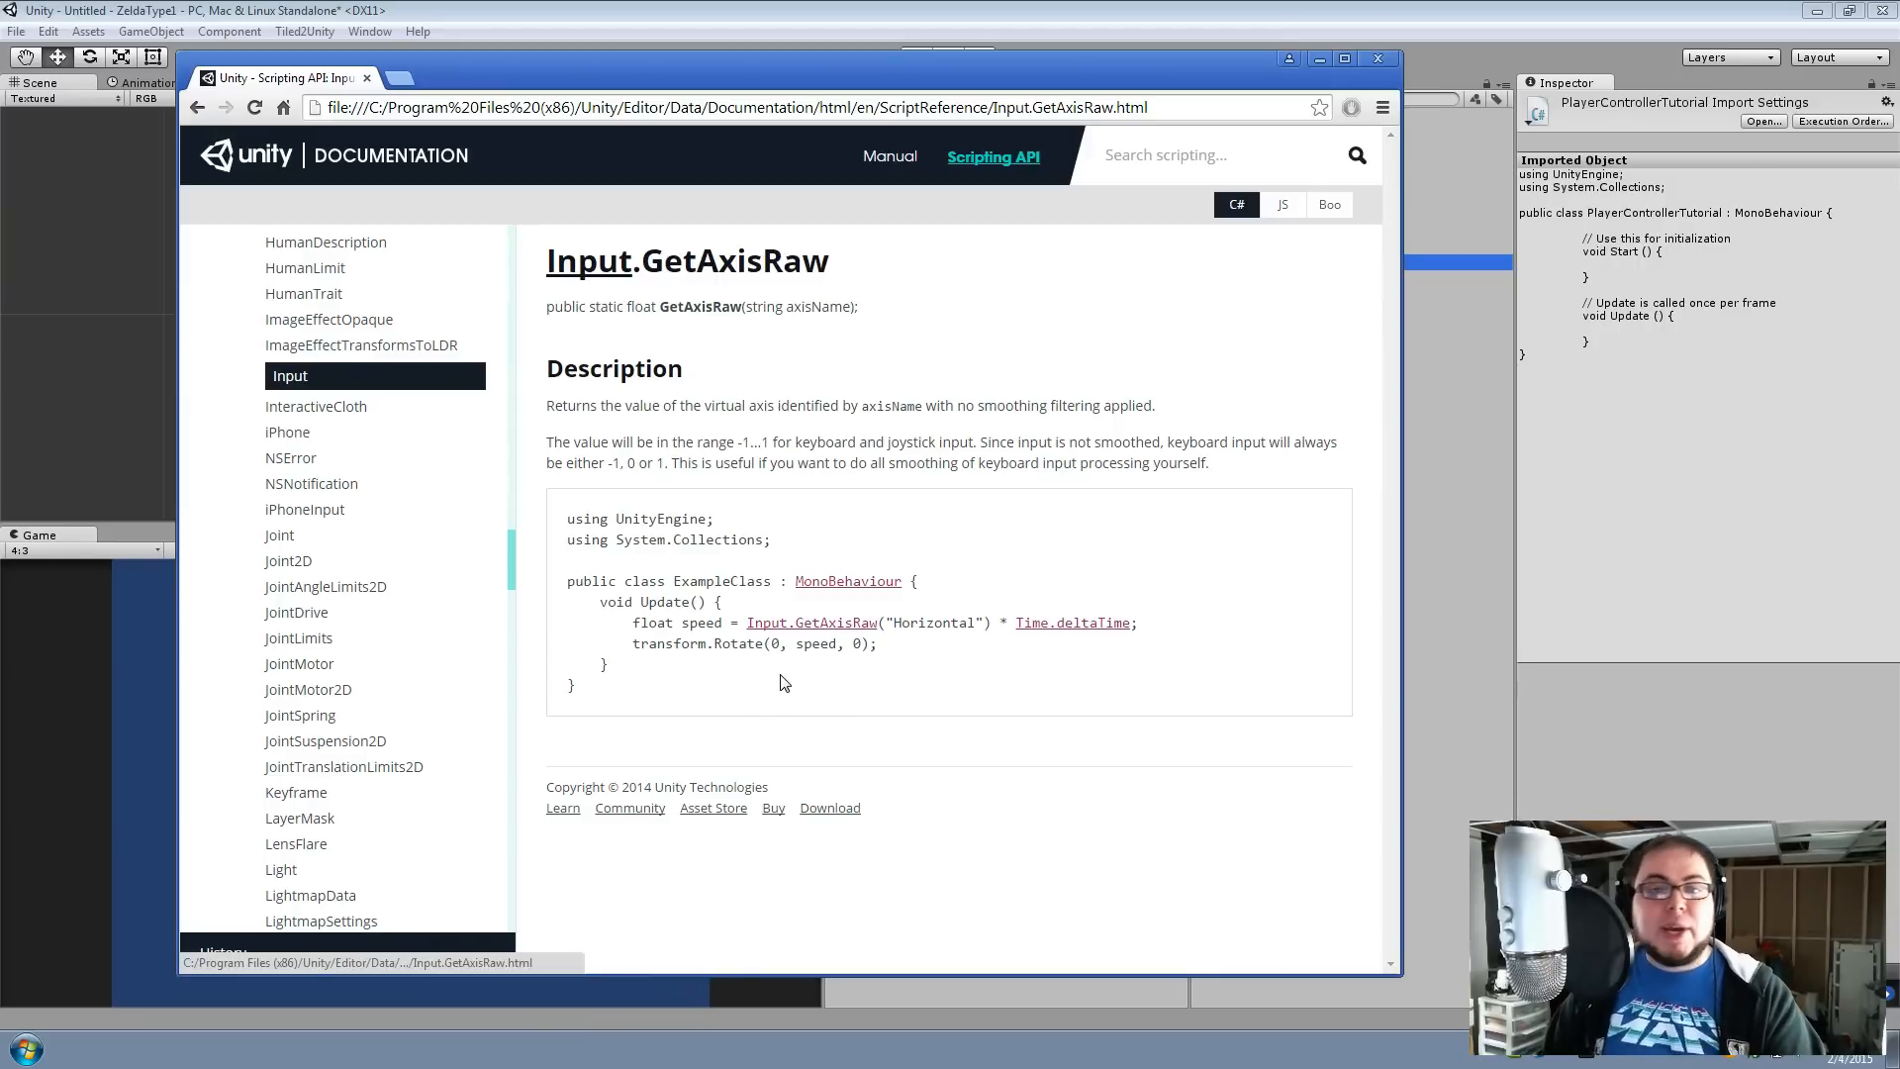
{"action": "left_click", "coordinate": [1139, 34]}
{"action": "left_click", "coordinate": [1087, 1045]}
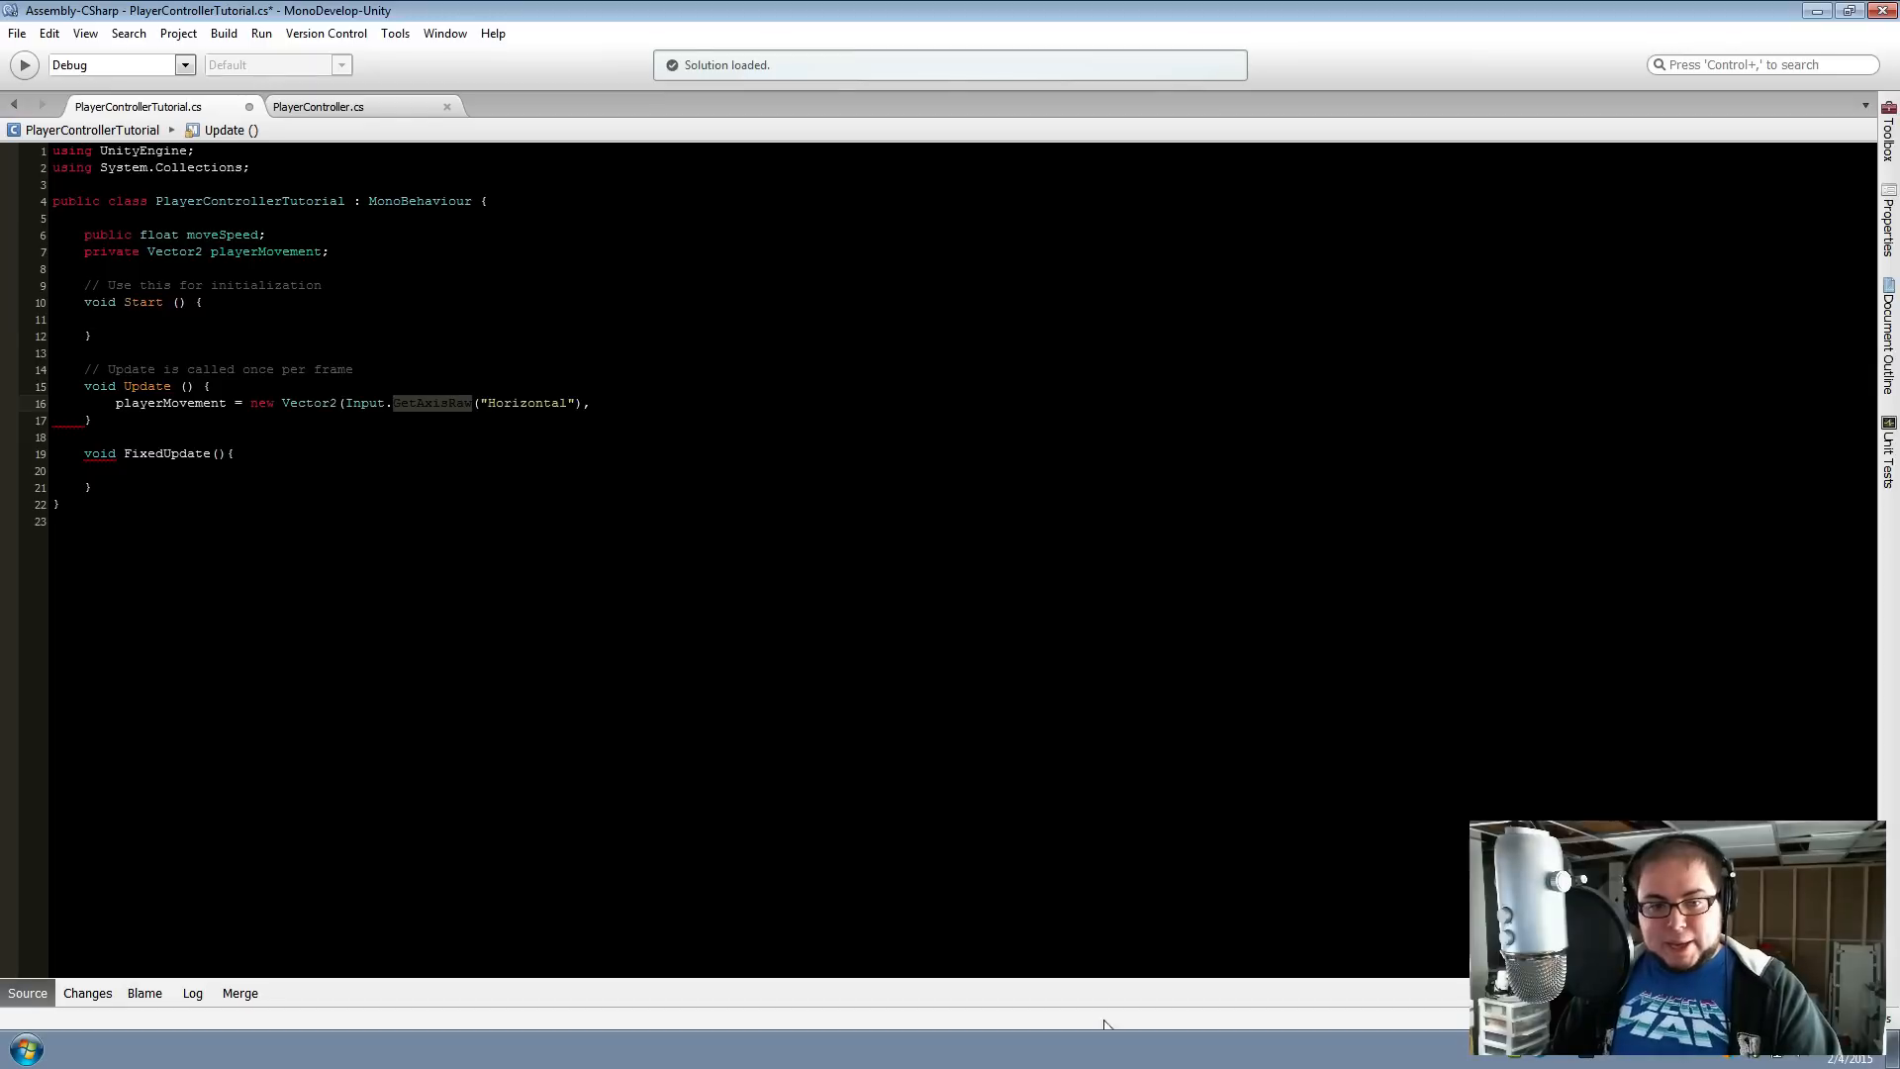
Complete the new Vector2 in Update with Input.GetAxisRaw("Vertical") as the y argument, end the statement, and save the script
{"action": "left_click", "coordinate": [639, 420]}
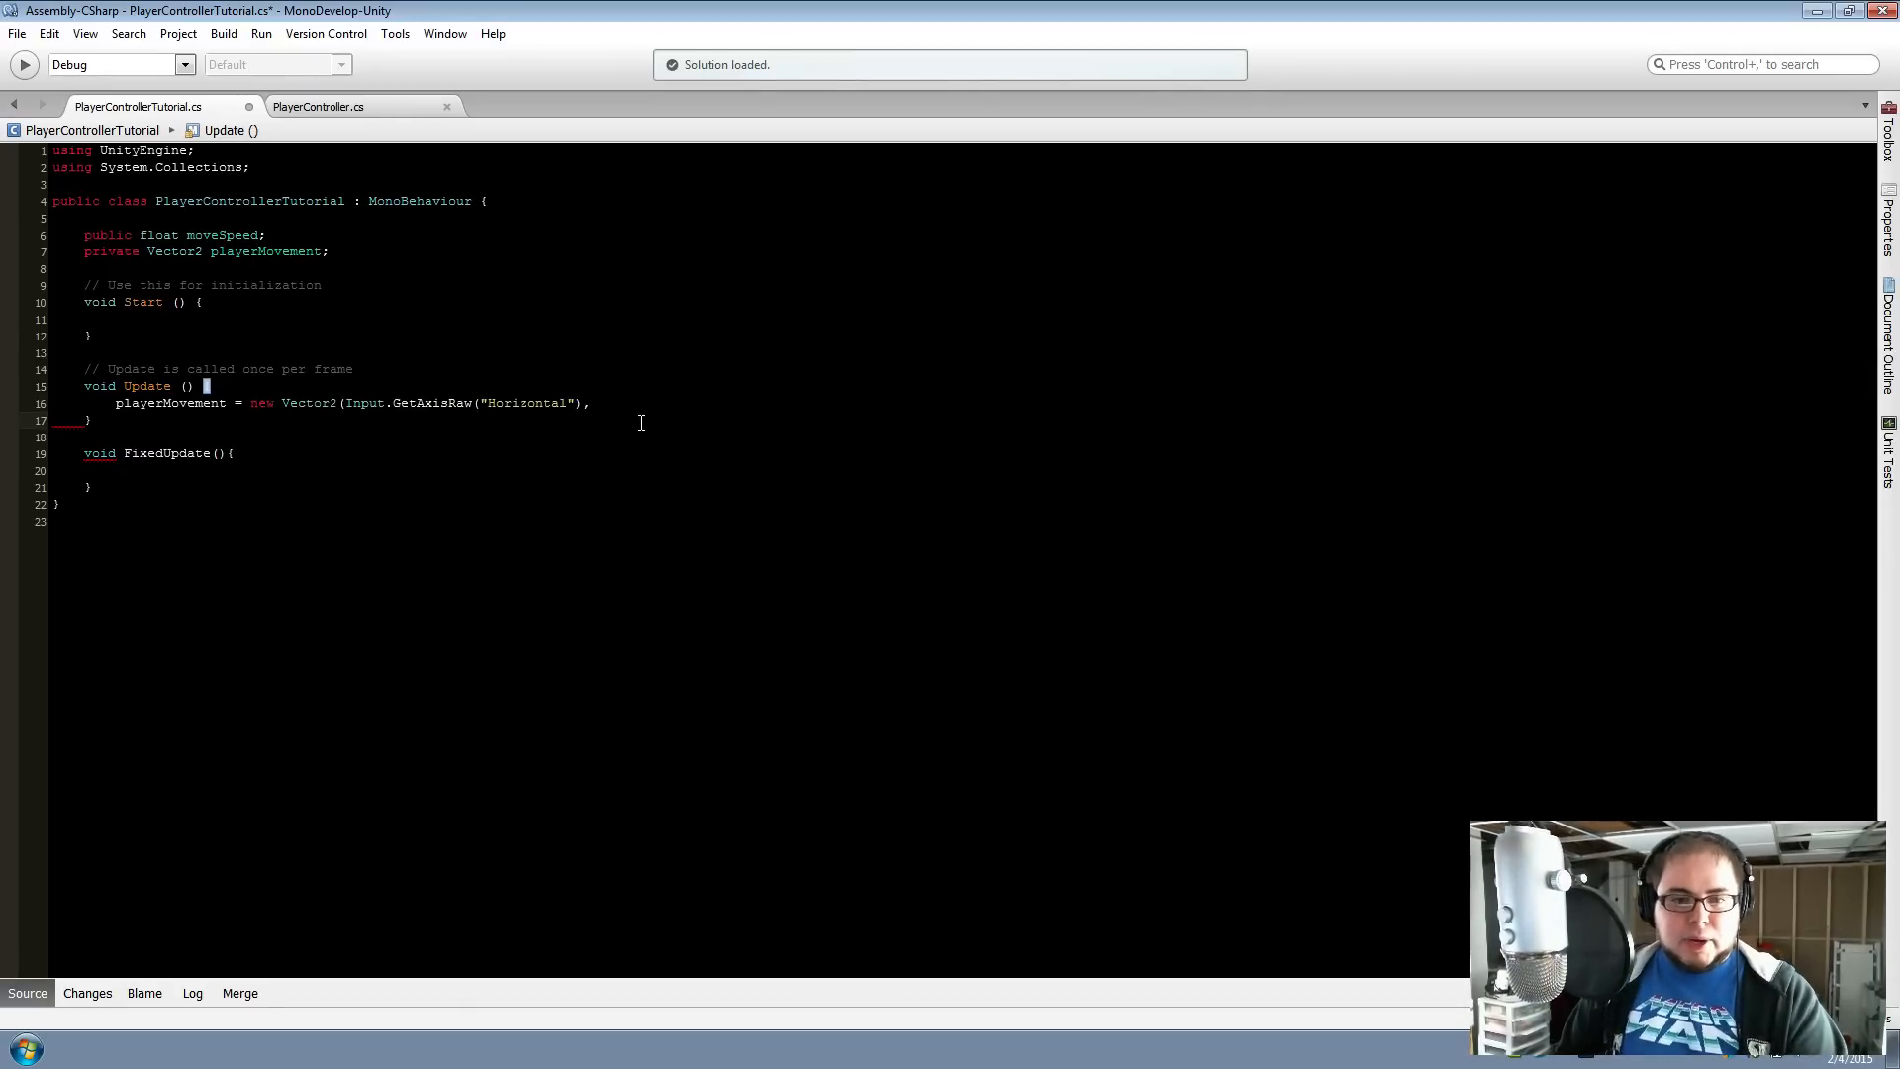
{"action": "left_click", "coordinate": [641, 404]}
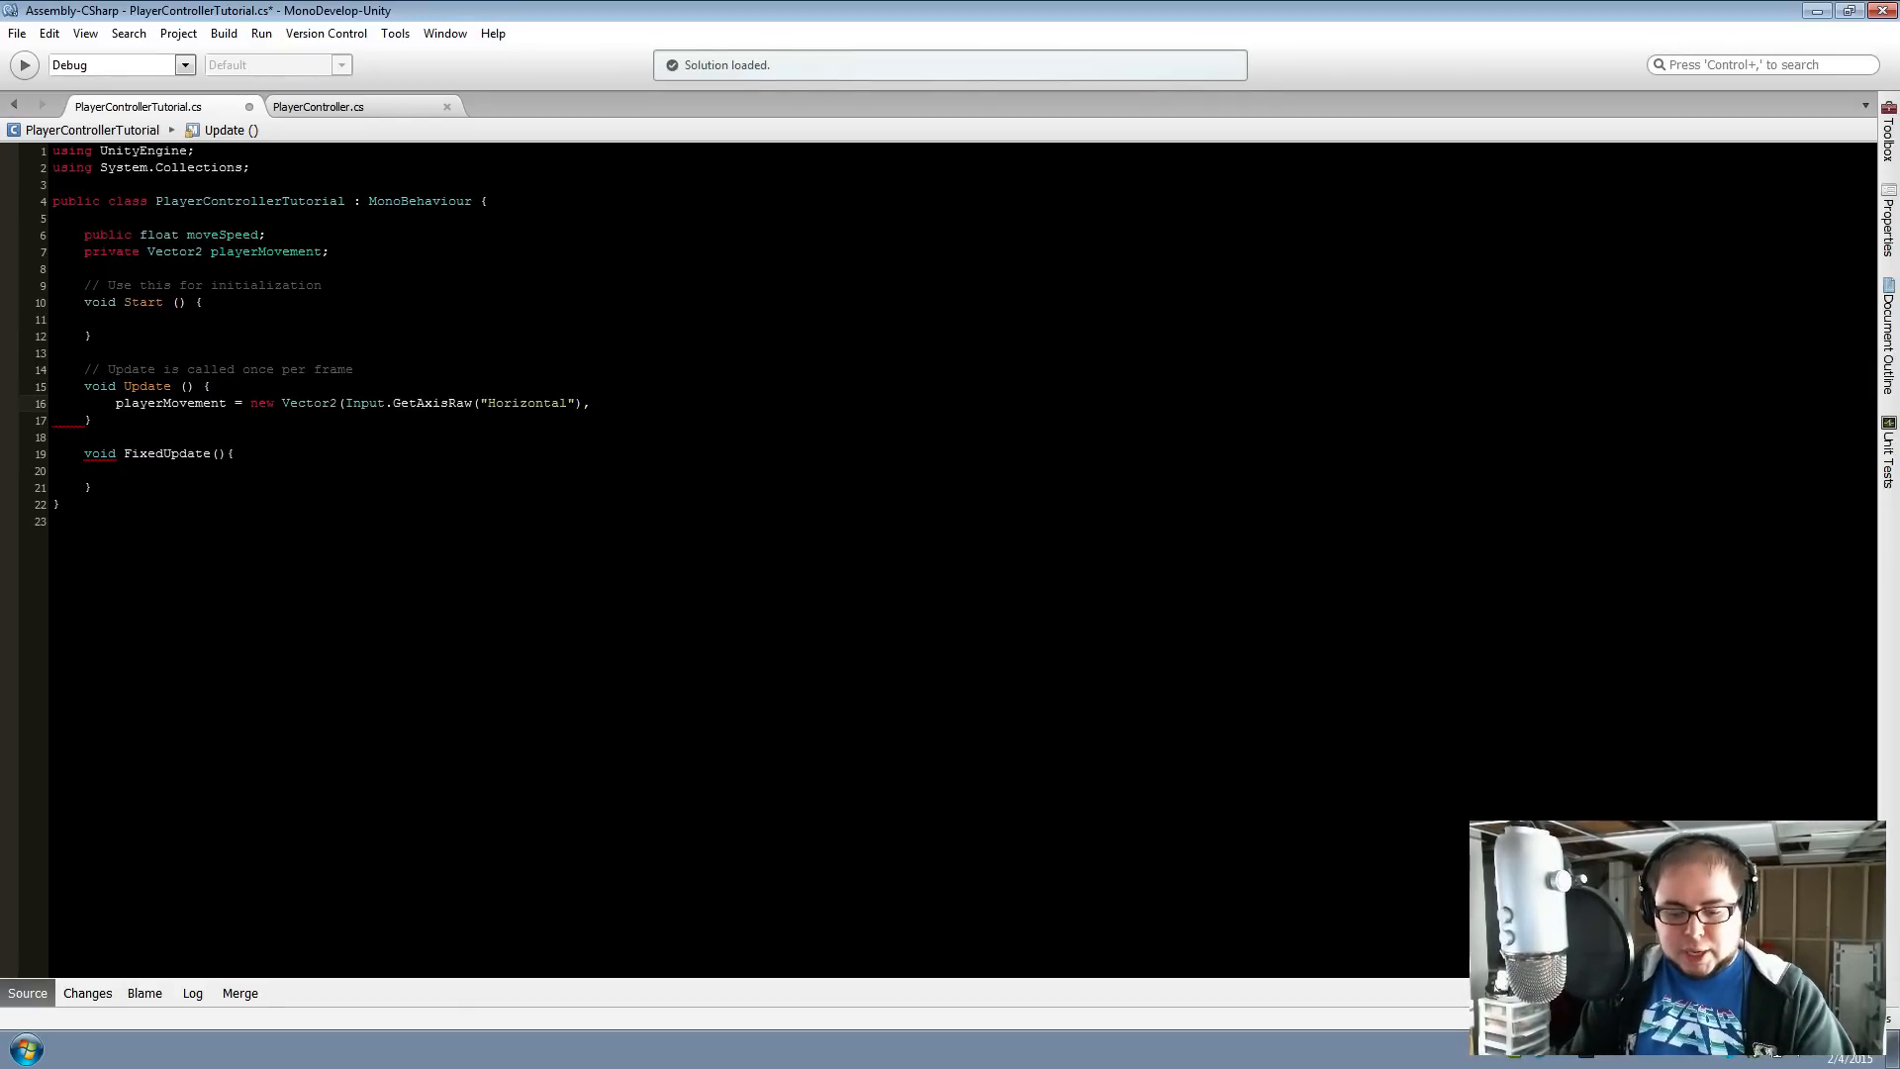
{"action": "type", "text": "Input.get"}
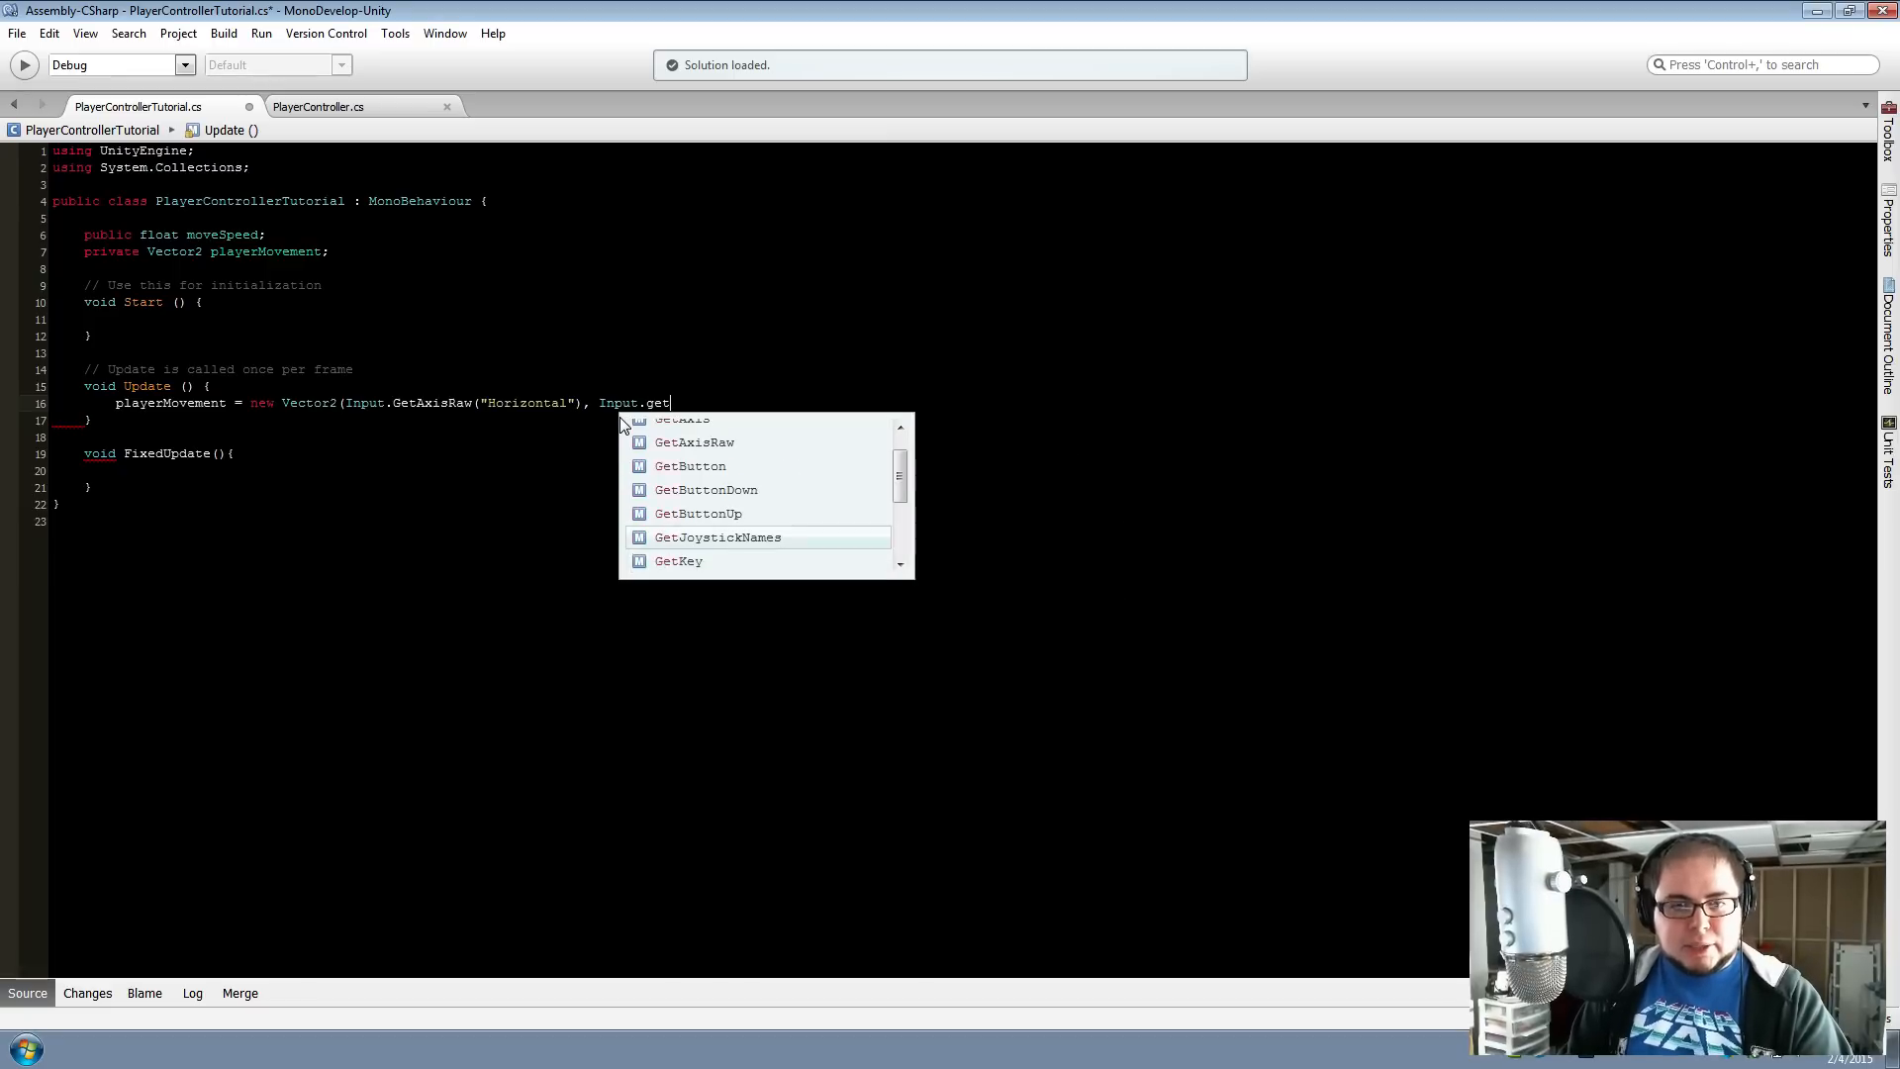
{"action": "key", "text": "Up"}
{"action": "key", "text": "Up"}
{"action": "key", "text": "Up"}
{"action": "key", "text": "Up"}
{"action": "key", "text": "Return"}
{"action": "type", "text": "(\"V"}
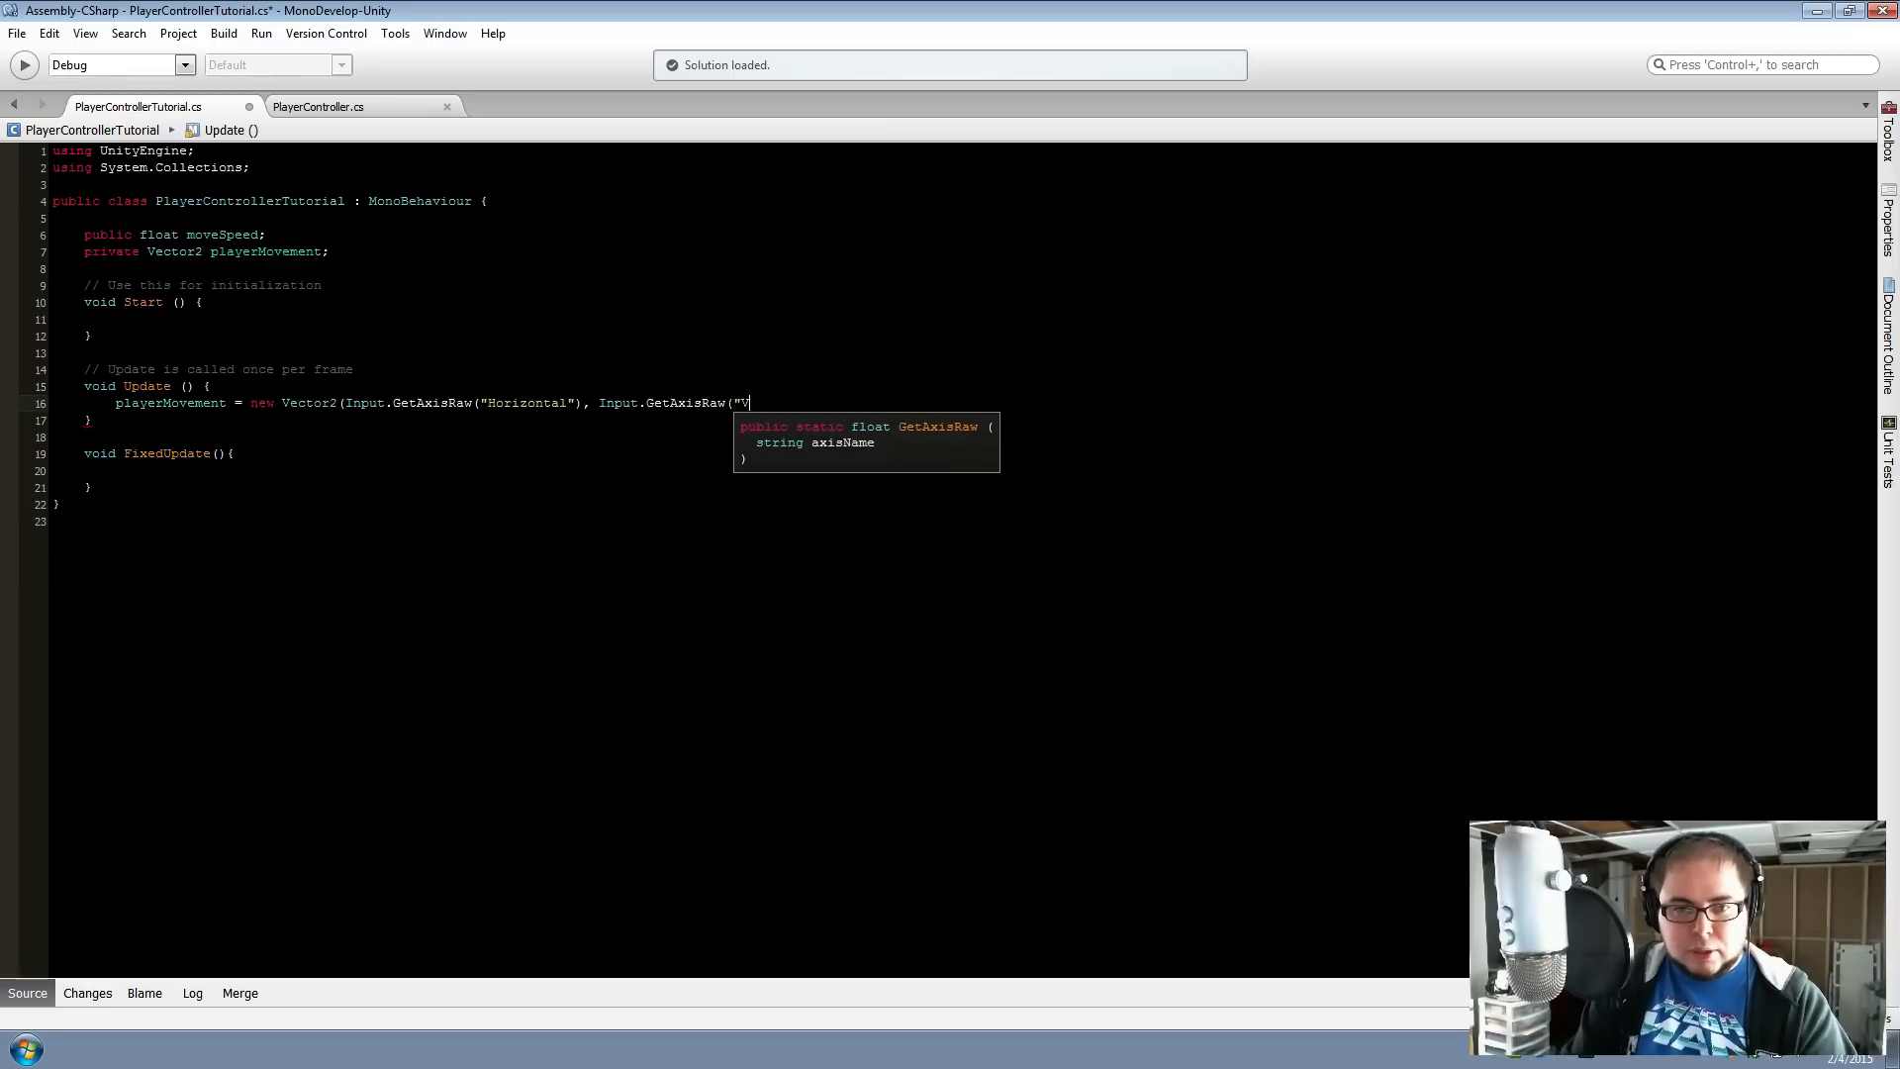
{"action": "type", "text": "ertical\""}
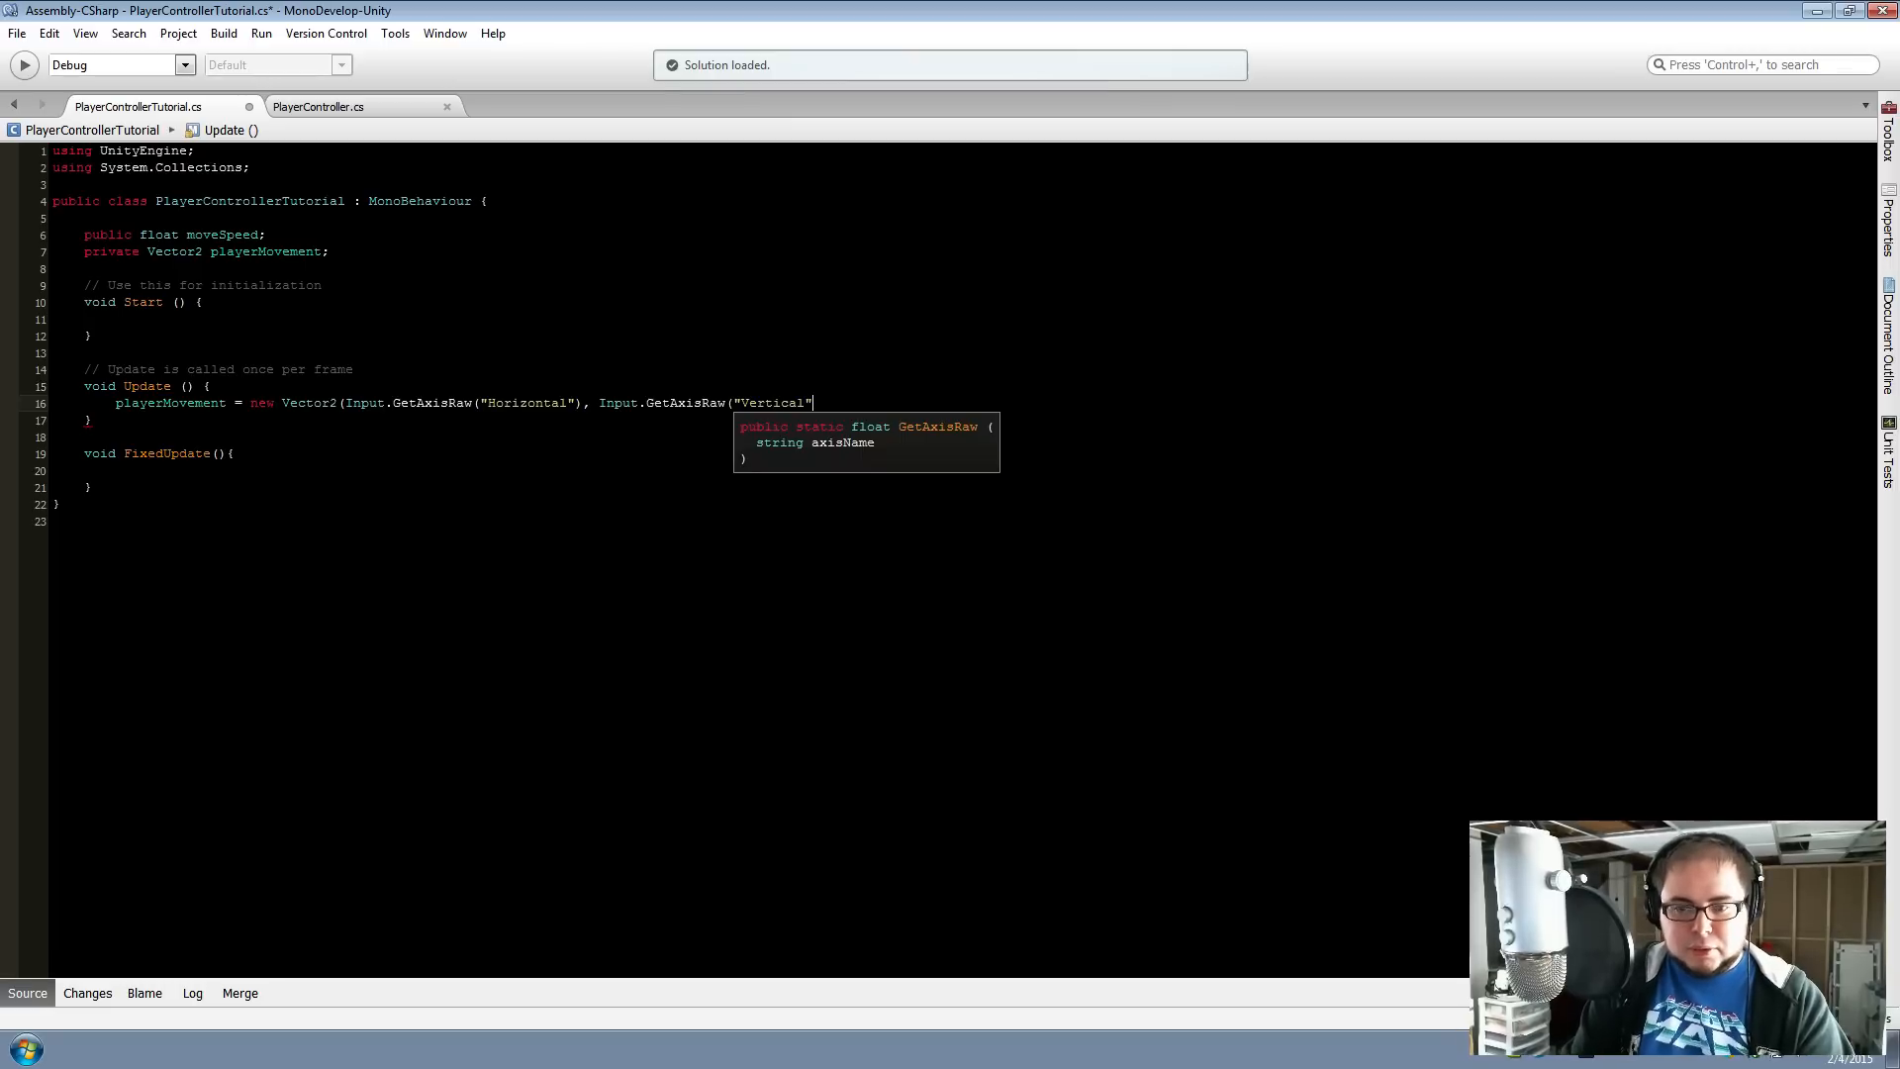
{"action": "type", "text": "));"}
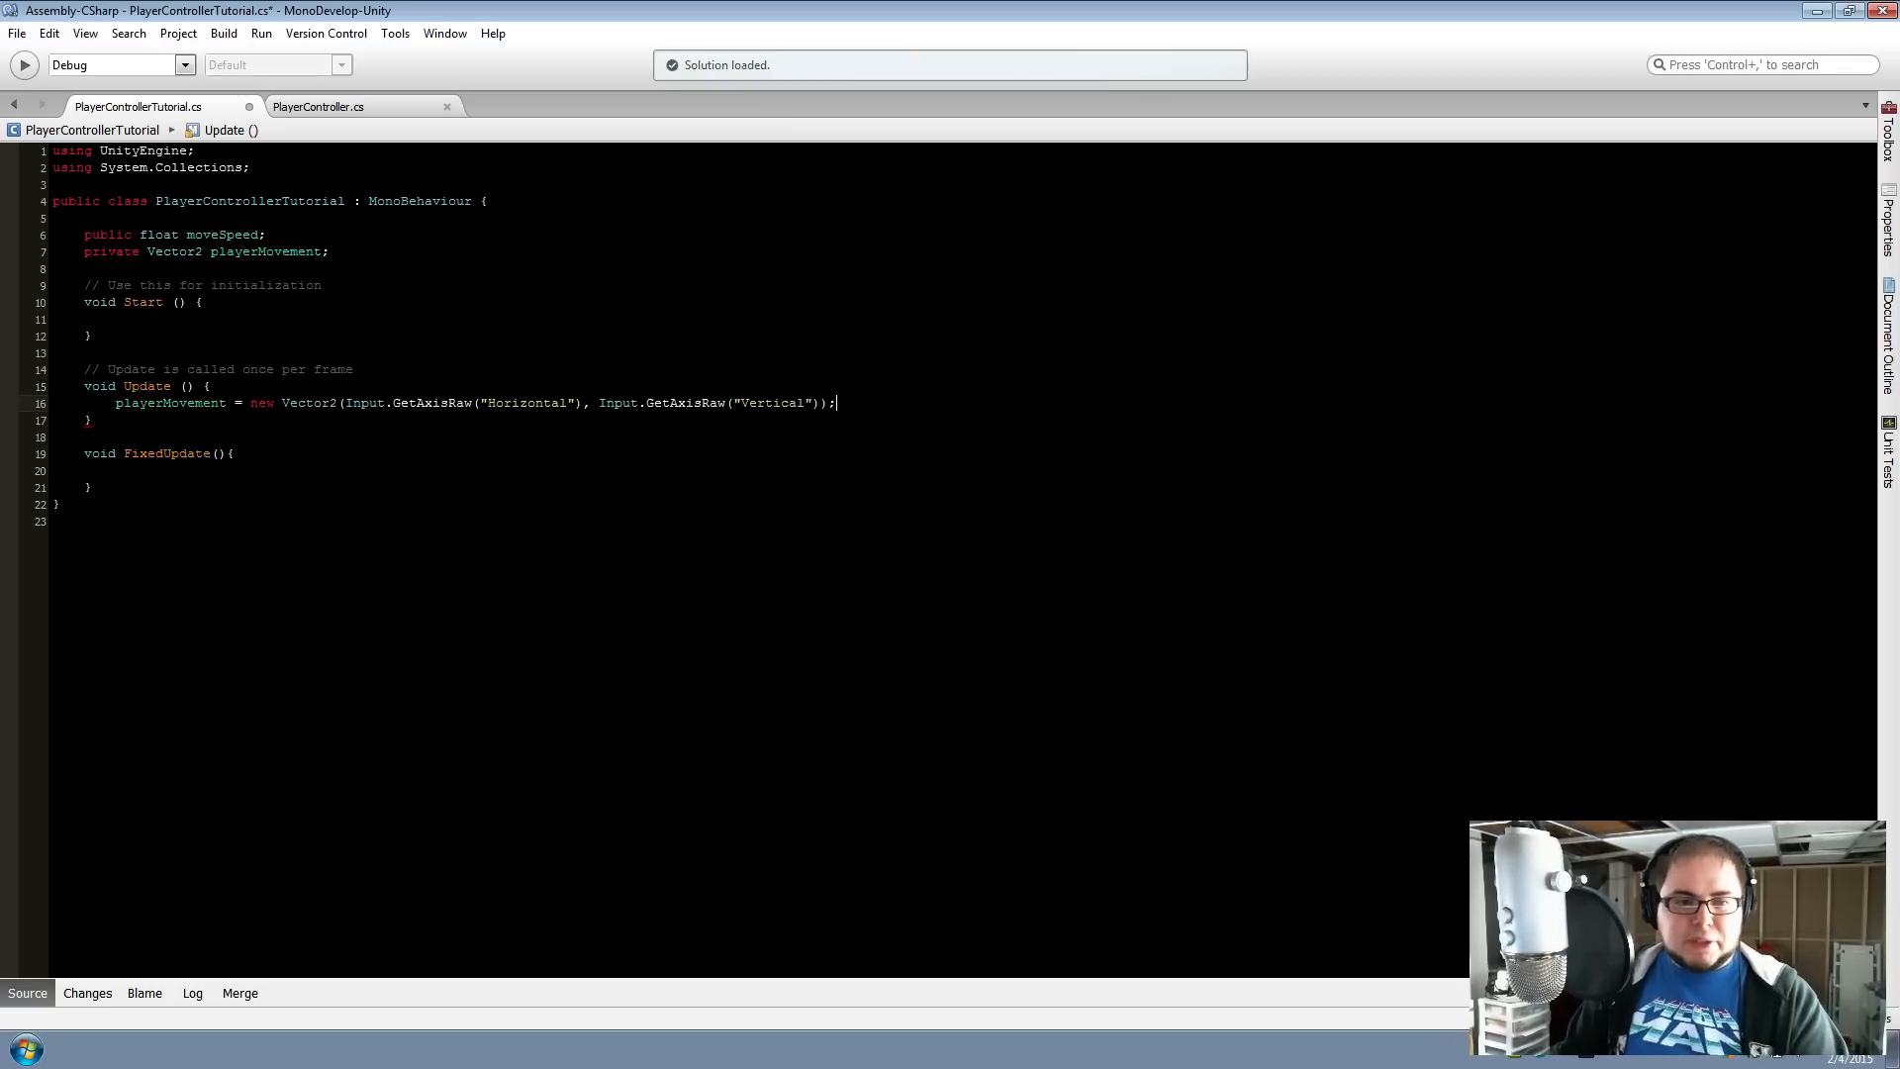
{"action": "key", "text": "ctrl+s"}
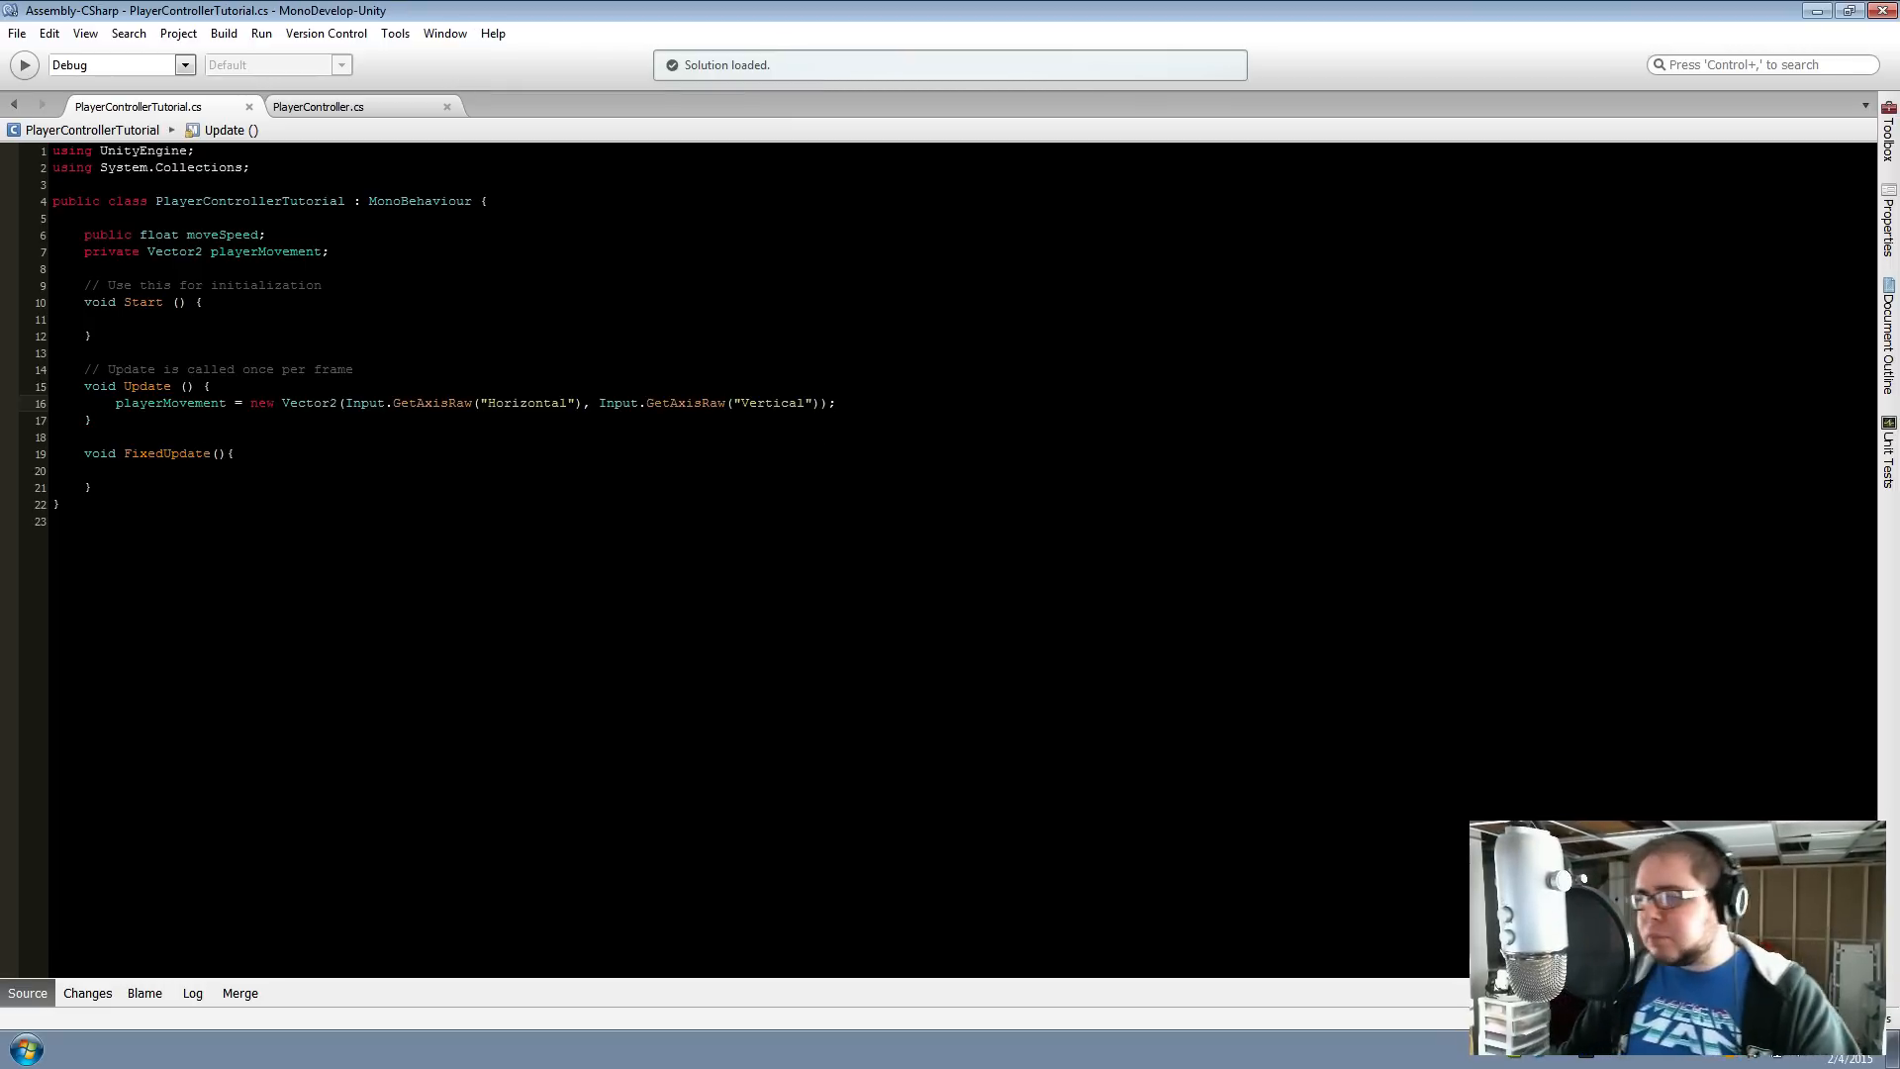
Inside FixedUpdate, begin the call rigidbody2D.MovePosition( with rigidbody2D.position + as the start of its argument
{"action": "left_click", "coordinate": [213, 469]}
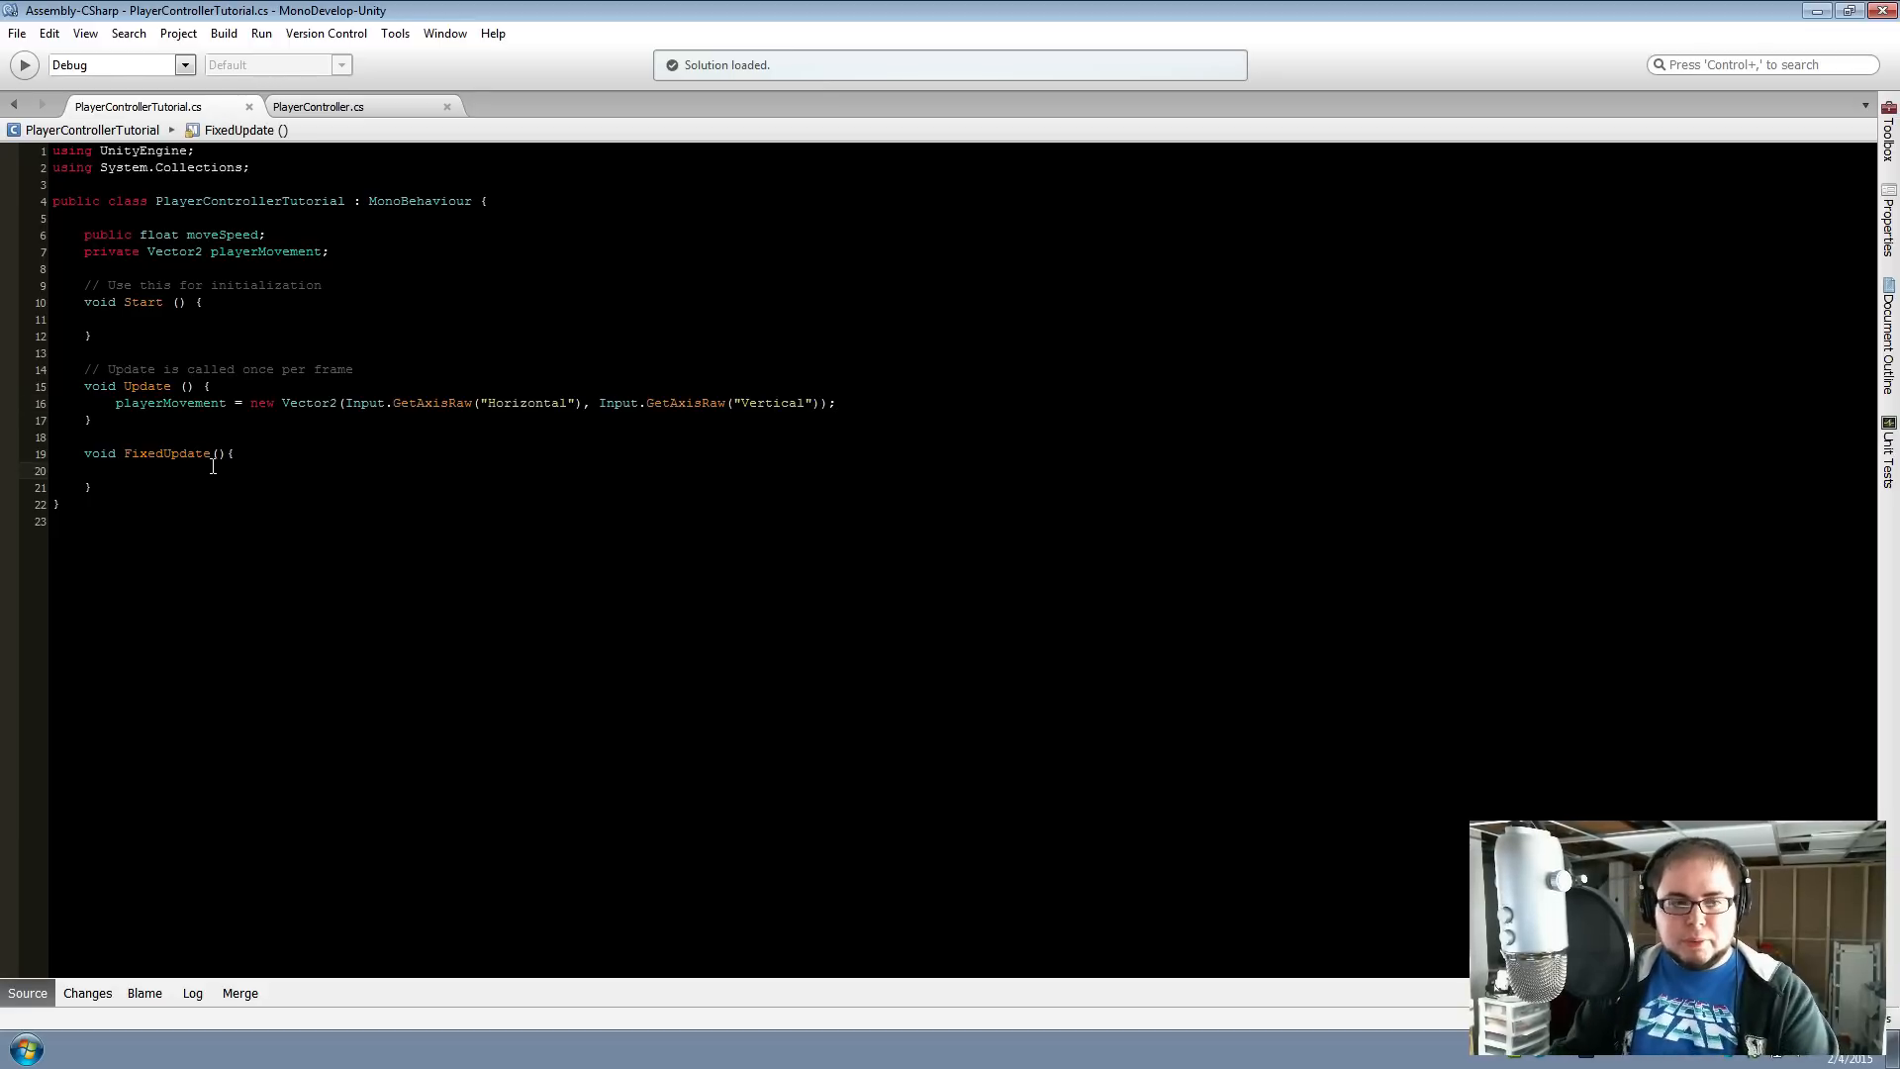
{"action": "type", "text": "r"}
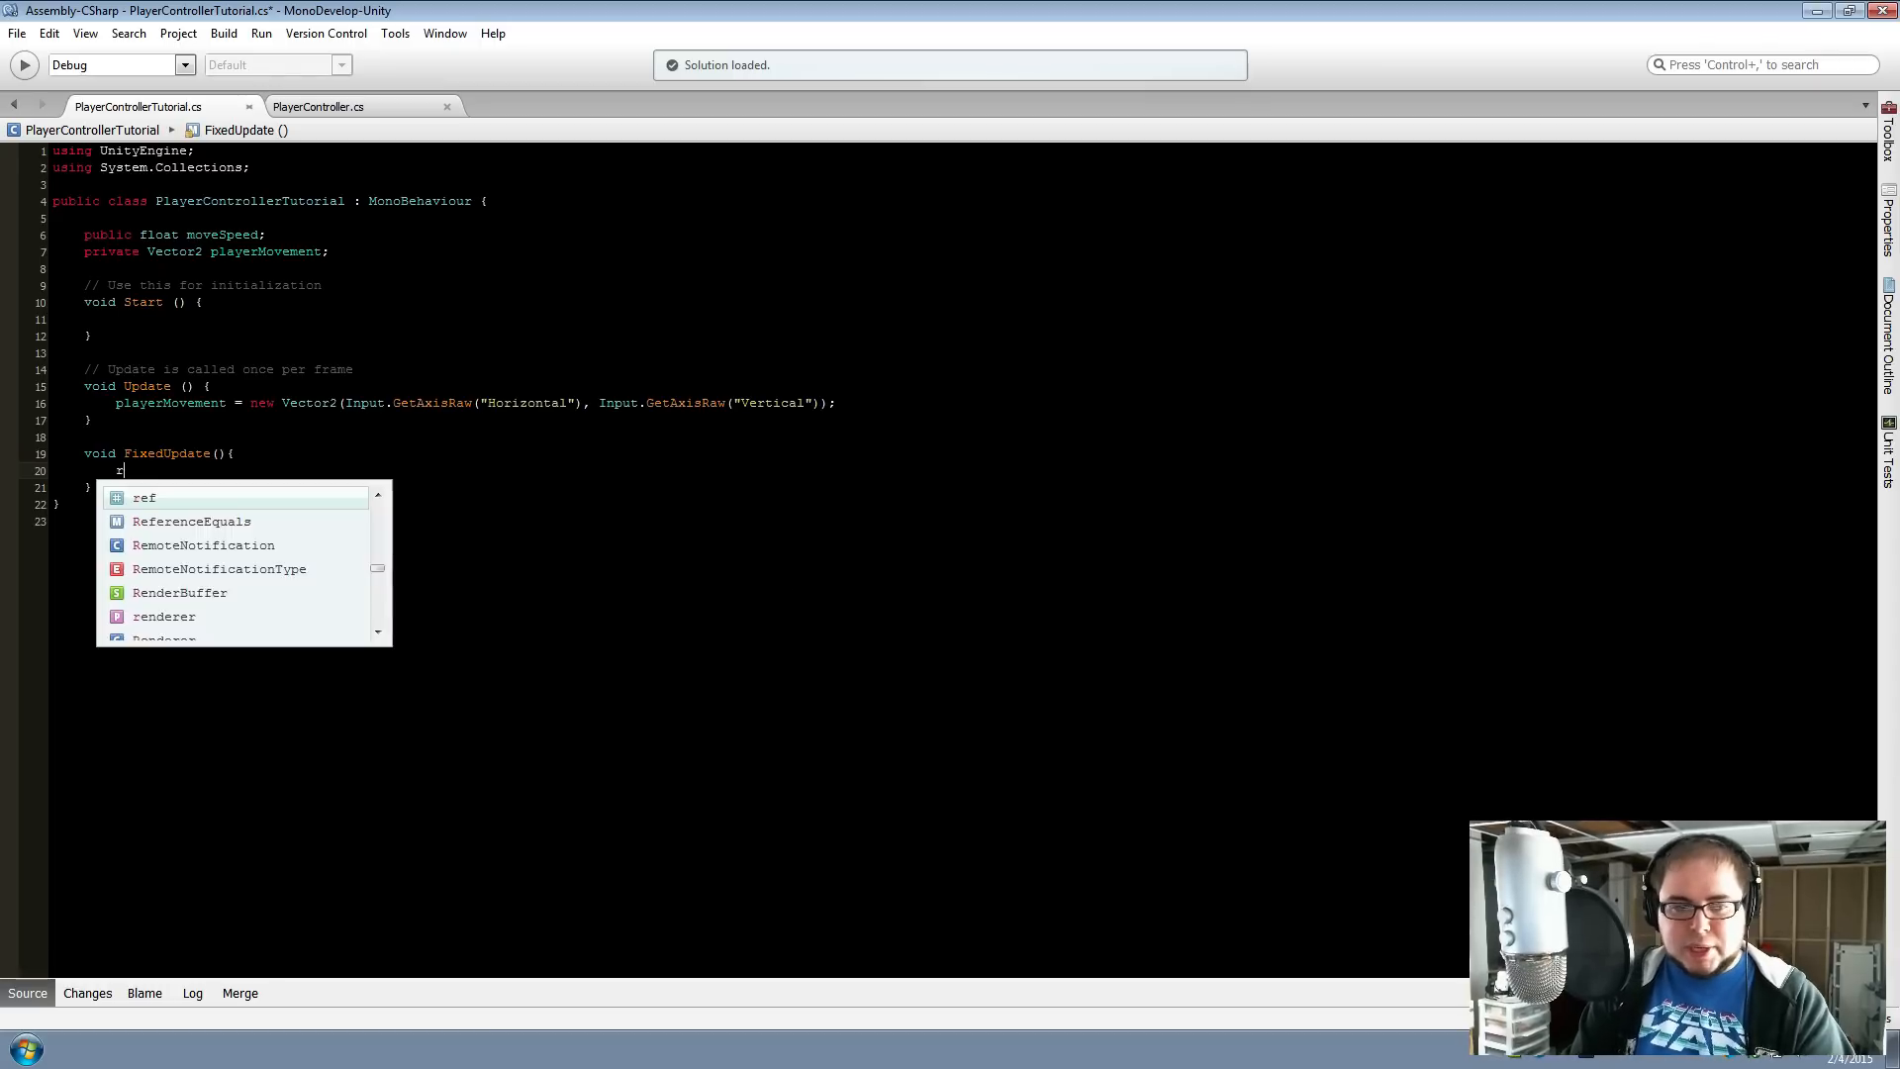
{"action": "type", "text": "igidbody2D.M"}
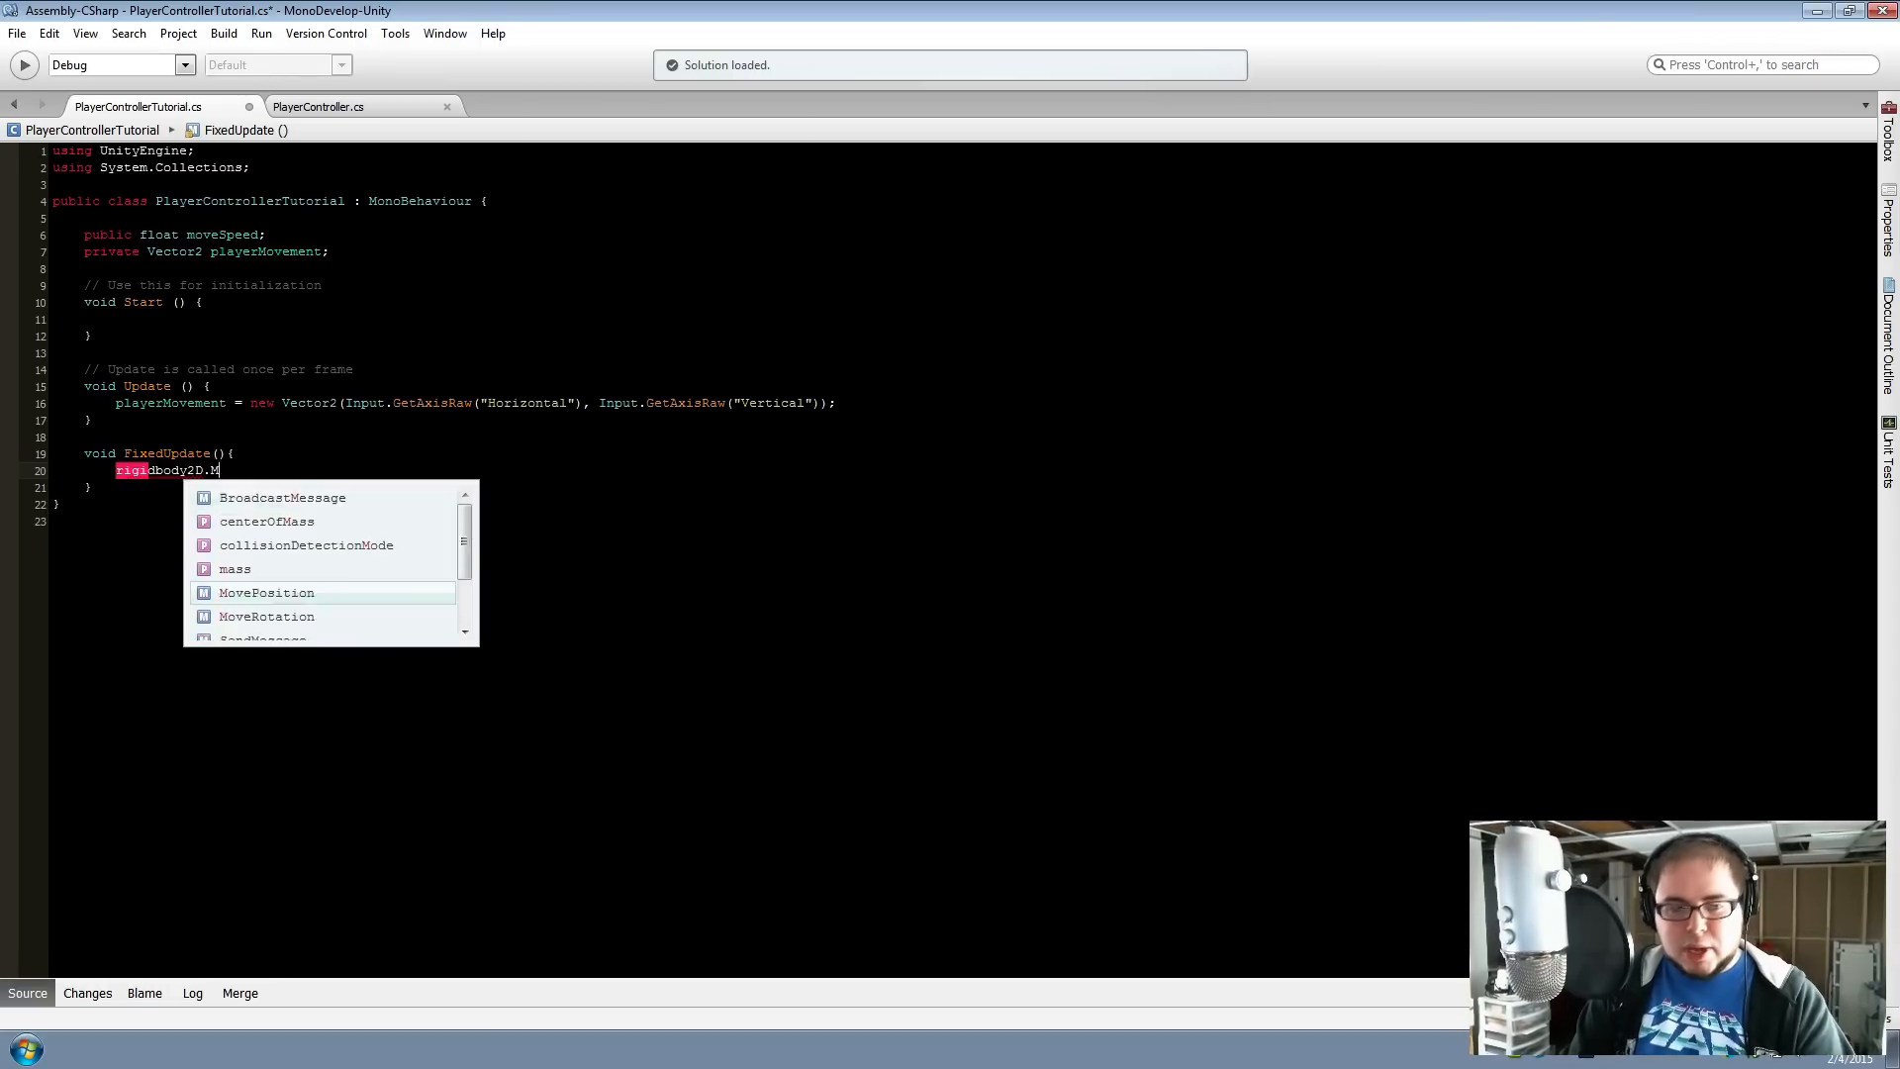
{"action": "type", "text": "ovePosition"}
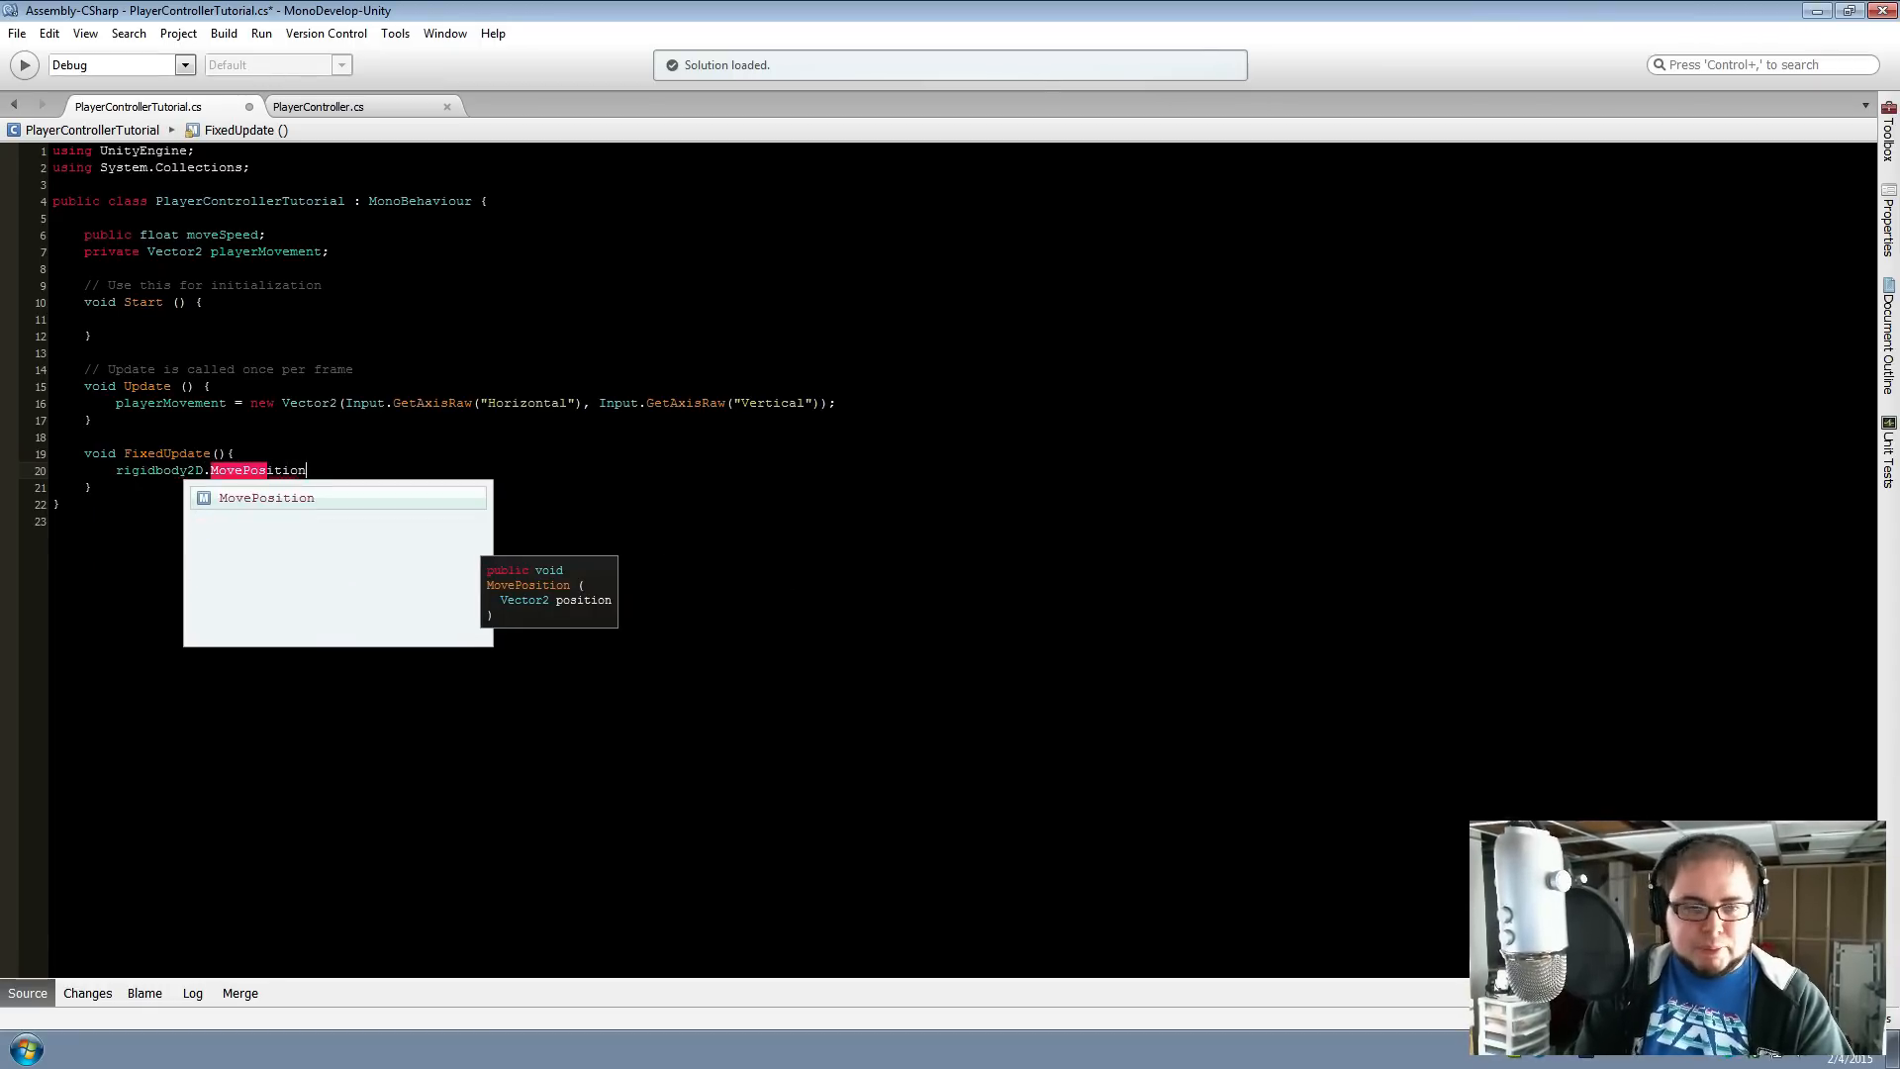
{"action": "type", "text": " ("}
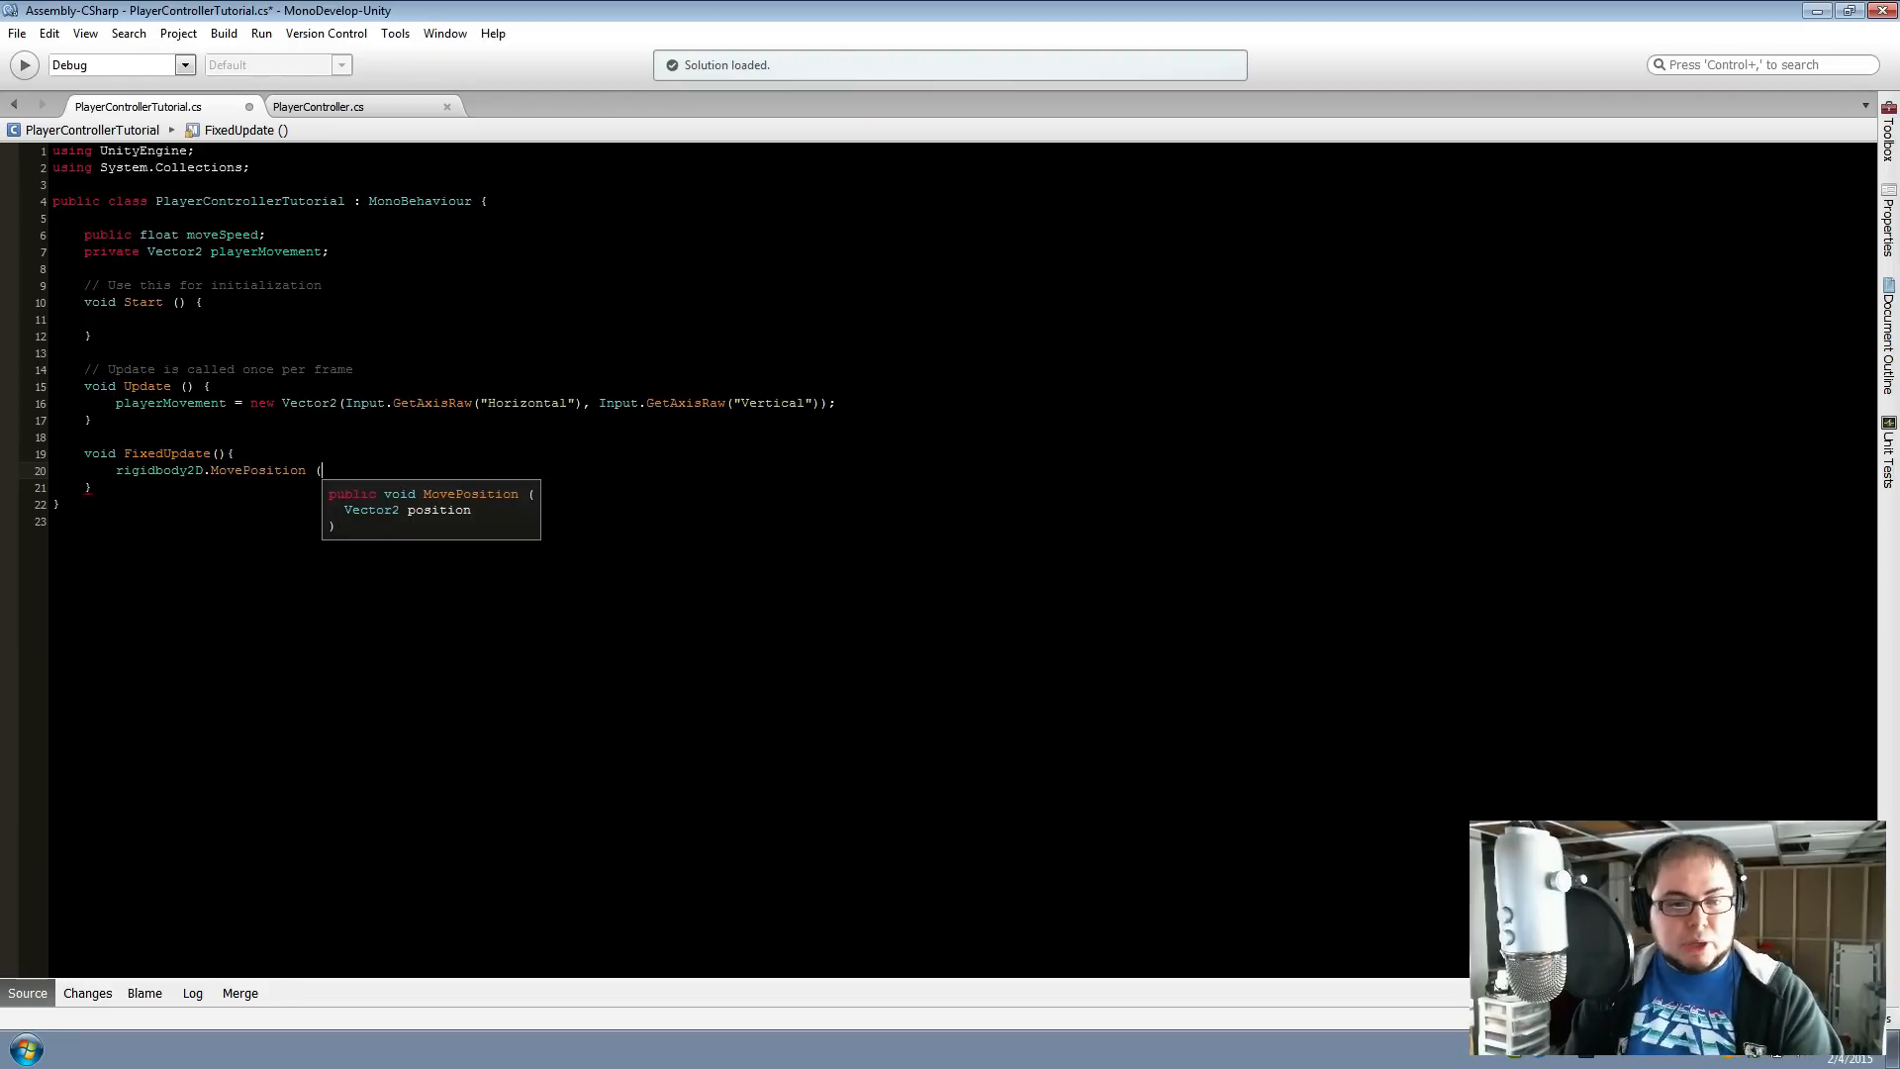
{"action": "type", "text": "rigi"}
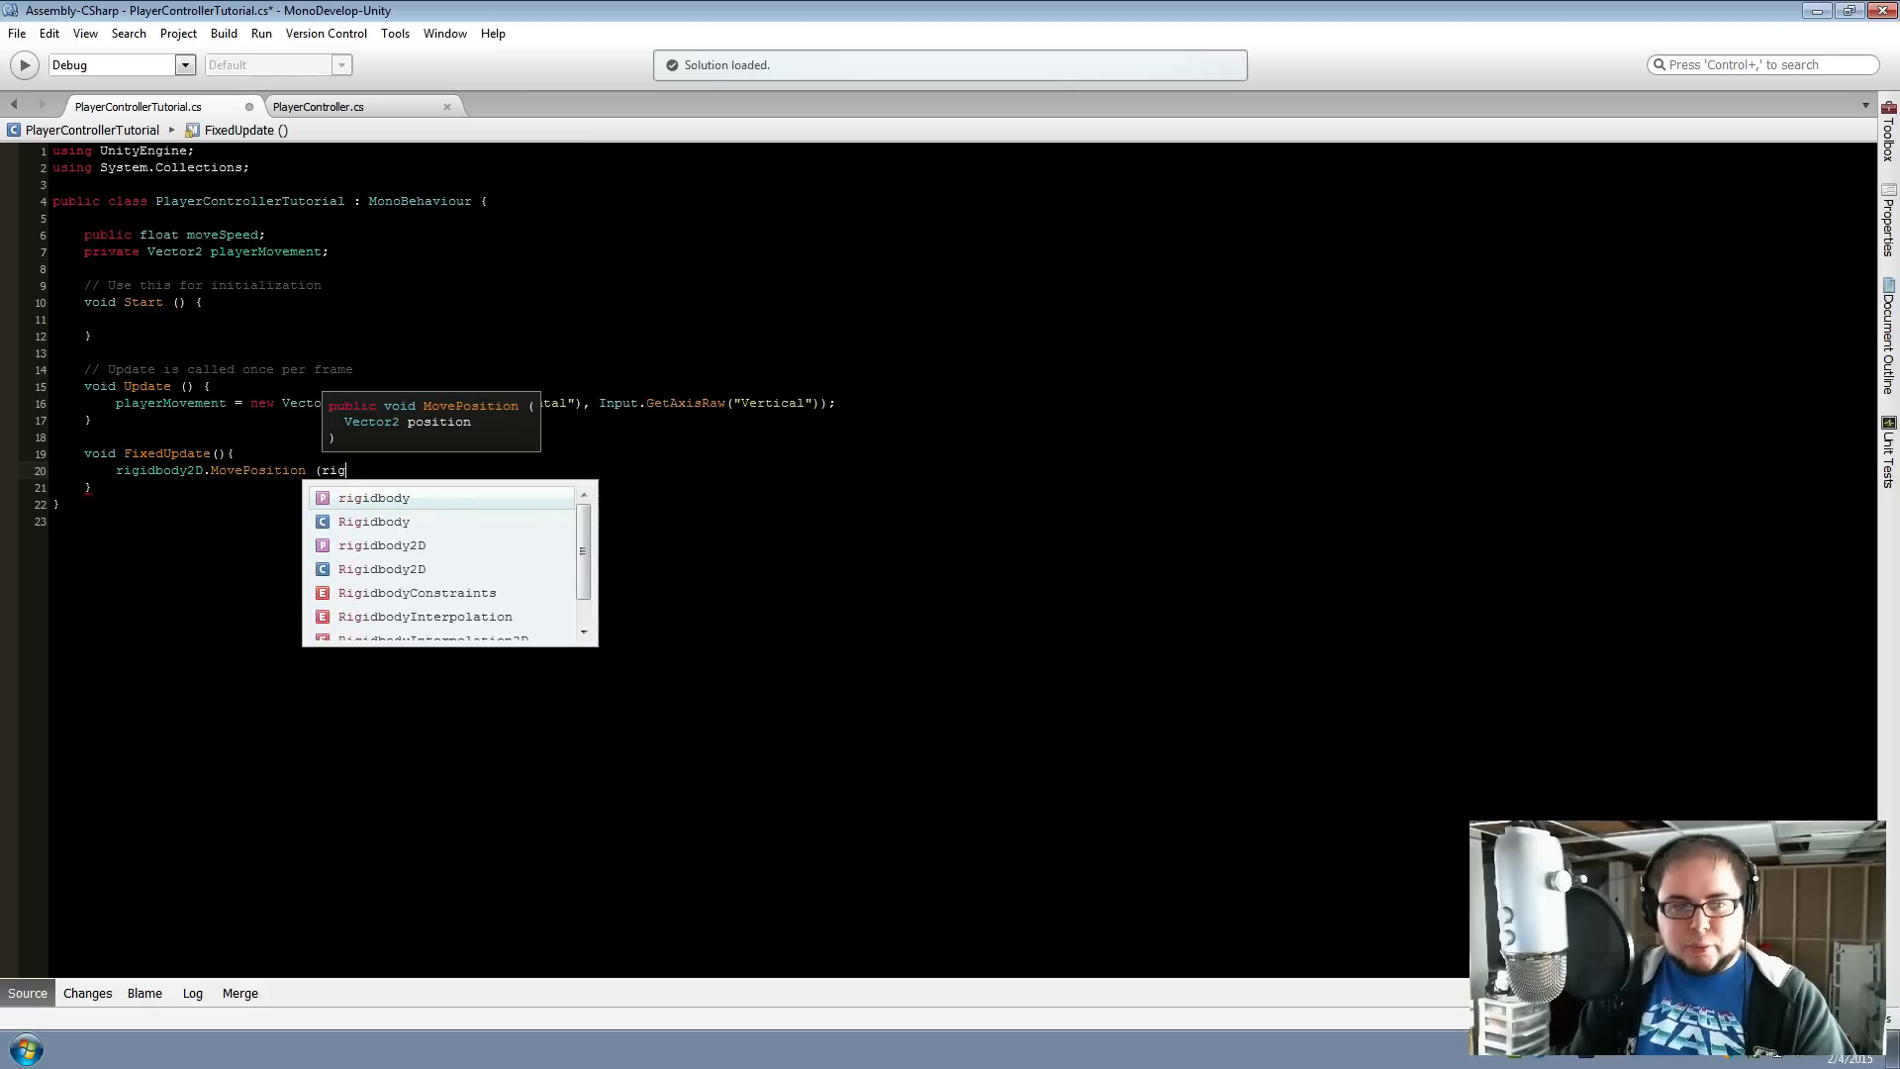
{"action": "key", "text": "Return"}
{"action": "type", "text": ".pos"}
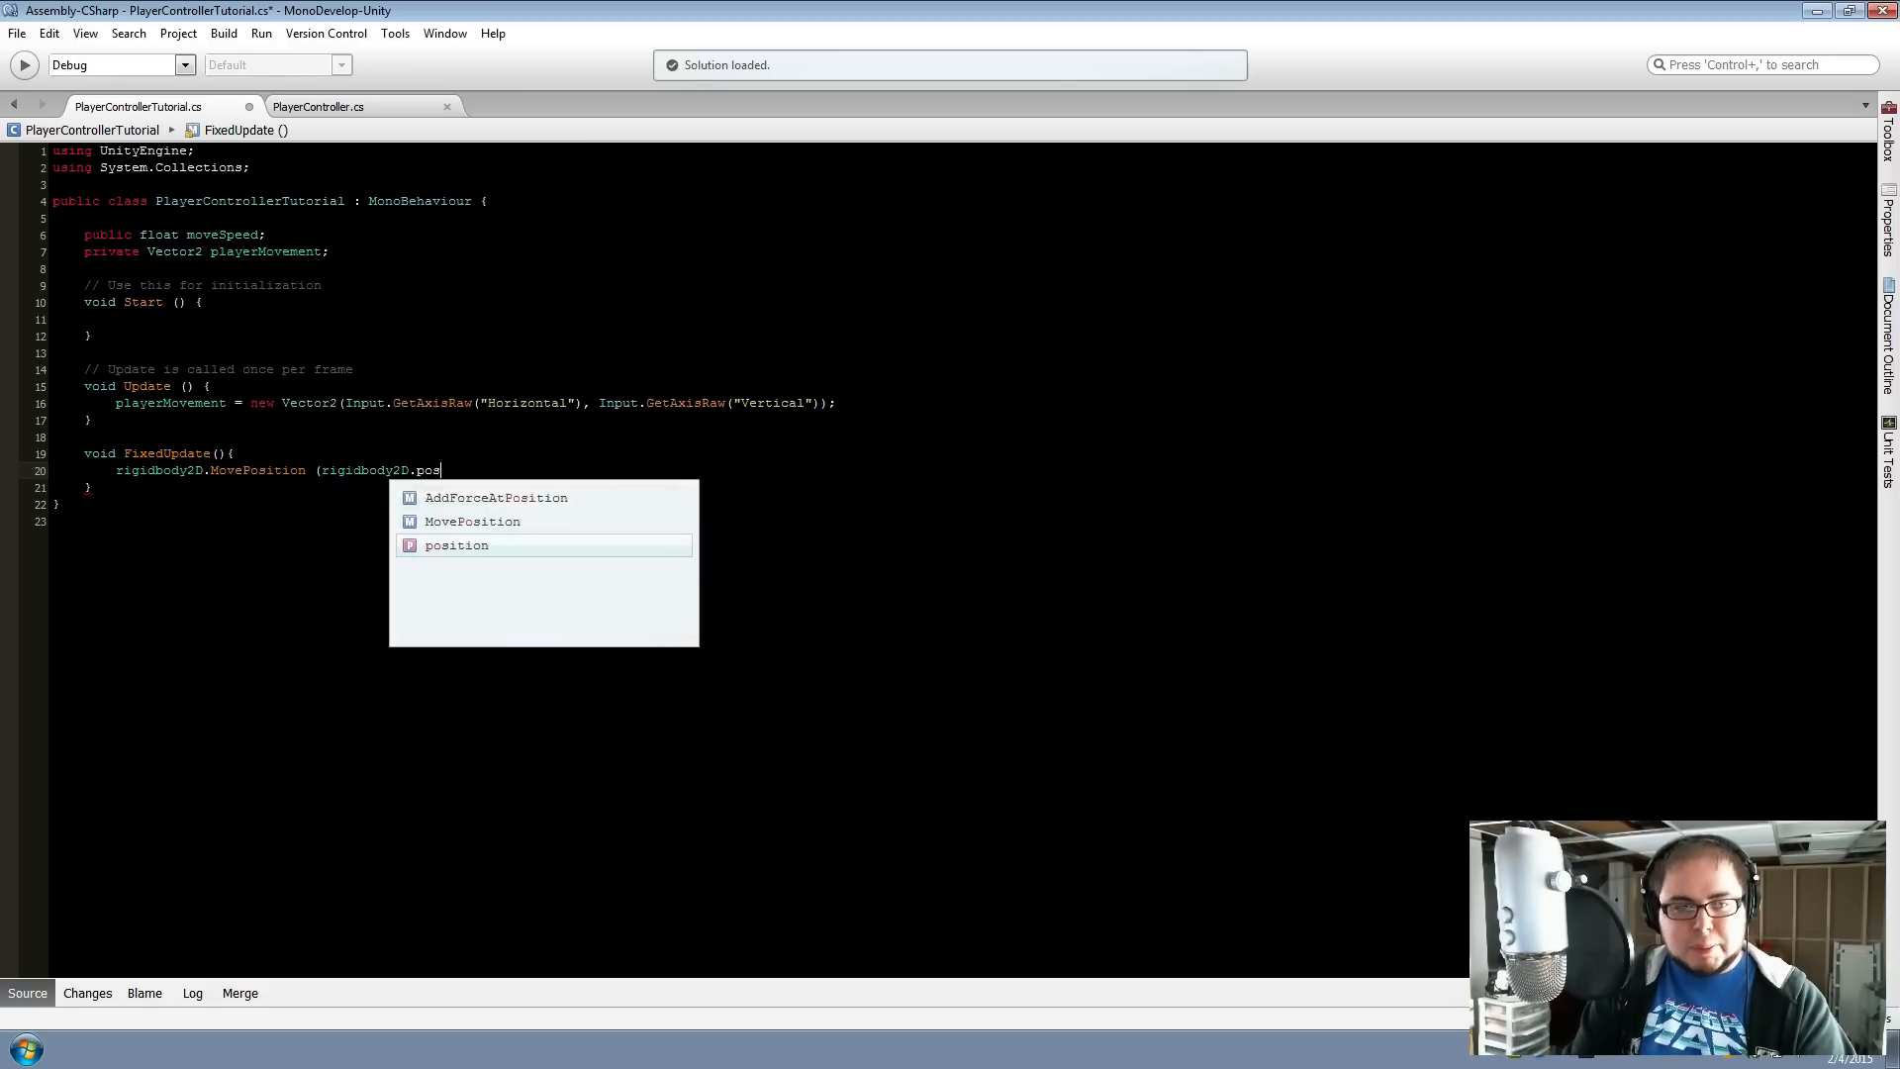
{"action": "type", "text": "ition + "}
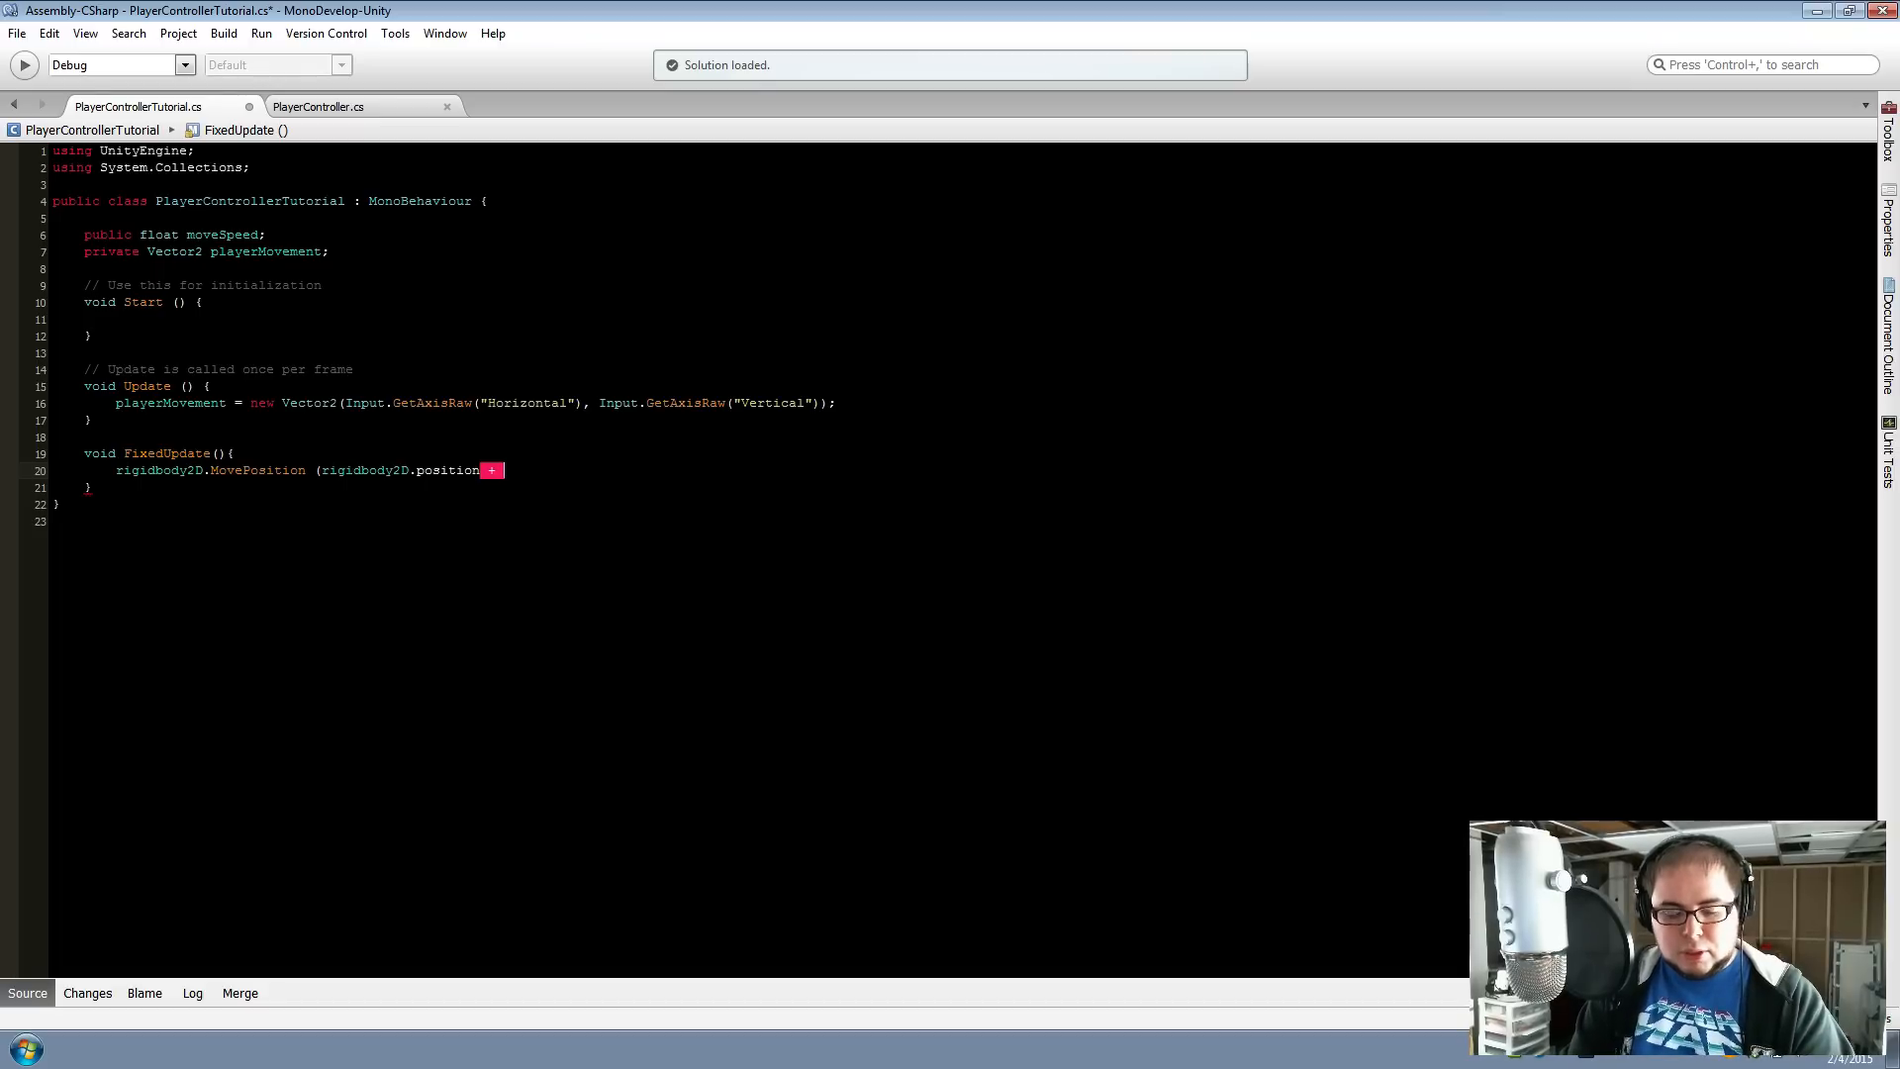
Finish the MovePosition argument with playerMovement * moveSpeed * Time.deltaTime, close the statement, remove the space before its opening parenthesis, and save
{"action": "type", "text": "player"}
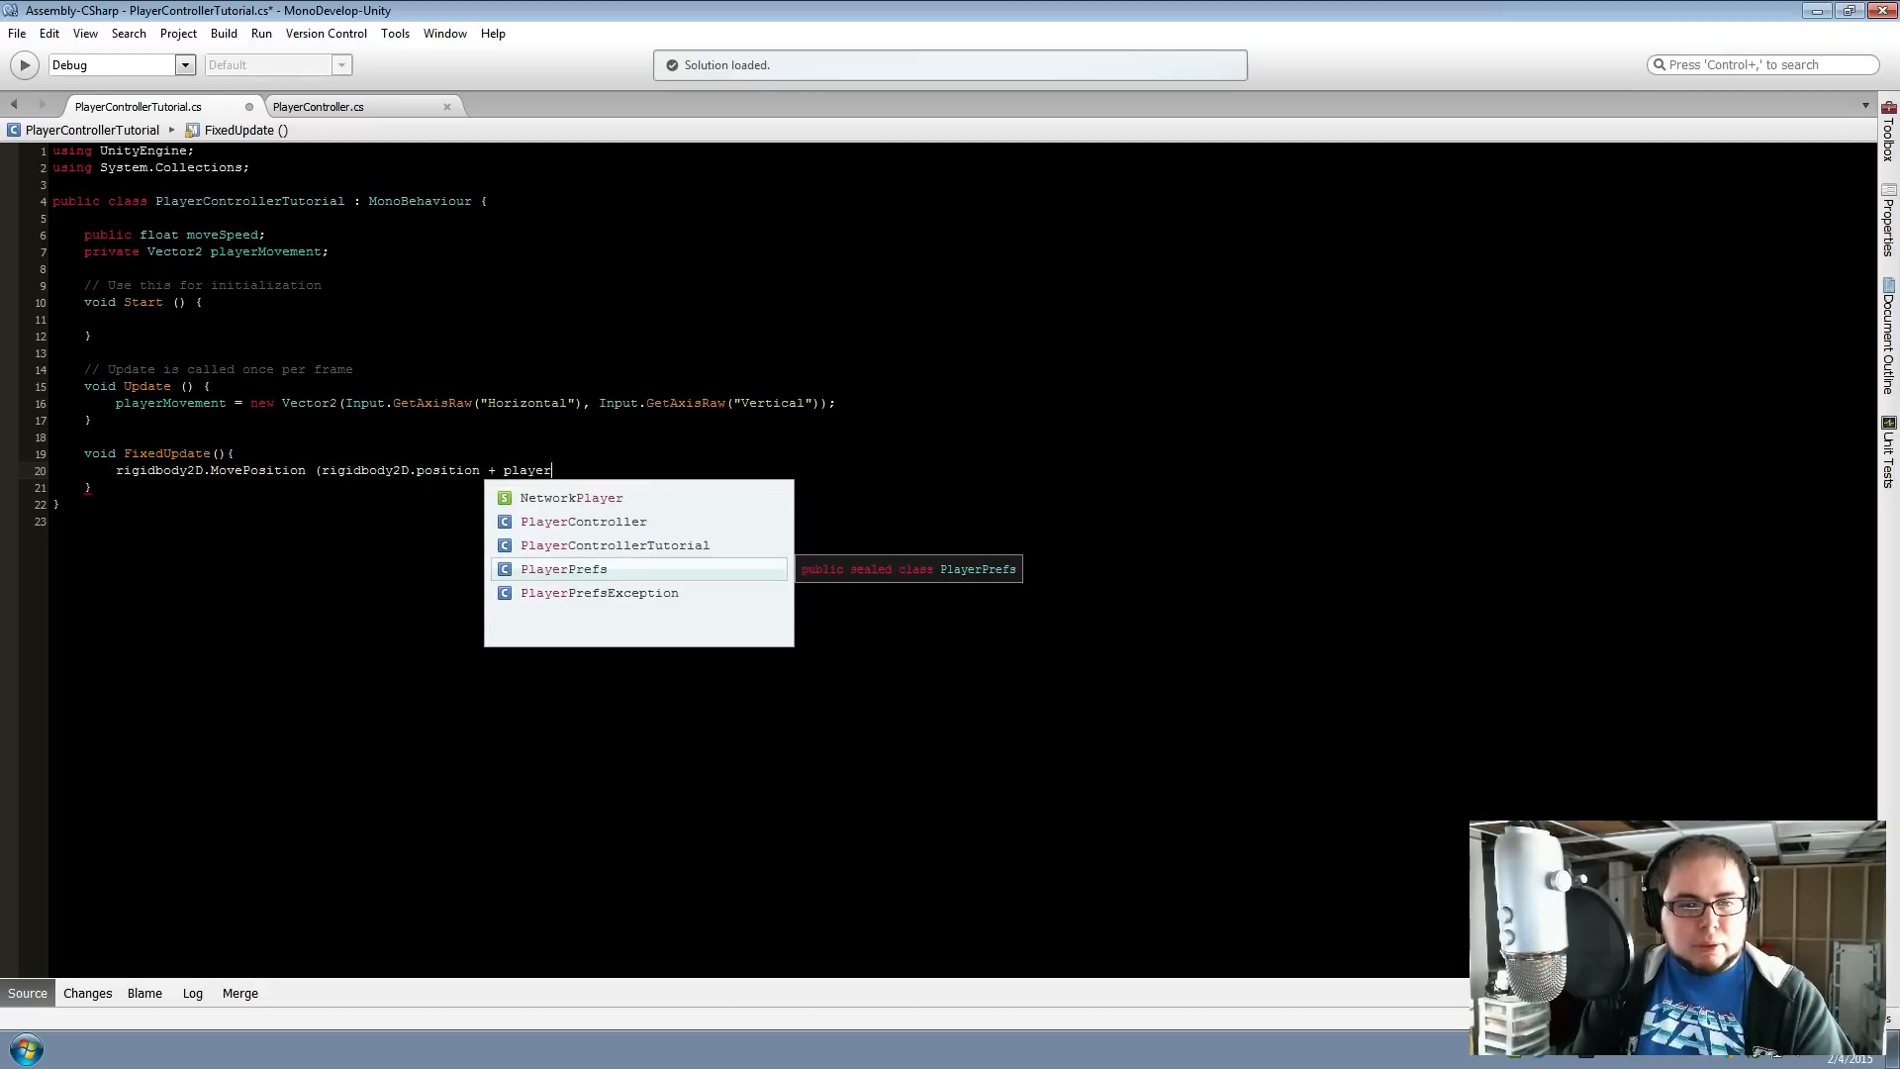
{"action": "type", "text": "Movement * "}
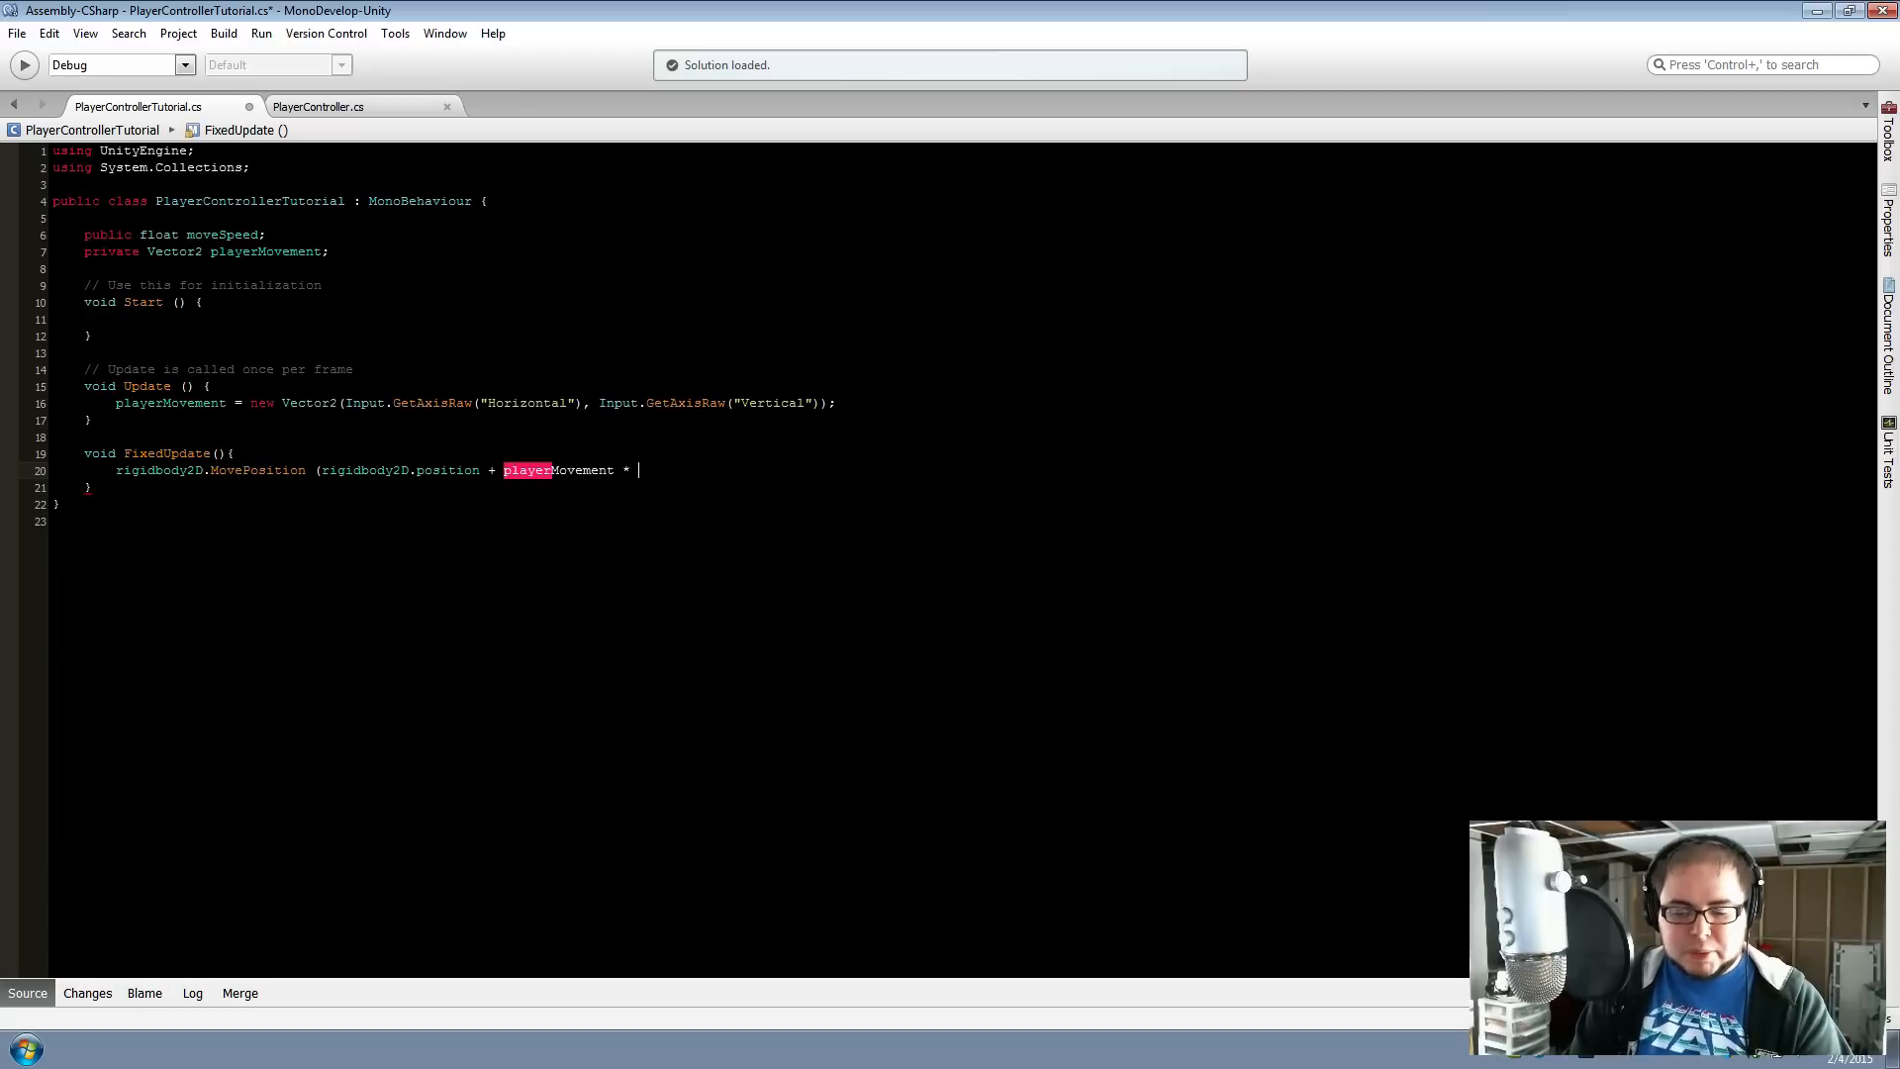
{"action": "type", "text": "moveSpeed "}
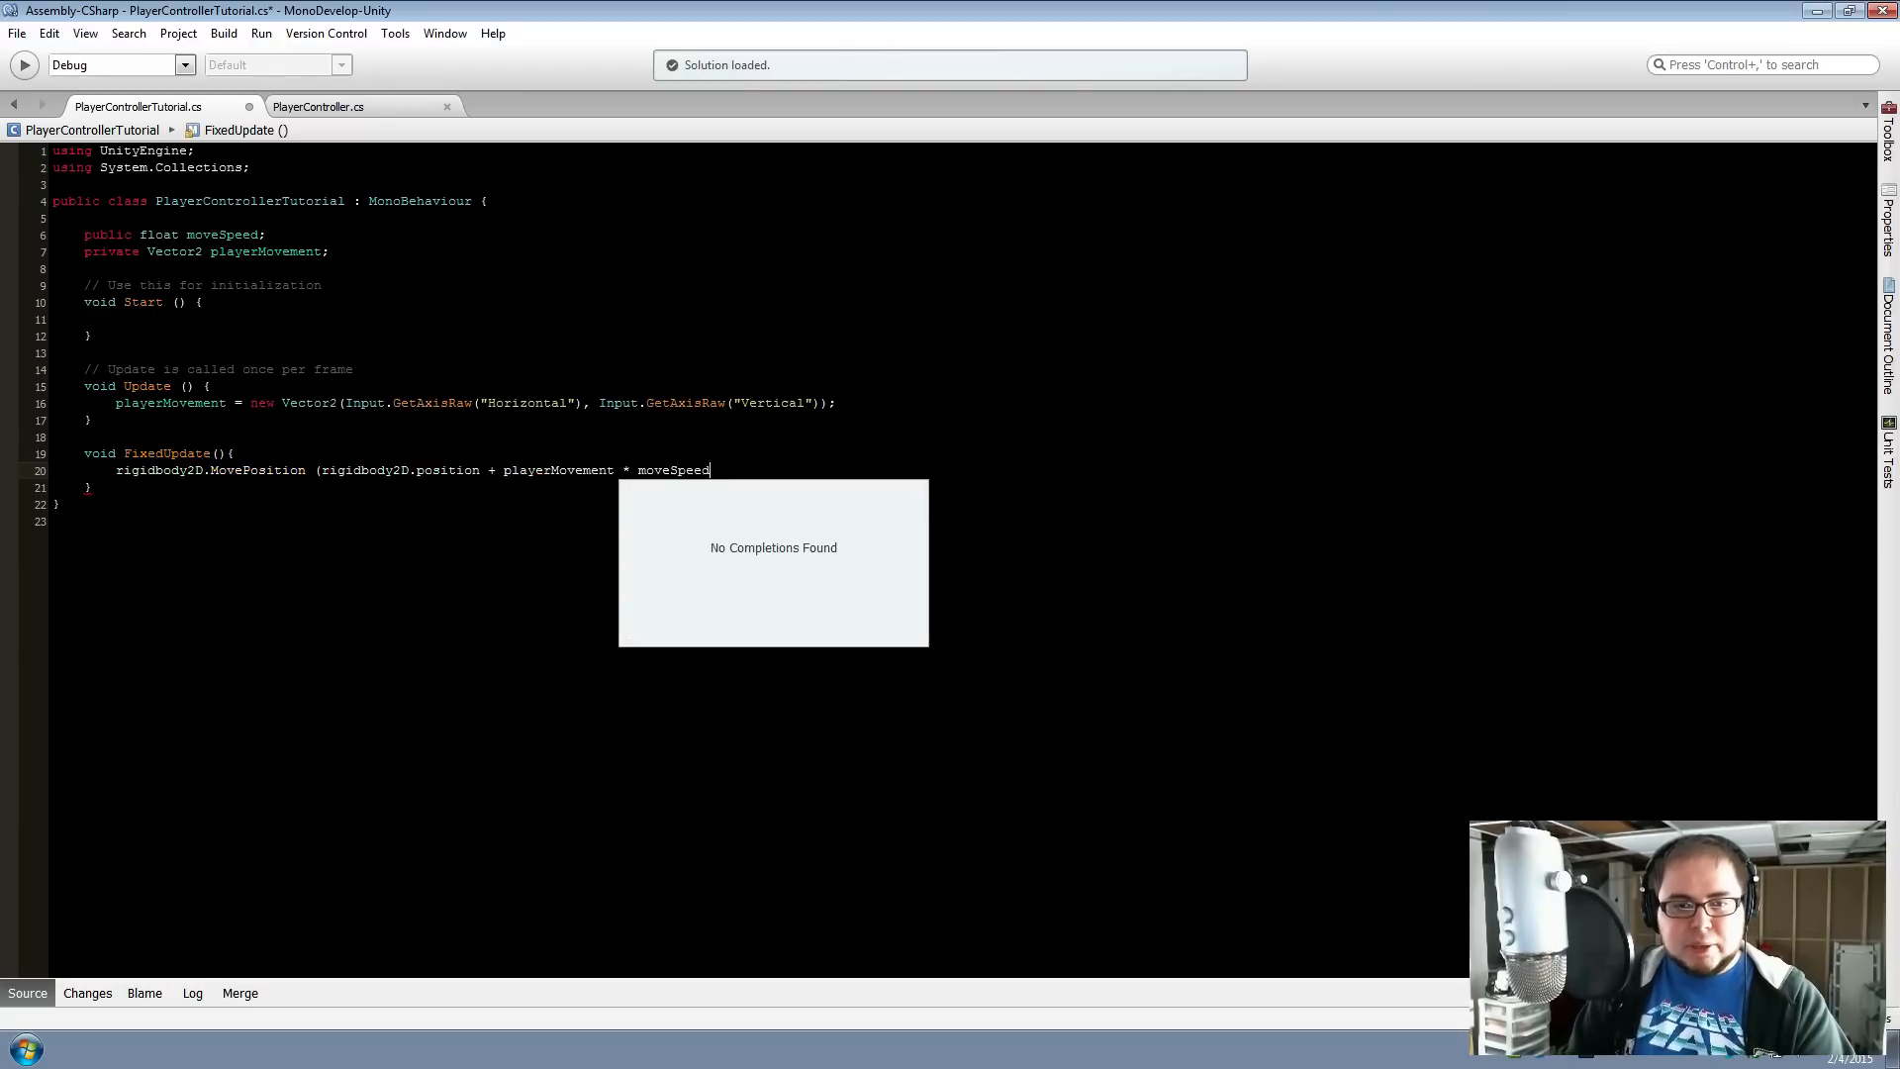
{"action": "type", "text": "*"}
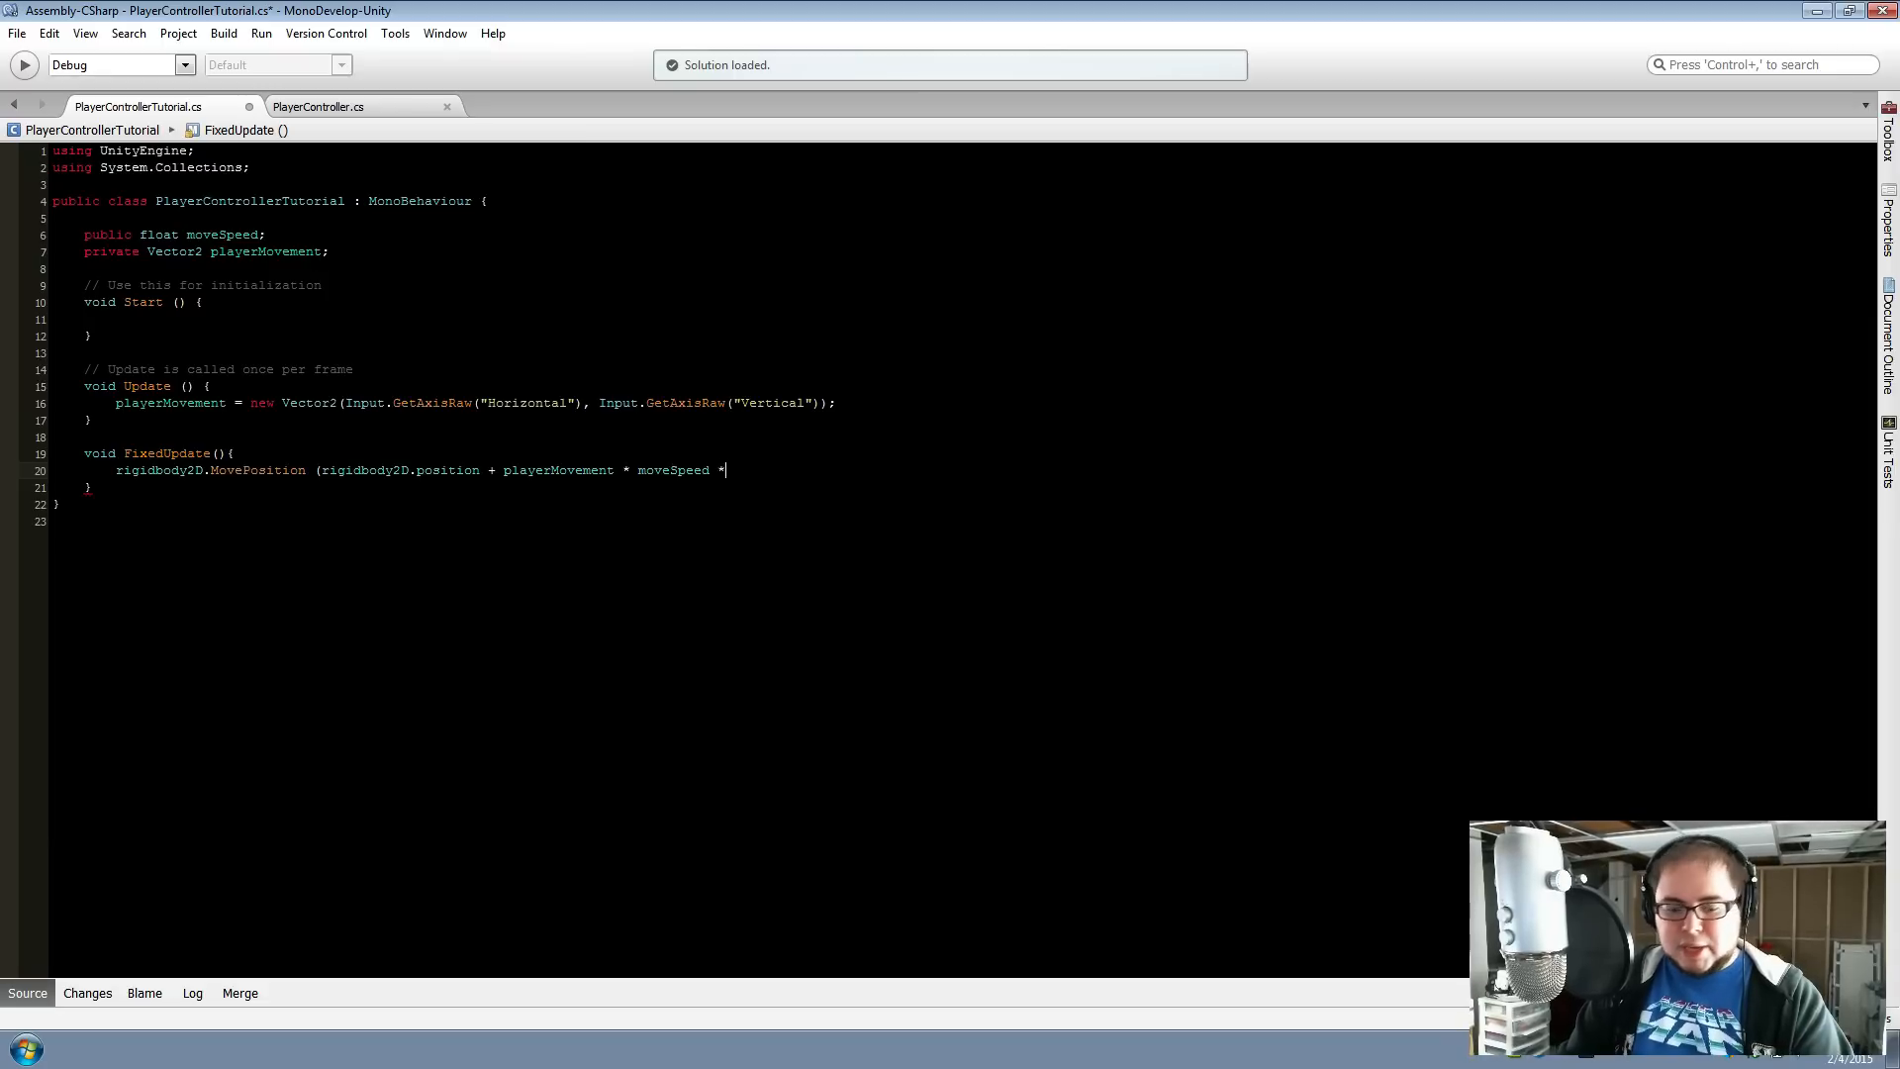
{"action": "type", "text": " Time.deltaTime)"}
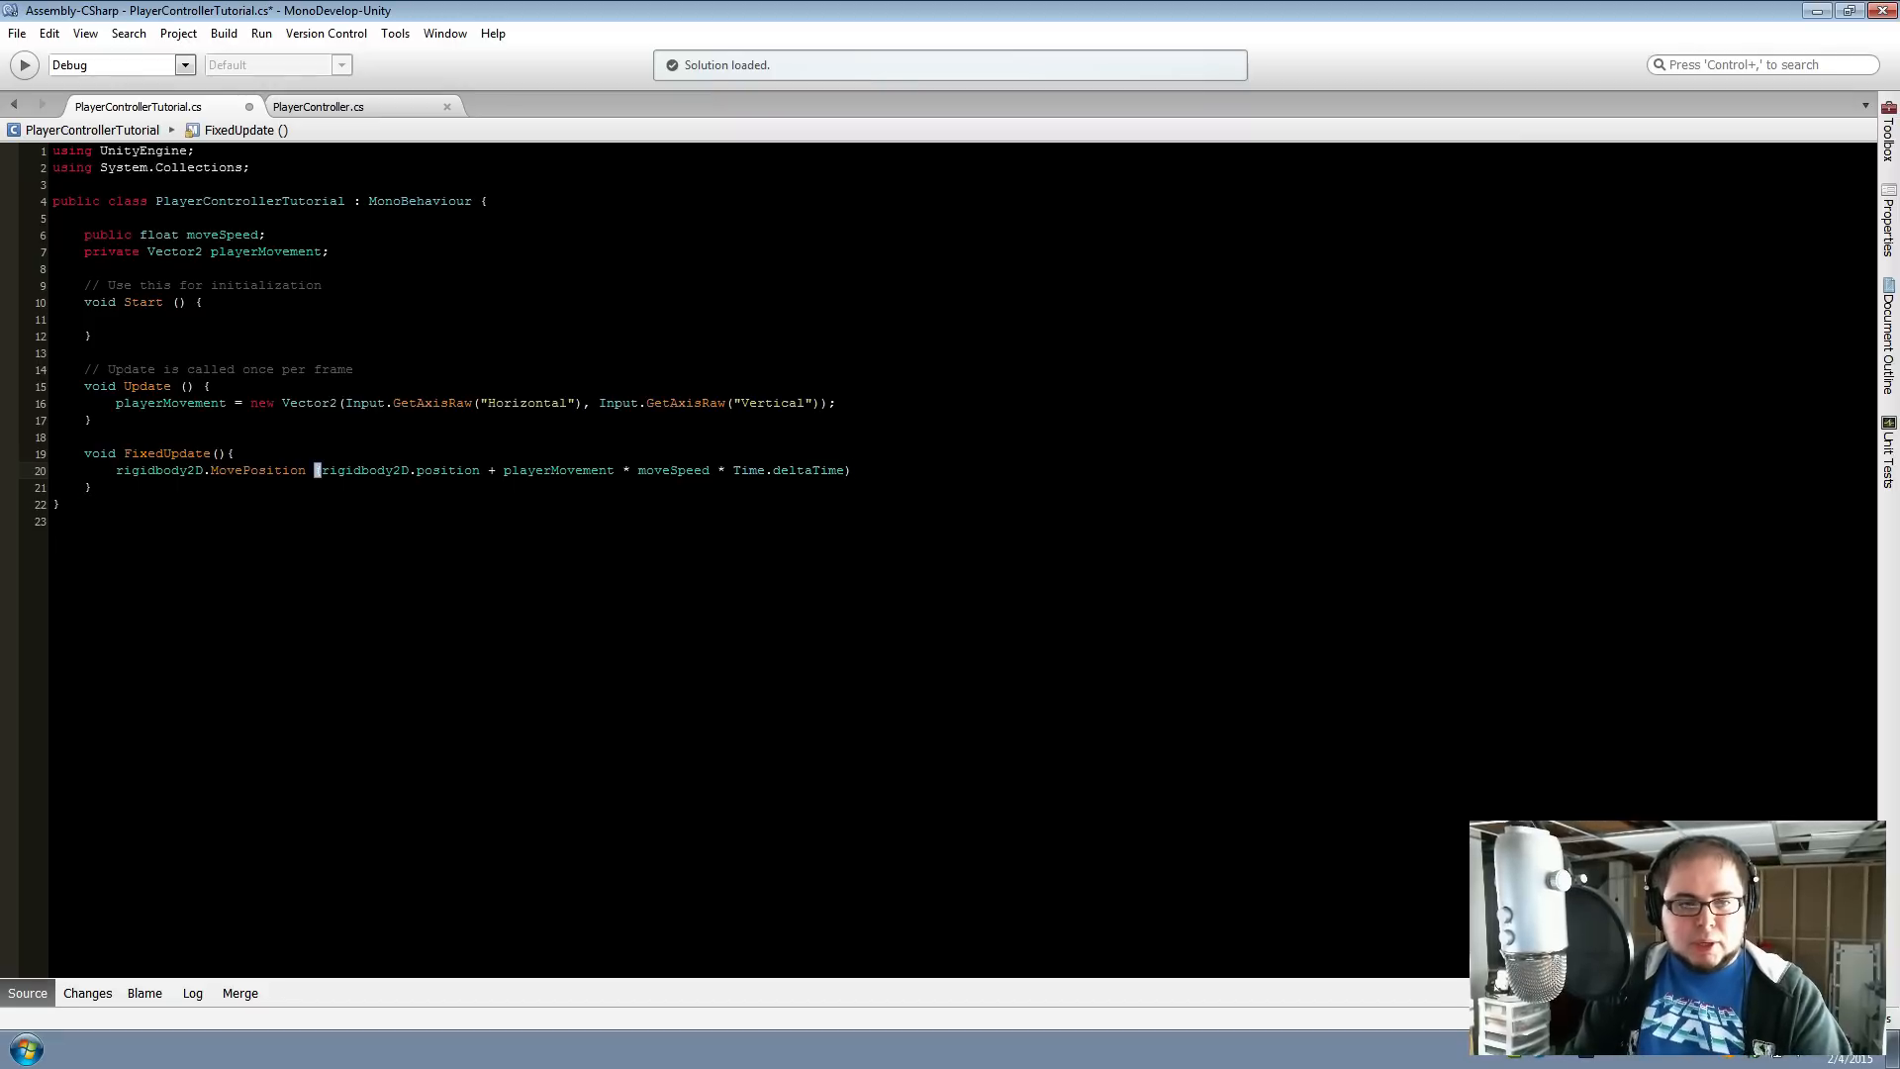
{"action": "type", "text": ";"}
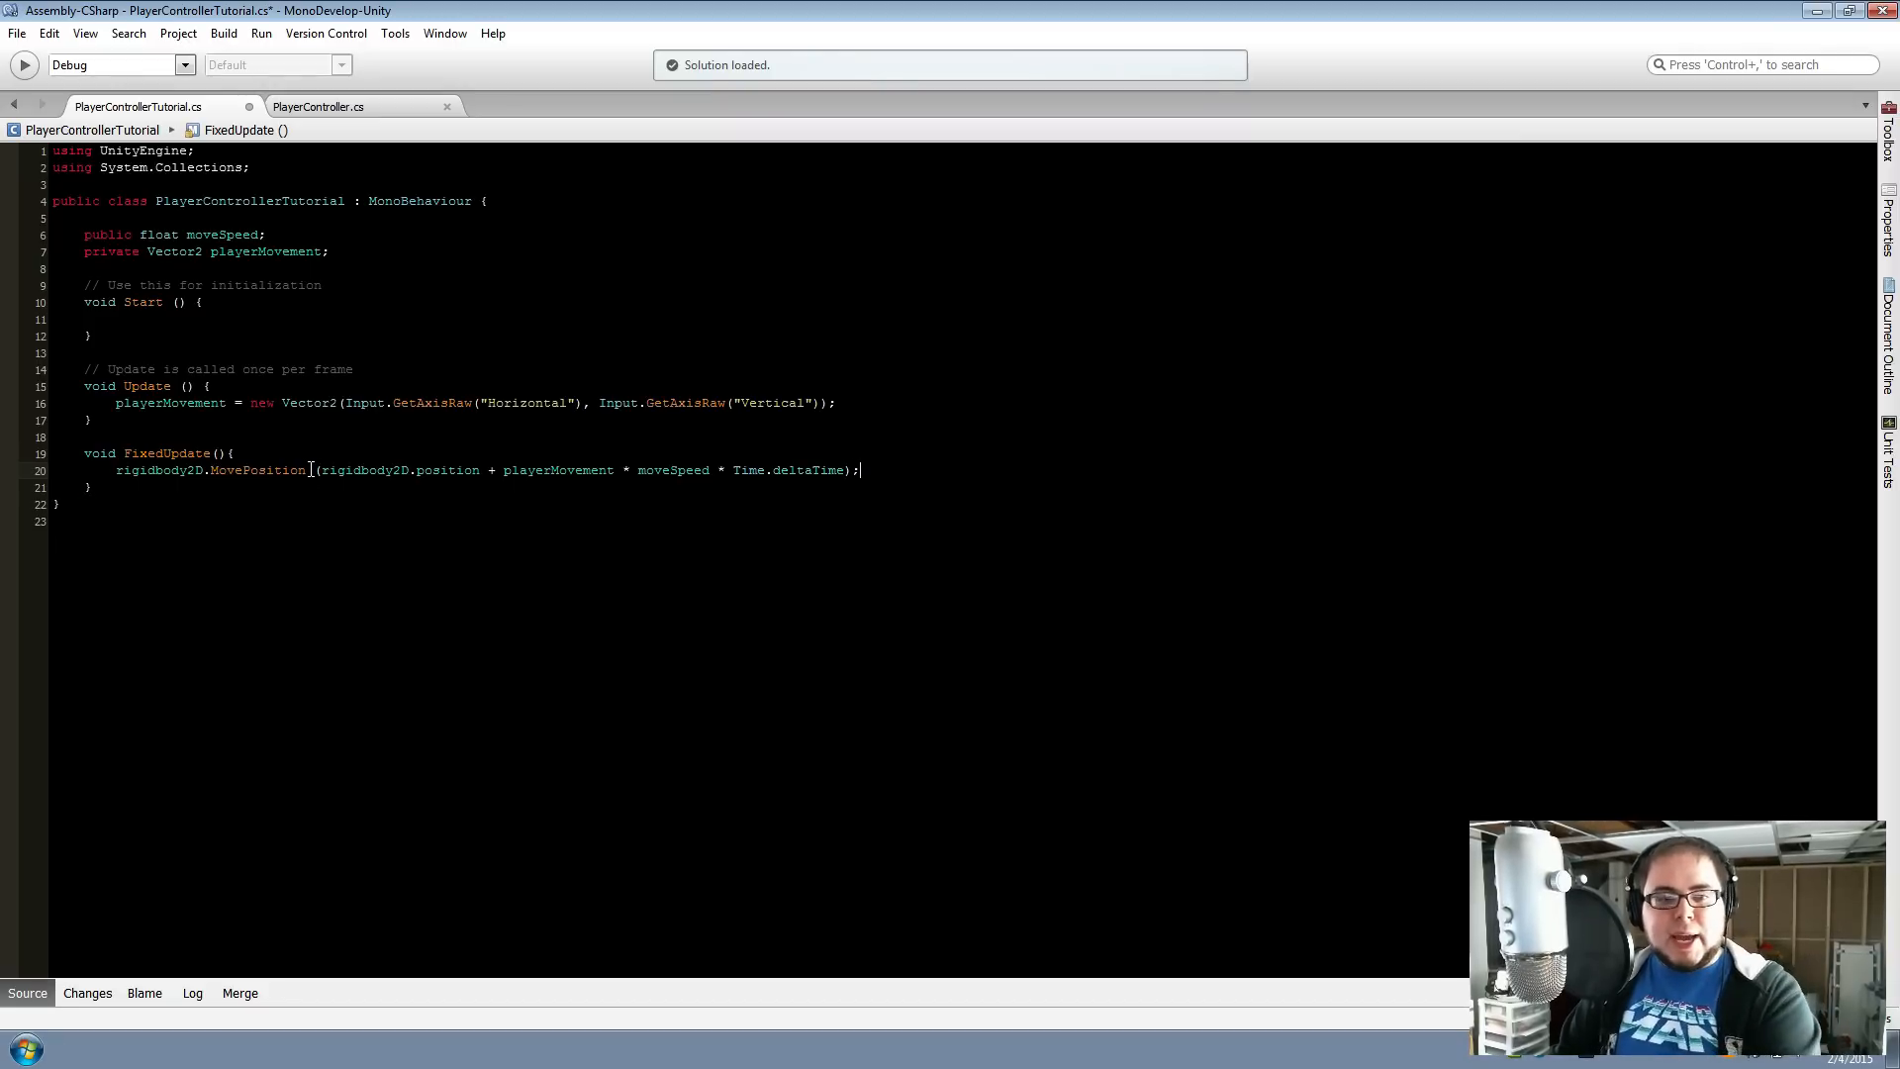
{"action": "key", "text": "Left"}
{"action": "key", "text": "ctrl+s"}
{"action": "left_click", "coordinate": [357, 534]}
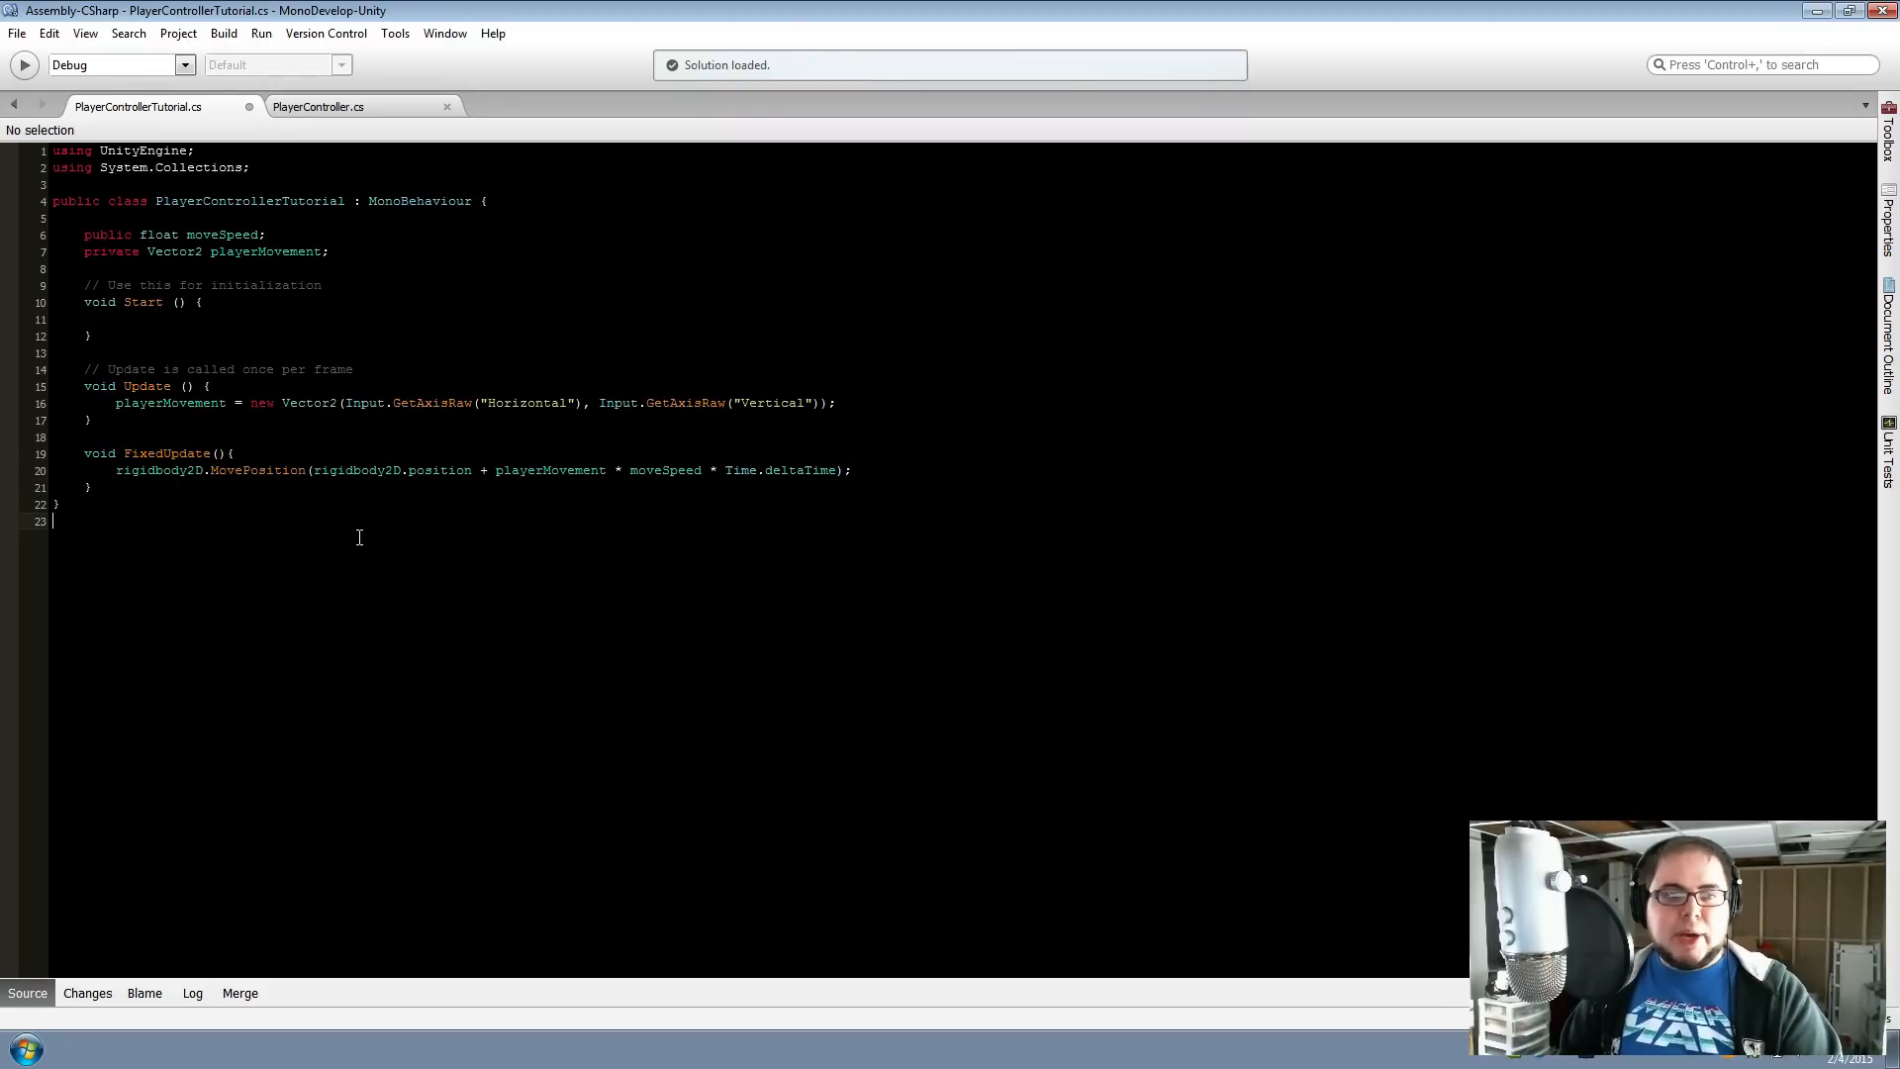
Switch to Unity, attach the PlayerControllerTutorial script to the Player object, and briefly start and stop the game
{"action": "key", "text": "alt+Tab"}
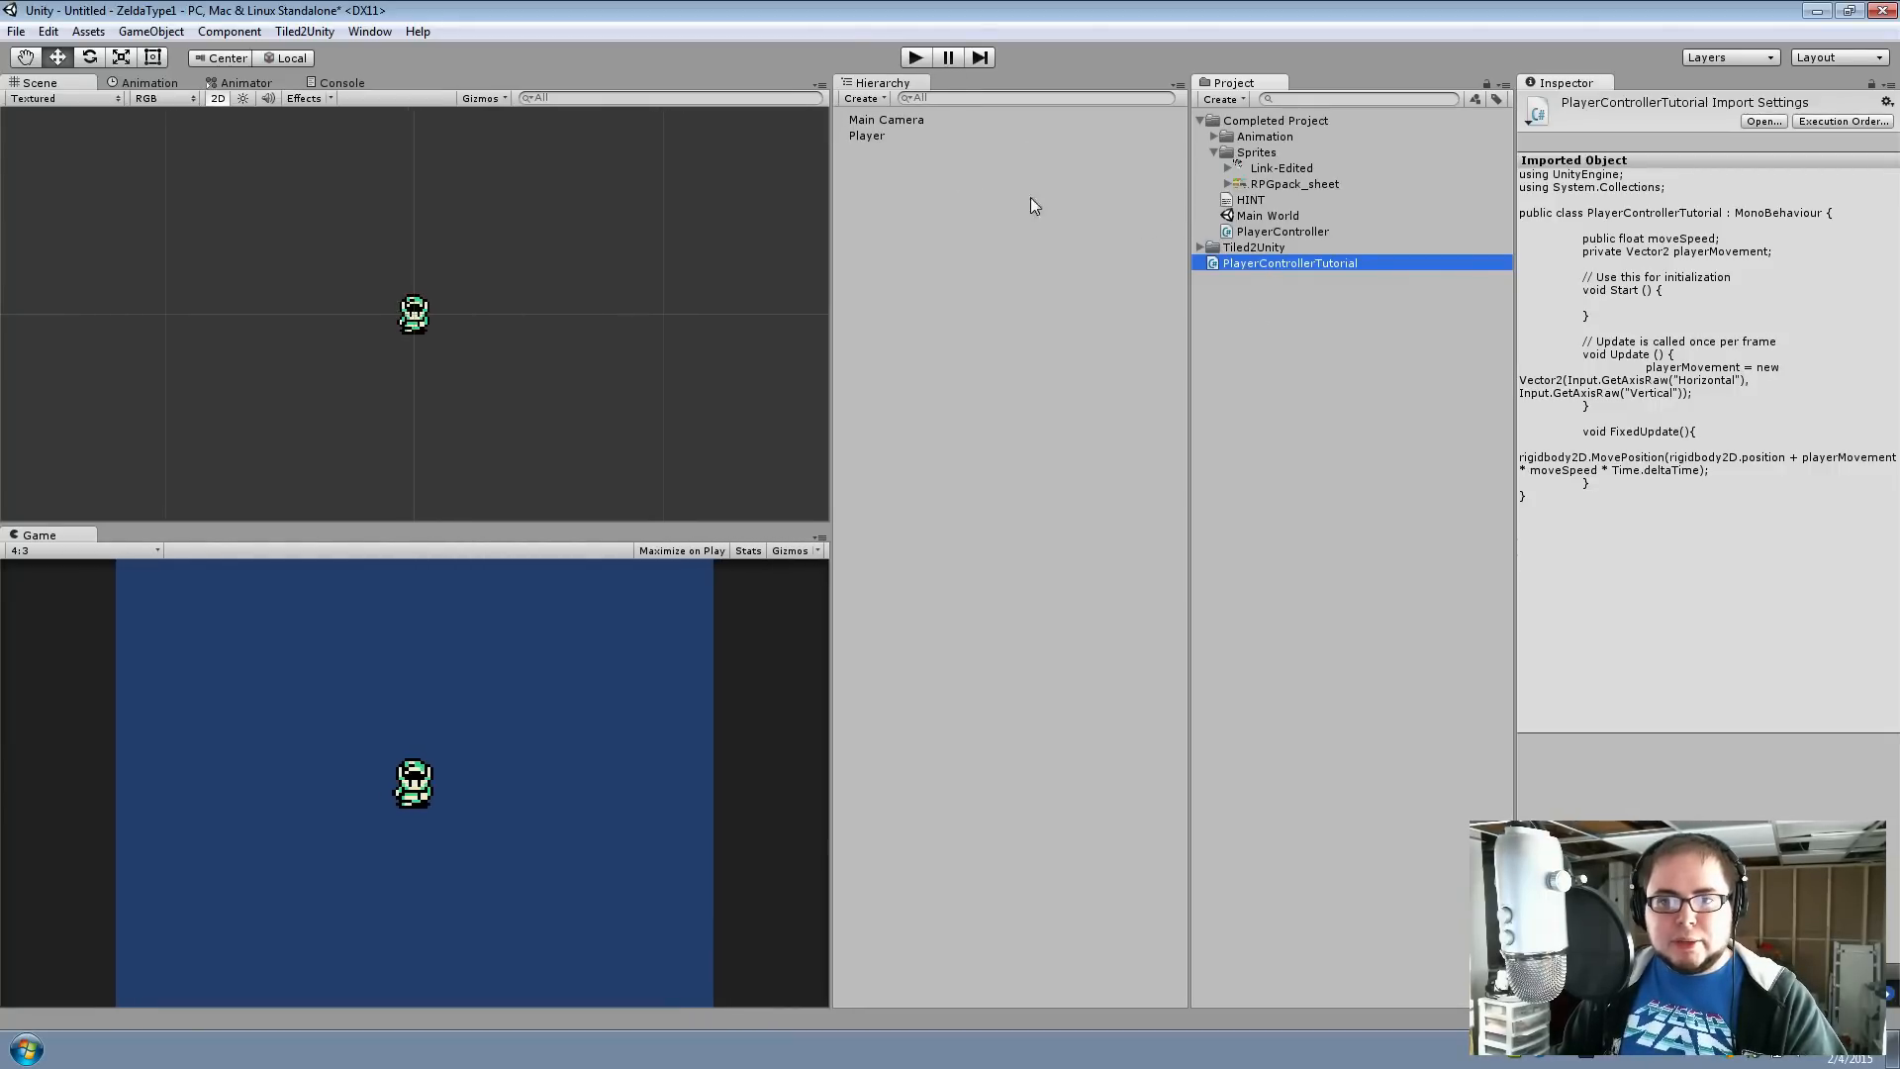
{"action": "left_click_drag", "start_coordinate": [1233, 263], "coordinate": [864, 139]}
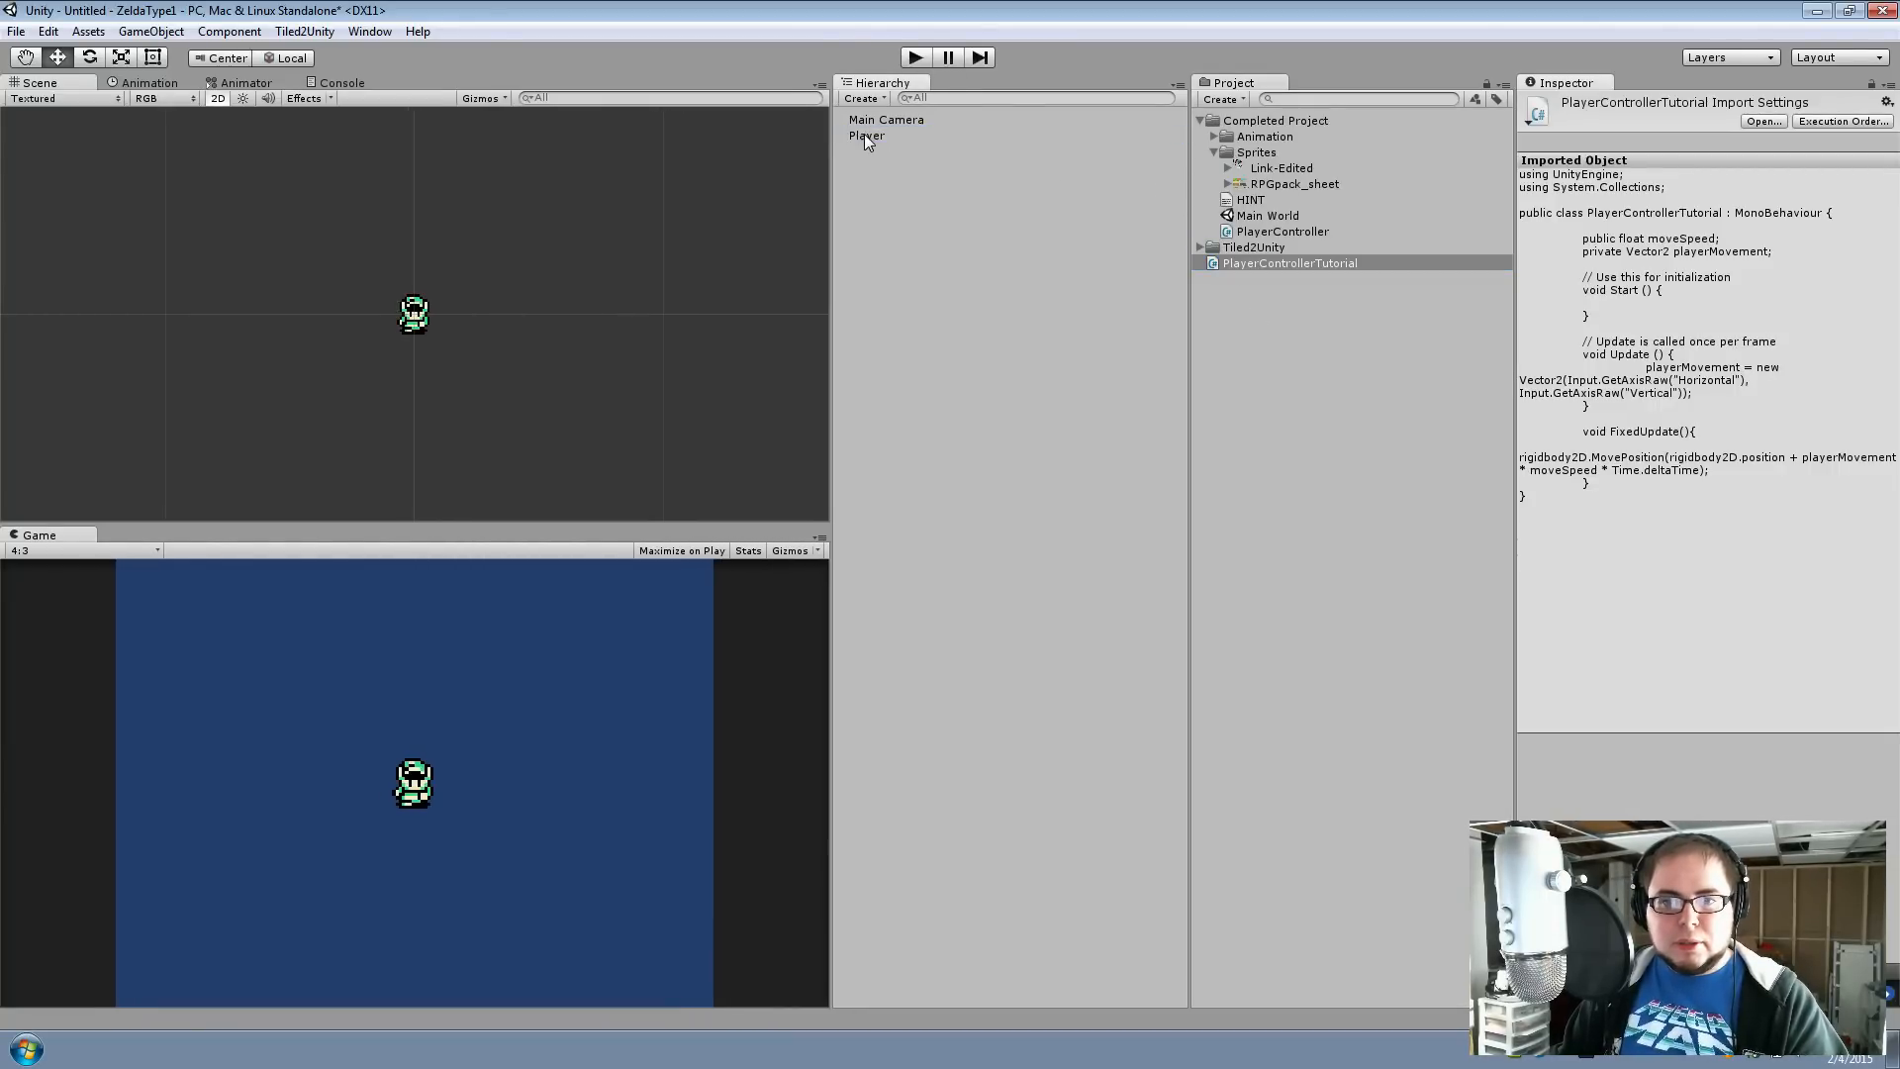
{"action": "left_click", "coordinate": [915, 58]}
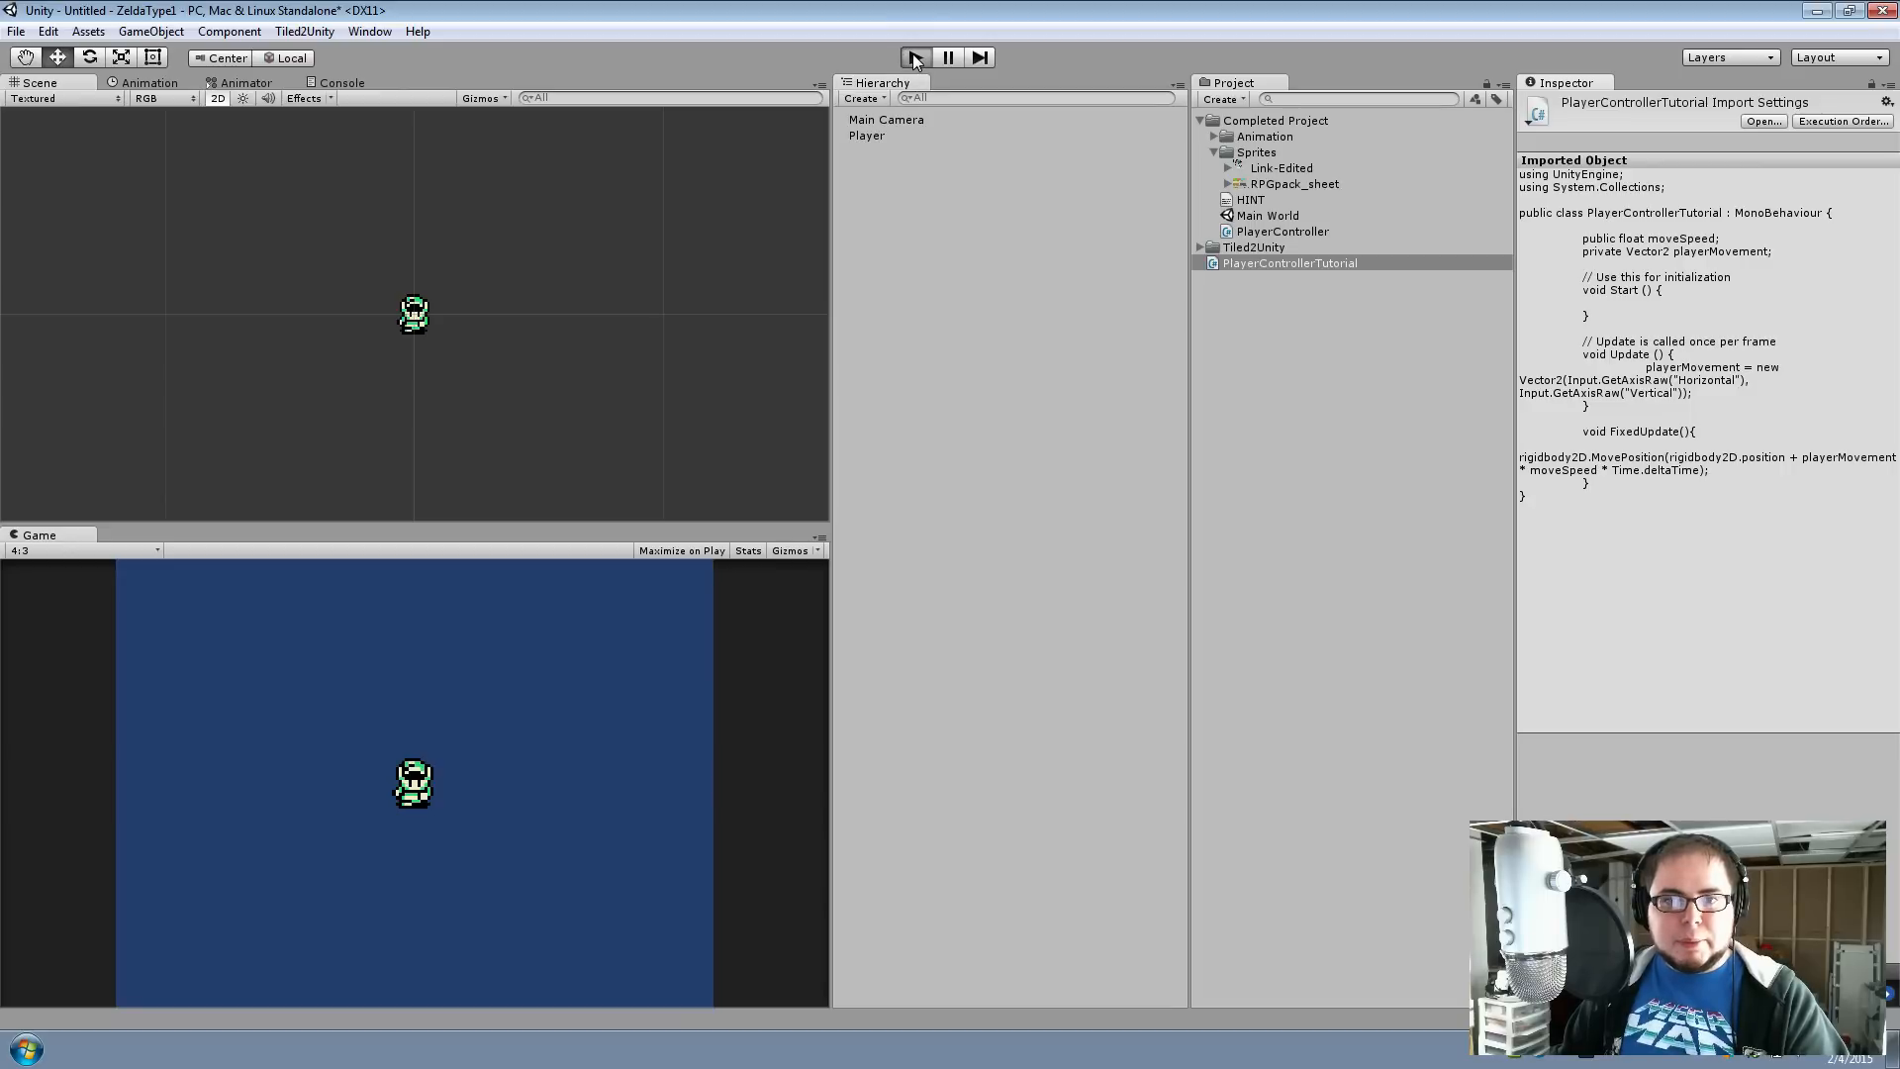
{"action": "left_click", "coordinate": [915, 59]}
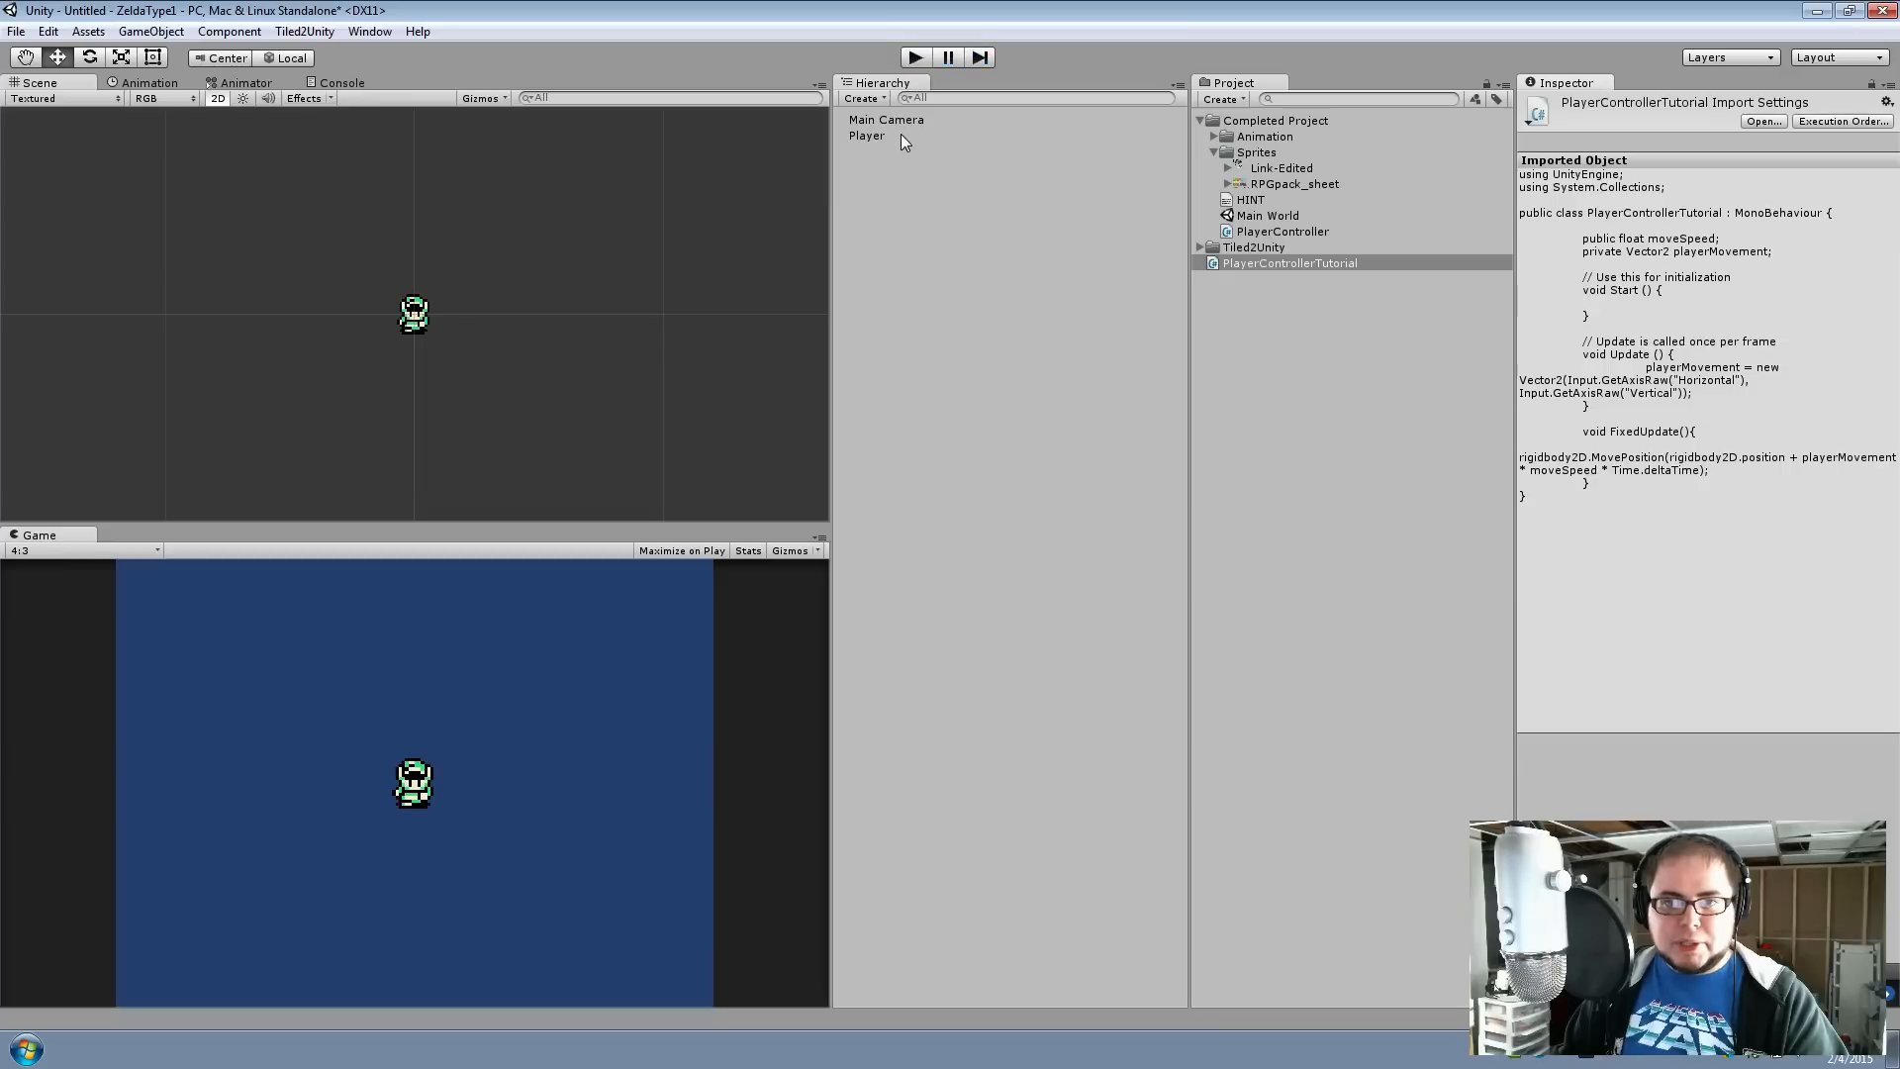
Set Move Speed to 50 in the Player object's Player Controller Tutorial script component
{"action": "left_click", "coordinate": [901, 135]}
{"action": "left_click", "coordinate": [1673, 450]}
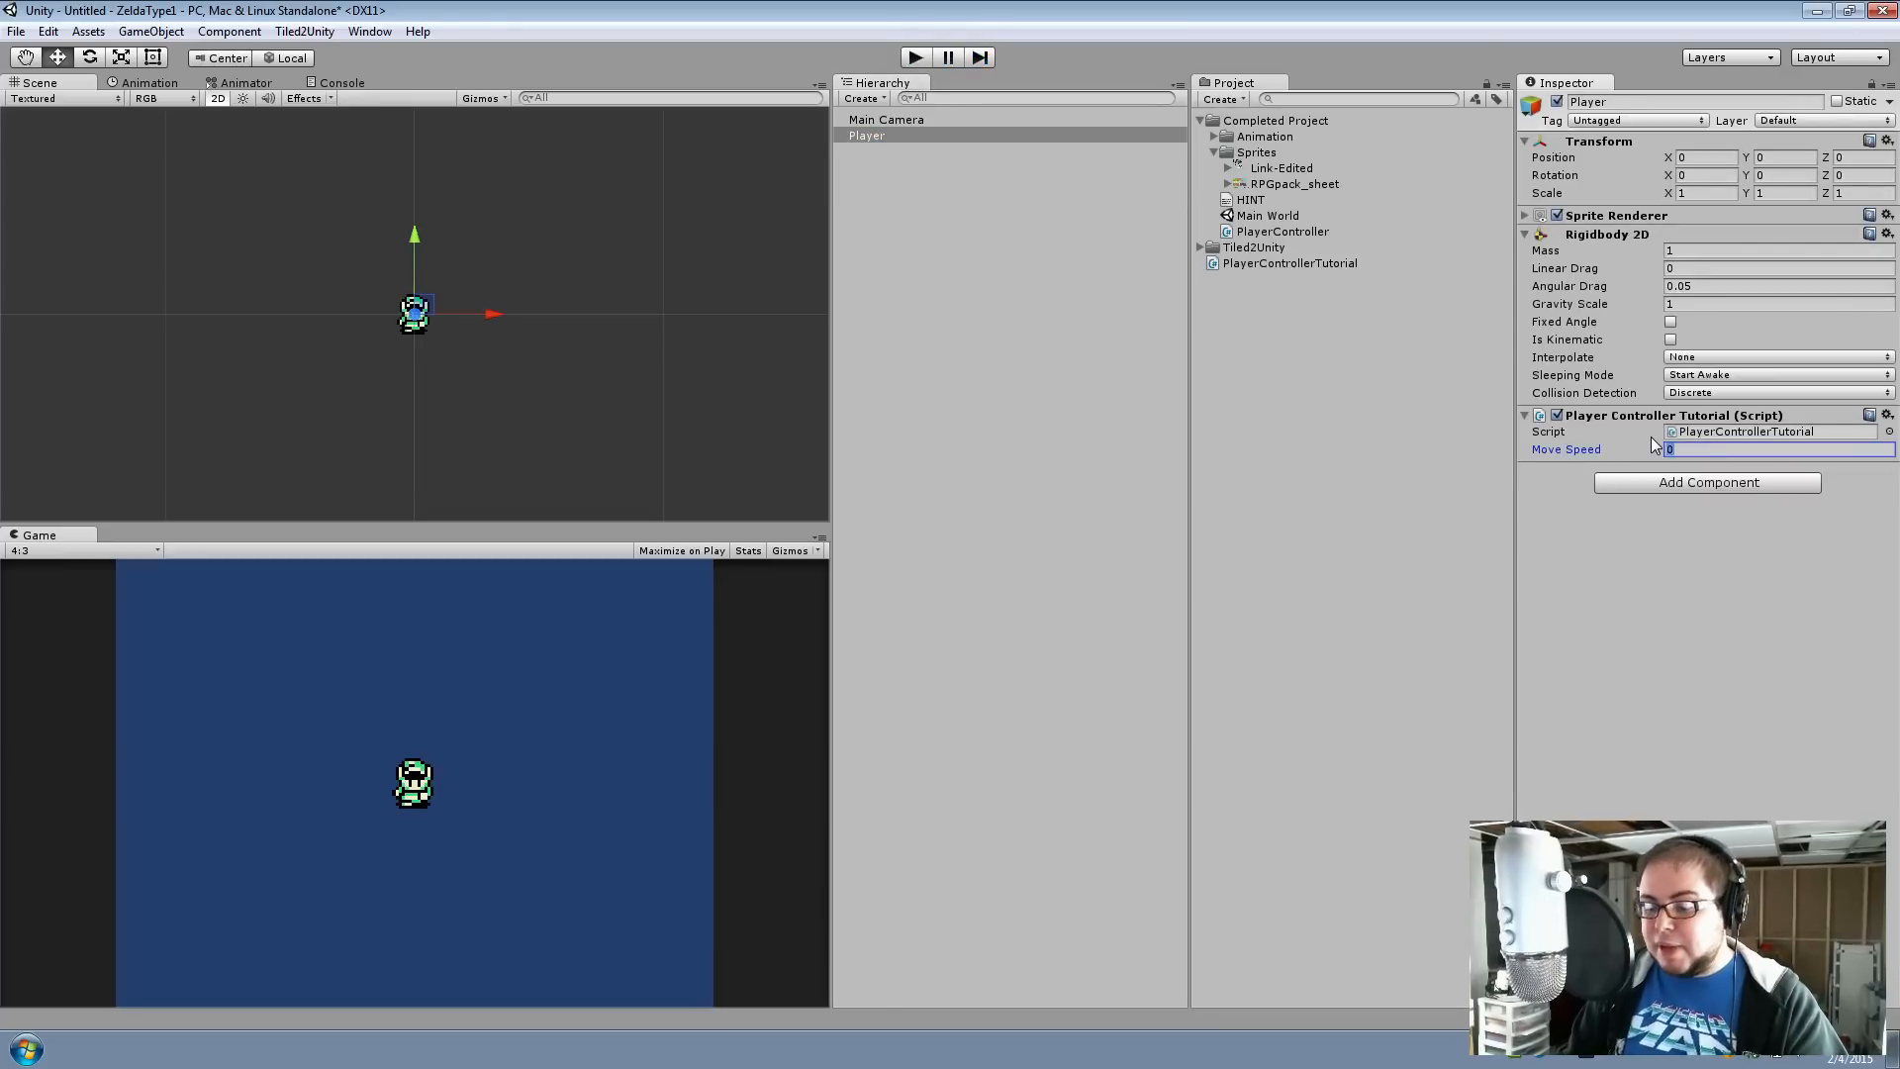
{"action": "type", "text": "50"}
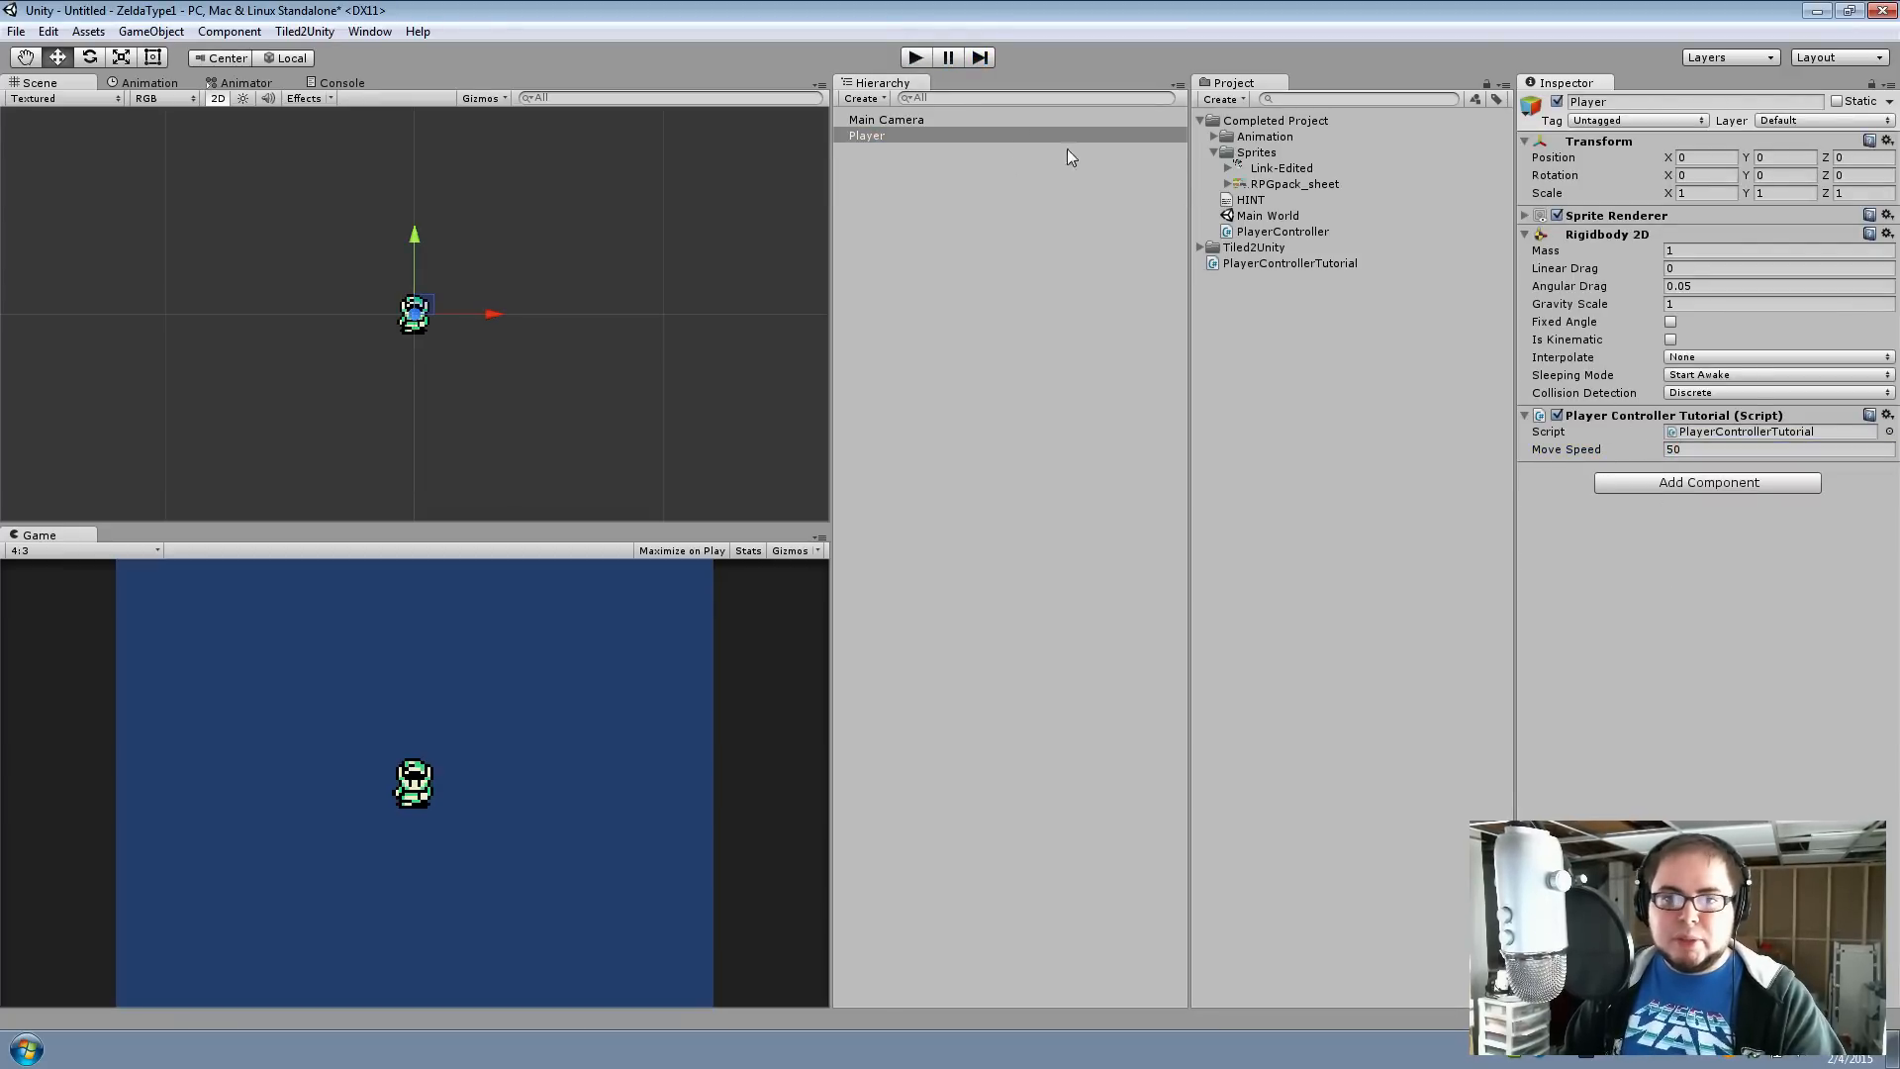
Play the game, test moving the player up, down, left and right, and stop it
{"action": "left_click", "coordinate": [916, 57]}
{"action": "key", "text": "a"}
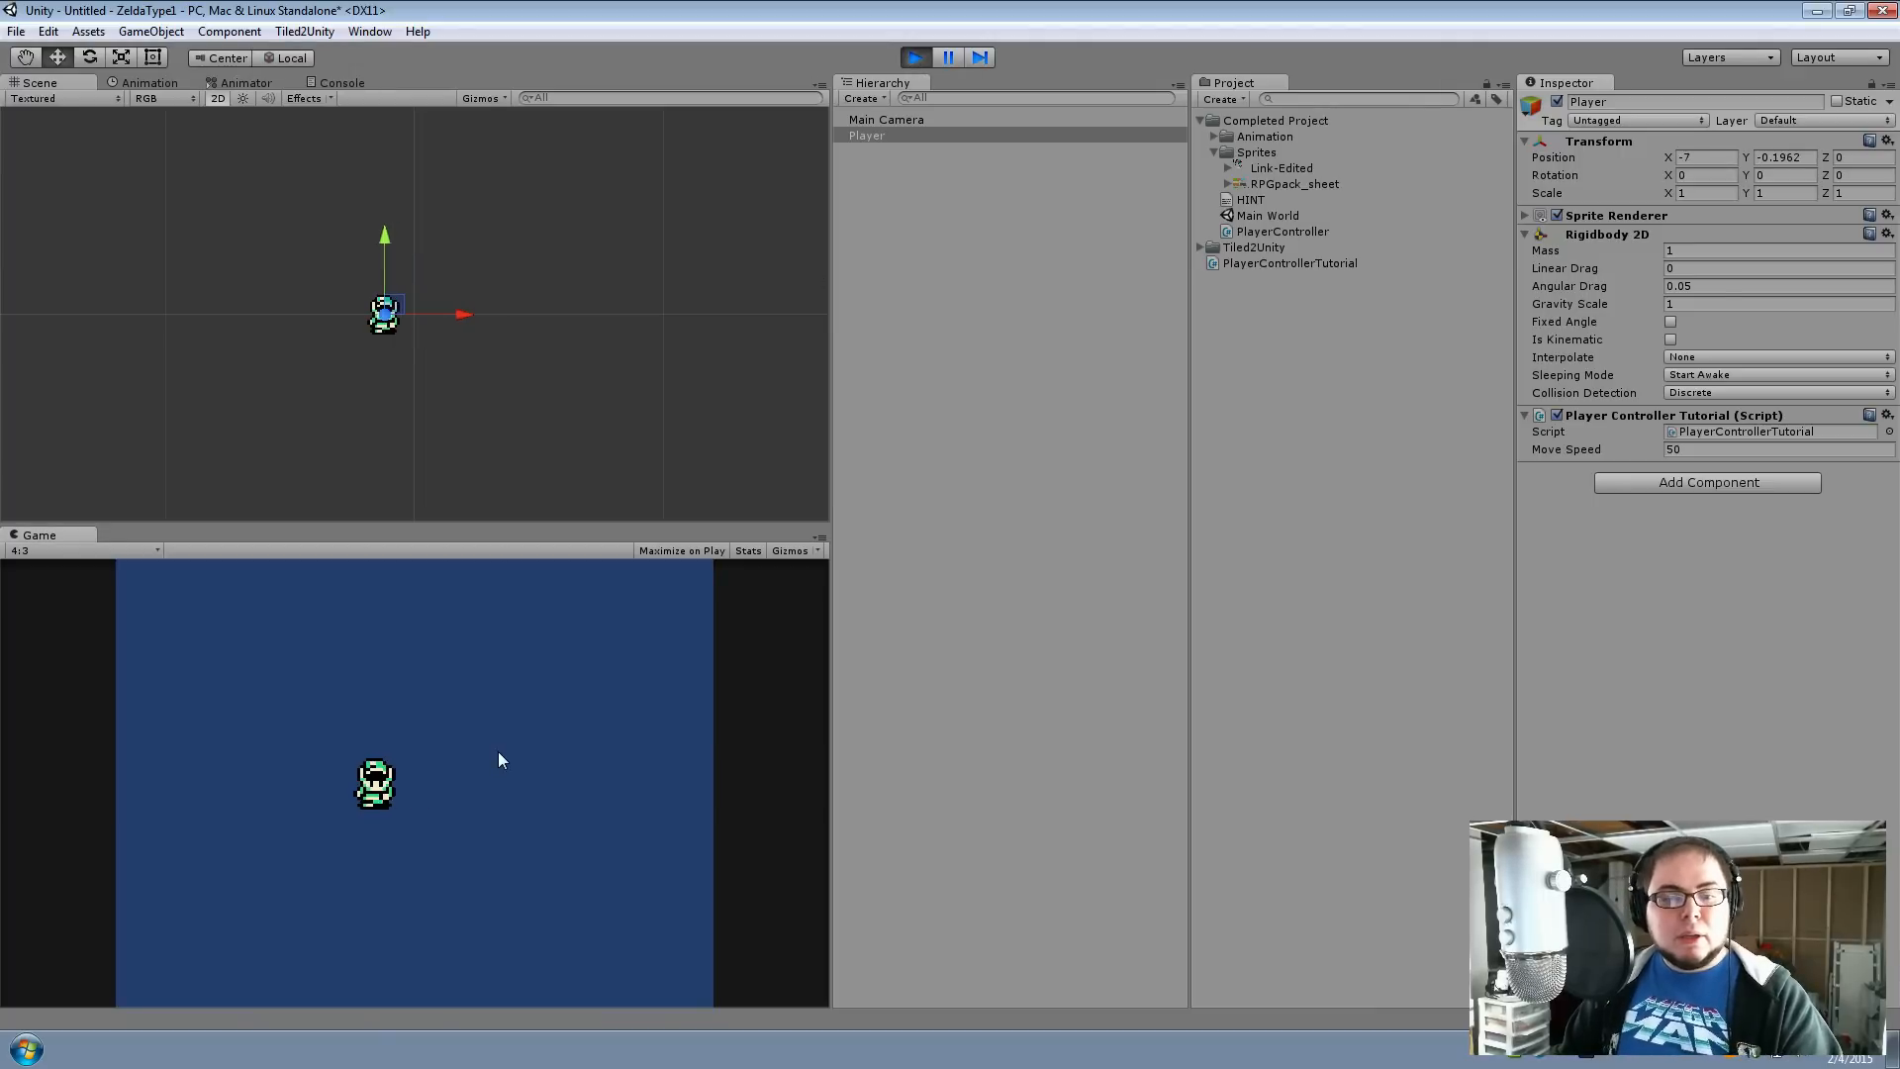
{"action": "key", "text": "w"}
{"action": "key", "text": "d"}
{"action": "key", "text": "w"}
{"action": "key", "text": "a"}
{"action": "key", "text": "s"}
{"action": "key", "text": "d"}
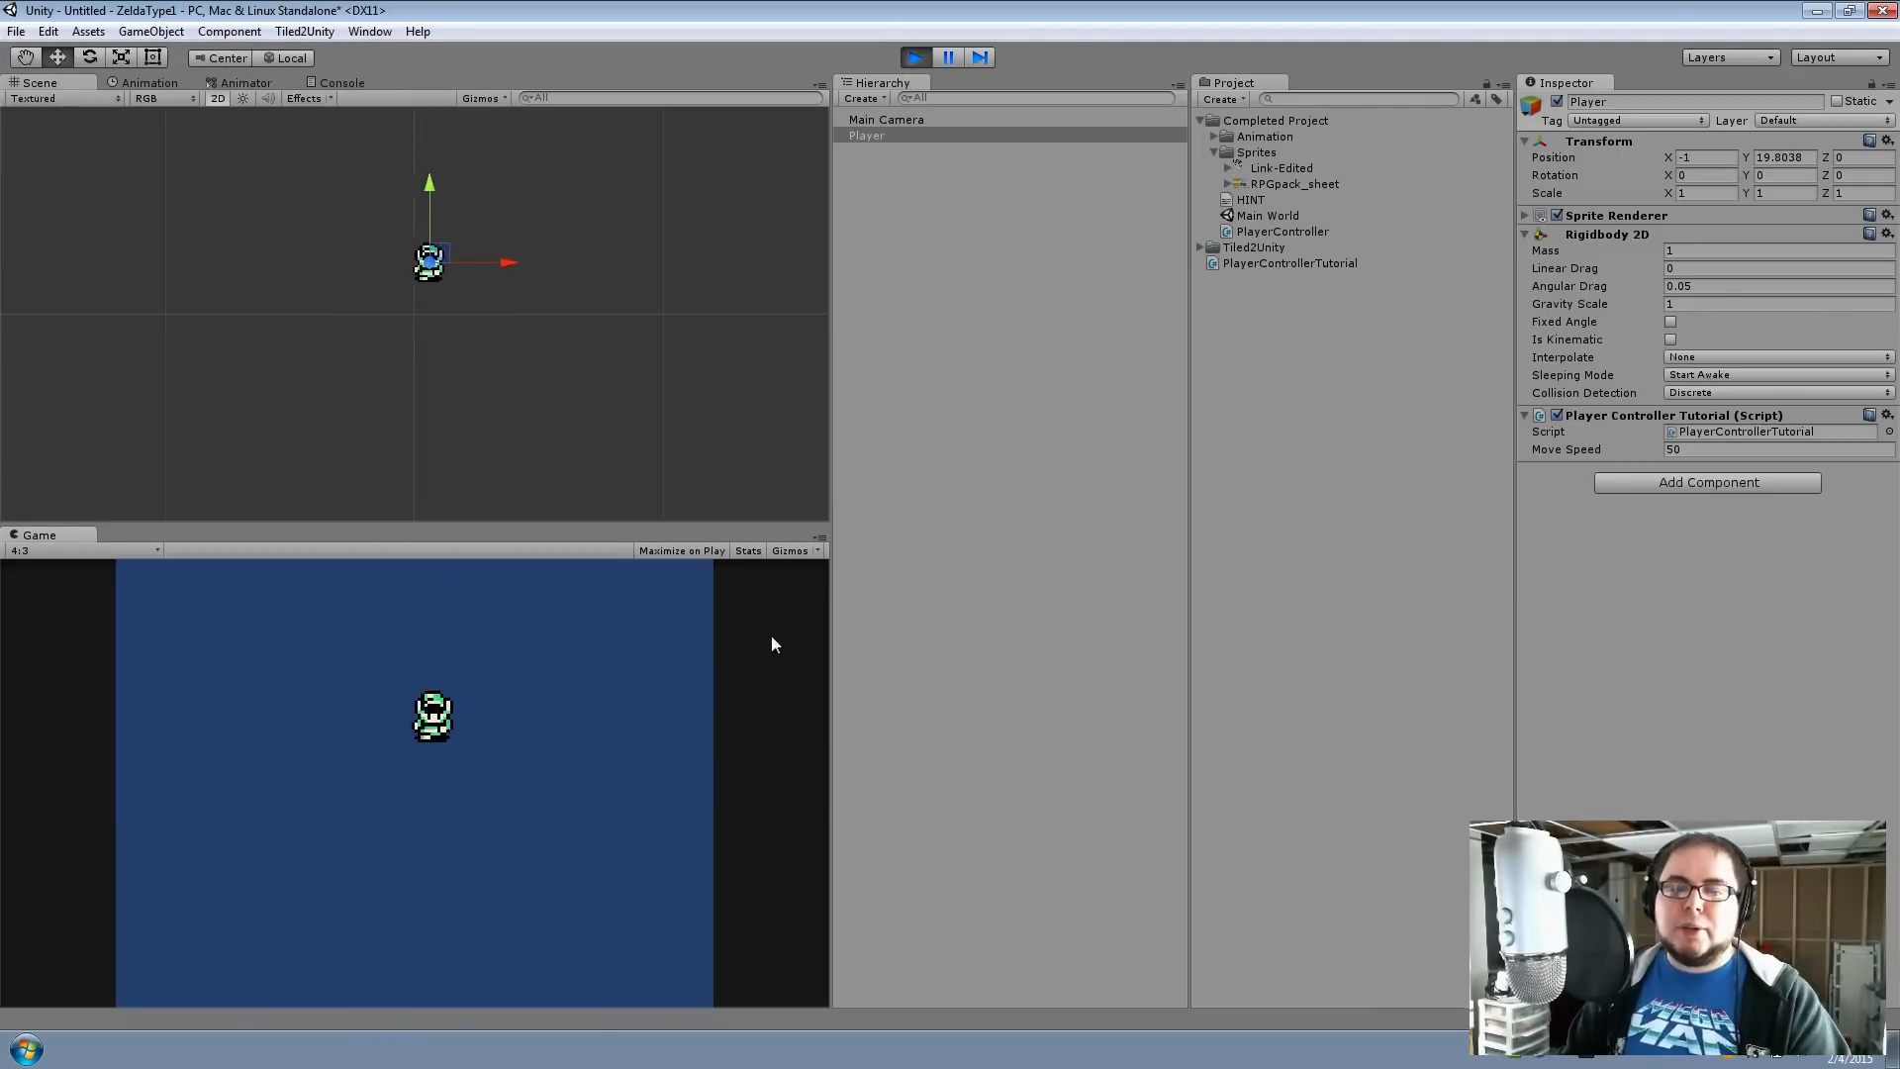
{"action": "key", "text": "w"}
{"action": "key", "text": "s"}
{"action": "key", "text": "w"}
{"action": "key", "text": "a"}
{"action": "key", "text": "d"}
{"action": "key", "text": "s"}
{"action": "left_click", "coordinate": [926, 57]}
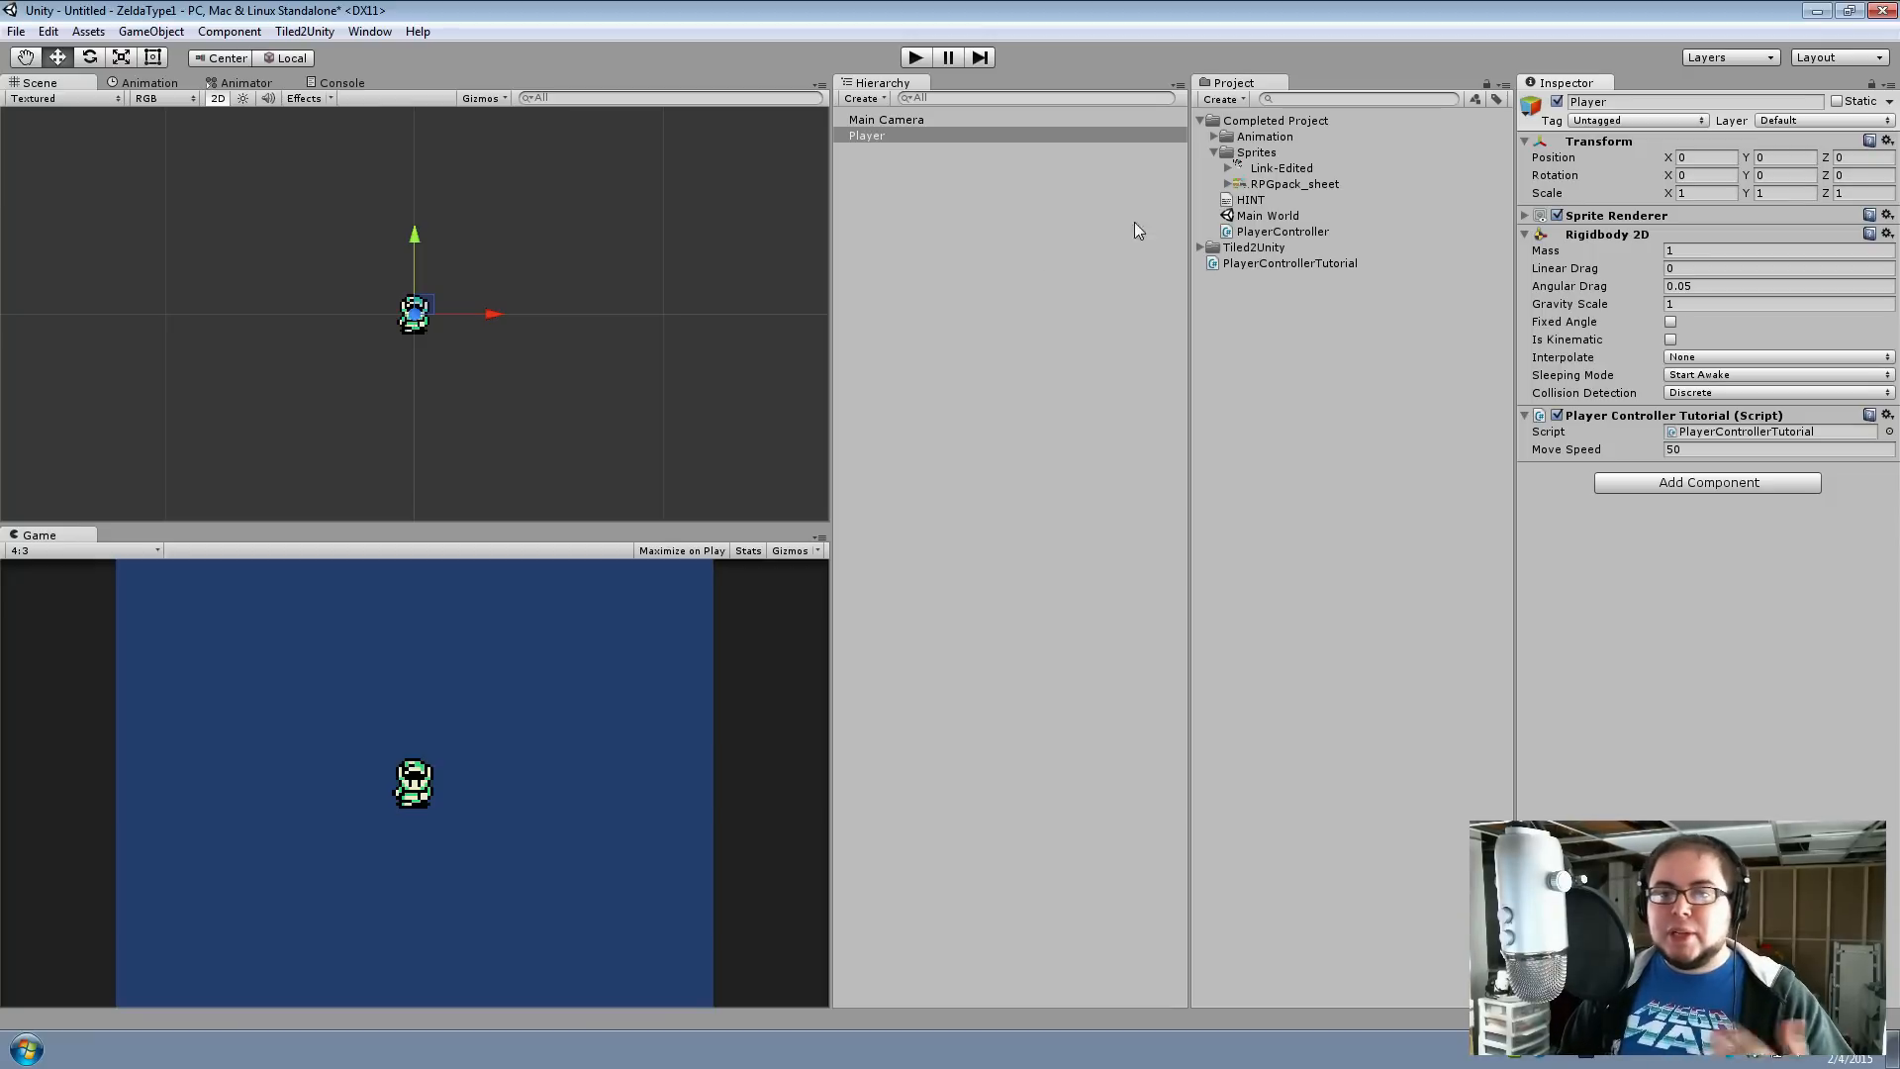
Look through the player animation clips in the completed project's Animation folder and expand the Link-Edited sprite sheet to view its sprites
{"action": "left_click", "coordinate": [1214, 136]}
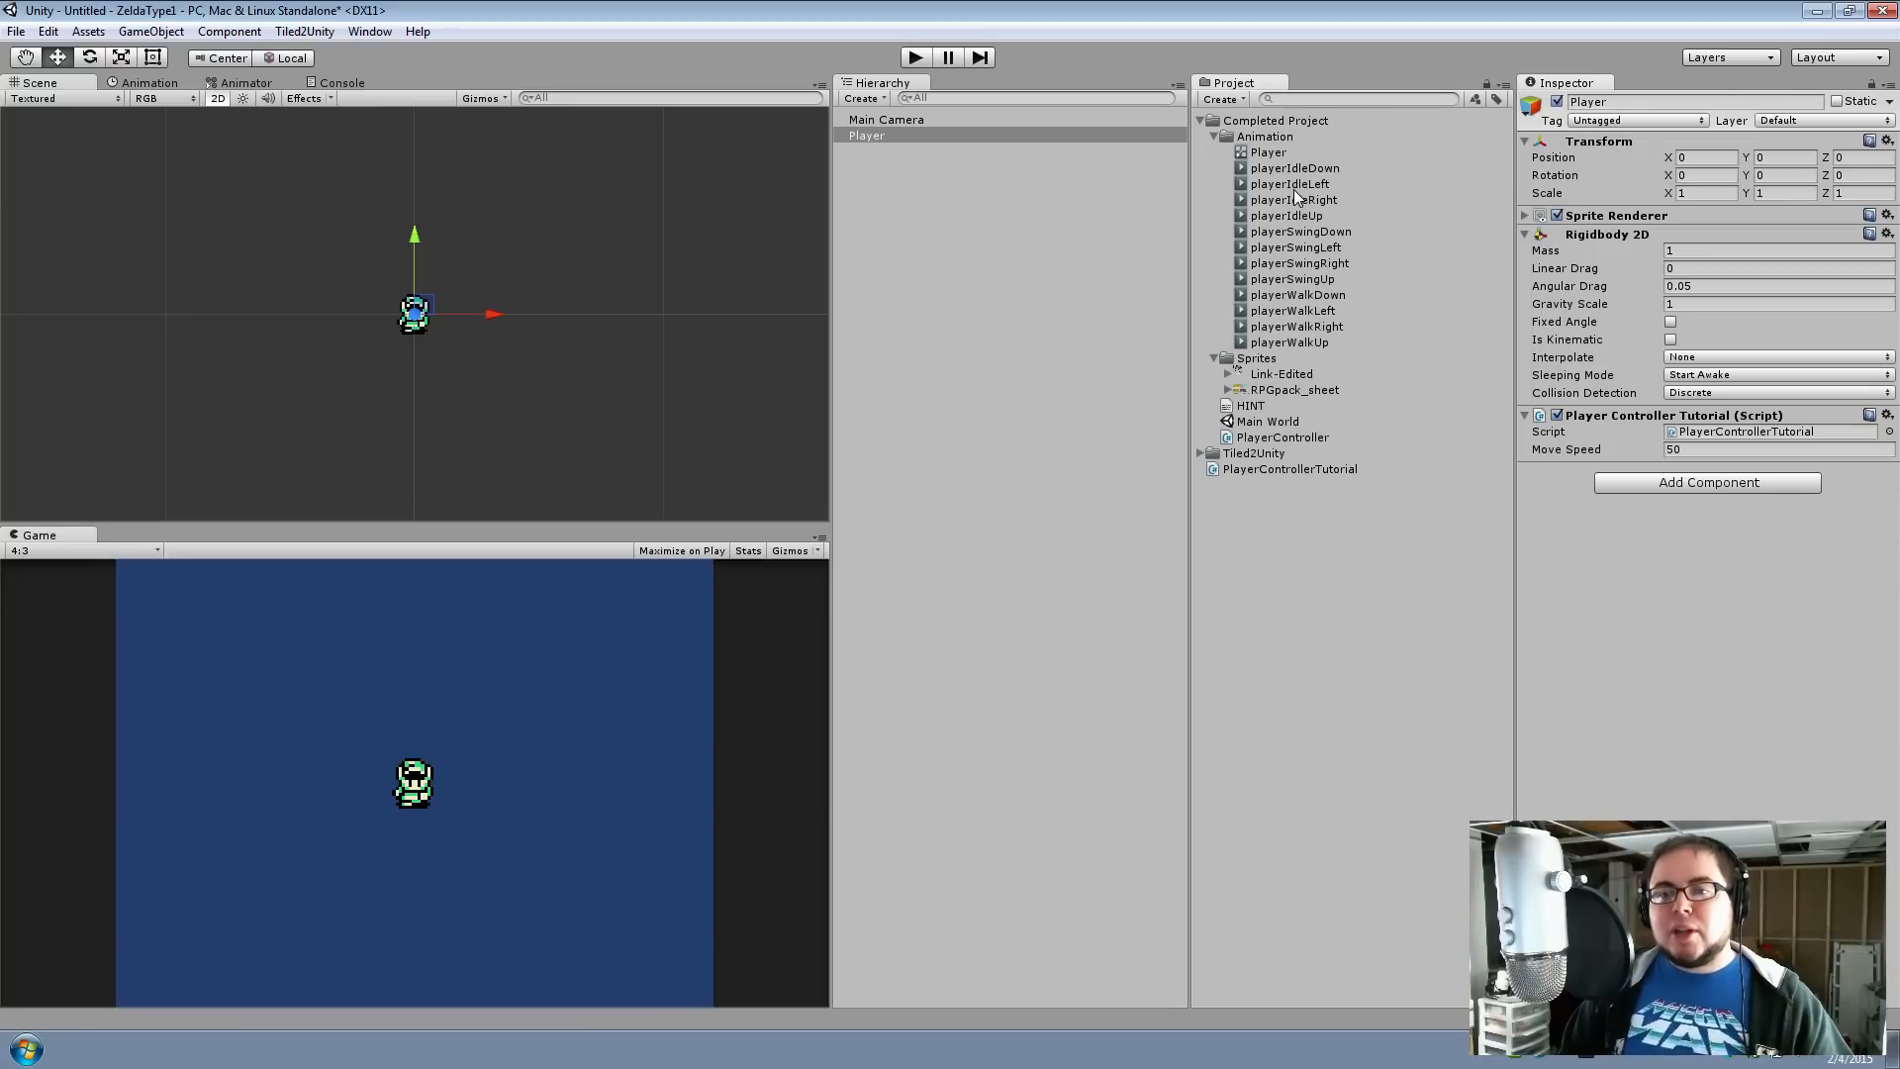
{"action": "left_click", "coordinate": [1295, 169]}
{"action": "left_click", "coordinate": [1298, 186]}
{"action": "left_click", "coordinate": [1302, 205]}
{"action": "left_click", "coordinate": [1305, 233]}
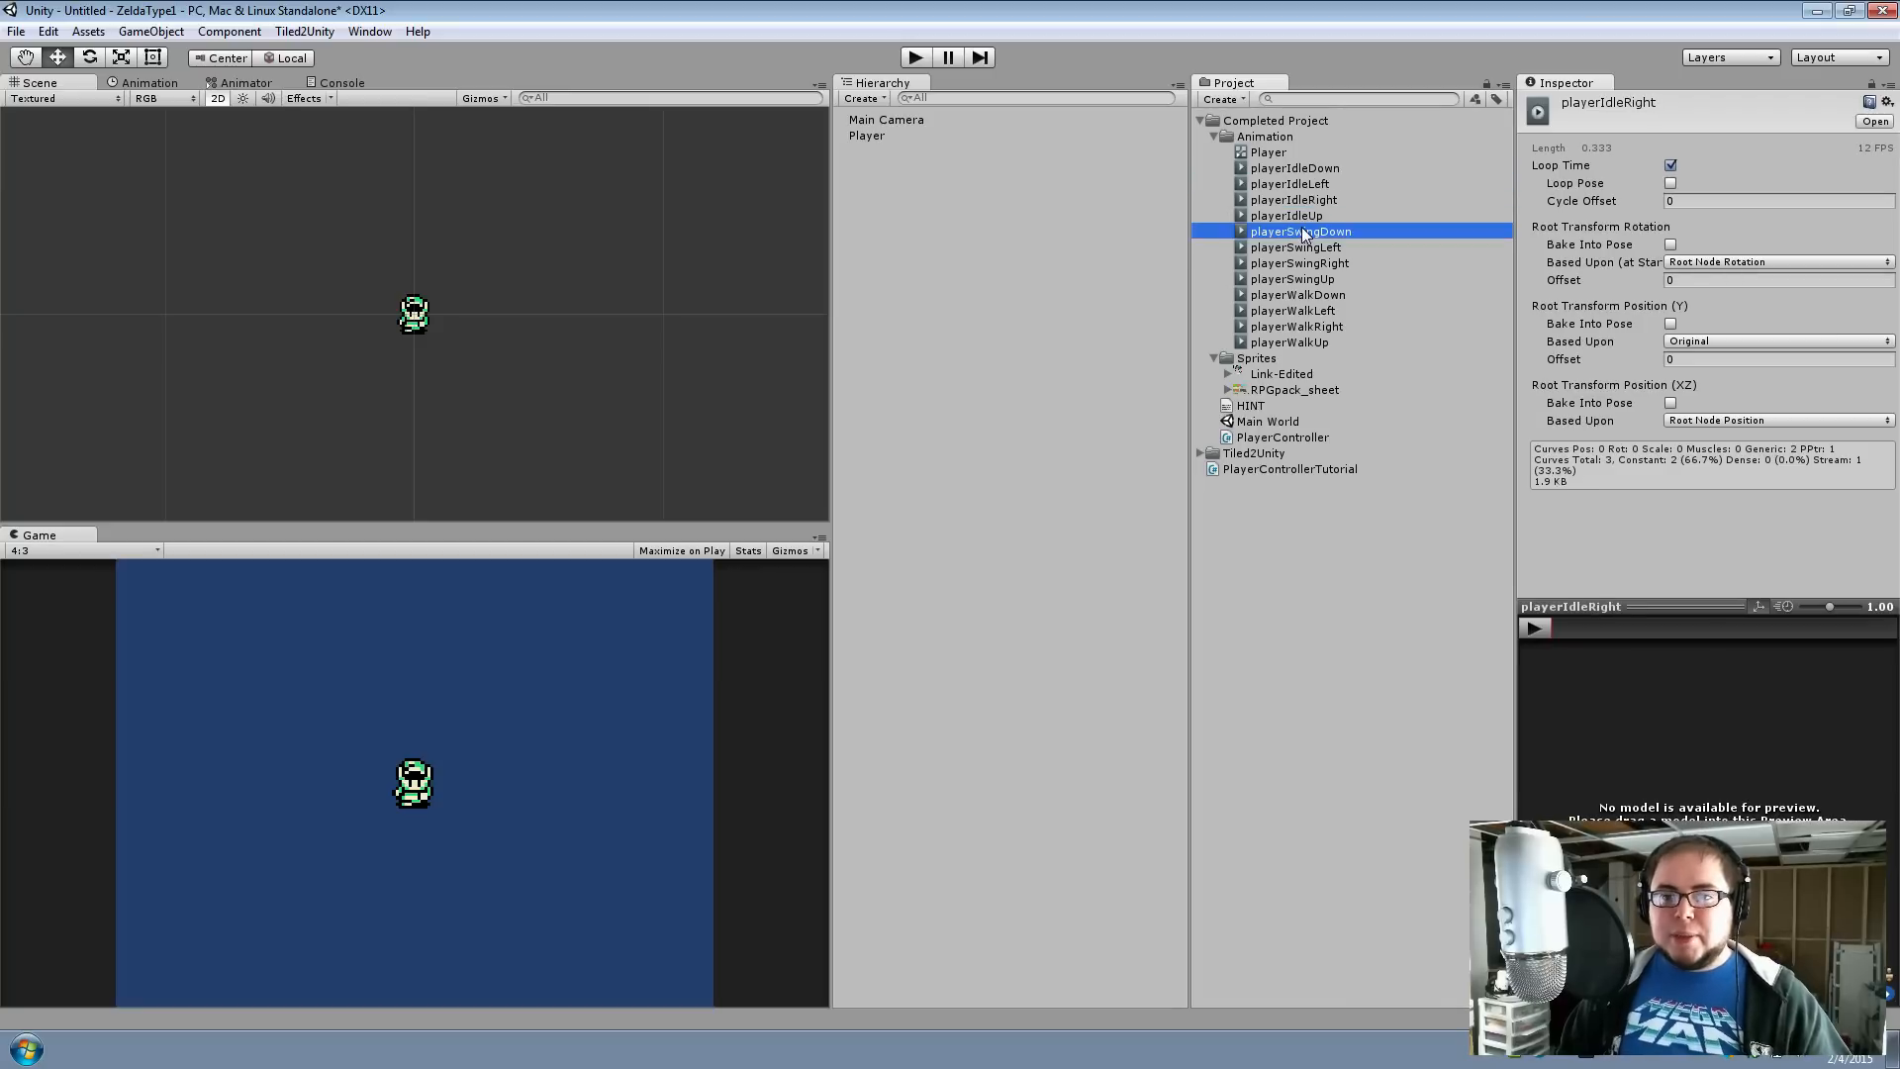
{"action": "left_click", "coordinate": [1301, 204]}
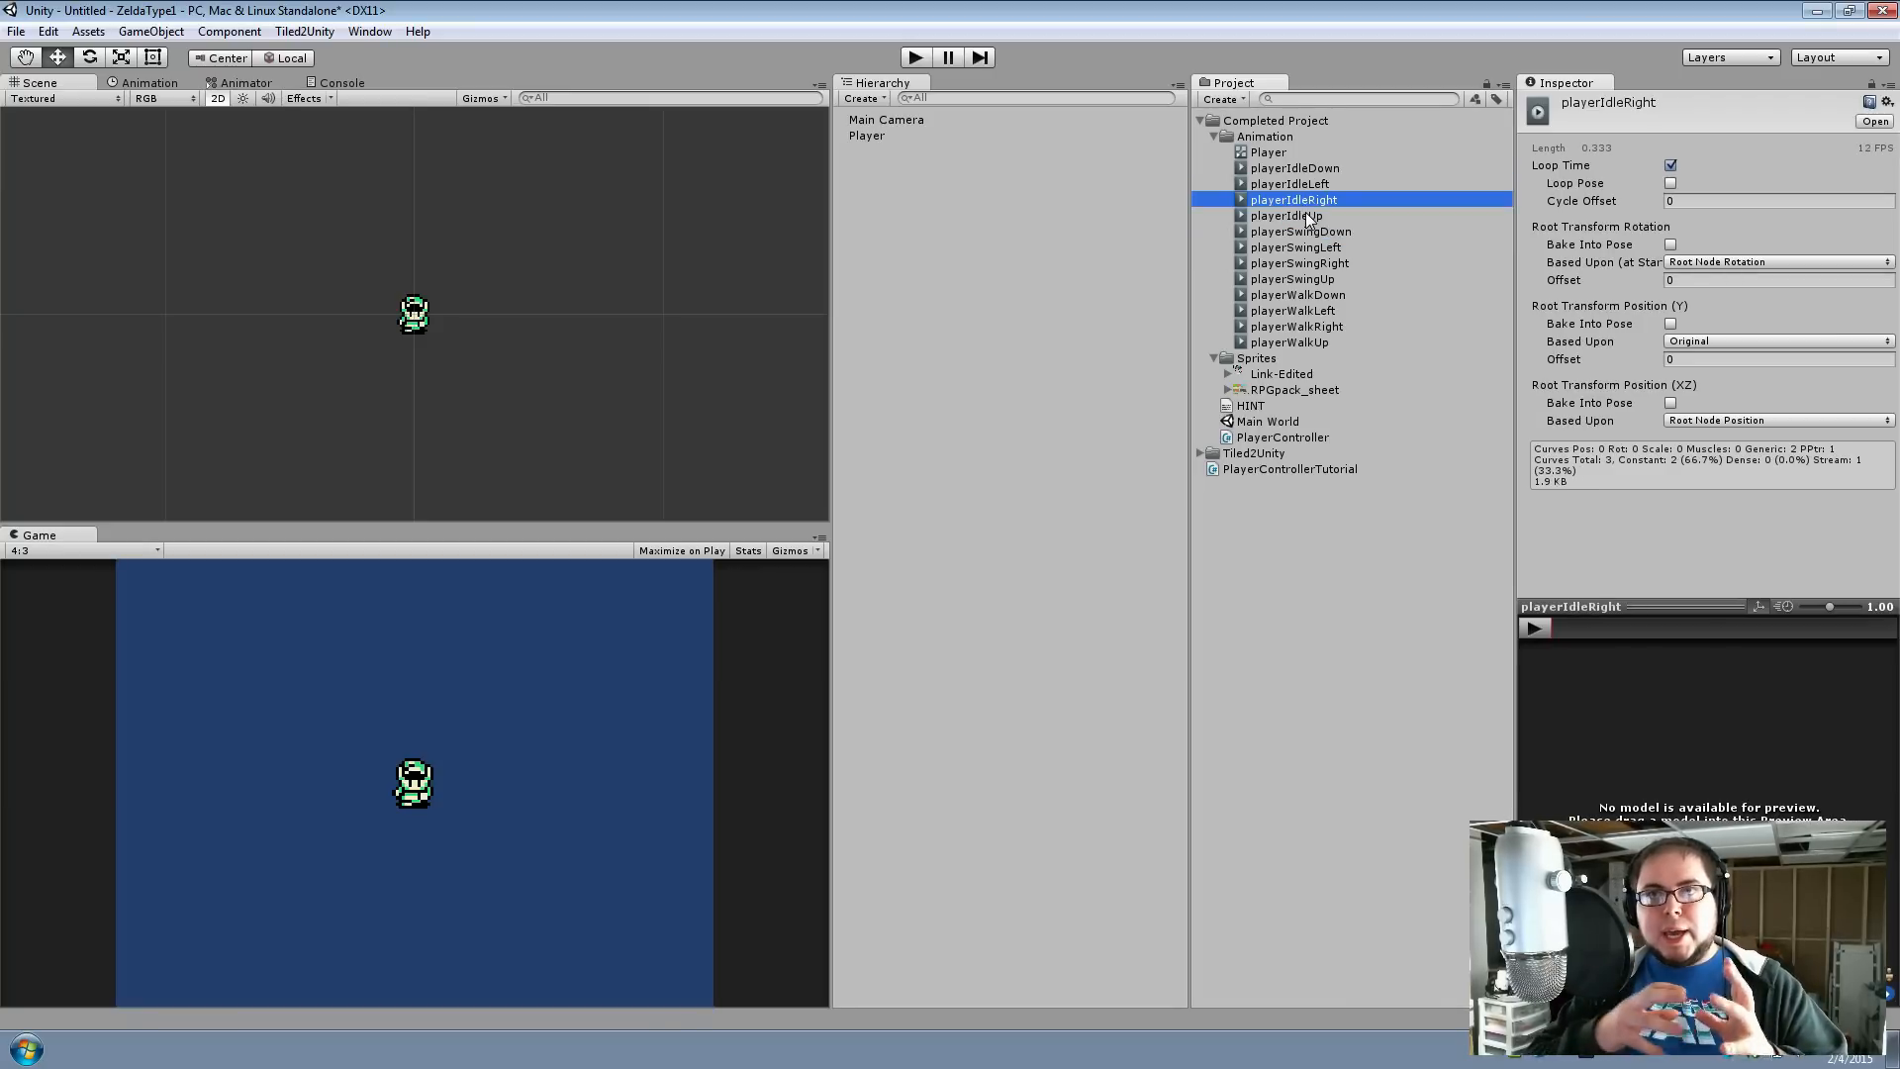
{"action": "left_click", "coordinate": [1228, 376]}
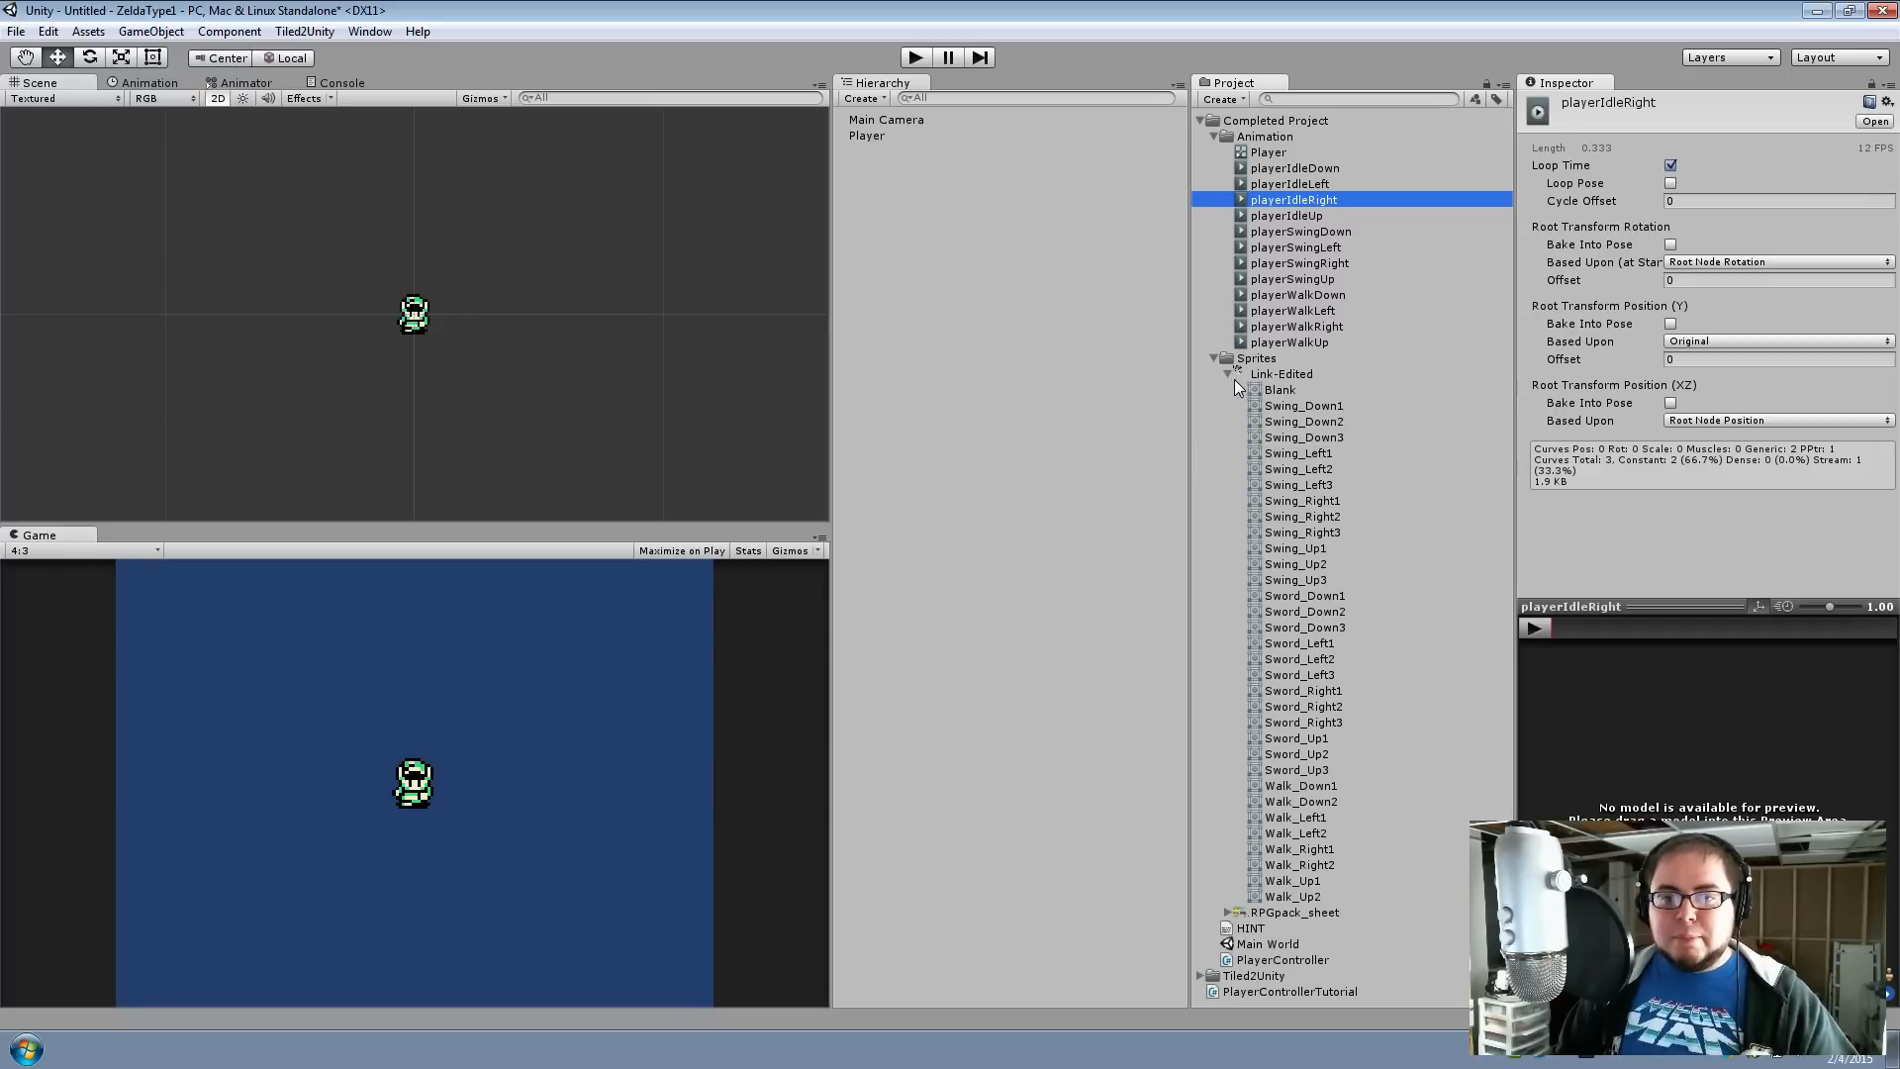
Open the Link-Edited sprite sheet in the Sprite Editor and enlarge the editor to show all sprite slices
{"action": "left_click", "coordinate": [1282, 375]}
{"action": "left_click", "coordinate": [1856, 219]}
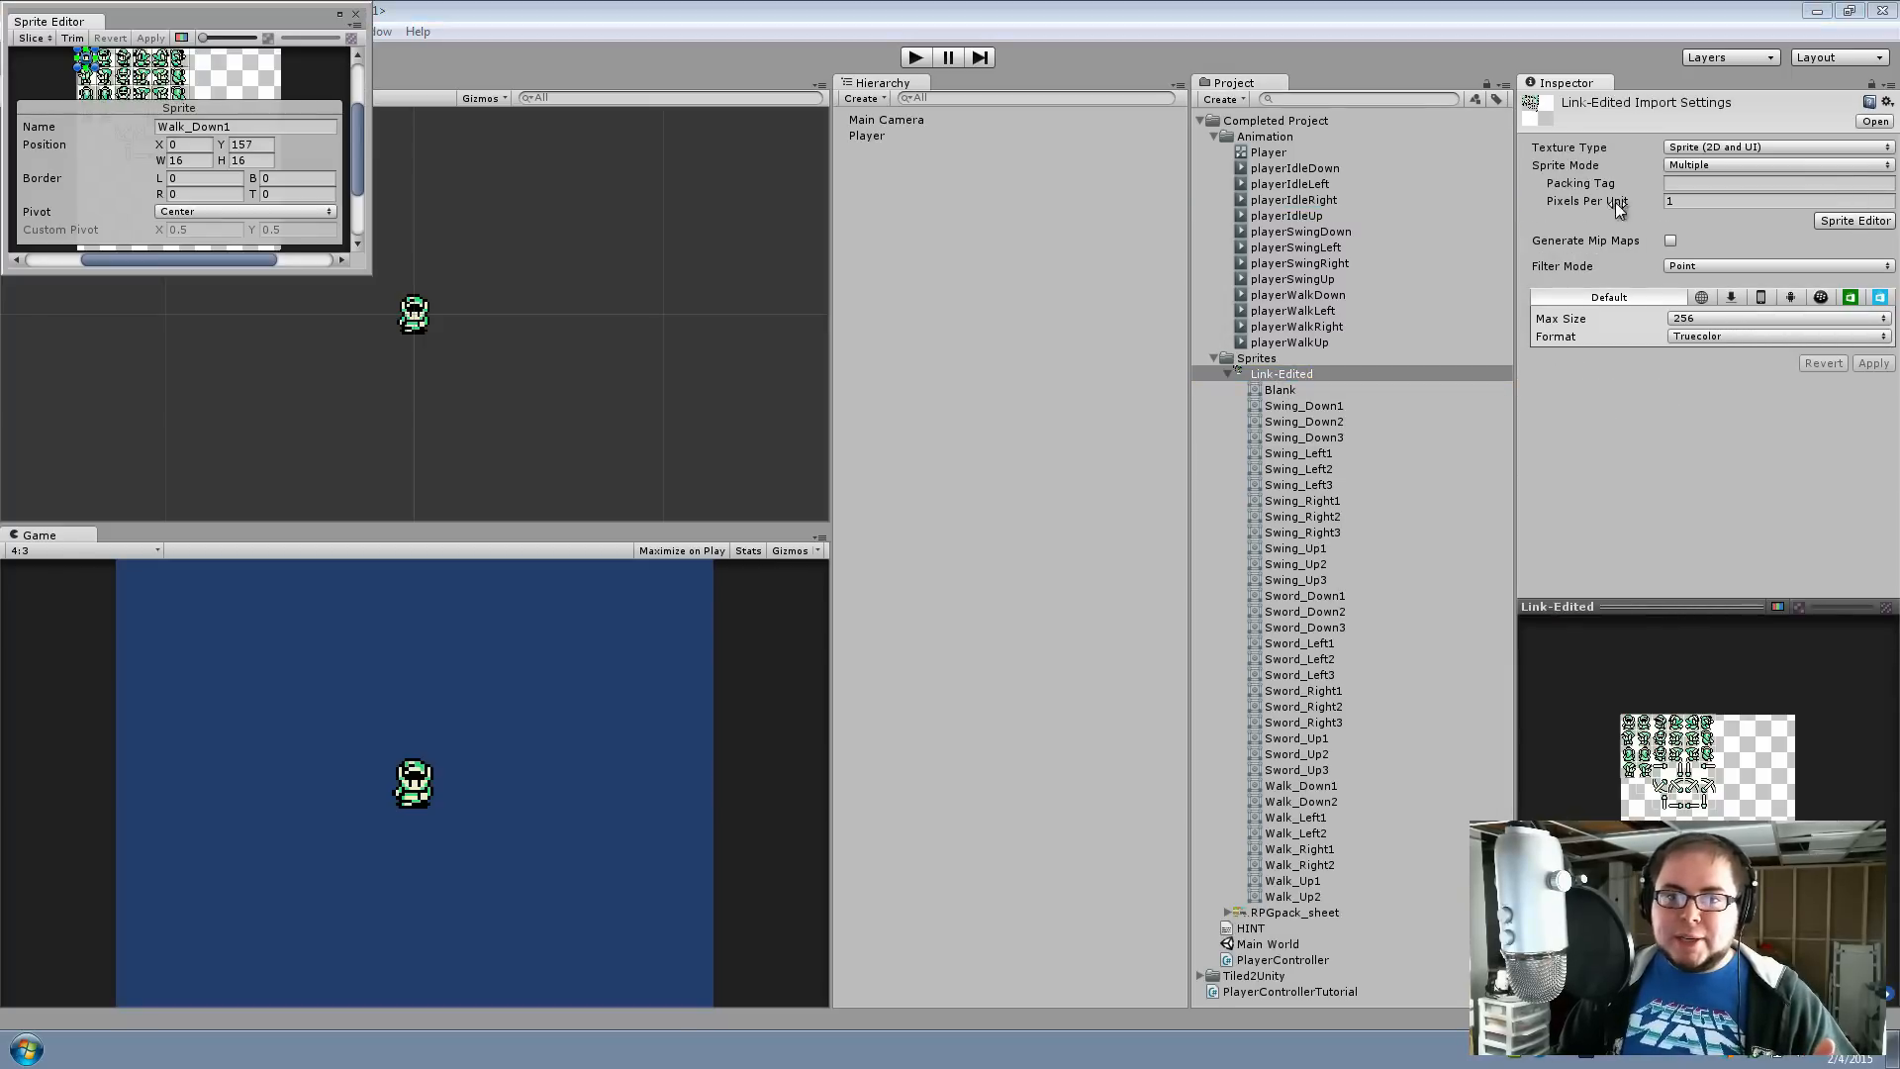
{"action": "left_click_drag", "start_coordinate": [363, 269], "coordinate": [1236, 749]}
{"action": "scroll", "coordinate": [621, 480], "scroll_direction": "up", "scroll_amount": 5}
{"action": "middle_click_drag", "start_coordinate": [554, 335], "coordinate": [686, 518]}
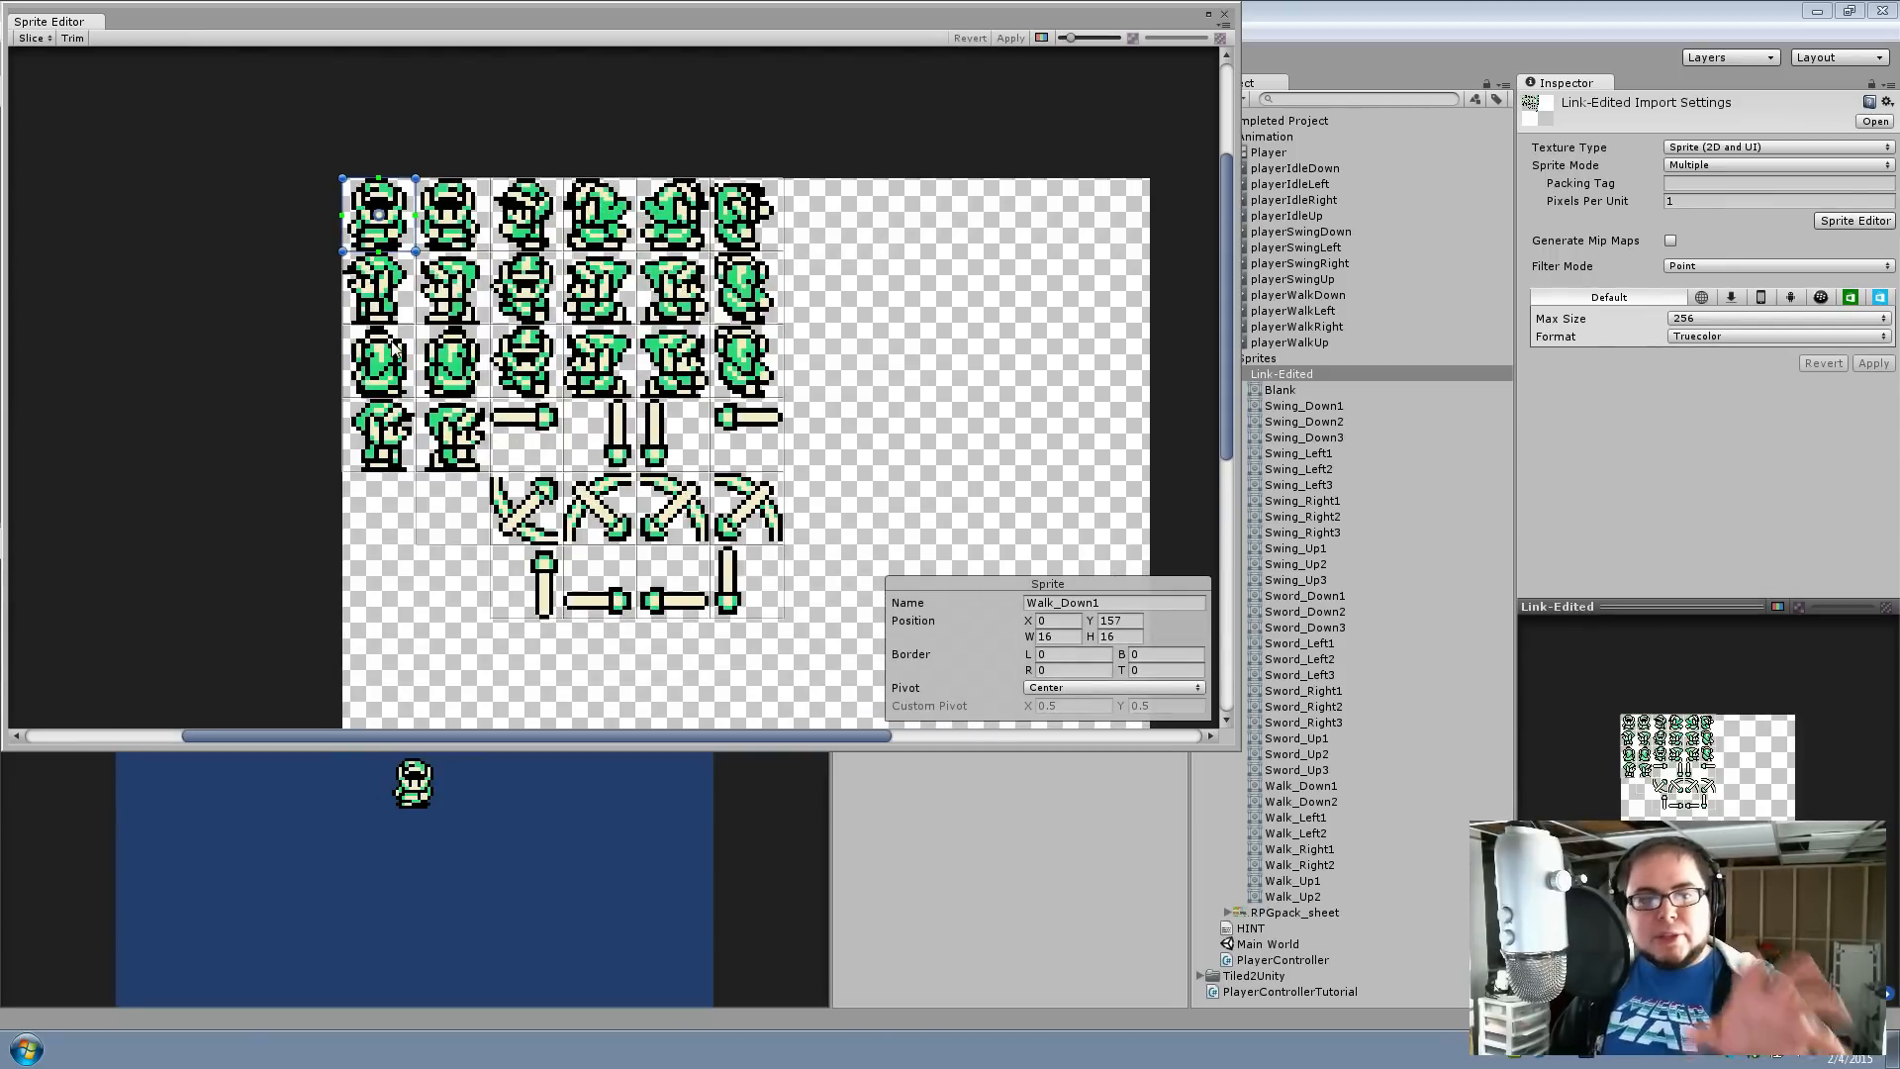
Inspect the walking sprite slices for each direction, close the Sprite Editor discarding unapplied changes, and collapse the Link-Edited sheet
{"action": "left_click", "coordinate": [452, 233]}
{"action": "left_click", "coordinate": [386, 308]}
{"action": "left_click", "coordinate": [441, 315]}
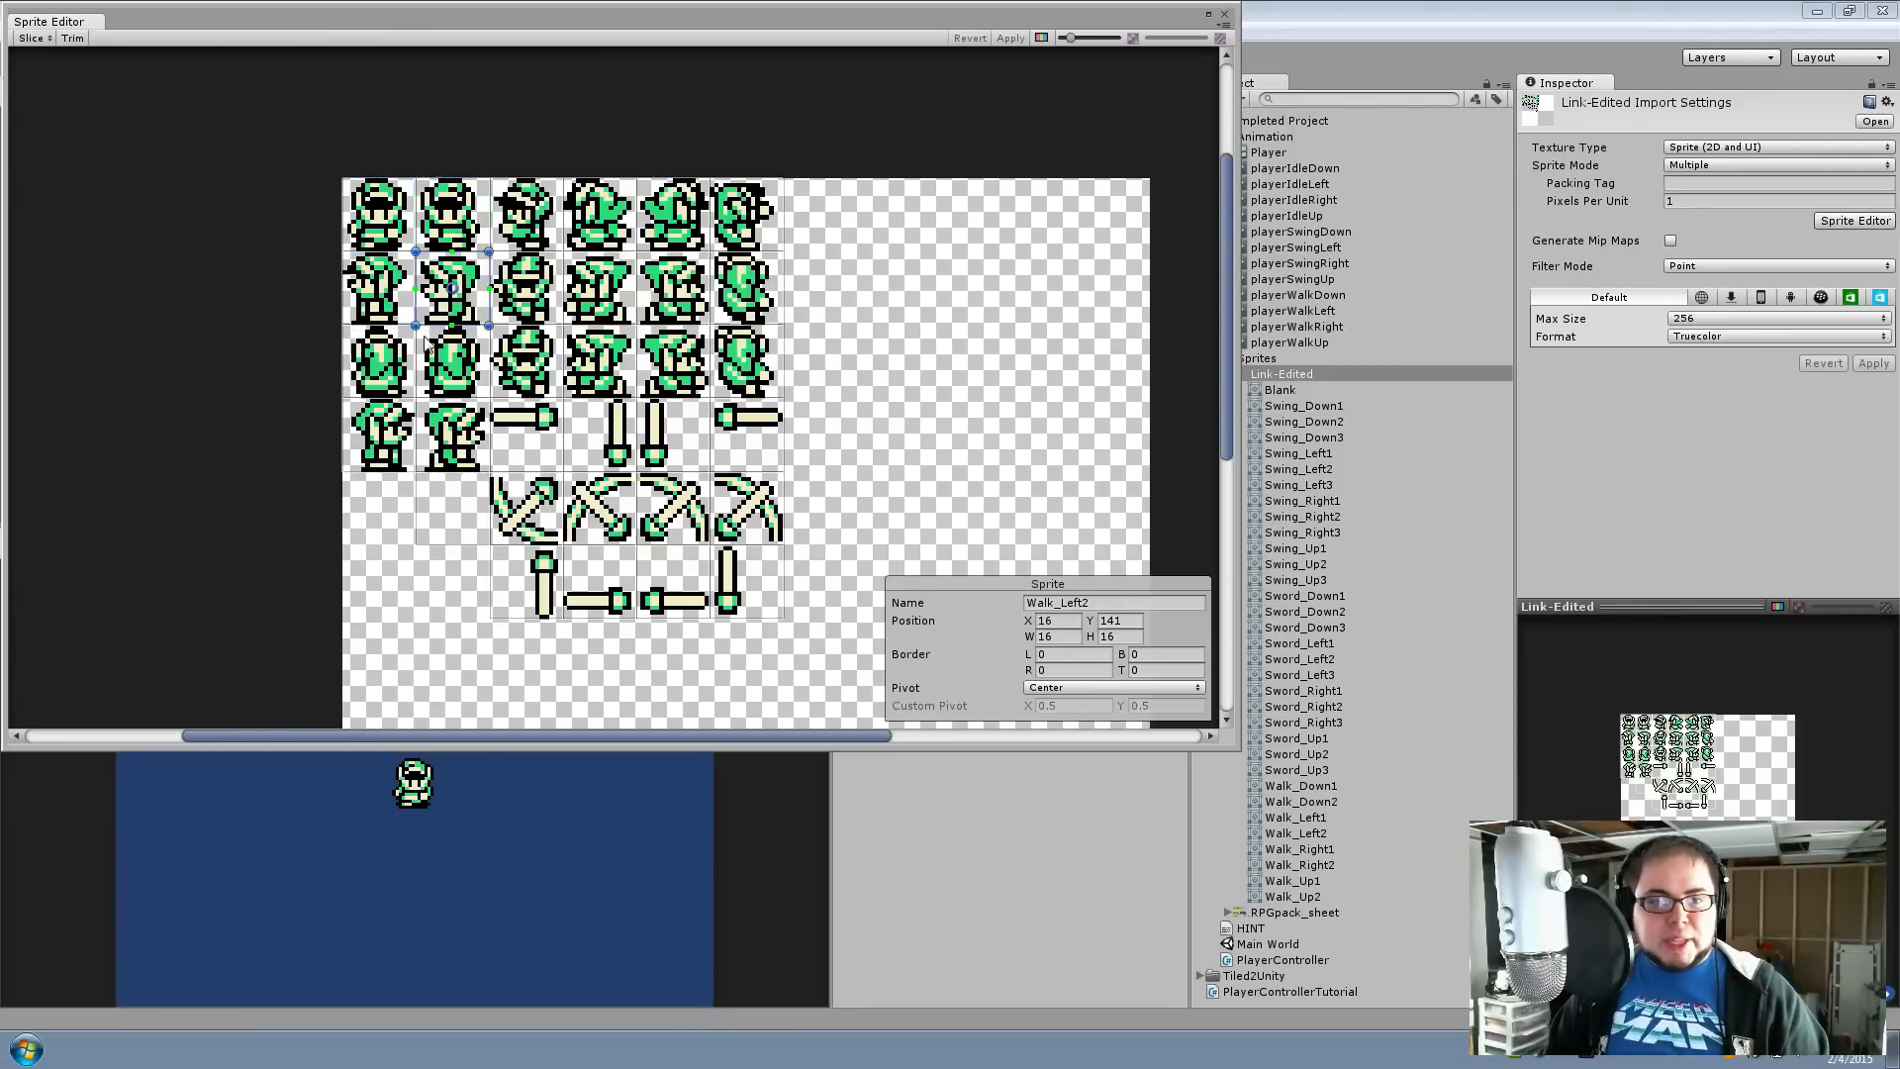
{"action": "left_click", "coordinate": [381, 362]}
{"action": "left_click", "coordinate": [450, 364]}
{"action": "left_click", "coordinate": [385, 421]}
{"action": "left_click", "coordinate": [451, 446]}
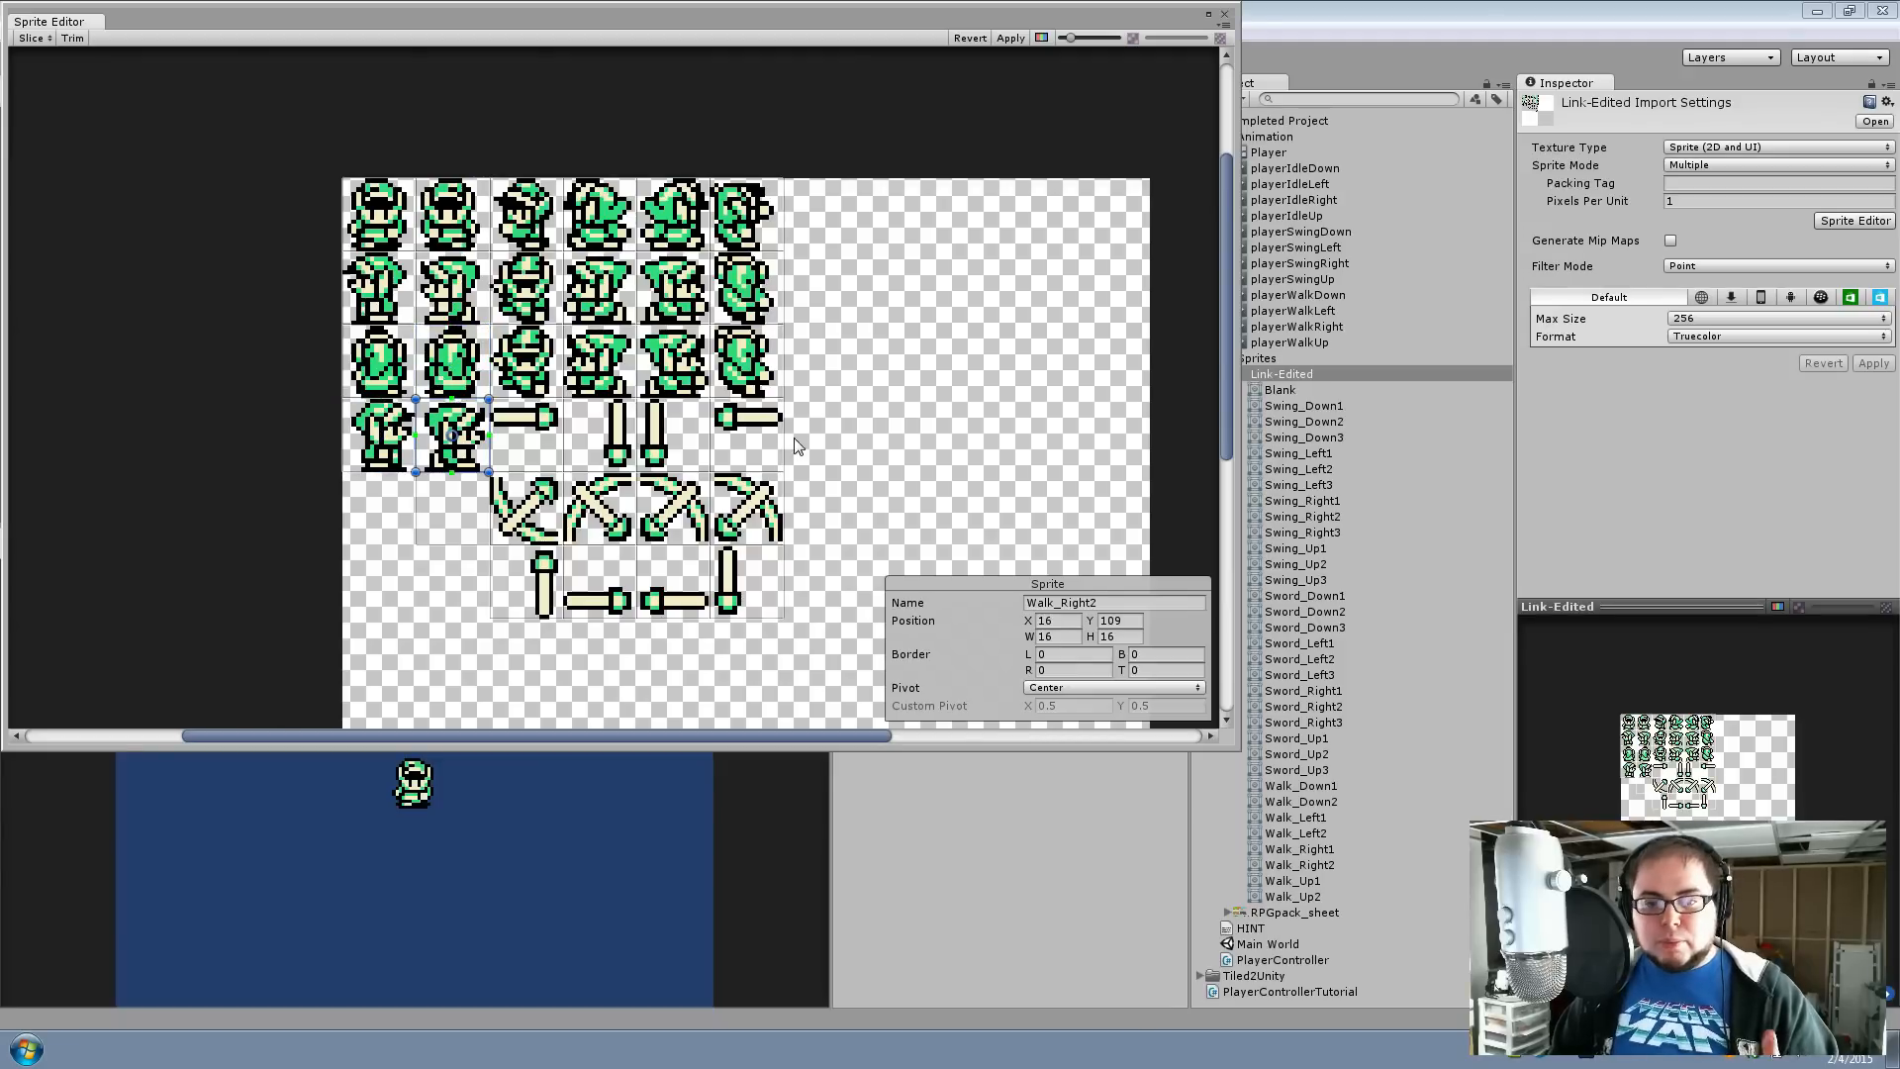
{"action": "left_click", "coordinate": [1225, 14]}
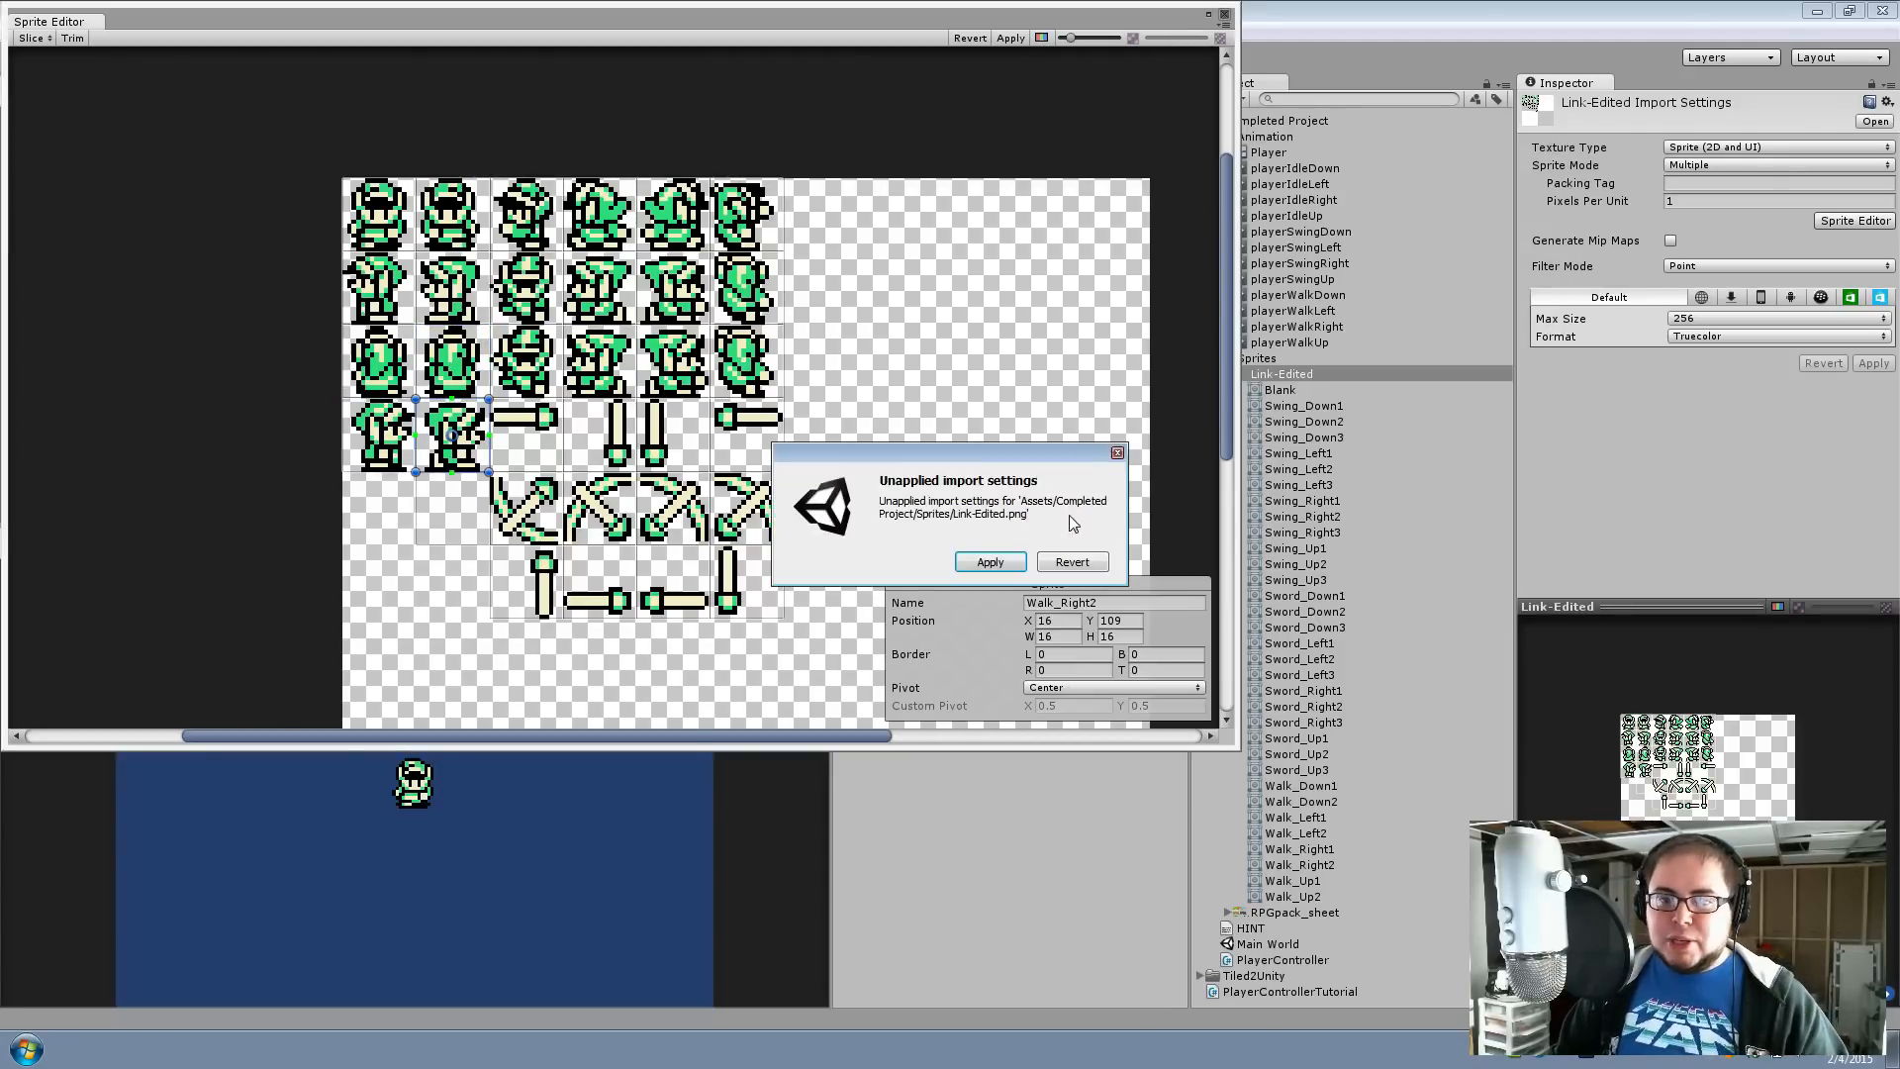
{"action": "left_click", "coordinate": [1052, 563]}
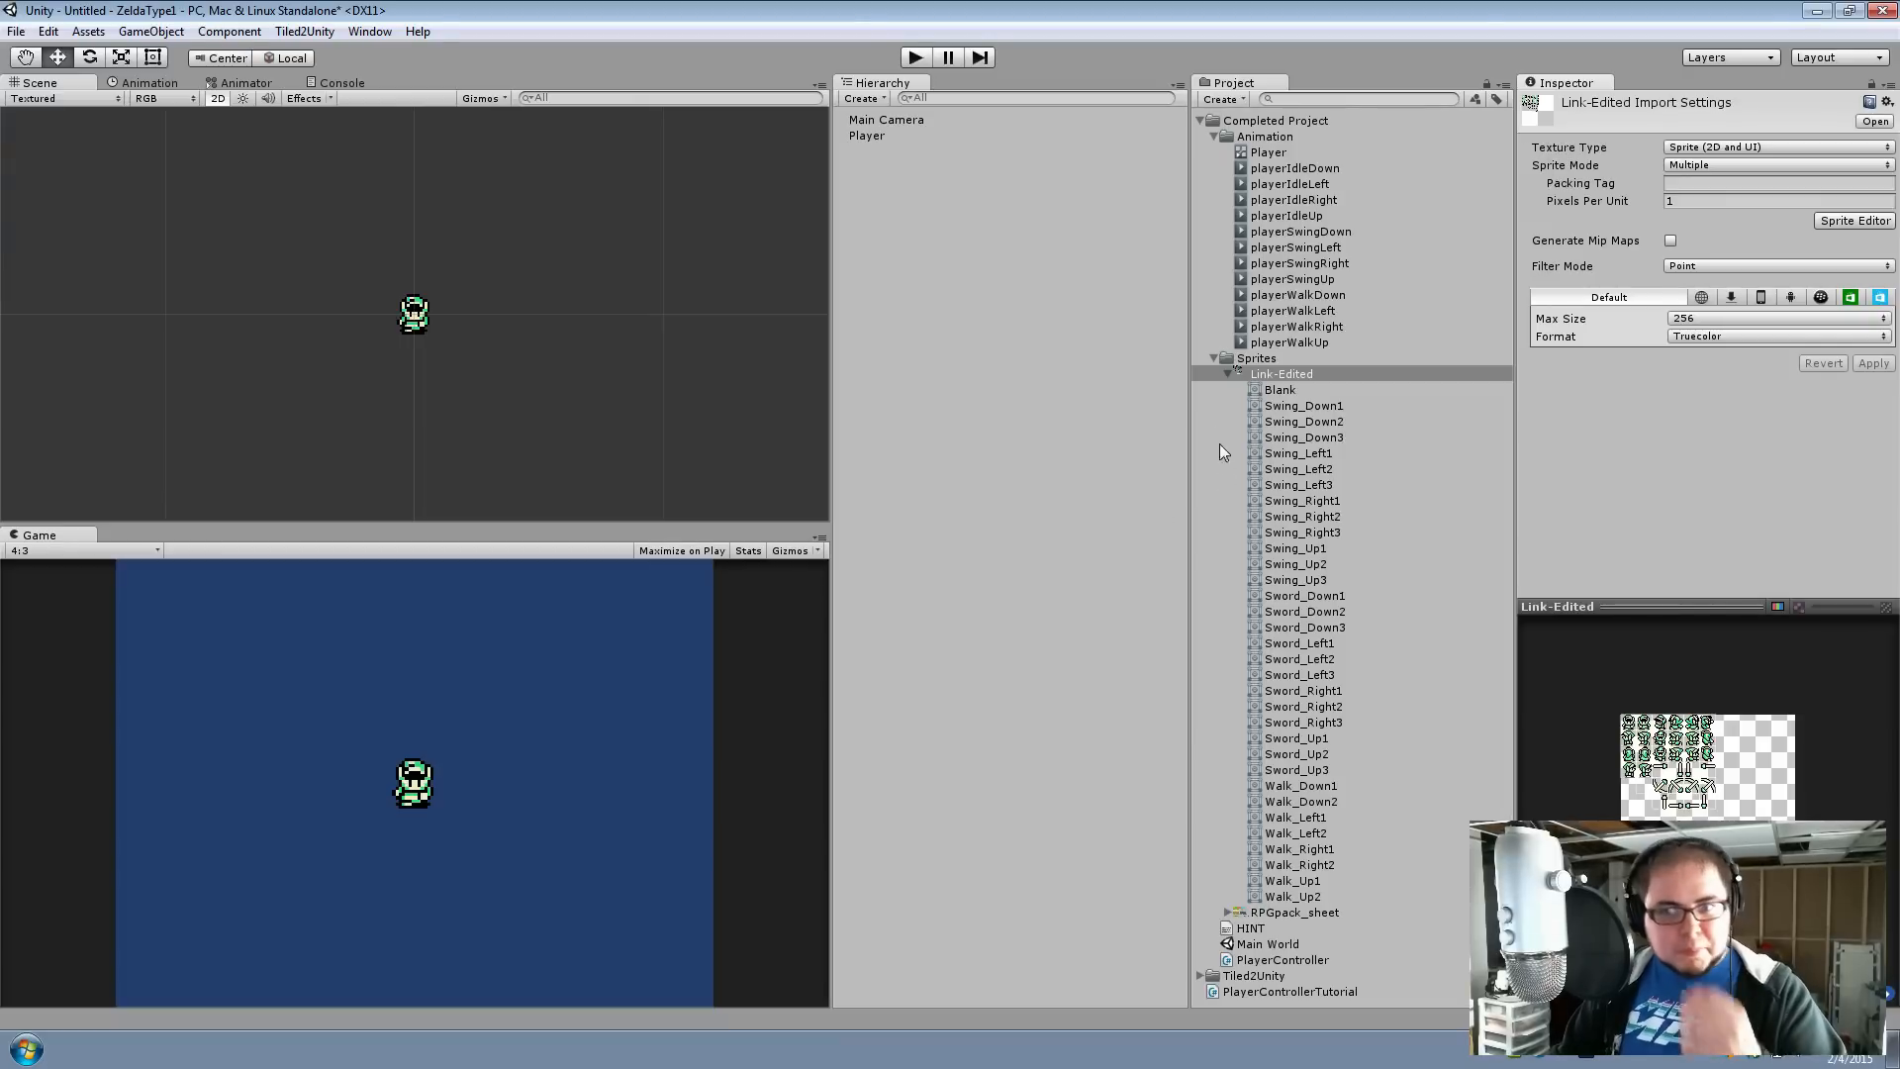
{"action": "left_click", "coordinate": [1227, 375]}
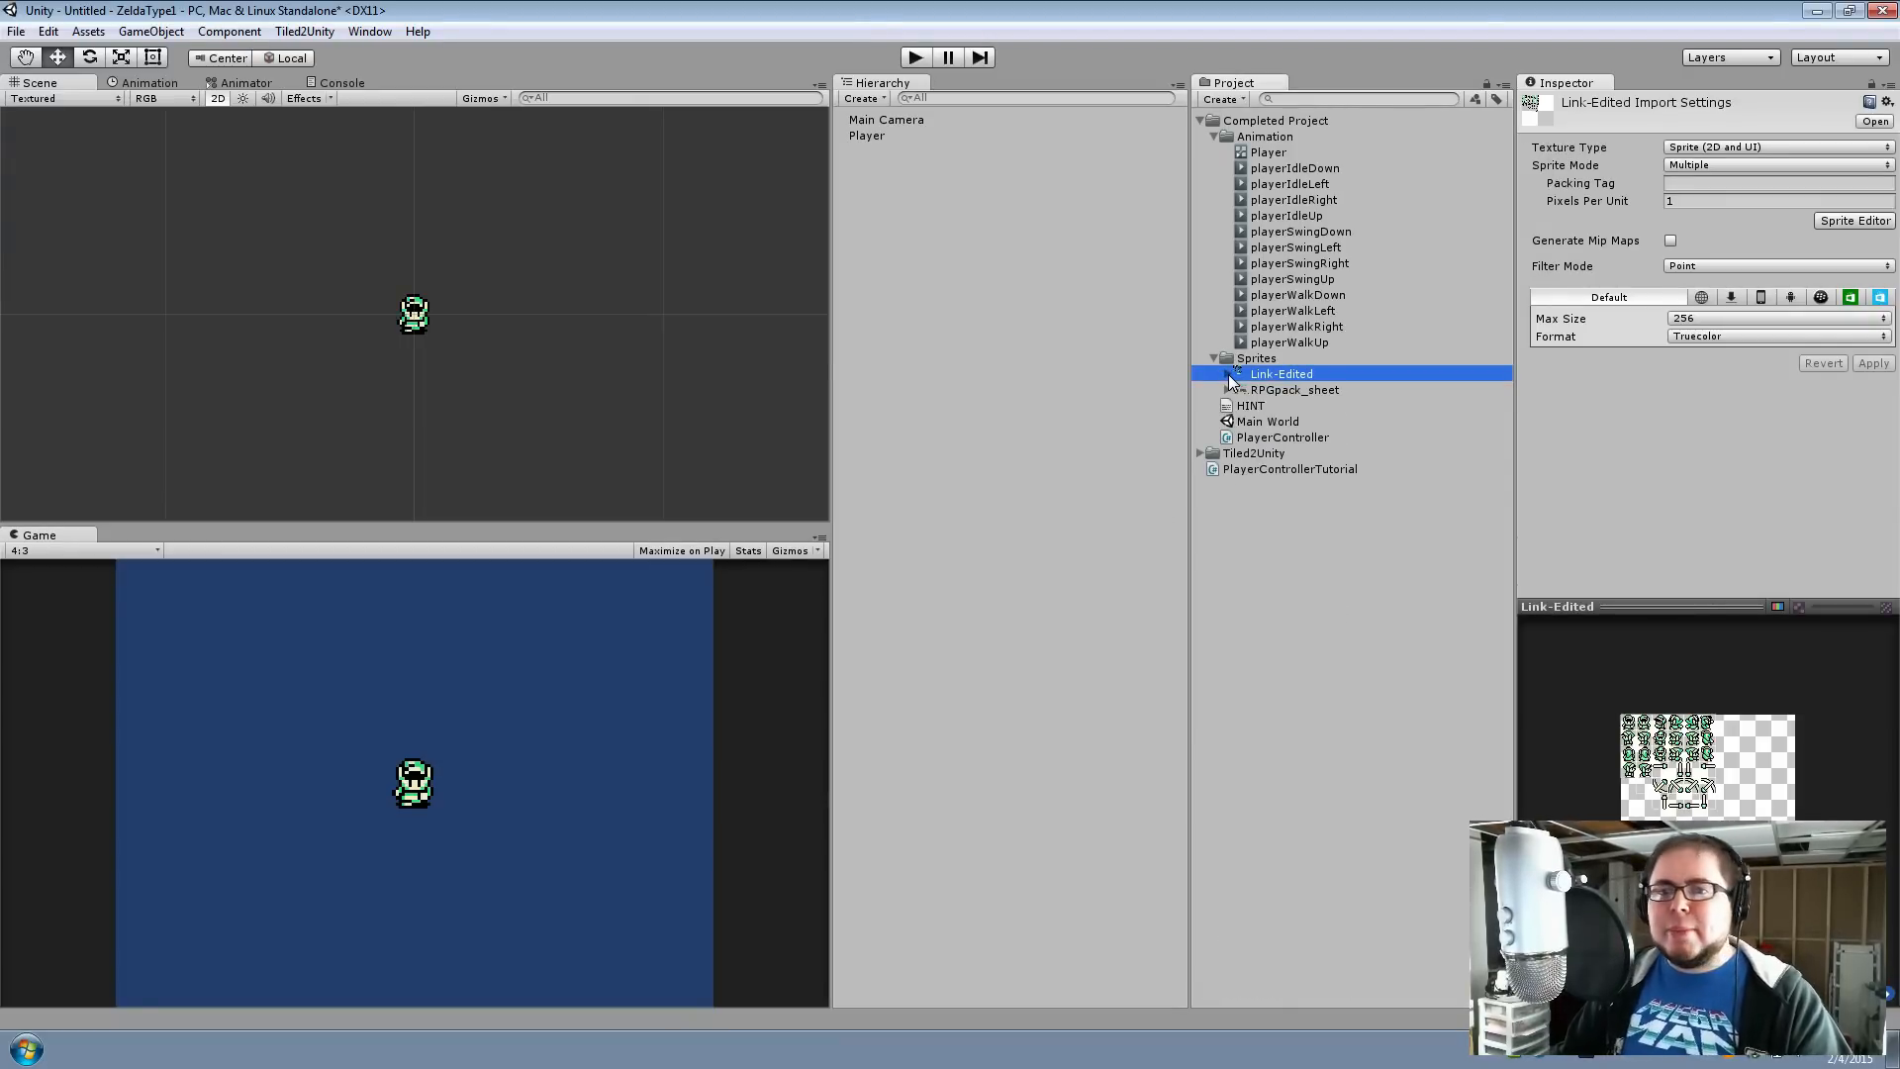
Create a new Animator Controller named PlayerAnimator in the project's root assets
{"action": "left_click", "coordinate": [1280, 540]}
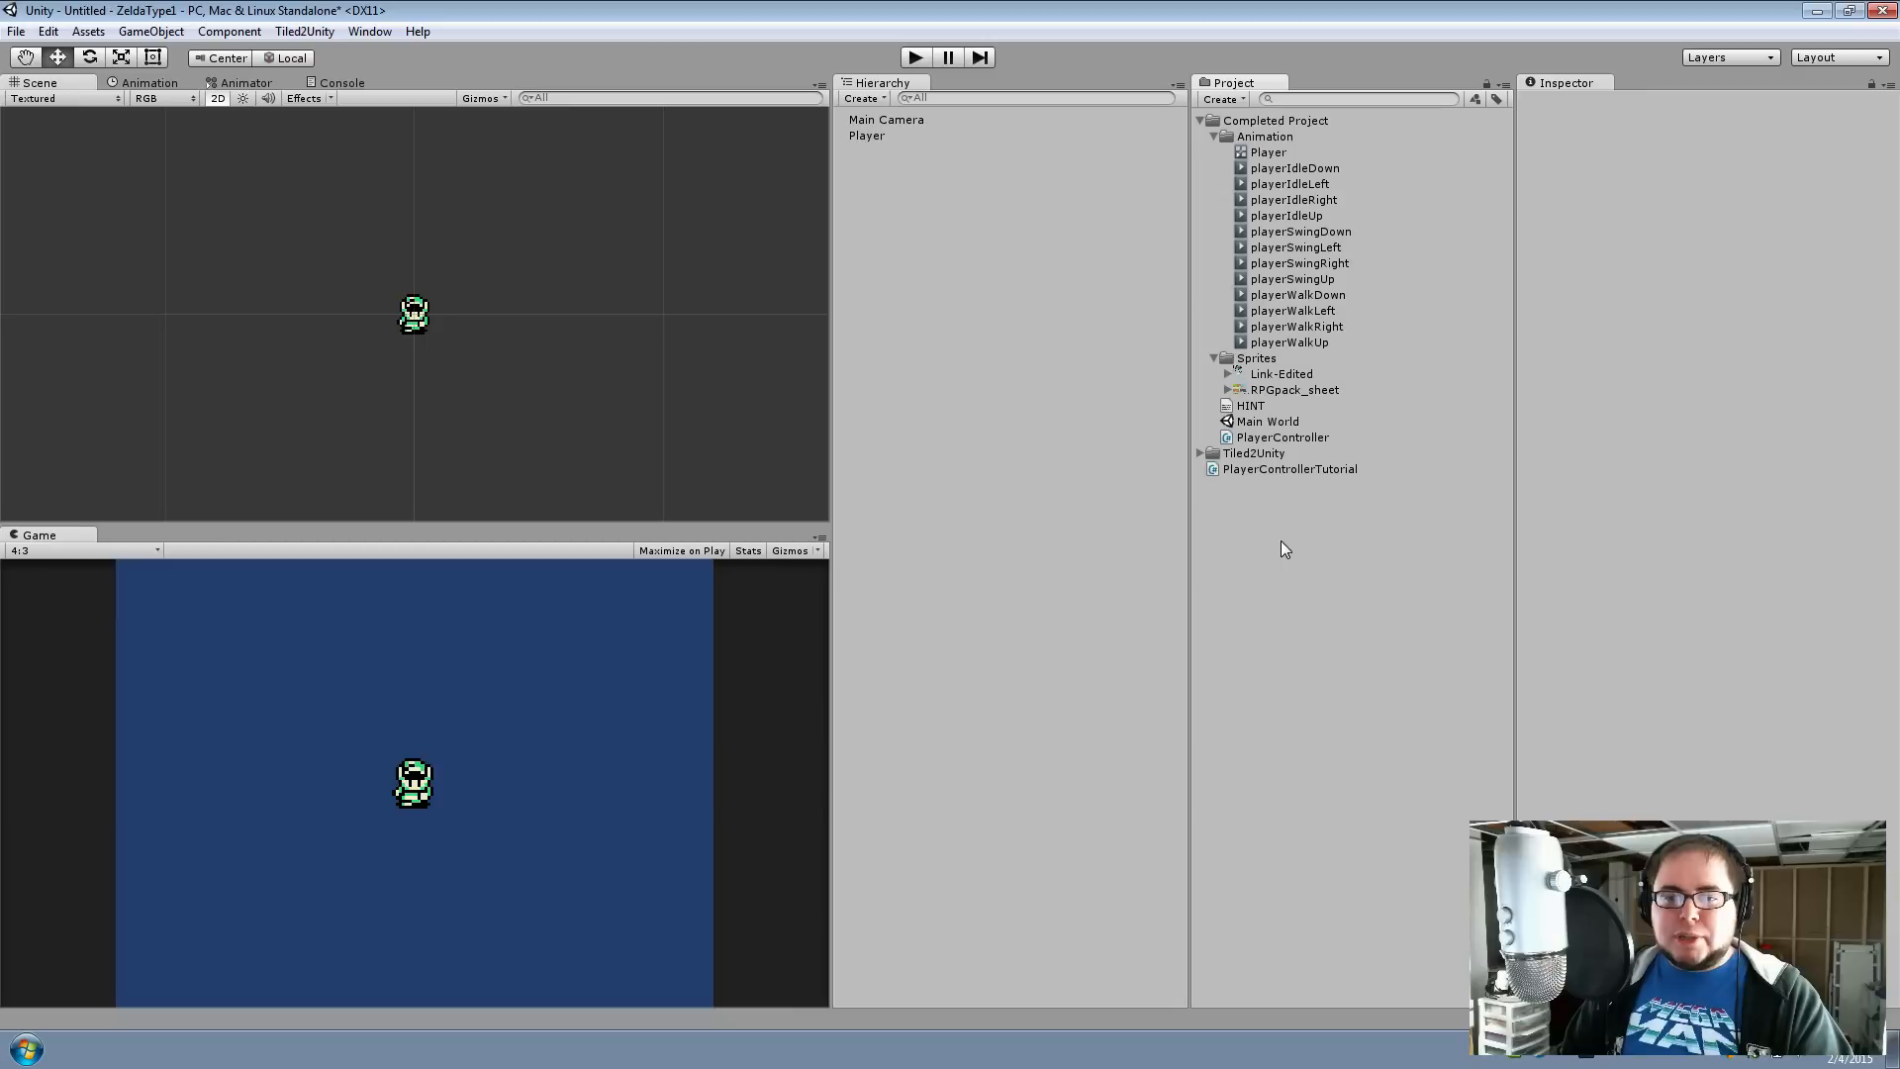
{"action": "right_click", "coordinate": [1249, 507]}
{"action": "mouse_move", "coordinate": [1403, 517]}
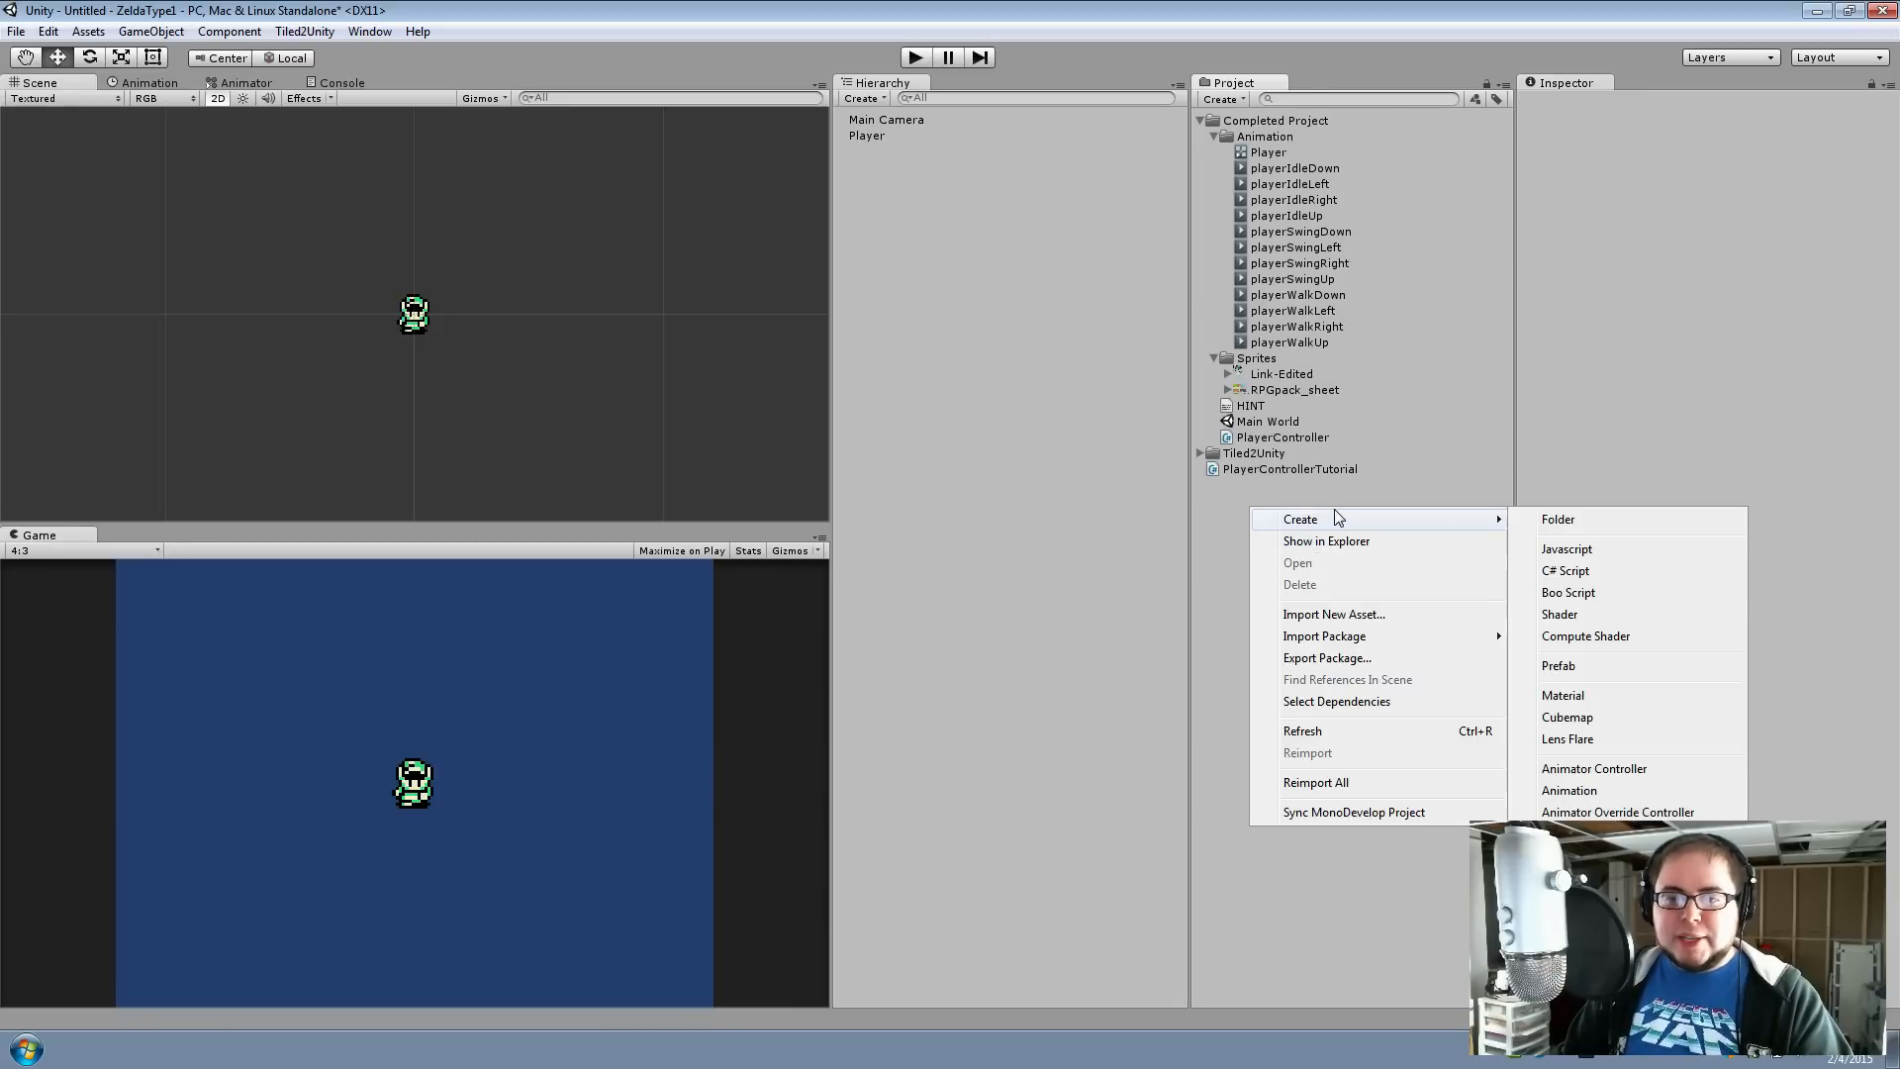
{"action": "left_click", "coordinate": [1603, 772]}
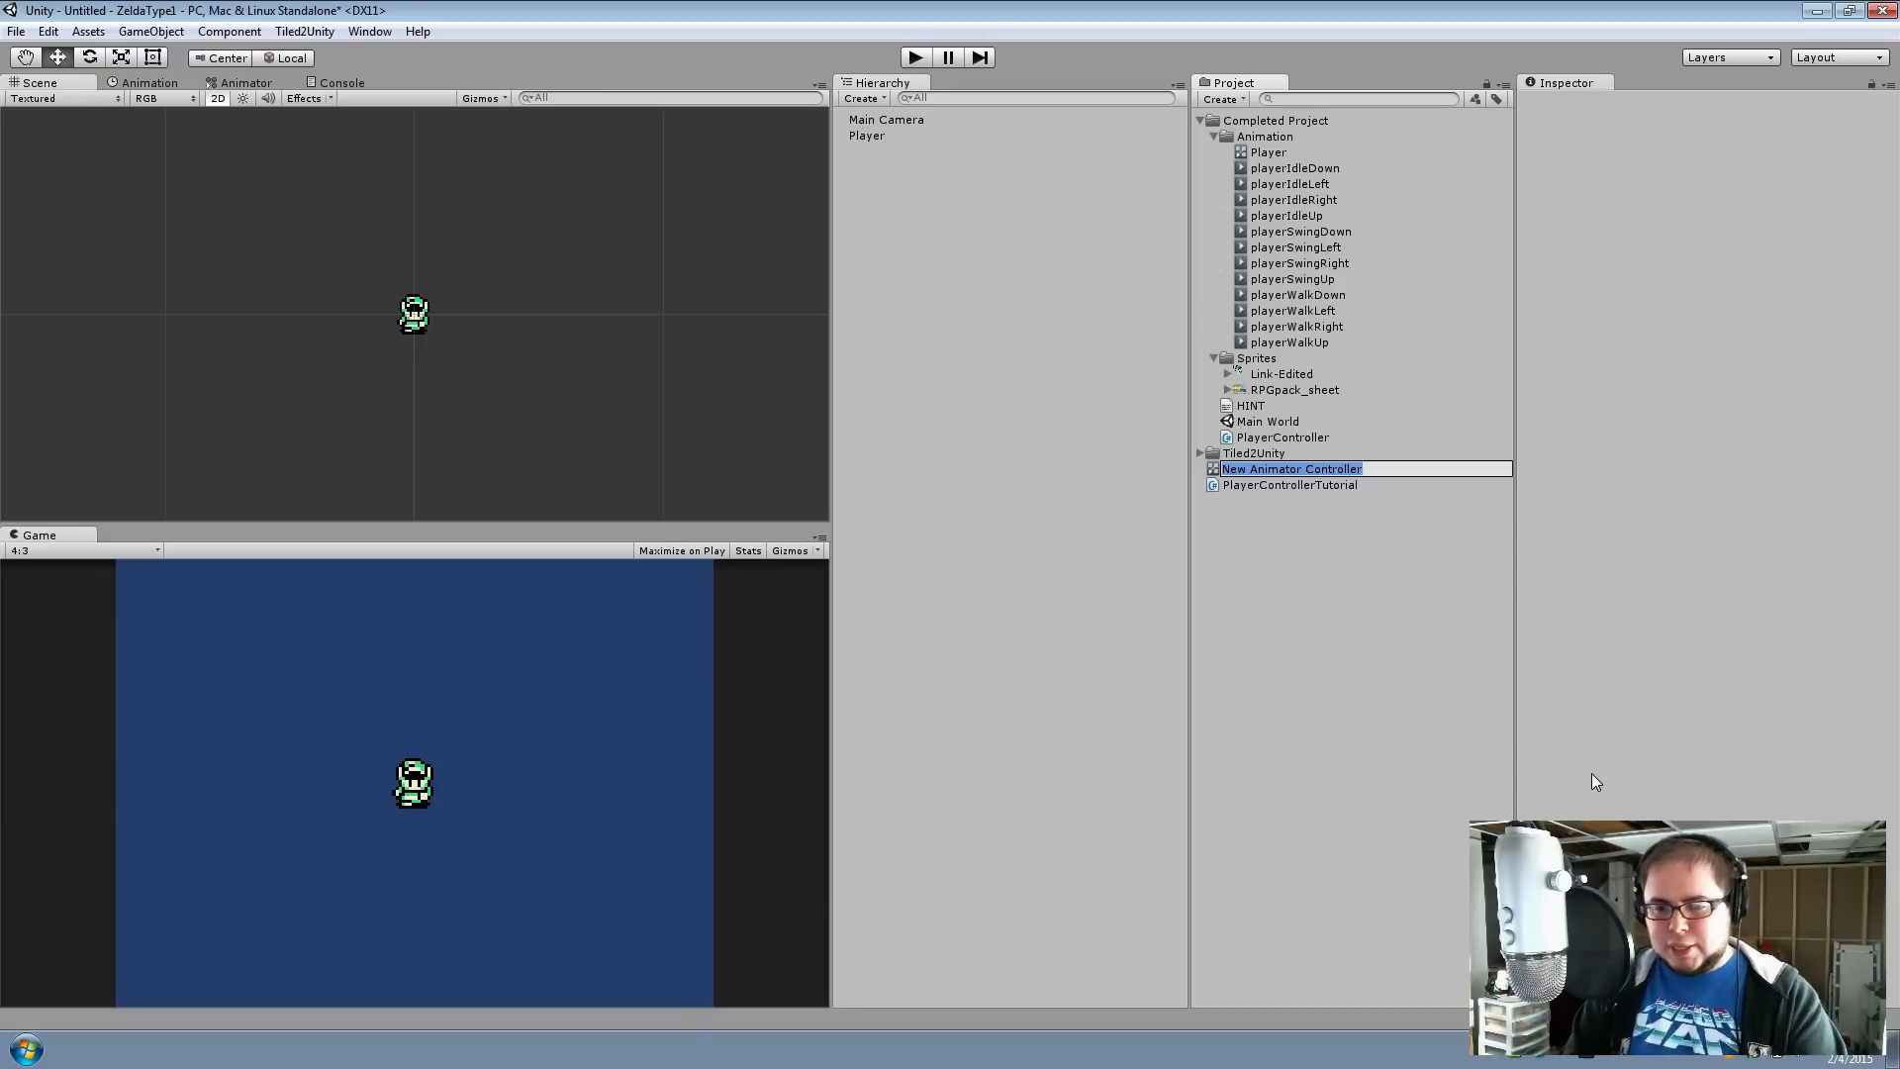
{"action": "type", "text": "PlayerAni"}
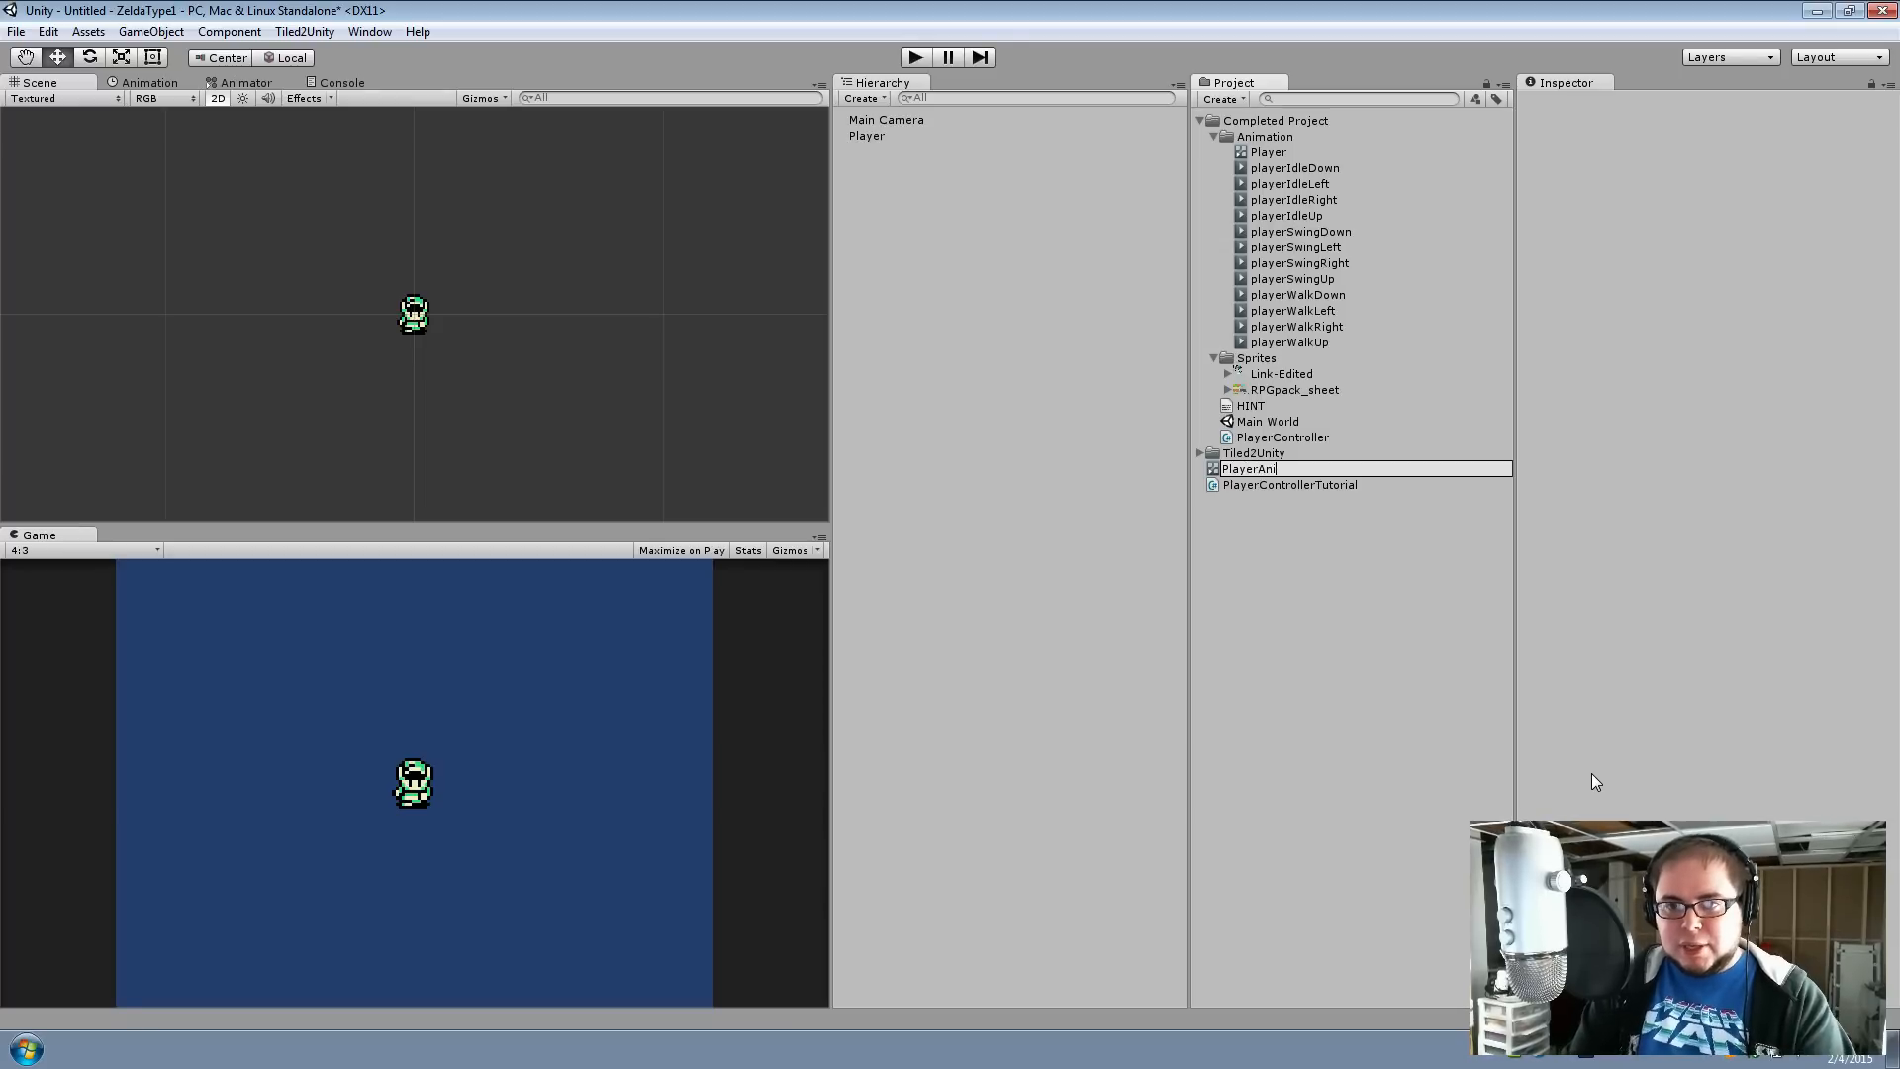
{"action": "type", "text": "mator"}
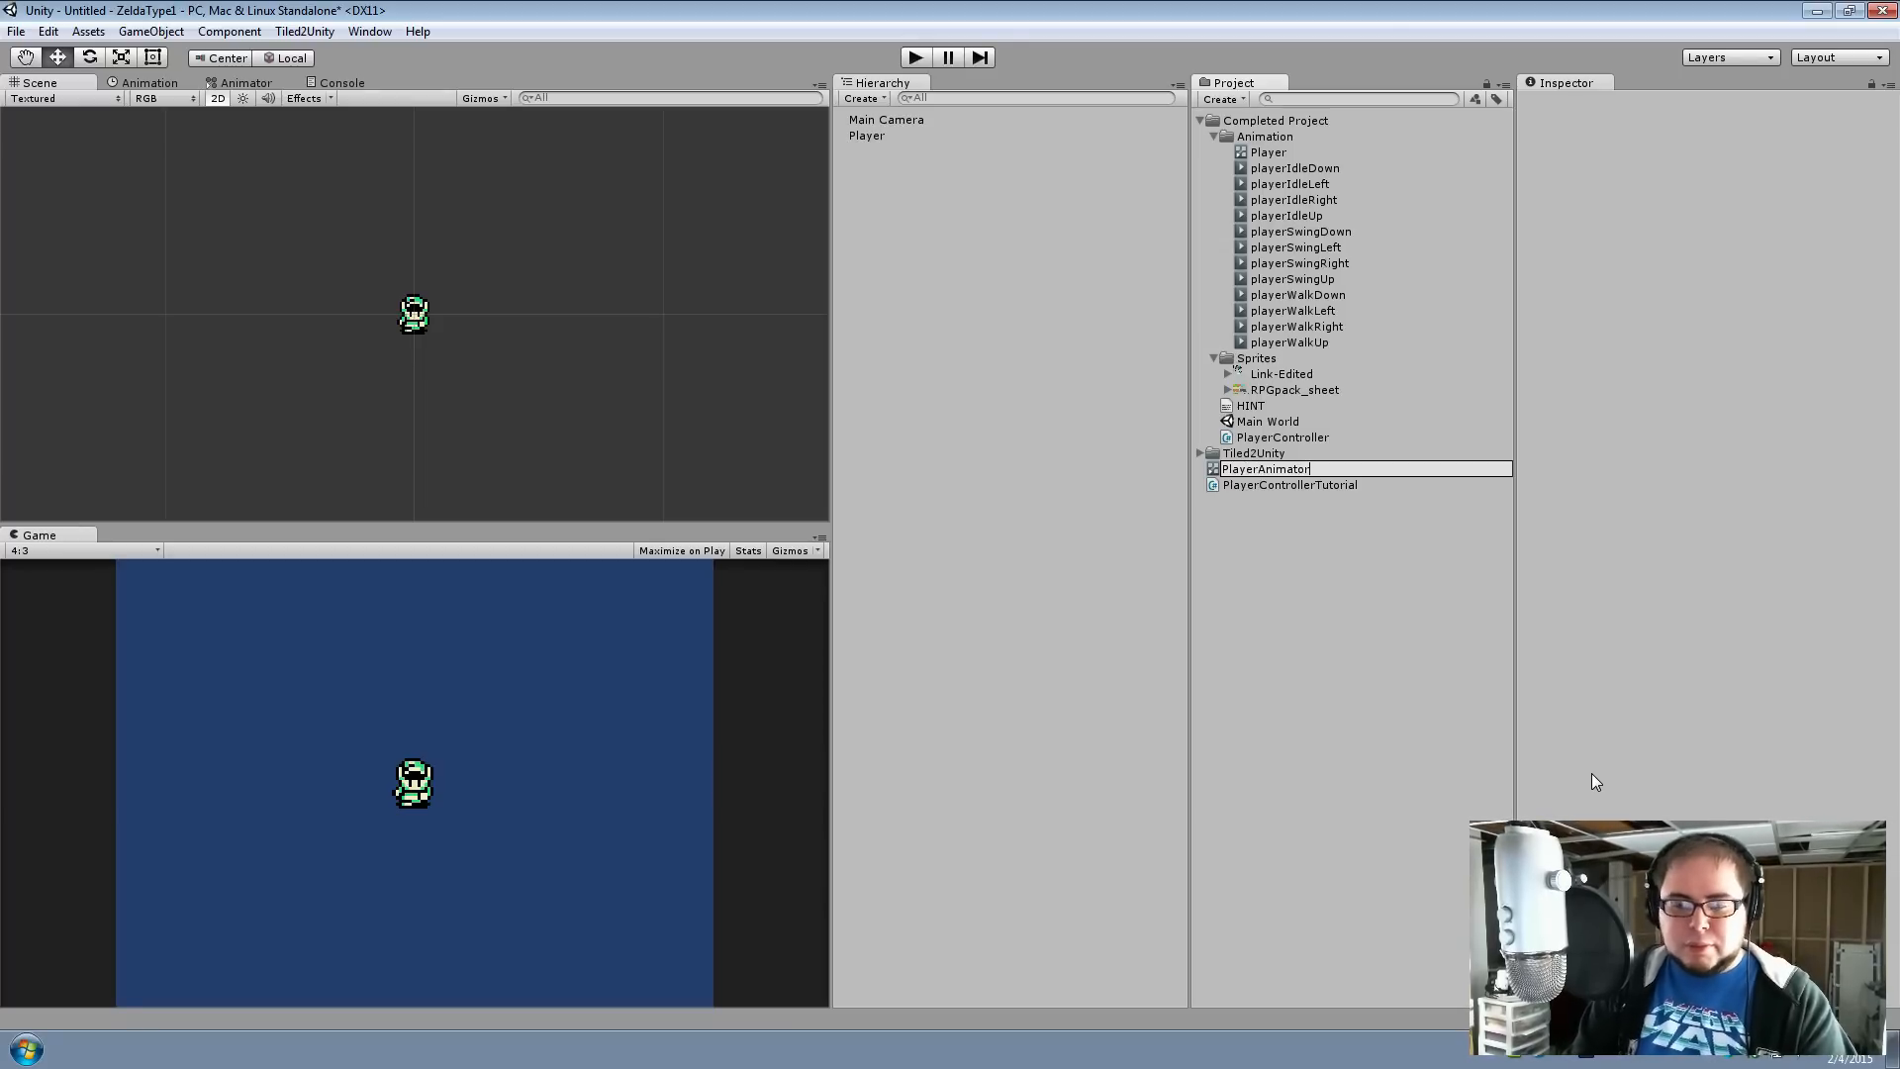
{"action": "key", "text": "Return"}
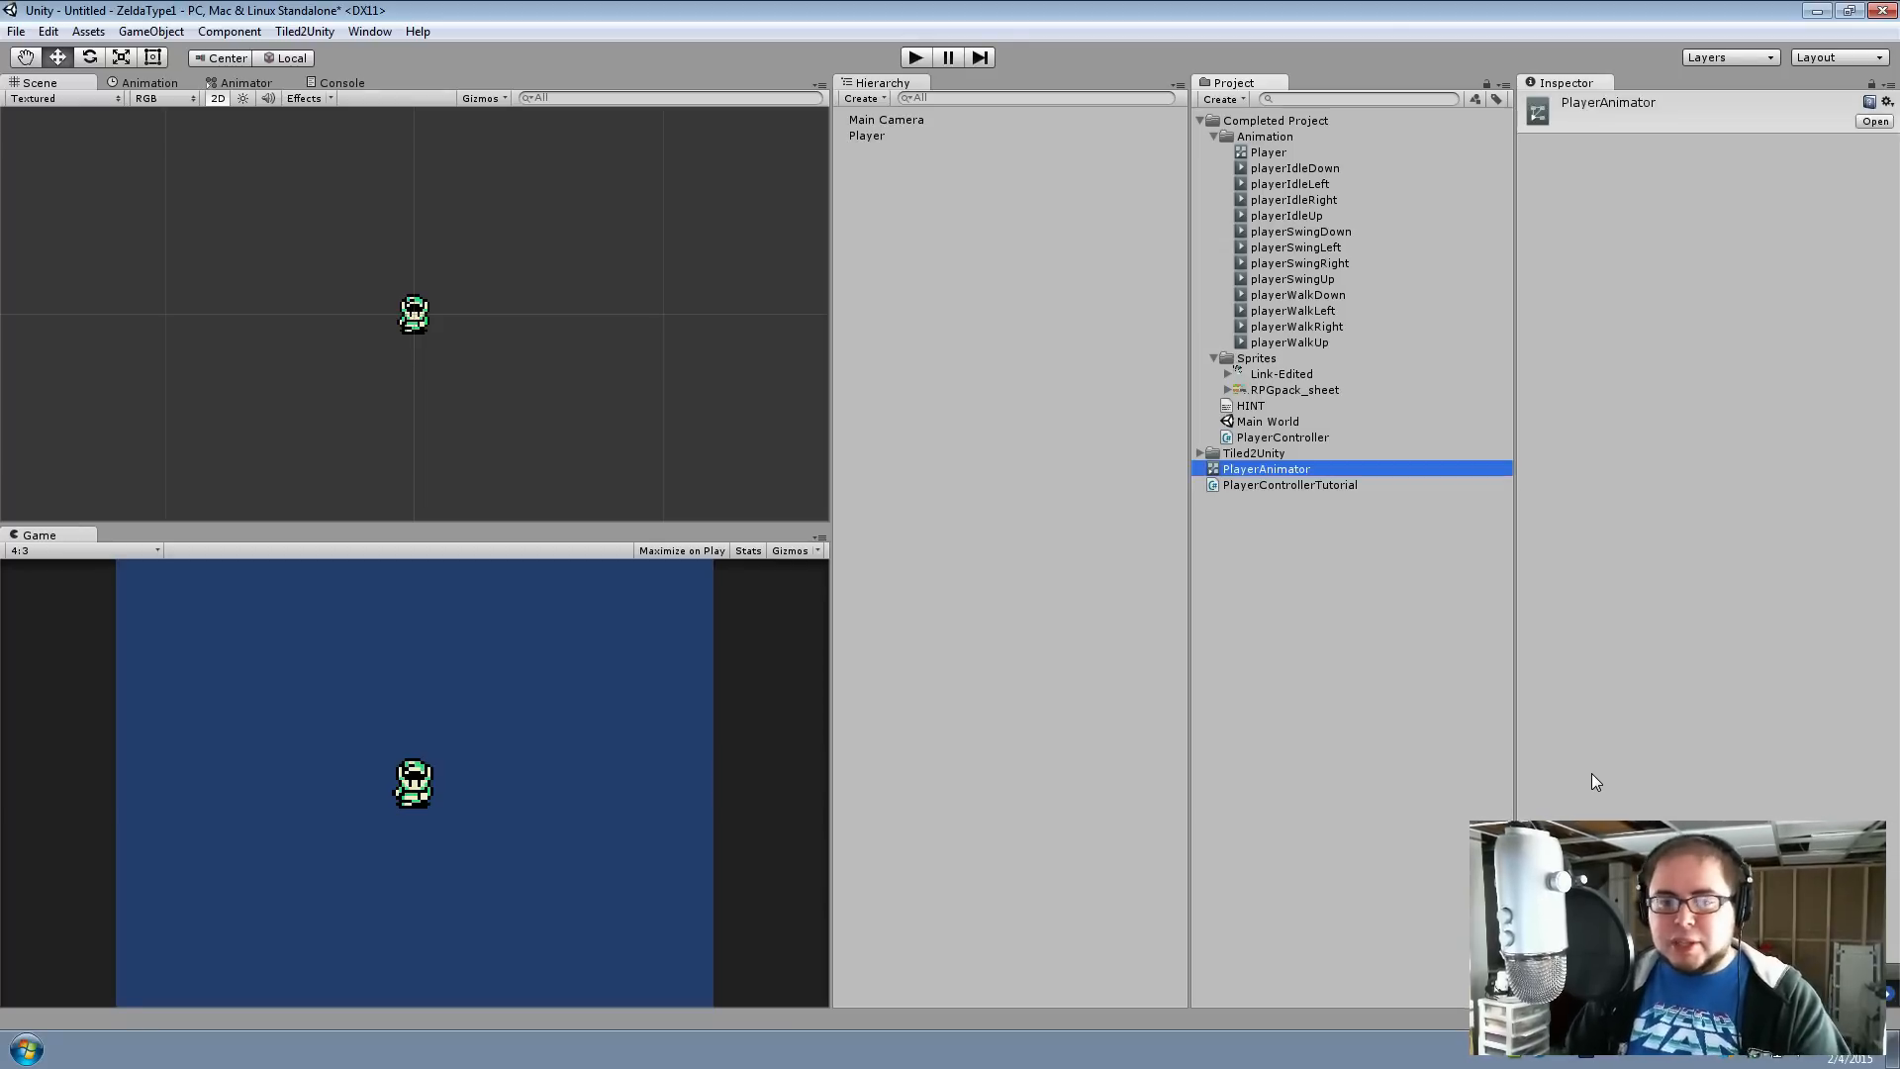
Add an Animator component to the Player object and assign PlayerAnimator as its controller
{"action": "left_click", "coordinate": [873, 131]}
{"action": "left_click", "coordinate": [1689, 484]}
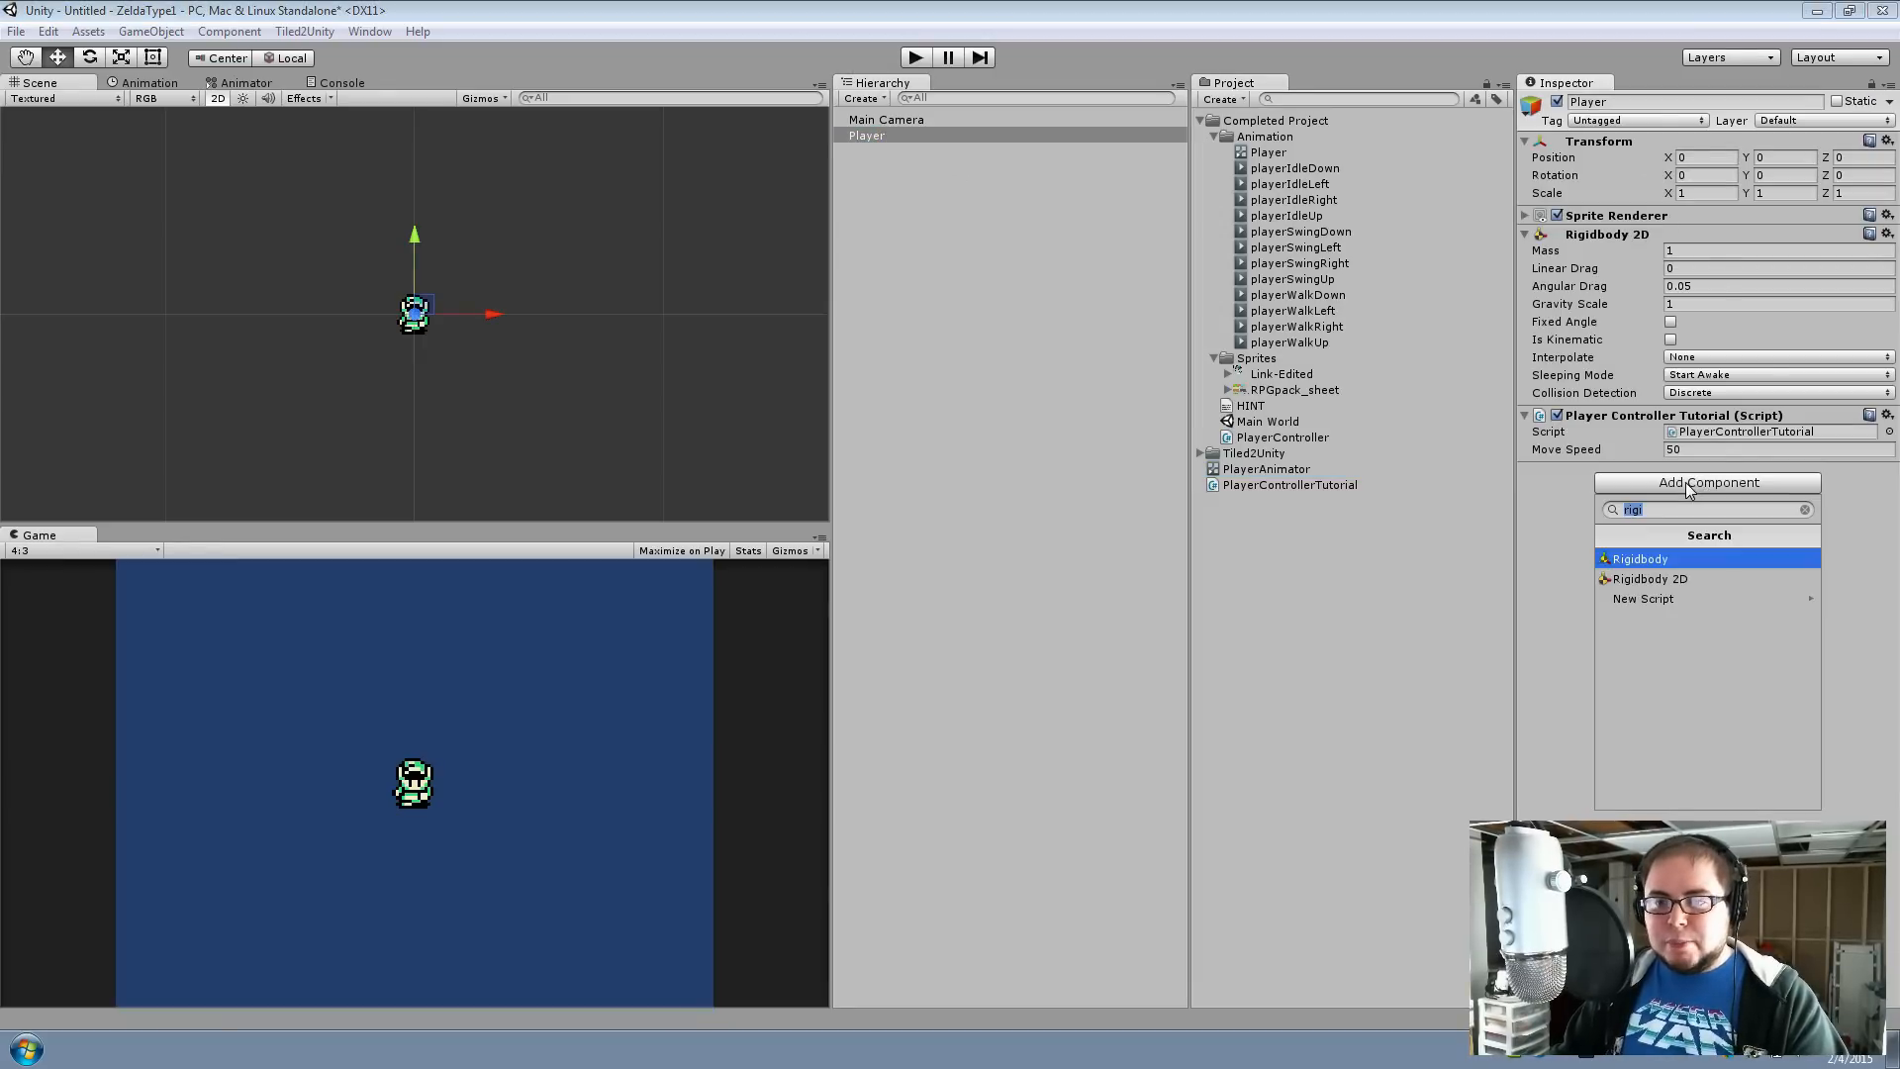
{"action": "type", "text": "anim"}
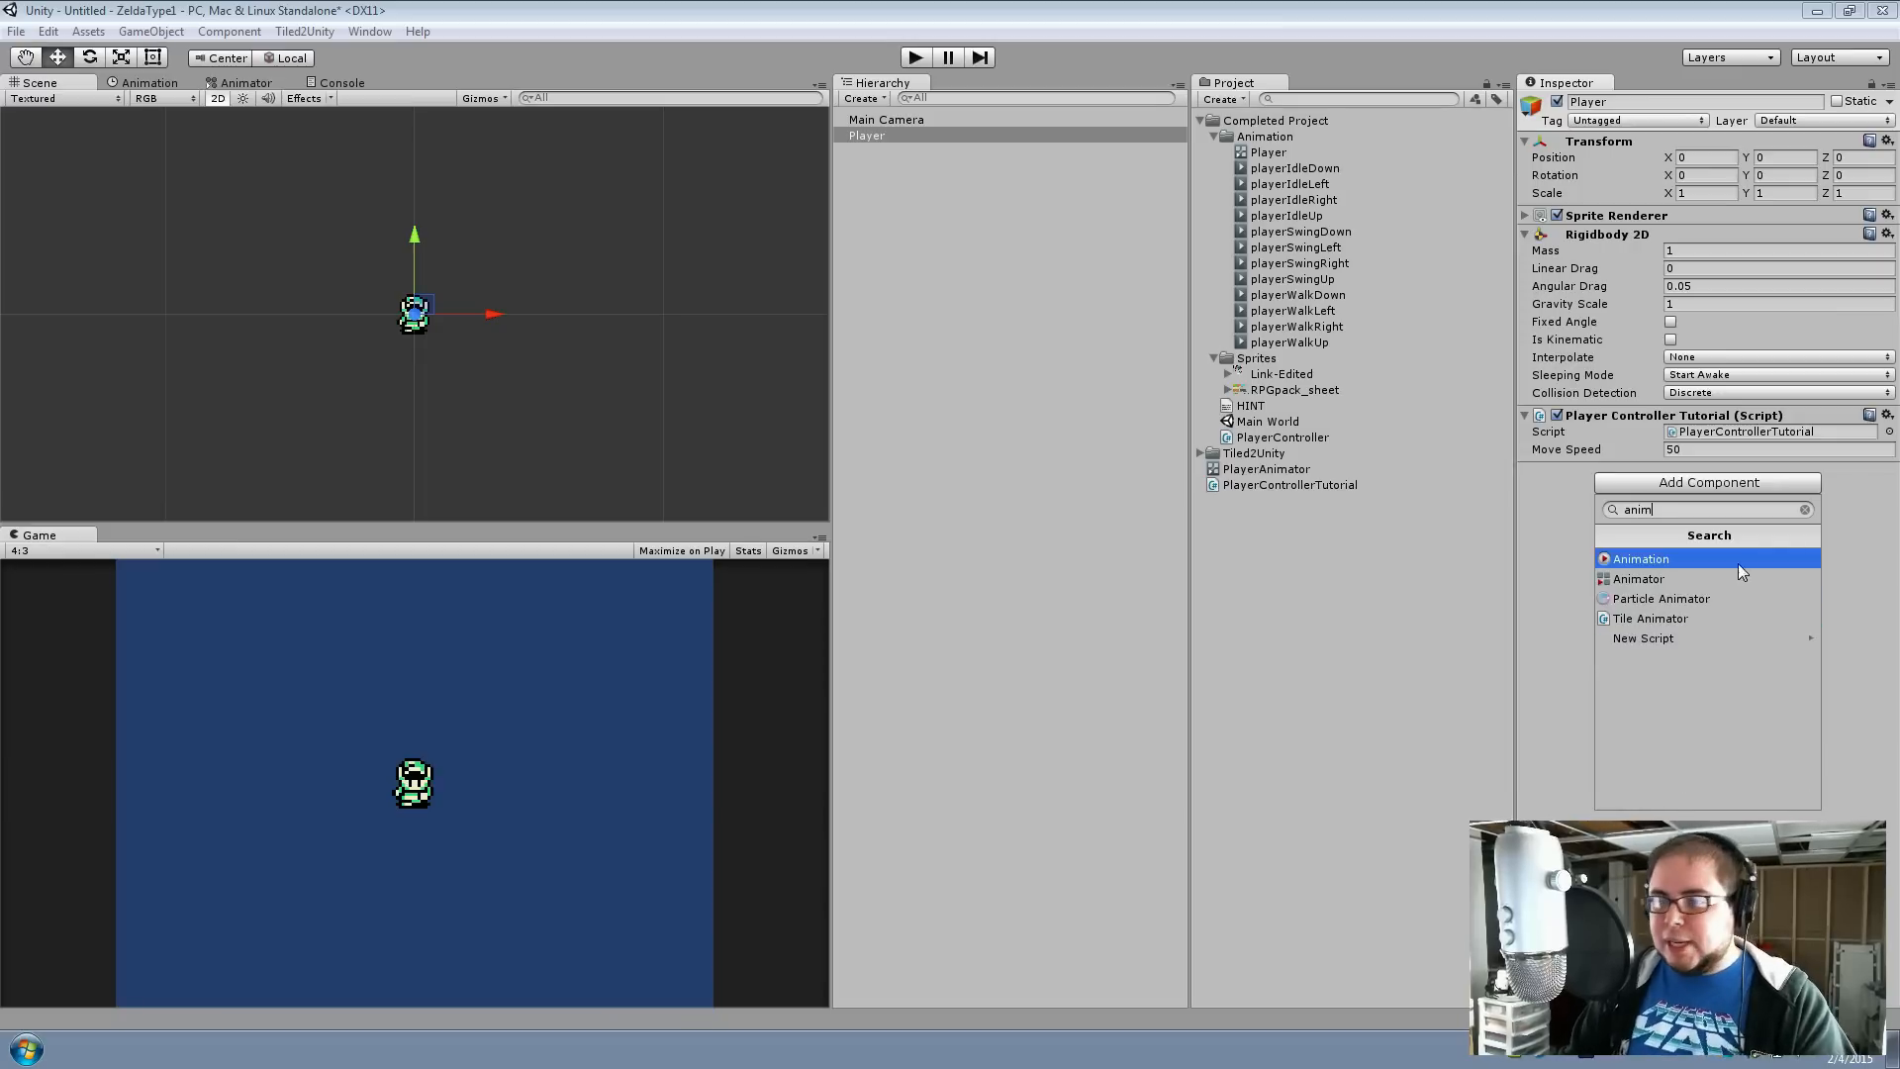
{"action": "left_click", "coordinate": [1716, 578]}
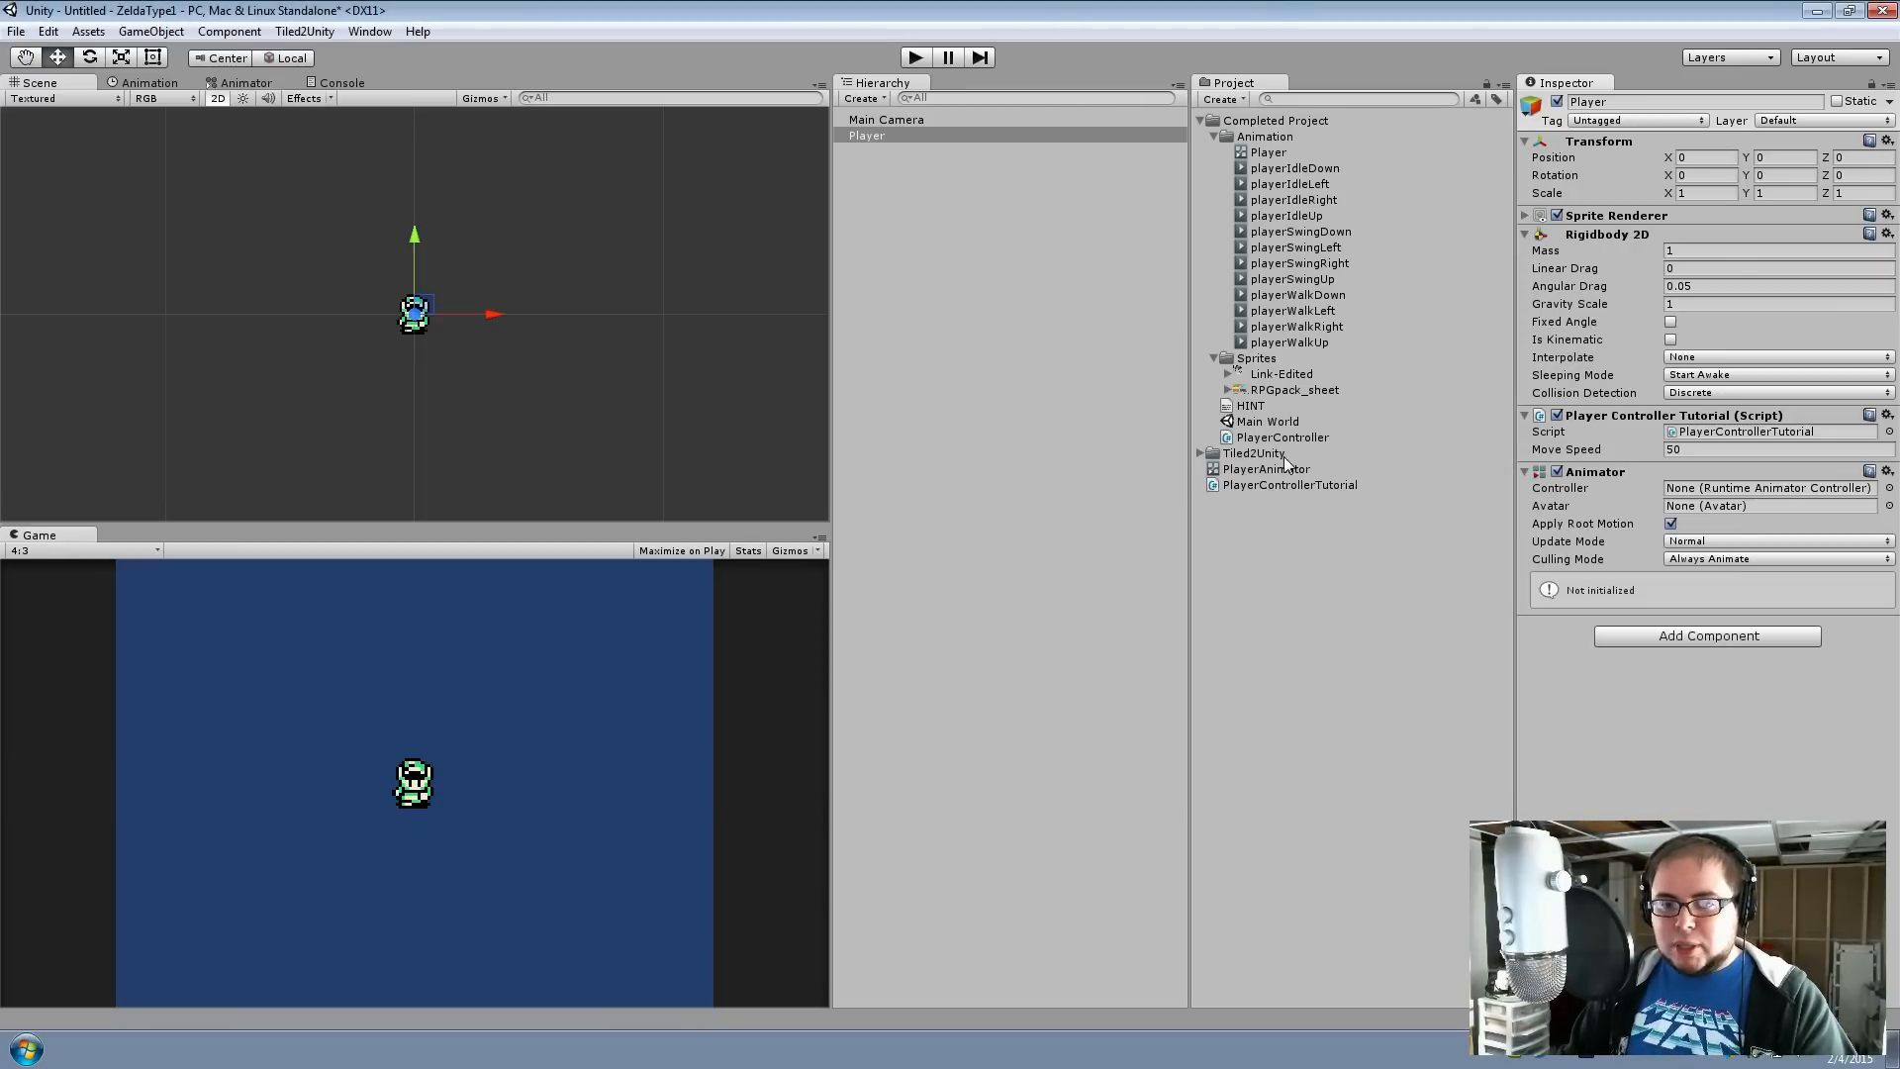
{"action": "left_click_drag", "start_coordinate": [1277, 470], "coordinate": [1728, 493]}
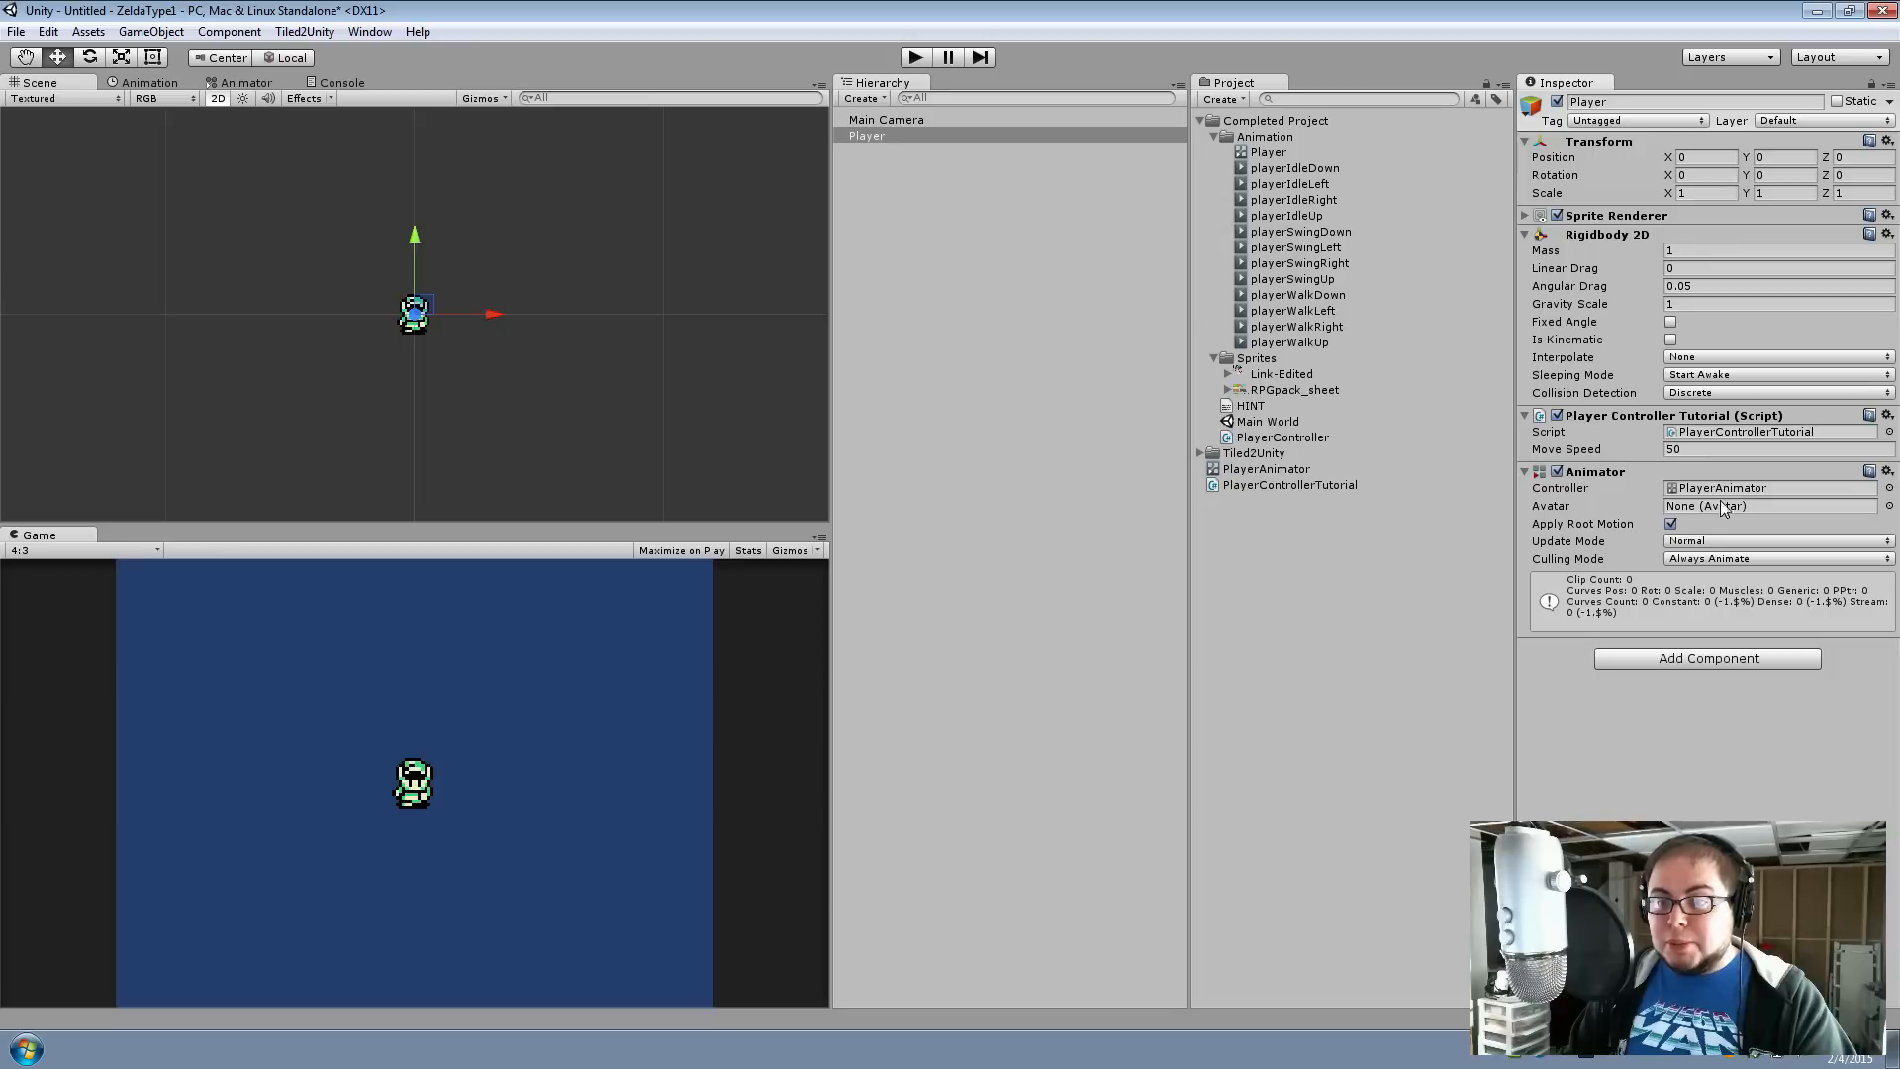
Open the Player's animator graph and create an empty state named Idle below Any State
{"action": "left_click", "coordinate": [883, 138]}
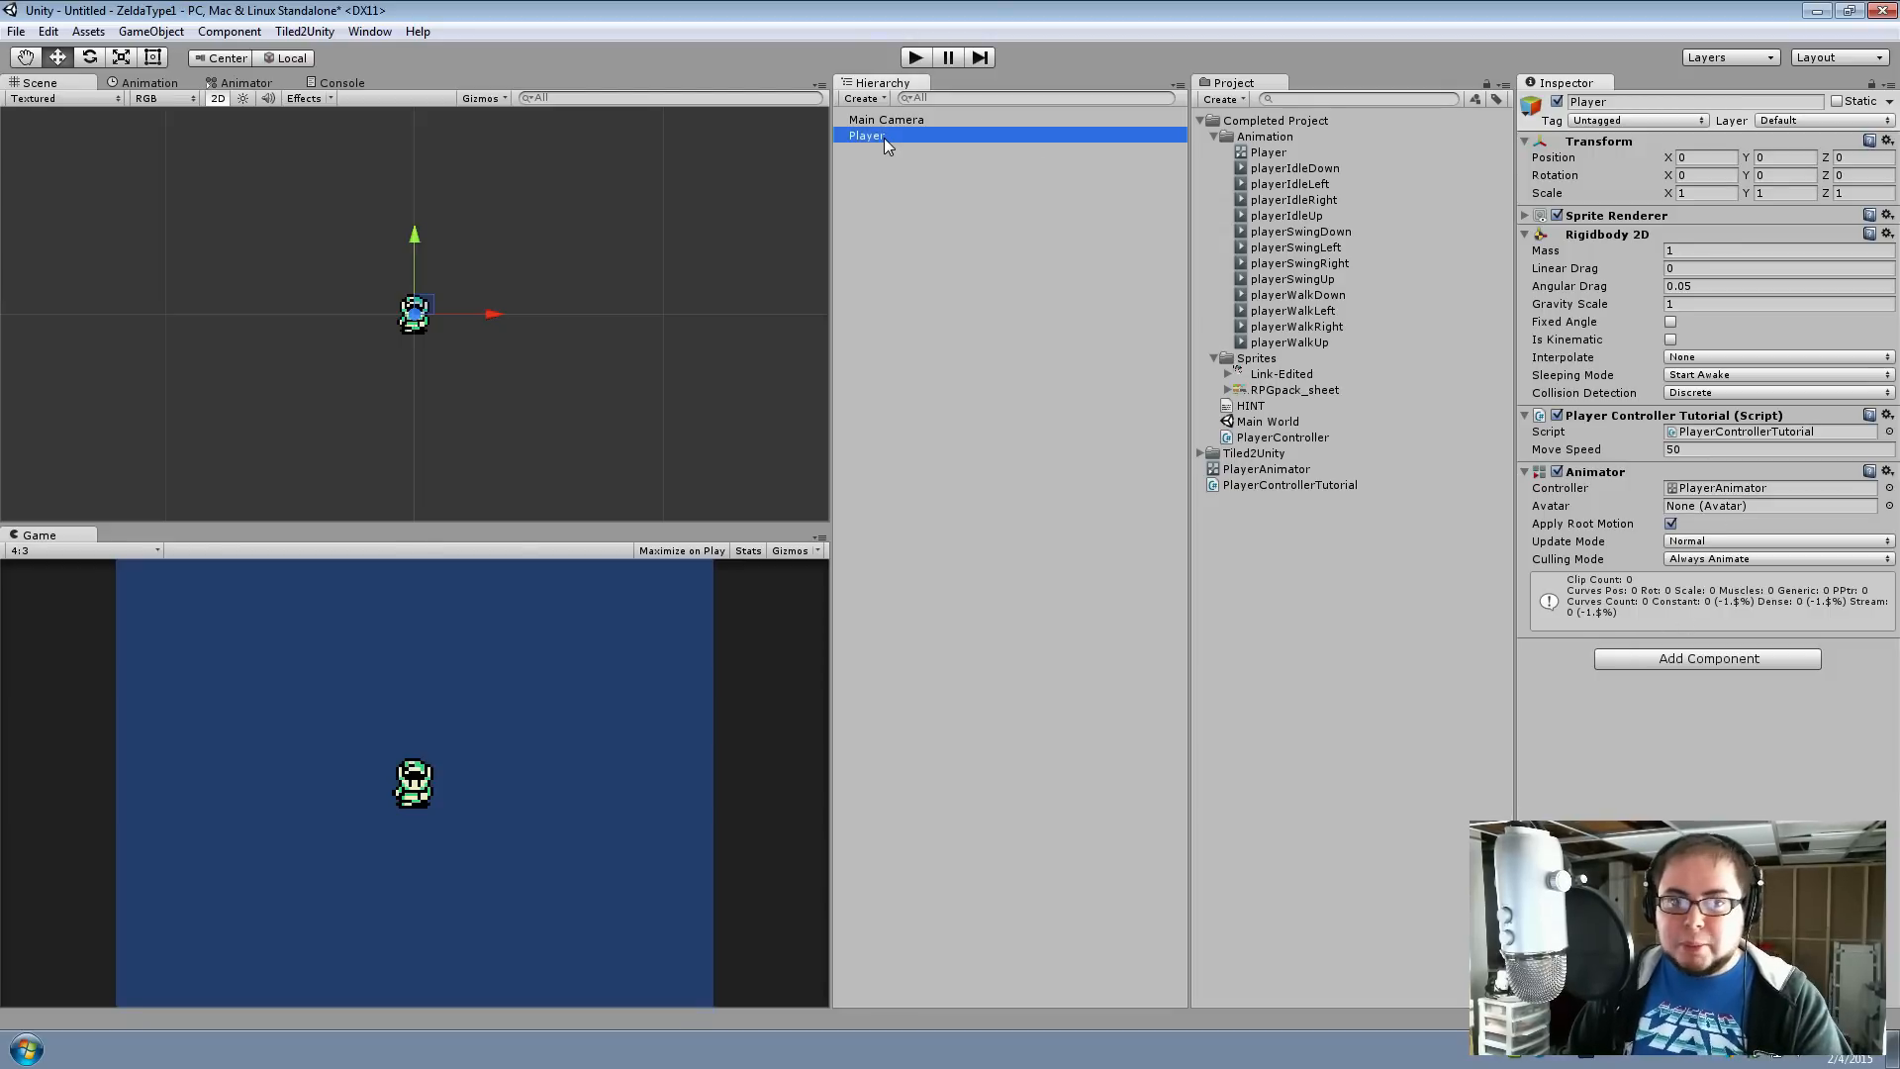
{"action": "left_click", "coordinate": [267, 86]}
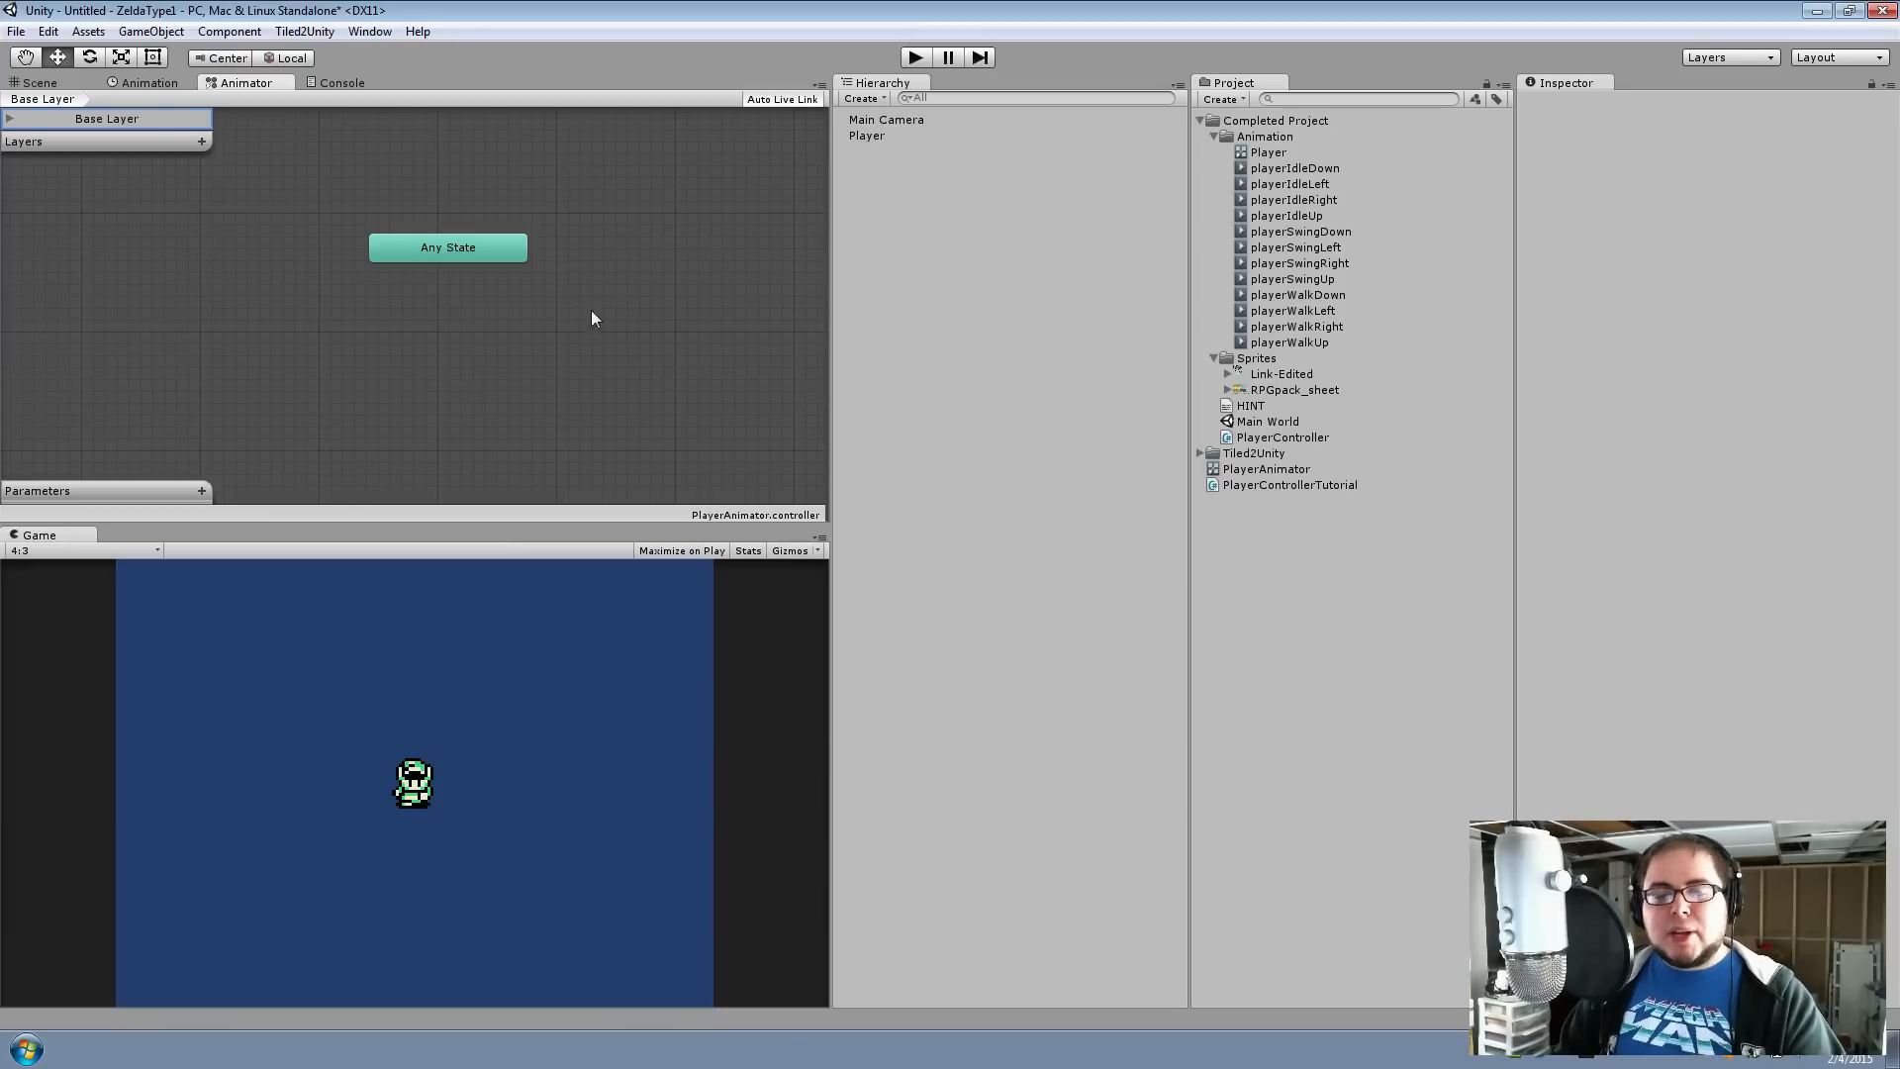
{"action": "right_click", "coordinate": [428, 313]}
{"action": "mouse_move", "coordinate": [540, 324]}
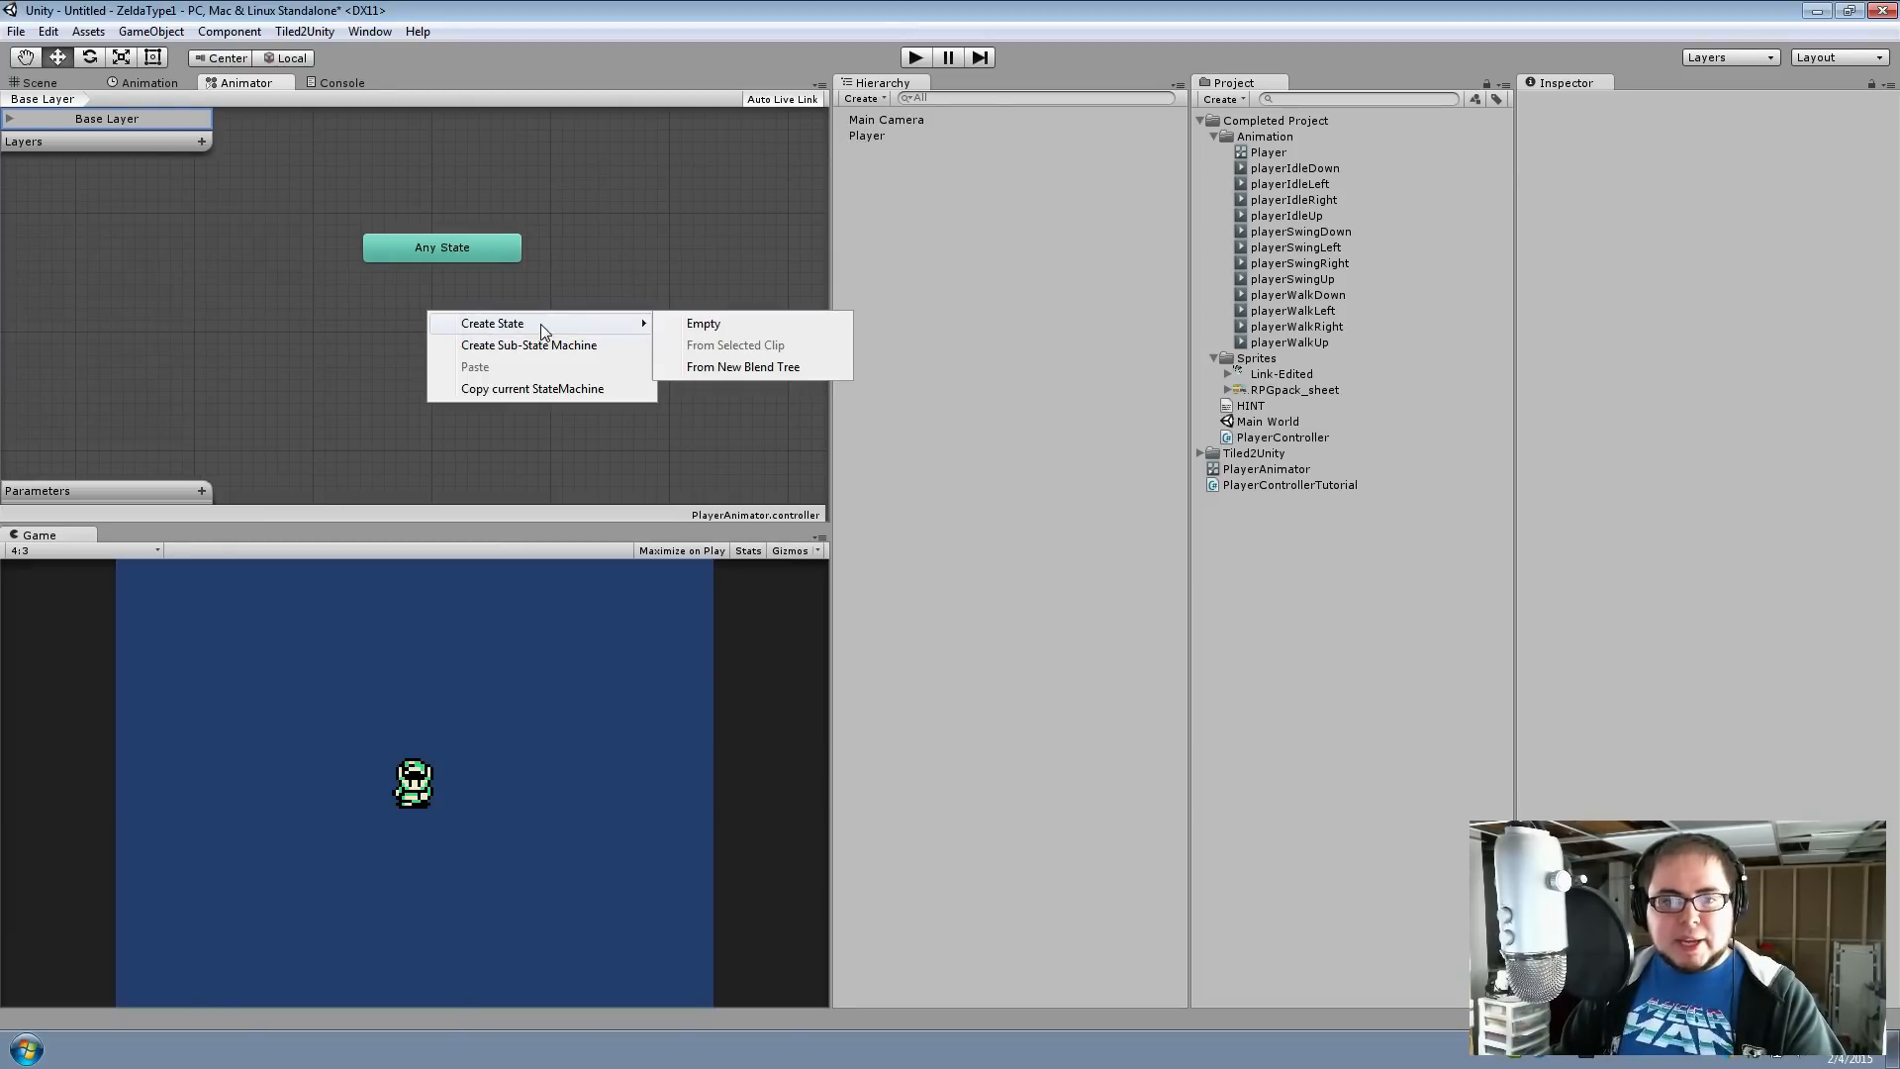
{"action": "left_click", "coordinate": [751, 328]}
{"action": "left_click_drag", "start_coordinate": [562, 327], "coordinate": [485, 319]}
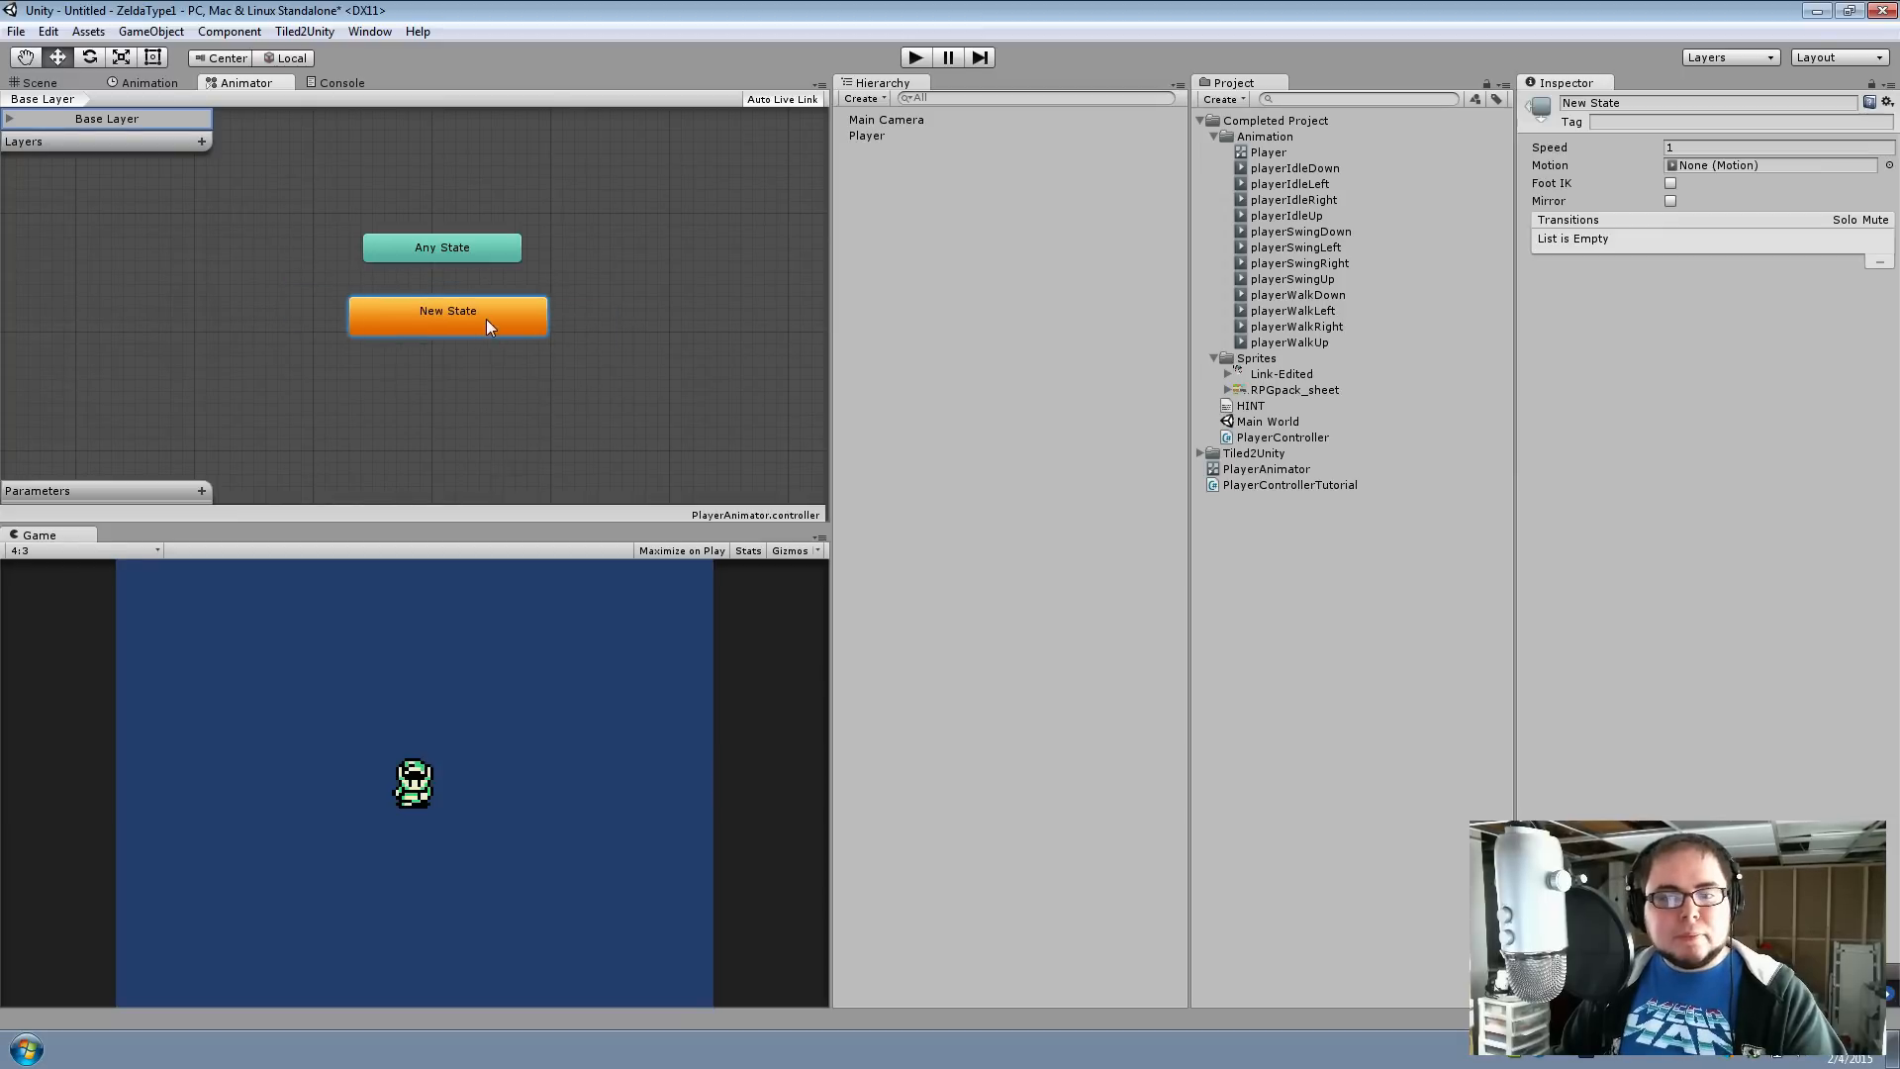
{"action": "left_click", "coordinate": [1623, 107]}
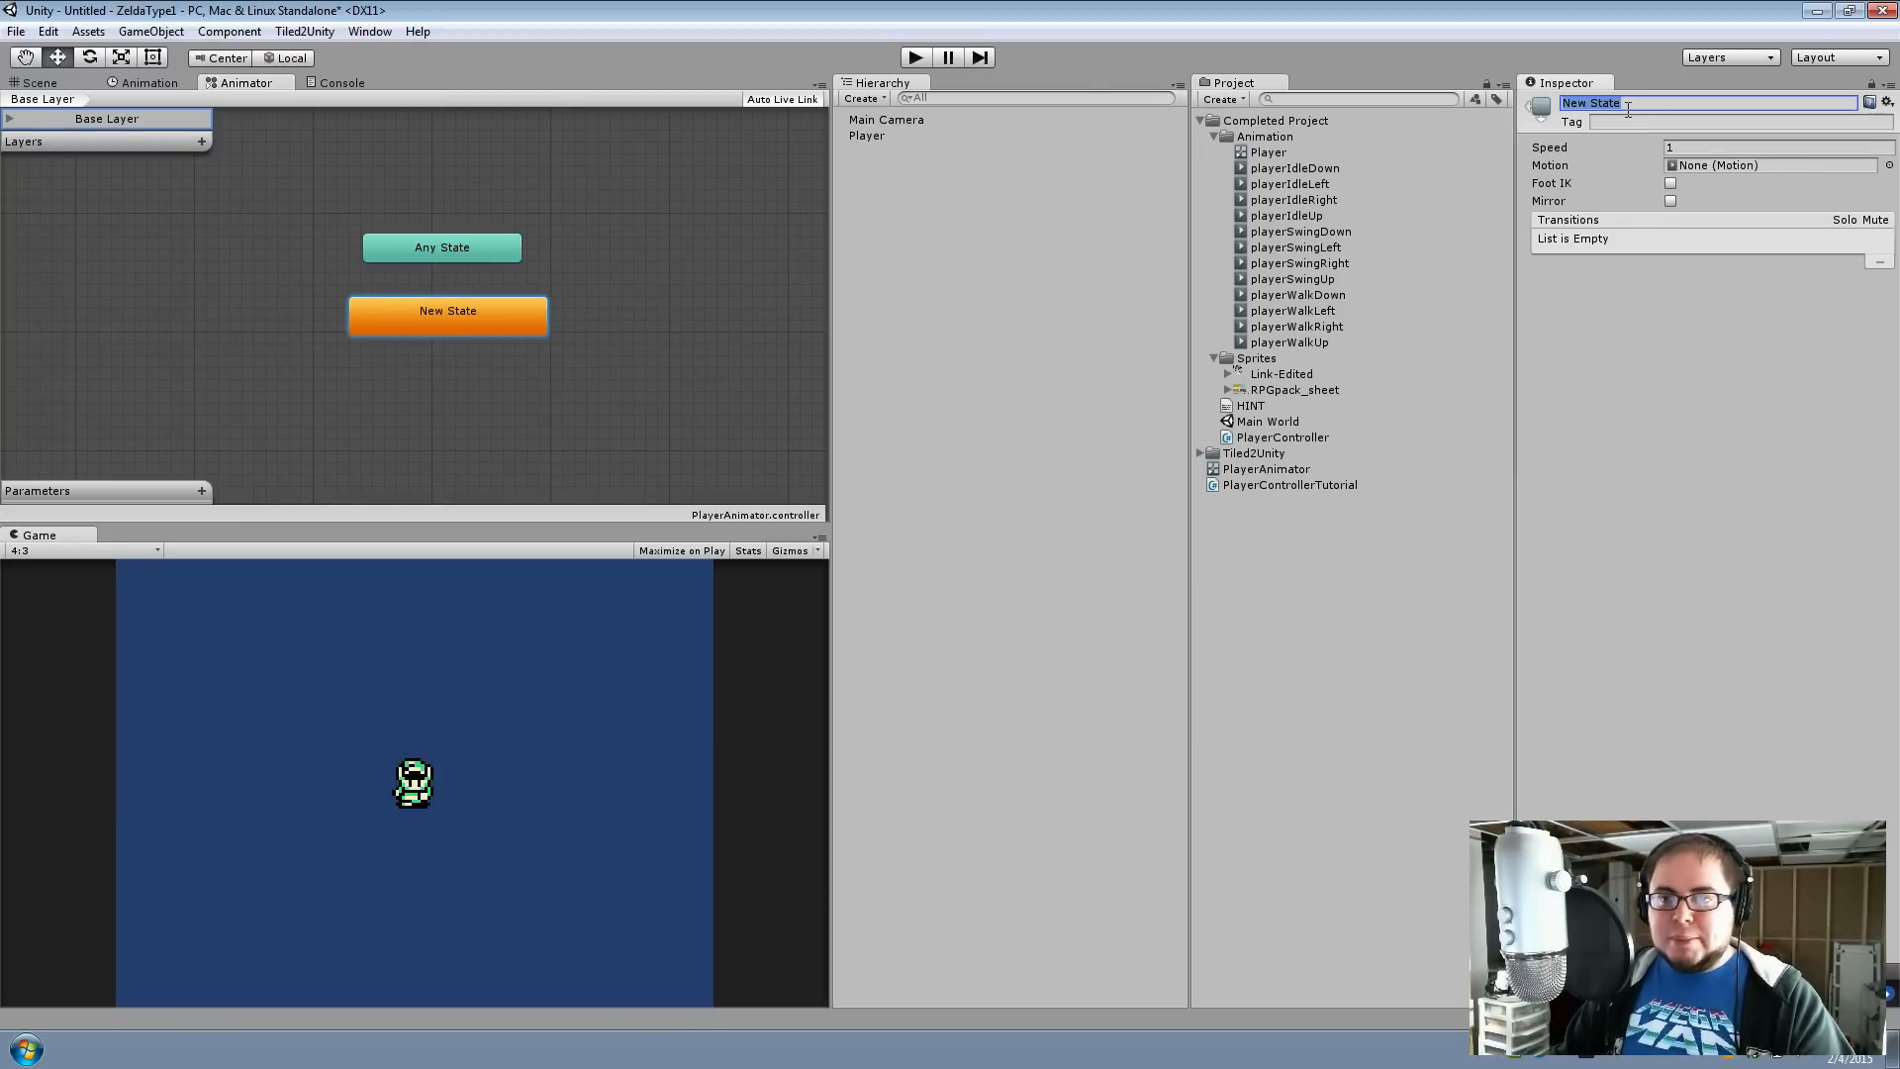
{"action": "type", "text": "Idle"}
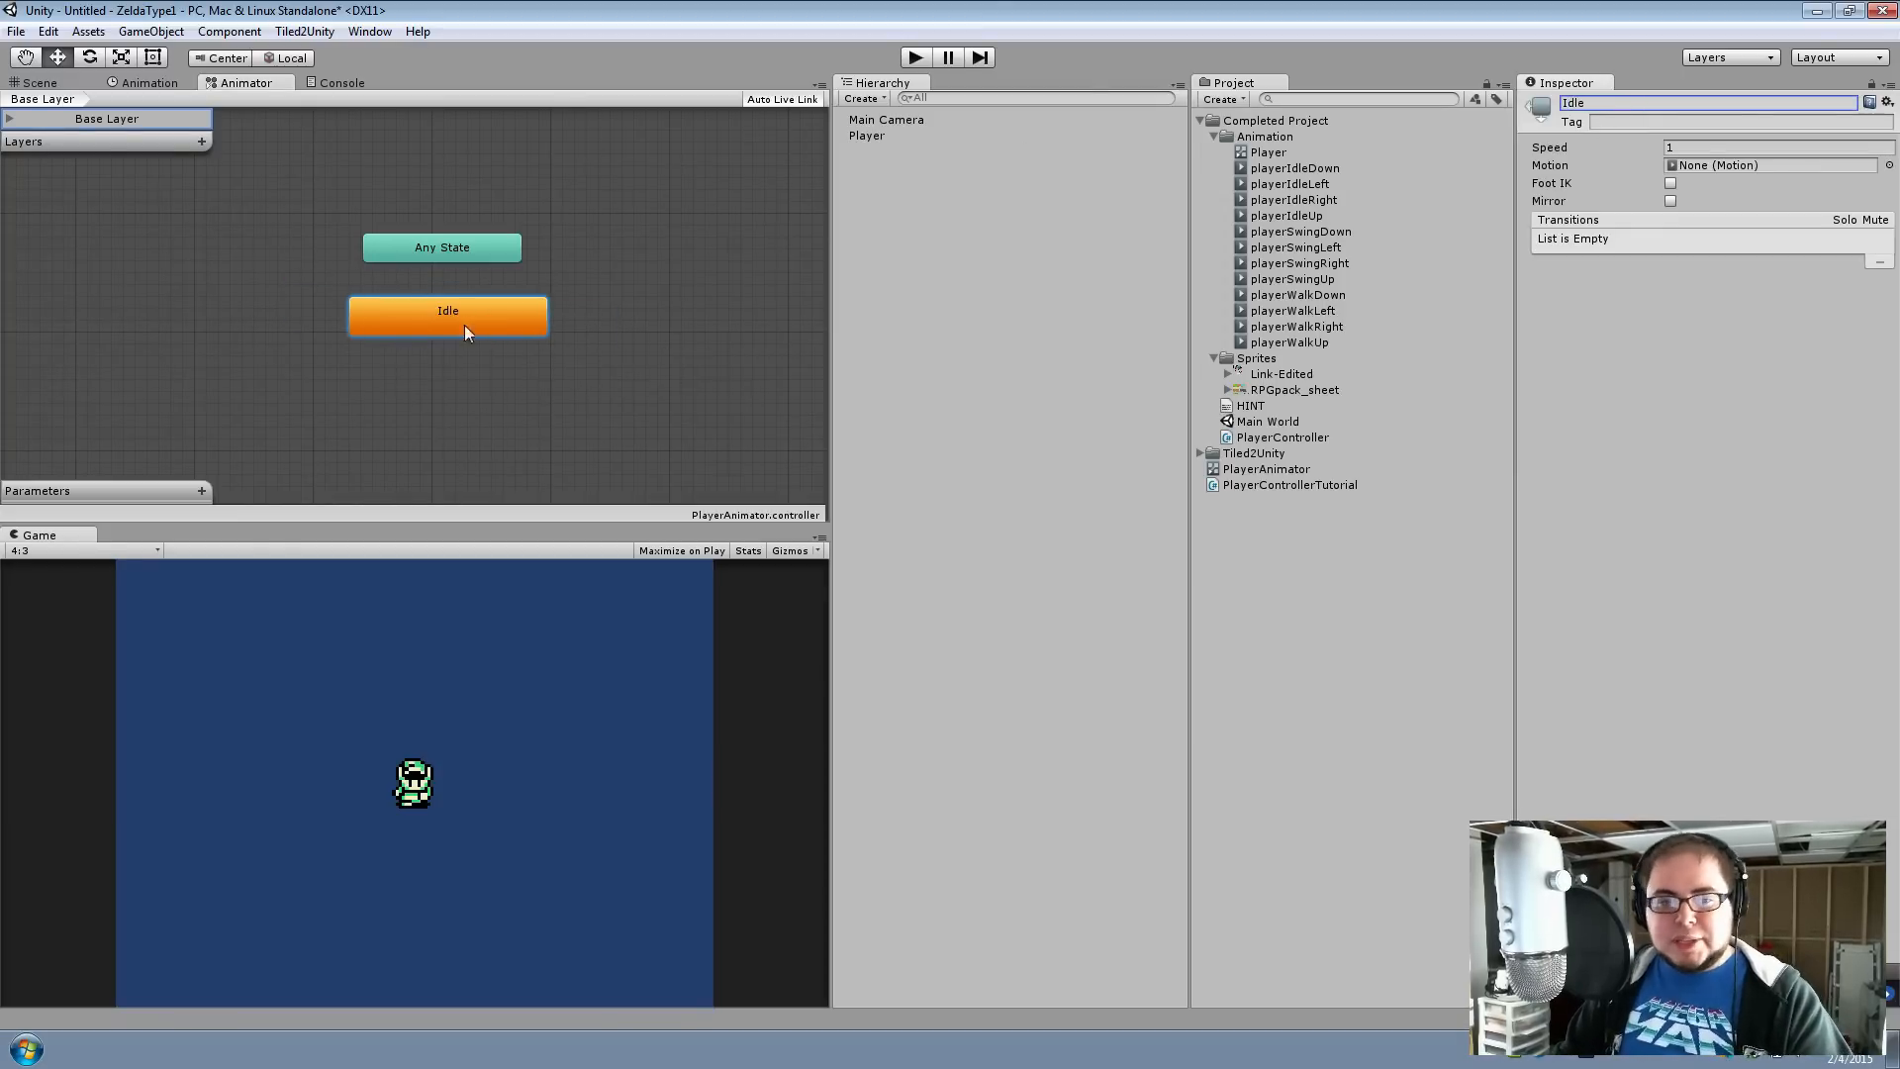
Create a second empty state named Walking and place it below the Idle state
{"action": "right_click", "coordinate": [439, 374]}
{"action": "mouse_move", "coordinate": [510, 391]}
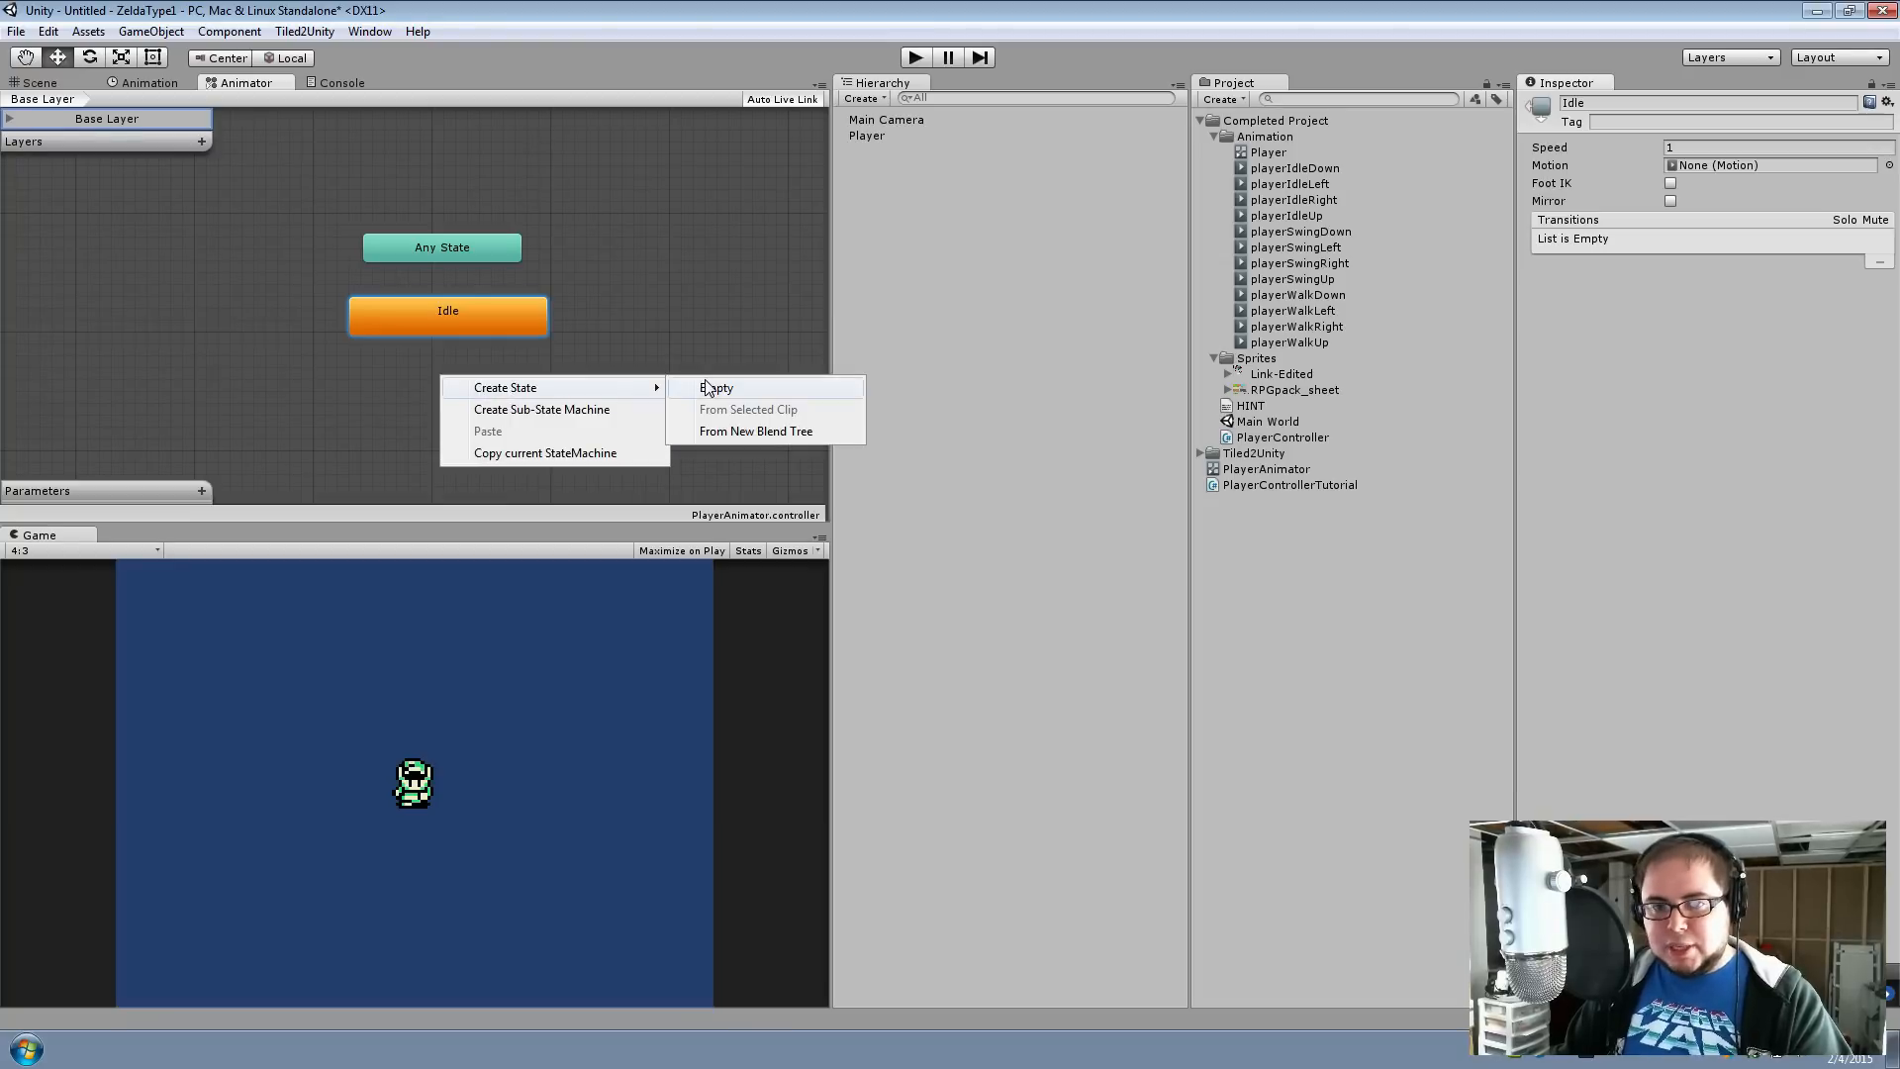
{"action": "left_click", "coordinate": [708, 387]}
{"action": "left_click_drag", "start_coordinate": [566, 394], "coordinate": [478, 418]}
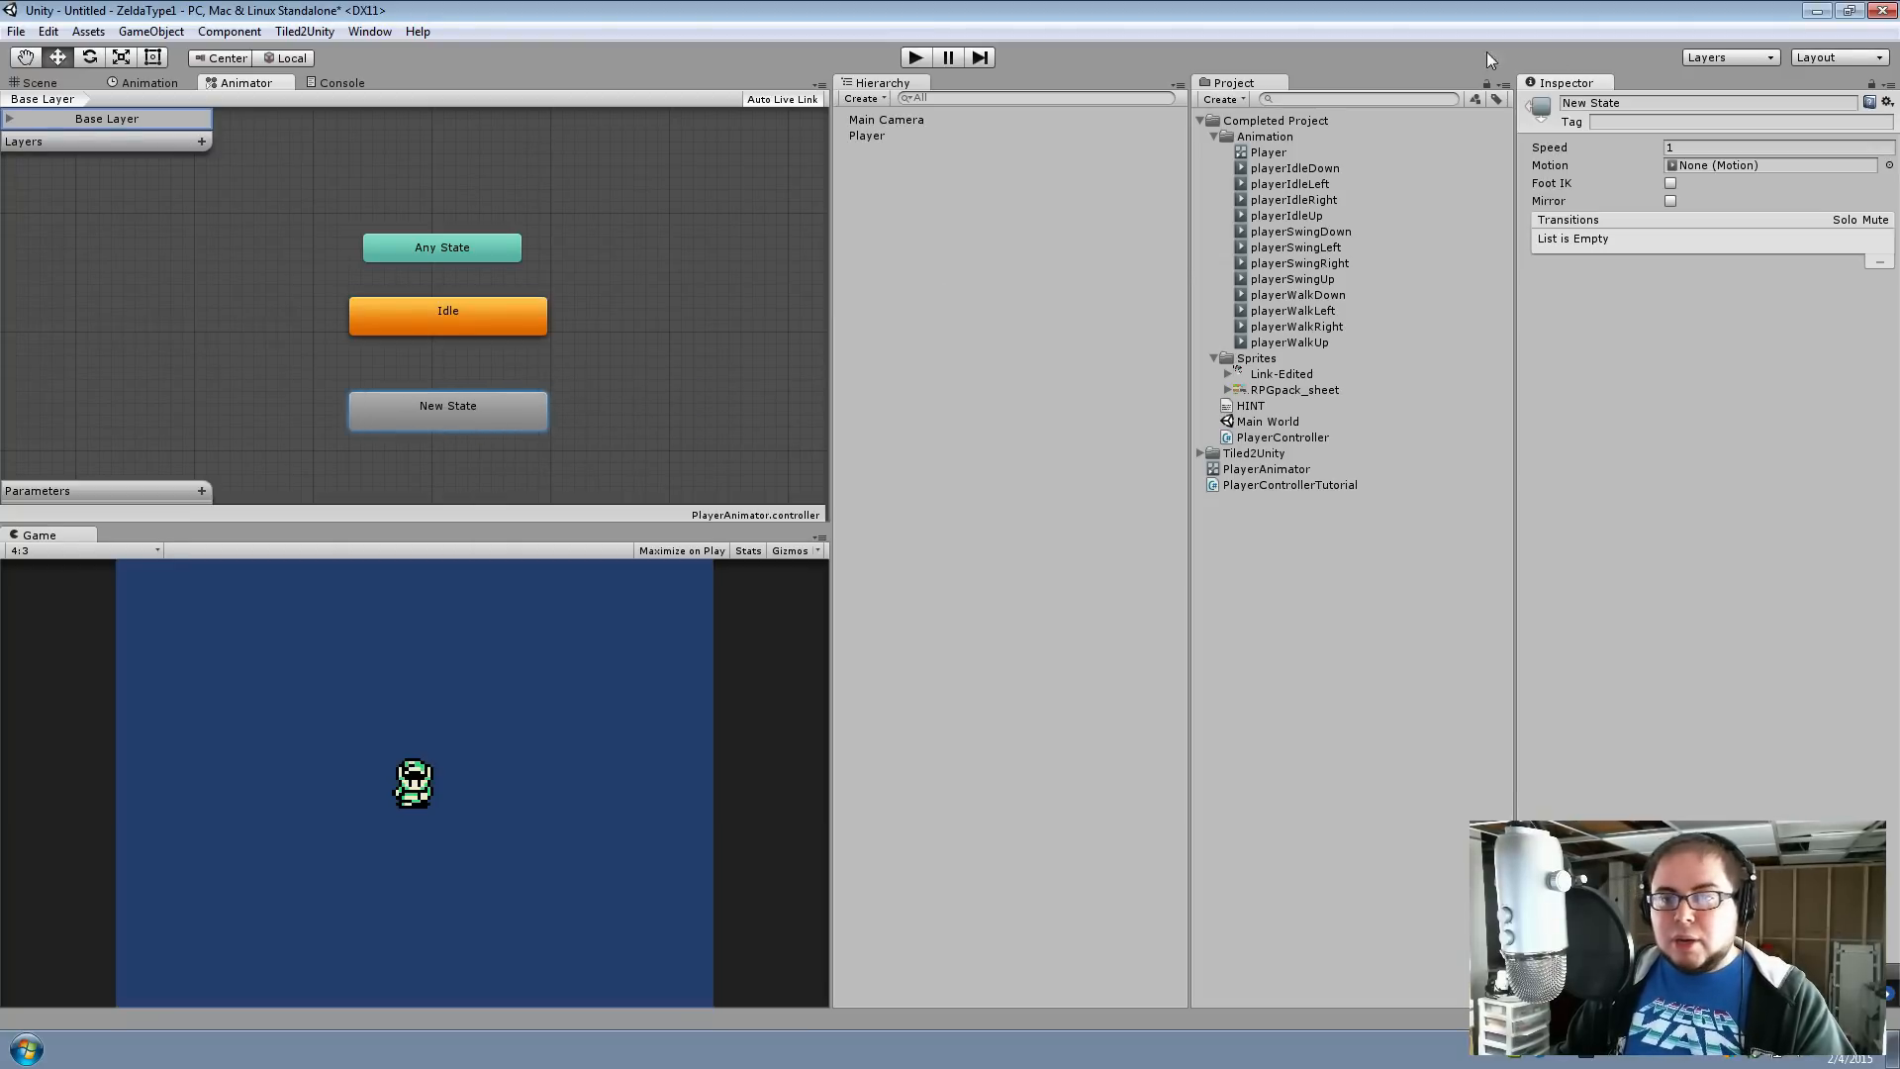
{"action": "left_click", "coordinate": [1631, 103]}
{"action": "type", "text": "Walking"}
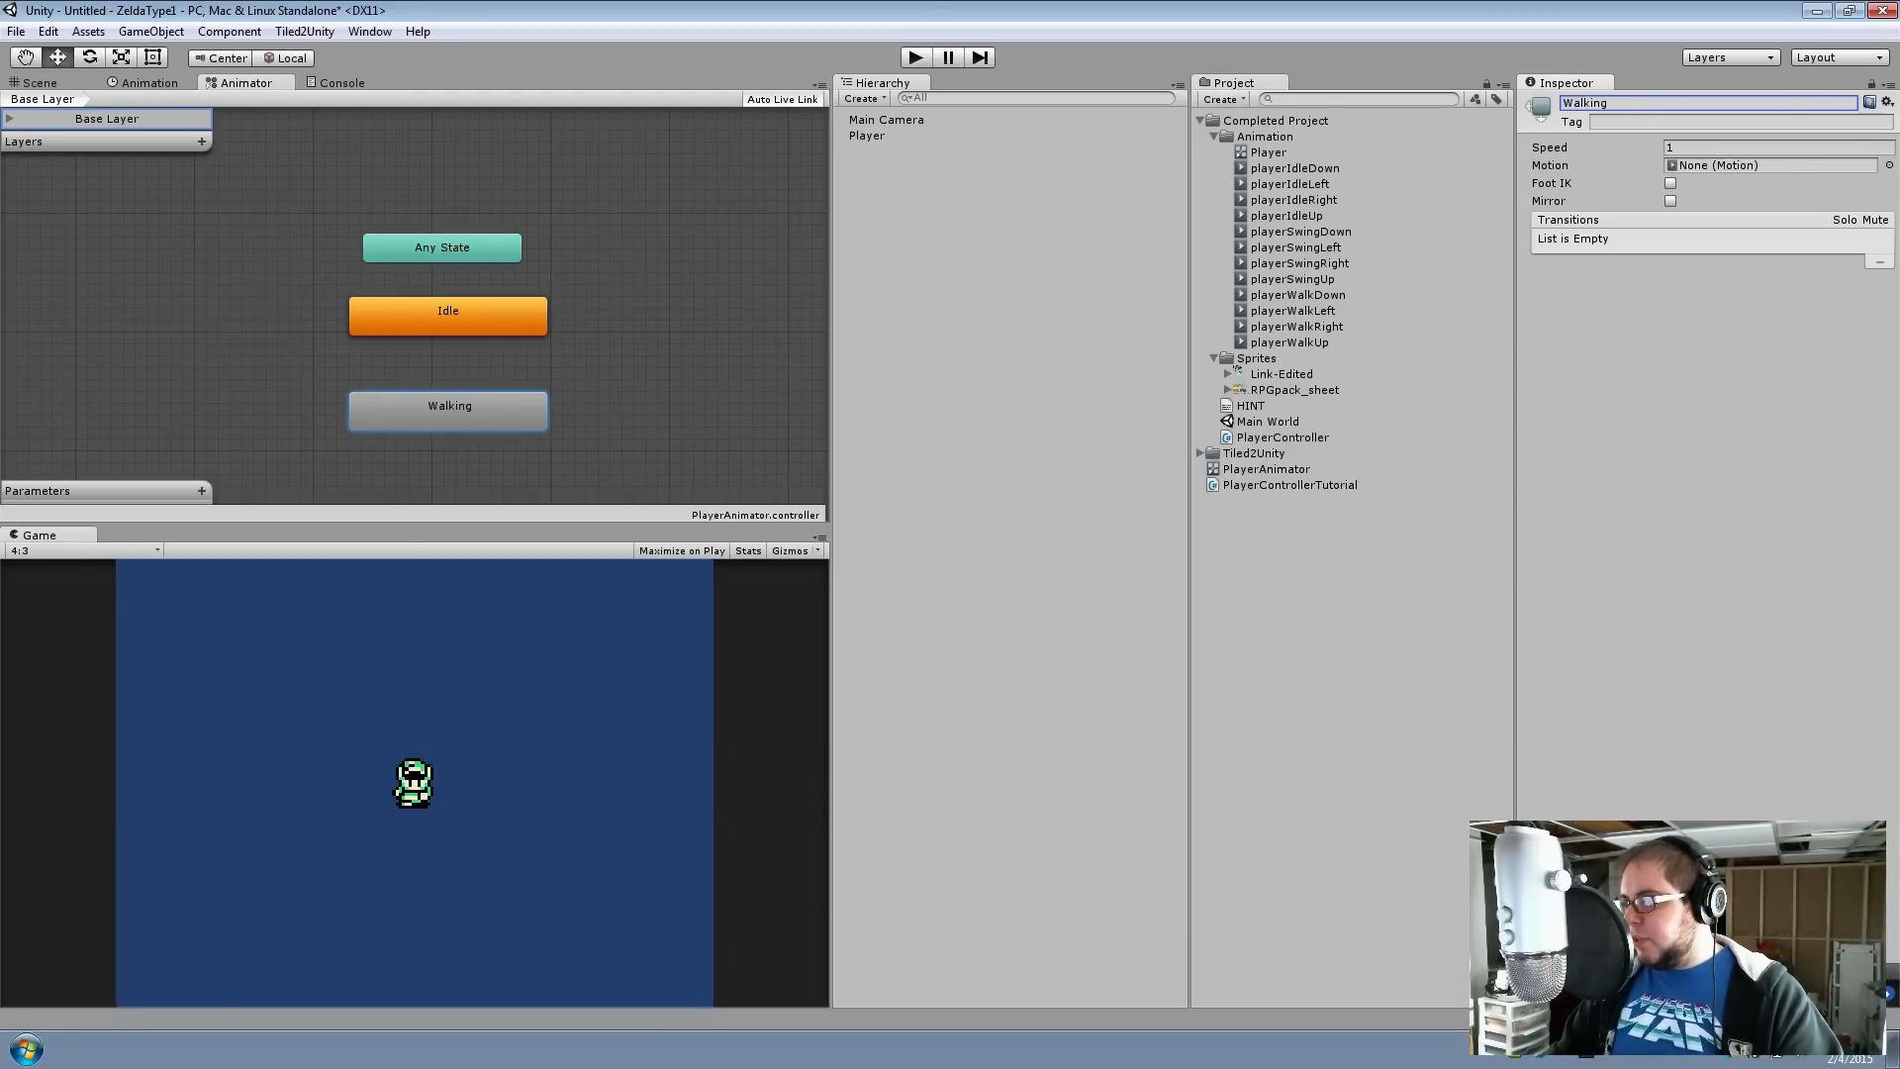
Make transitions in both directions between the Idle and Walking states
{"action": "middle_click_drag", "start_coordinate": [482, 340], "coordinate": [485, 336]}
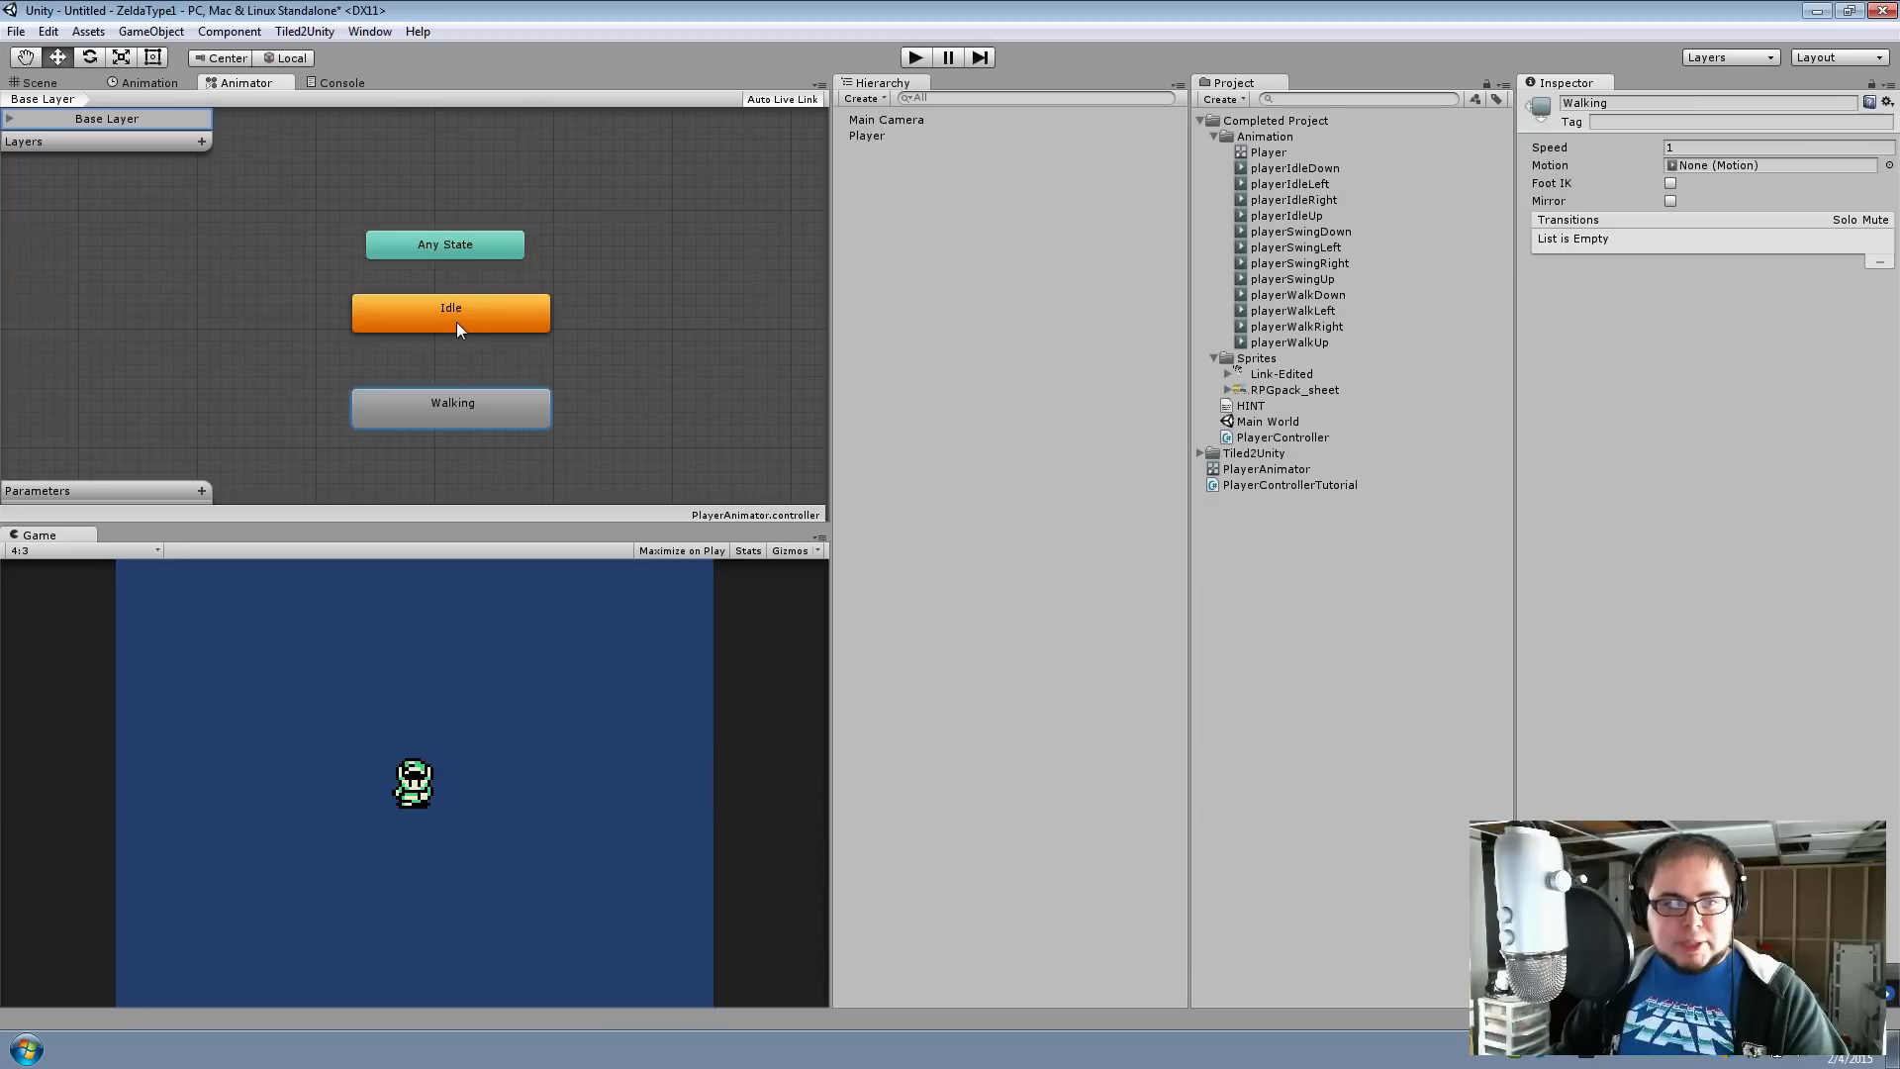
{"action": "right_click", "coordinate": [451, 308]}
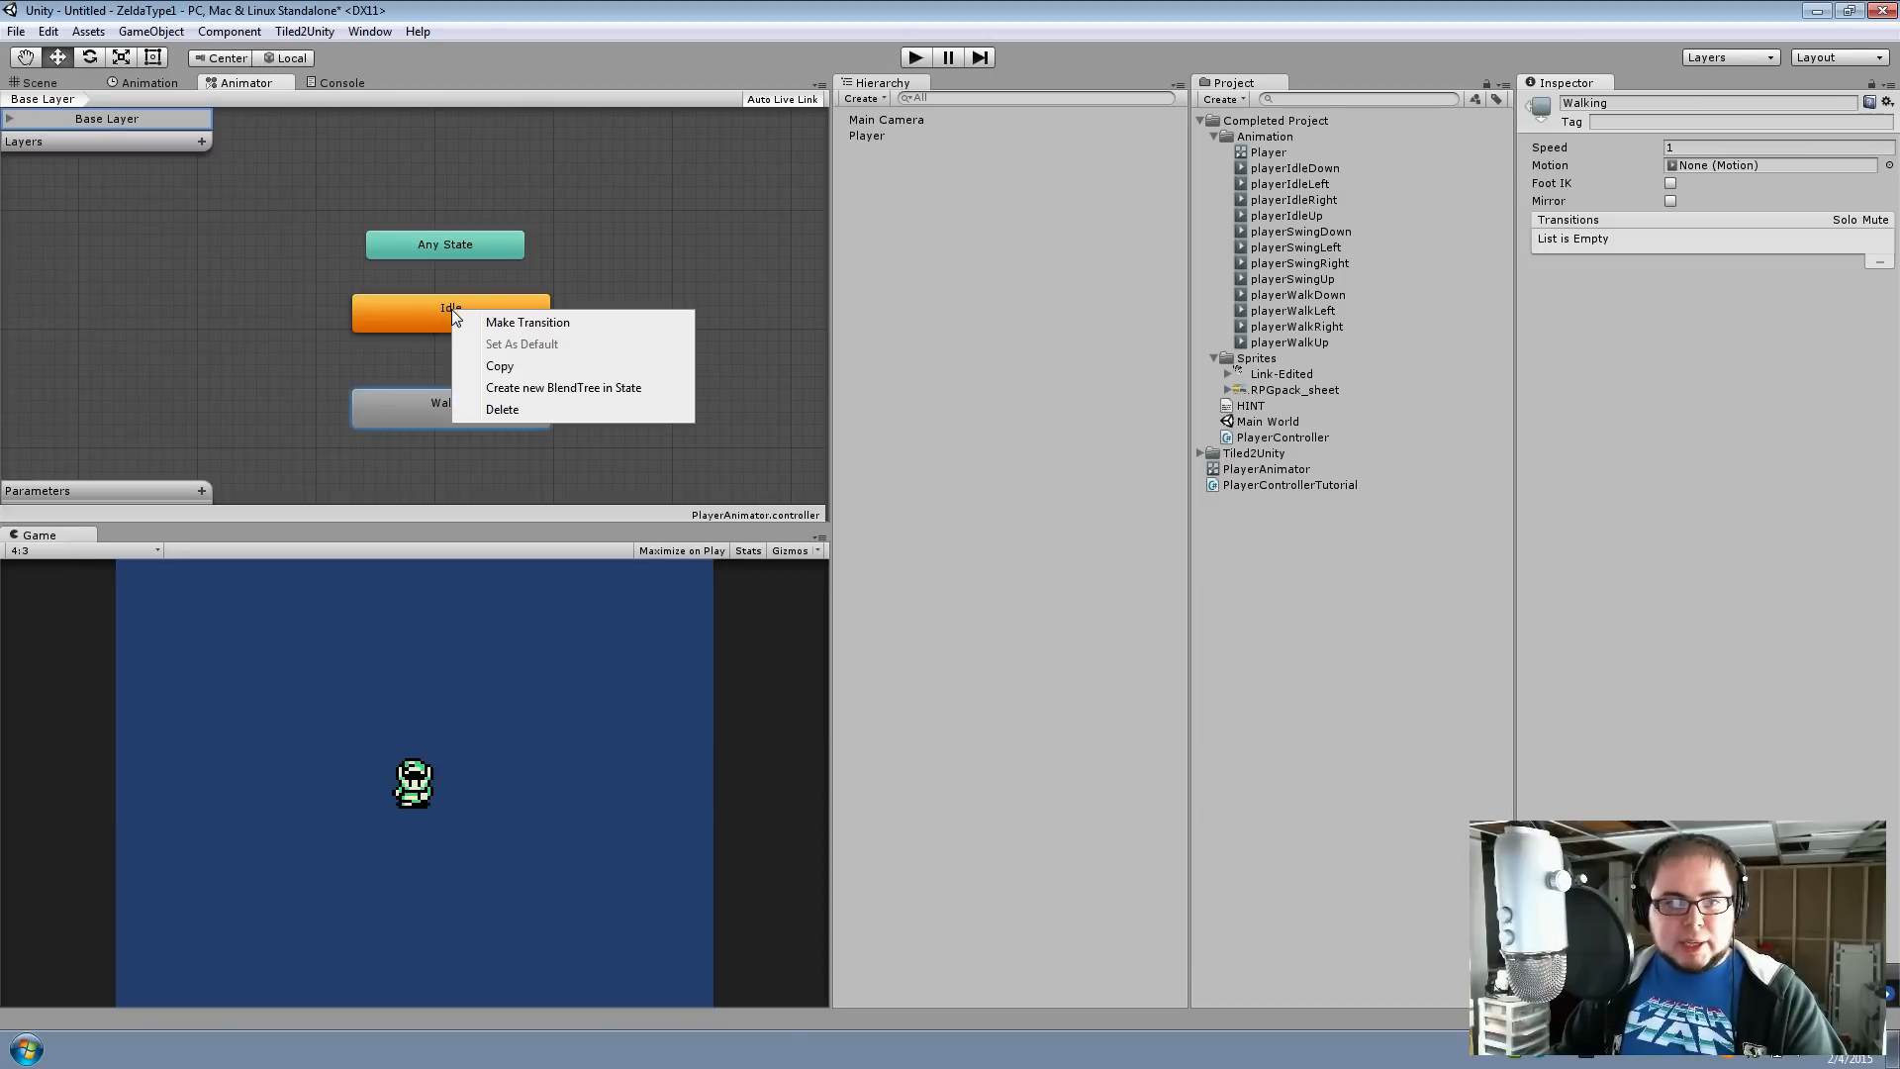
{"action": "left_click", "coordinate": [507, 317]}
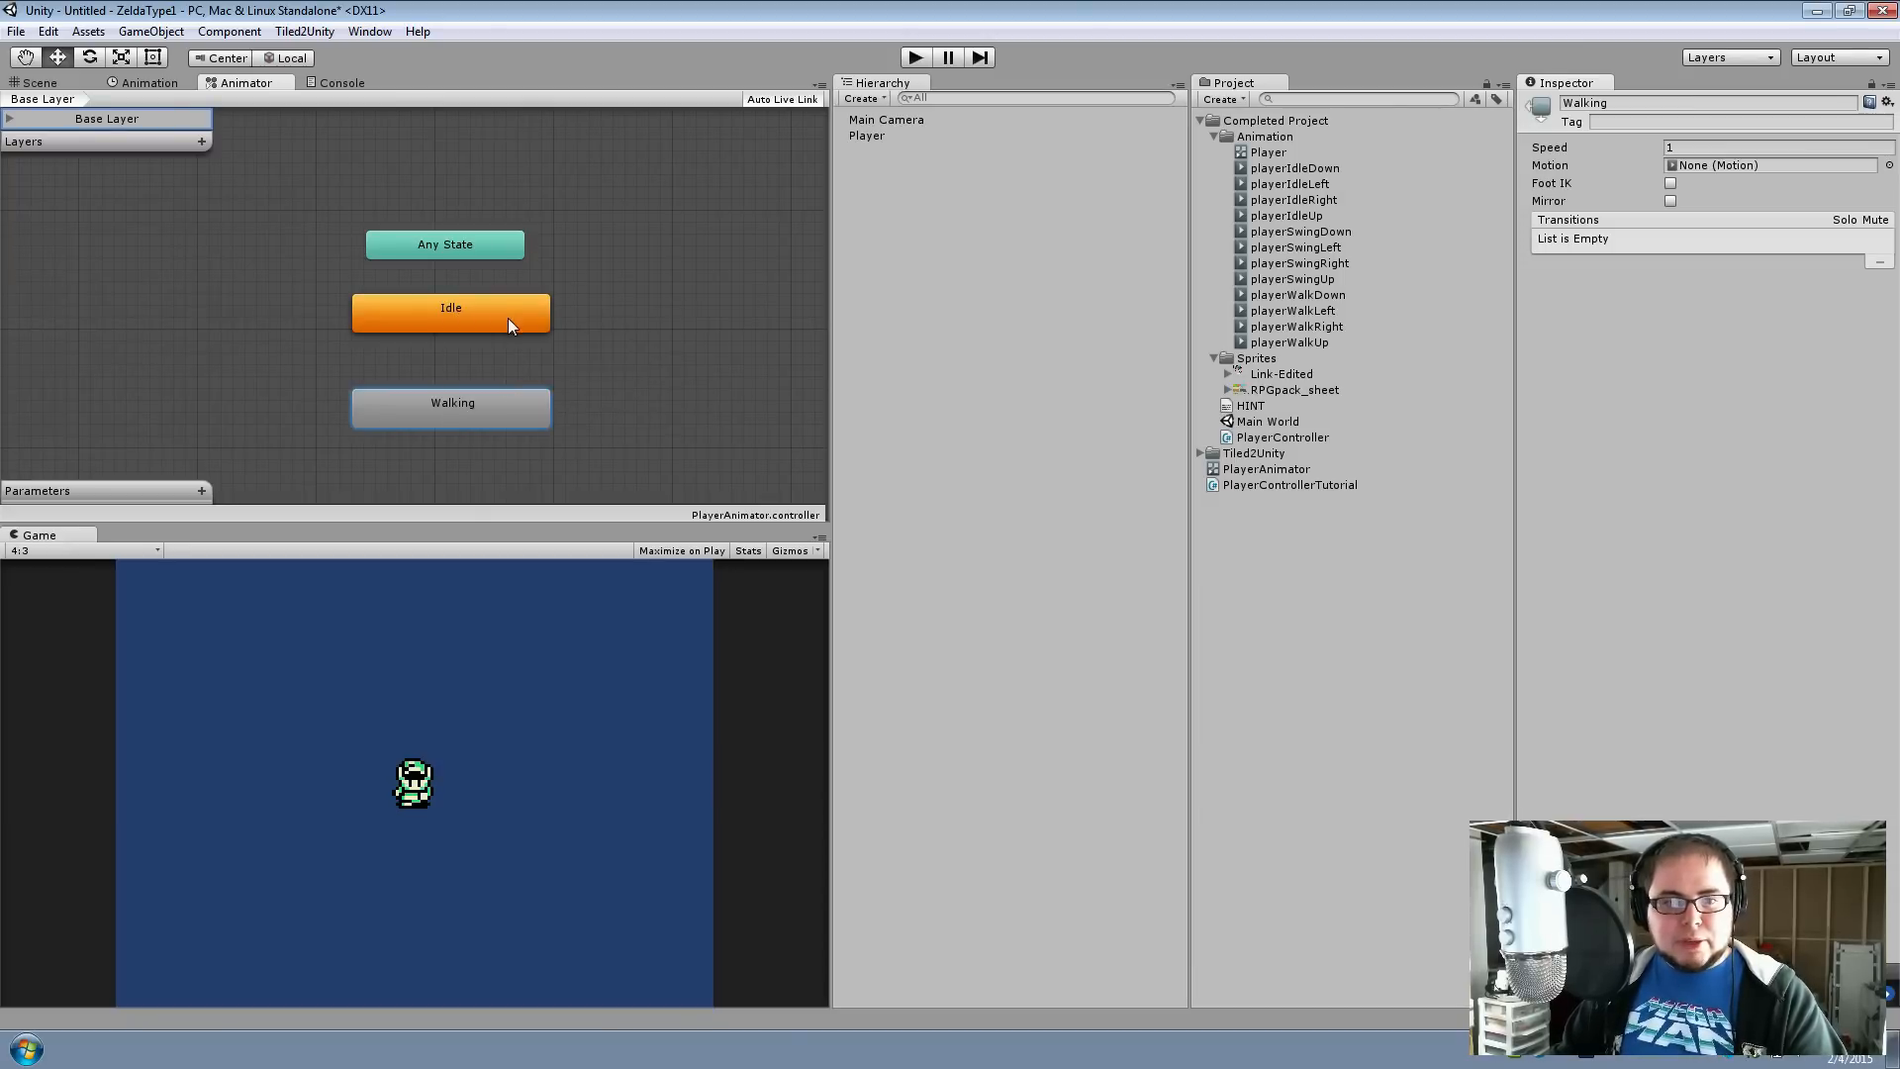
{"action": "left_click", "coordinate": [443, 412]}
{"action": "left_click", "coordinate": [525, 418]}
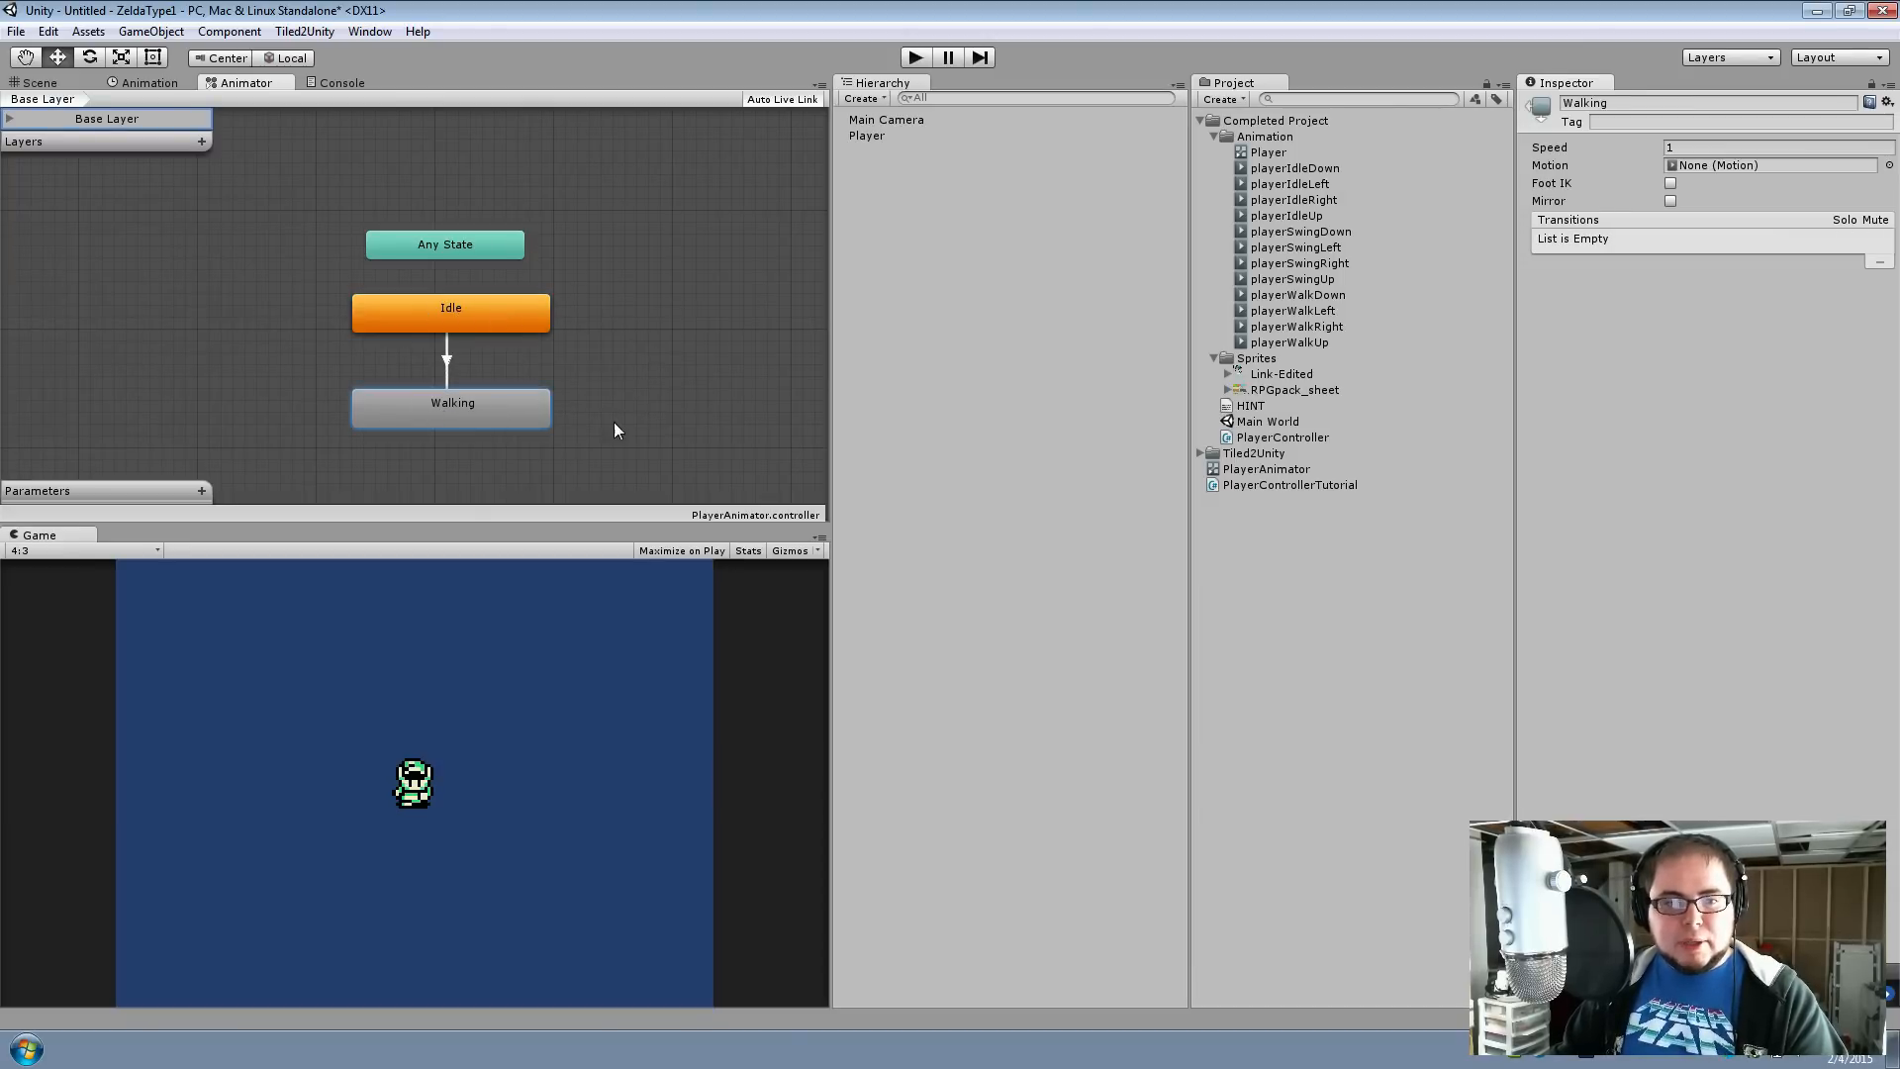
{"action": "right_click", "coordinate": [448, 412]}
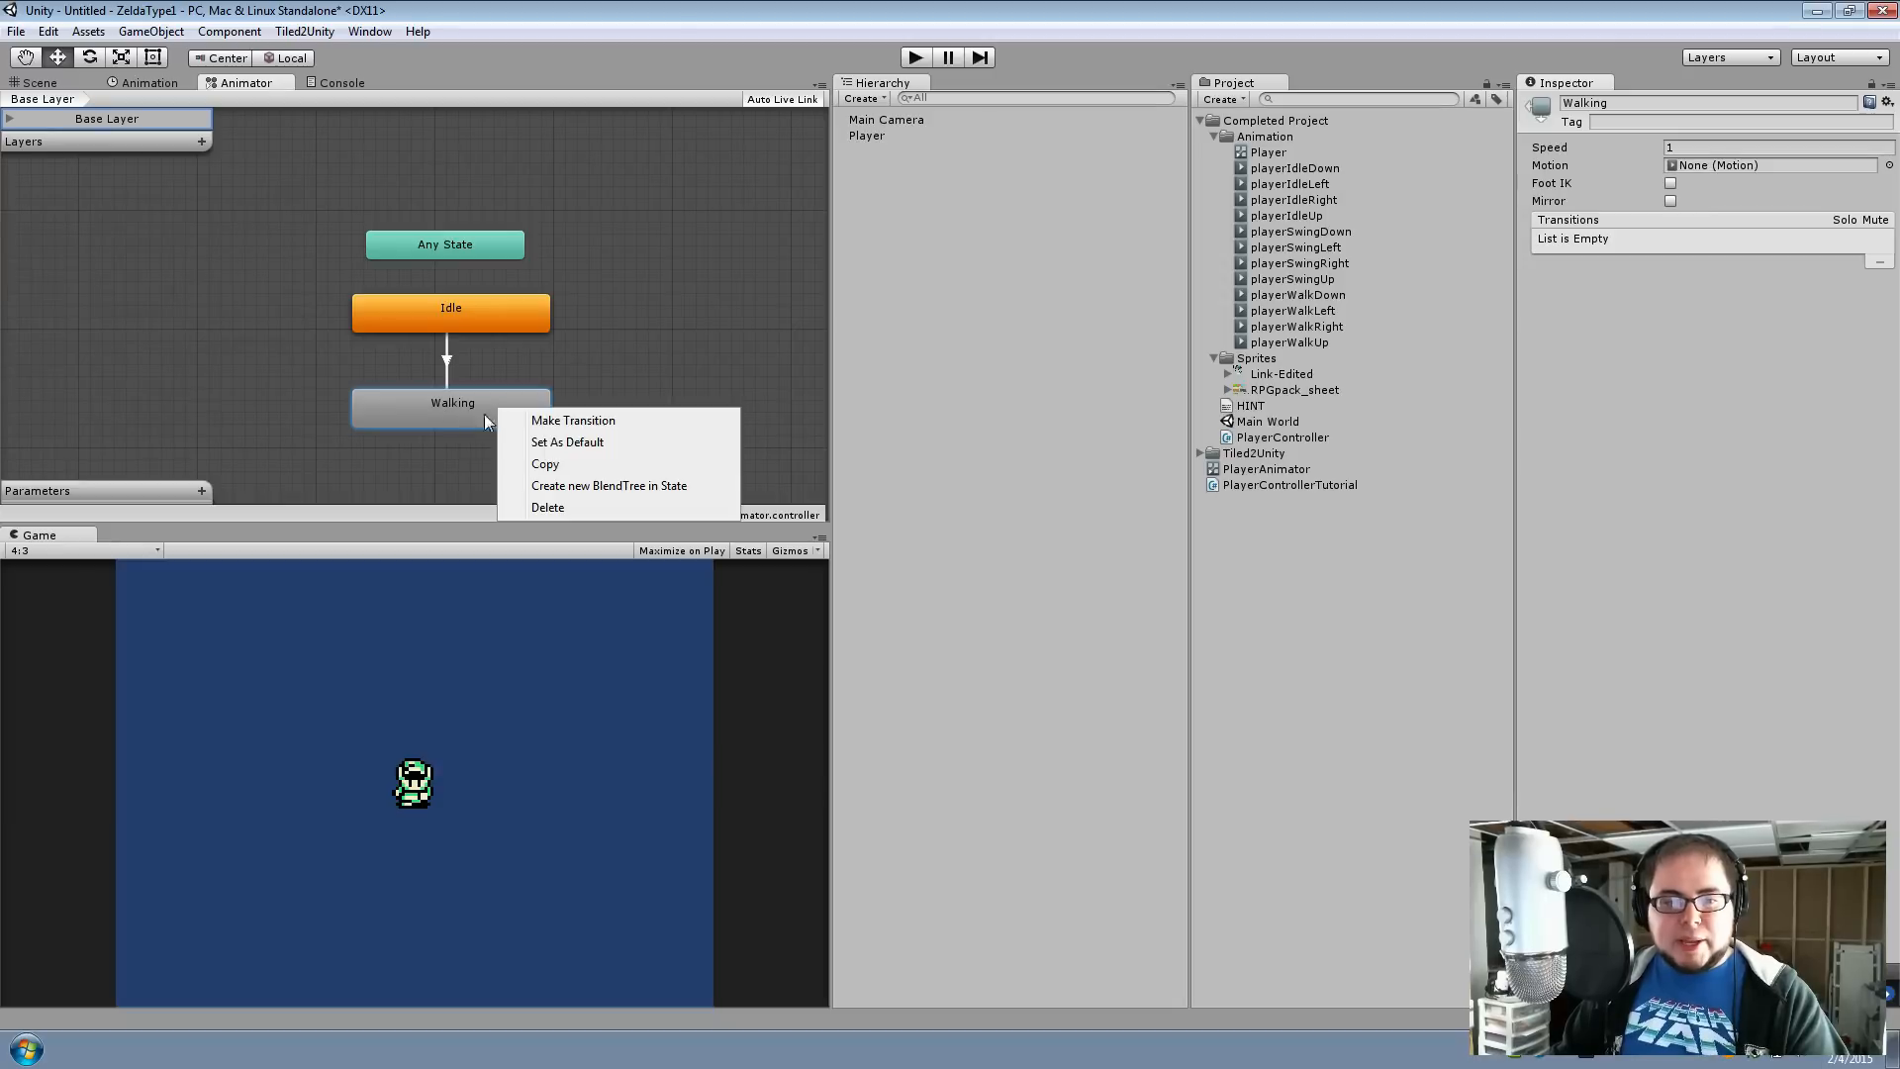
{"action": "left_click", "coordinate": [592, 420]}
{"action": "left_click", "coordinate": [453, 327]}
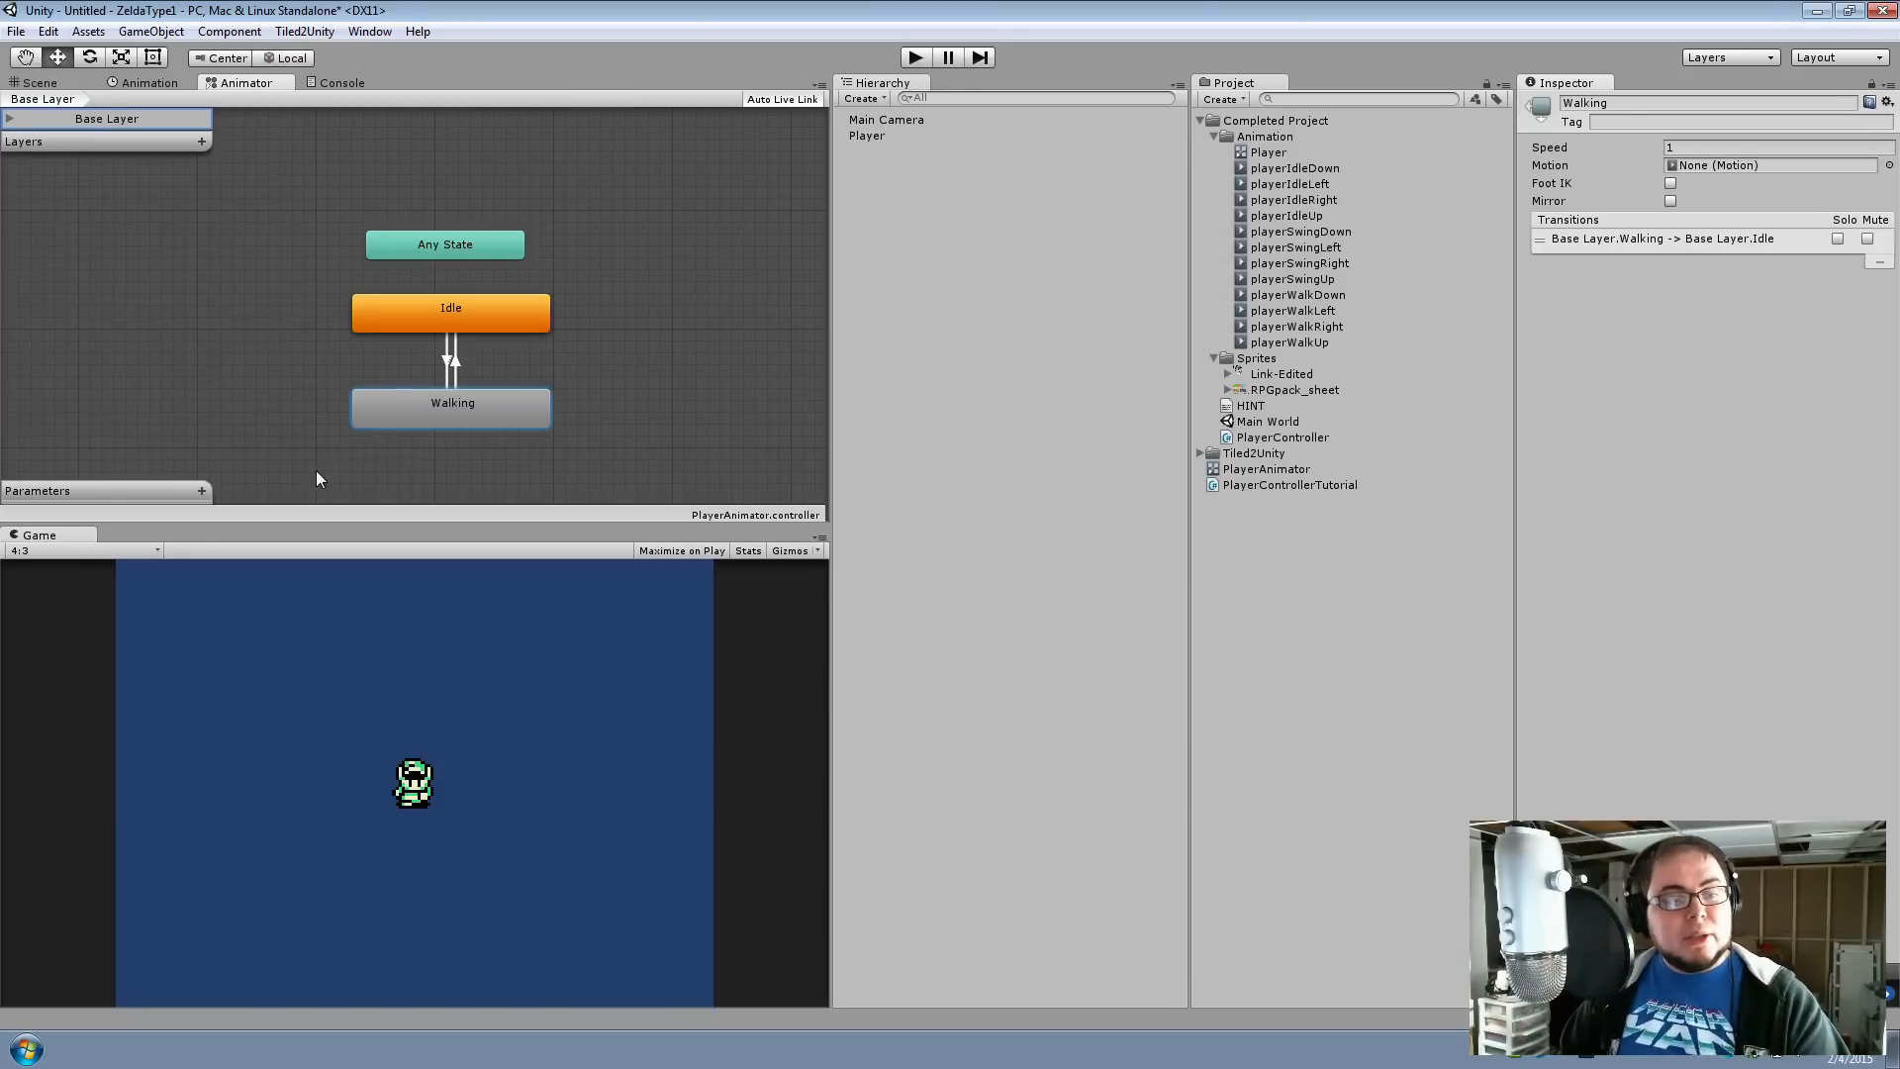
Add a Bool parameter named walking to the PlayerAnimator controller
{"action": "left_click", "coordinate": [202, 491]}
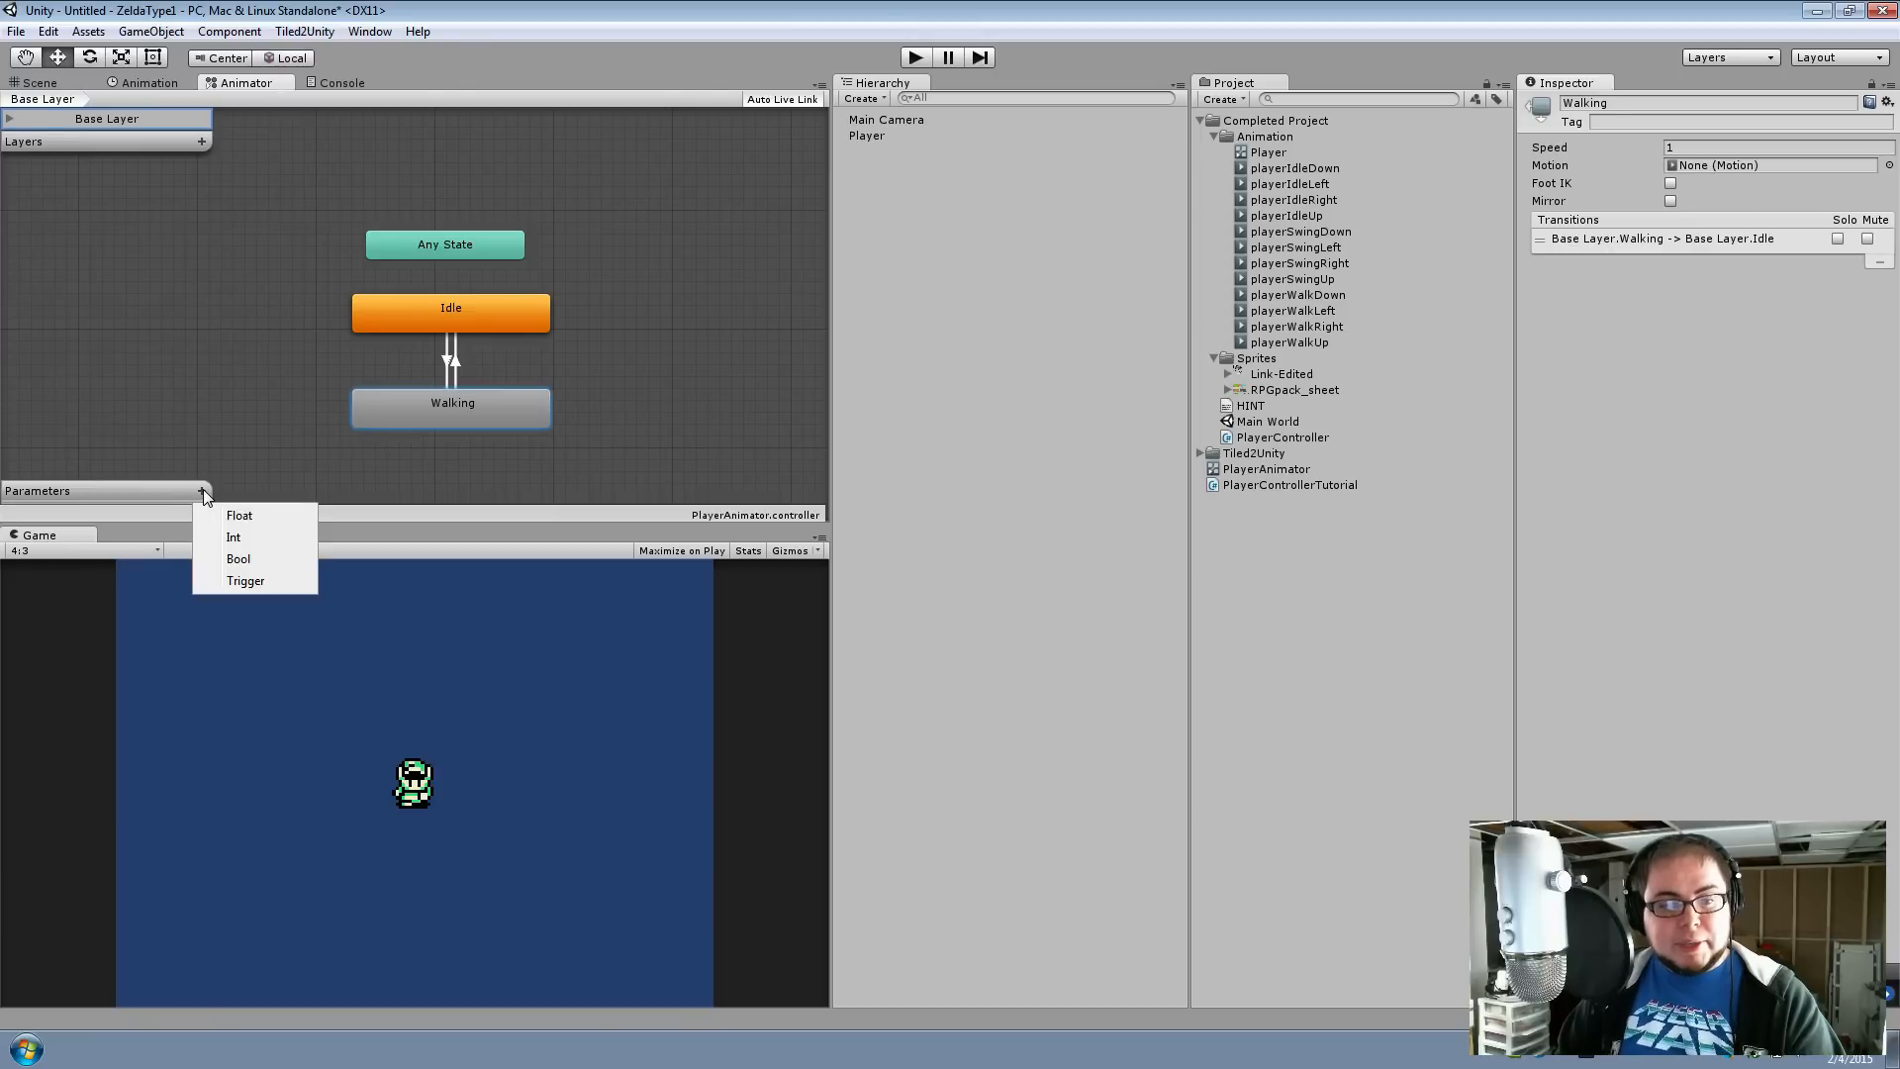
{"action": "left_click", "coordinate": [256, 560]}
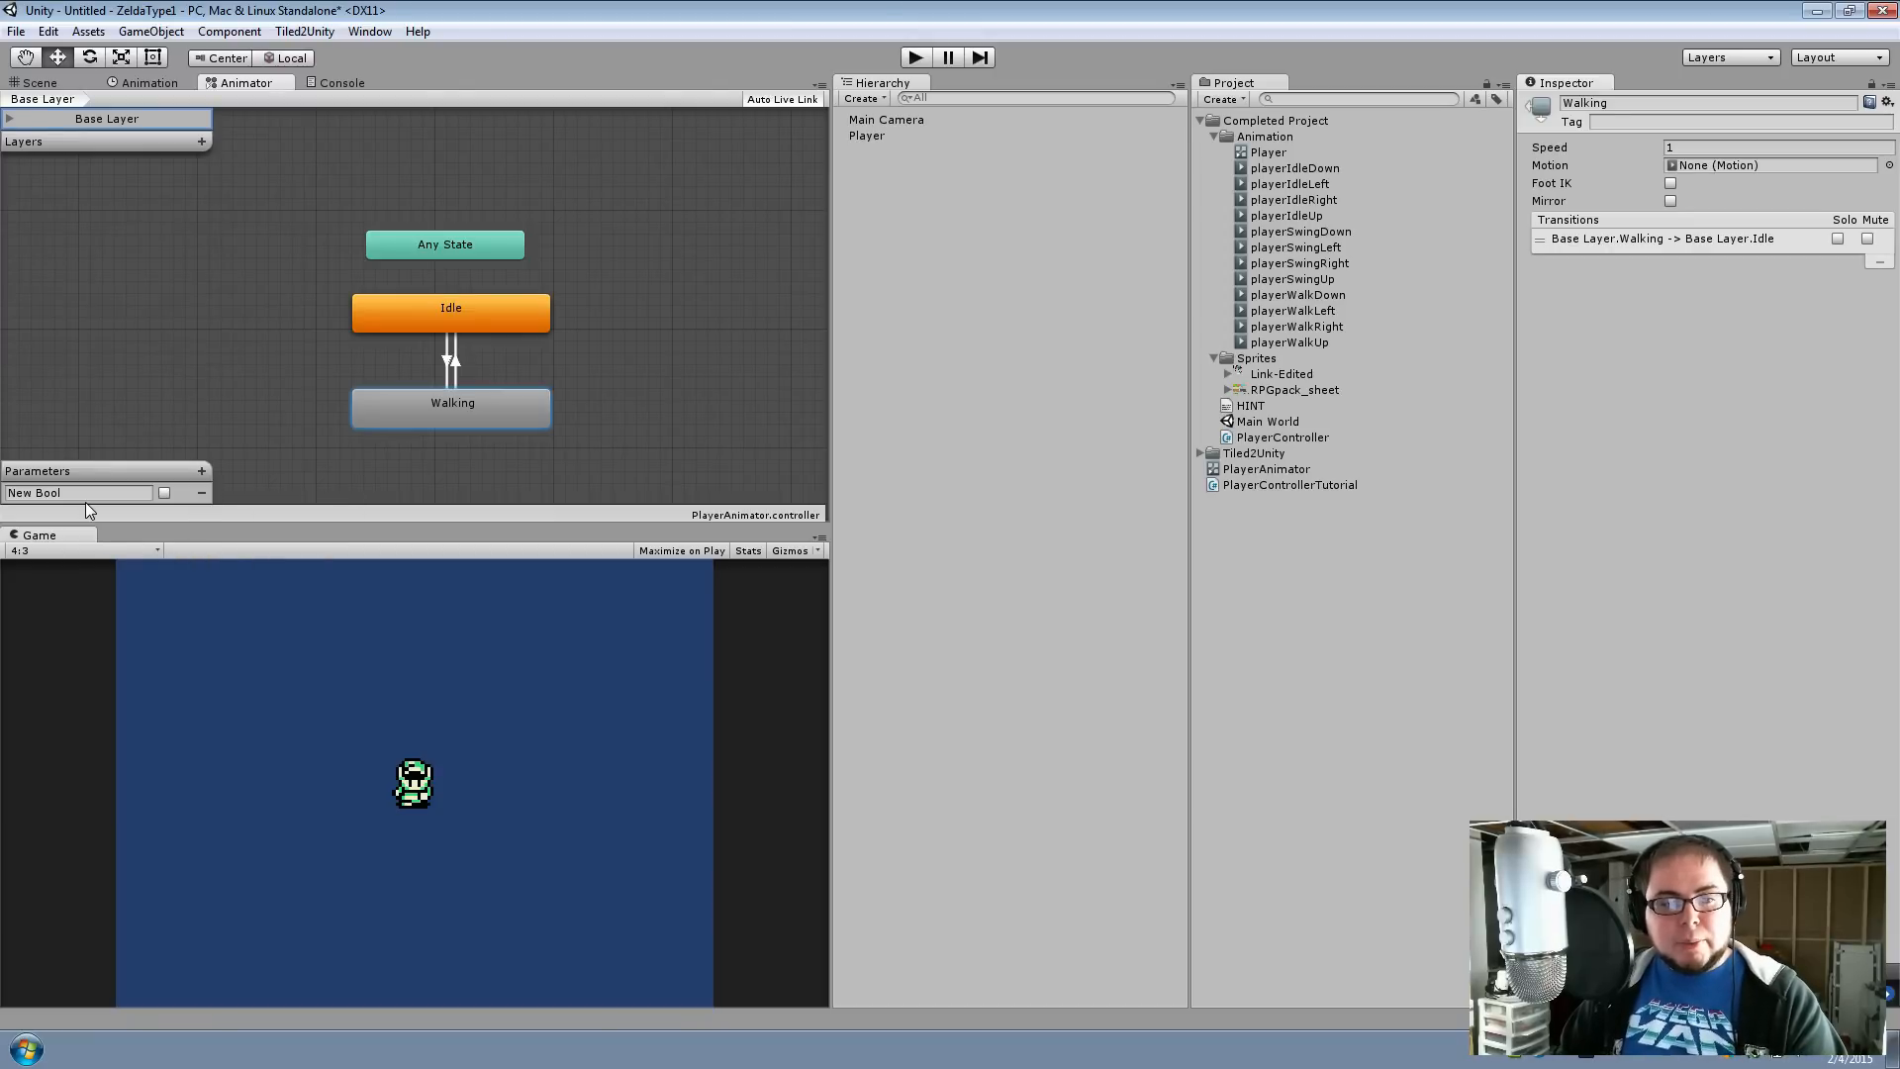
{"action": "left_click", "coordinate": [10, 493]}
{"action": "type", "text": "walking"}
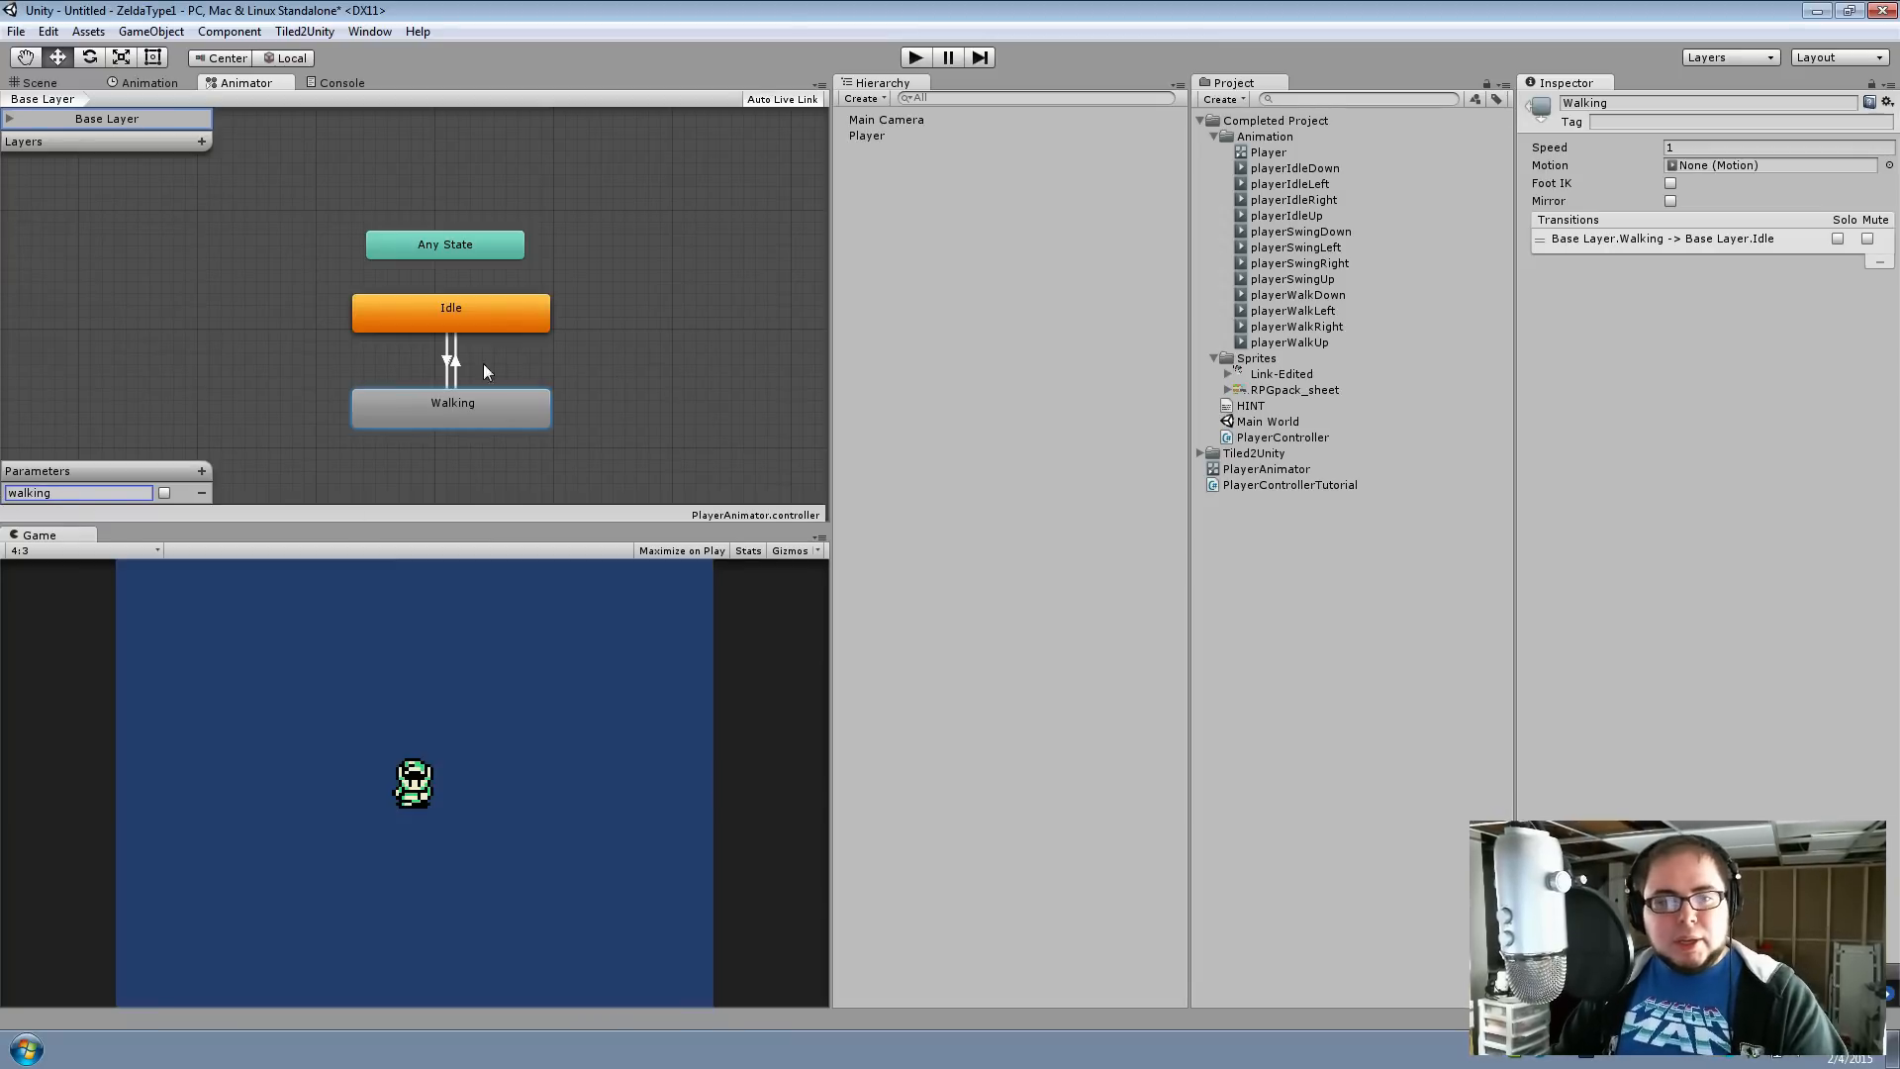
Make the Idle-to-Walking transition depend on the walking parameter being true instead of Exit Time
{"action": "left_click", "coordinate": [449, 360]}
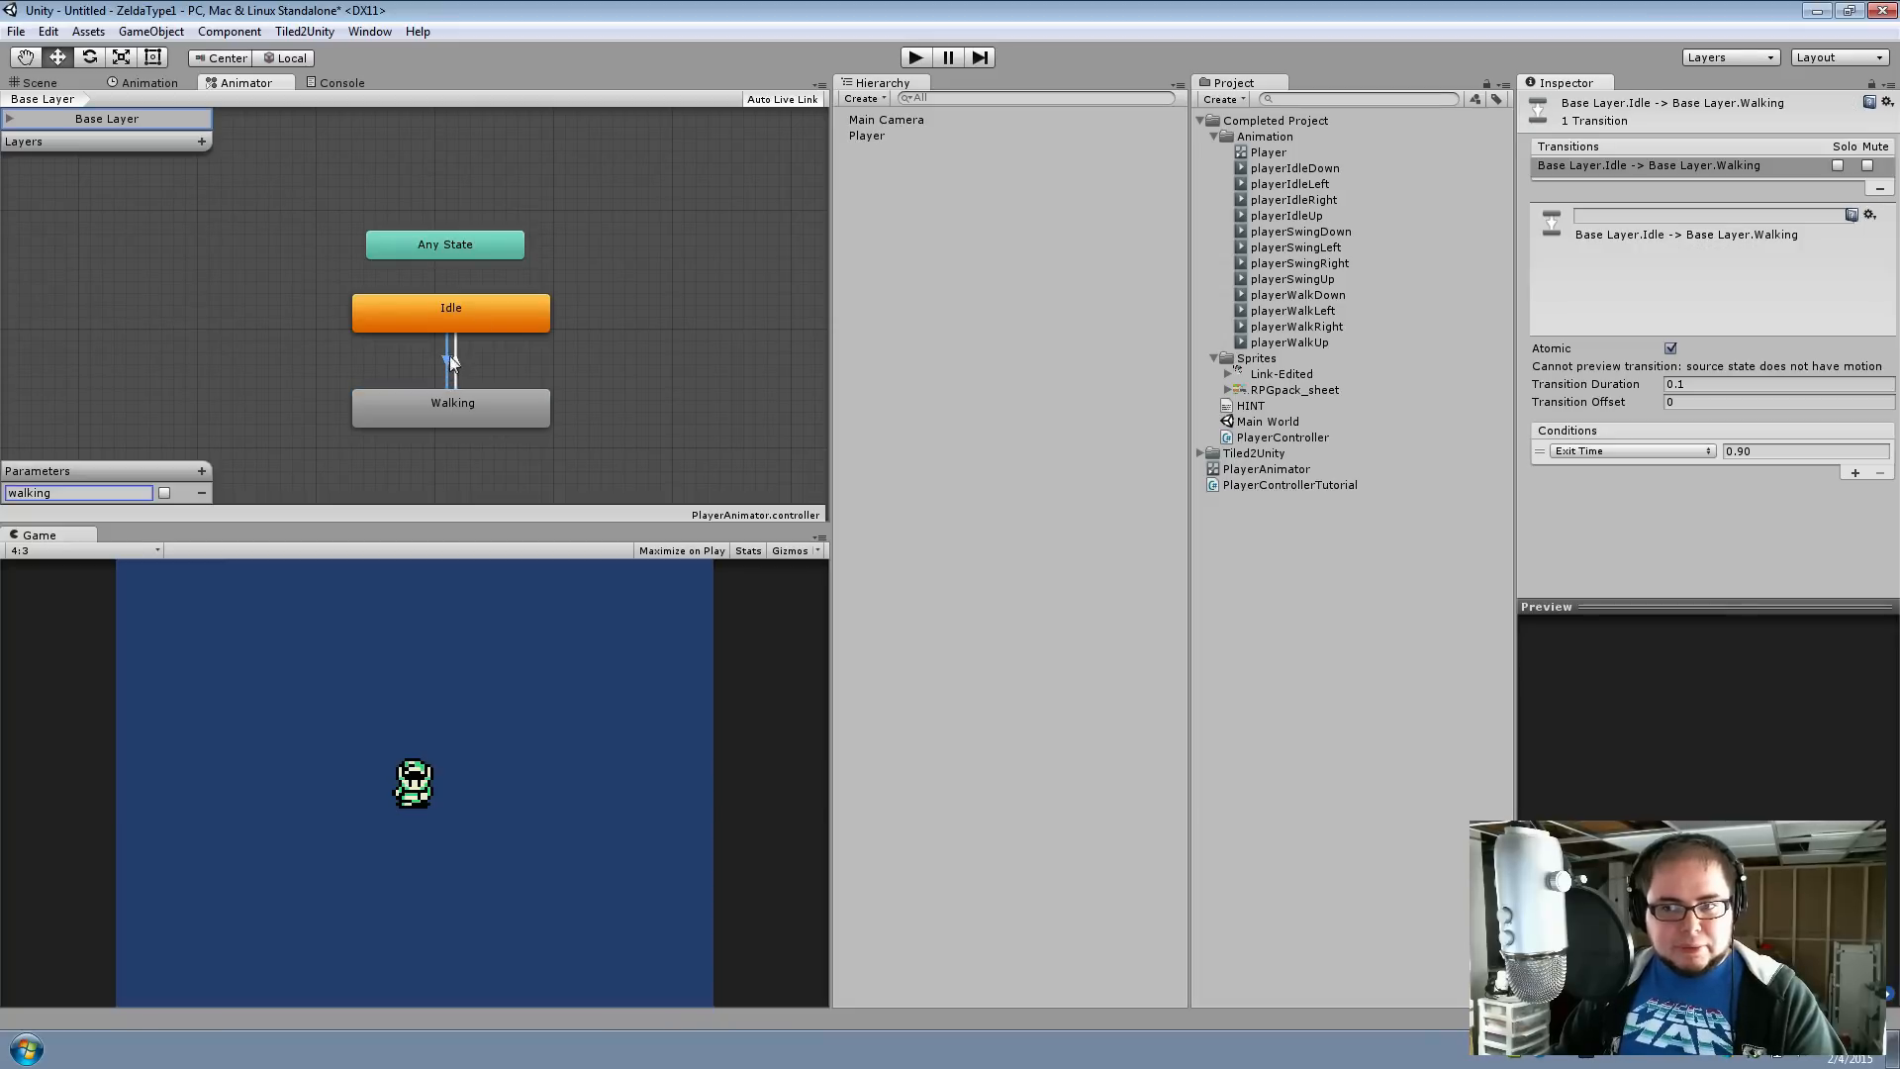
{"action": "left_click", "coordinate": [1638, 451]}
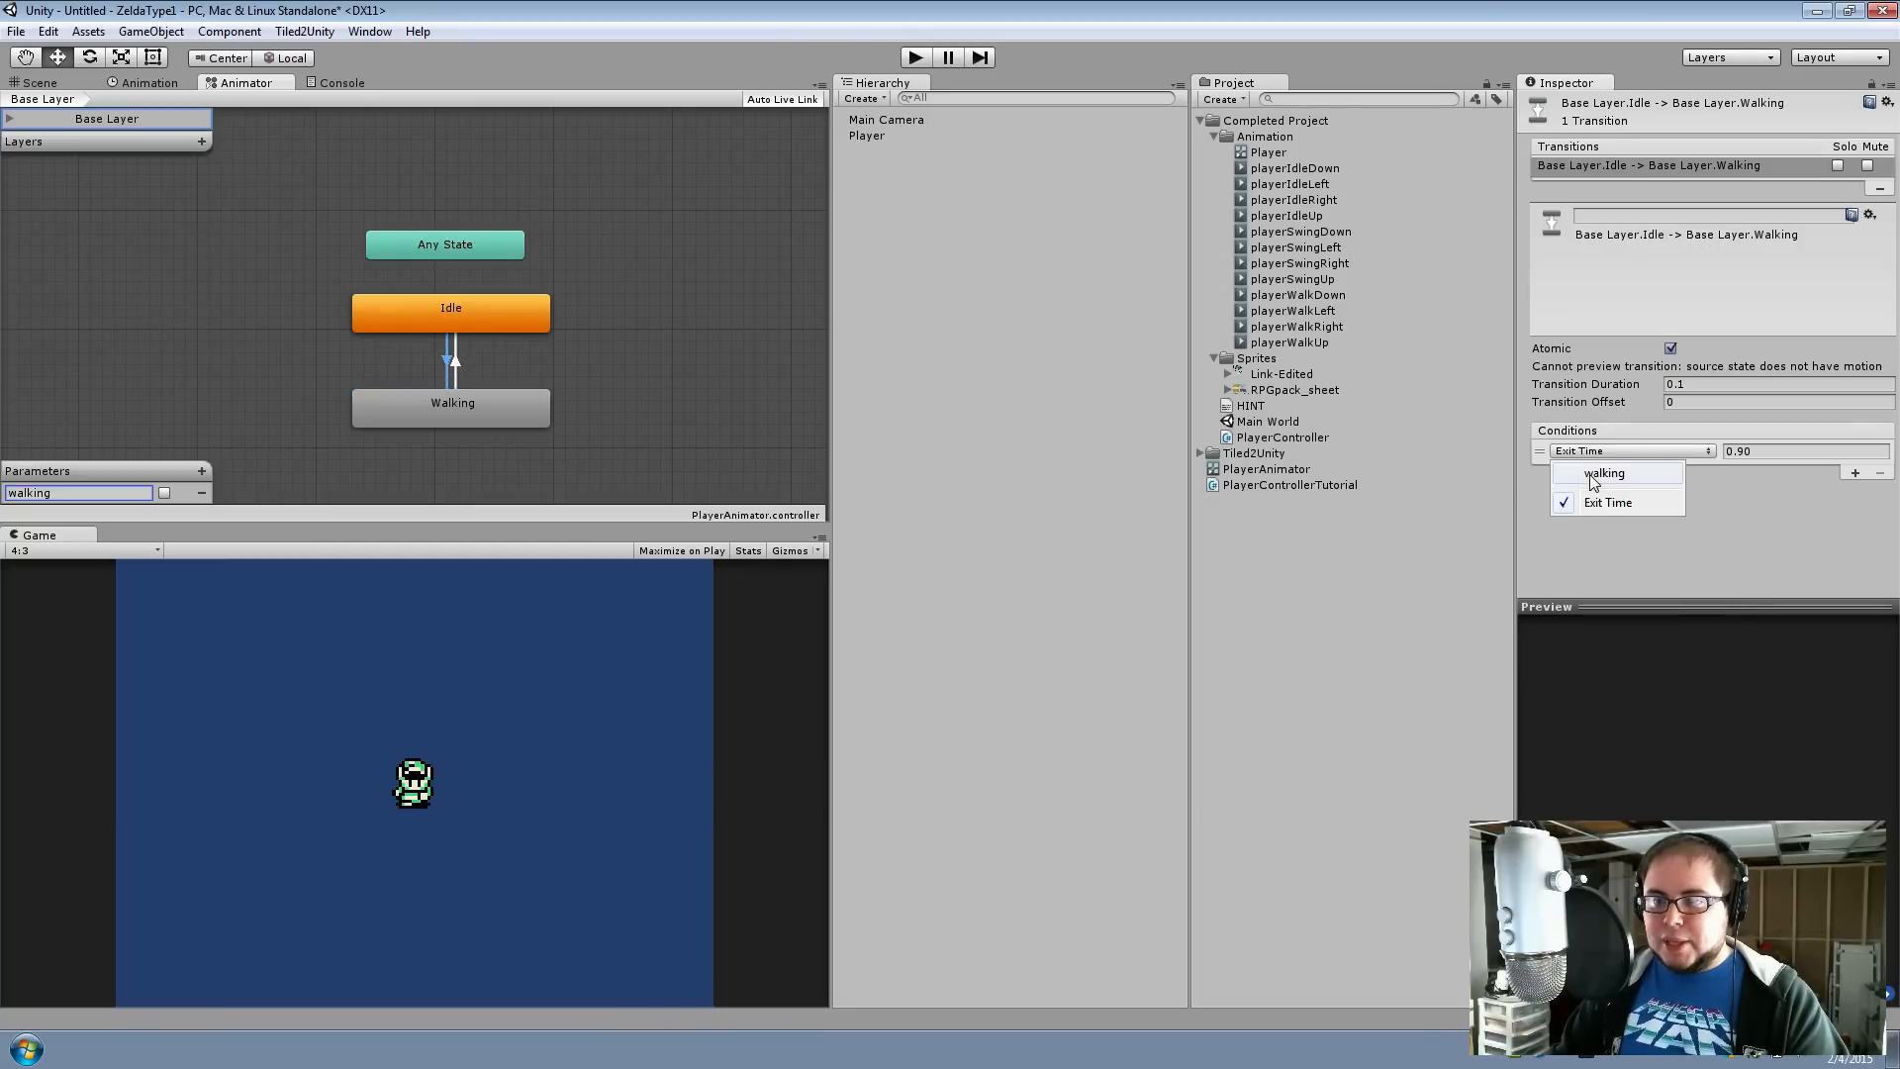
{"action": "left_click", "coordinate": [1604, 475]}
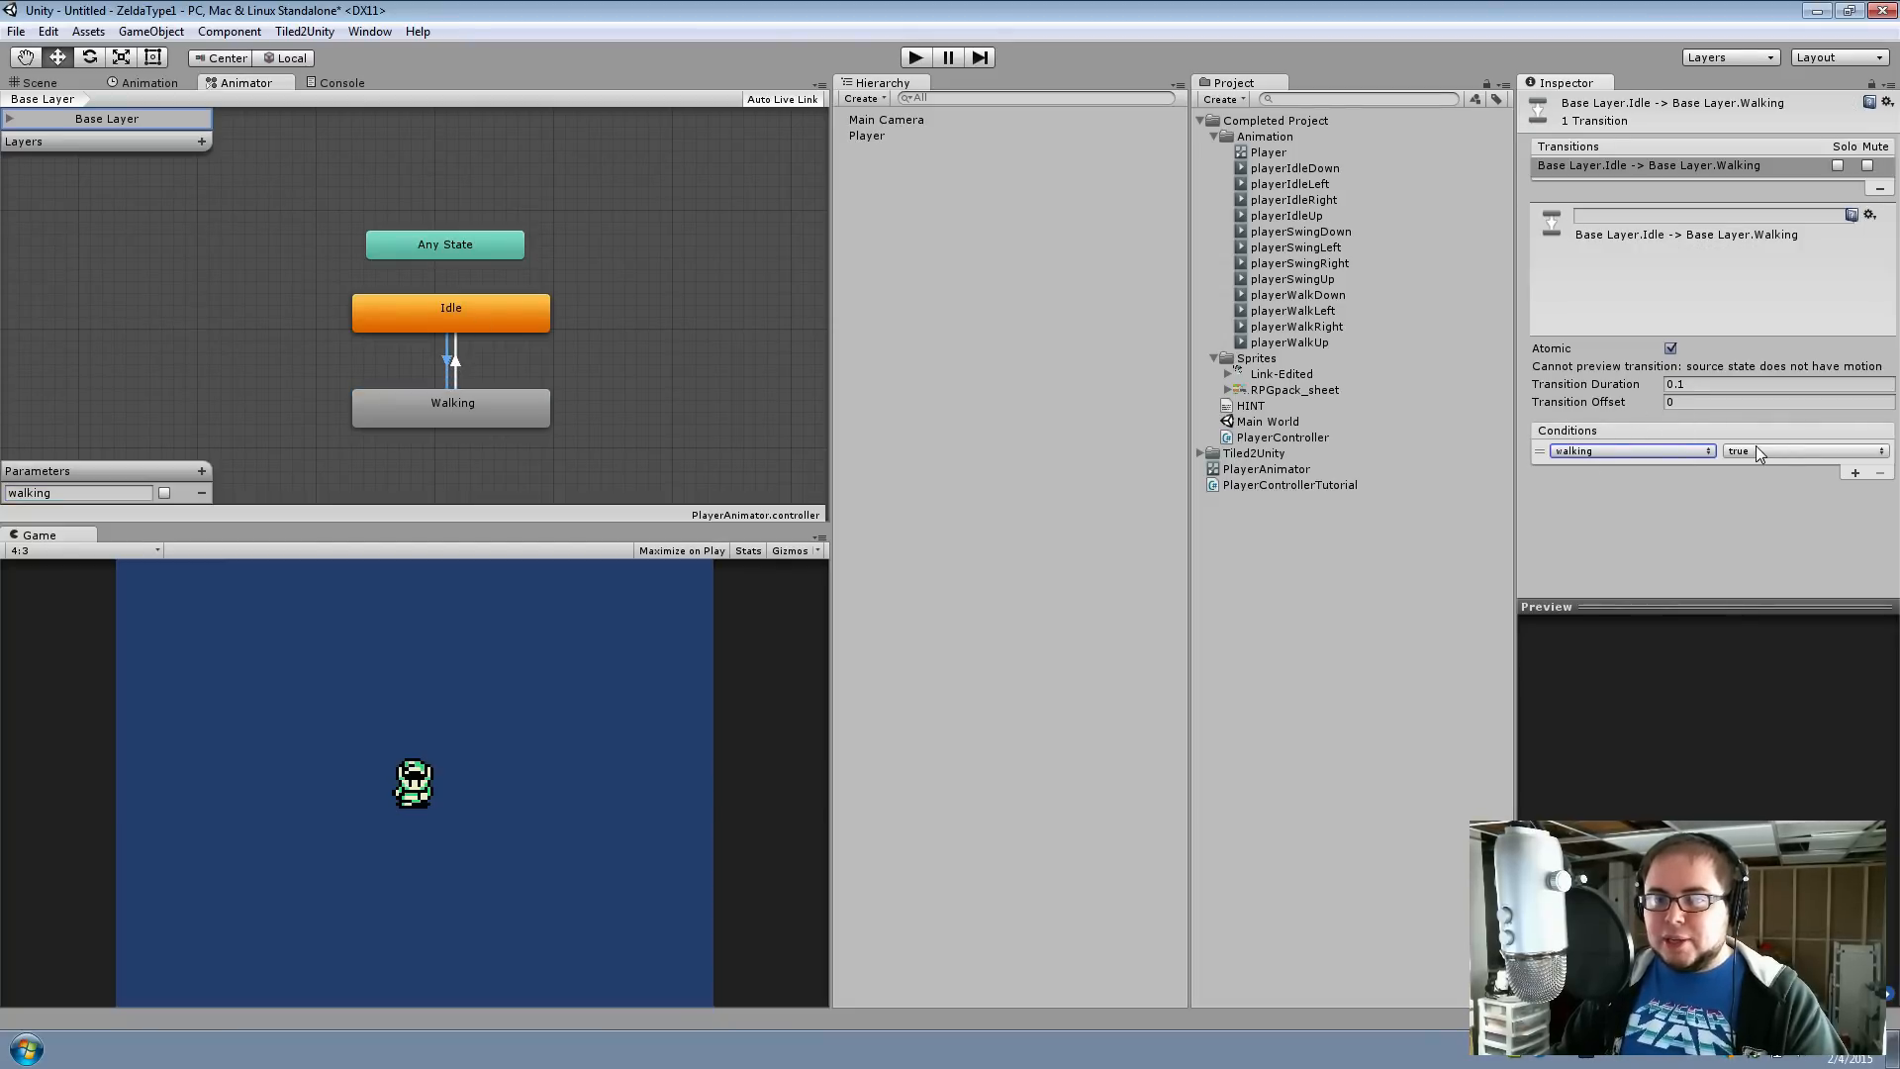
Make the Walking-to-Idle transition depend on the walking parameter being false instead of Exit Time
{"action": "left_click", "coordinate": [444, 406]}
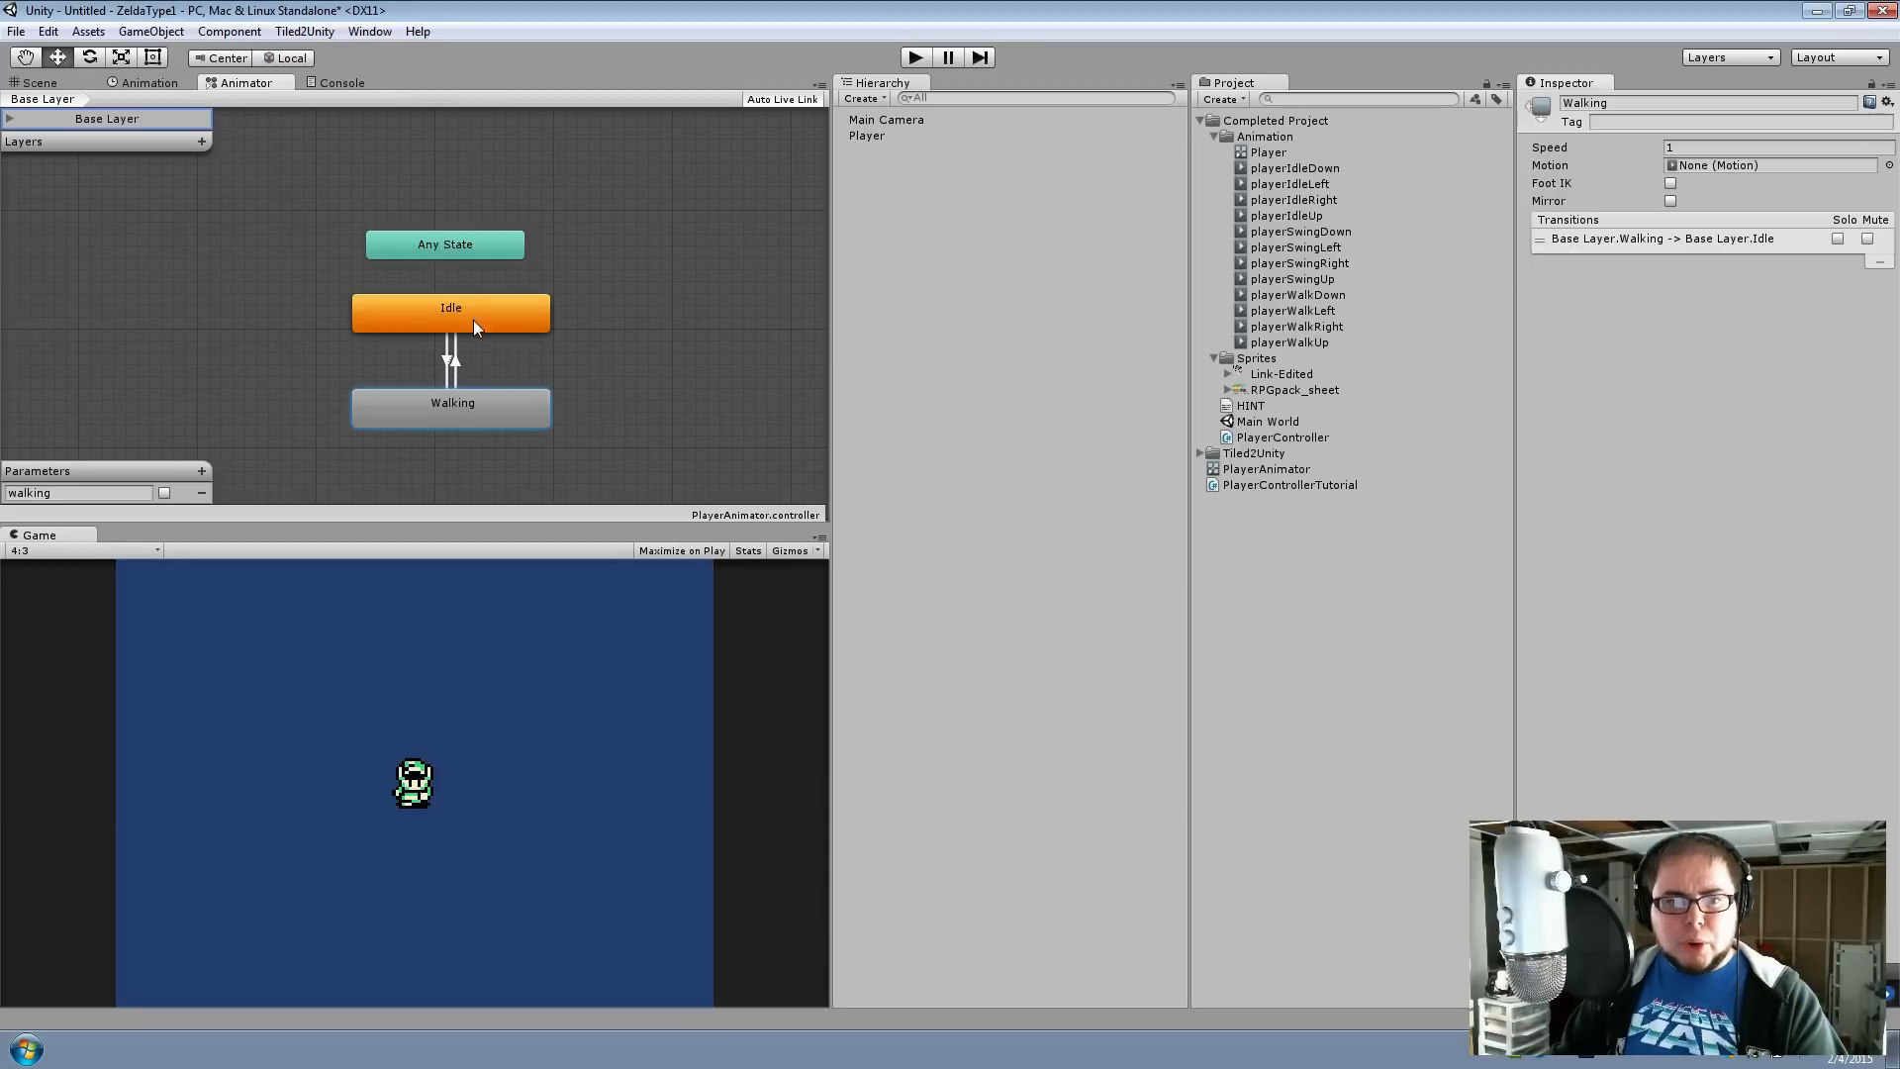
{"action": "left_click", "coordinate": [455, 364]}
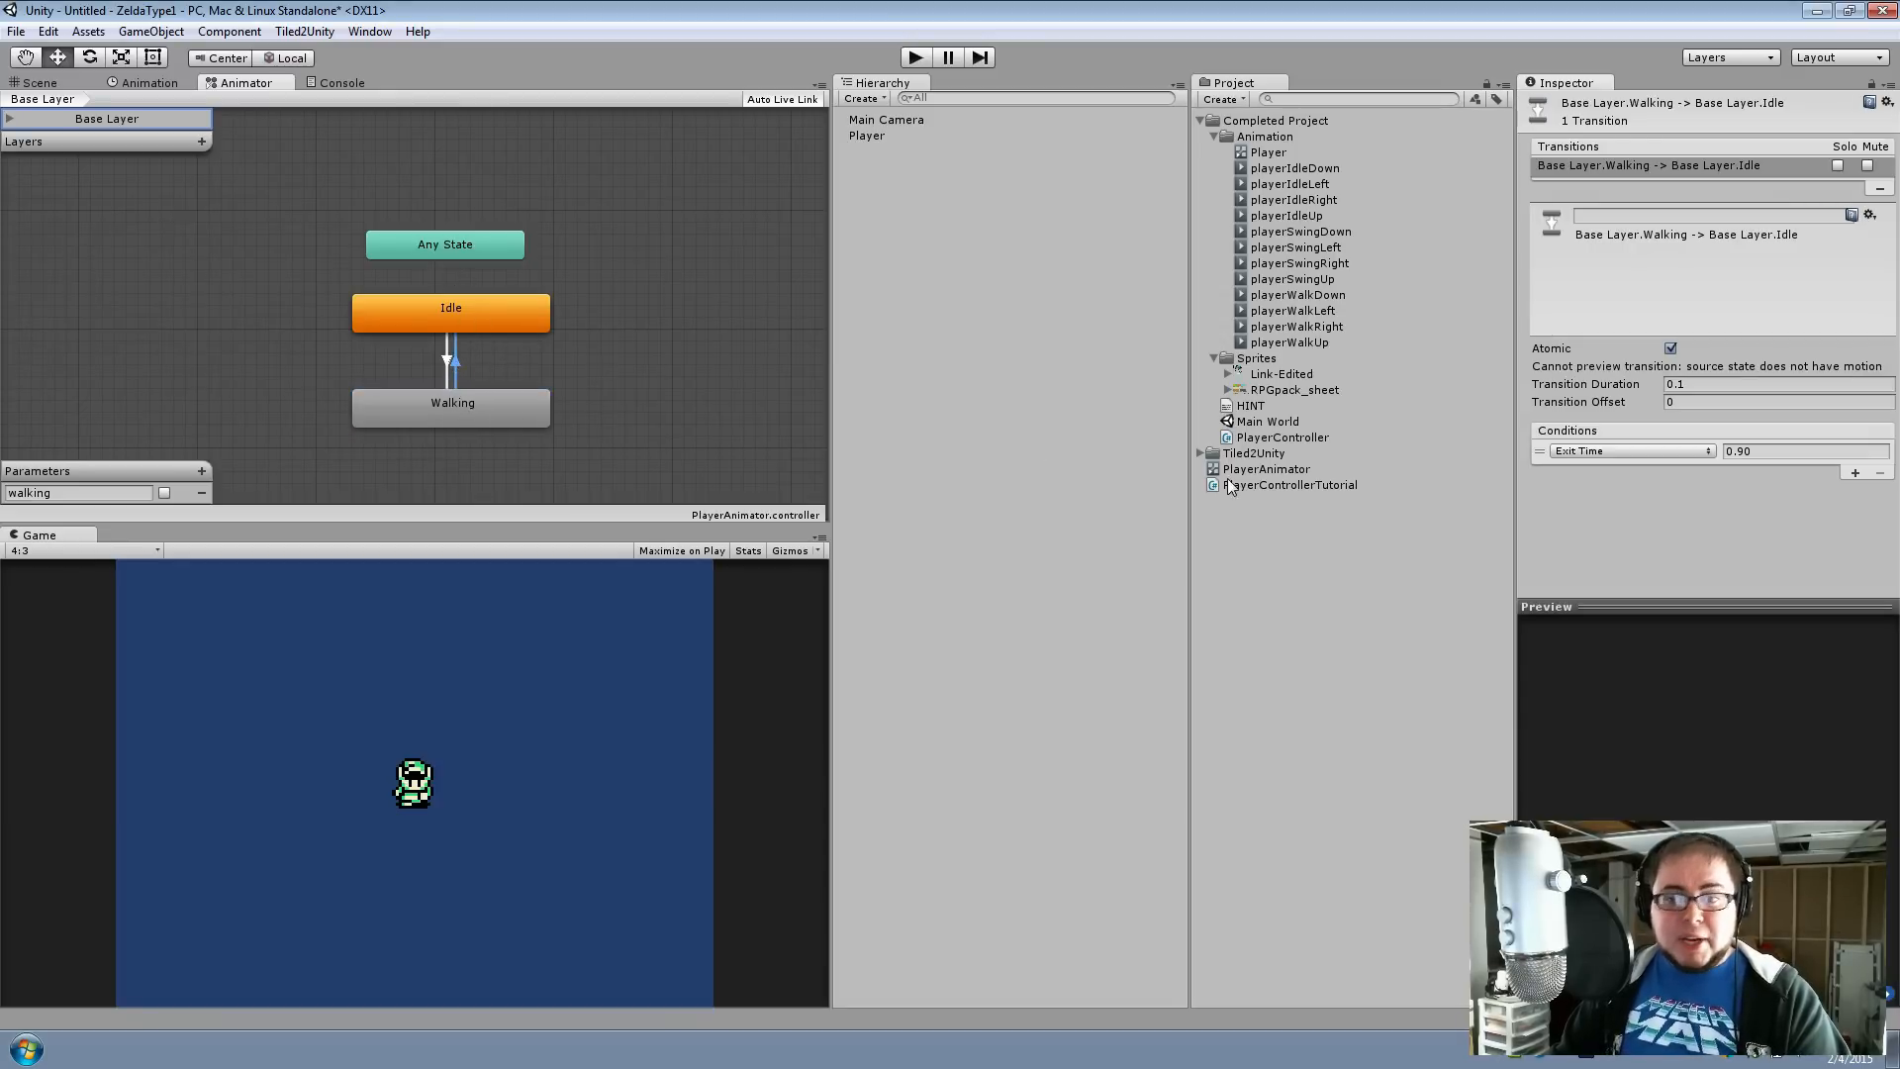
{"action": "left_click", "coordinate": [1593, 451]}
{"action": "left_click", "coordinate": [1641, 474]}
{"action": "left_click", "coordinate": [1754, 450]}
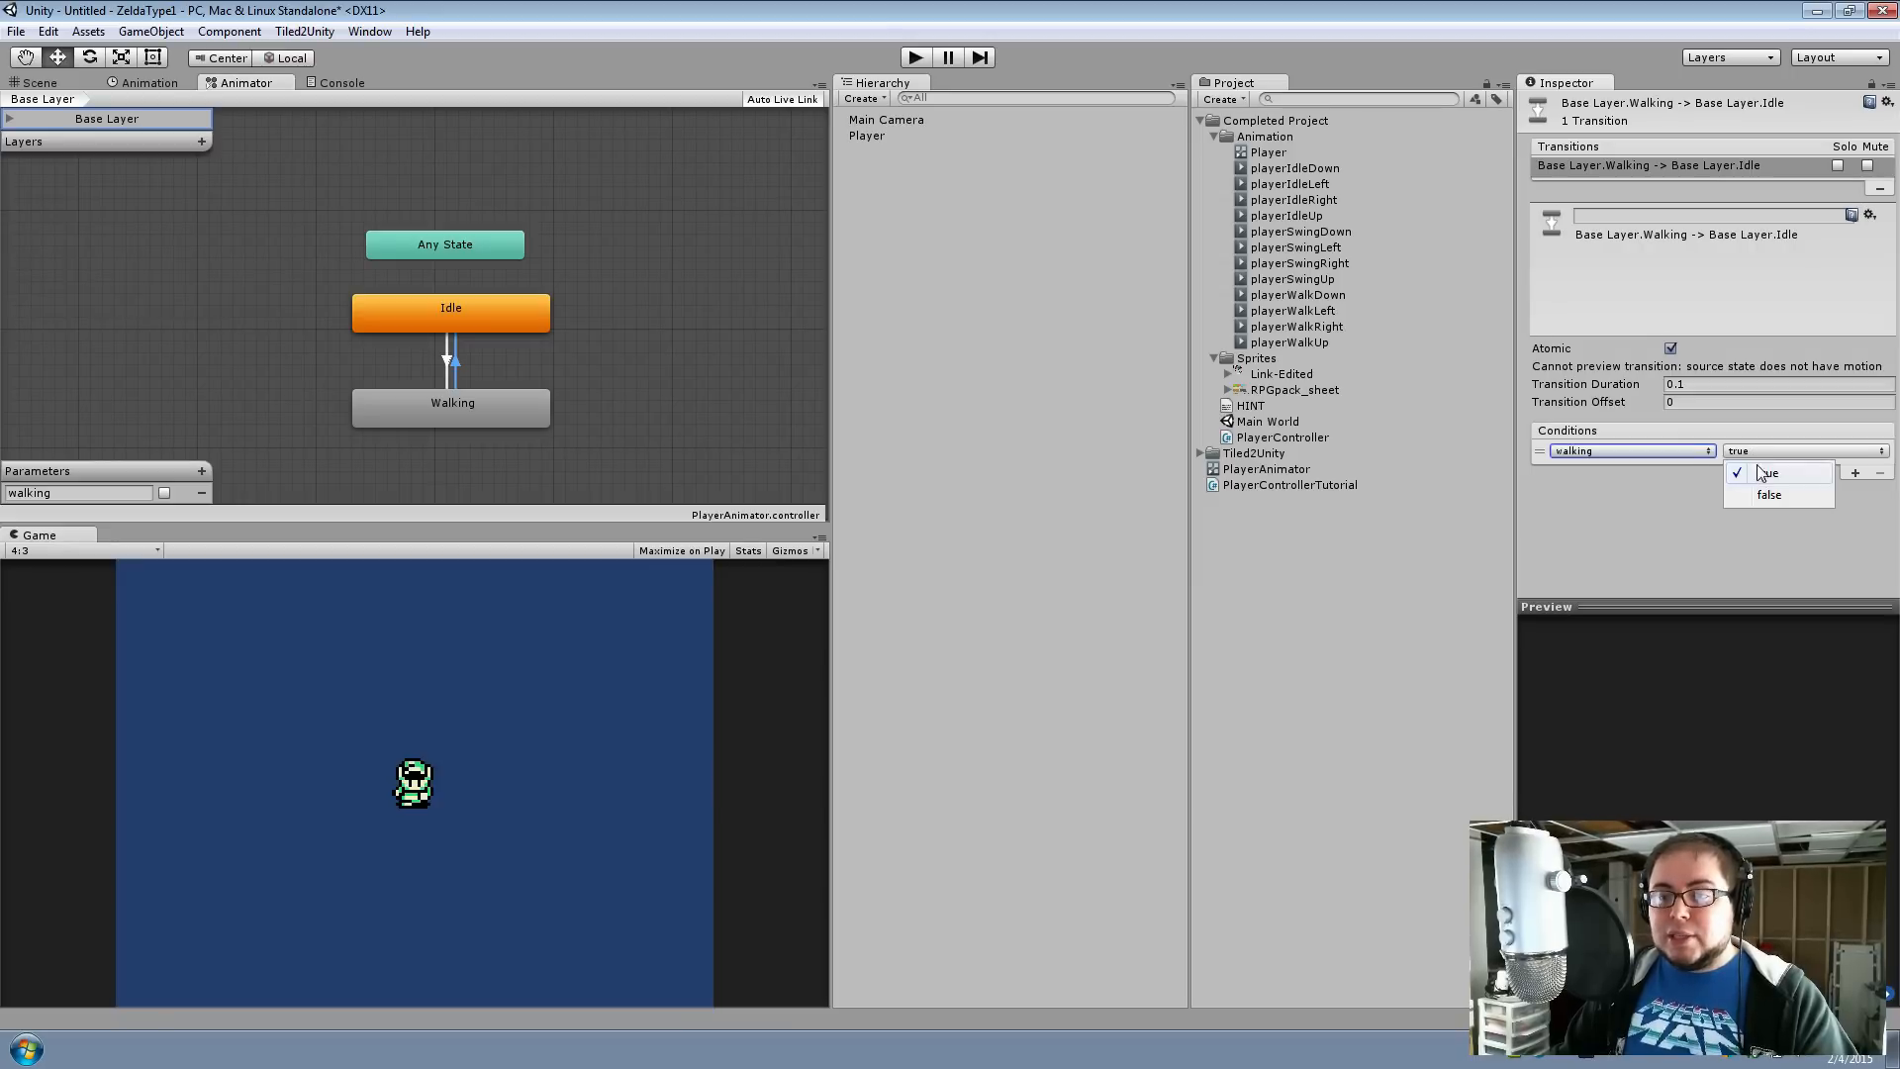
{"action": "left_click", "coordinate": [1769, 495]}
{"action": "left_click", "coordinate": [524, 312]}
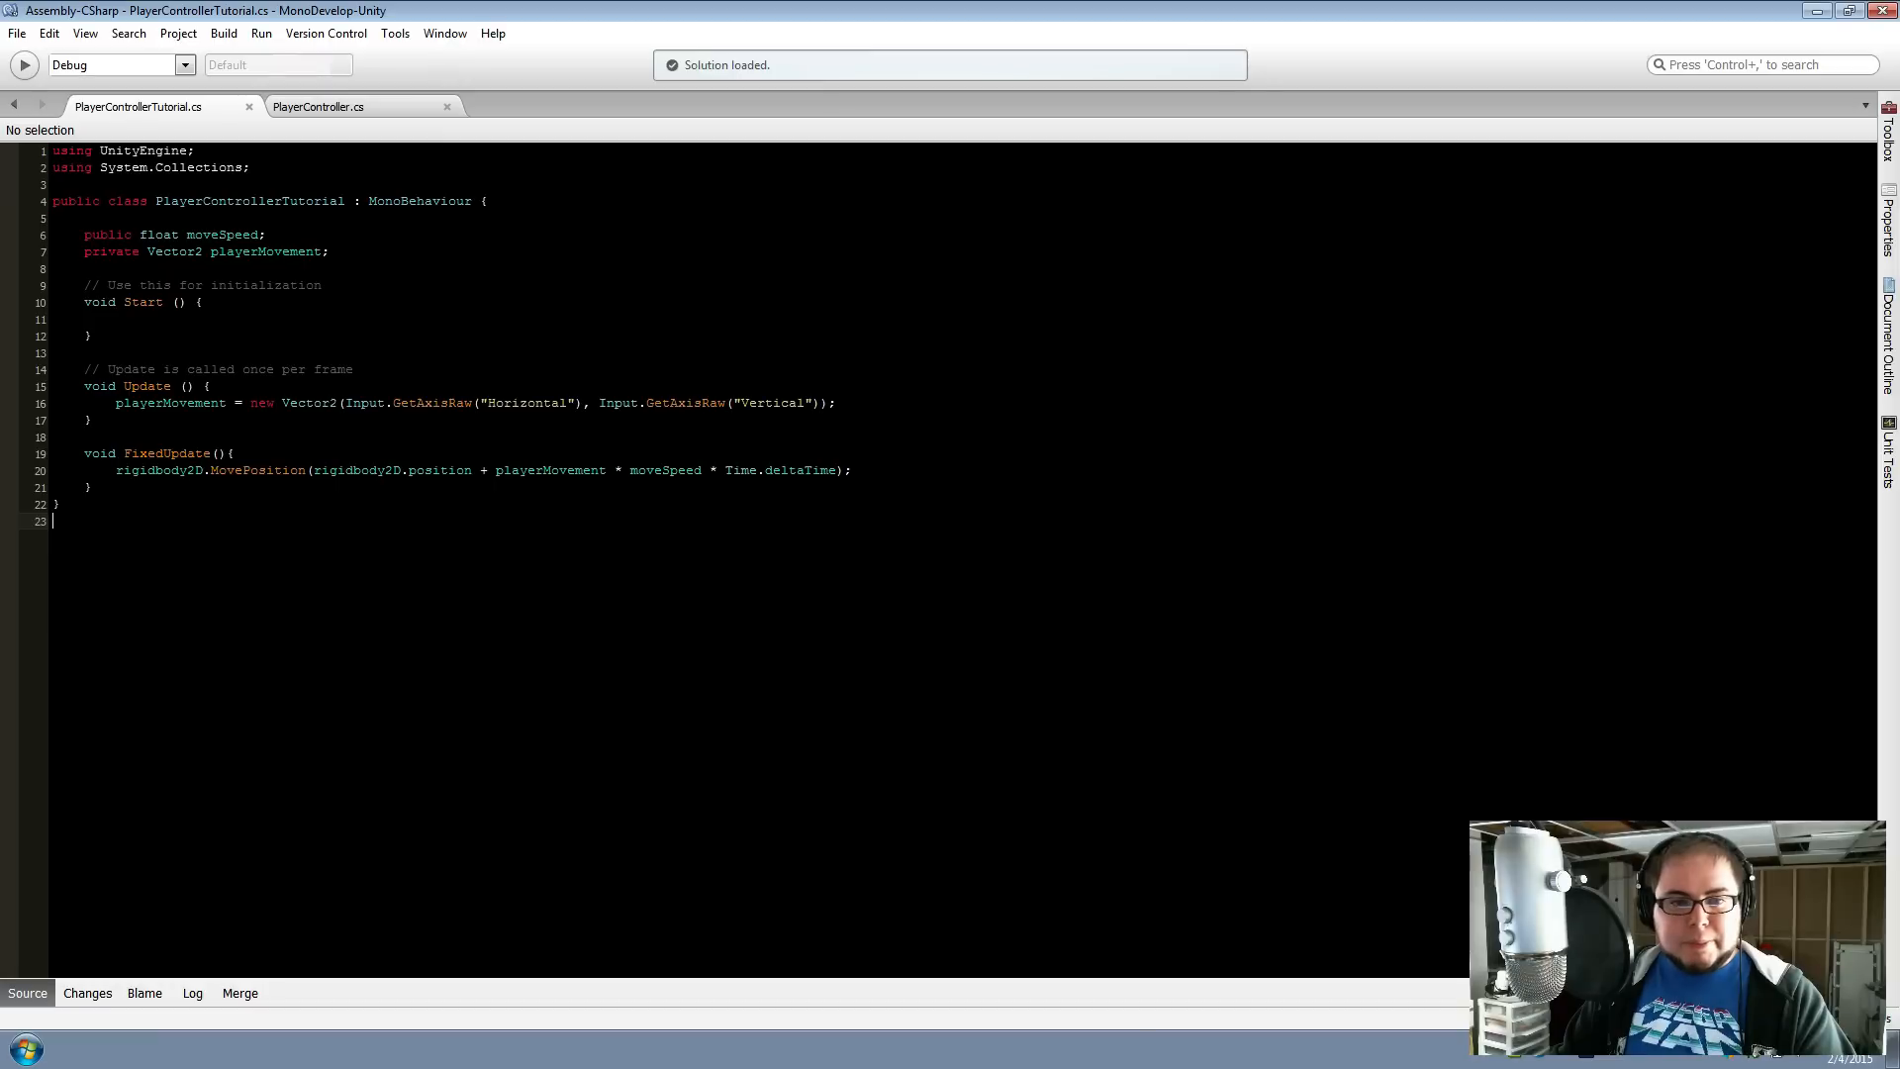
Declare a private Animator field named myAnimator below playerMovement in the PlayerControllerTutorial script
{"action": "left_click", "coordinate": [292, 266]}
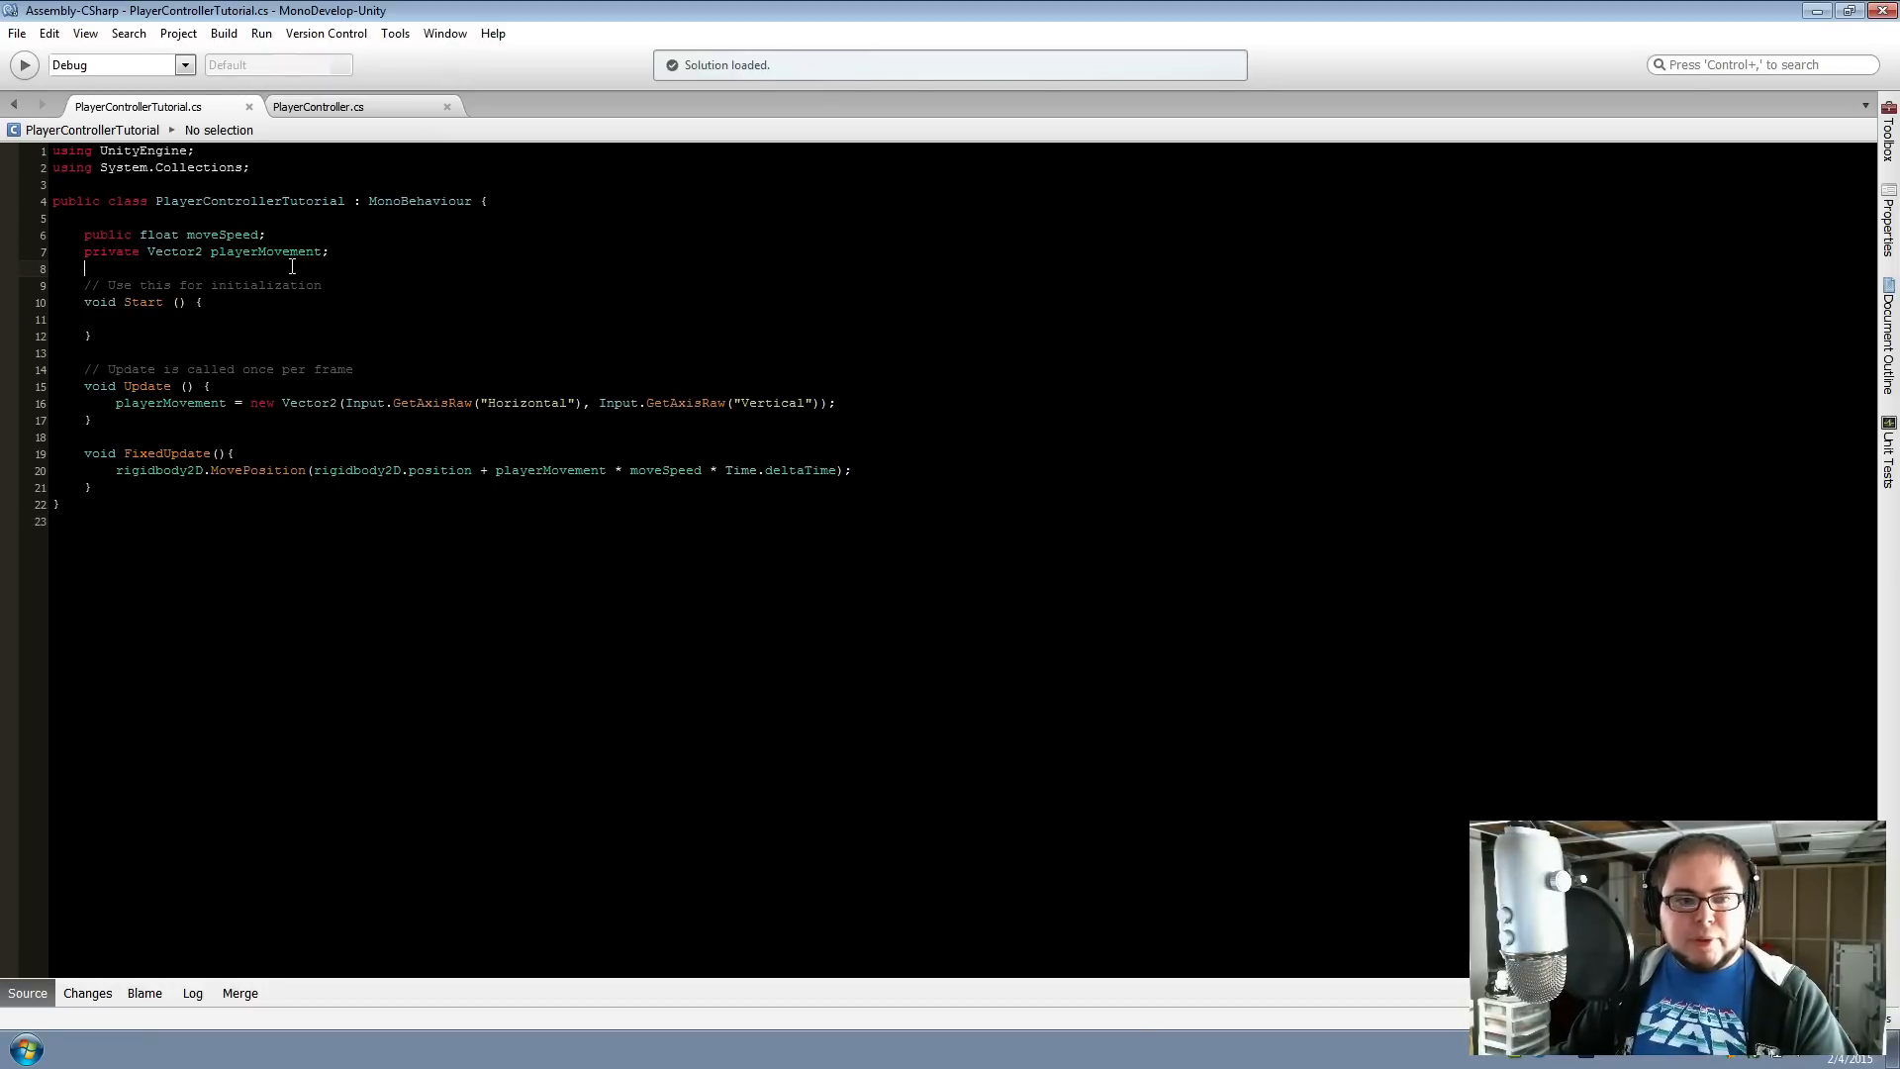
{"action": "key", "text": "Return"}
{"action": "key", "text": "Return"}
{"action": "key", "text": "Up"}
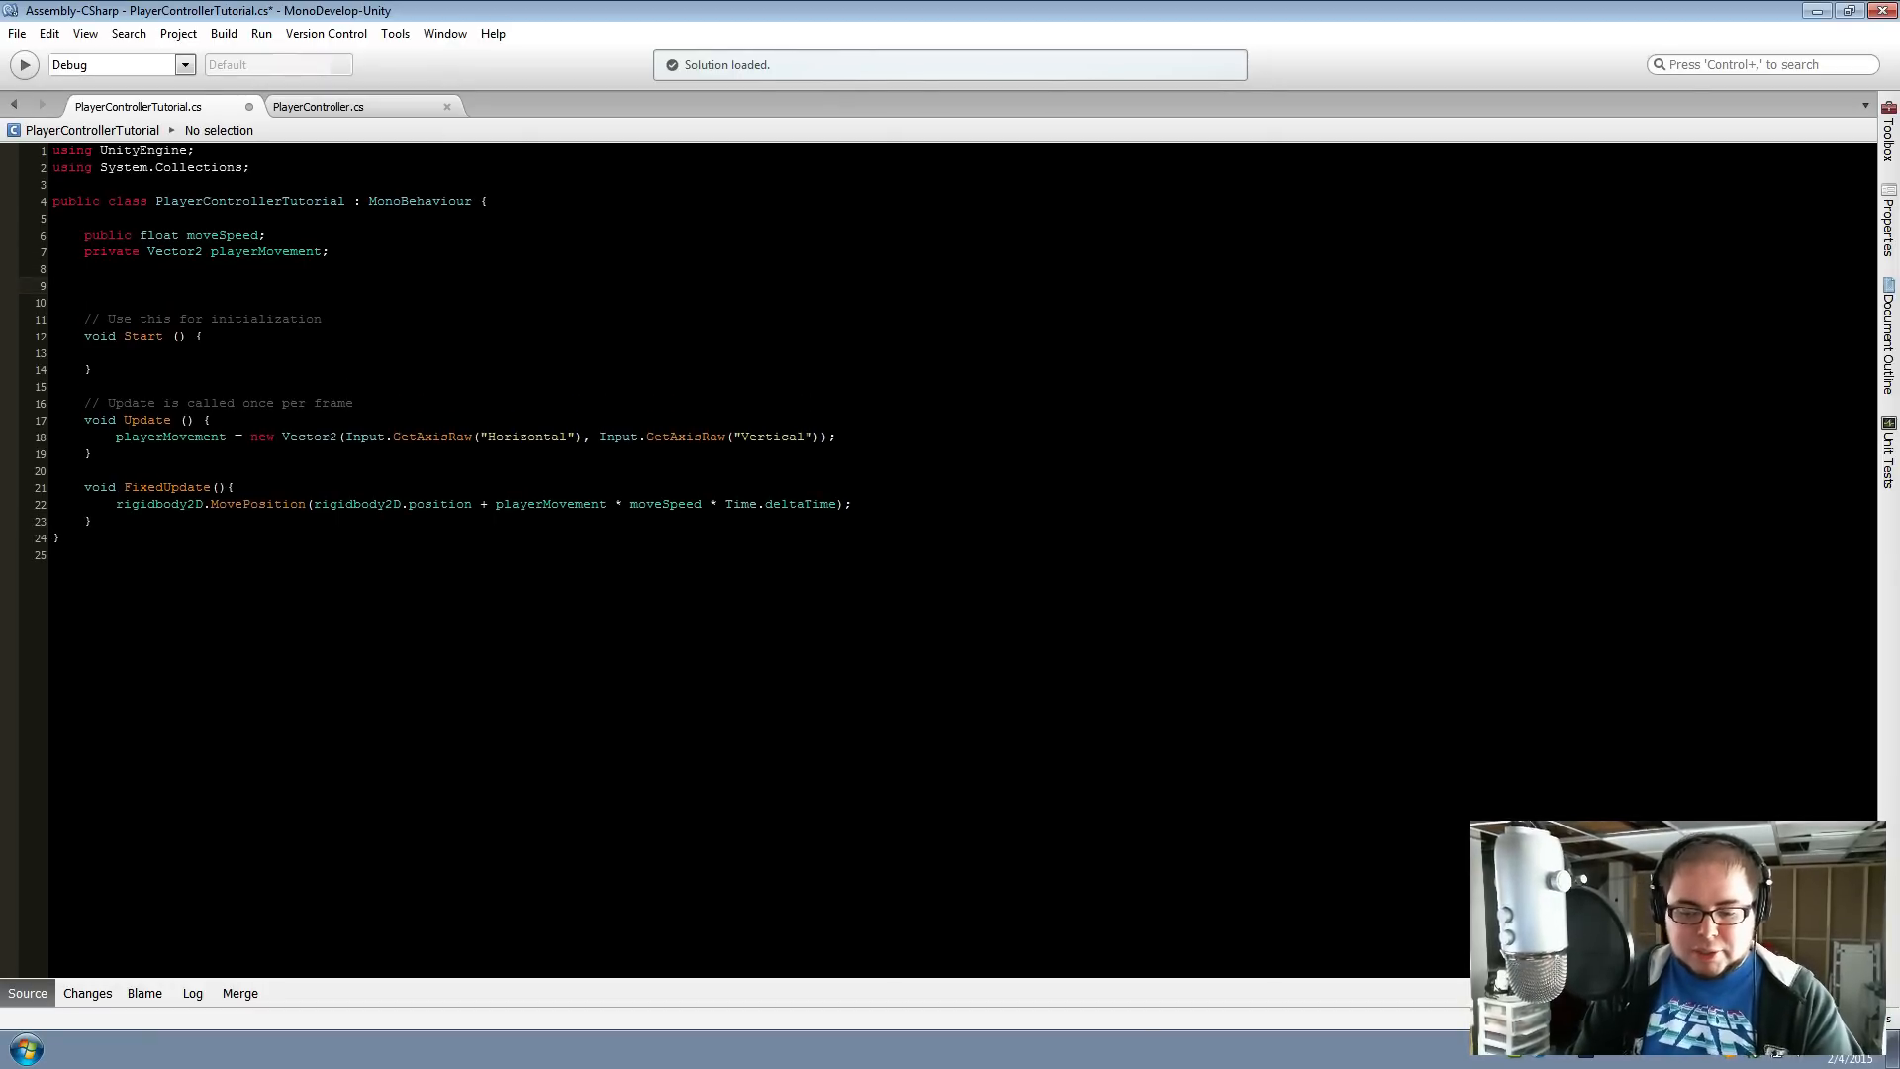
{"action": "type", "text": "private "}
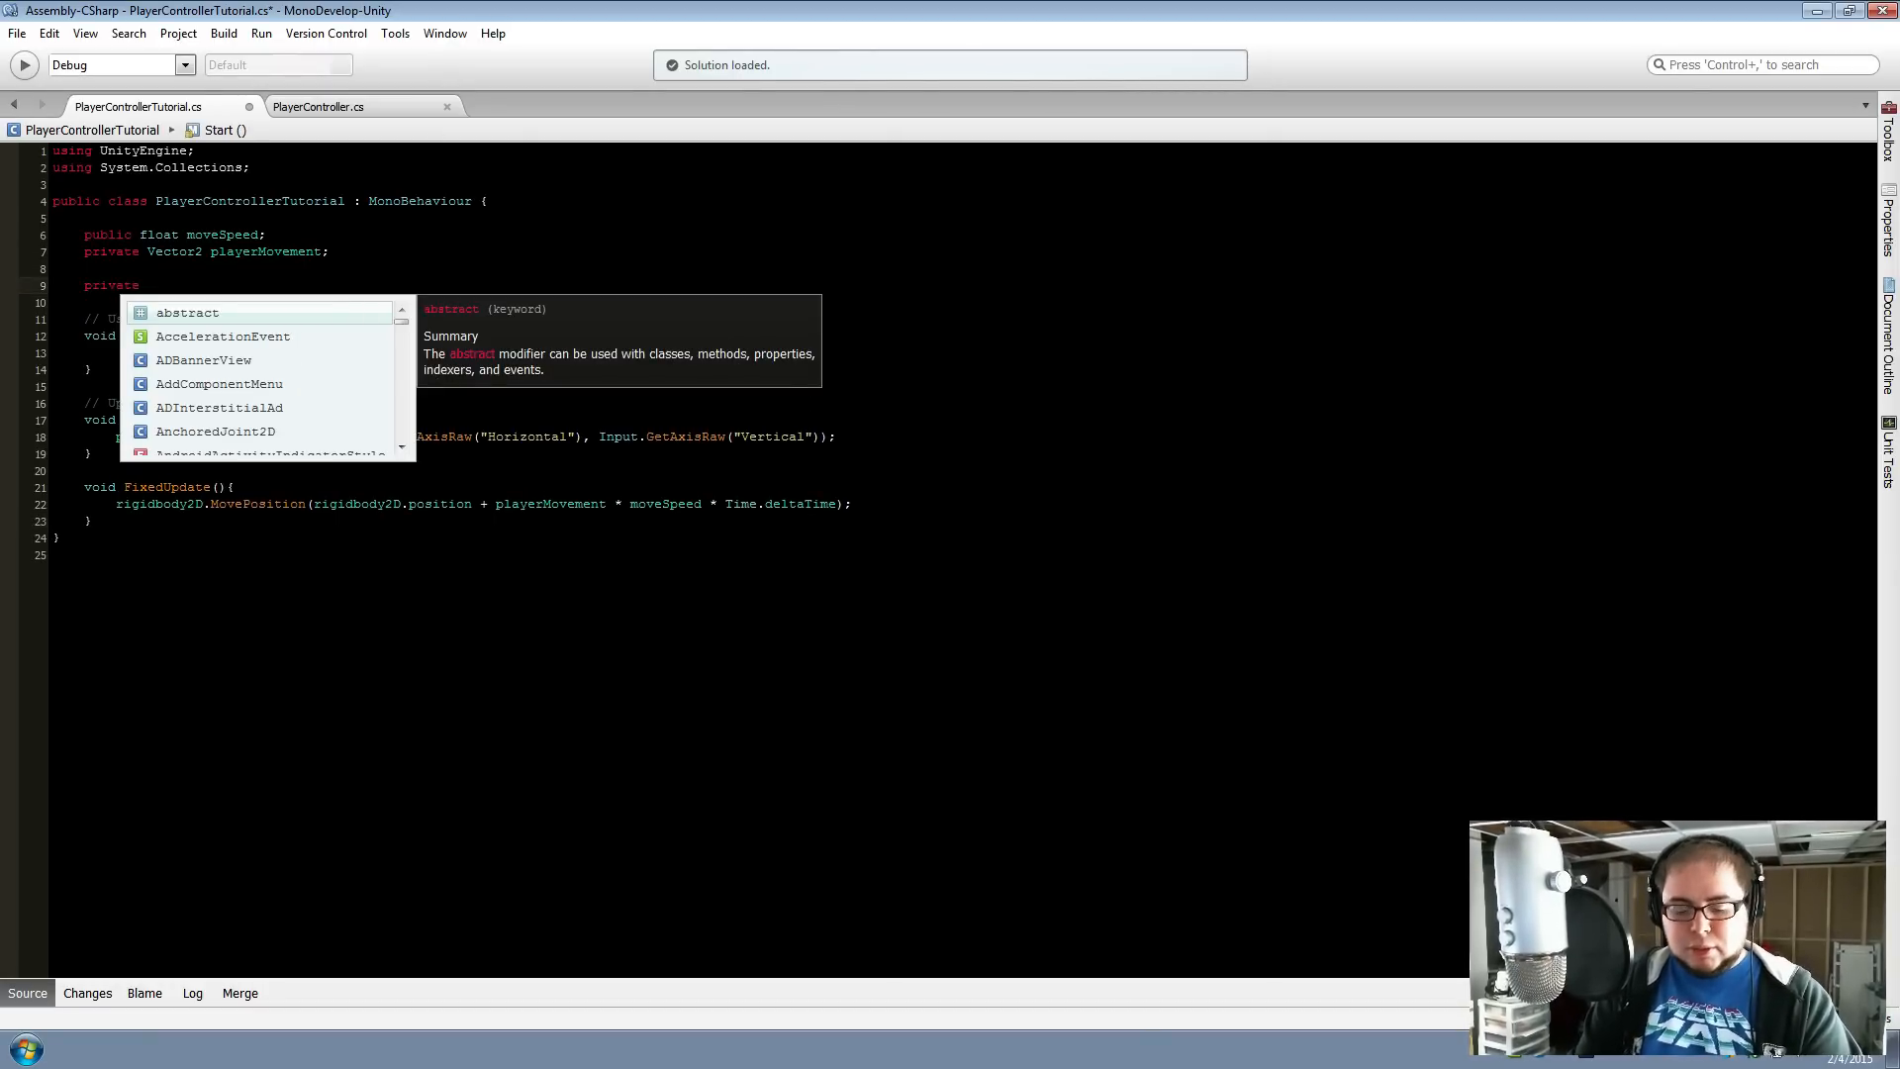
{"action": "type", "text": "Animator "}
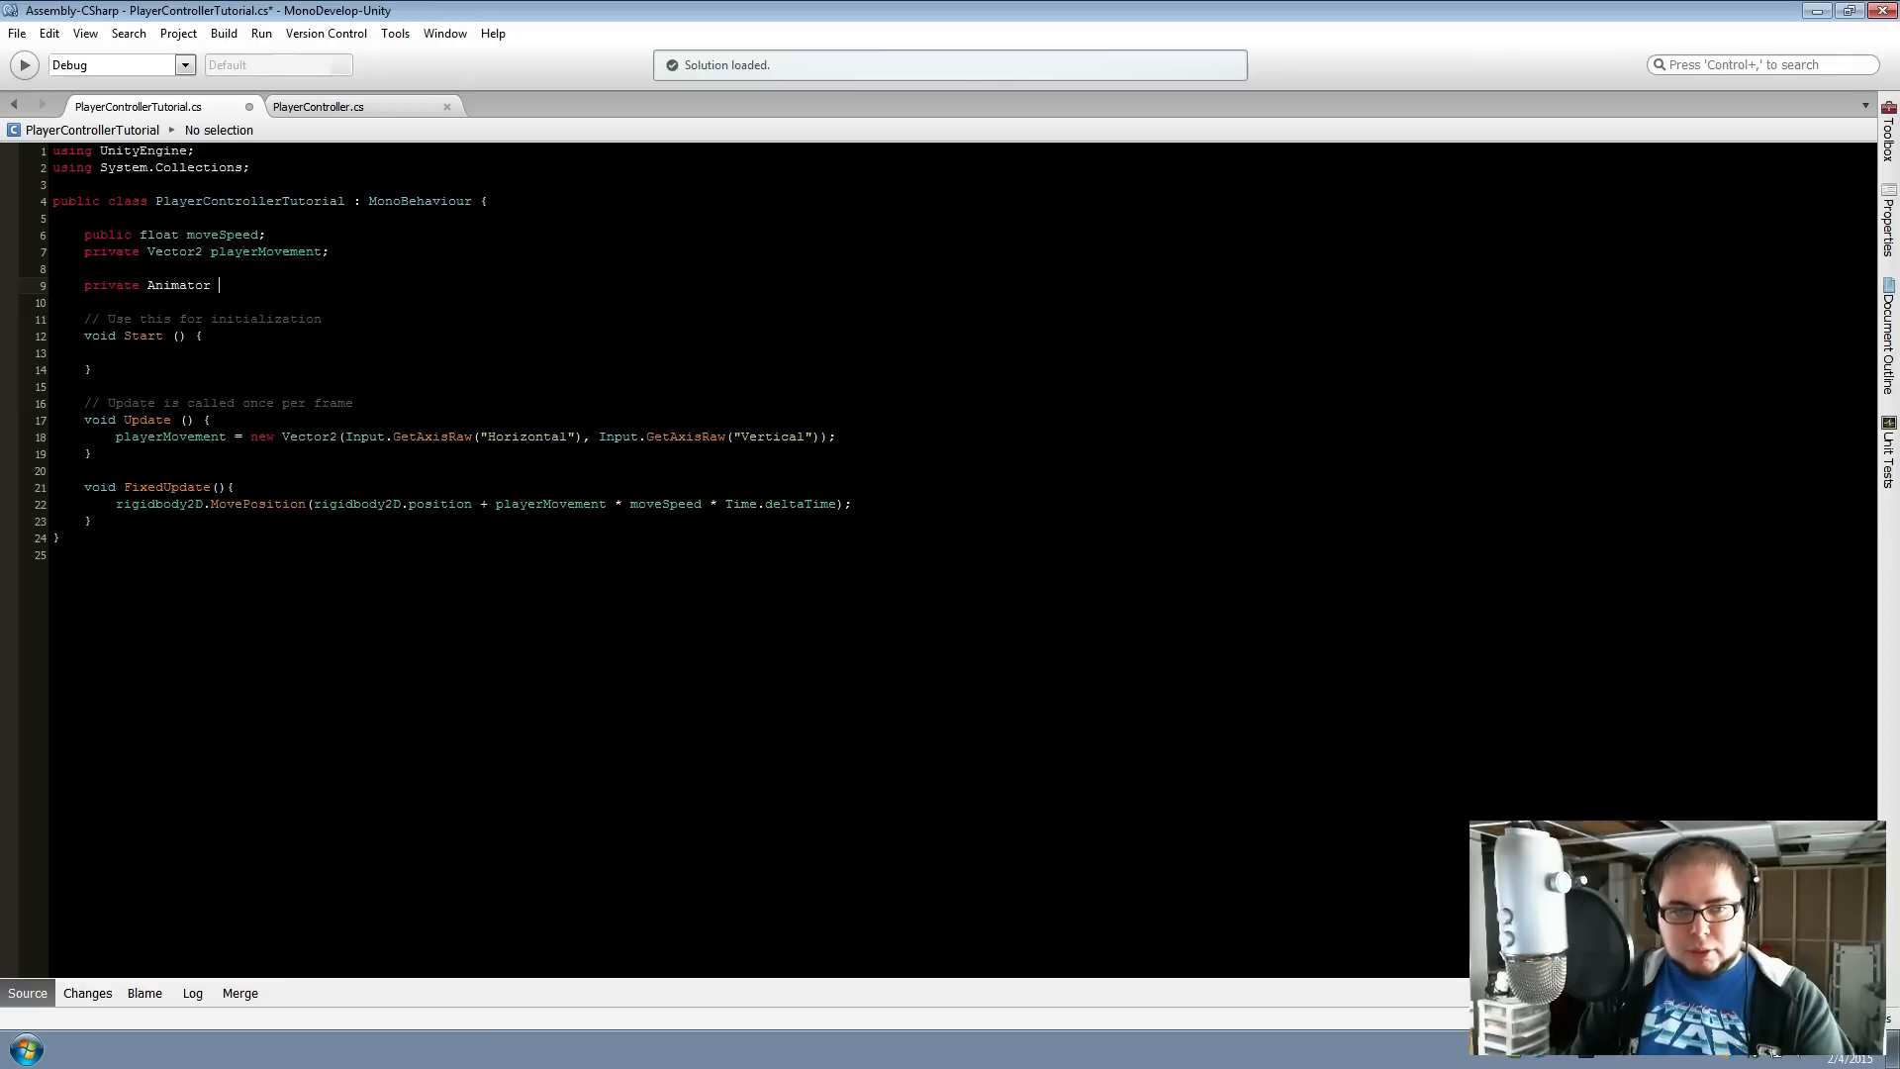
{"action": "type", "text": "myAnimator;"}
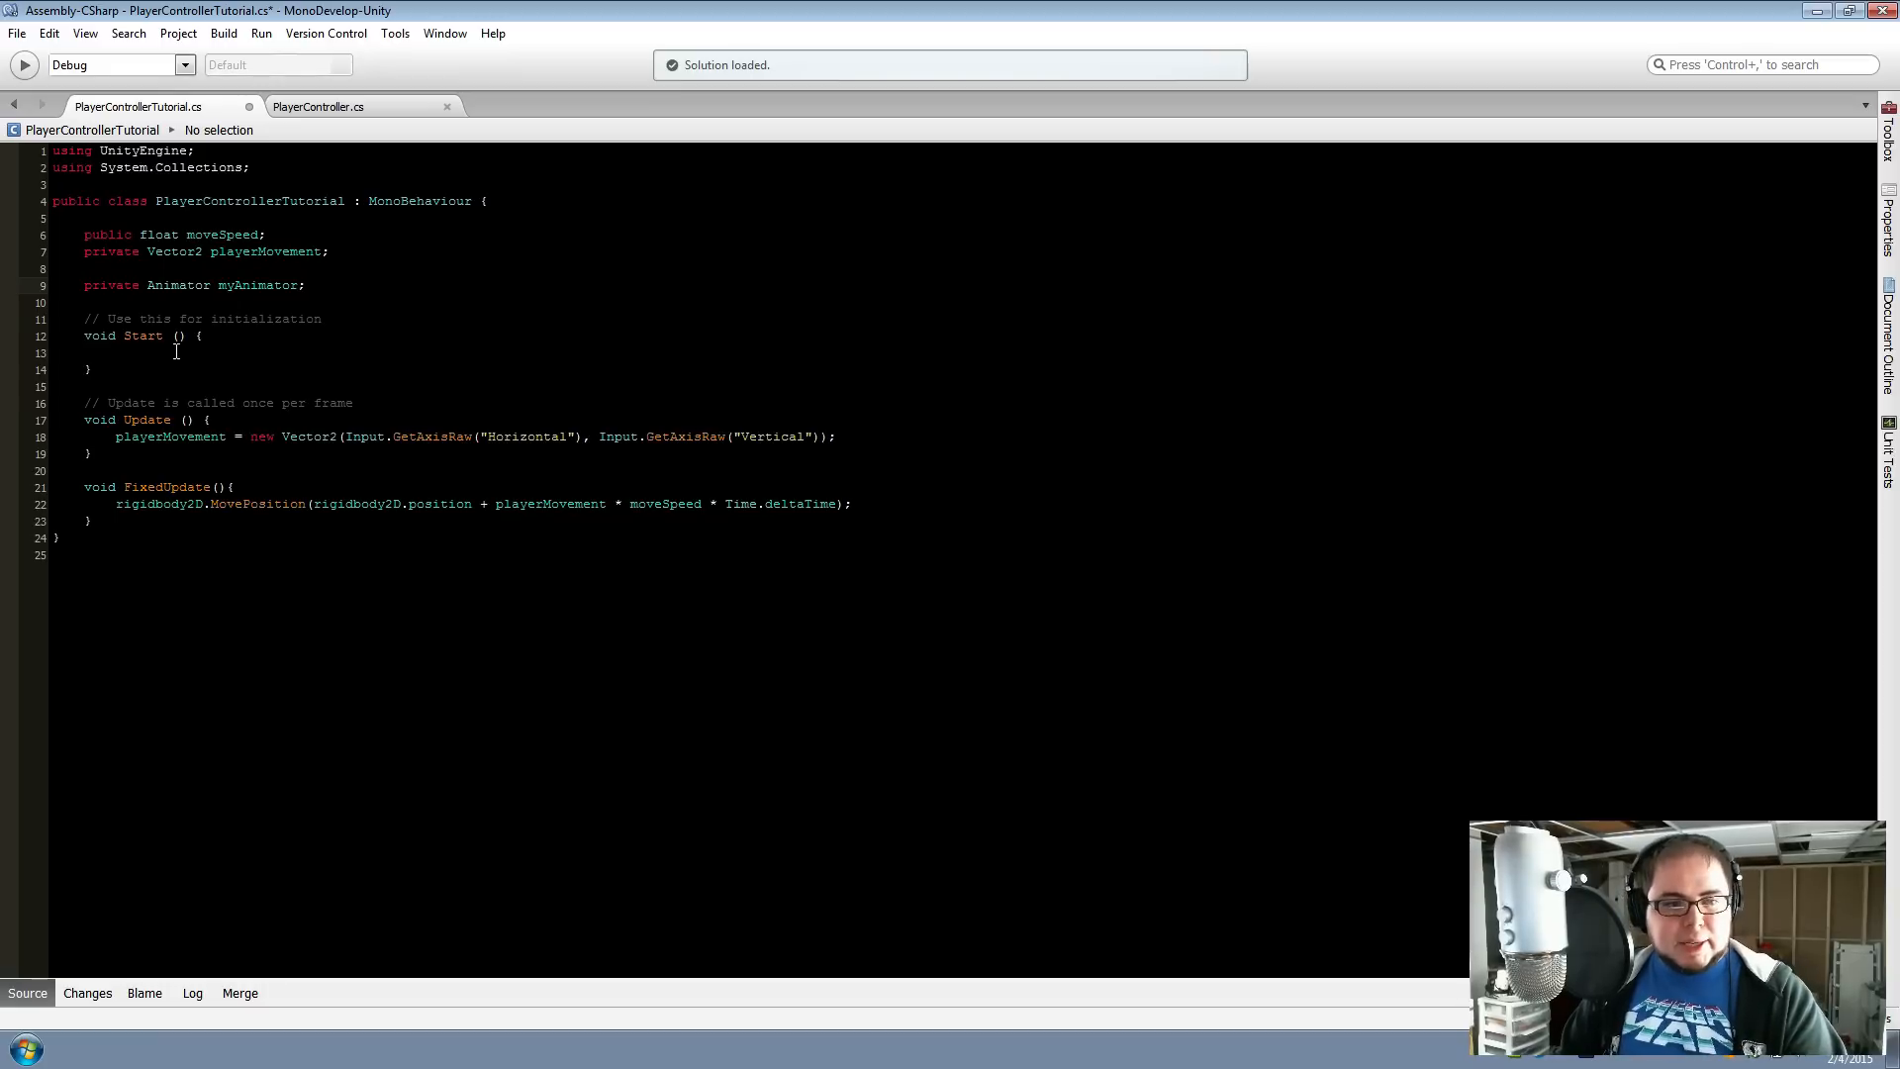
Assign GetComponent<Animator>() to myAnimator inside the Start method
{"action": "left_click", "coordinate": [177, 351]}
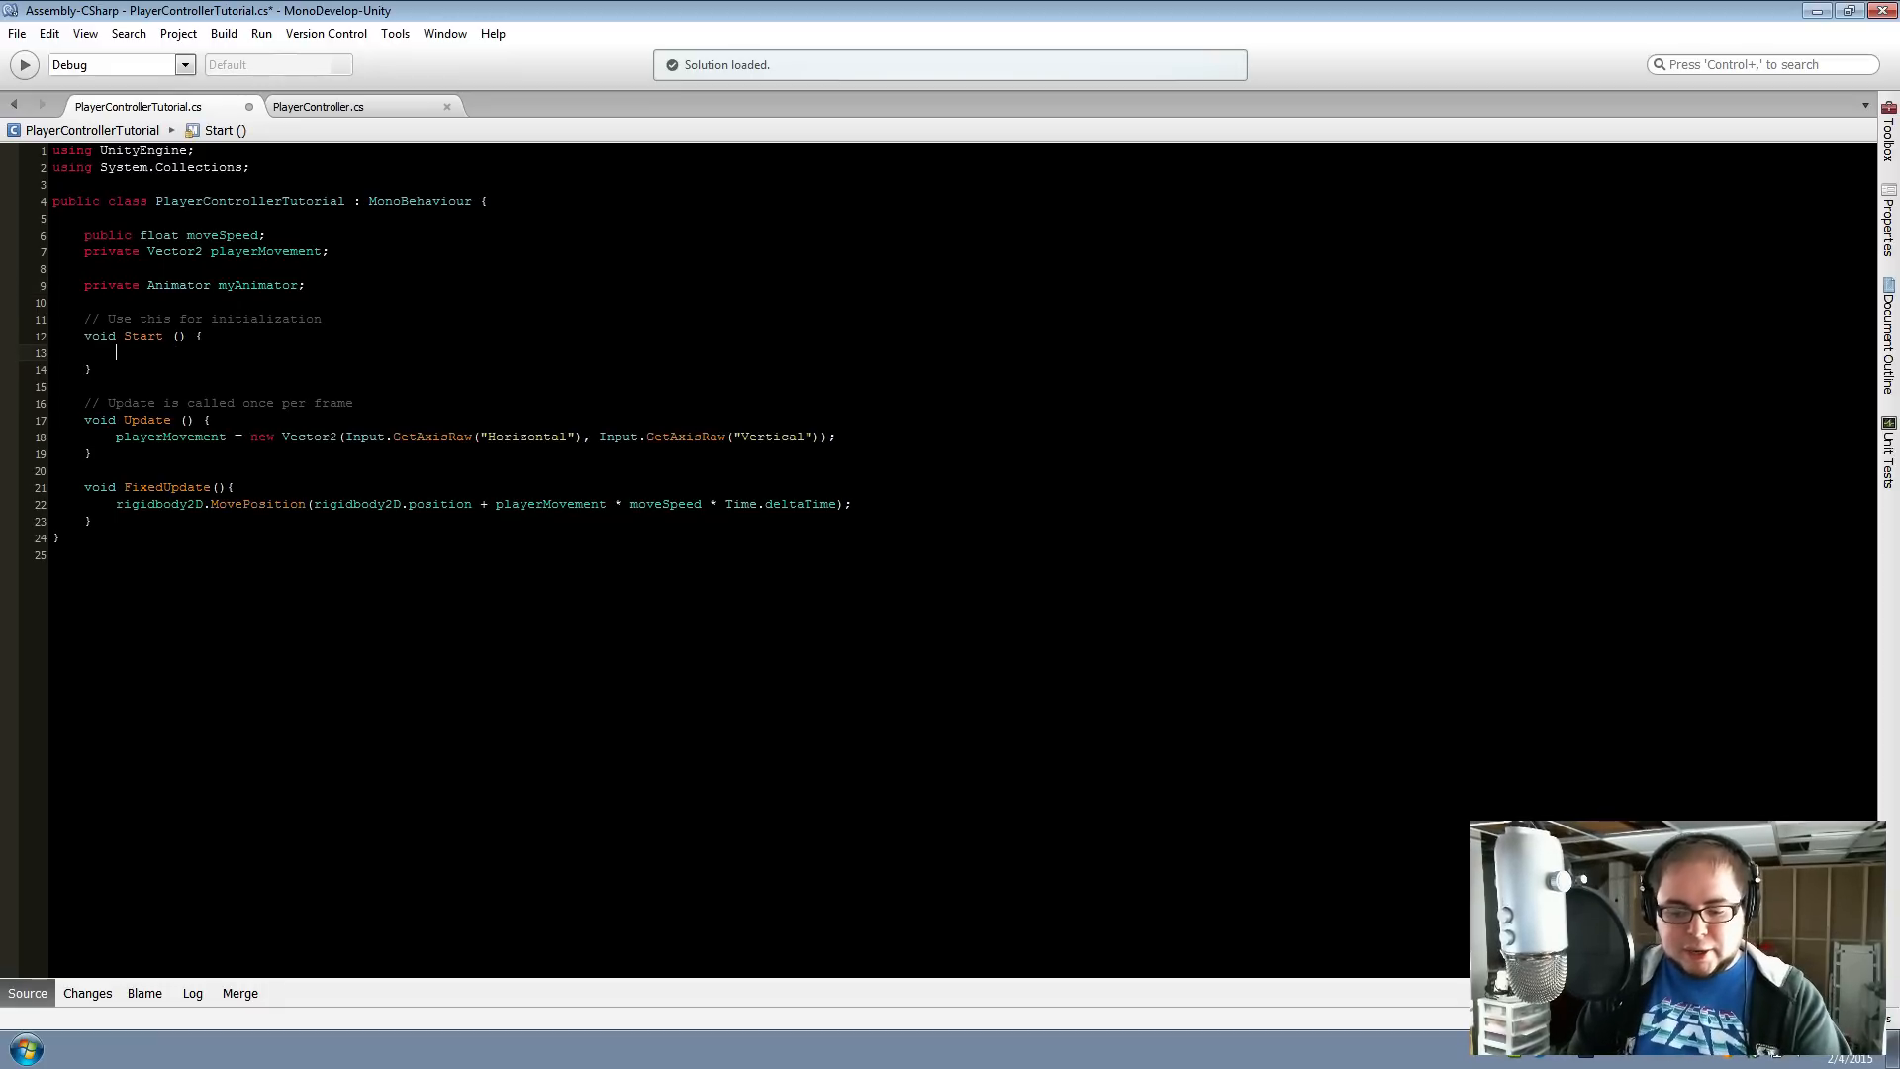
{"action": "type", "text": "myAnimator = "}
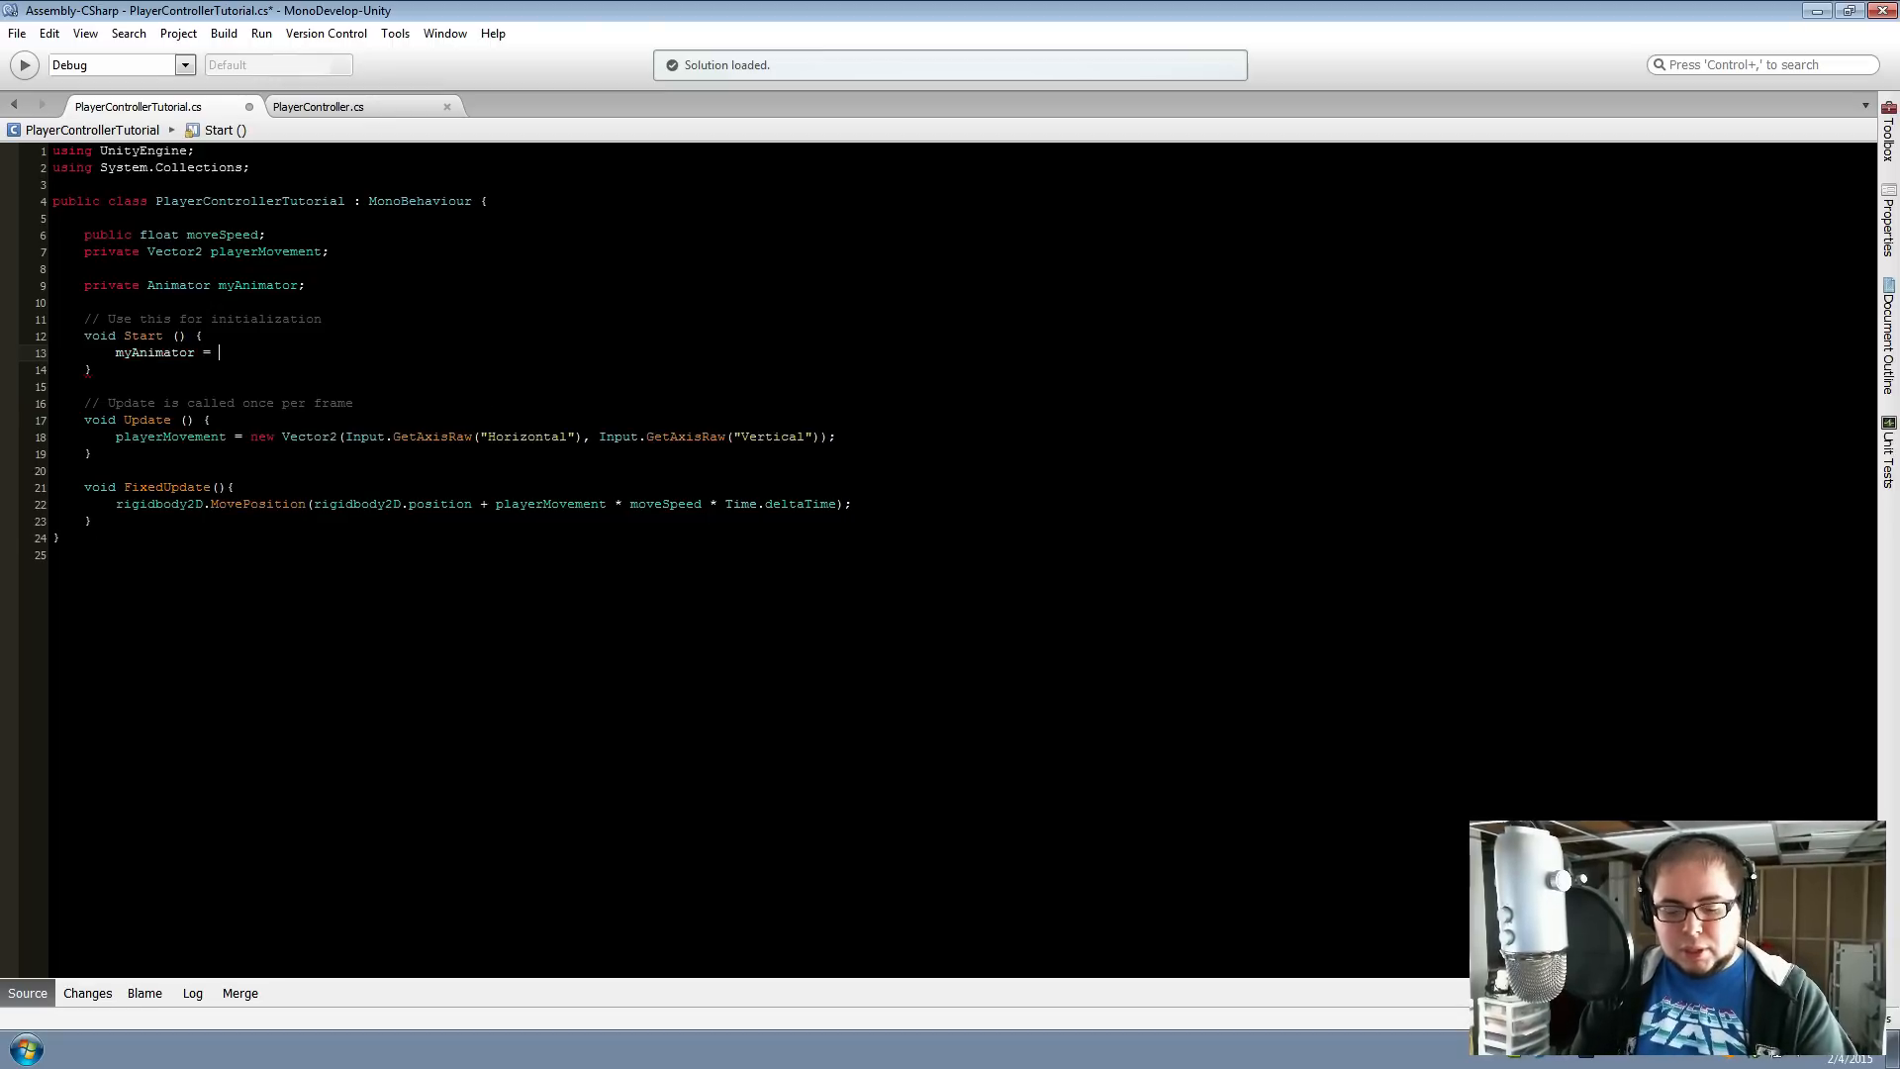
{"action": "type", "text": "GetComponent"}
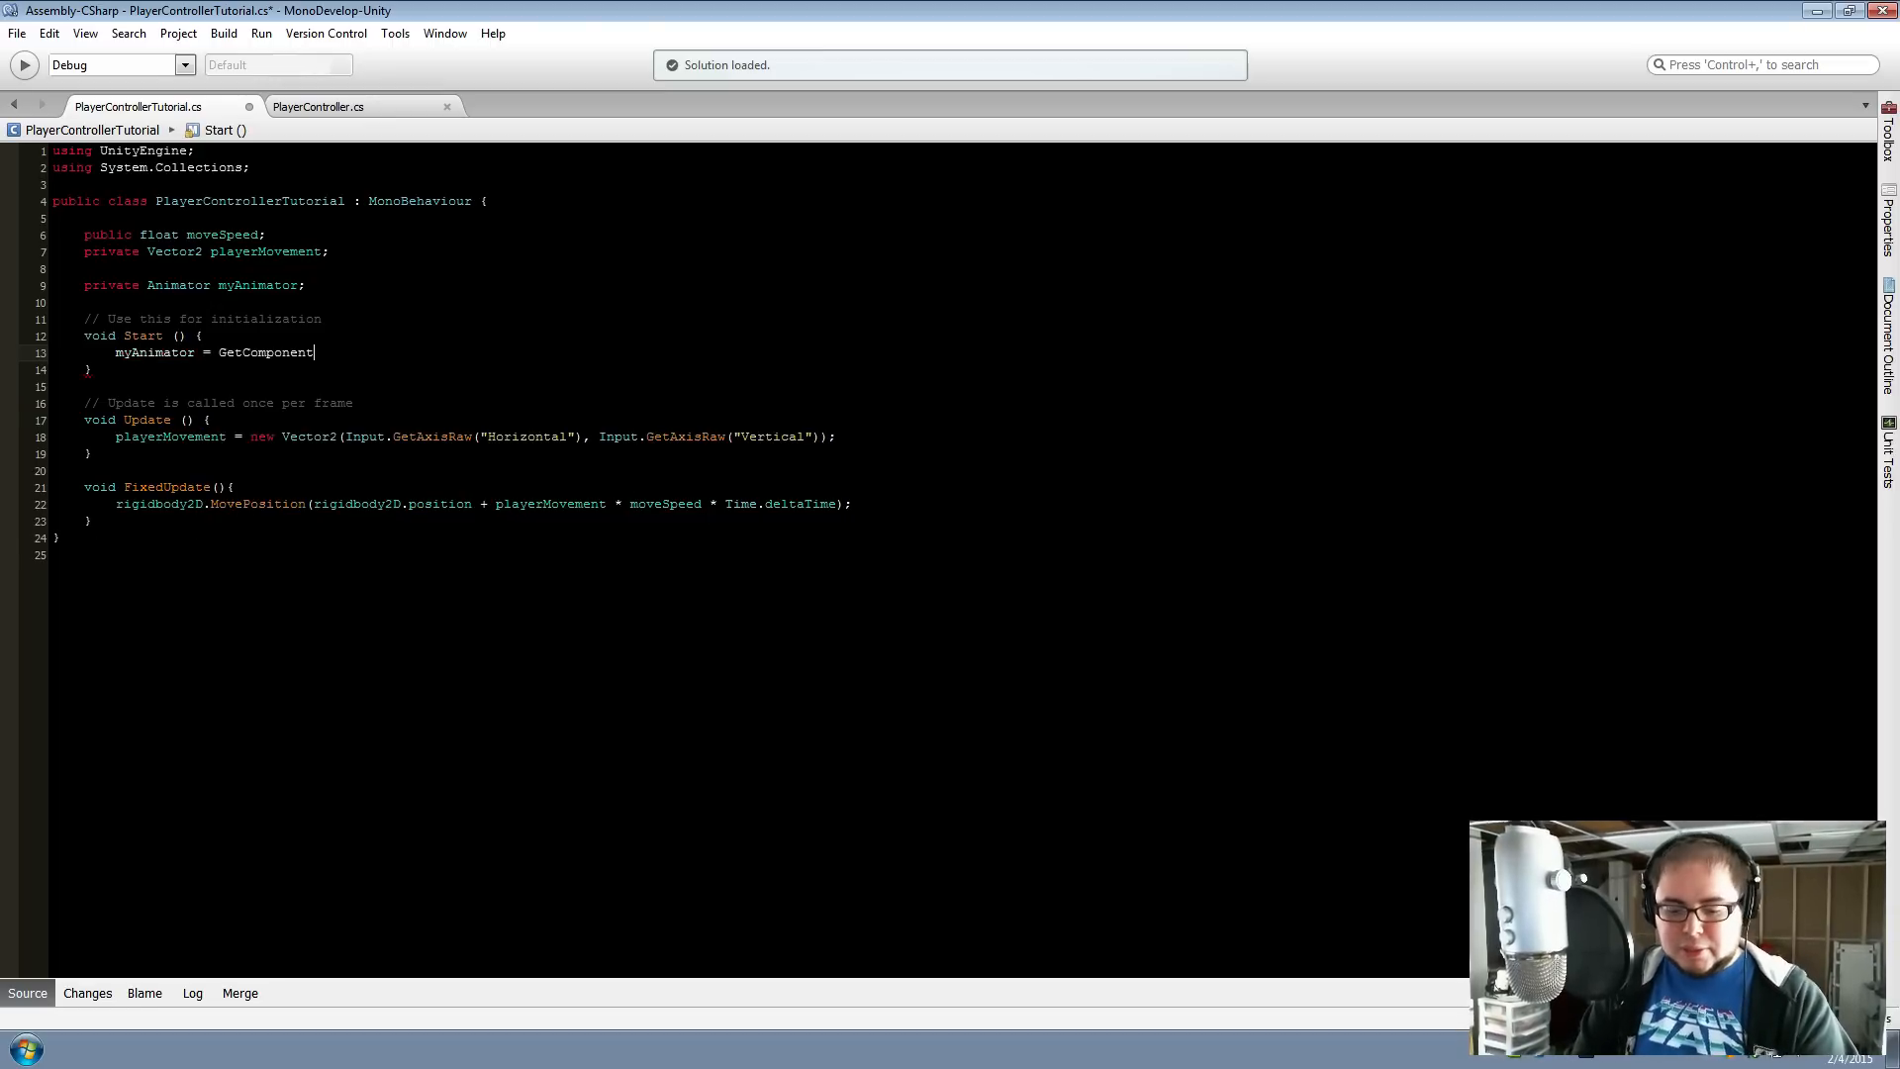
{"action": "type", "text": "<Animator>()"}
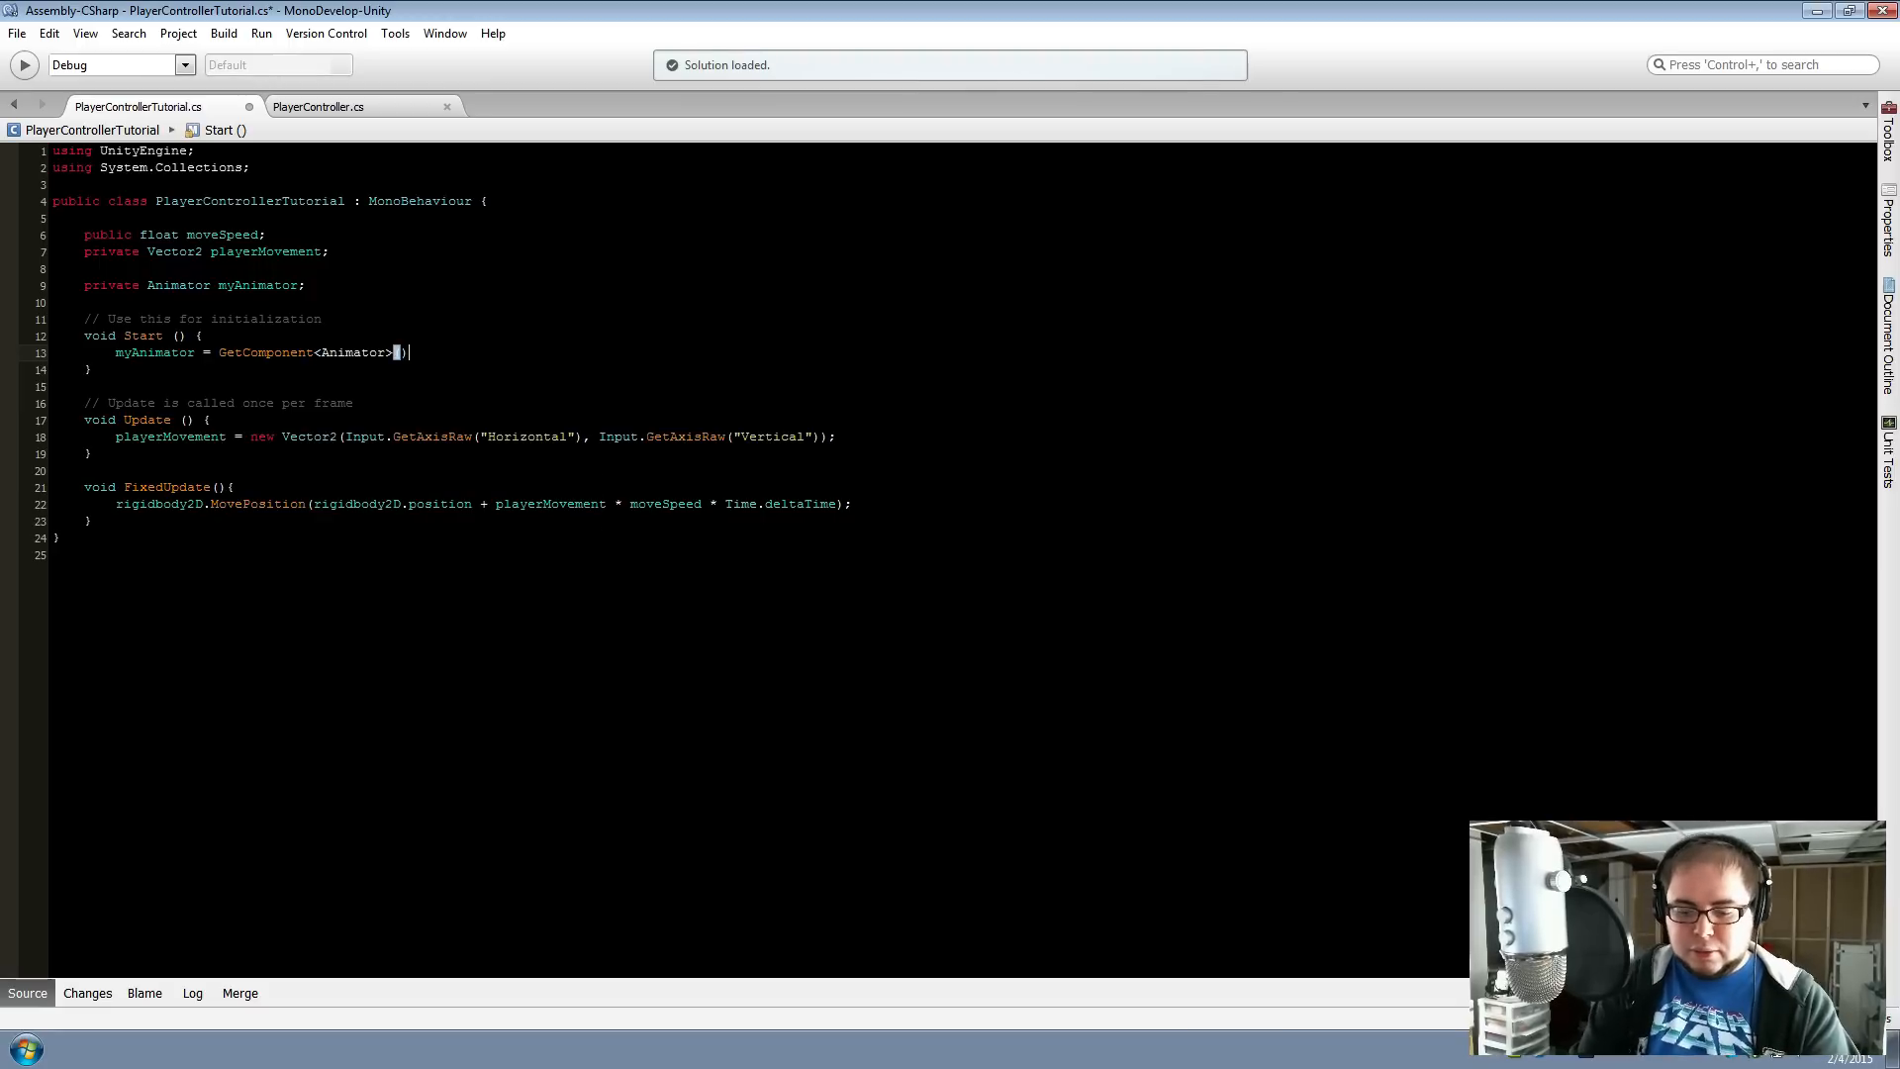
{"action": "type", "text": ";"}
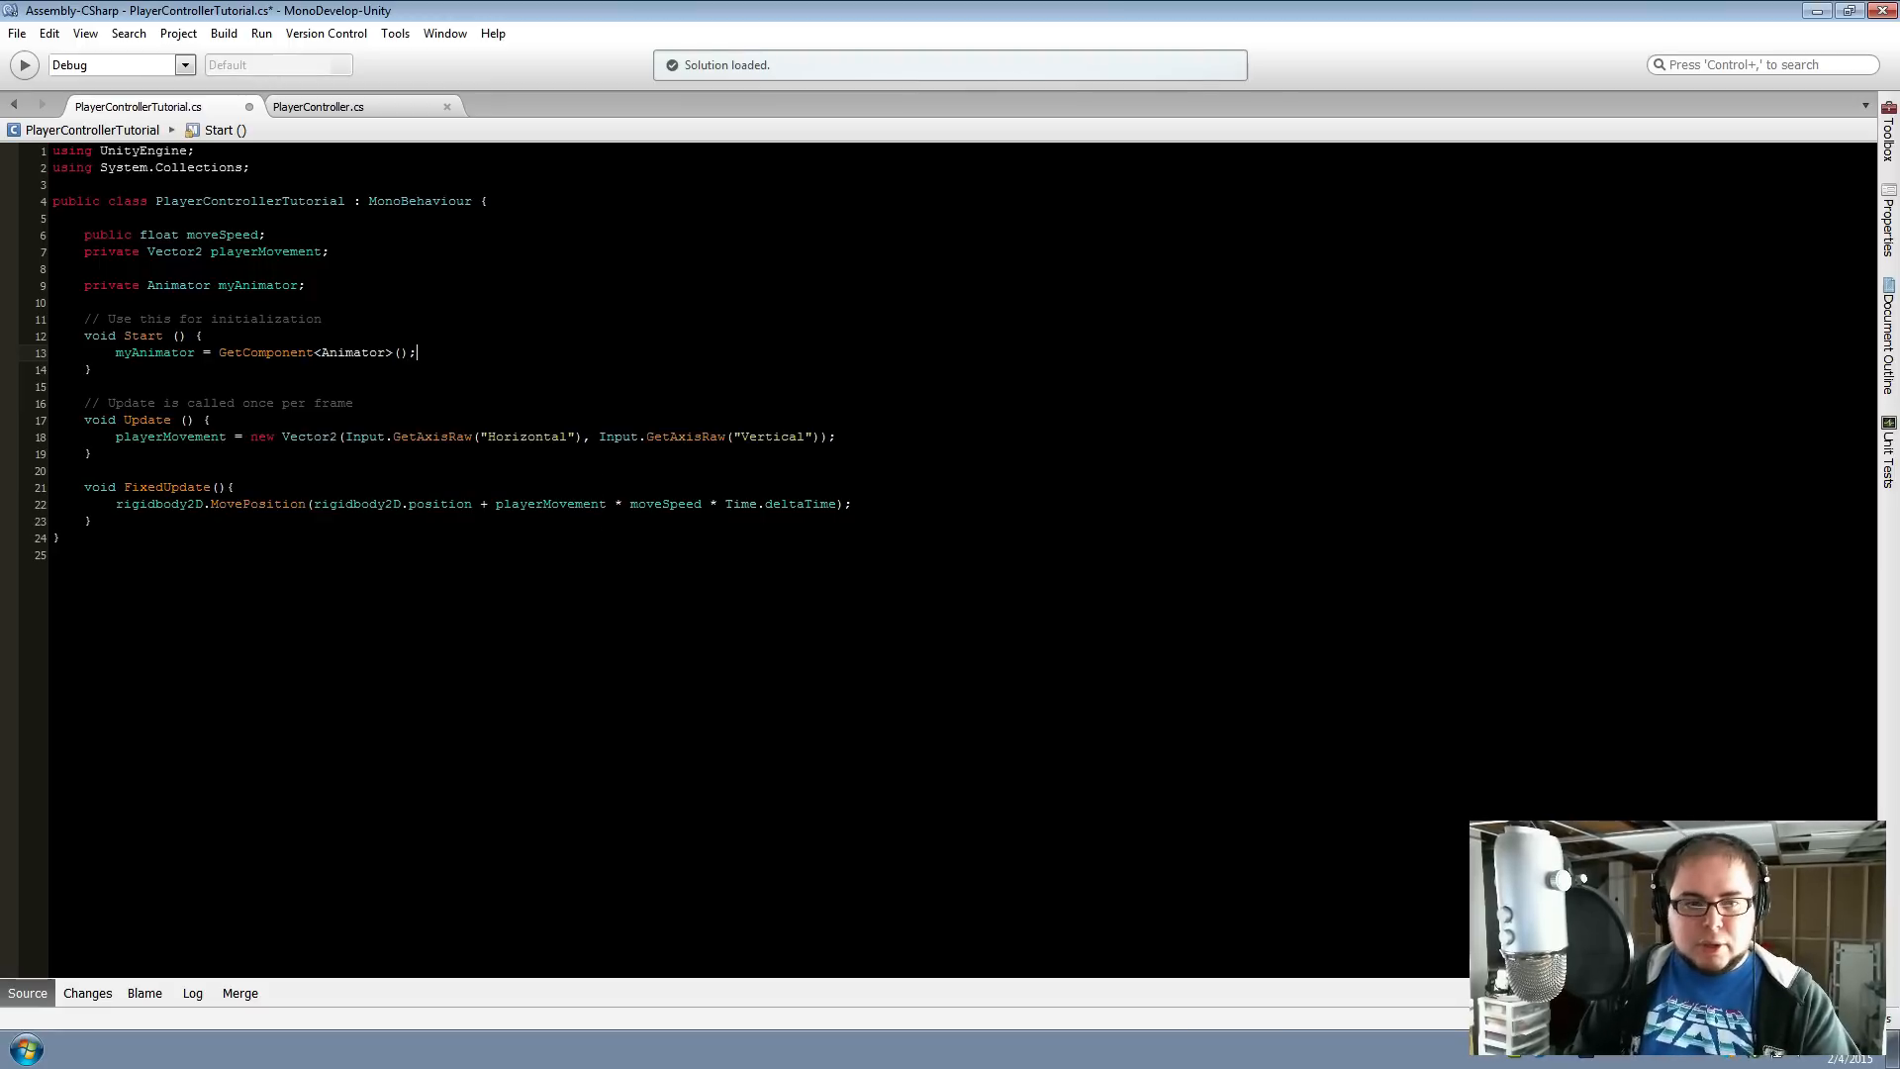
{"action": "double_click", "coordinate": [289, 353]}
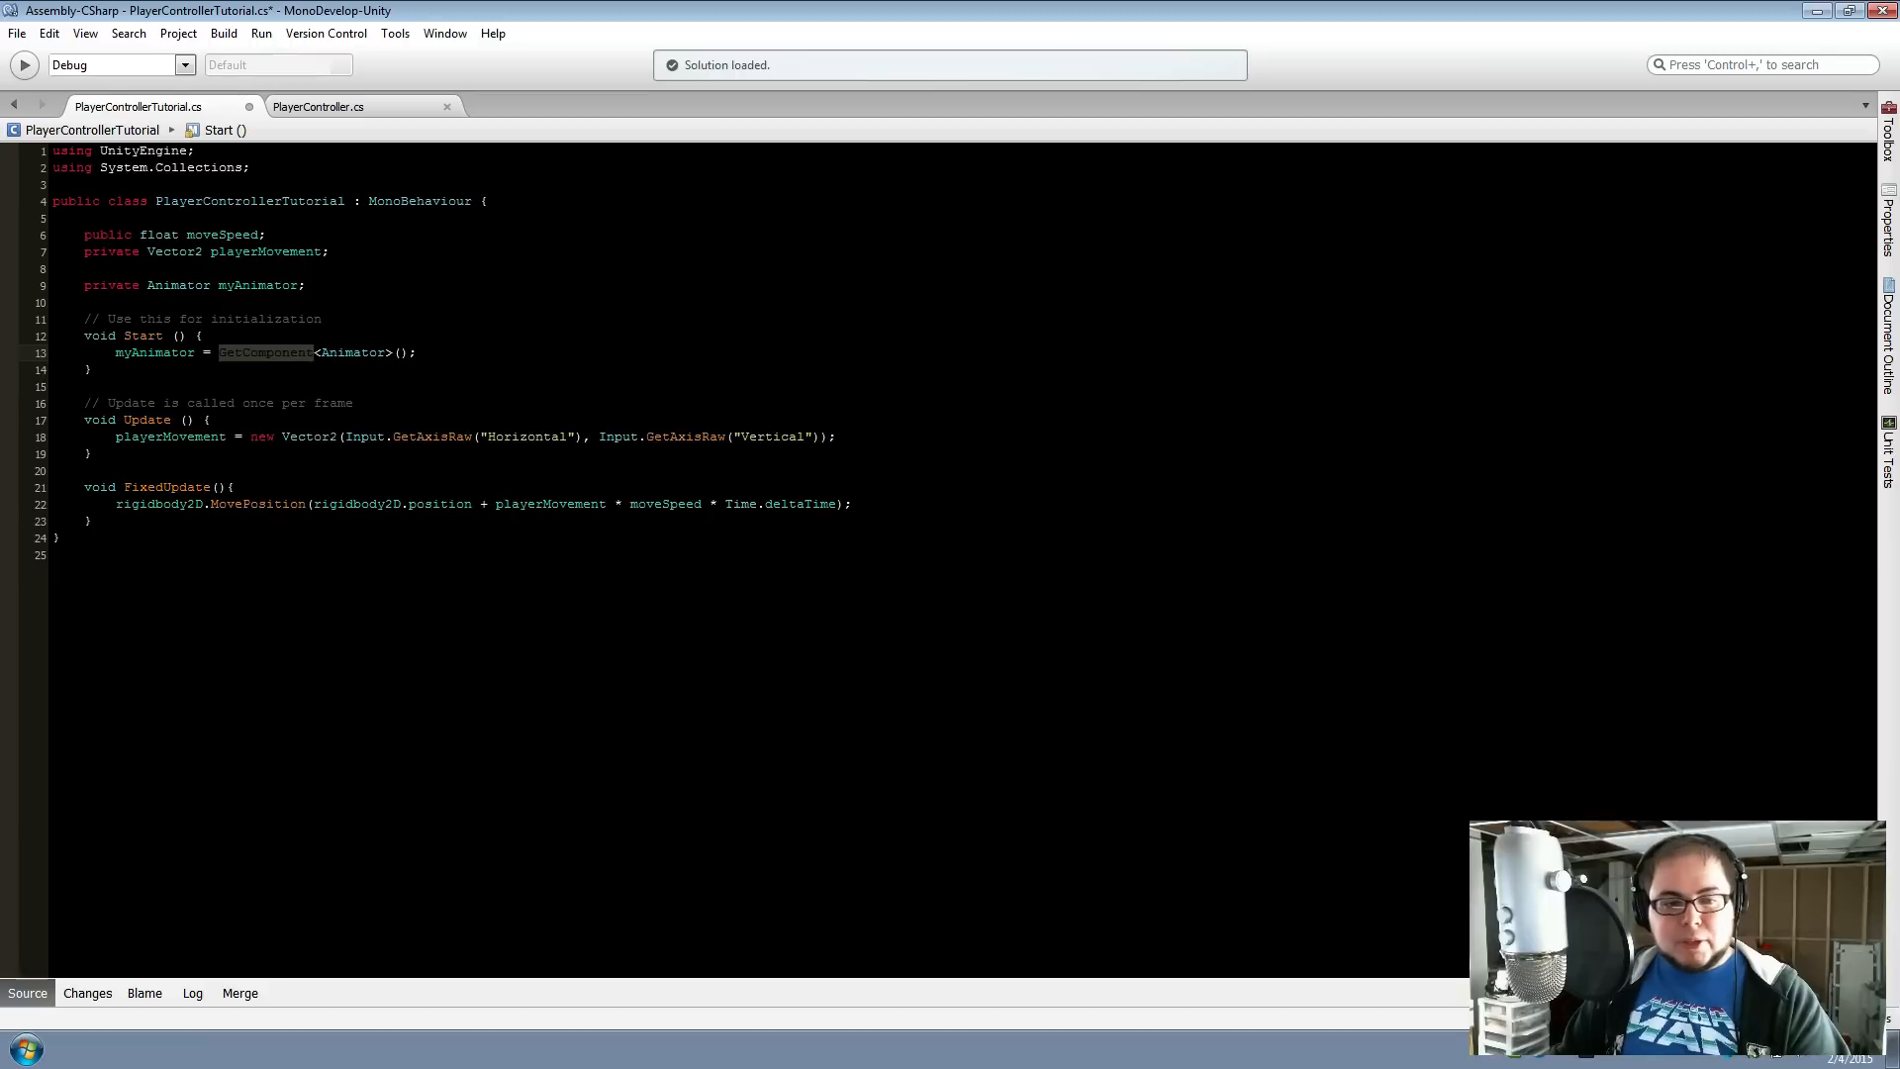
{"action": "left_click", "coordinate": [93, 369]}
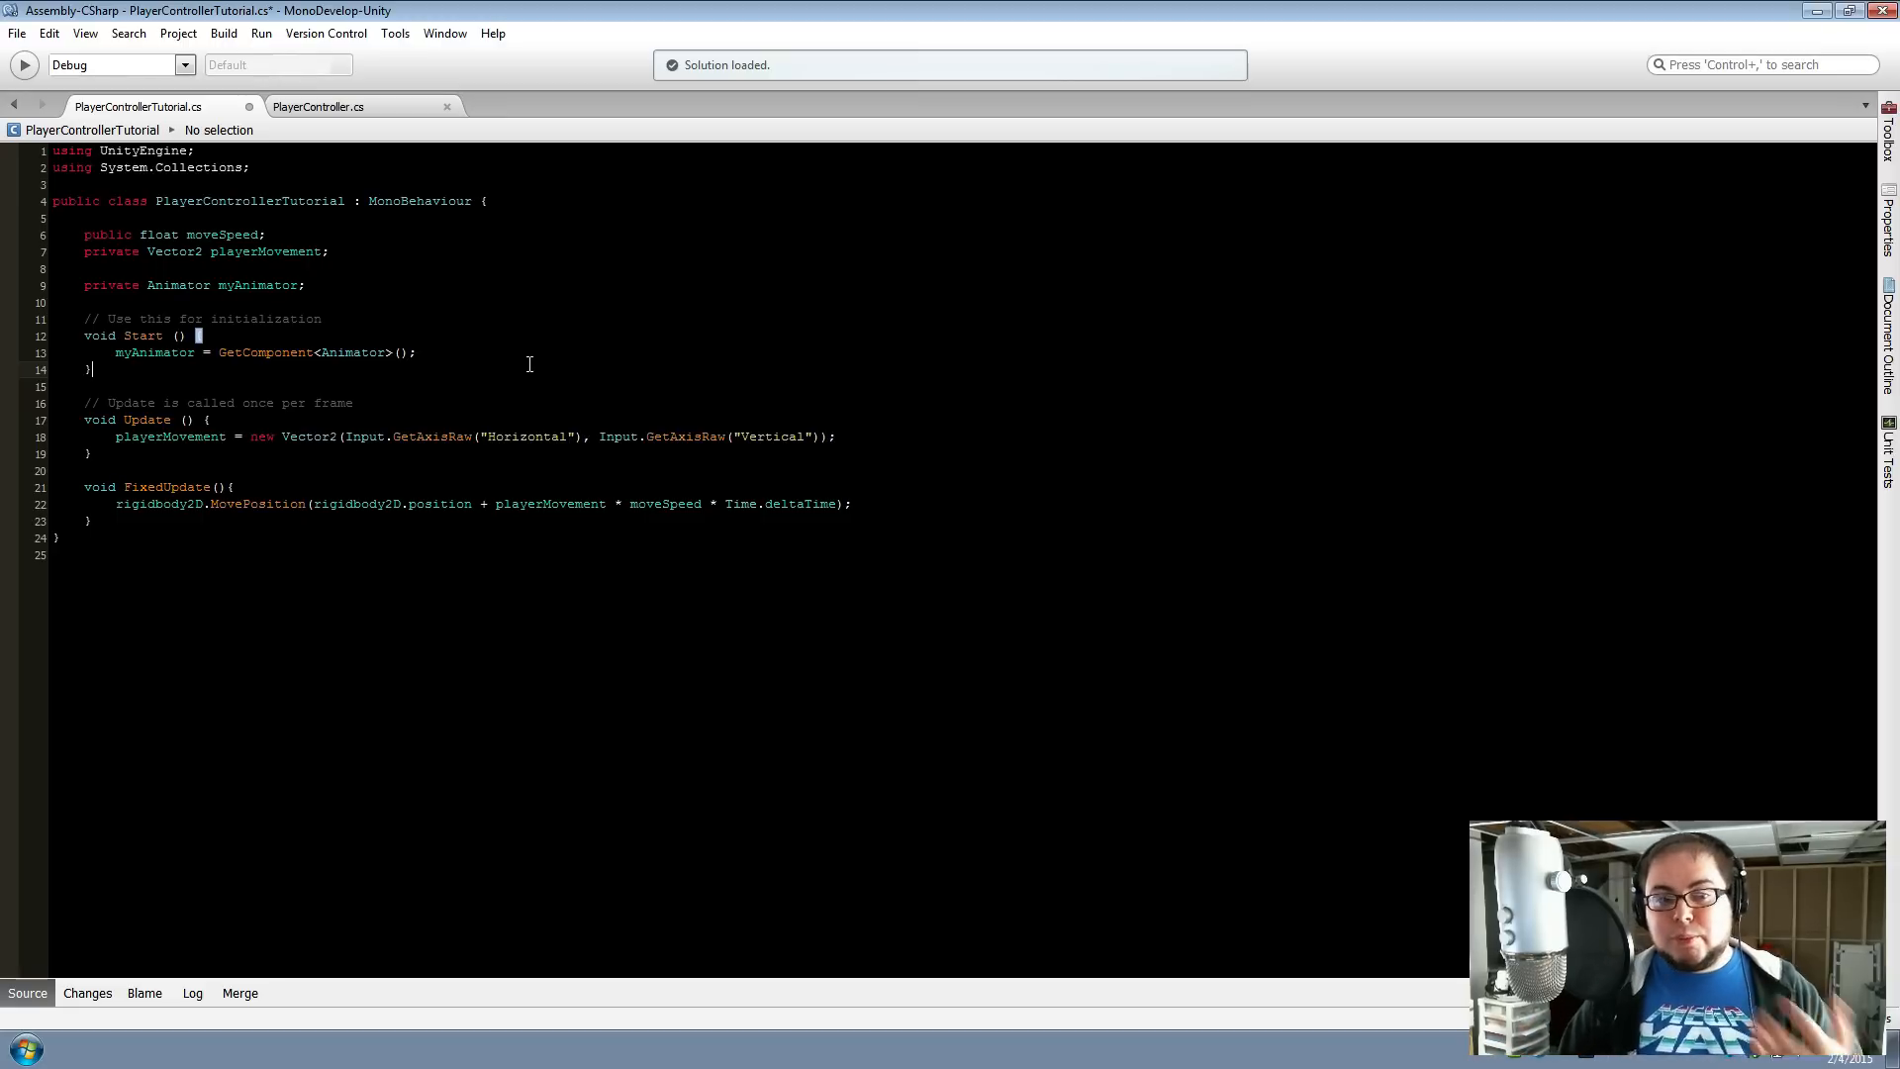
{"action": "left_click", "coordinate": [377, 353]}
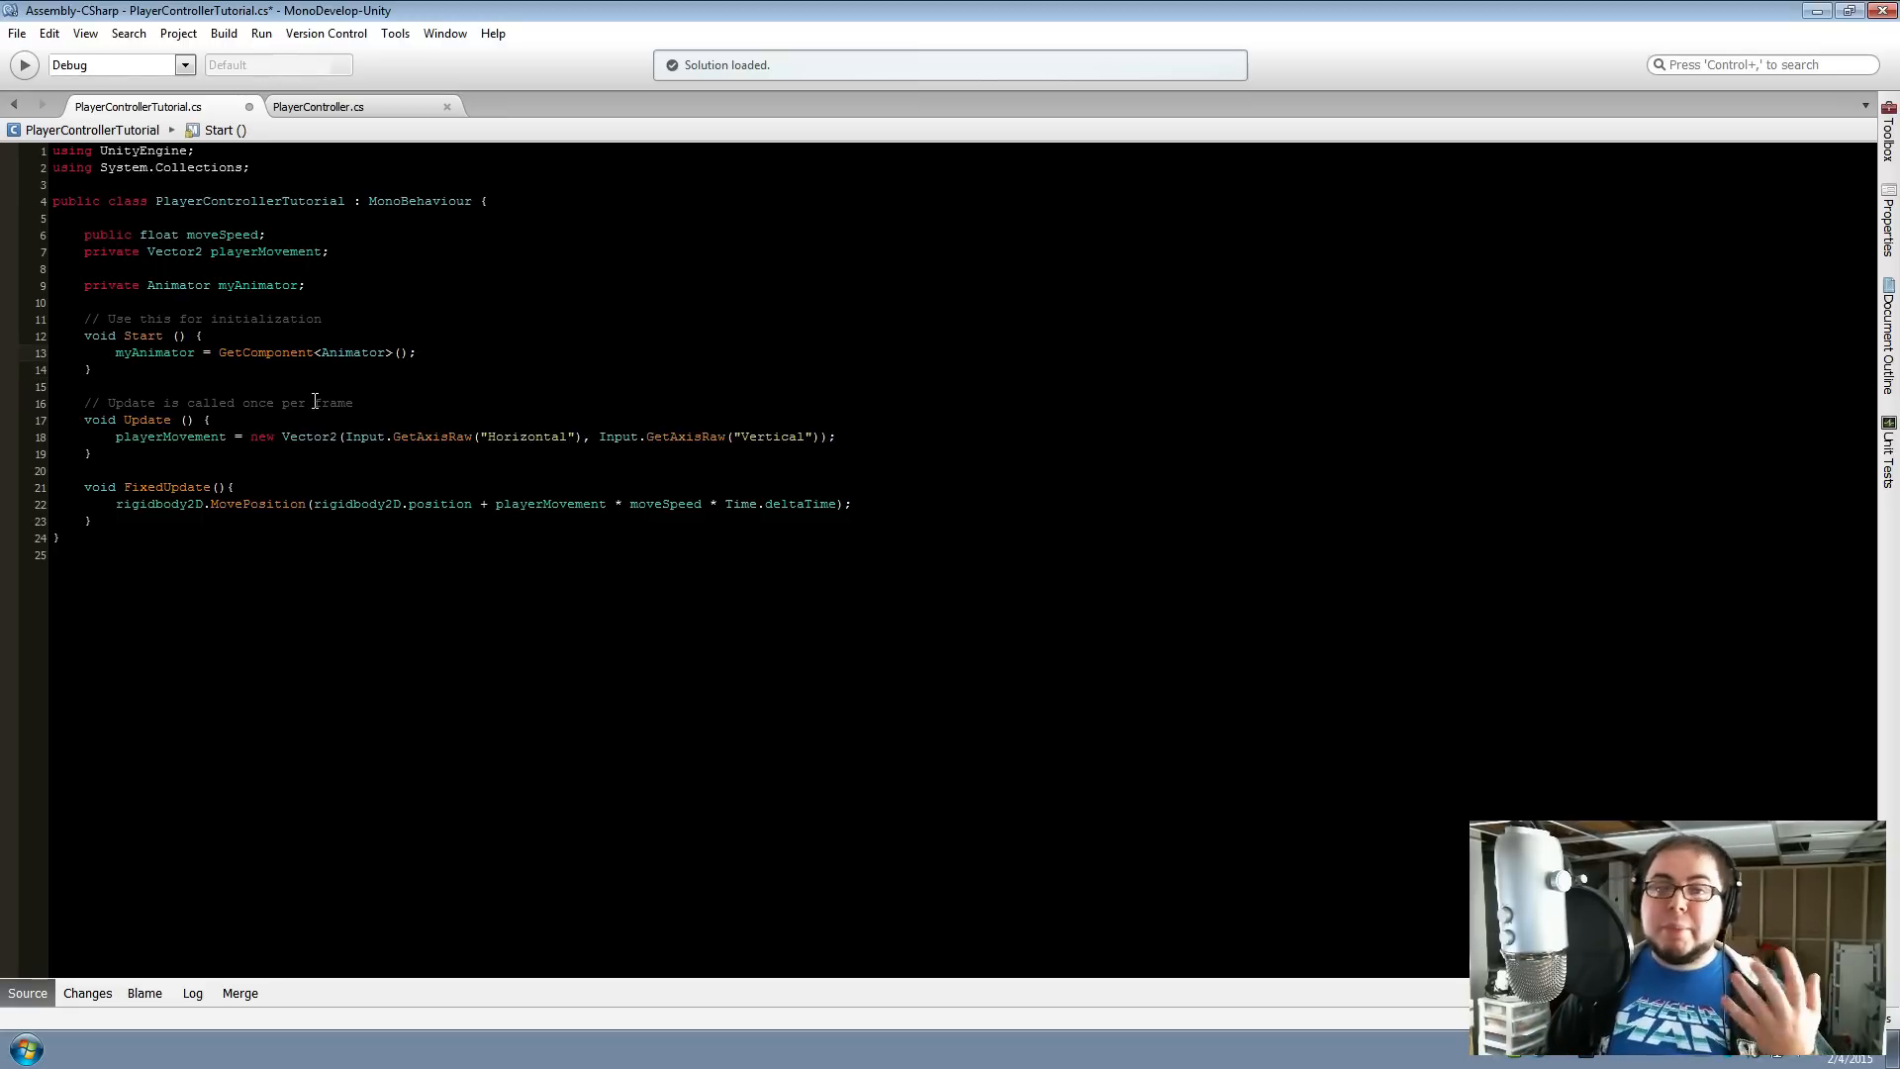
{"action": "double_click", "coordinate": [188, 353]}
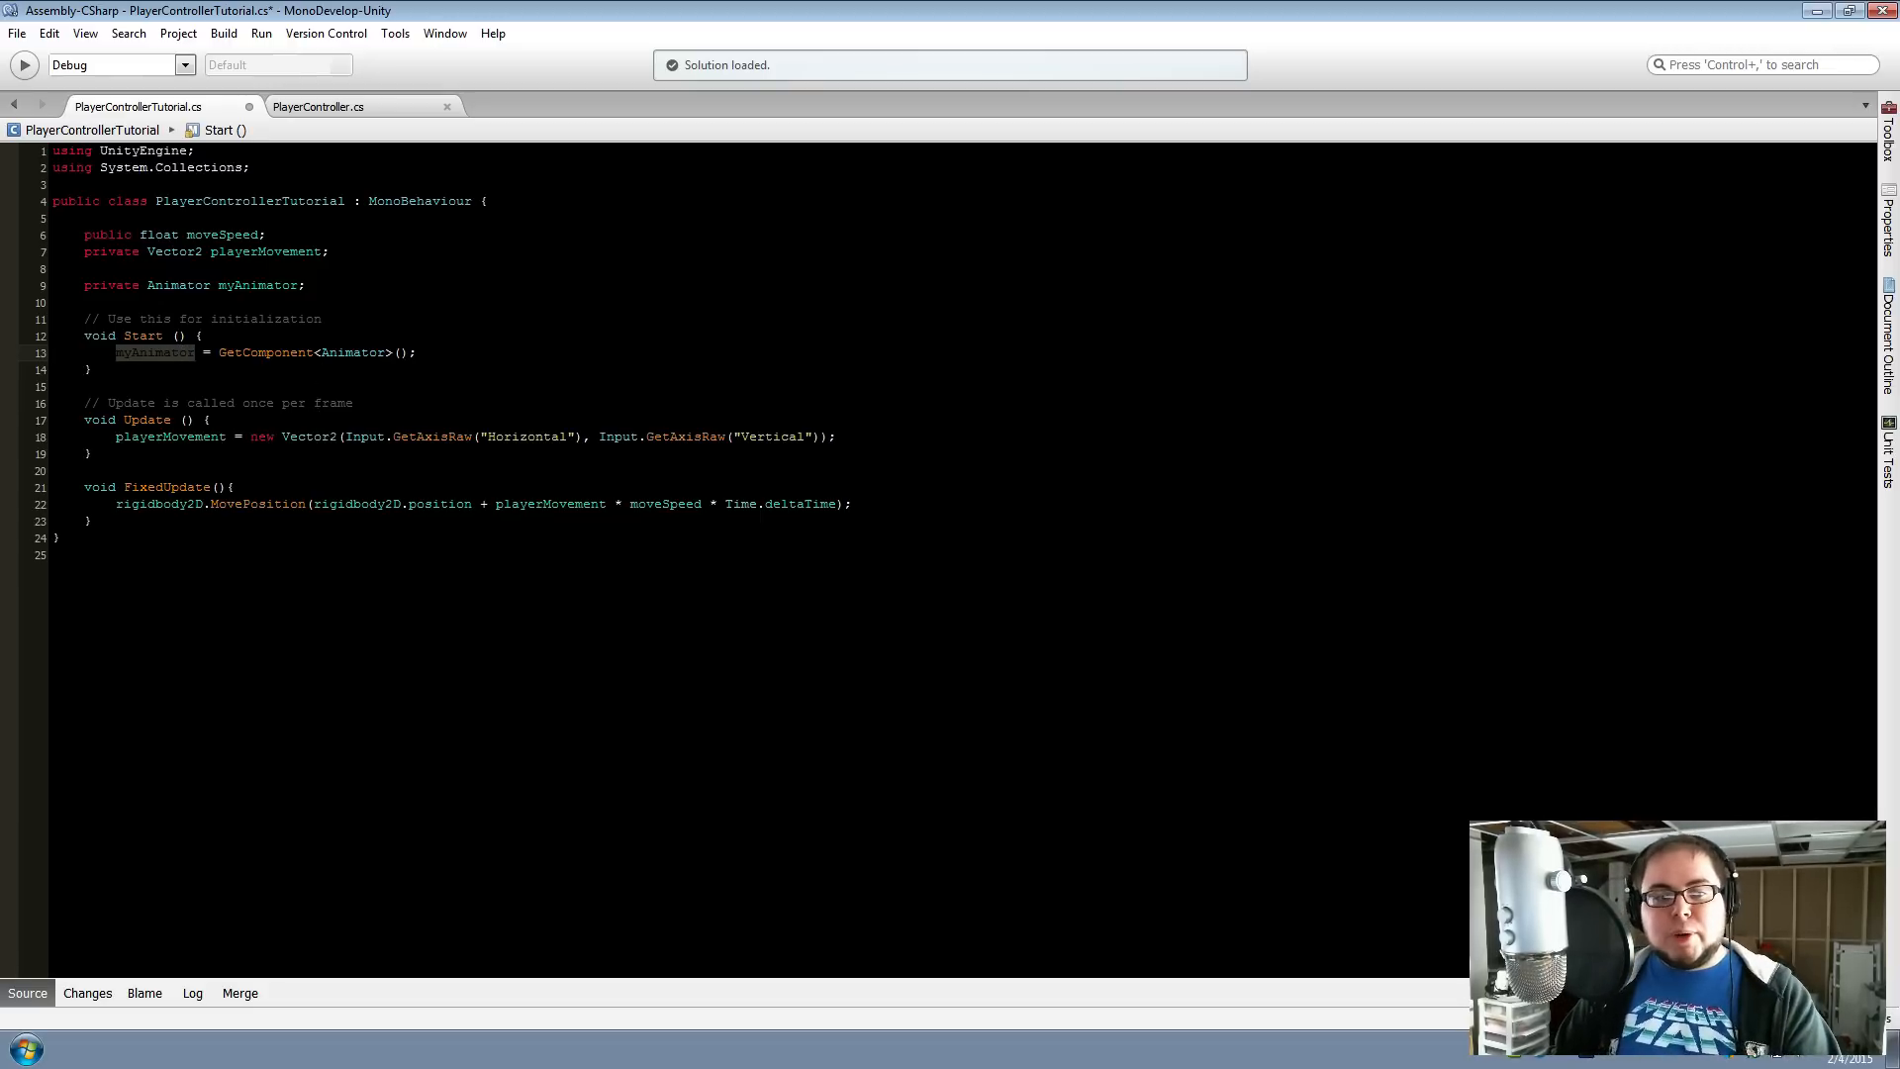
Start an if condition in Update below the playerMovement line that checks Input.GetButton("Horizontal")
{"action": "left_click", "coordinate": [859, 435]}
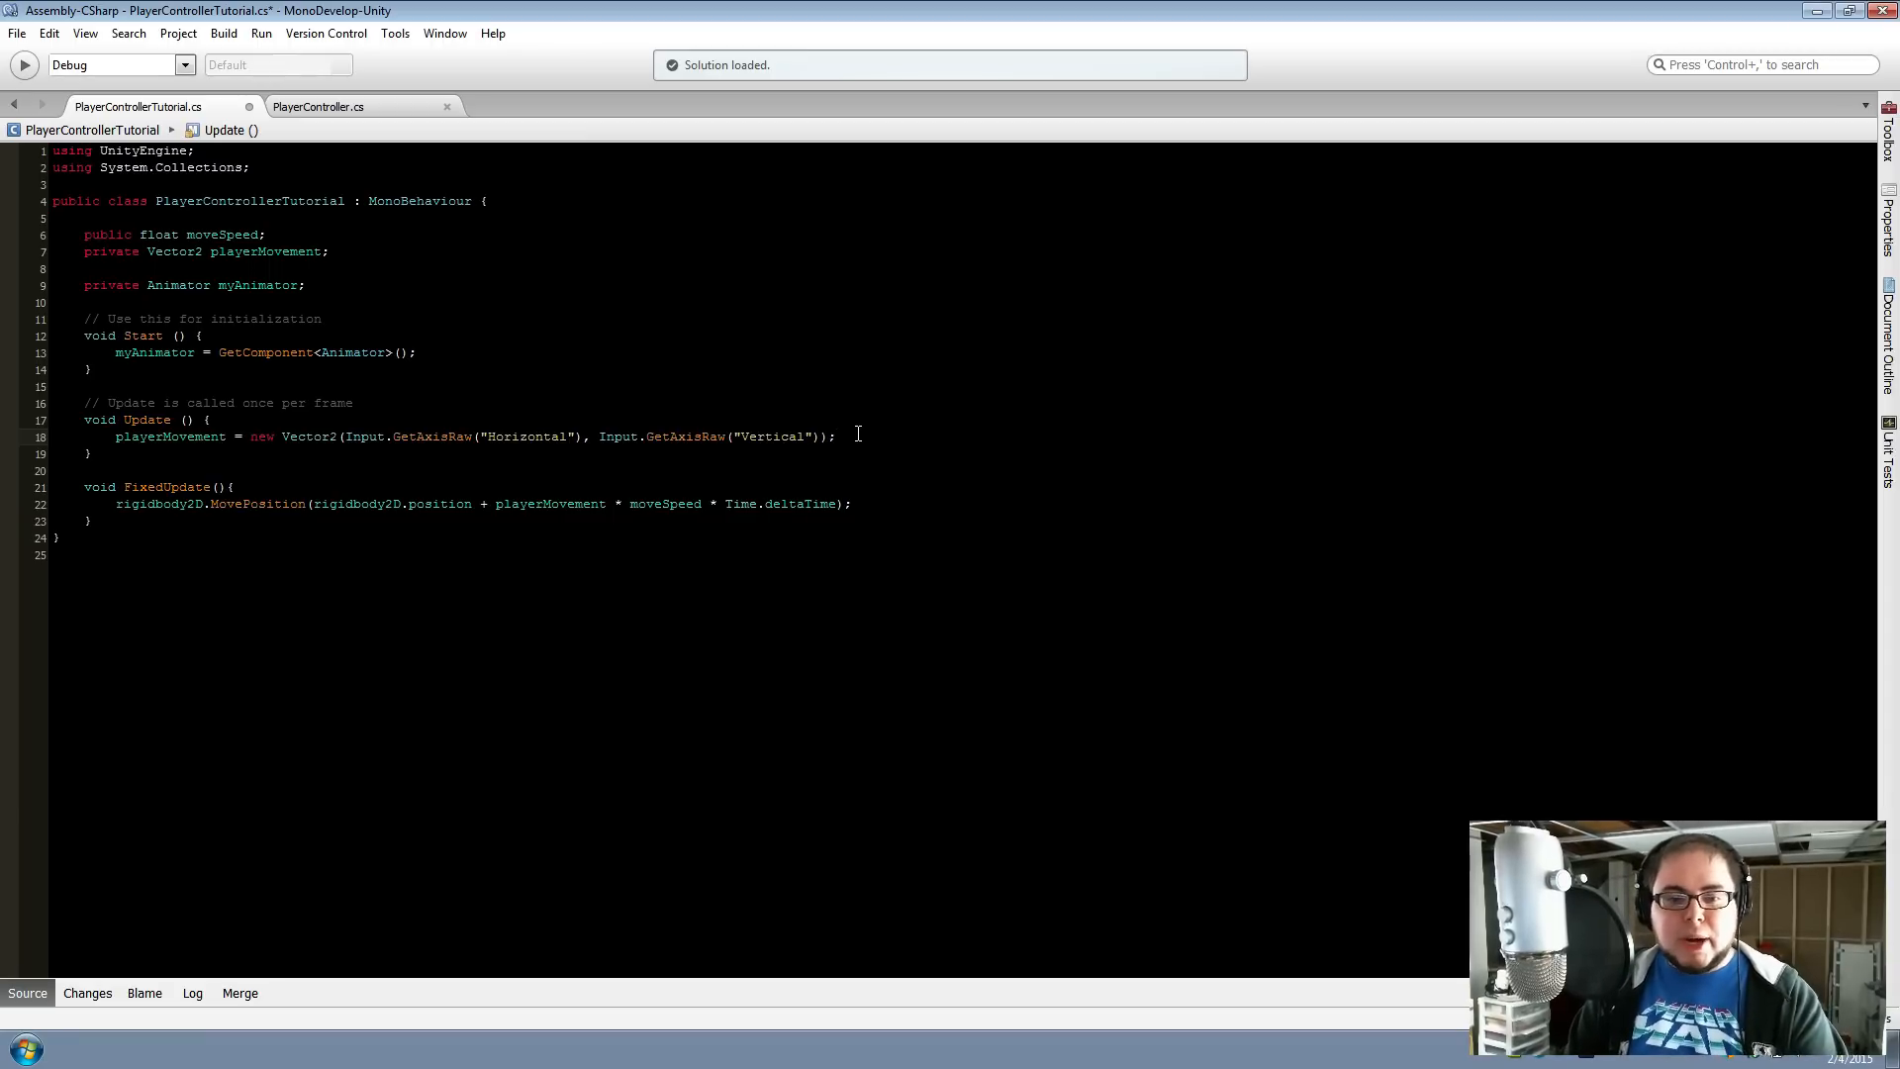
{"action": "key", "text": "Return"}
{"action": "key", "text": "Return"}
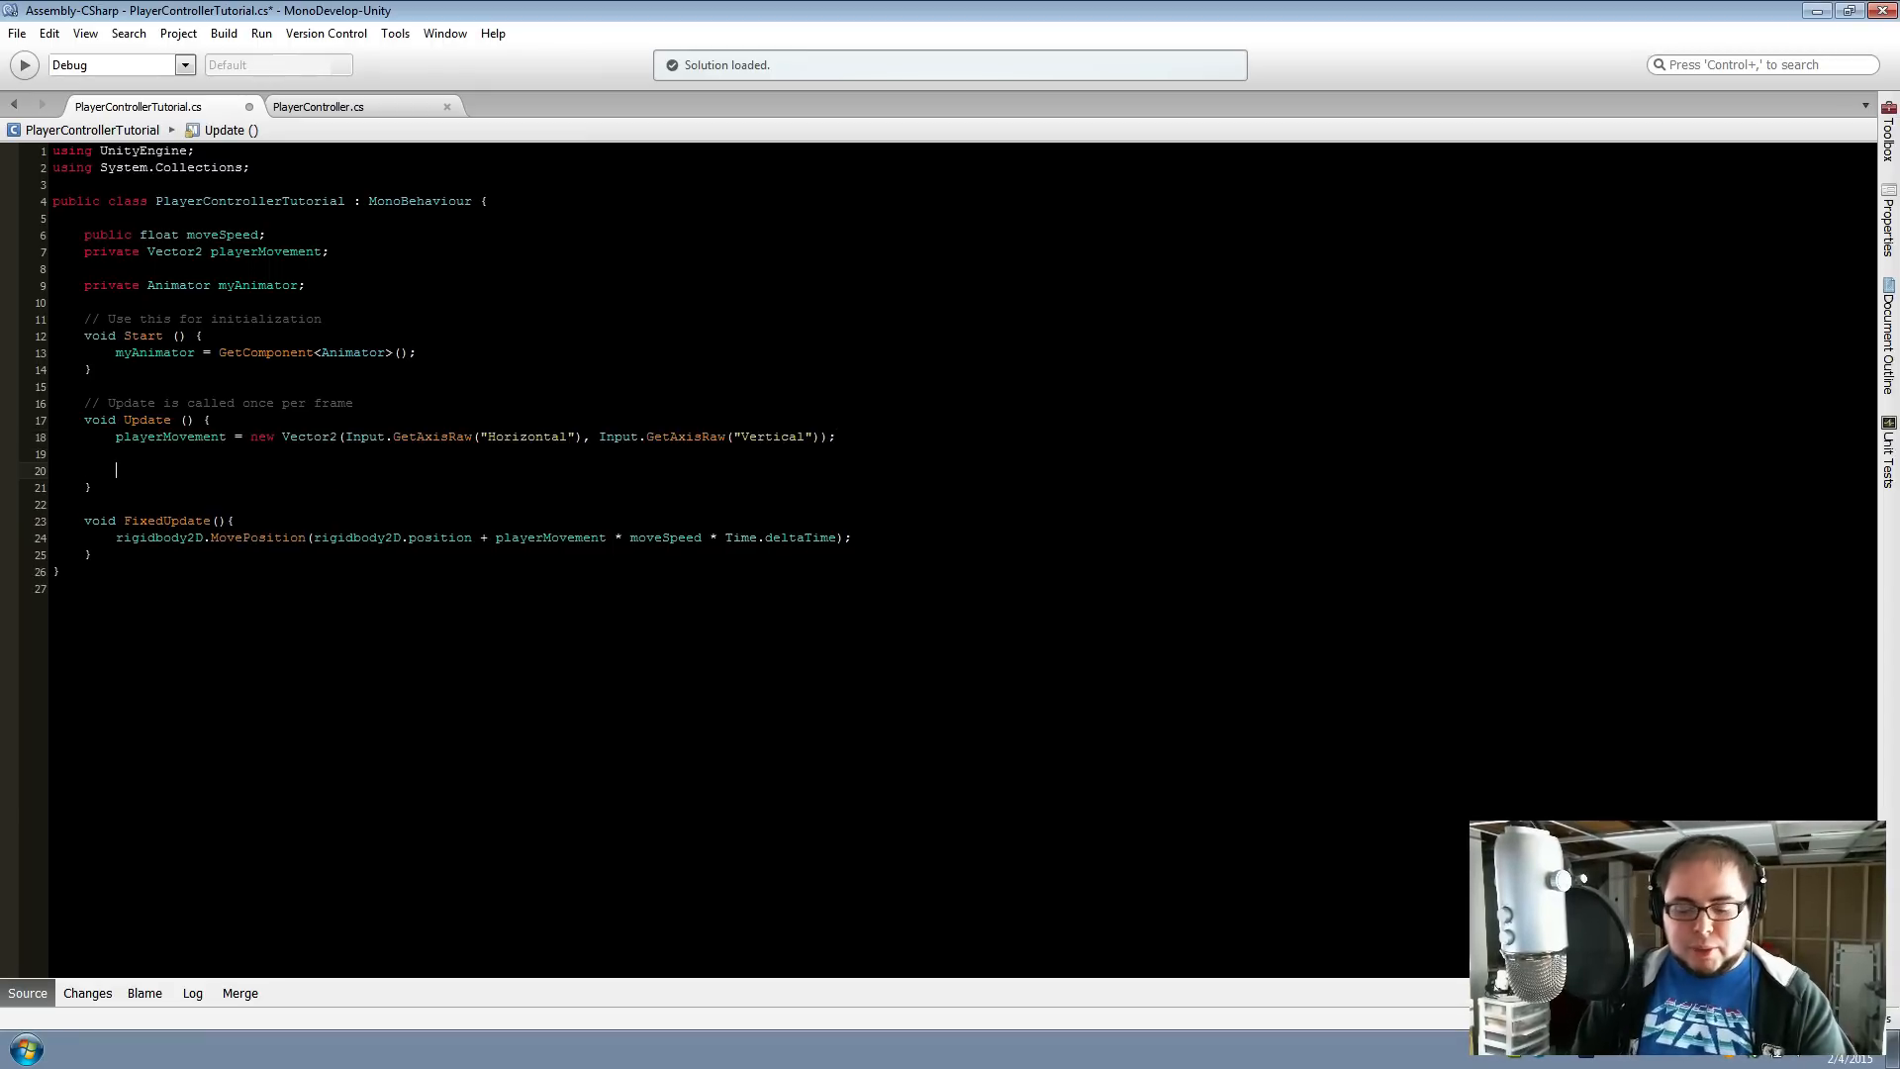
{"action": "type", "text": "if (Inpu"}
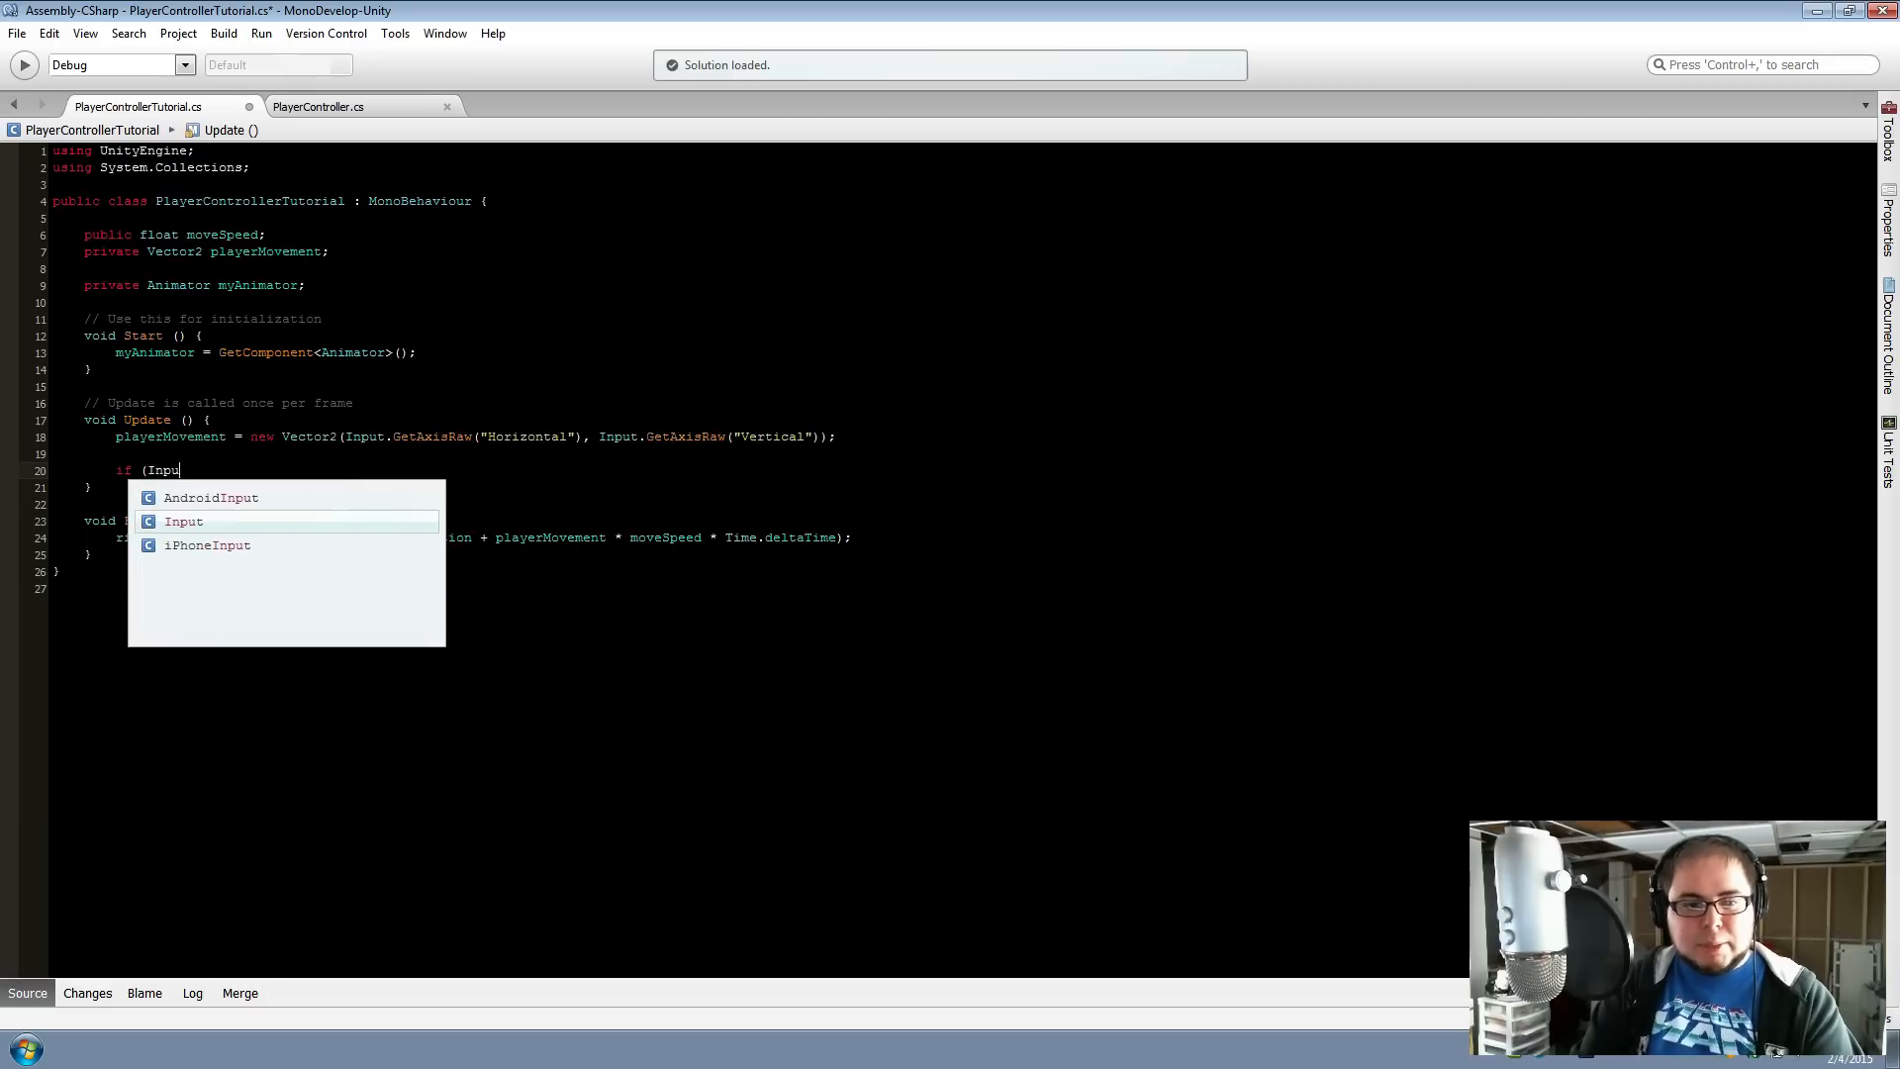
{"action": "type", "text": "t.Get"}
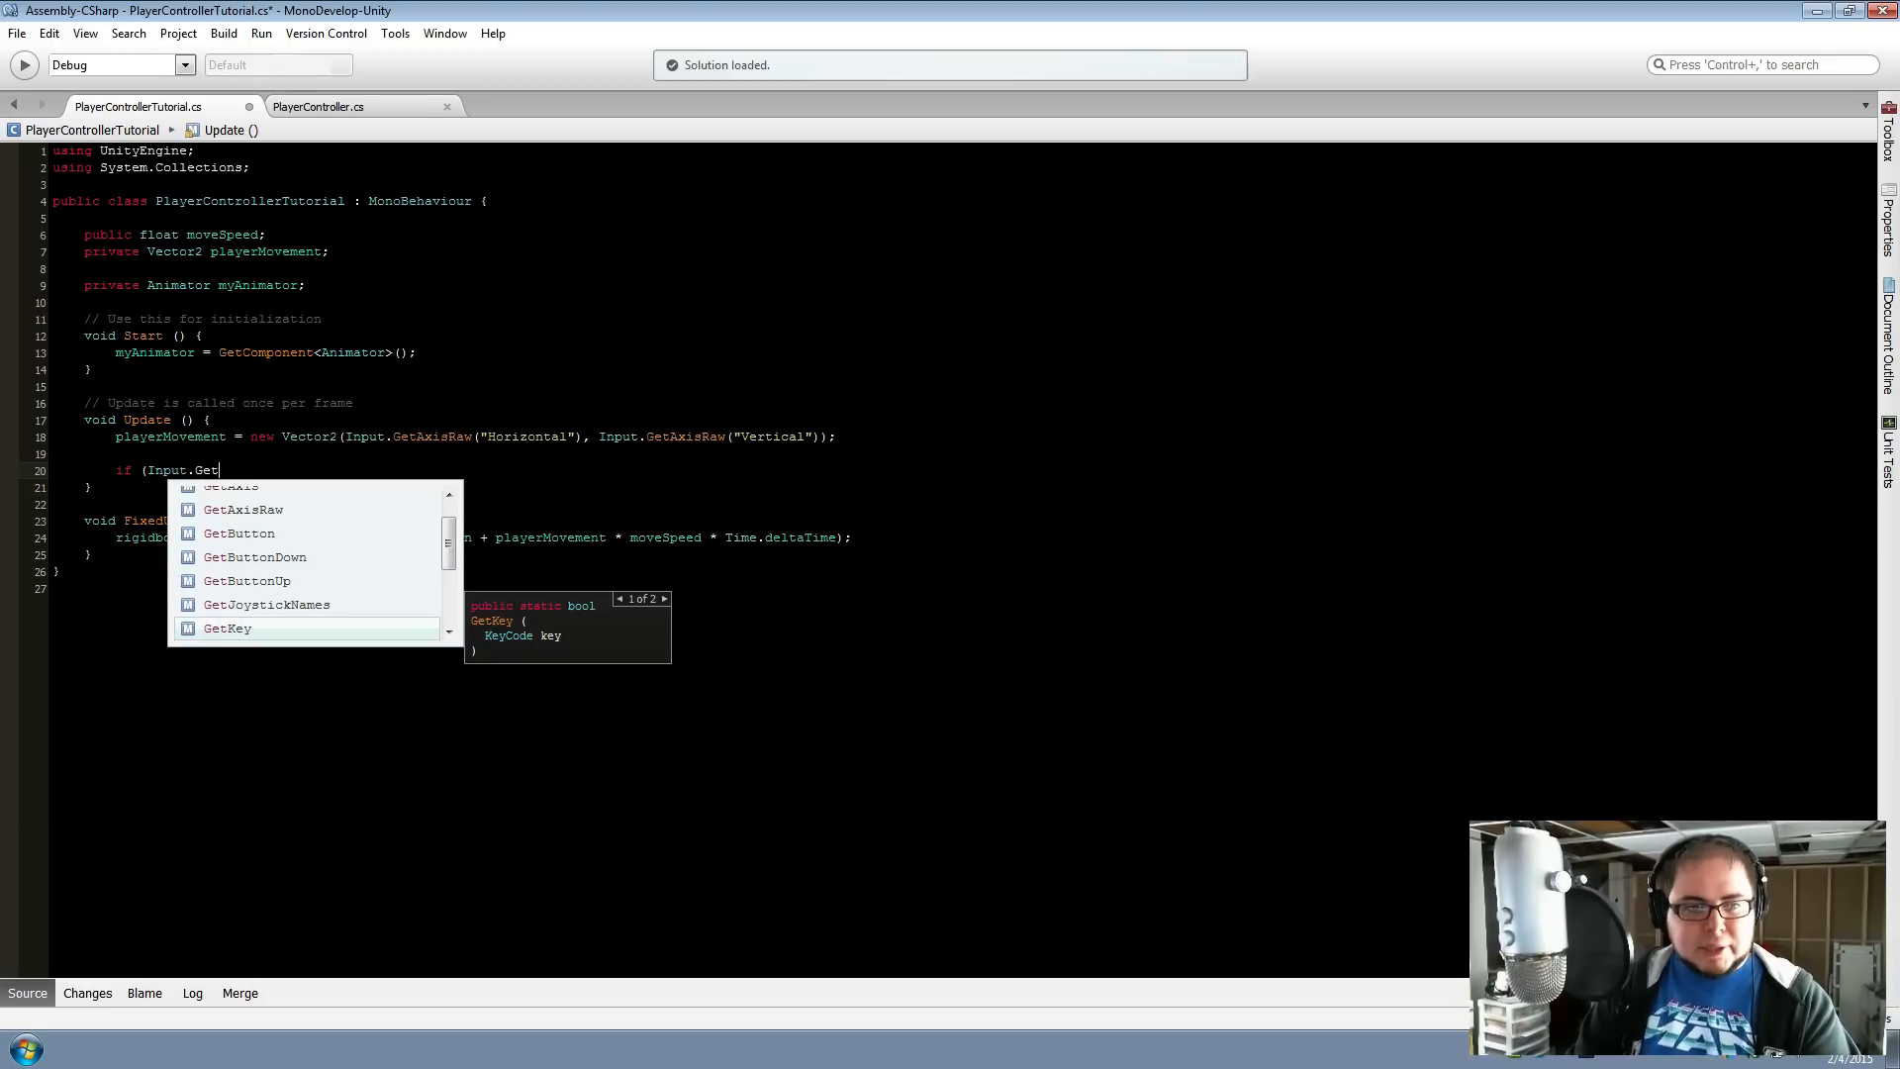
{"action": "key", "text": "Up"}
{"action": "key", "text": "Up"}
{"action": "key", "text": "Up"}
{"action": "key", "text": "Up"}
{"action": "key", "text": "Return"}
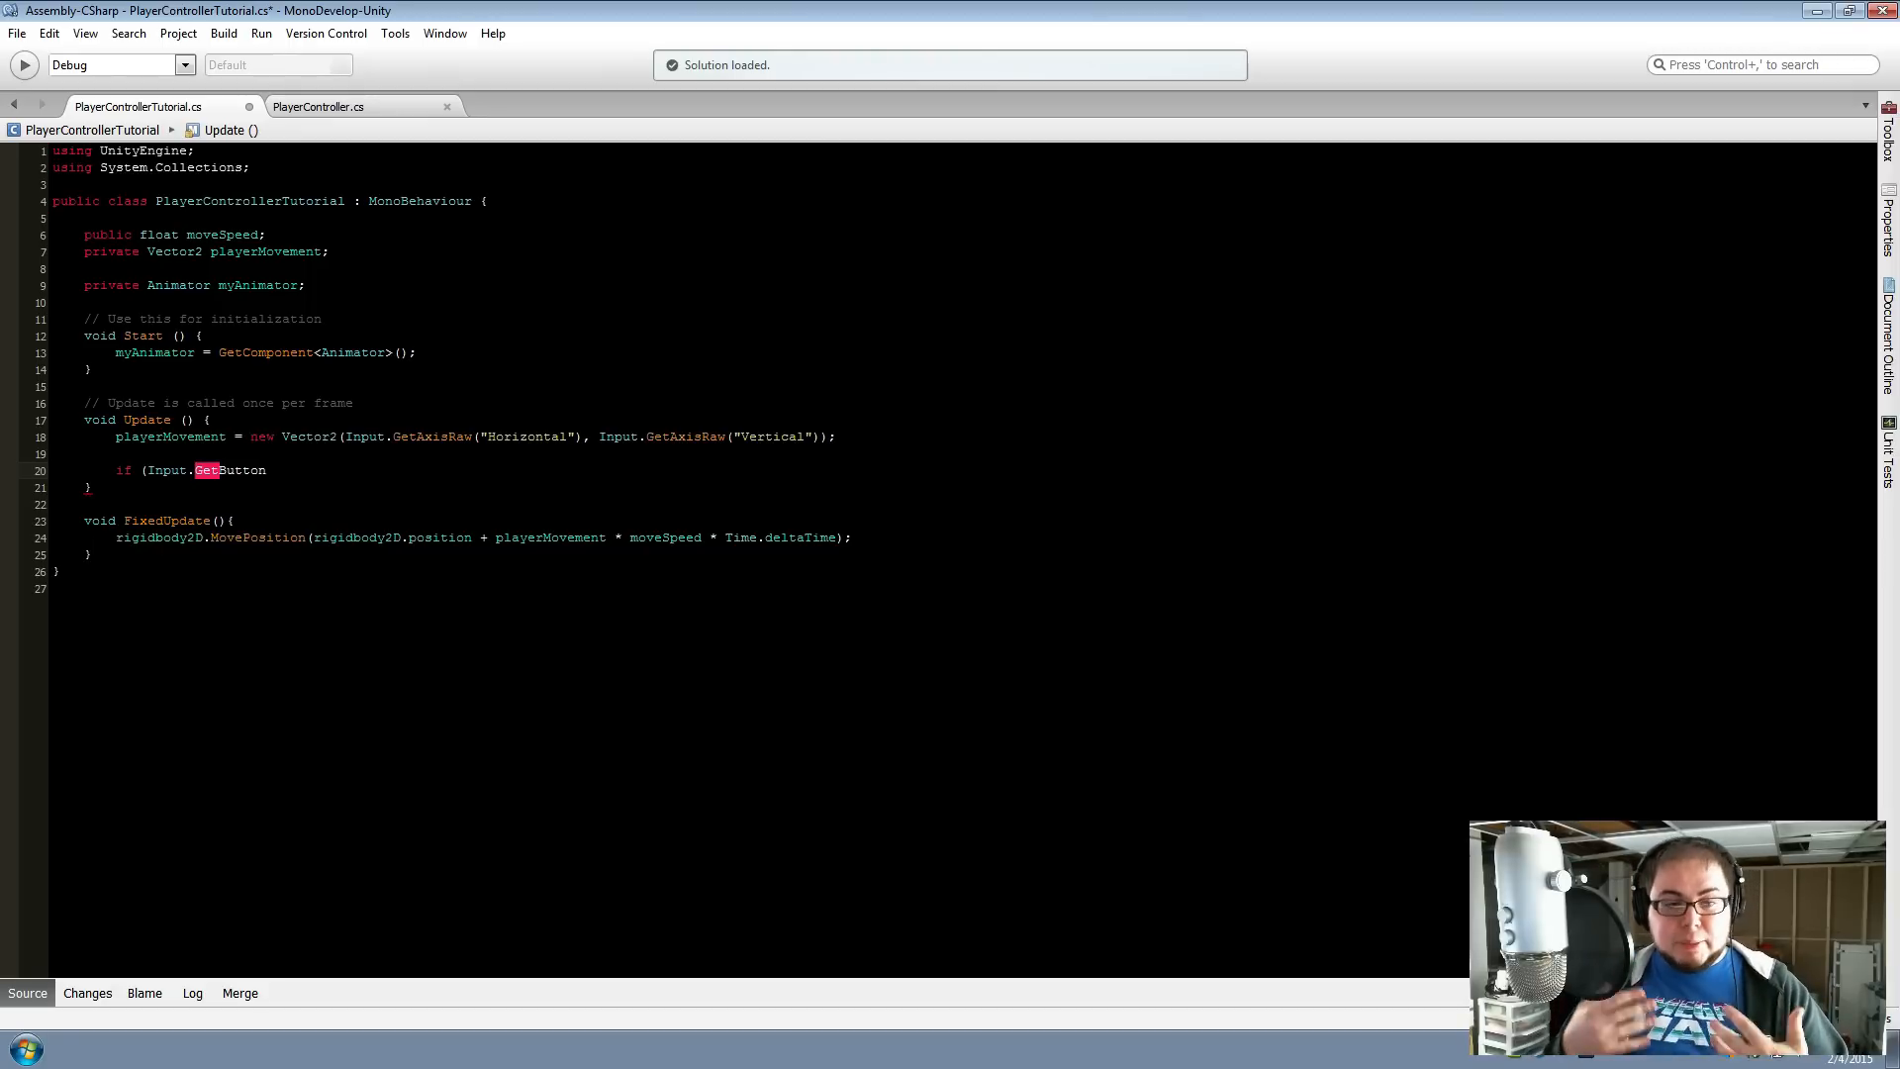
{"action": "type", "text": "(\"Hori"}
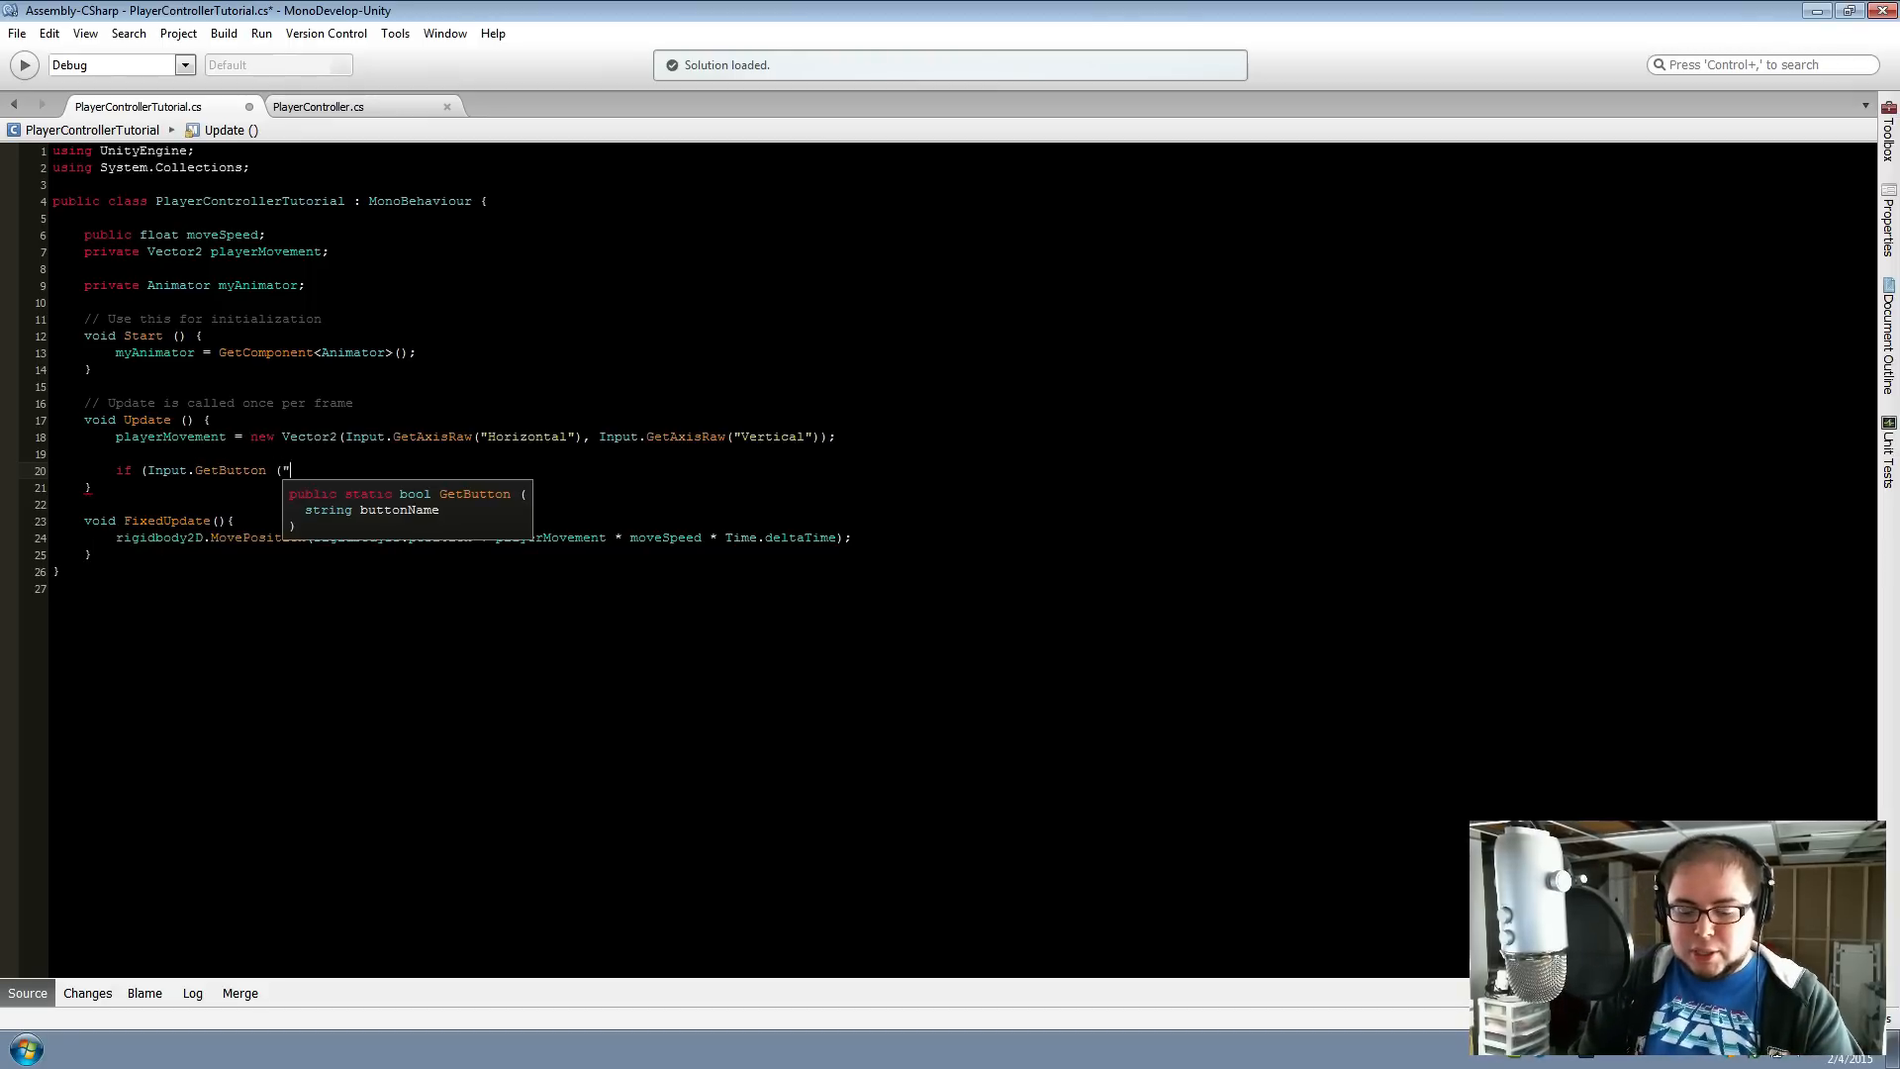
{"action": "type", "text": "zontal\""}
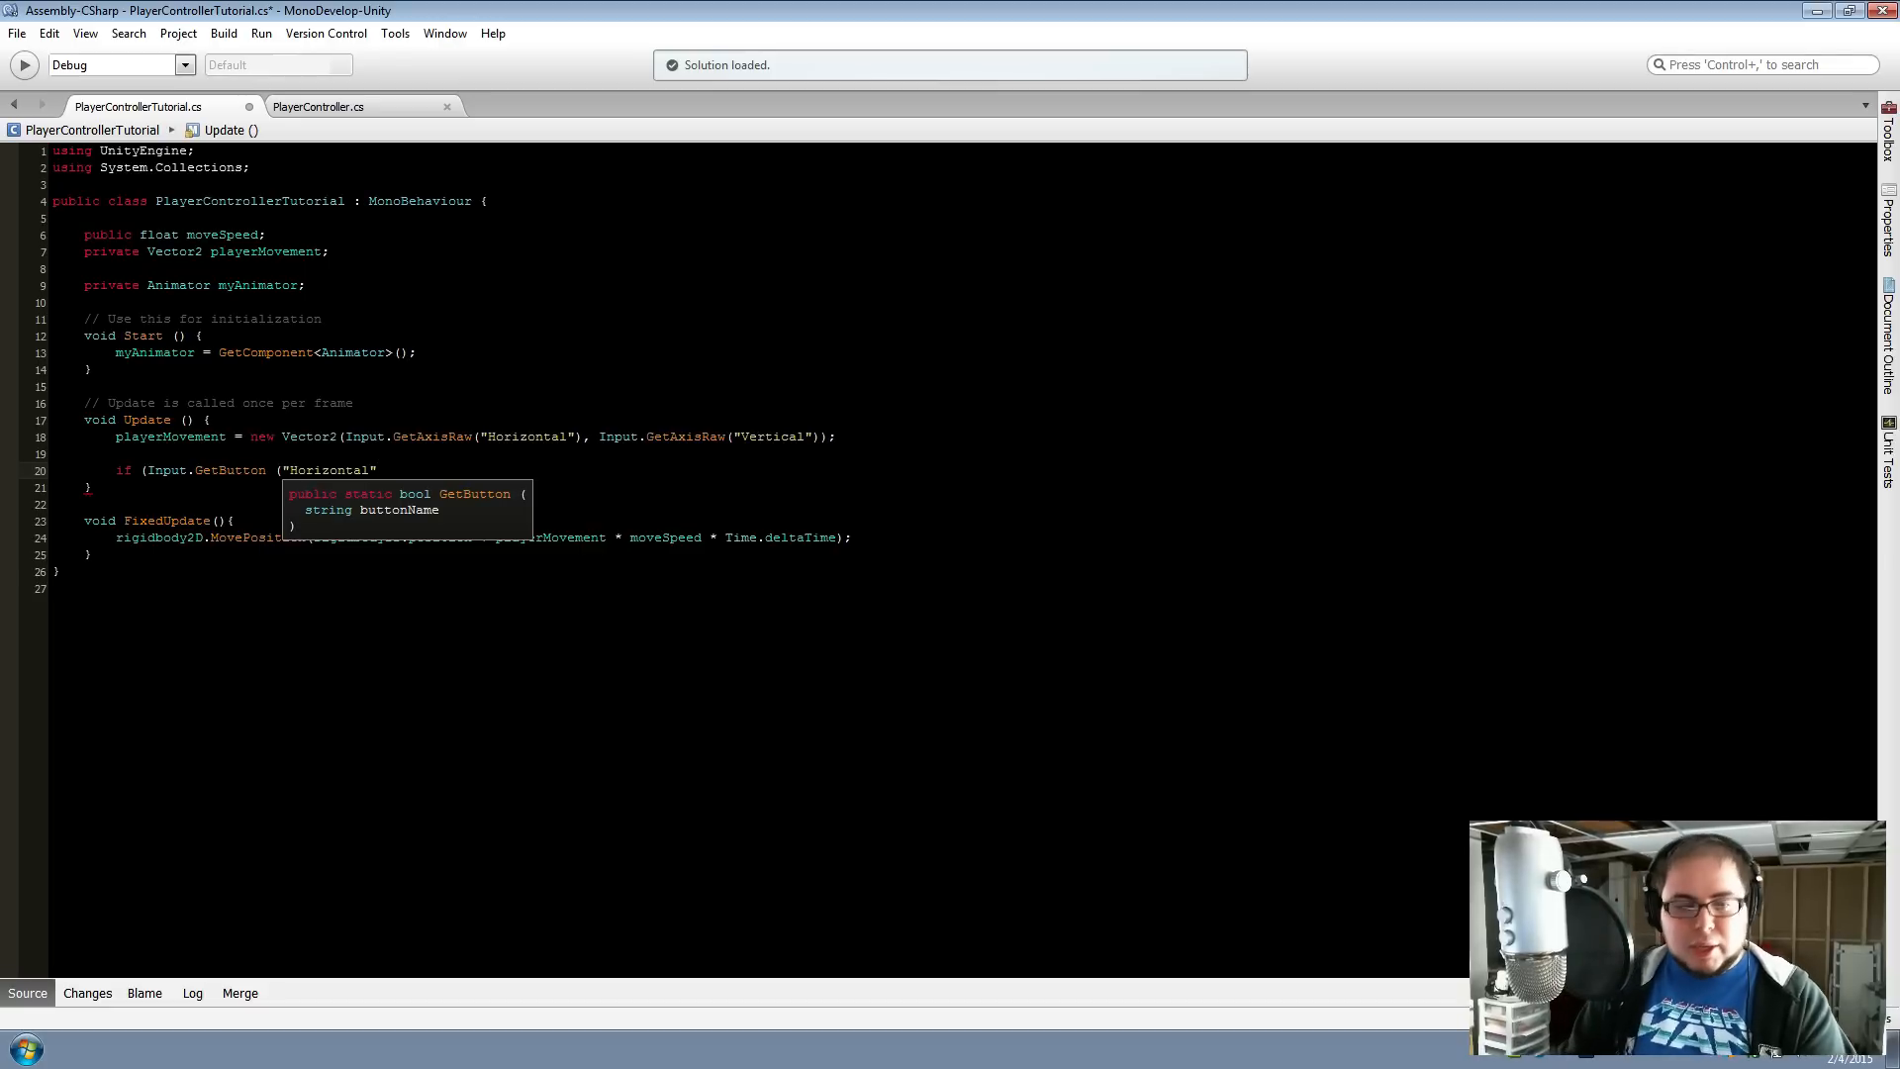
{"action": "type", "text": ")"}
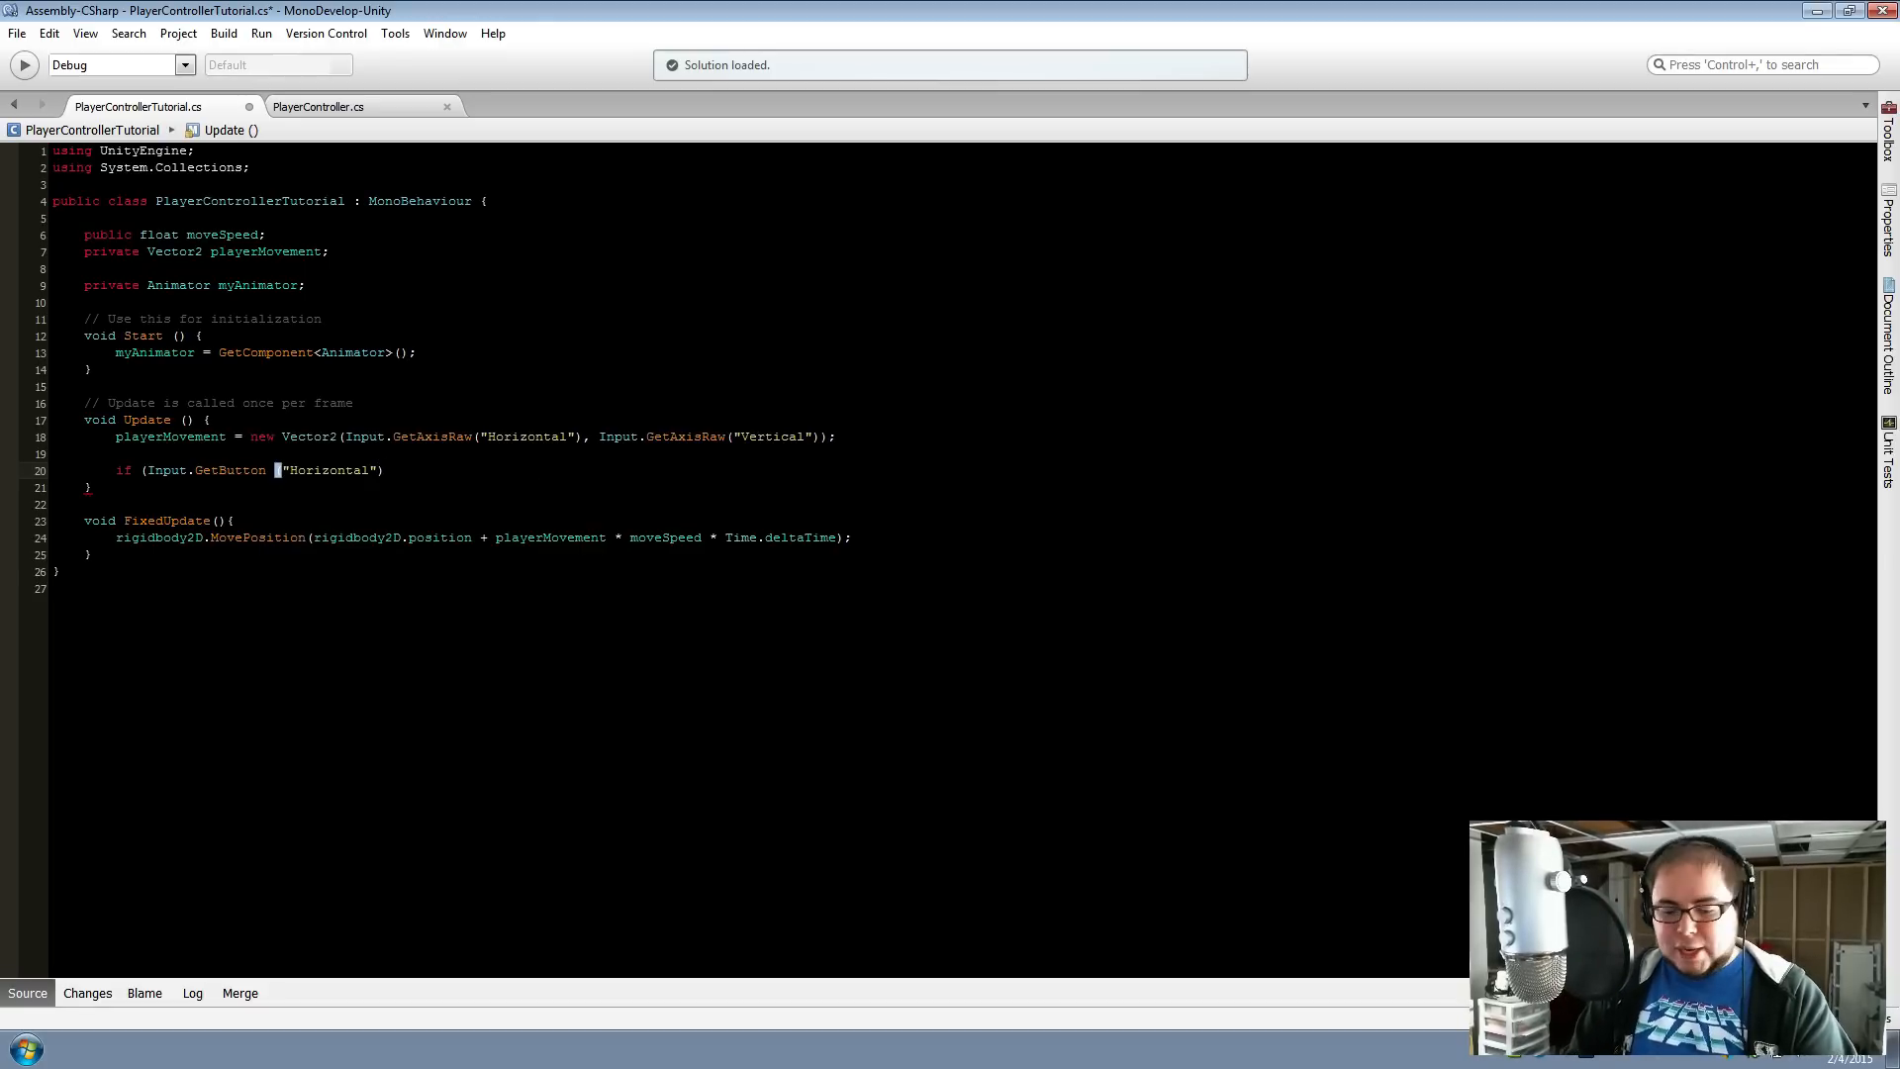
Extend the if condition with || Input.GetButton("Vertical") and remove the stray space before ("Horizontal")
{"action": "type", "text": " ||"}
{"action": "type", "text": " Input.Get"}
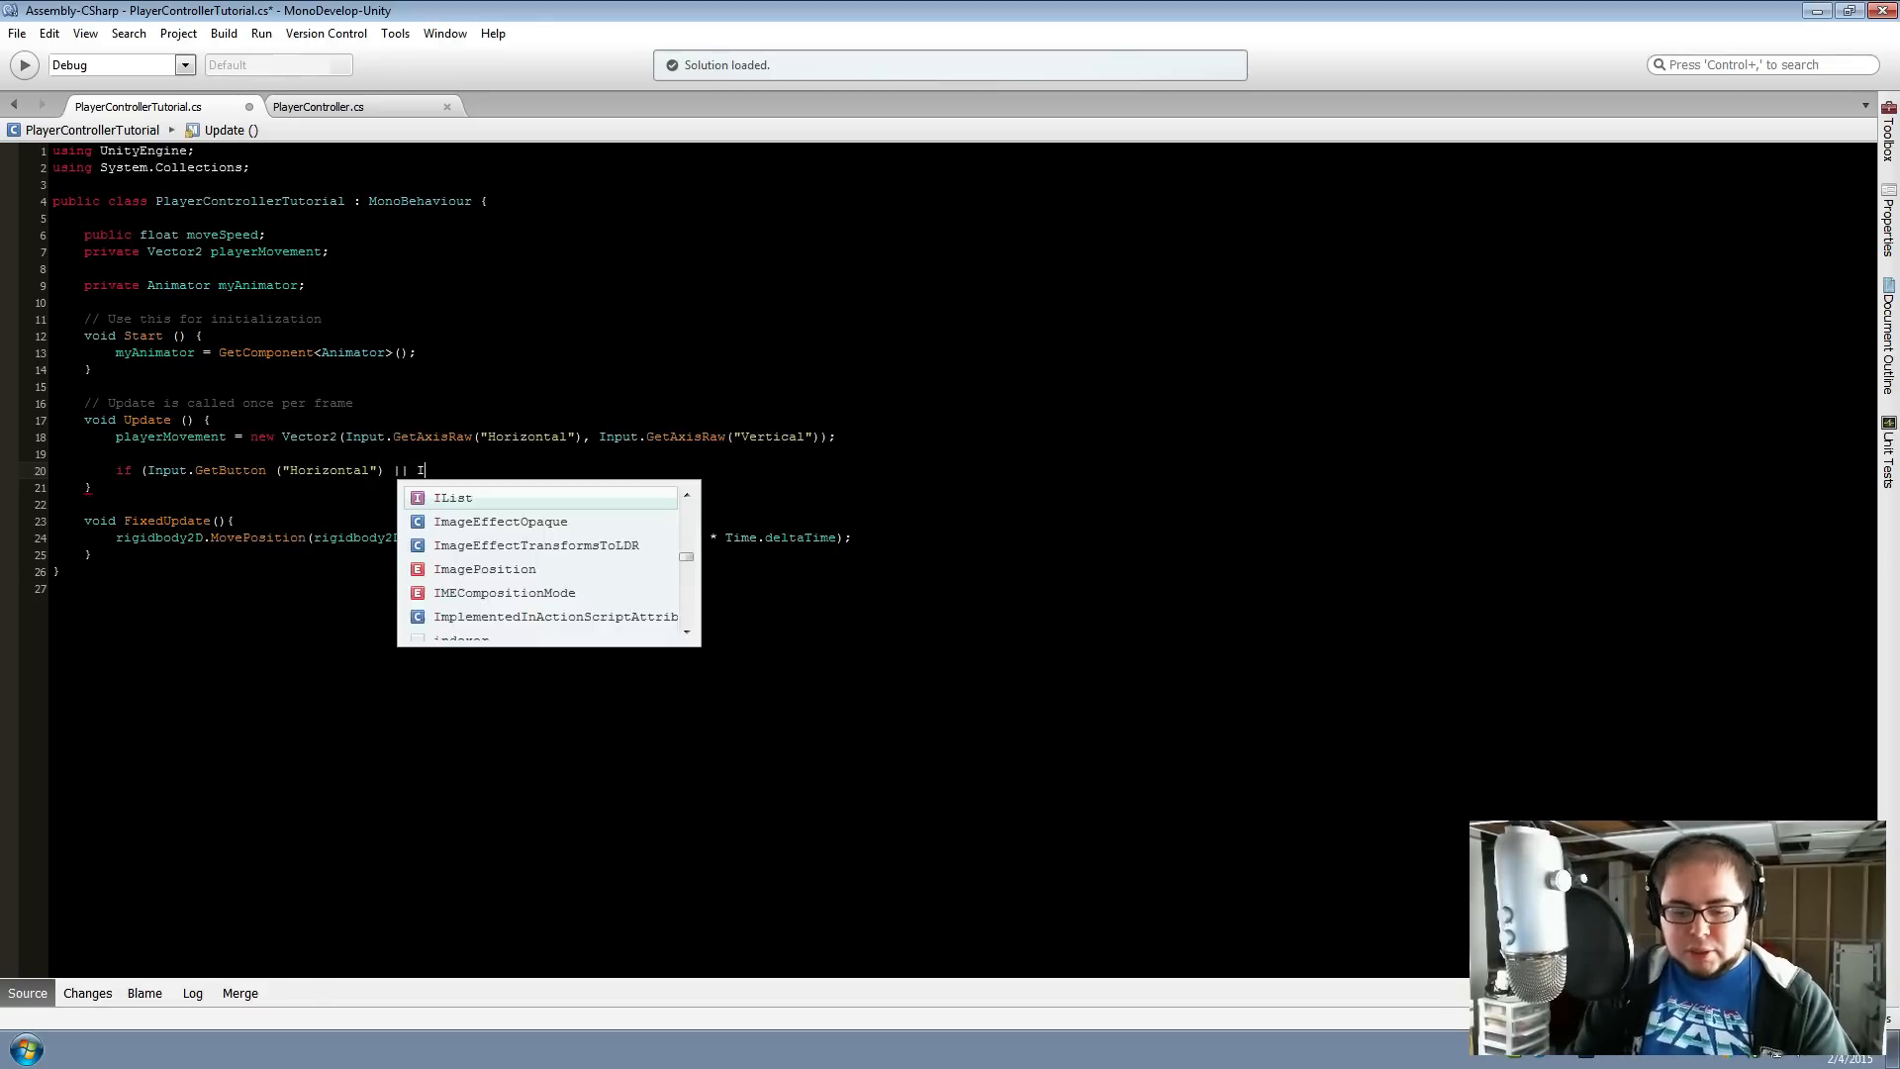
{"action": "type", "text": "Button"}
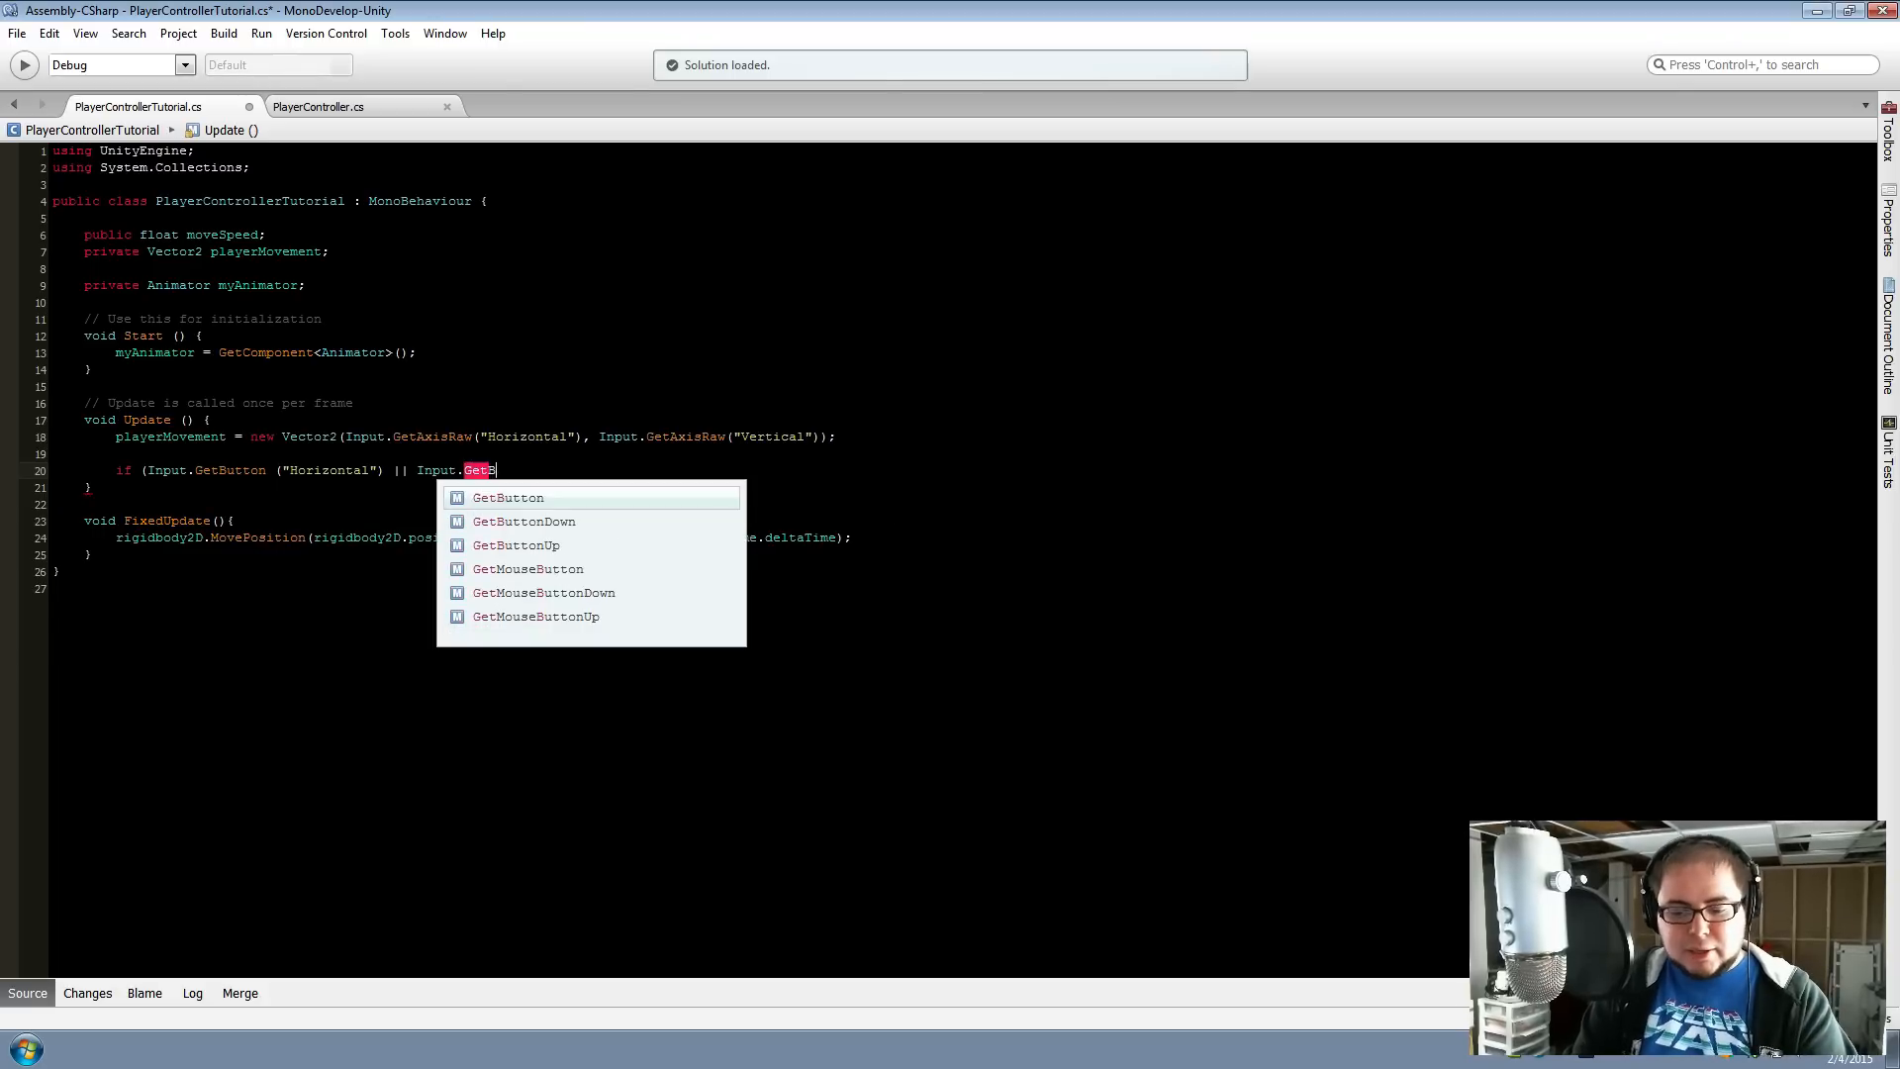
{"action": "type", "text": "(\""}
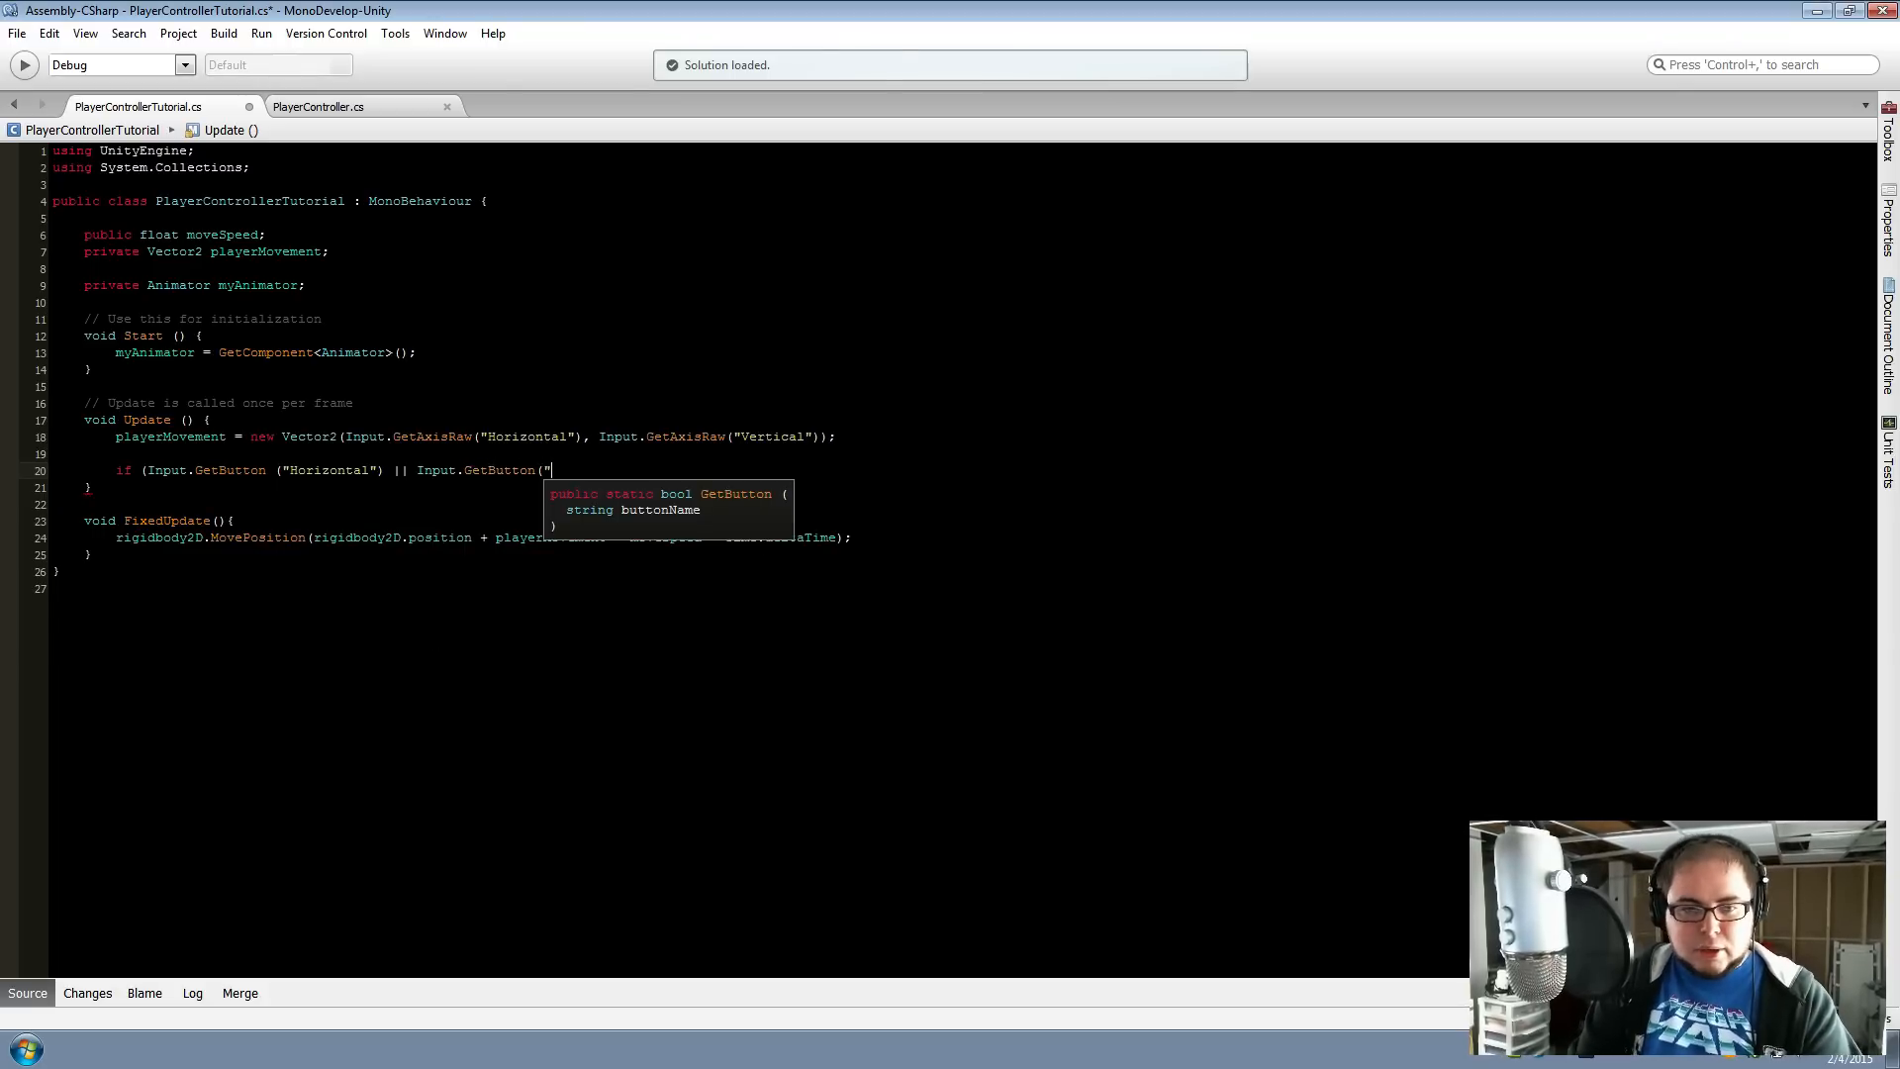
{"action": "type", "text": "Vertical"}
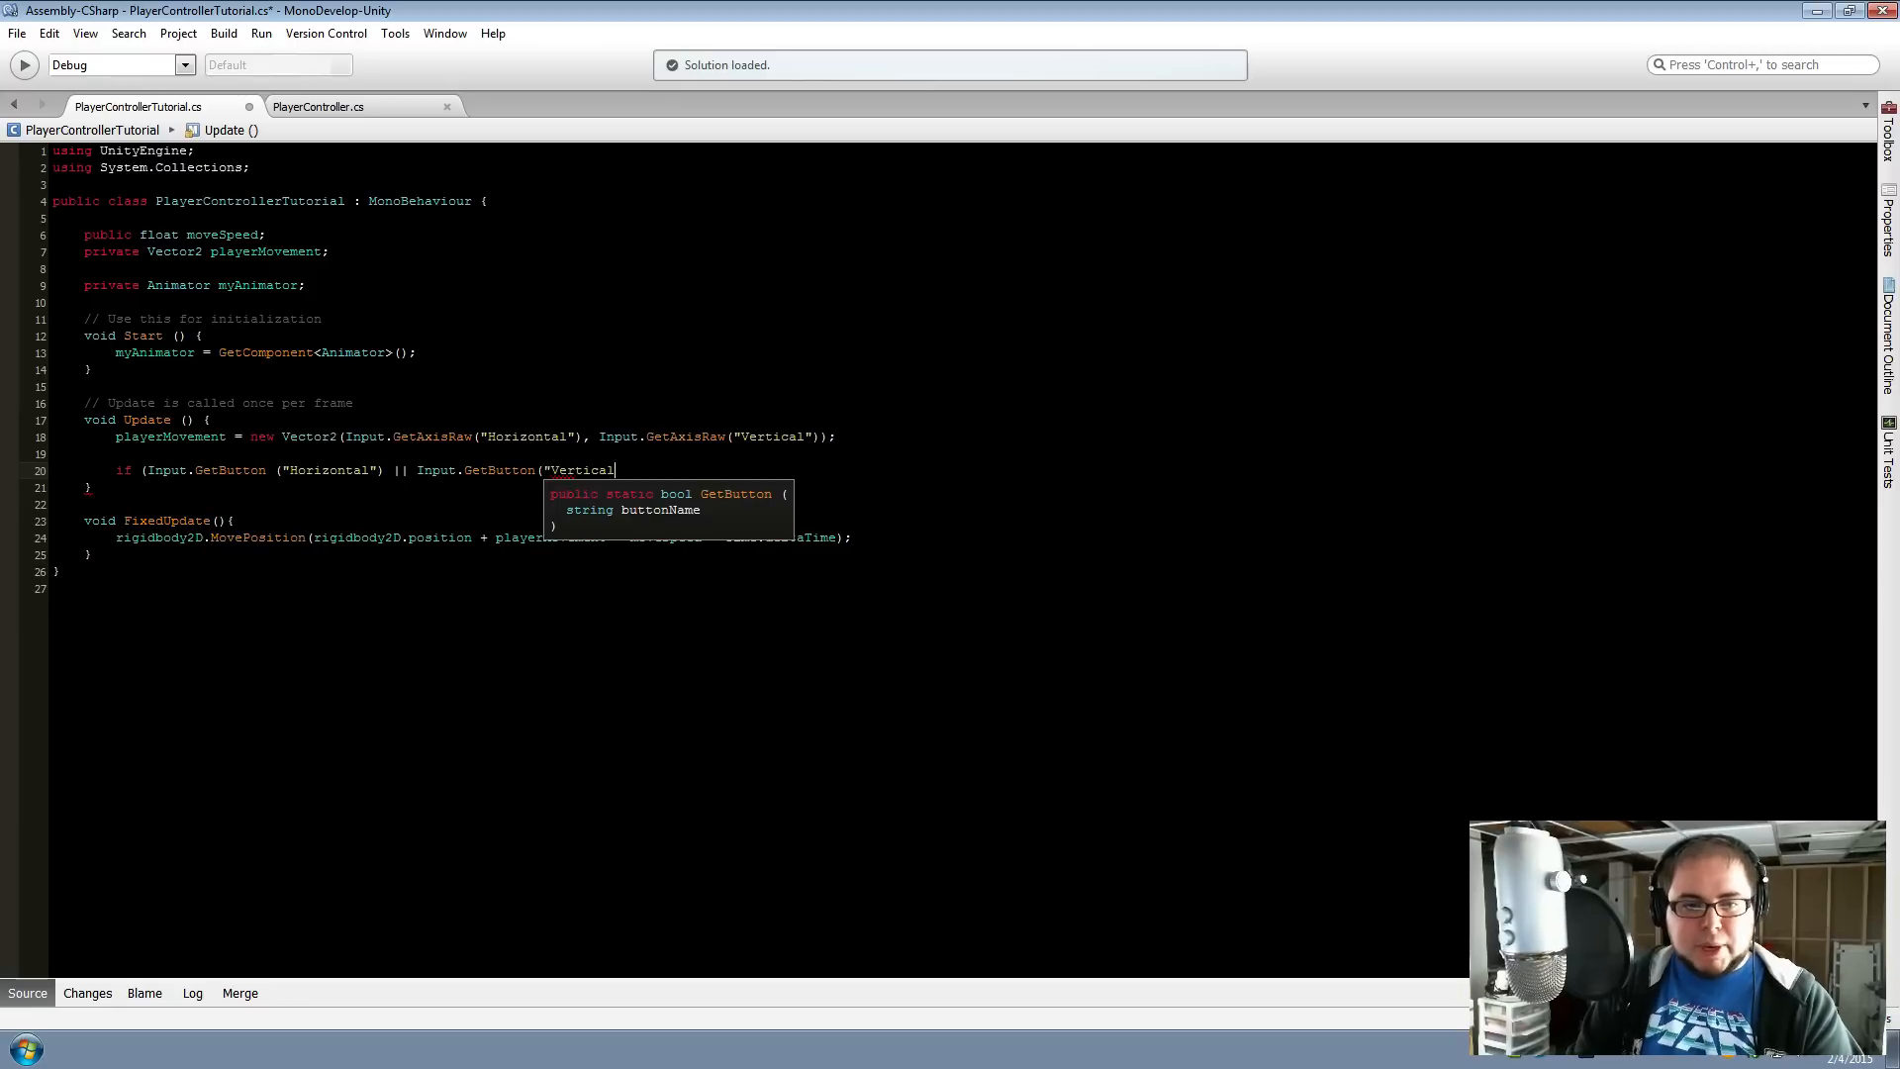
{"action": "type", "text": "\")"}
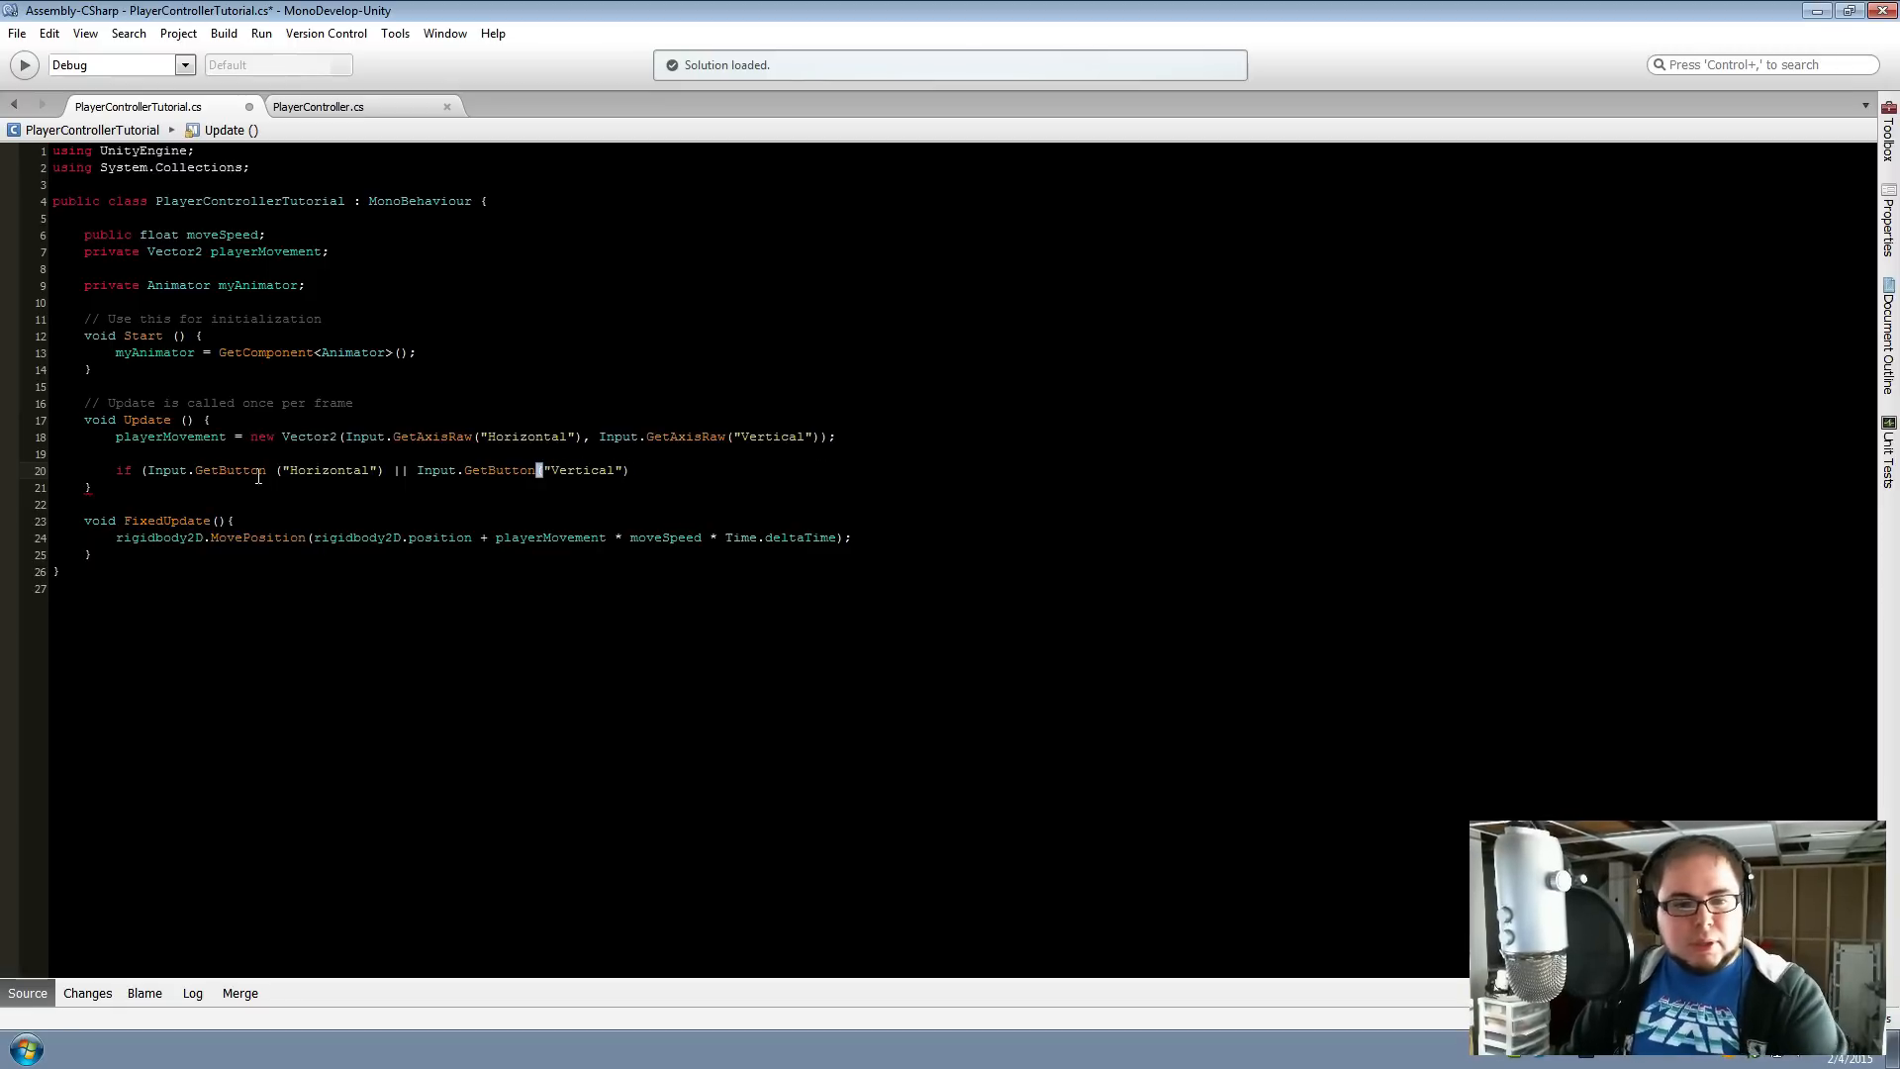
{"action": "left_click", "coordinate": [277, 470]}
{"action": "key", "text": "BackSpace"}
{"action": "left_click", "coordinate": [727, 466]}
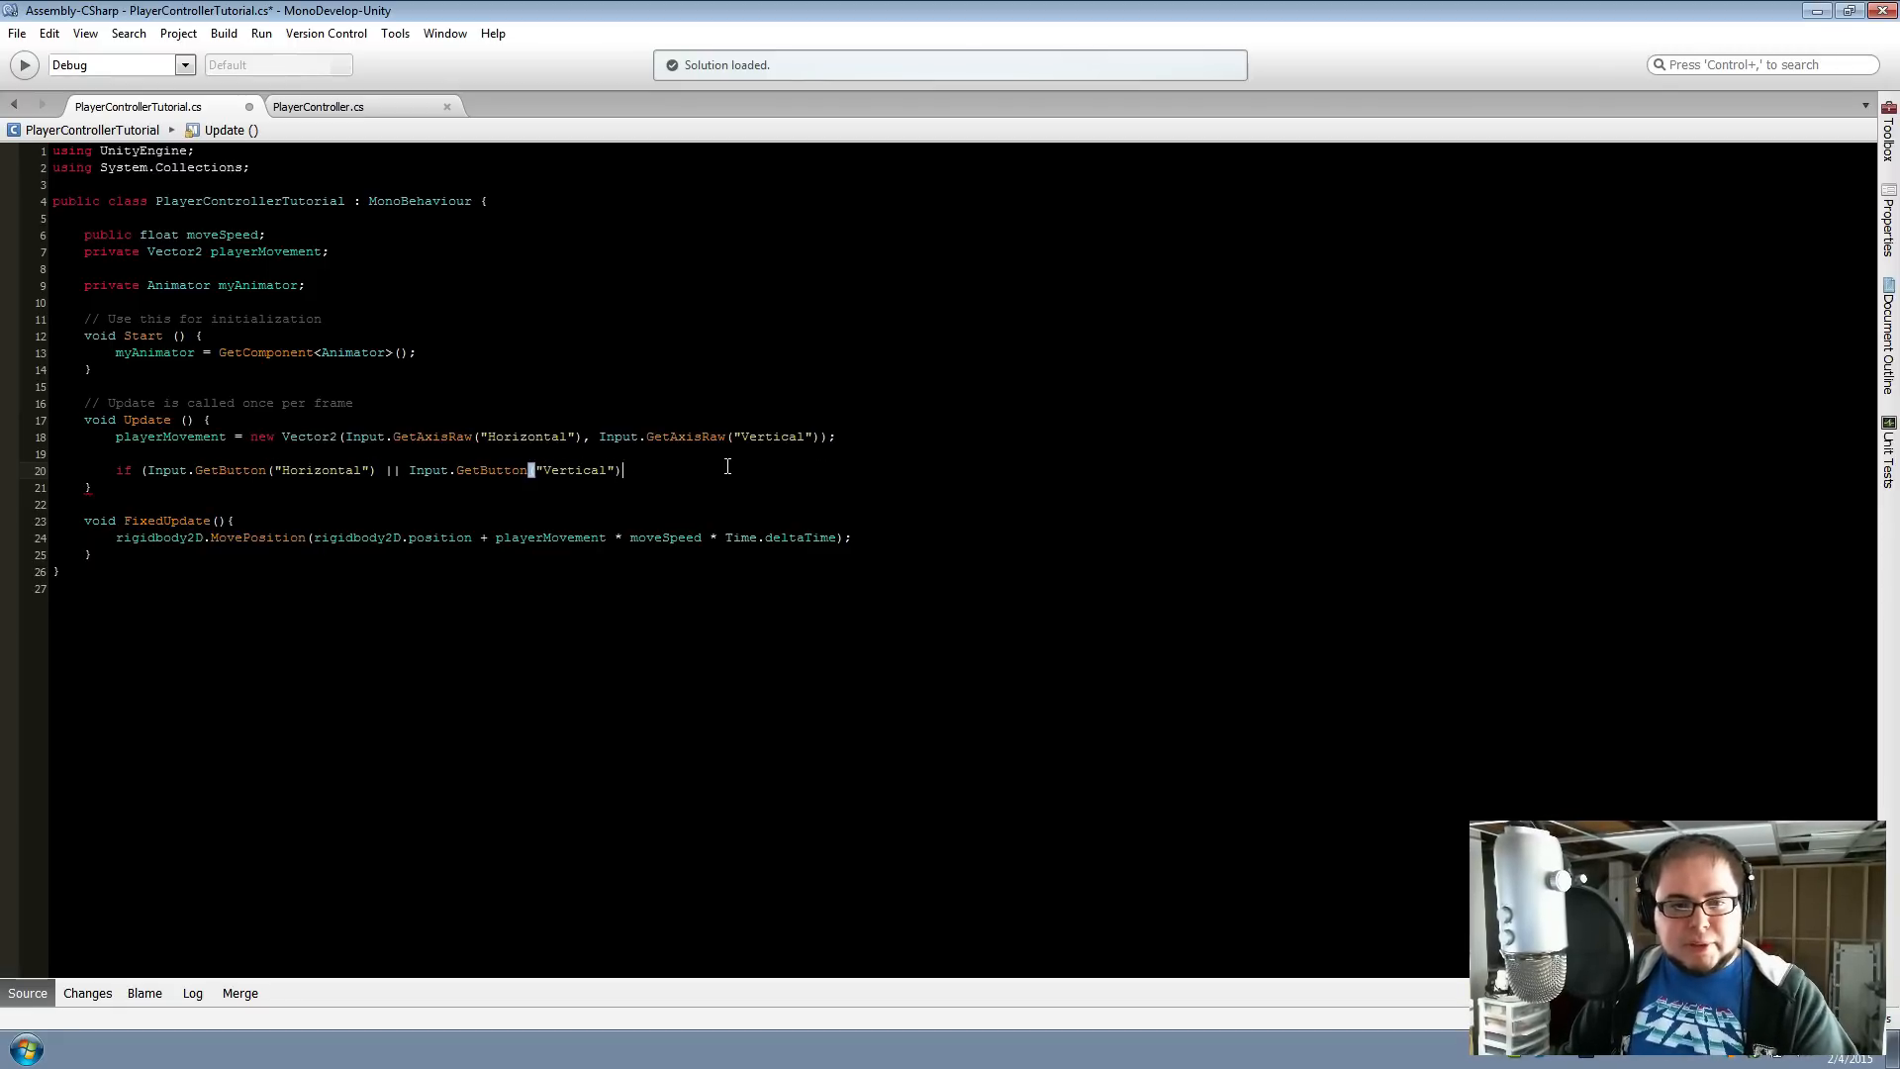
Open the if block's body in Update and call myAnimator.SetBool("walking", true); inside it
{"action": "type", "text": "){"}
{"action": "key", "text": "Return"}
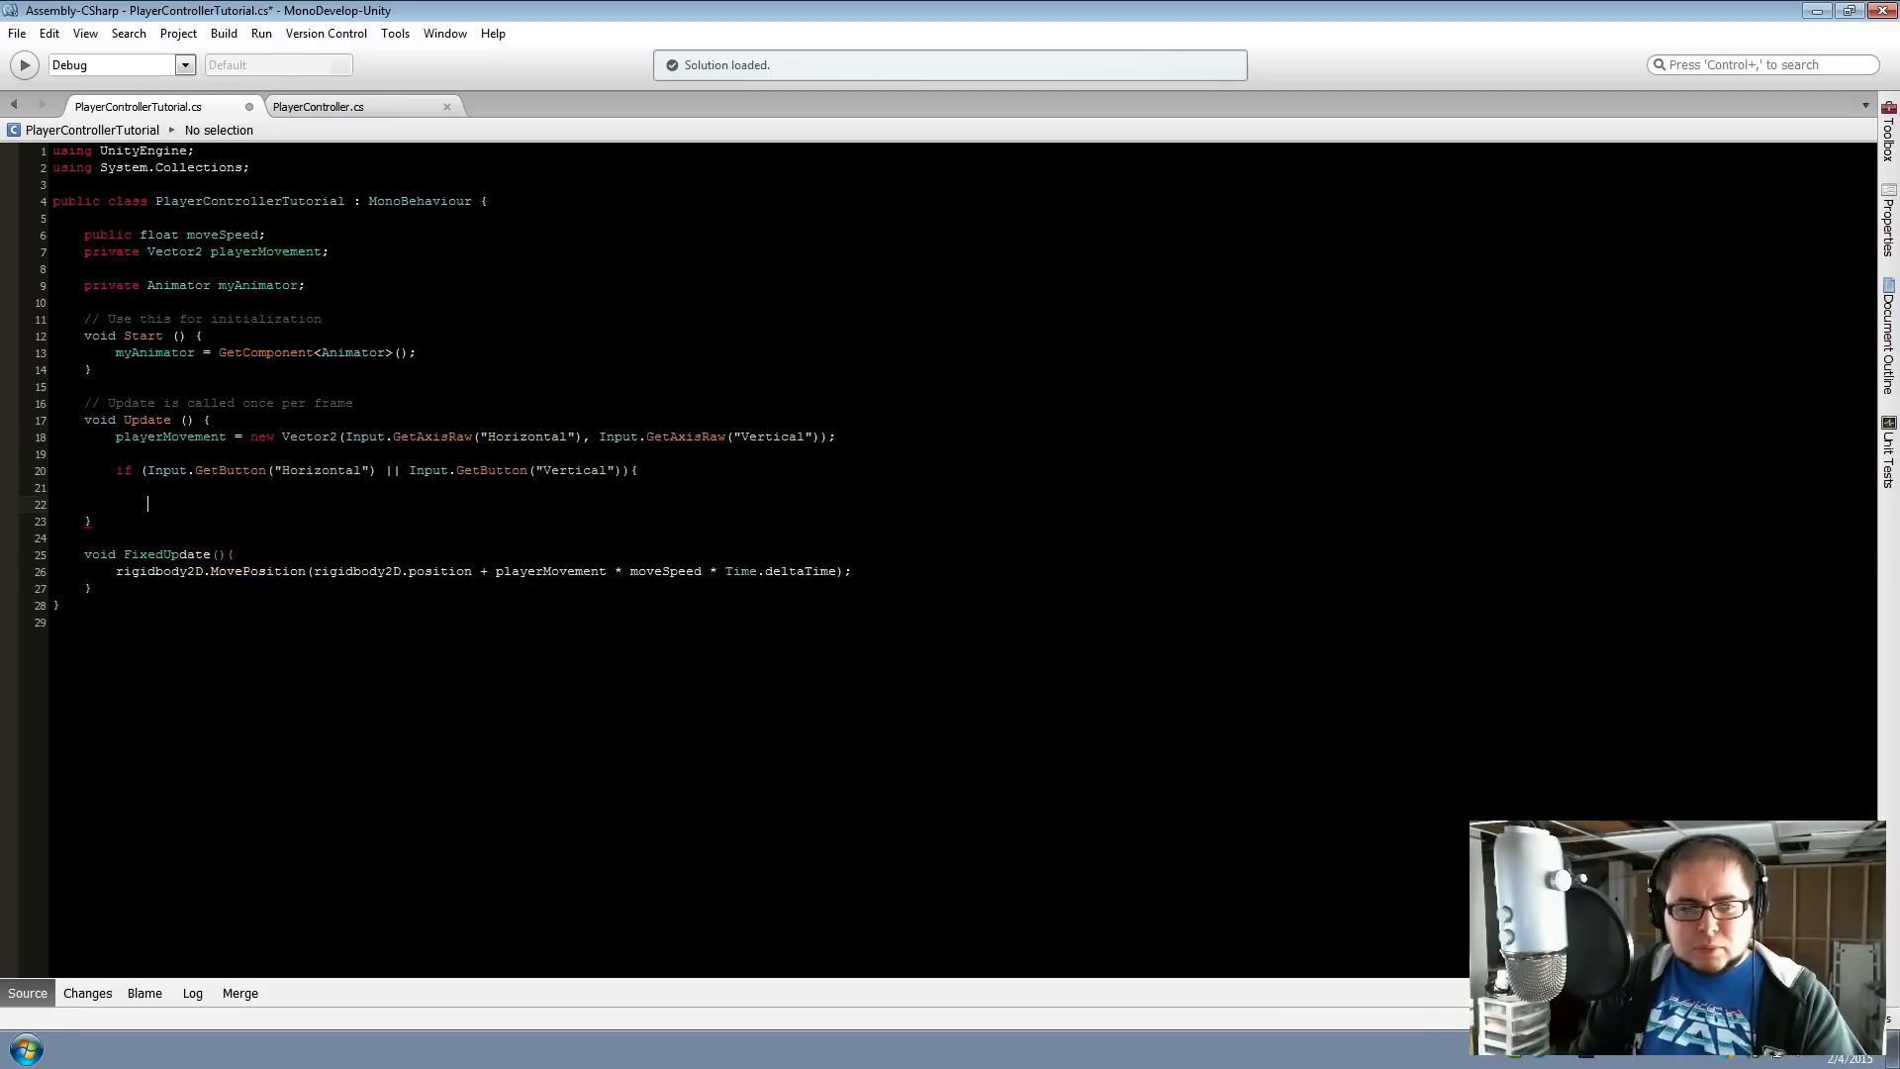
{"action": "key", "text": "ctrl+s"}
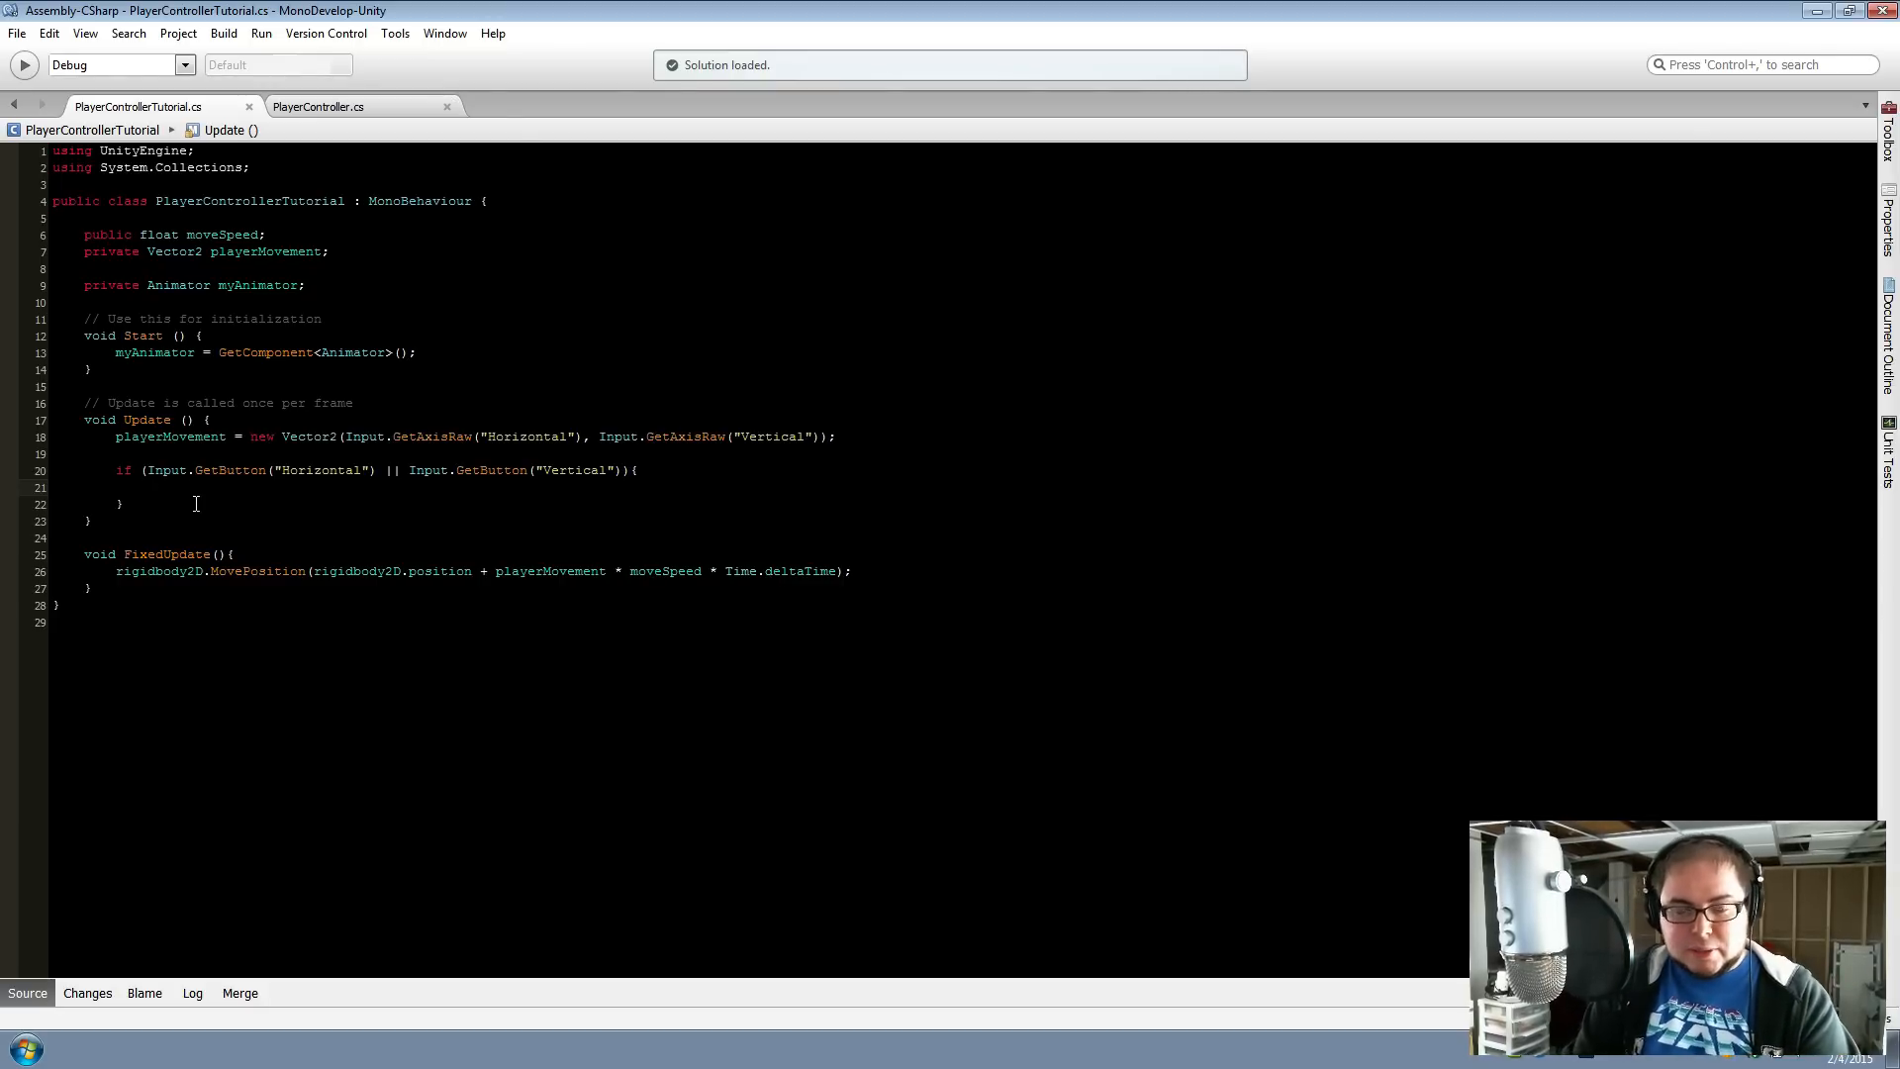
{"action": "type", "text": "myAnimator."}
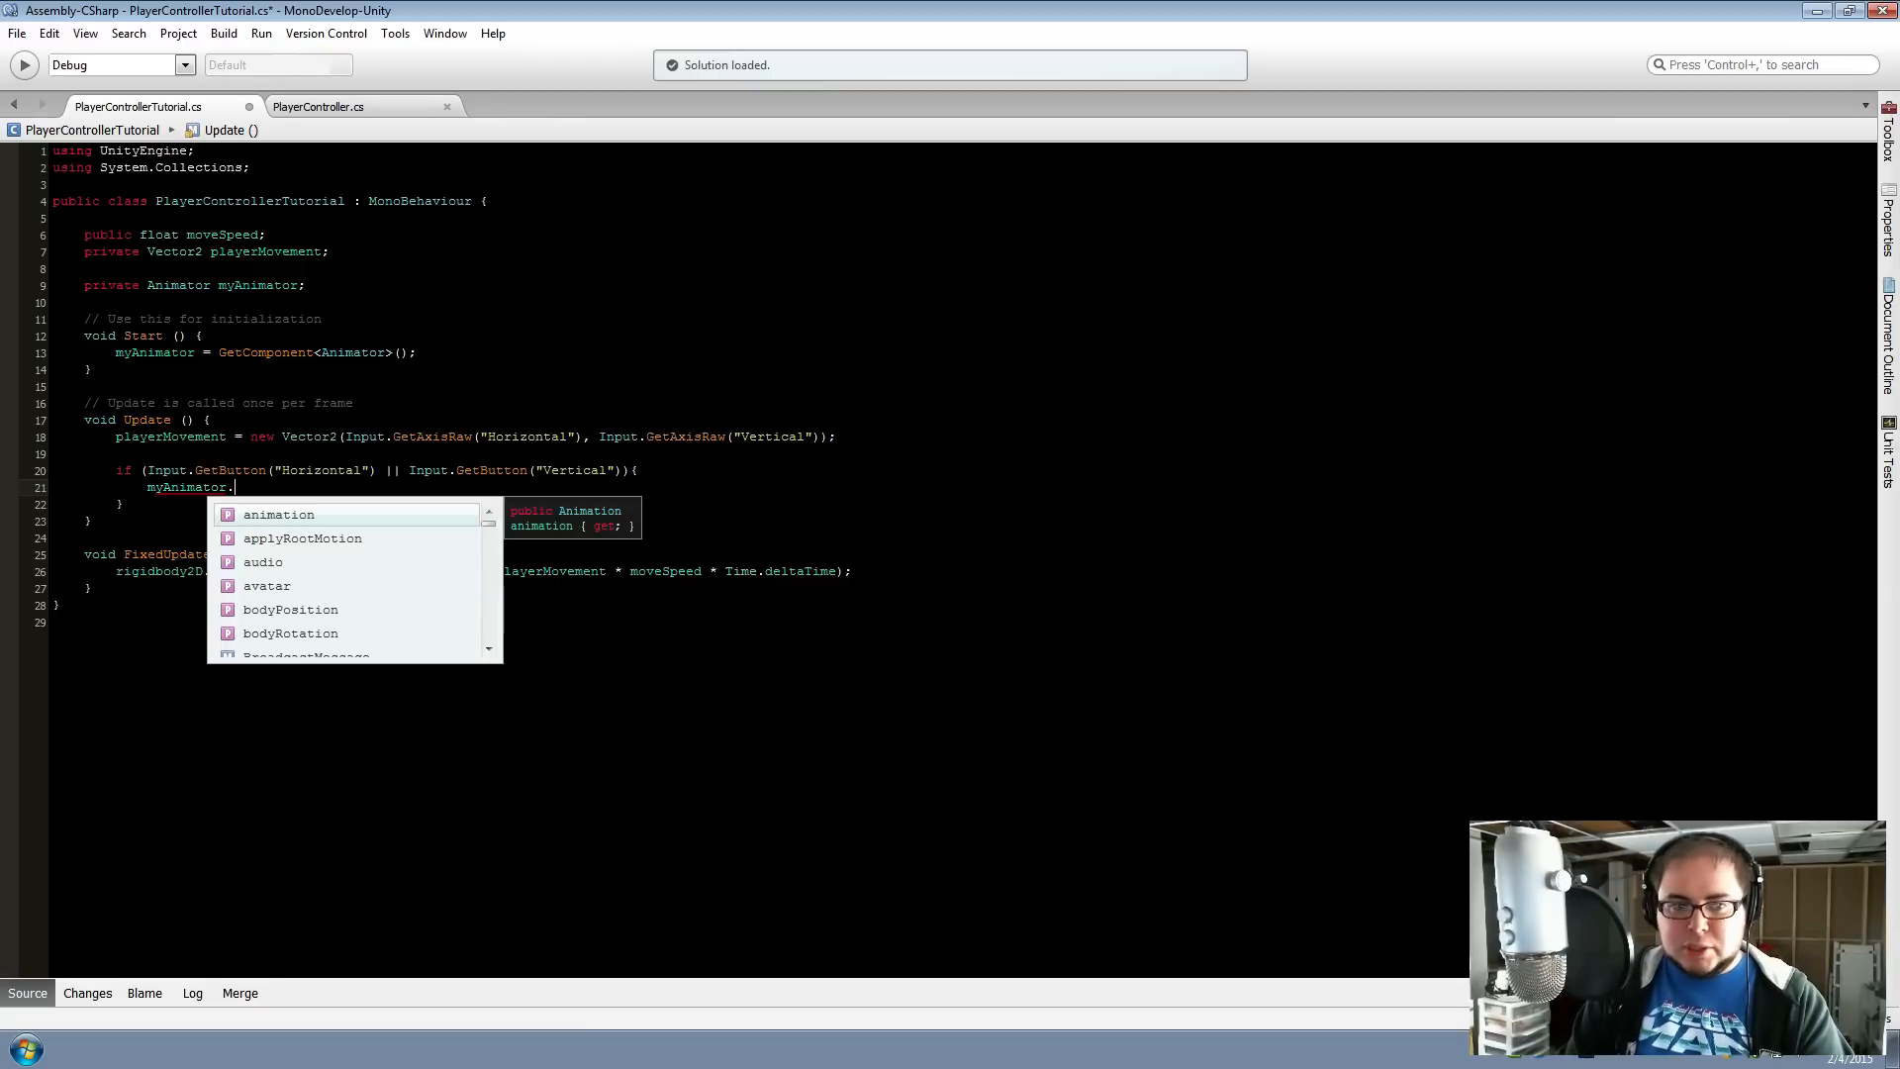
{"action": "type", "text": "Set"}
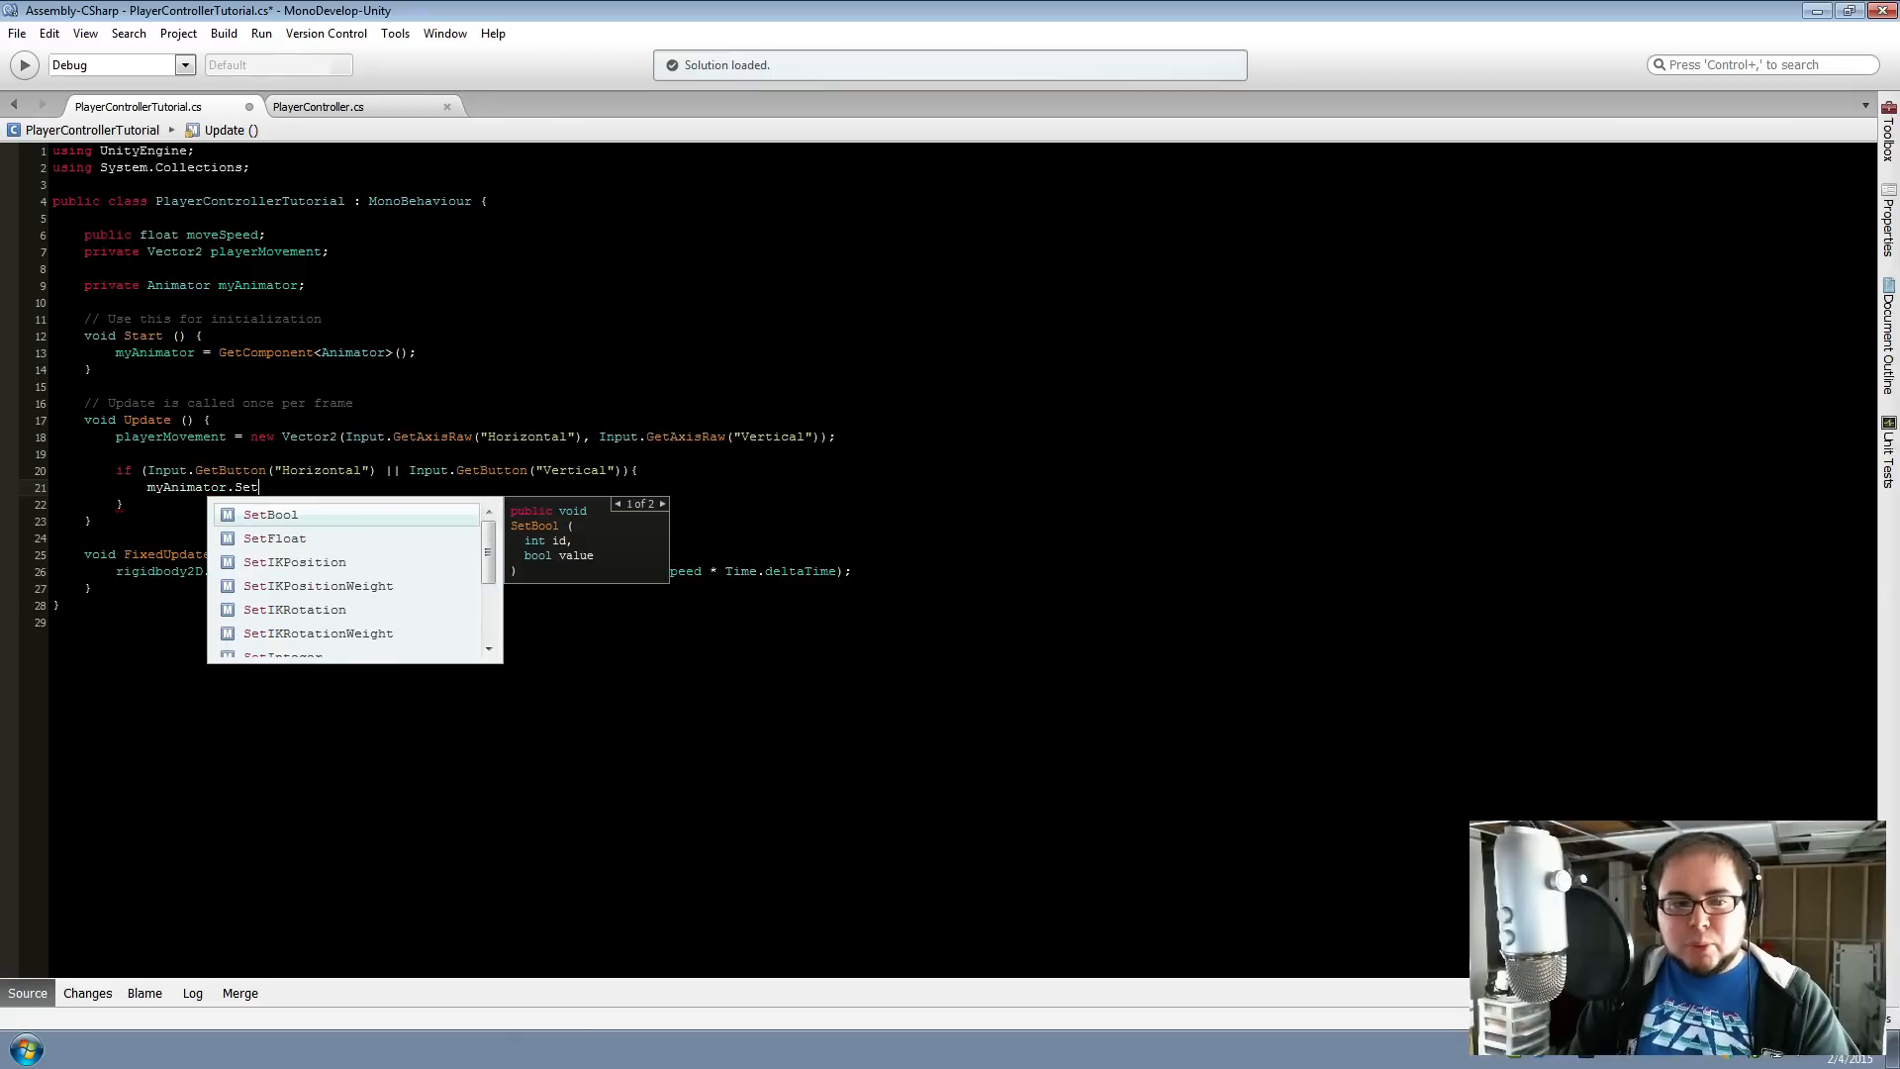
{"action": "type", "text": "Bool("}
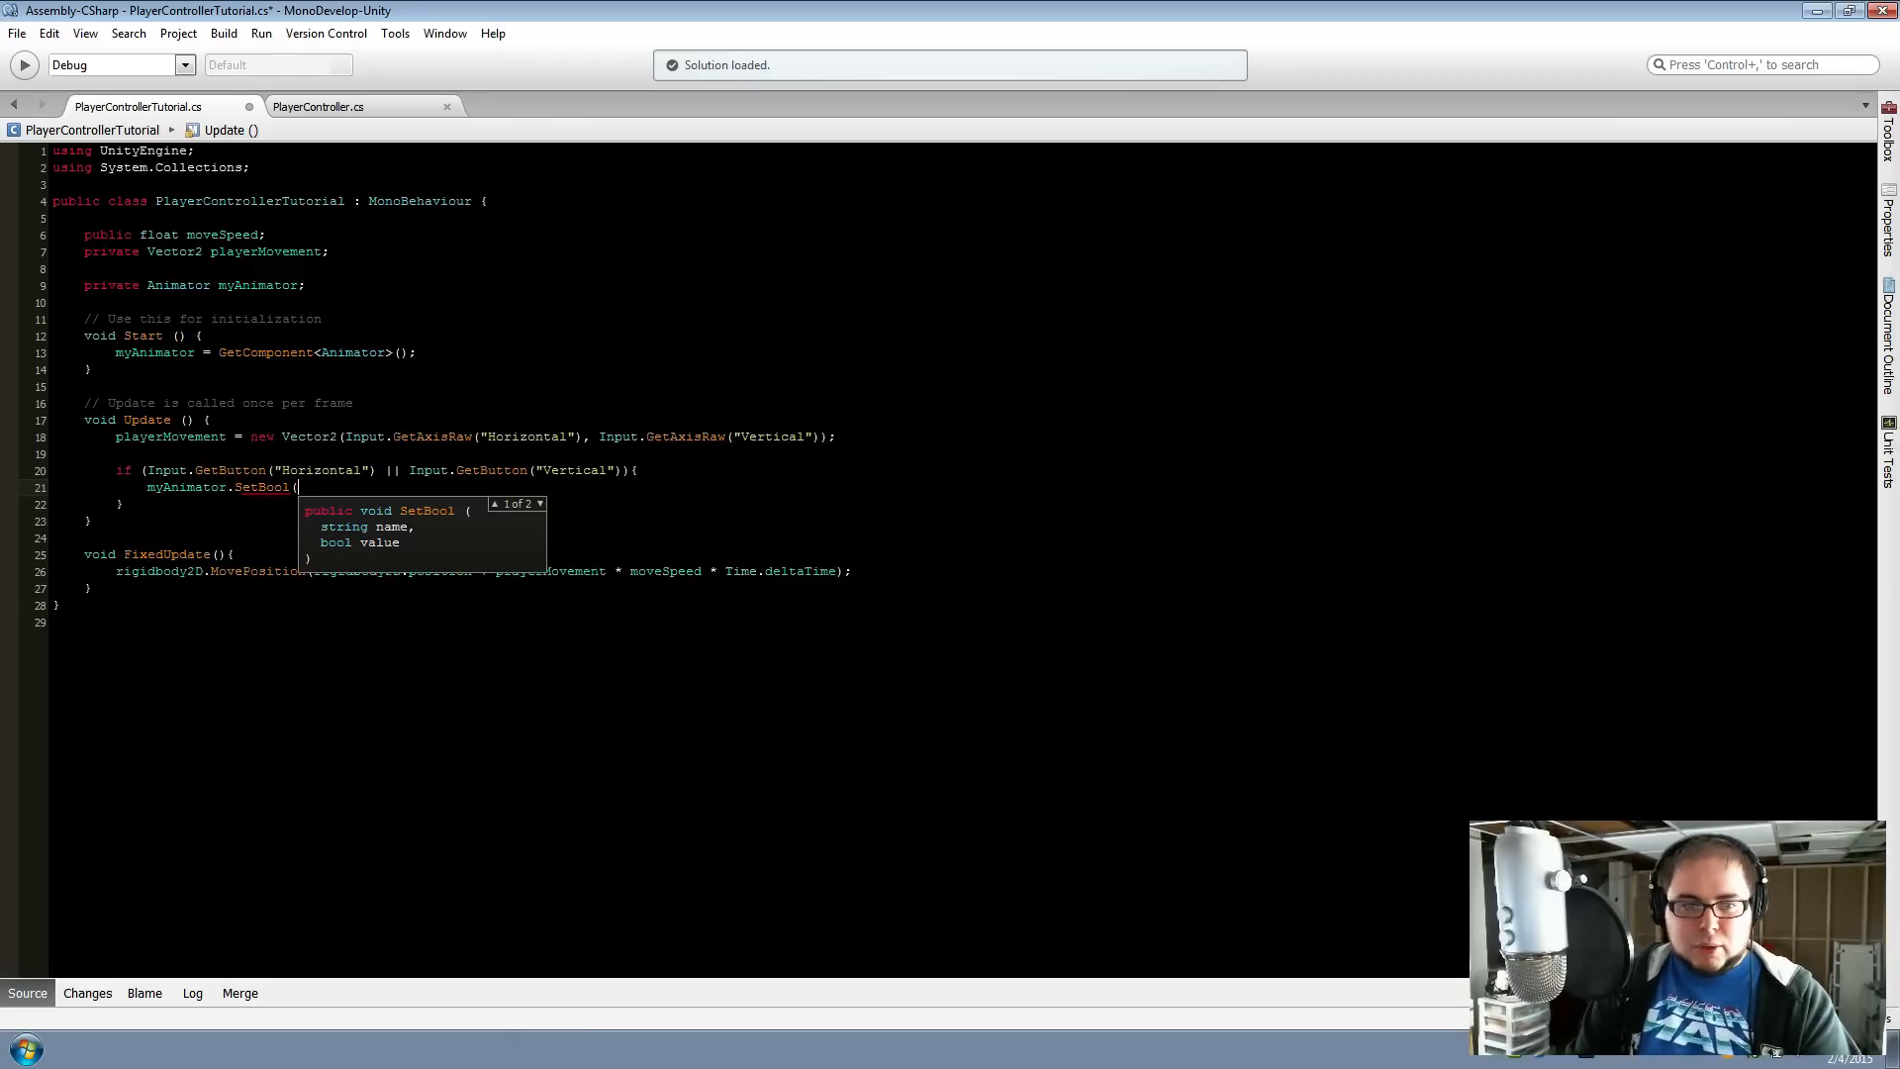
{"action": "type", "text": "\"walking"}
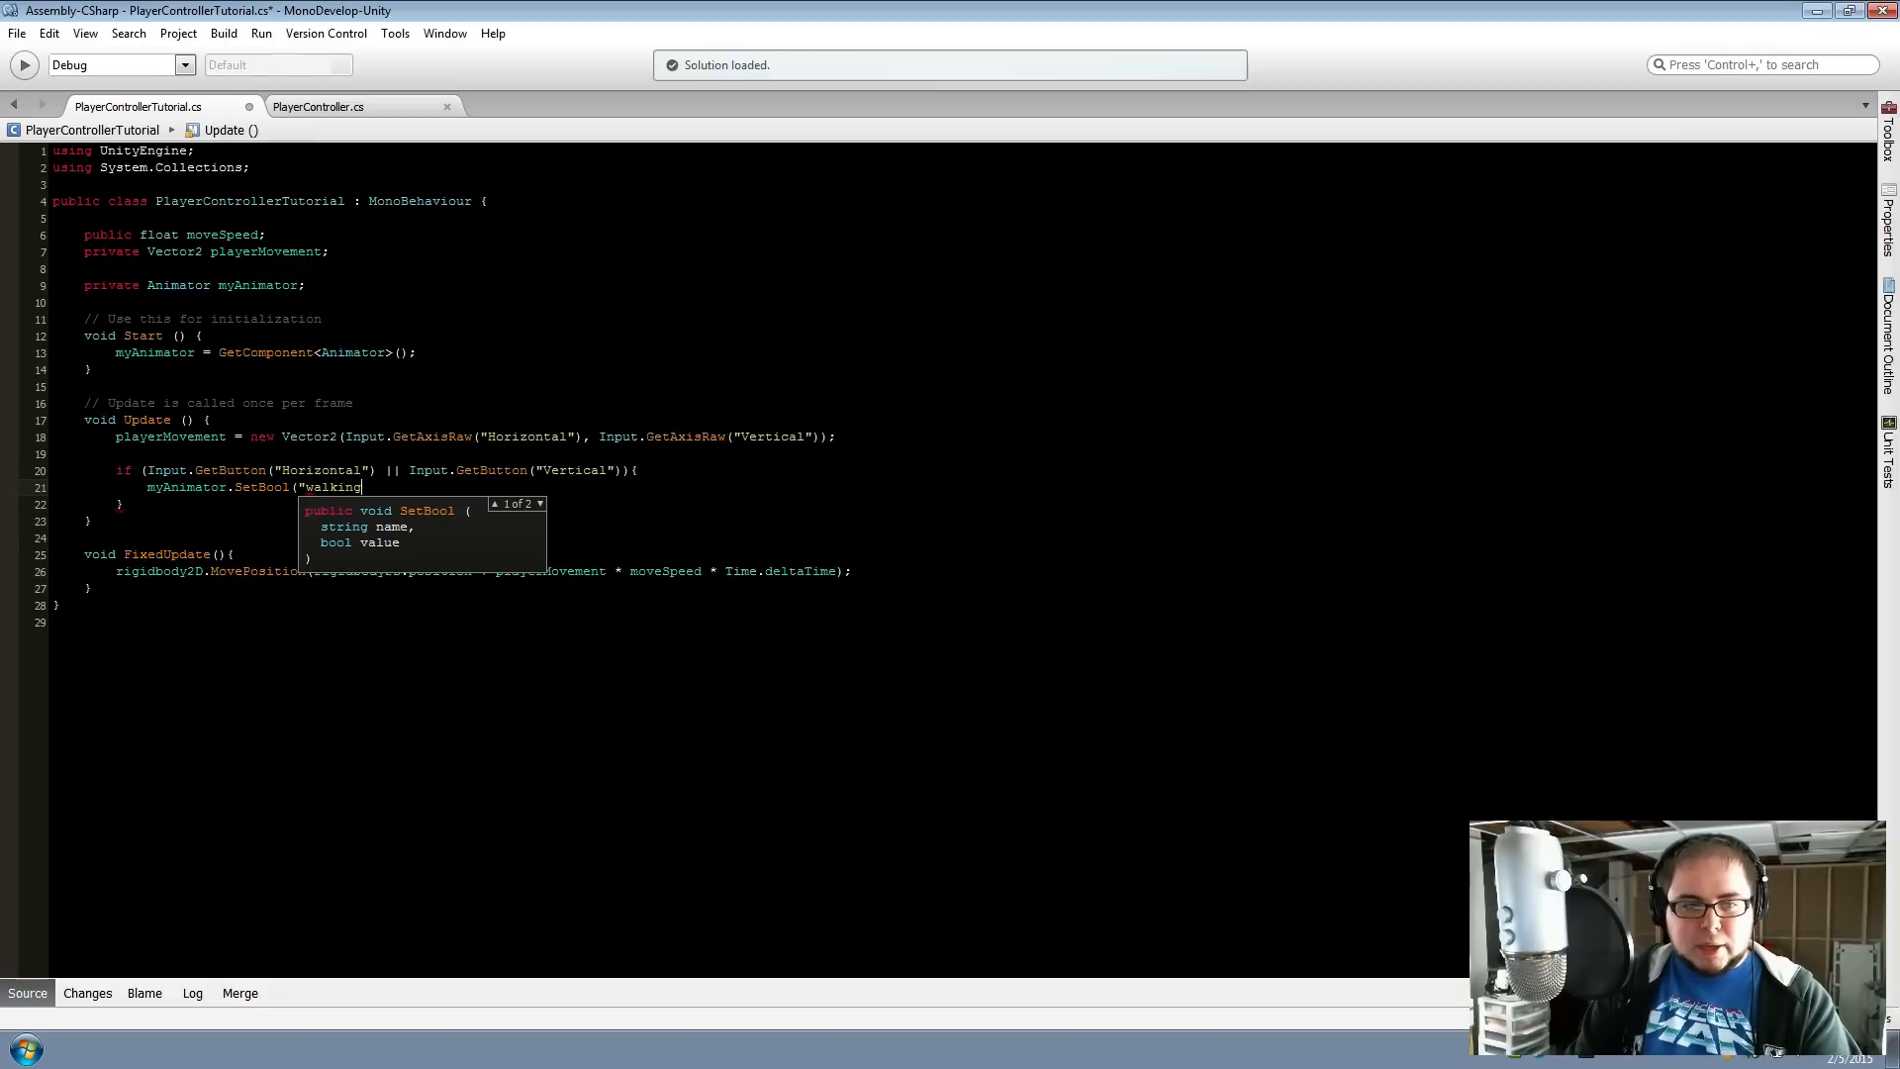
{"action": "type", "text": "\", true"}
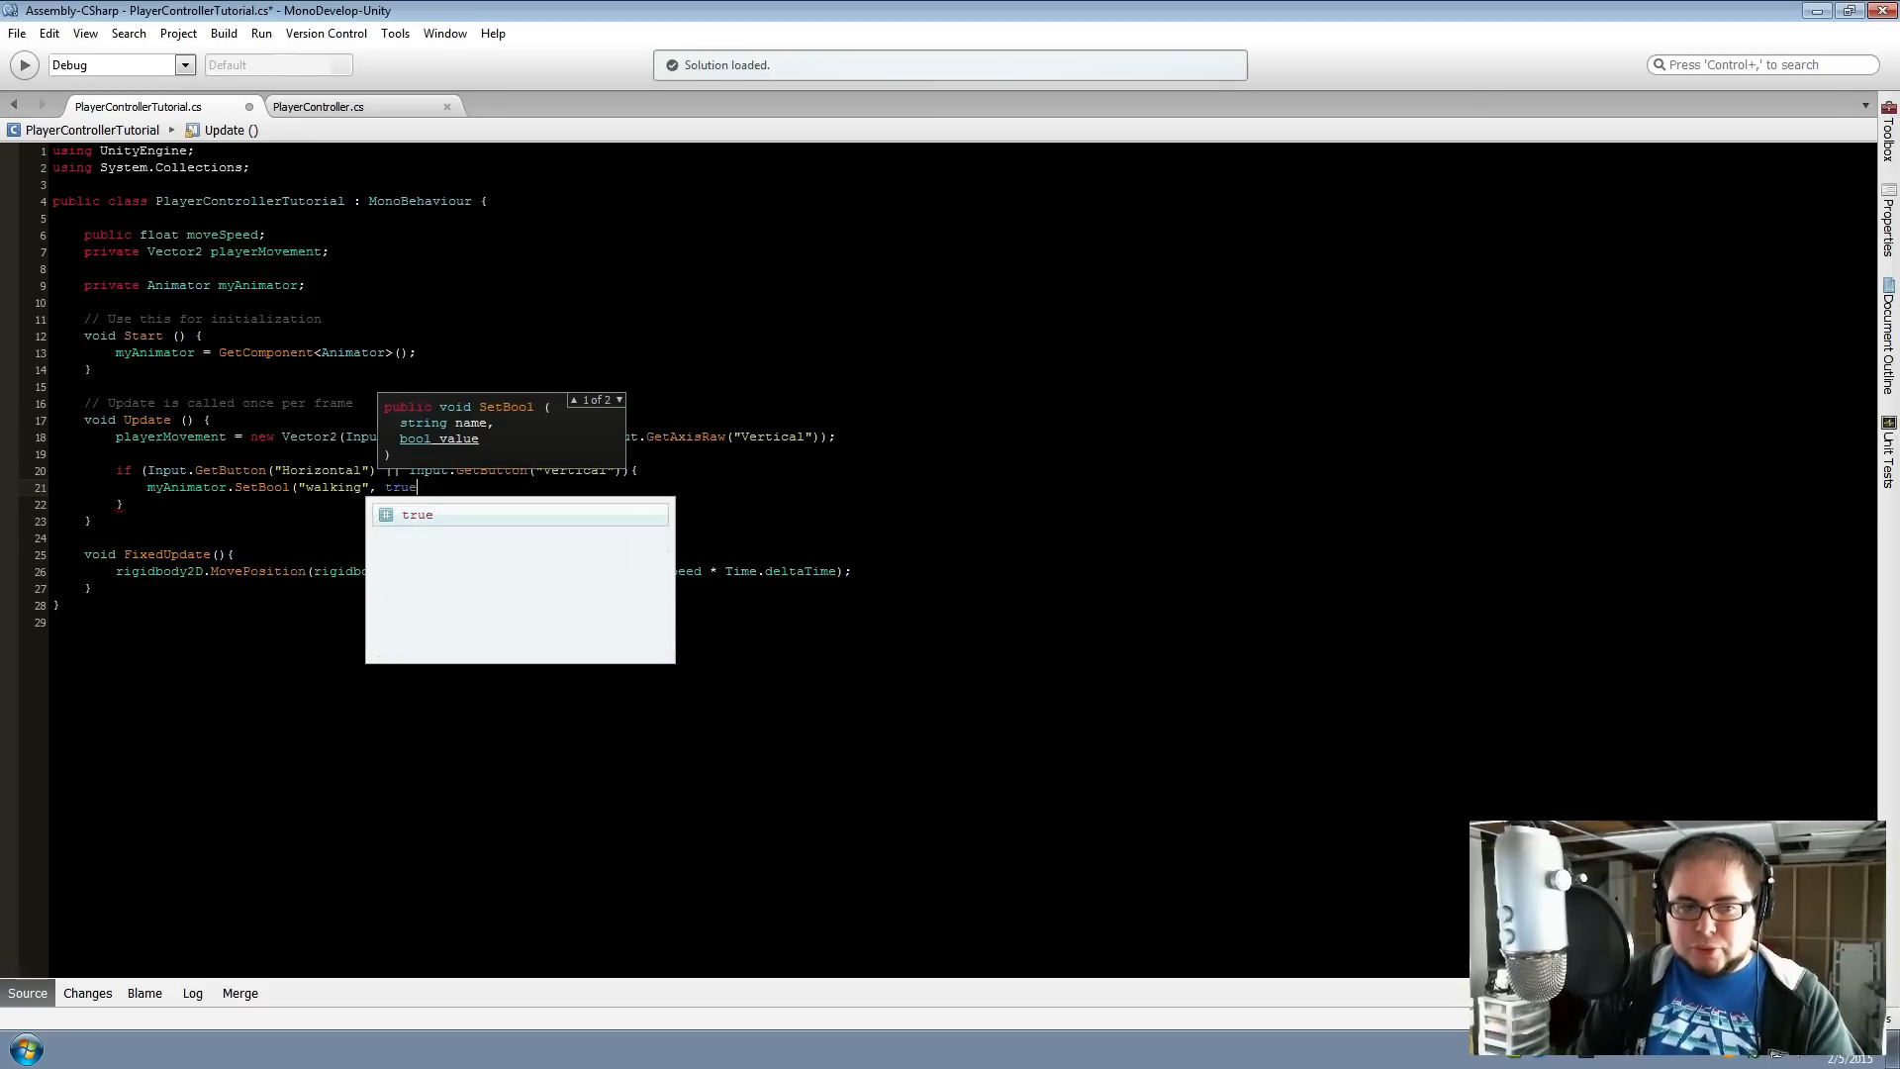
{"action": "type", "text": ");"}
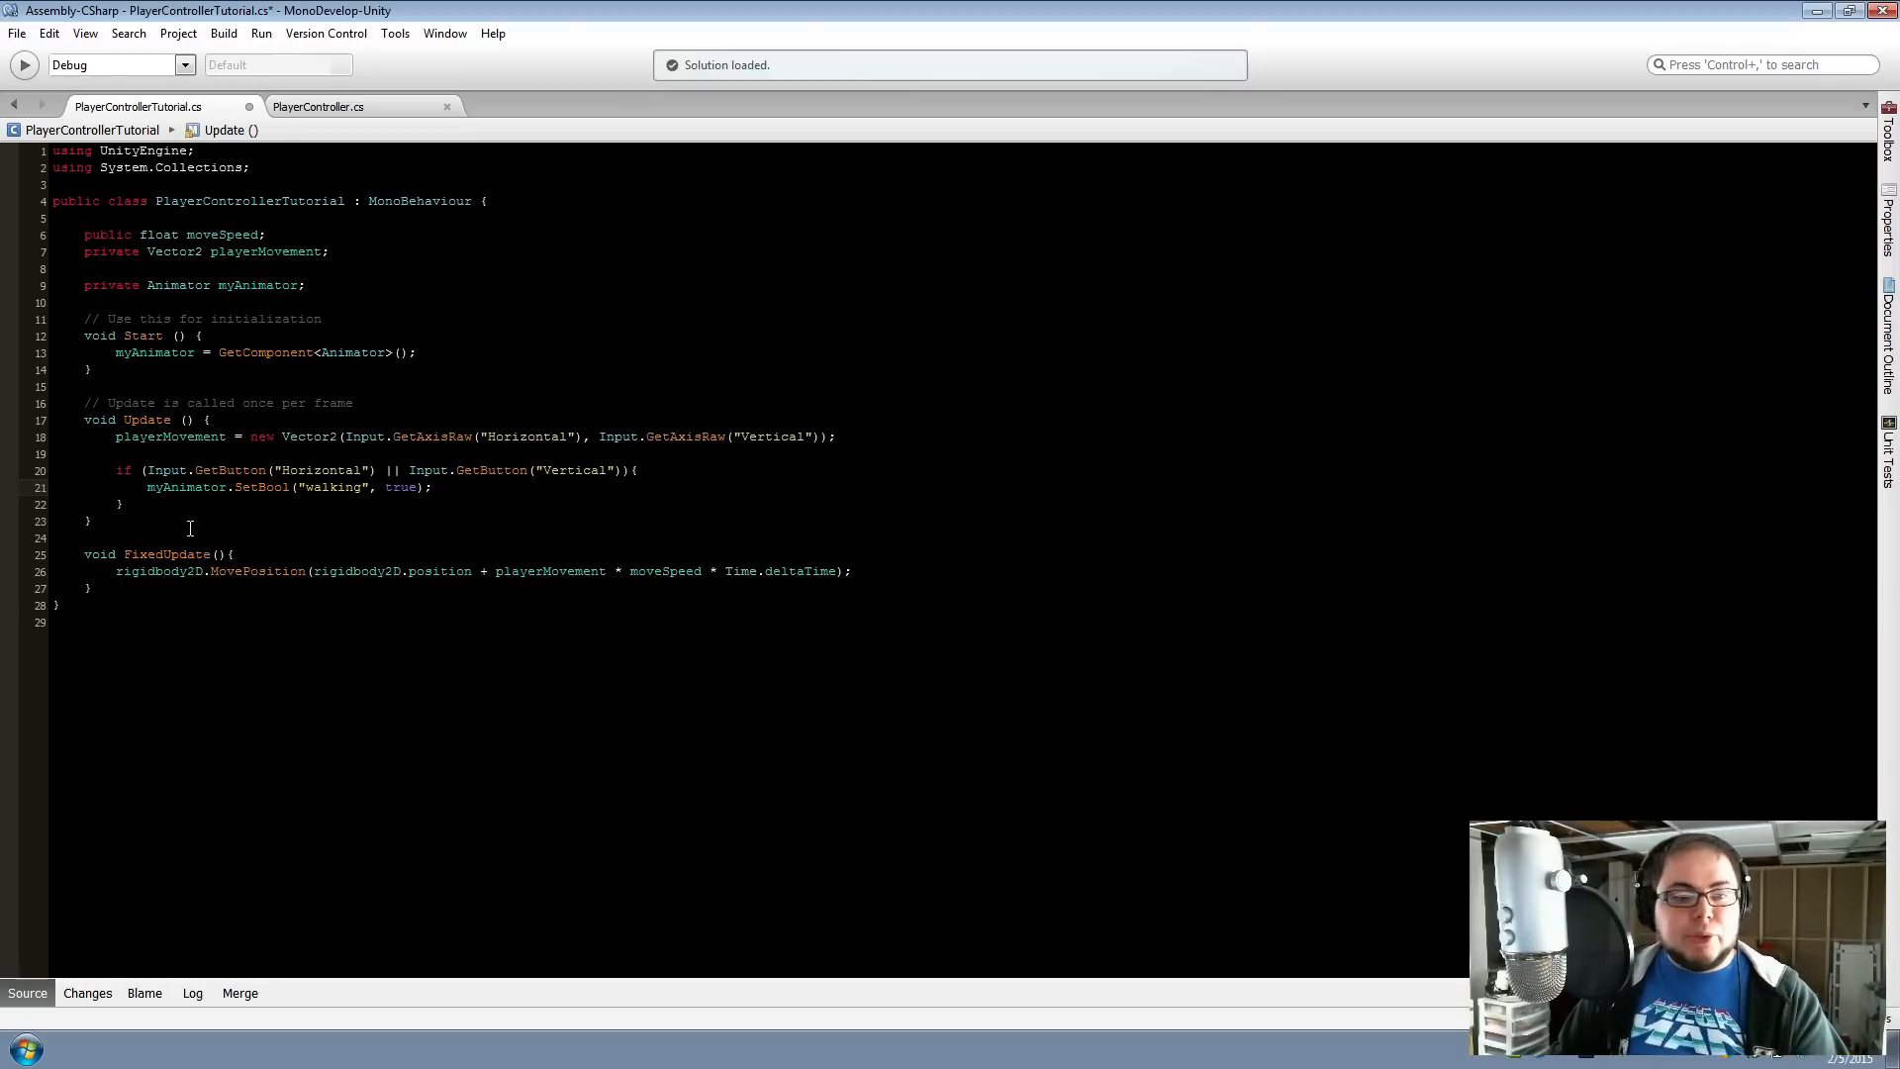
Add an else block with braces directly below the if block in Update
{"action": "key", "text": "Down"}
{"action": "key", "text": "Return"}
{"action": "type", "text": "else"}
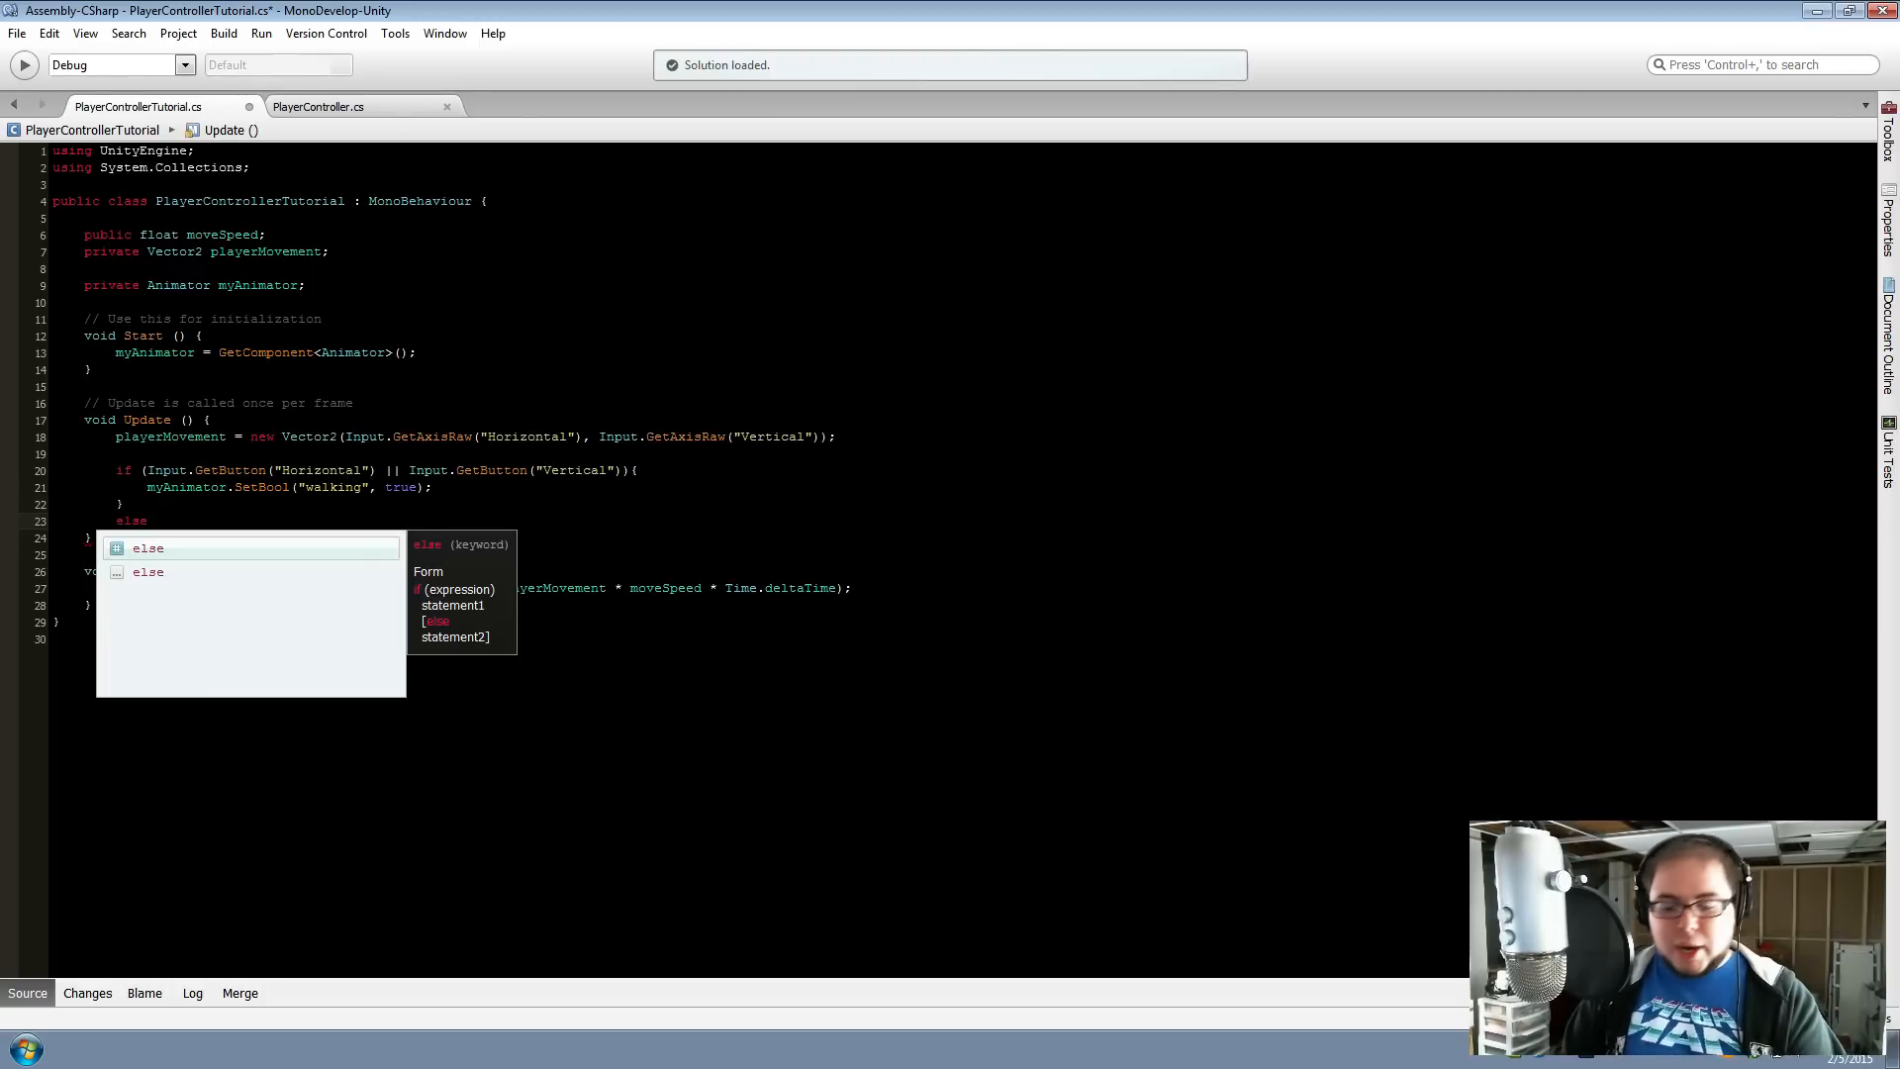
{"action": "key", "text": "Return"}
{"action": "key", "text": "Return"}
{"action": "type", "text": "{"}
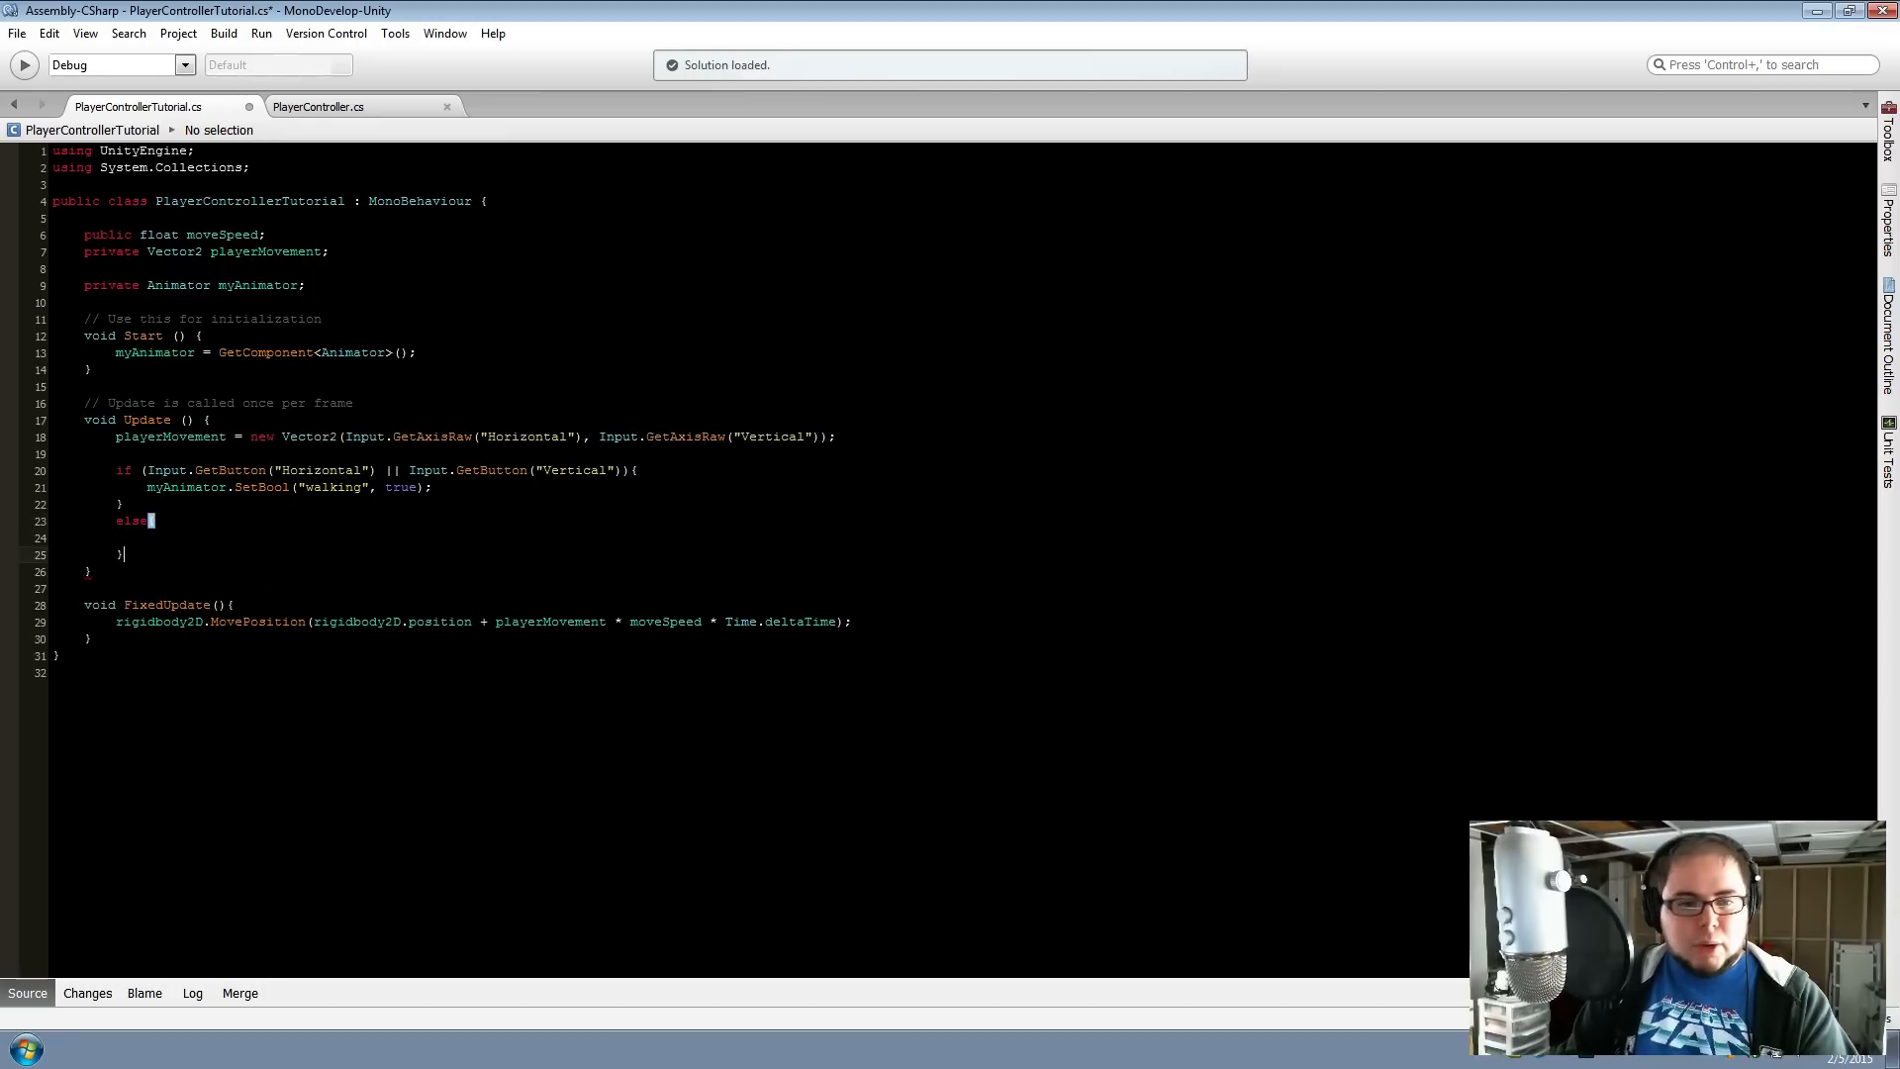
Call myAnimator.SetBool("walking", false); inside the else block and save the script
{"action": "type", "text": "myAnimator"}
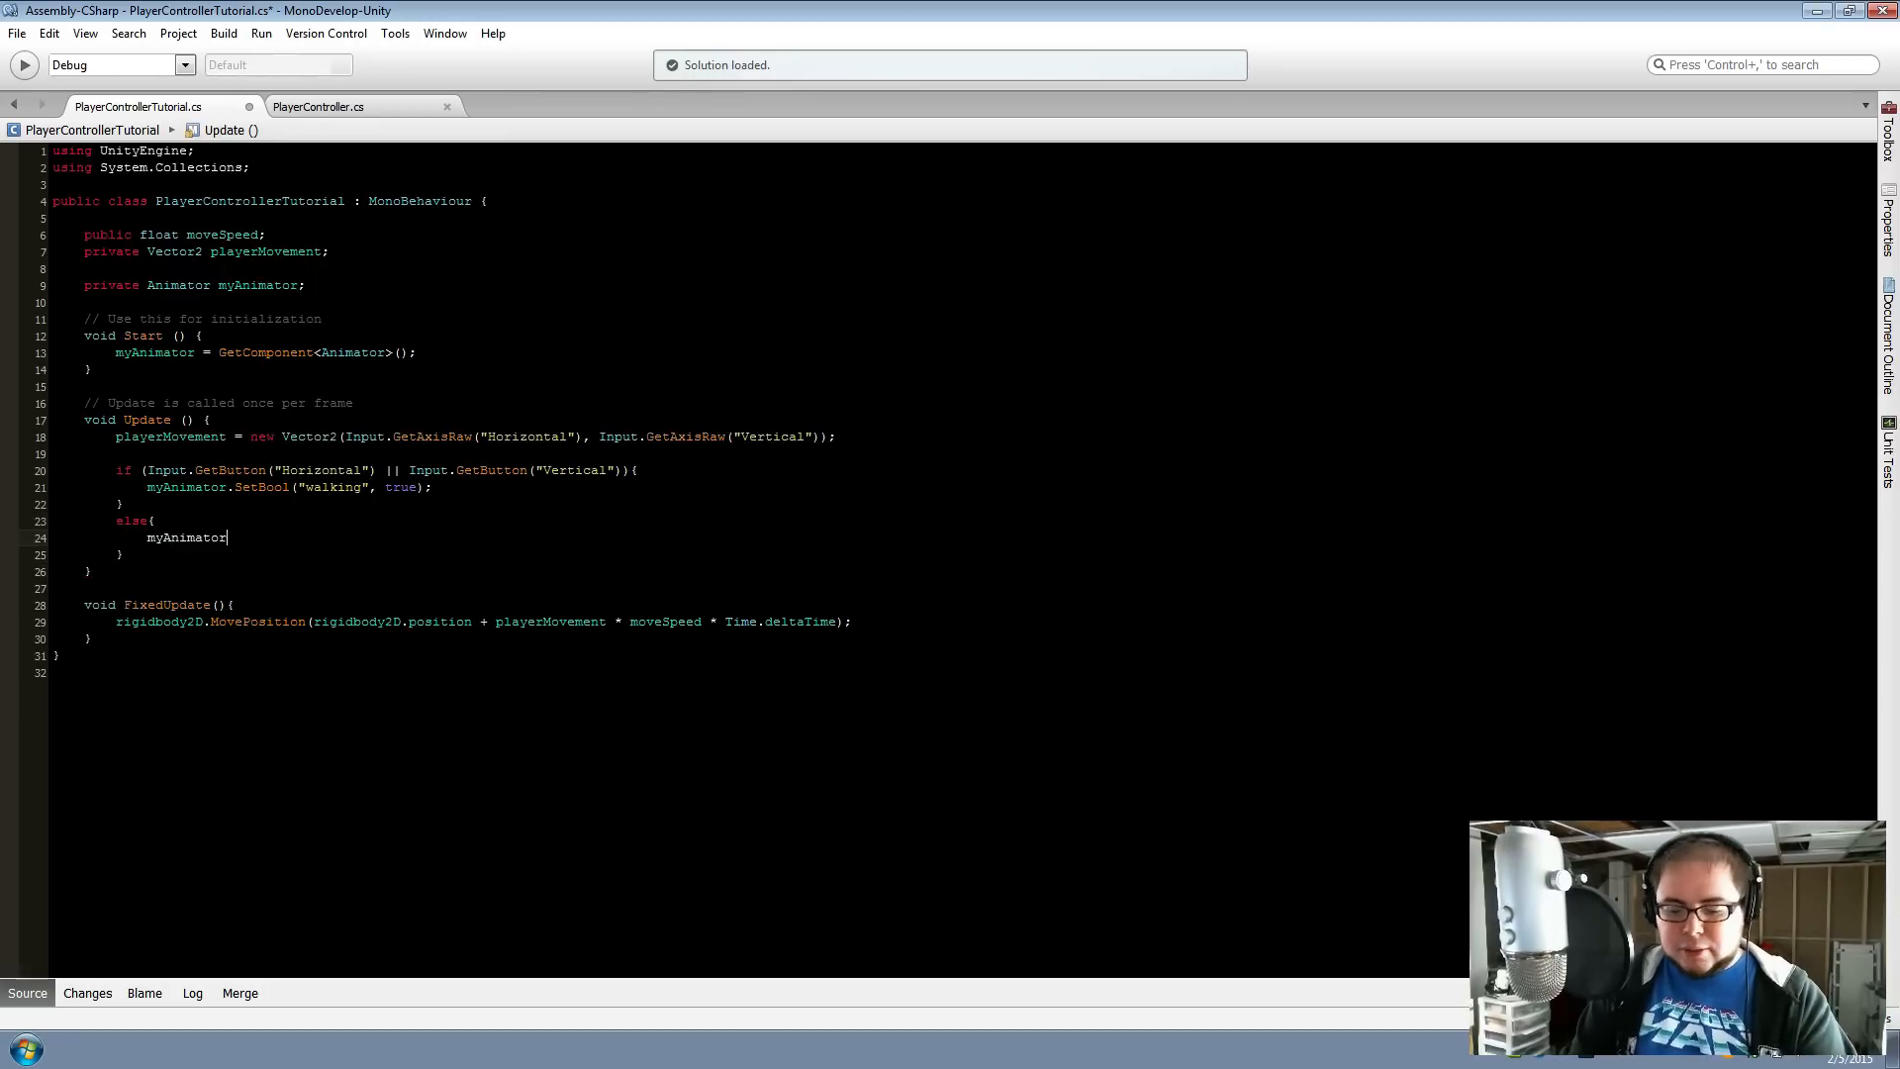
{"action": "type", "text": ".Set"}
{"action": "key", "text": "Return"}
{"action": "type", "text": "("}
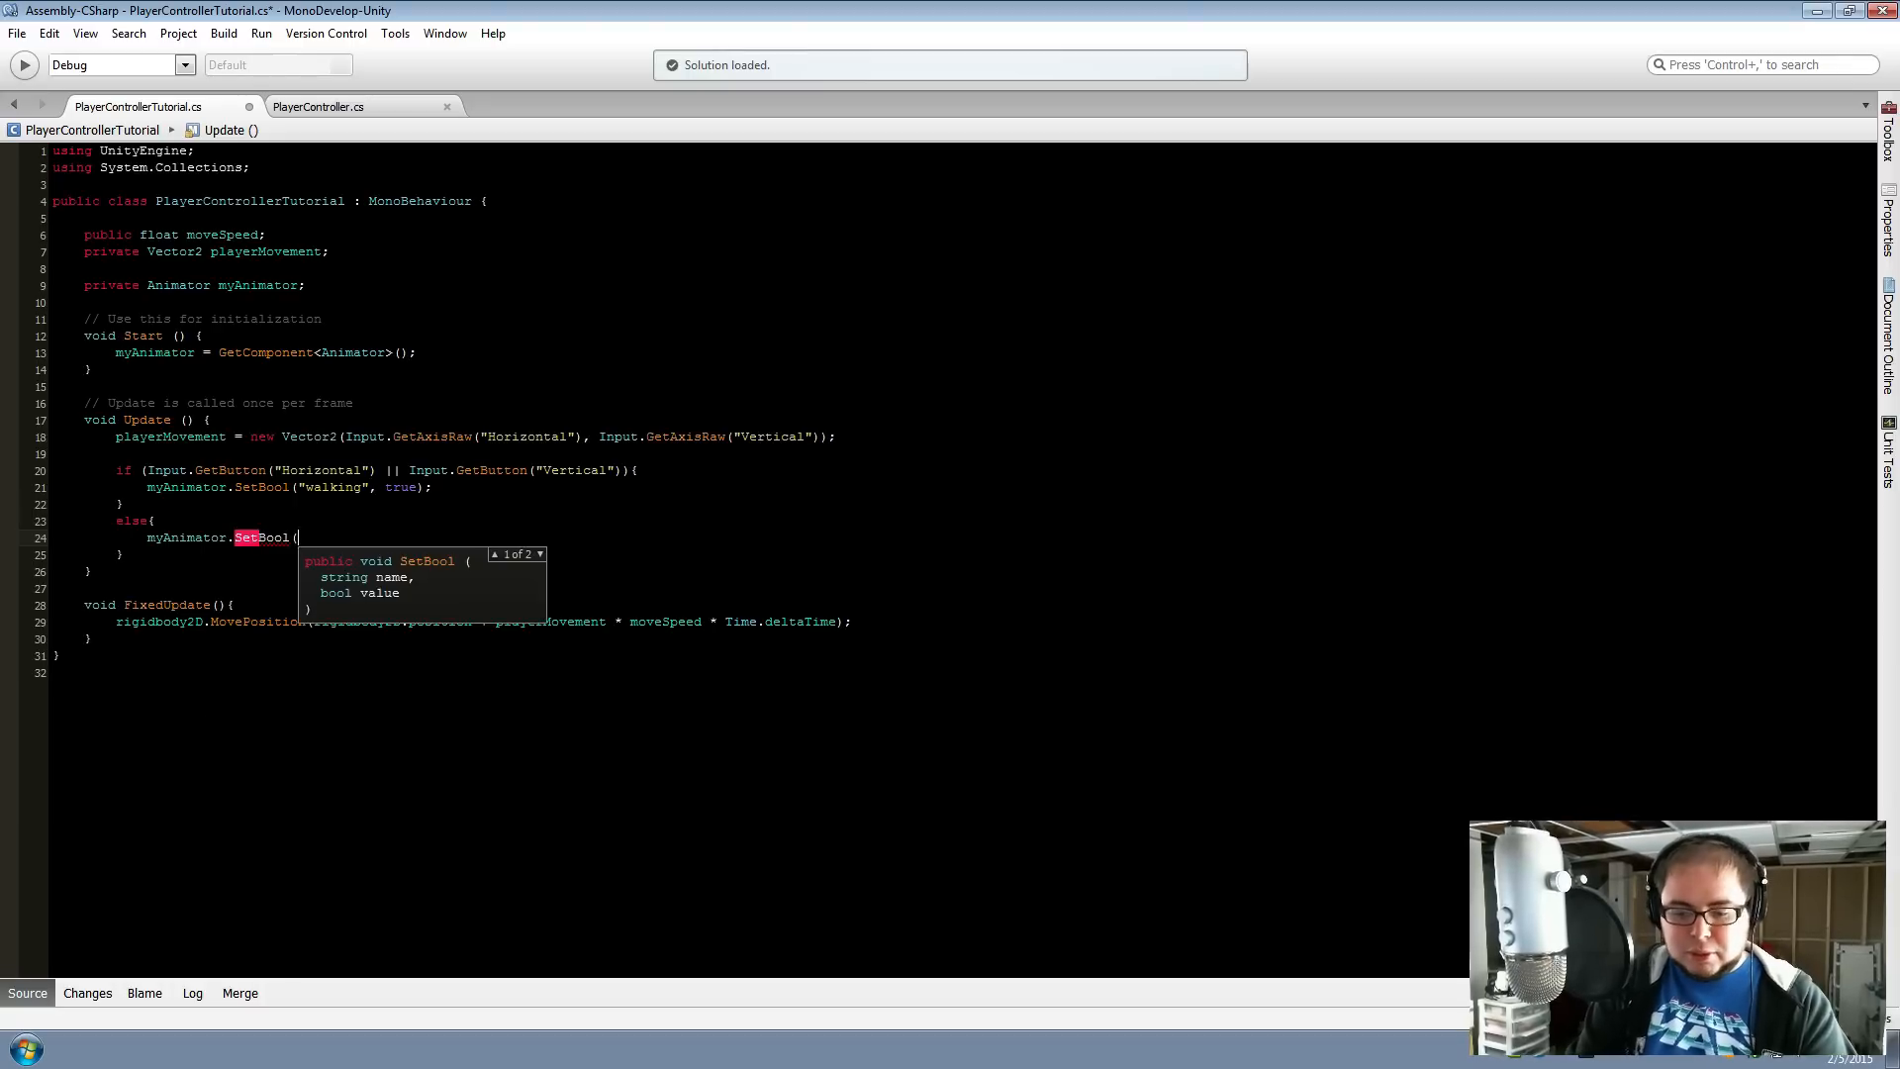
{"action": "type", "text": "\"wal"}
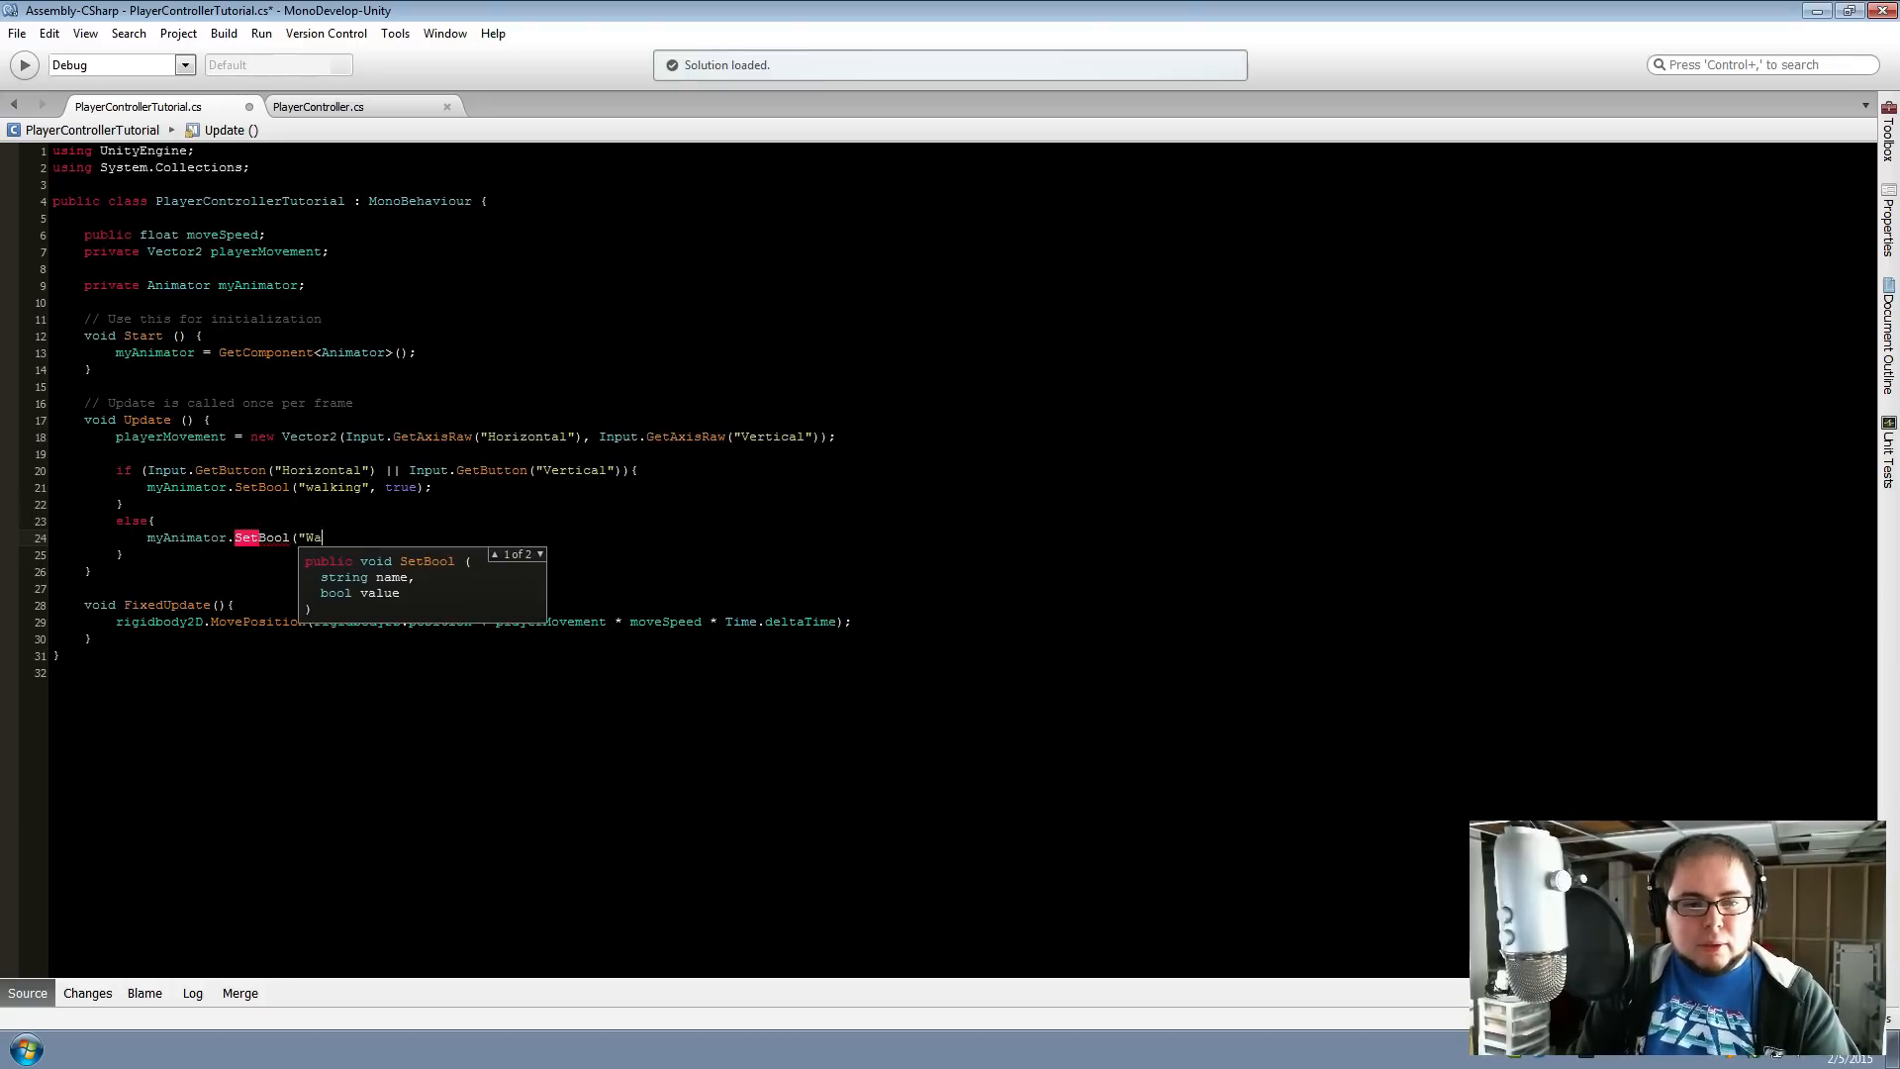
{"action": "type", "text": "king\", false)"}
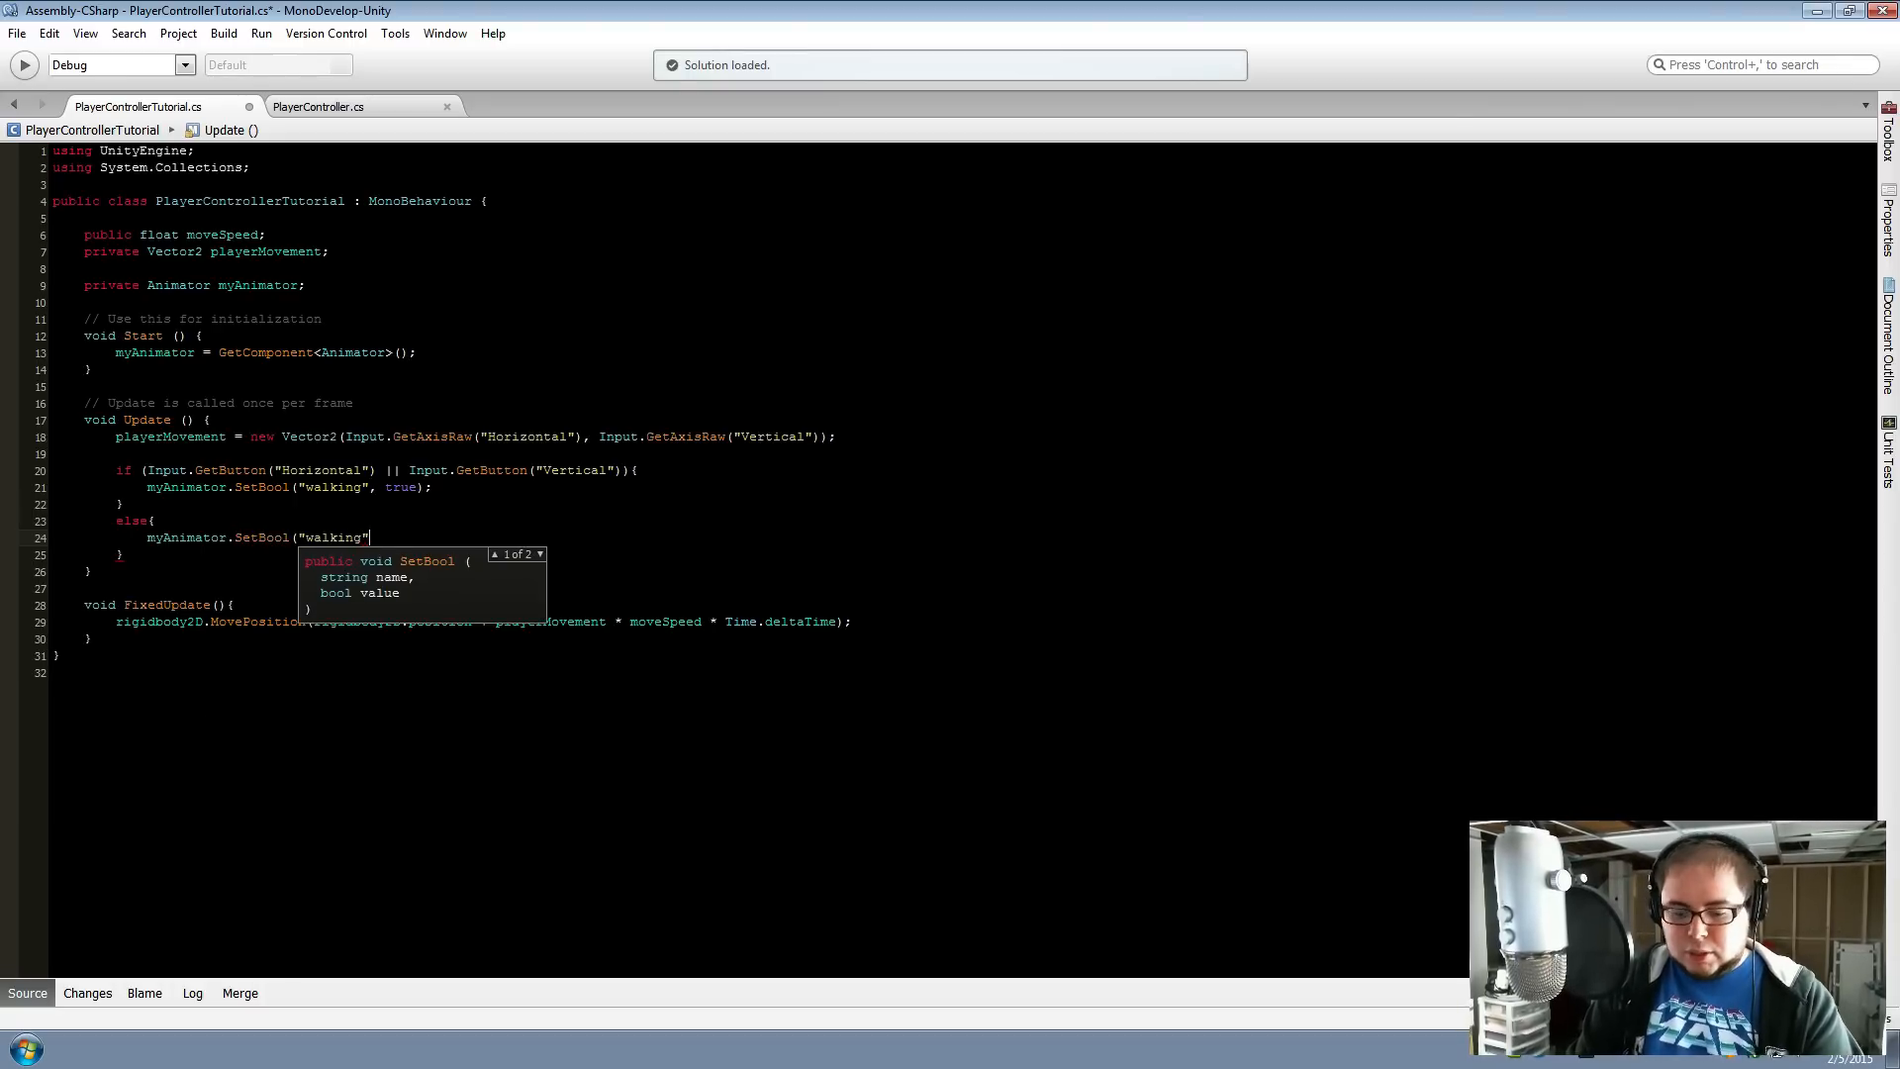
{"action": "type", "text": ";"}
{"action": "key", "text": "ctrl+s"}
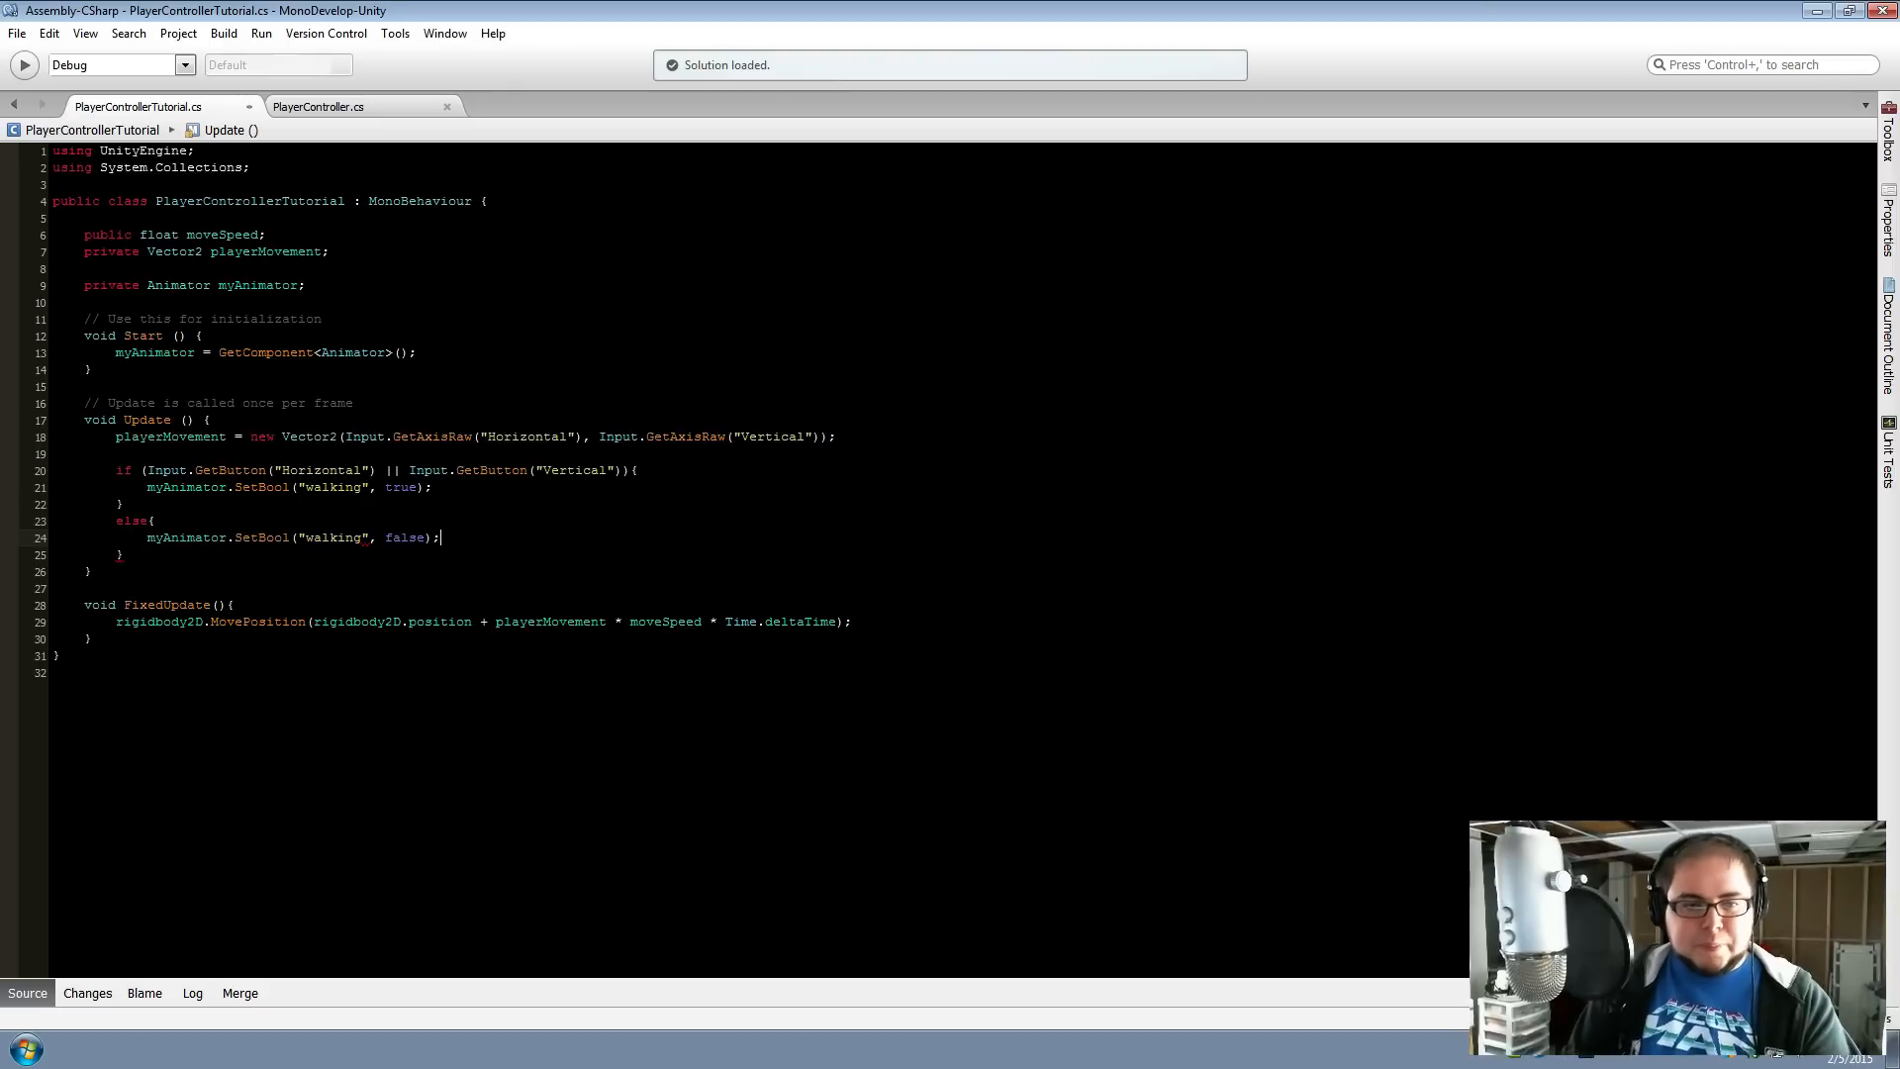
{"action": "left_click", "coordinate": [479, 470]}
Switch to Unity, start play mode and move the character around in the game view
{"action": "key", "text": "alt+Tab"}
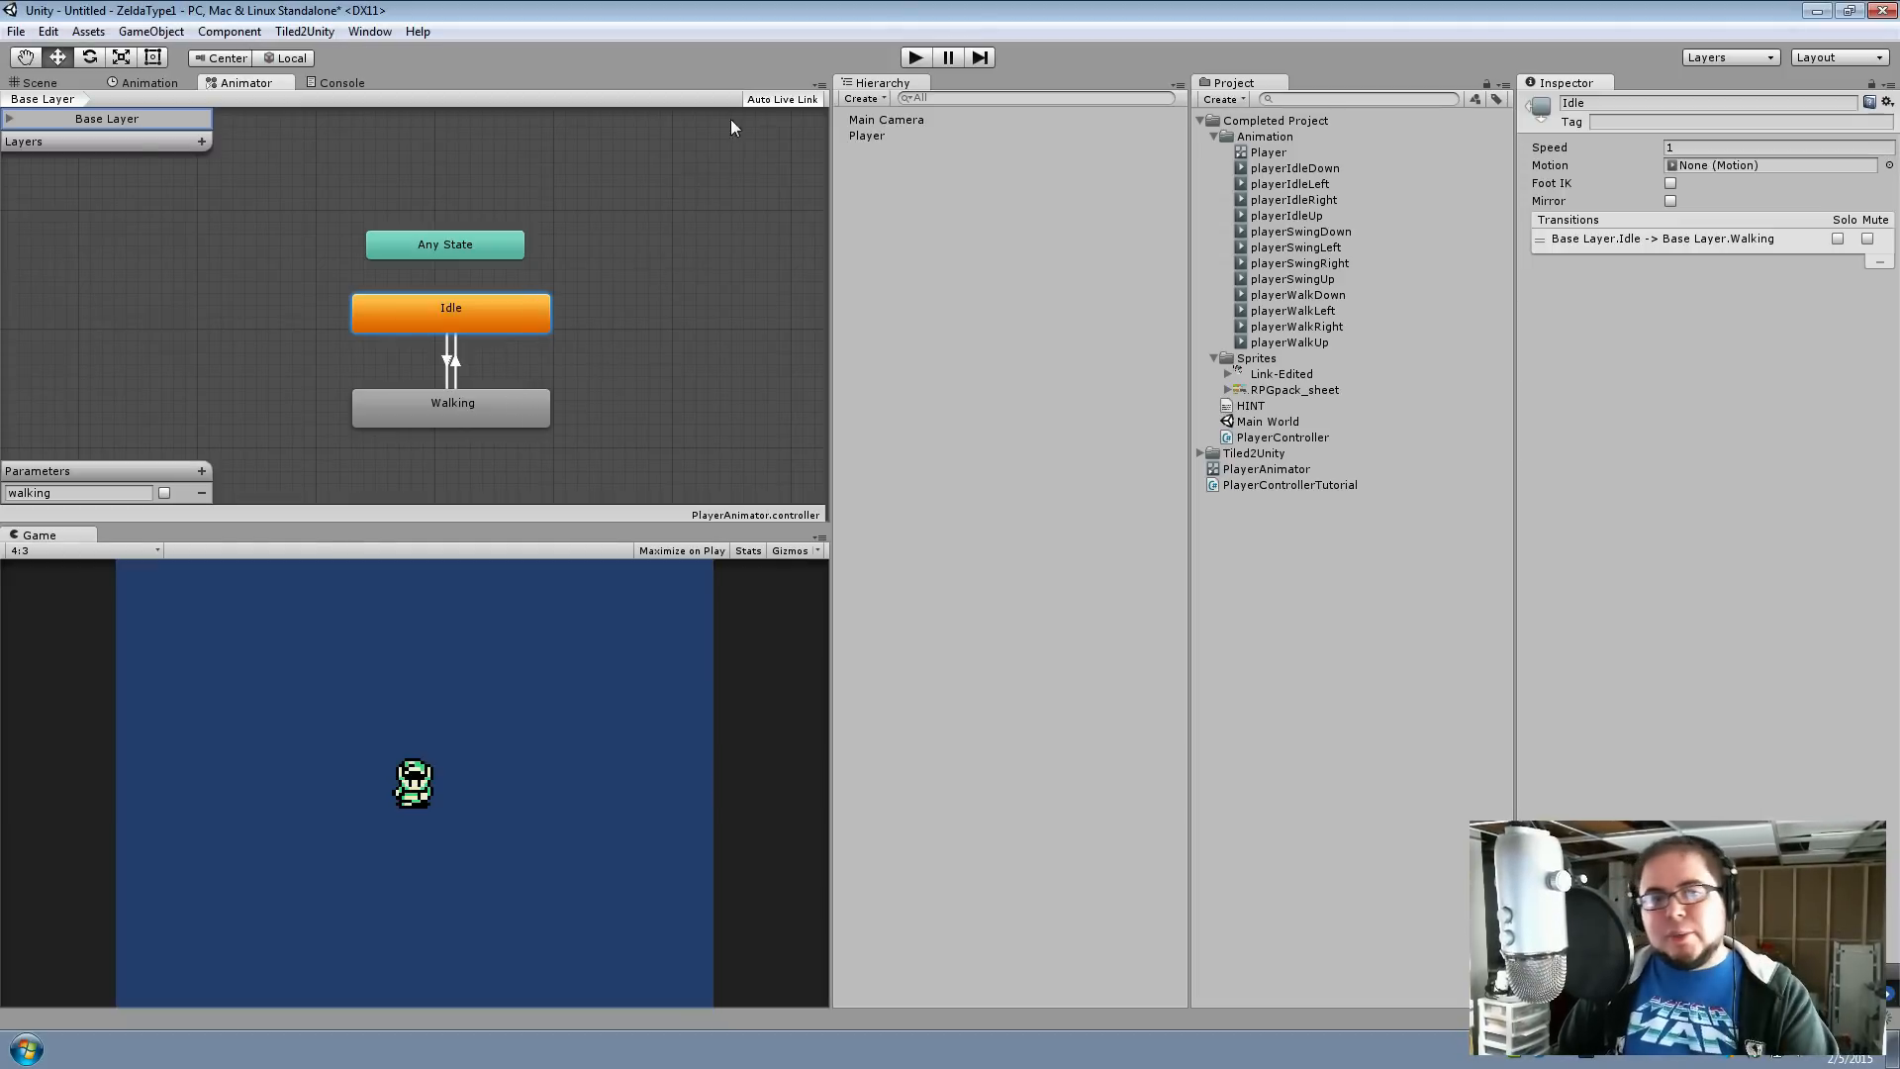
{"action": "left_click", "coordinate": [915, 56]}
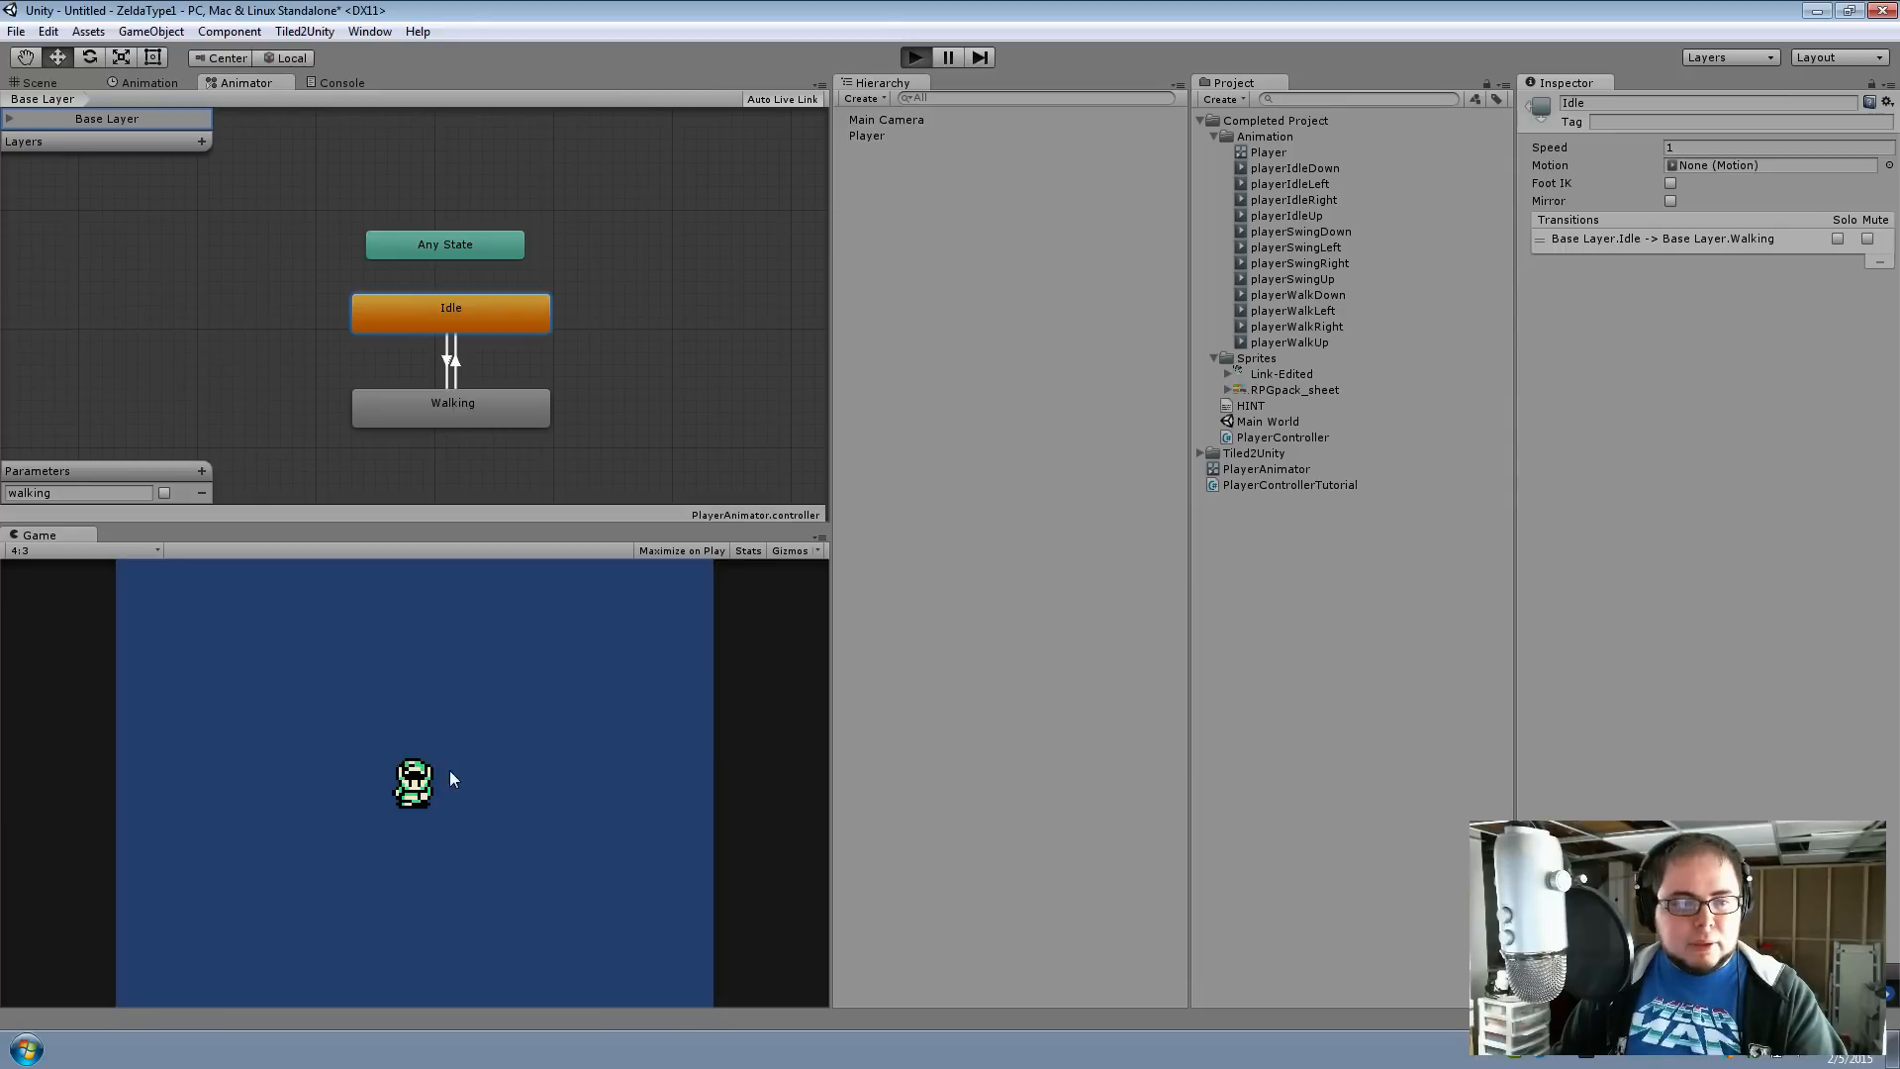
{"action": "key", "text": "Left"}
{"action": "key", "text": "Down"}
{"action": "key", "text": "Up"}
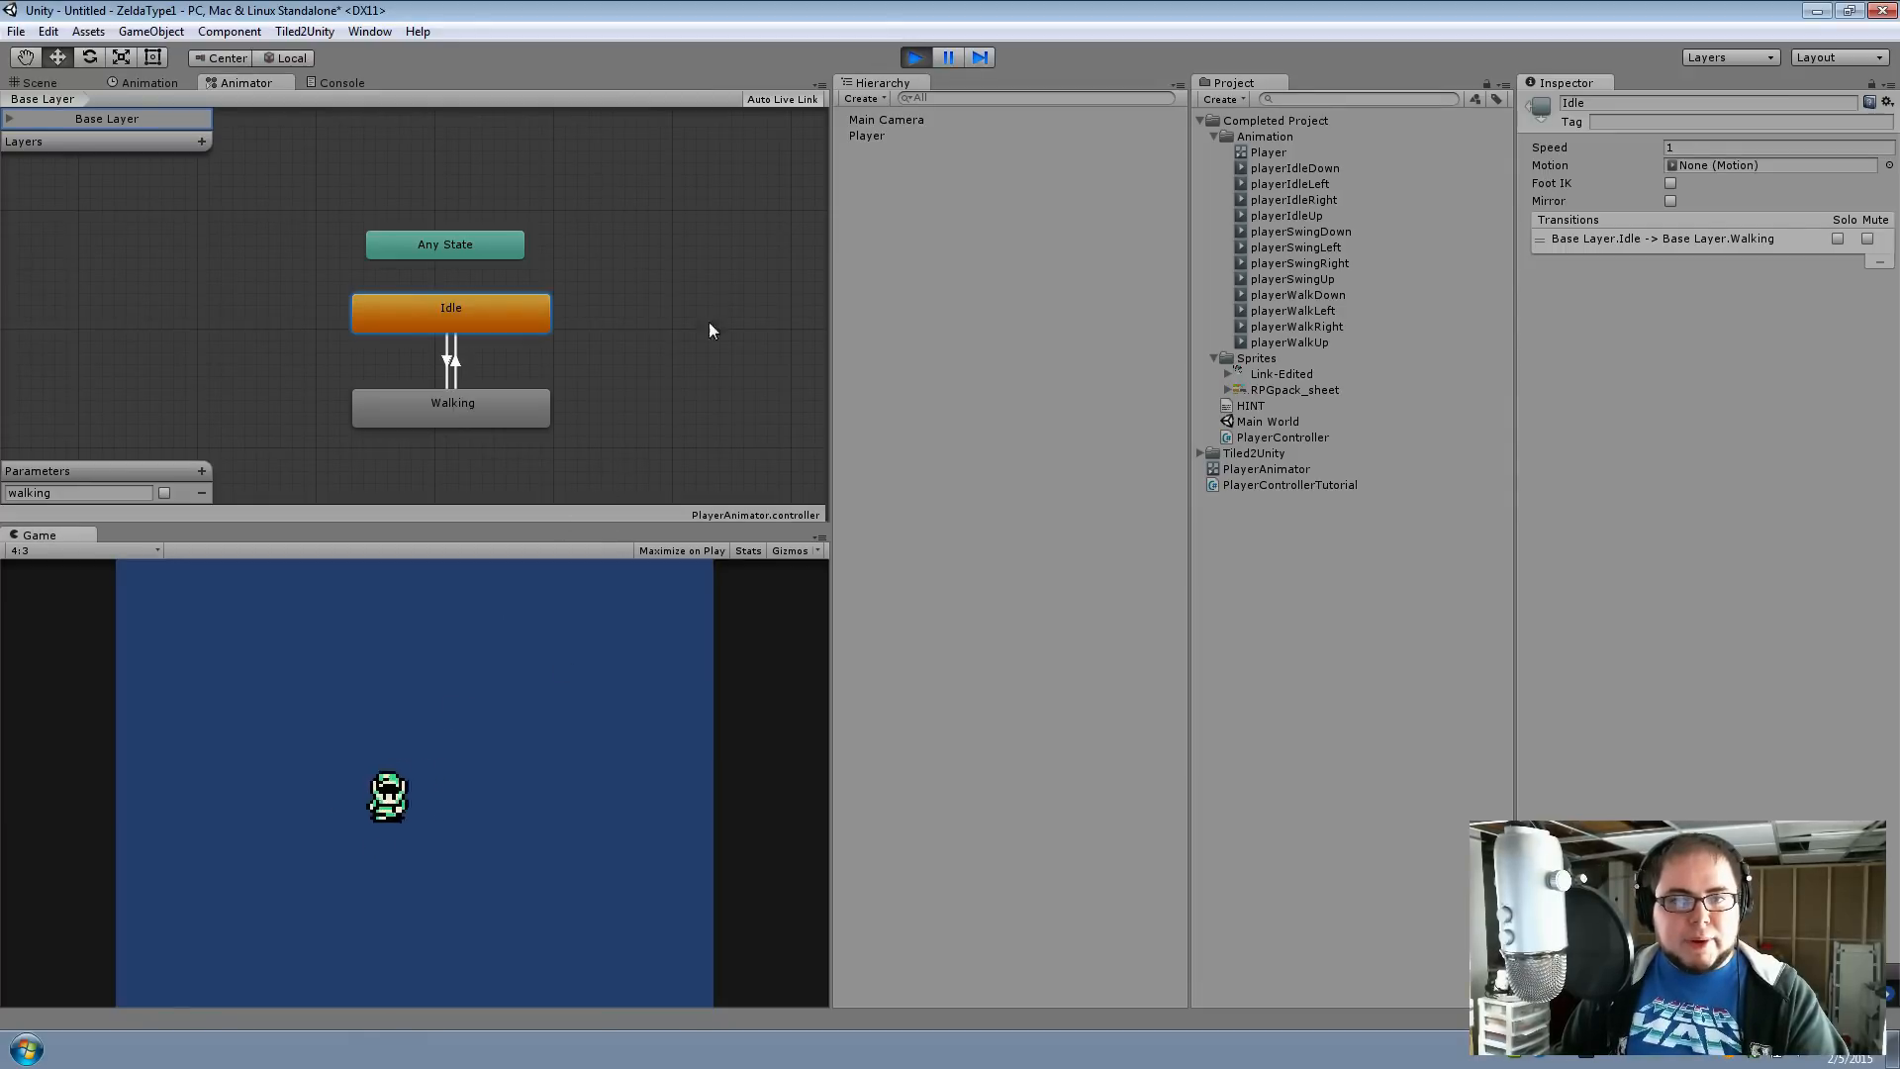
Select Player in the running game, walk it in all directions to check the Animator's walking parameter and state switching, and stop play mode
{"action": "left_click", "coordinate": [869, 136]}
{"action": "left_click", "coordinate": [526, 738]}
{"action": "key", "text": "Down"}
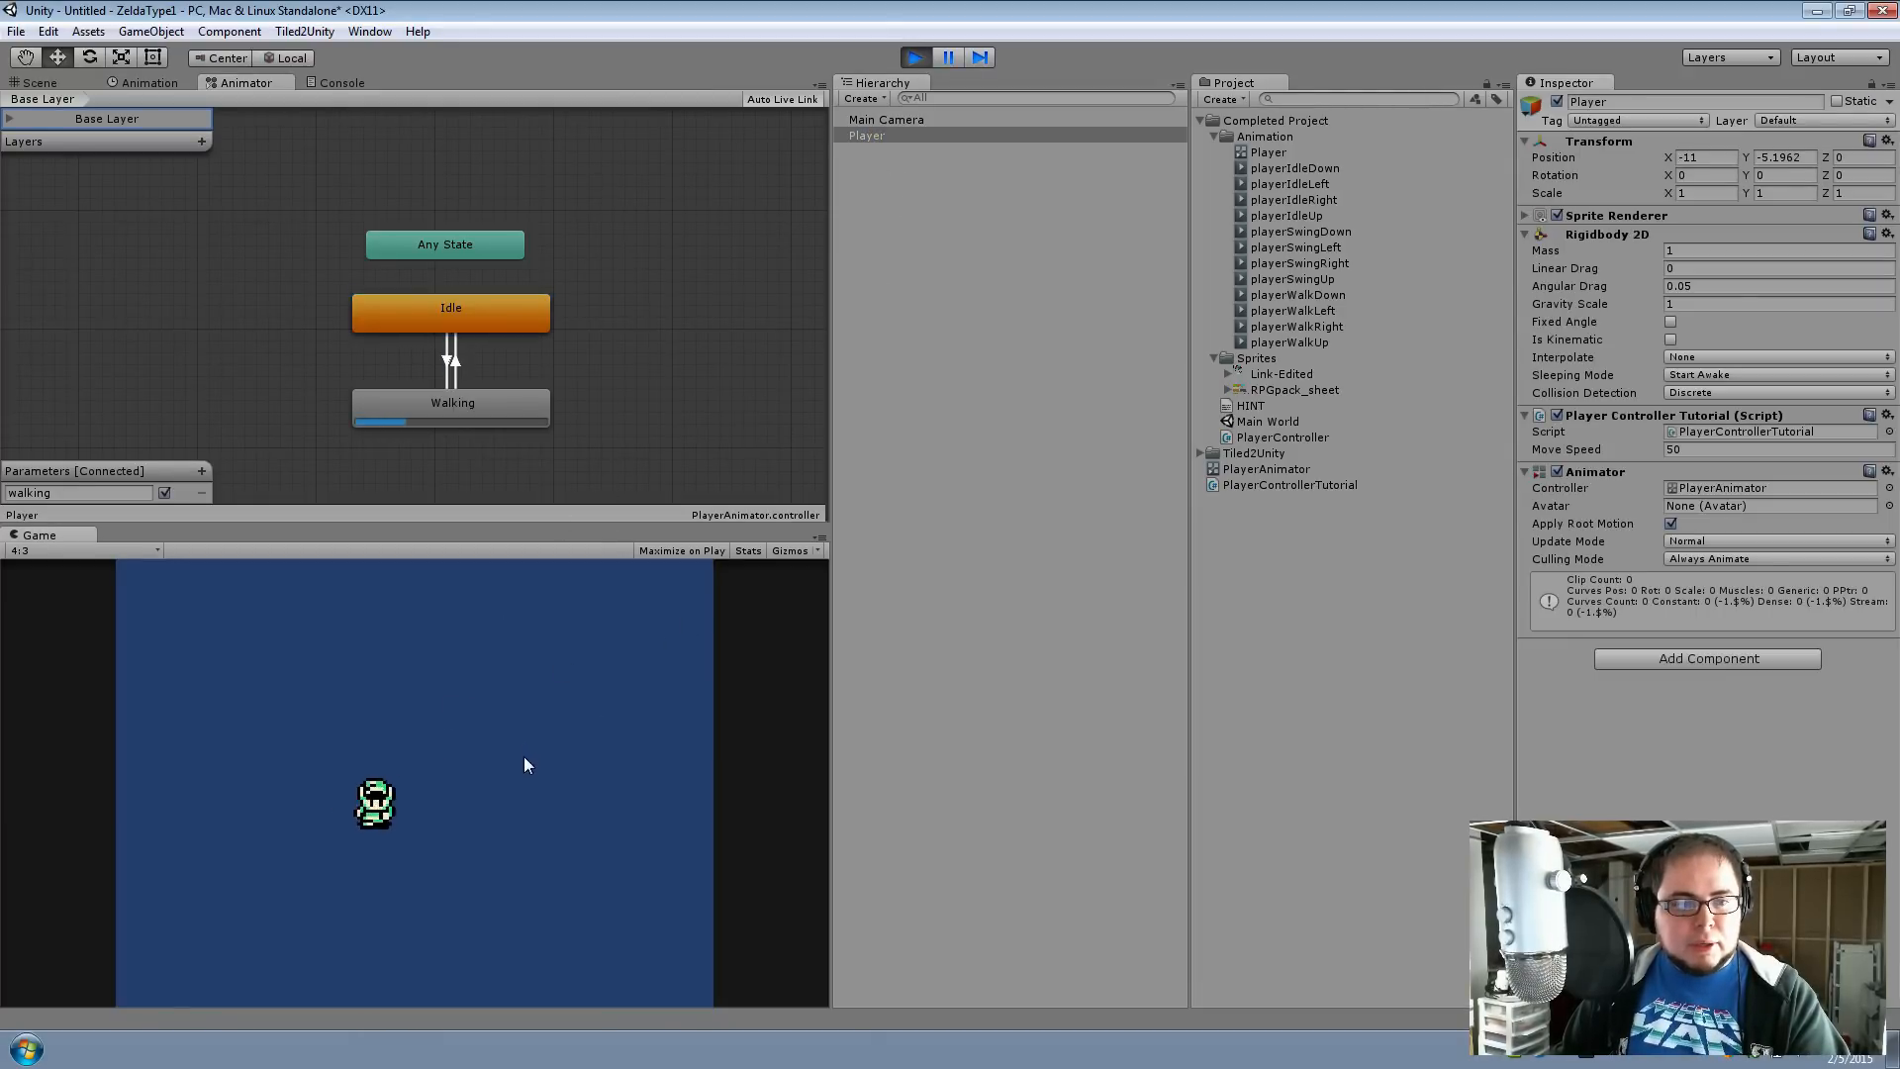
{"action": "key", "text": "Right"}
{"action": "key", "text": "Up"}
{"action": "key", "text": "Down"}
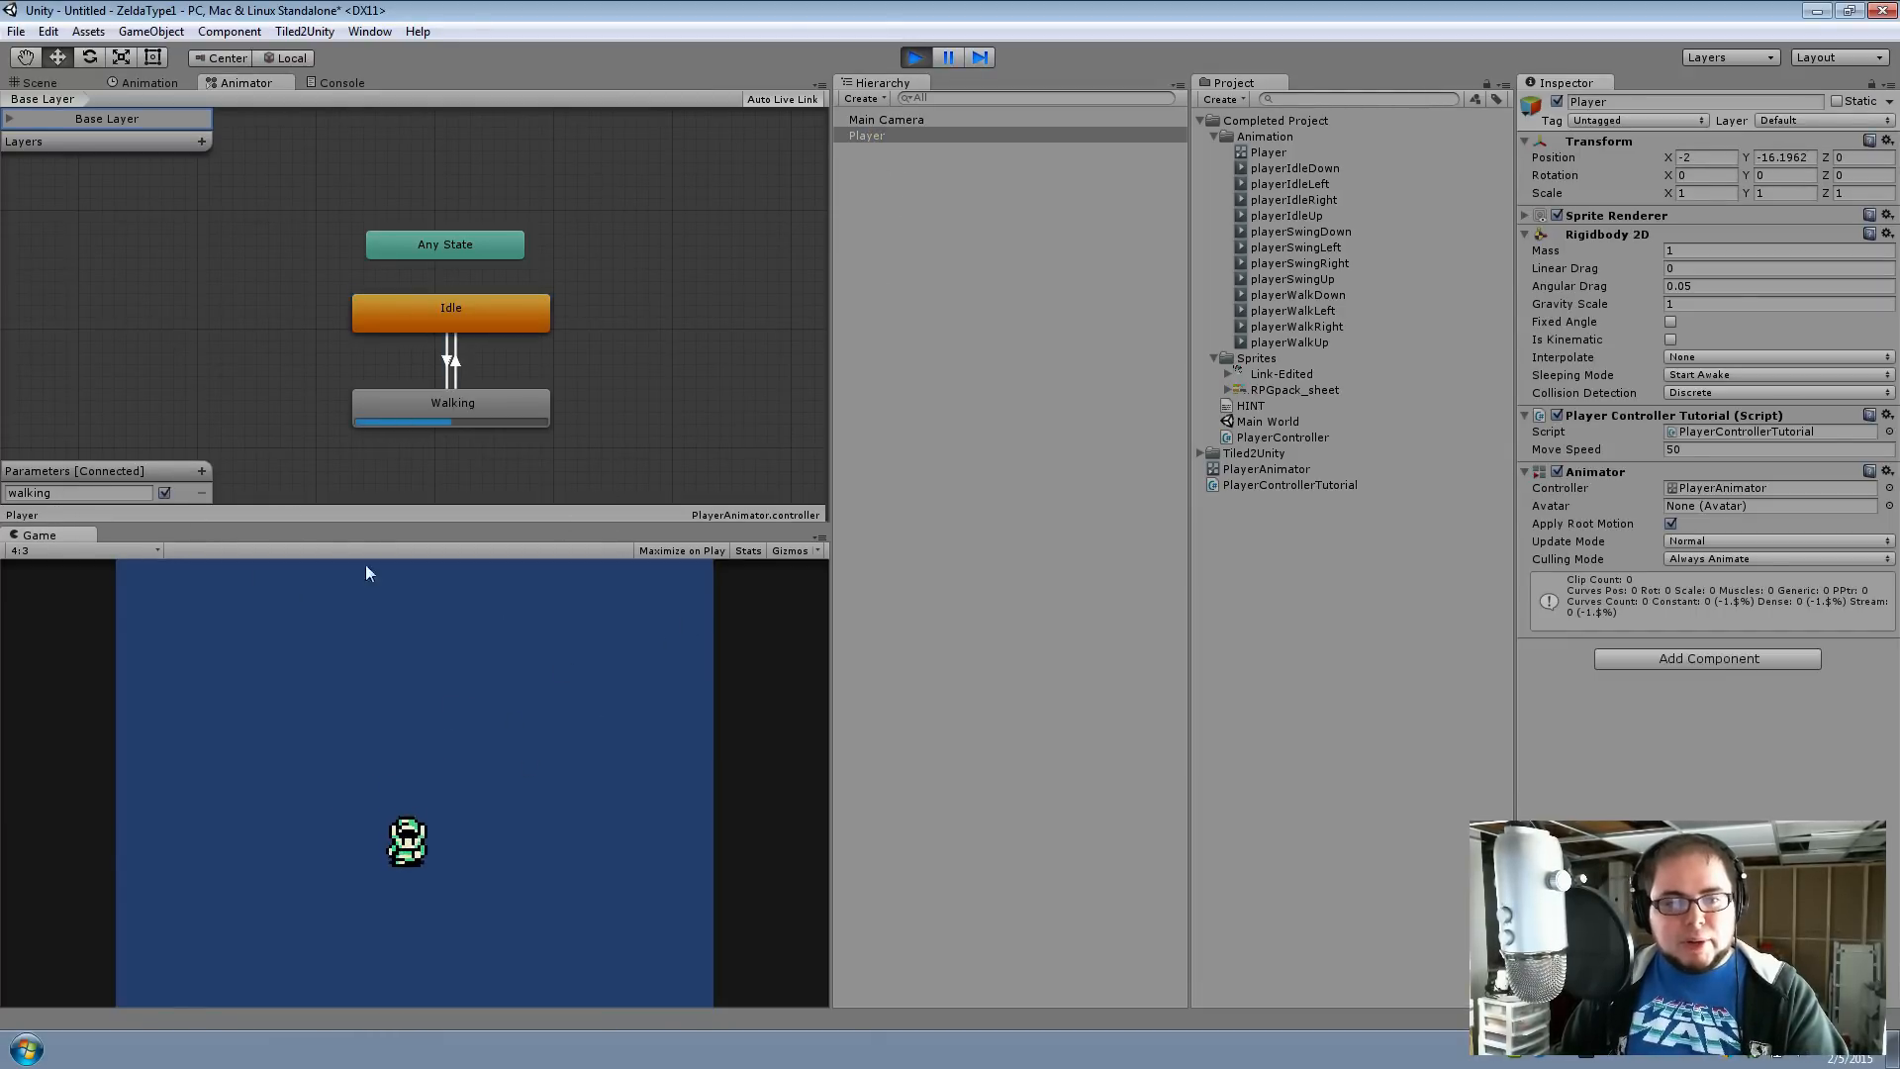
{"action": "key", "text": "Up"}
{"action": "key", "text": "Left"}
{"action": "key", "text": "Right"}
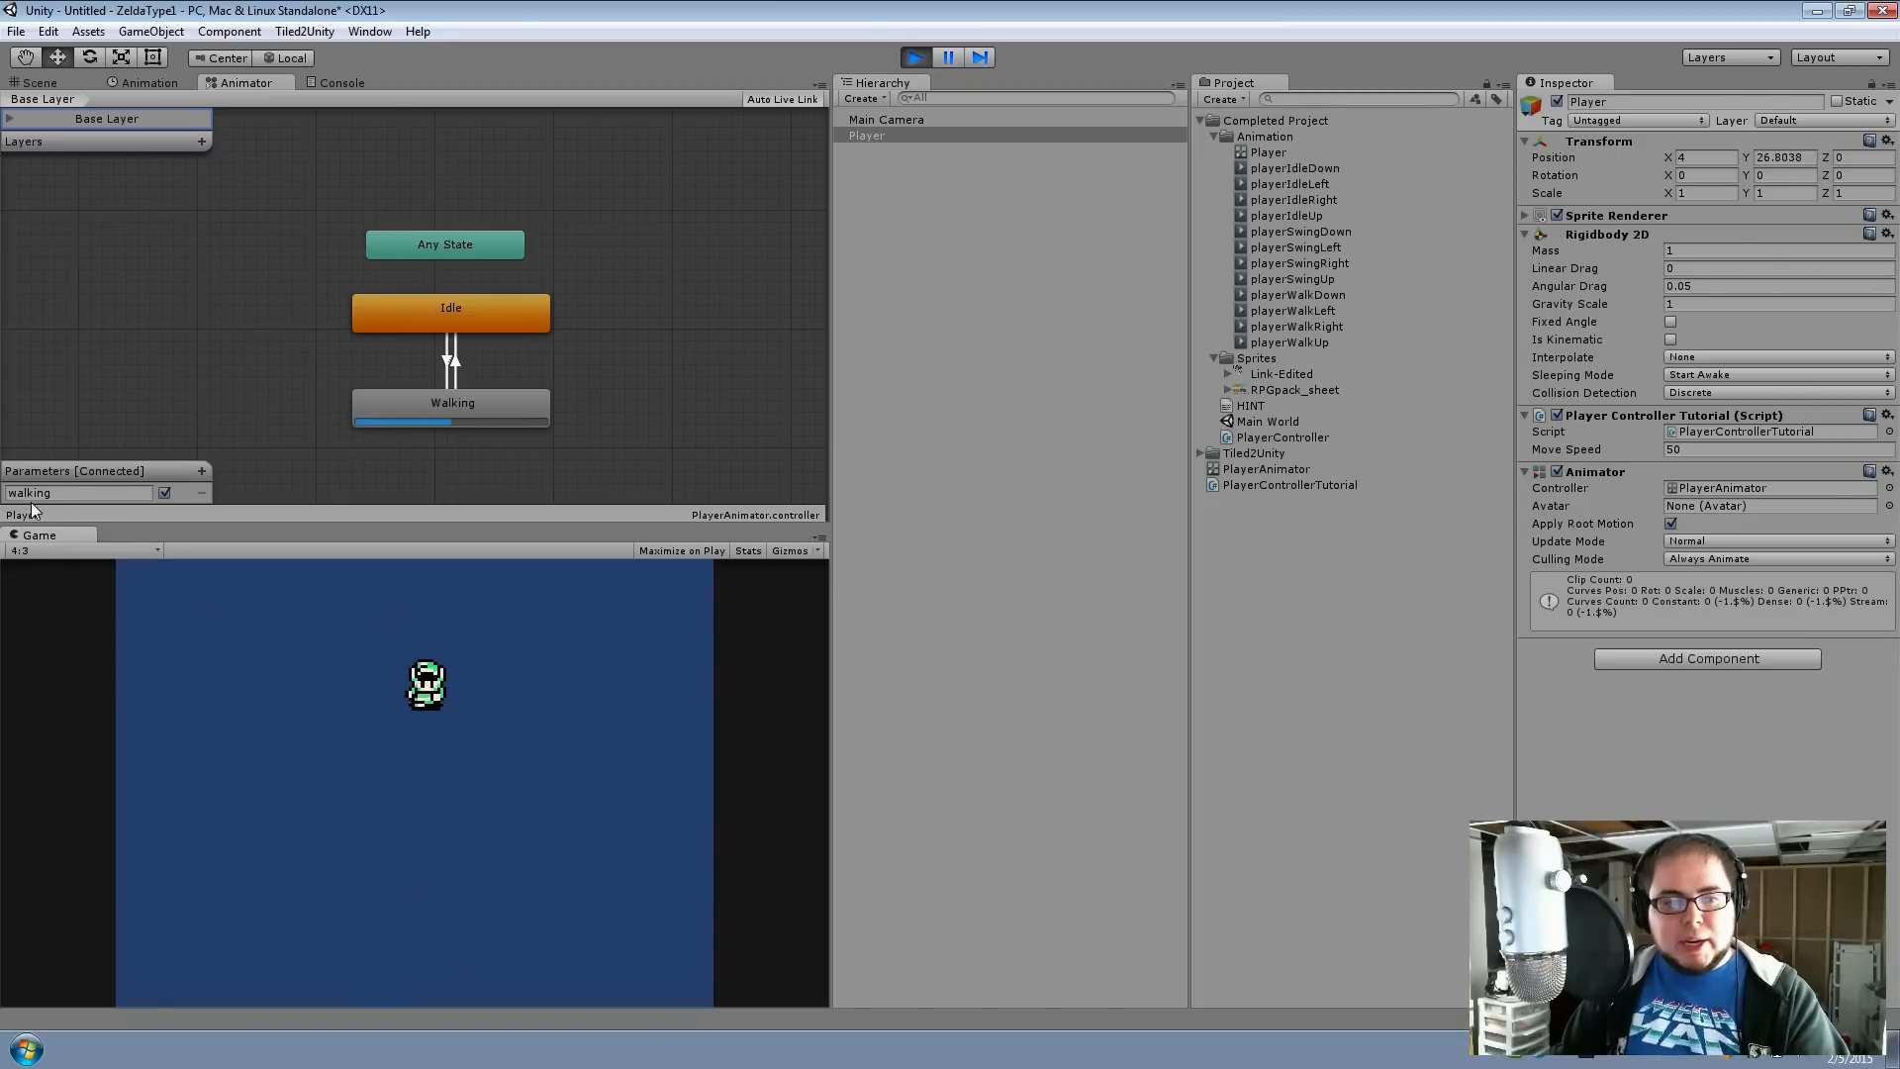
{"action": "key", "text": "Left"}
{"action": "key", "text": "Down"}
{"action": "key", "text": "Right"}
{"action": "key", "text": "Up"}
{"action": "key", "text": "Left"}
{"action": "key", "text": "Down"}
{"action": "key", "text": "Right"}
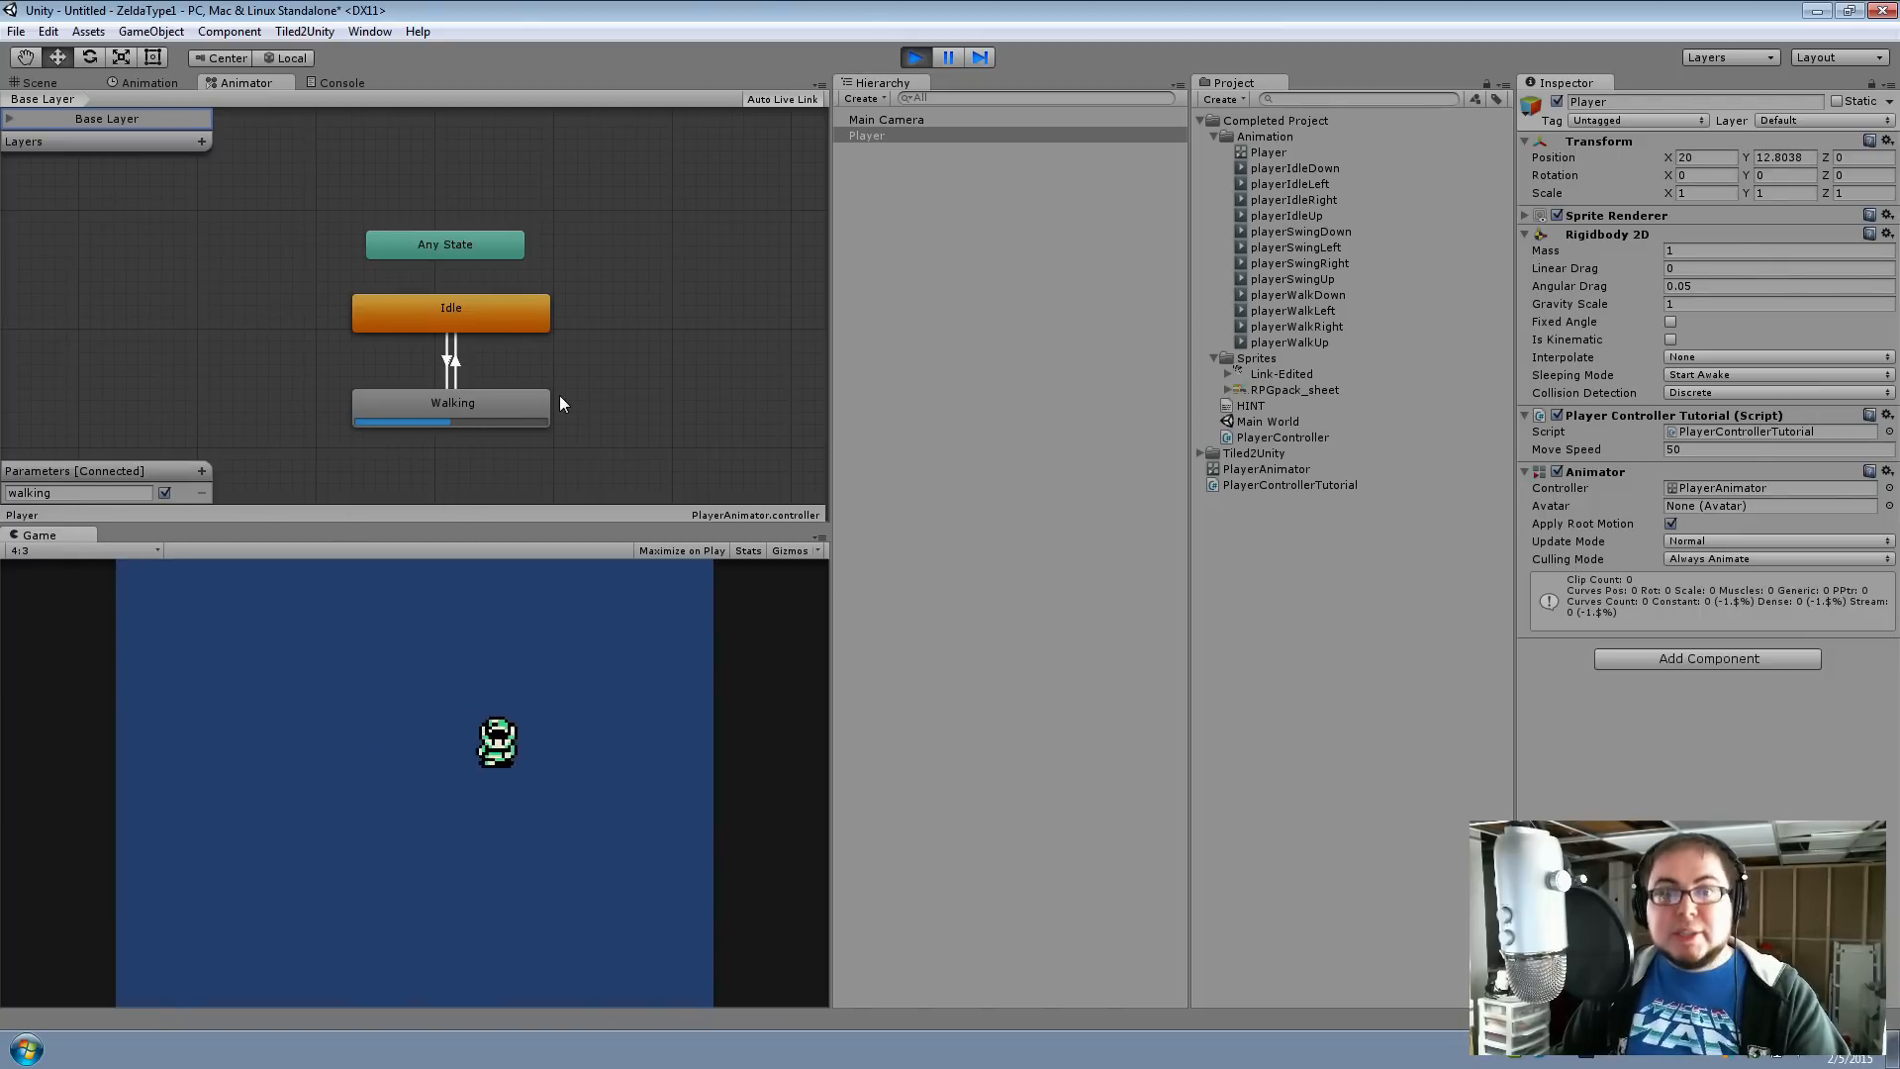
{"action": "key", "text": "Up"}
{"action": "key", "text": "Left"}
{"action": "key", "text": "Down"}
{"action": "key", "text": "Right"}
{"action": "key", "text": "Up"}
{"action": "key", "text": "Left"}
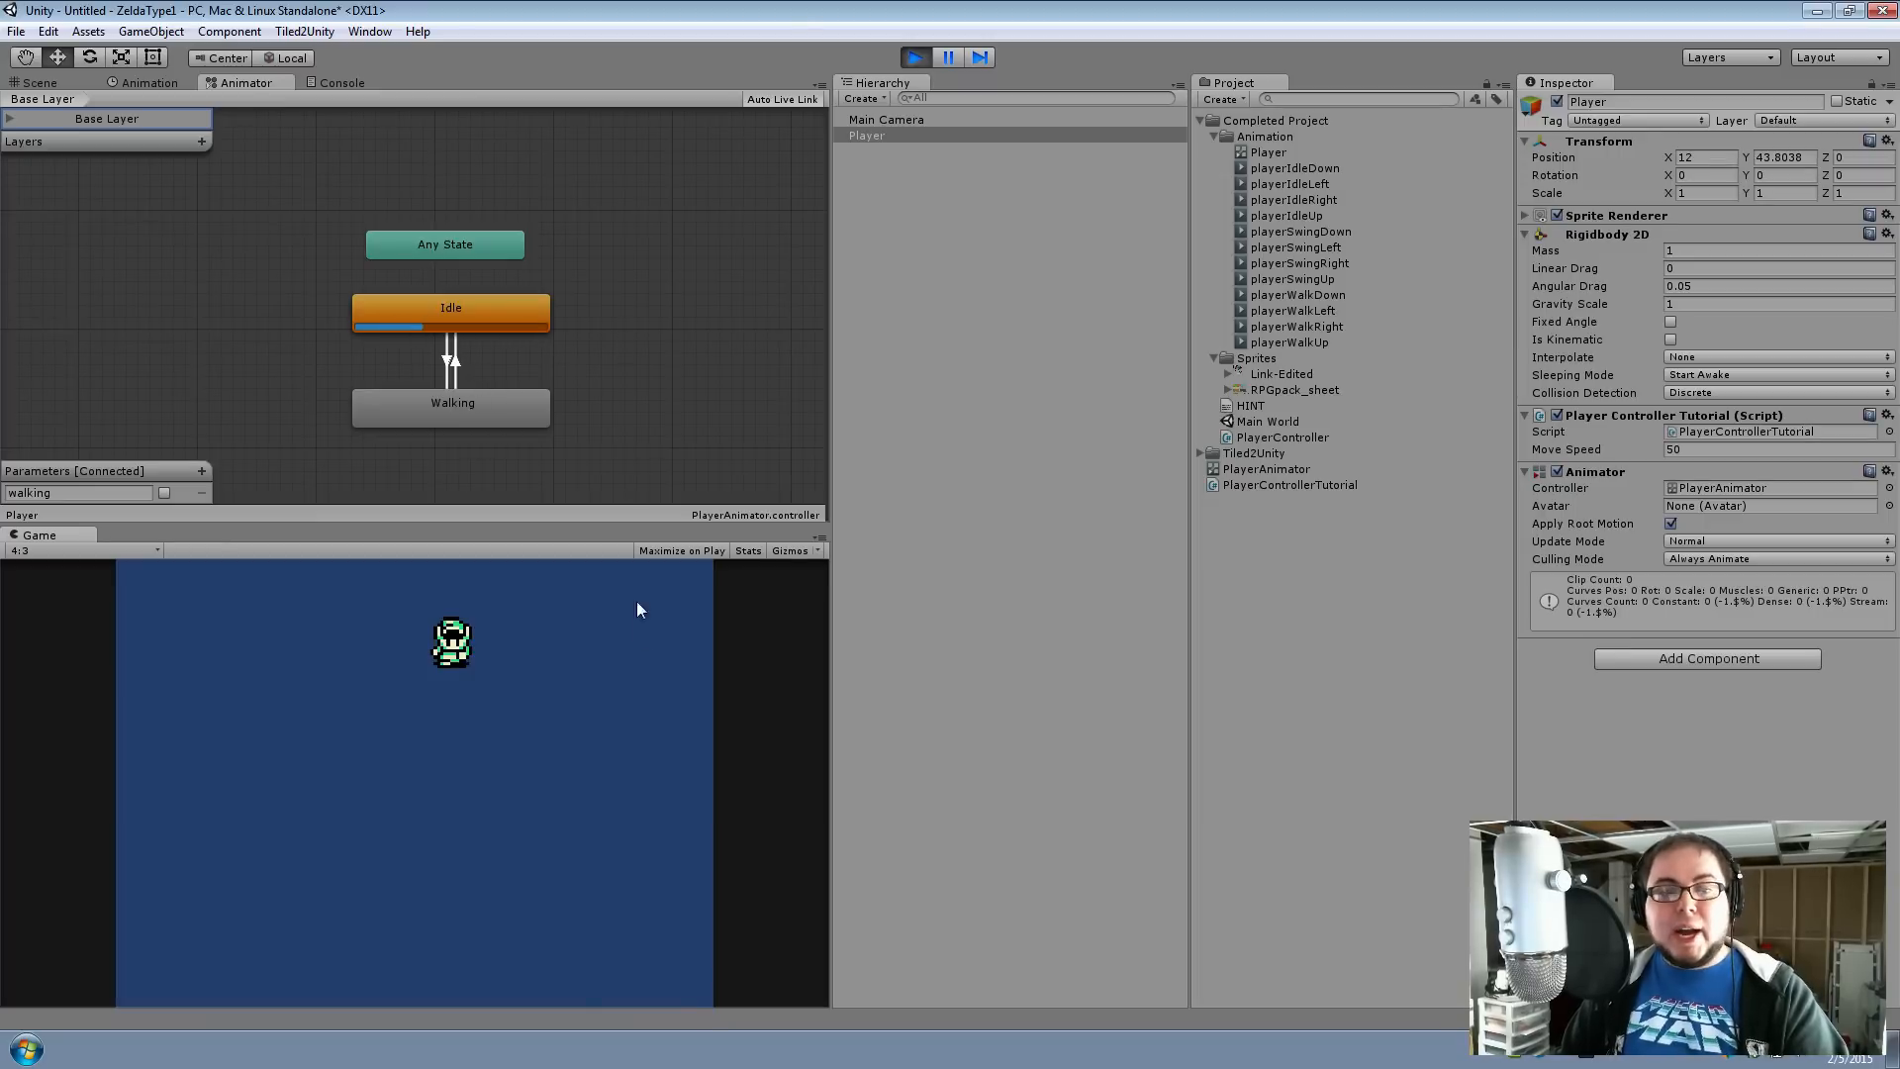
{"action": "key", "text": "Down"}
{"action": "key", "text": "Right"}
{"action": "key", "text": "Up"}
{"action": "key", "text": "Right"}
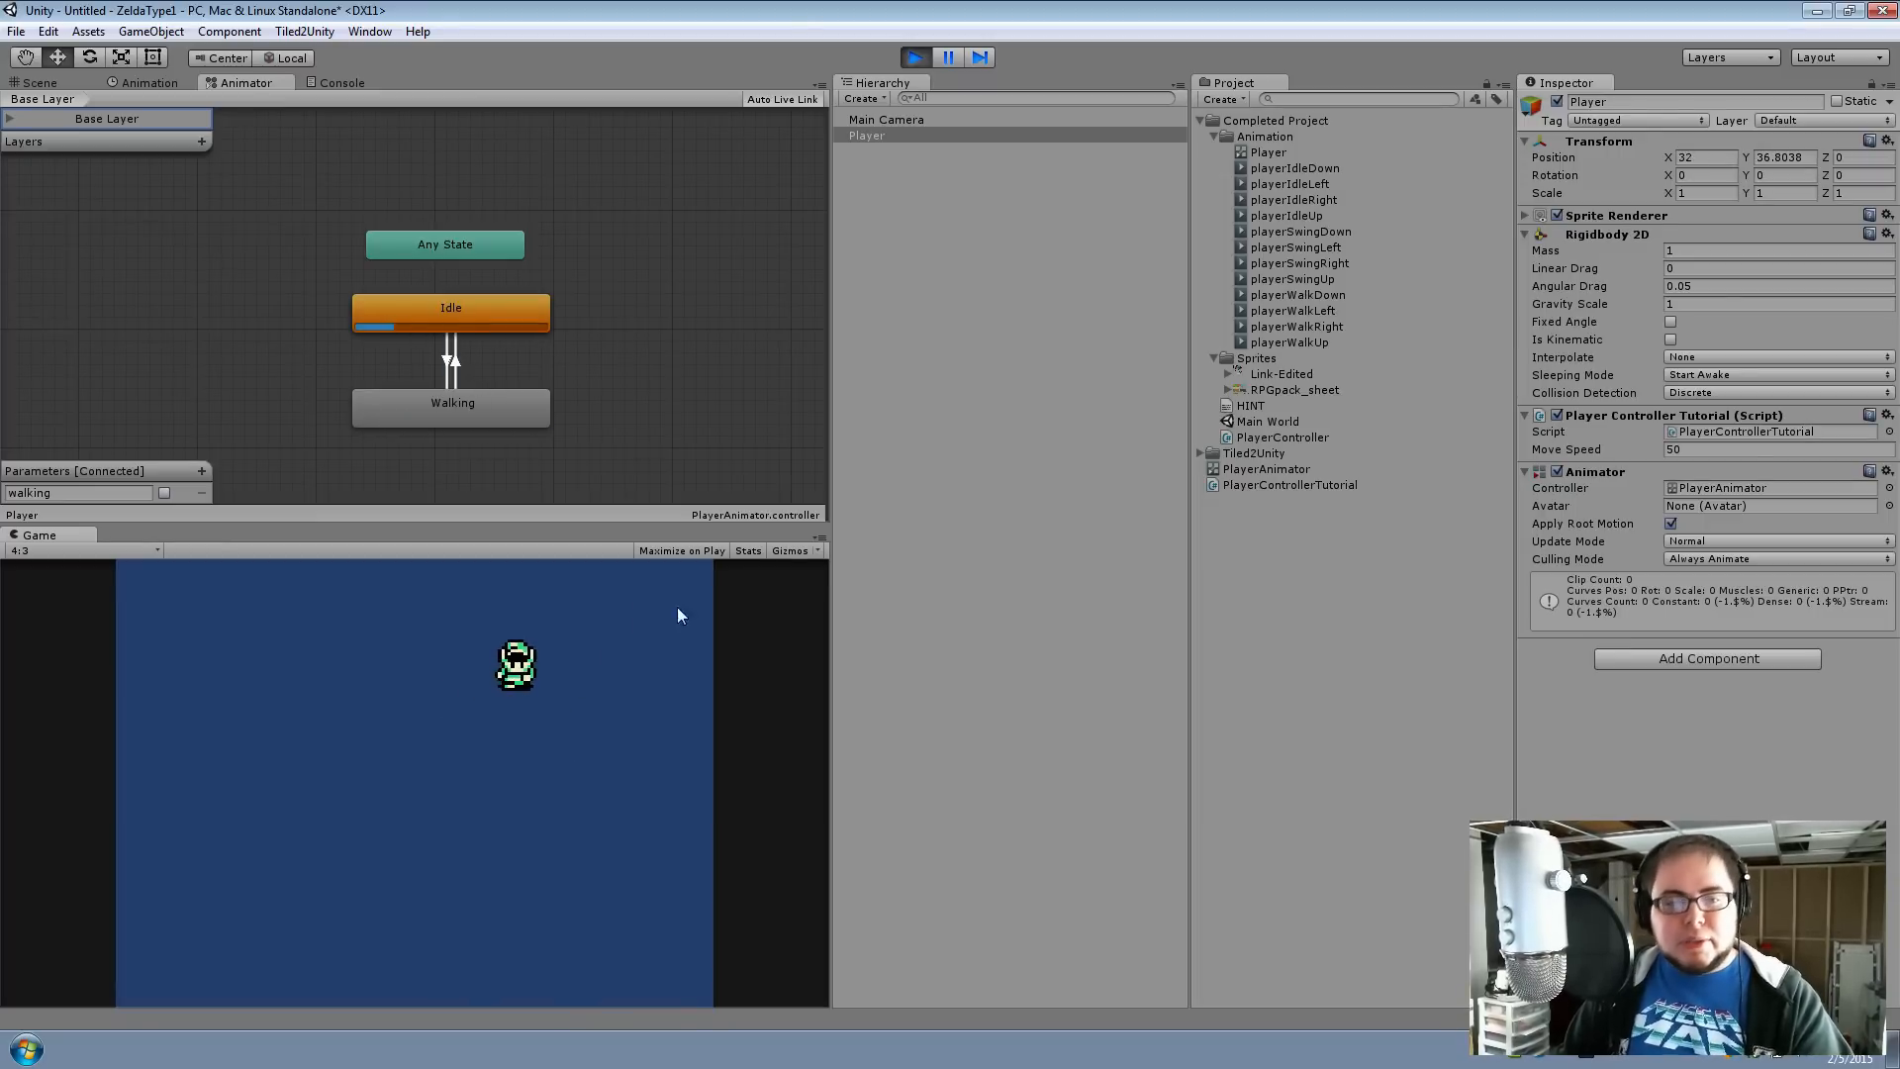
{"action": "left_click", "coordinate": [914, 58]}
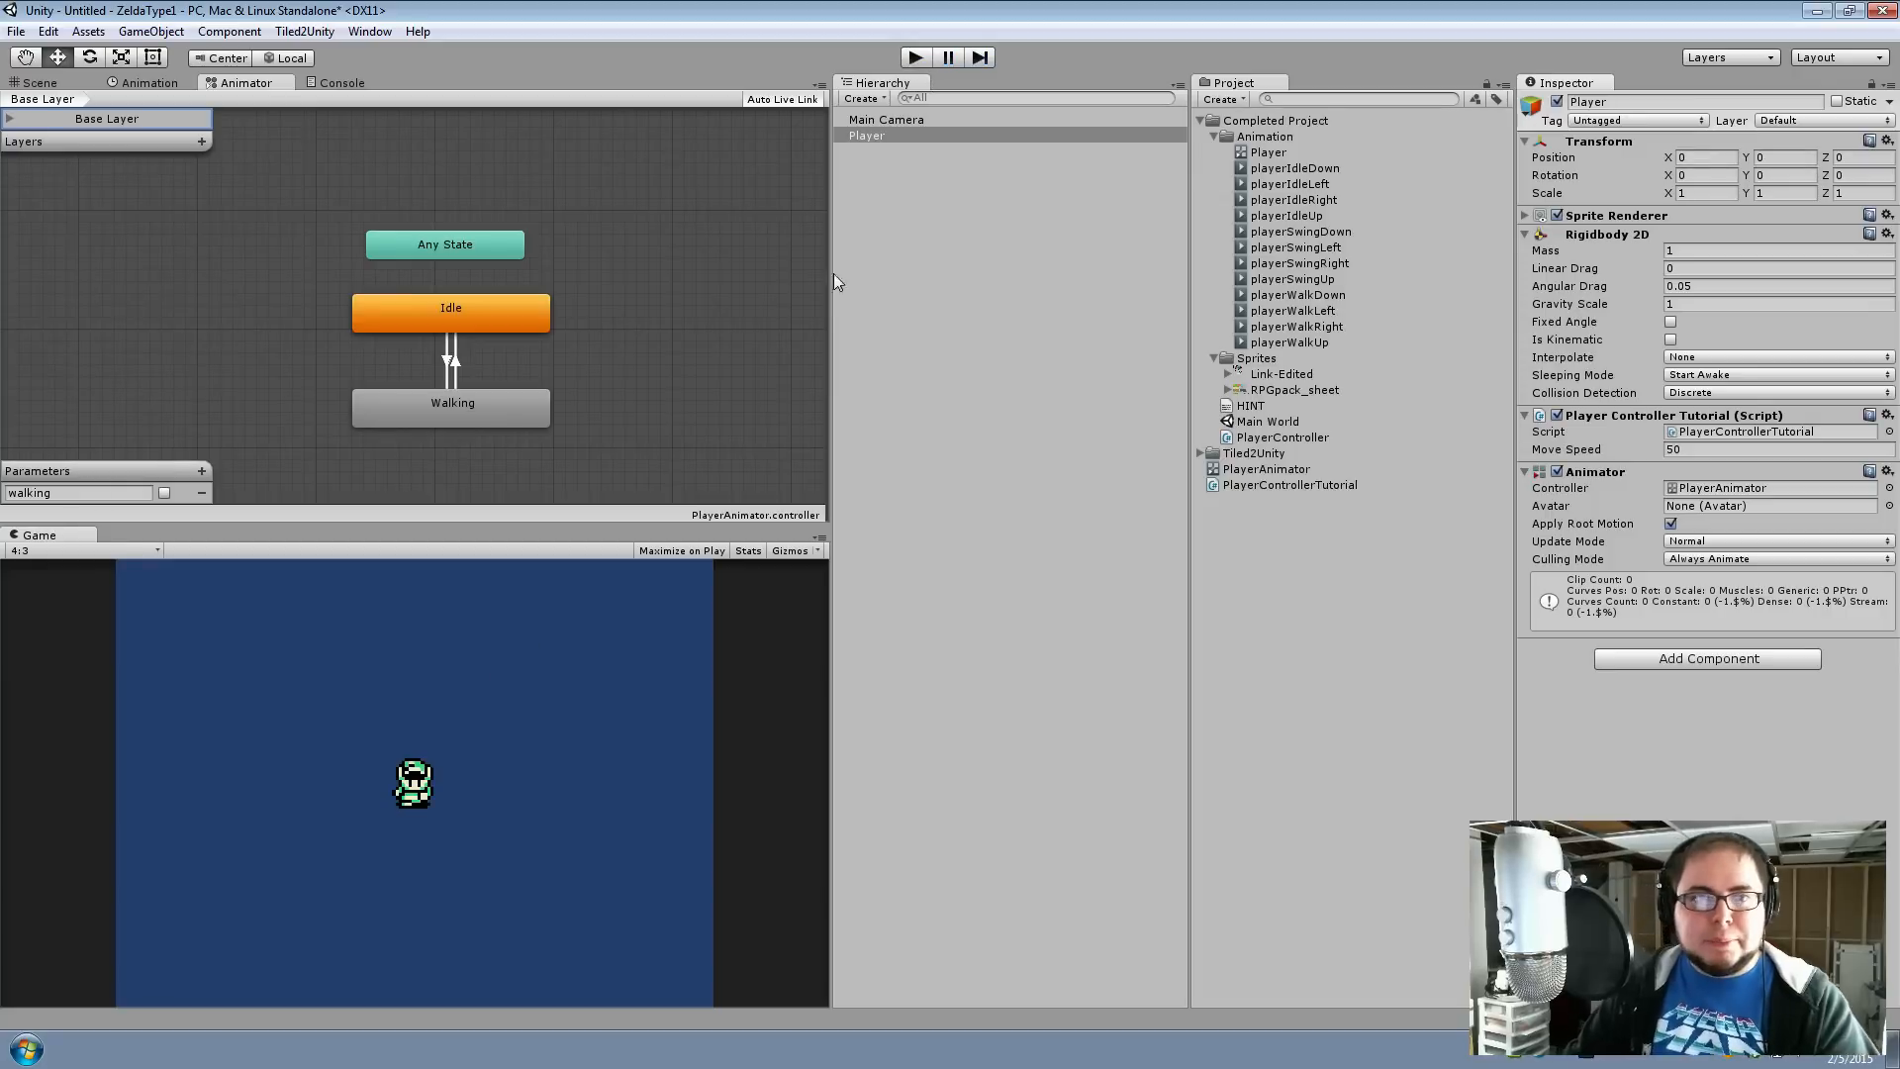
Save the scene as Tutorial in the project's Assets folder
{"action": "key", "text": "ctrl+s"}
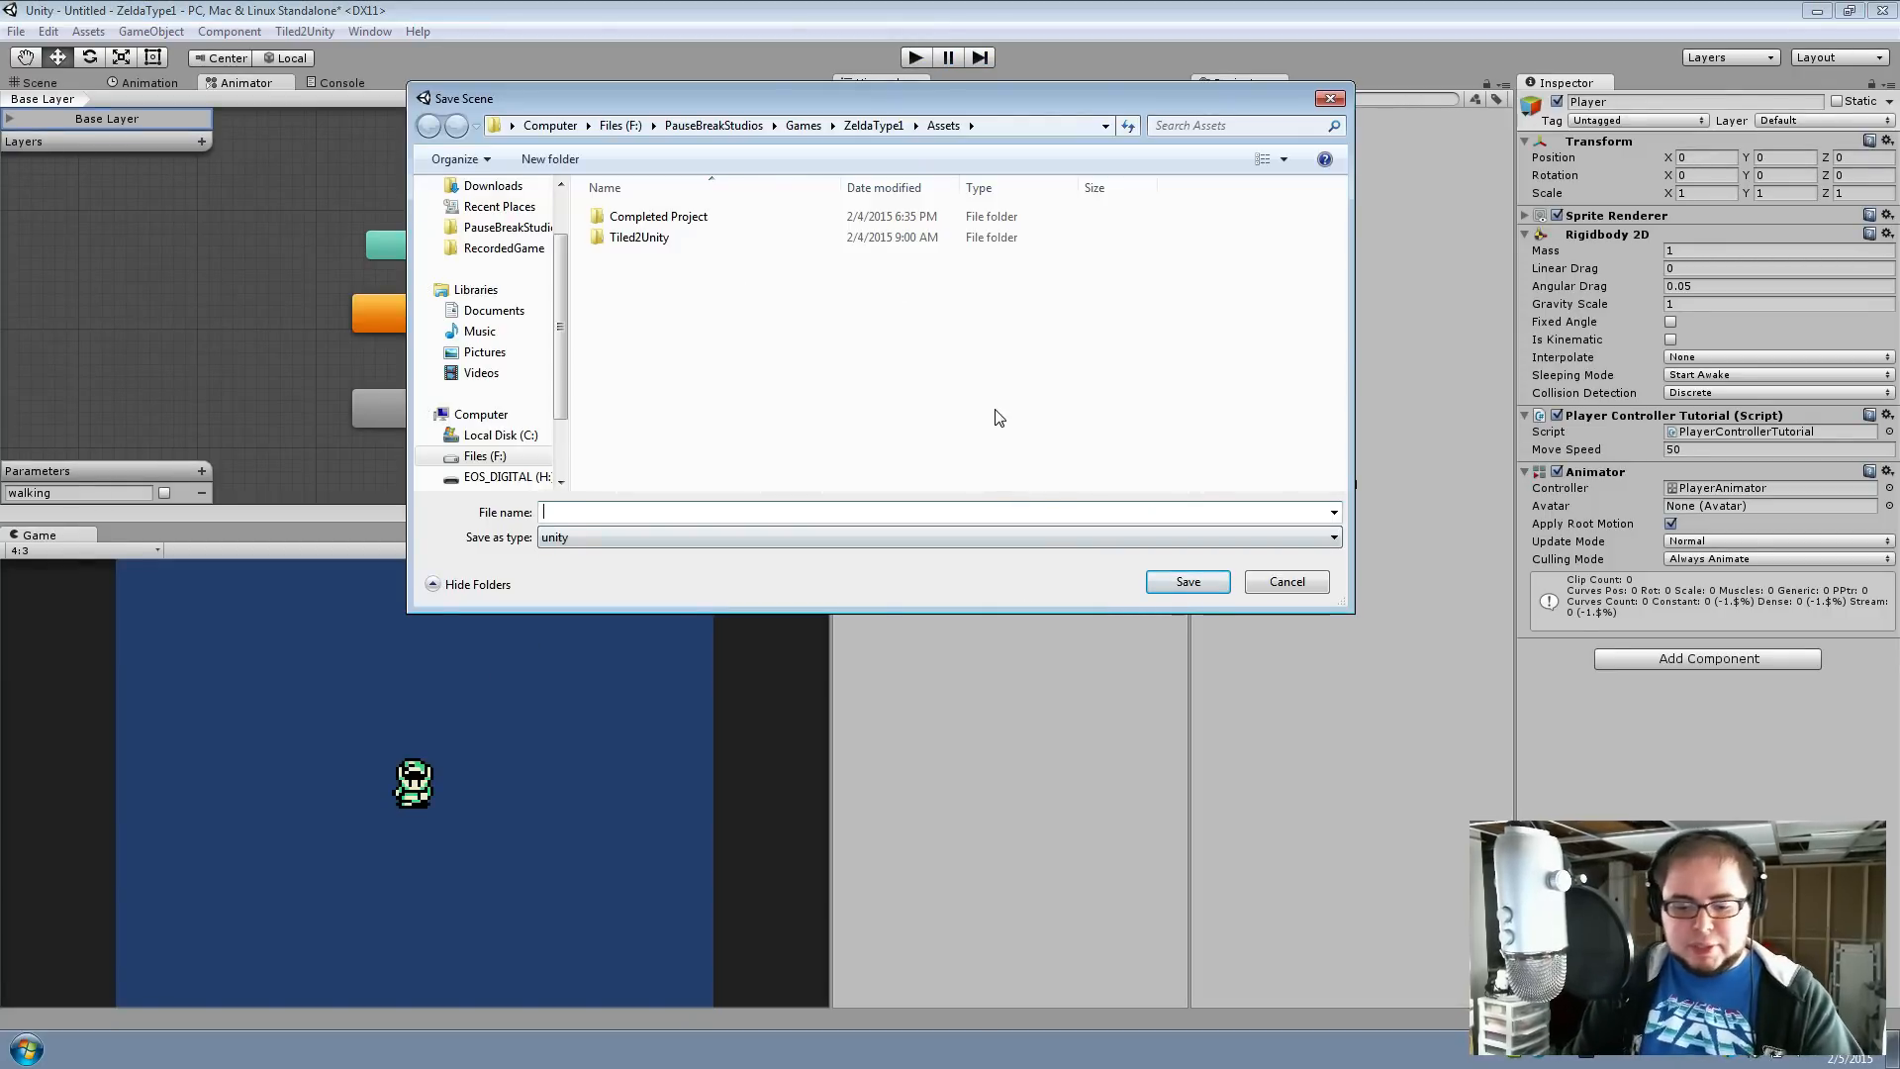
{"action": "type", "text": "Tutorial"}
{"action": "key", "text": "Return"}
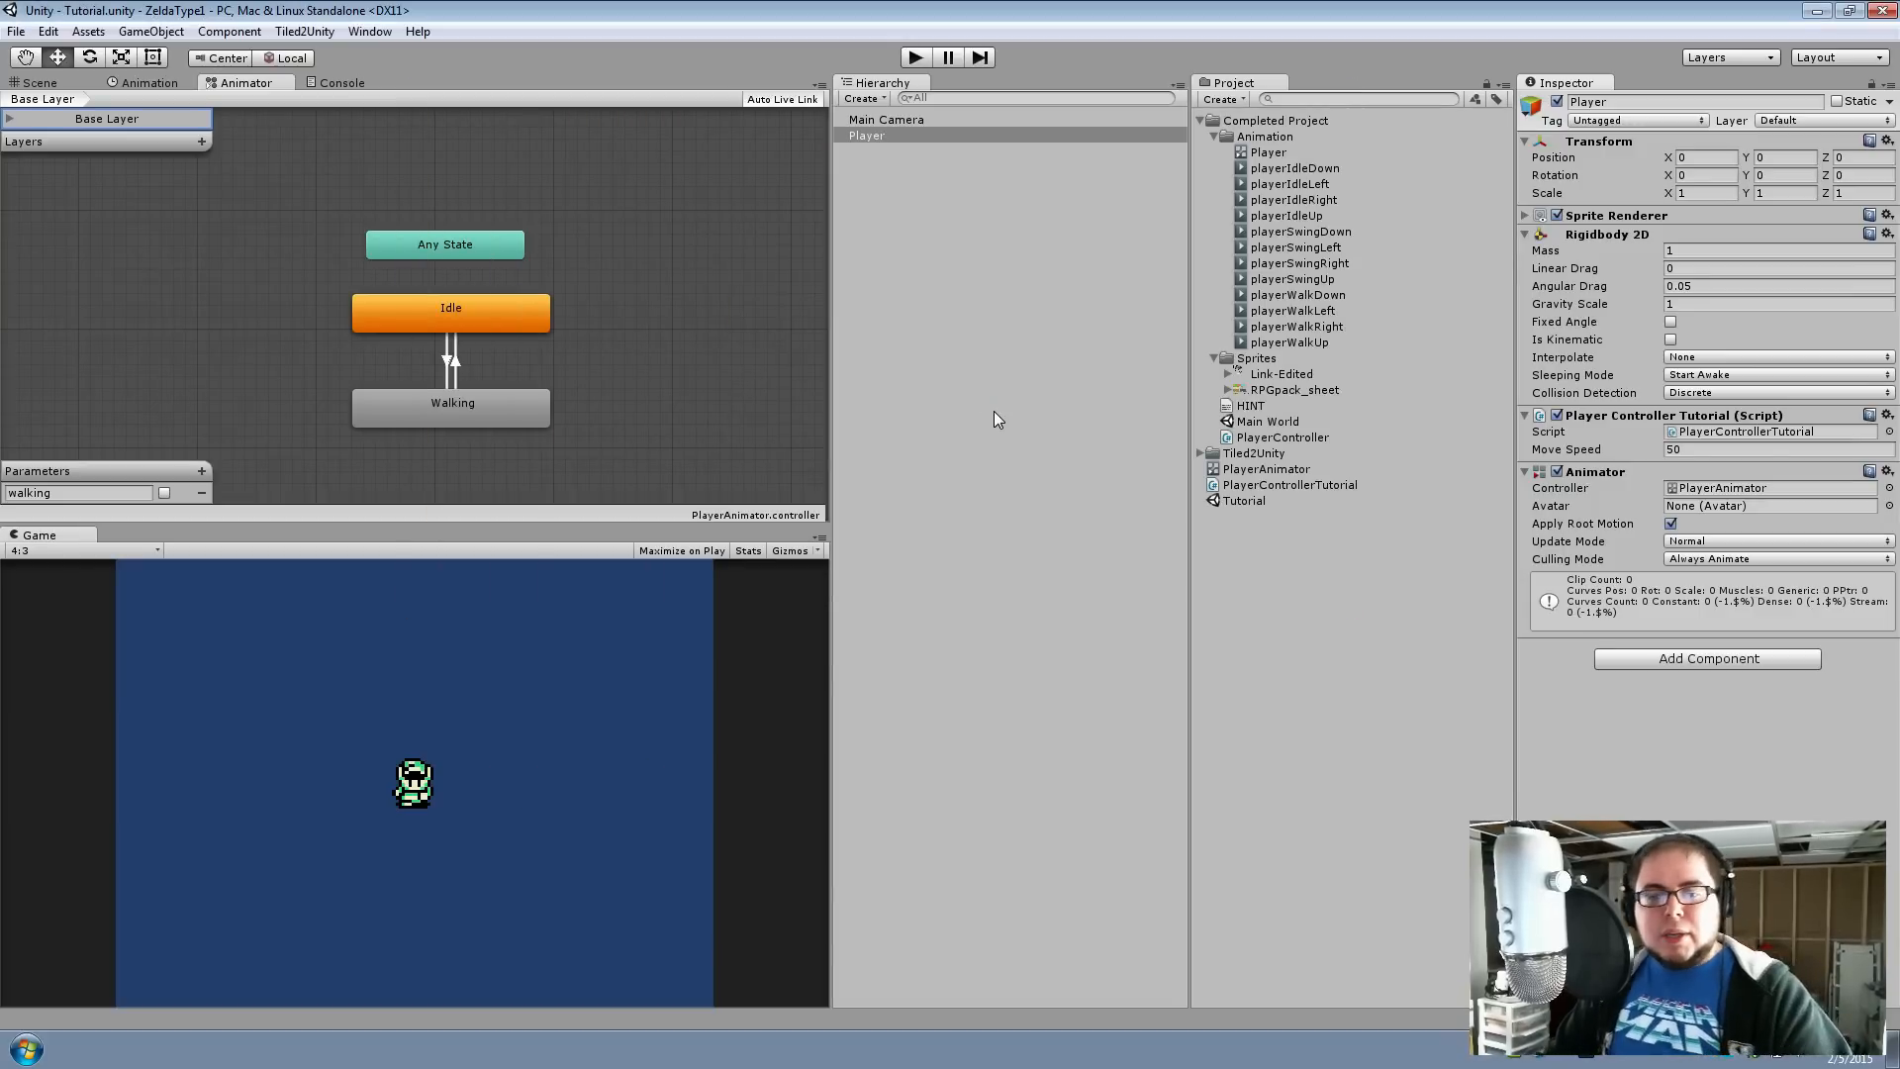
{"action": "key", "text": "alt+Tab"}
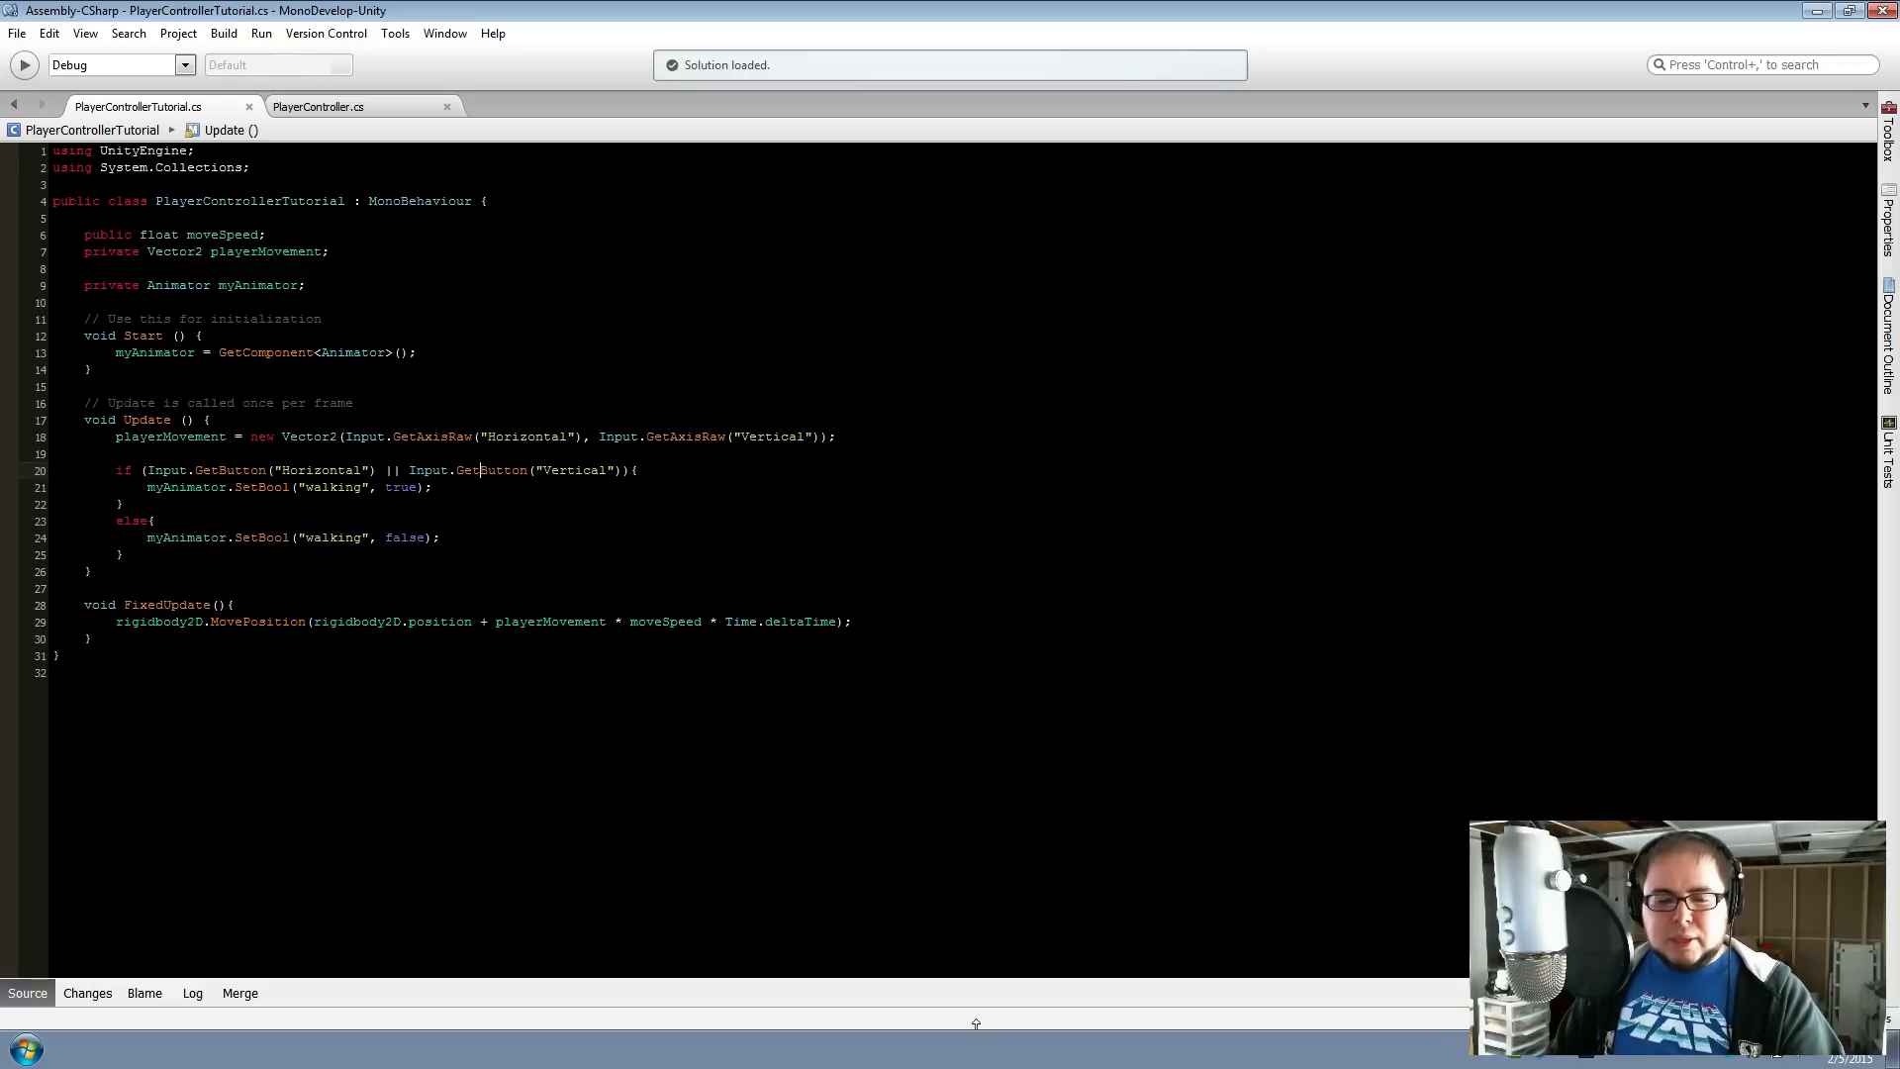
{"action": "left_click", "coordinate": [434, 487]}
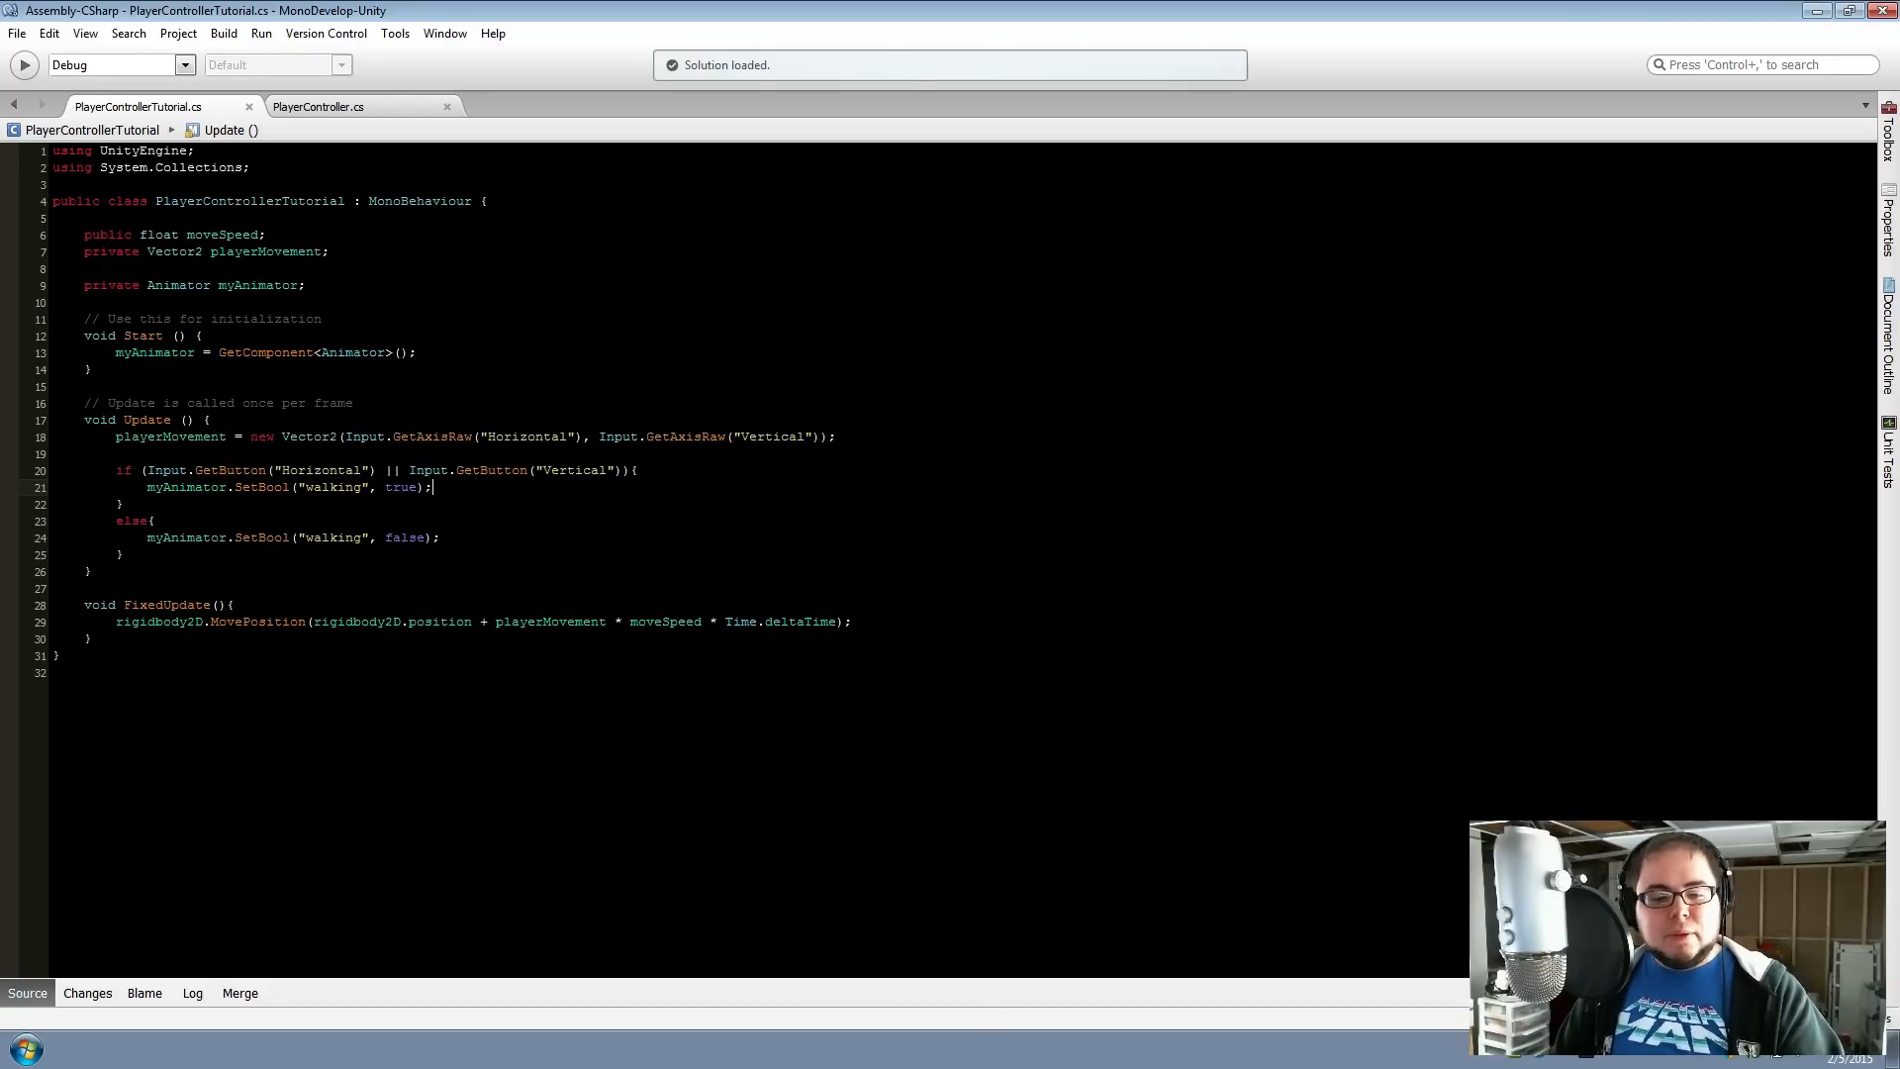
{"action": "key", "text": "alt+Tab"}
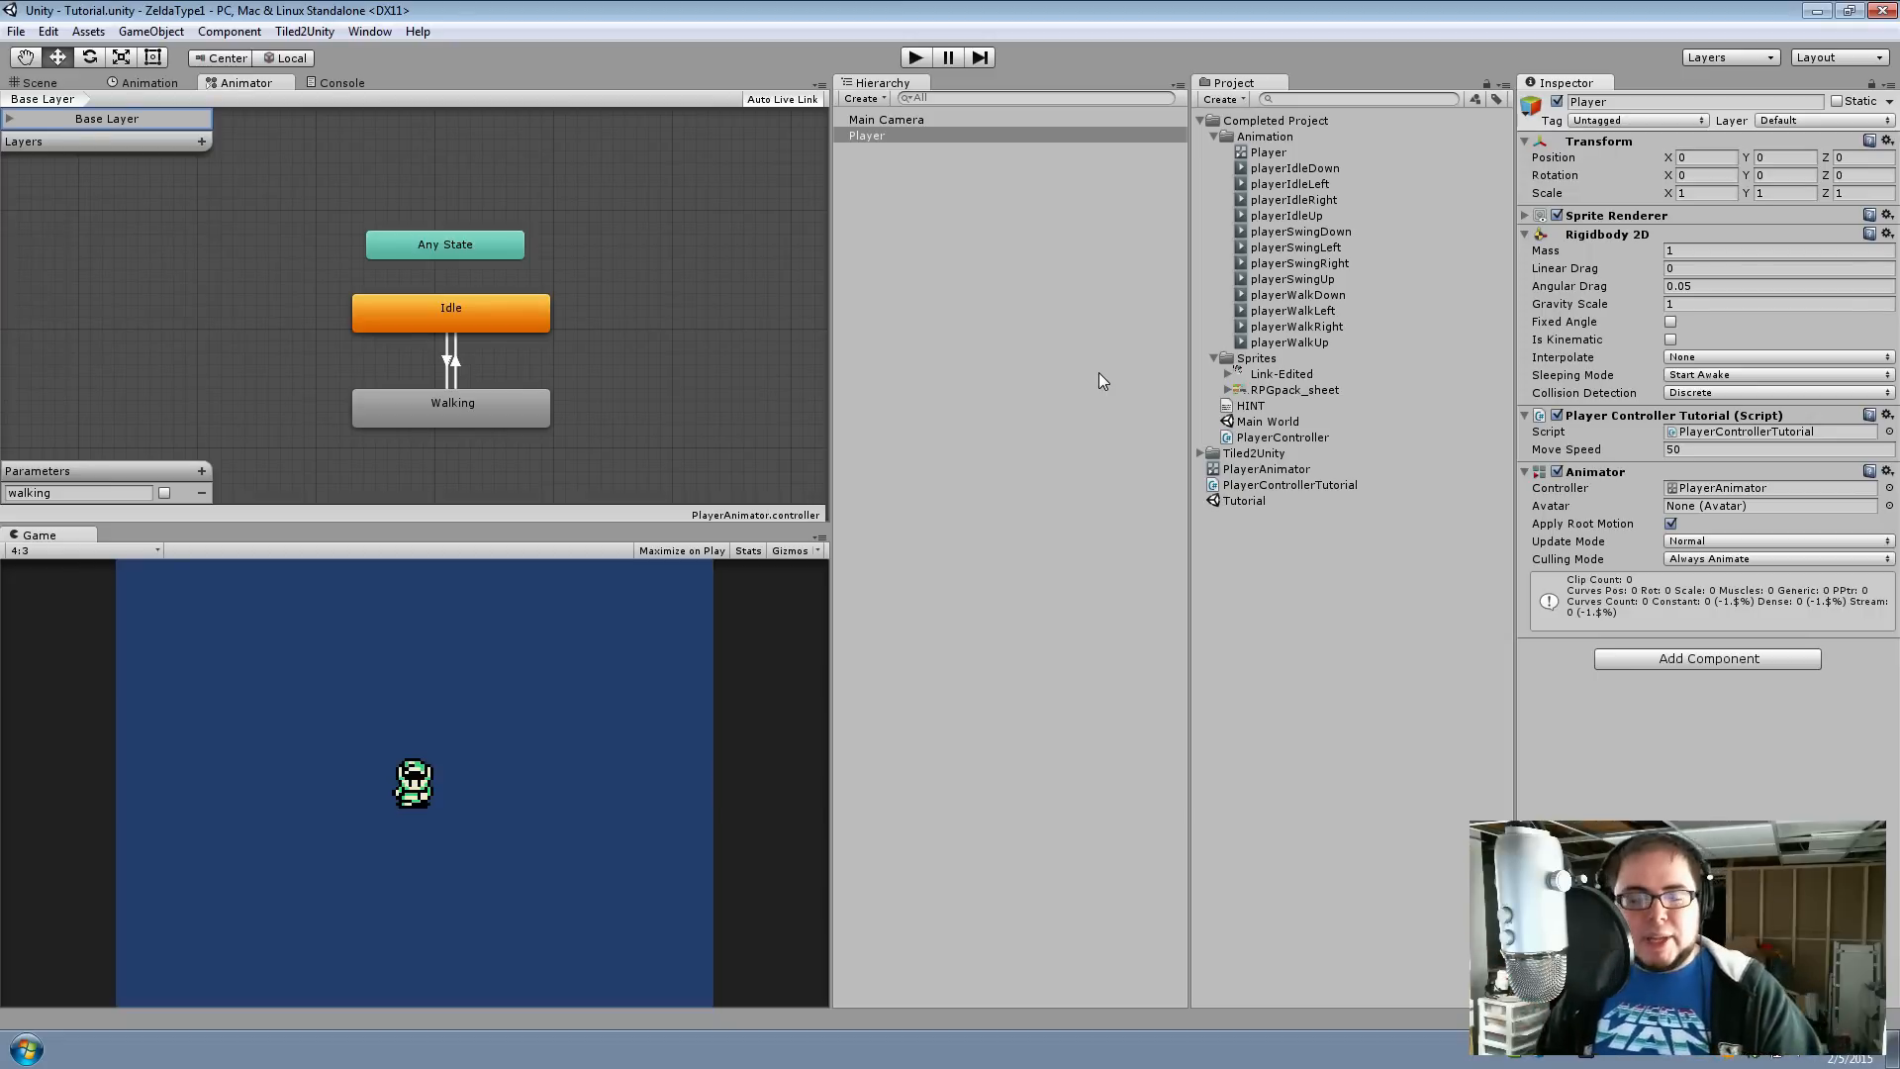
Add a Float parameter named inputX to the PlayerAnimator controller
{"action": "left_click", "coordinate": [201, 474]}
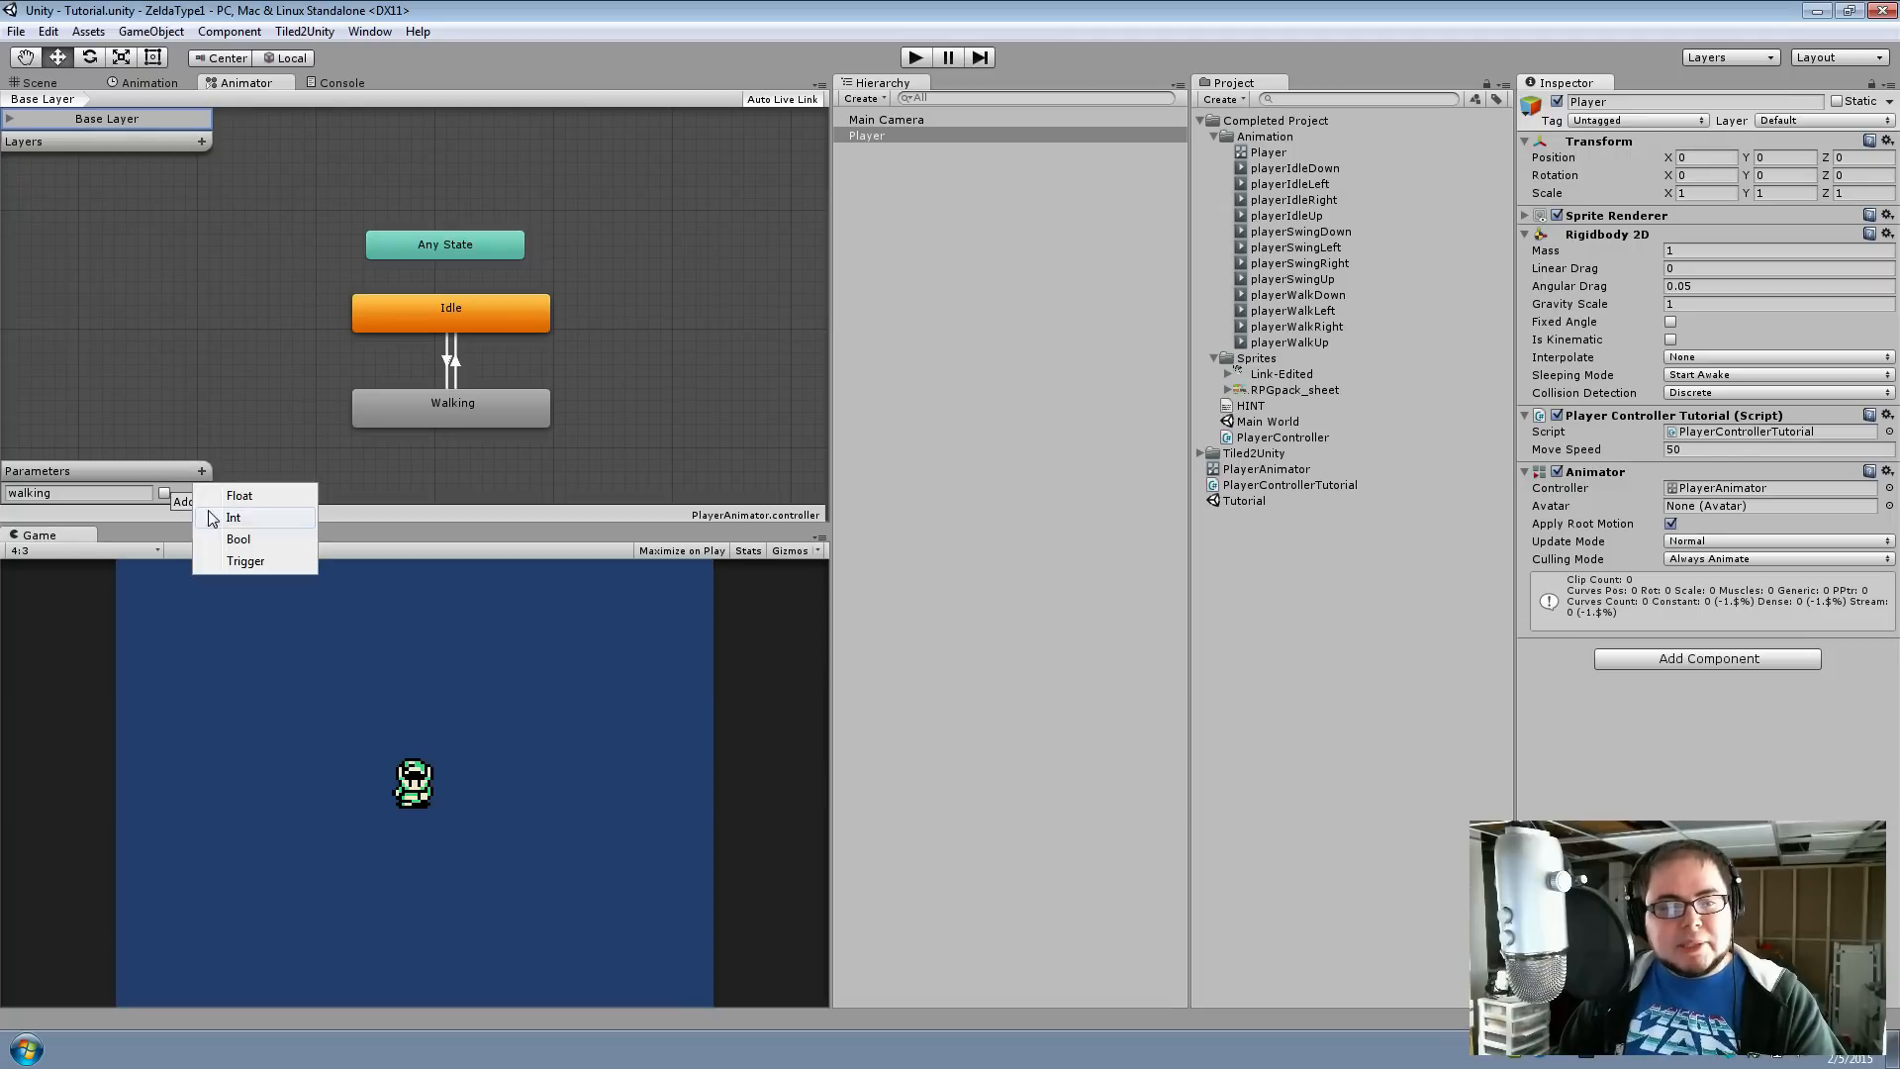
{"action": "left_click", "coordinate": [239, 496]}
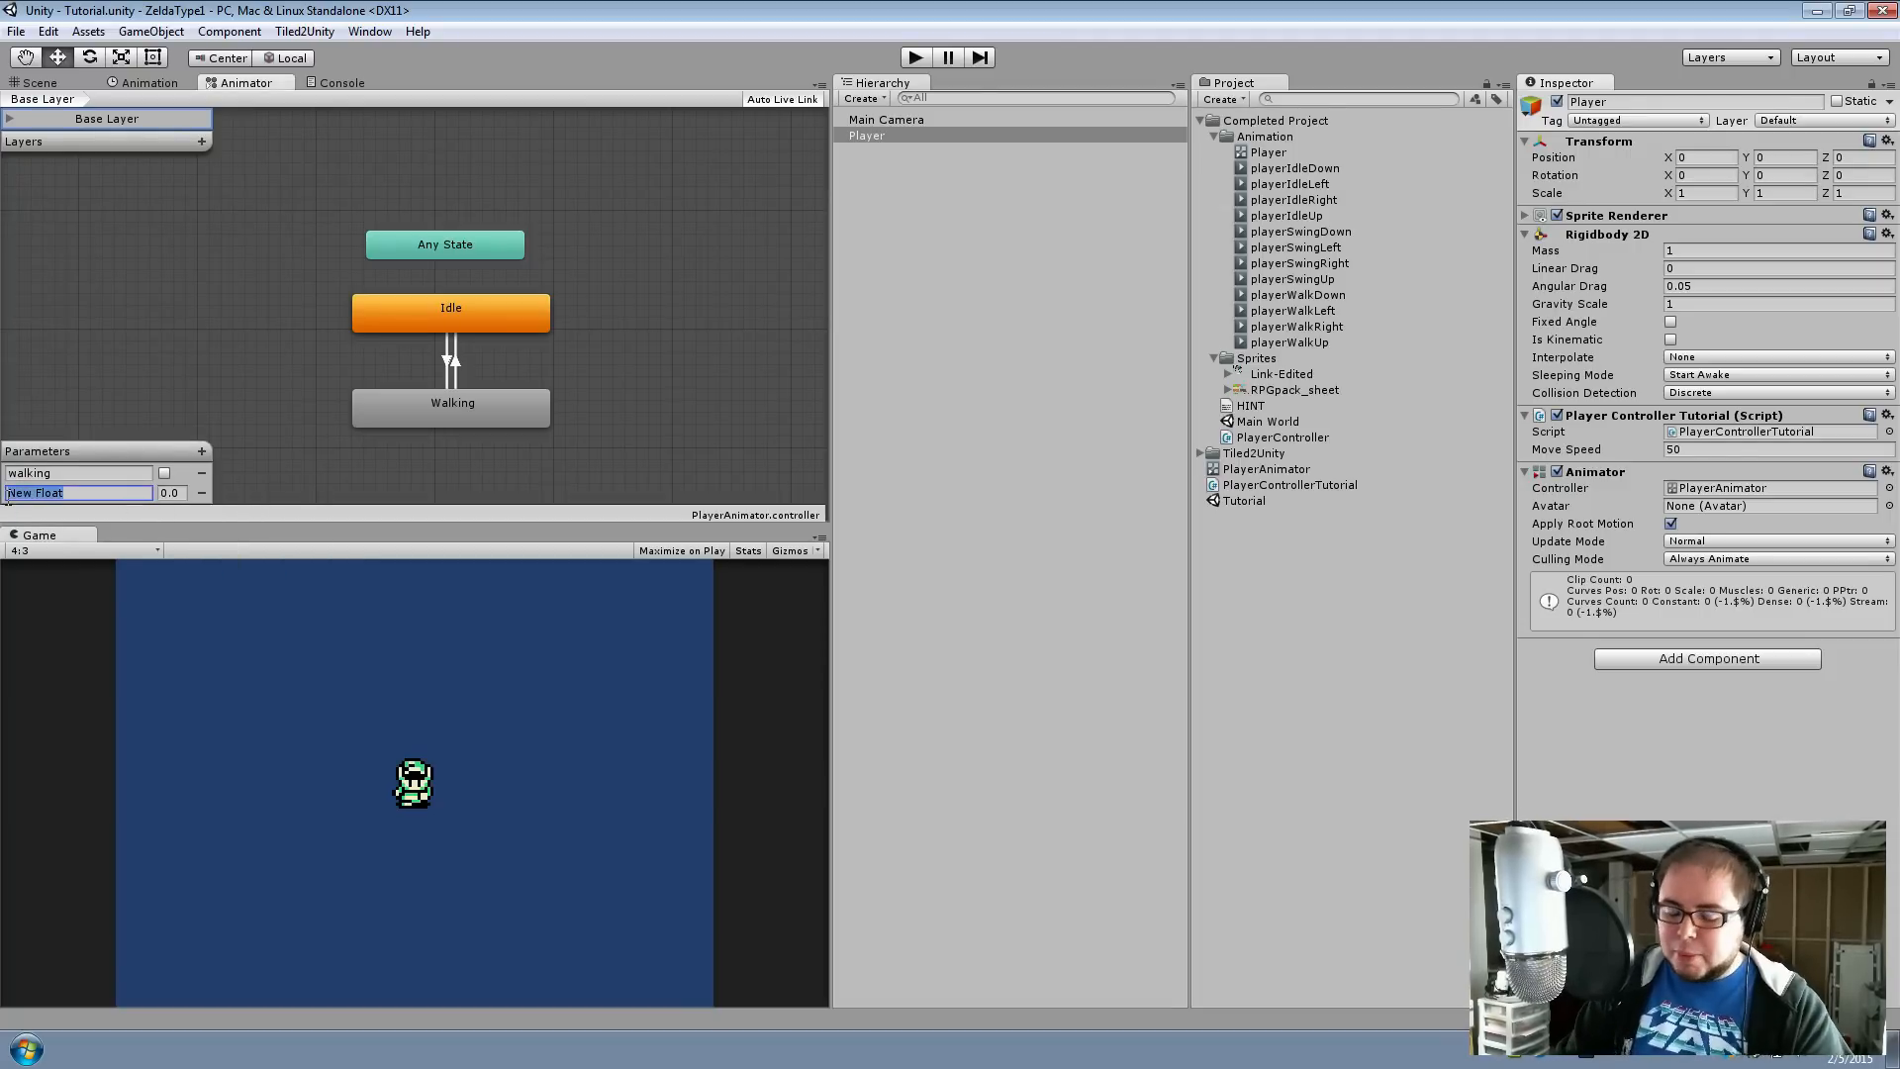
{"action": "type", "text": "mput"}
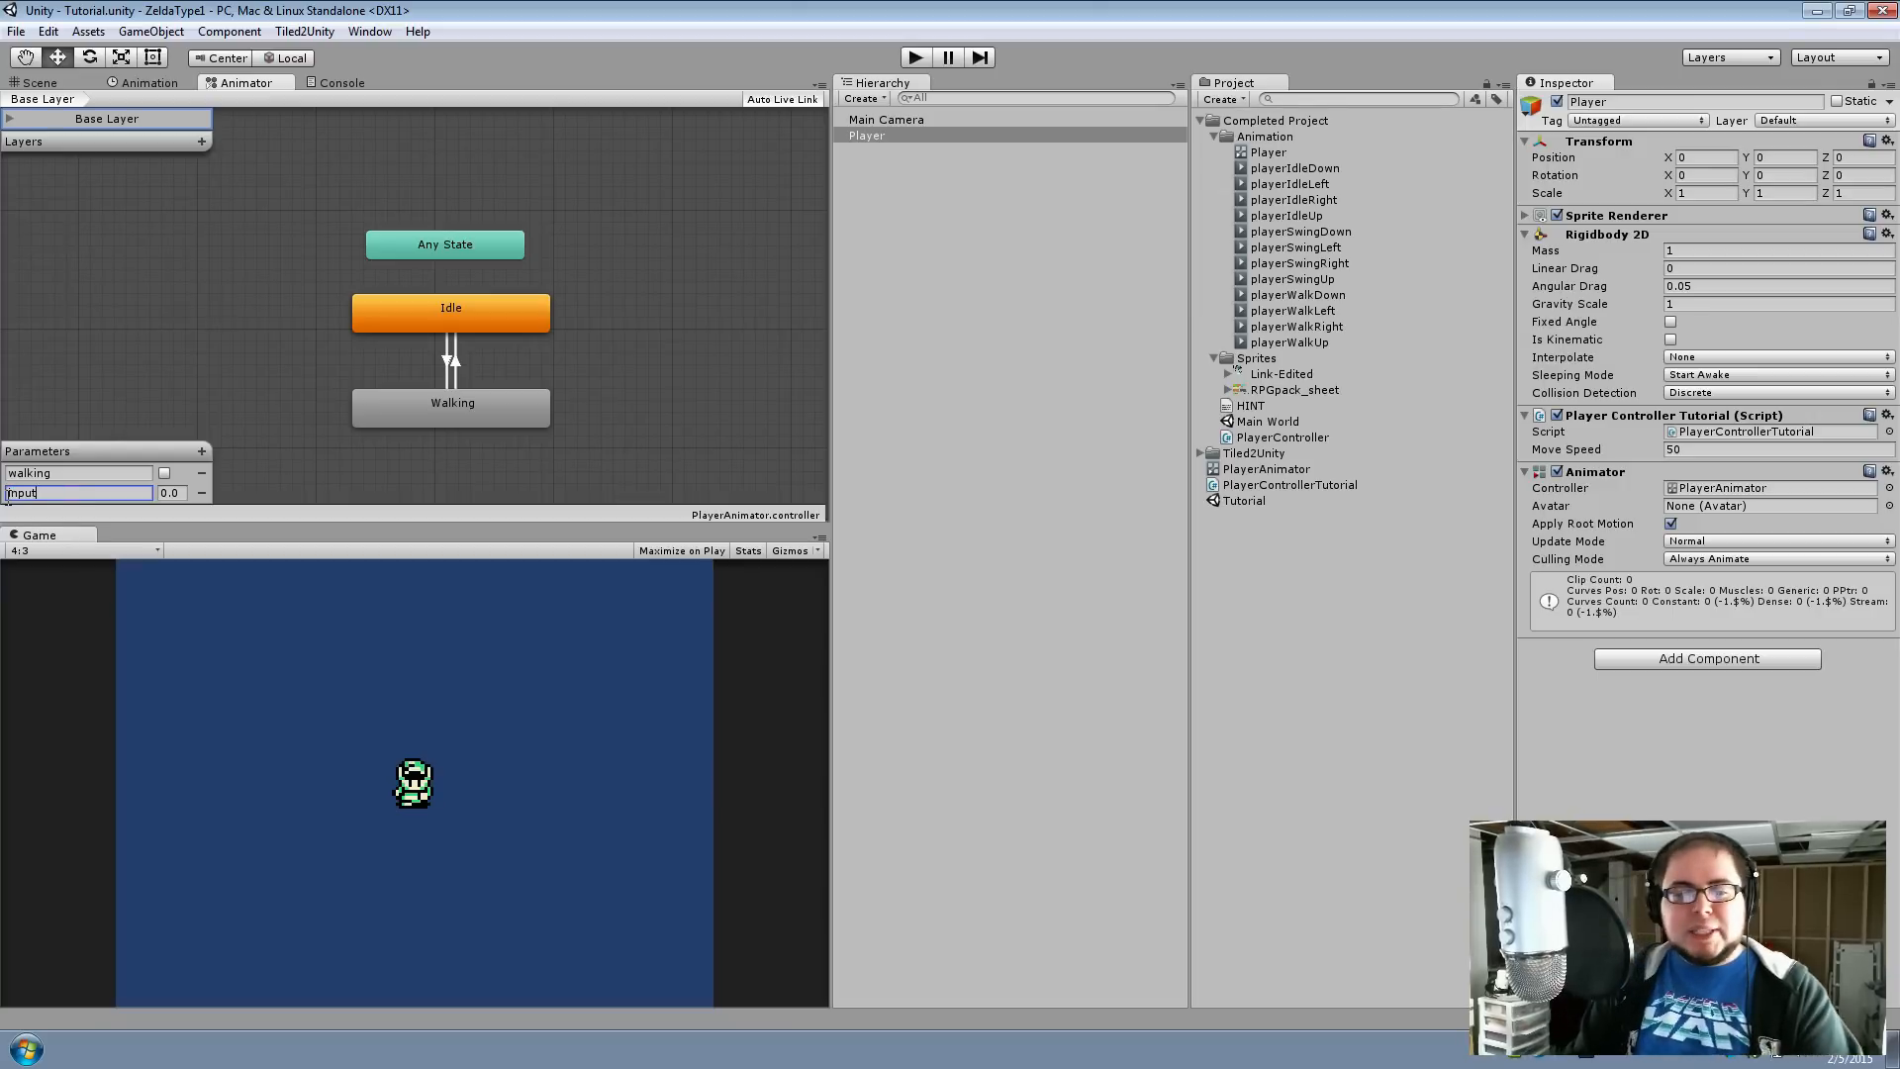
{"action": "type", "text": "X"}
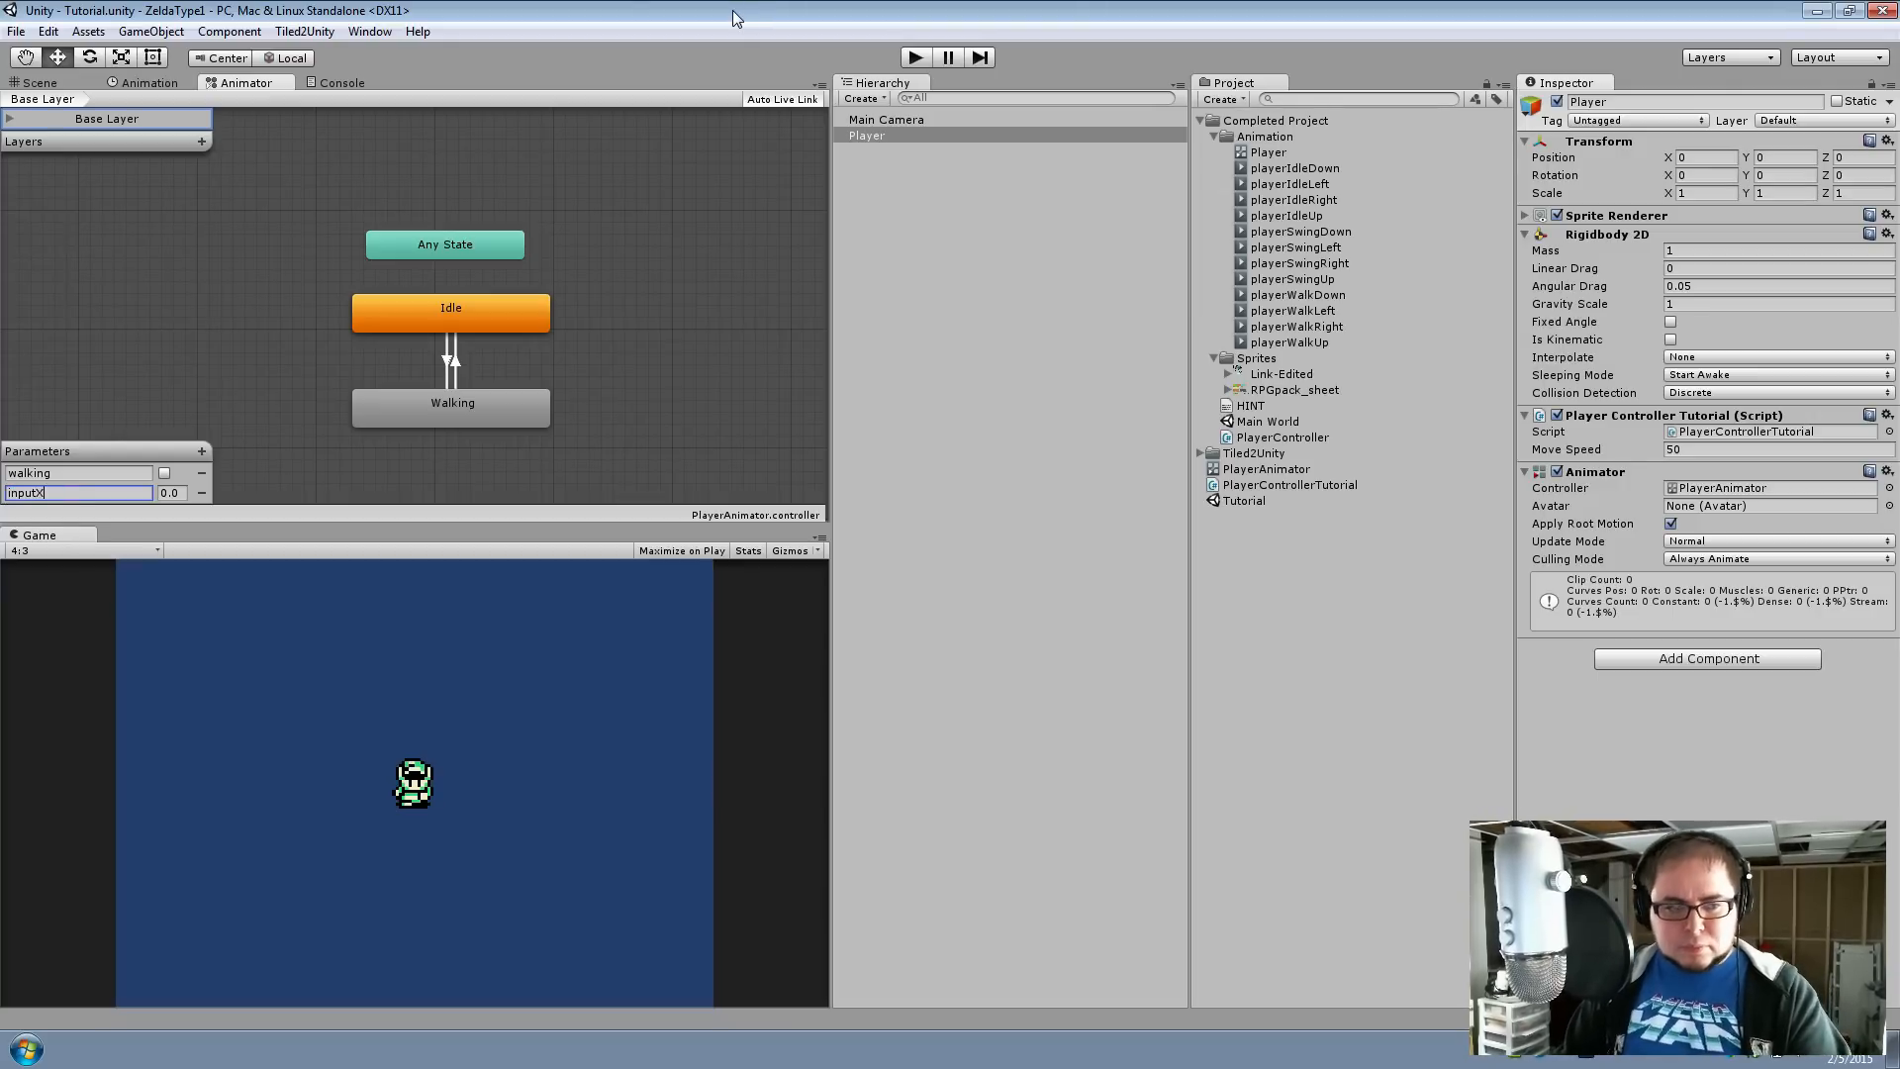
Add a Float parameter named inputY to the PlayerAnimator controller
{"action": "left_click", "coordinate": [202, 450]}
{"action": "left_click", "coordinate": [240, 475]}
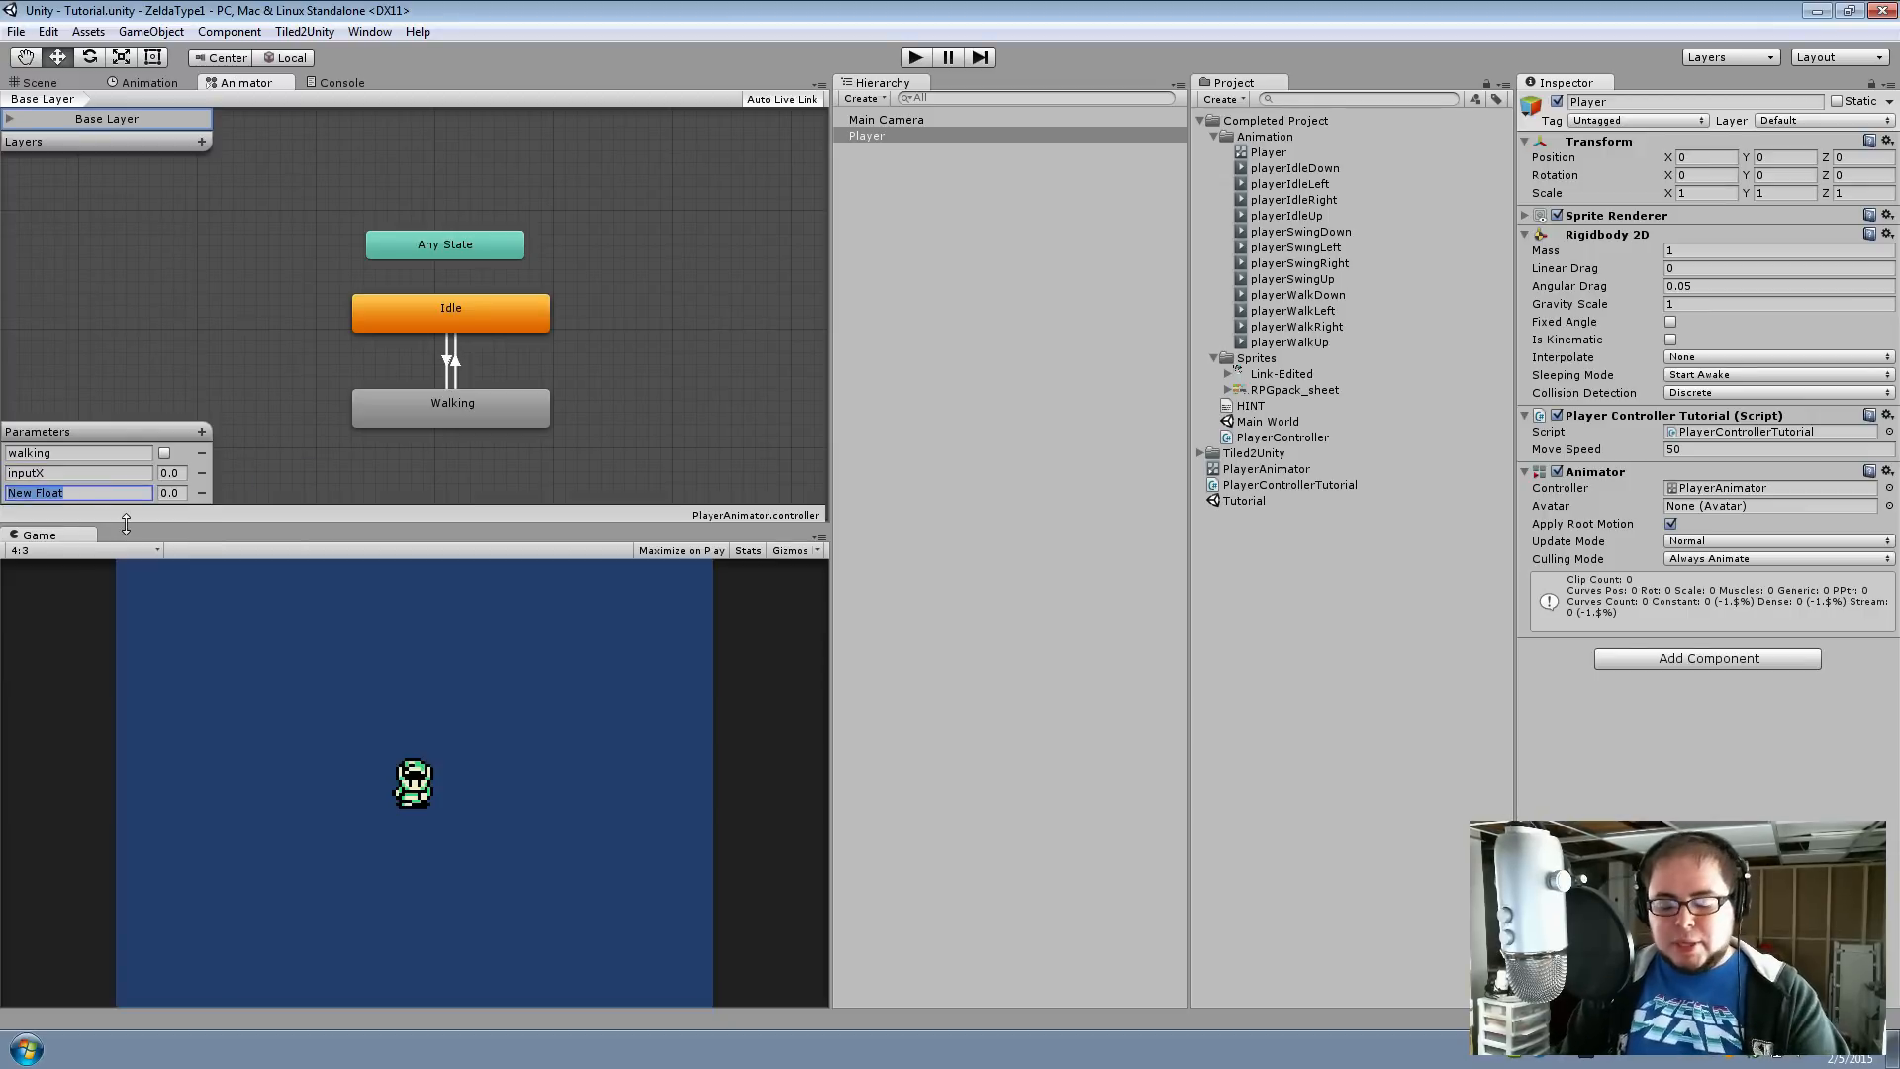
{"action": "type", "text": "inputY"}
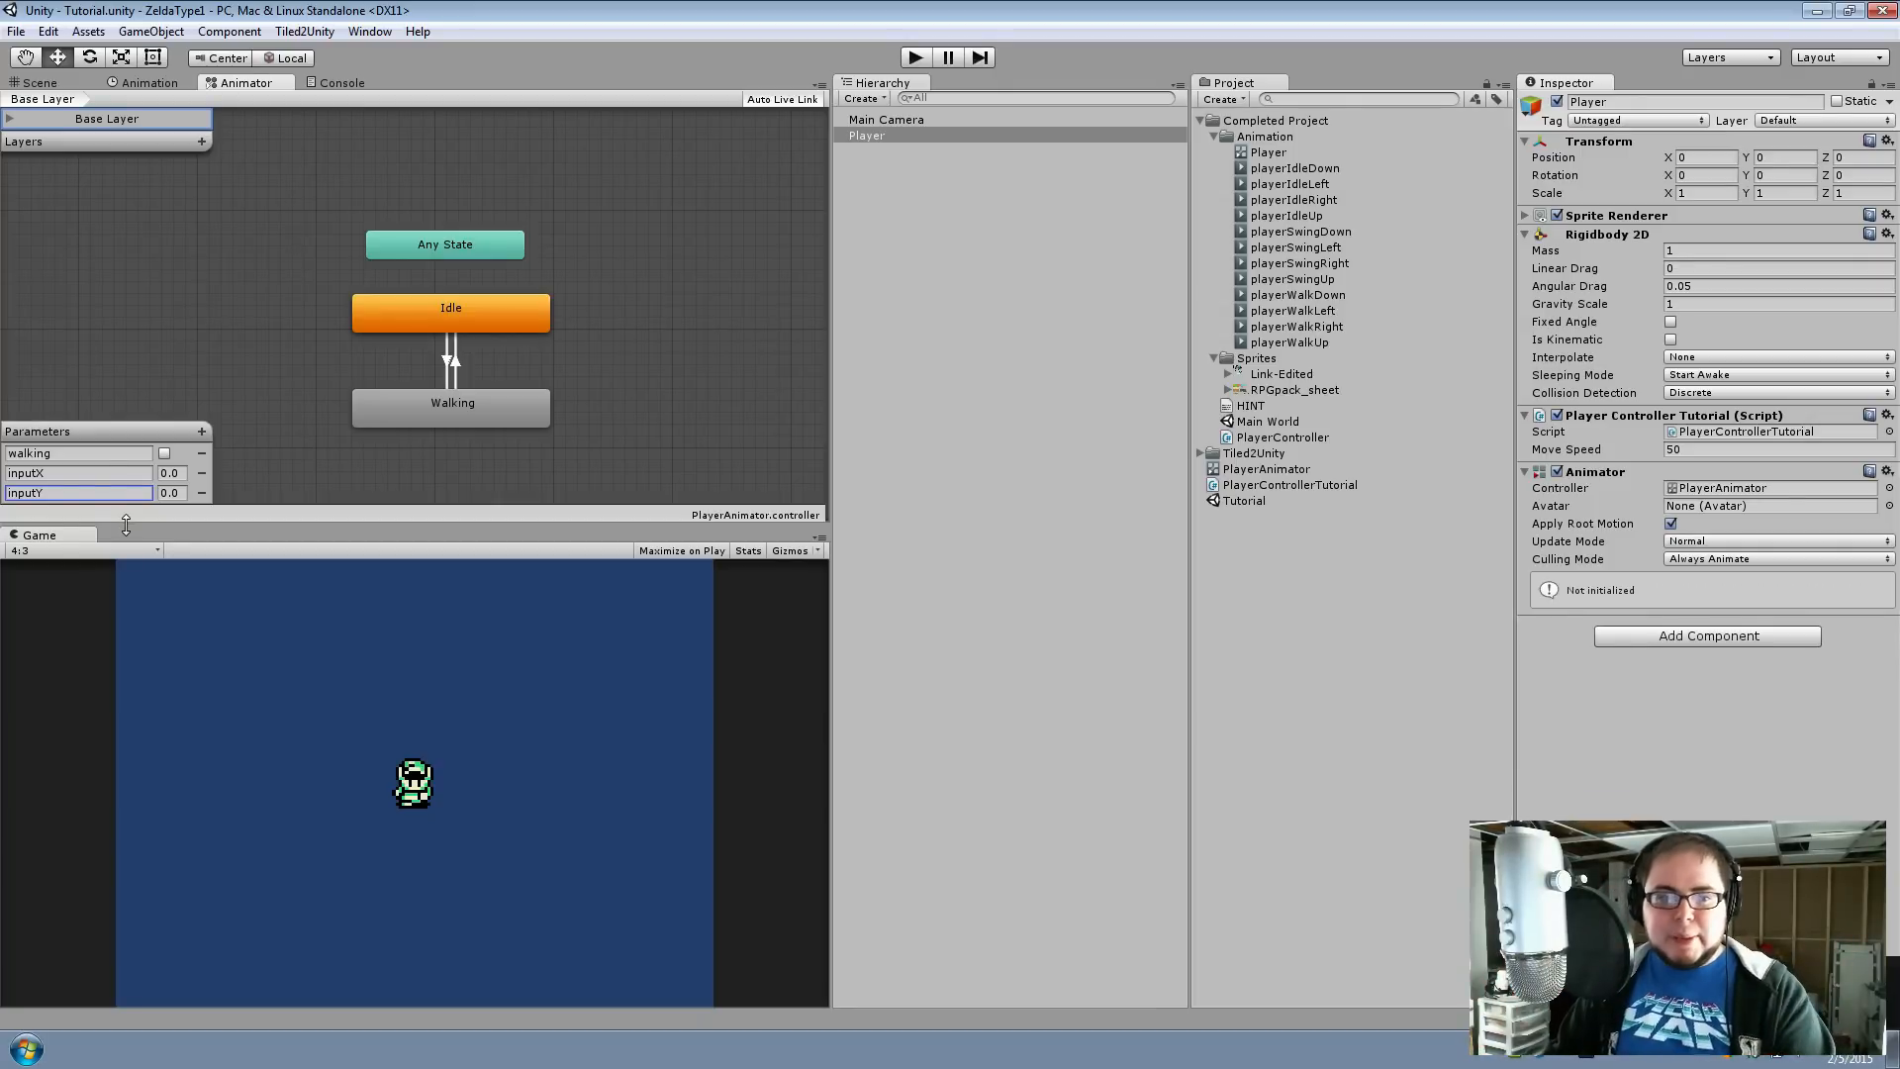
{"action": "left_click", "coordinate": [224, 358]}
Switch to MonoDevelop and begin a void method named DefinePlayerDireciton below FixedUpdate in PlayerControllerTutorial.cs
{"action": "key", "text": "alt+Tab"}
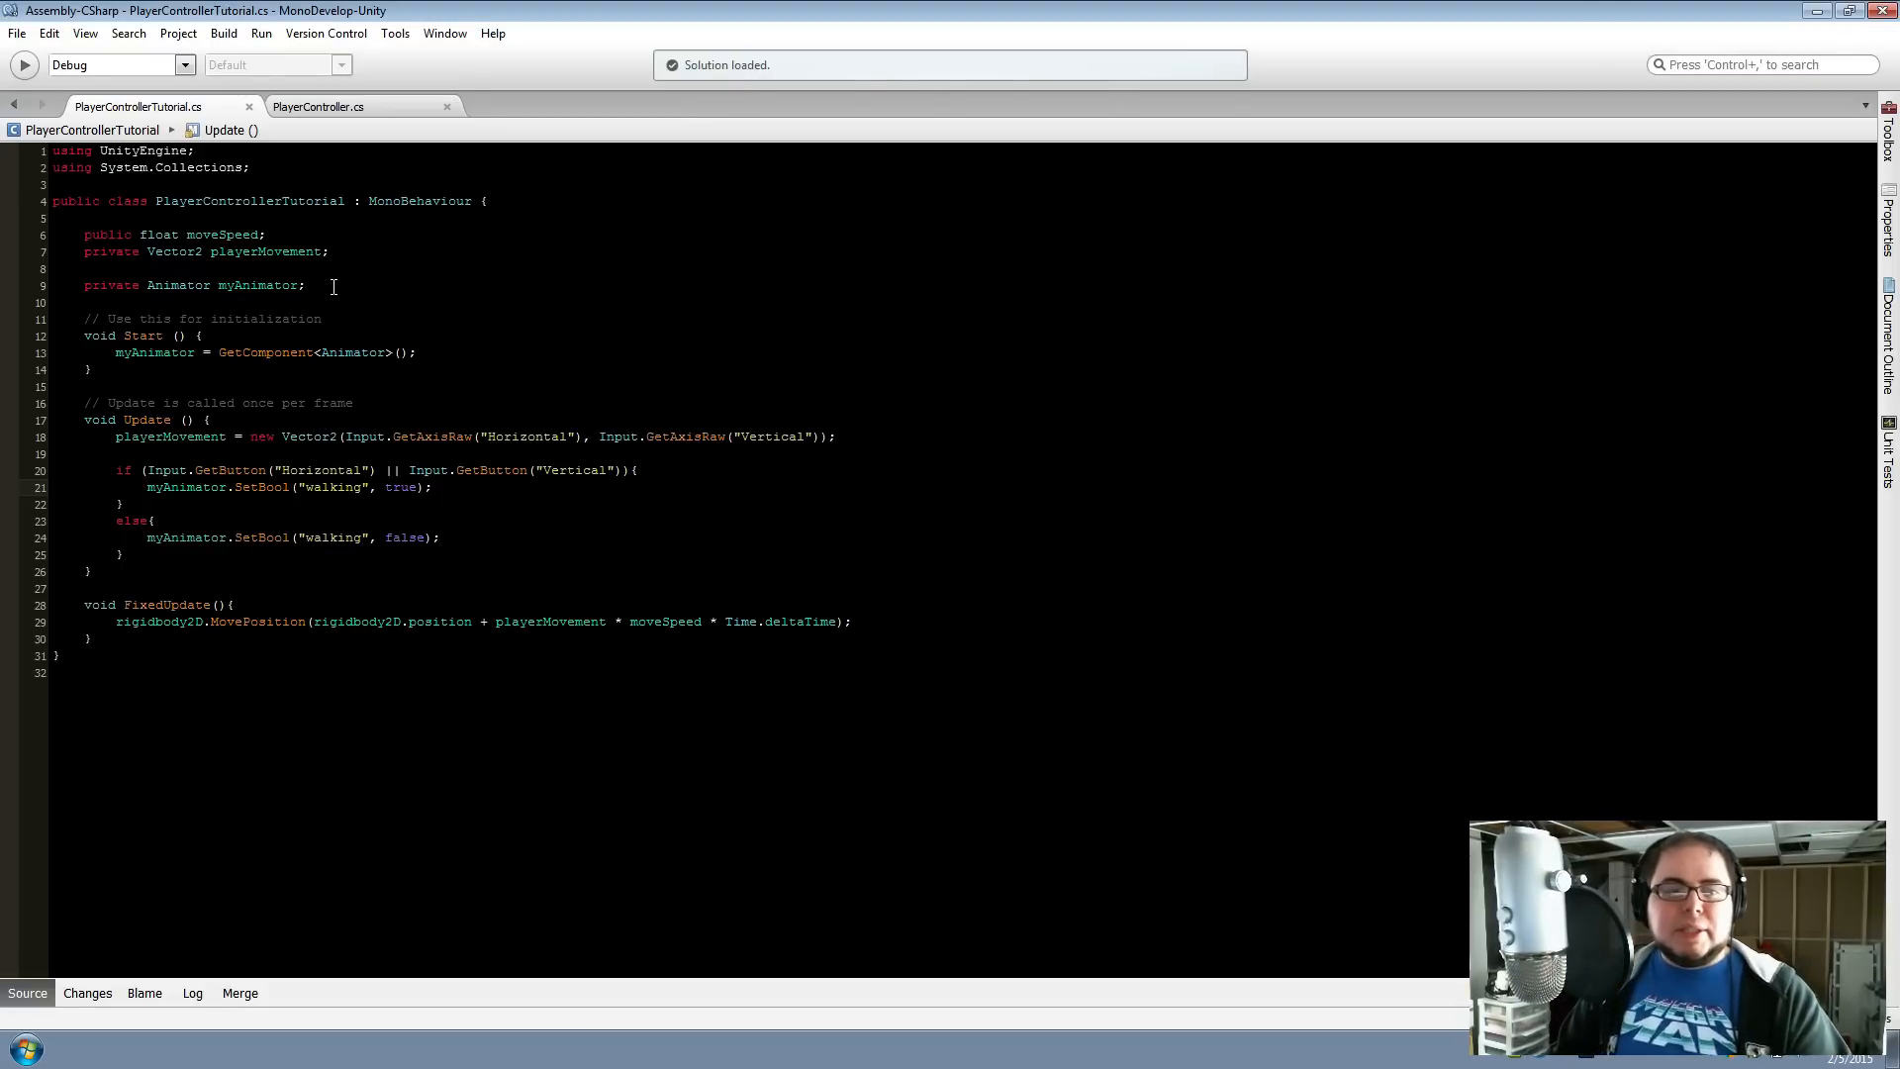
{"action": "left_click", "coordinate": [128, 640]}
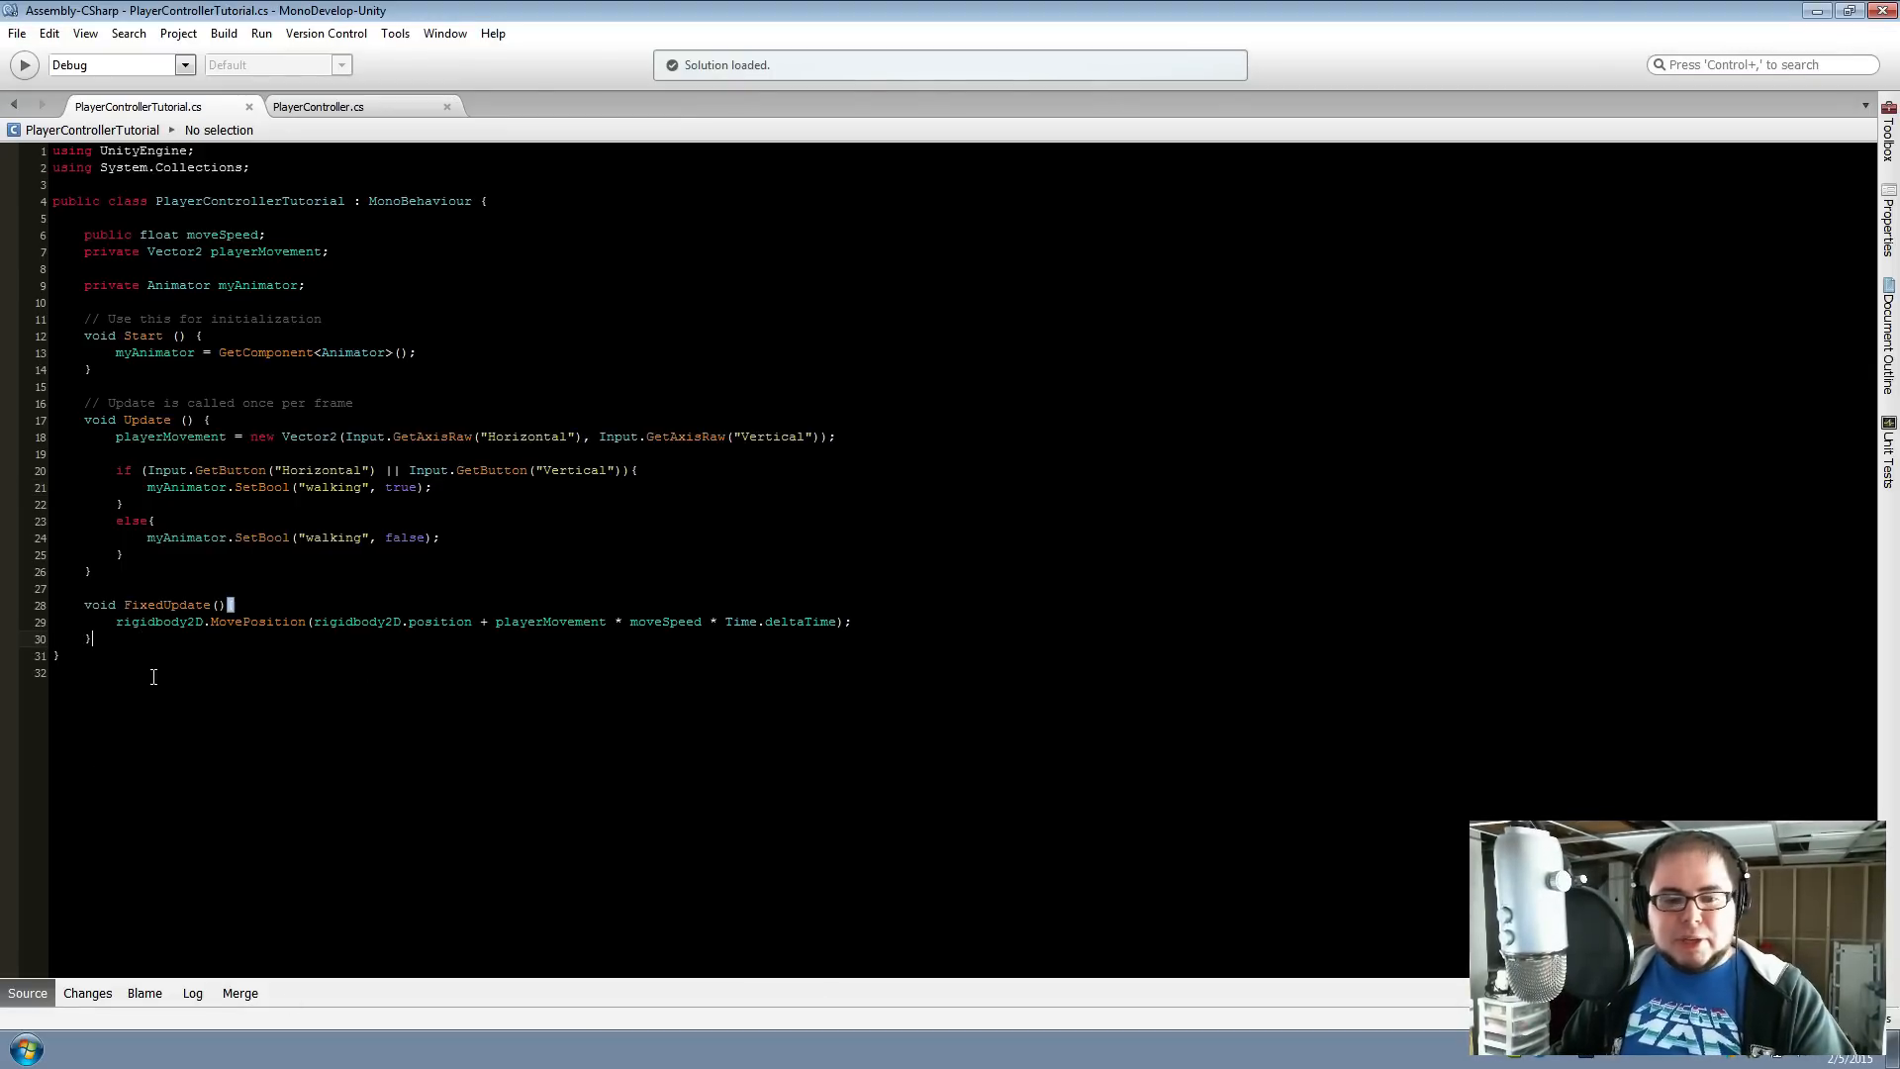
{"action": "key", "text": "Return"}
{"action": "key", "text": "Return"}
{"action": "type", "text": "f"}
{"action": "key", "text": "BackSpace"}
{"action": "type", "text": "vo"}
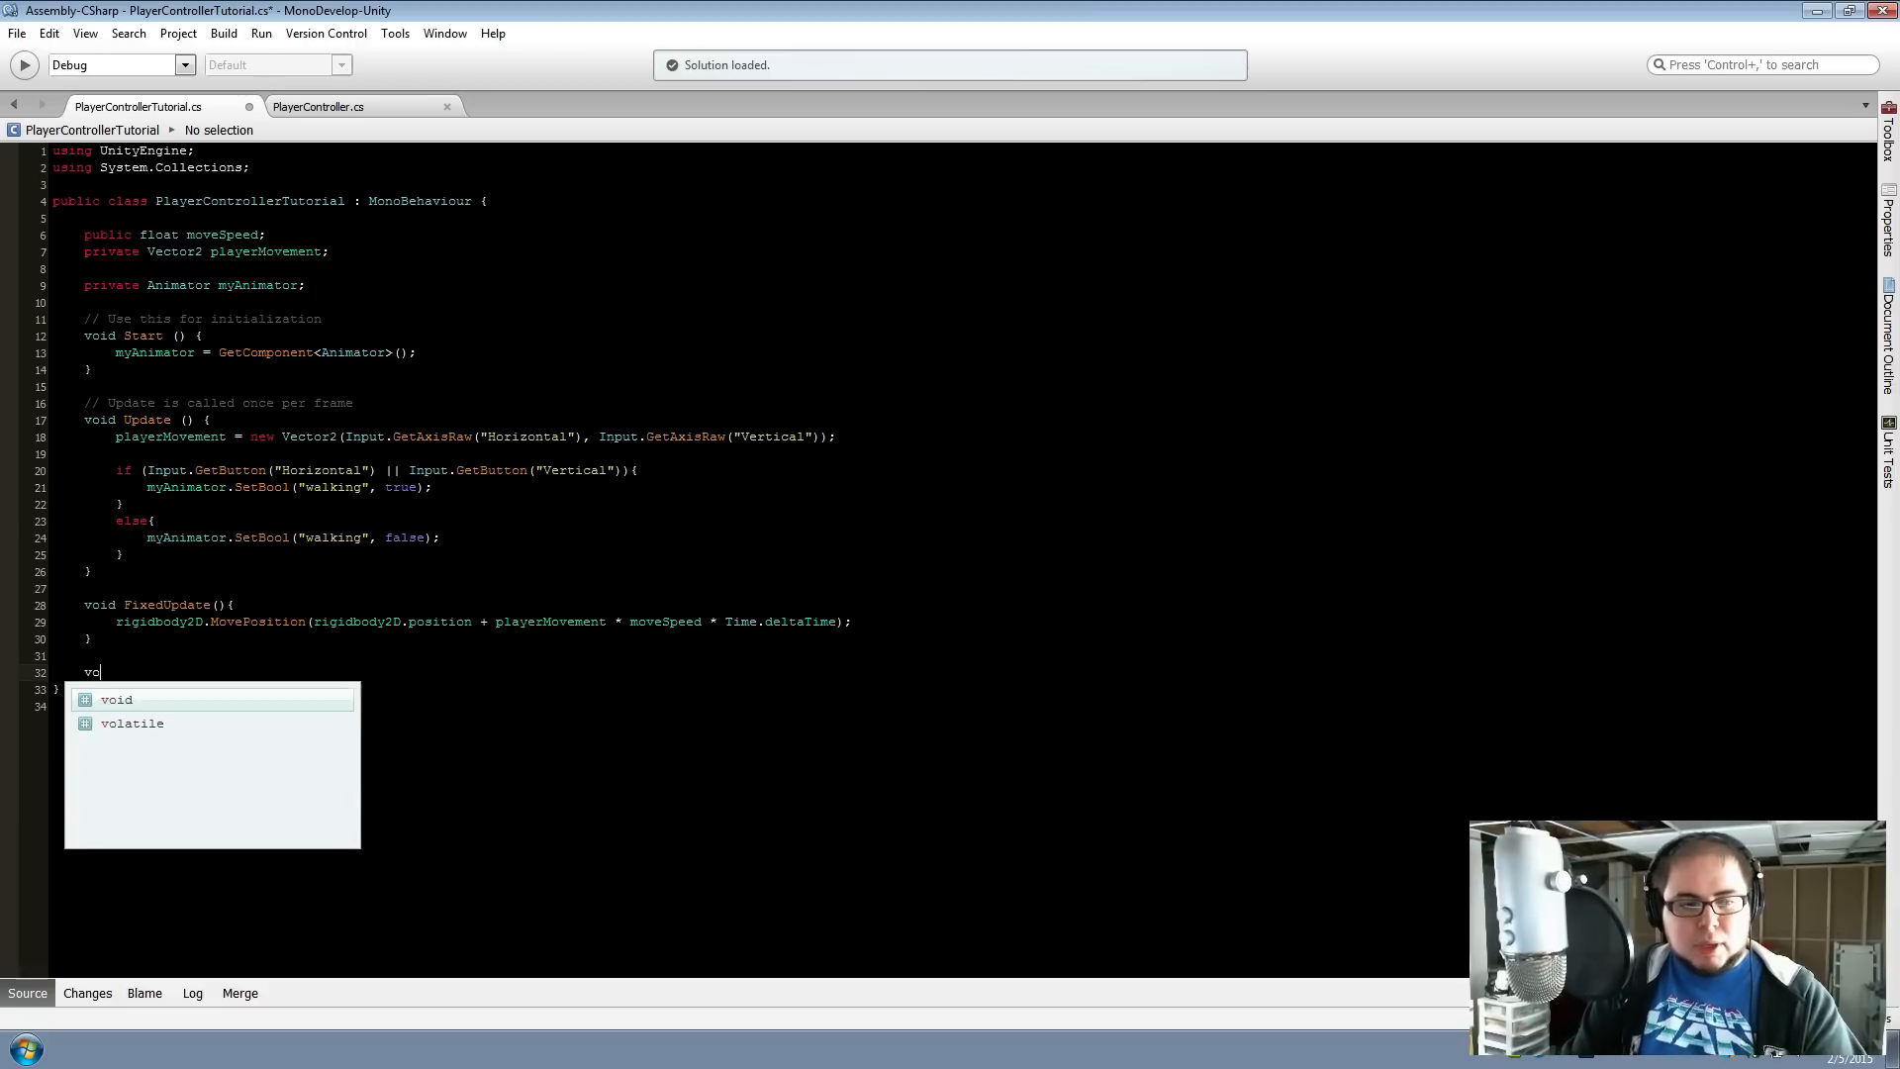
{"action": "type", "text": "id D"}
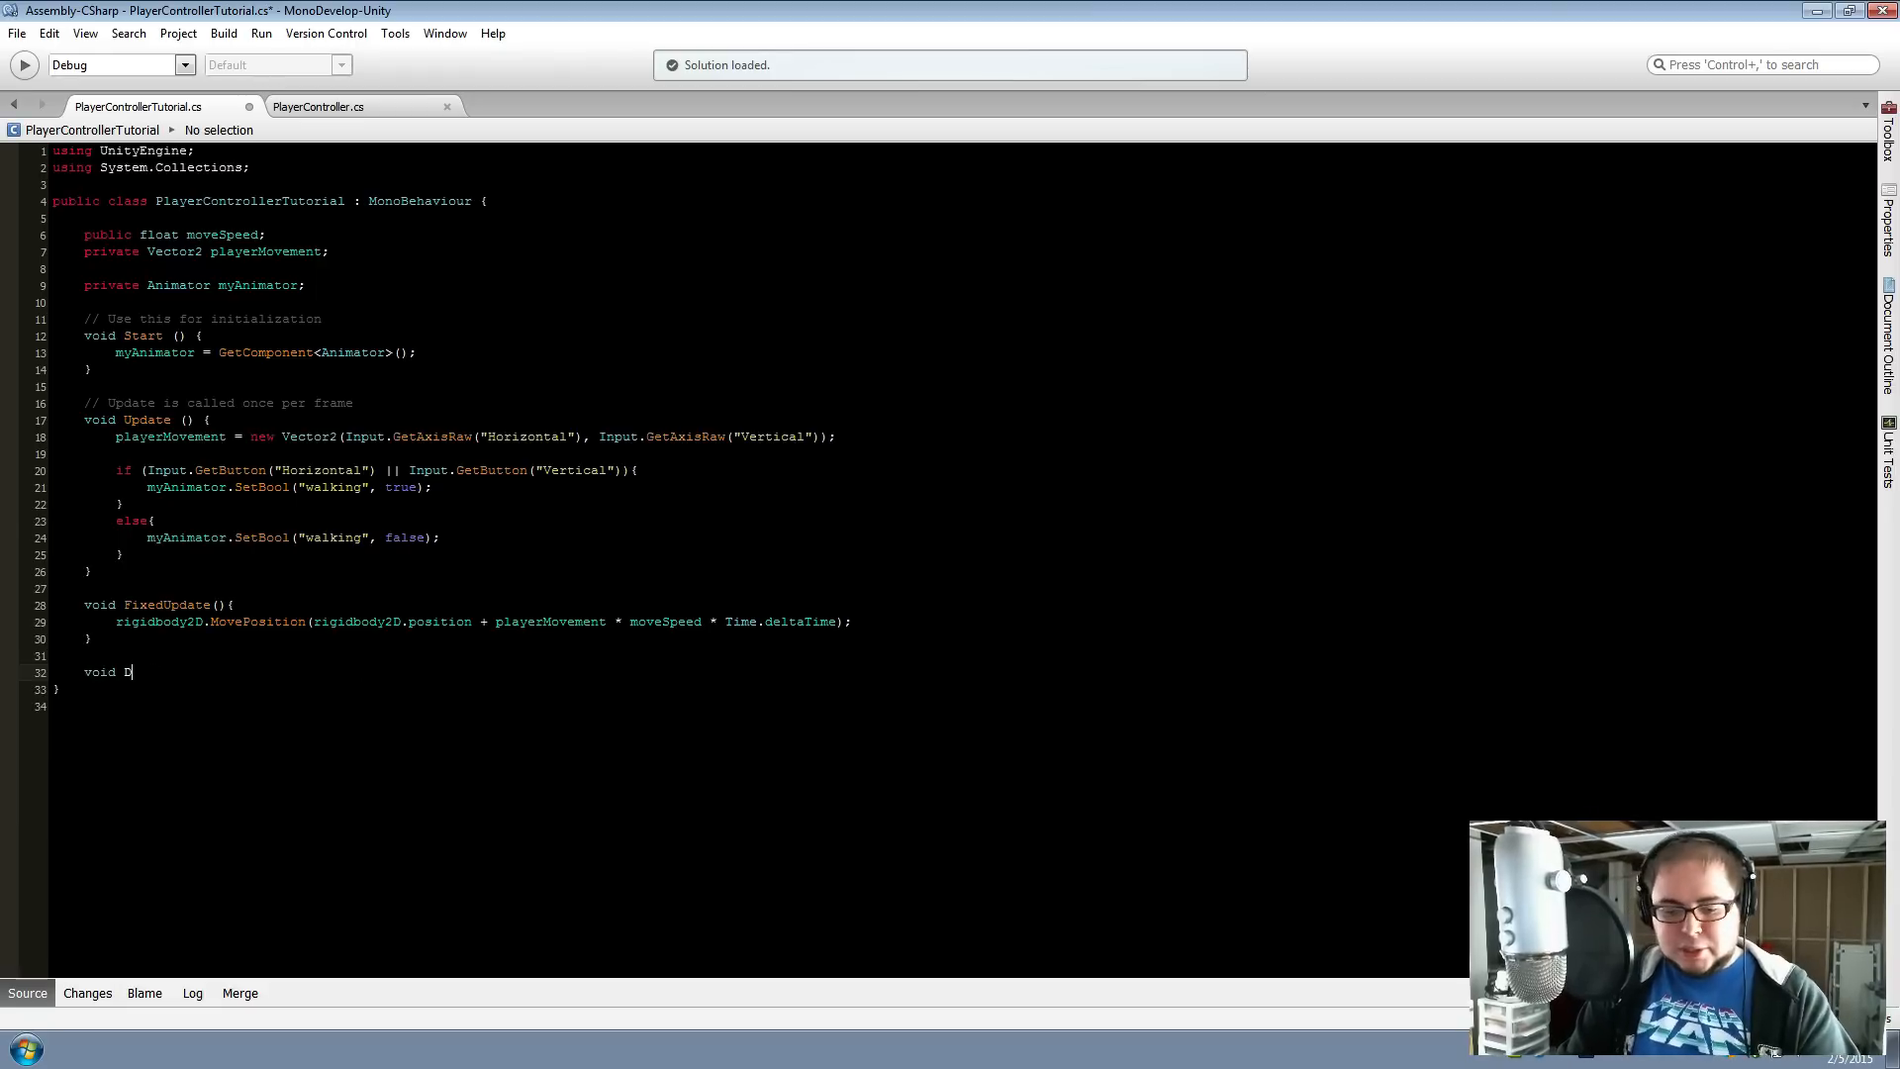
{"action": "type", "text": "efine"}
{"action": "type", "text": "Playe"}
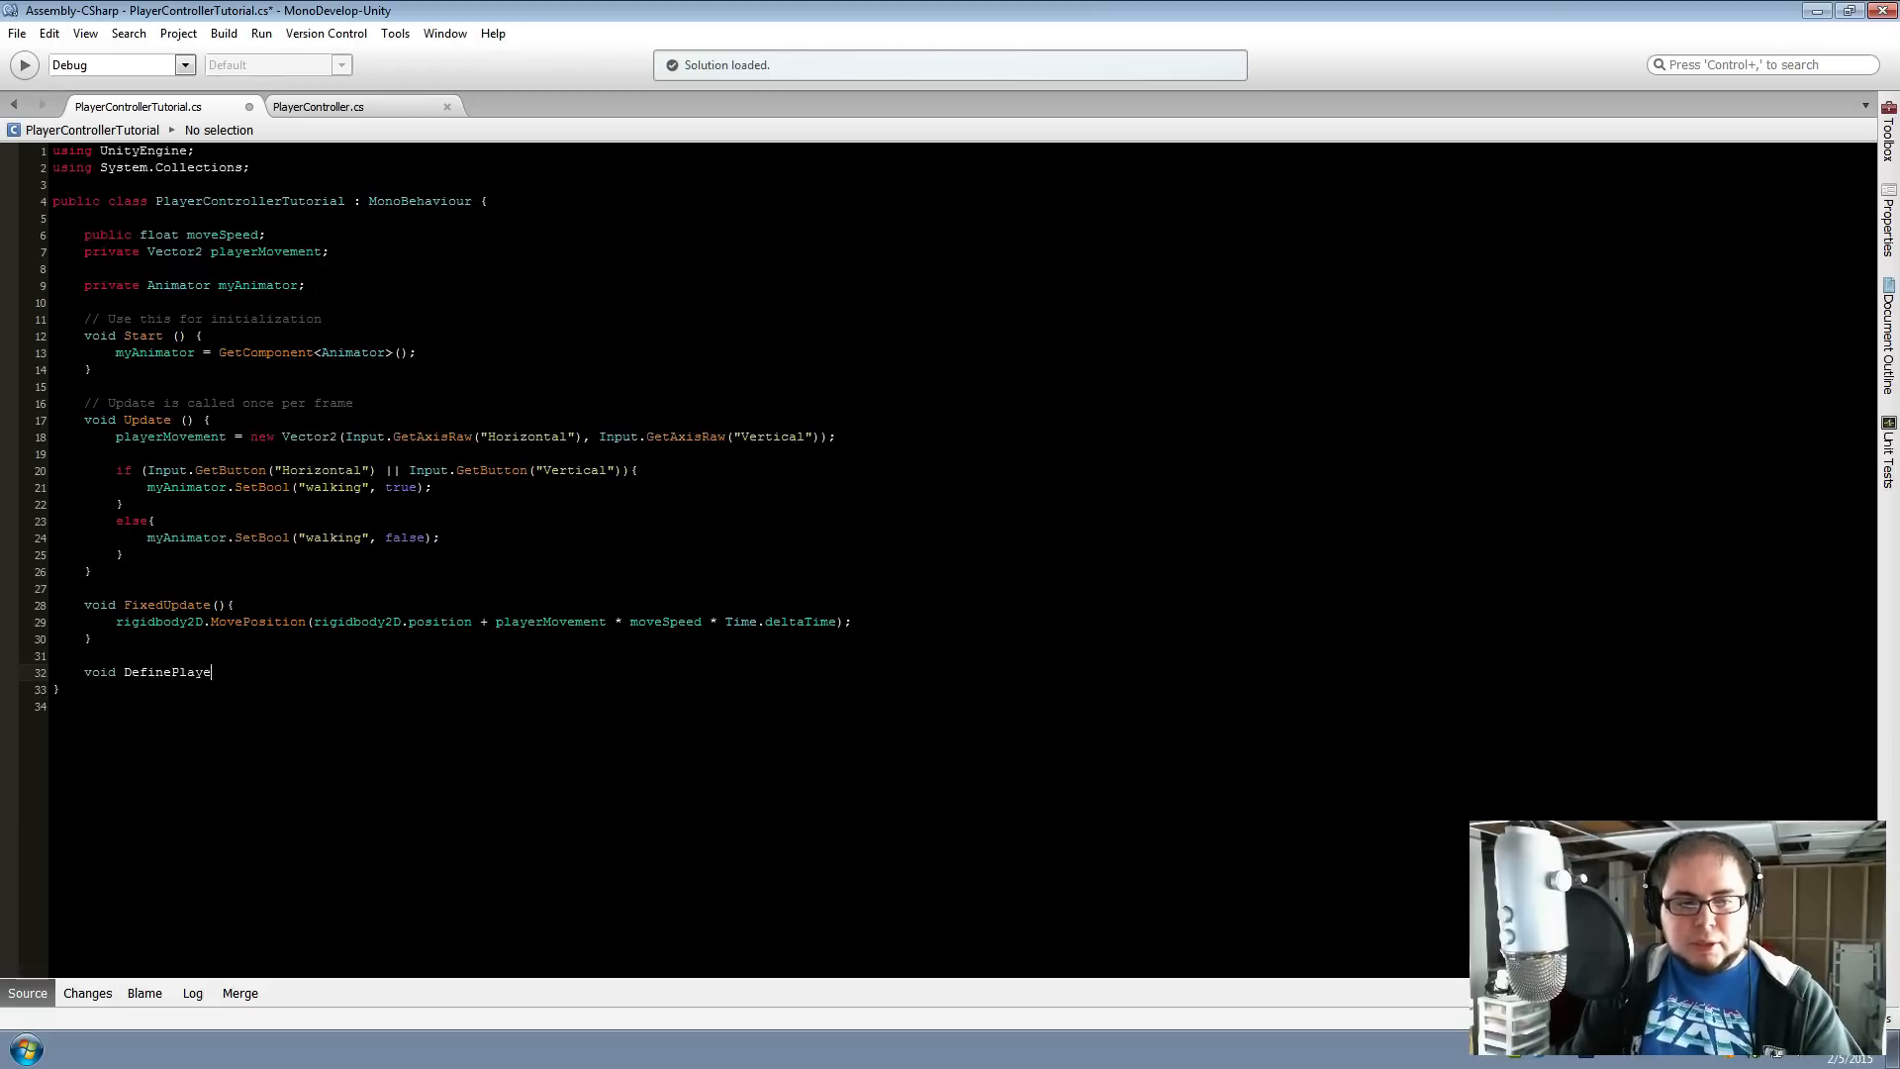
{"action": "type", "text": "rDirec"}
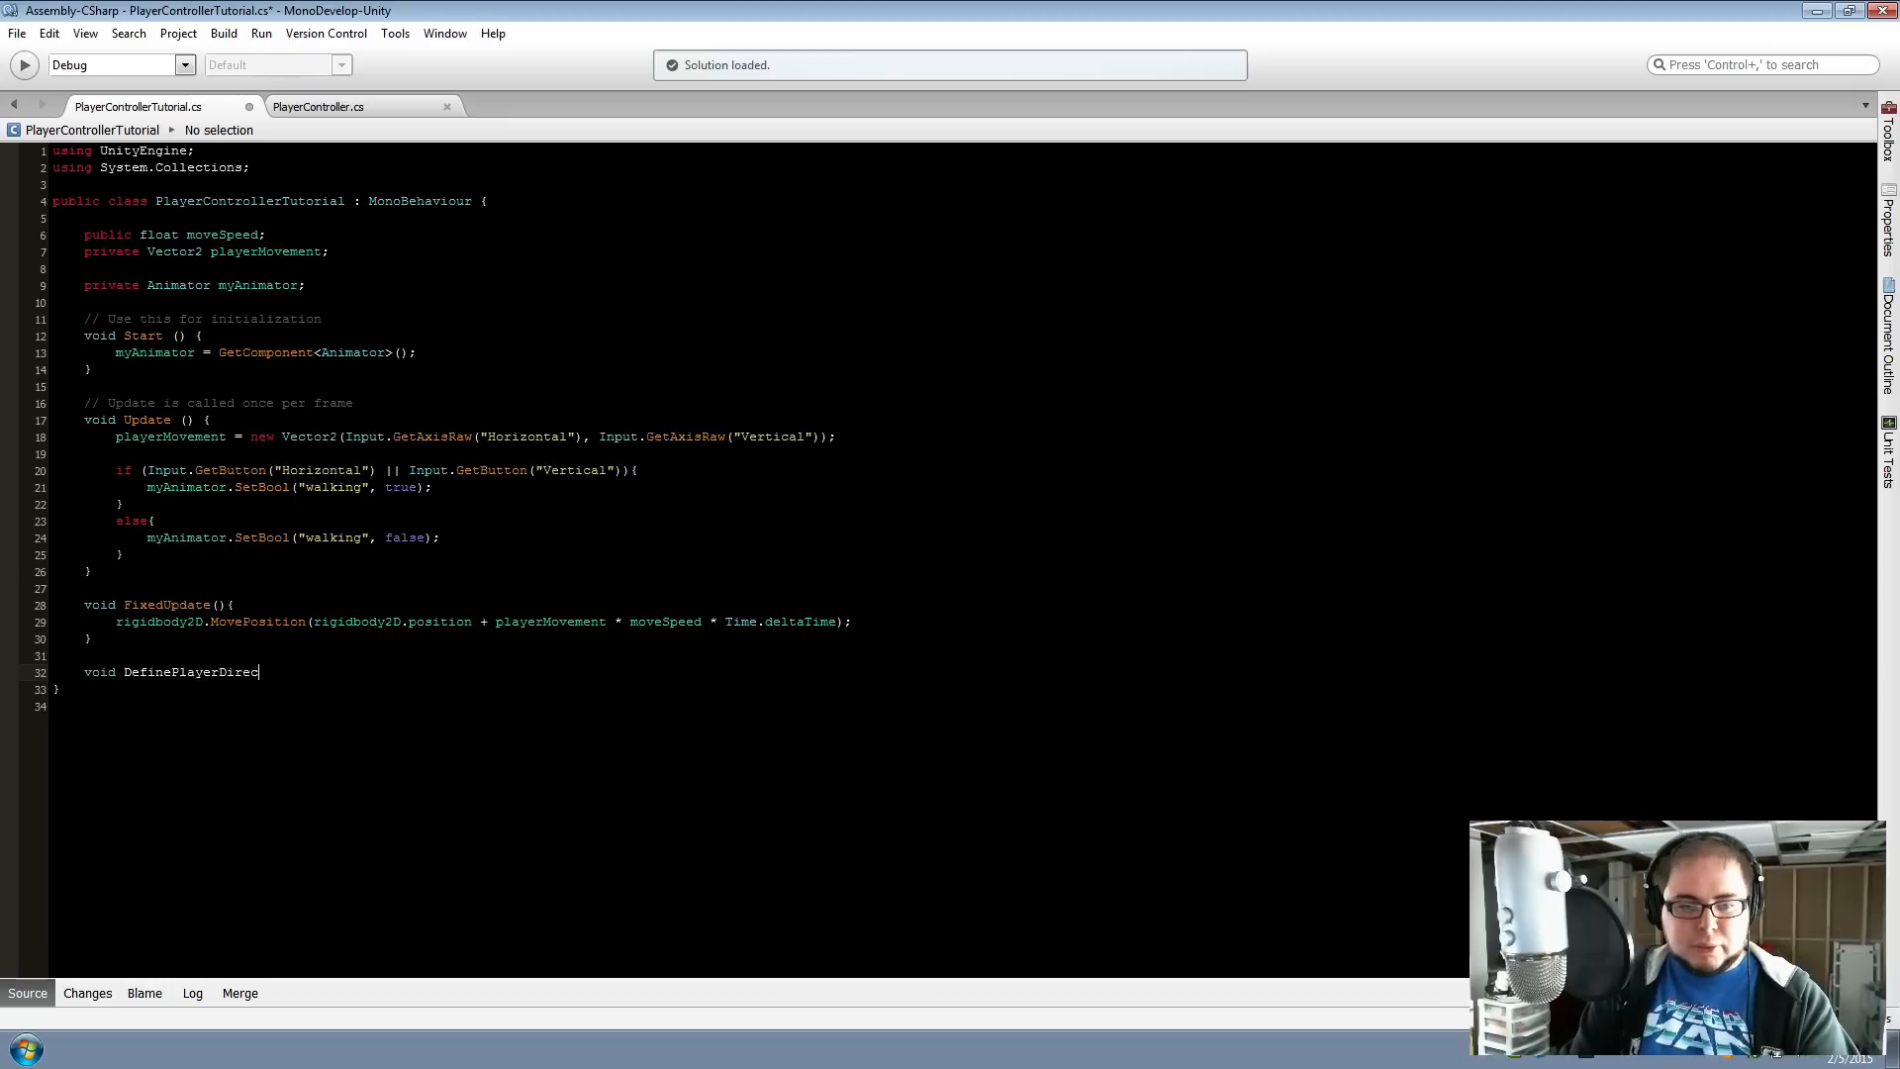
{"action": "type", "text": "iton ("}
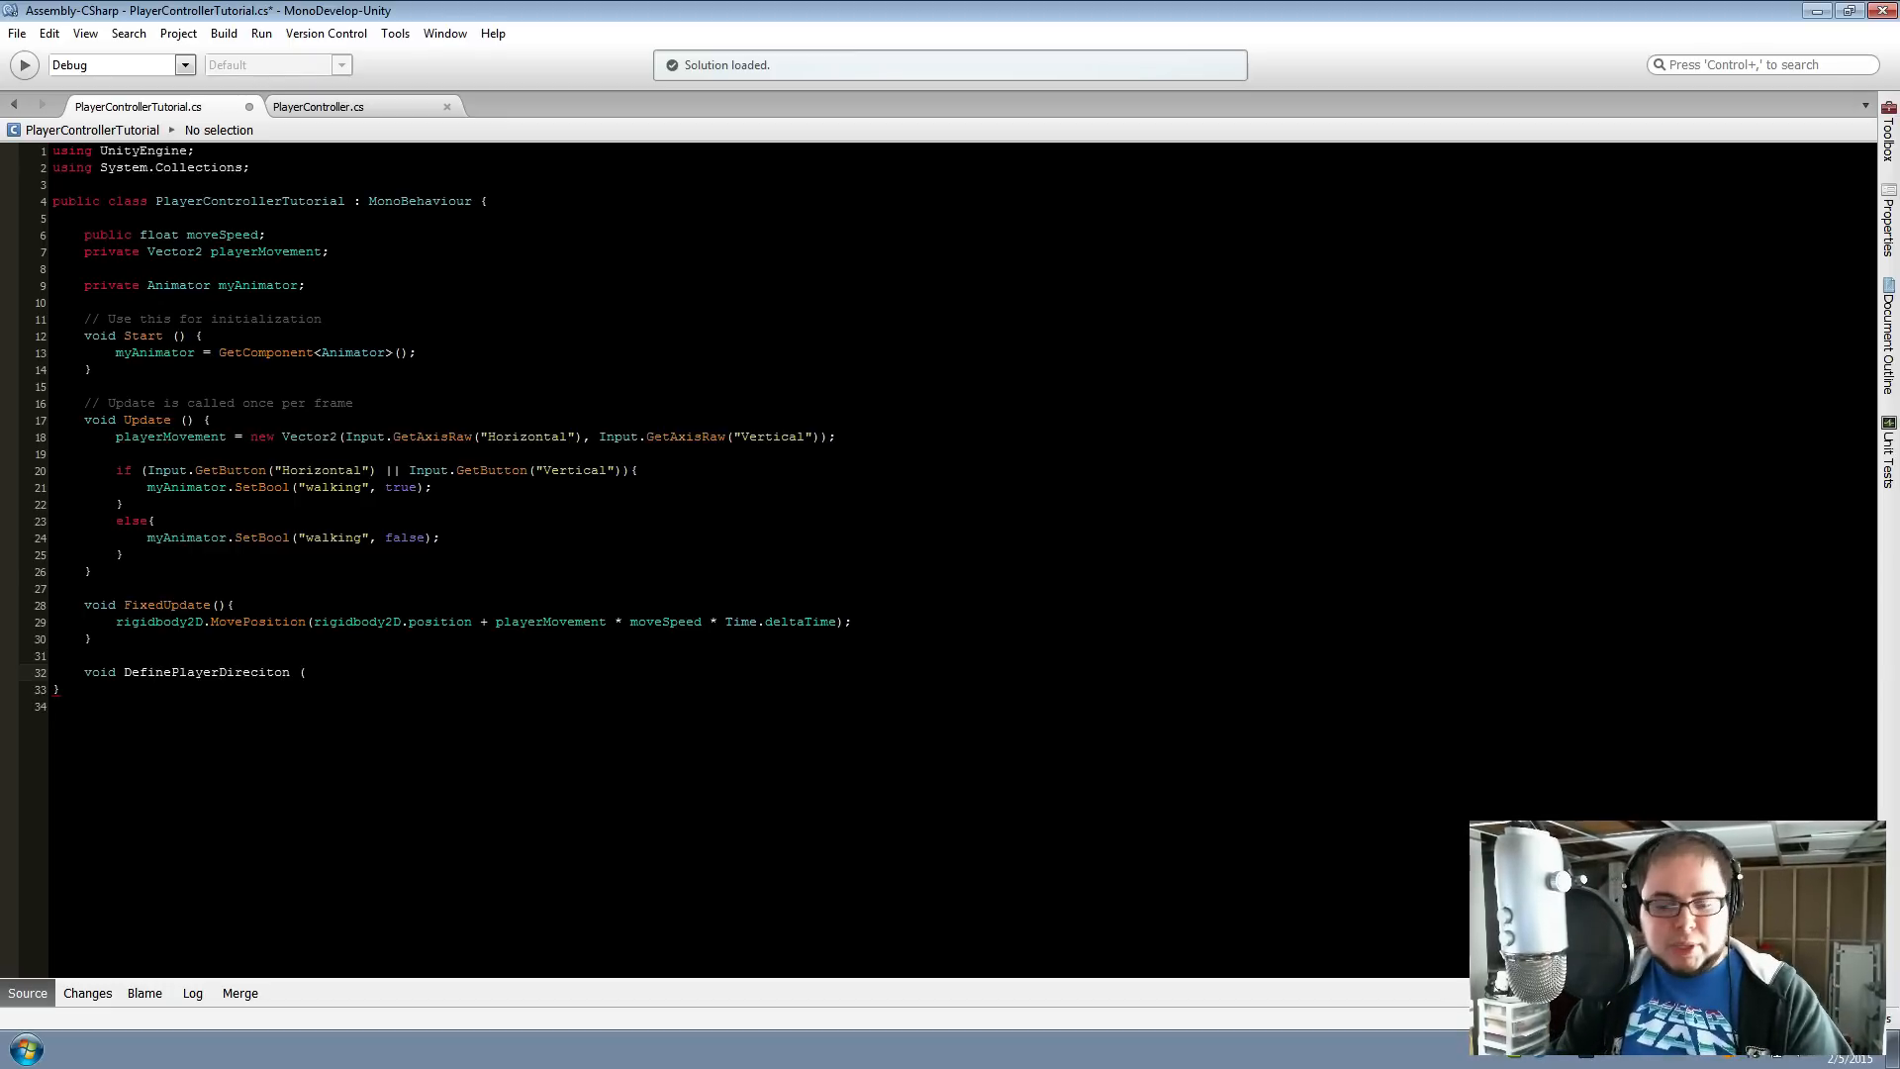
Give DefinePlayerDireciton a Vector2 parameter named input, save the script, and leave blank lines between the method's braces
{"action": "type", "text": "Vector2 "}
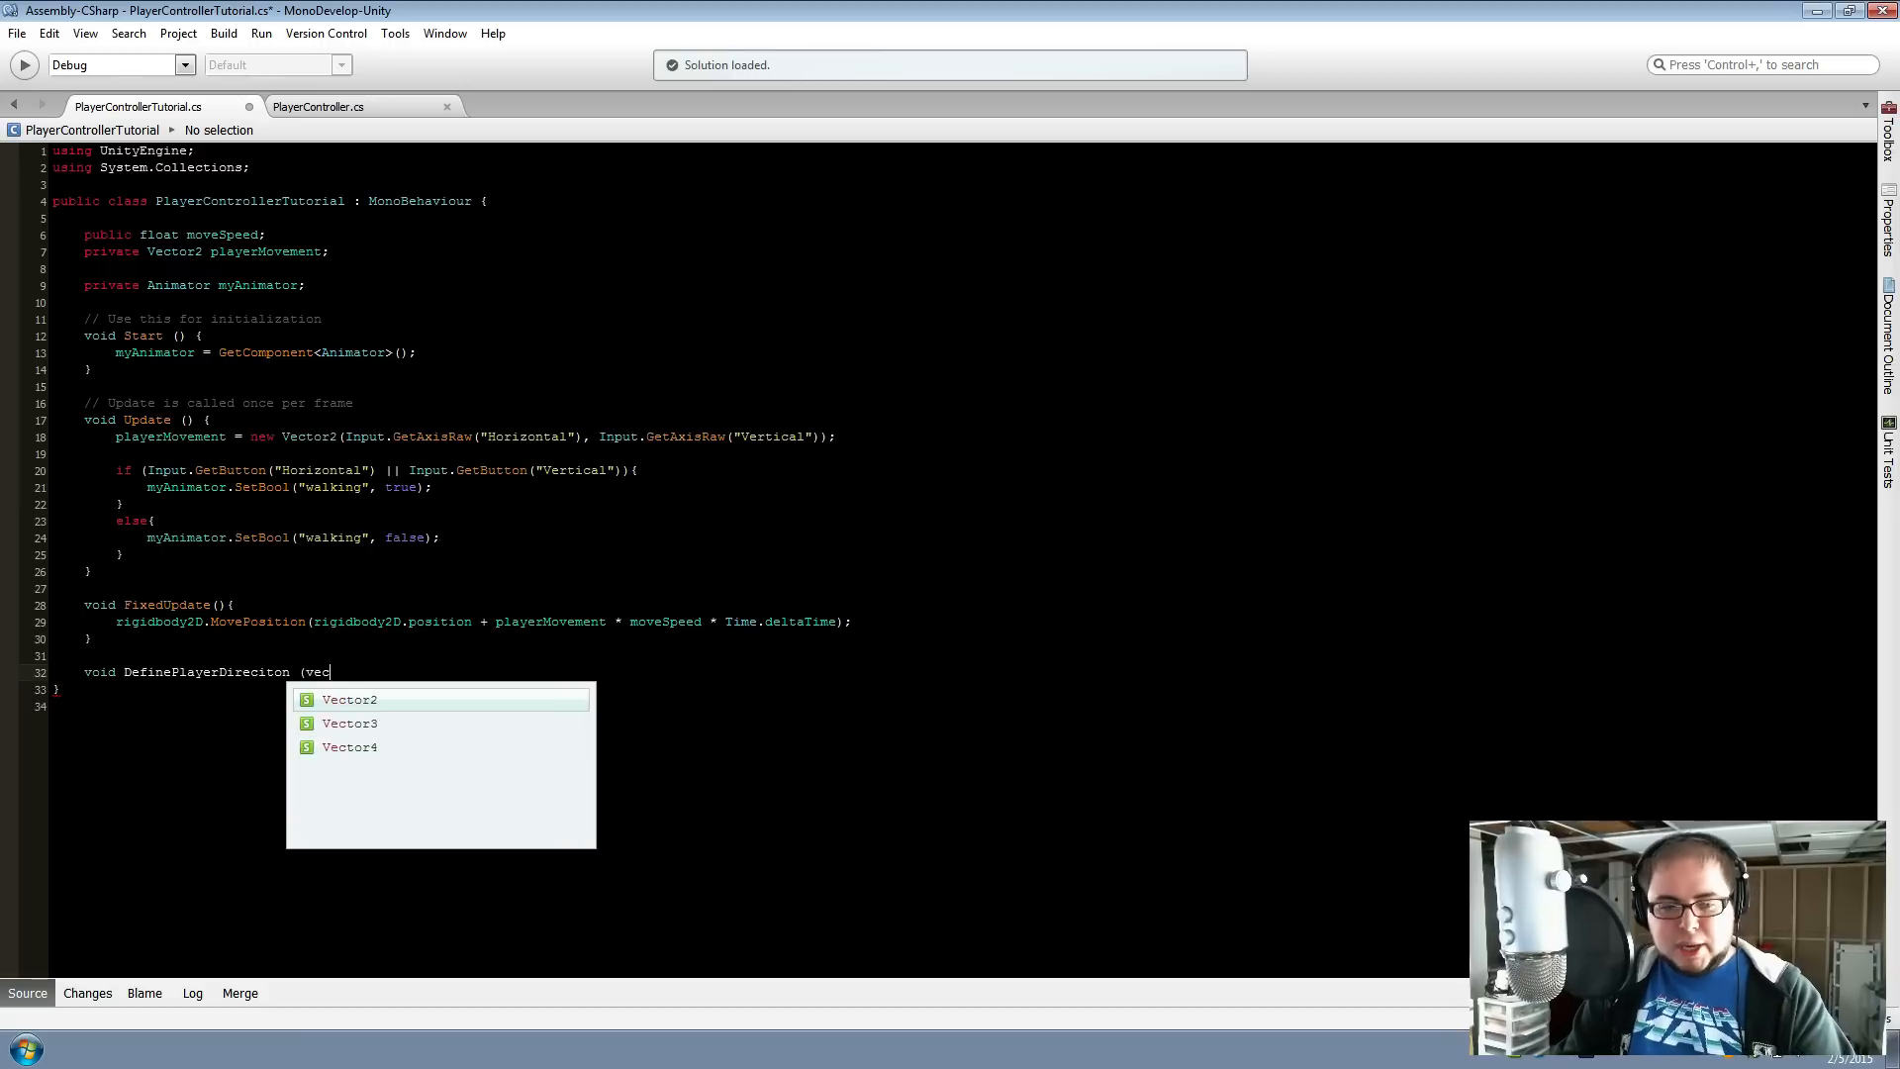
{"action": "type", "text": "input){"}
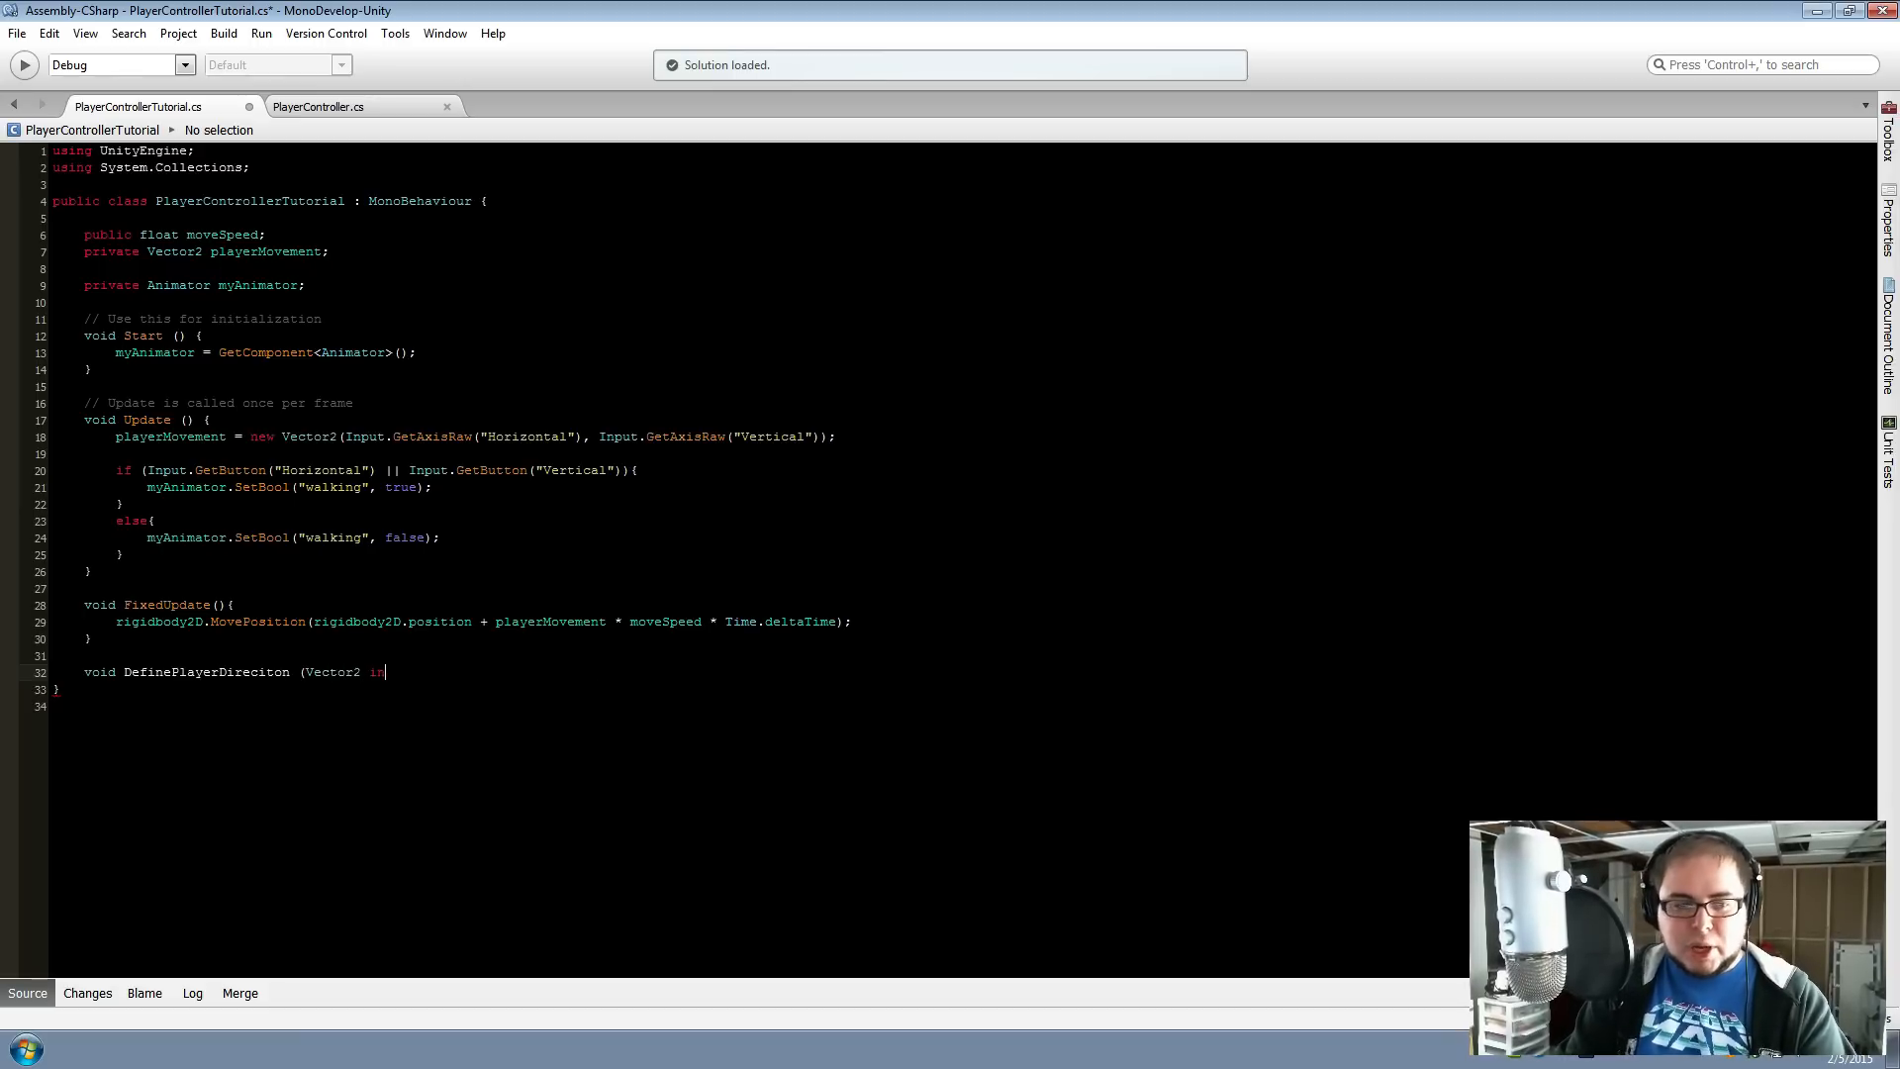
{"action": "key", "text": "Return"}
{"action": "key", "text": "Return"}
{"action": "type", "text": "}"}
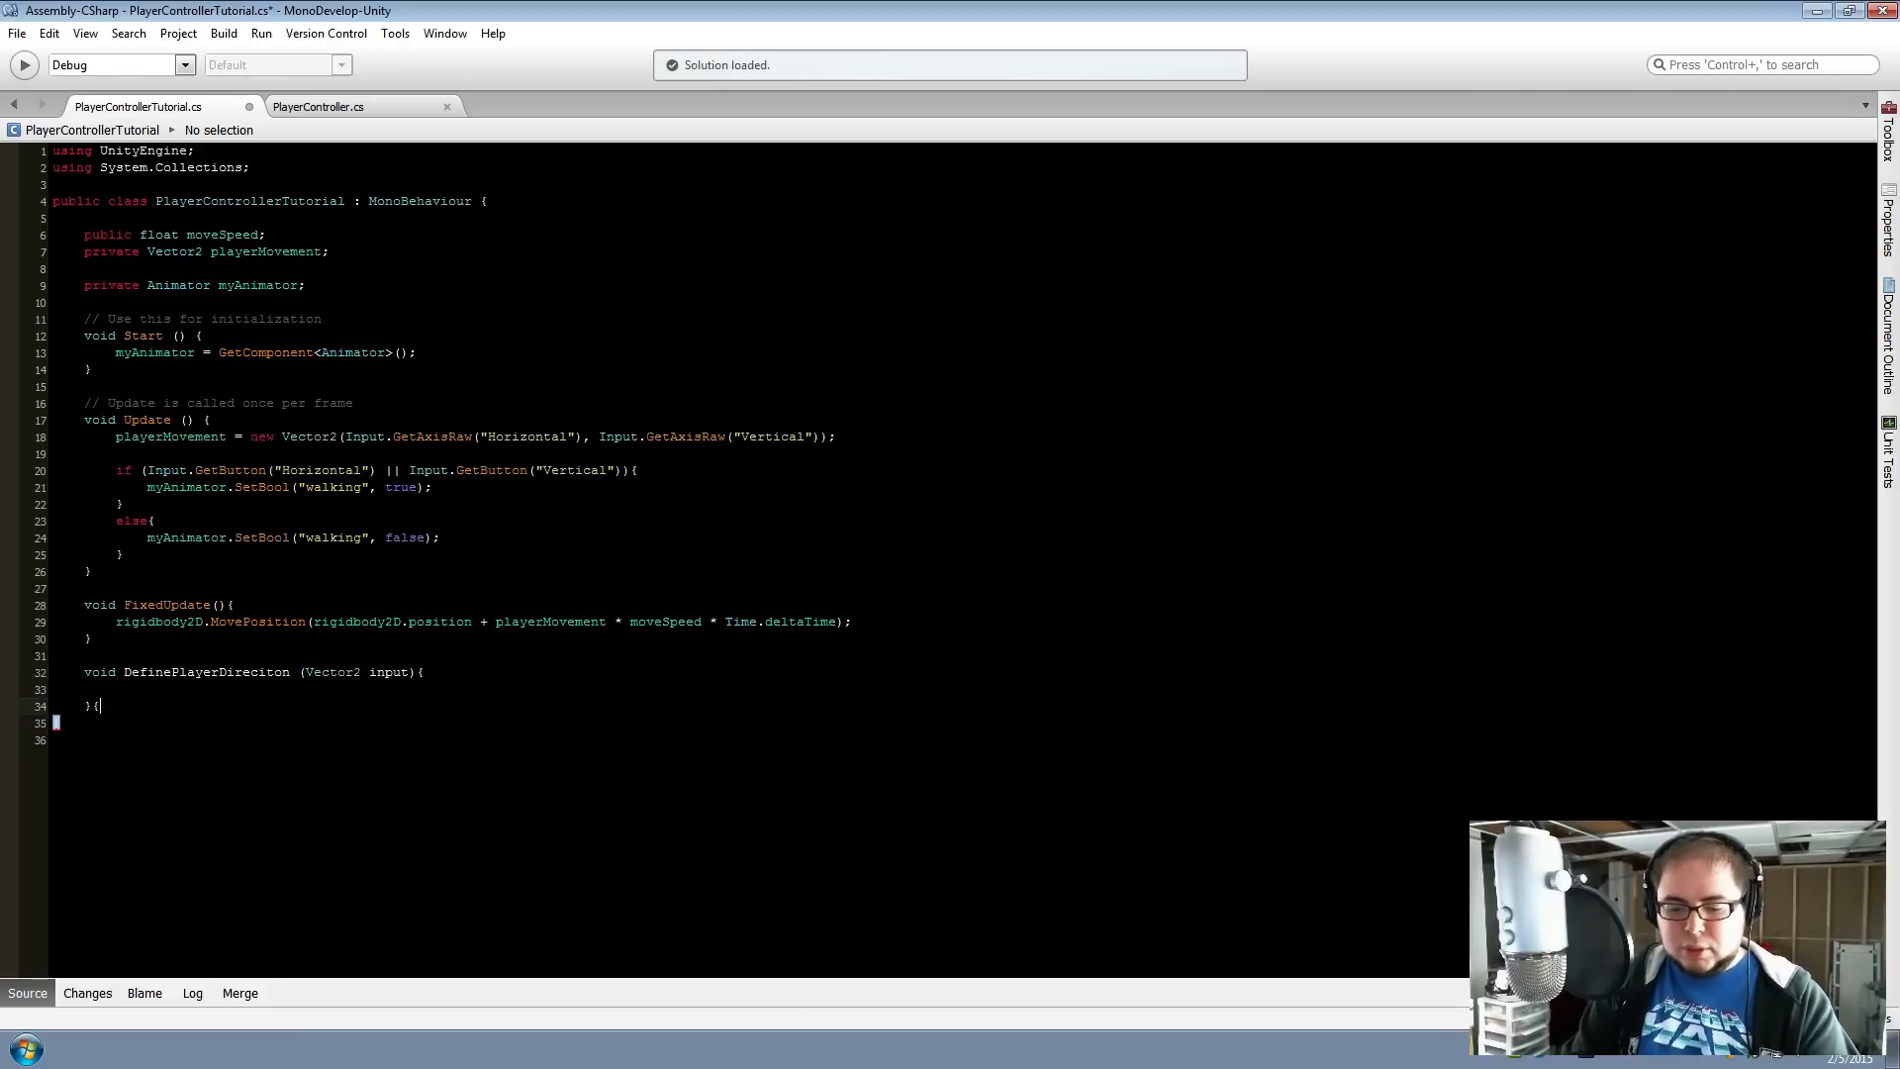
{"action": "key", "text": "ctrl+s"}
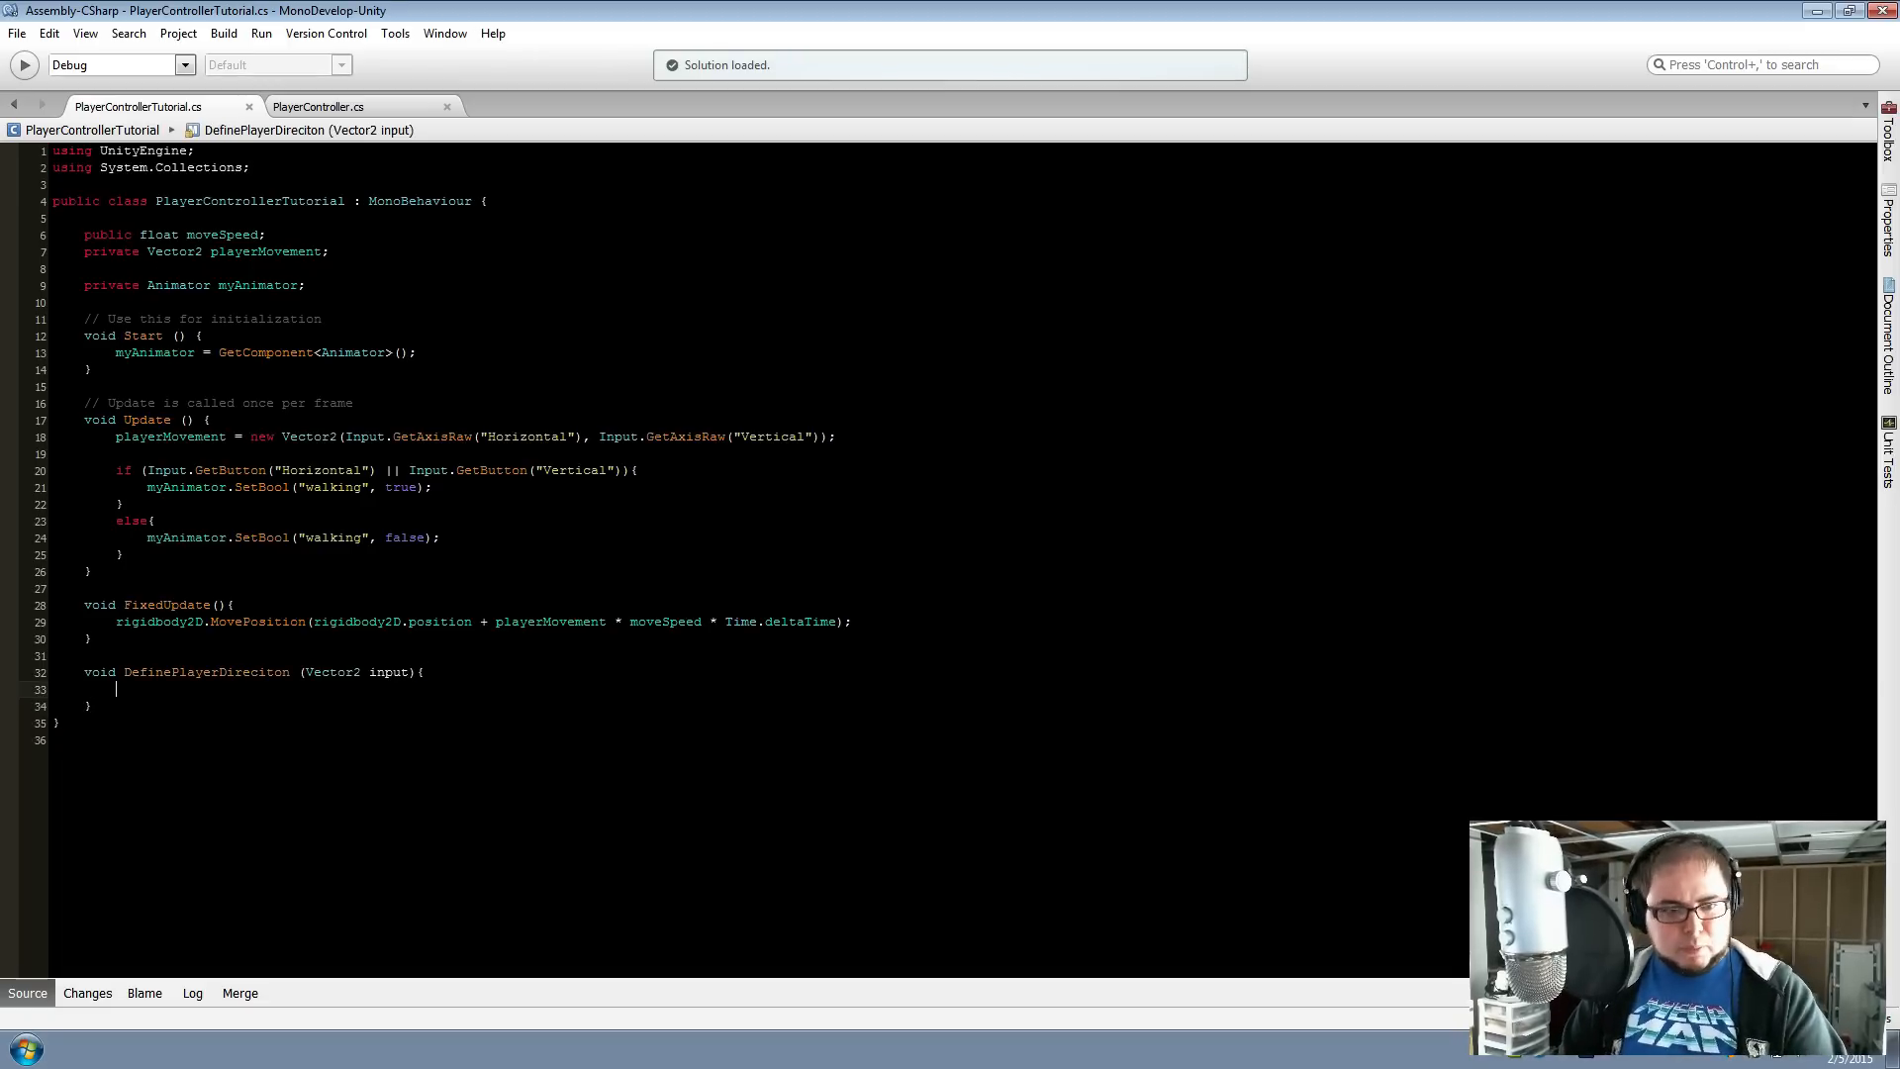
{"action": "key", "text": "Return"}
{"action": "key", "text": "Return"}
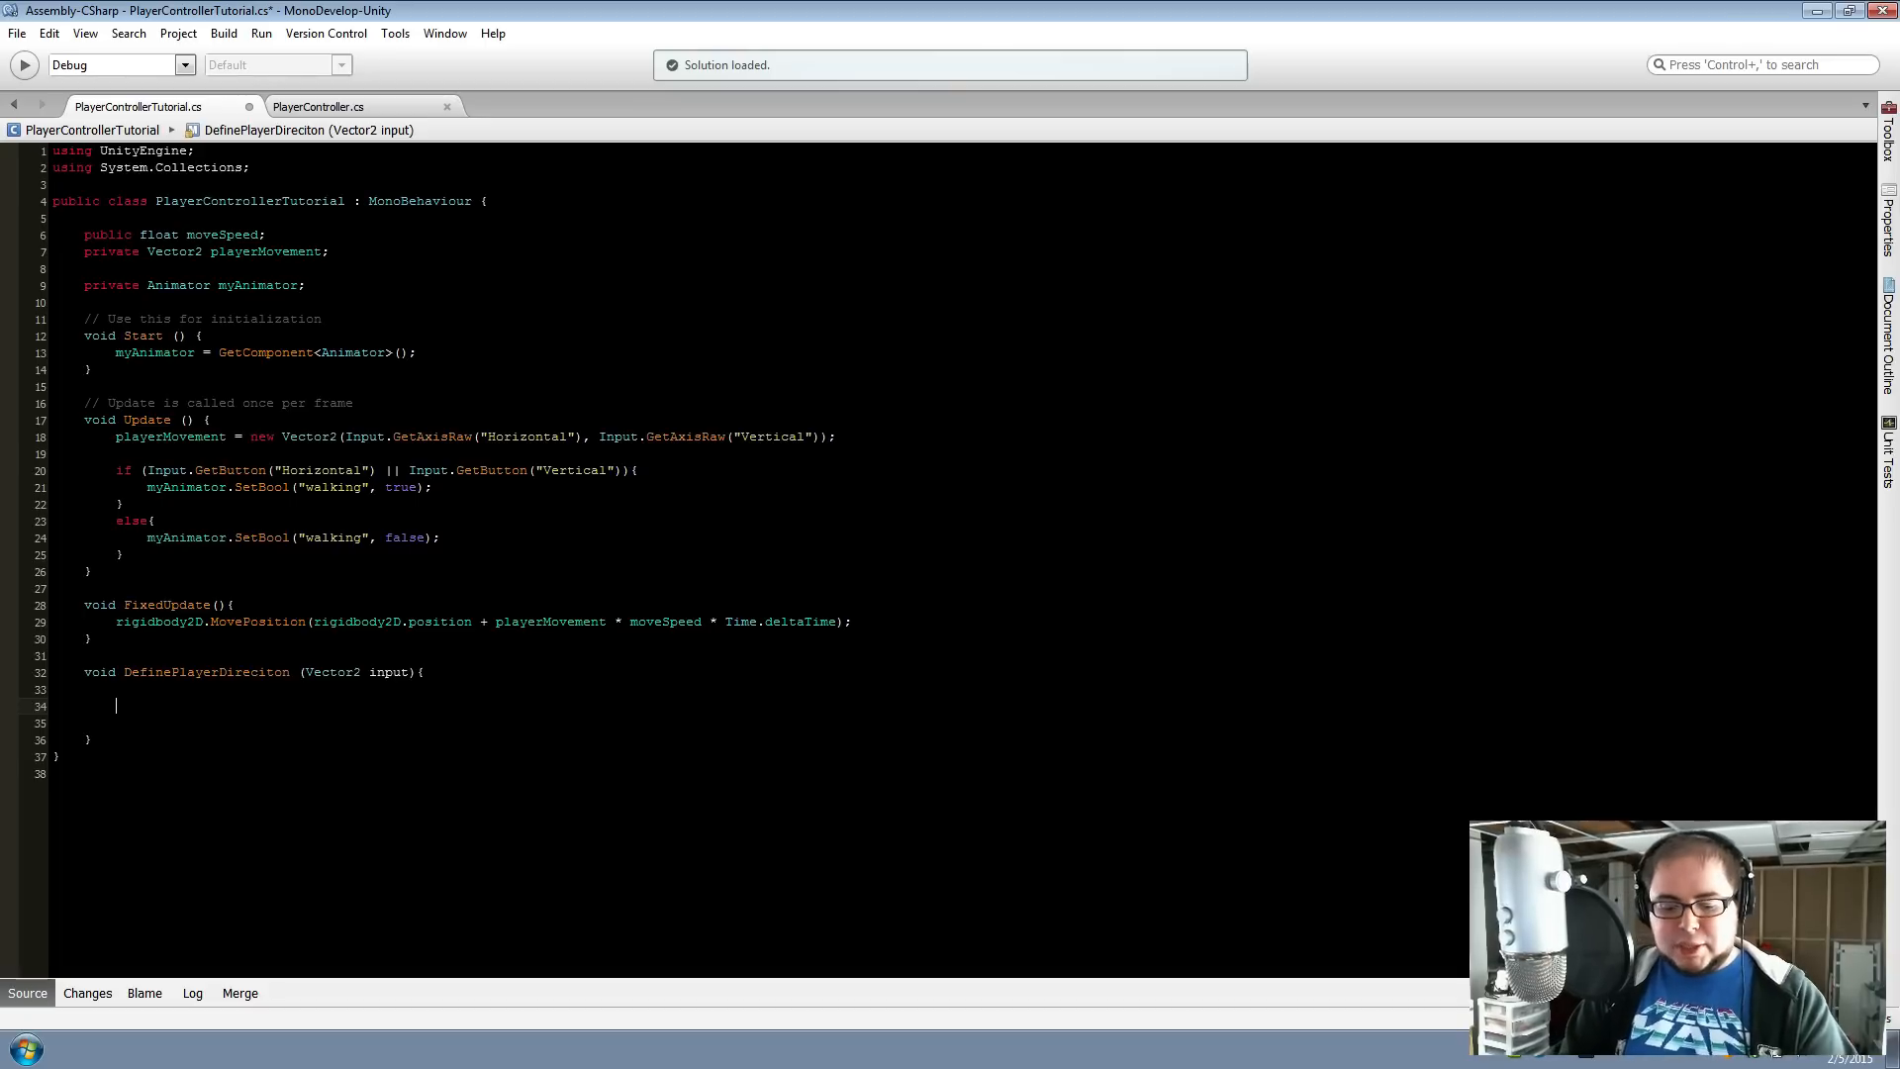
{"action": "type", "text": "playeran"}
{"action": "key", "text": "BackSpace"}
{"action": "key", "text": "BackSpace"}
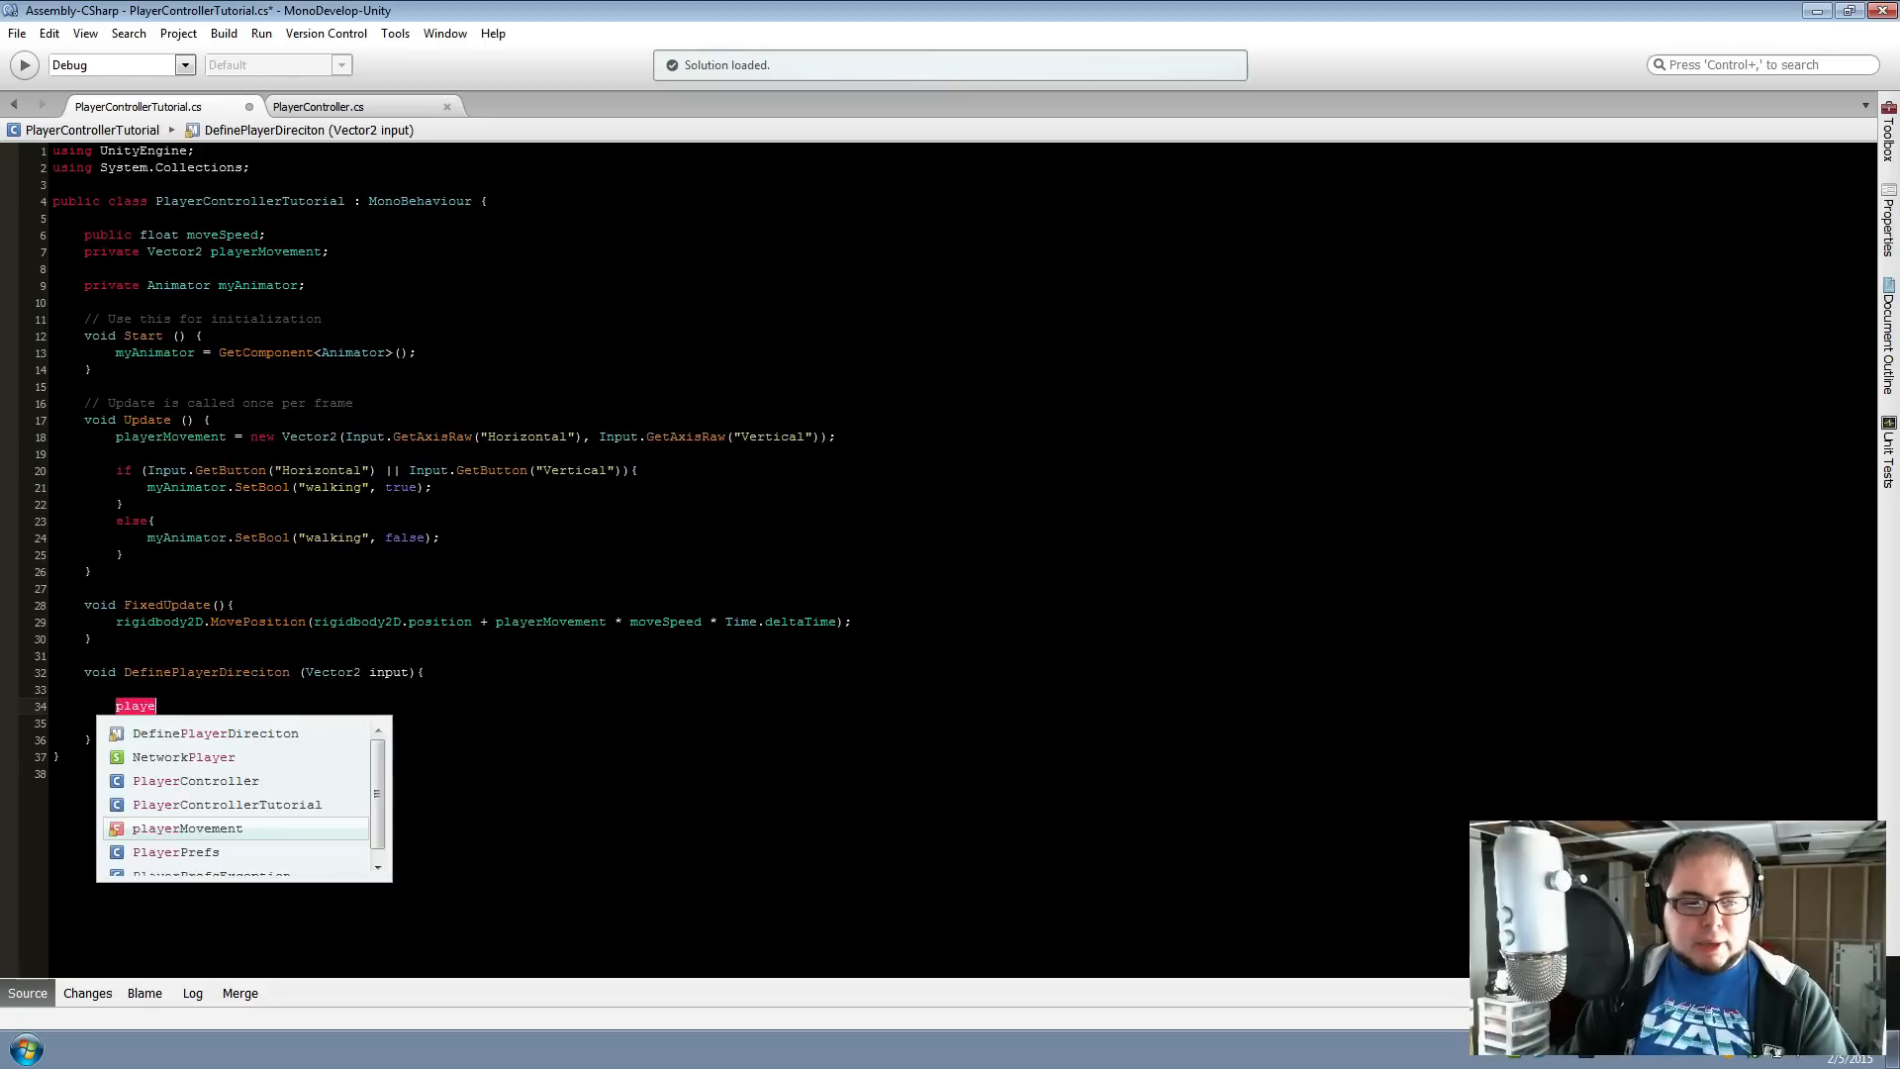
{"action": "type", "text": "an"}
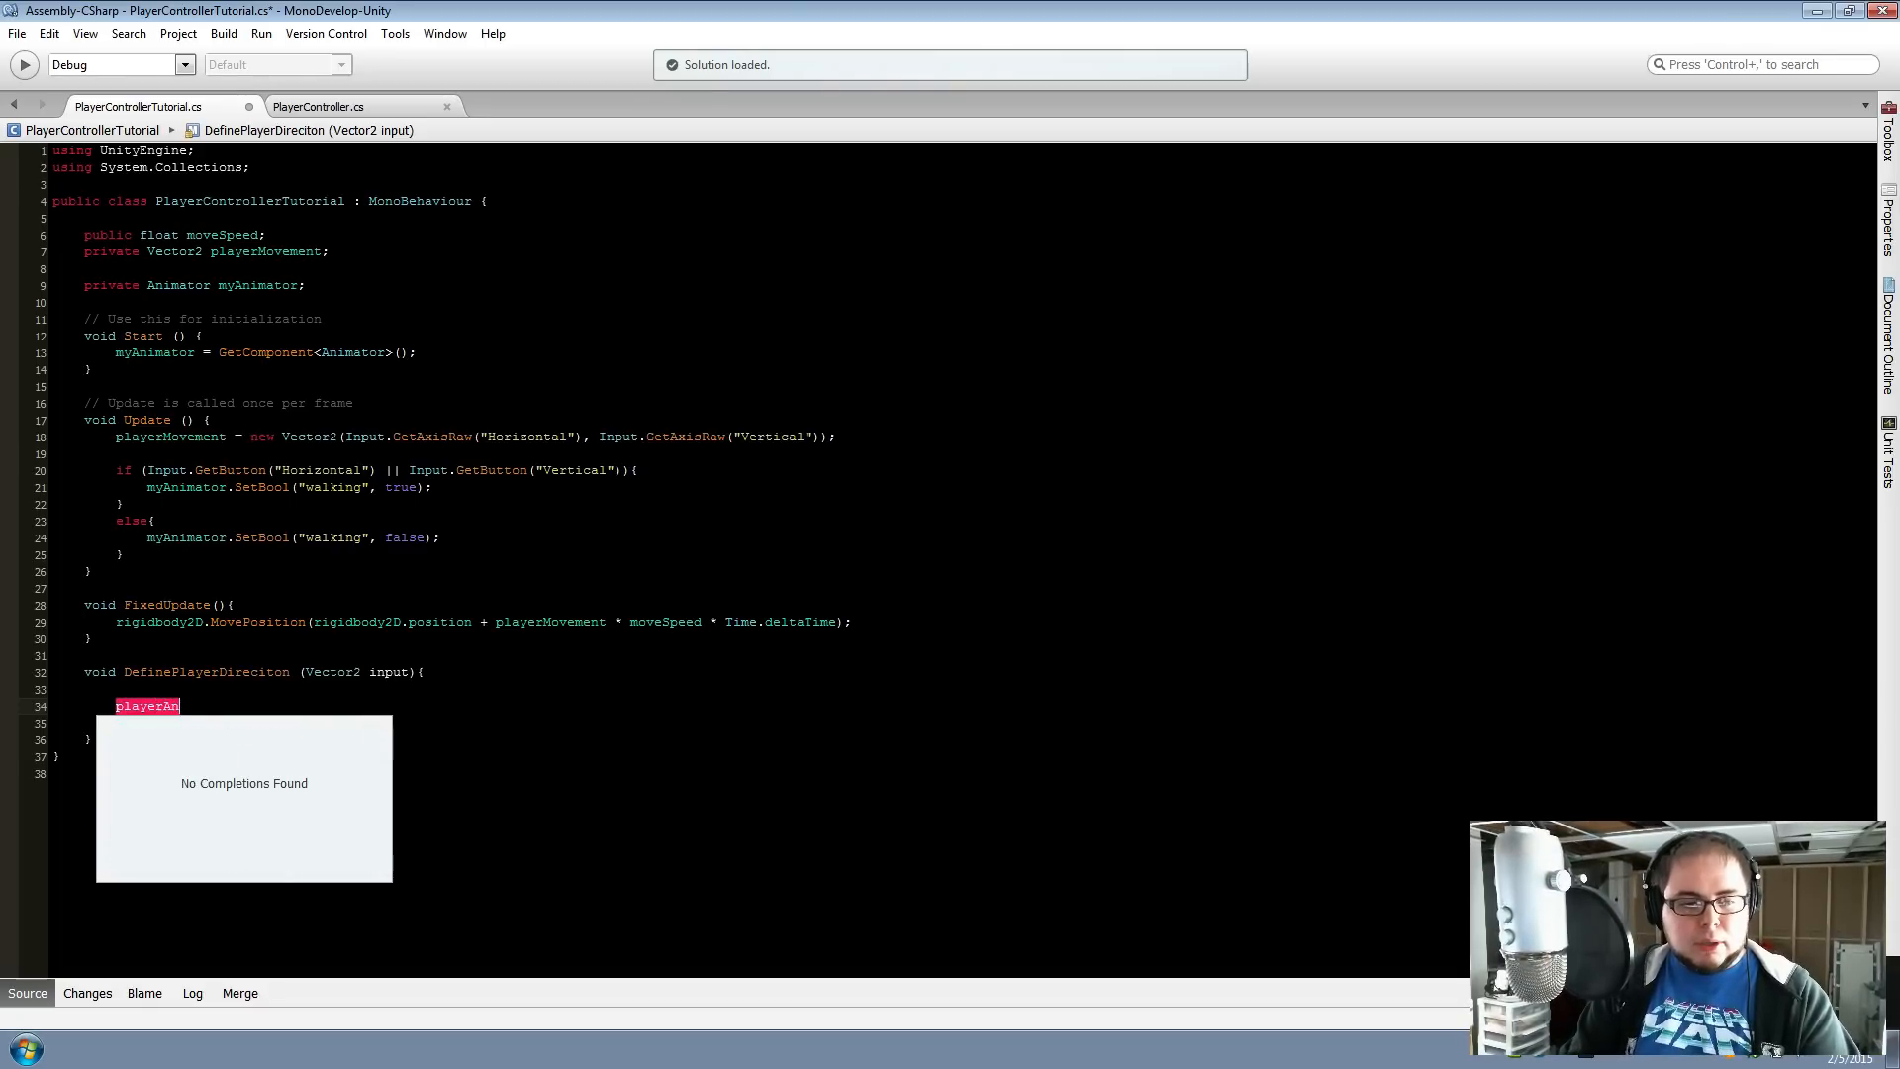
{"action": "key", "text": "BackSpace"}
{"action": "key", "text": "BackSpace"}
{"action": "key", "text": "BackSpace"}
{"action": "key", "text": "BackSpace"}
{"action": "key", "text": "BackSpace"}
{"action": "key", "text": "BackSpace"}
{"action": "key", "text": "BackSpace"}
{"action": "key", "text": "BackSpace"}
In DefinePlayerDireciton, add myAnimator.SetFloat ("inputX", input.x); and save the script
{"action": "type", "text": "myAnimator"}
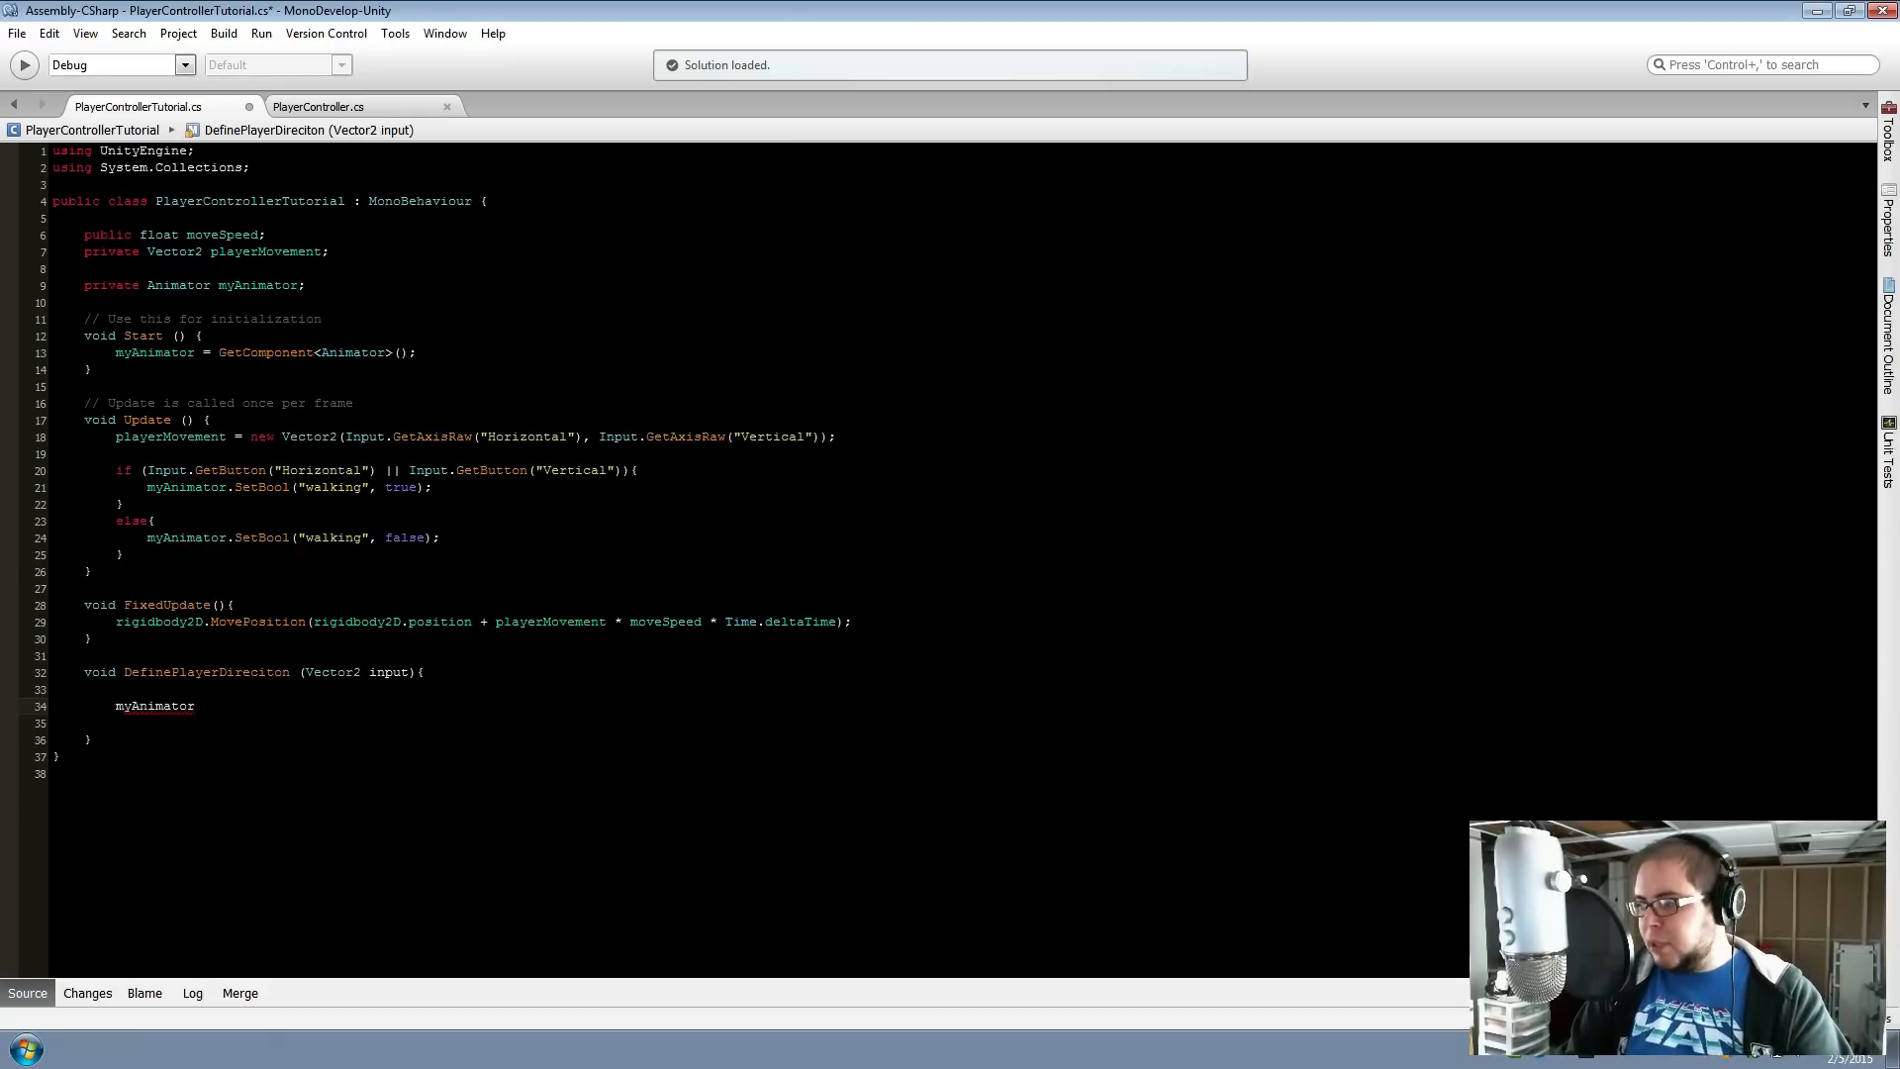
{"action": "type", "text": ".SetFloat"}
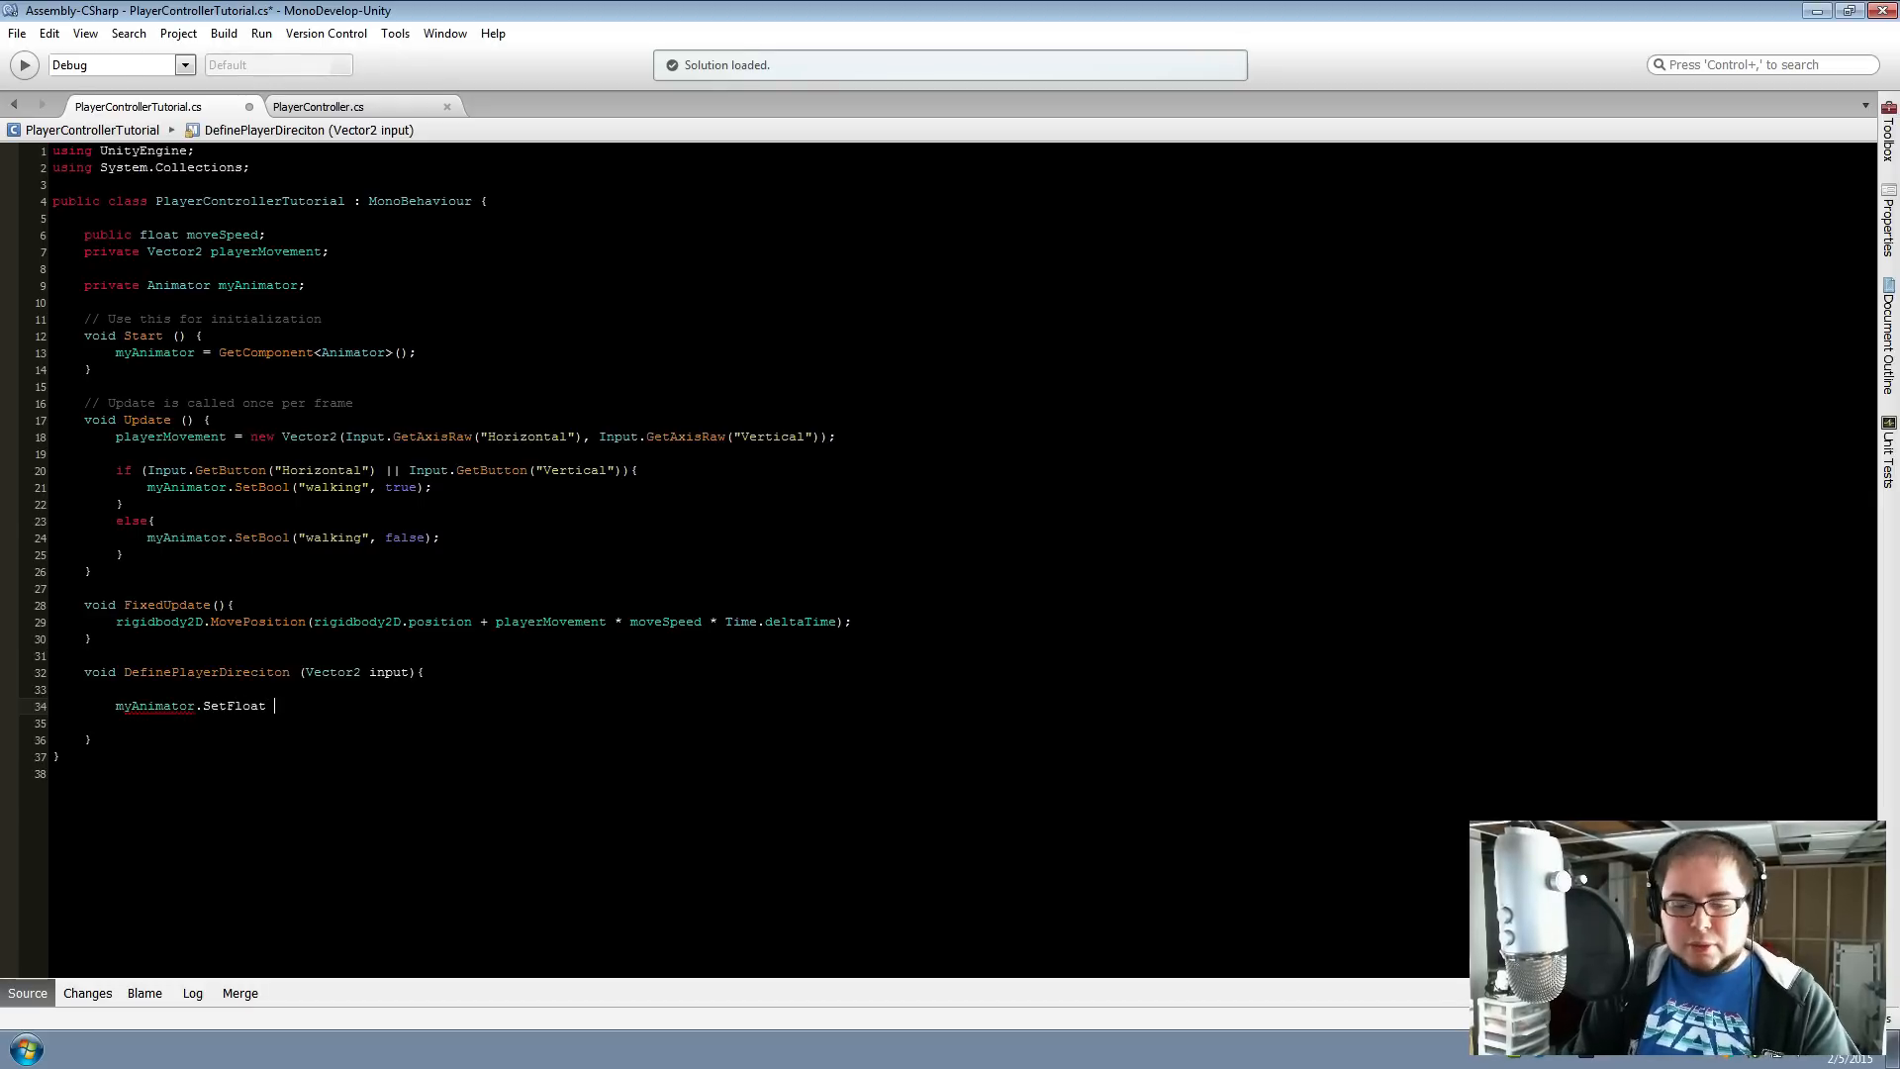
{"action": "type", "text": " (\"input"}
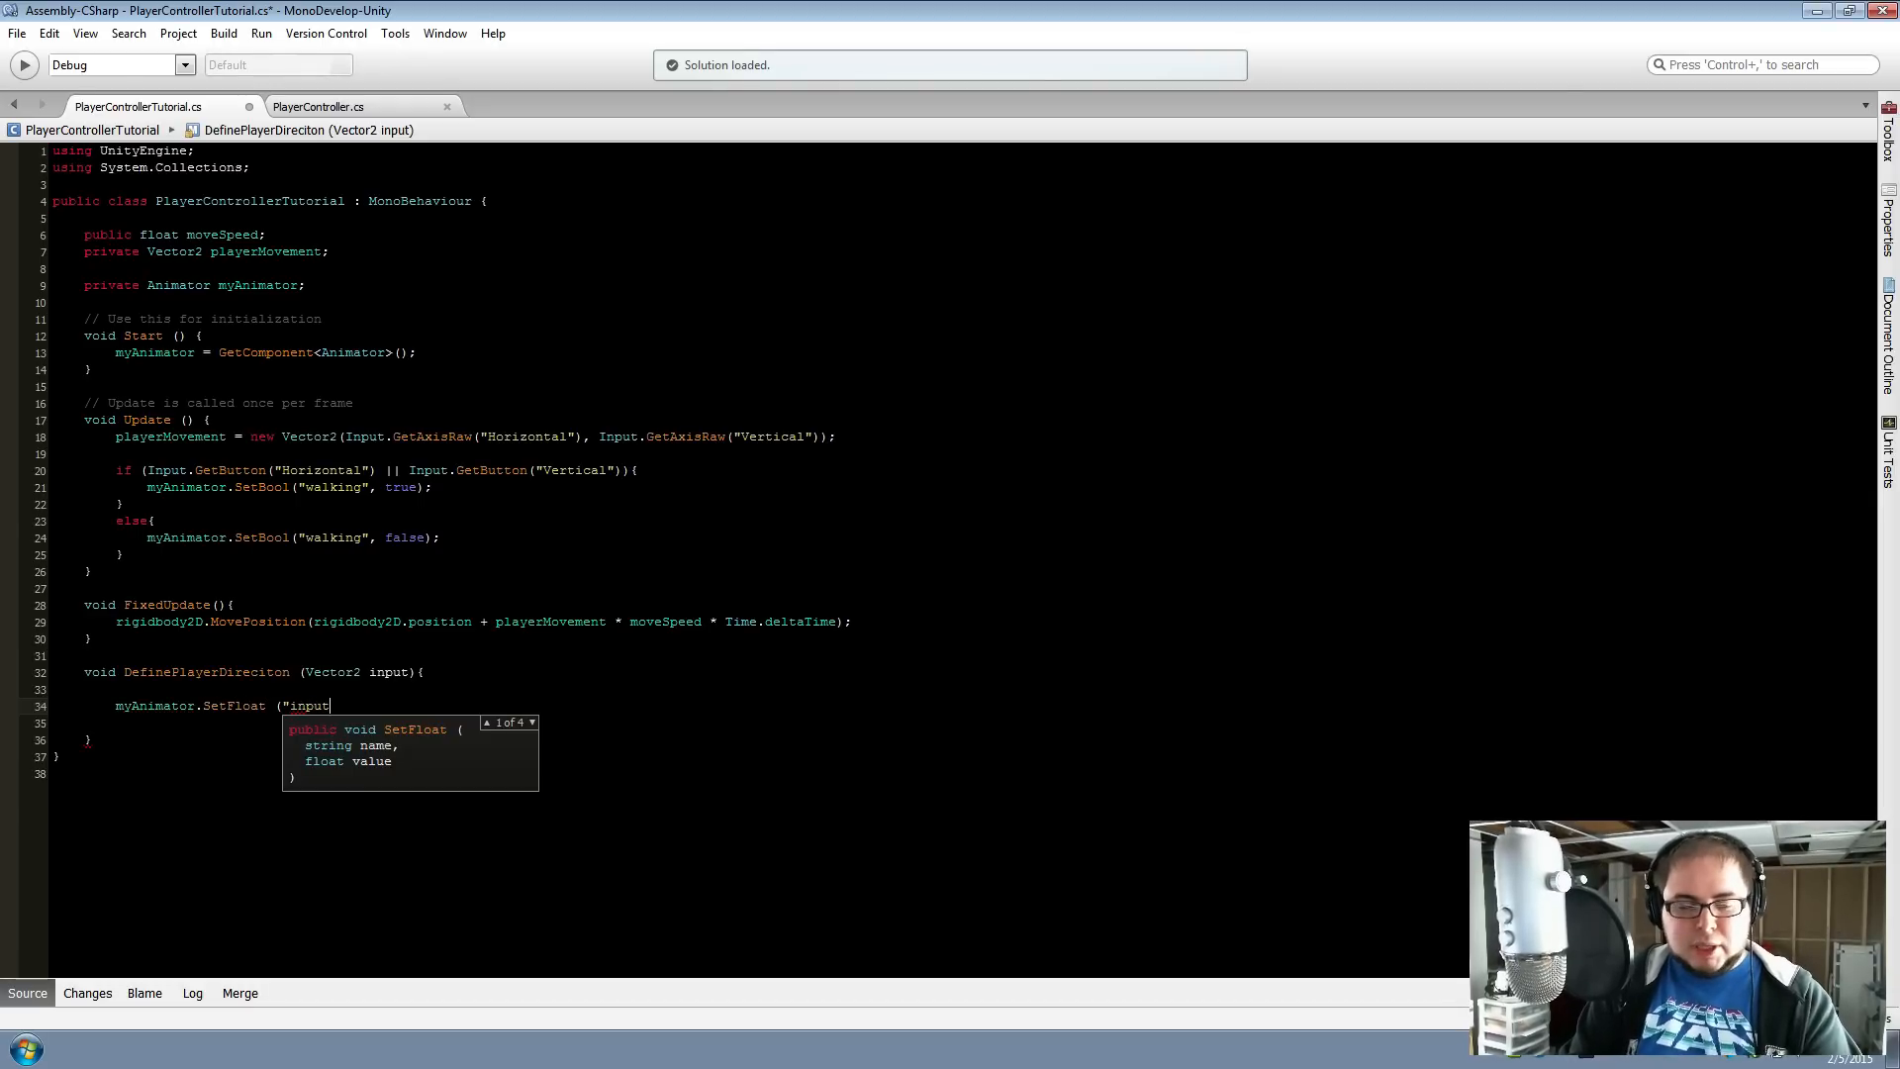
{"action": "type", "text": "X\", "}
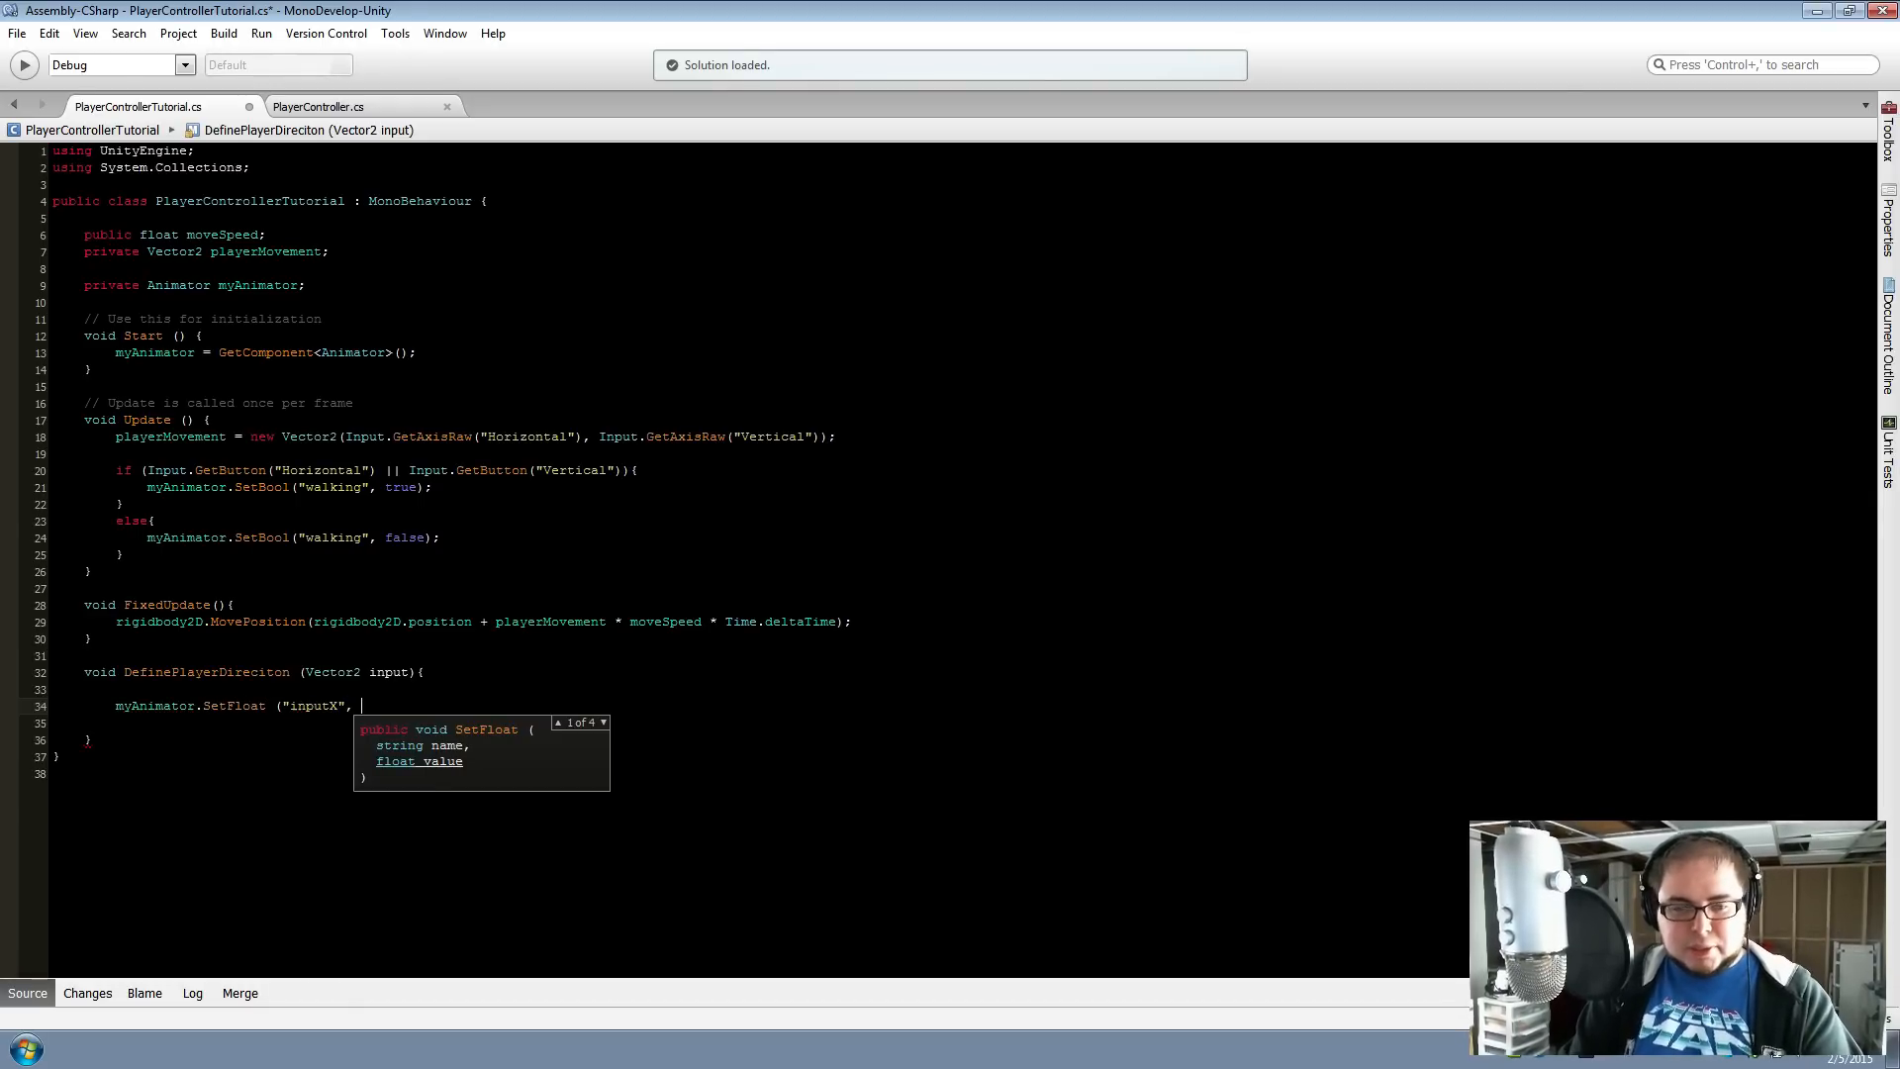
{"action": "type", "text": "input.x)"}
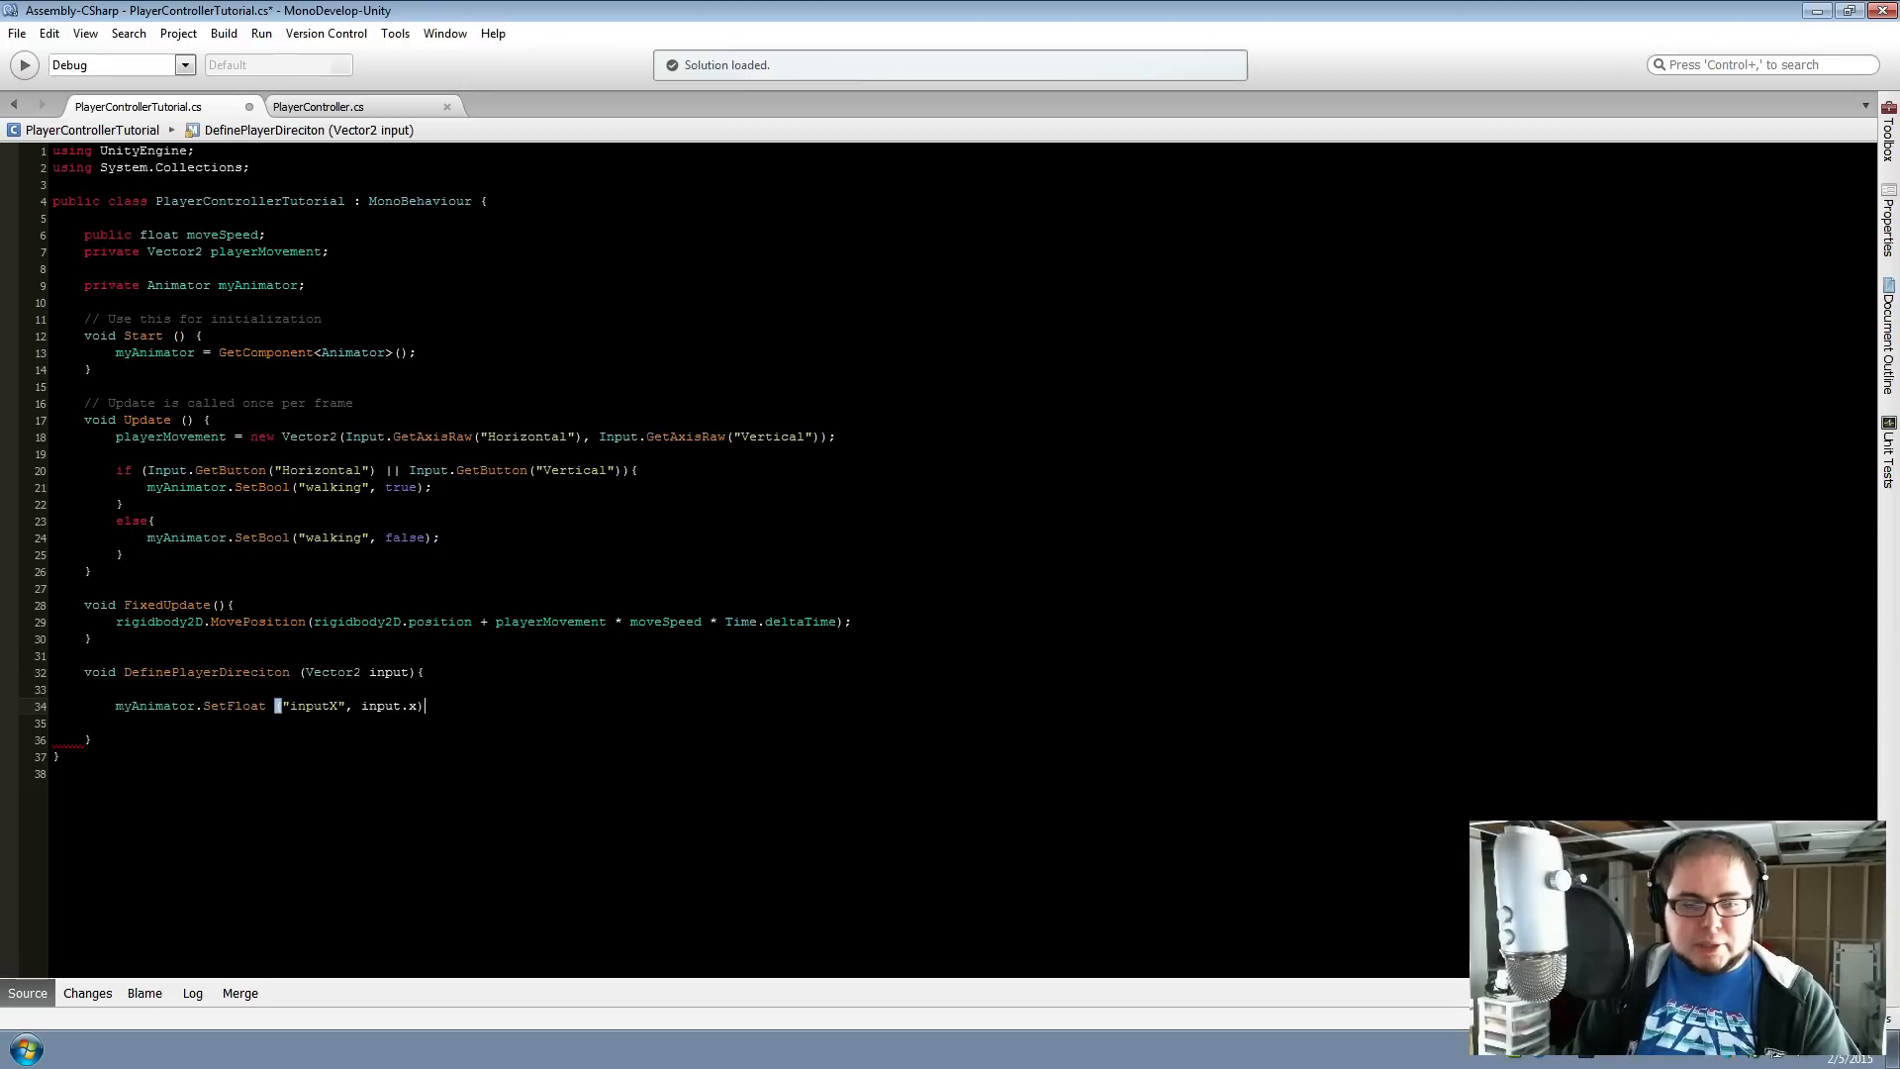
{"action": "type", "text": ";"}
{"action": "key", "text": "ctrl+s"}
{"action": "left_click", "coordinate": [198, 656]}
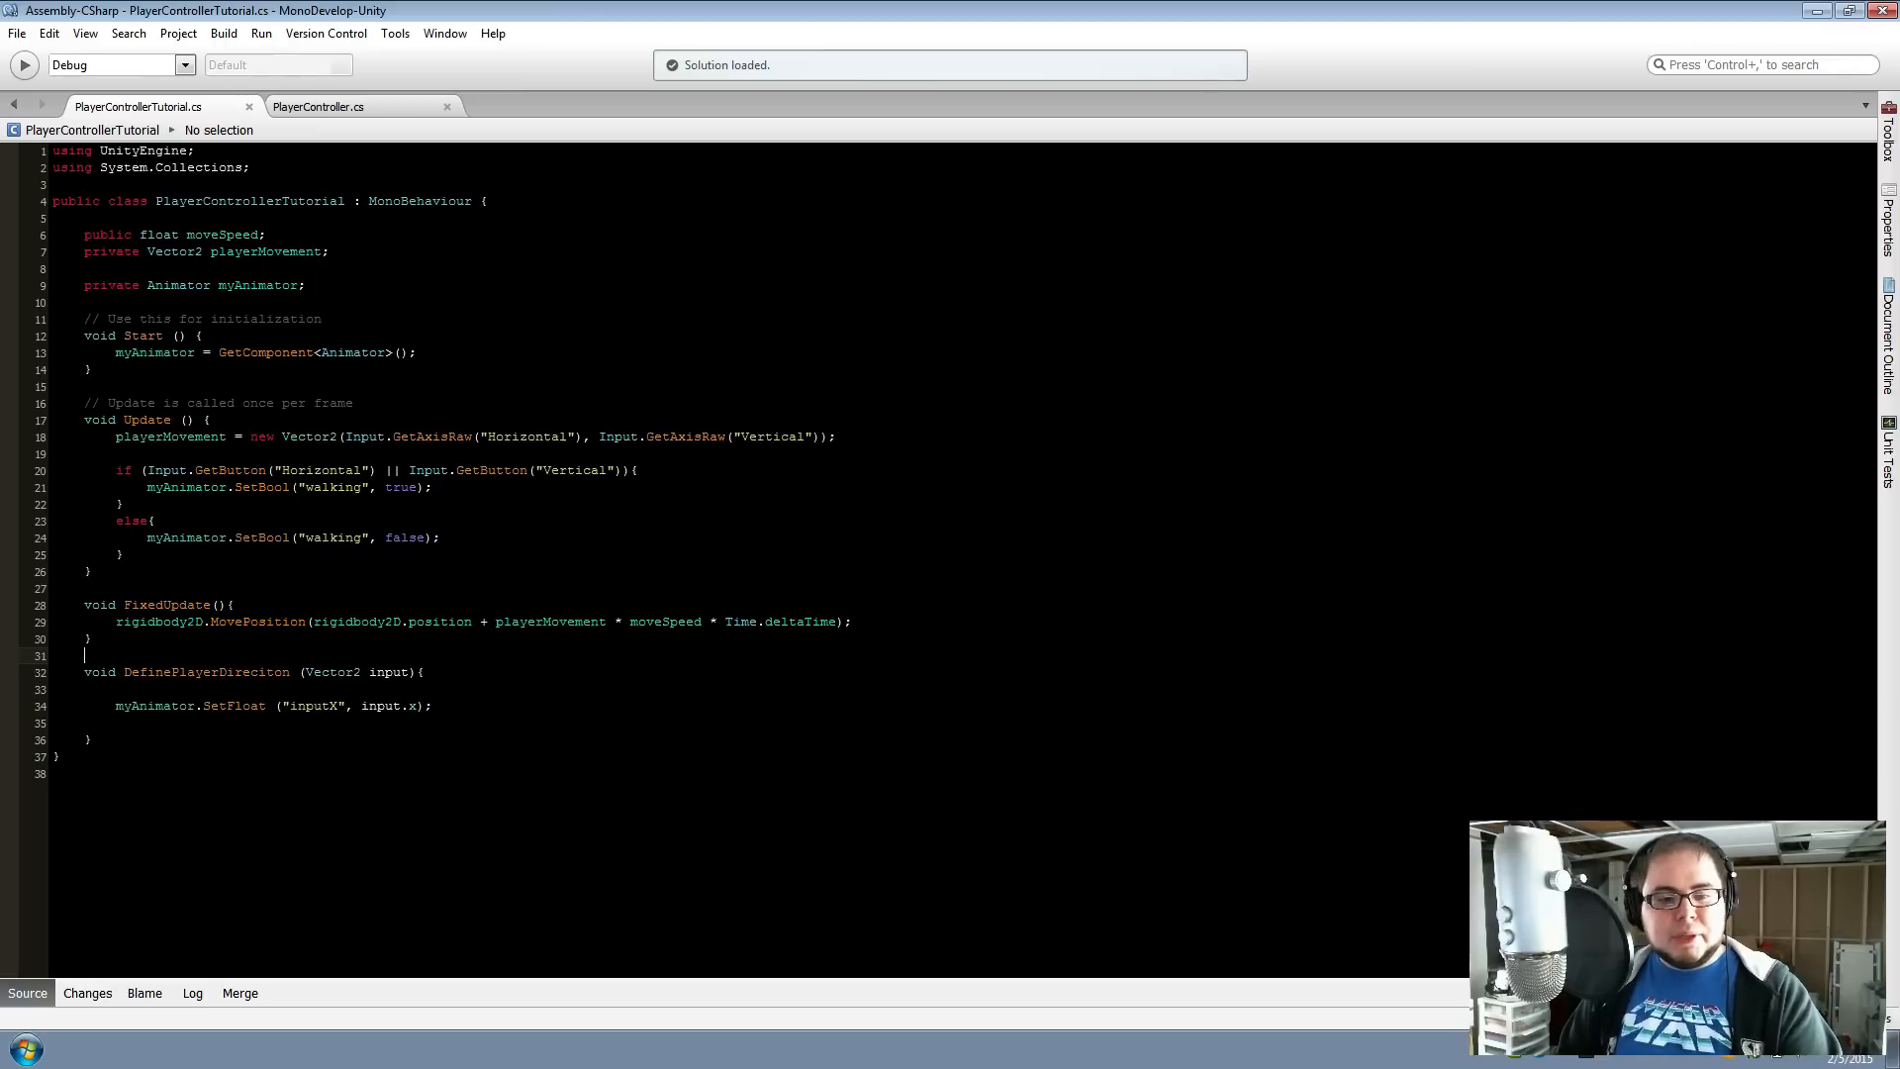
Compare the inputX string with the Animator parameter name in Unity, and return to MonoDevelop to review input.x against the method's Vector2 parameter
{"action": "double_click", "coordinate": [312, 706]}
{"action": "key", "text": "alt+Tab"}
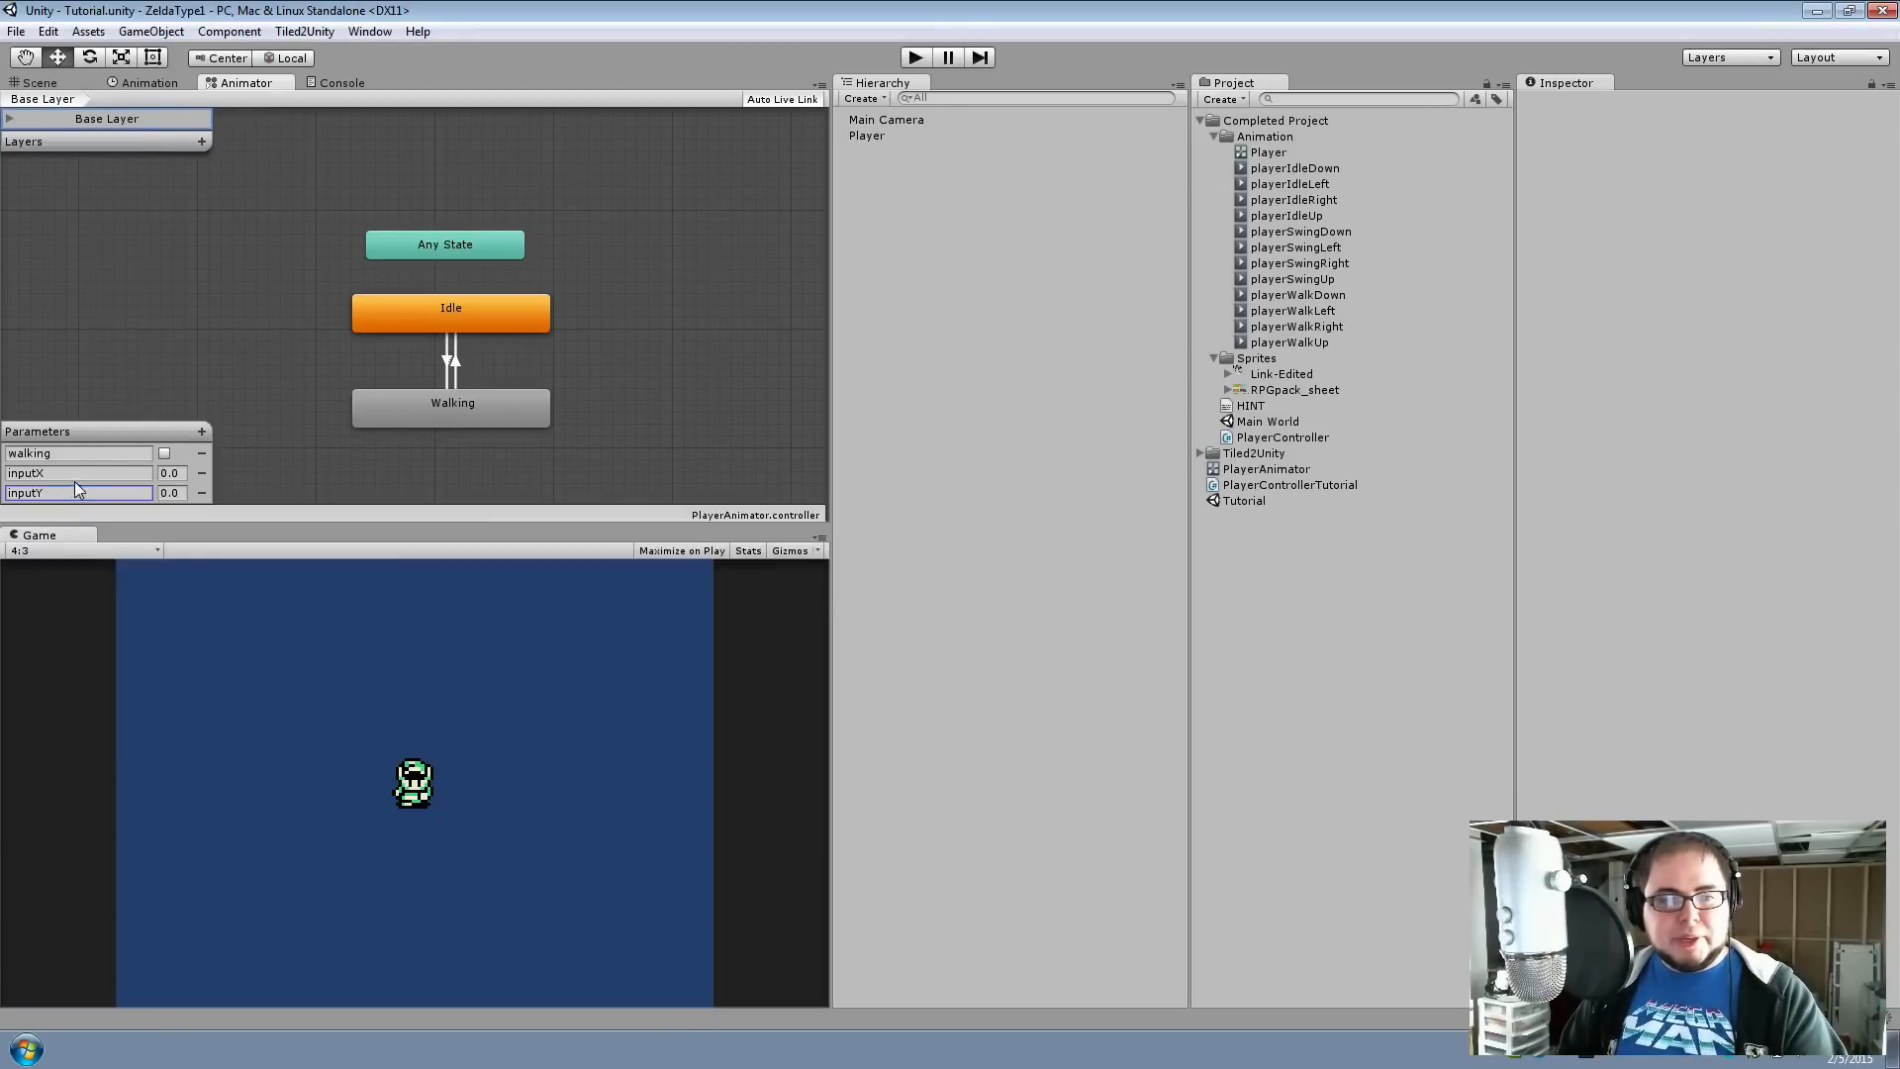
{"action": "left_click_drag", "start_coordinate": [73, 474], "coordinate": [4, 475]}
{"action": "key", "text": "alt+Tab"}
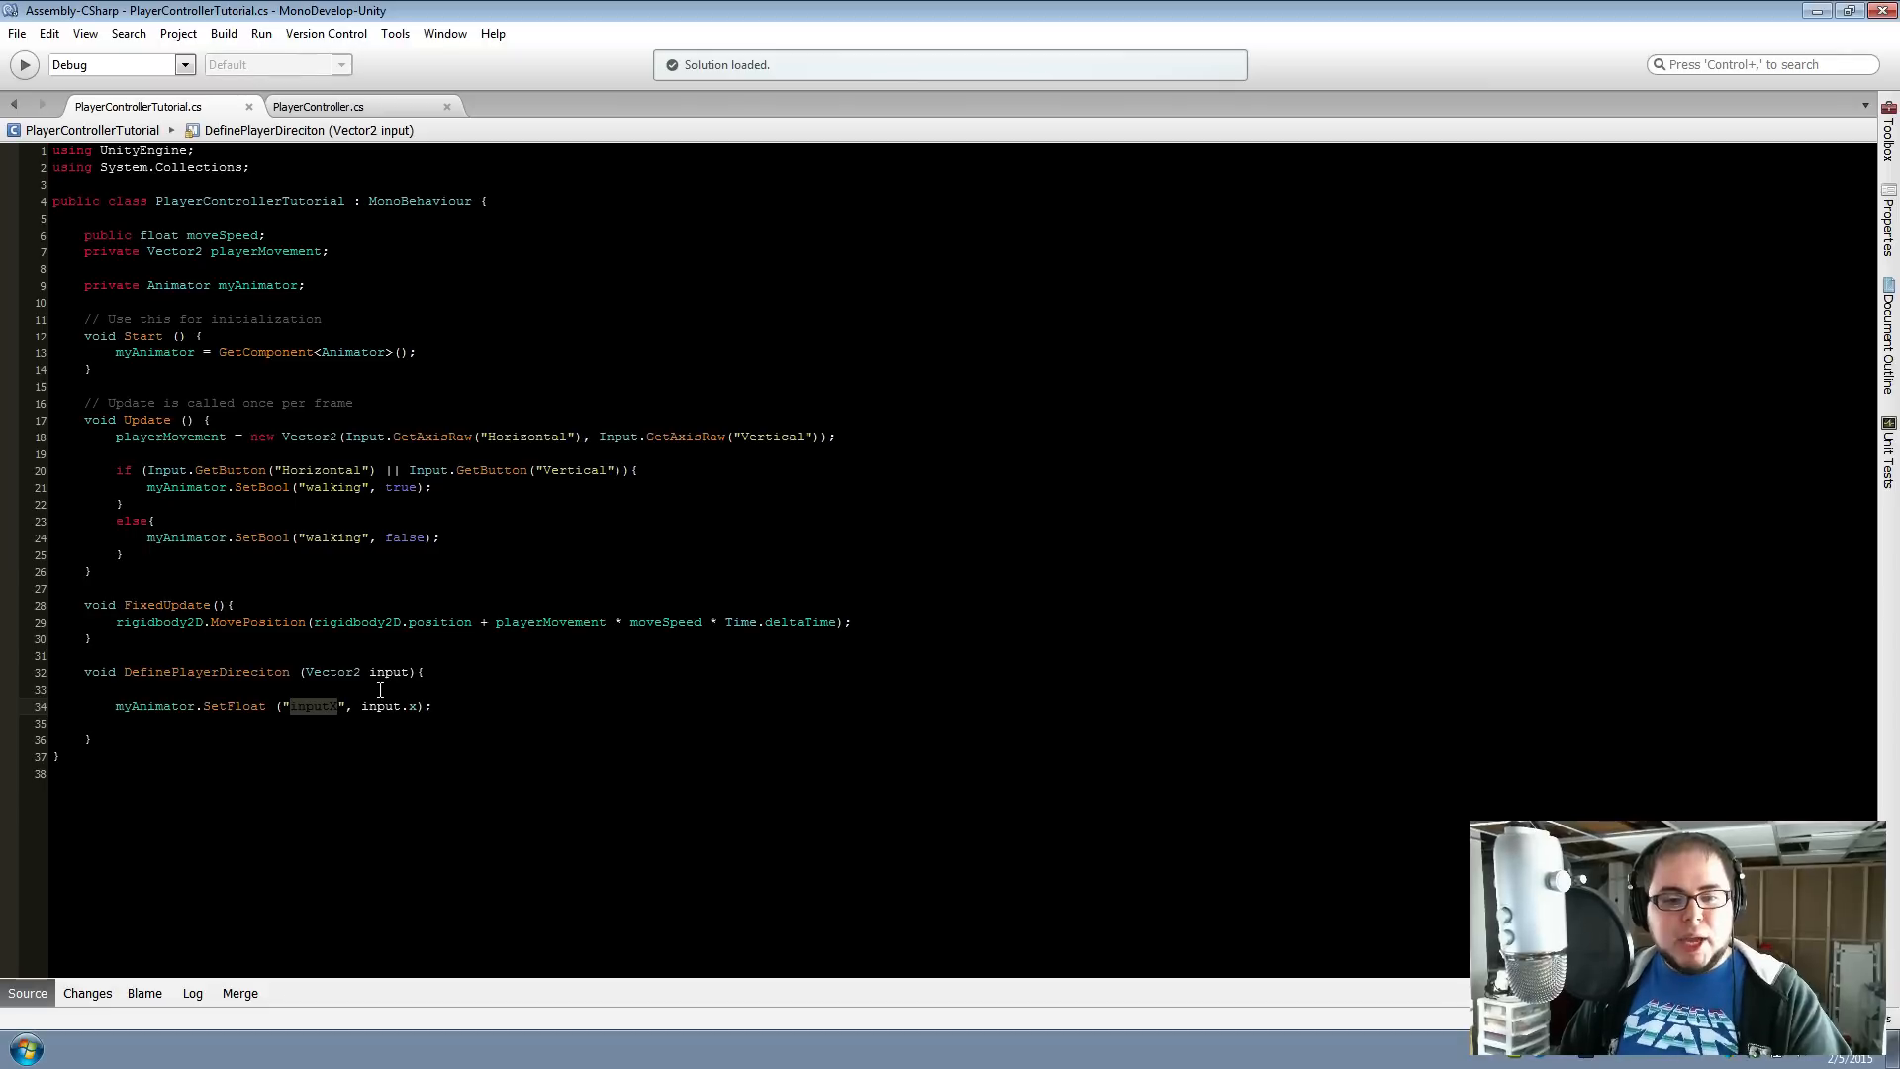
{"action": "left_click_drag", "start_coordinate": [363, 707], "coordinate": [425, 707]}
{"action": "left_click", "coordinate": [388, 673]}
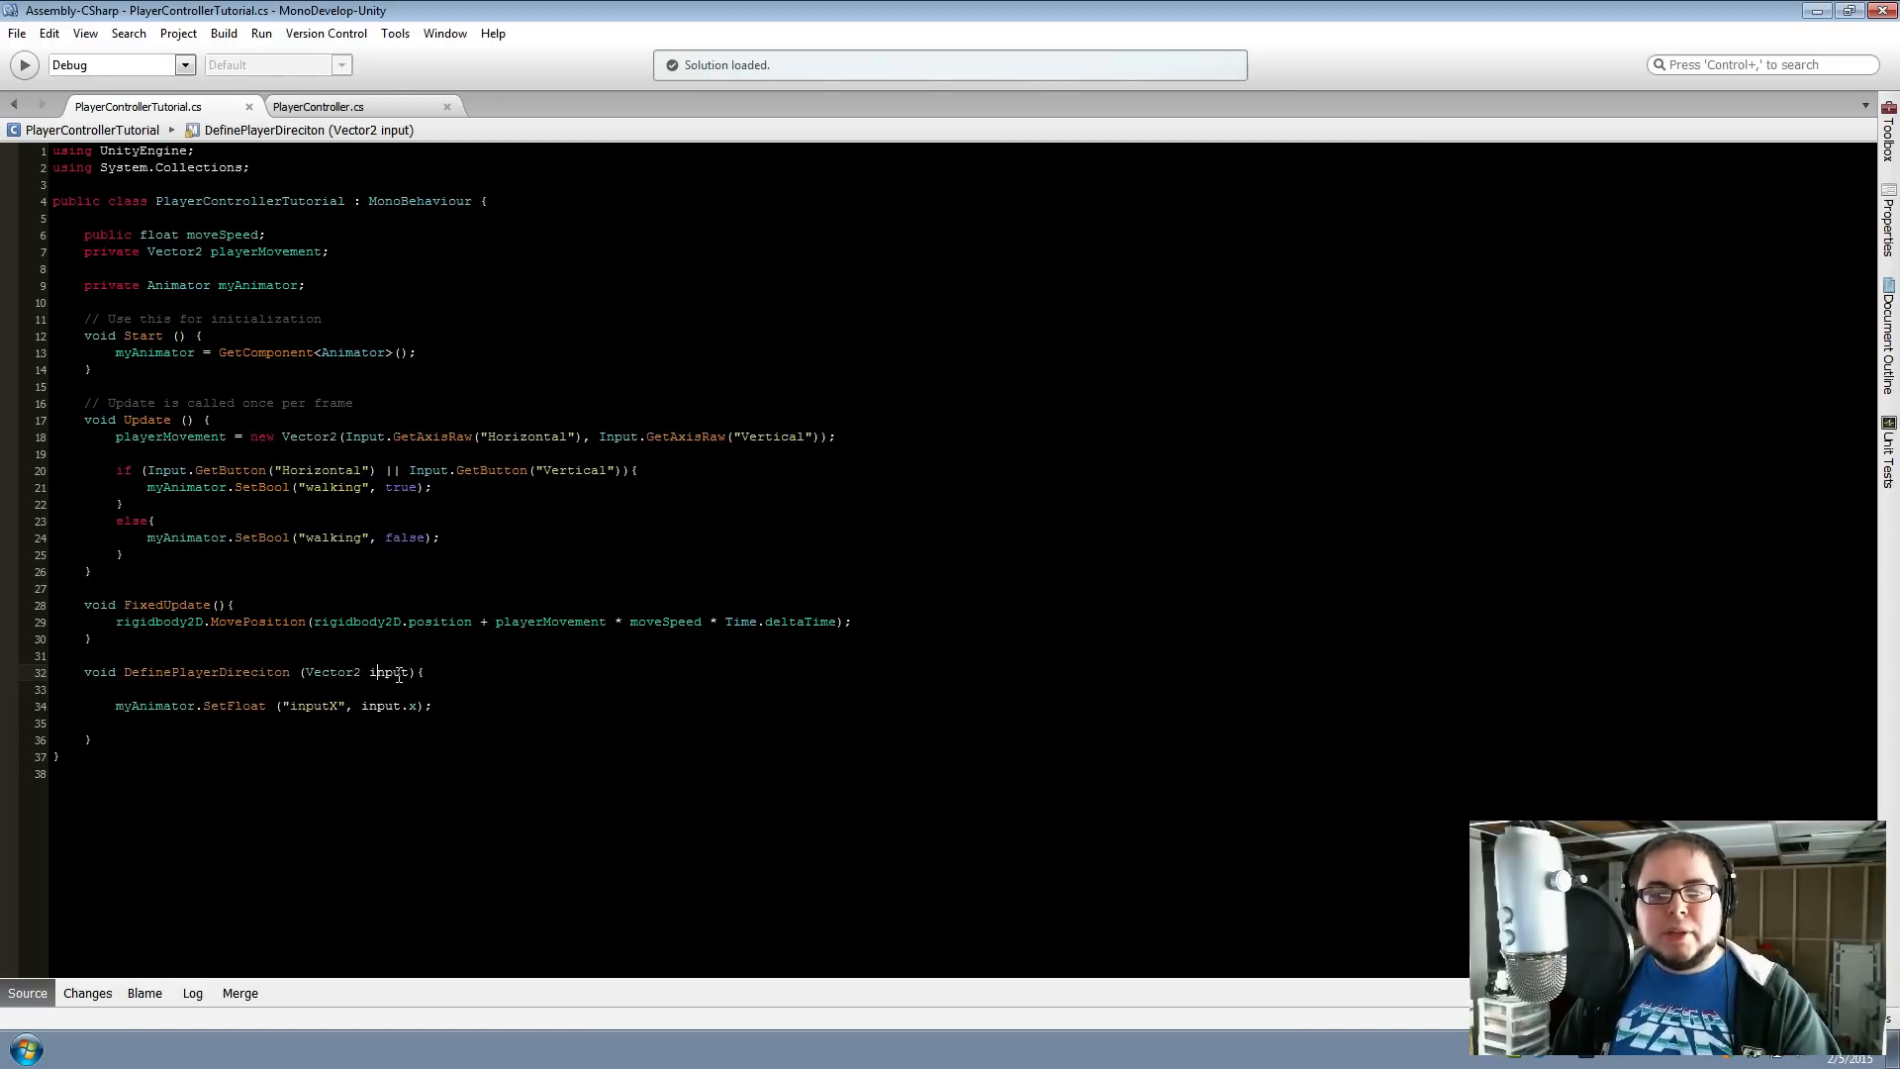
{"action": "left_click", "coordinate": [412, 676]}
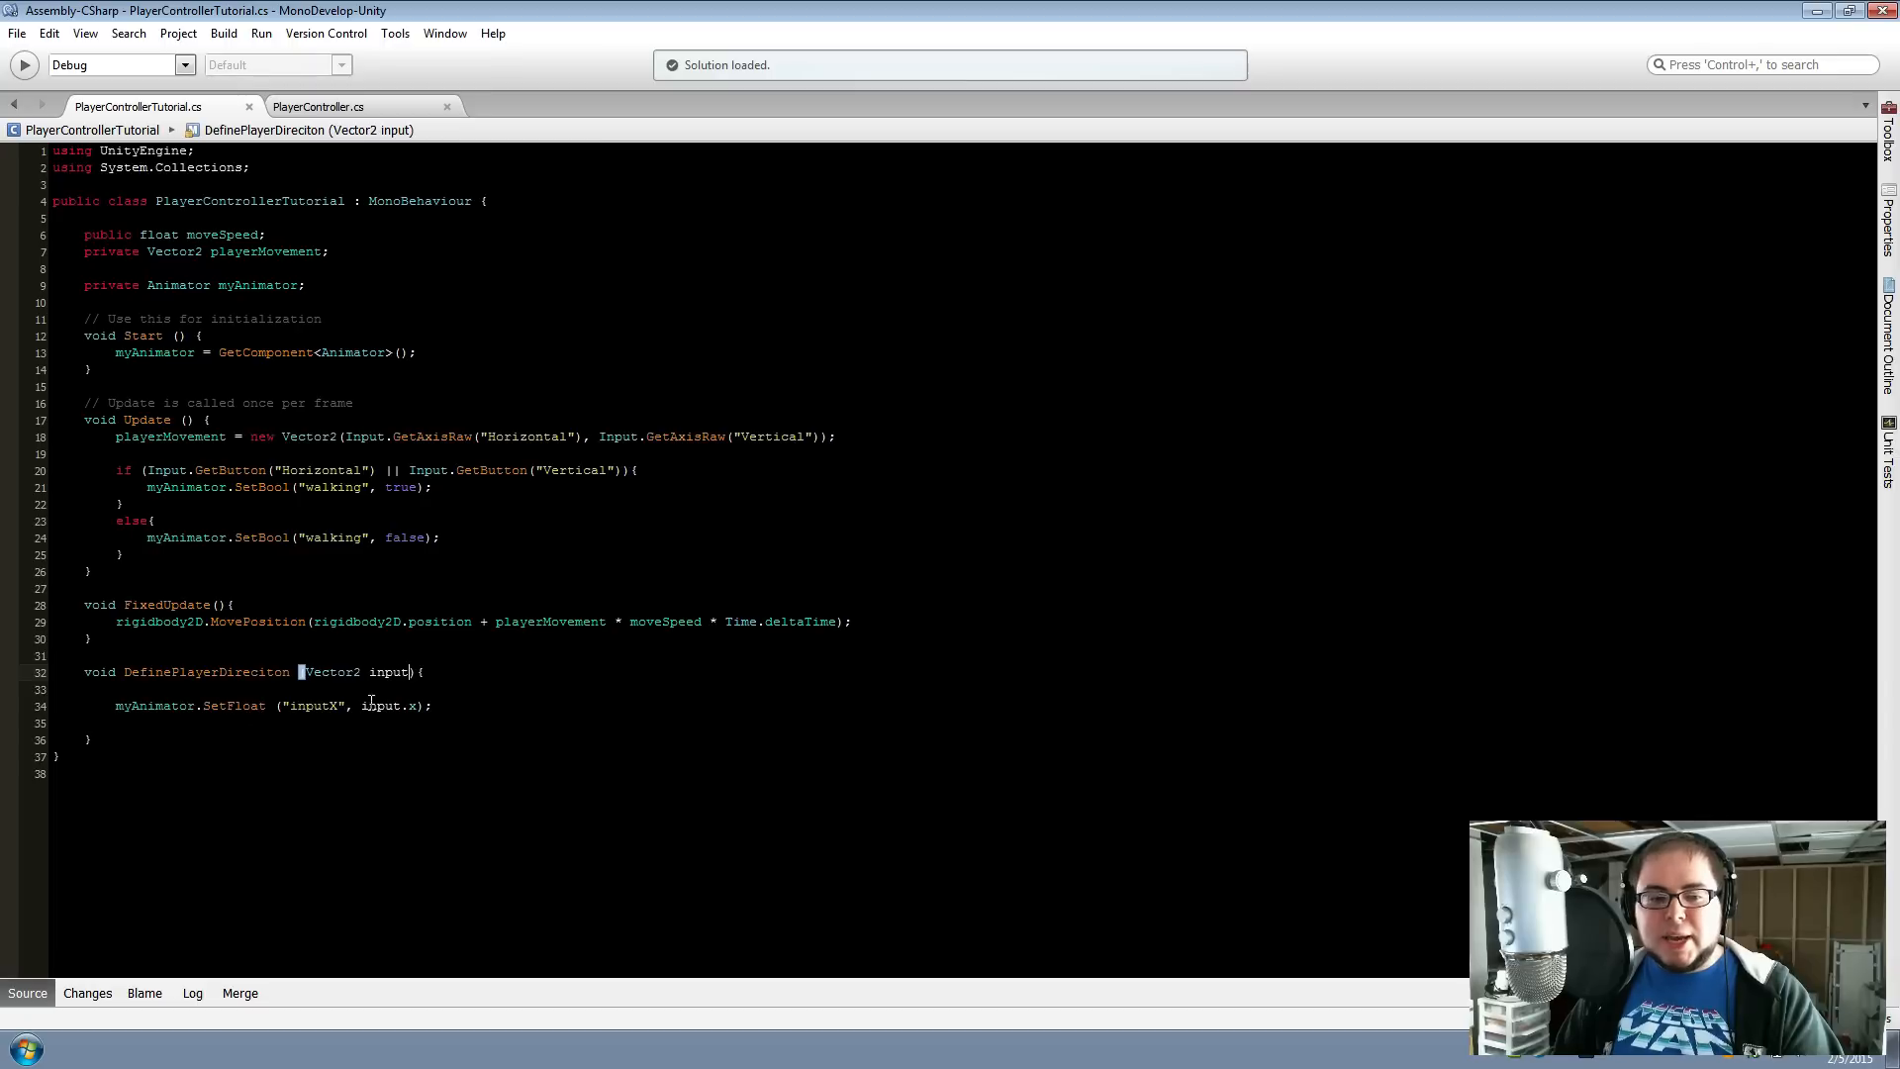
Add myAnimator.SetFloat ("inputY", input.y); below the inputX line and save the script
{"action": "left_click", "coordinate": [472, 702]}
{"action": "key", "text": "Return"}
{"action": "type", "text": "myAn"}
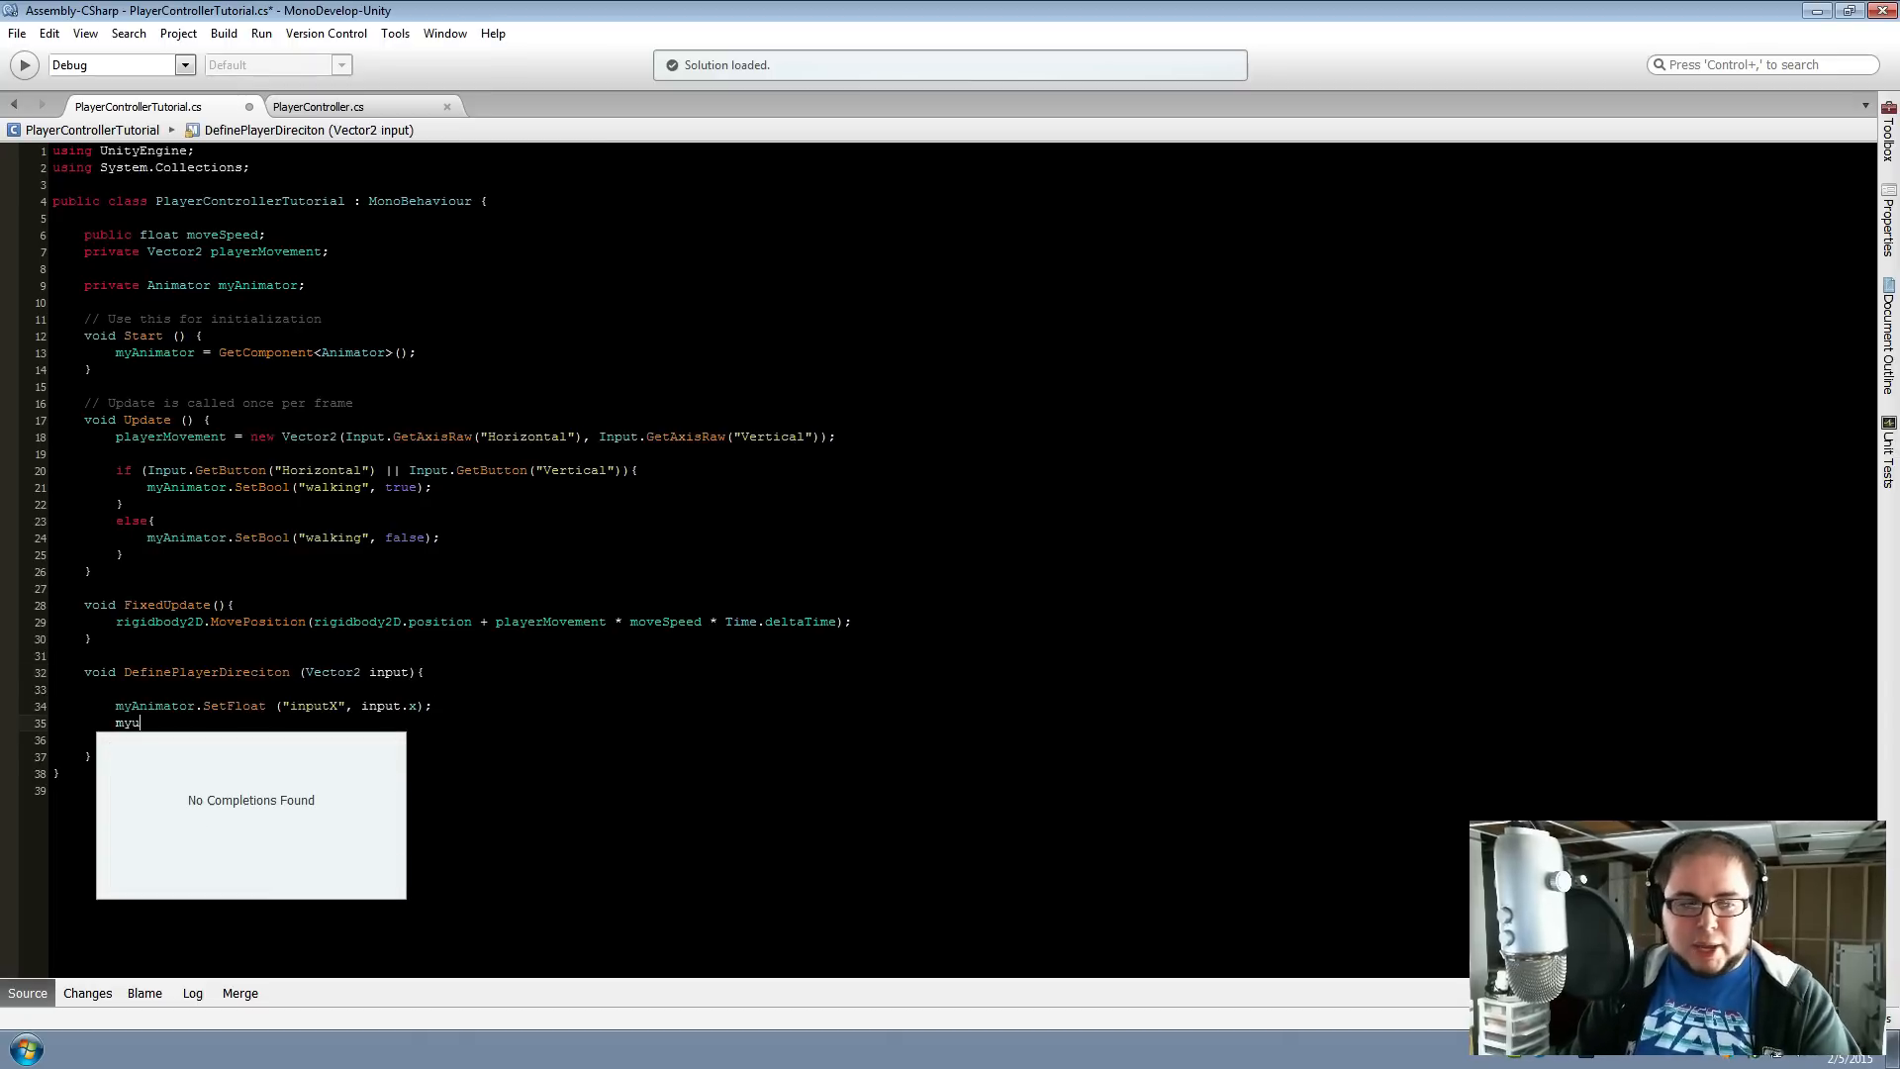
{"action": "key", "text": "Return"}
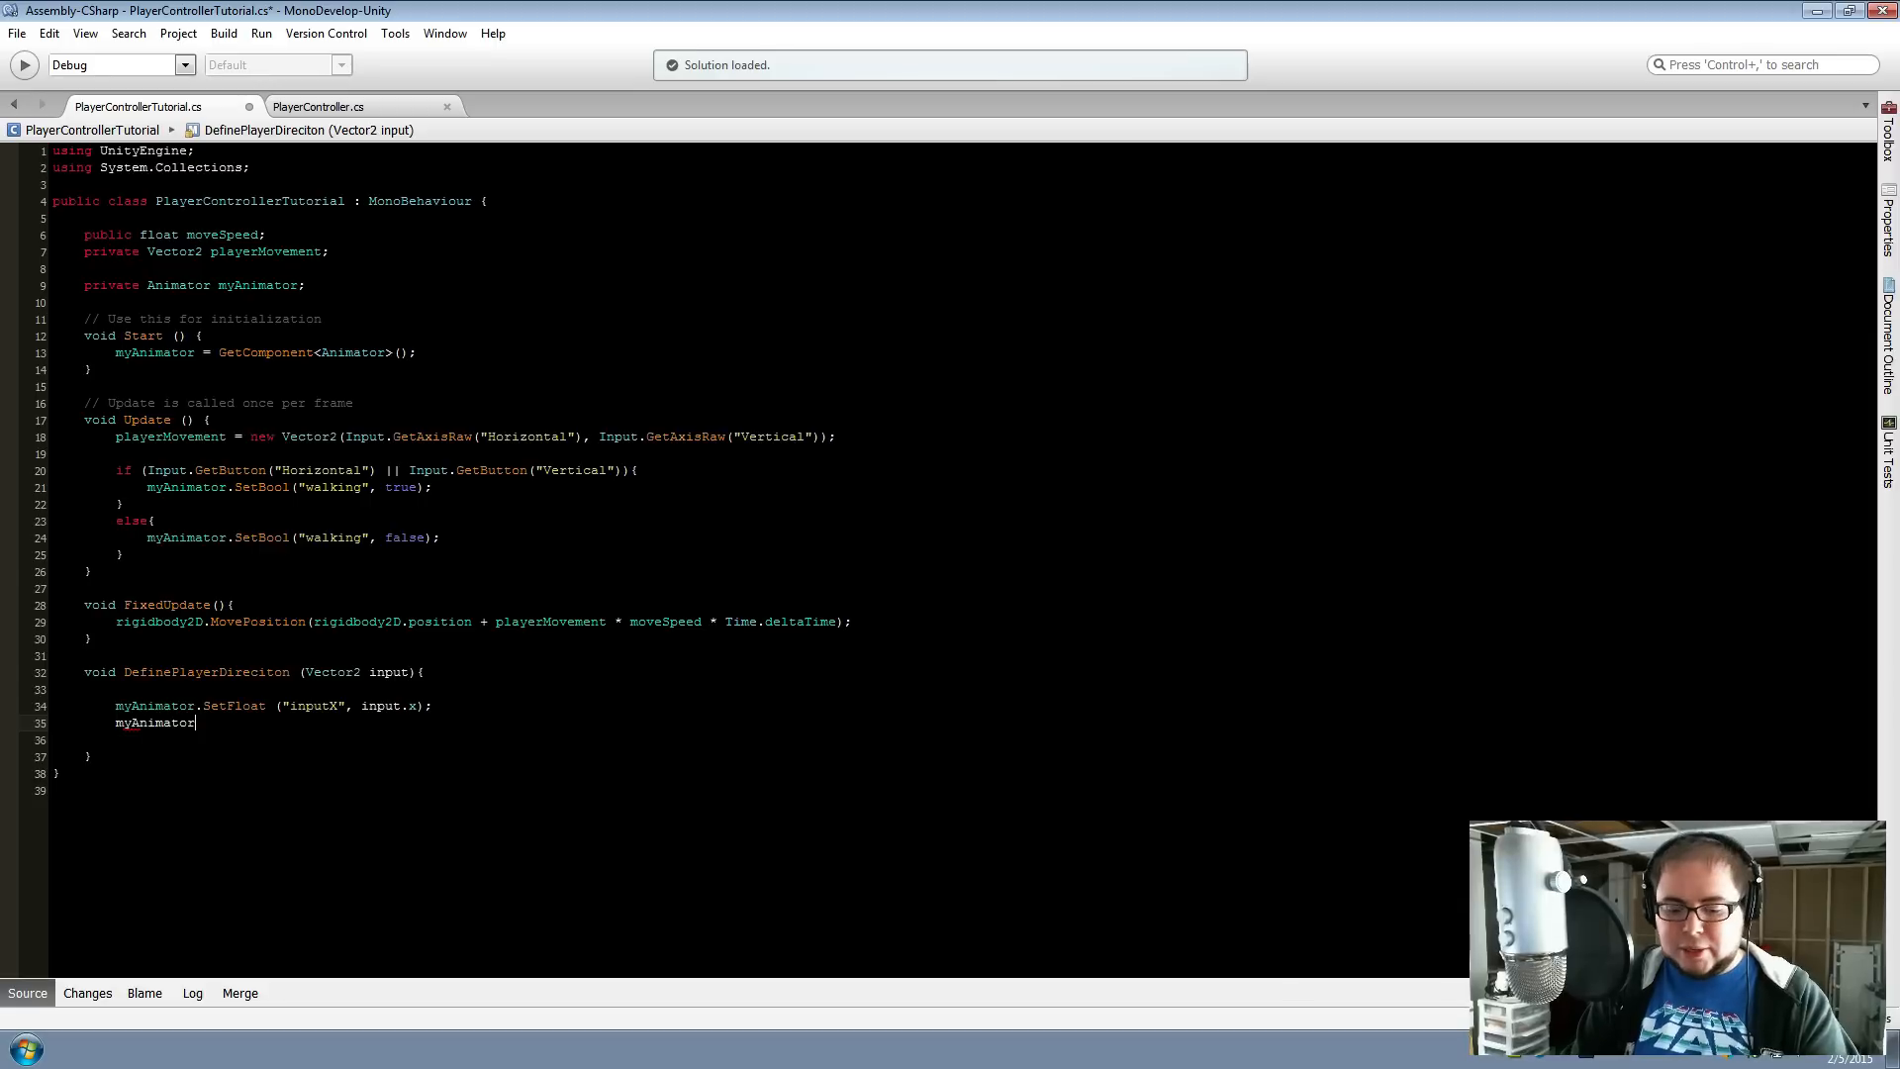
{"action": "type", "text": ".SetFloat"}
{"action": "key", "text": "Return"}
{"action": "type", "text": "("}
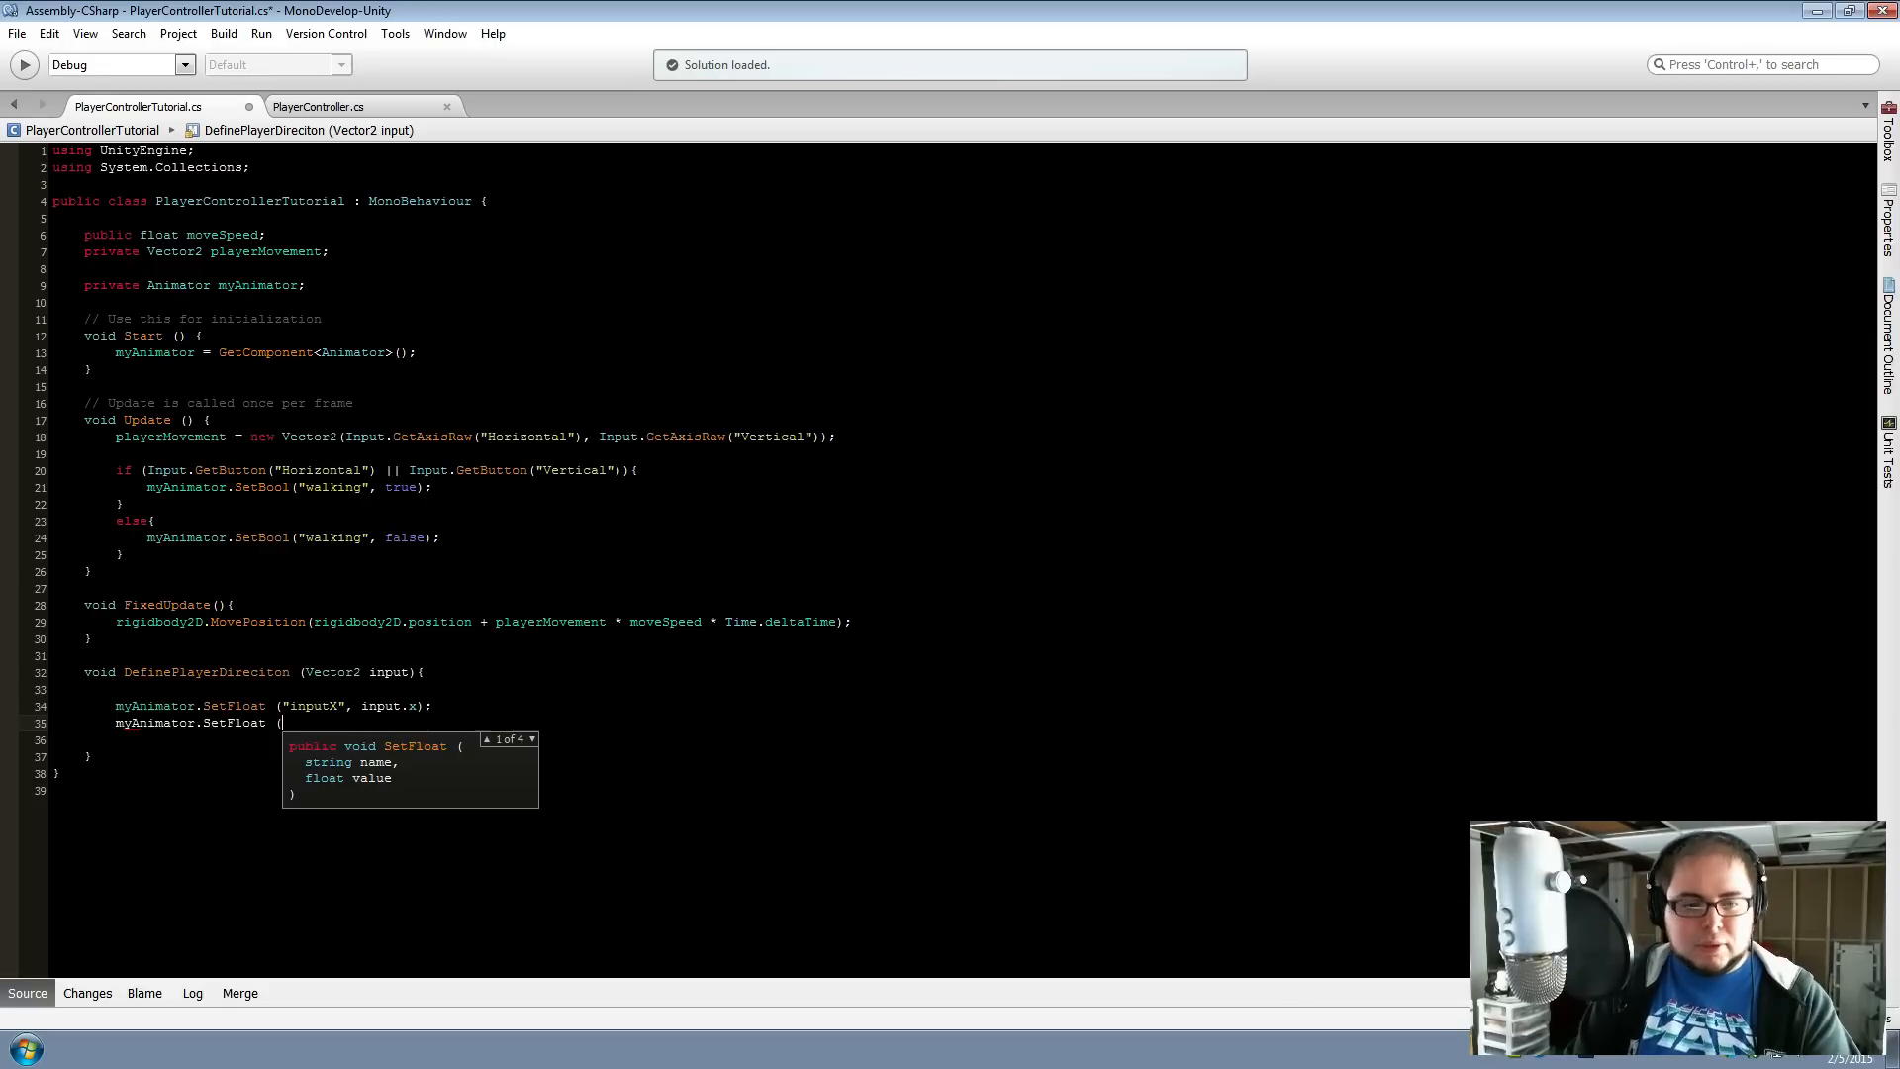
{"action": "type", "text": "\"input"}
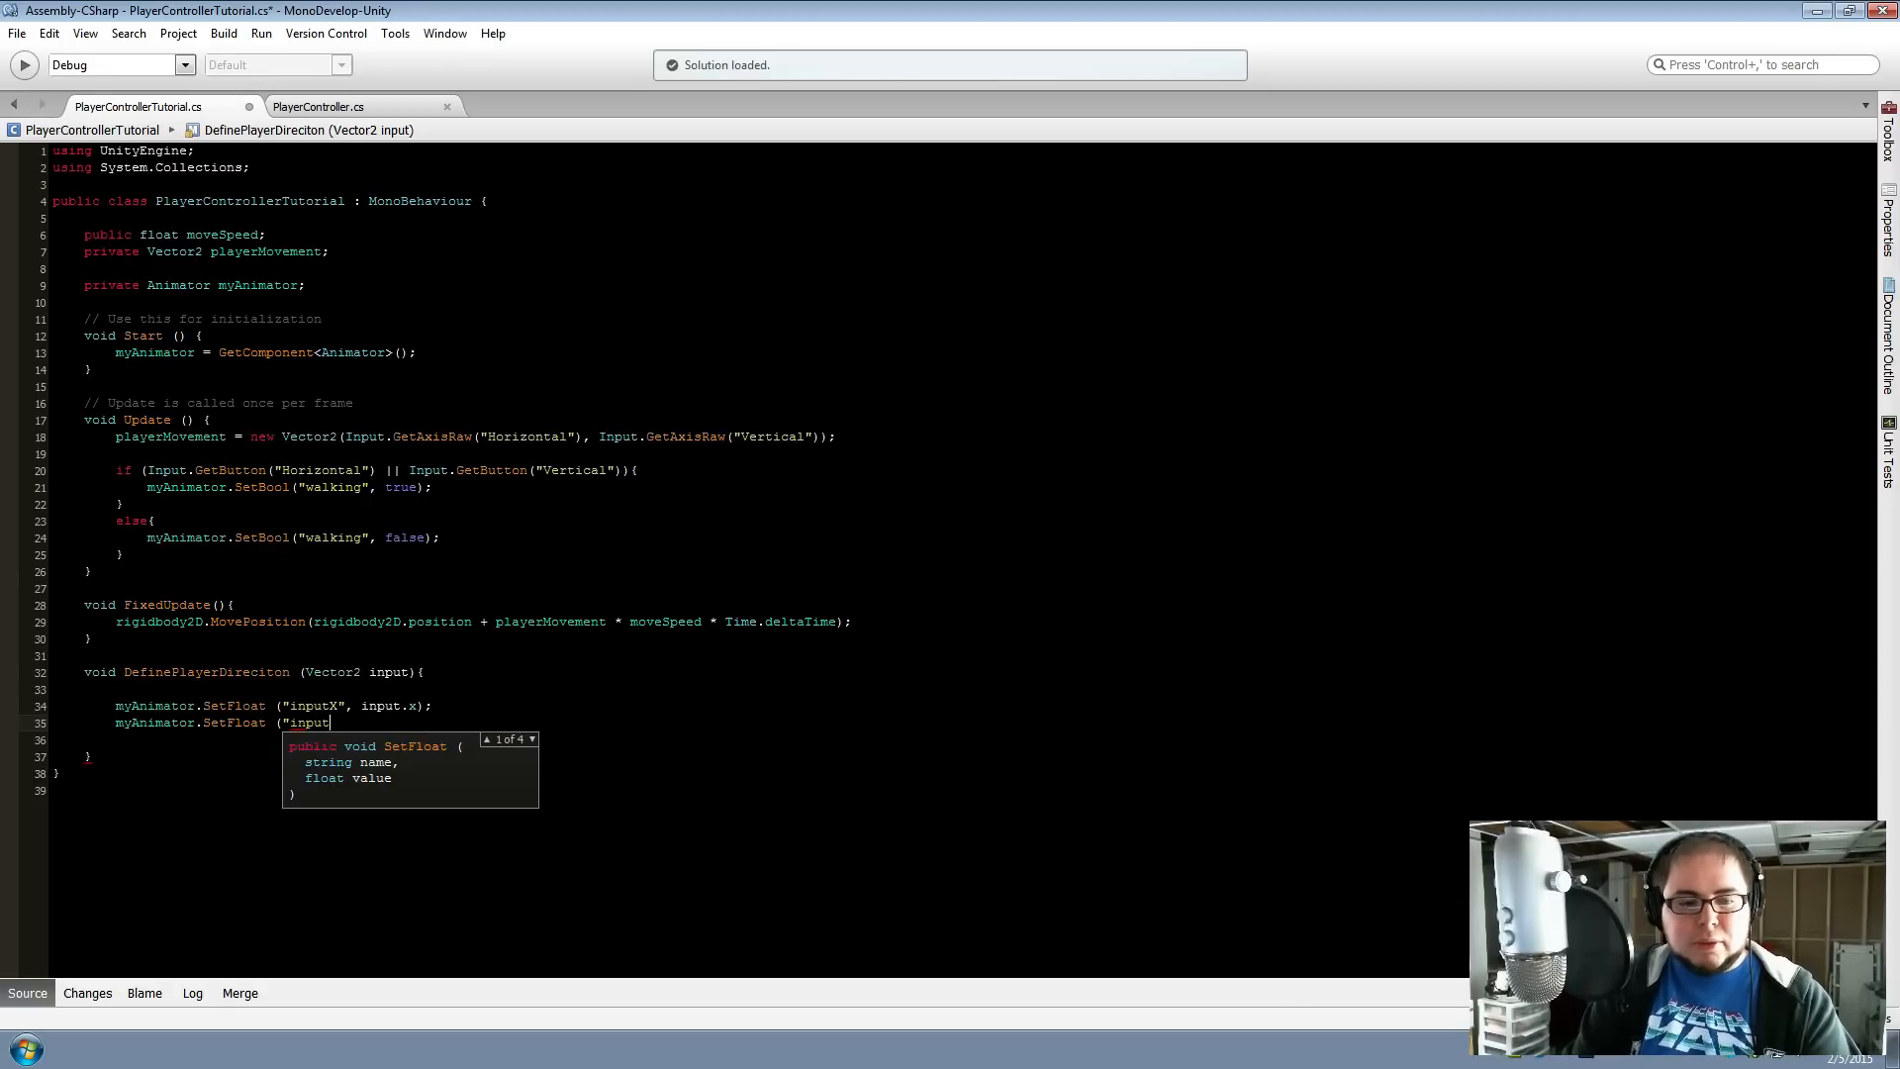
{"action": "type", "text": "Y\","}
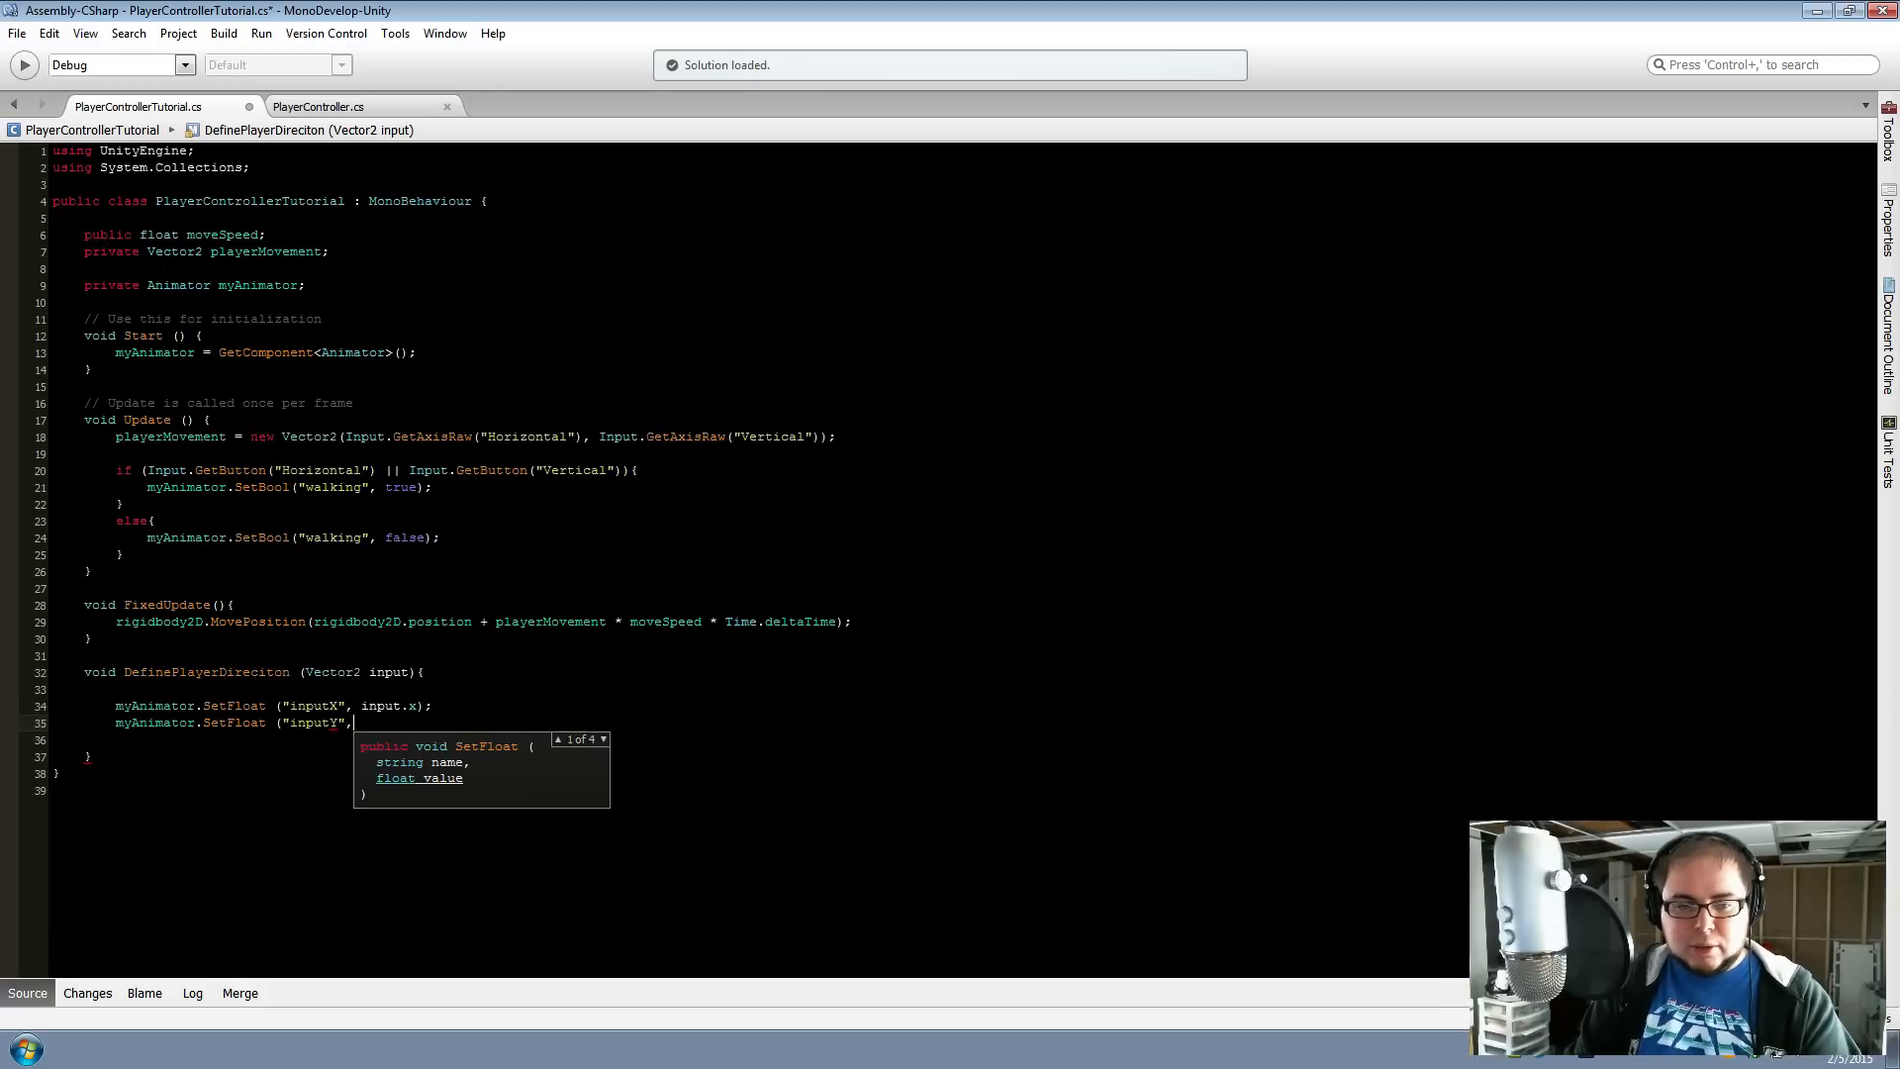
{"action": "type", "text": " unput"}
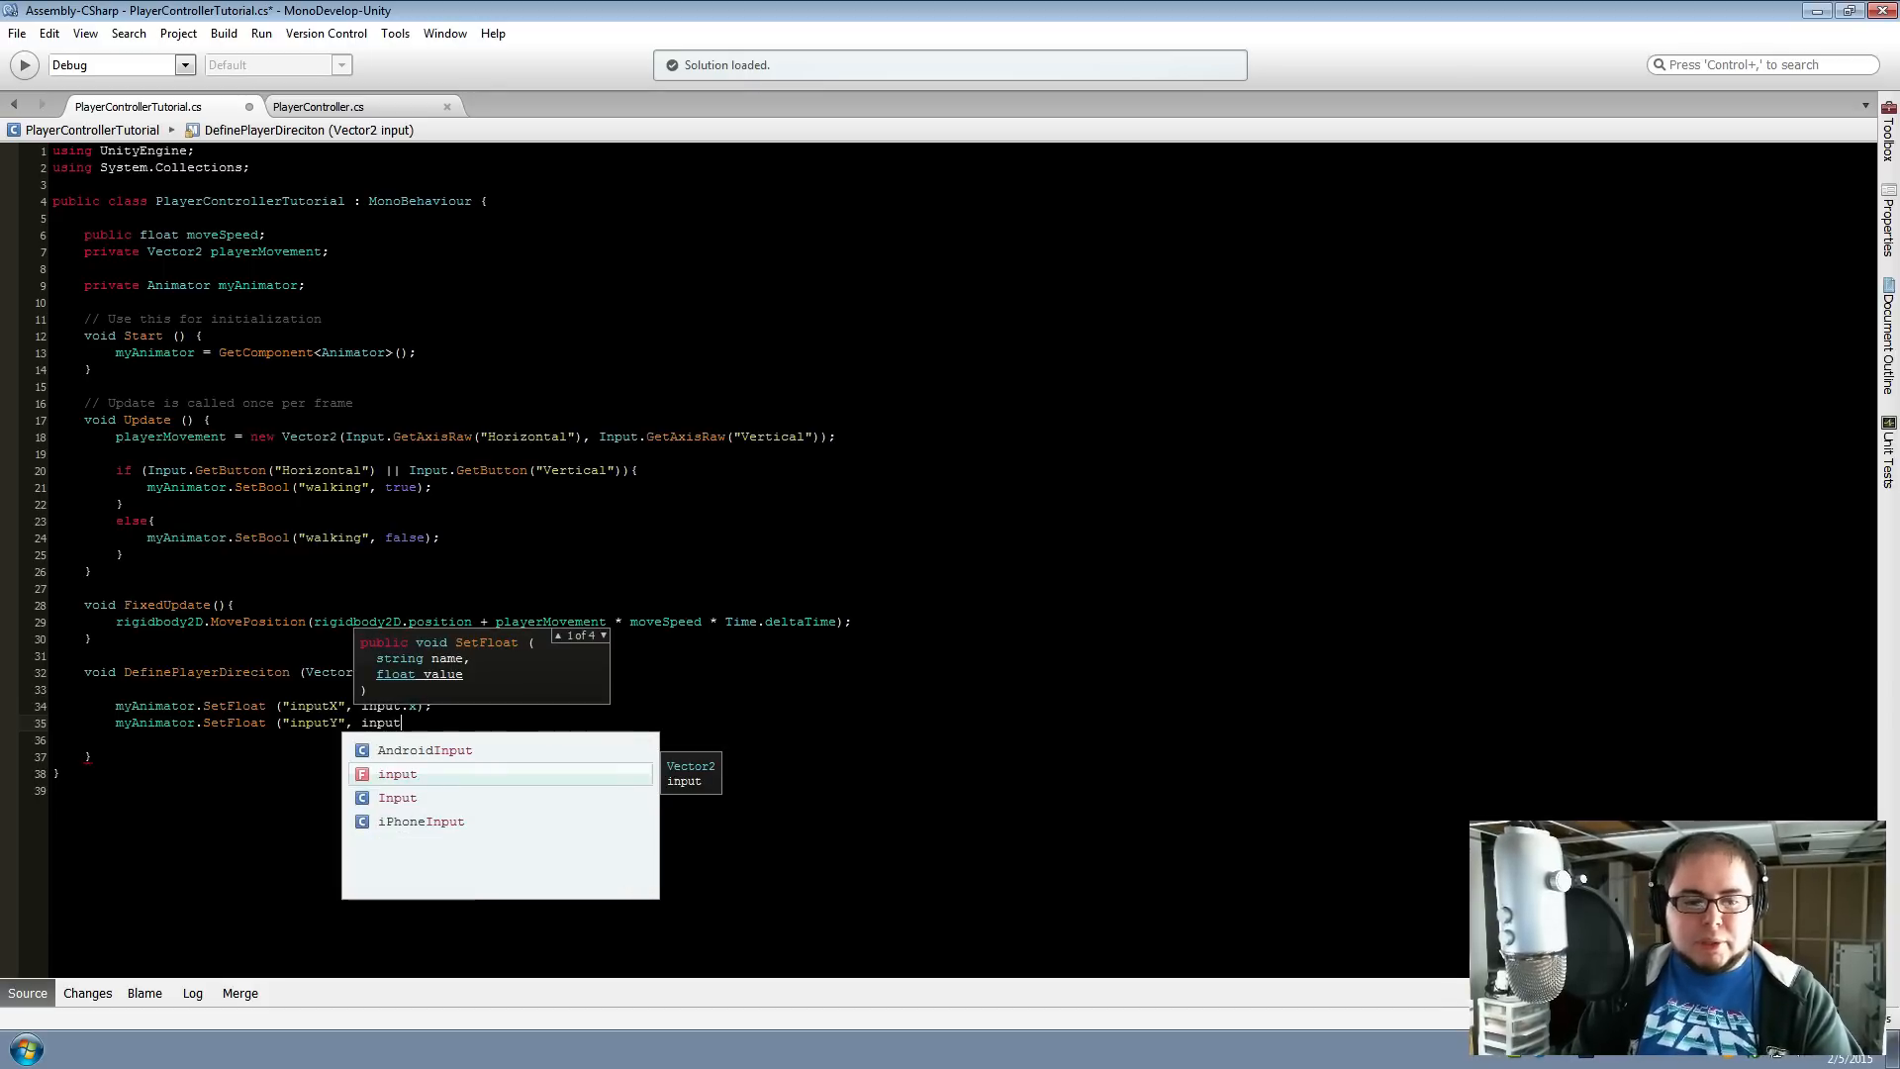
{"action": "type", "text": ".y);"}
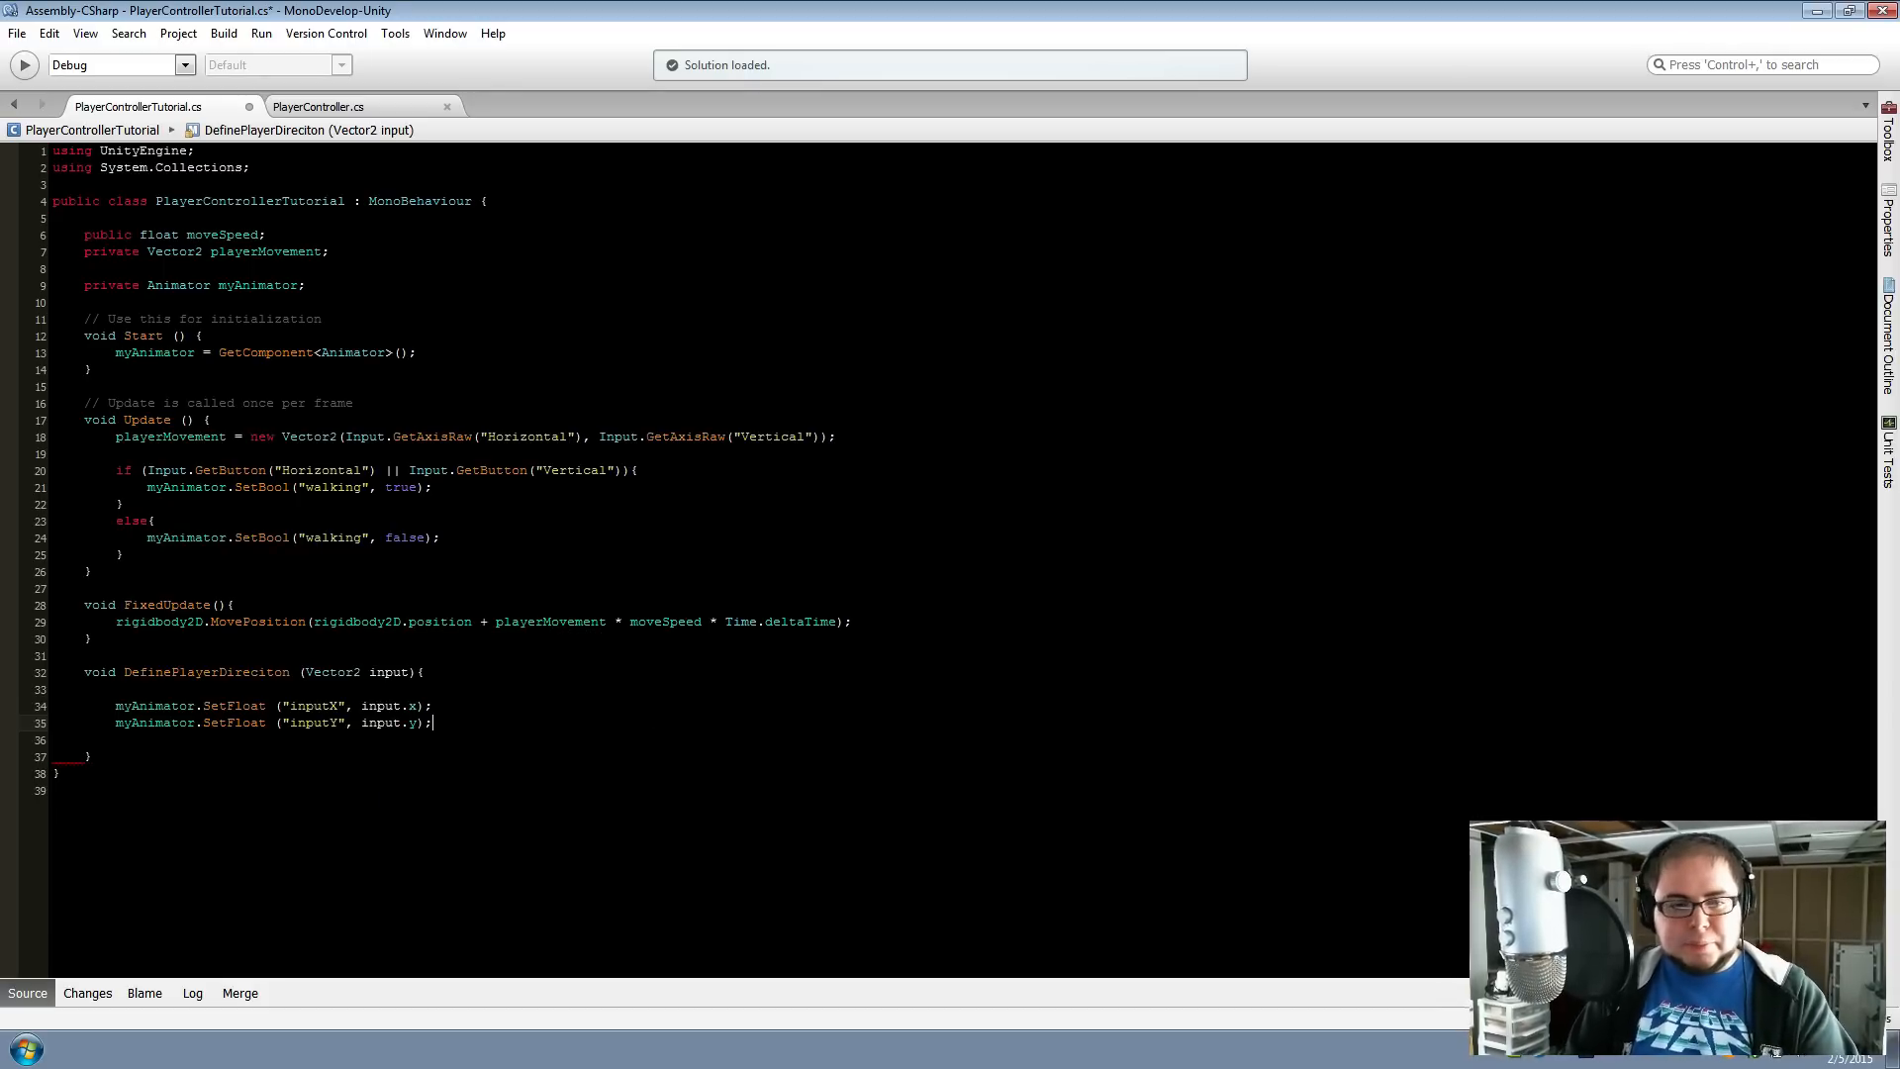
{"action": "key", "text": "ctrl+s"}
{"action": "left_click", "coordinate": [53, 588]}
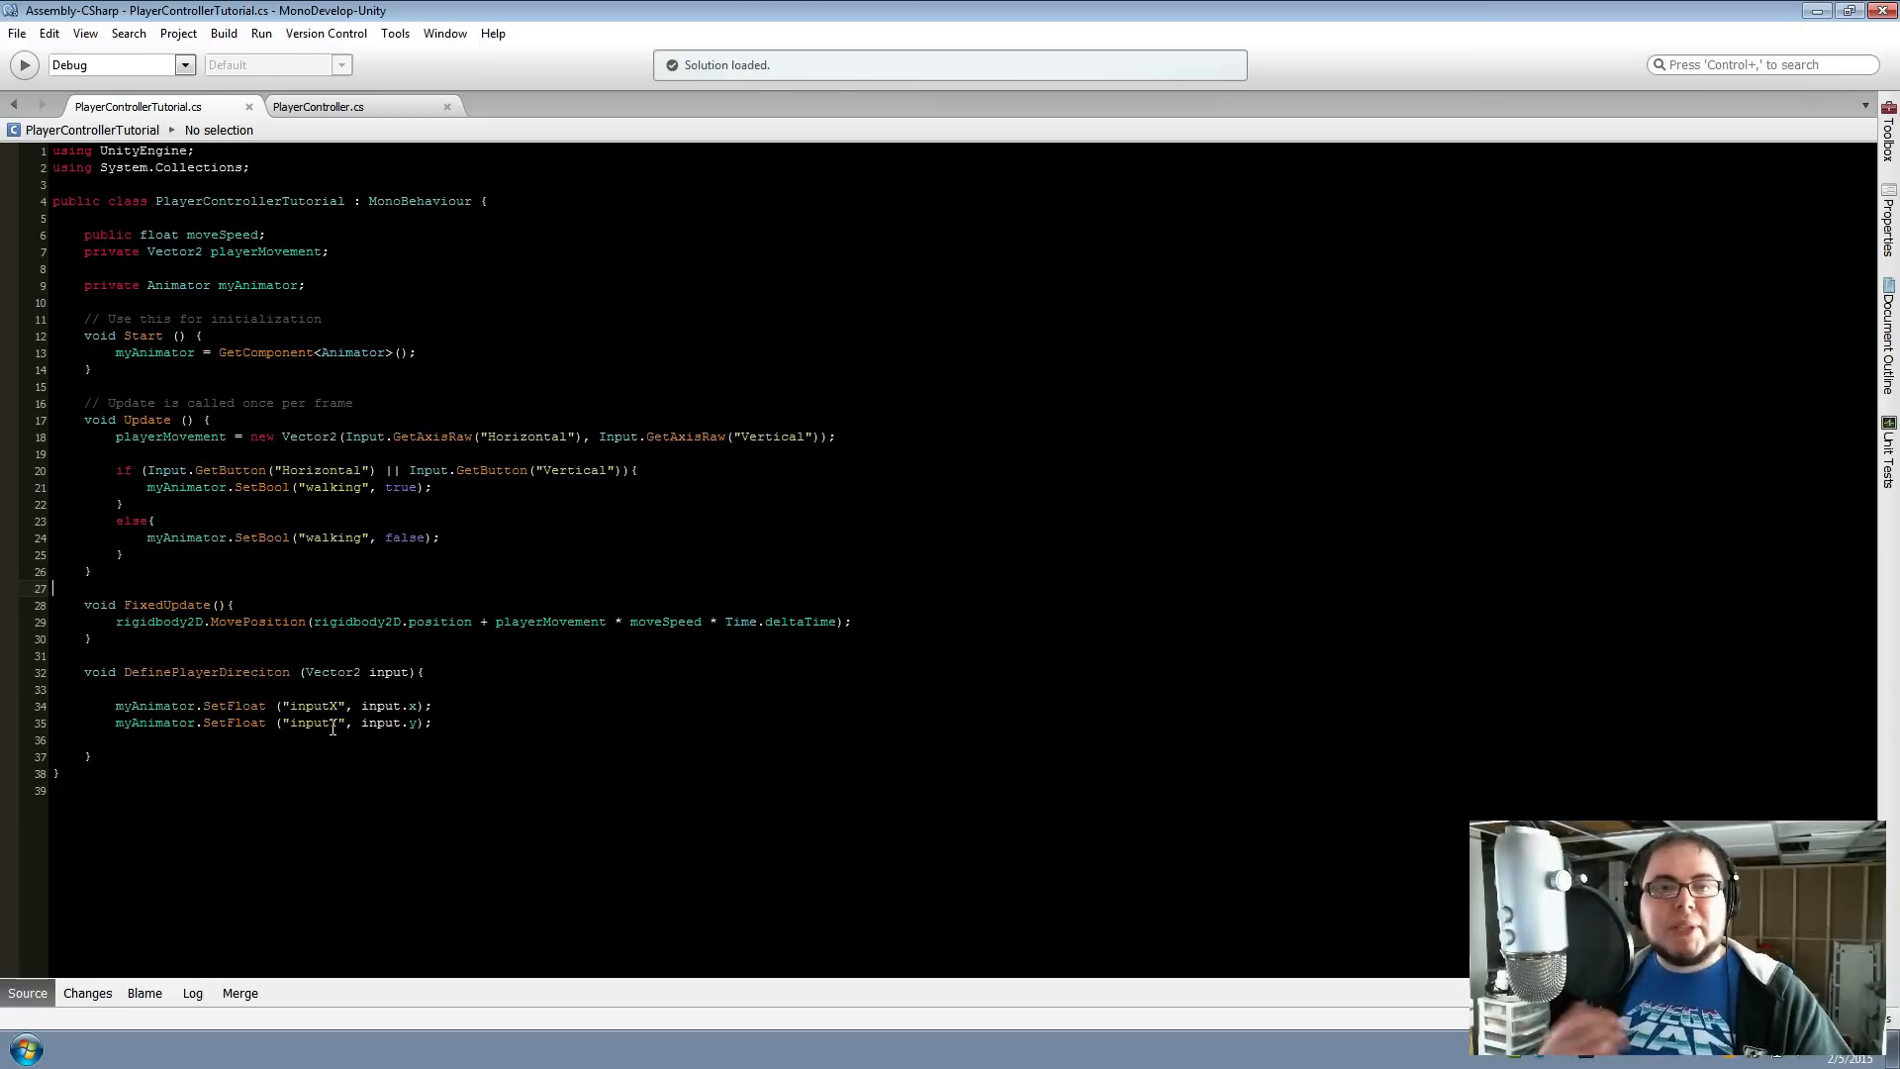
{"action": "left_click", "coordinate": [194, 471]}
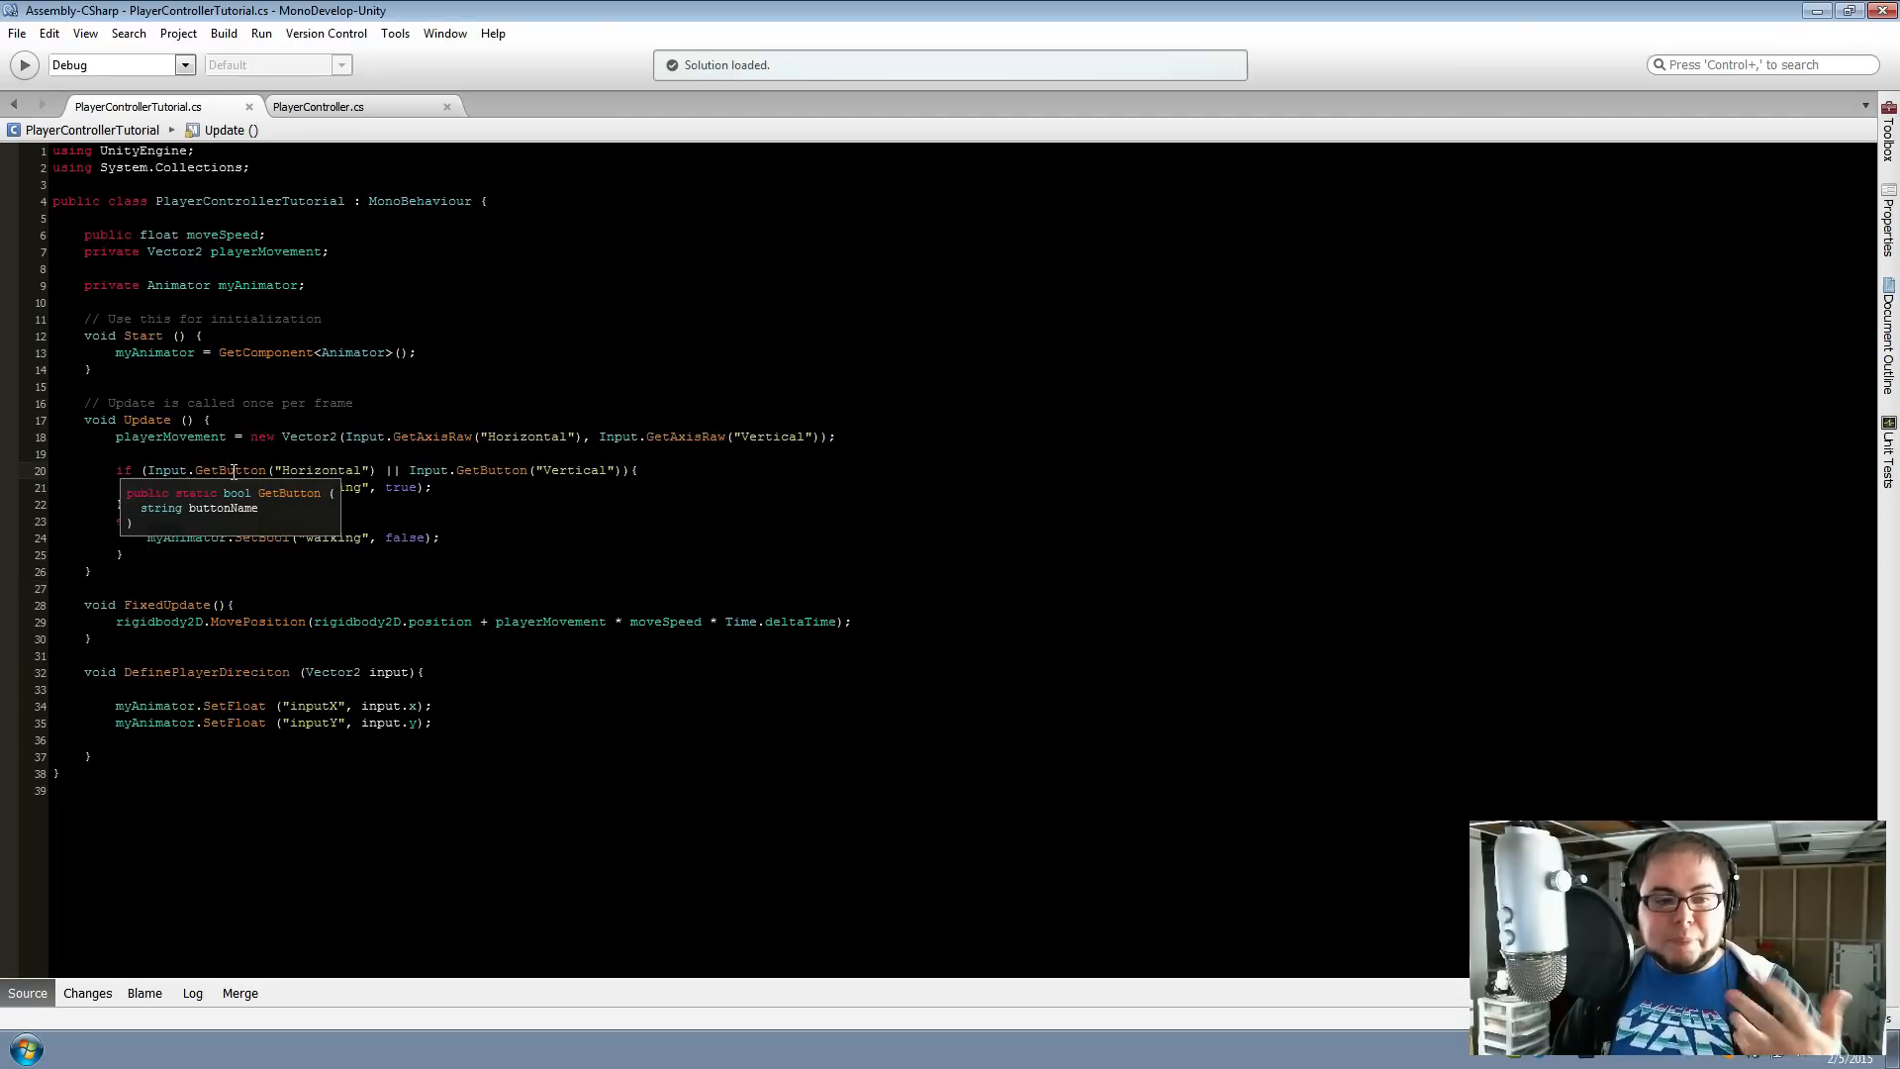
In Update's if block, begin a DefinePlayerDireciton( call below the line that sets walking to true
{"action": "left_click", "coordinate": [531, 487]}
{"action": "key", "text": "Return"}
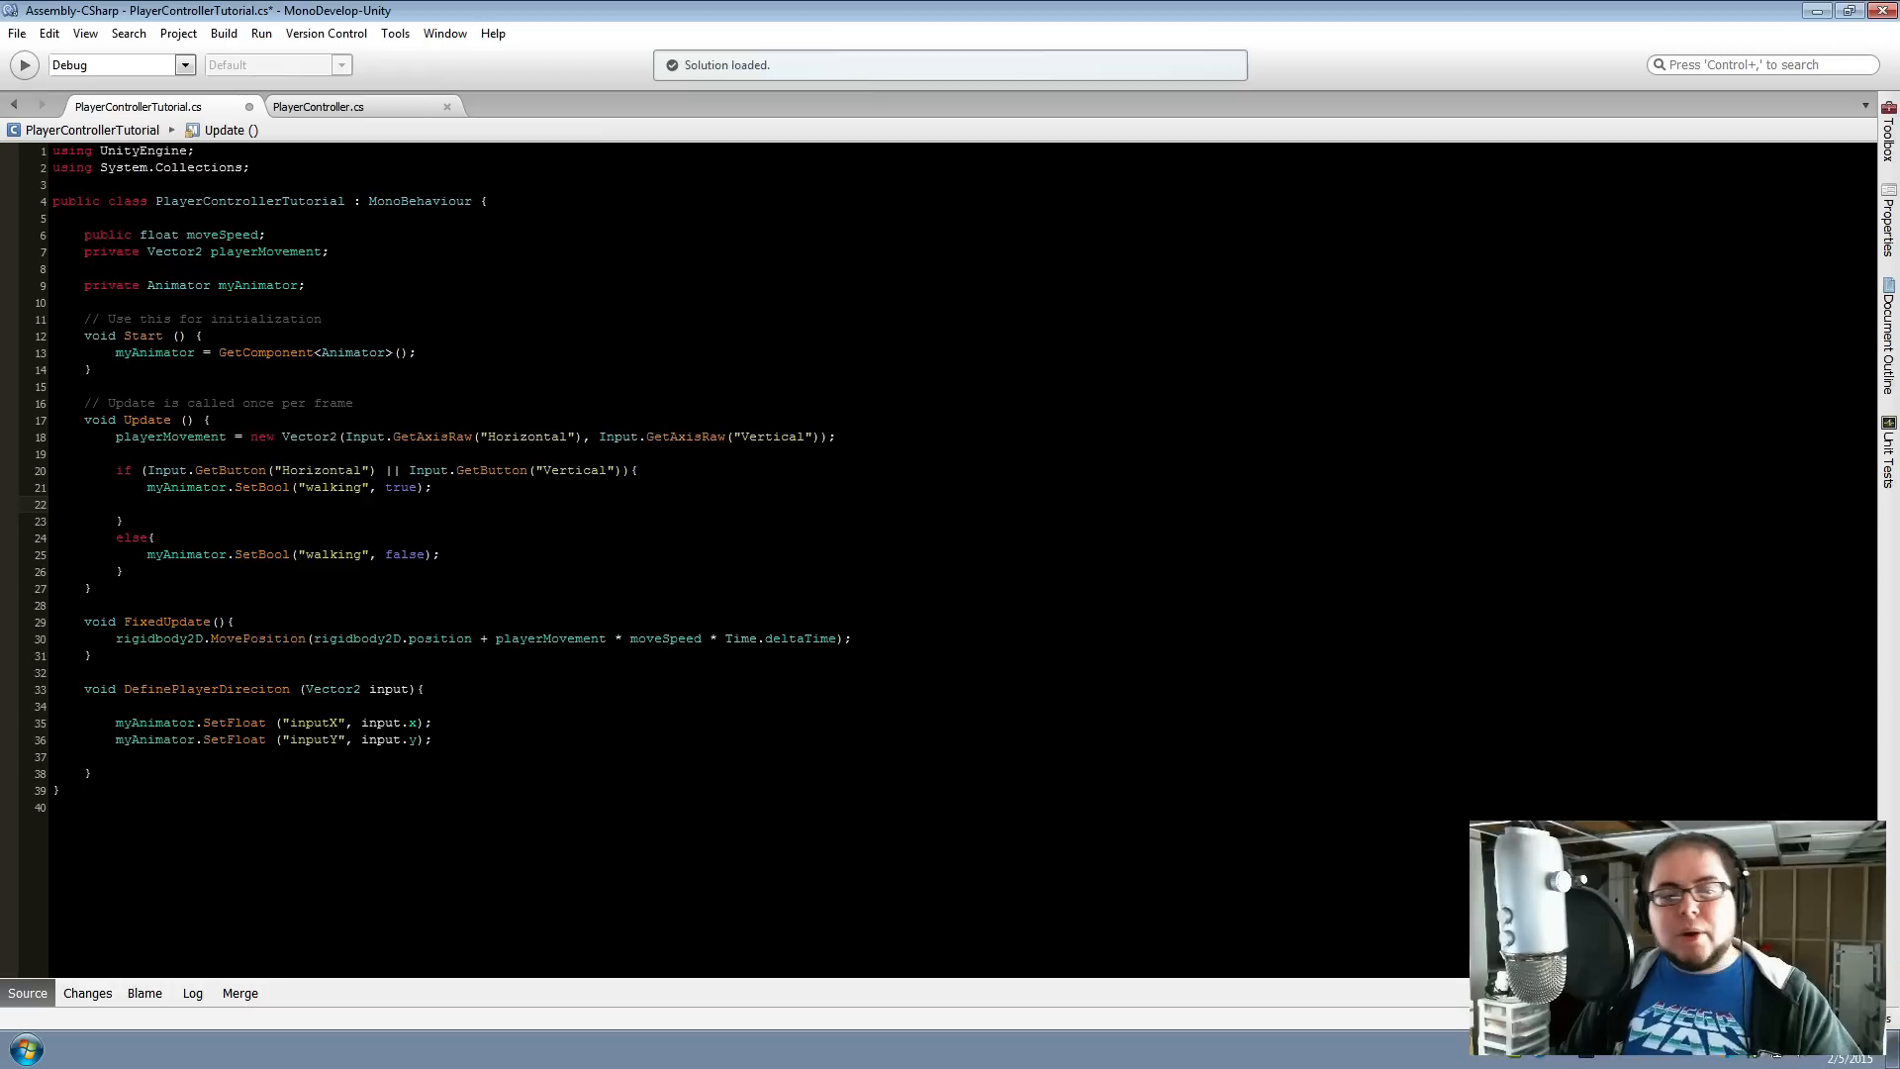
{"action": "type", "text": "Define"}
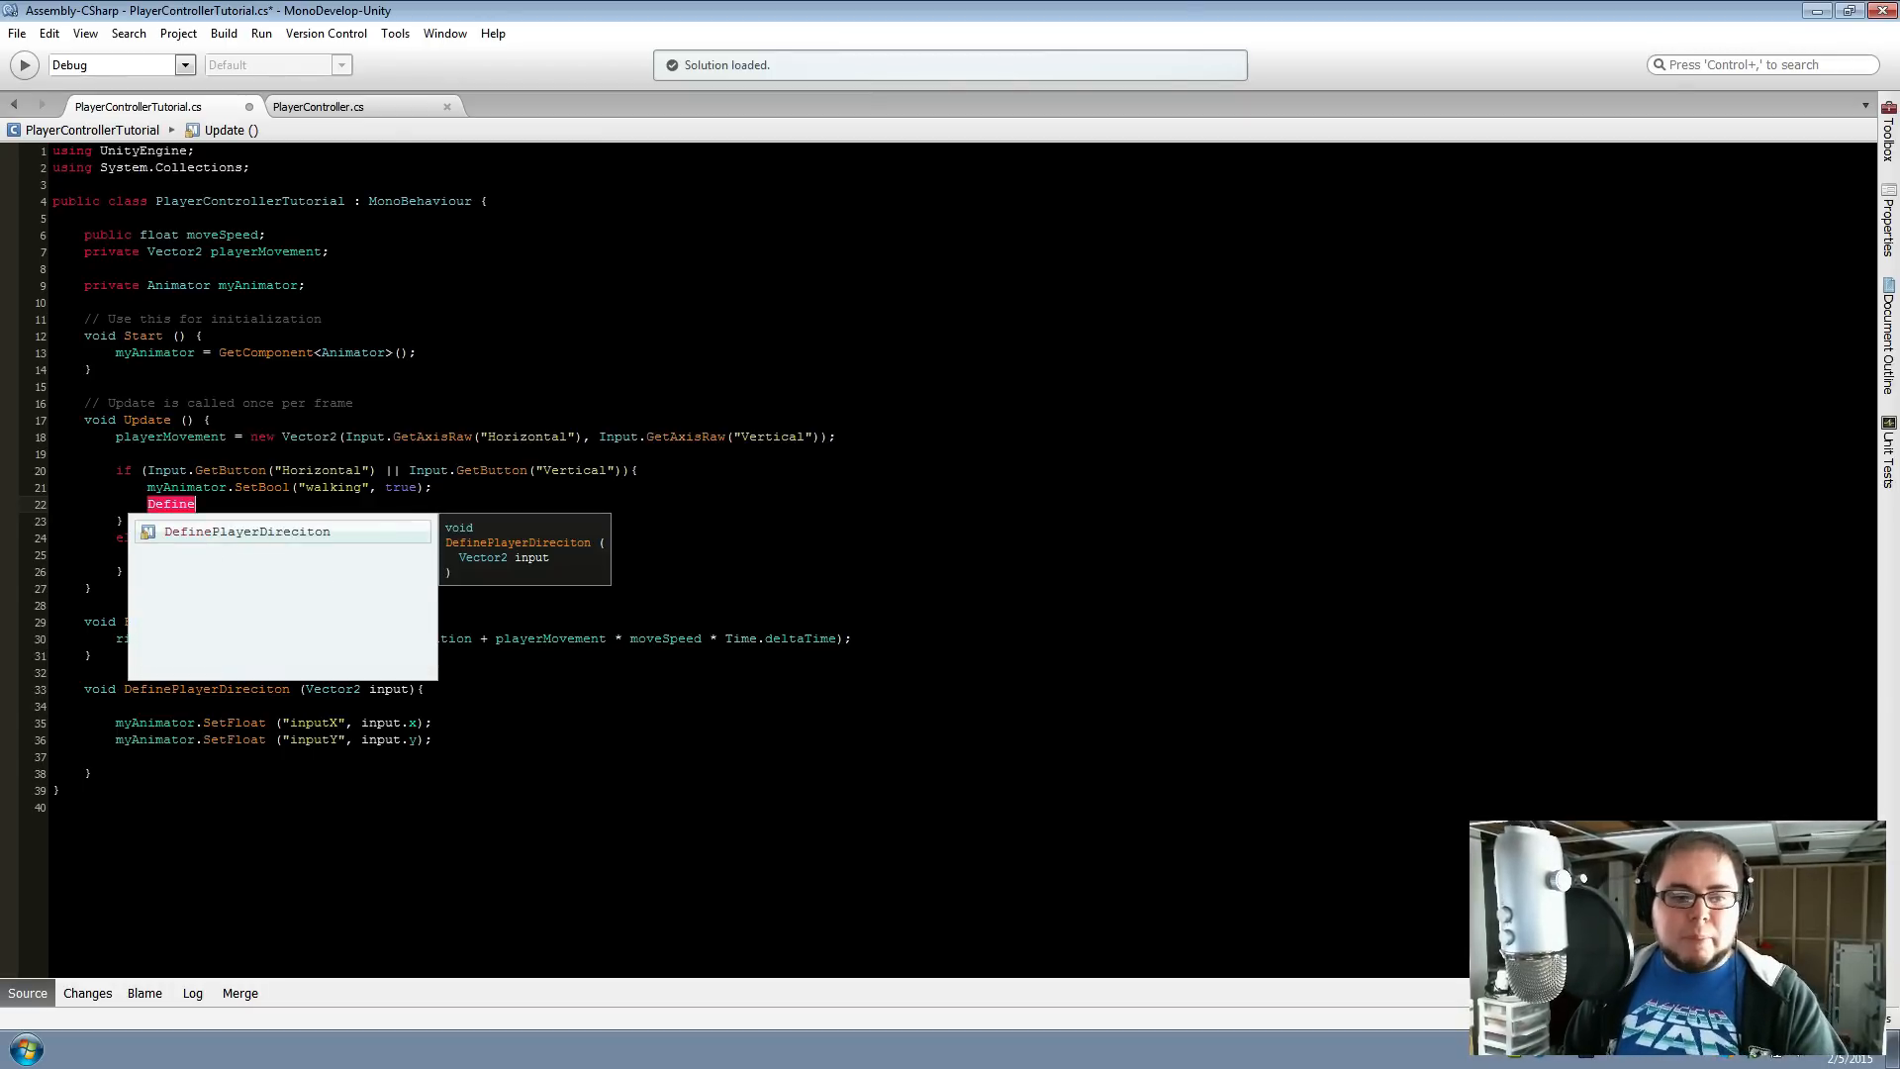
{"action": "key", "text": "Return"}
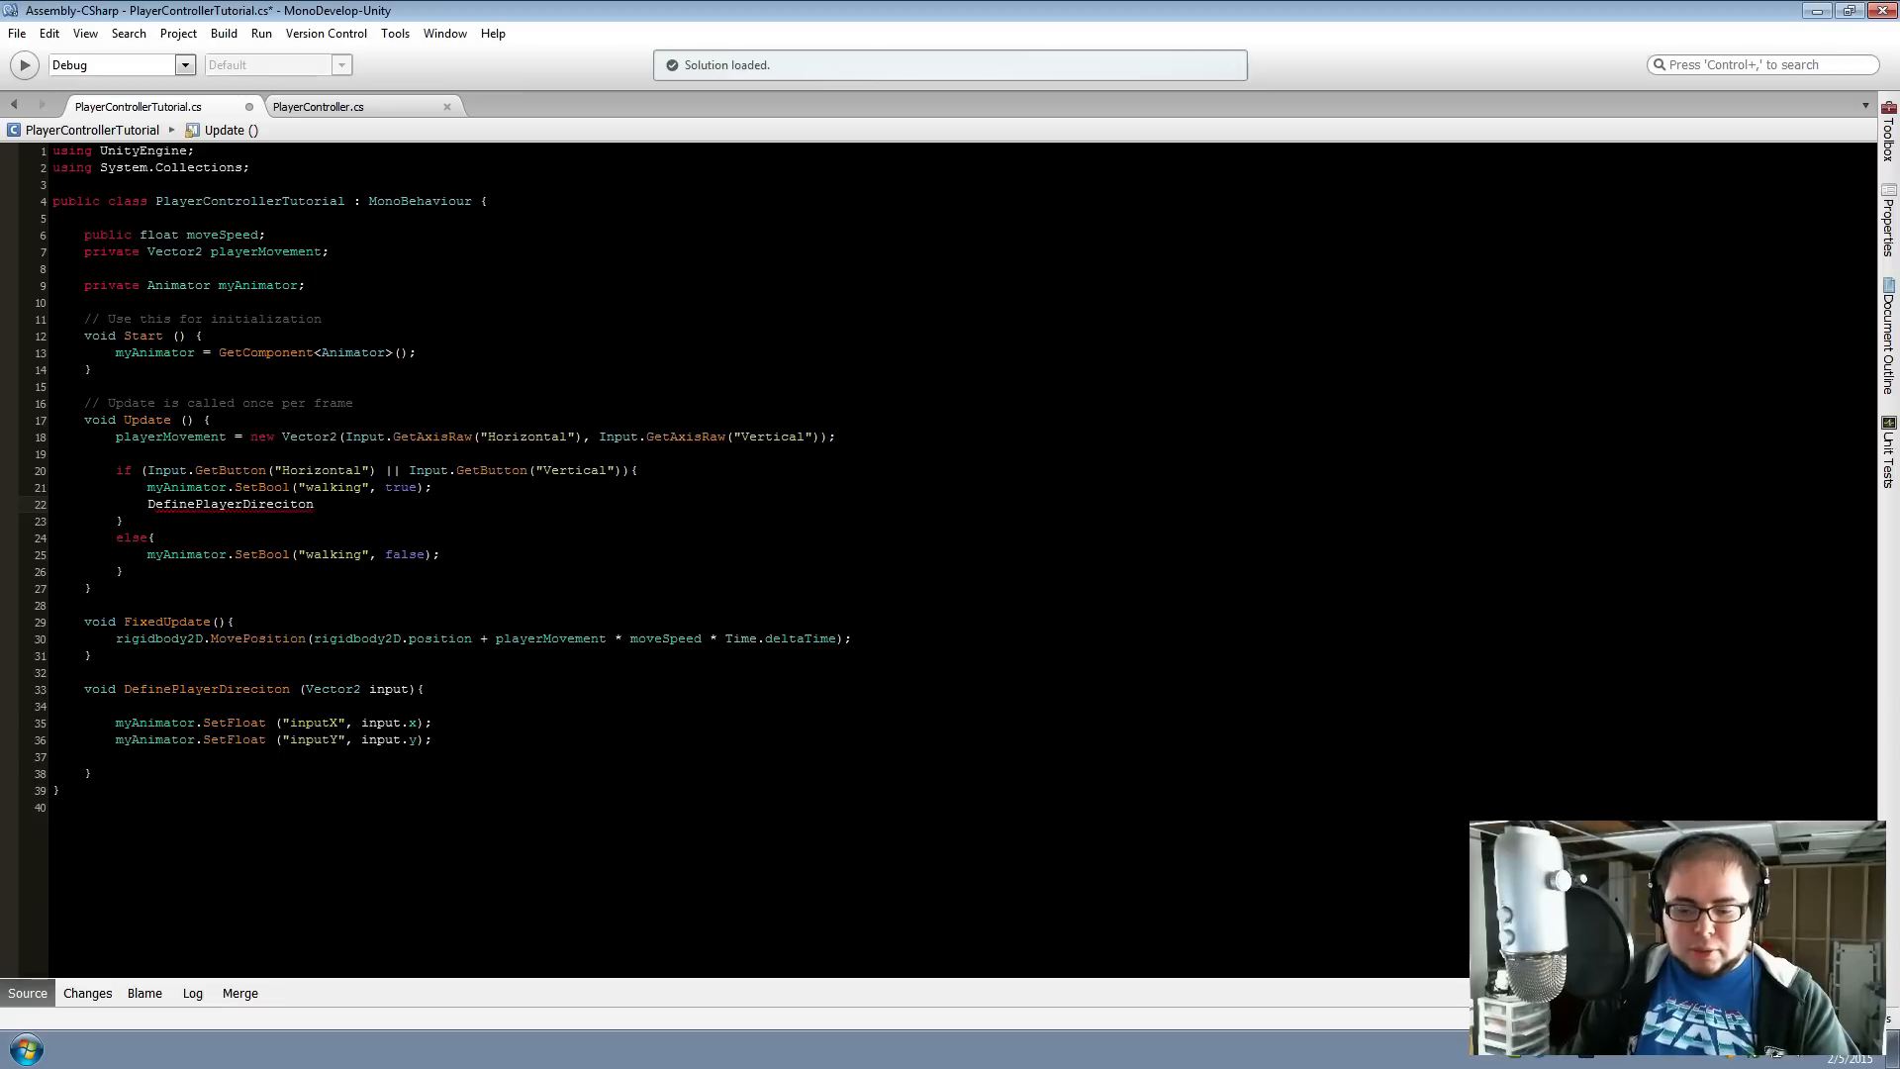
{"action": "type", "text": "("}
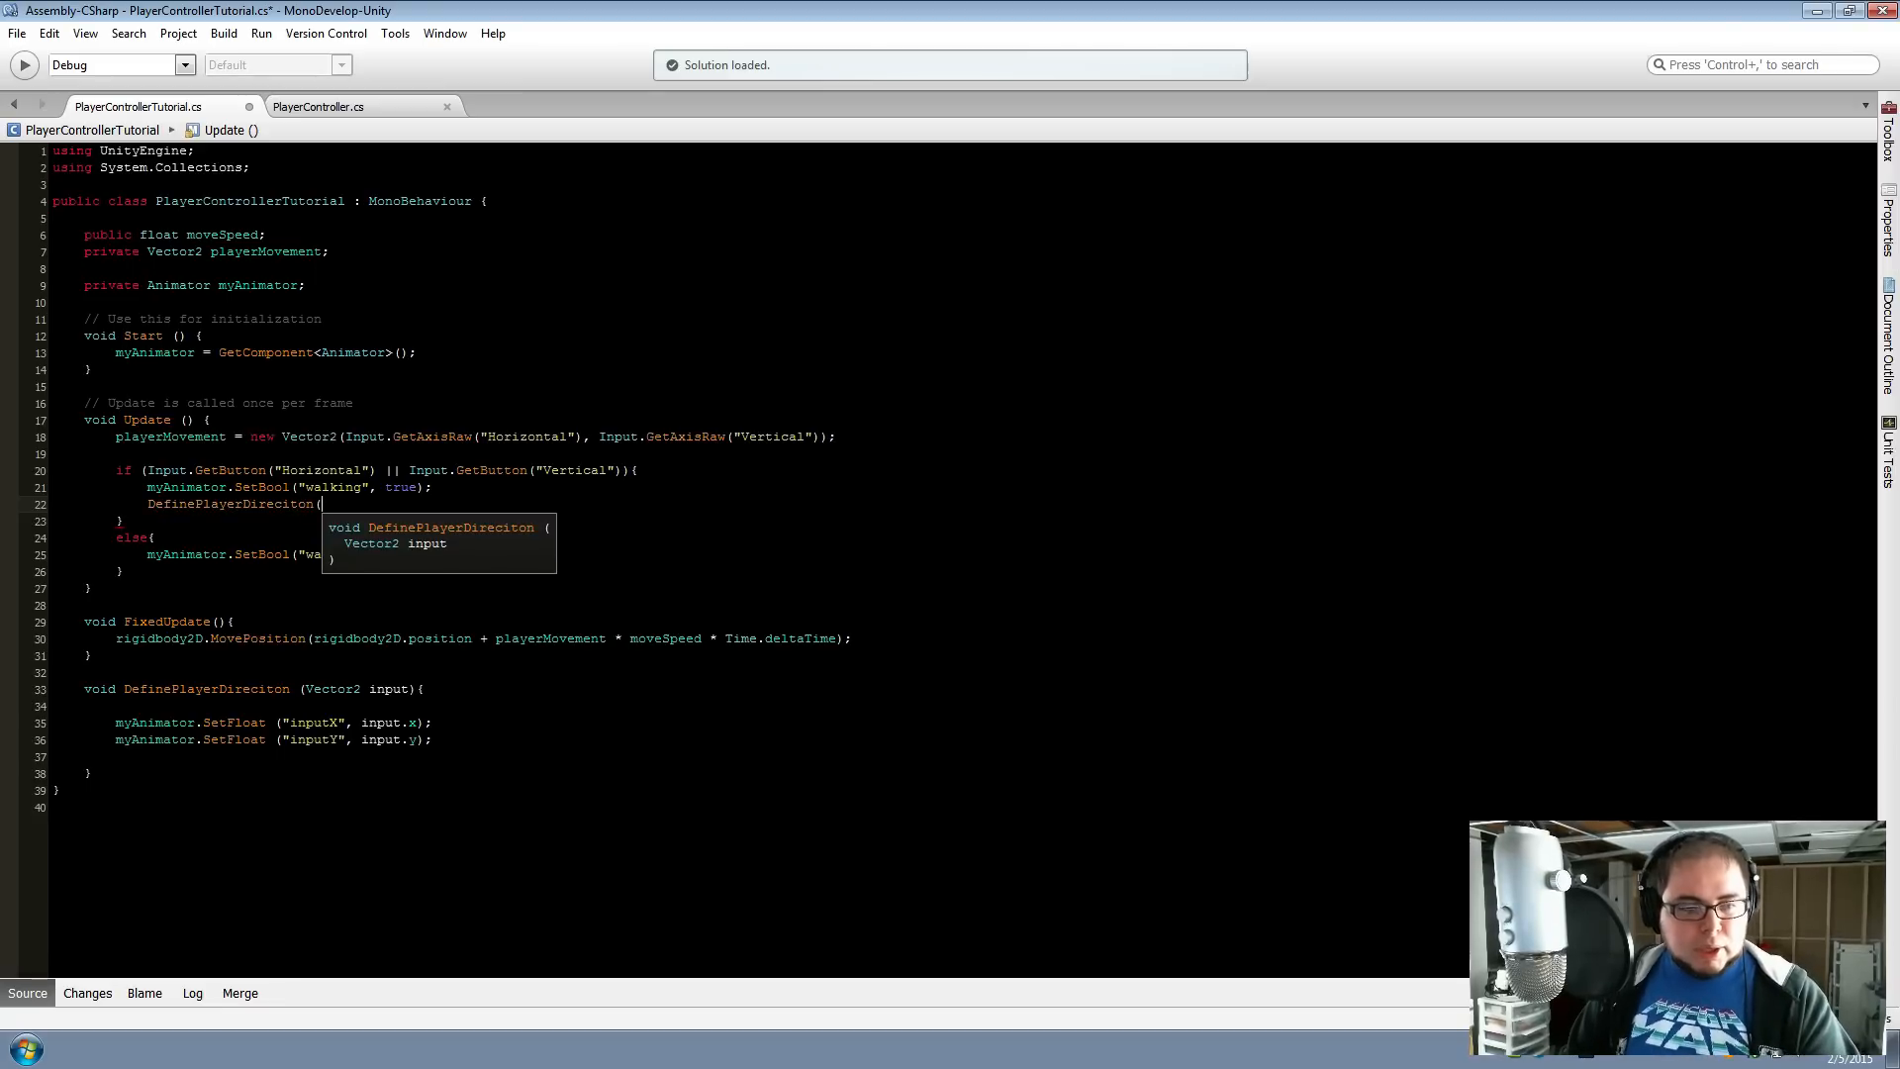
Correct the misspelled method name to DefinePlayerDirection in both its declaration and the new call in Update
{"action": "left_click", "coordinate": [276, 692]}
{"action": "key", "text": "BackSpace"}
{"action": "key", "text": "BackSpace"}
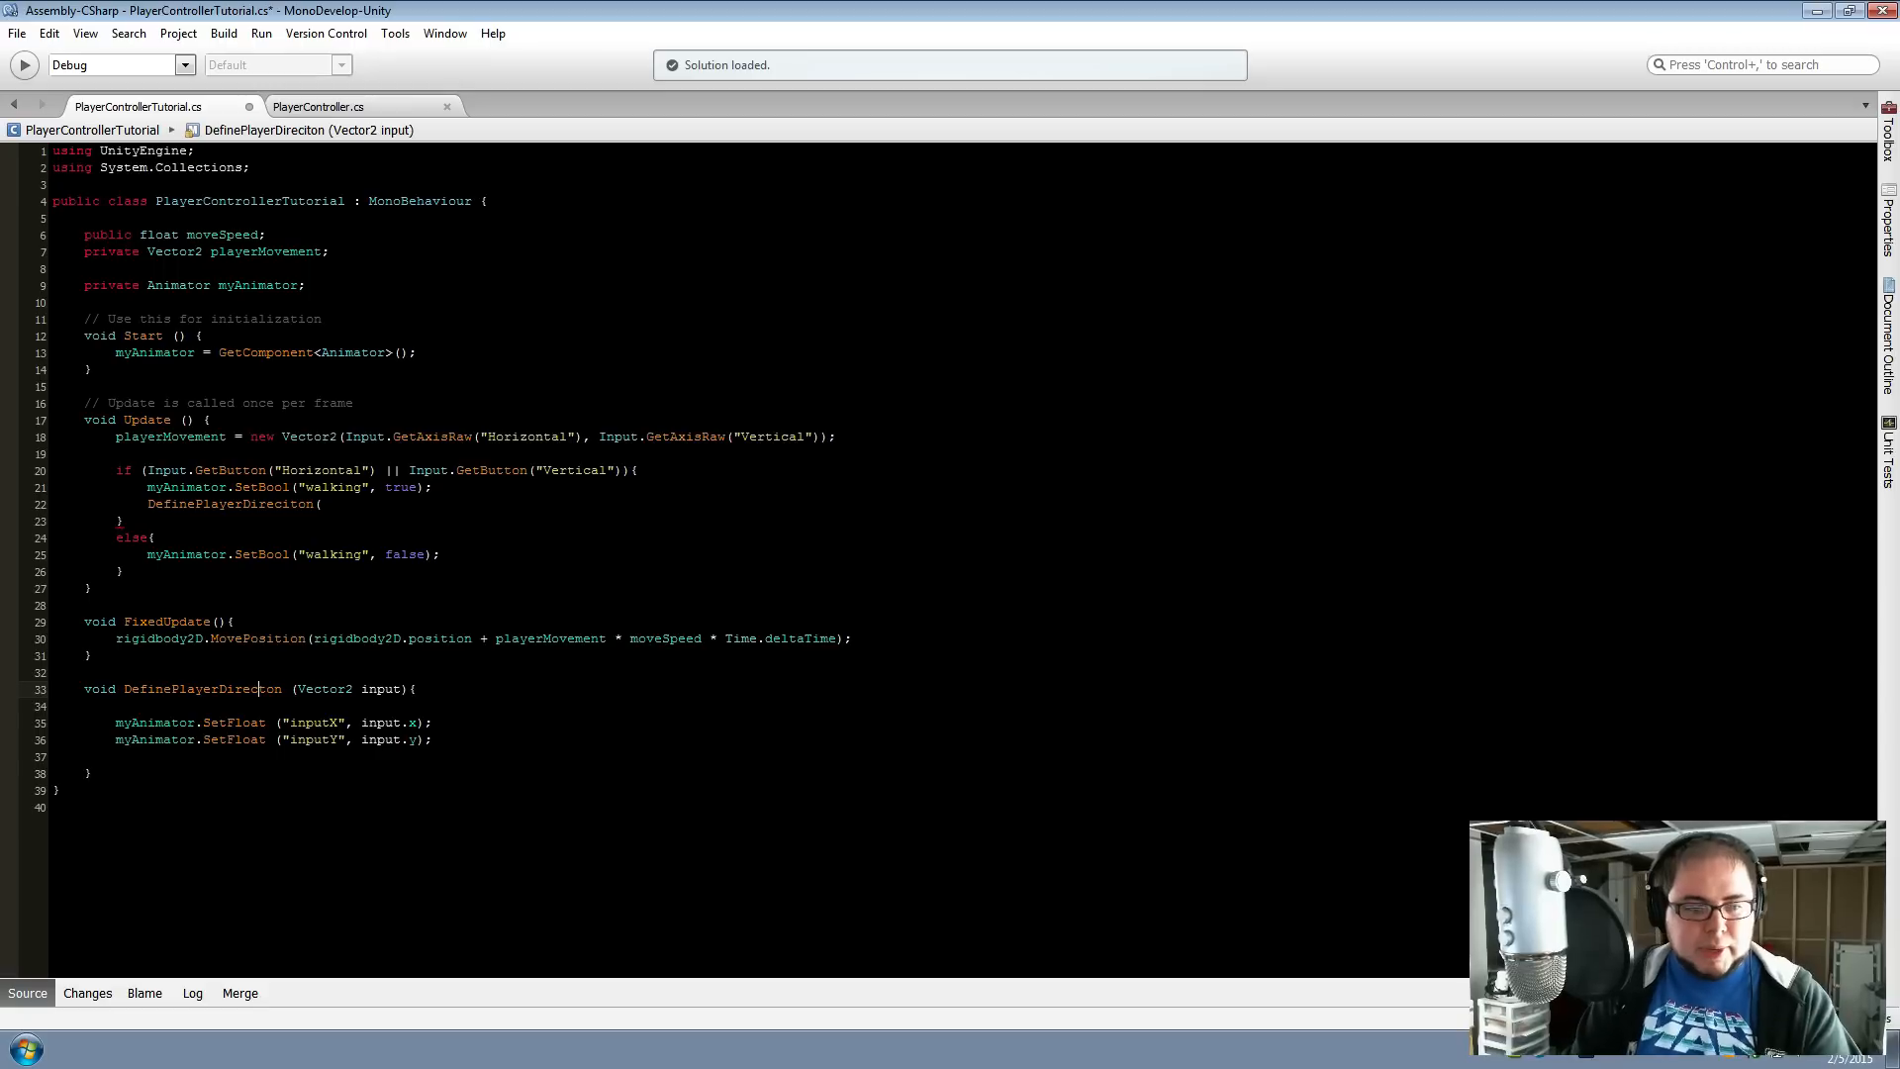
{"action": "type", "text": "ti"}
{"action": "left_click", "coordinate": [298, 504]}
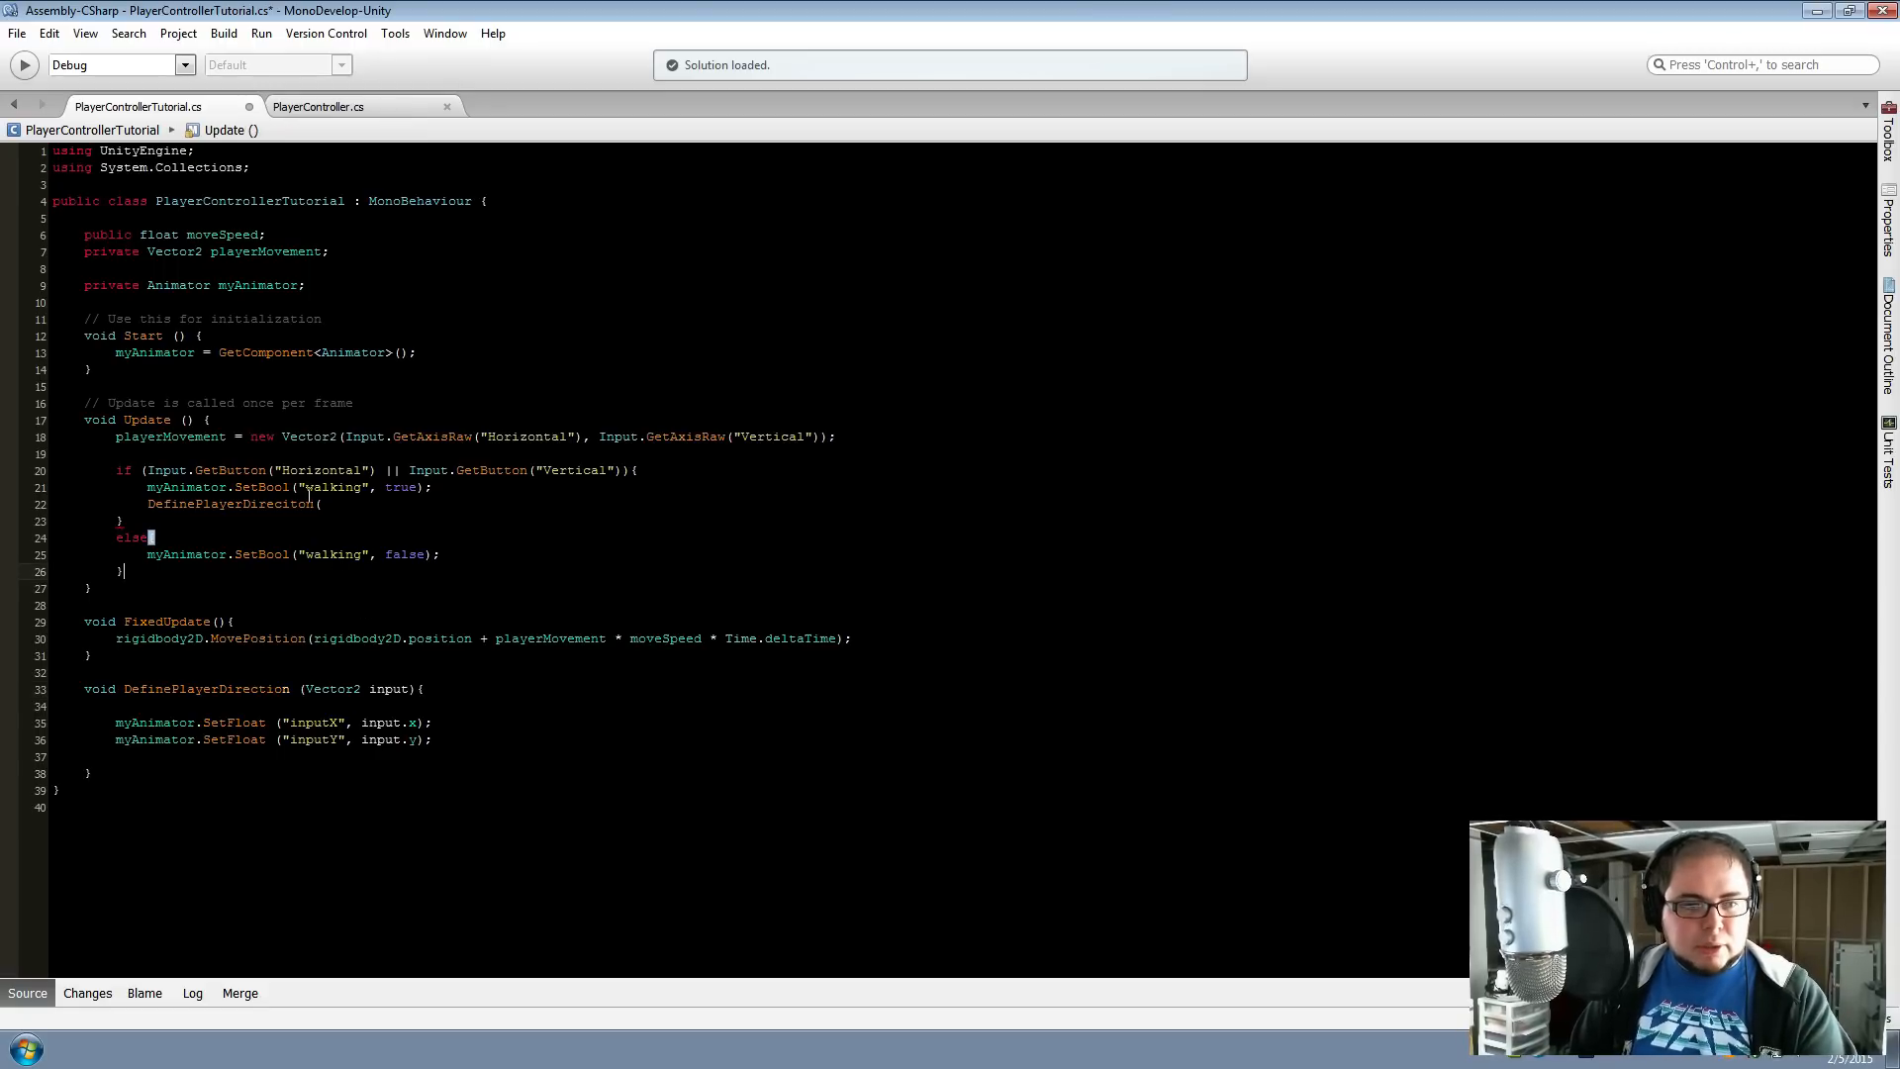
{"action": "key", "text": "BackSpace"}
{"action": "key", "text": "BackSpace"}
{"action": "type", "text": "ti"}
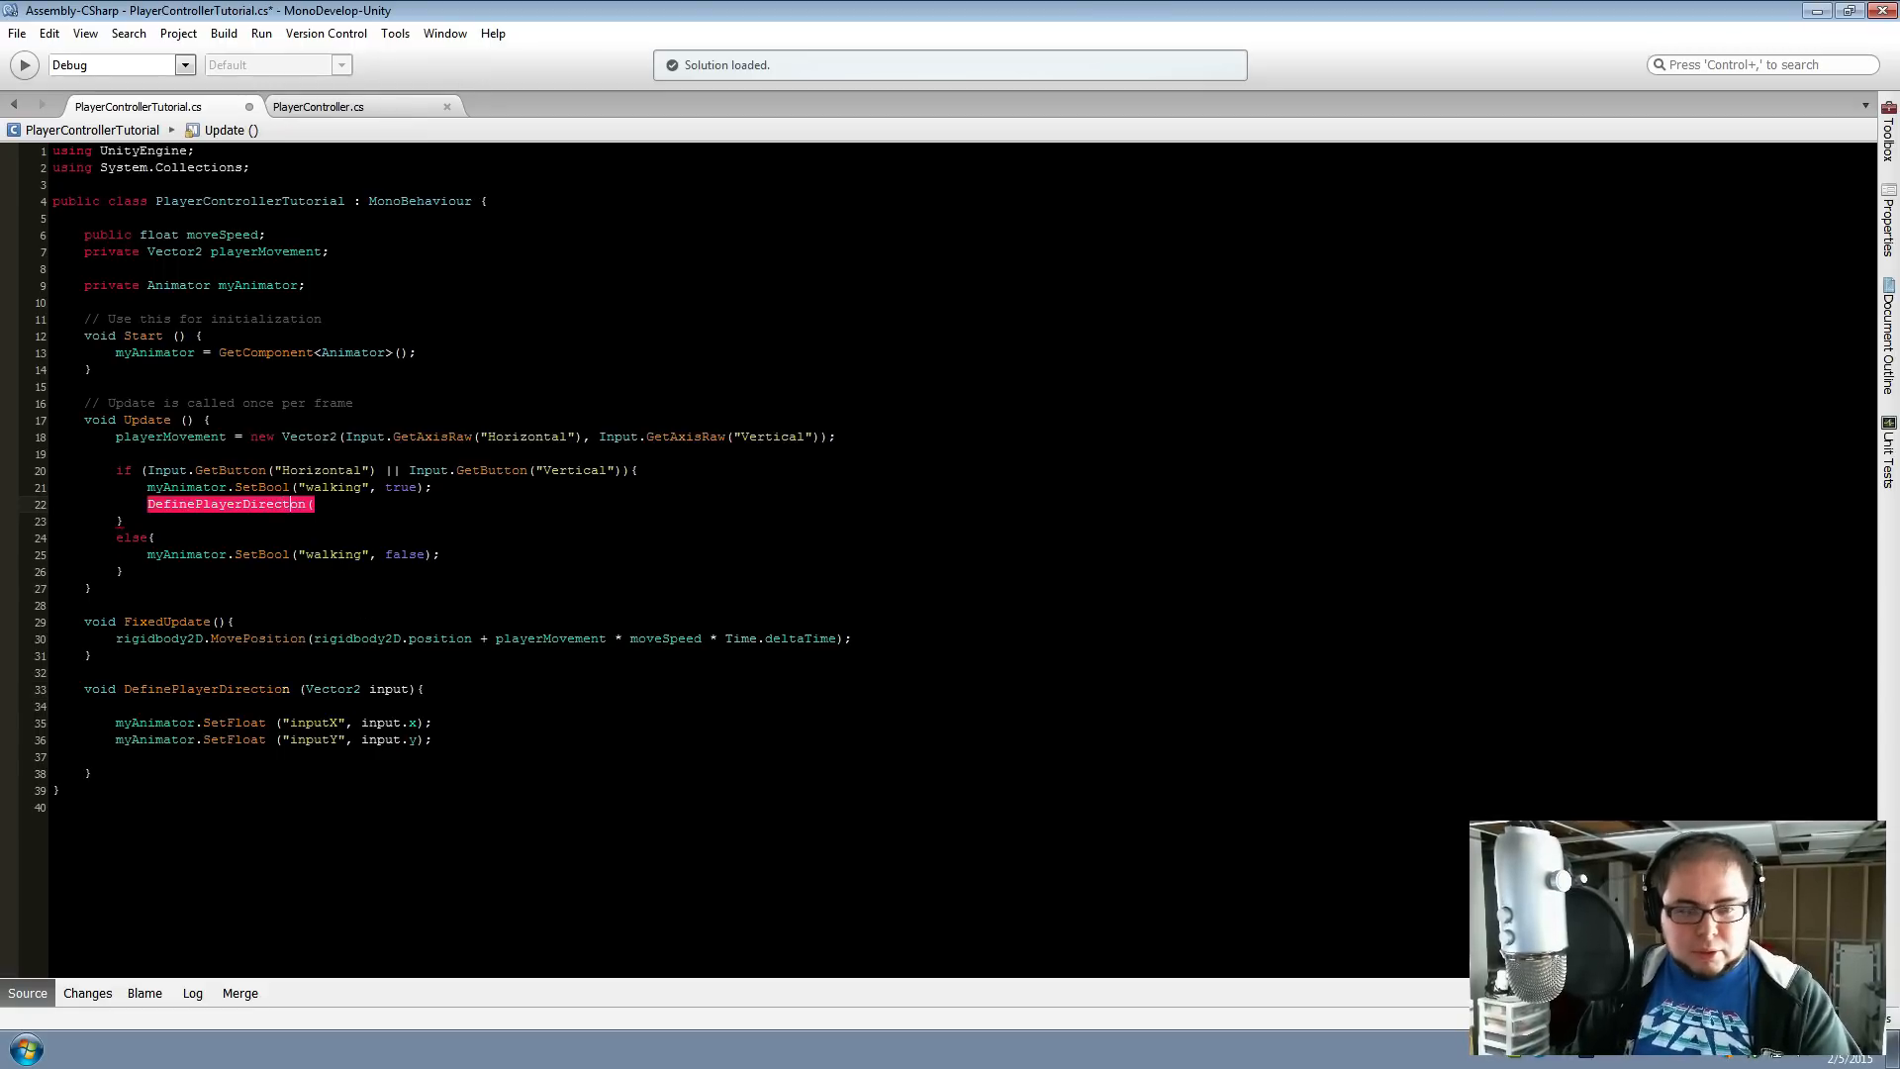
{"action": "type", "text": "i"}
Complete the call as DefinePlayerDirection(playerMovement);, review the playerMovement vector assignment, and save the script
{"action": "left_click", "coordinate": [333, 509]}
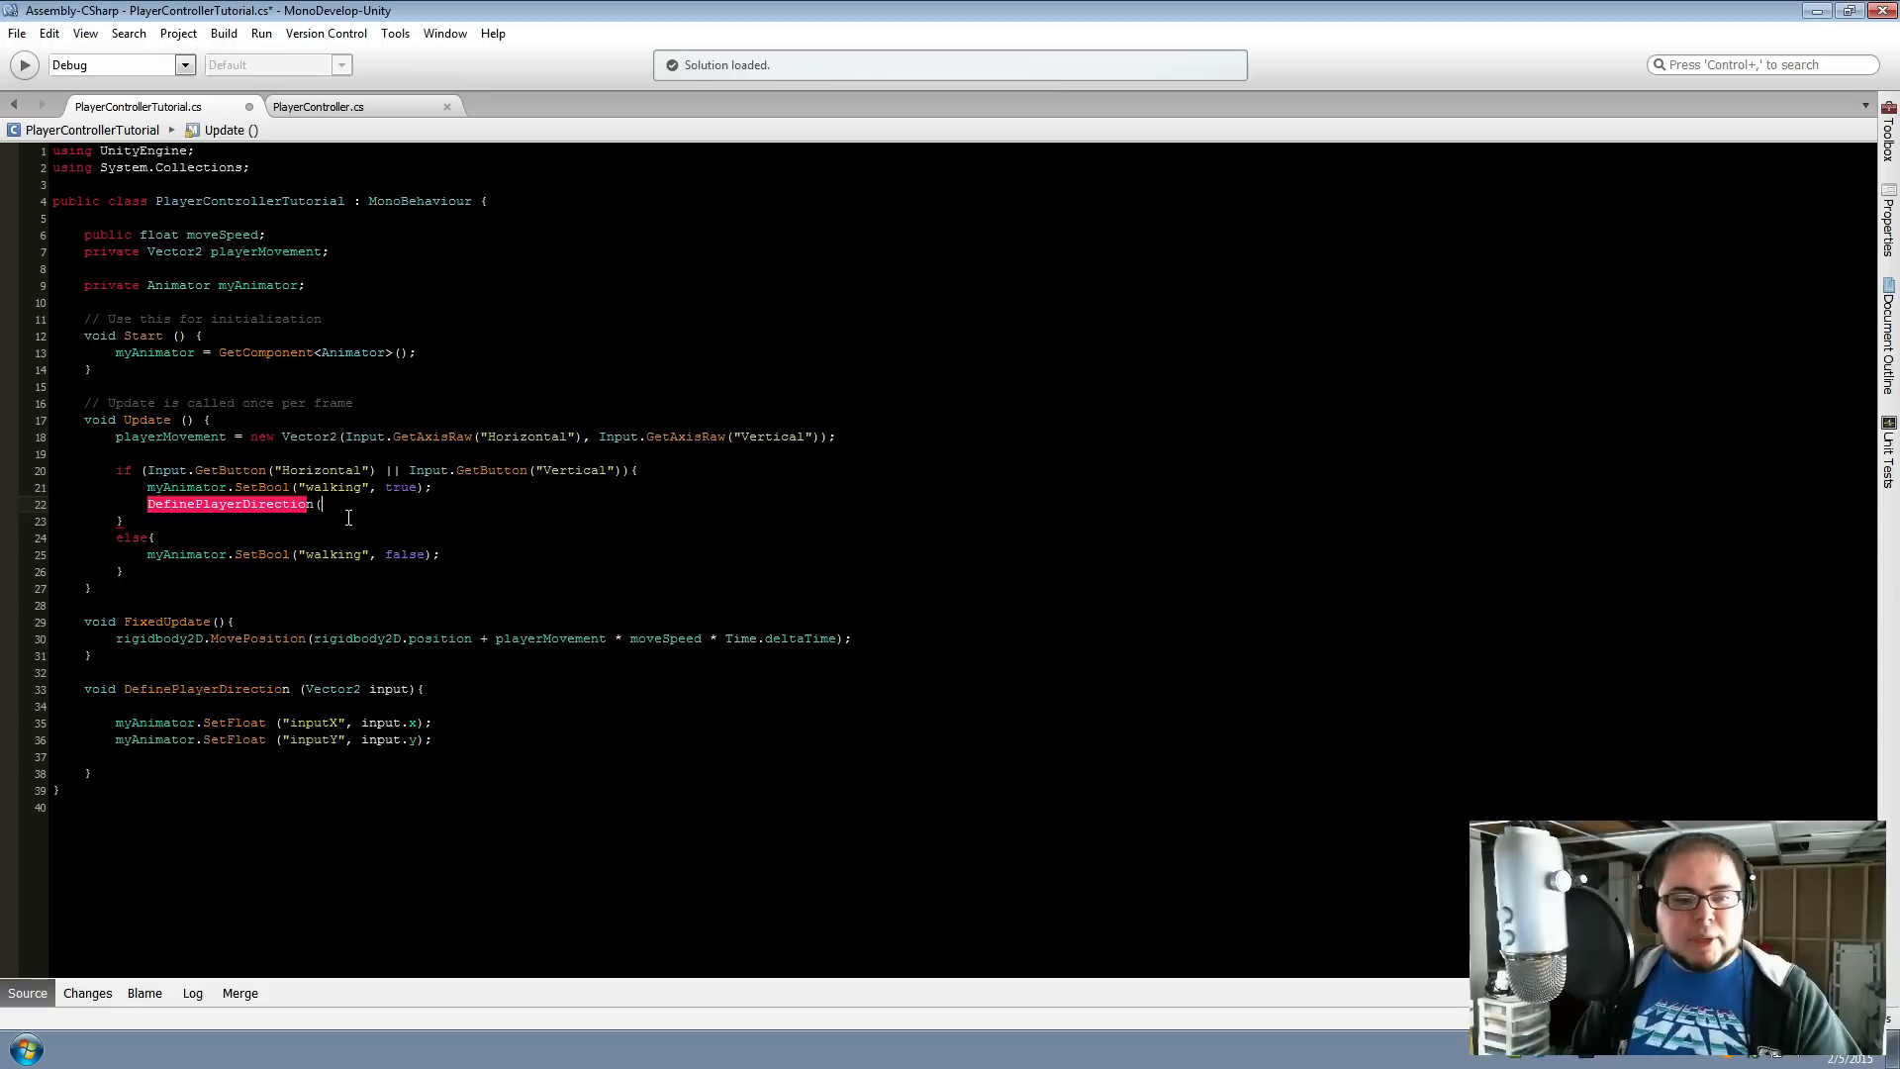
{"action": "type", "text": "playerMovement"}
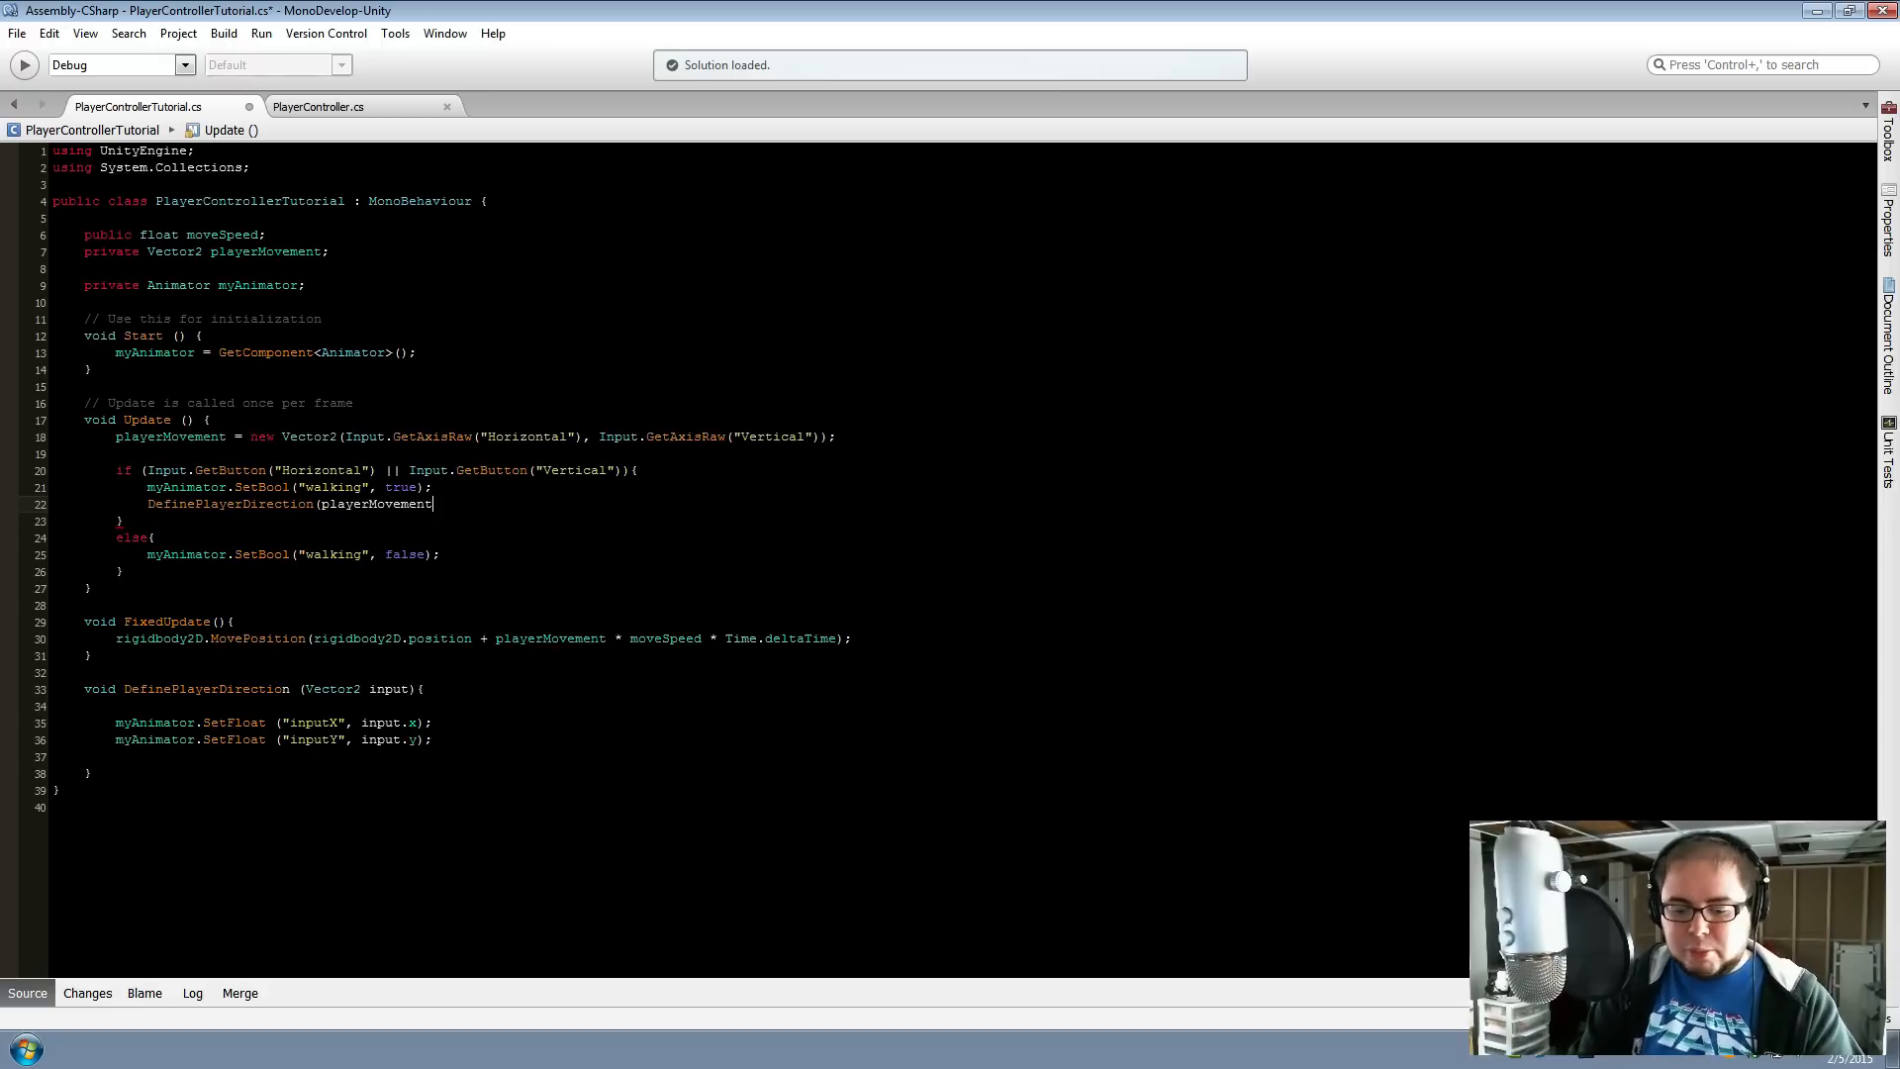
{"action": "type", "text": ");"}
{"action": "key", "text": "Down"}
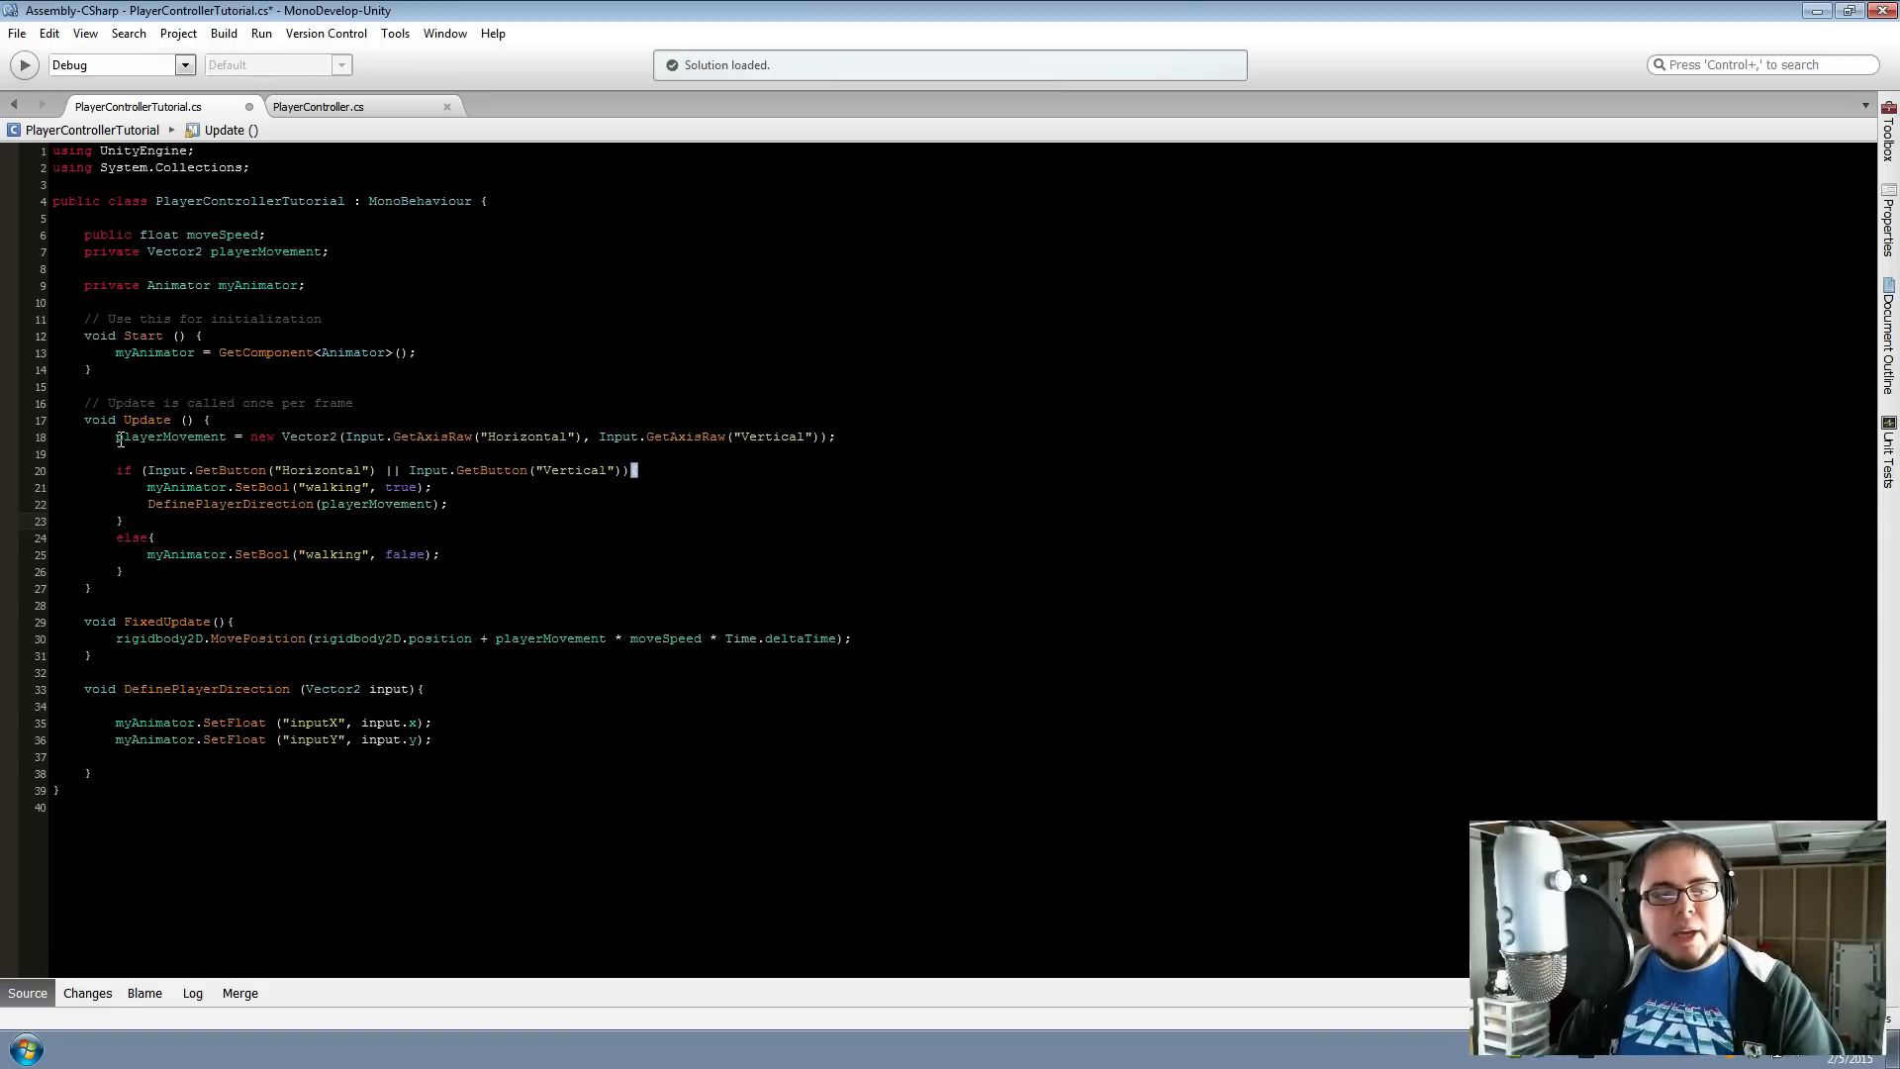
{"action": "left_click", "coordinate": [118, 439]}
{"action": "left_click", "coordinate": [466, 453]}
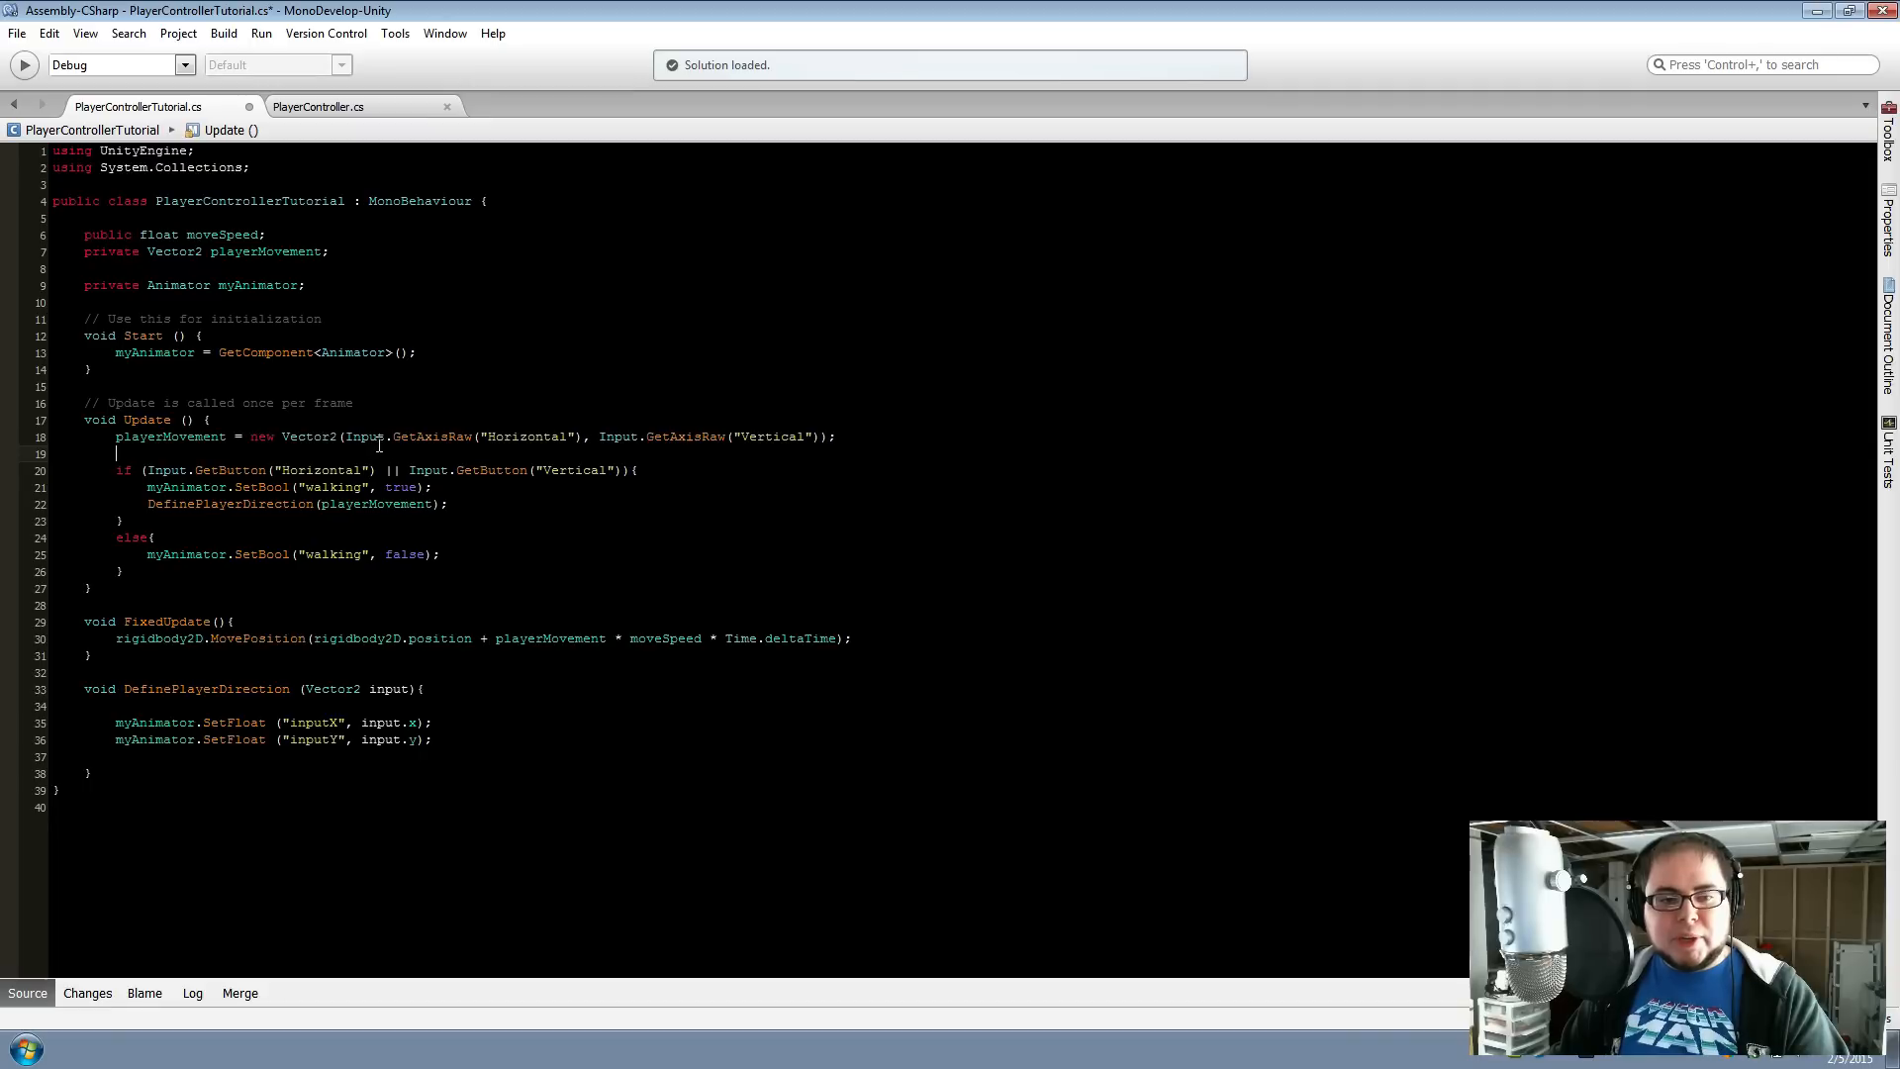
{"action": "left_click_drag", "start_coordinate": [379, 442], "coordinate": [670, 449]}
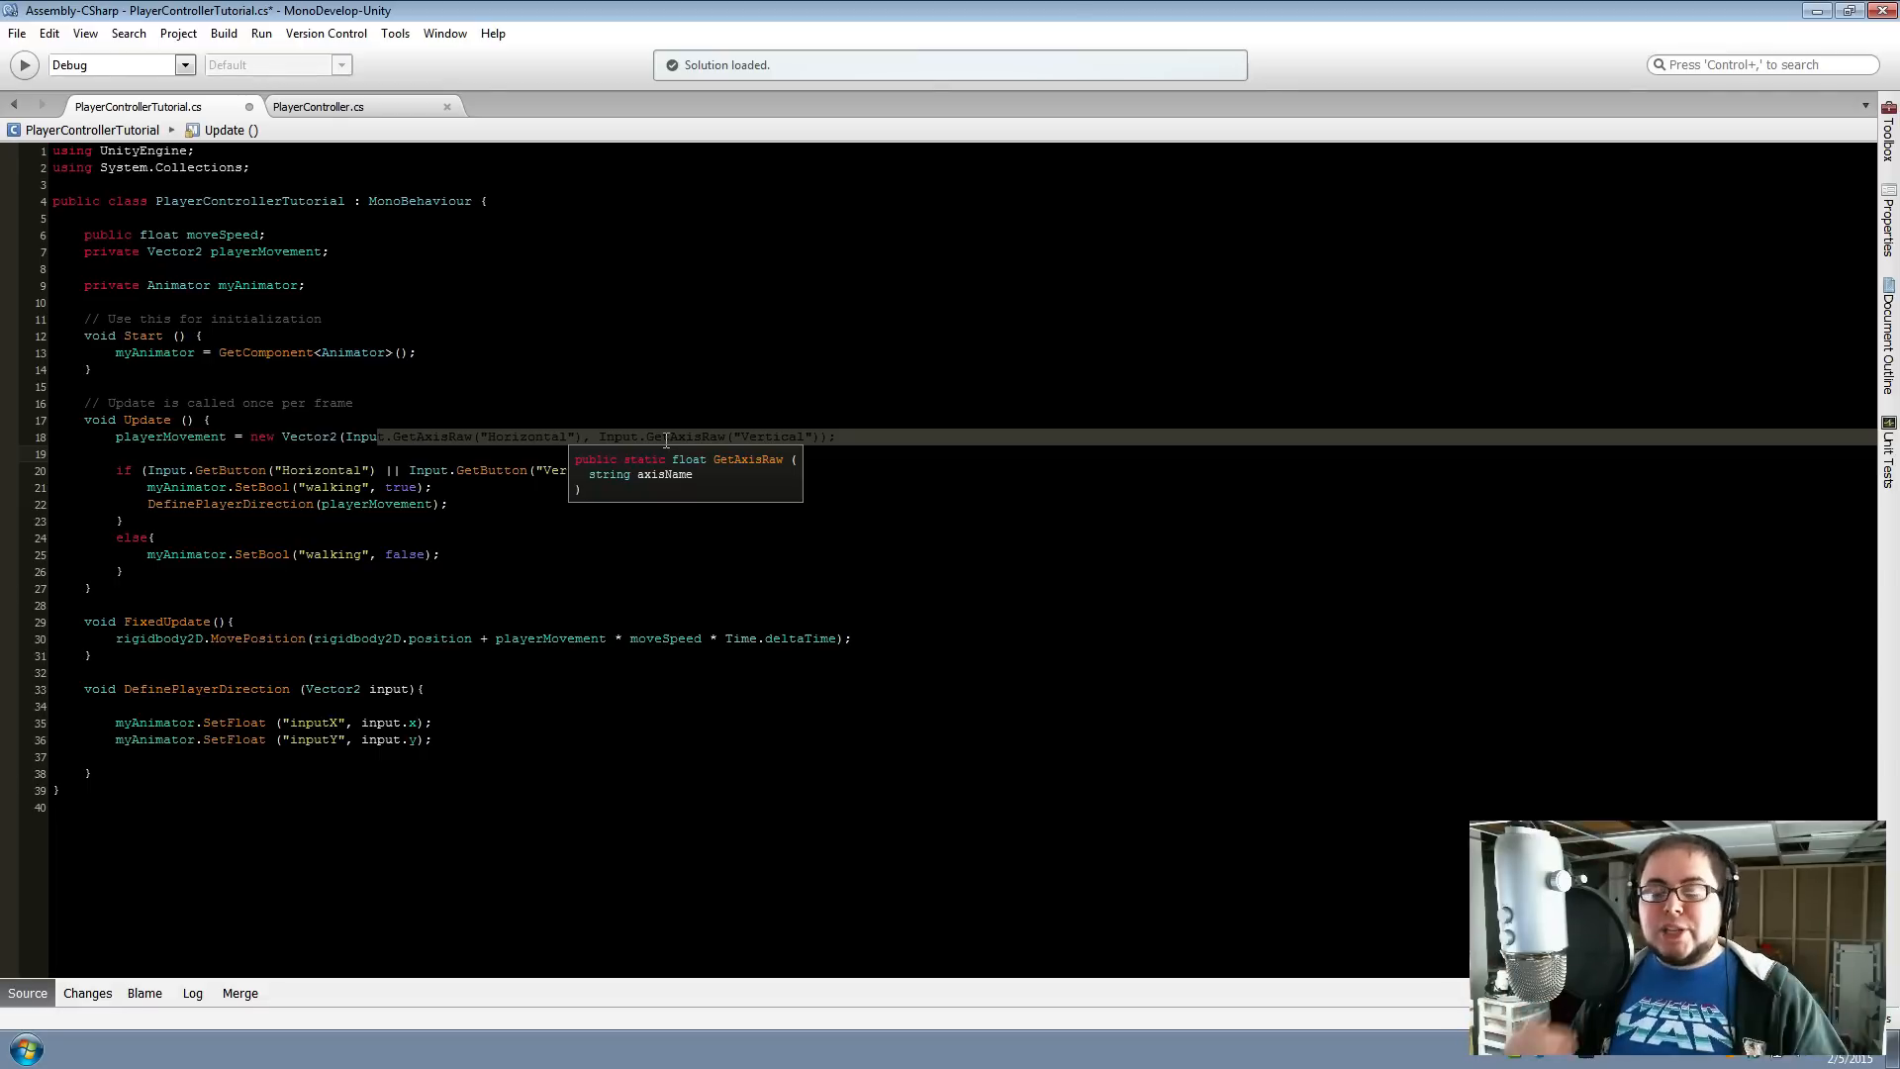
{"action": "left_click", "coordinate": [477, 550]}
{"action": "key", "text": "ctrl+s"}
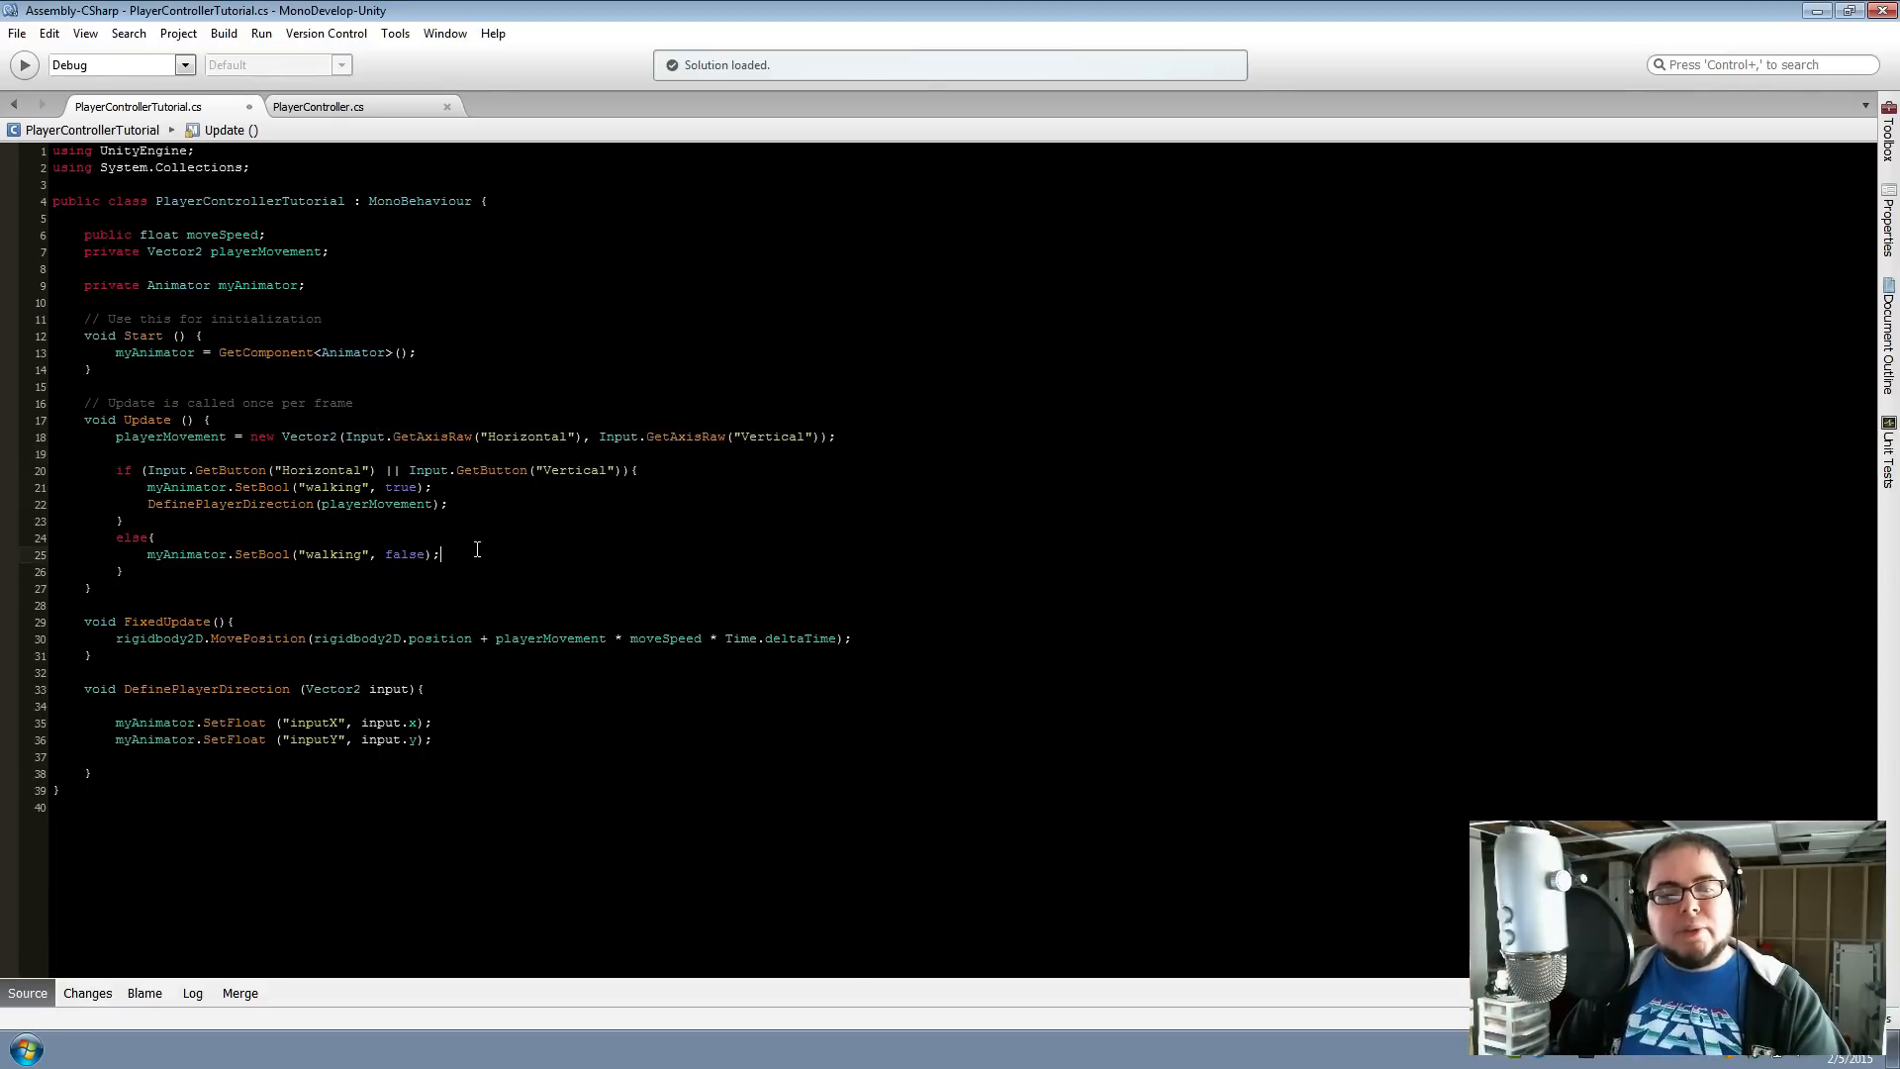
Switch to Unity, select the Player object, run the game and walk the character in all four directions
{"action": "key", "text": "alt+Tab"}
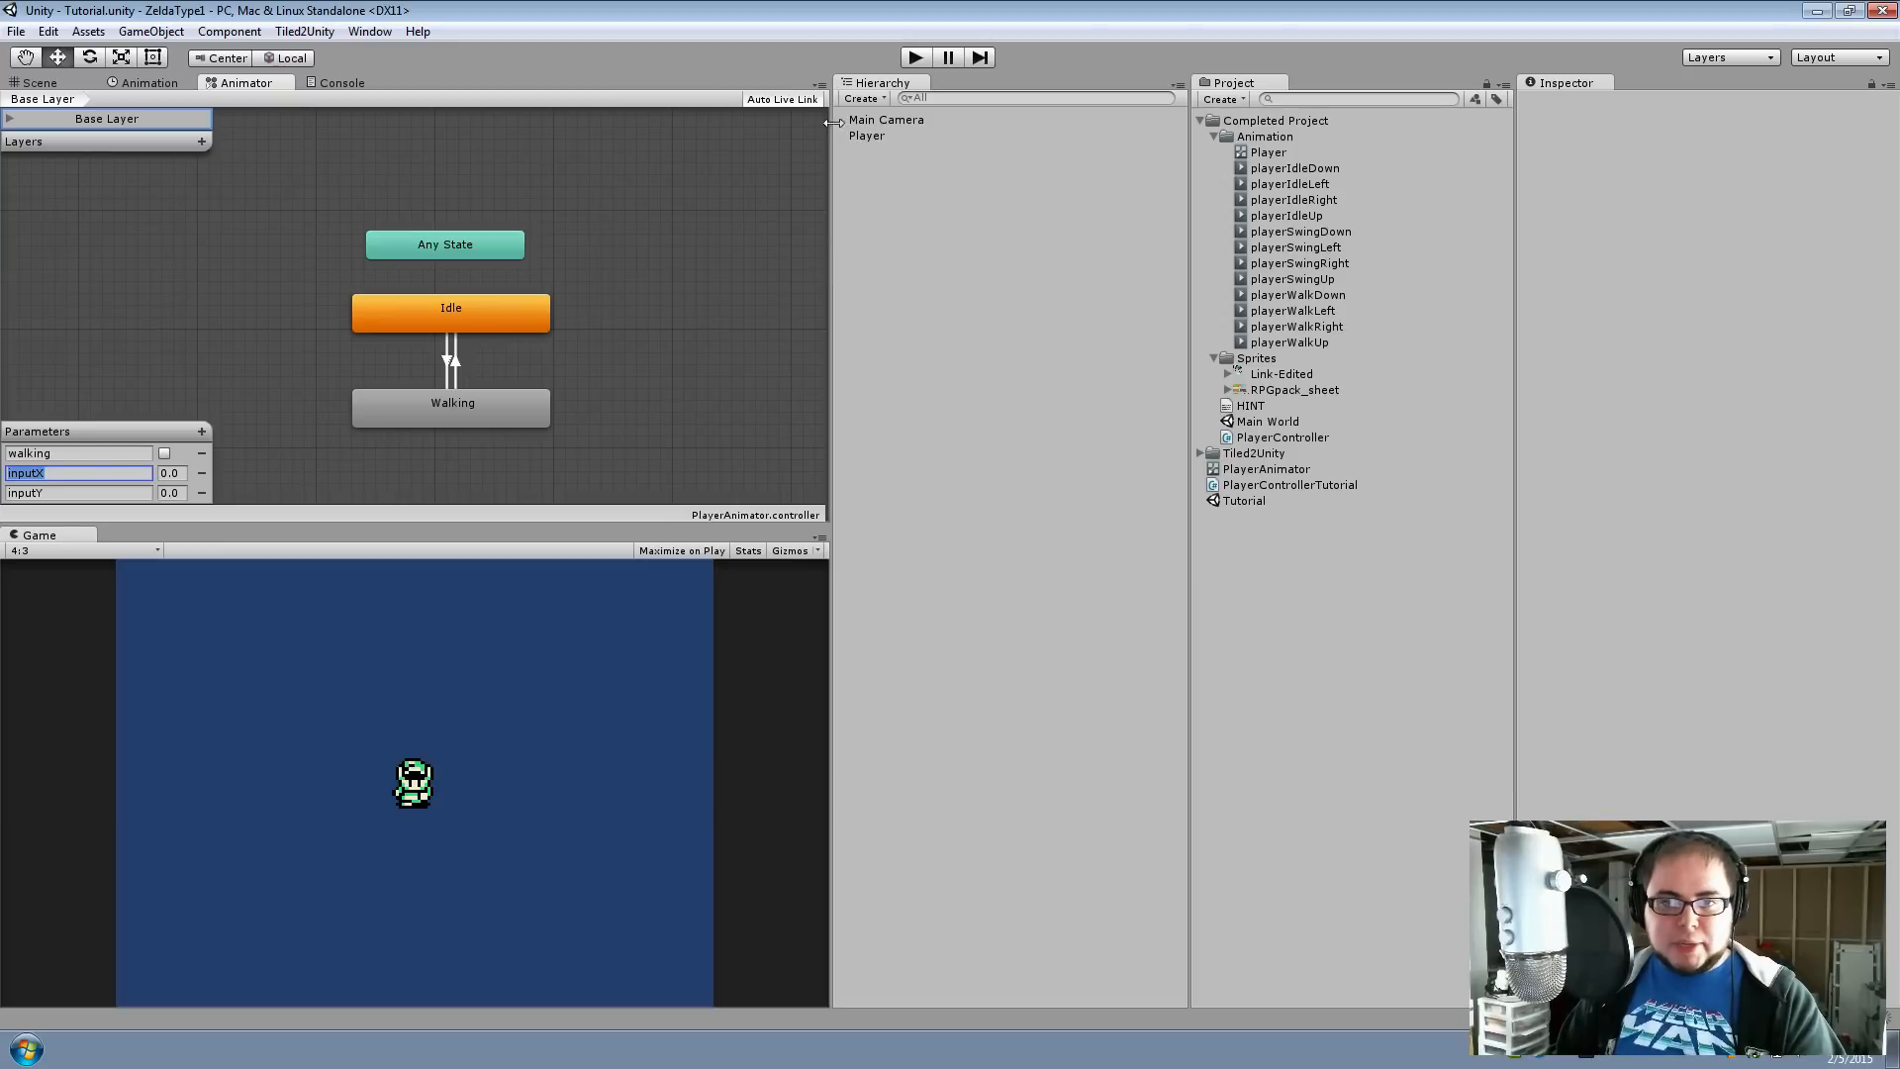
{"action": "left_click", "coordinate": [869, 136]}
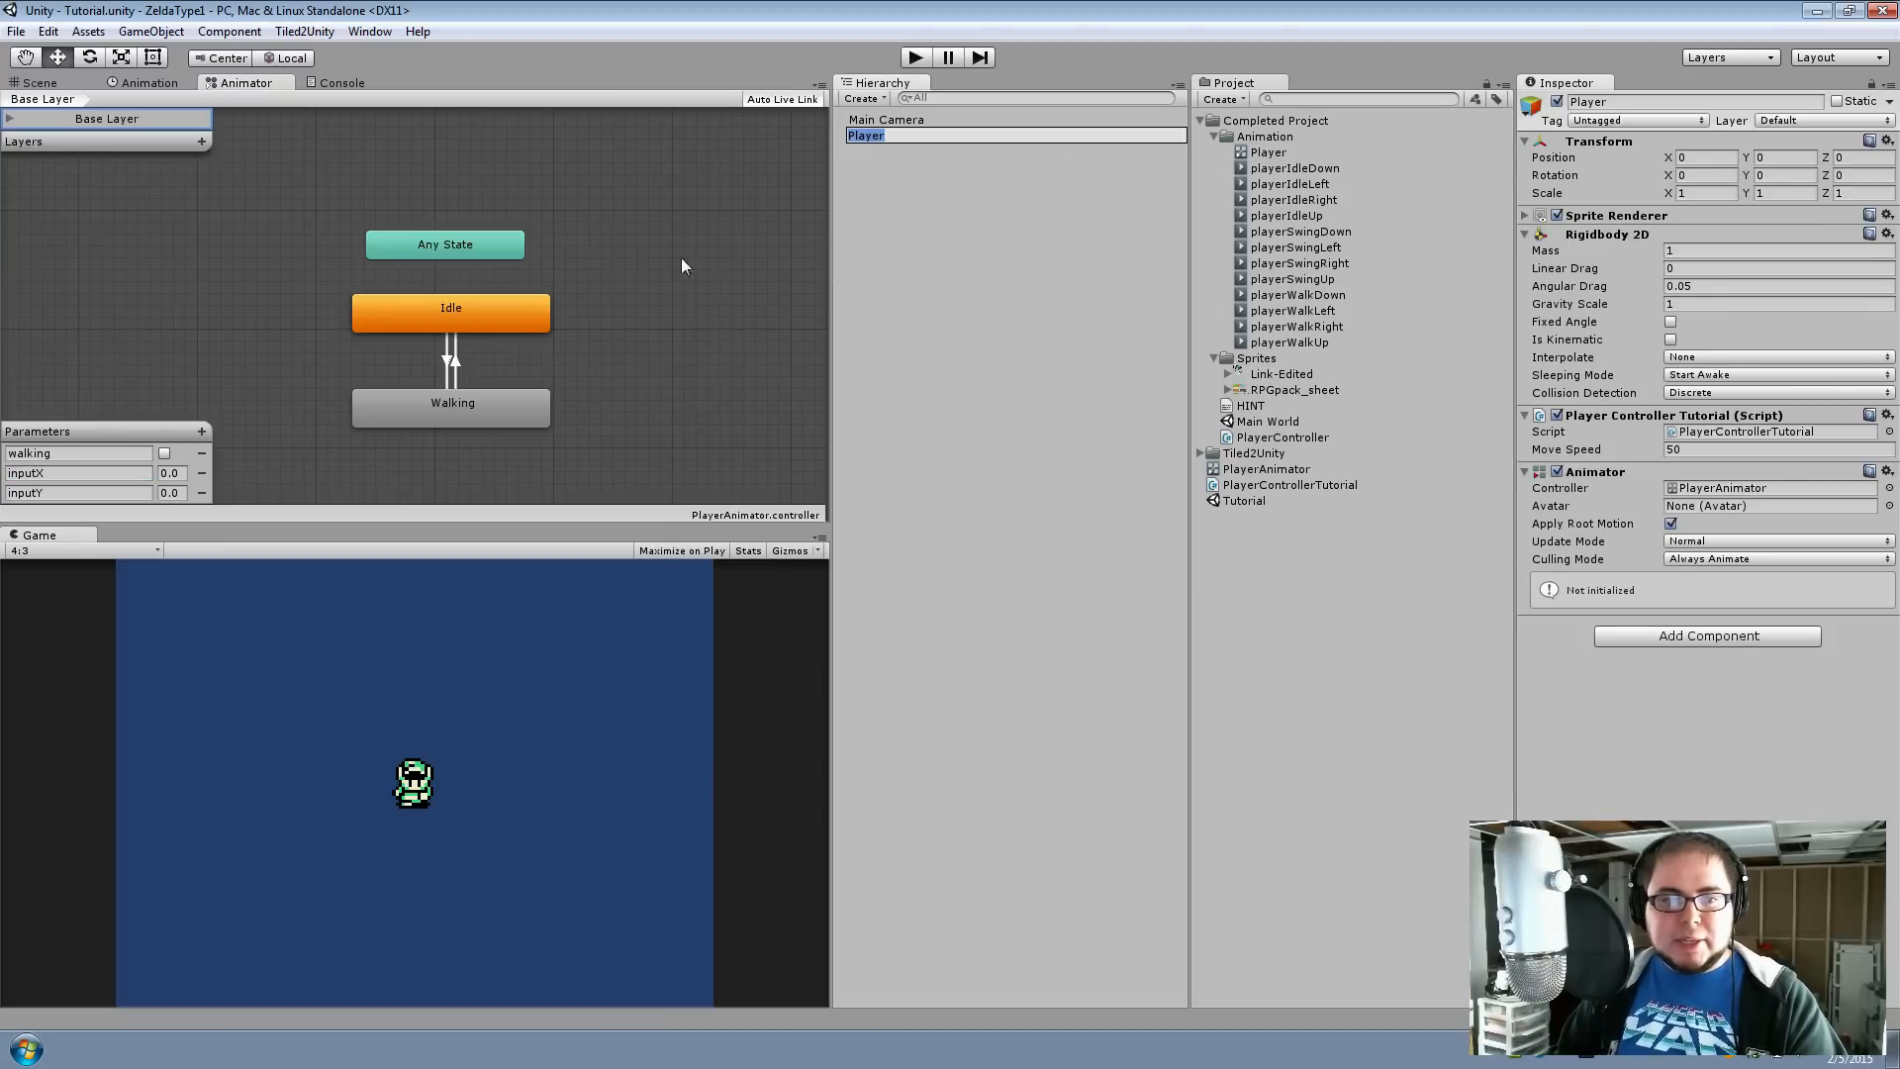
{"action": "left_click", "coordinate": [916, 58]}
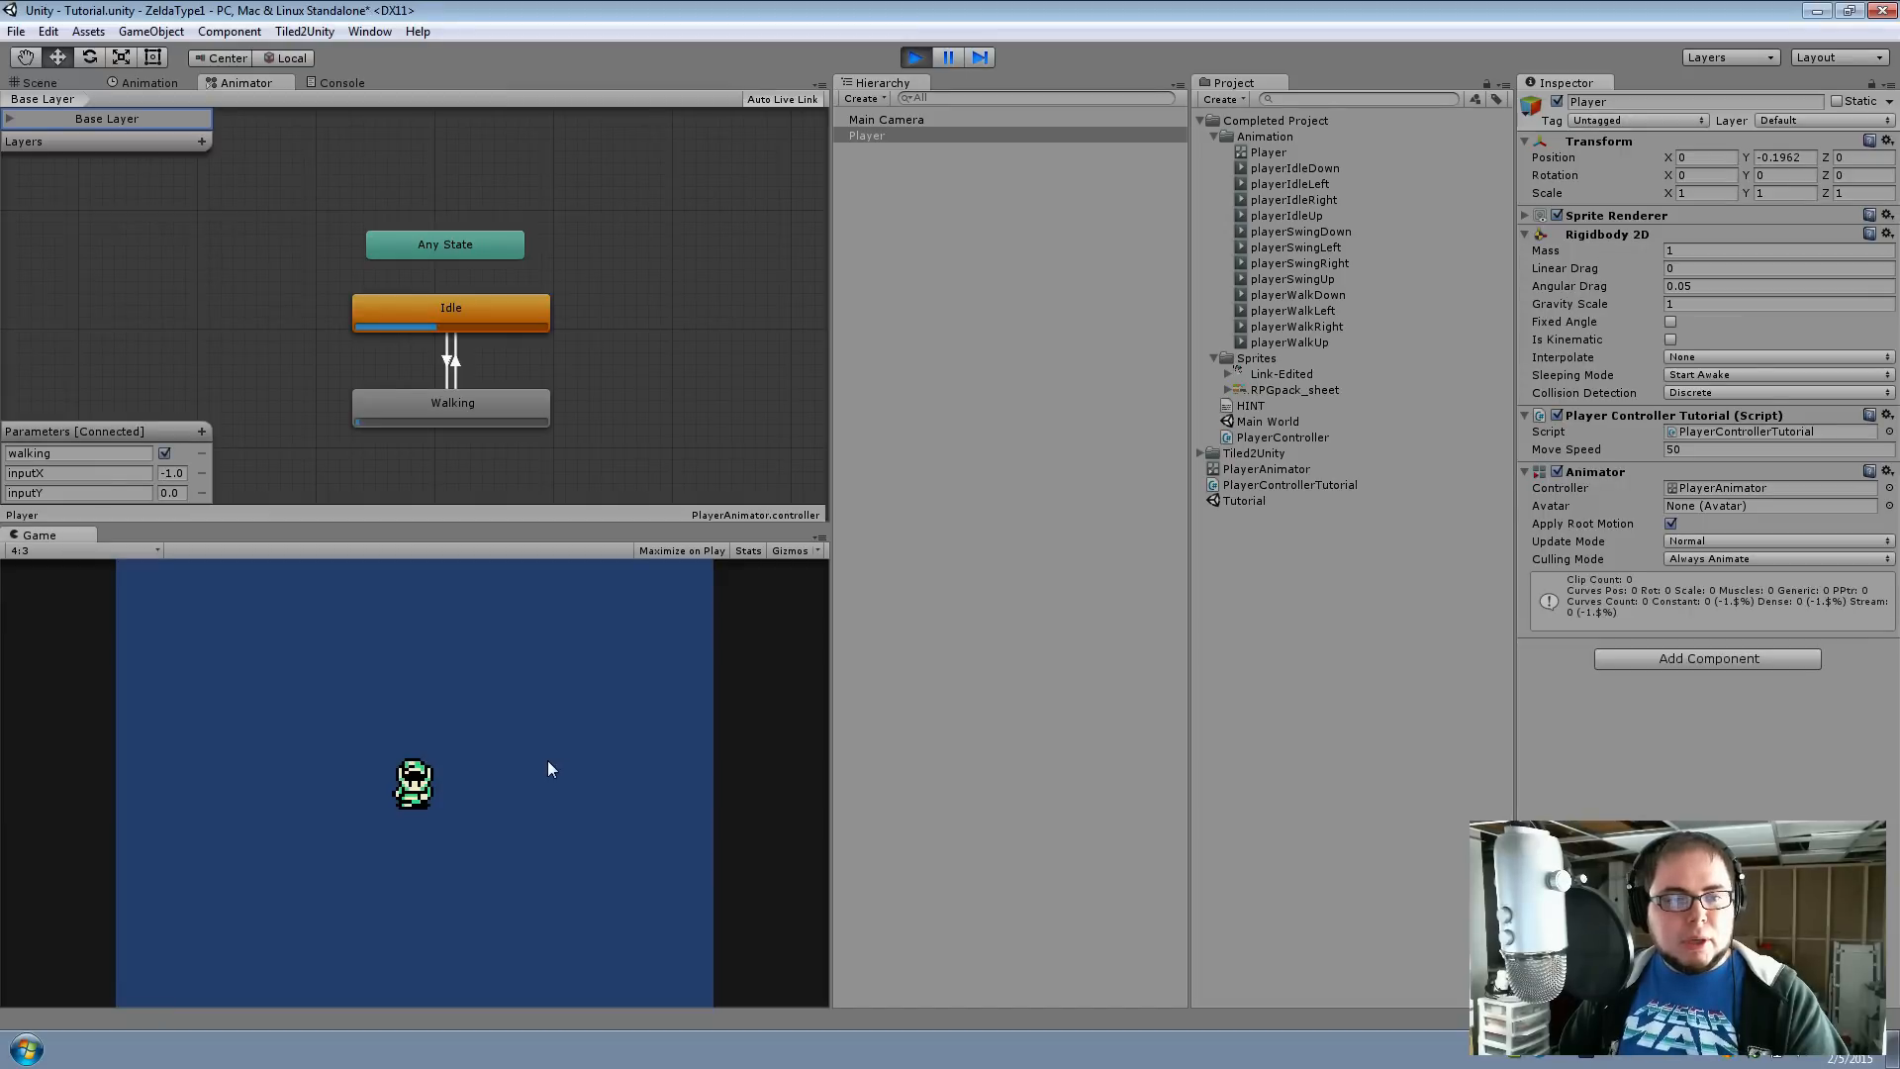
{"action": "key", "text": "a"}
{"action": "key", "text": "d"}
{"action": "key", "text": "w"}
{"action": "key", "text": "a"}
{"action": "key", "text": "s"}
{"action": "key", "text": "d"}
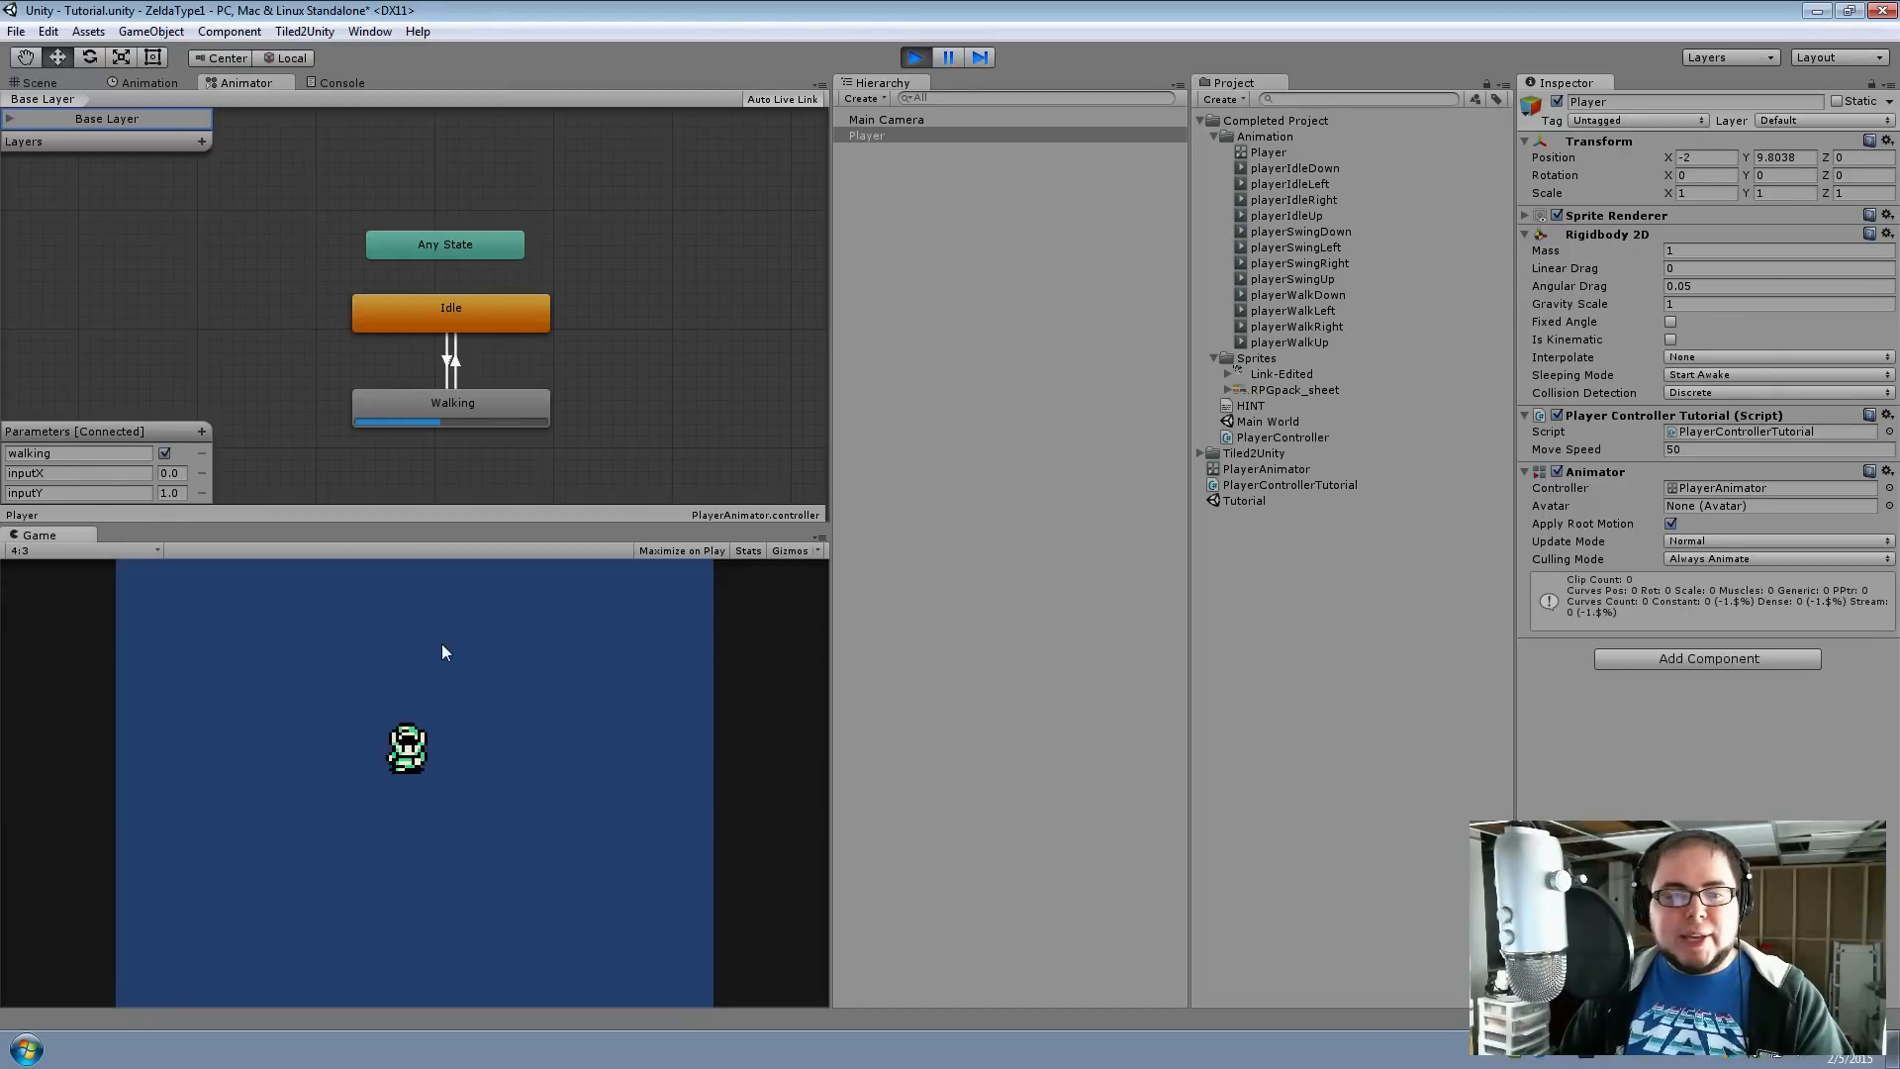
Check the walking, inputX and inputY parameters while moving the character up, left, right and down, and stop the game
{"action": "key", "text": "w"}
{"action": "key", "text": "a"}
{"action": "key", "text": "a"}
{"action": "key", "text": "a"}
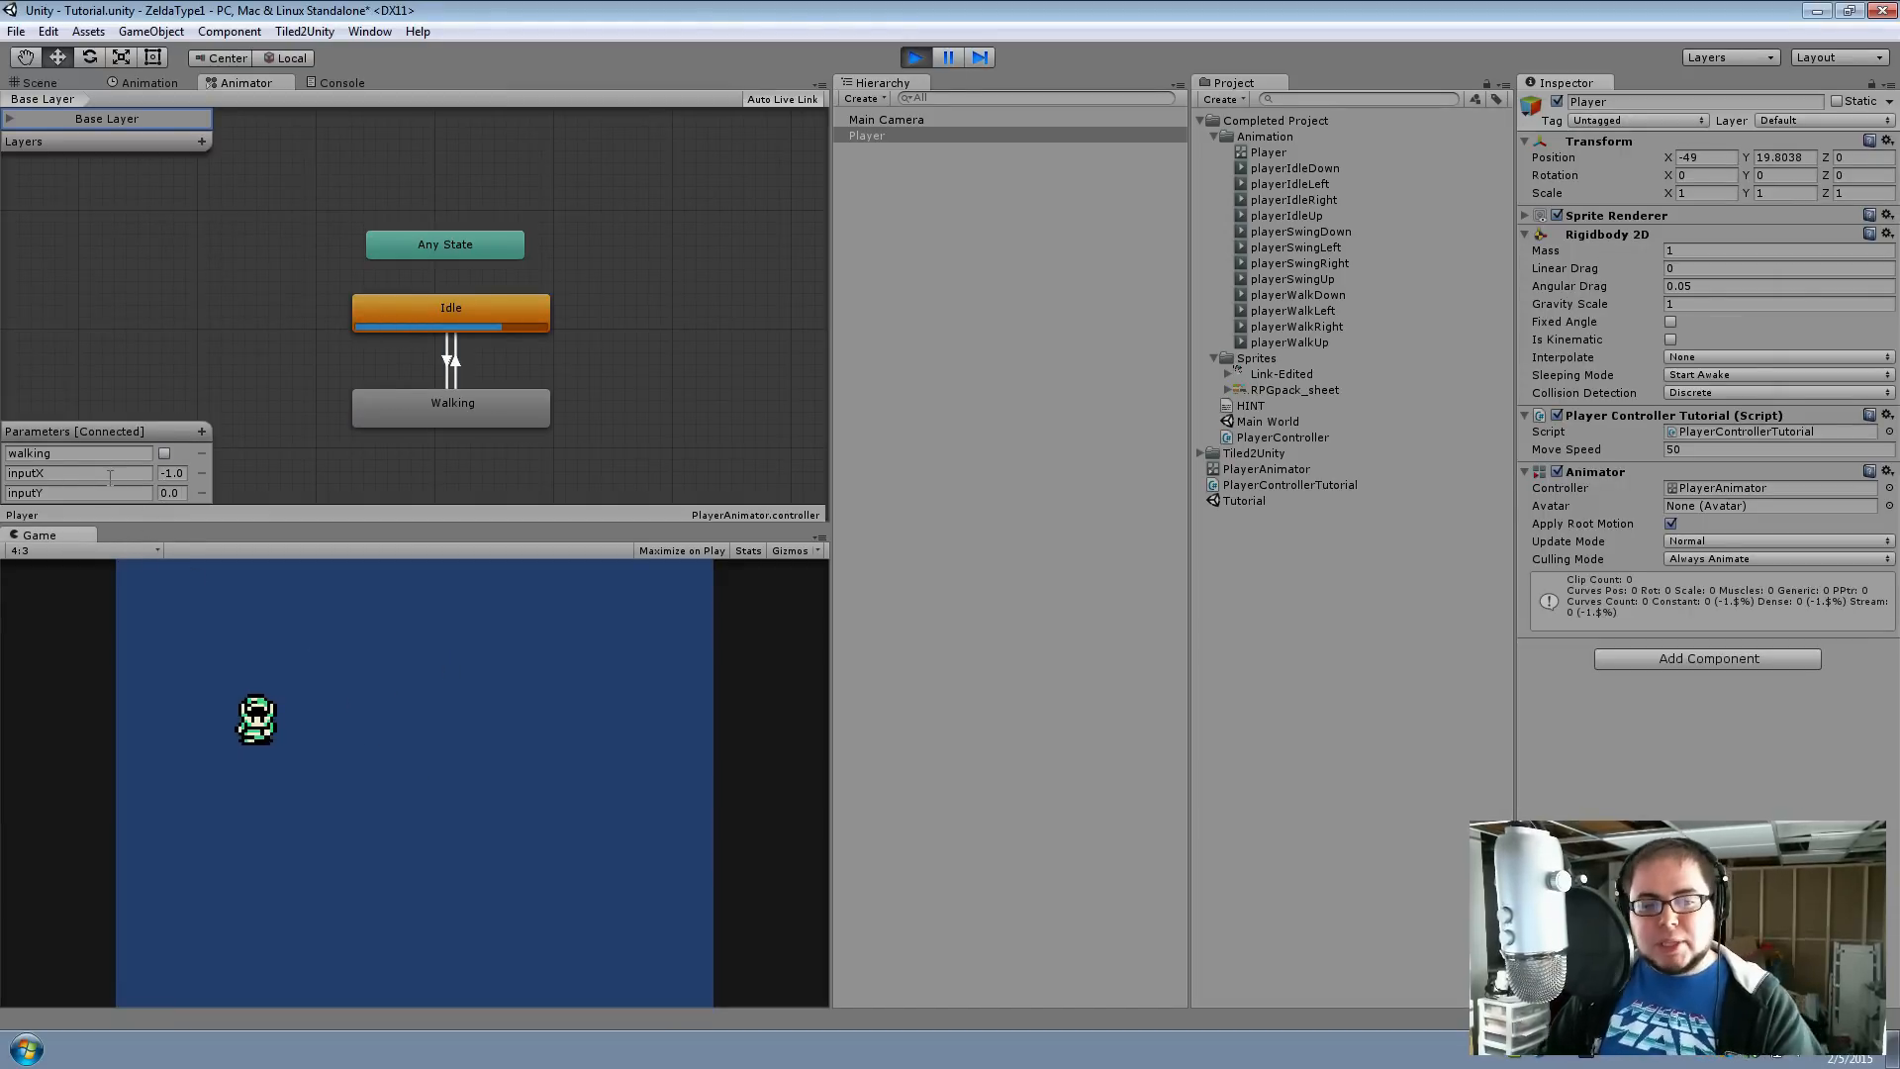
{"action": "key", "text": "d"}
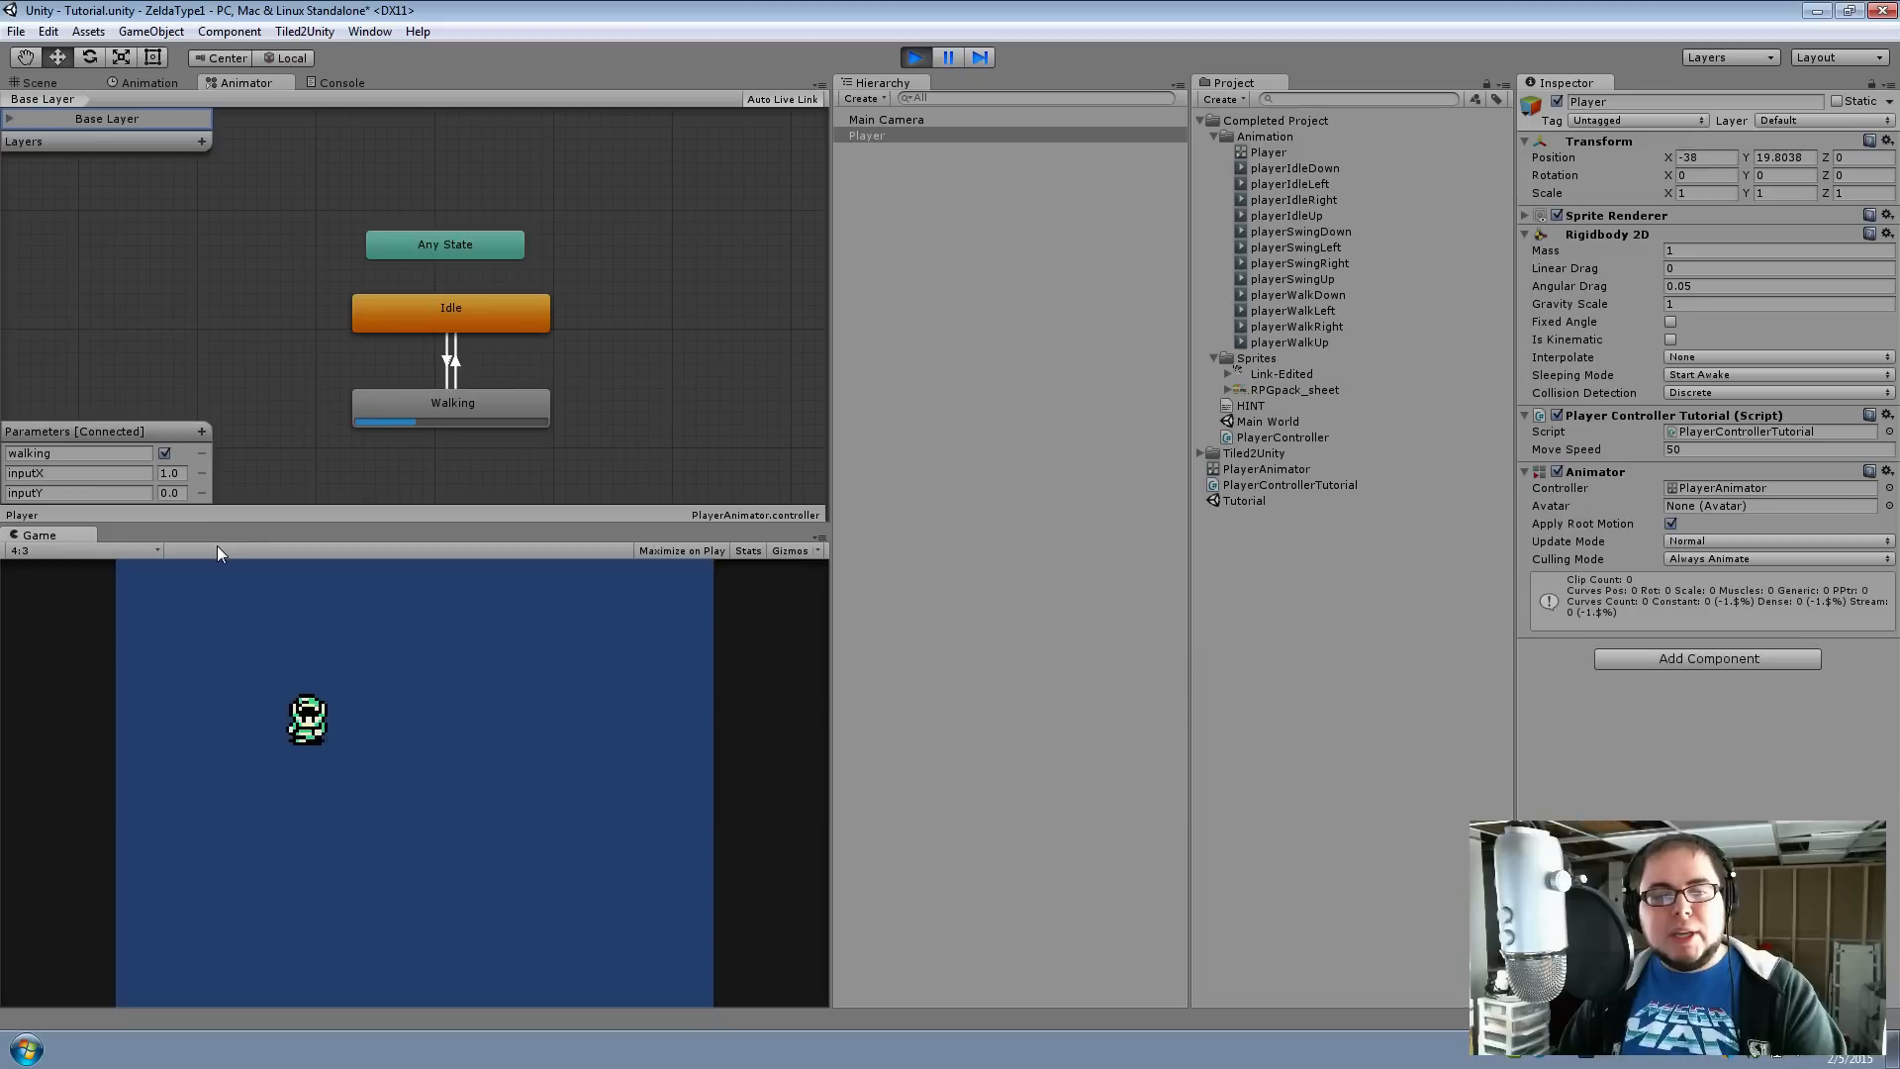
{"action": "key", "text": "s"}
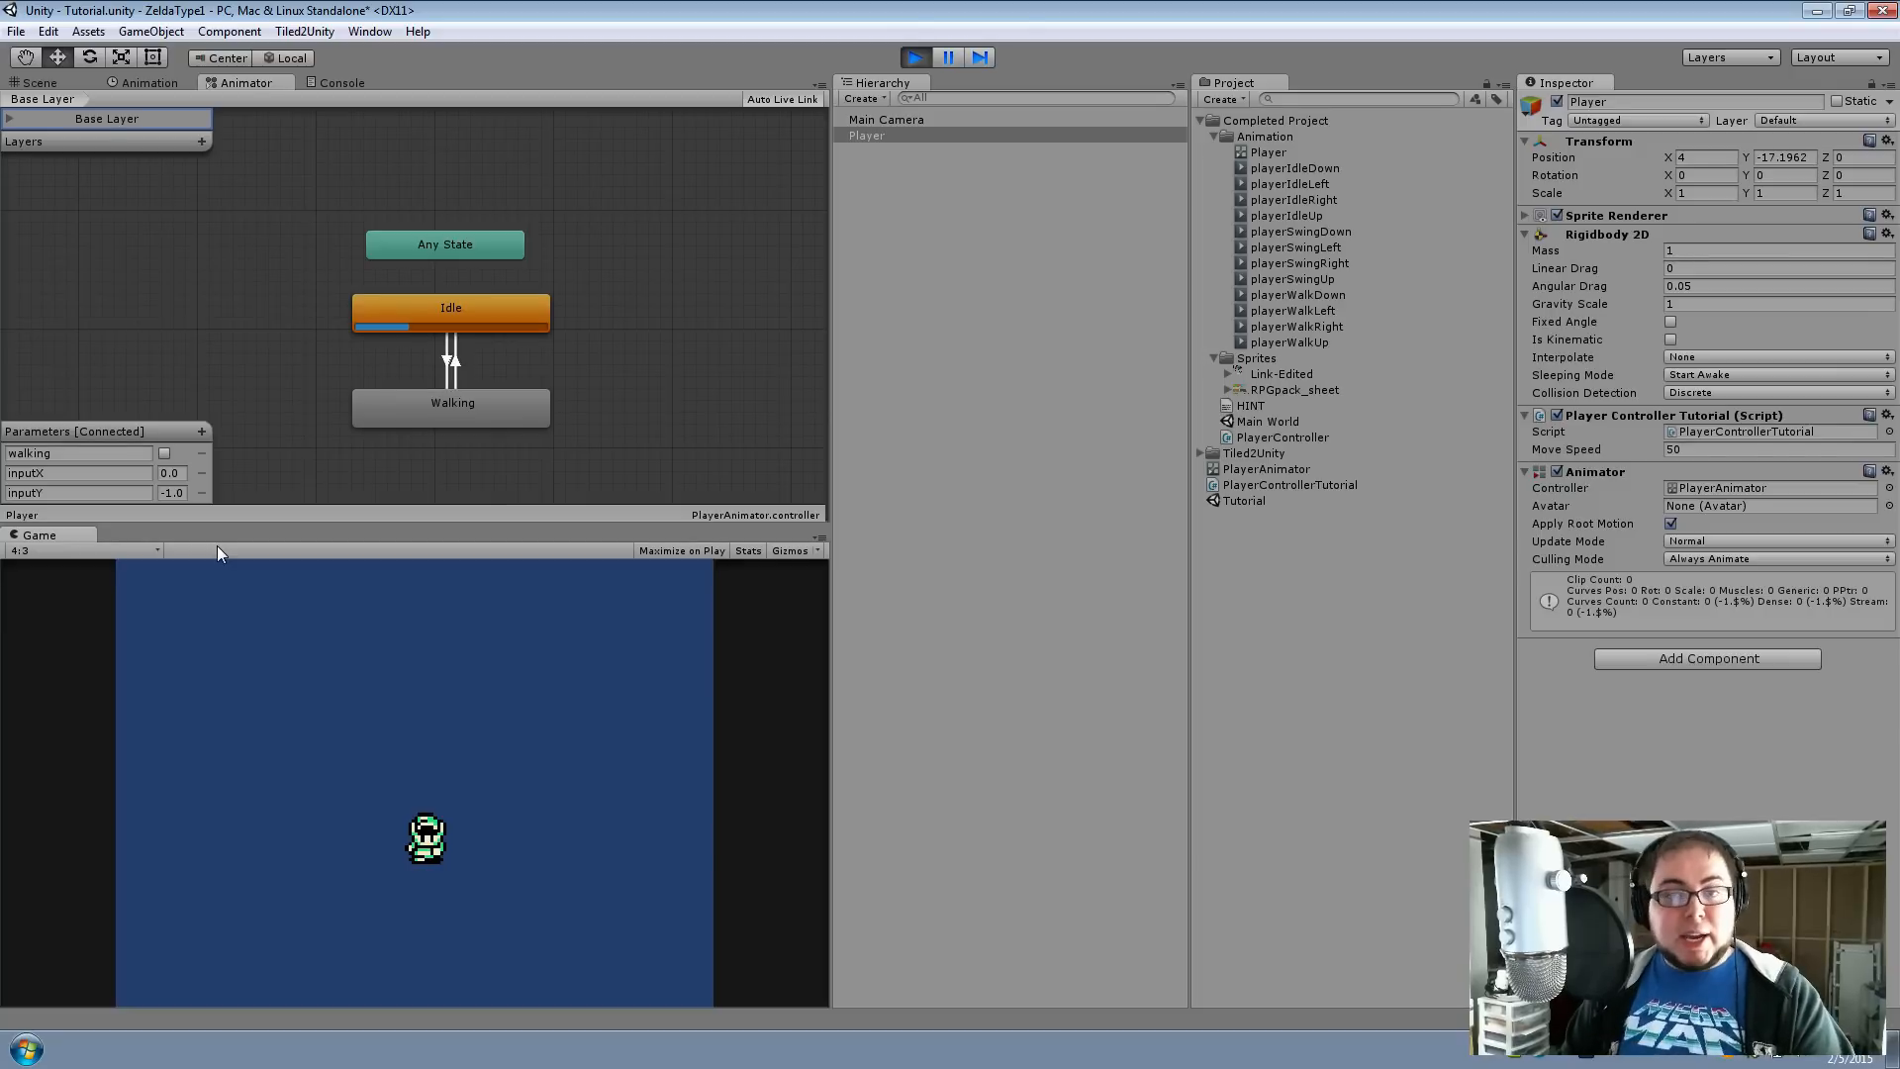
{"action": "key", "text": "w"}
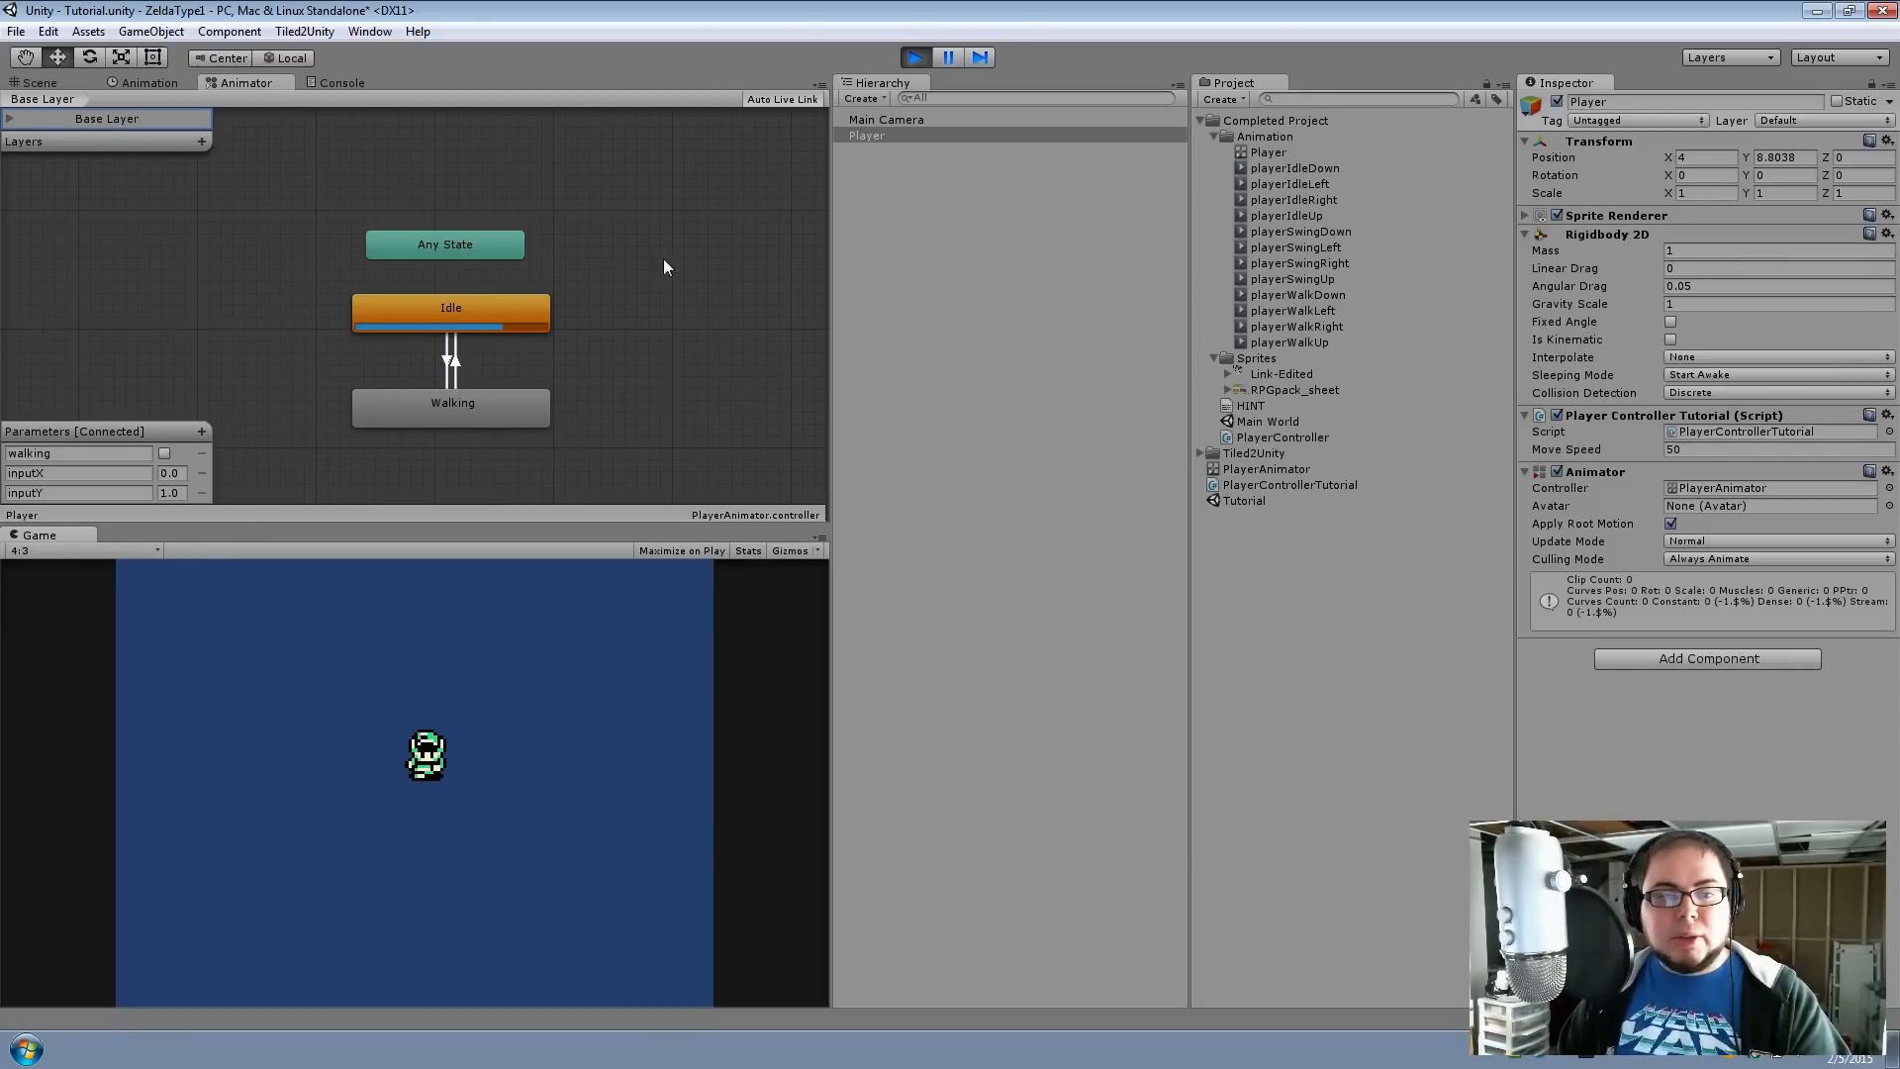
{"action": "left_click", "coordinate": [920, 58]}
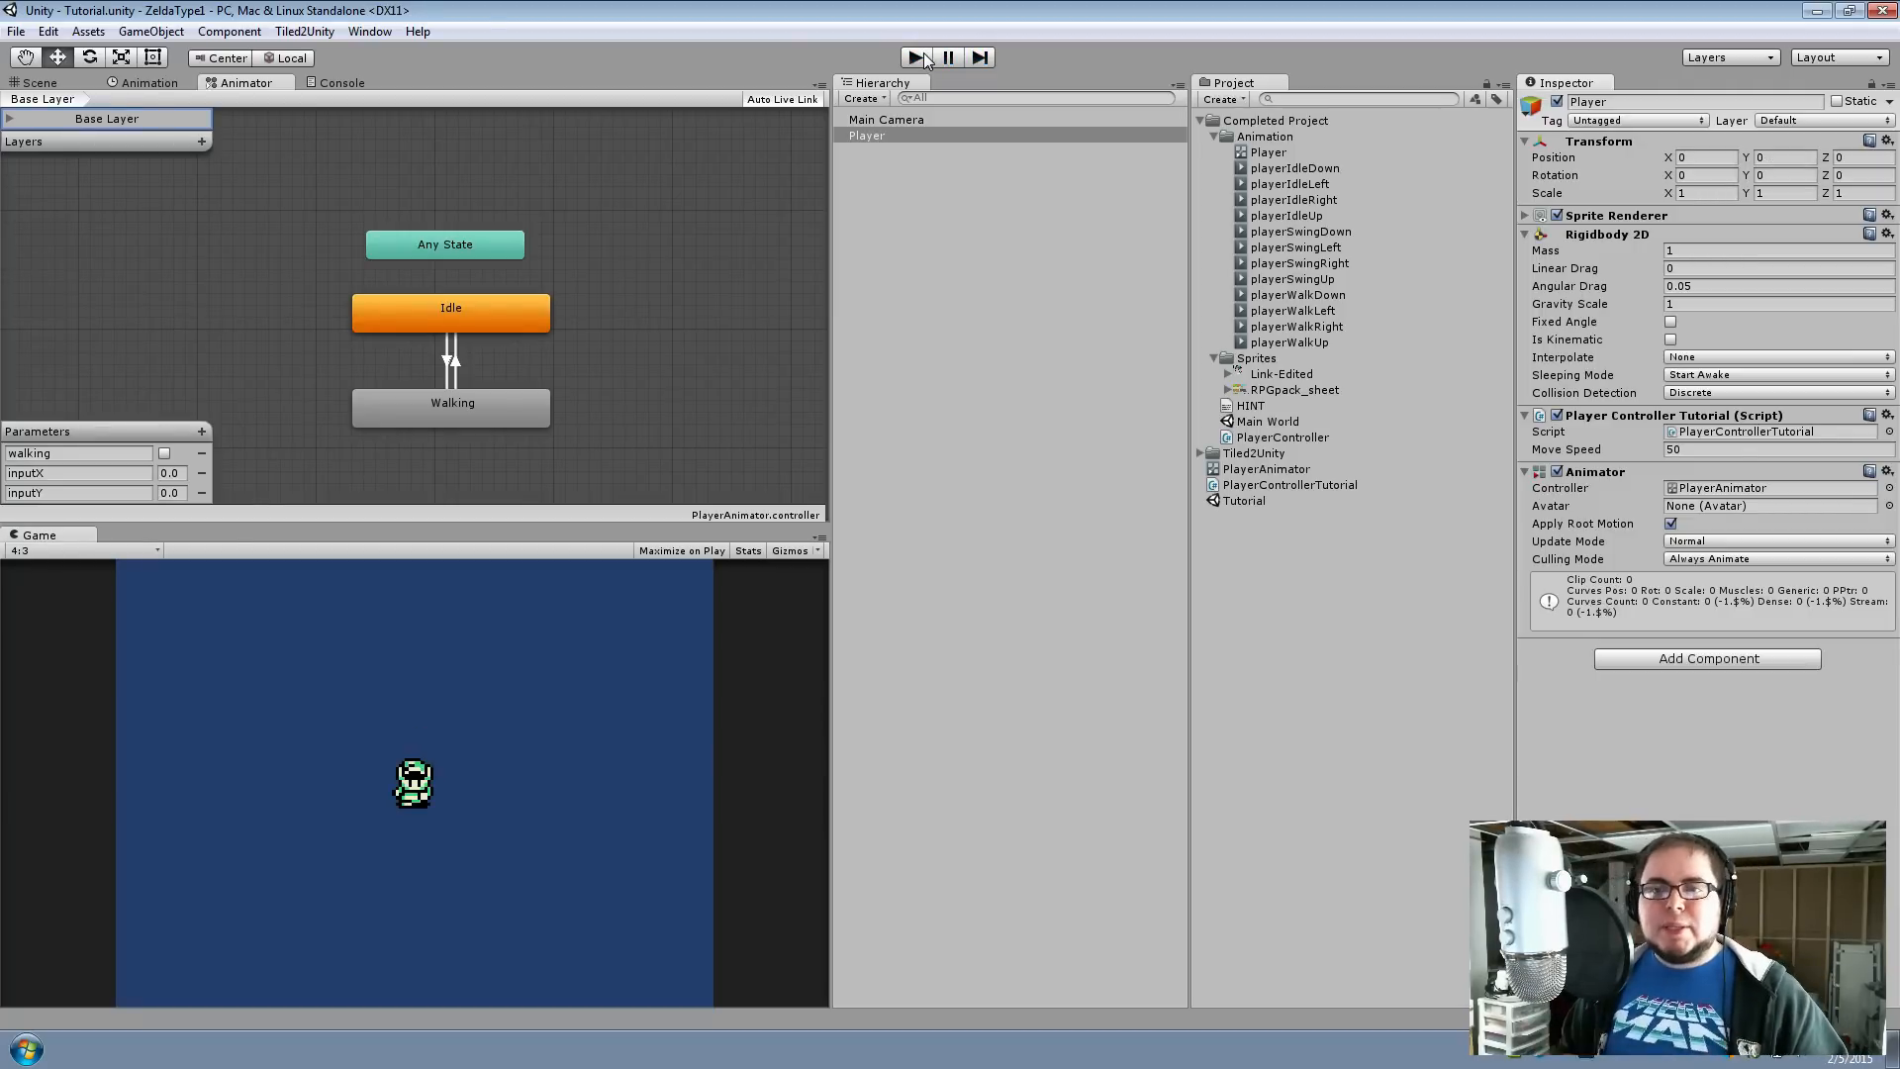
Inspect the motion and transition settings of the Idle and Walking states in the Animator
{"action": "middle_click_drag", "start_coordinate": [700, 427], "coordinate": [664, 343]}
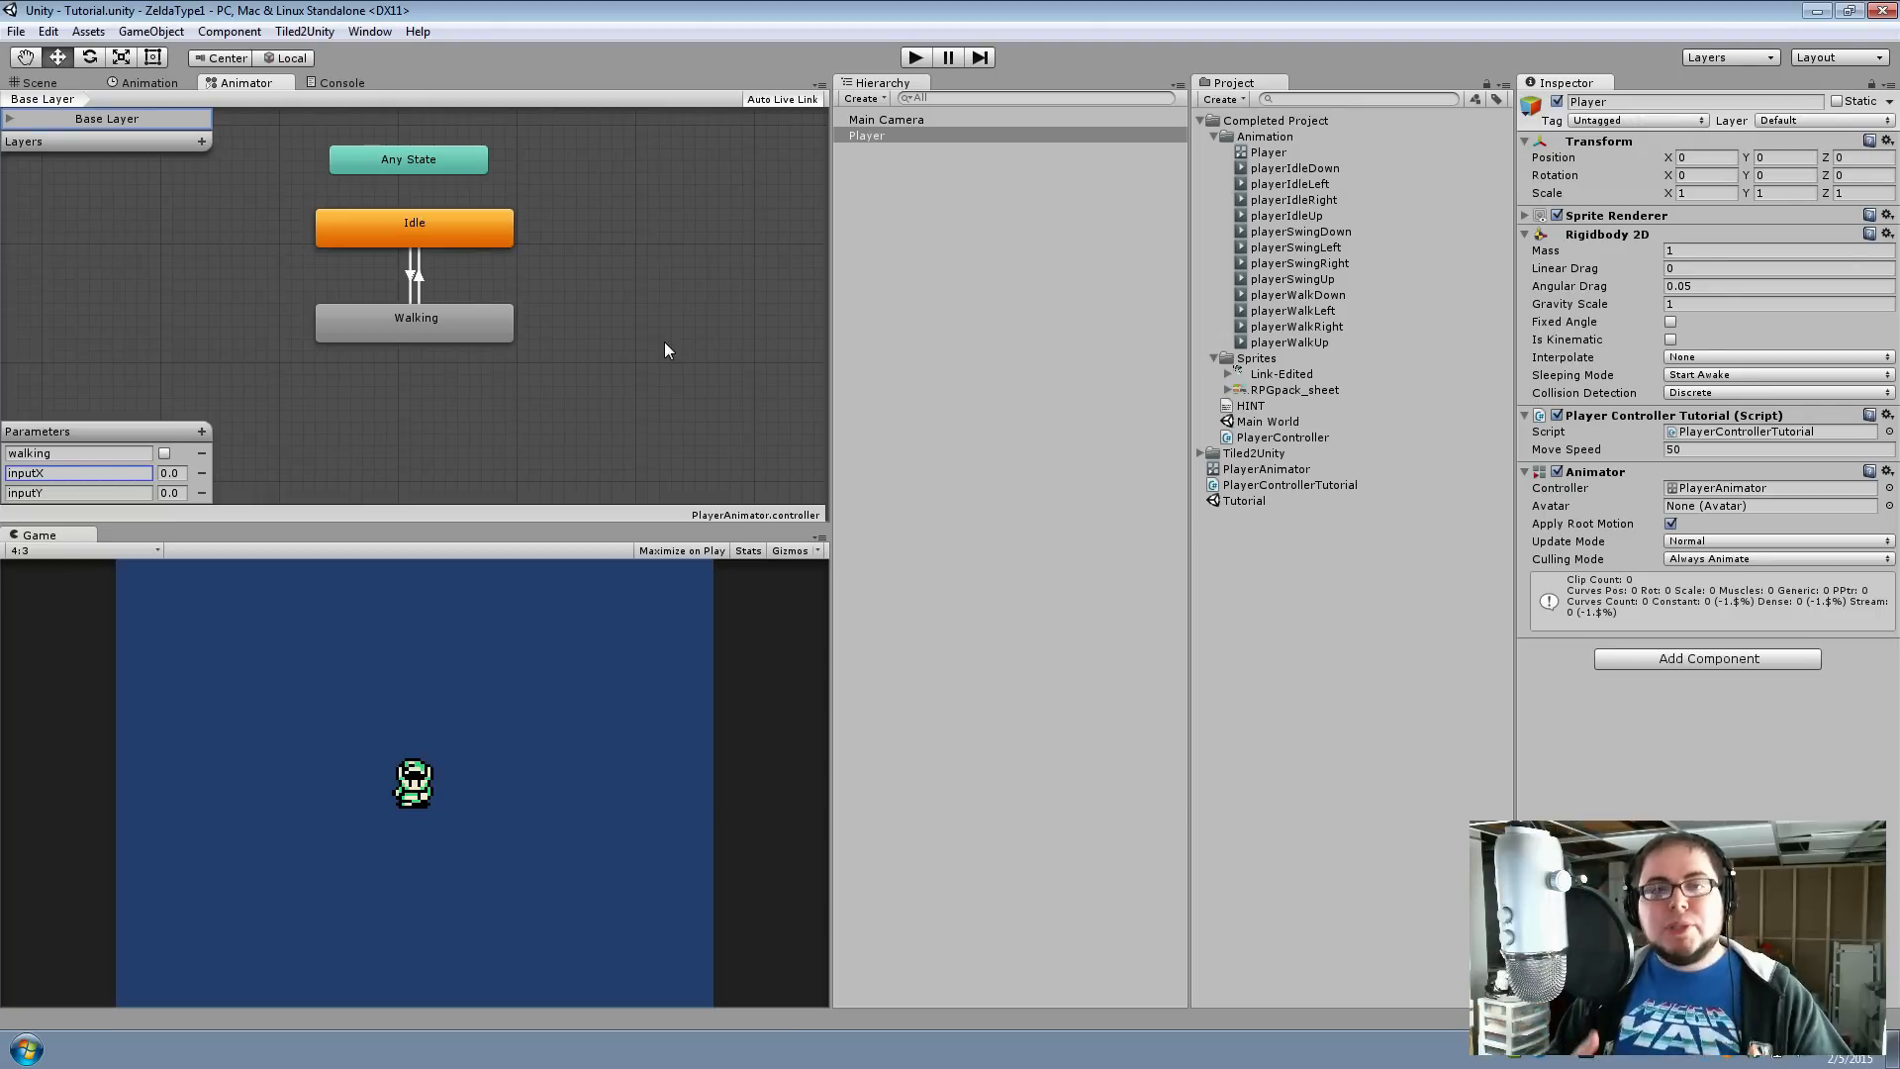
{"action": "middle_click_drag", "start_coordinate": [584, 345], "coordinate": [627, 404]}
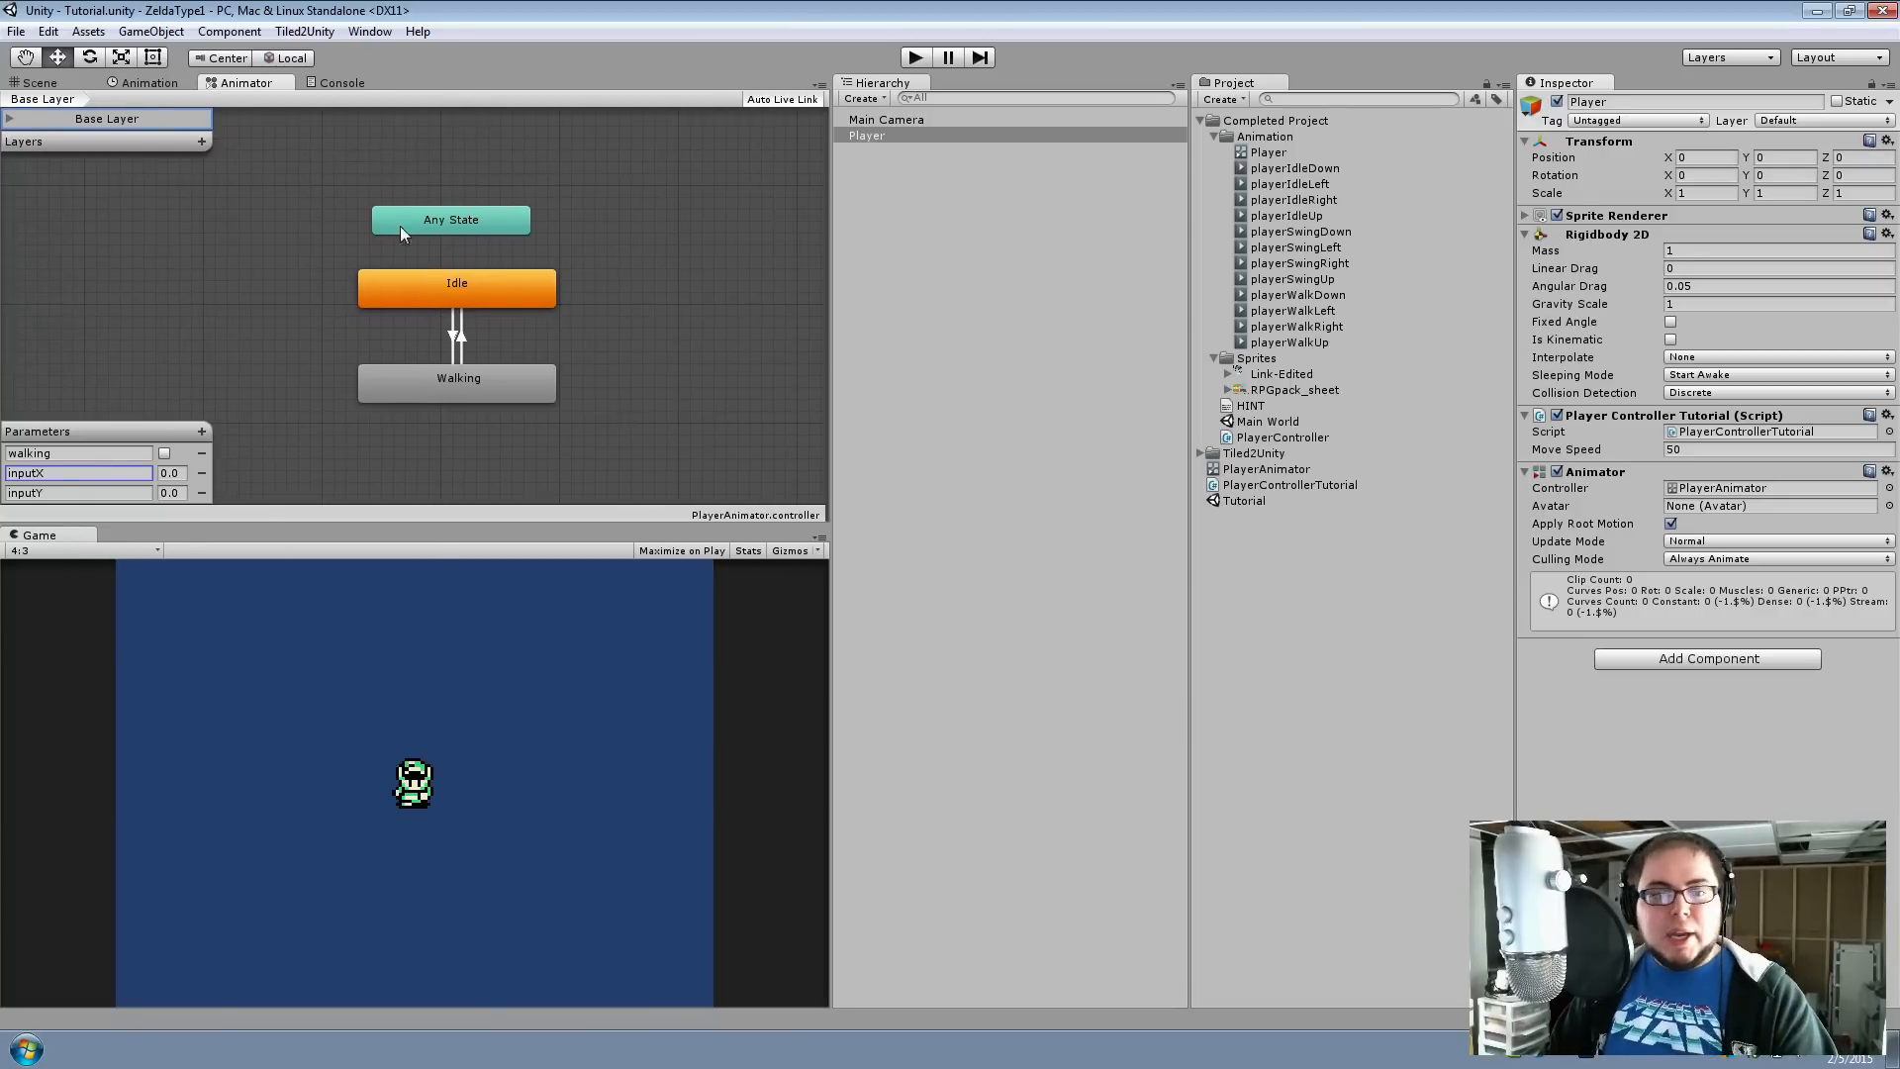
{"action": "middle_click_drag", "start_coordinate": [462, 278], "coordinate": [429, 253]}
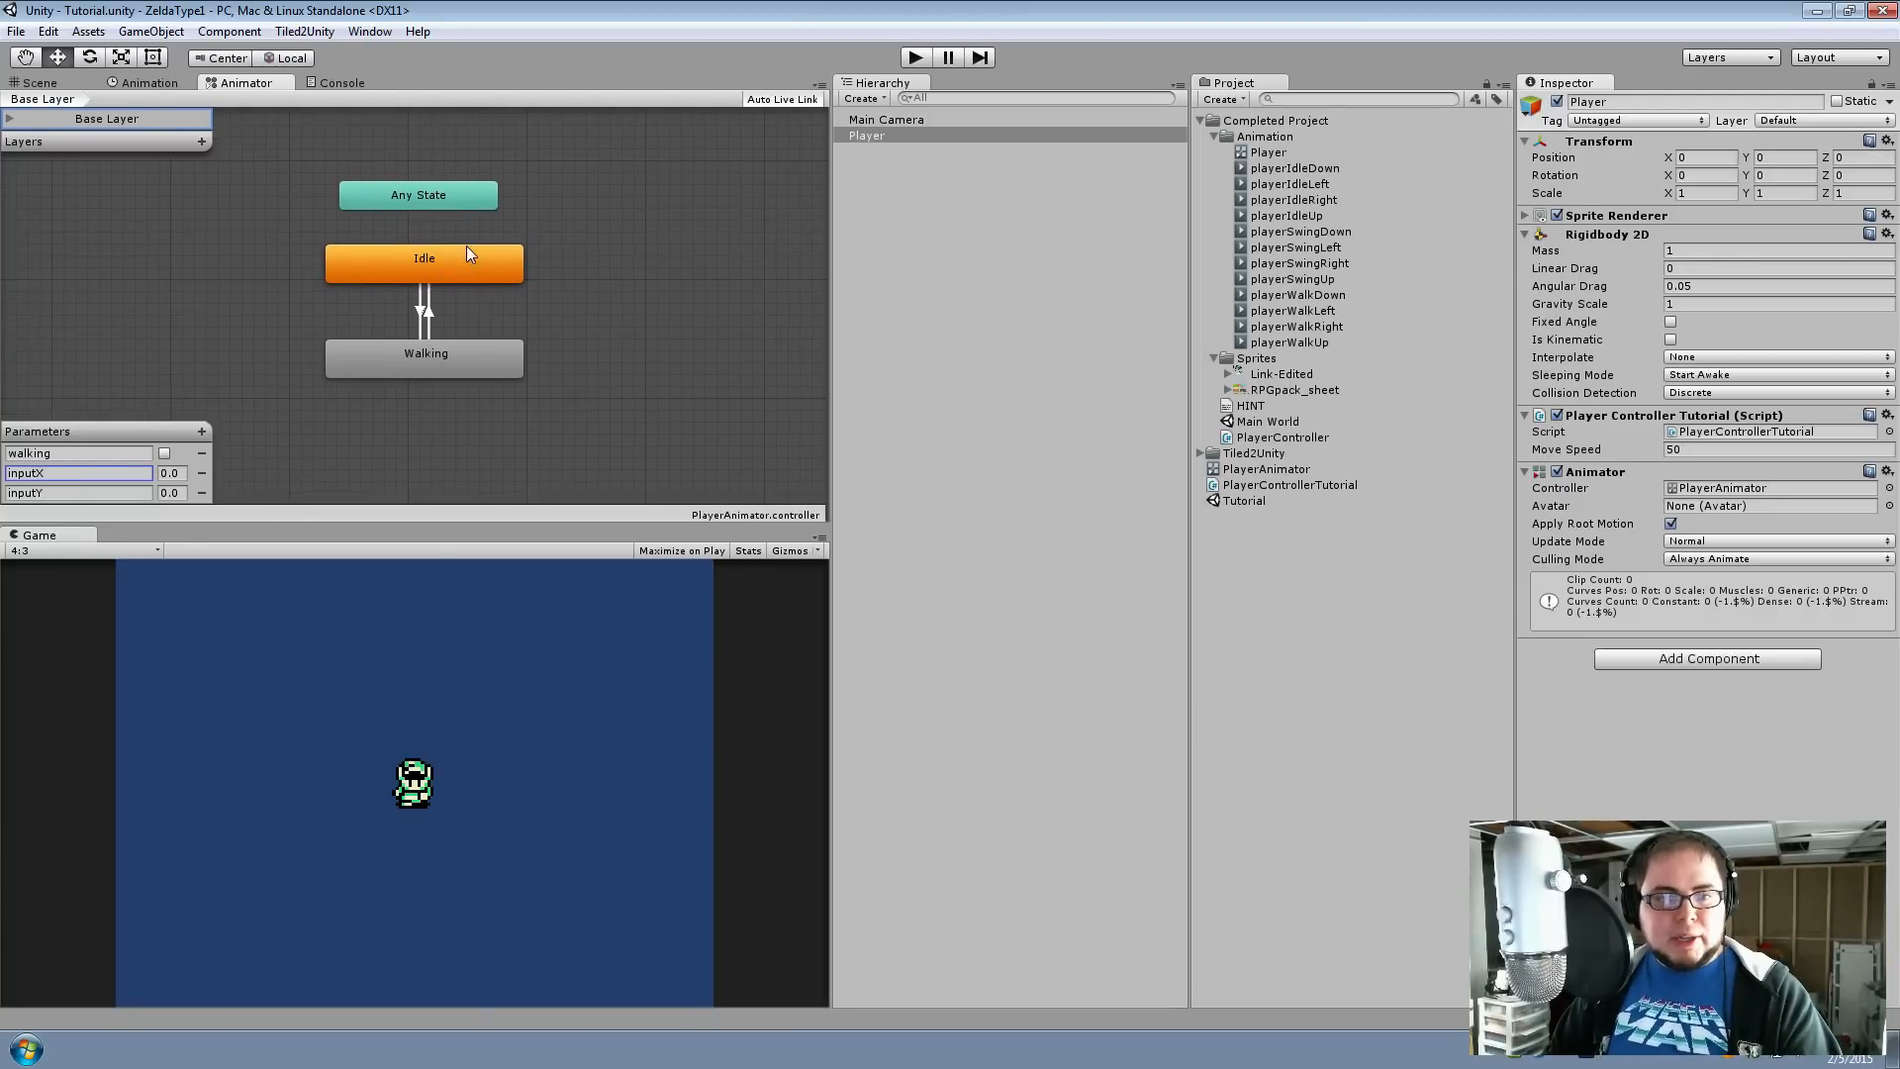
{"action": "middle_click_drag", "start_coordinate": [609, 254], "coordinate": [633, 269]}
{"action": "left_click", "coordinate": [474, 284]}
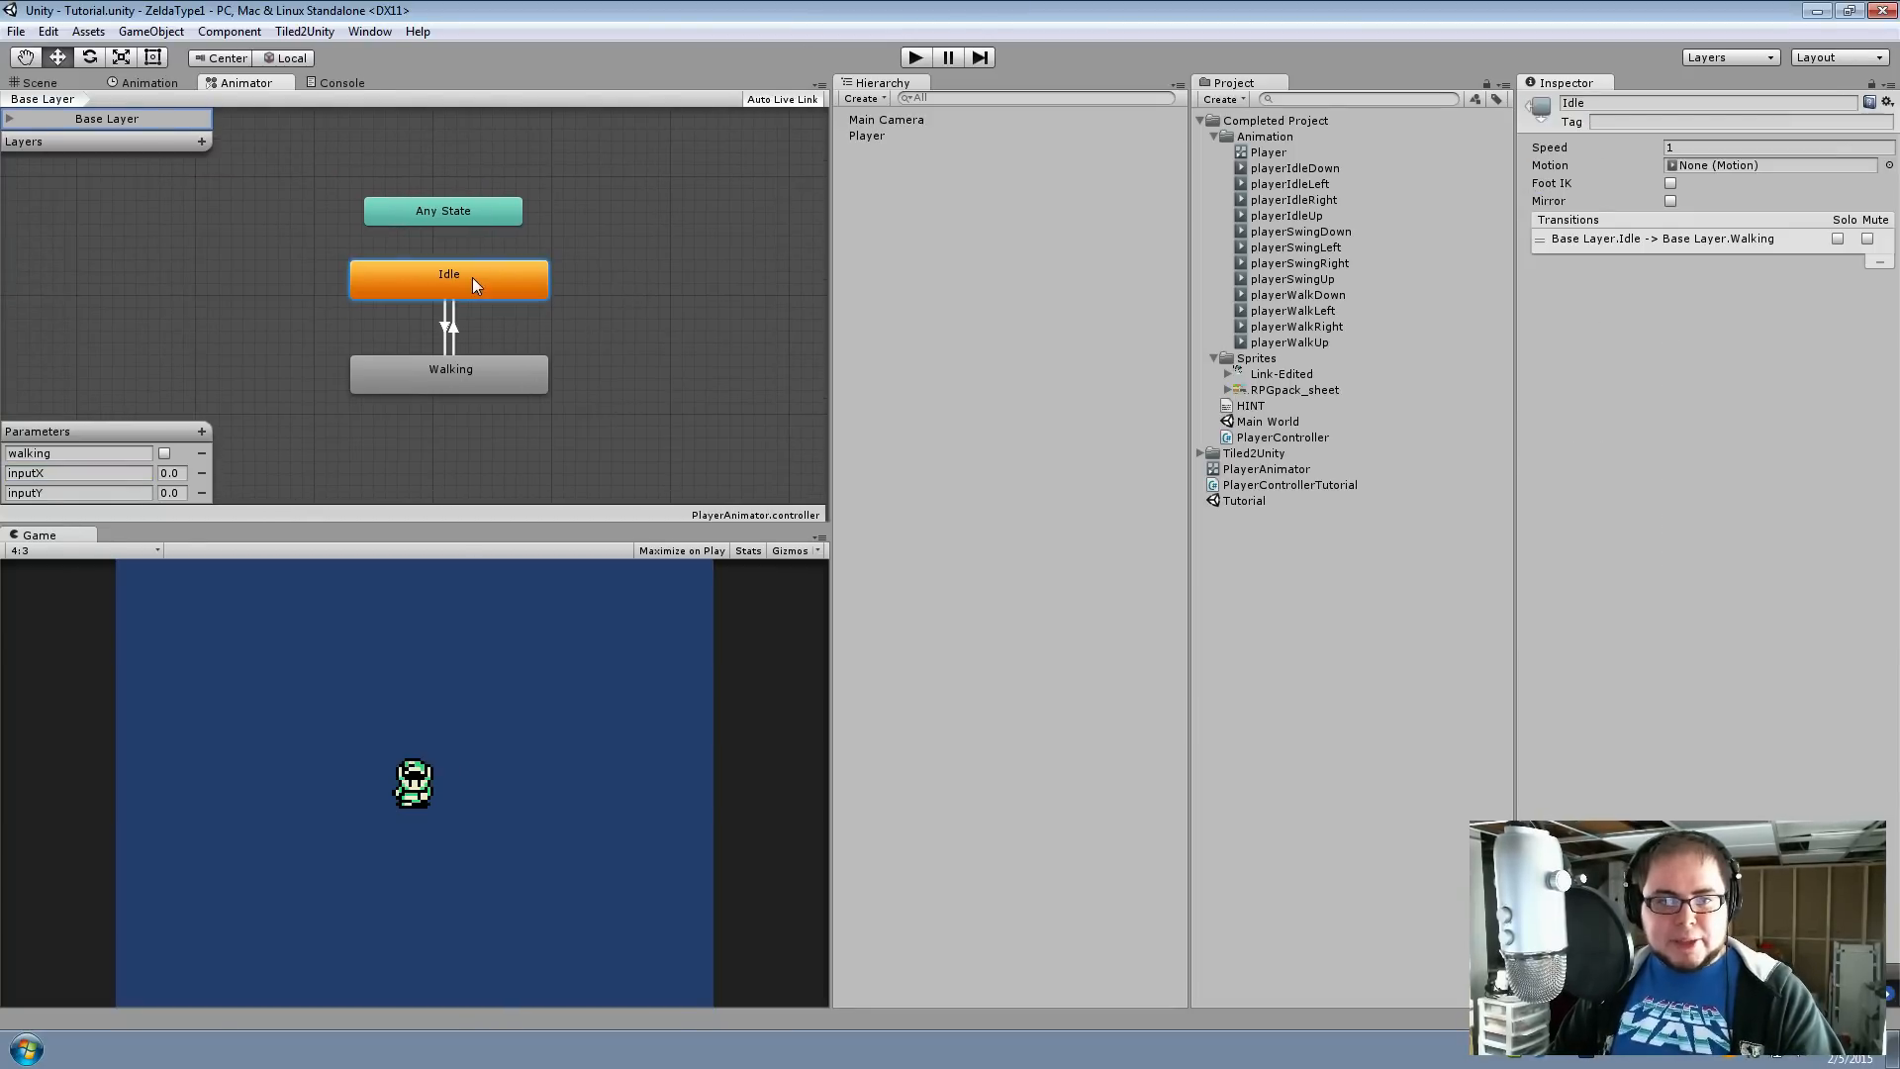
{"action": "left_click", "coordinate": [500, 386]}
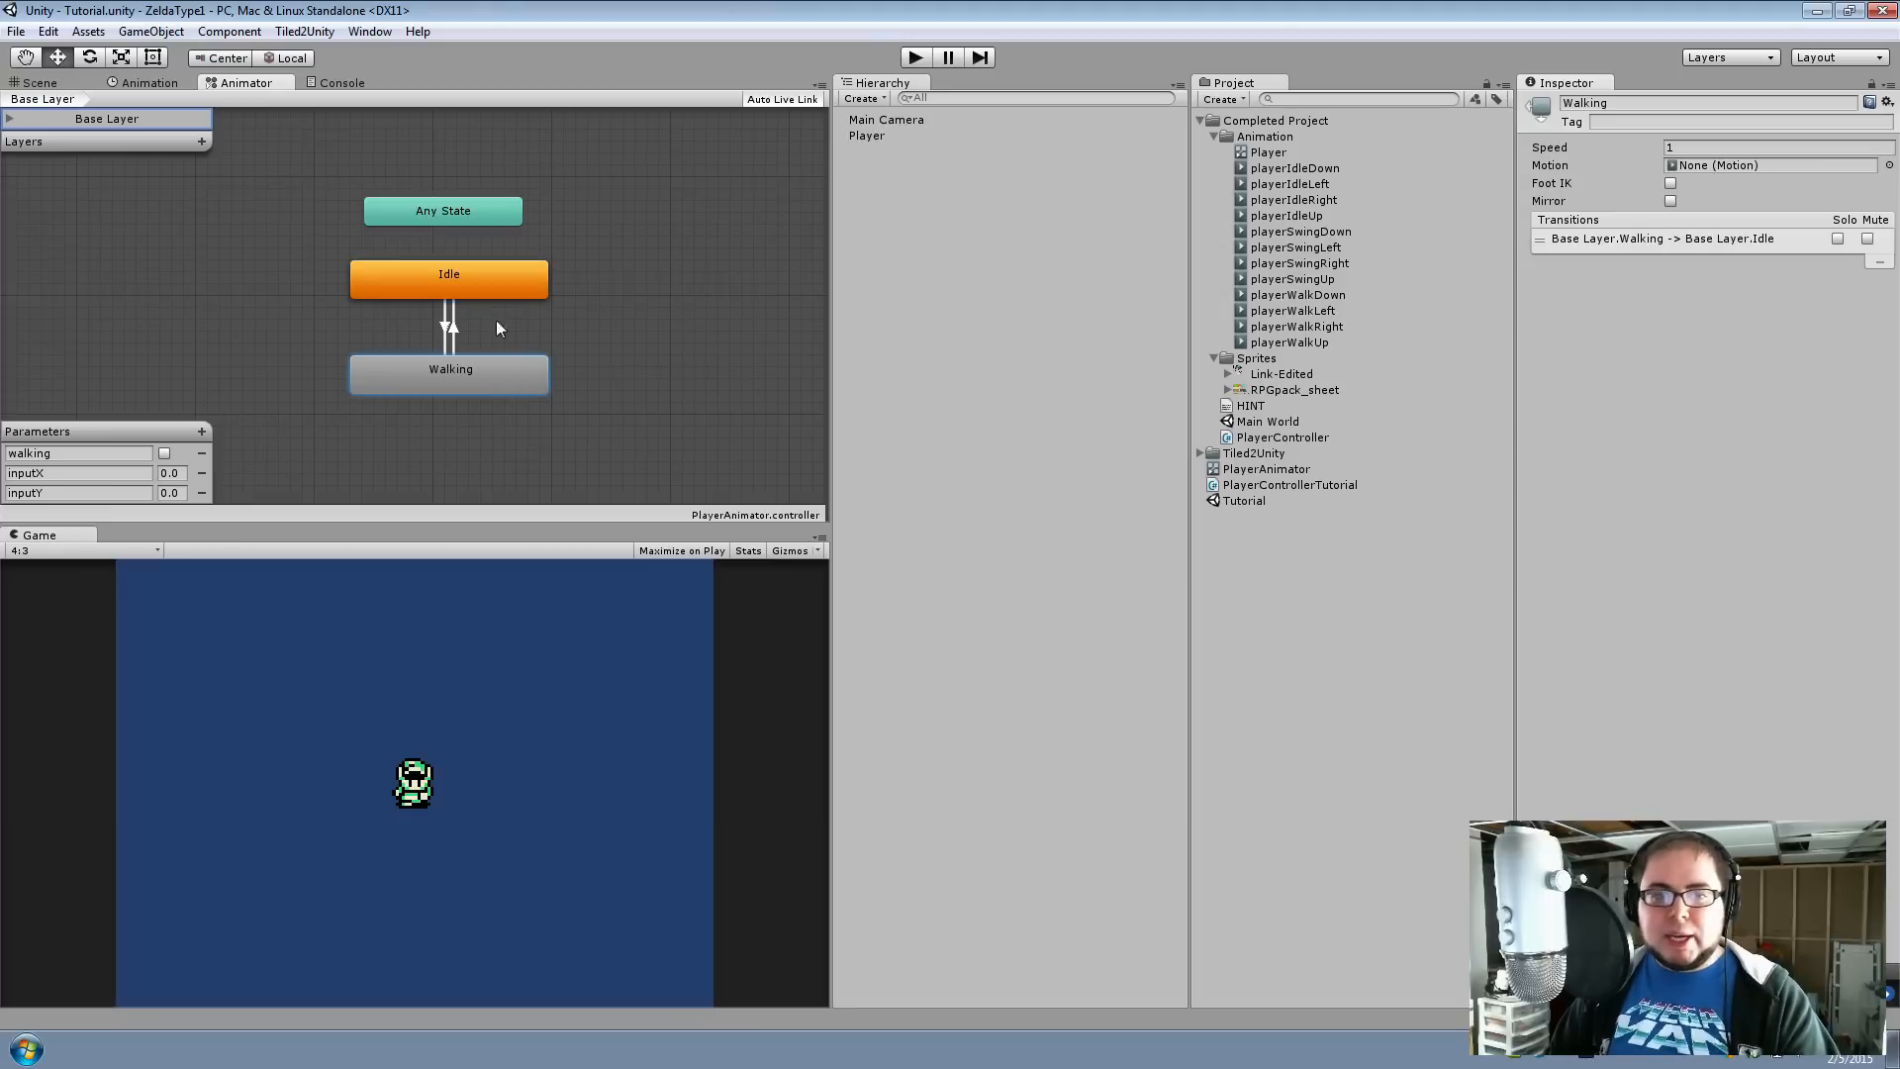
{"action": "middle_click_drag", "start_coordinate": [660, 276], "coordinate": [576, 253]}
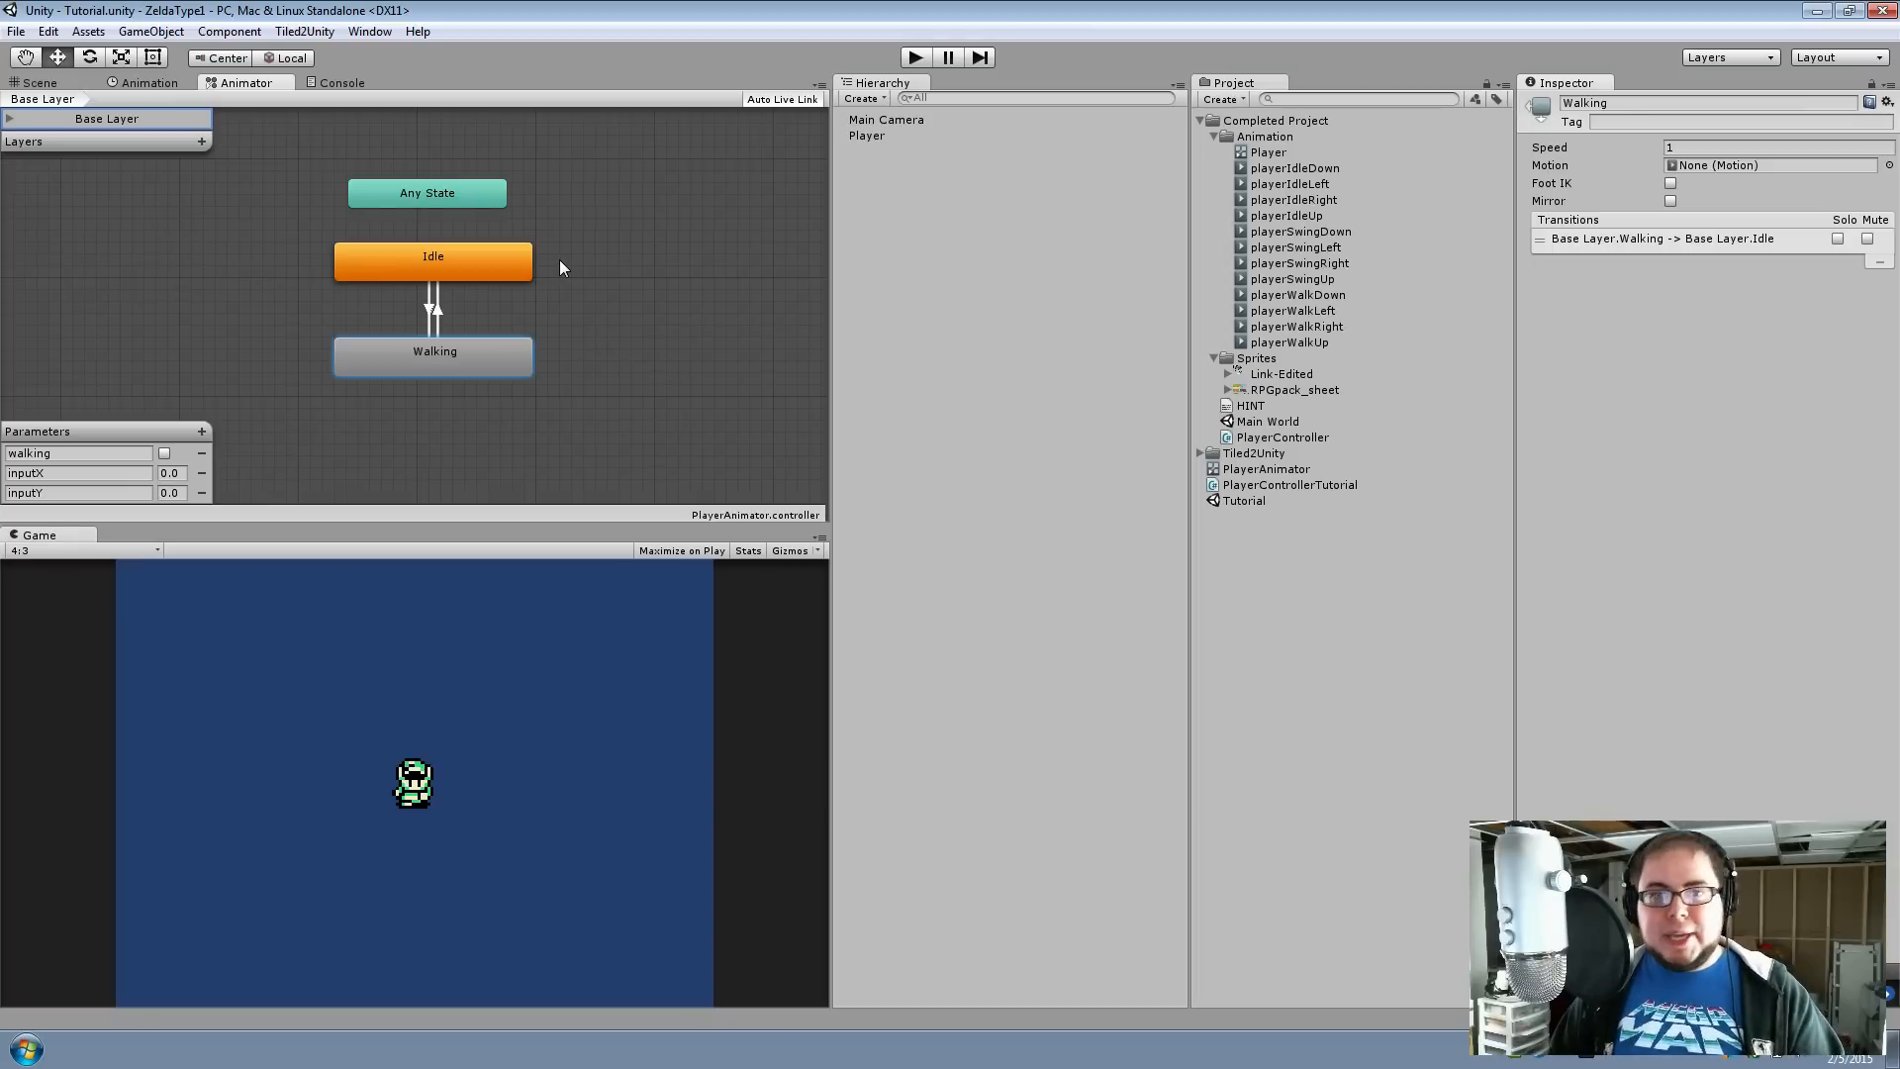
Create a new blend tree in the Idle state and open it for editing
{"action": "left_click", "coordinate": [448, 260]}
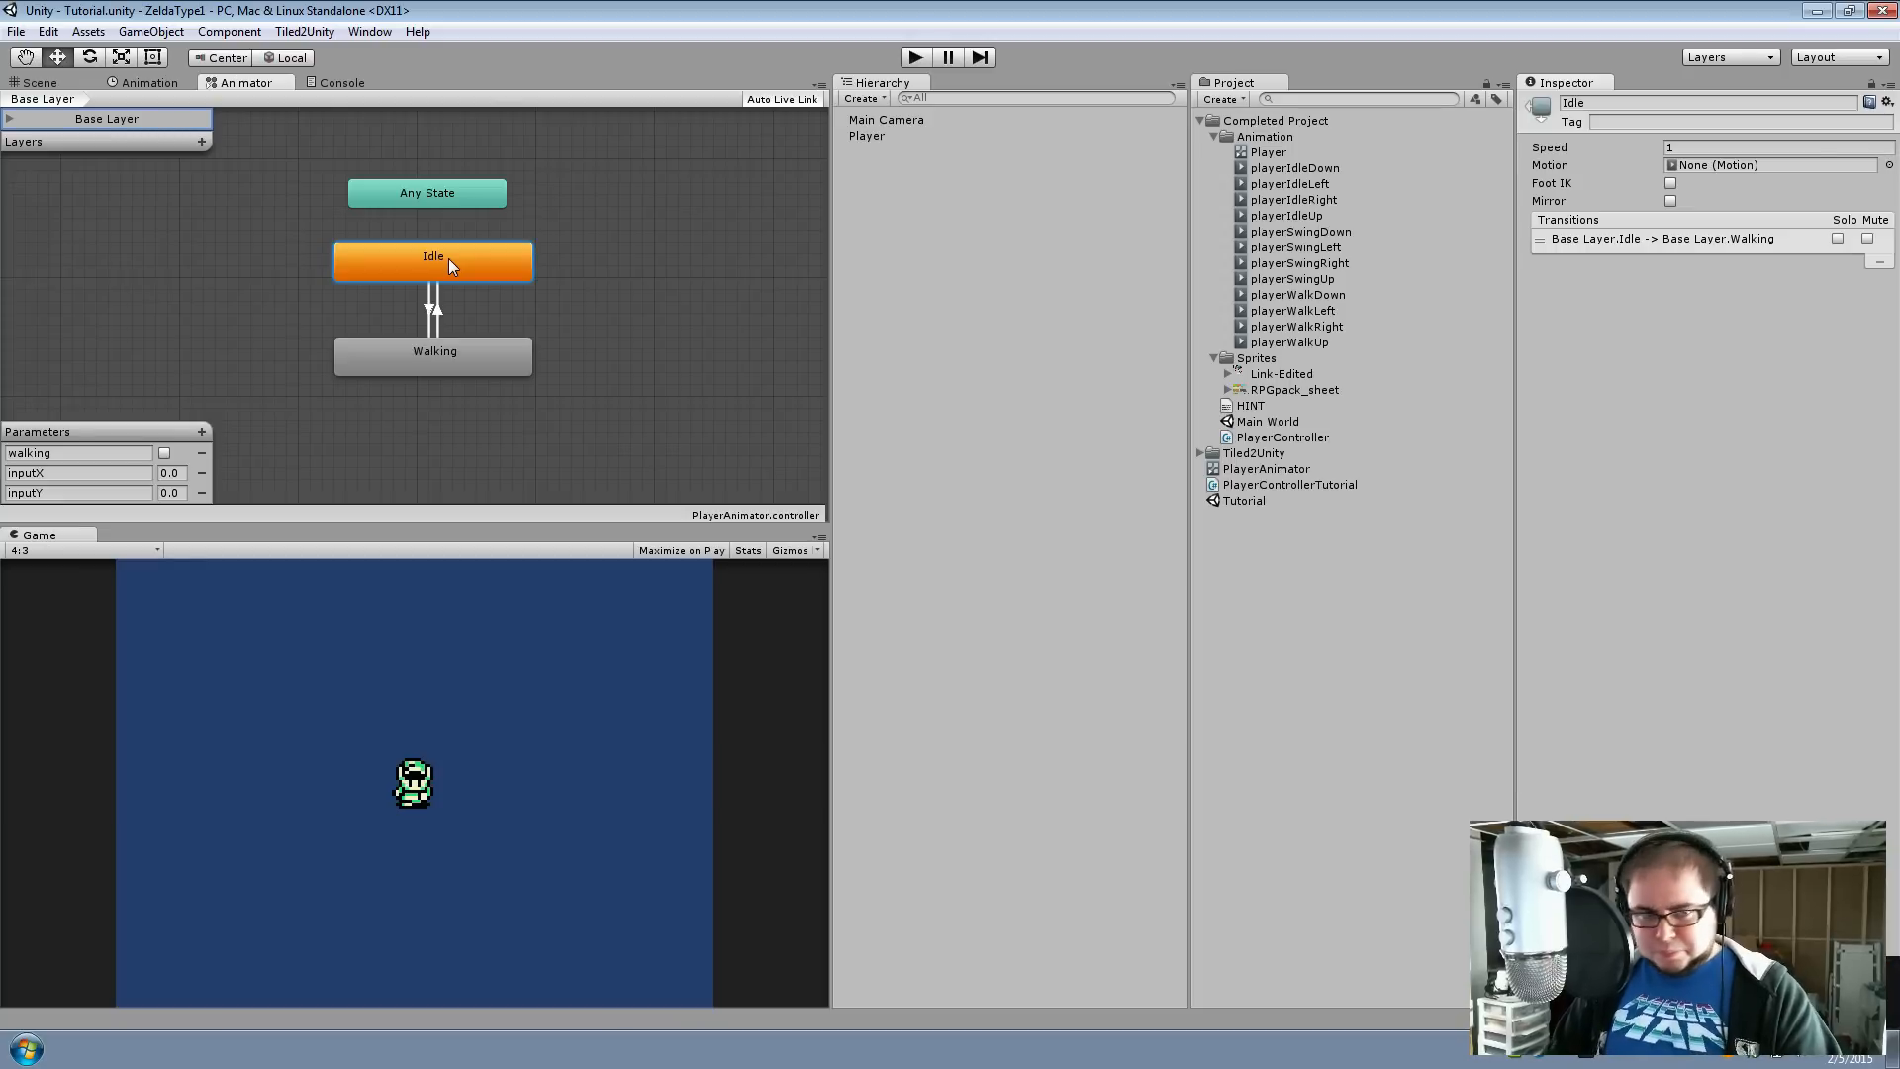
{"action": "right_click", "coordinate": [449, 261]}
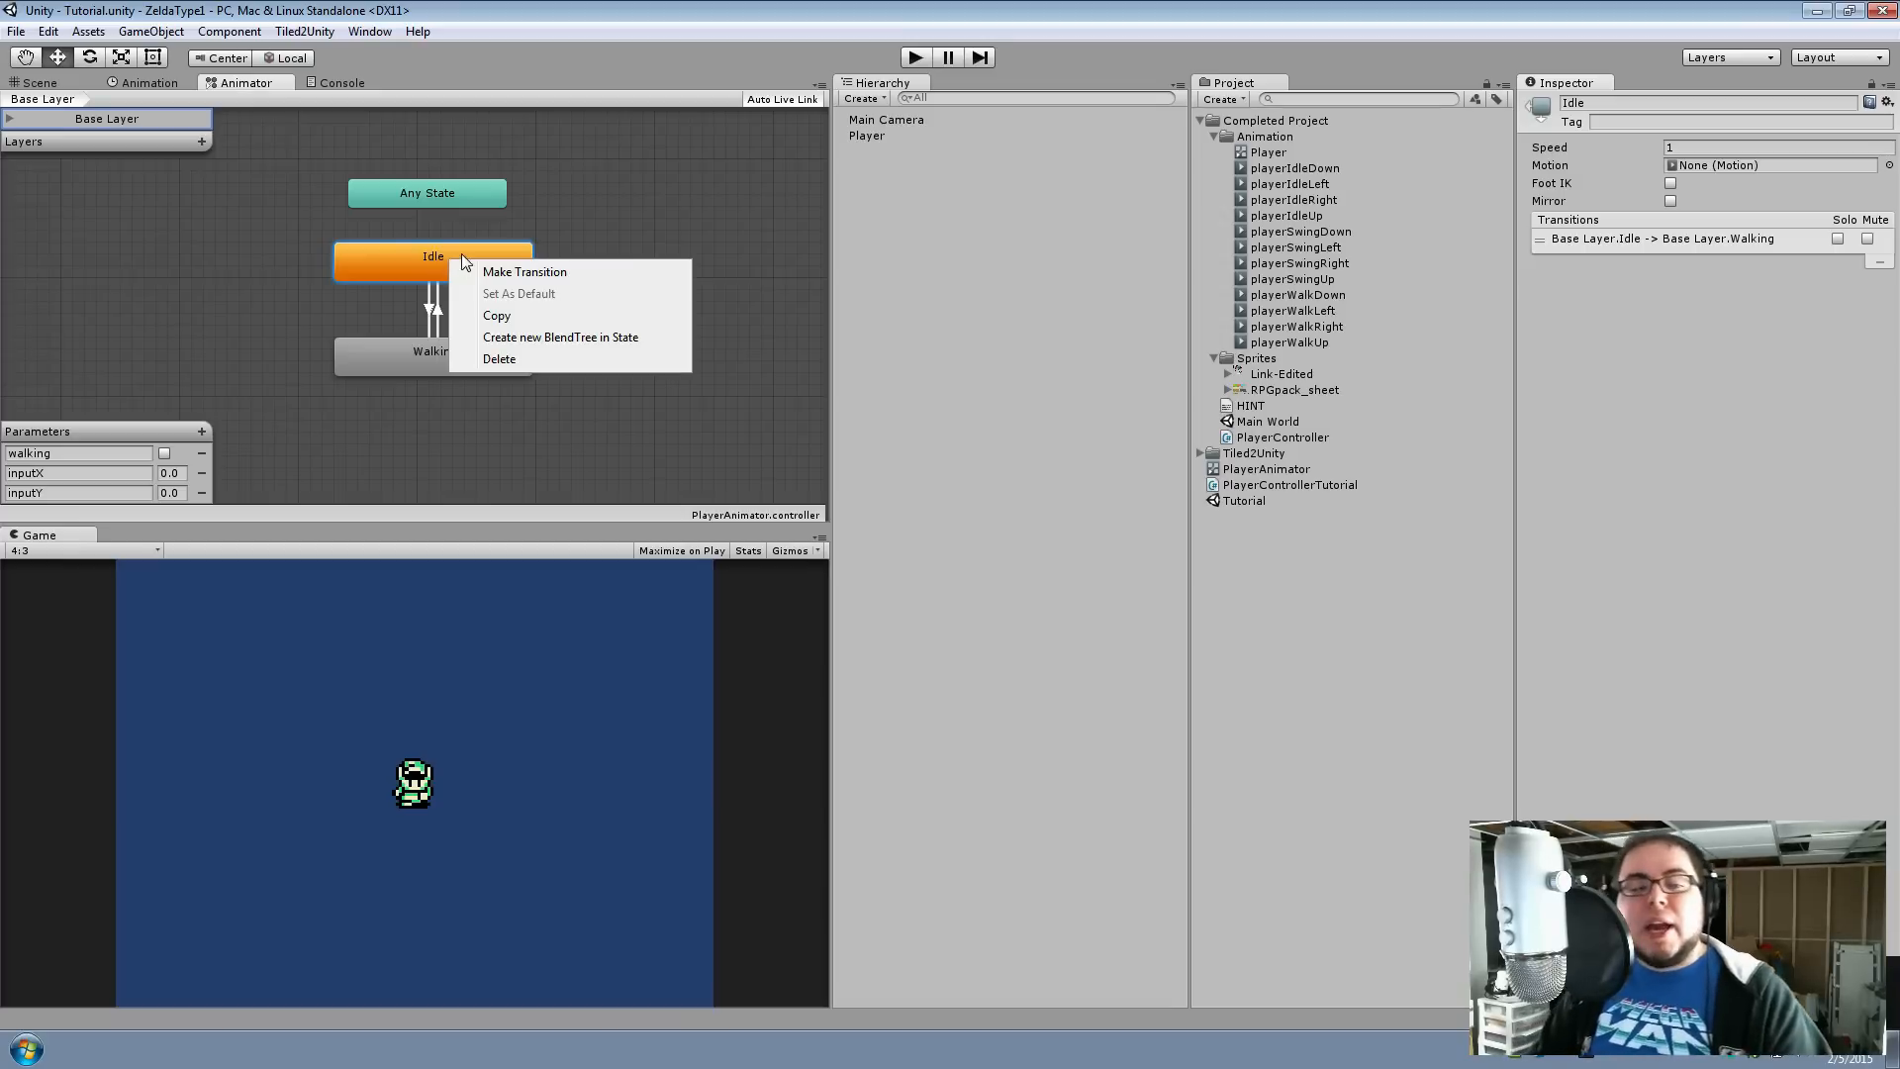
{"action": "left_click", "coordinate": [549, 338]}
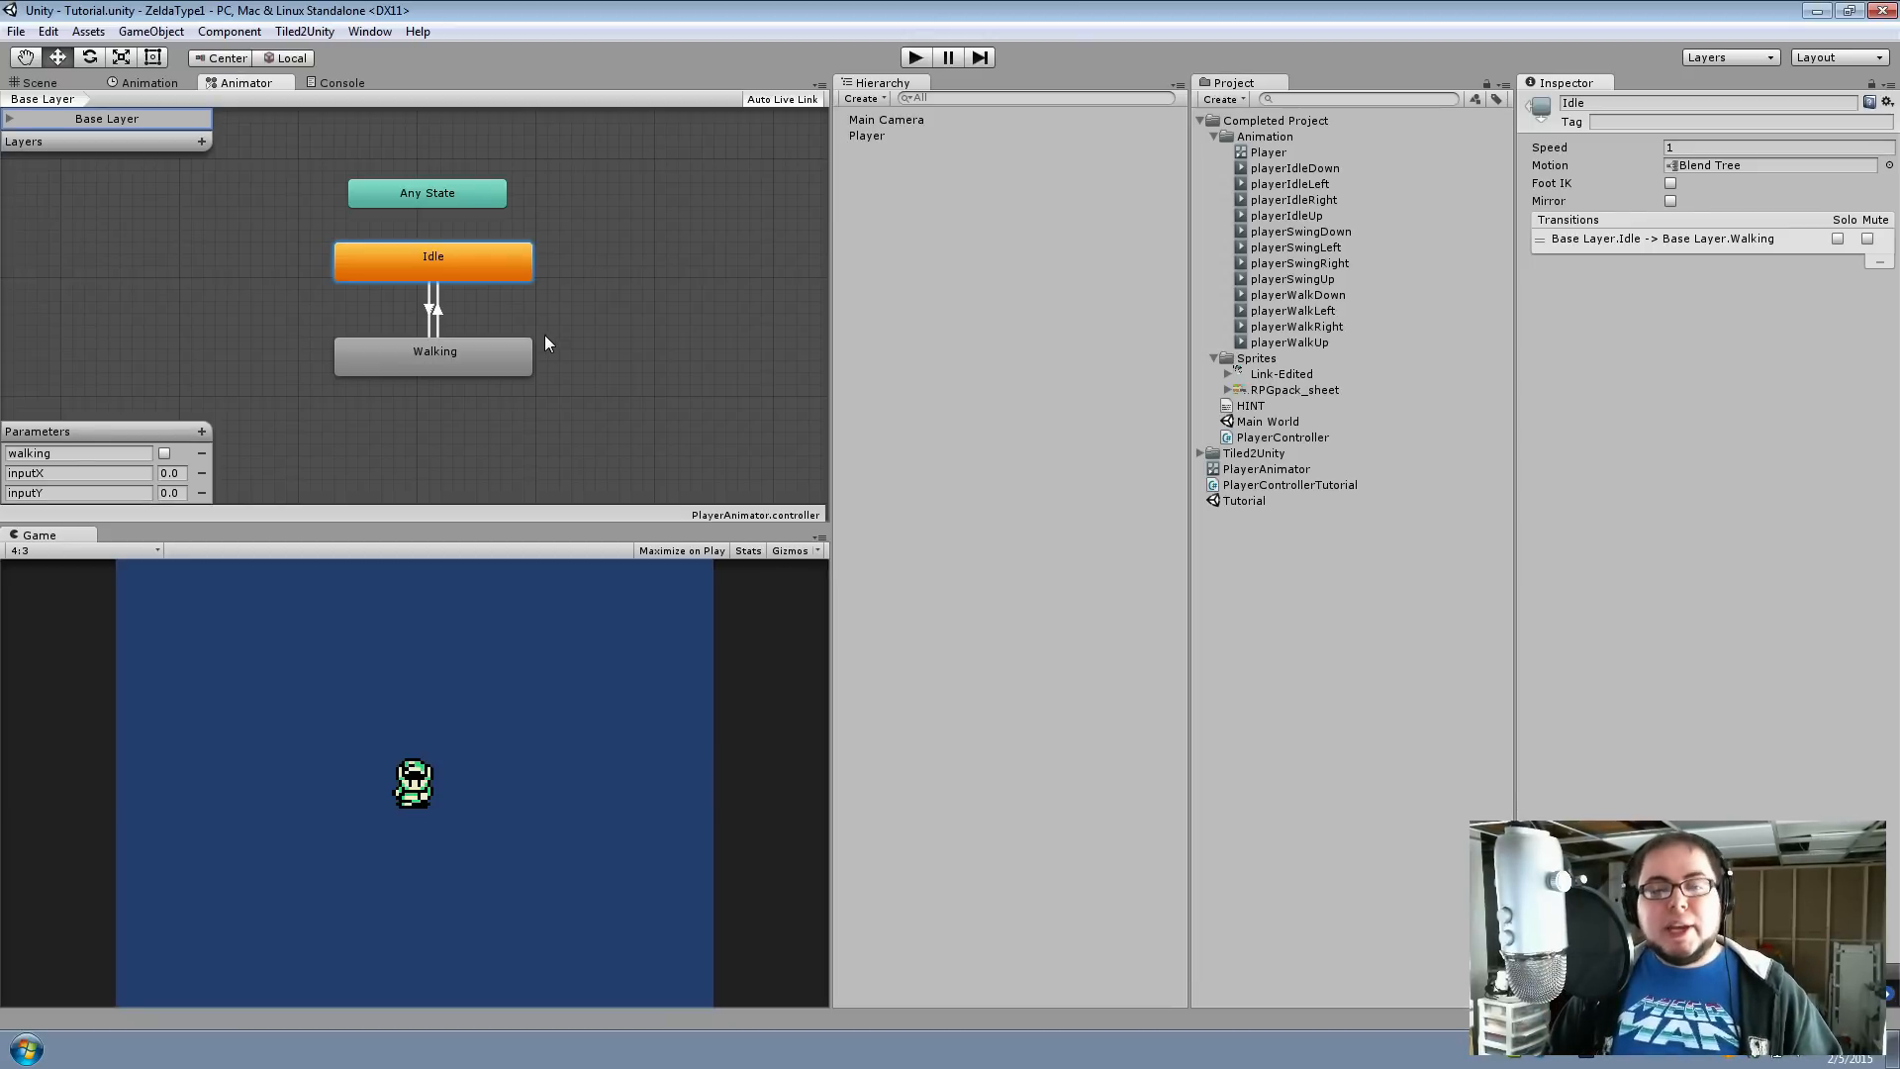
{"action": "double_click", "coordinate": [478, 271]}
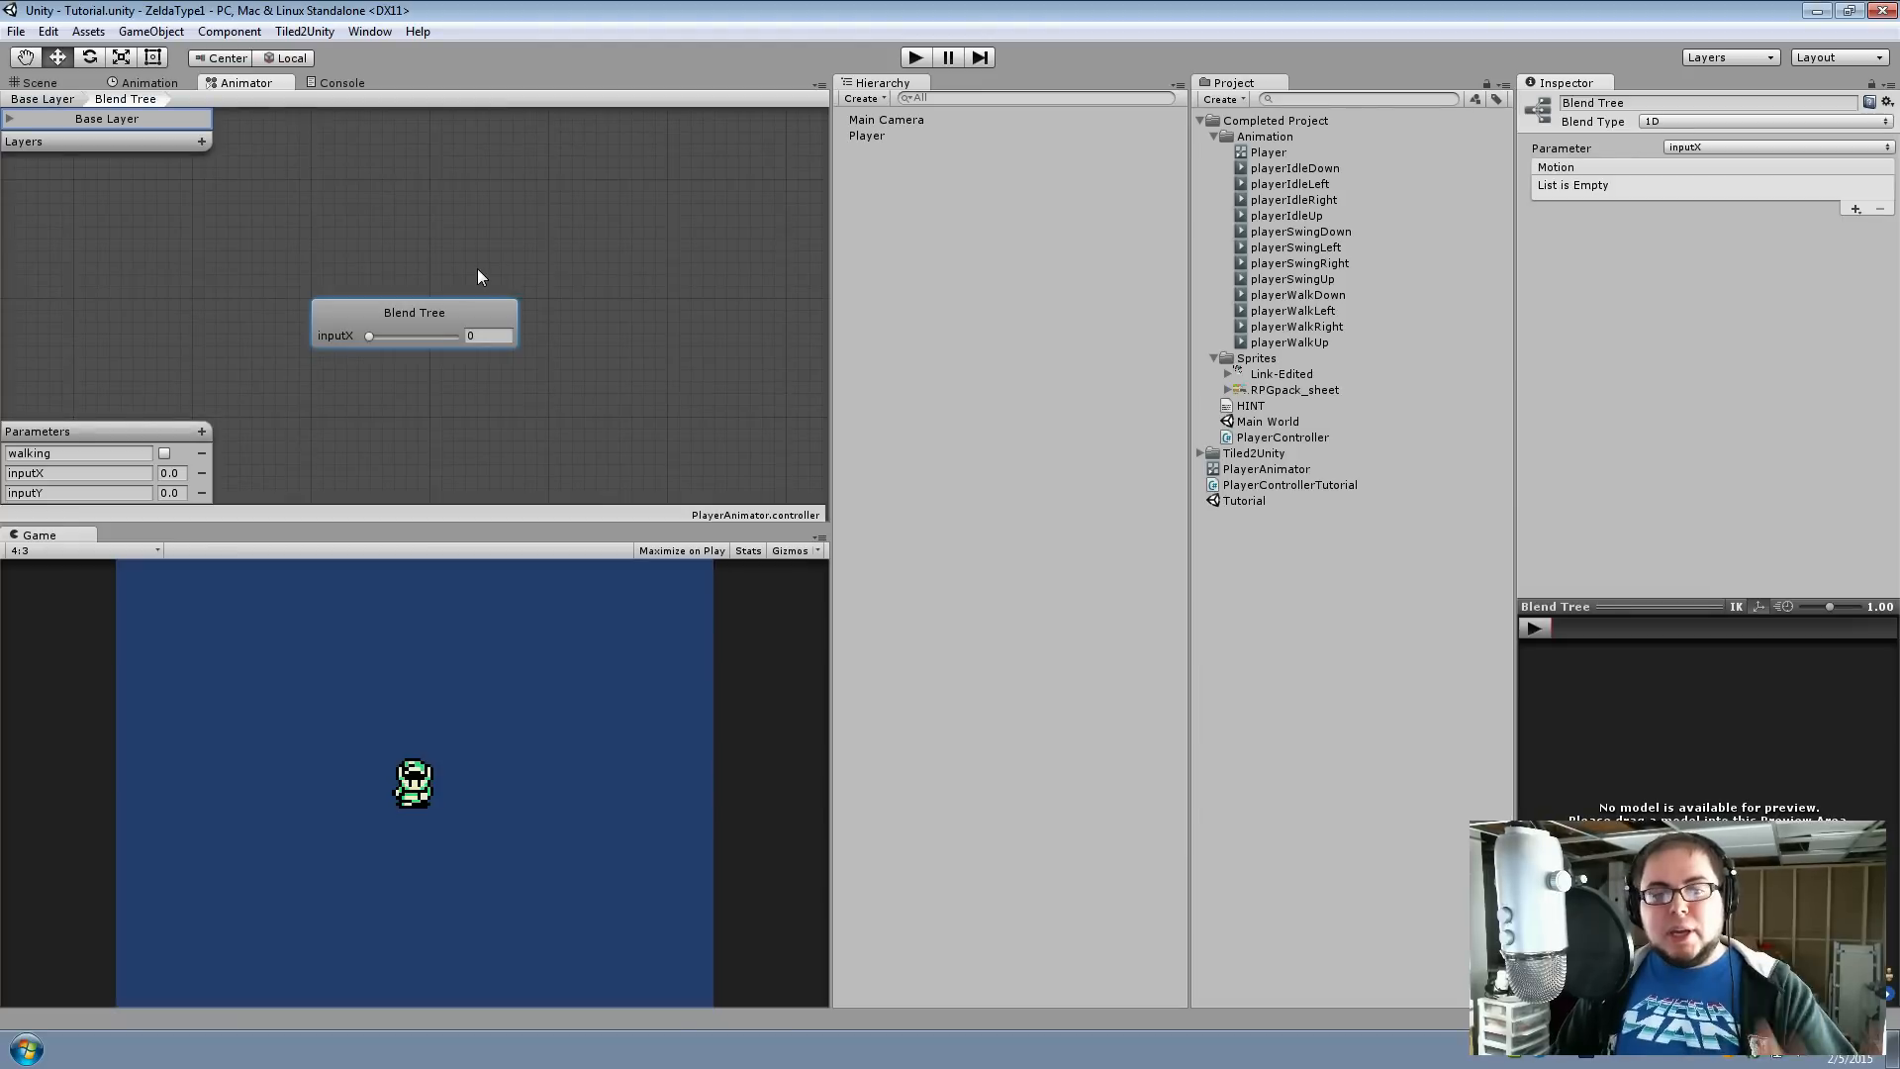
{"action": "middle_click_drag", "start_coordinate": [438, 320], "coordinate": [310, 273]}
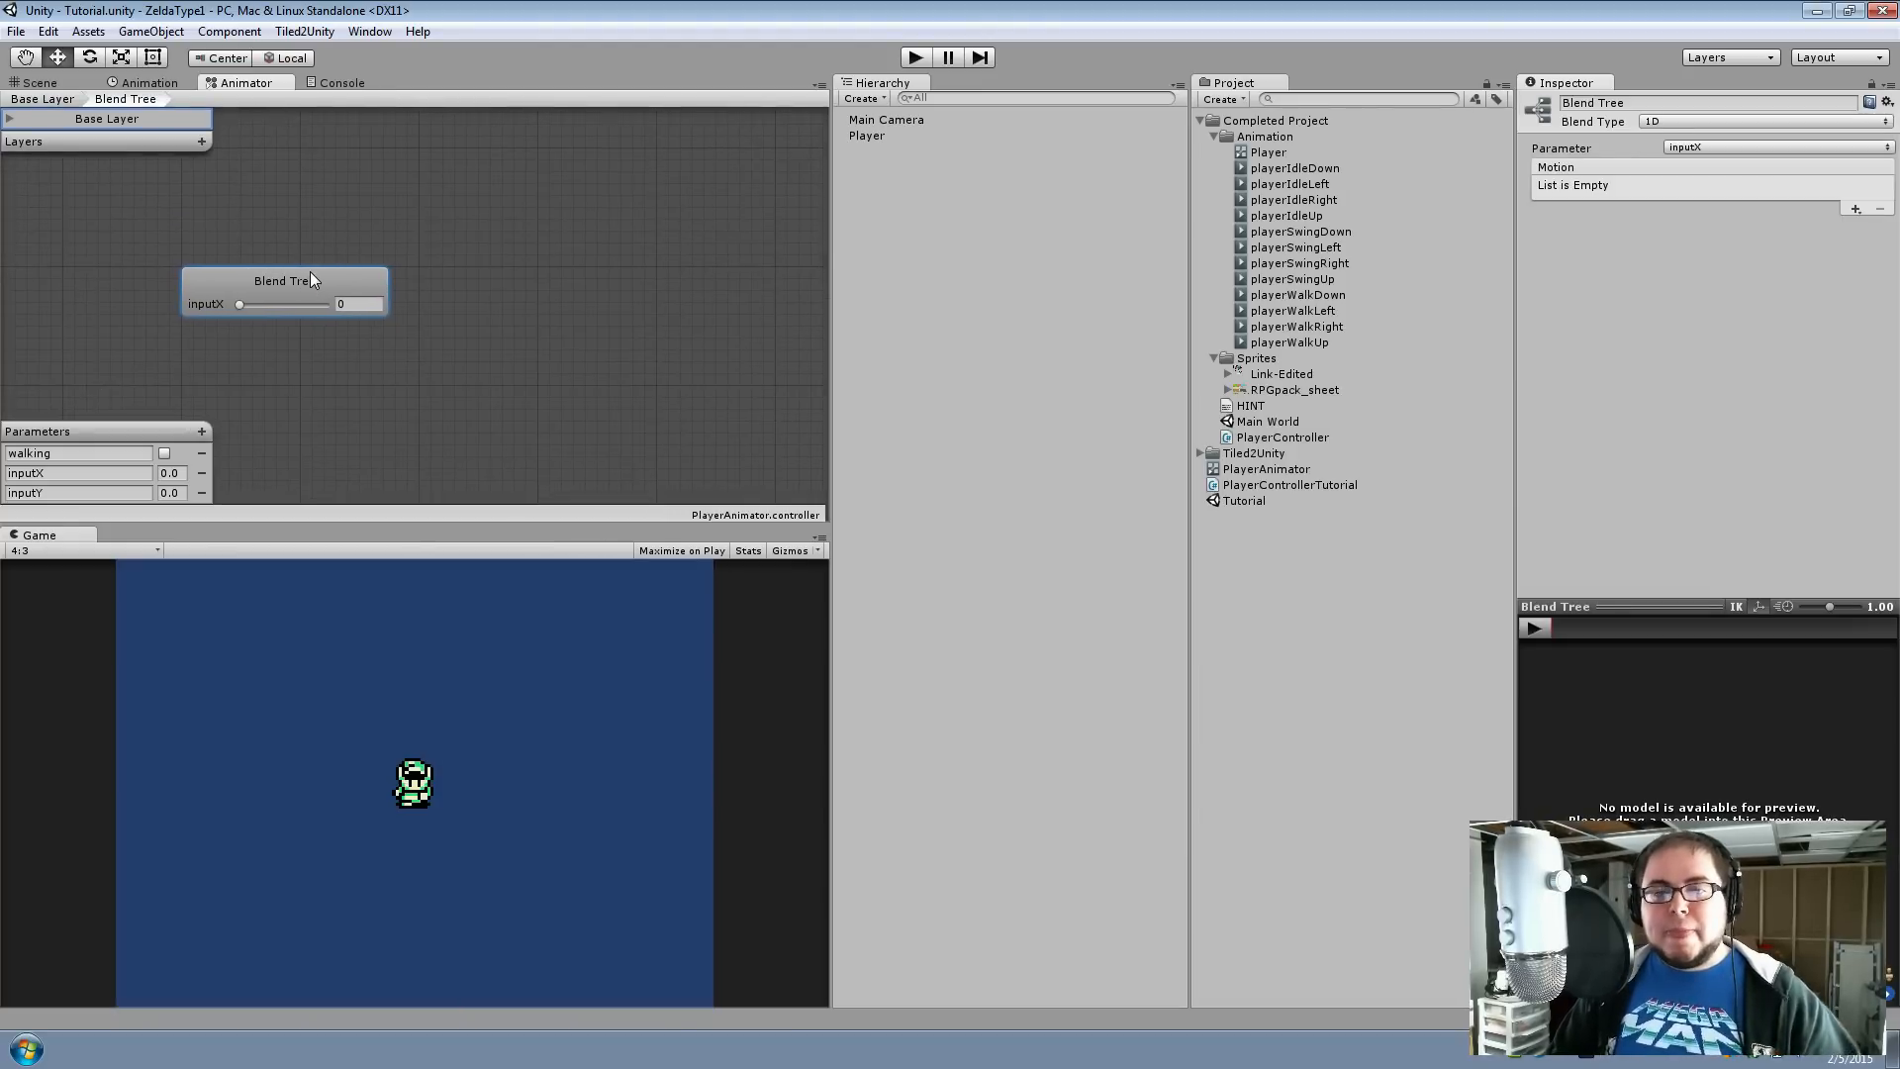
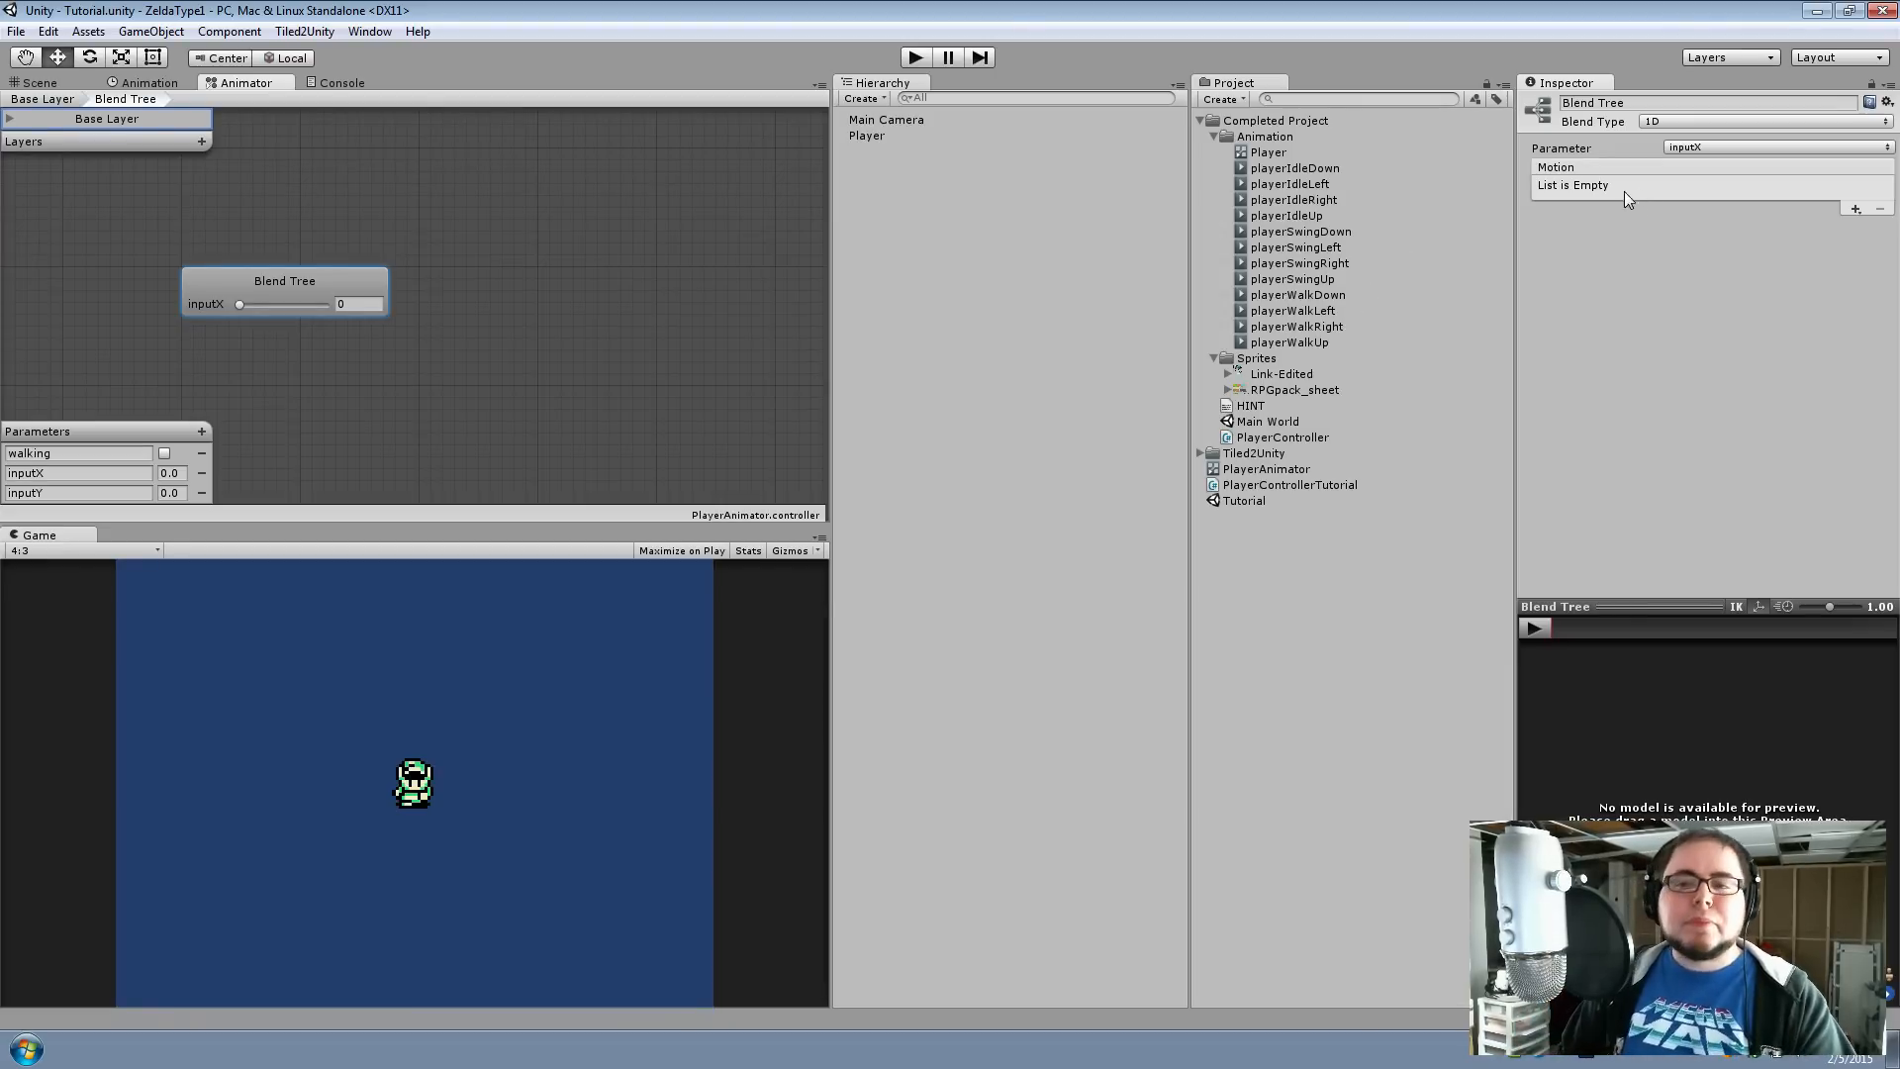
Set the blend tree's type to 2D Freeform Cartesian, with inputX and inputY as its two parameters
{"action": "left_click", "coordinate": [1708, 121]}
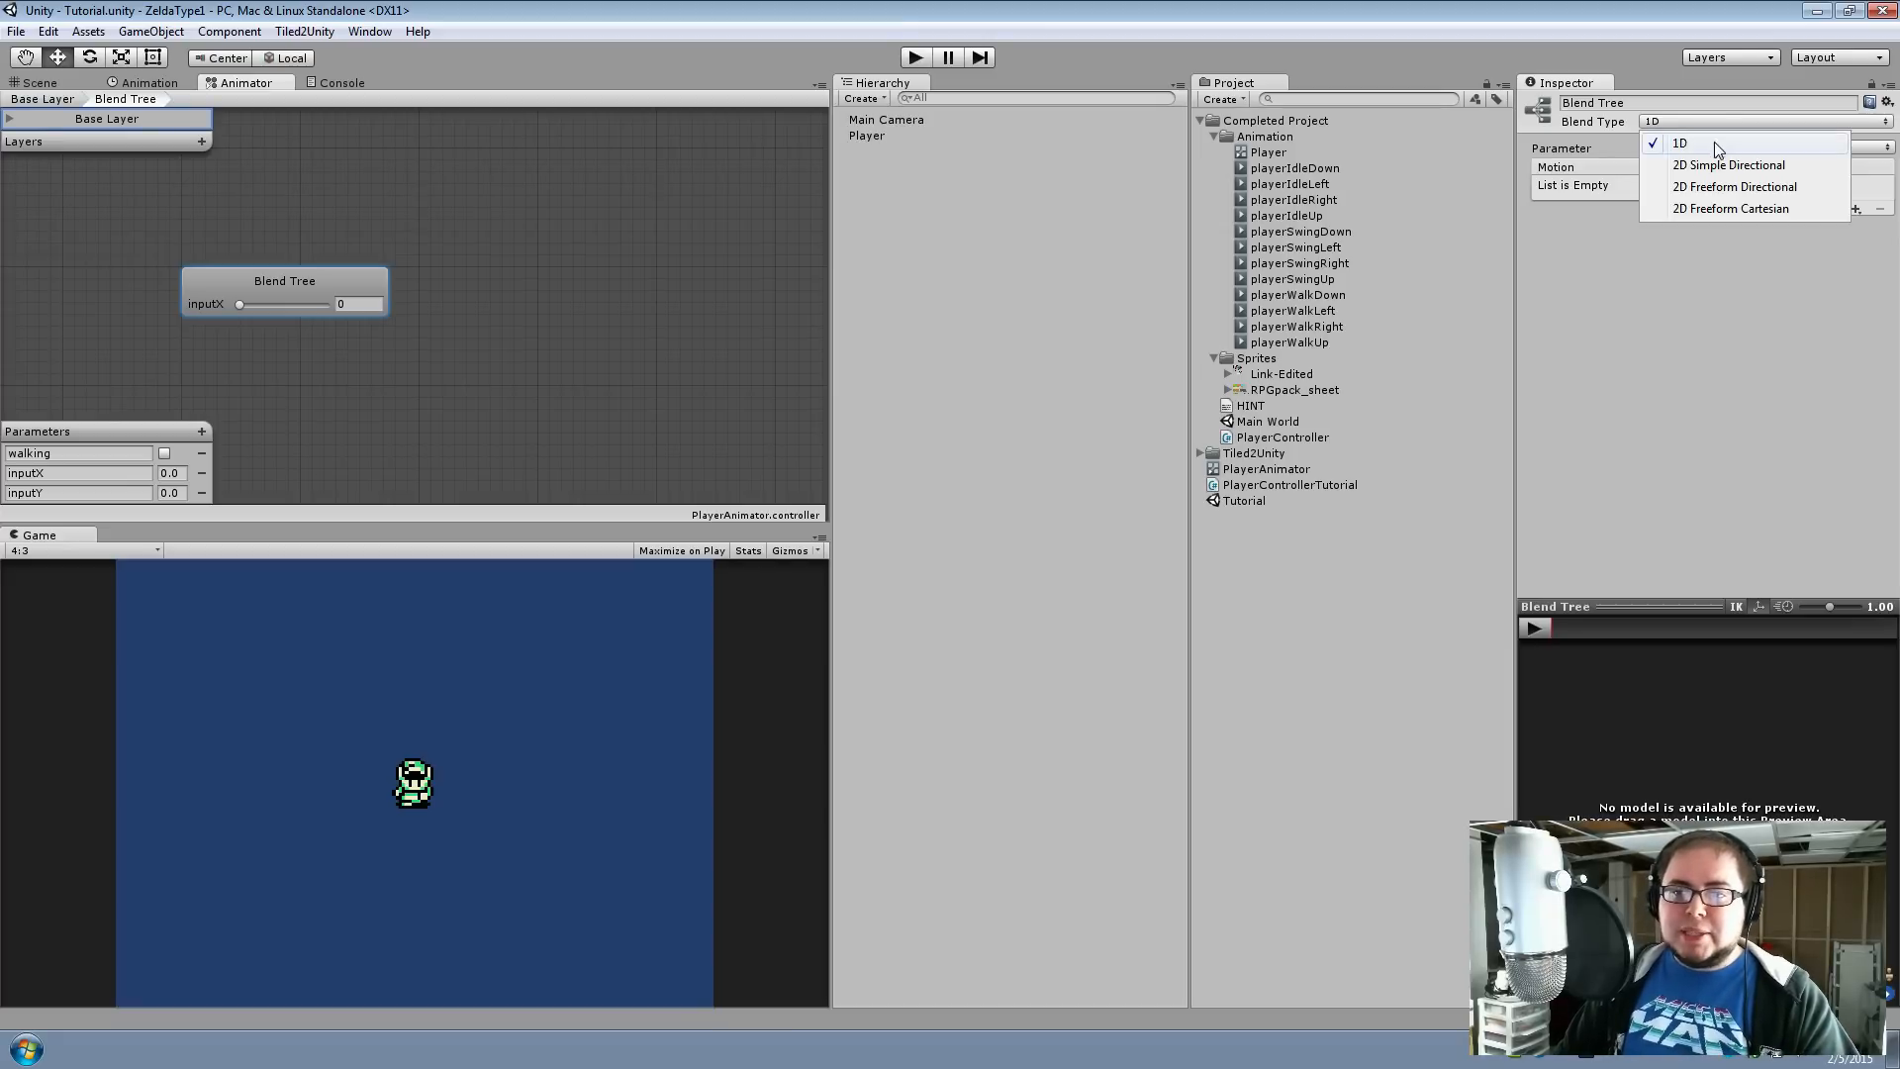
{"action": "left_click", "coordinate": [1787, 210]}
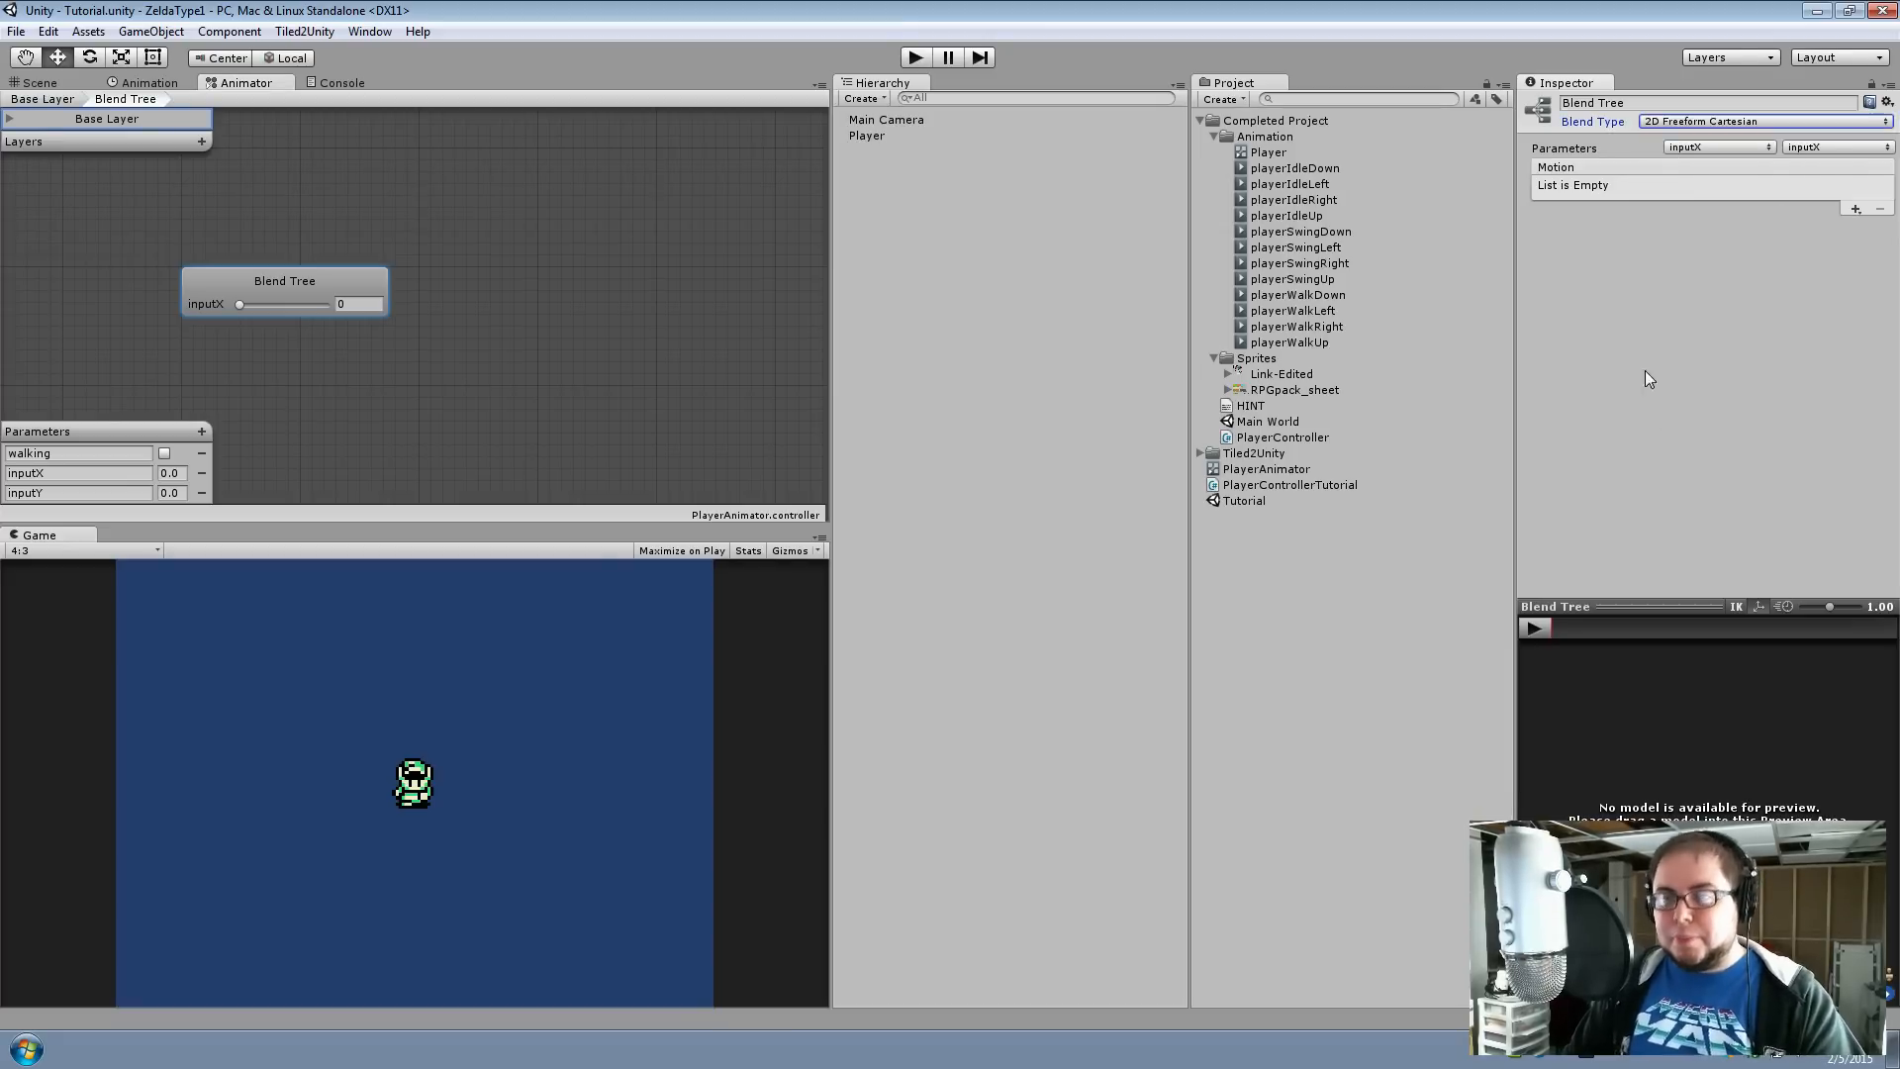
{"action": "left_click", "coordinate": [1712, 146]}
{"action": "left_click", "coordinate": [1727, 167]}
{"action": "left_click", "coordinate": [1815, 148]}
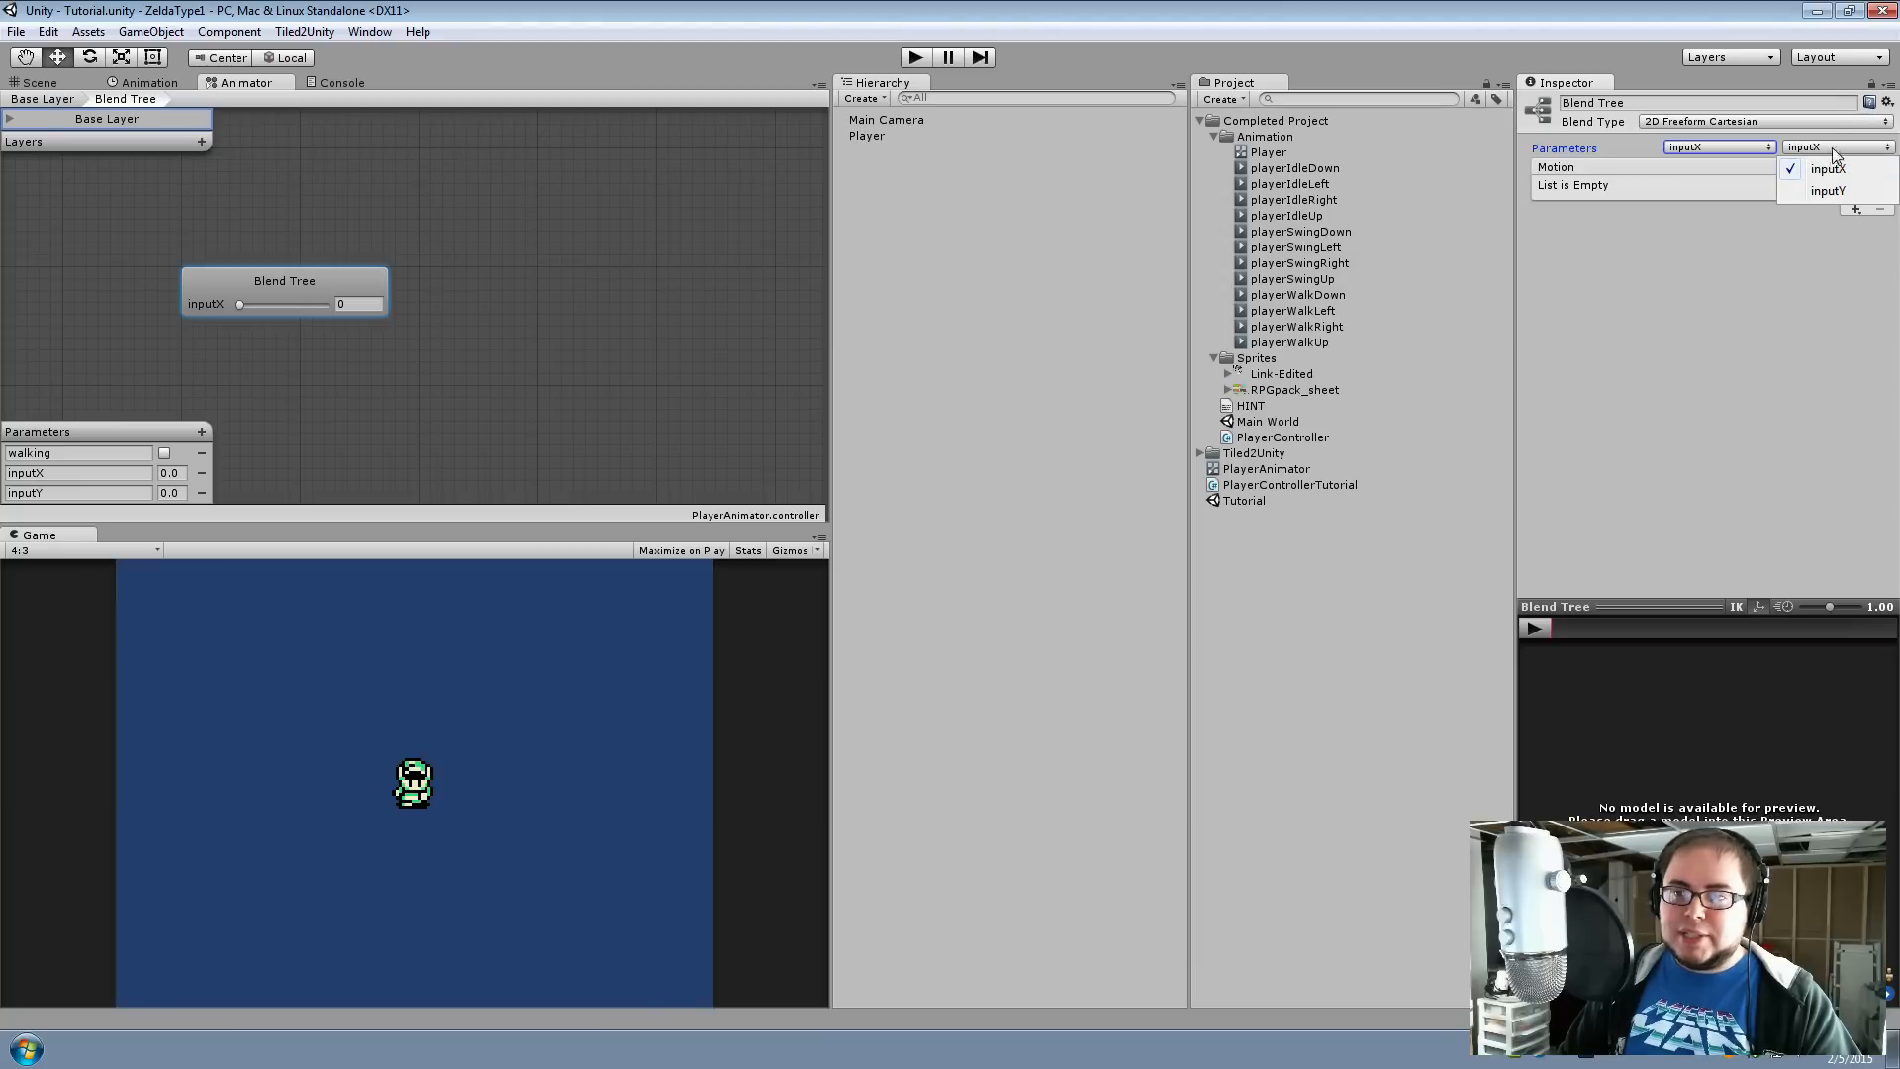
{"action": "left_click", "coordinate": [1827, 191]}
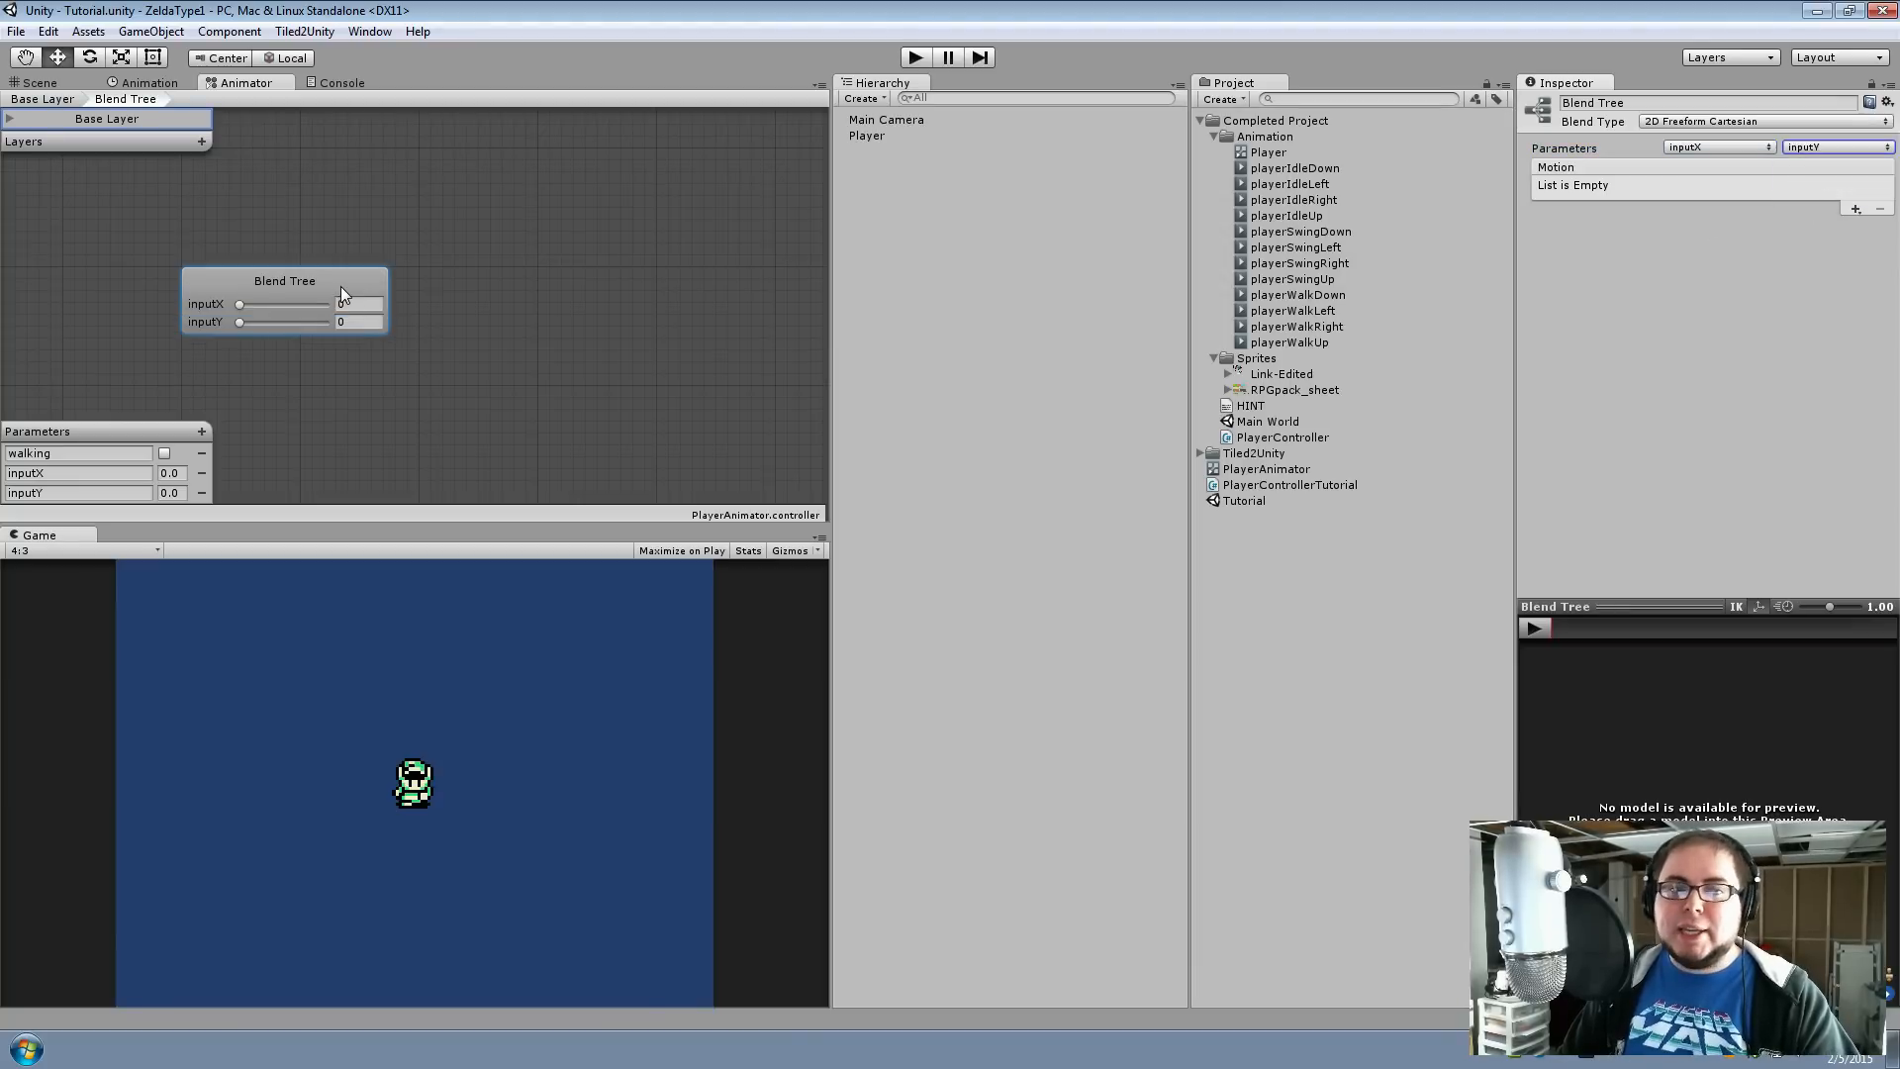
Try adding an Int parameter, check it against the blend tree's parameter choices, and delete it
{"action": "middle_click_drag", "start_coordinate": [317, 275], "coordinate": [326, 233]}
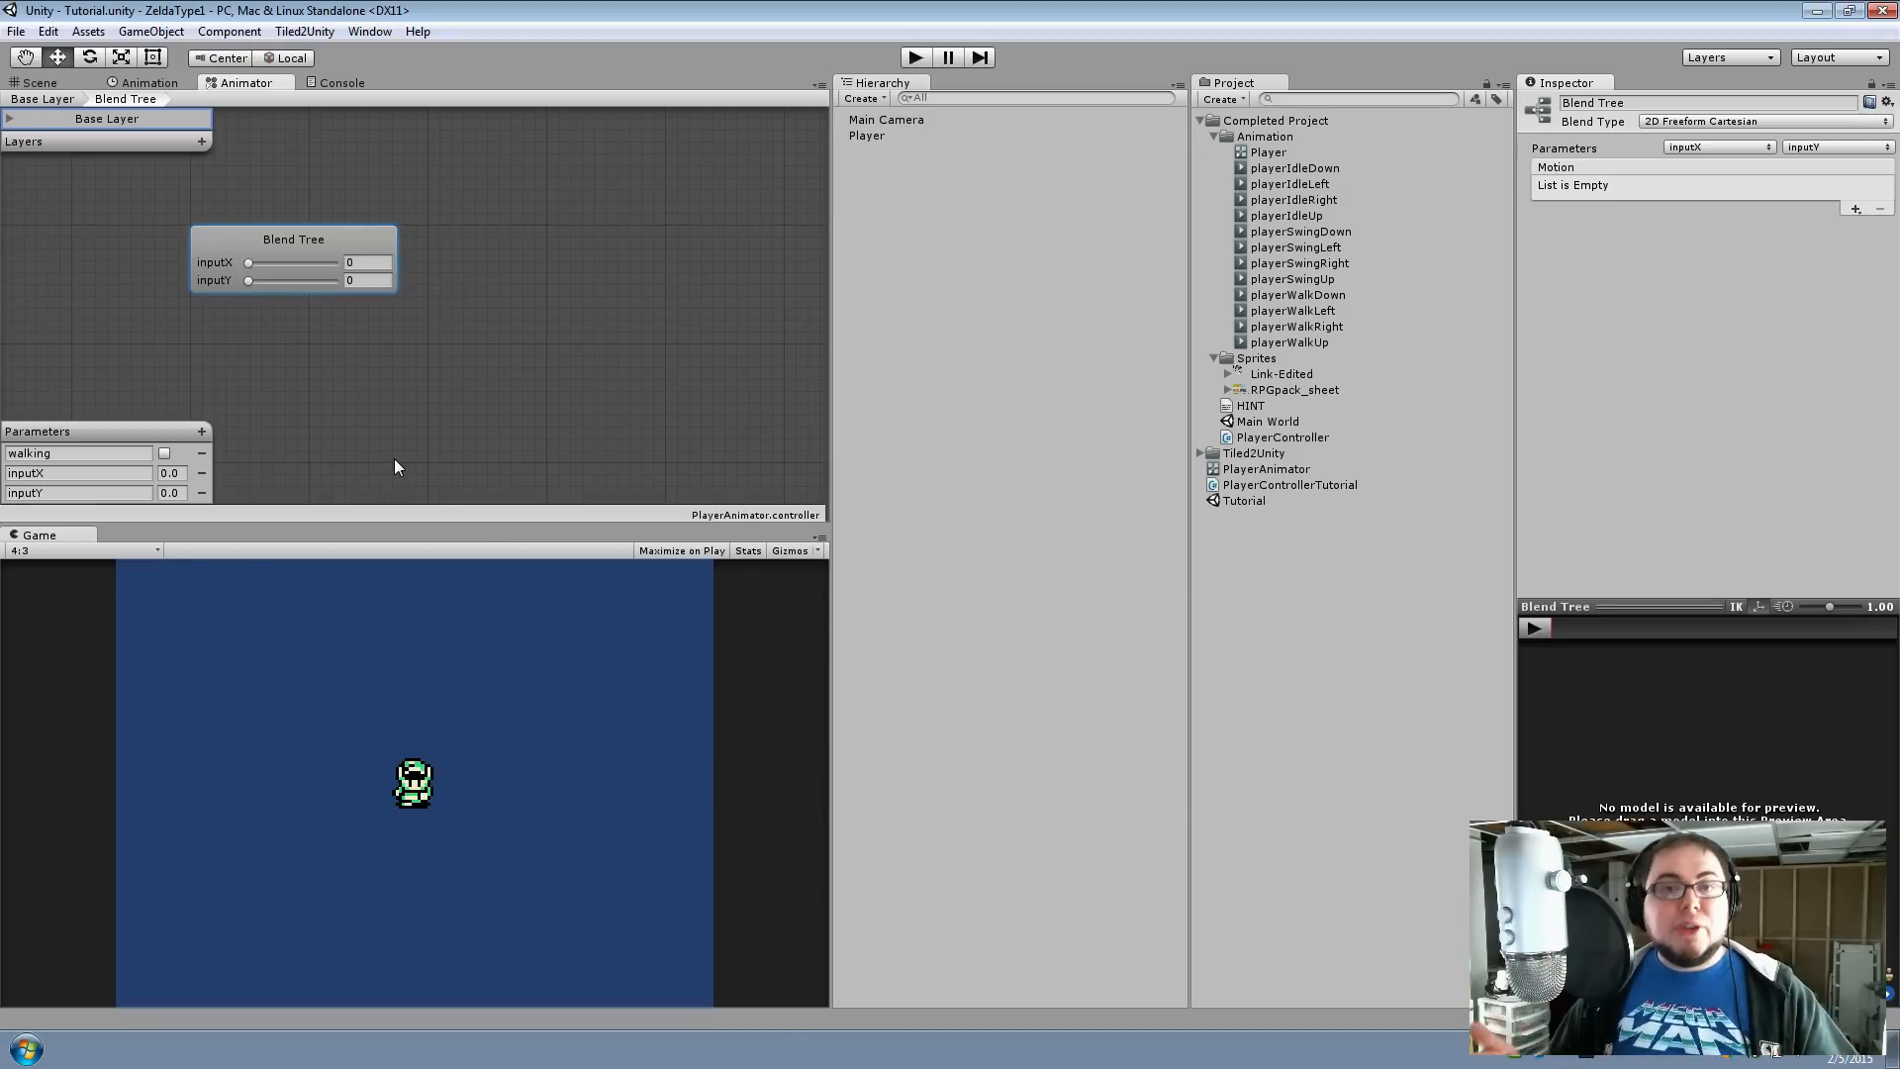
{"action": "left_click", "coordinate": [202, 431]}
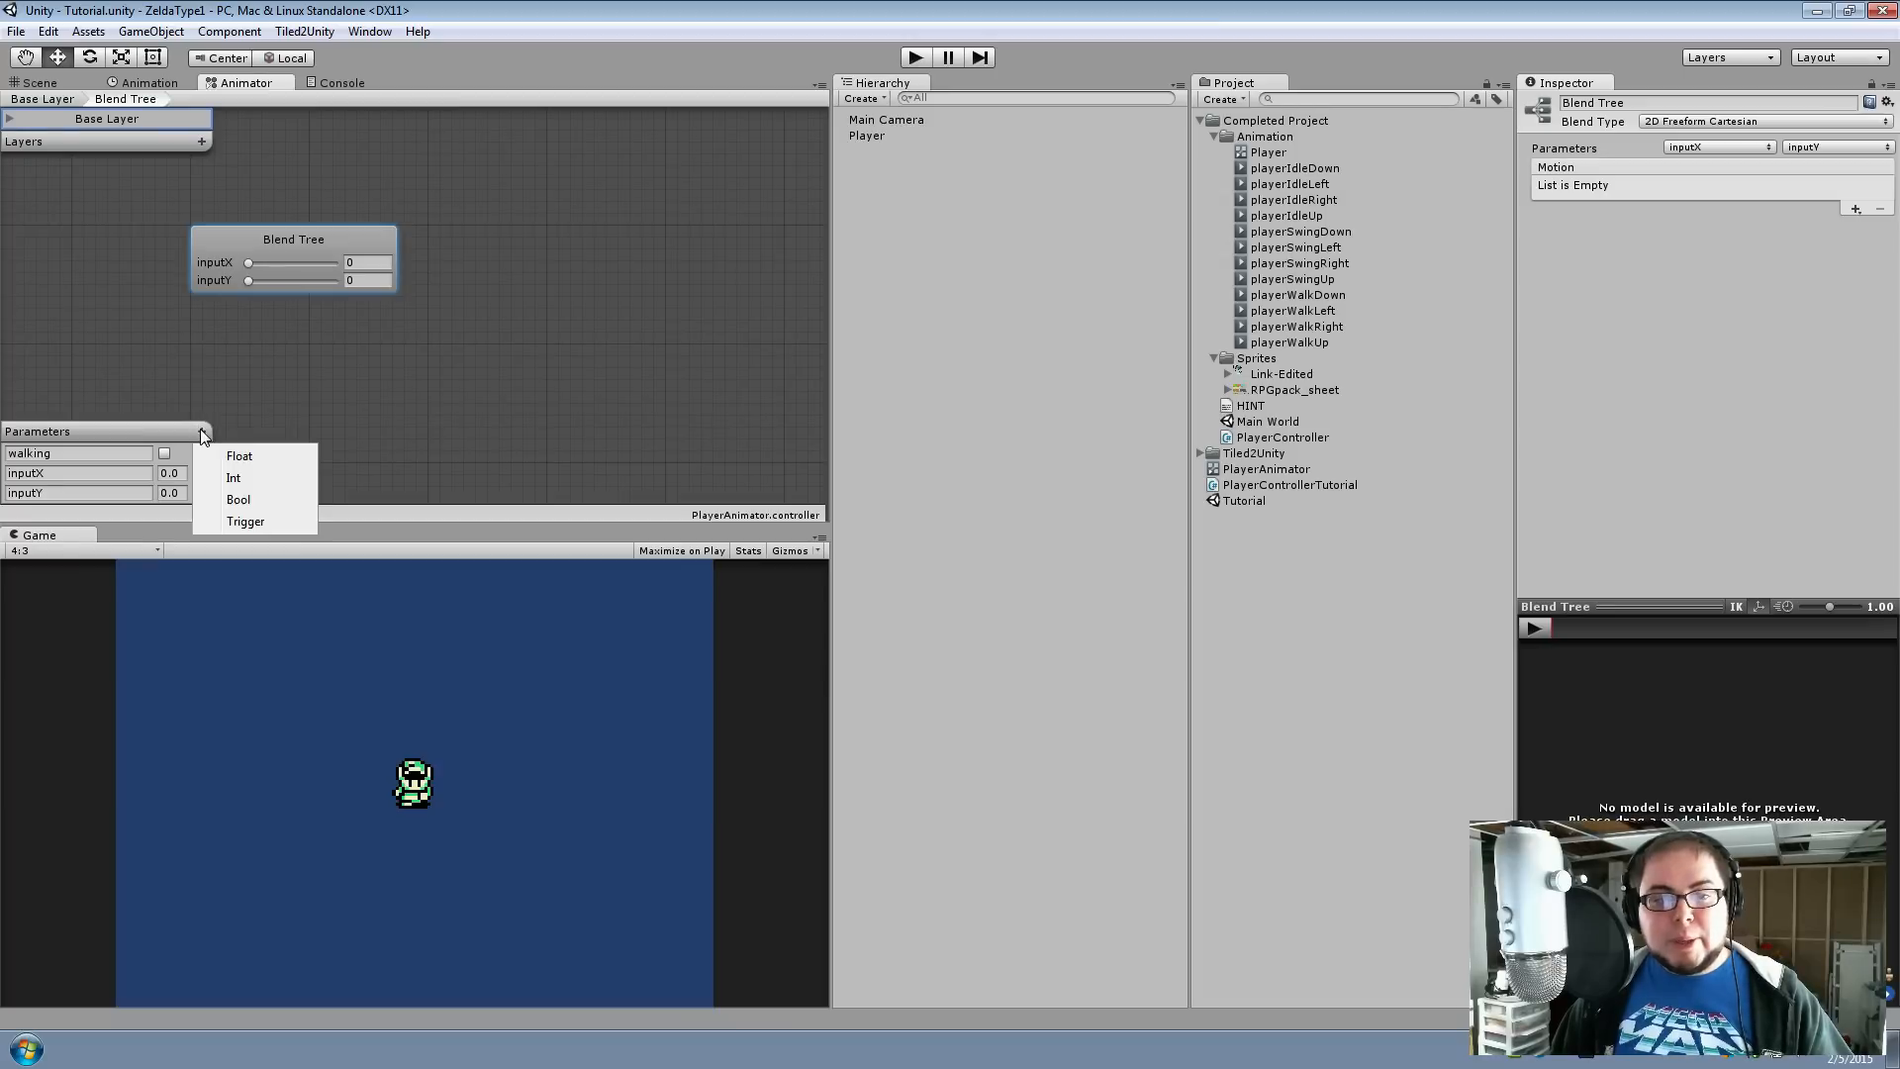
{"action": "left_click", "coordinate": [245, 479]}
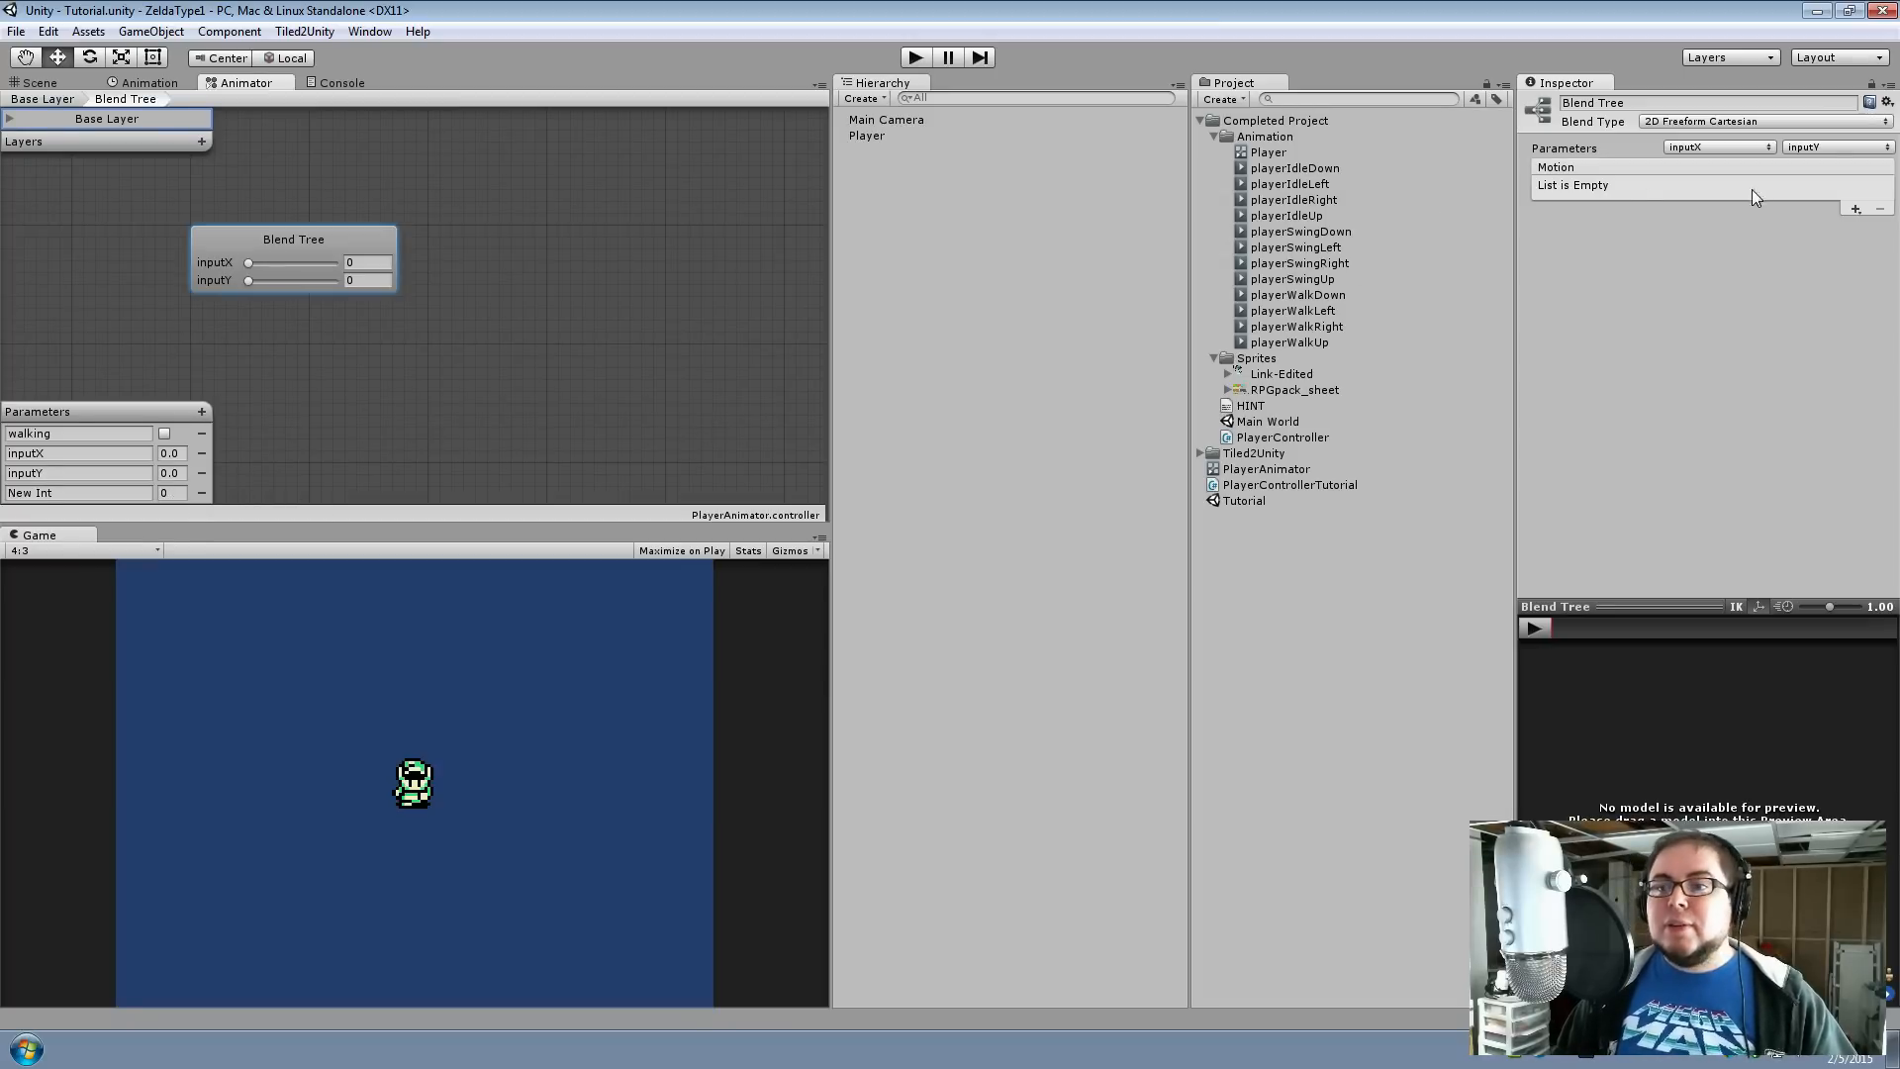
{"action": "left_click", "coordinate": [1728, 147]}
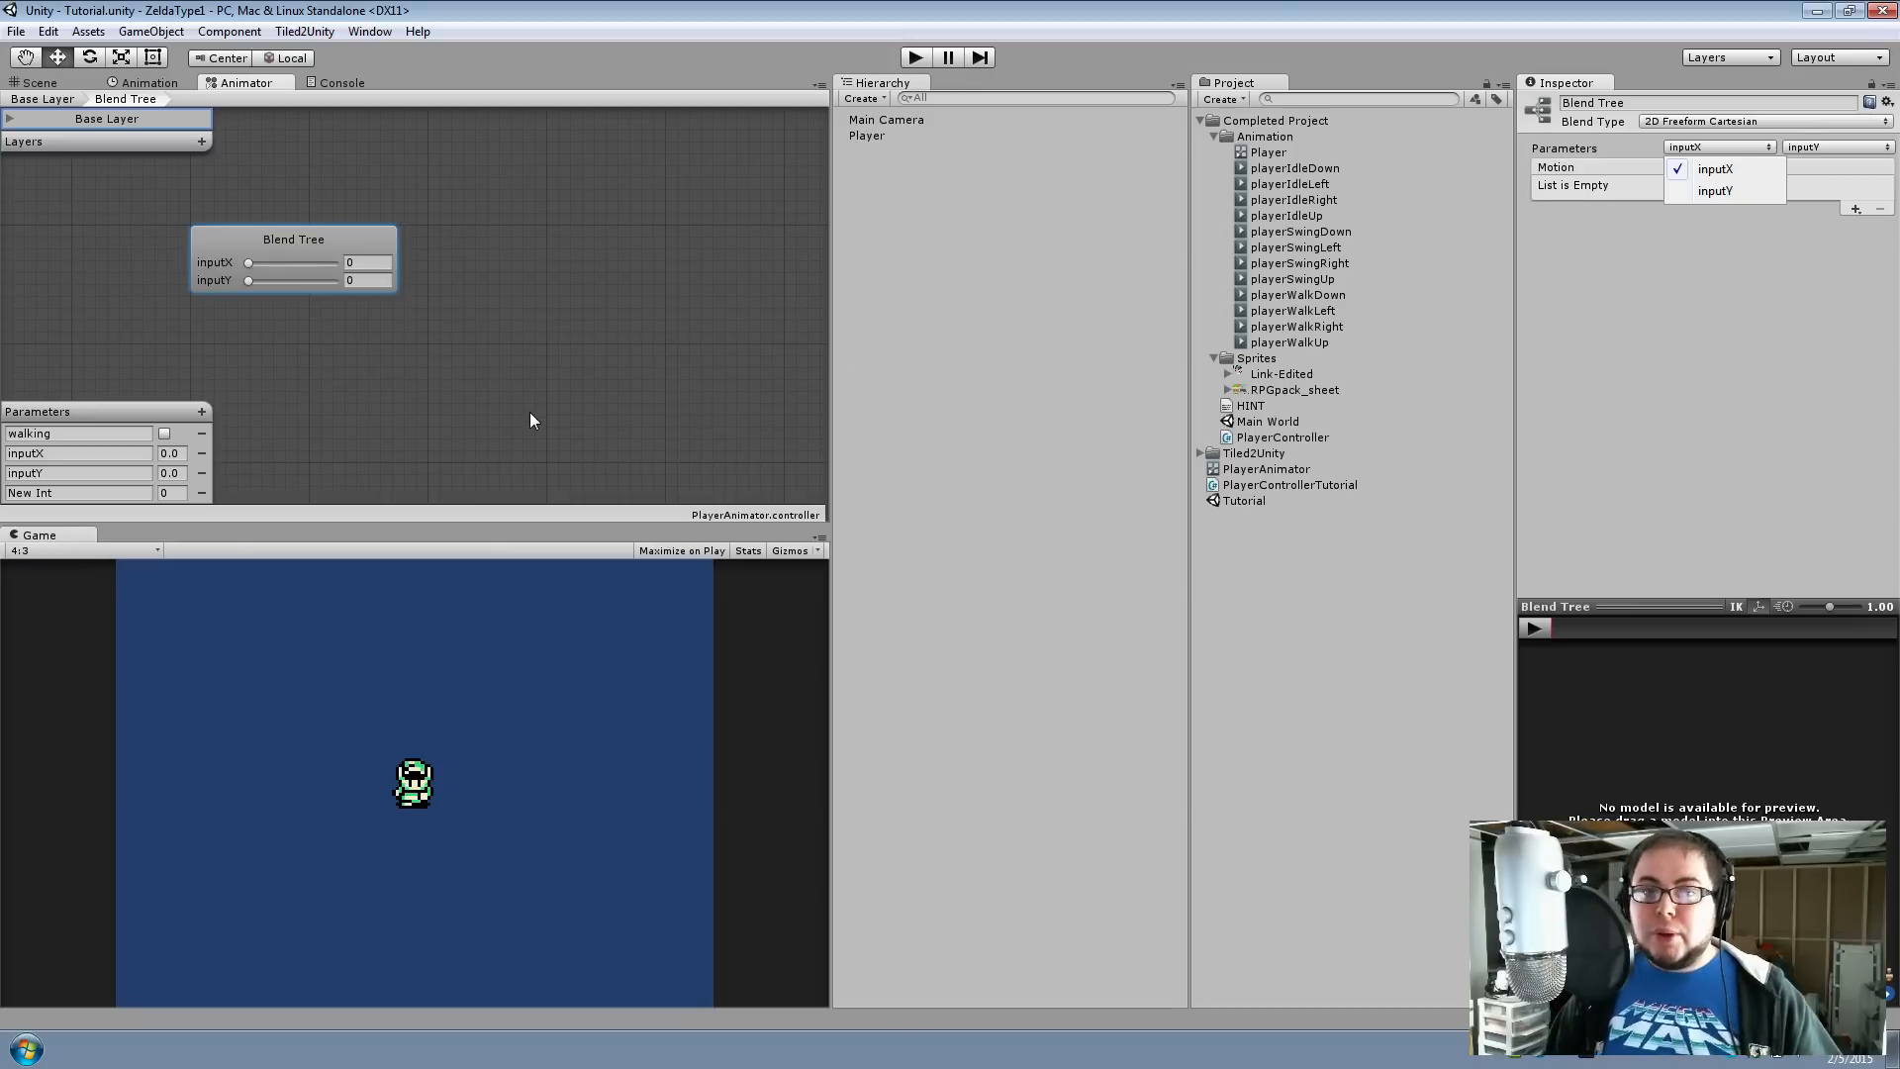
{"action": "left_click", "coordinate": [494, 436]}
{"action": "left_click", "coordinate": [202, 493]}
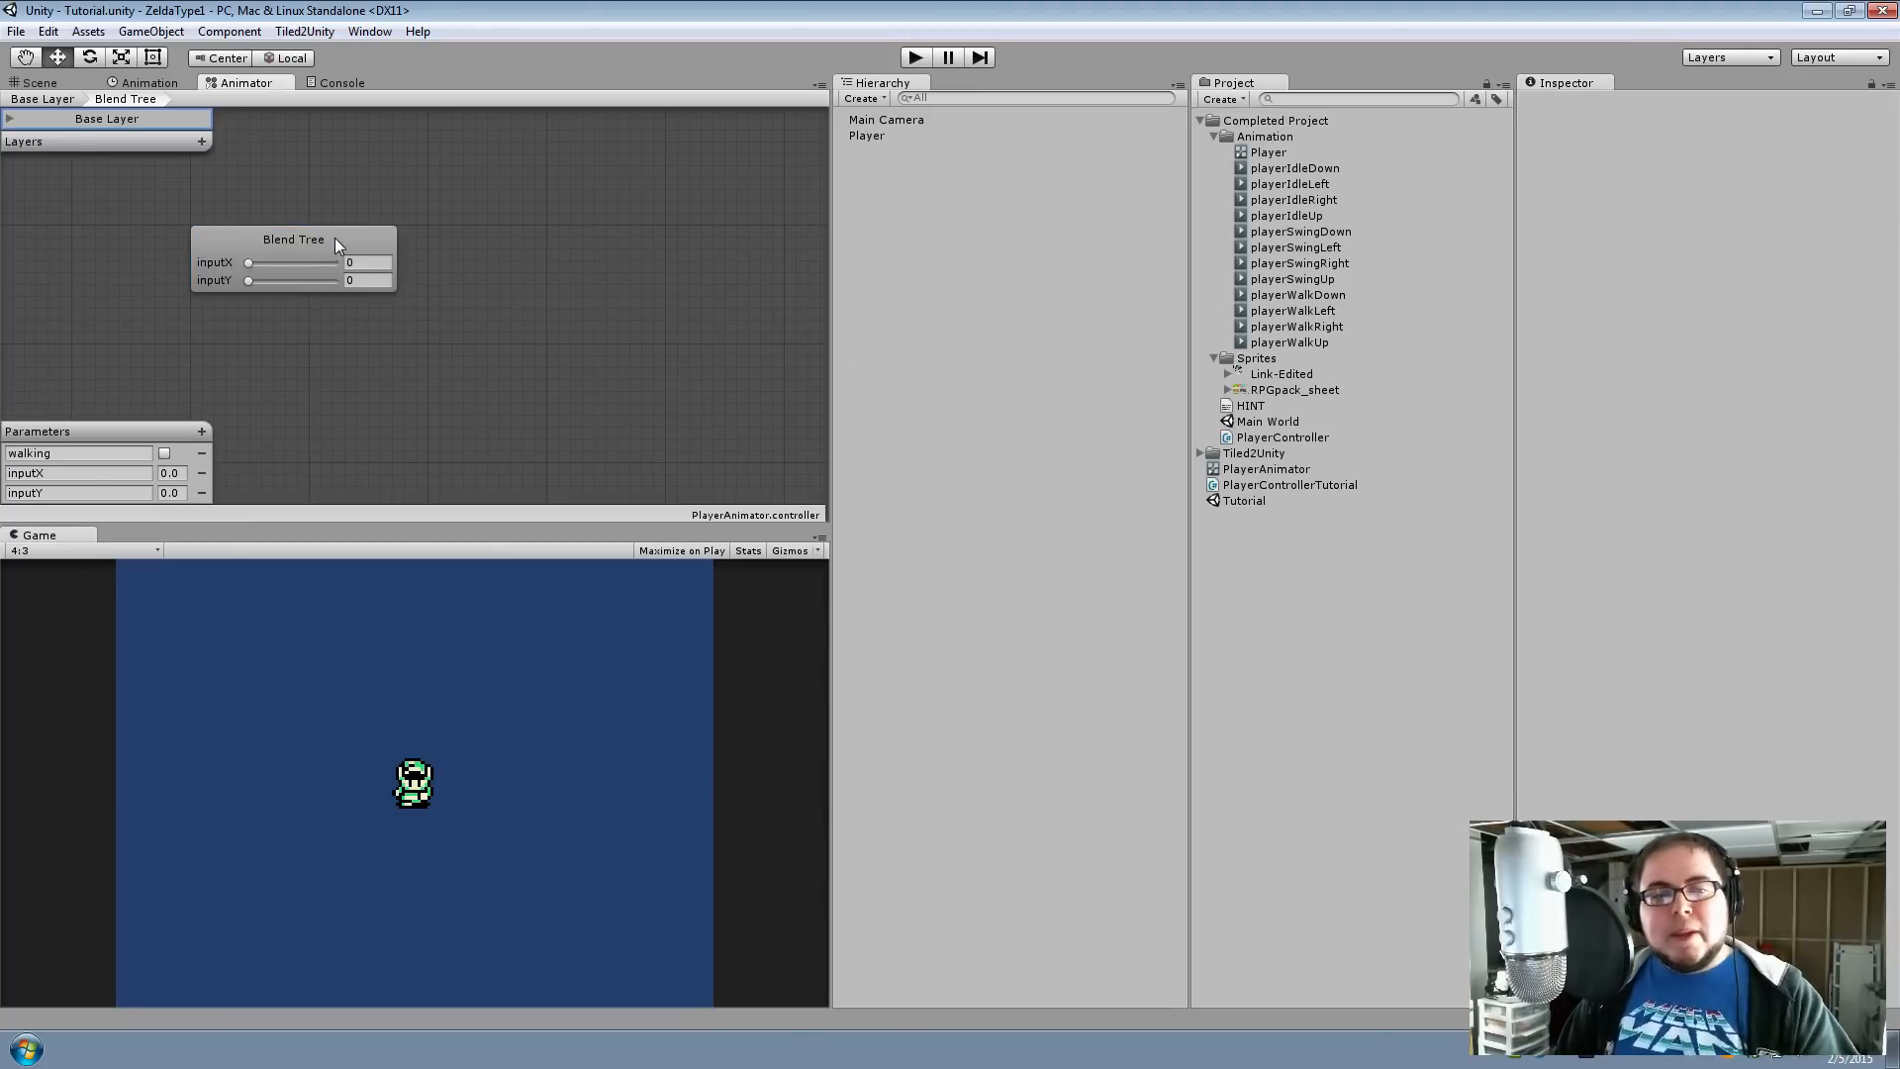
Add a motion field to the blend tree and assign the playerIdleDown animation to it
{"action": "left_click", "coordinate": [920, 139]}
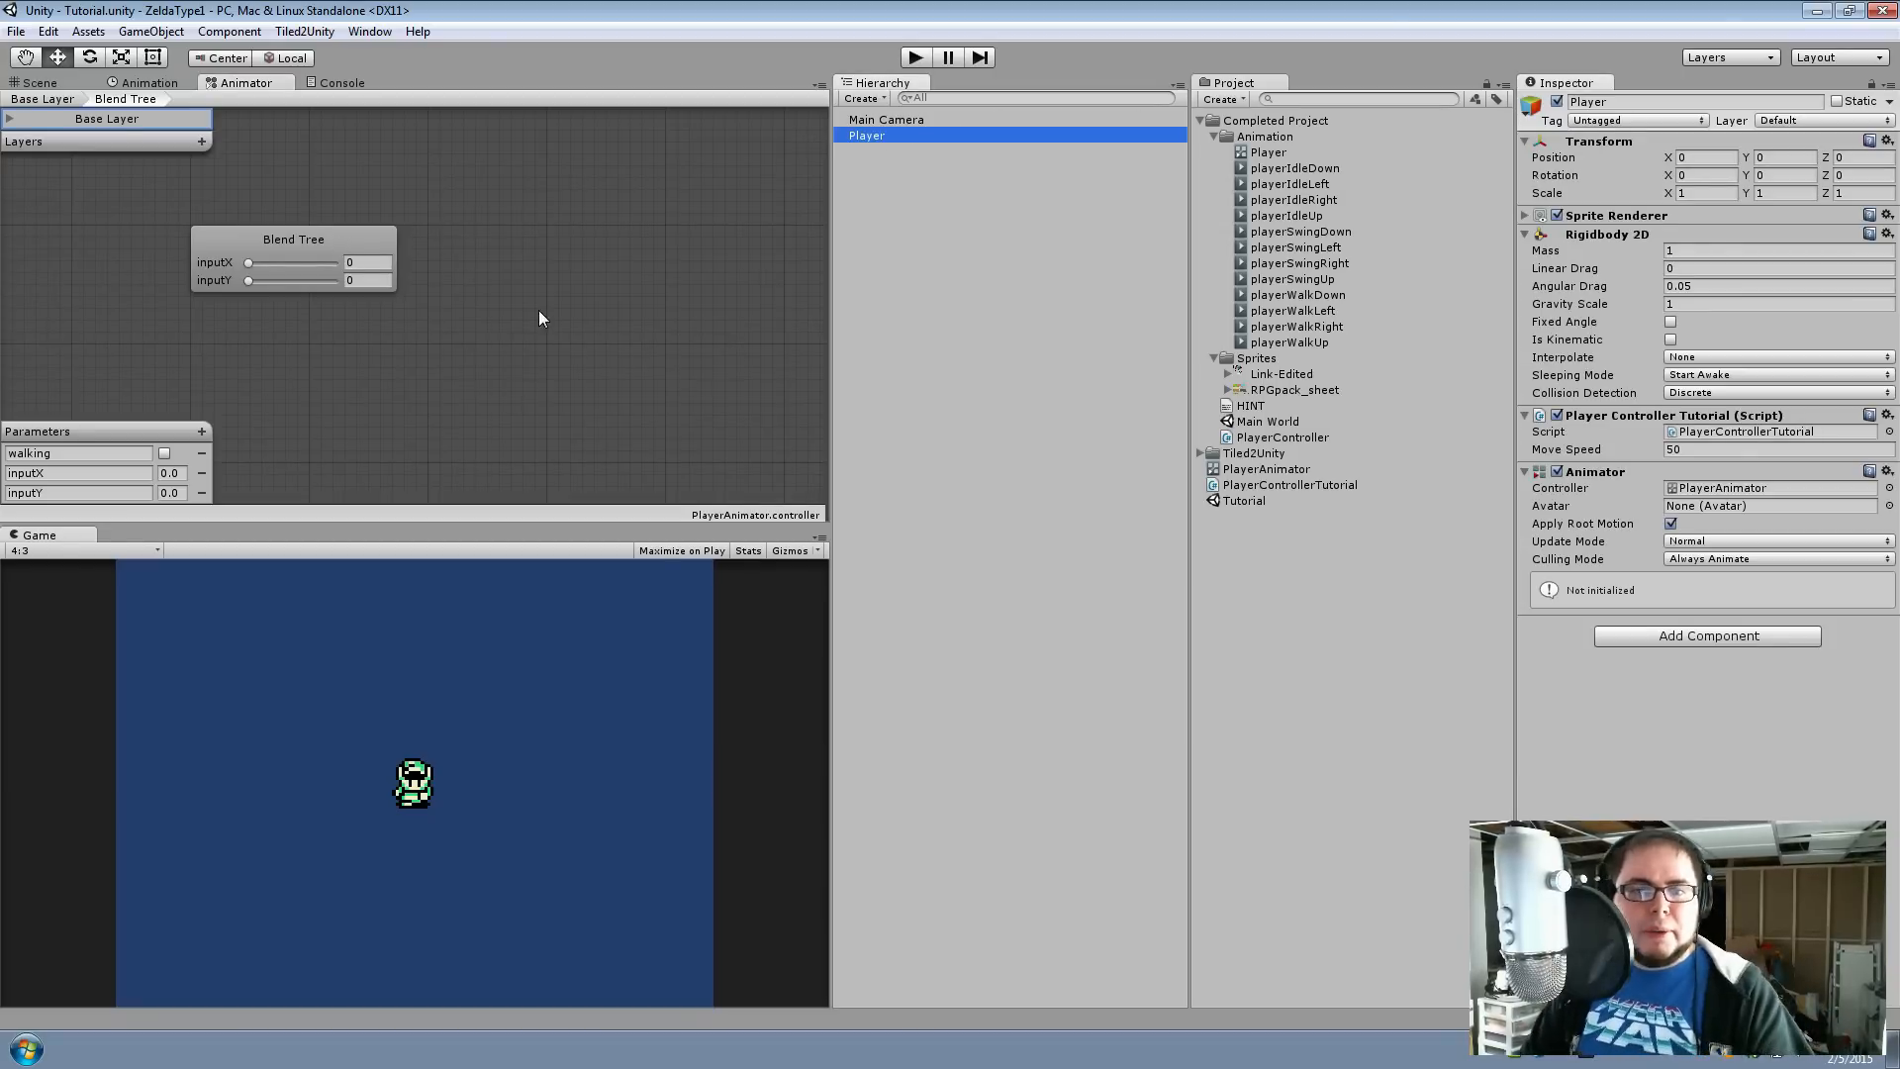
{"action": "middle_click_drag", "start_coordinate": [538, 314], "coordinate": [547, 386]}
{"action": "left_click", "coordinate": [332, 259]}
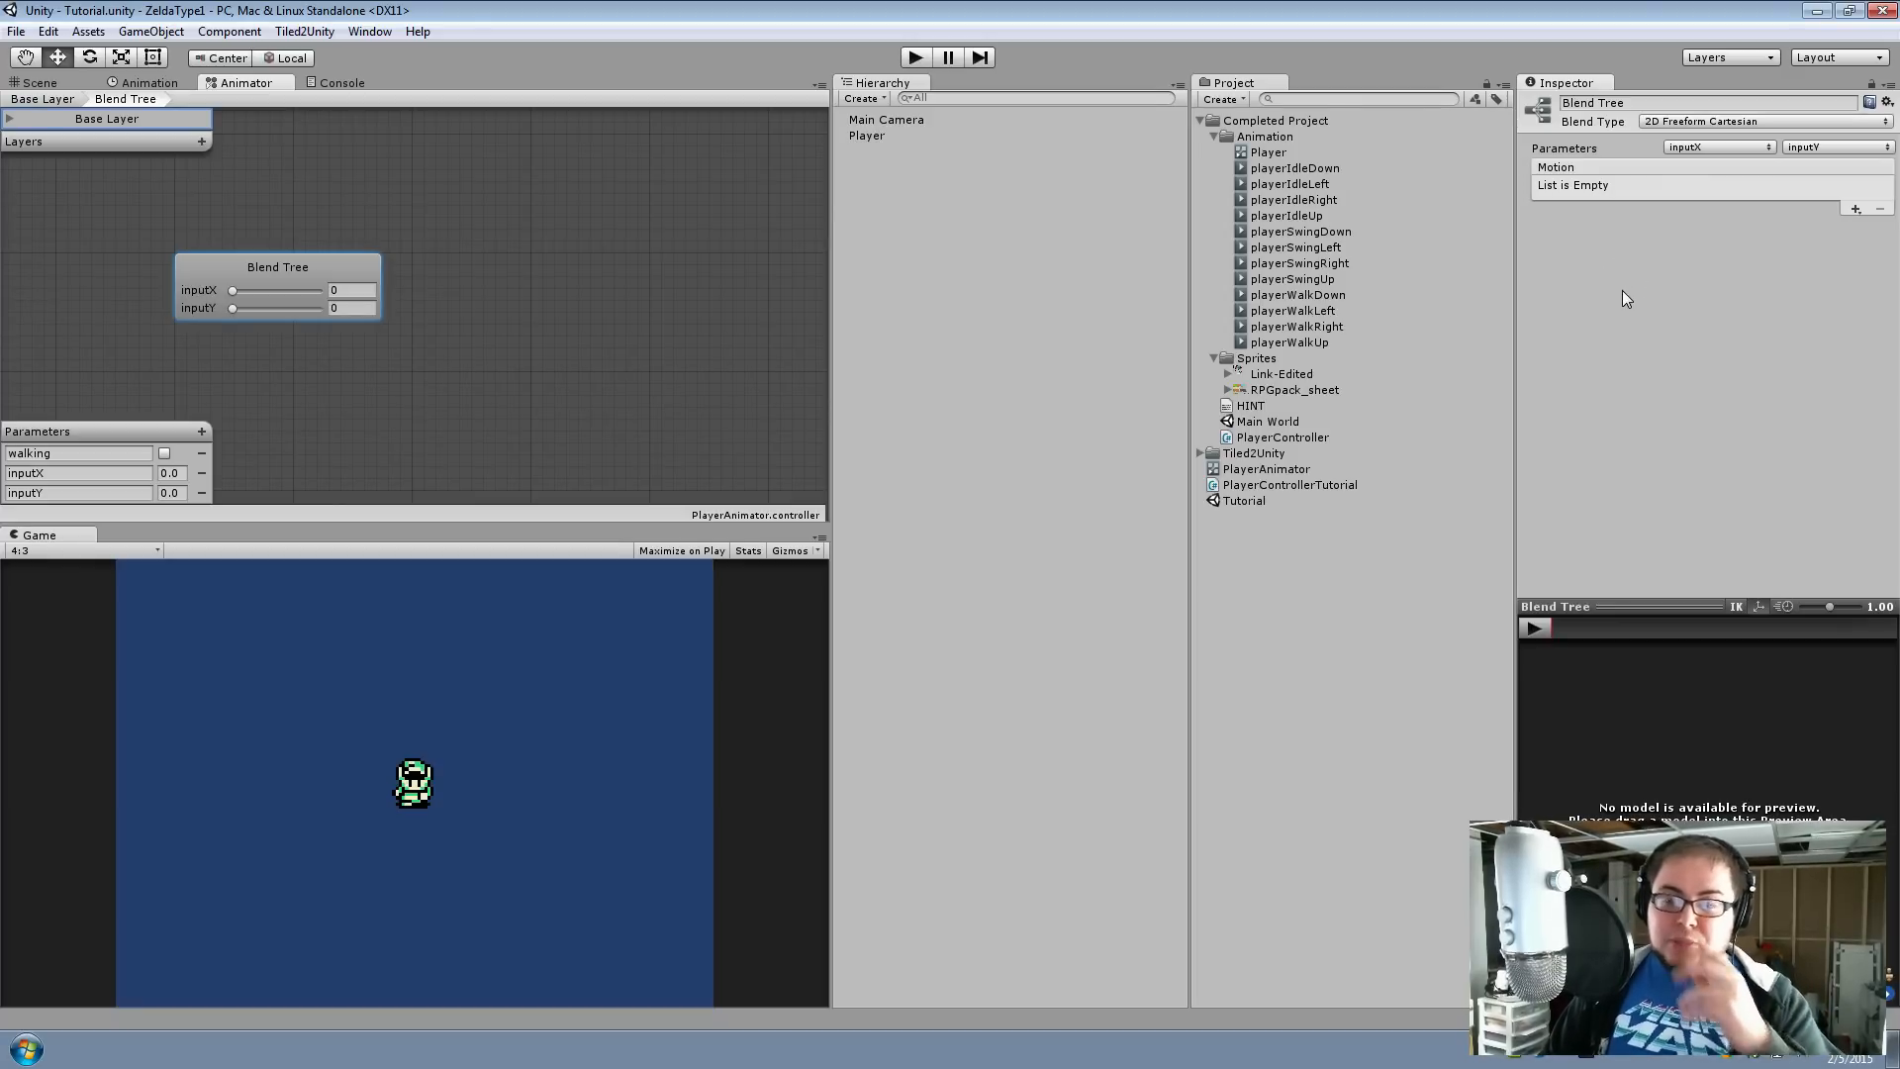
{"action": "left_click", "coordinate": [1857, 210]}
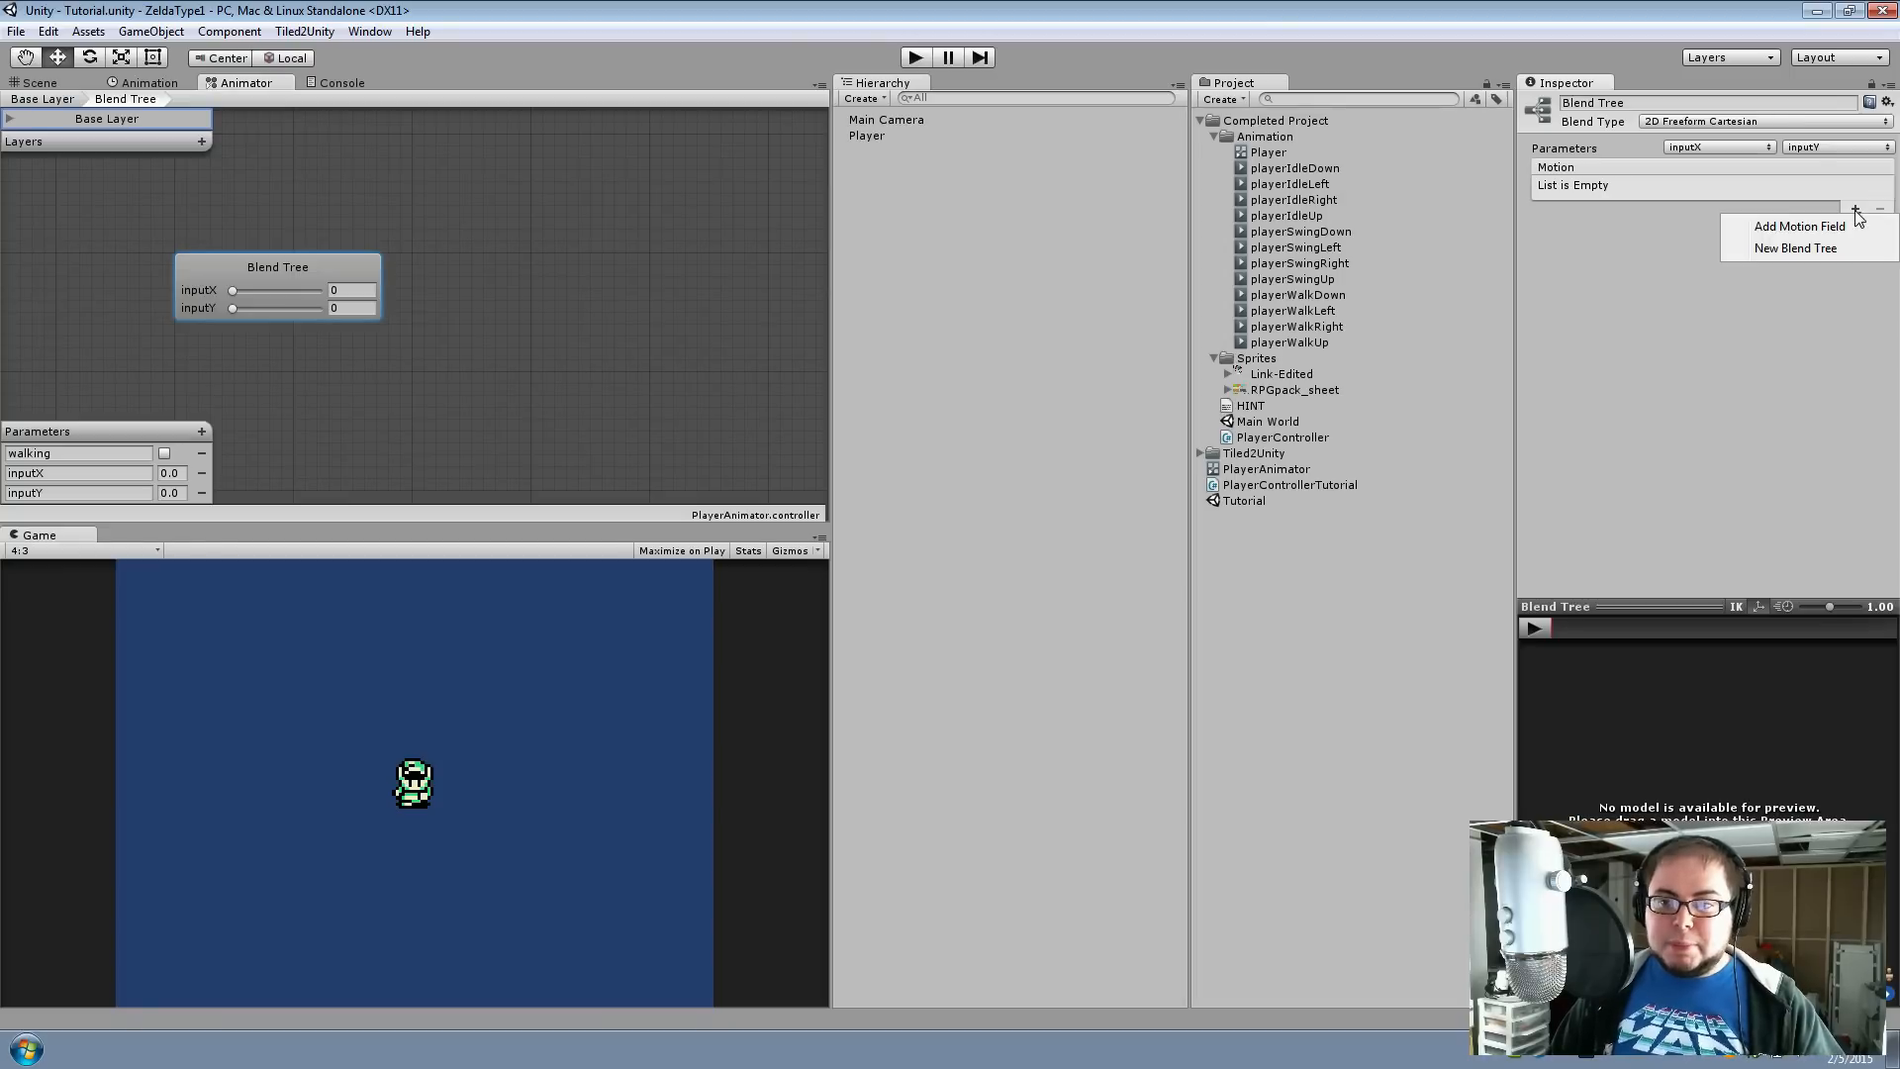
{"action": "left_click", "coordinate": [1833, 222]}
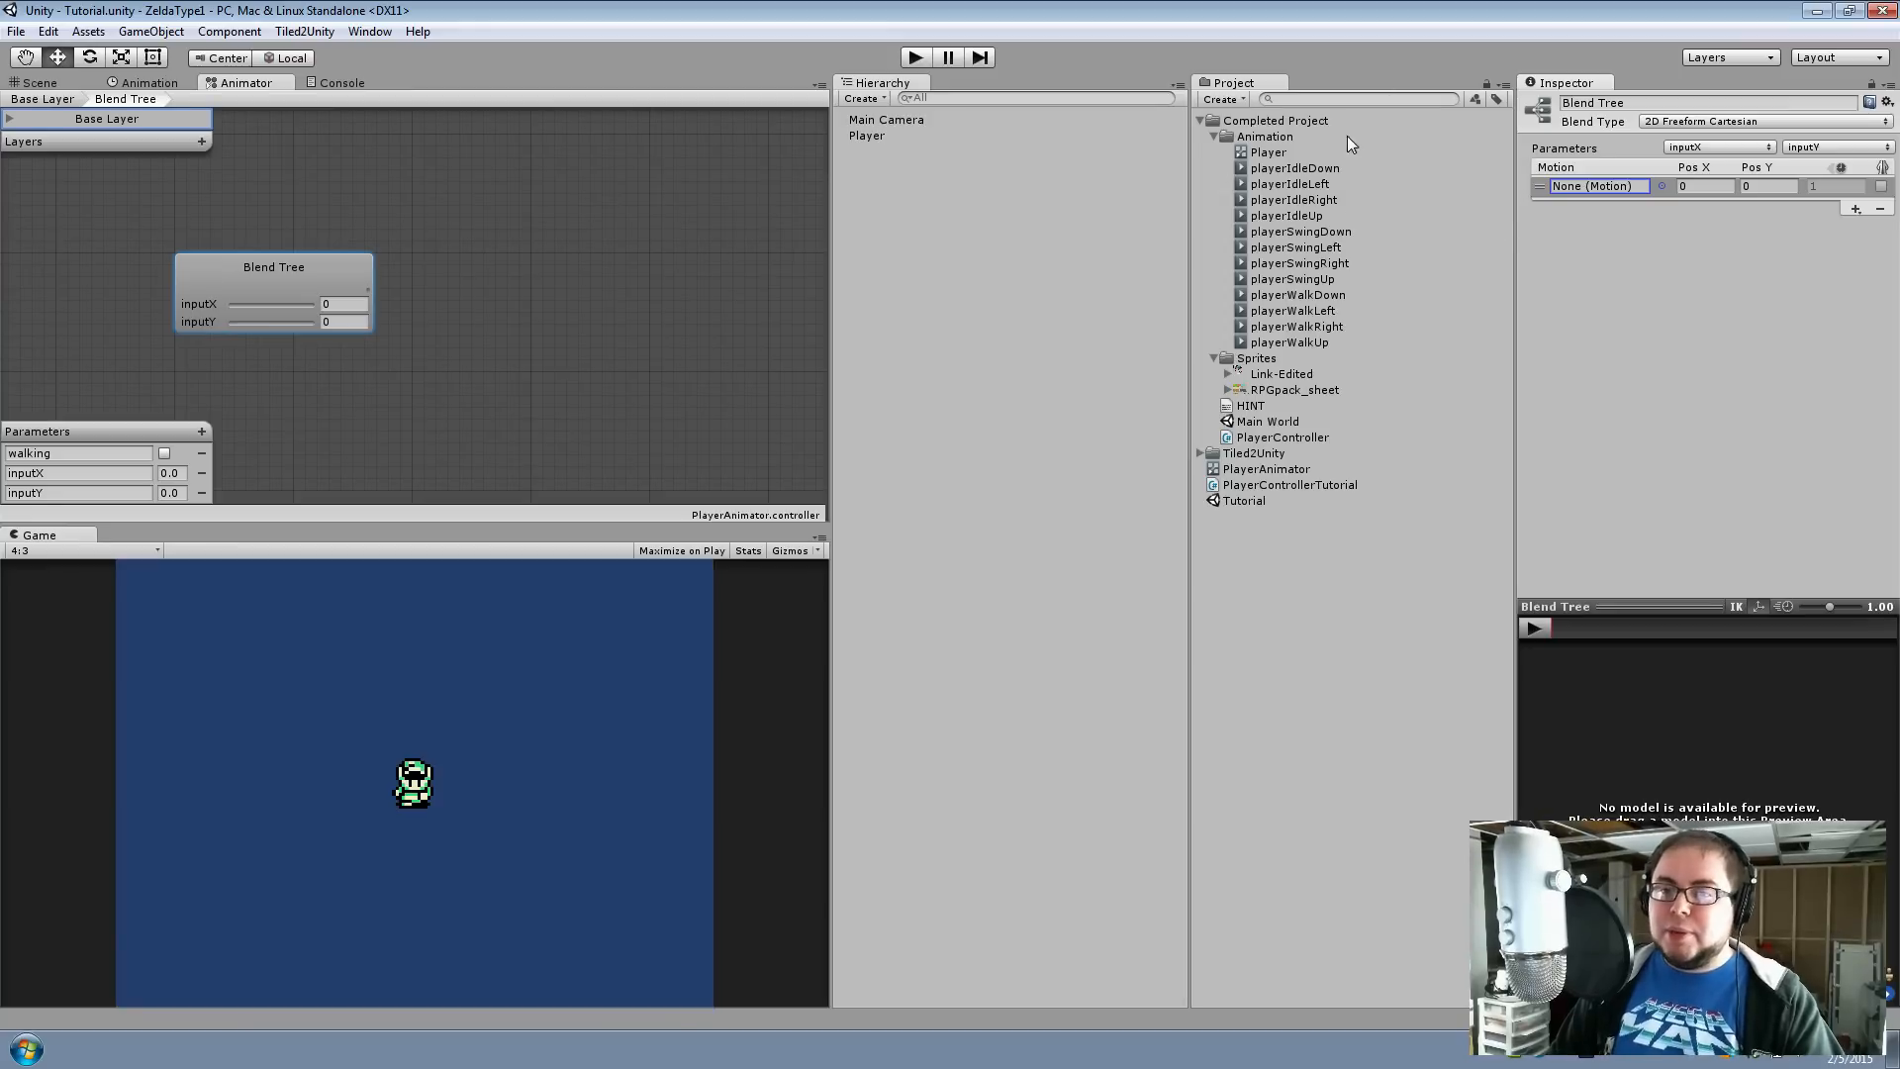
{"action": "left_click_drag", "start_coordinate": [1291, 170], "coordinate": [1595, 185]}
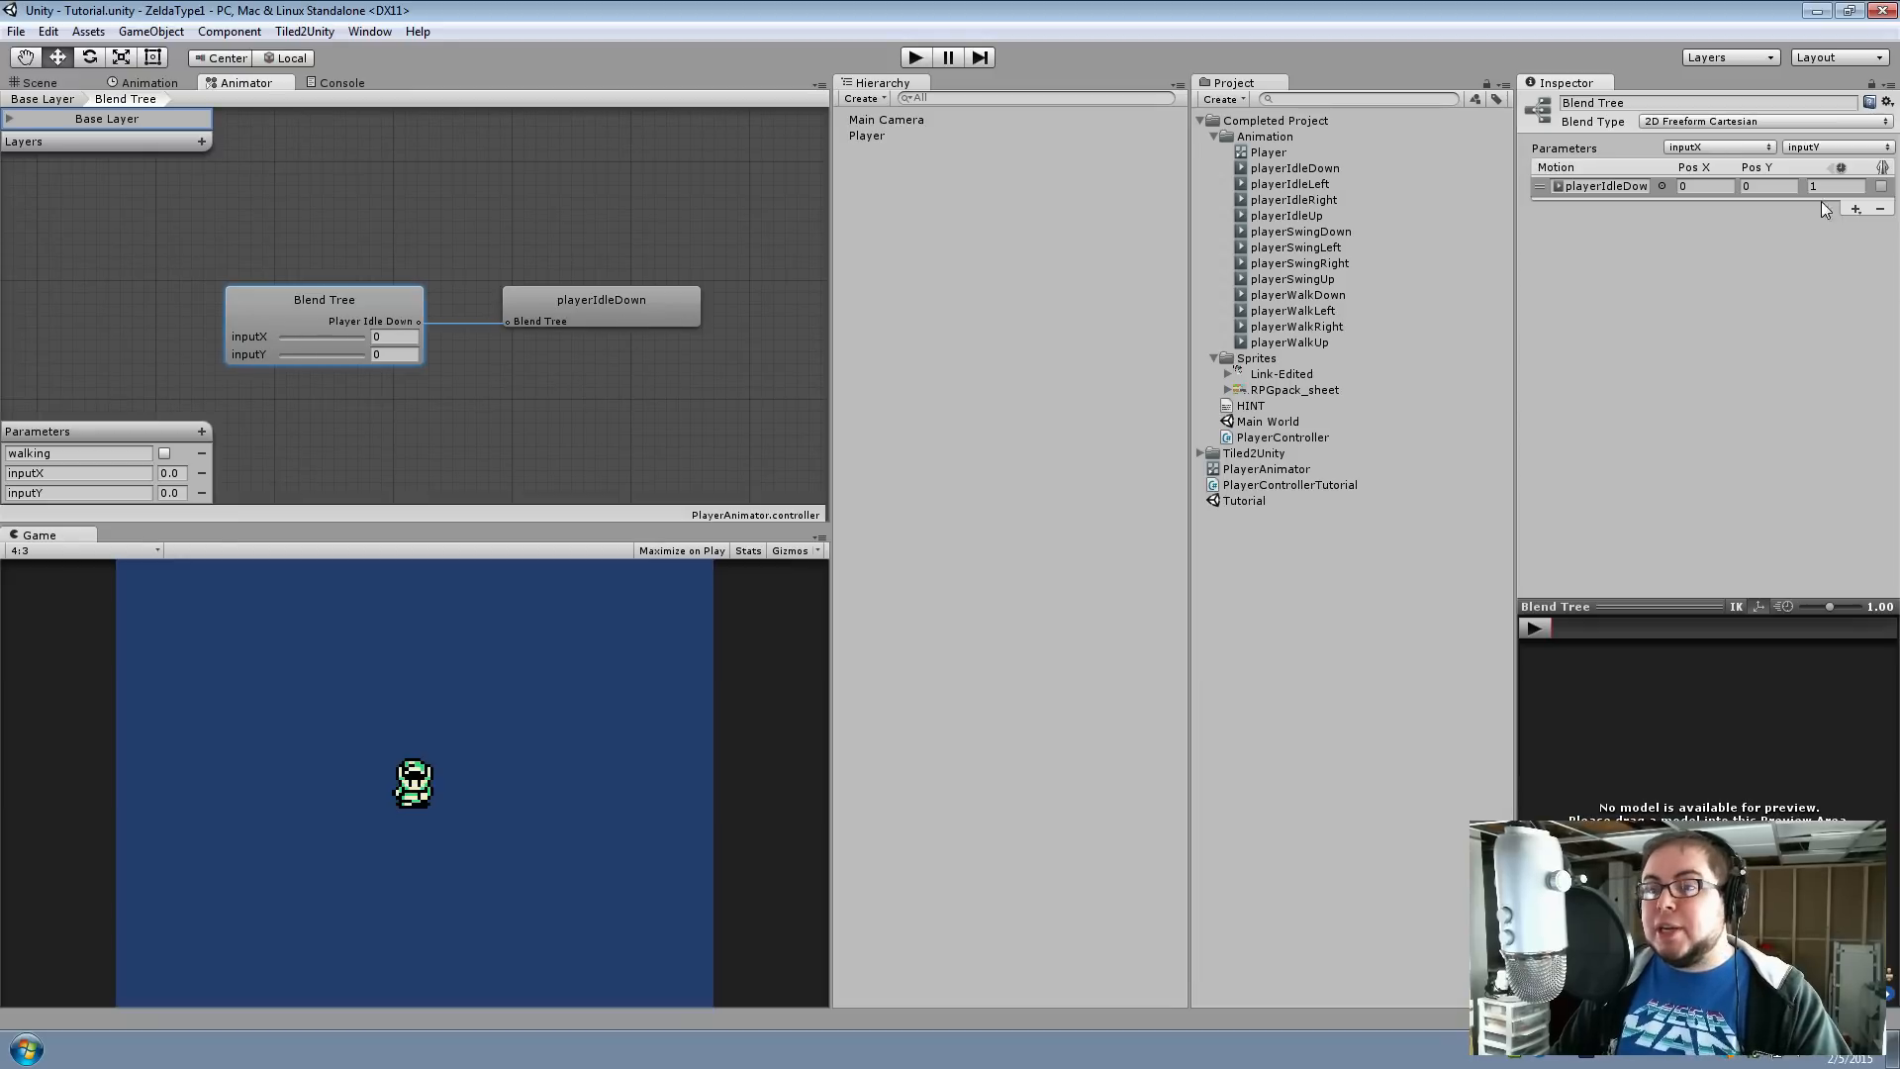
Add three more motion fields to the Idle blend tree
{"action": "left_click", "coordinate": [1856, 208]}
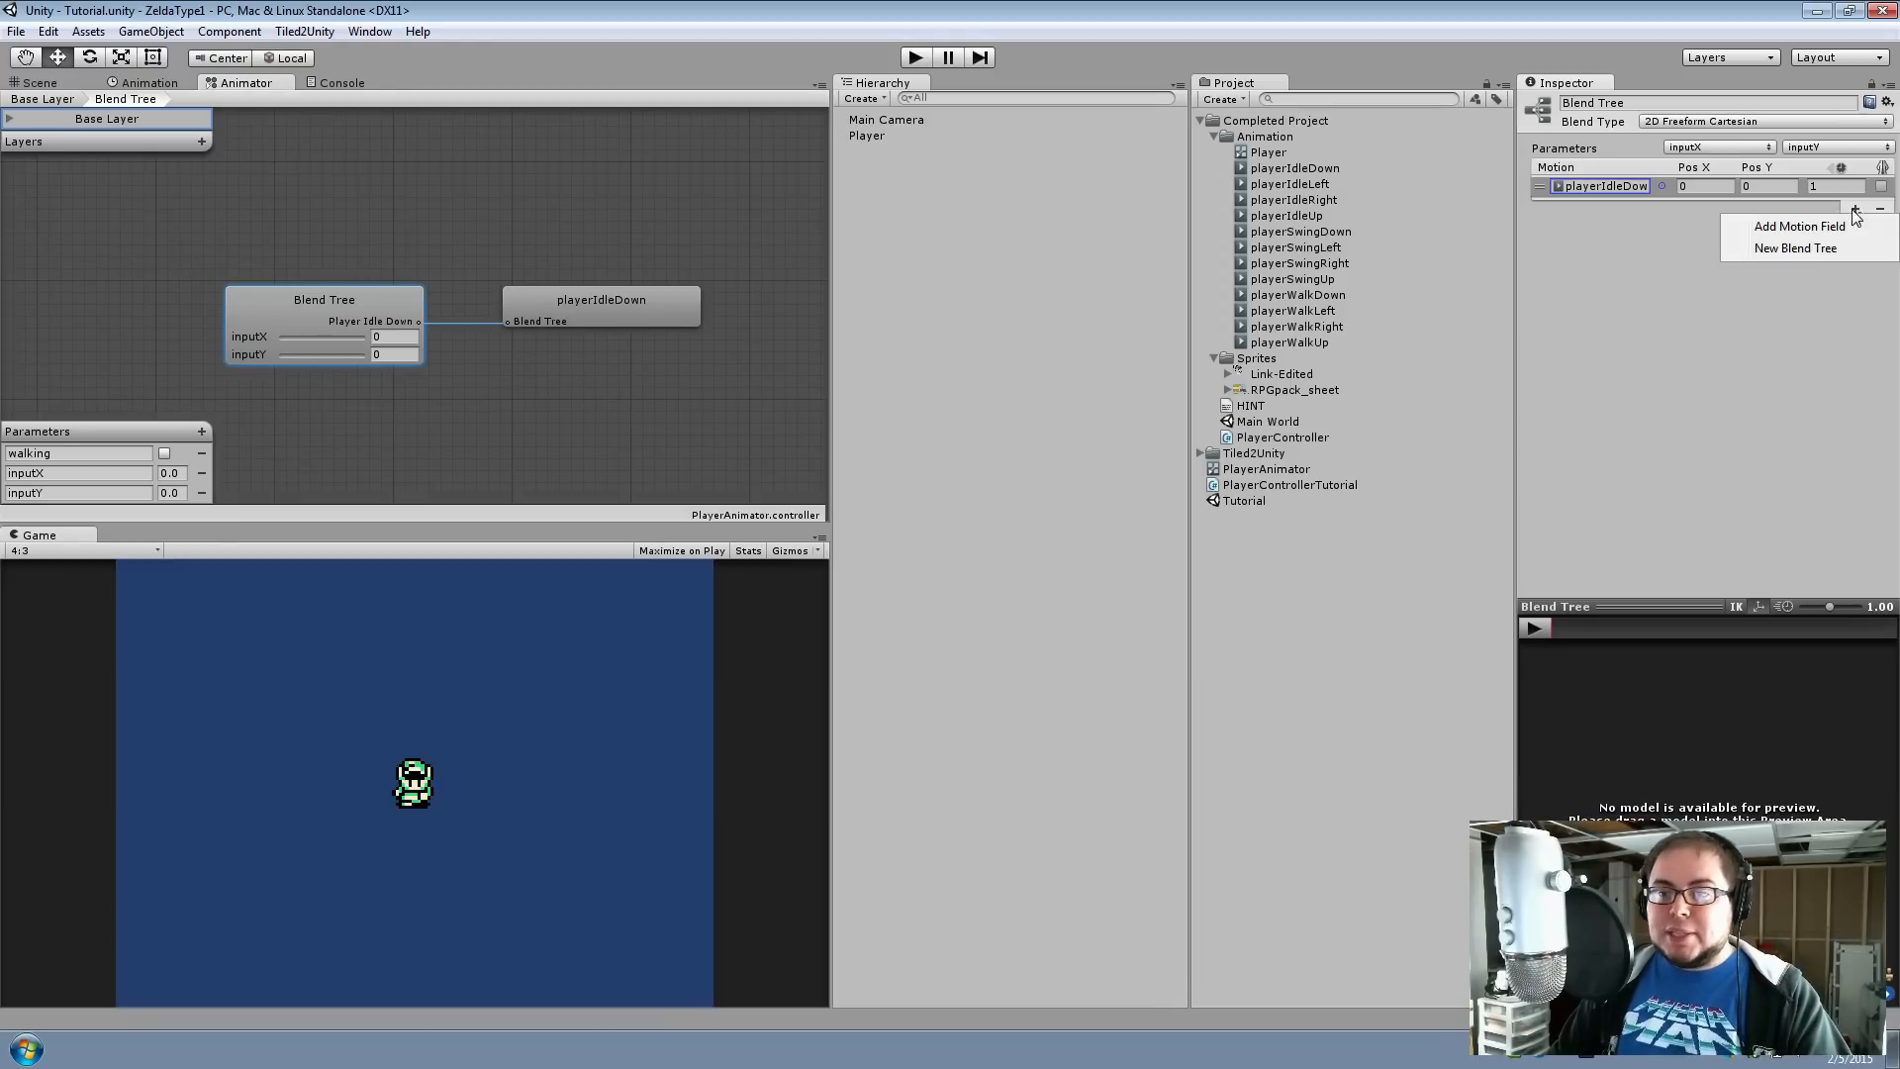
{"action": "left_click", "coordinate": [1799, 227]}
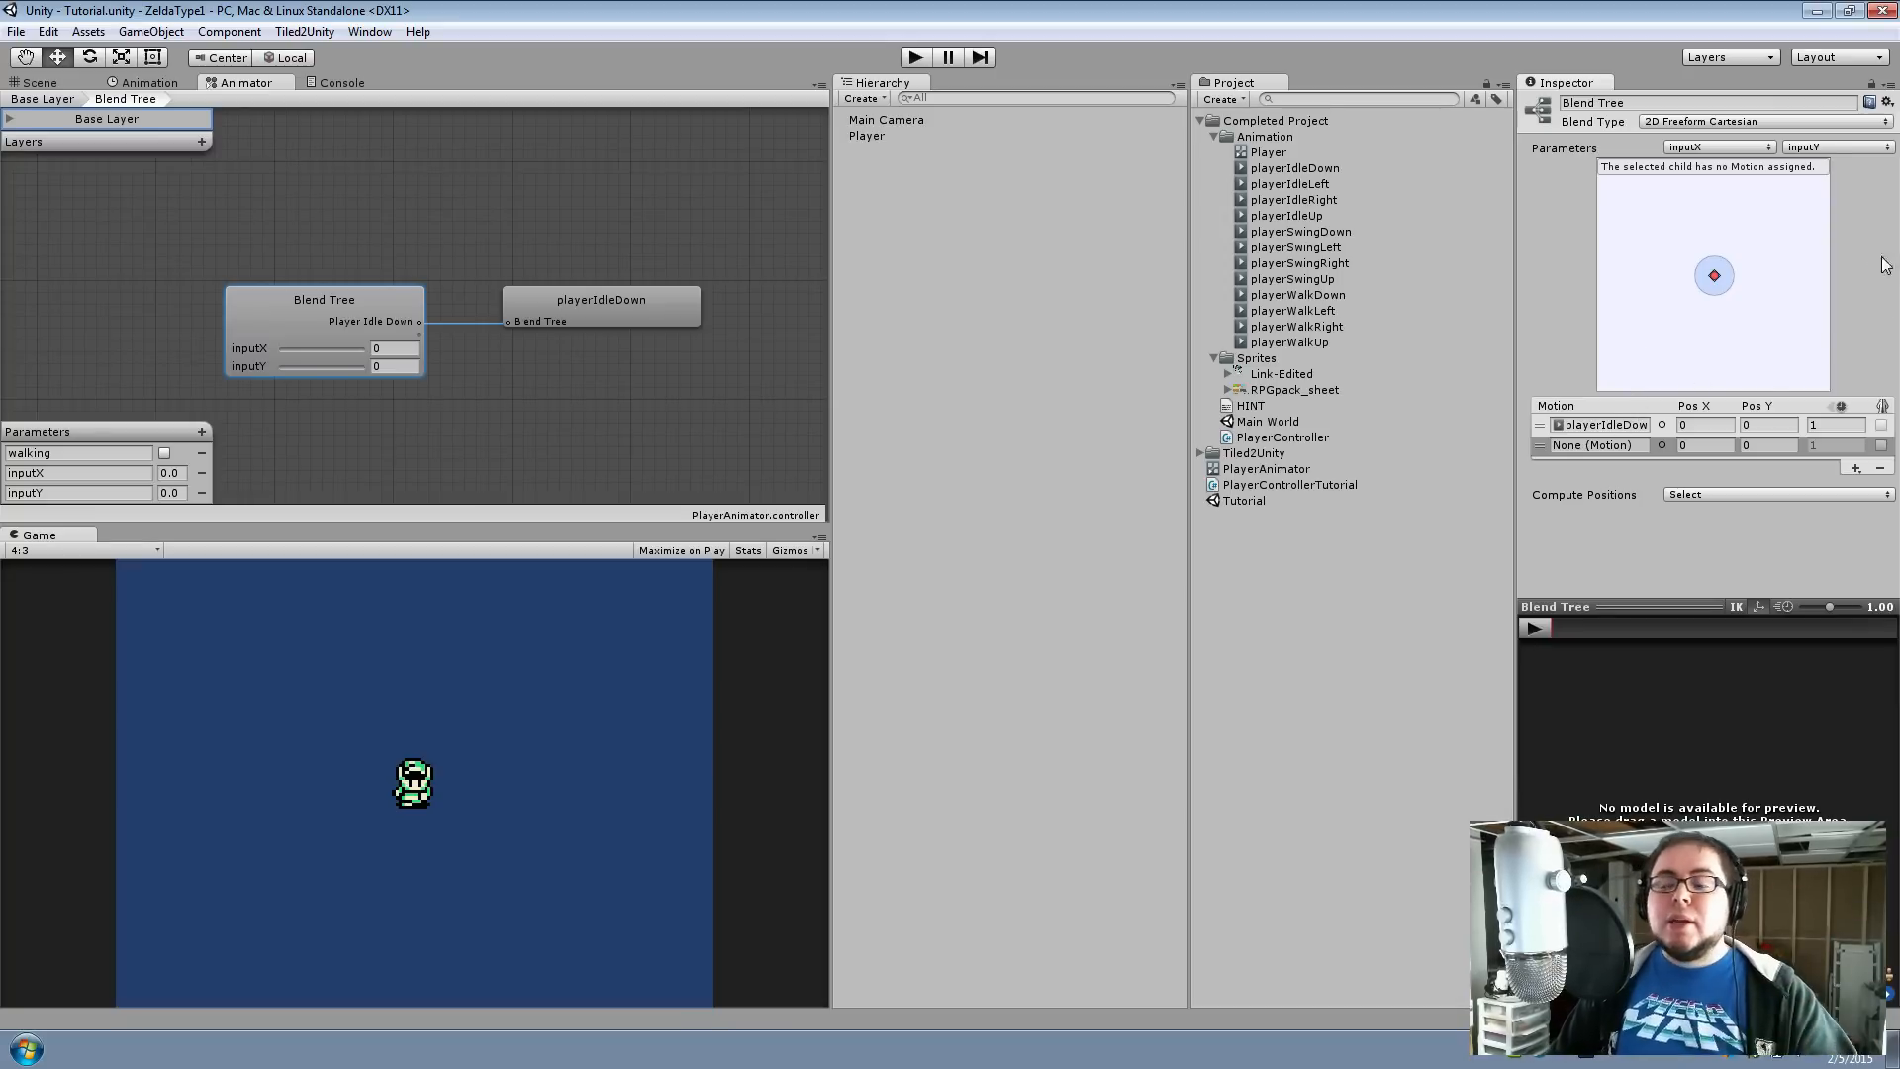
{"action": "left_click", "coordinate": [1857, 471]}
{"action": "left_click", "coordinate": [1859, 485]}
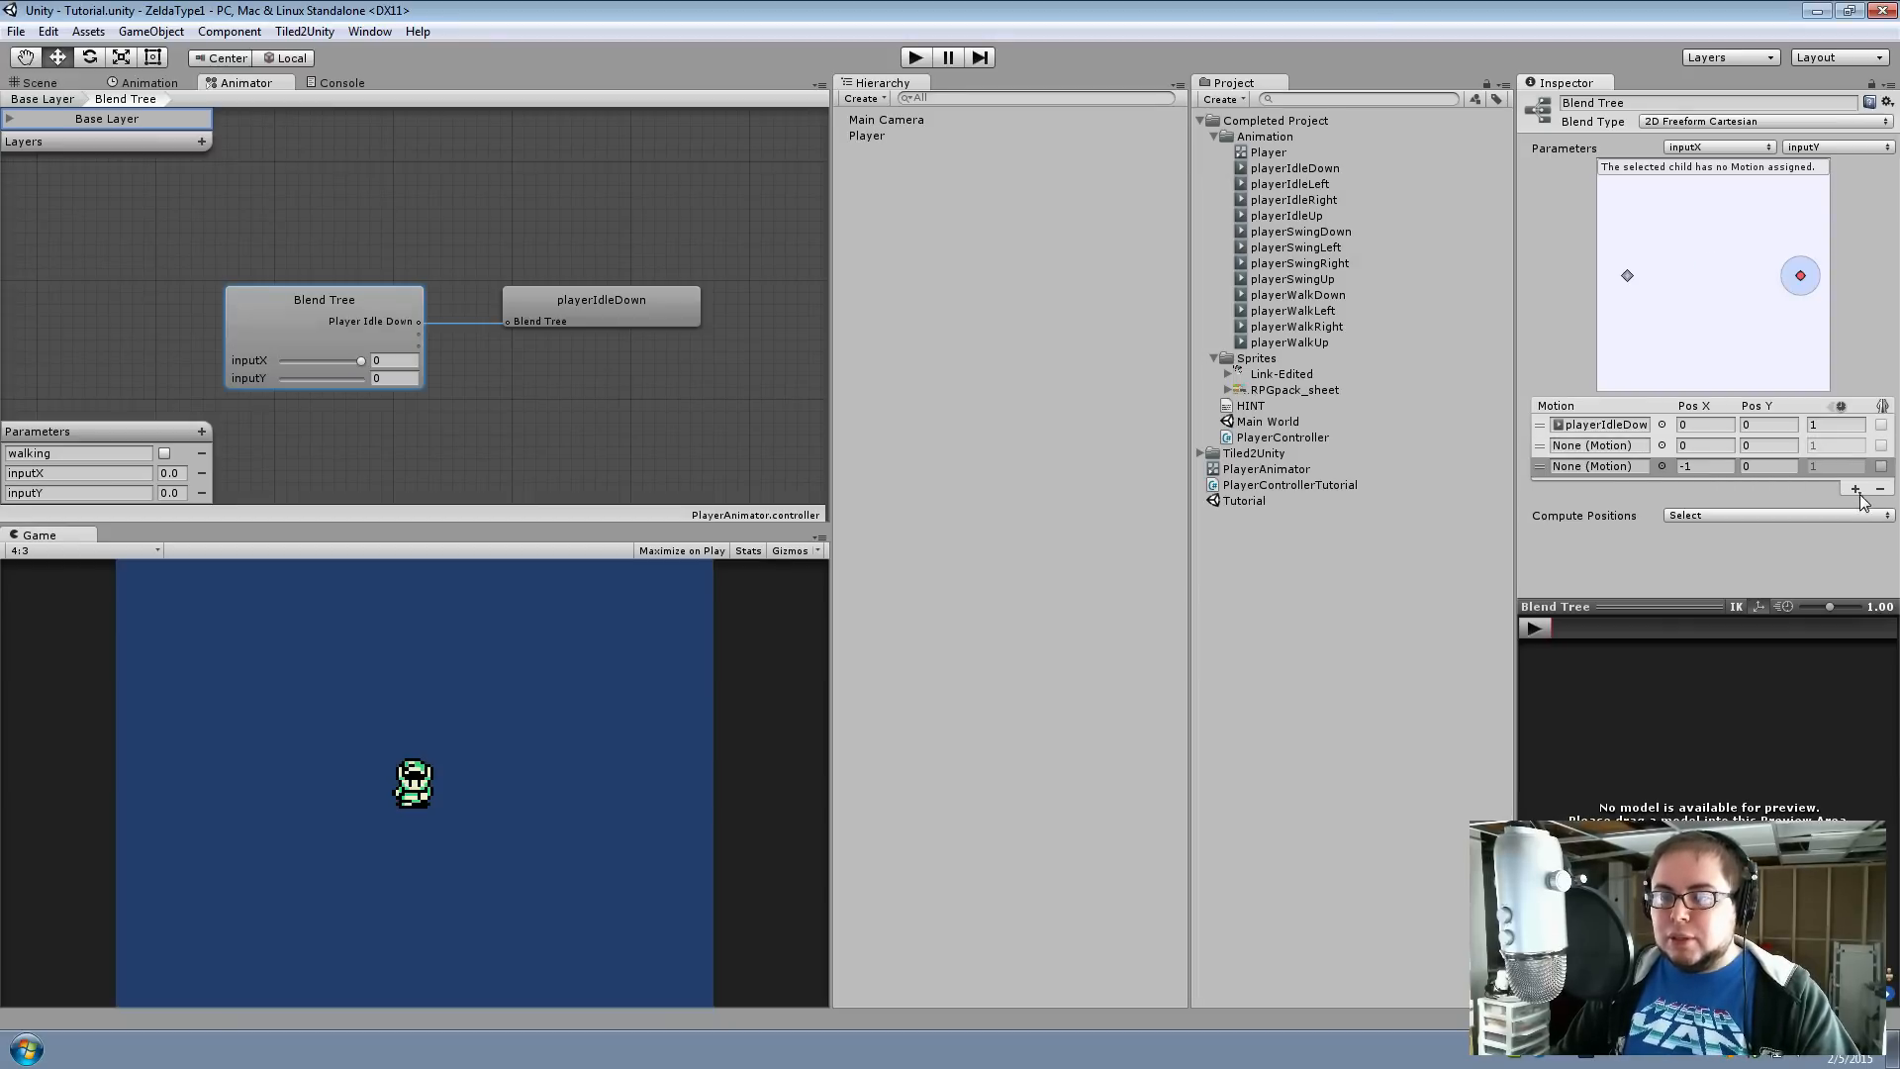
{"action": "left_click", "coordinate": [1857, 489]}
{"action": "left_click", "coordinate": [1839, 505]}
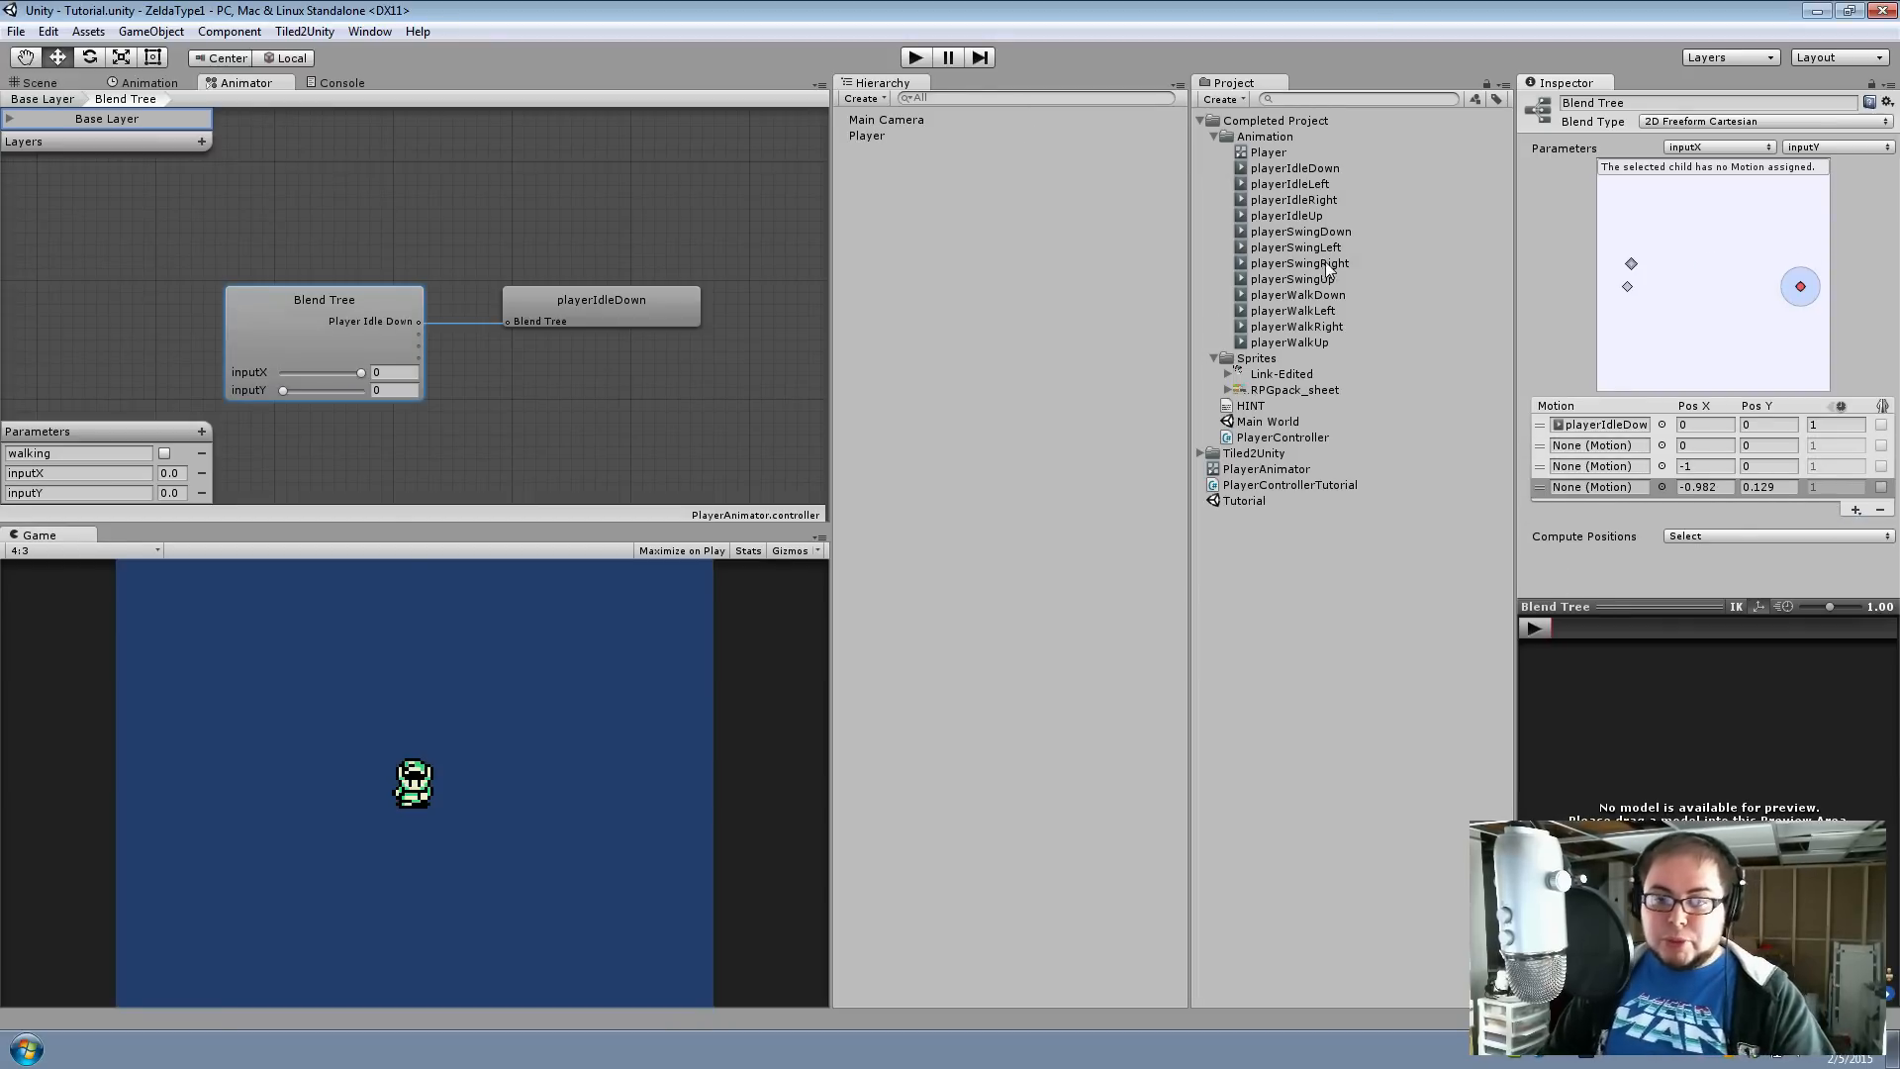
Assign playerIdleLeft, playerIdleRight and playerIdleUp to the three empty motion fields, in that order
{"action": "left_click_drag", "start_coordinate": [1294, 188], "coordinate": [1598, 446]}
{"action": "left_click_drag", "start_coordinate": [1285, 200], "coordinate": [1598, 466]}
{"action": "left_click_drag", "start_coordinate": [1298, 212], "coordinate": [1597, 483]}
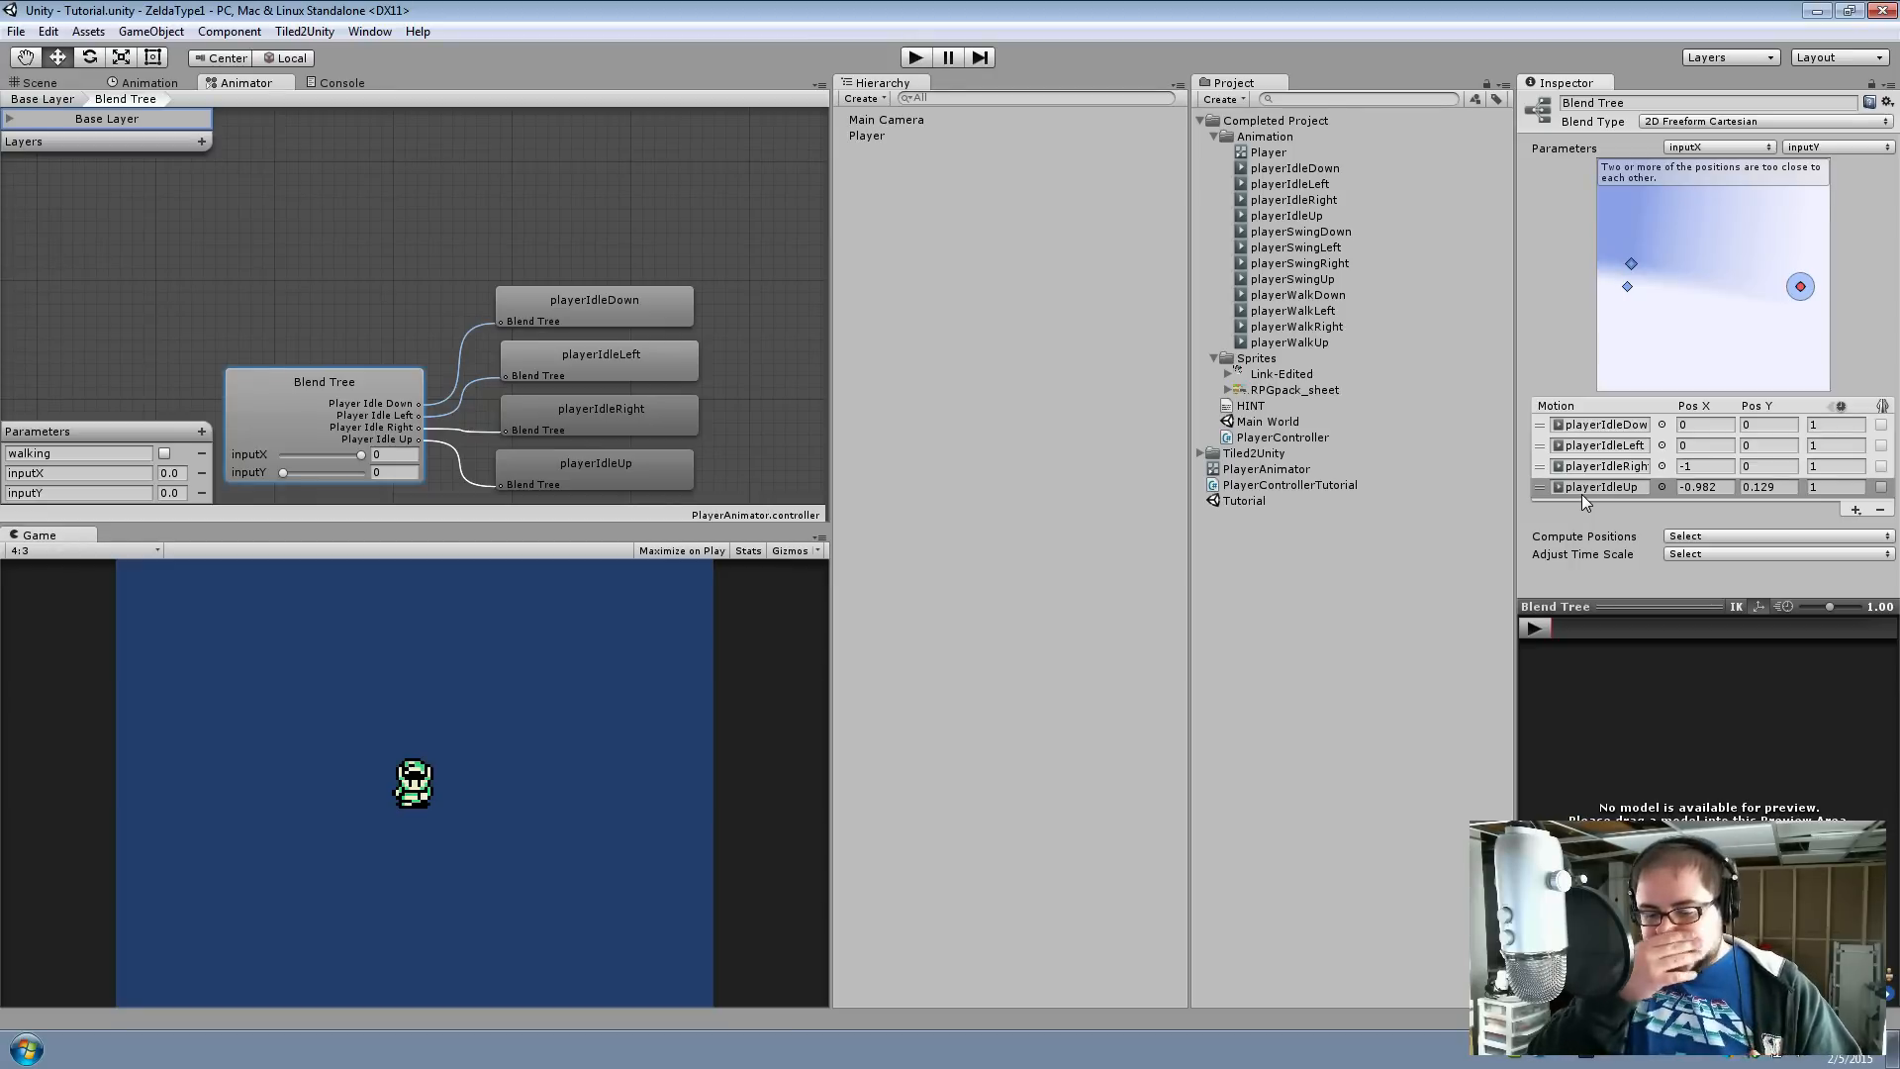
Run the game, move the character left and right to check which idle animation plays, and stop the game
{"action": "left_click", "coordinate": [917, 58]}
{"action": "key", "text": "Left"}
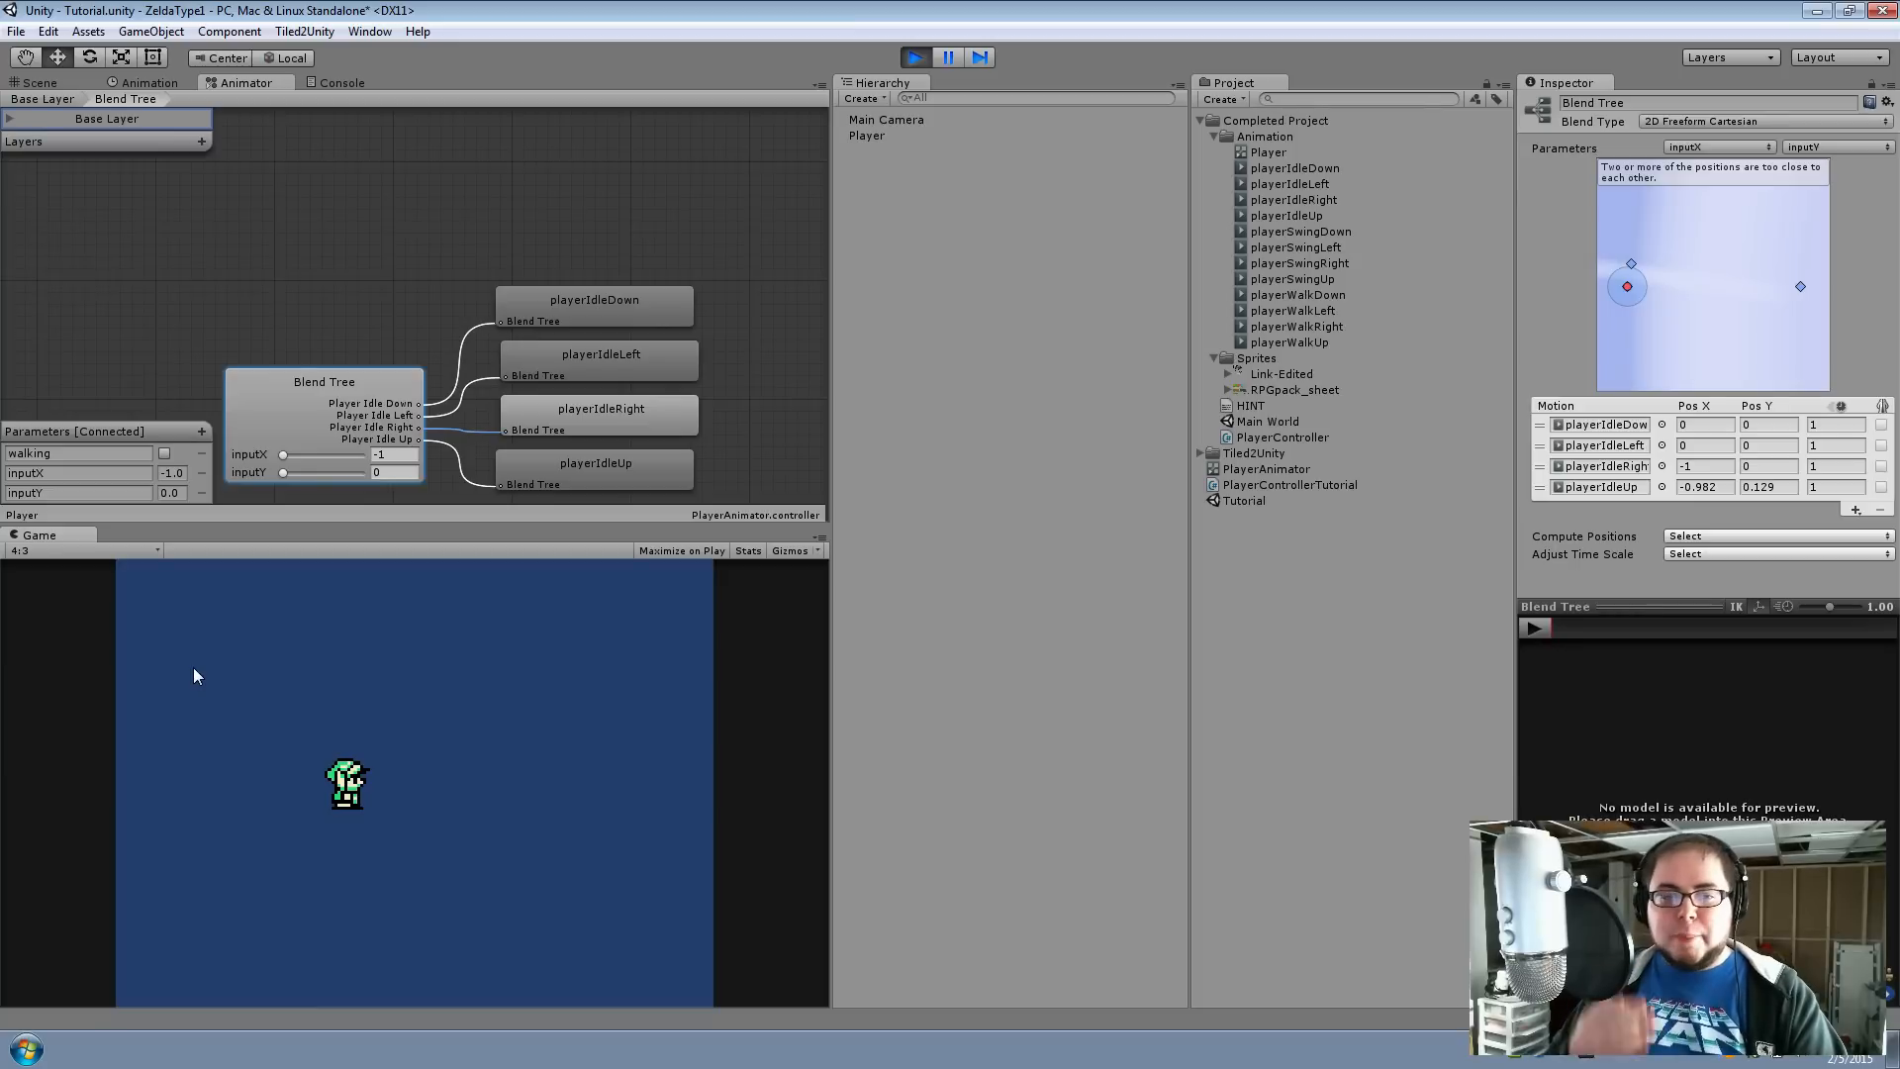
{"action": "key", "text": "Right"}
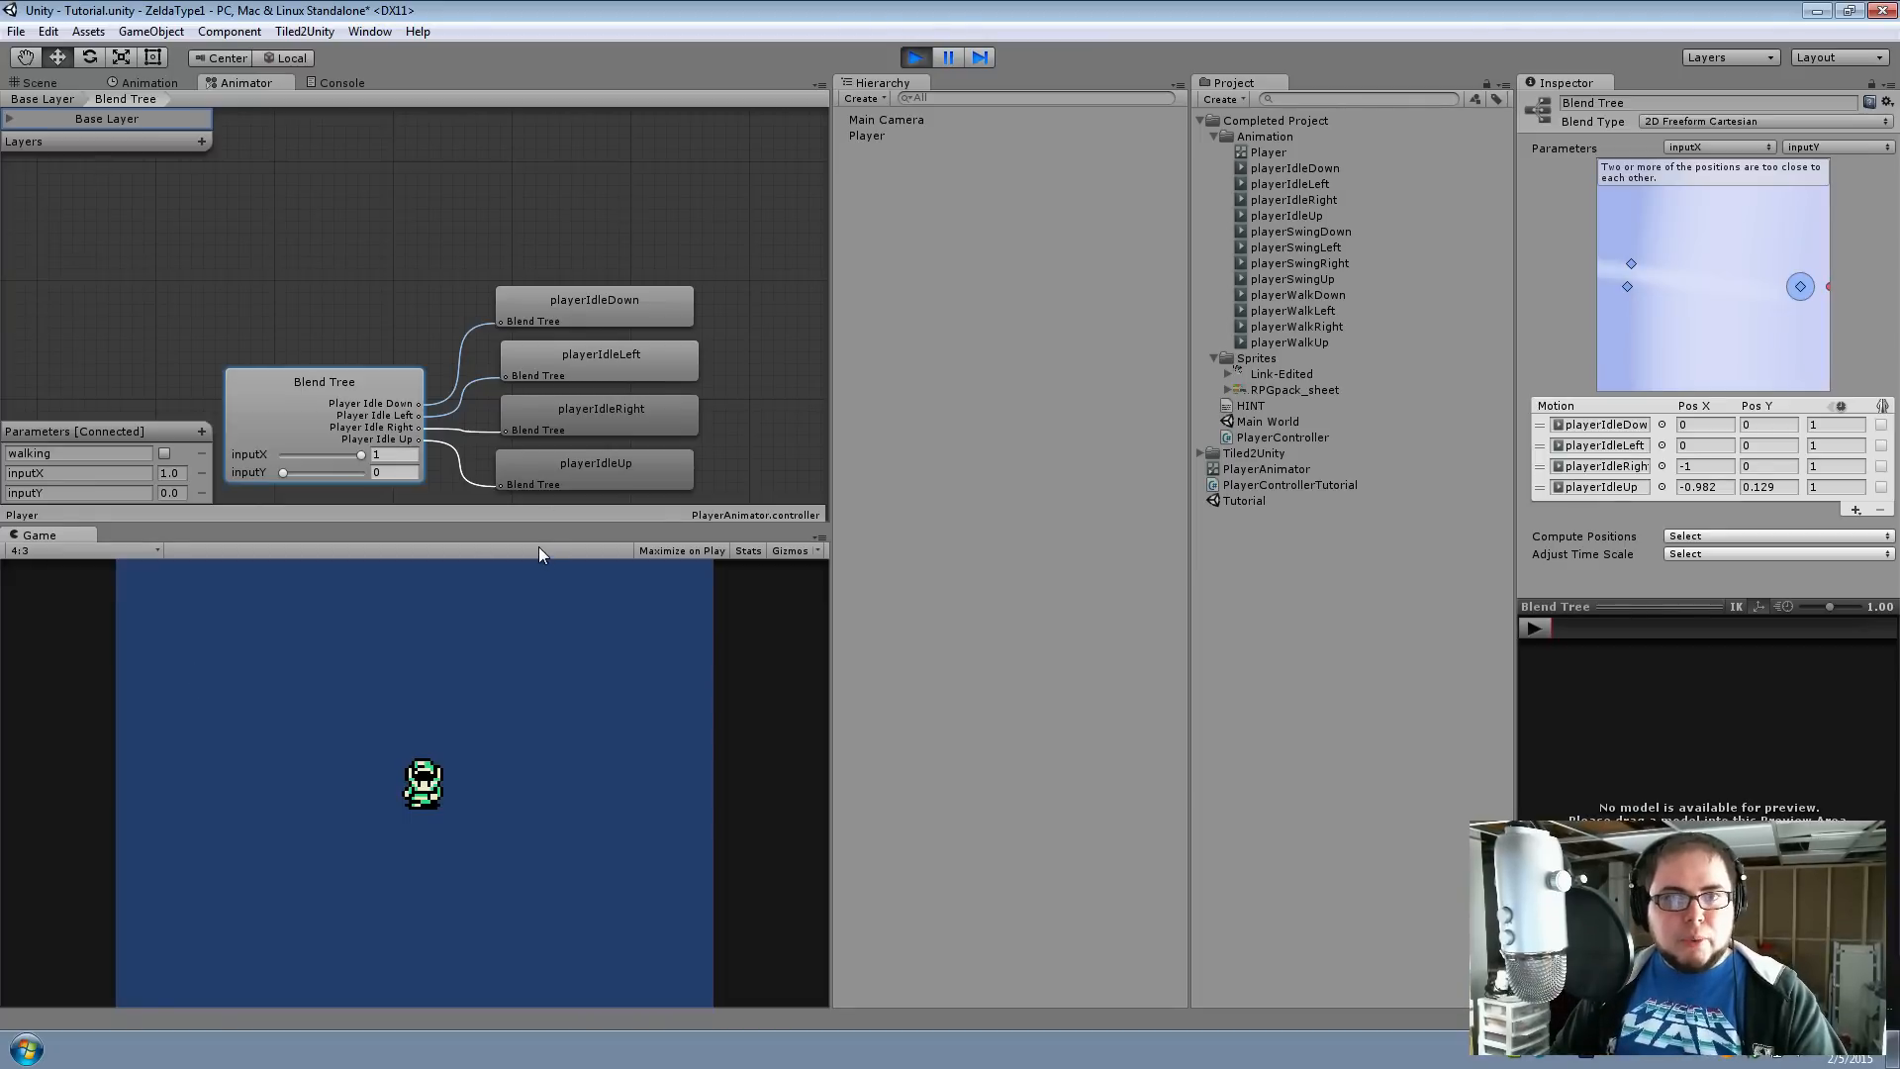
{"action": "left_click", "coordinate": [913, 57]}
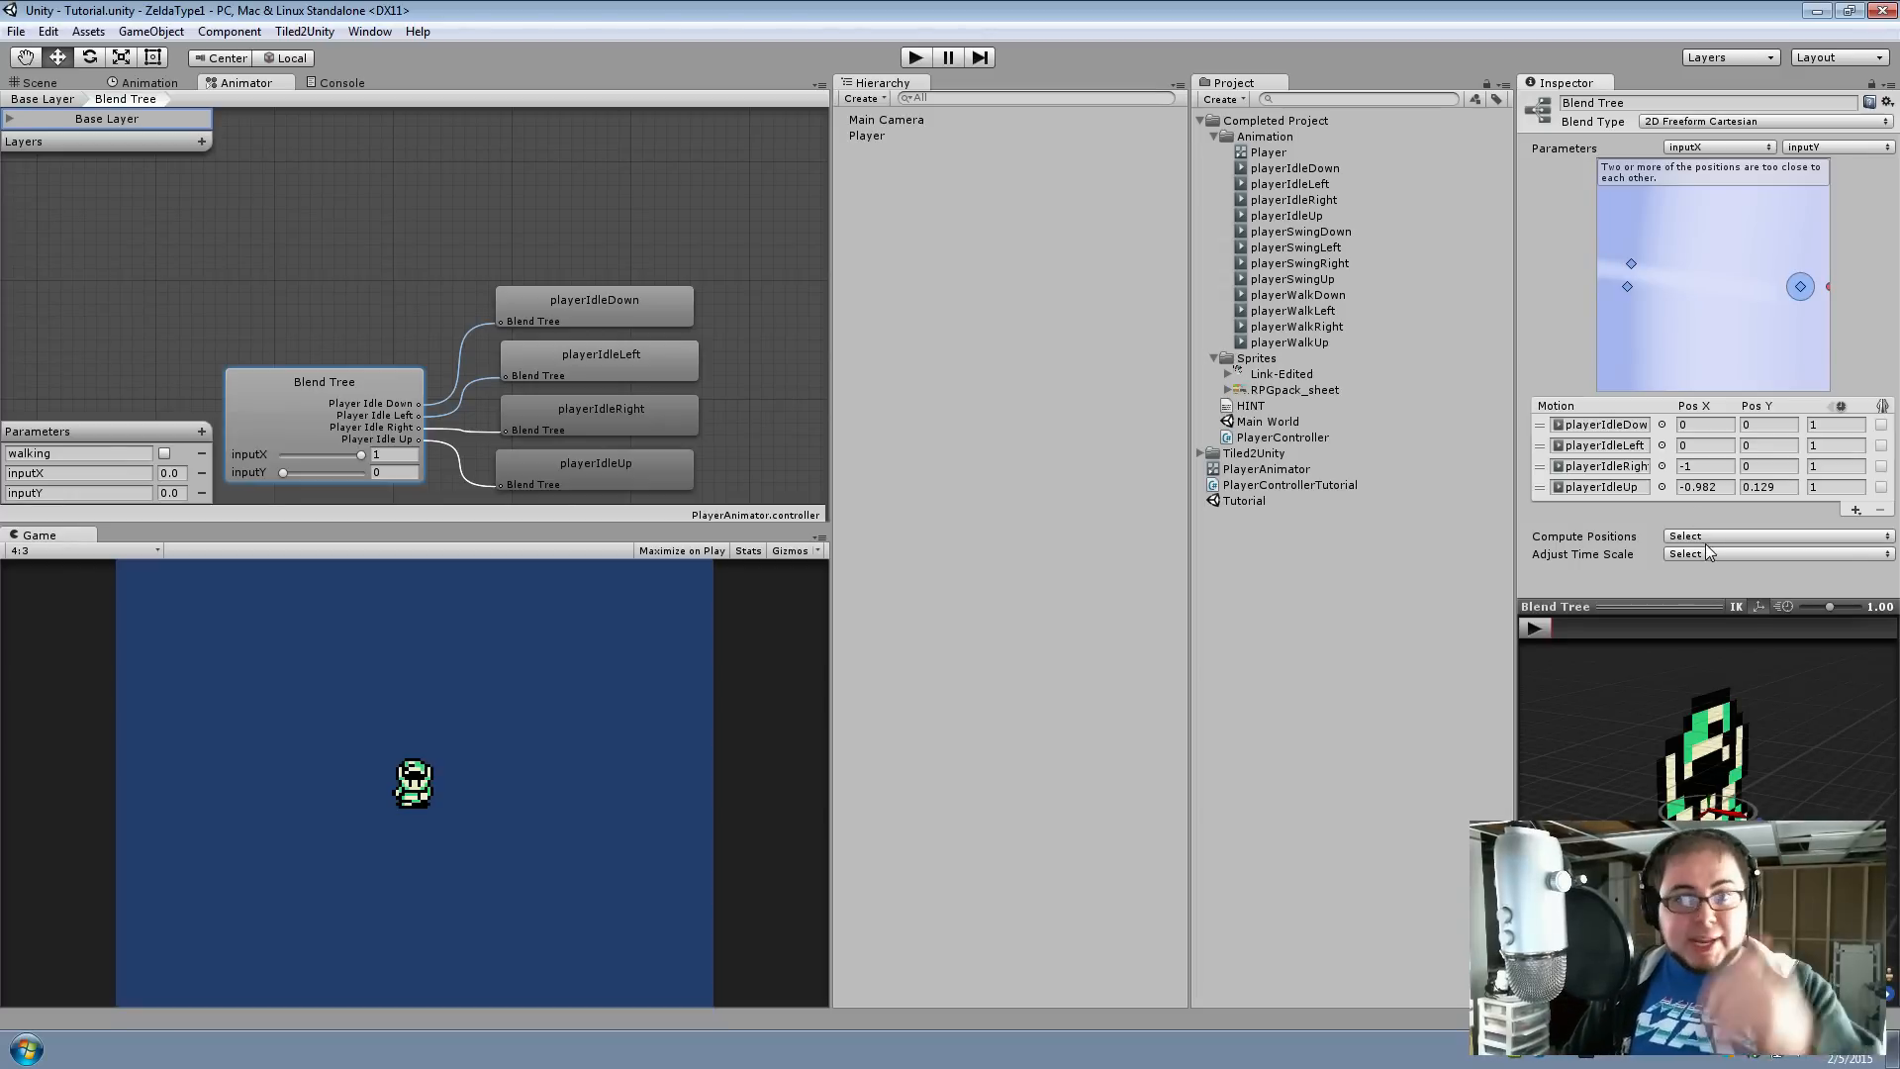
Set playerIdleDown's Pos Y to -1, playerIdleLeft's Pos X to -1, playerIdleRight's Pos X to 1, and playerIdleUp's position to 0, 1
{"action": "left_click", "coordinate": [1783, 425]}
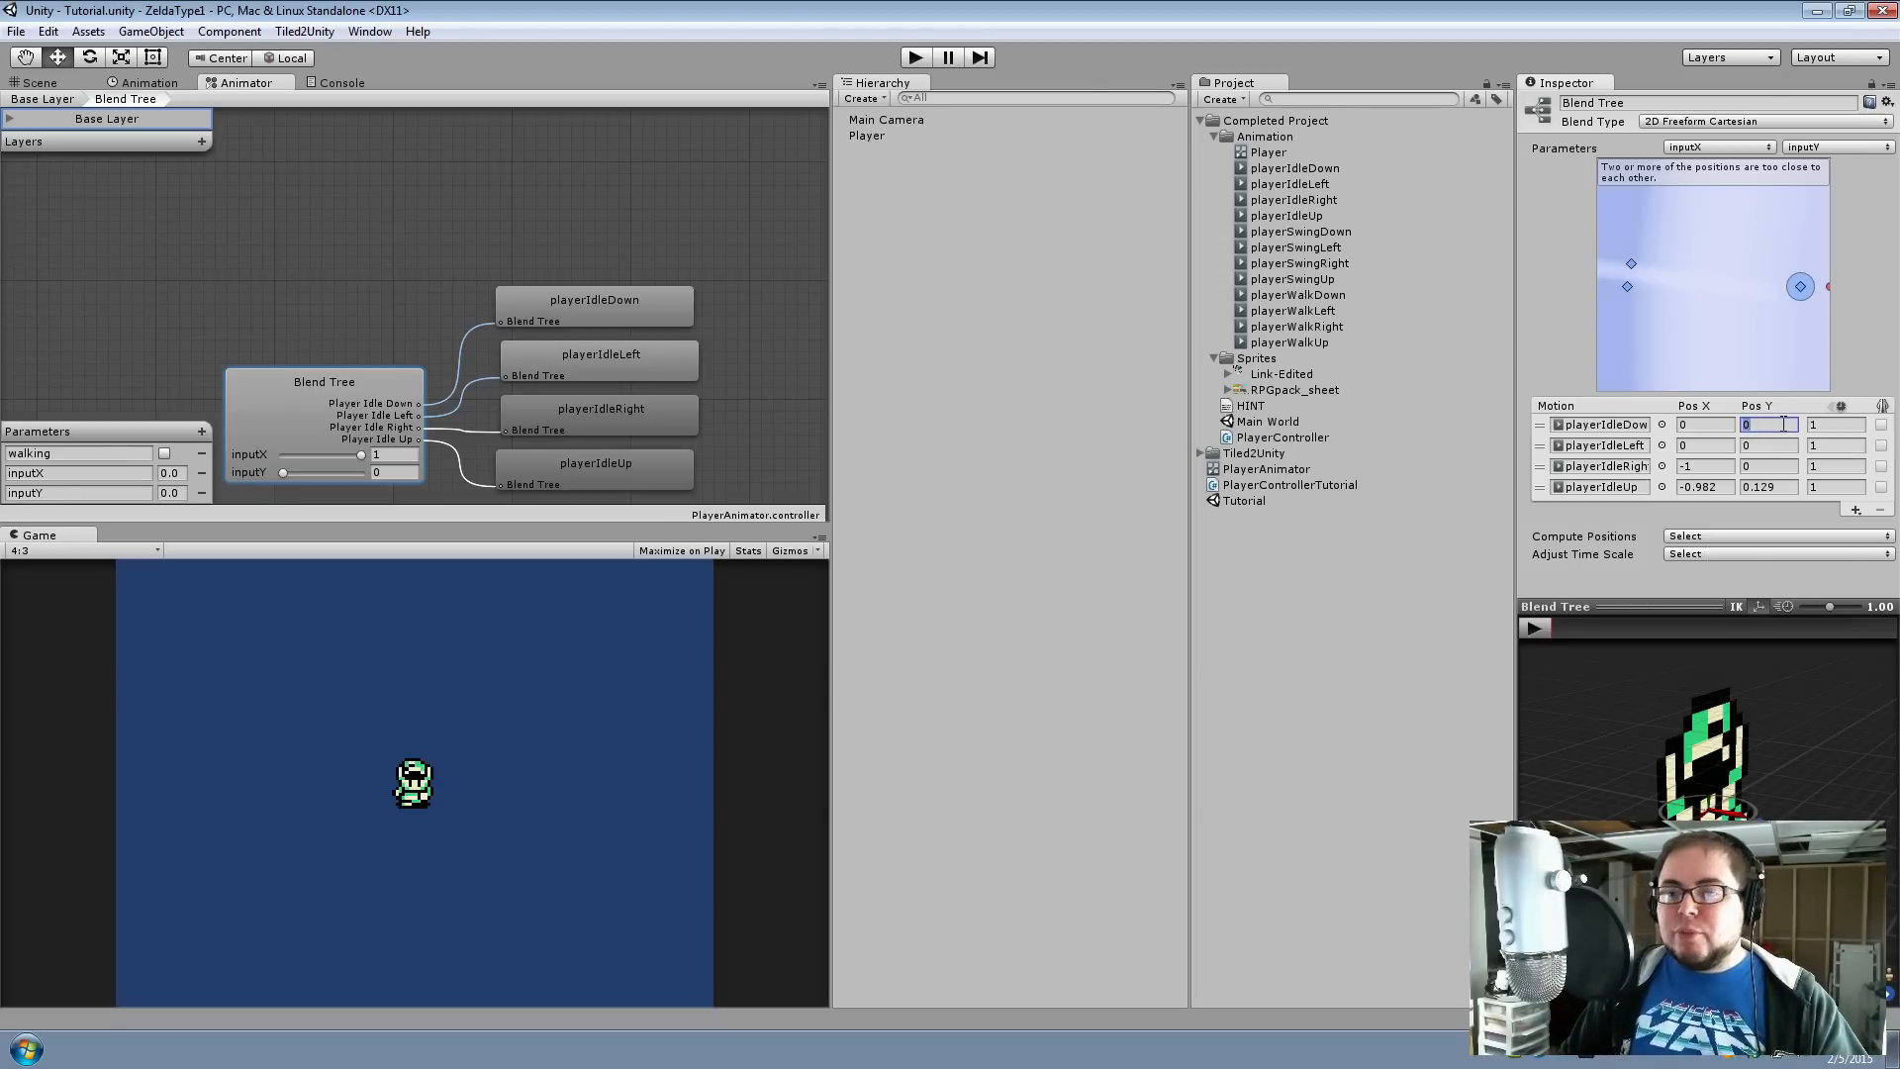
{"action": "type", "text": "-1"}
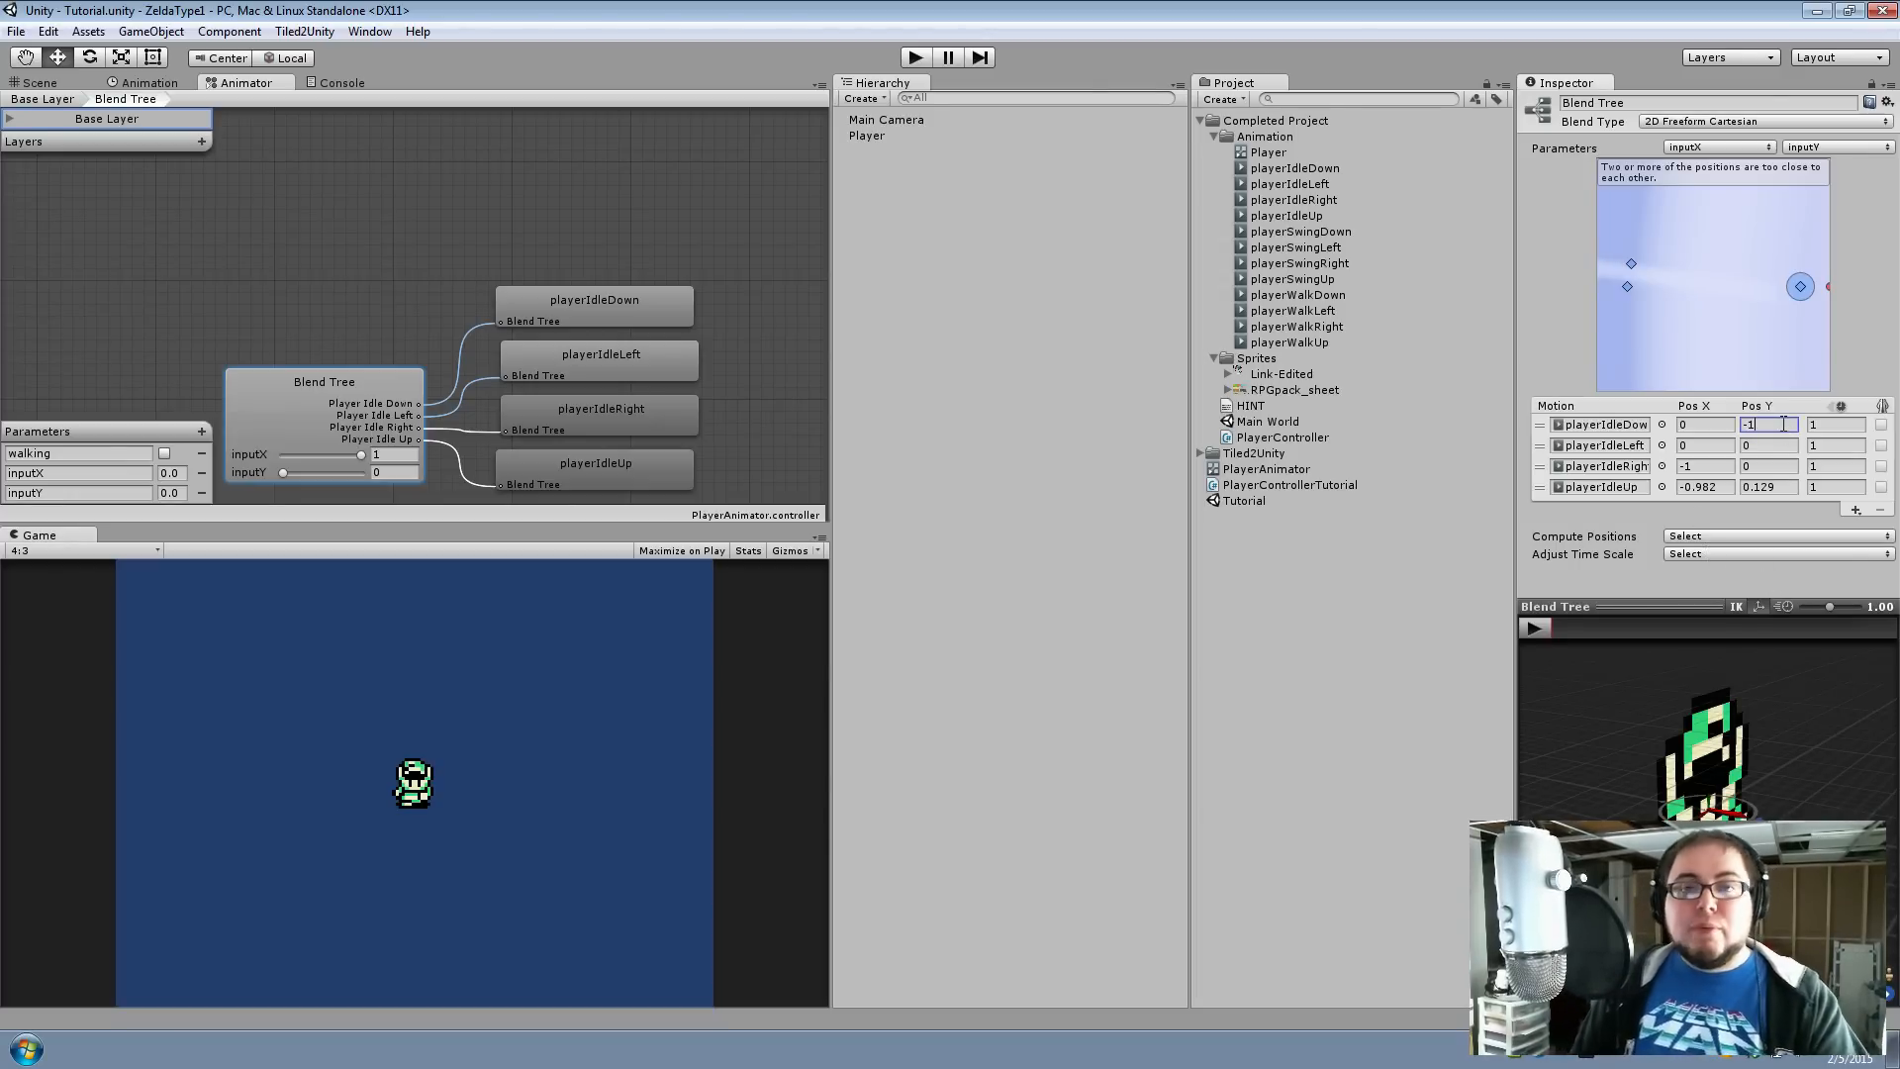
{"action": "left_click", "coordinate": [1700, 444]}
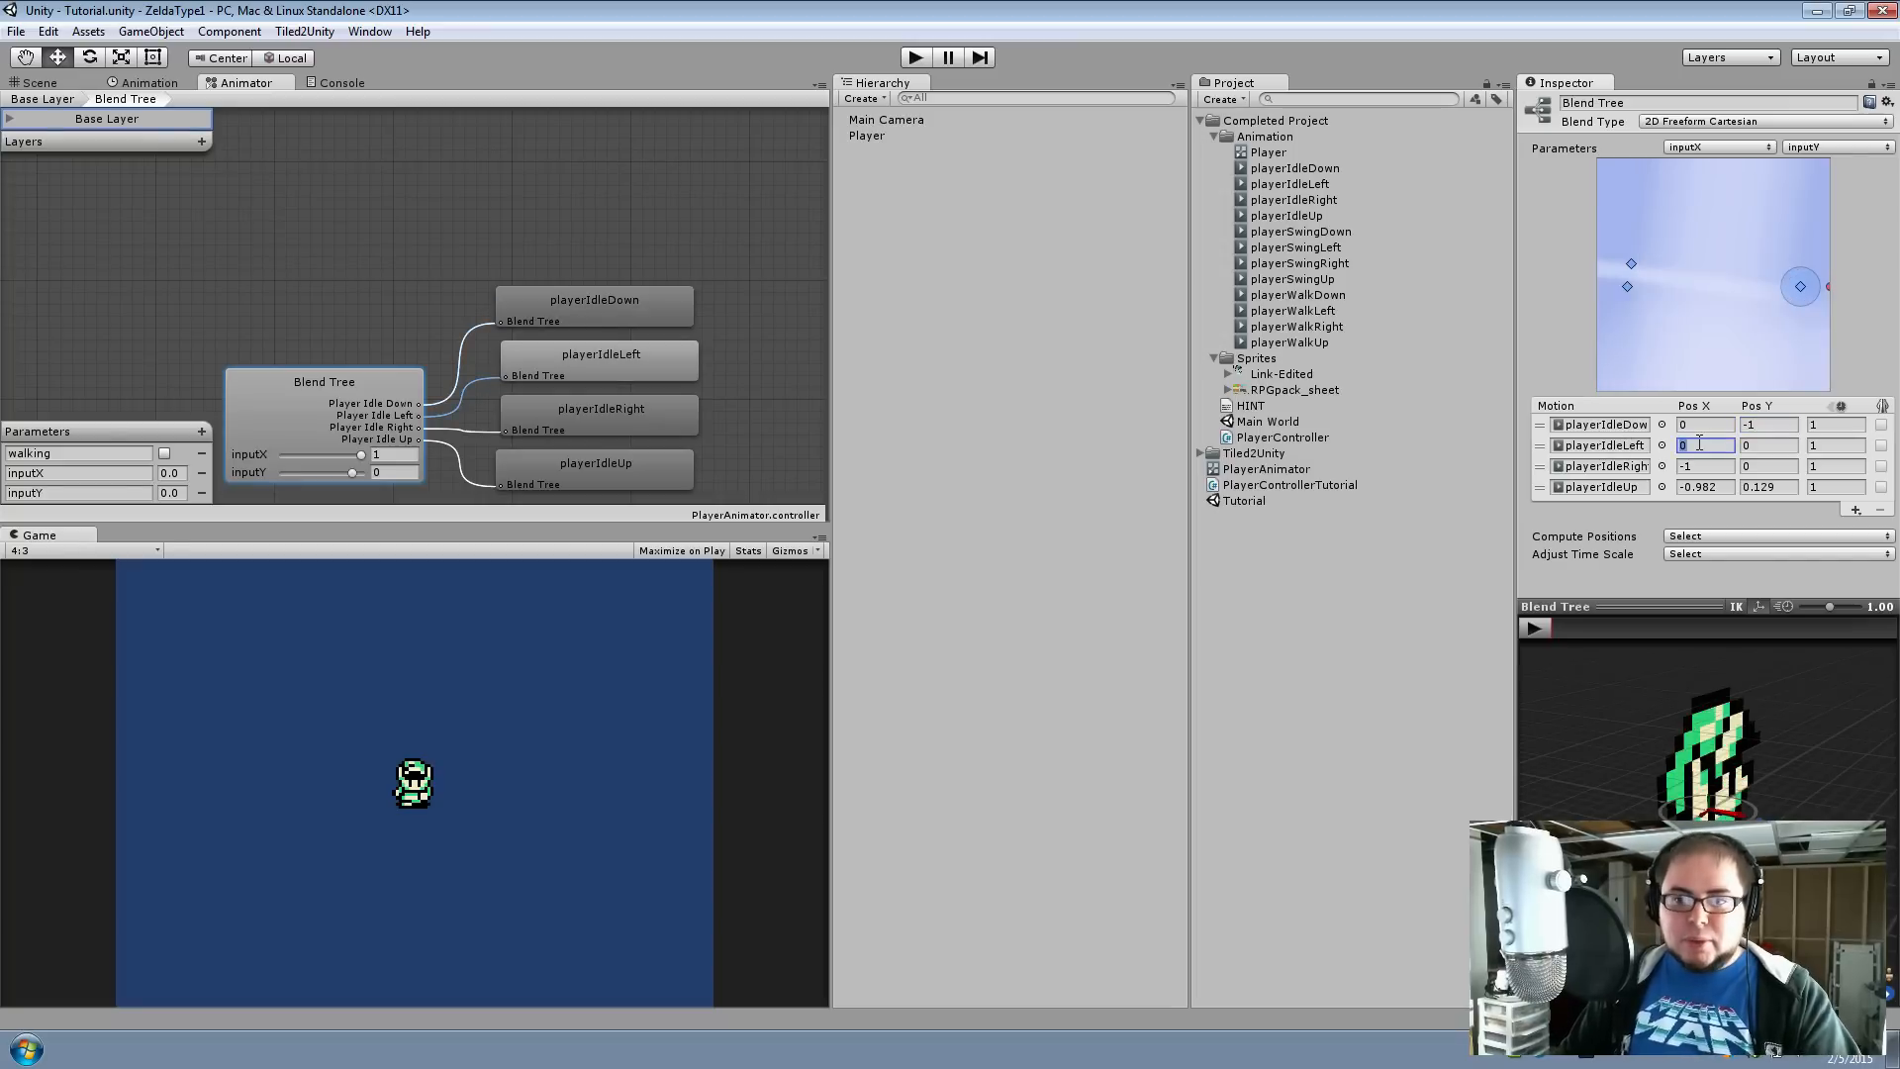
{"action": "type", "text": "-1"}
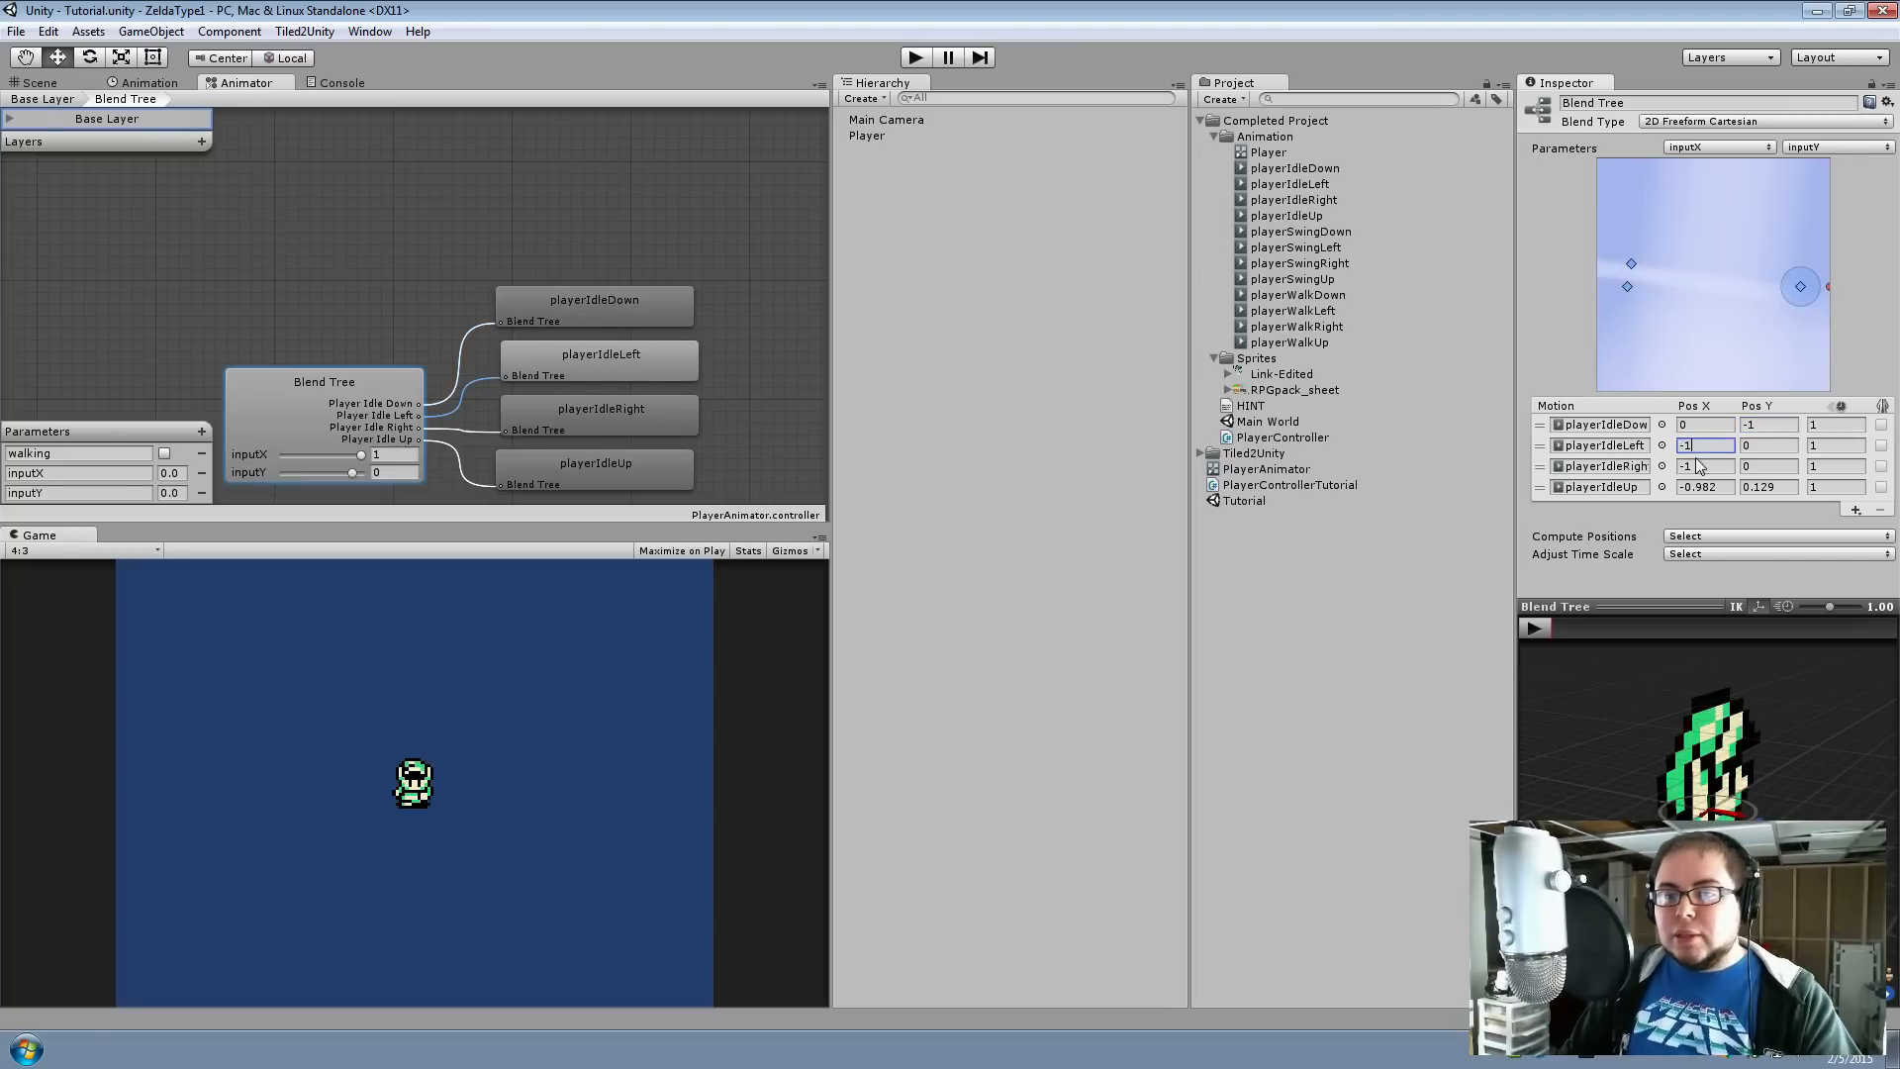
{"action": "left_click", "coordinate": [1701, 466]}
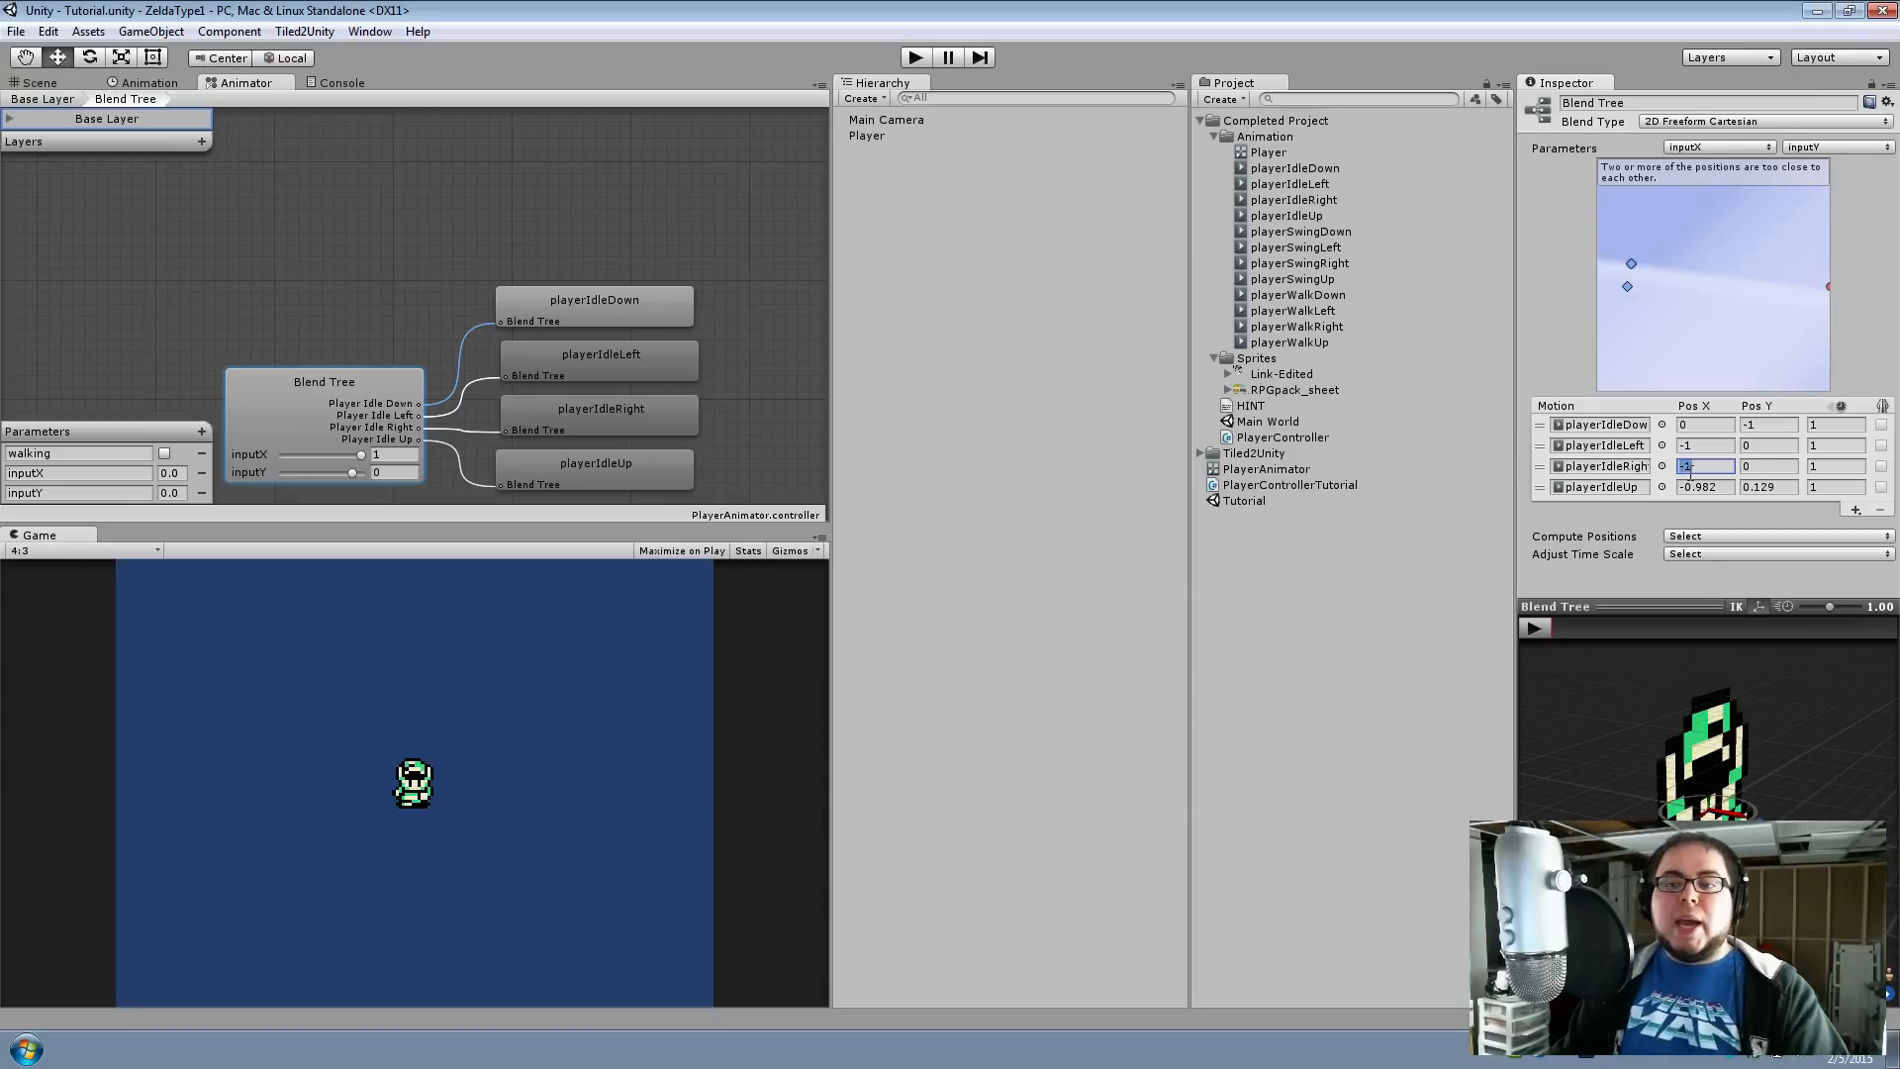
{"action": "type", "text": "1"}
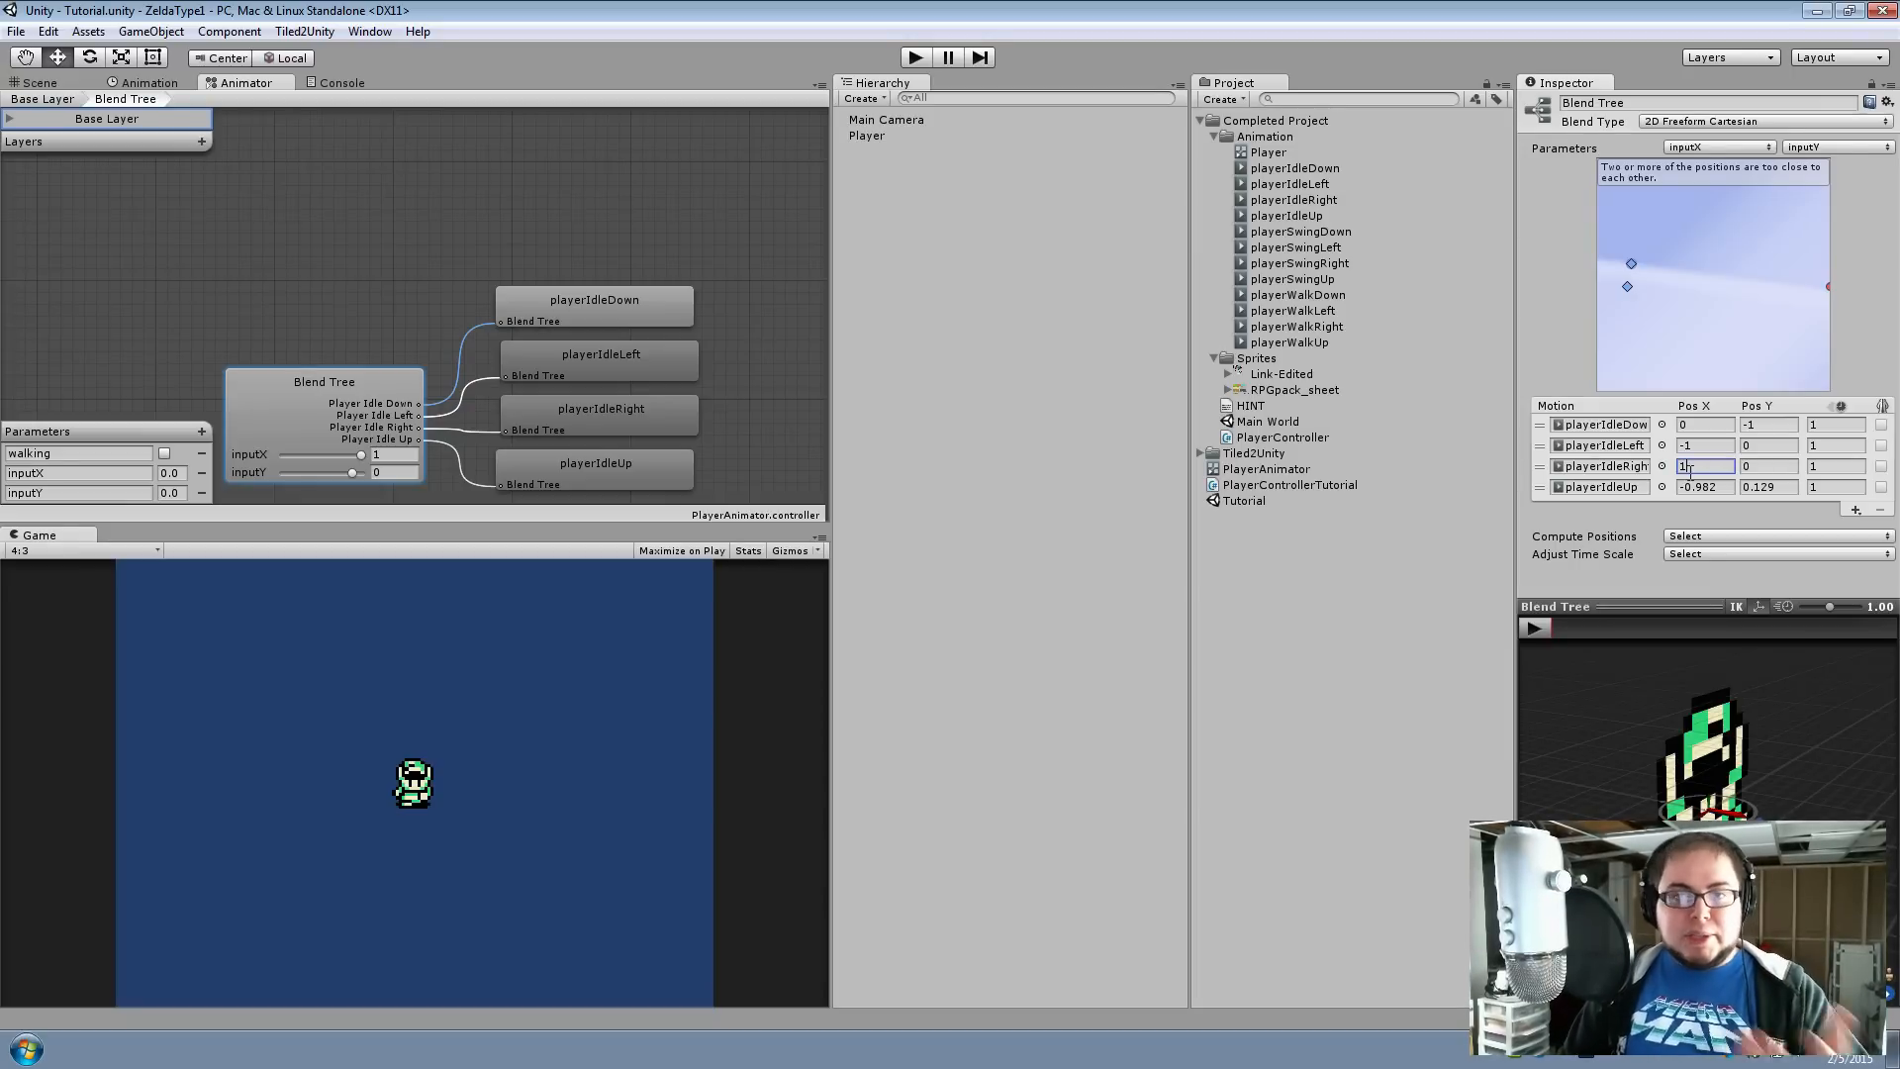
{"action": "left_click", "coordinate": [1729, 486]}
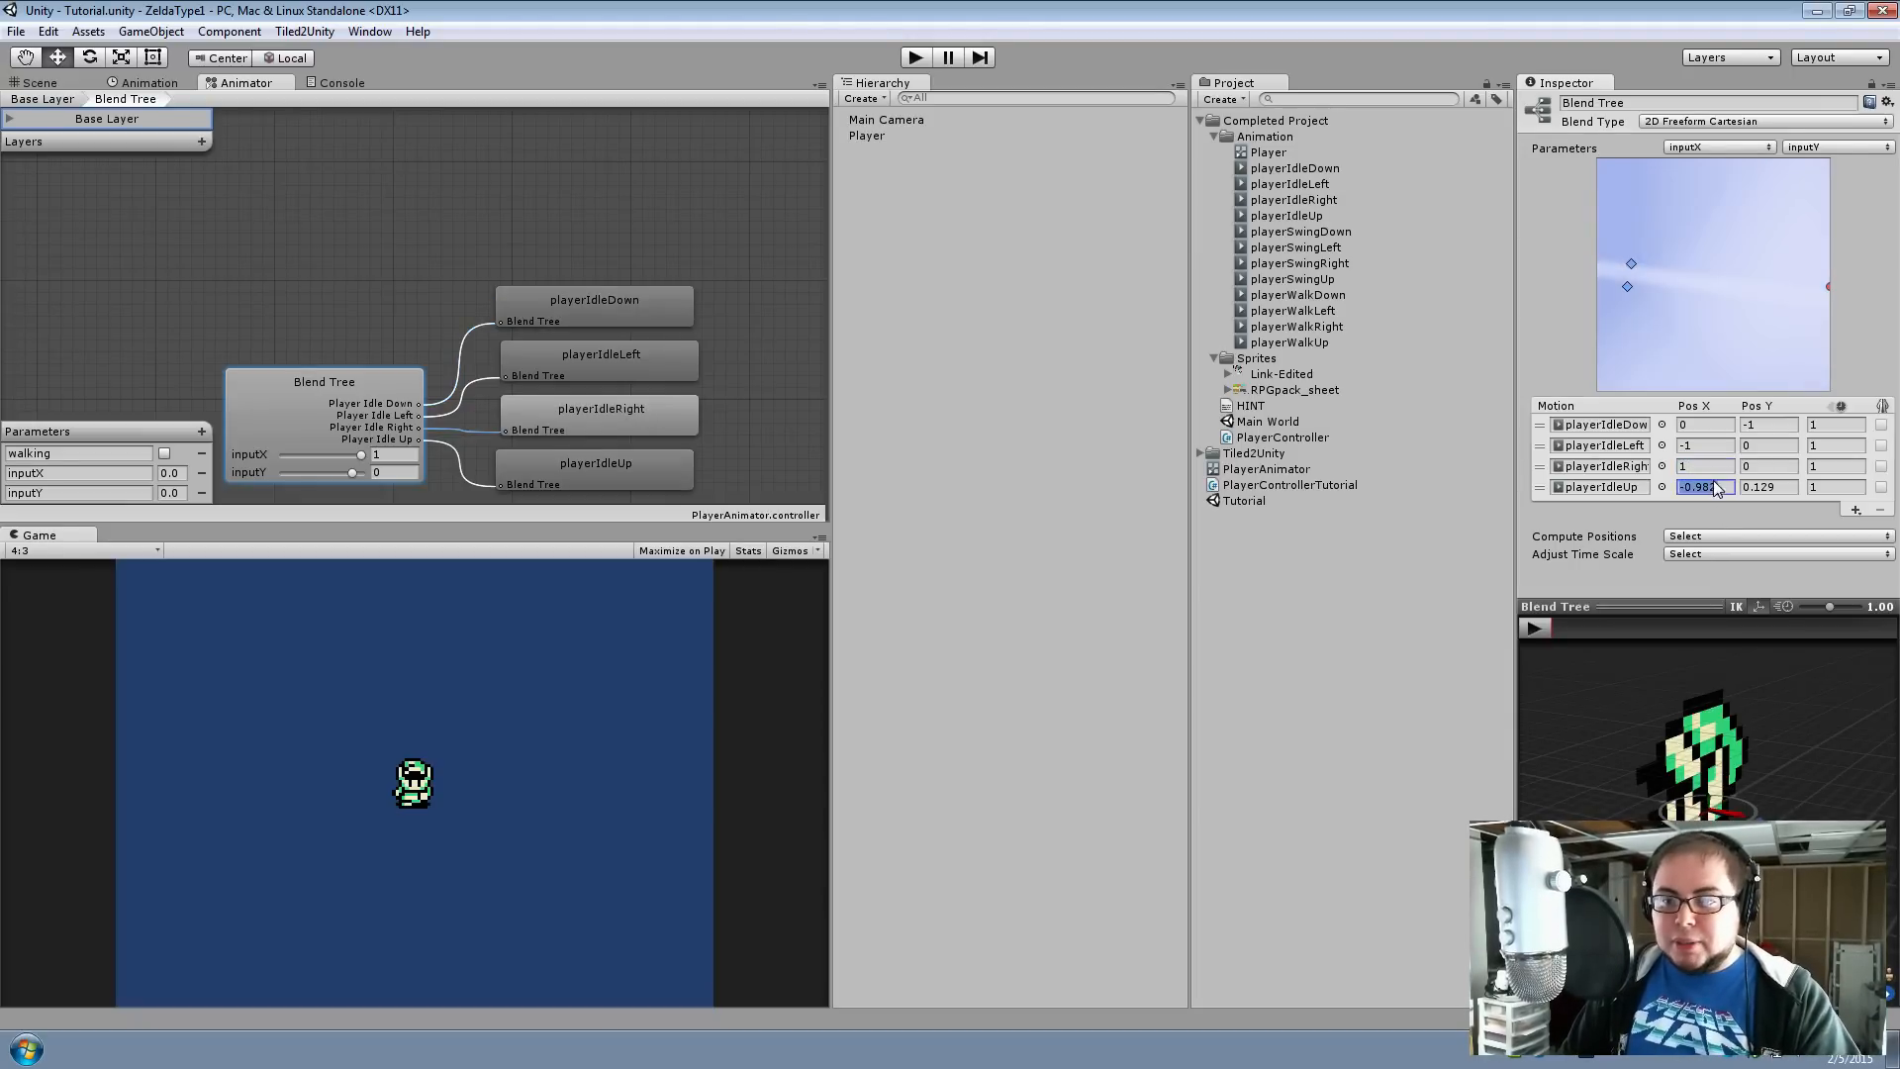
{"action": "type", "text": "0"}
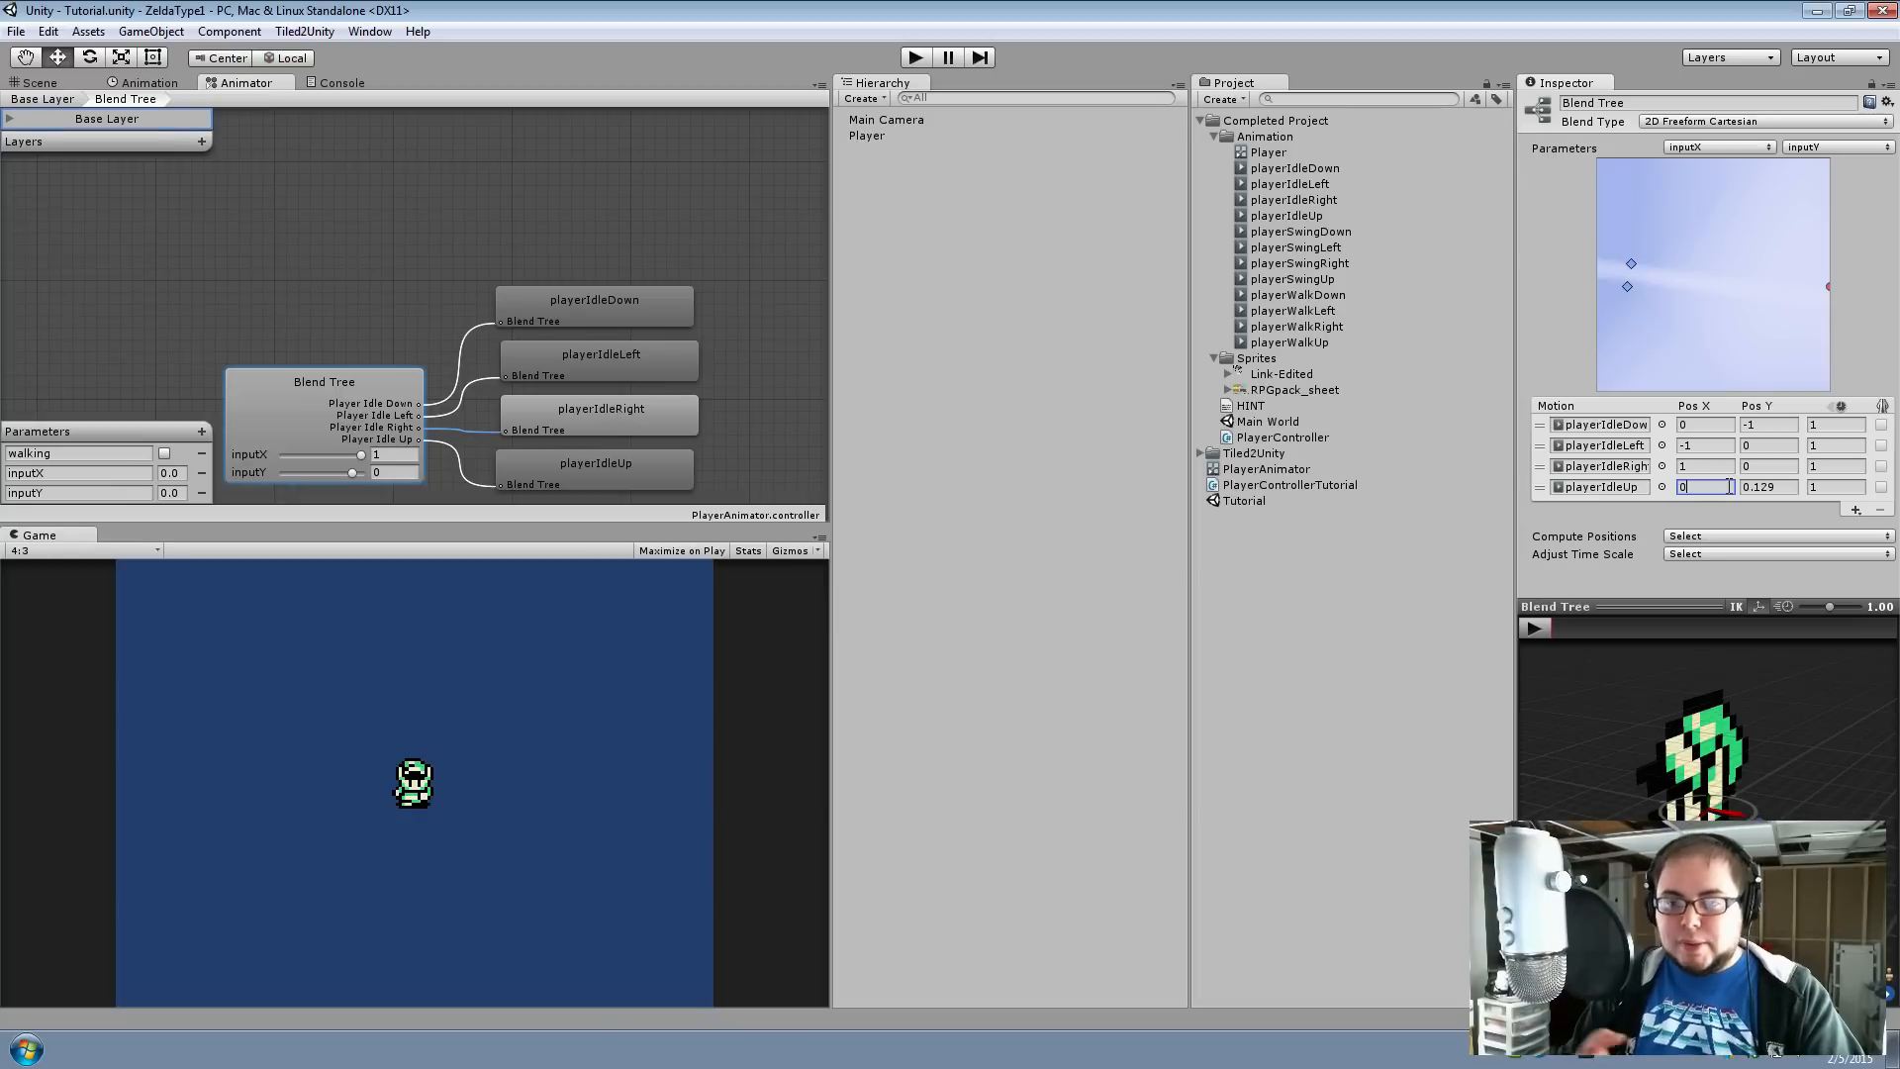
{"action": "key", "text": "Tab"}
{"action": "type", "text": "1"}
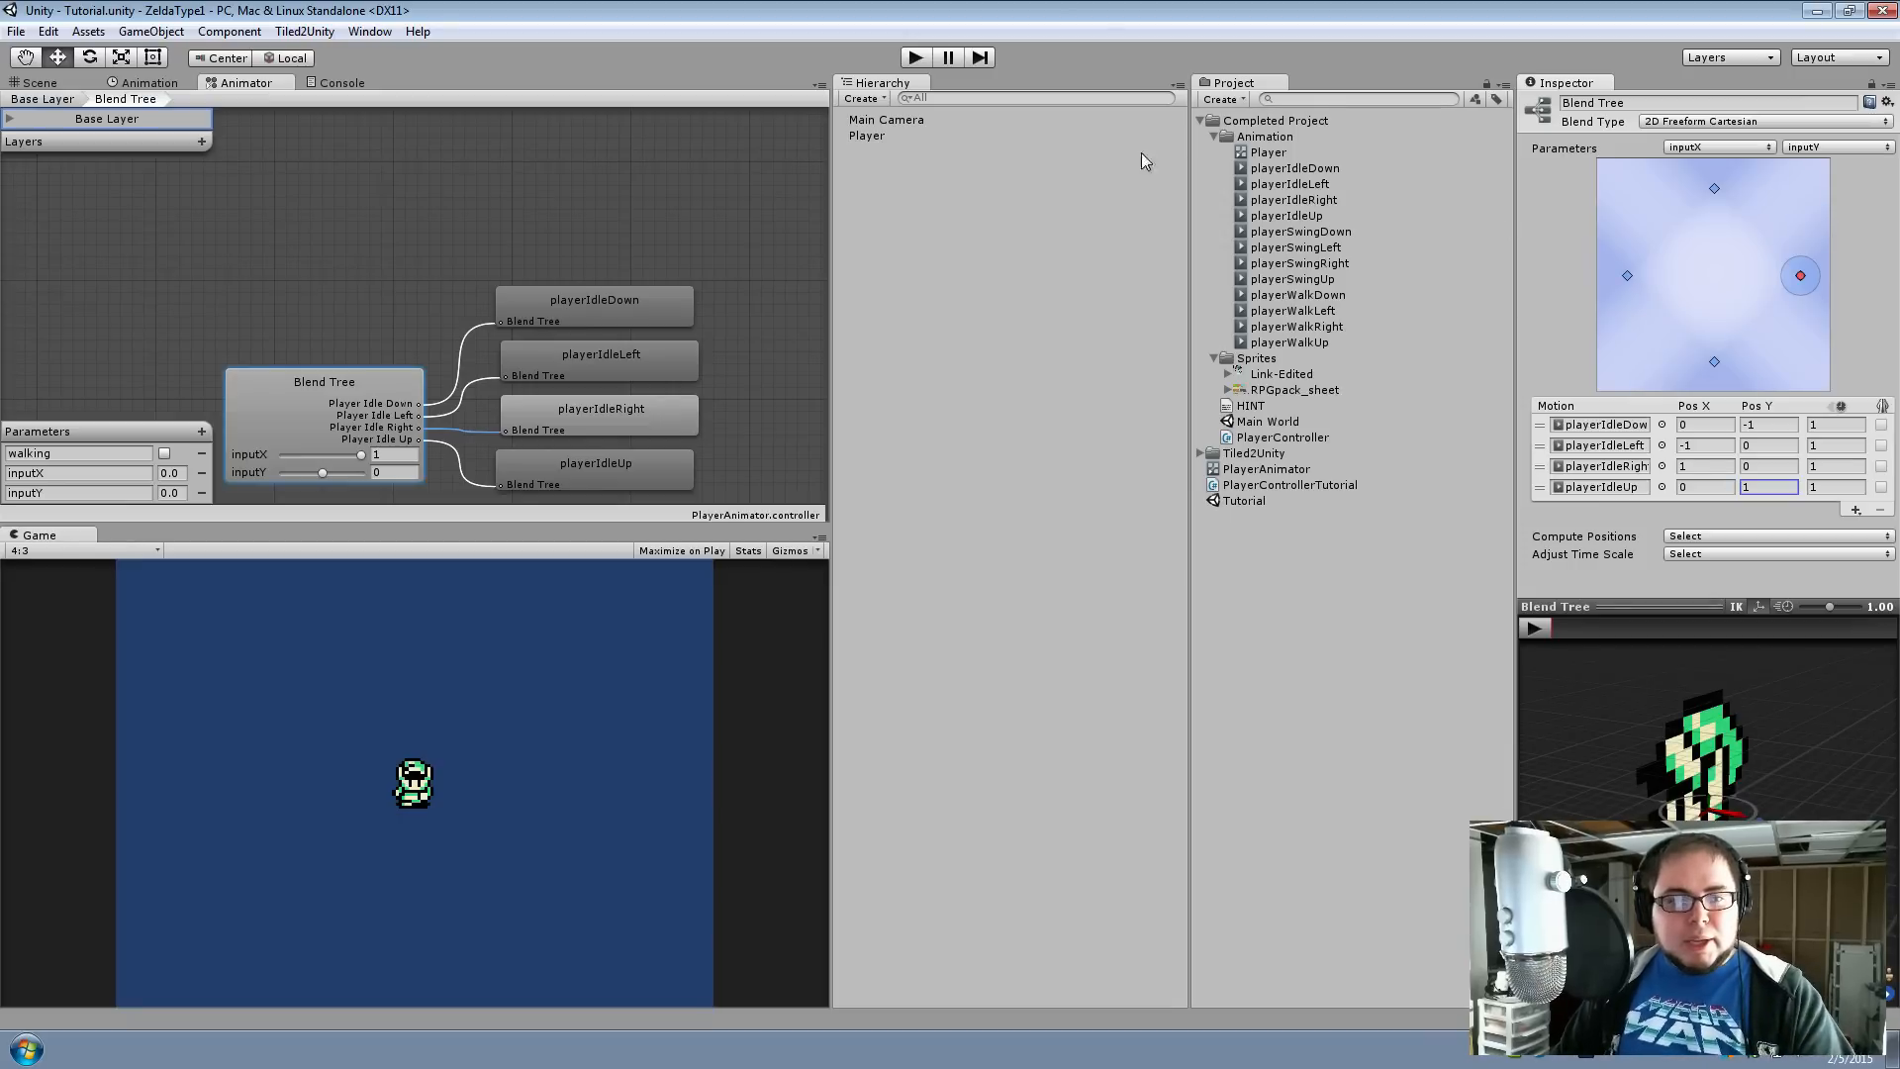
Return from the Idle blend tree to the Base Layer and select the Walking state
{"action": "middle_click_drag", "start_coordinate": [739, 277], "coordinate": [723, 202]}
{"action": "mouse_move", "coordinate": [680, 407]}
{"action": "middle_mouse_down"}
{"action": "mouse_move", "coordinate": [702, 321]}
{"action": "mouse_move", "coordinate": [683, 378]}
{"action": "middle_mouse_up"}
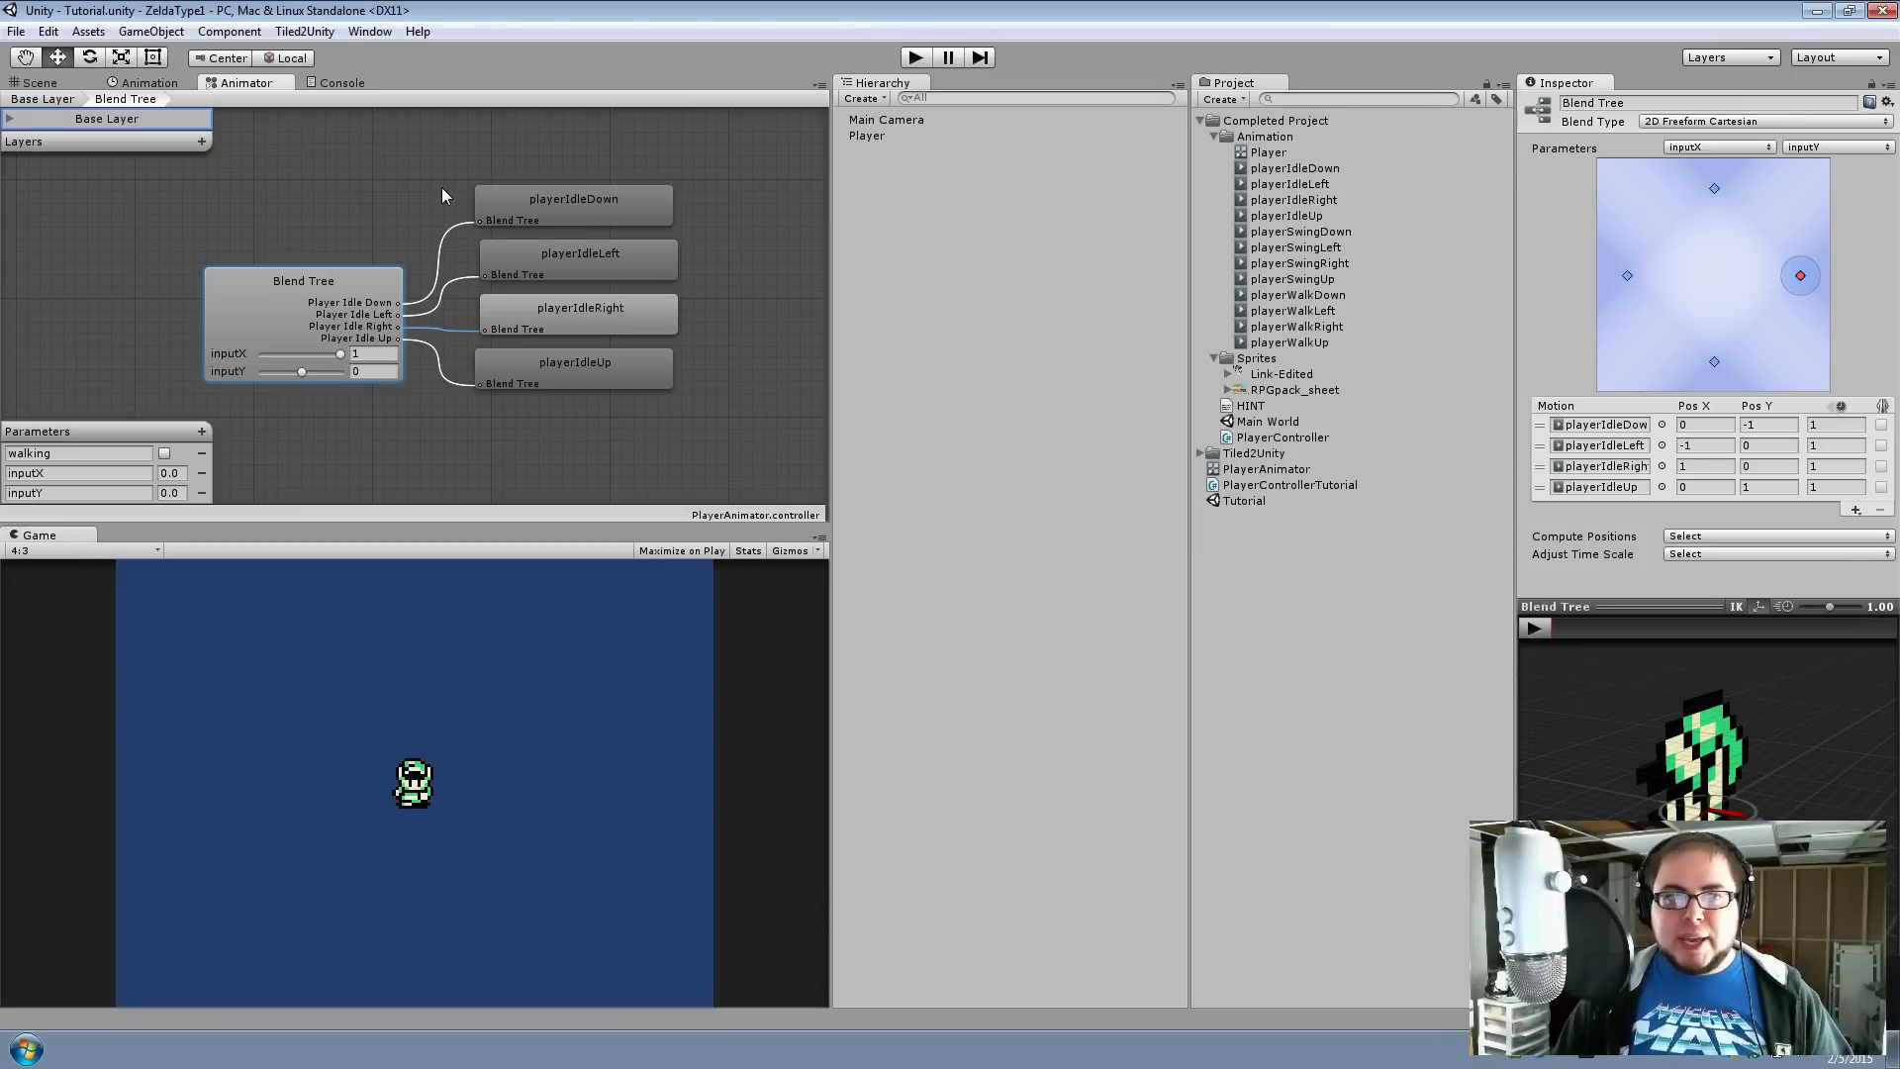
{"action": "left_click", "coordinate": [63, 103]}
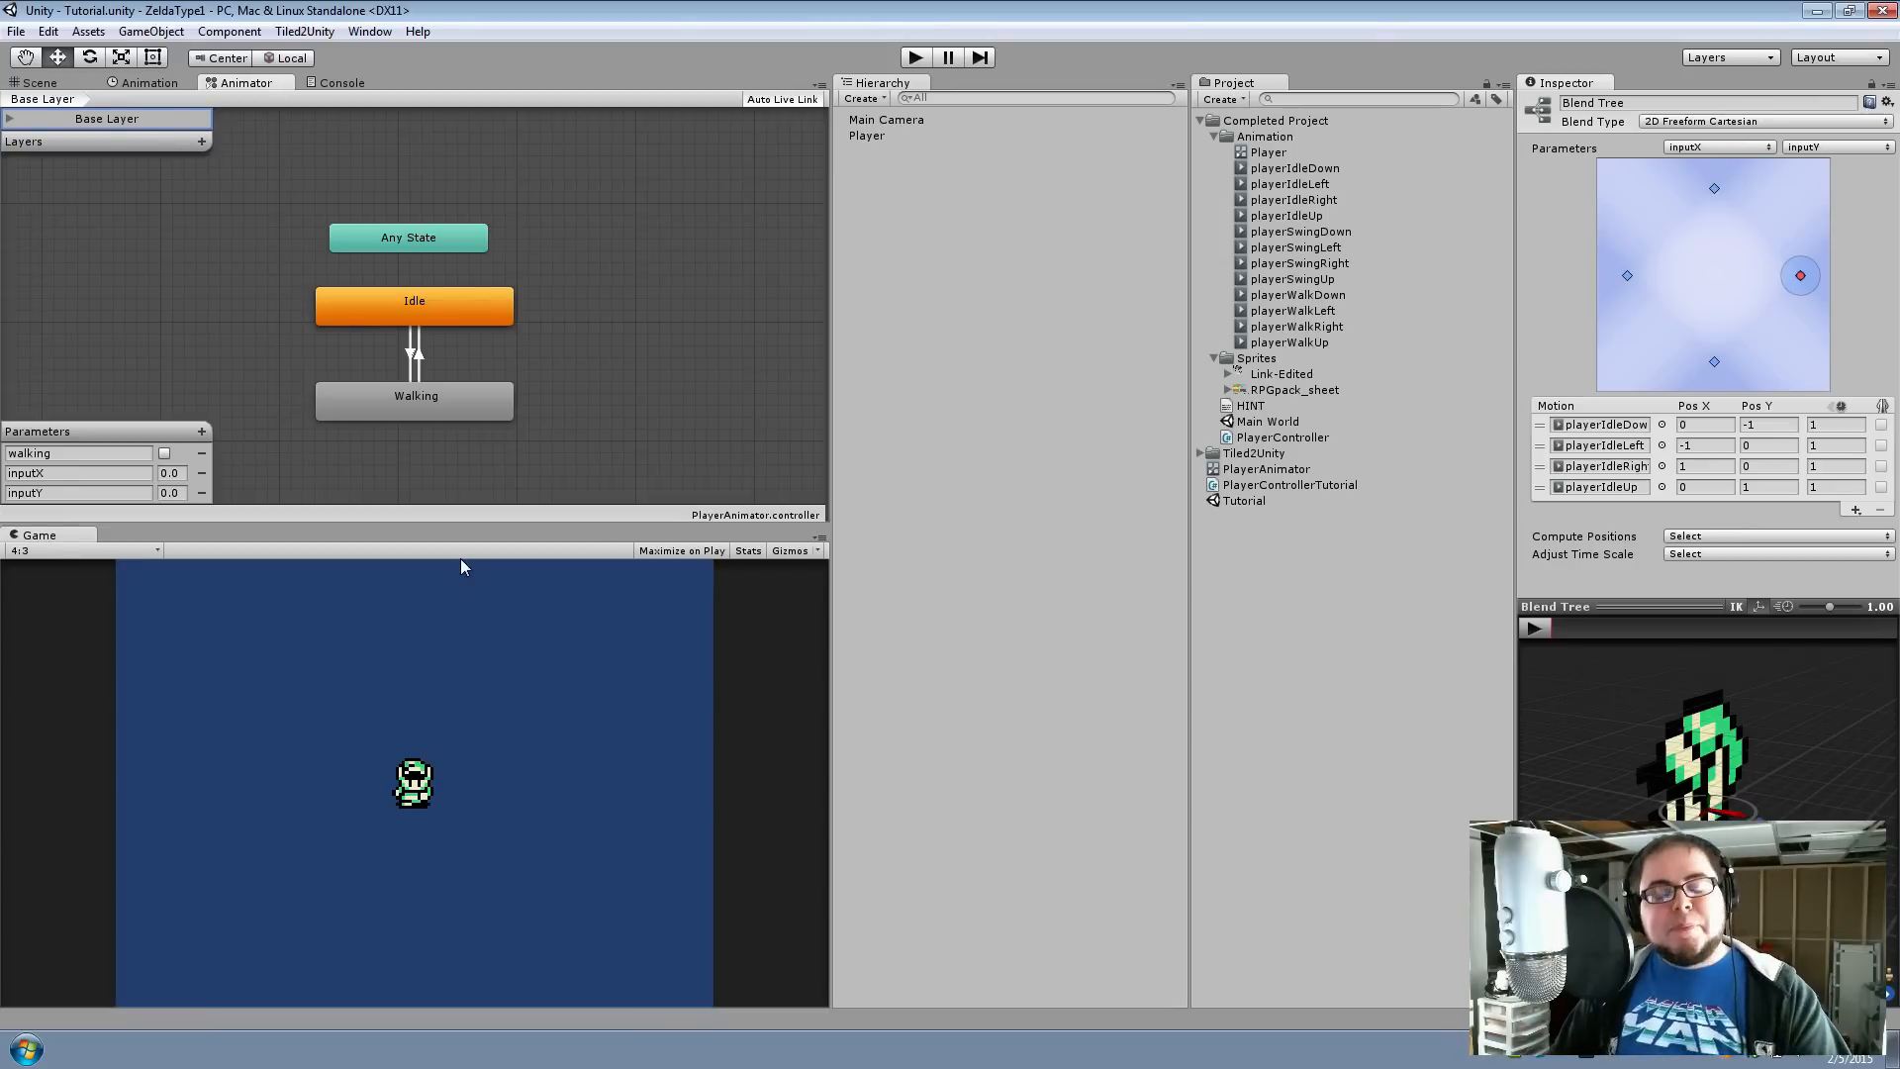
{"action": "middle_click_drag", "start_coordinate": [458, 370], "coordinate": [480, 356]}
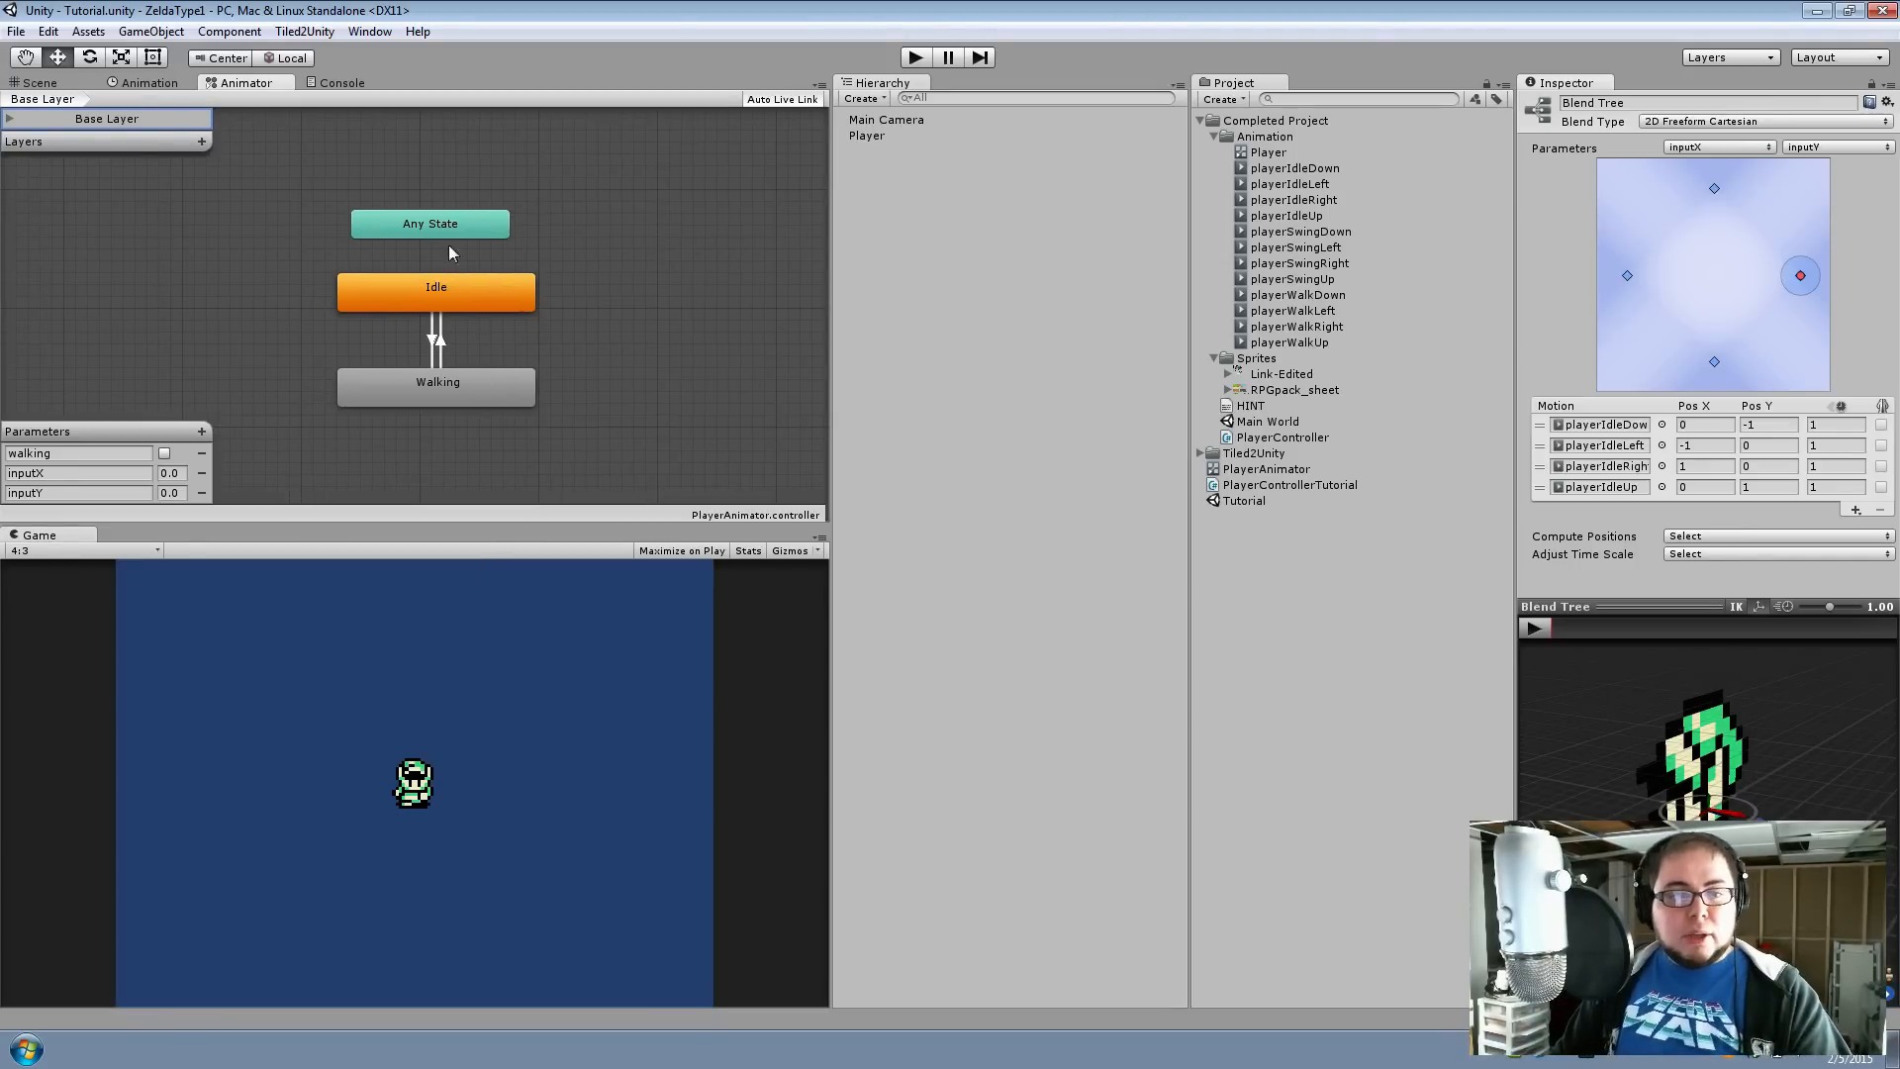
{"action": "left_click", "coordinate": [459, 380]}
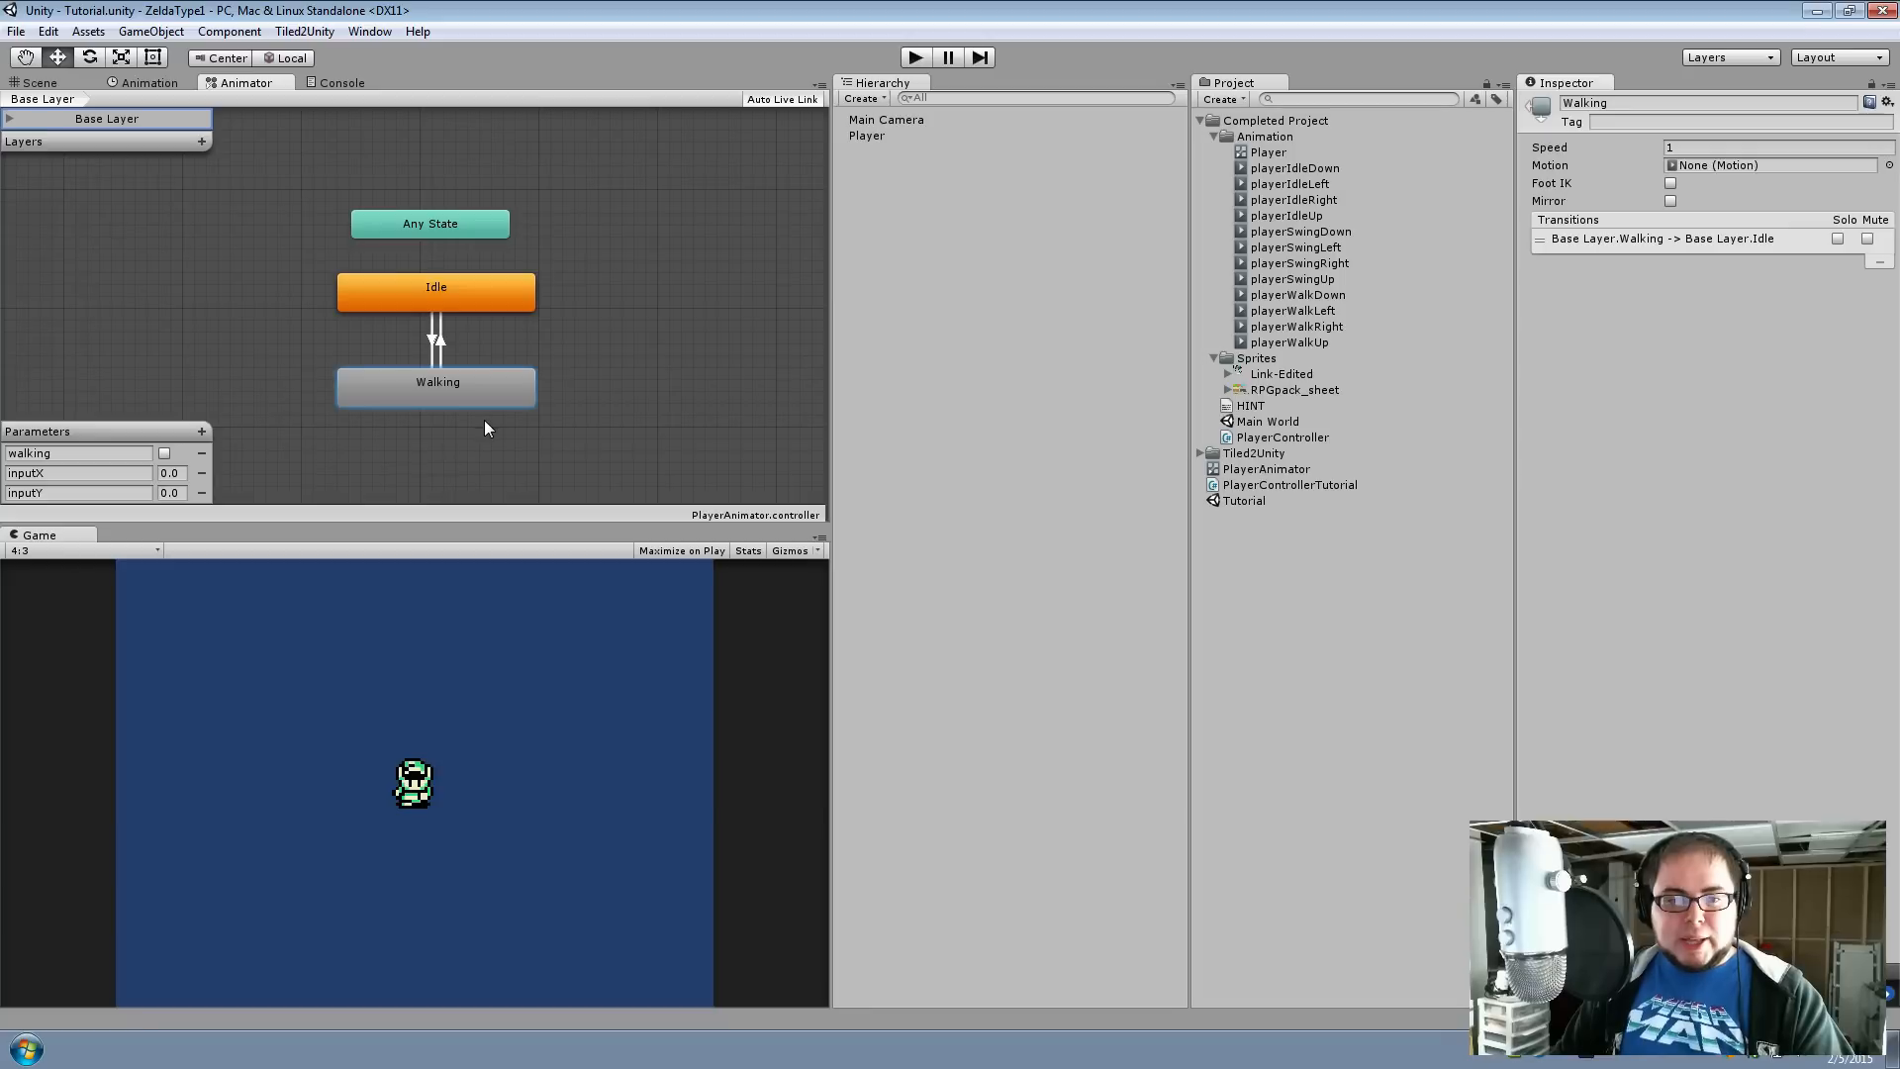
Create a new blend tree in the Walking state and open it
{"action": "right_click", "coordinate": [455, 399]}
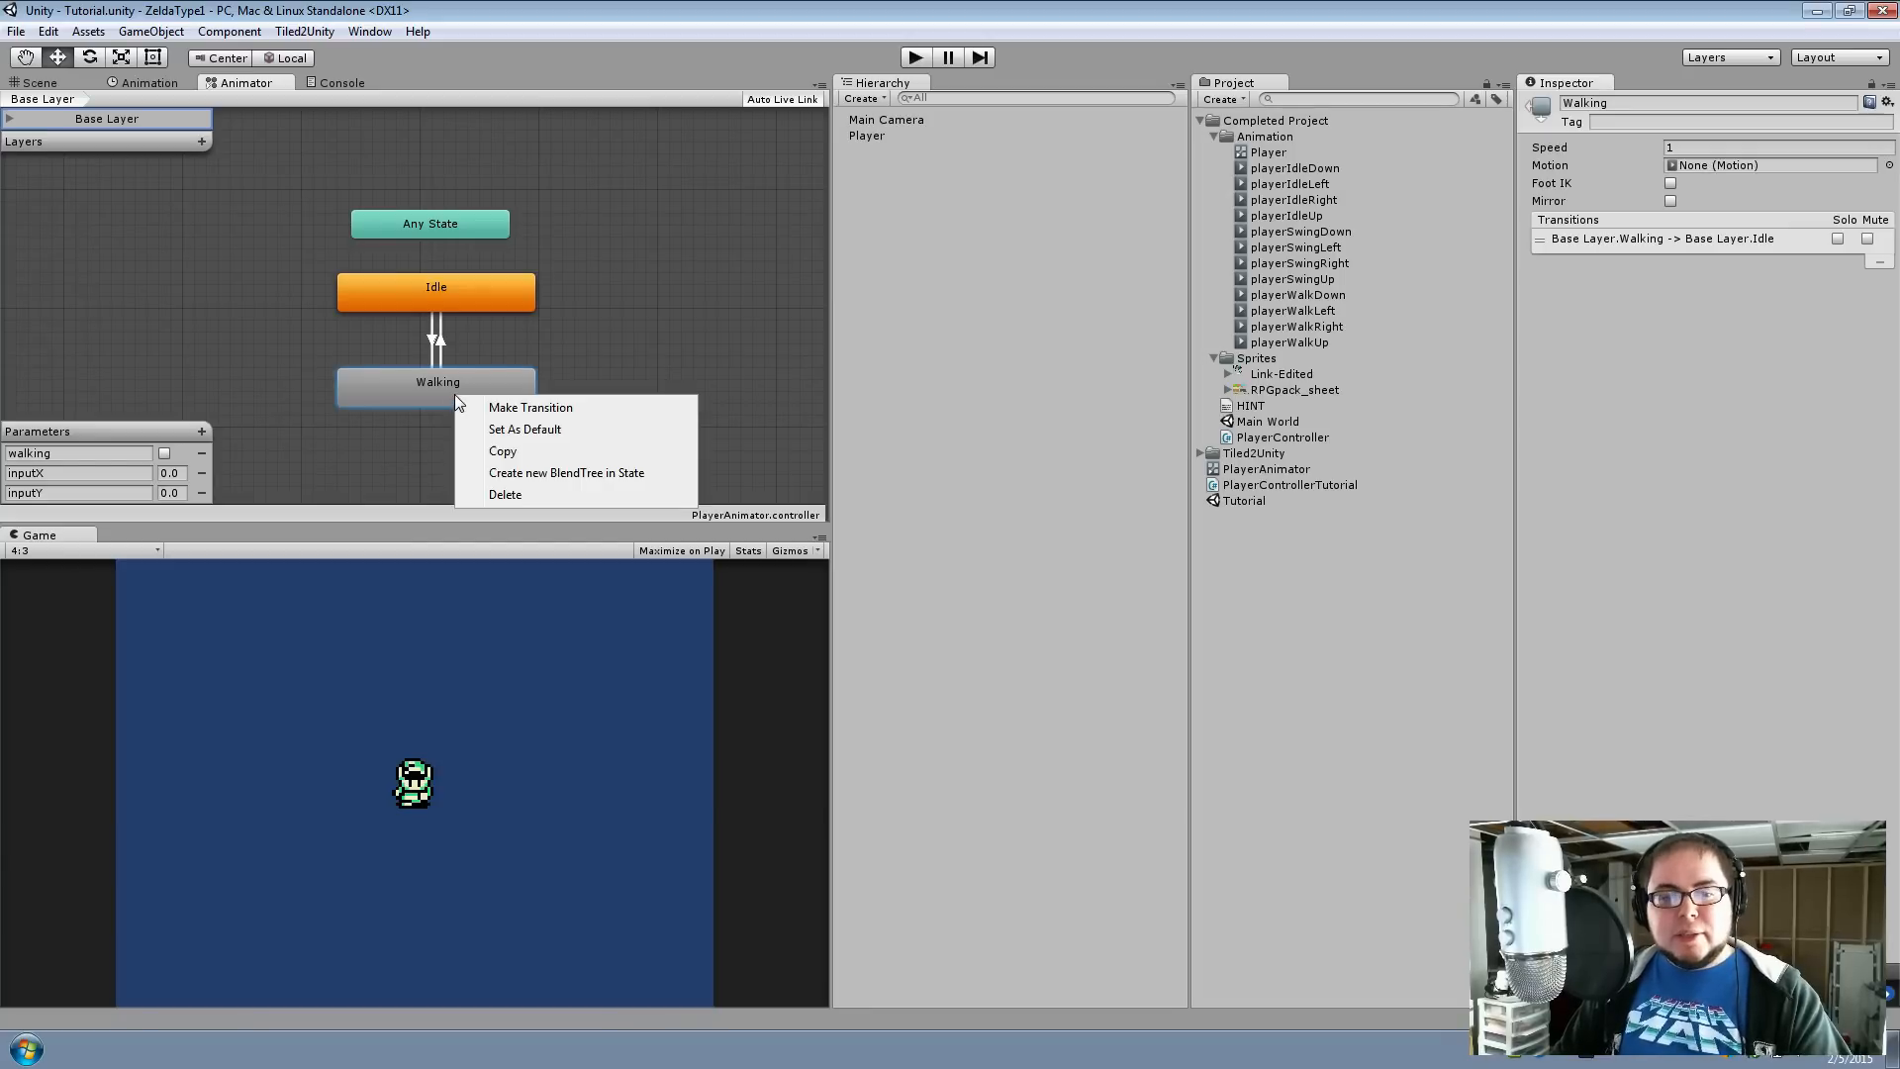
{"action": "left_click", "coordinate": [587, 475]}
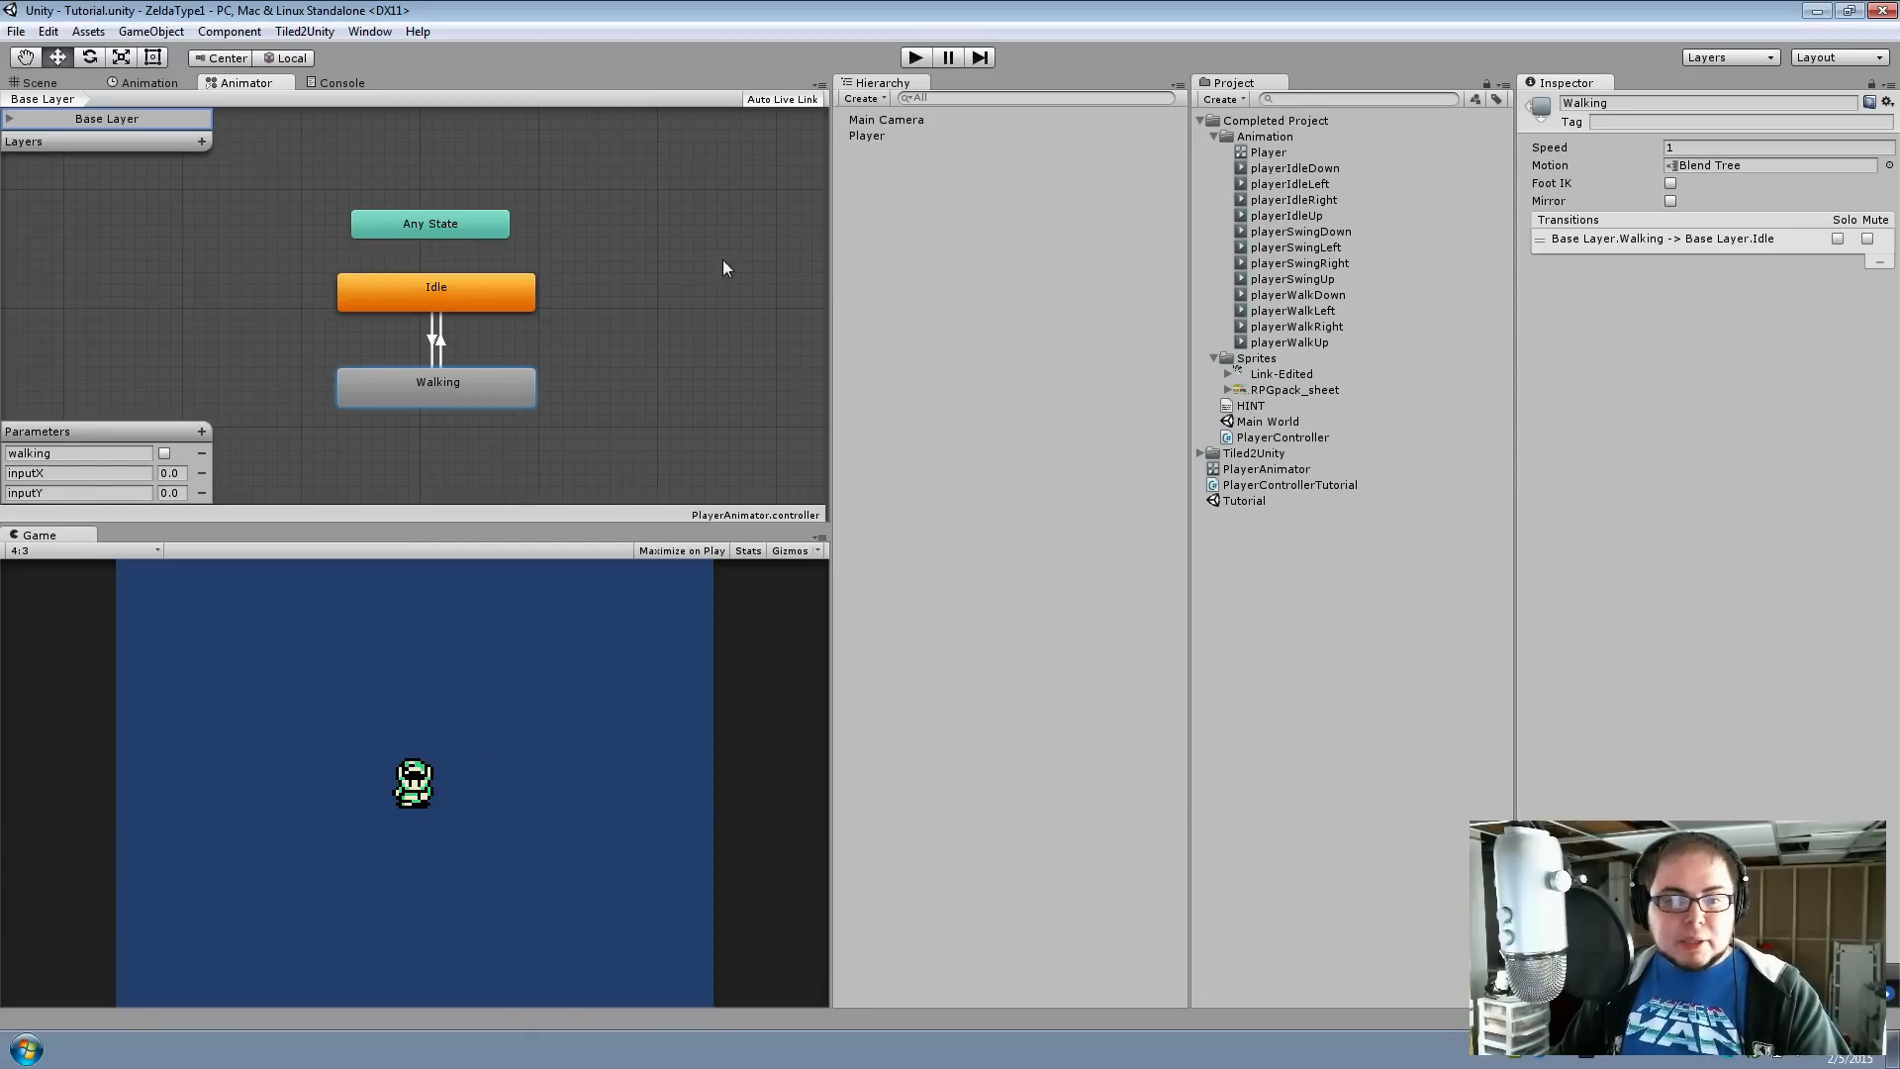
{"action": "double_click", "coordinate": [452, 388]}
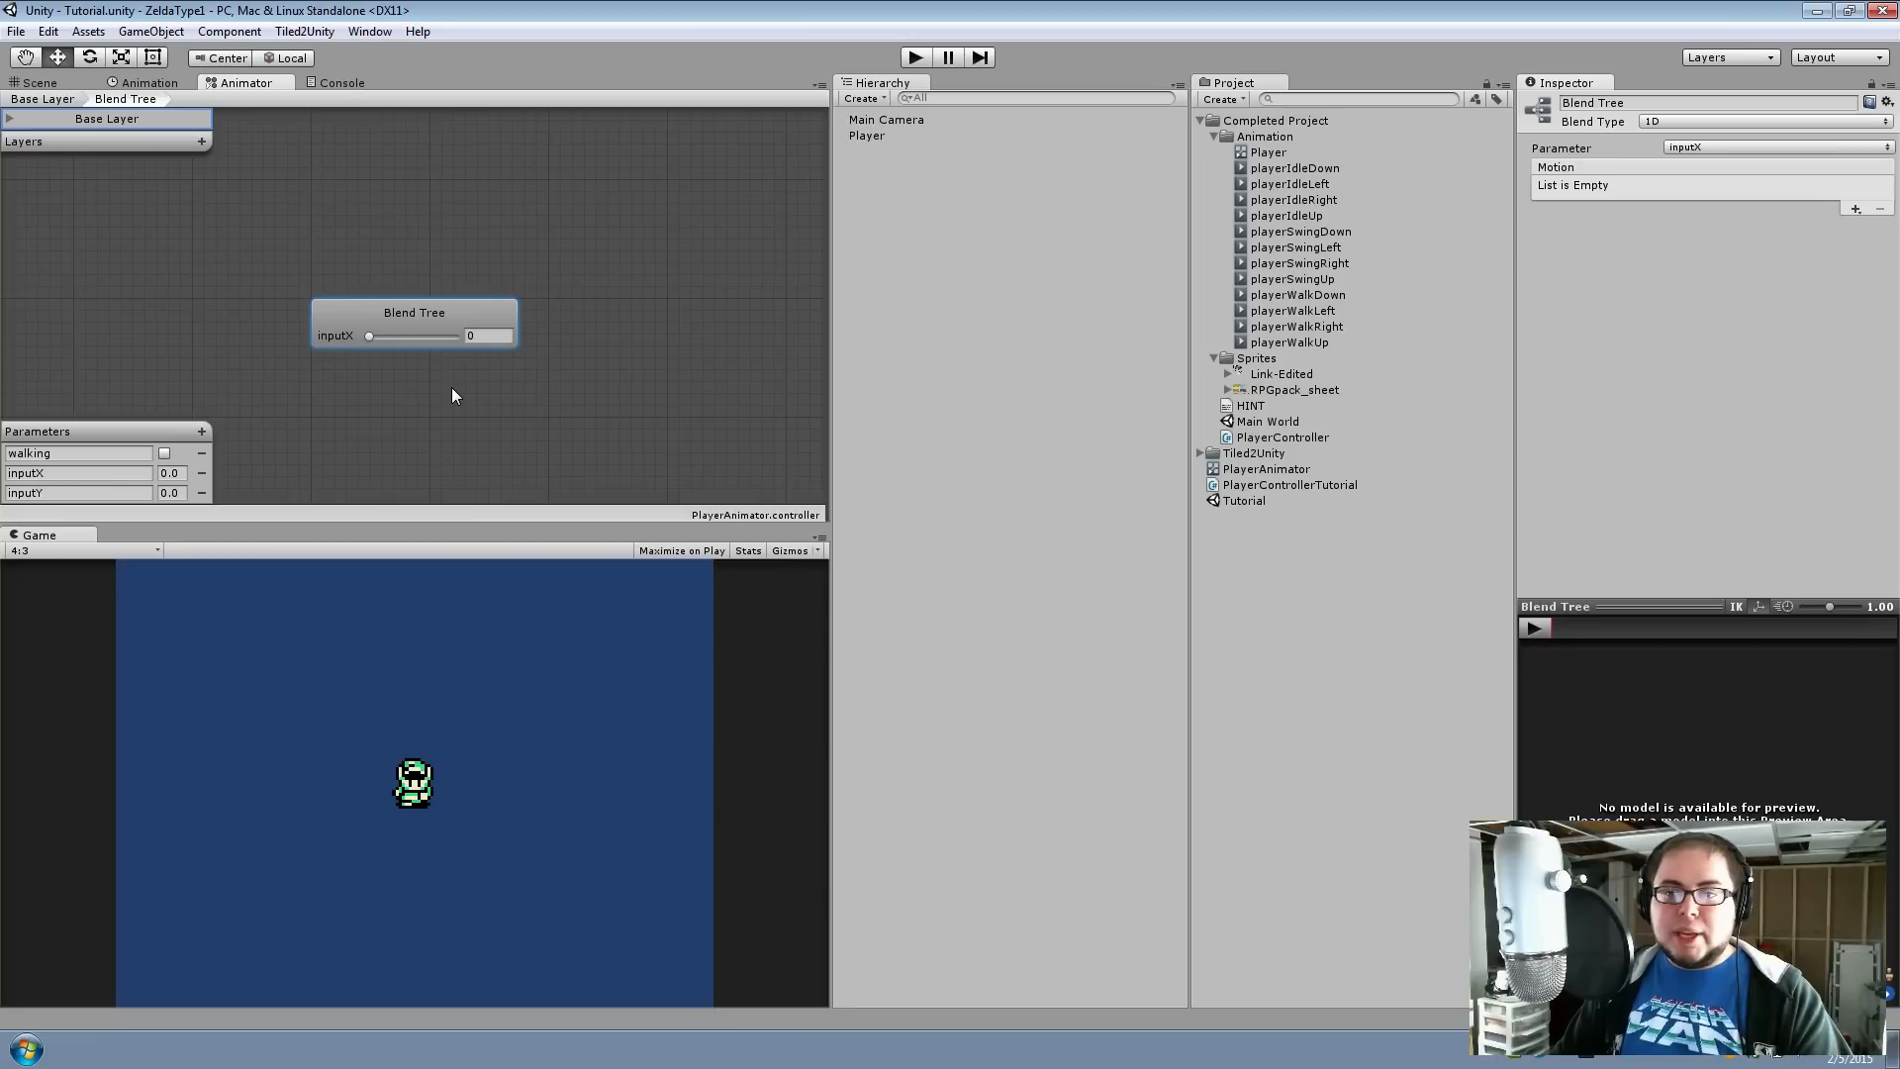
Set the Walking blend tree's type to 2D Freeform Cartesian with inputY as its second parameter
{"action": "left_click", "coordinate": [1703, 122]}
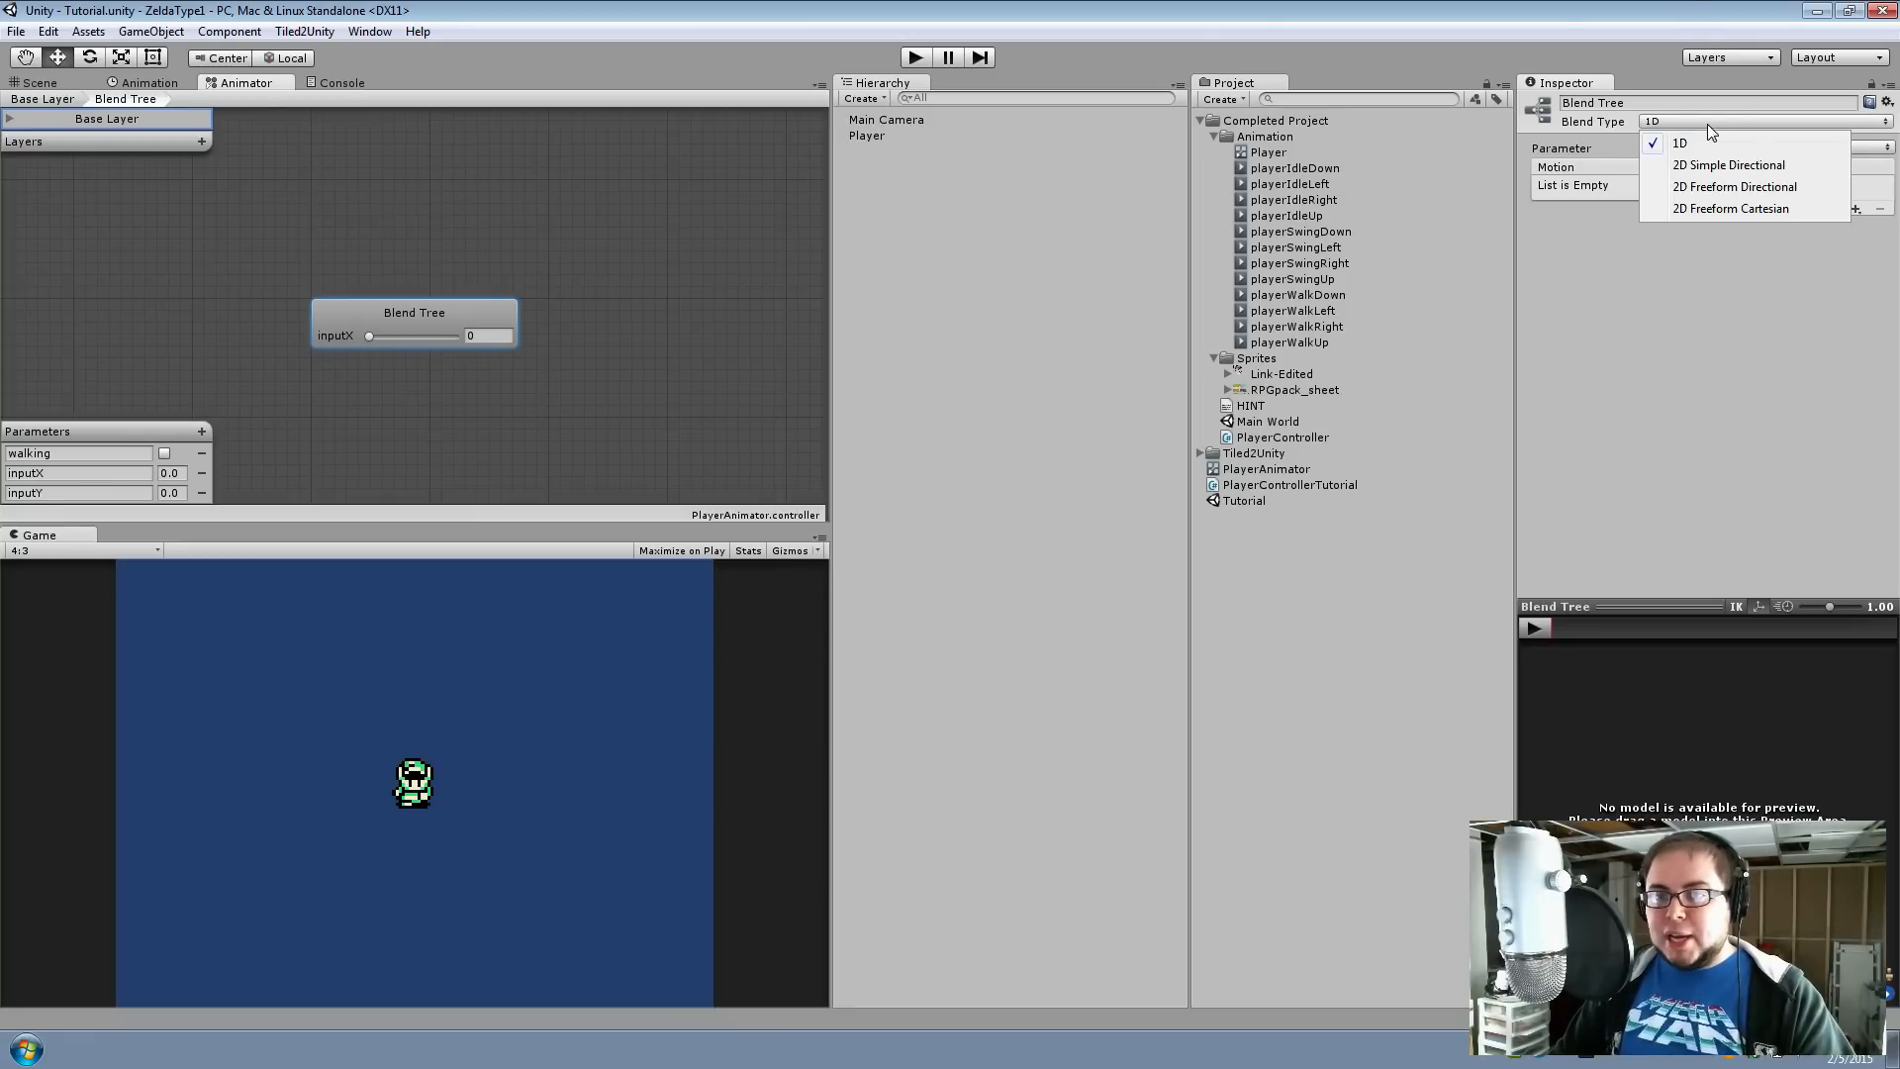
{"action": "left_click", "coordinate": [1754, 210]}
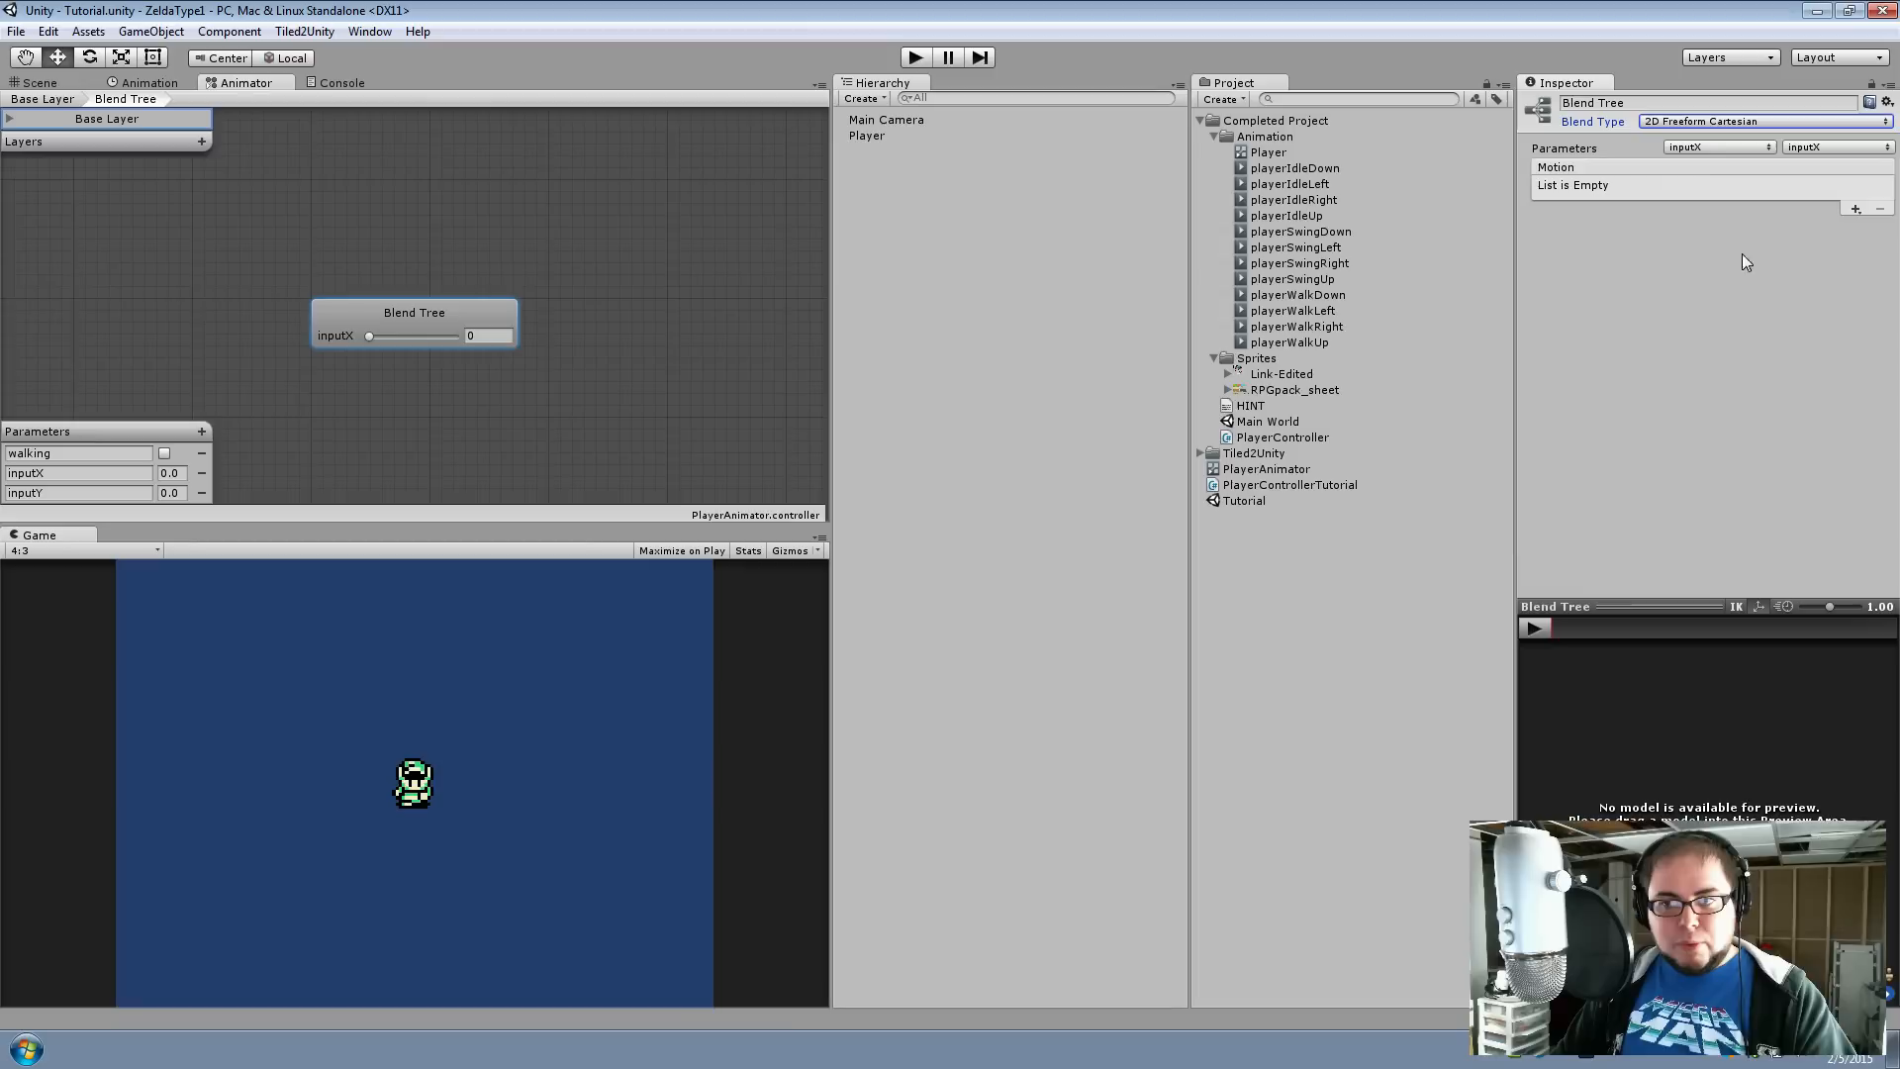
{"action": "left_click", "coordinate": [1831, 147]}
{"action": "left_click", "coordinate": [1831, 191]}
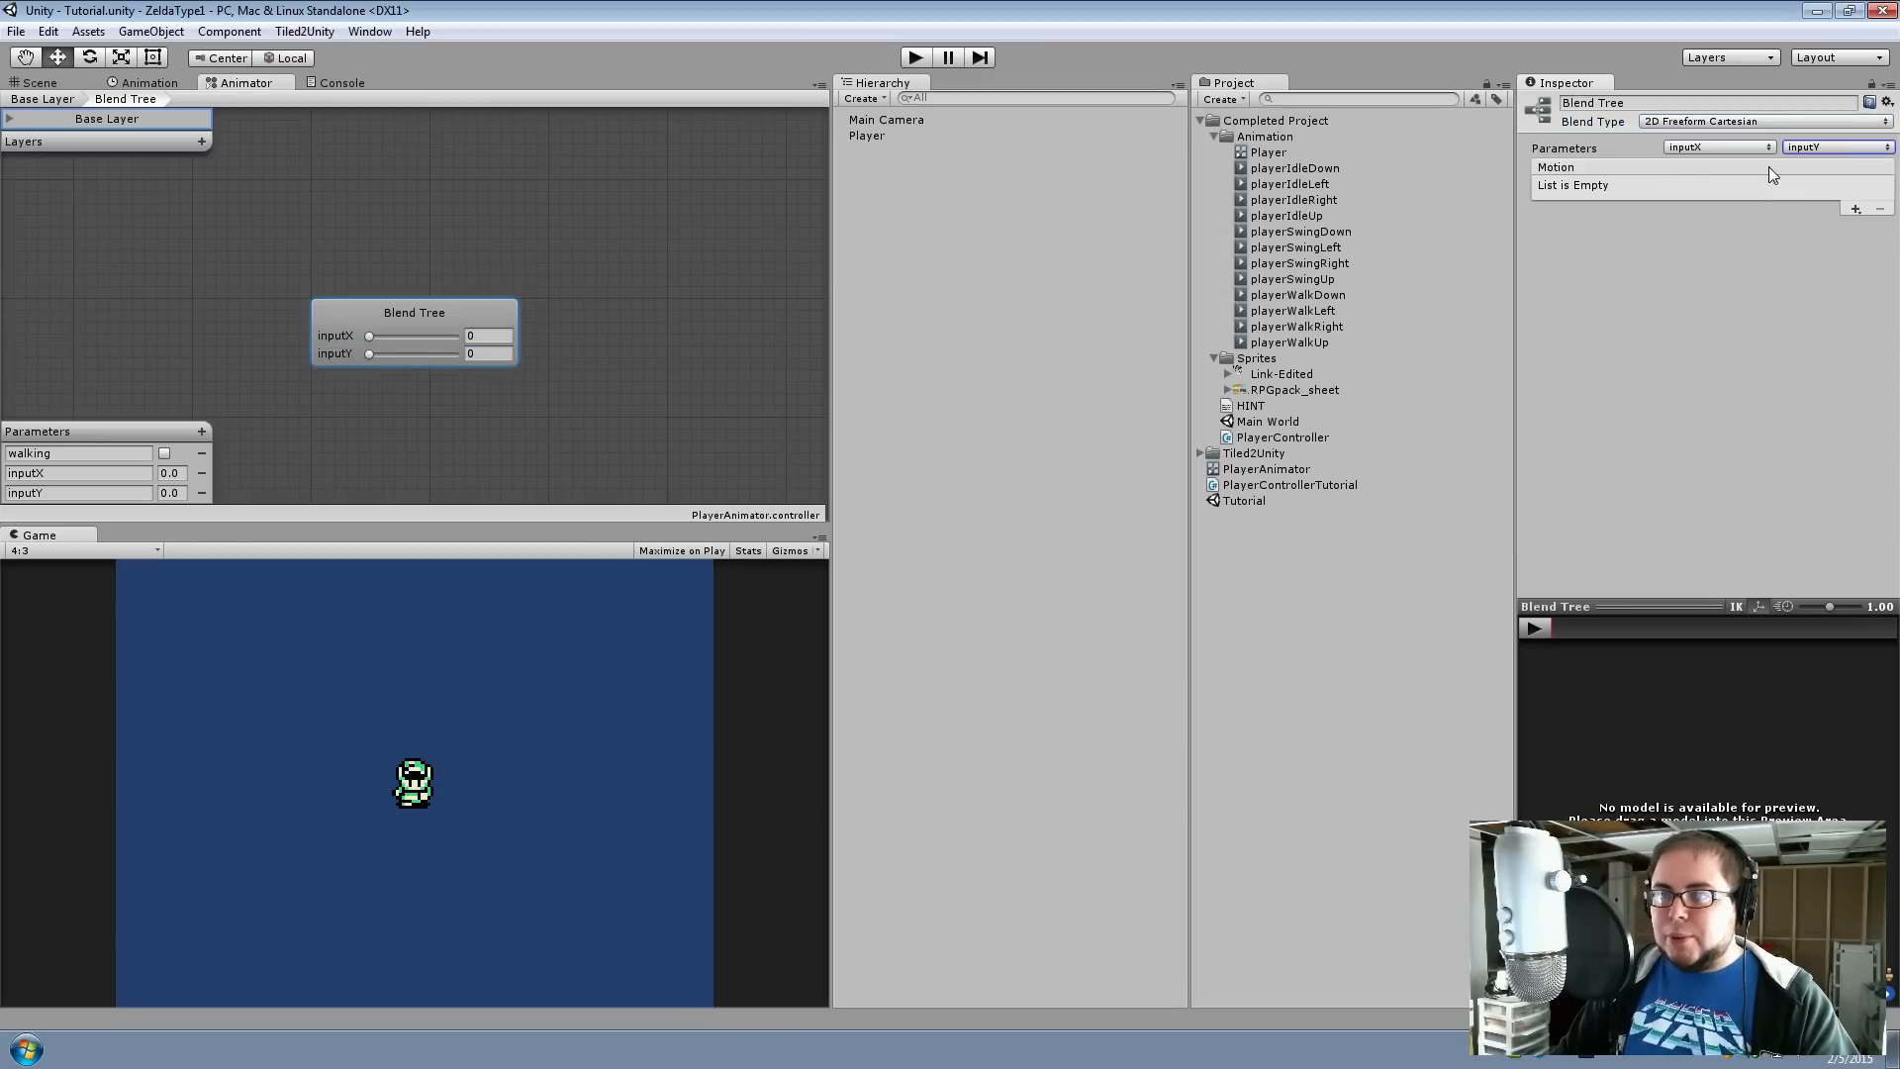
Add four motion fields to the blend tree and assign playerWalkDown, playerWalkLeft, playerWalkRight and playerWalkUp to them, in that order
{"action": "left_click", "coordinate": [1857, 209]}
{"action": "left_click", "coordinate": [1837, 222]}
{"action": "left_click", "coordinate": [1856, 209]}
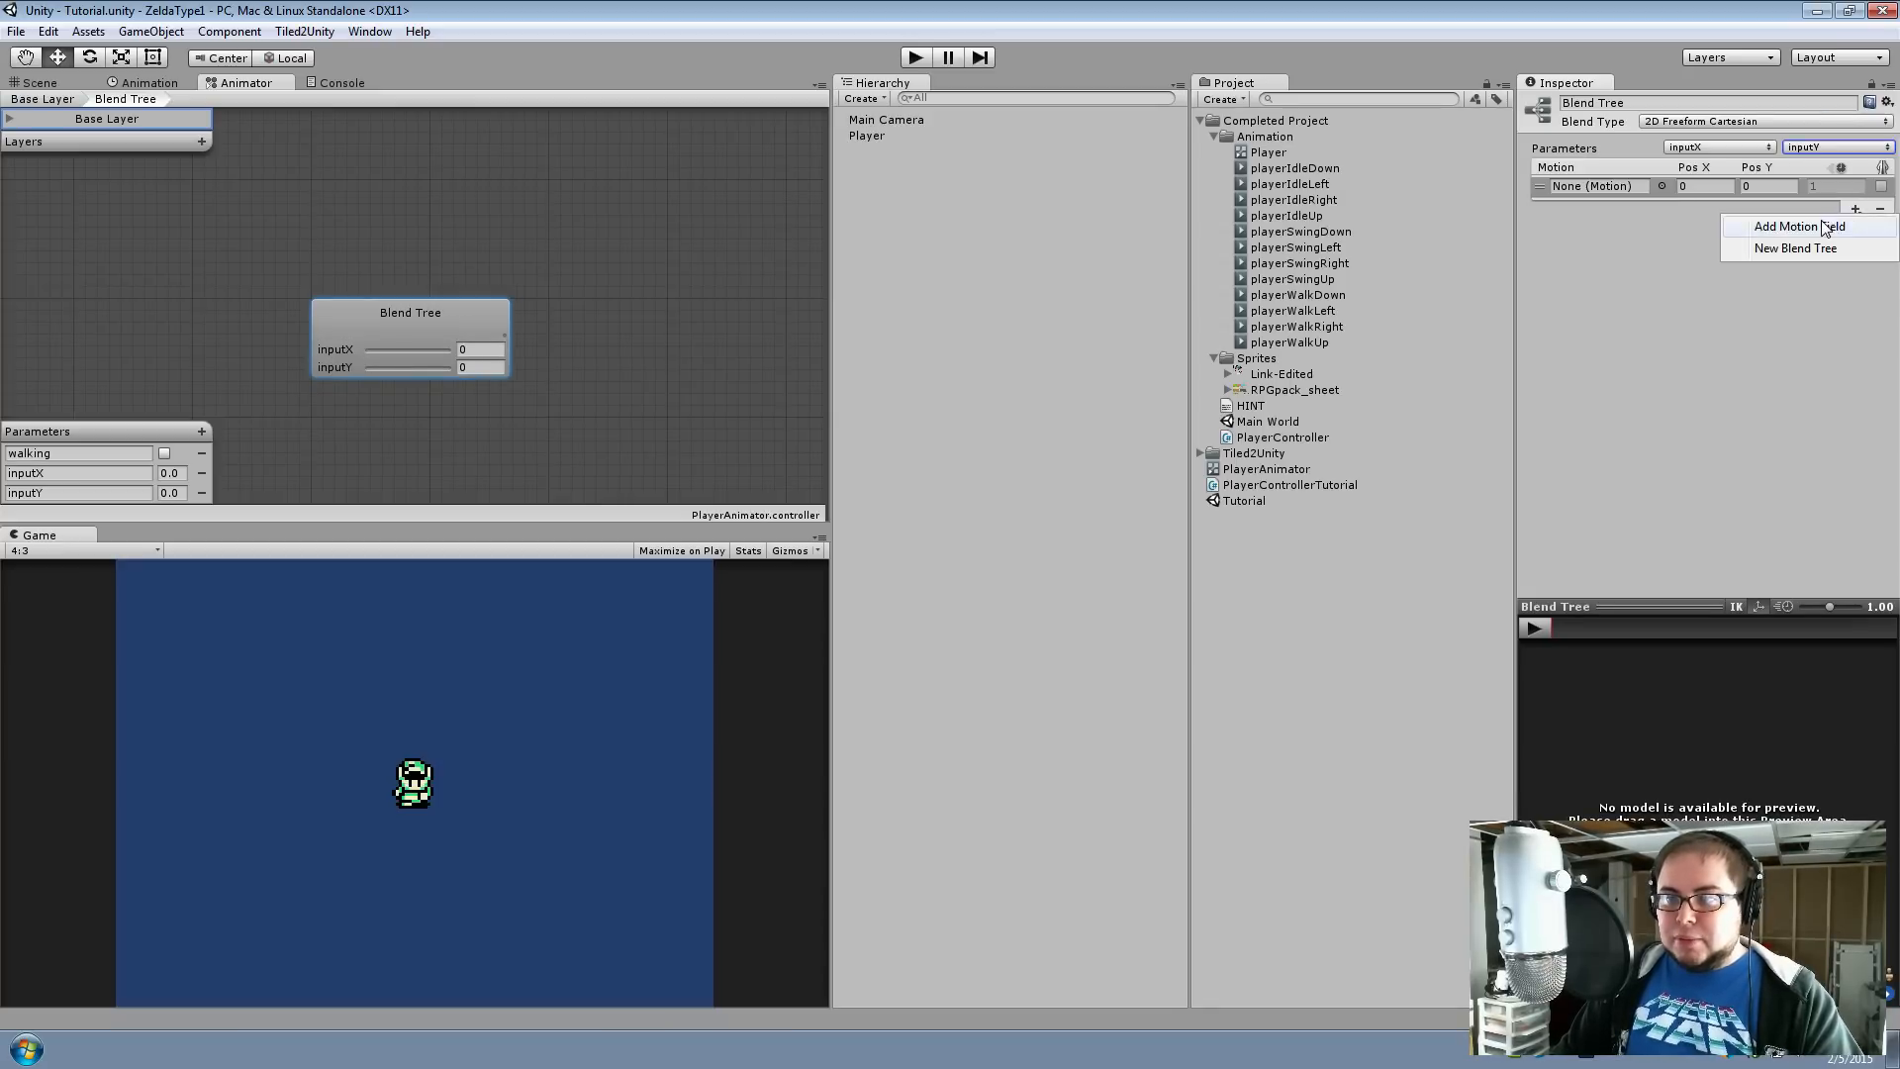
{"action": "left_click", "coordinate": [1831, 225]}
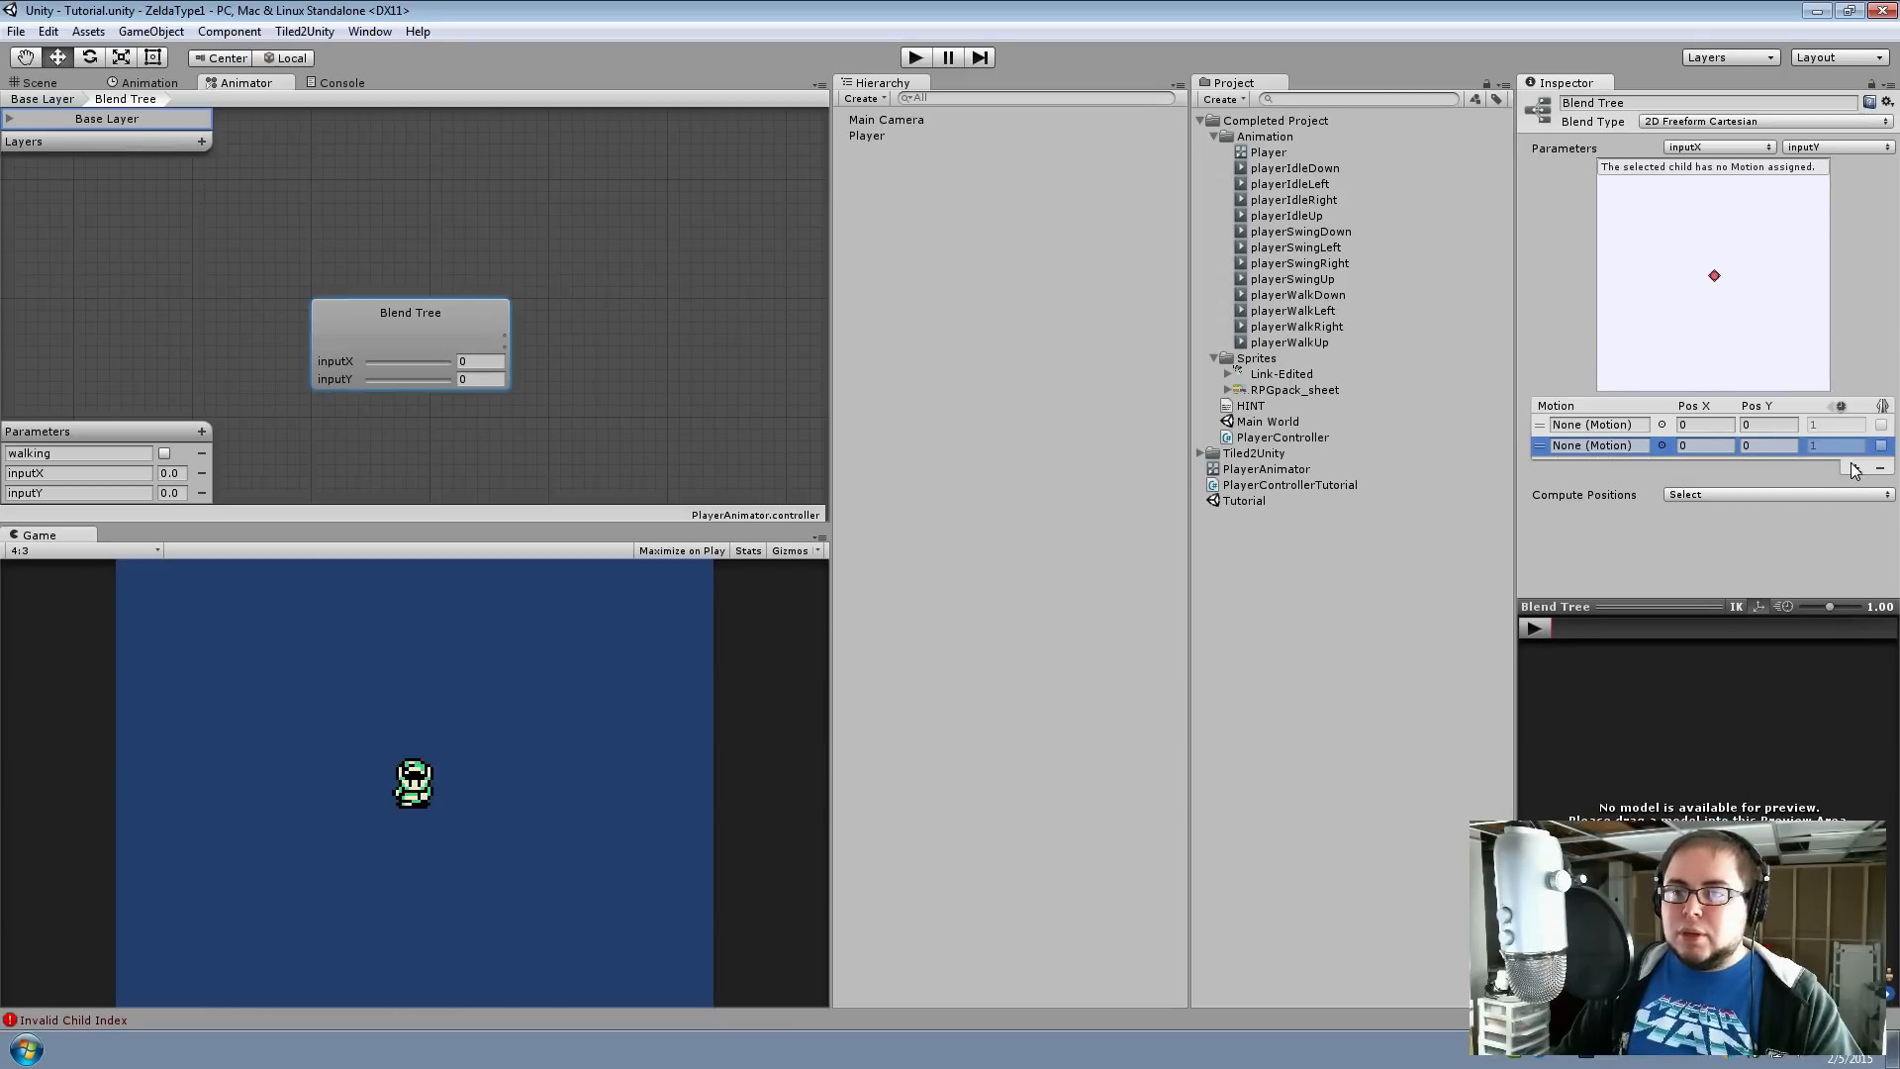
{"action": "left_click", "coordinate": [1855, 469]}
{"action": "left_click", "coordinate": [1801, 485]}
{"action": "left_click", "coordinate": [1855, 490]}
{"action": "left_click", "coordinate": [1801, 506]}
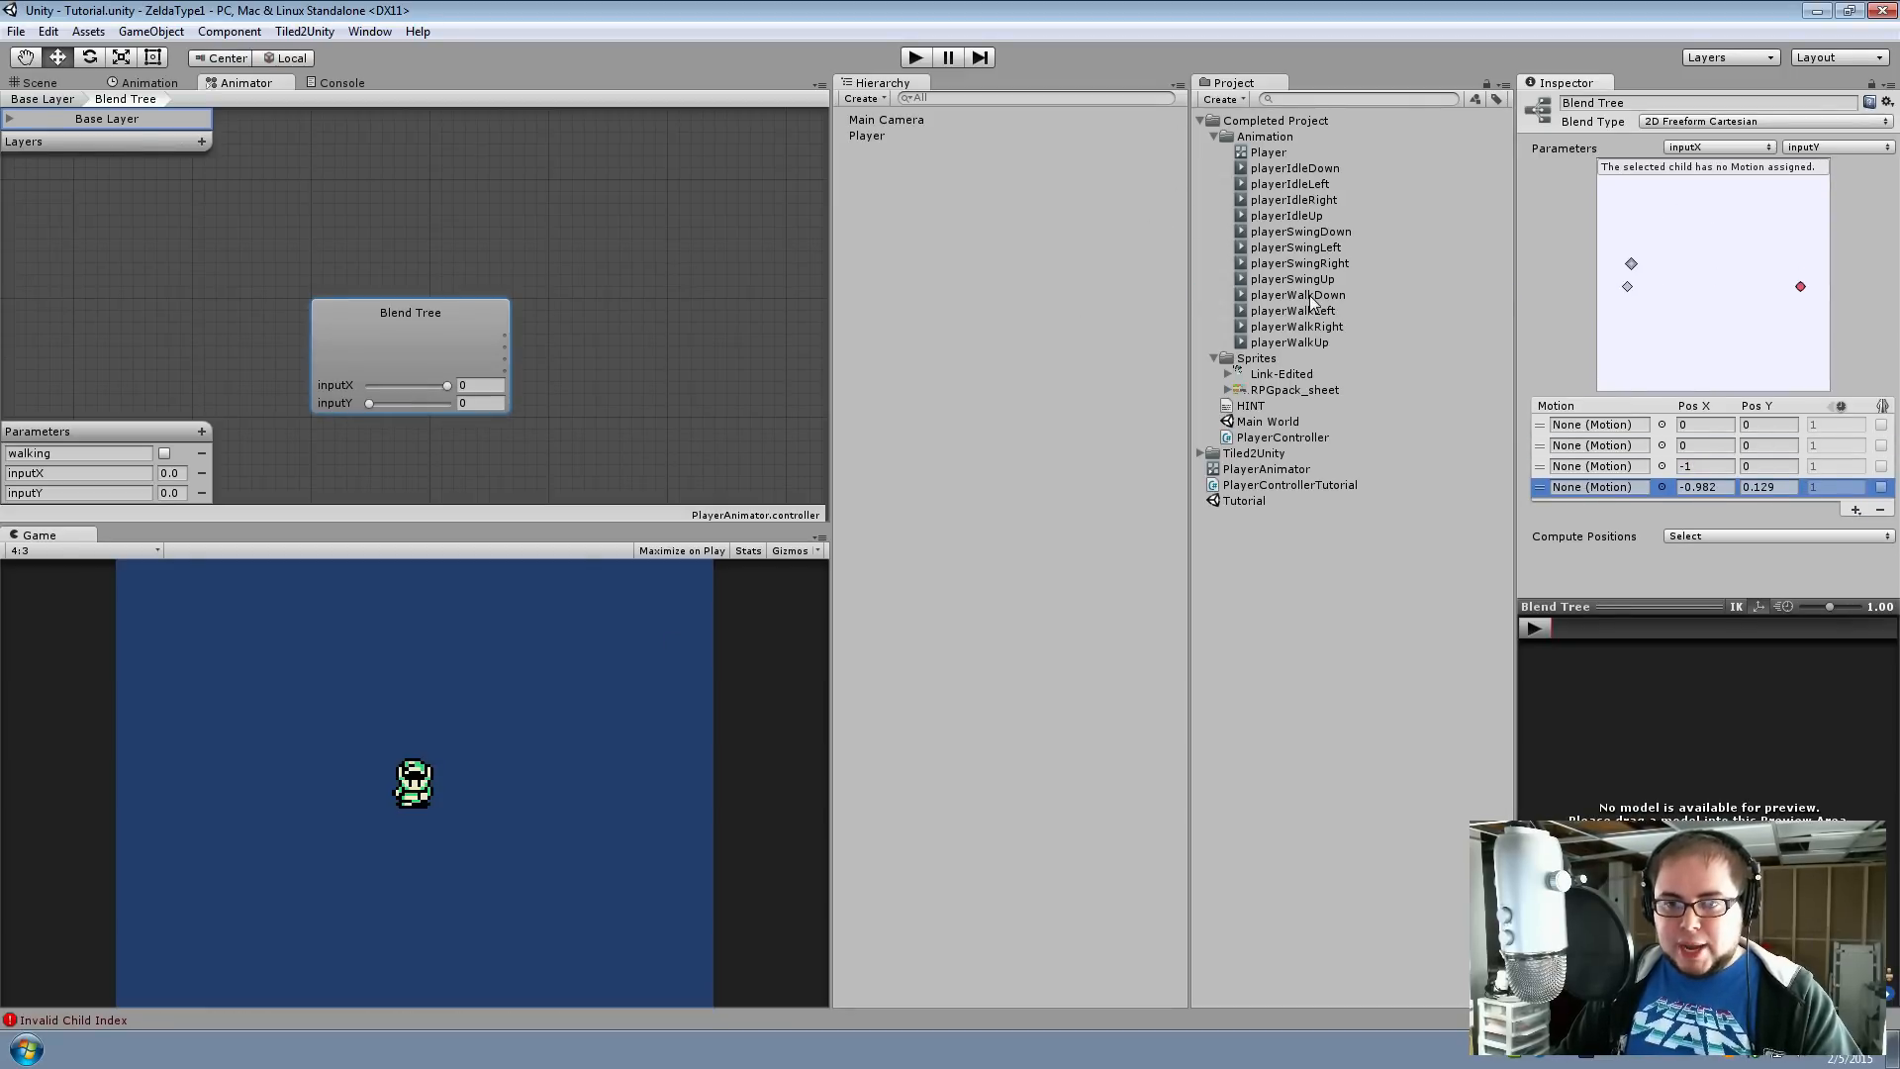
{"action": "left_click_drag", "start_coordinate": [1311, 296], "coordinate": [1641, 473]}
{"action": "left_click_drag", "start_coordinate": [1302, 342], "coordinate": [1594, 487]}
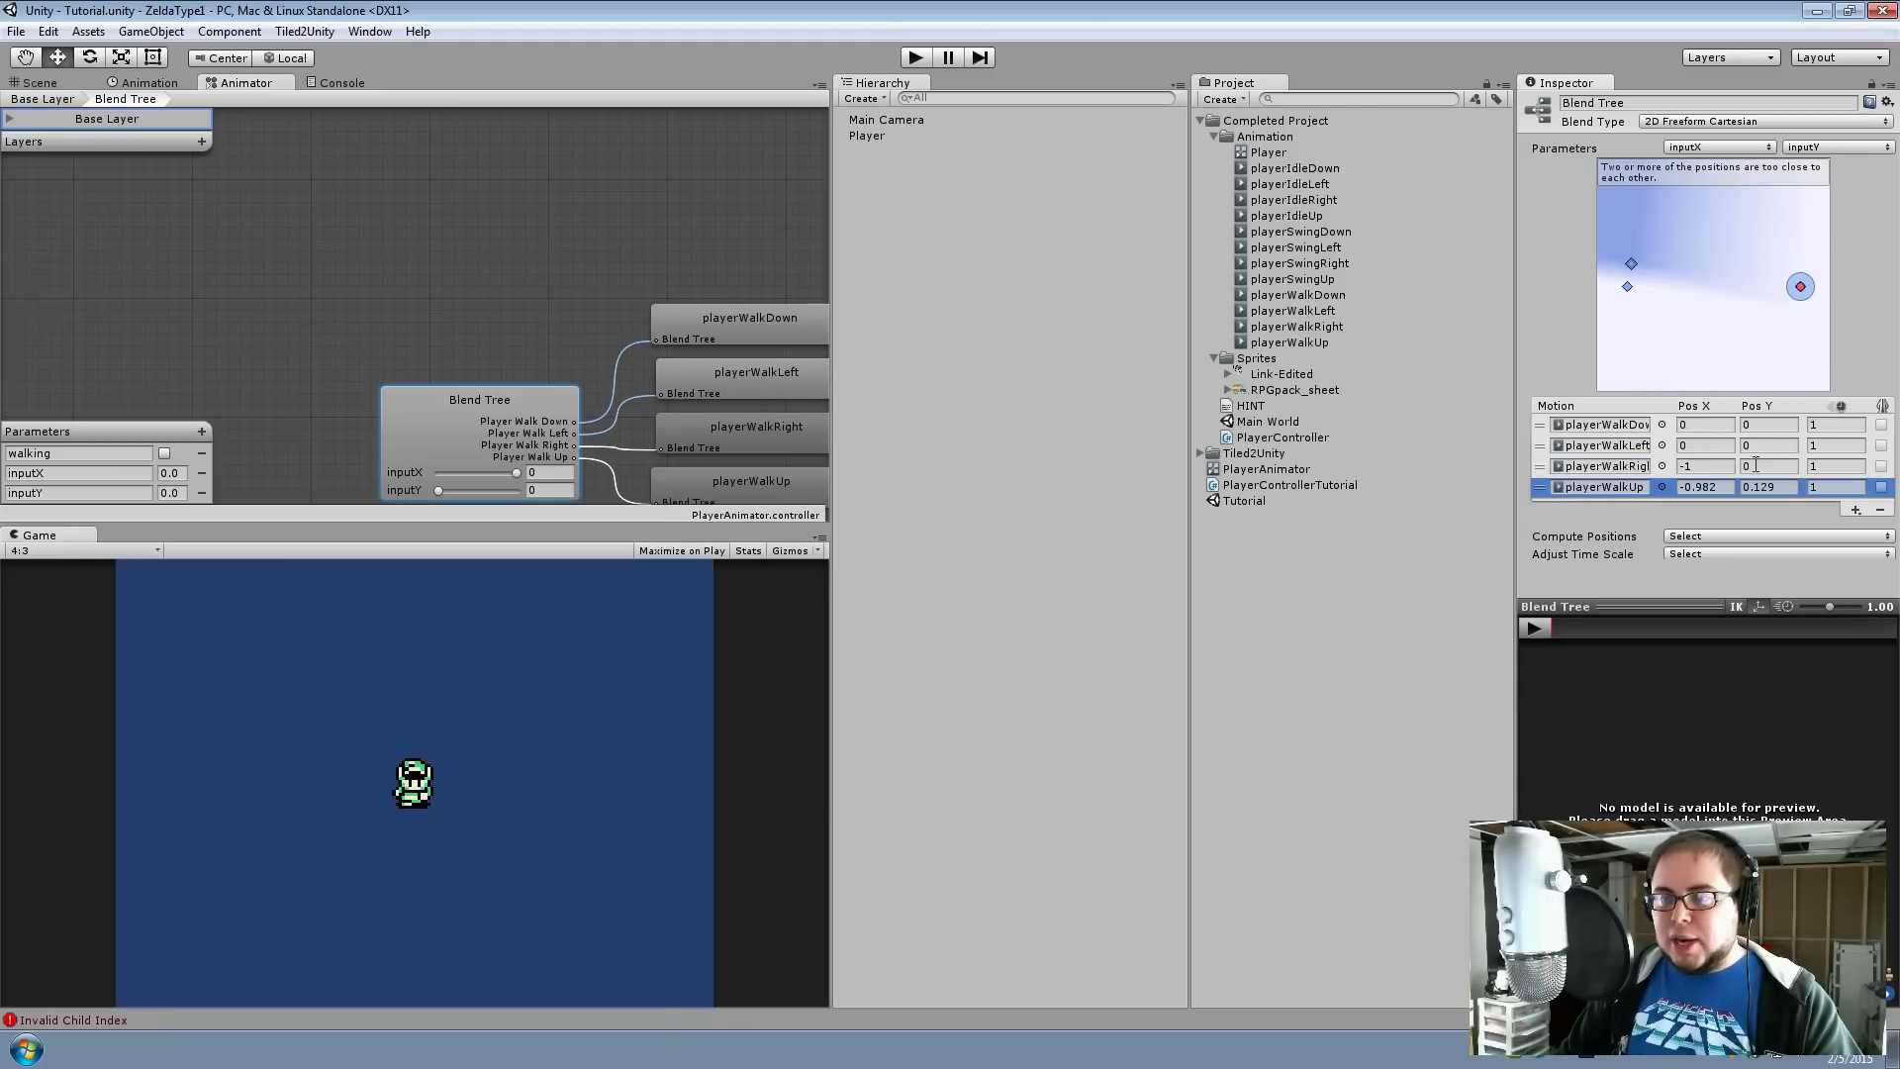
Set playerWalkDown's Pos Y to -1, playerWalkLeft's Pos X to -1, playerWalkRight's Pos X to 1, and playerWalkUp's position to 0, 1
{"action": "left_click", "coordinate": [1754, 432]}
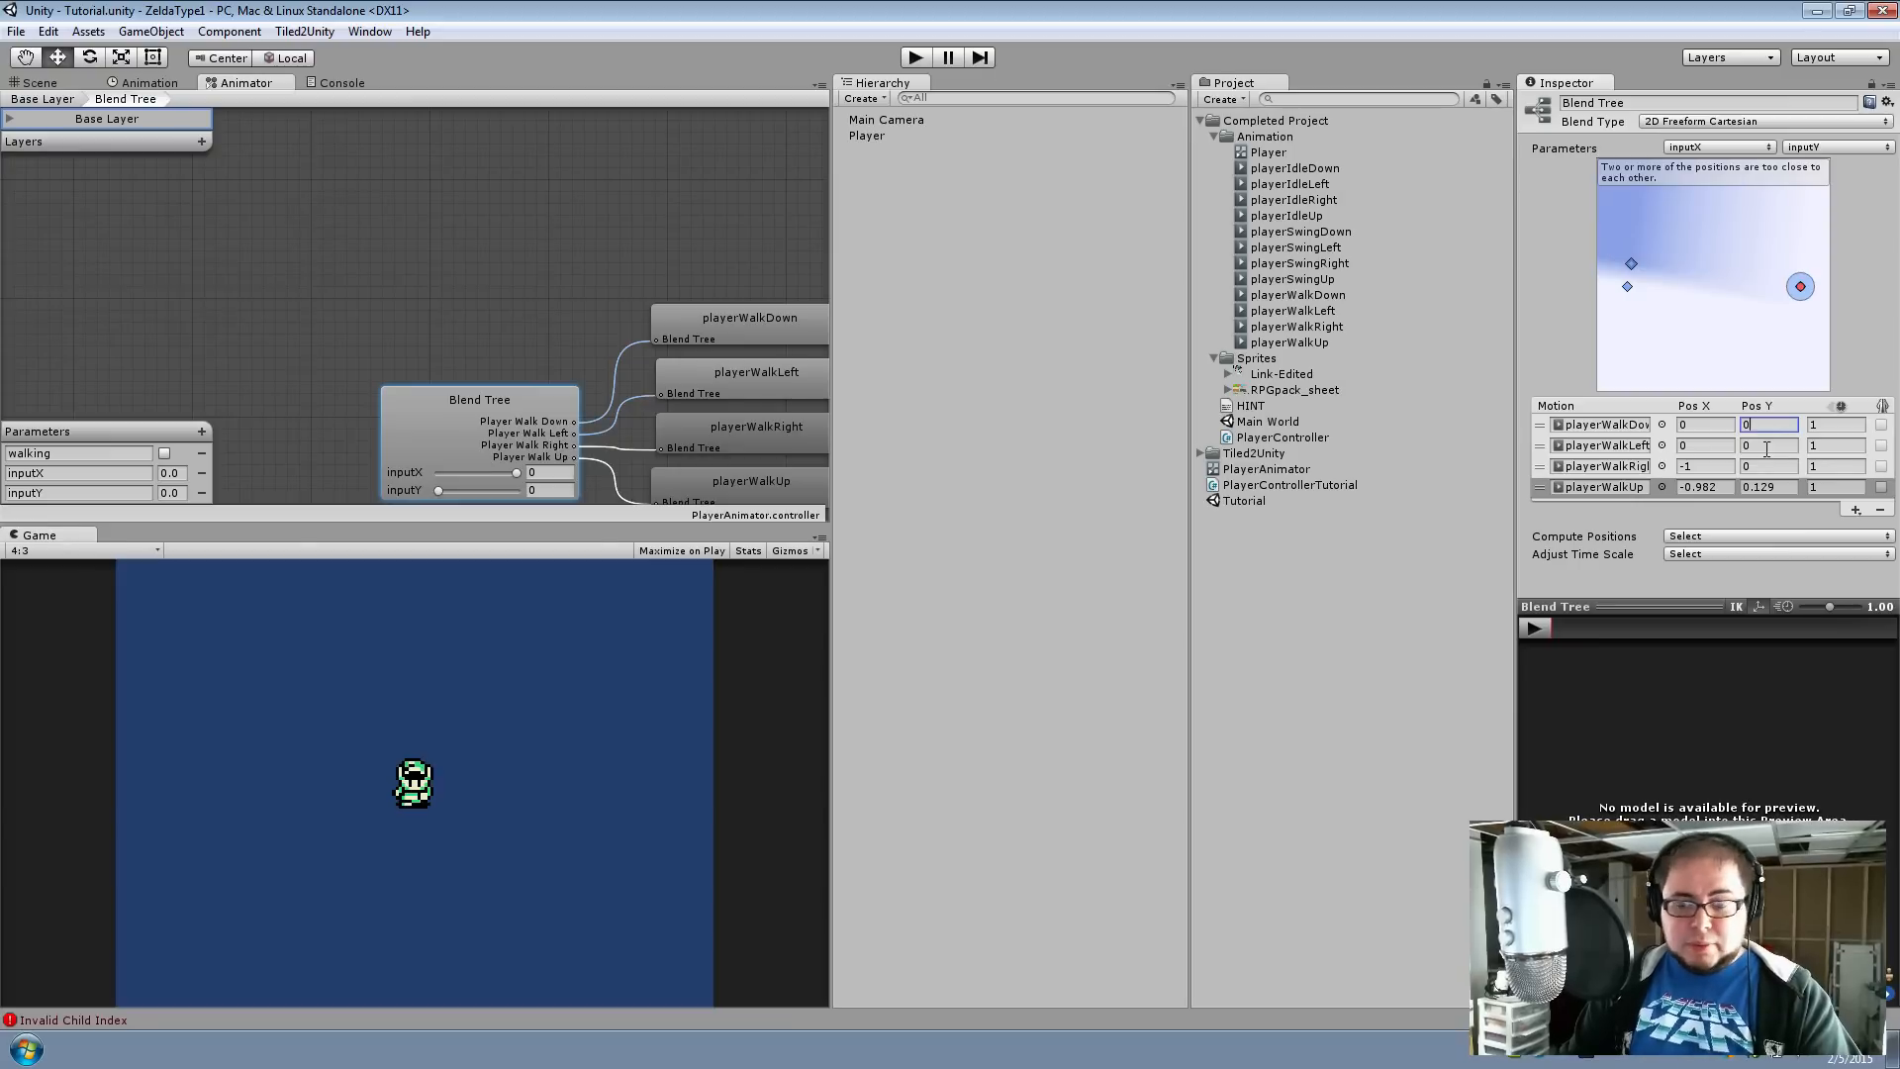
{"action": "type", "text": "-1"}
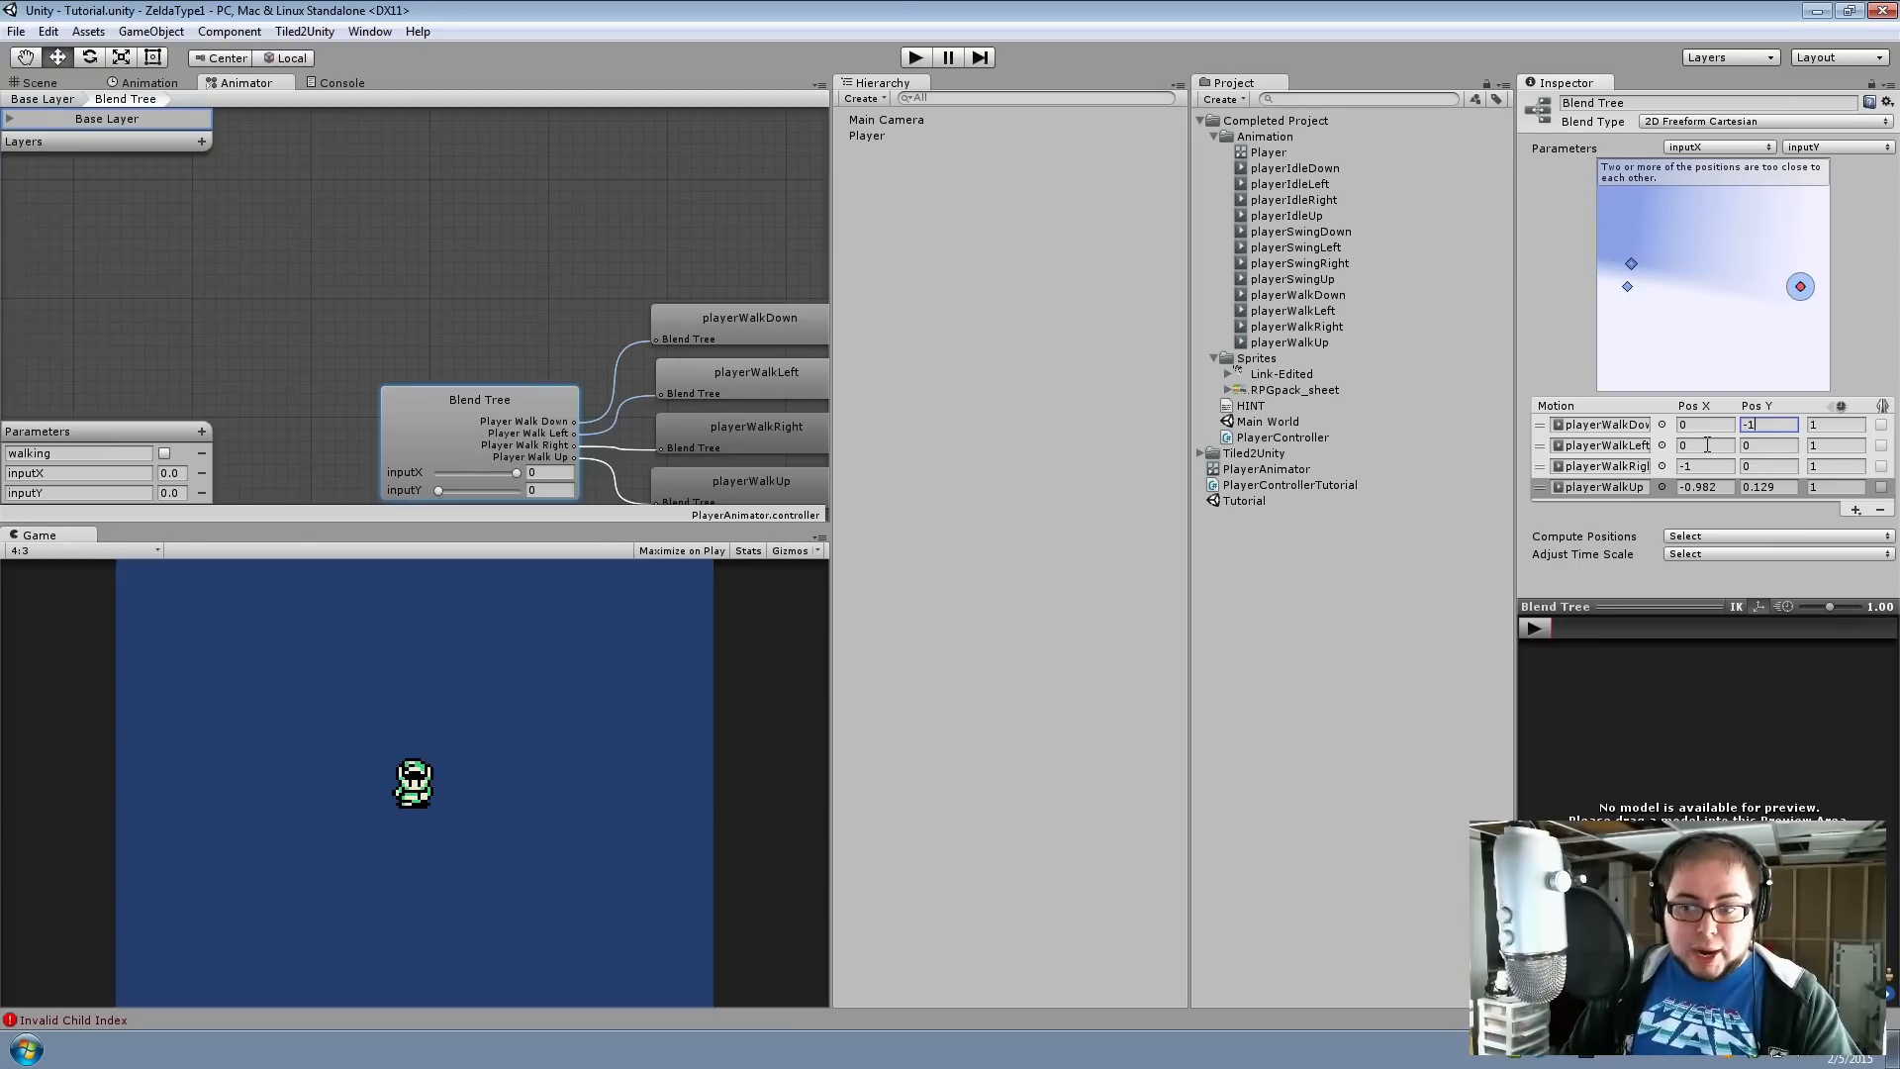
{"action": "left_click", "coordinate": [1707, 446]}
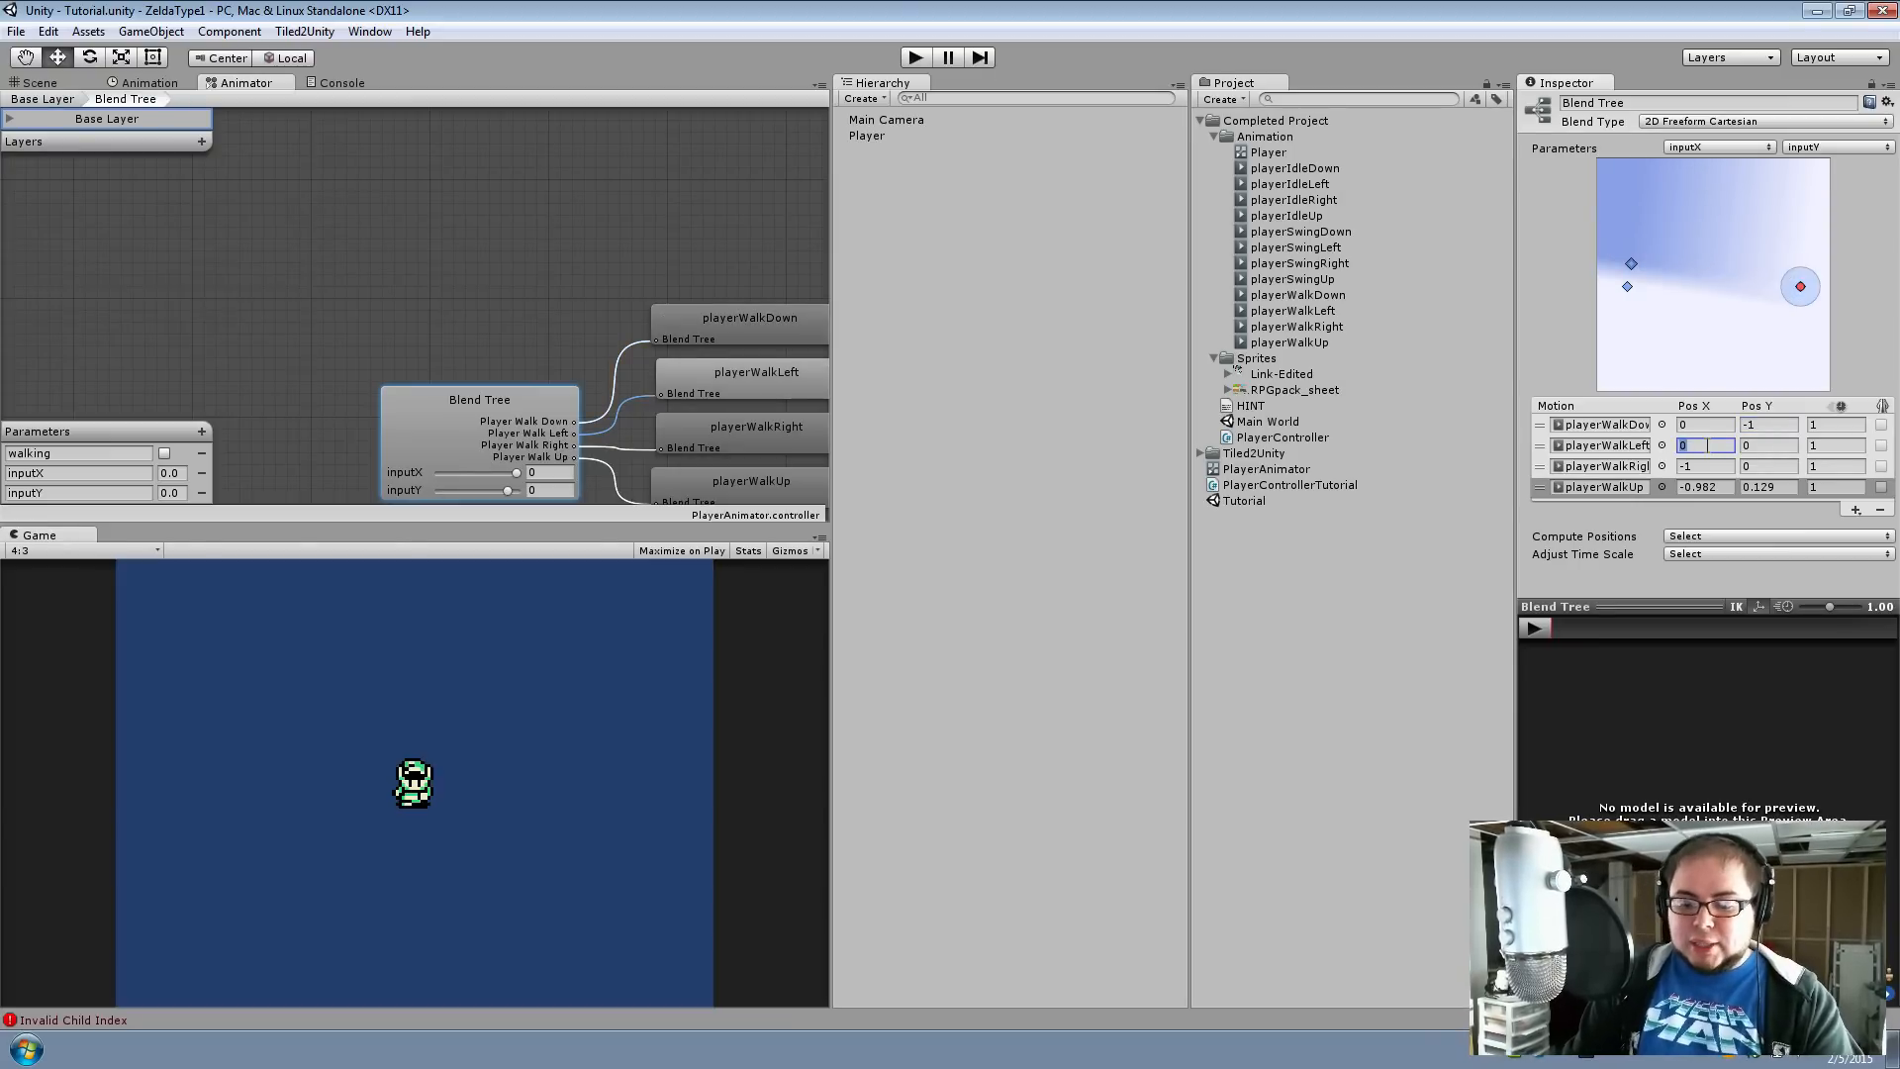
{"action": "type", "text": "-1"}
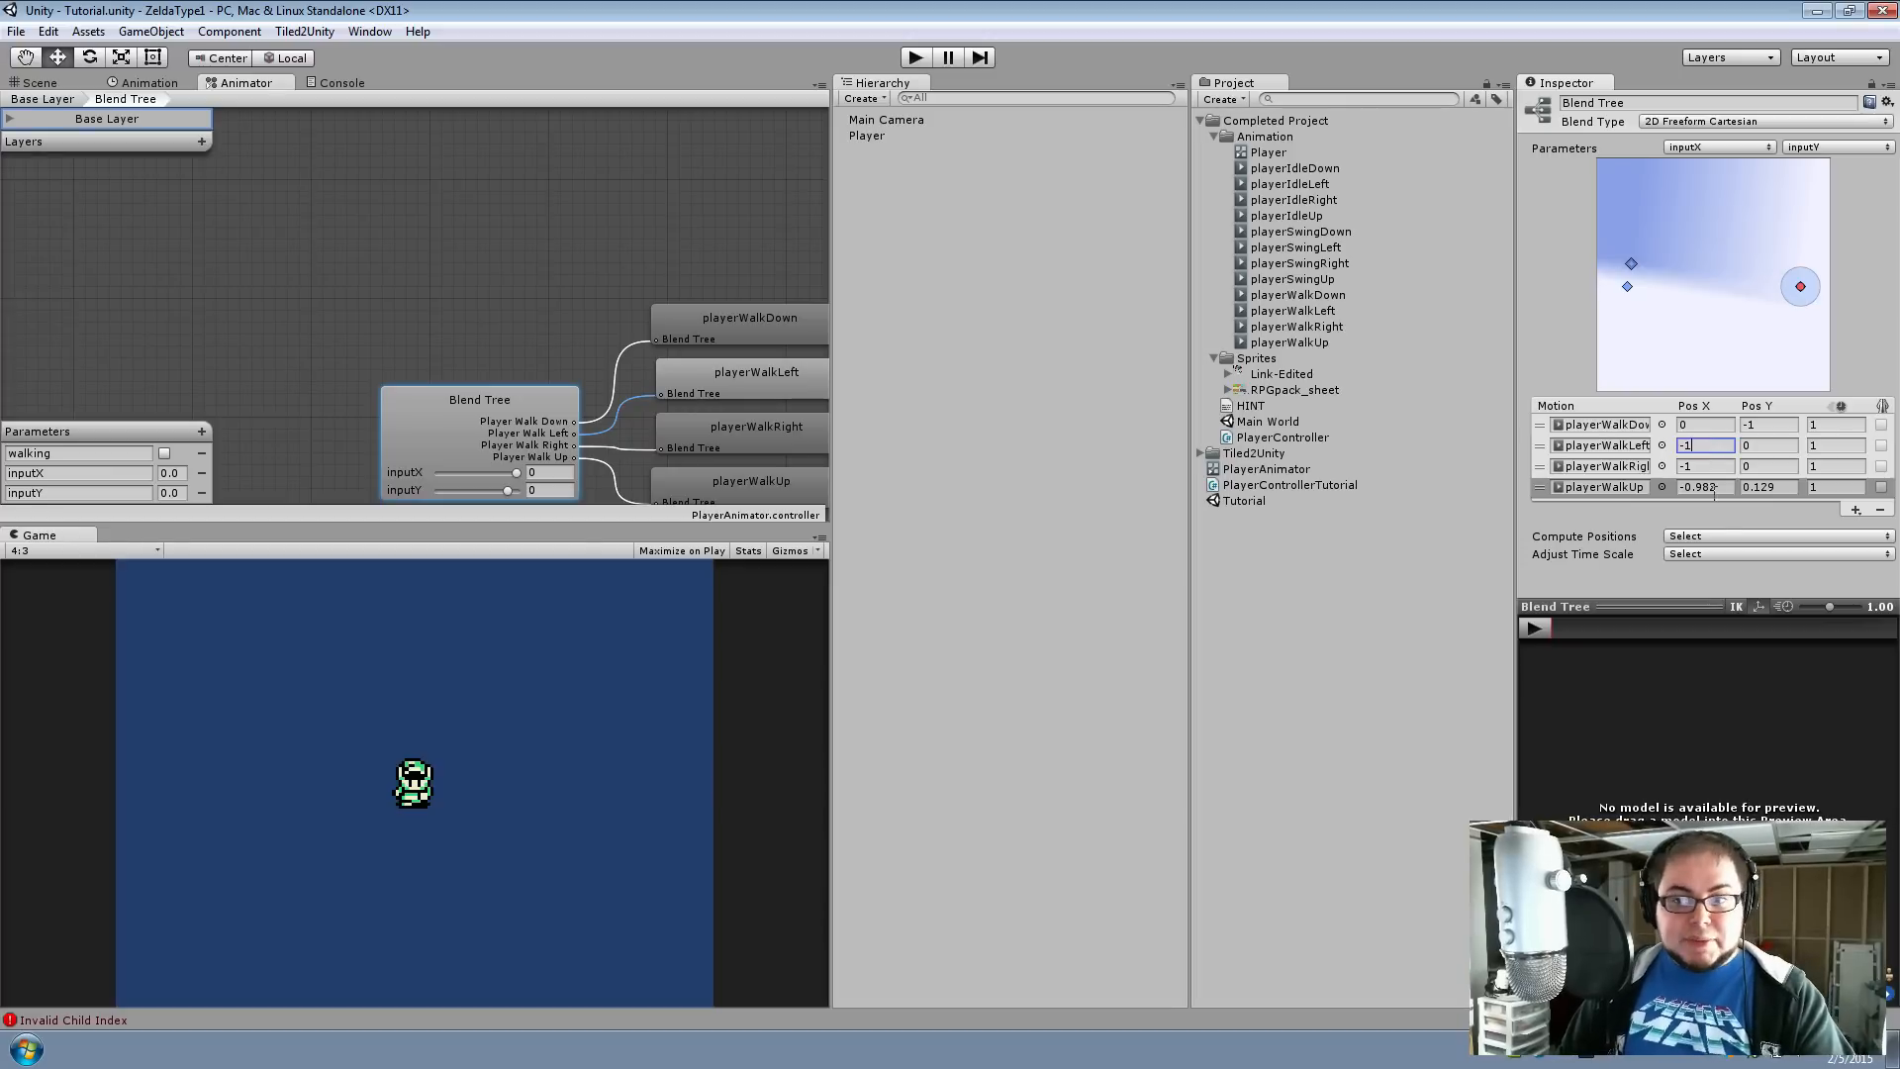
{"action": "left_click", "coordinate": [1701, 466]}
{"action": "type", "text": "1"}
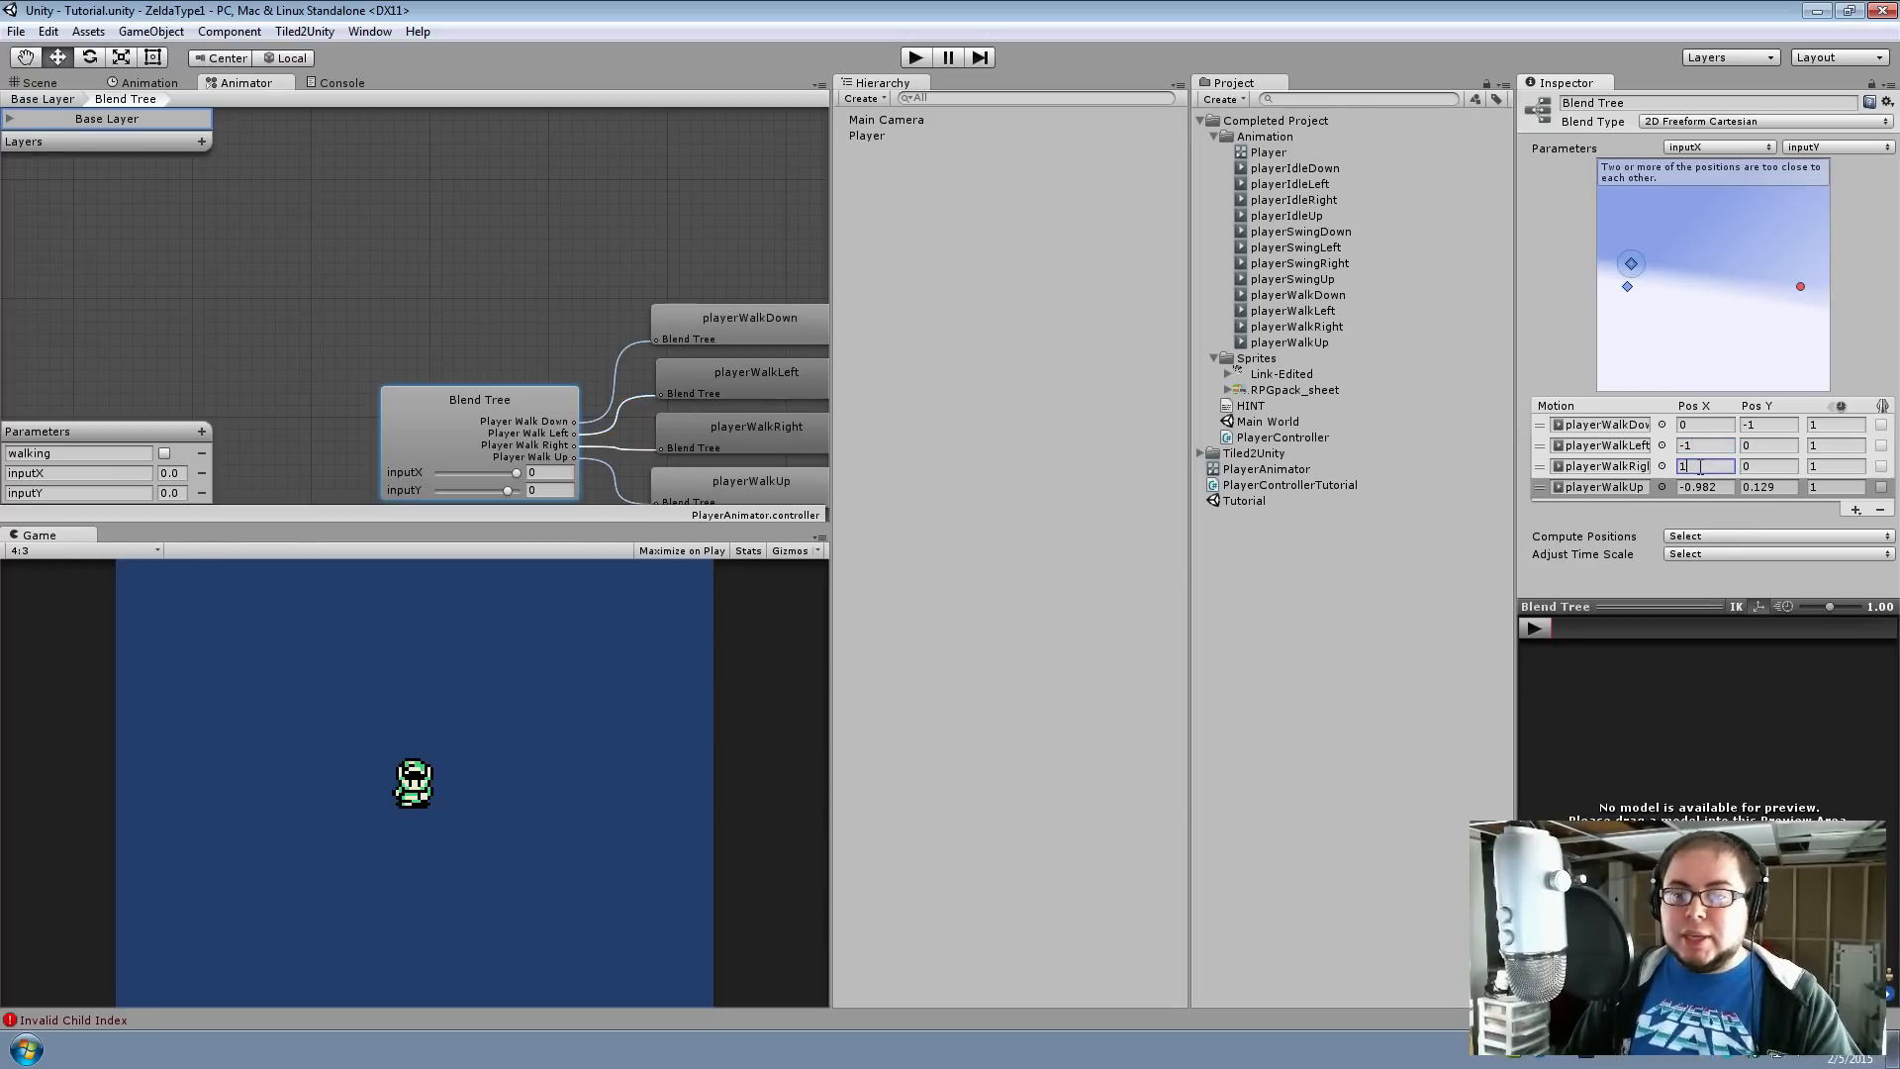
{"action": "left_click", "coordinate": [1709, 487]}
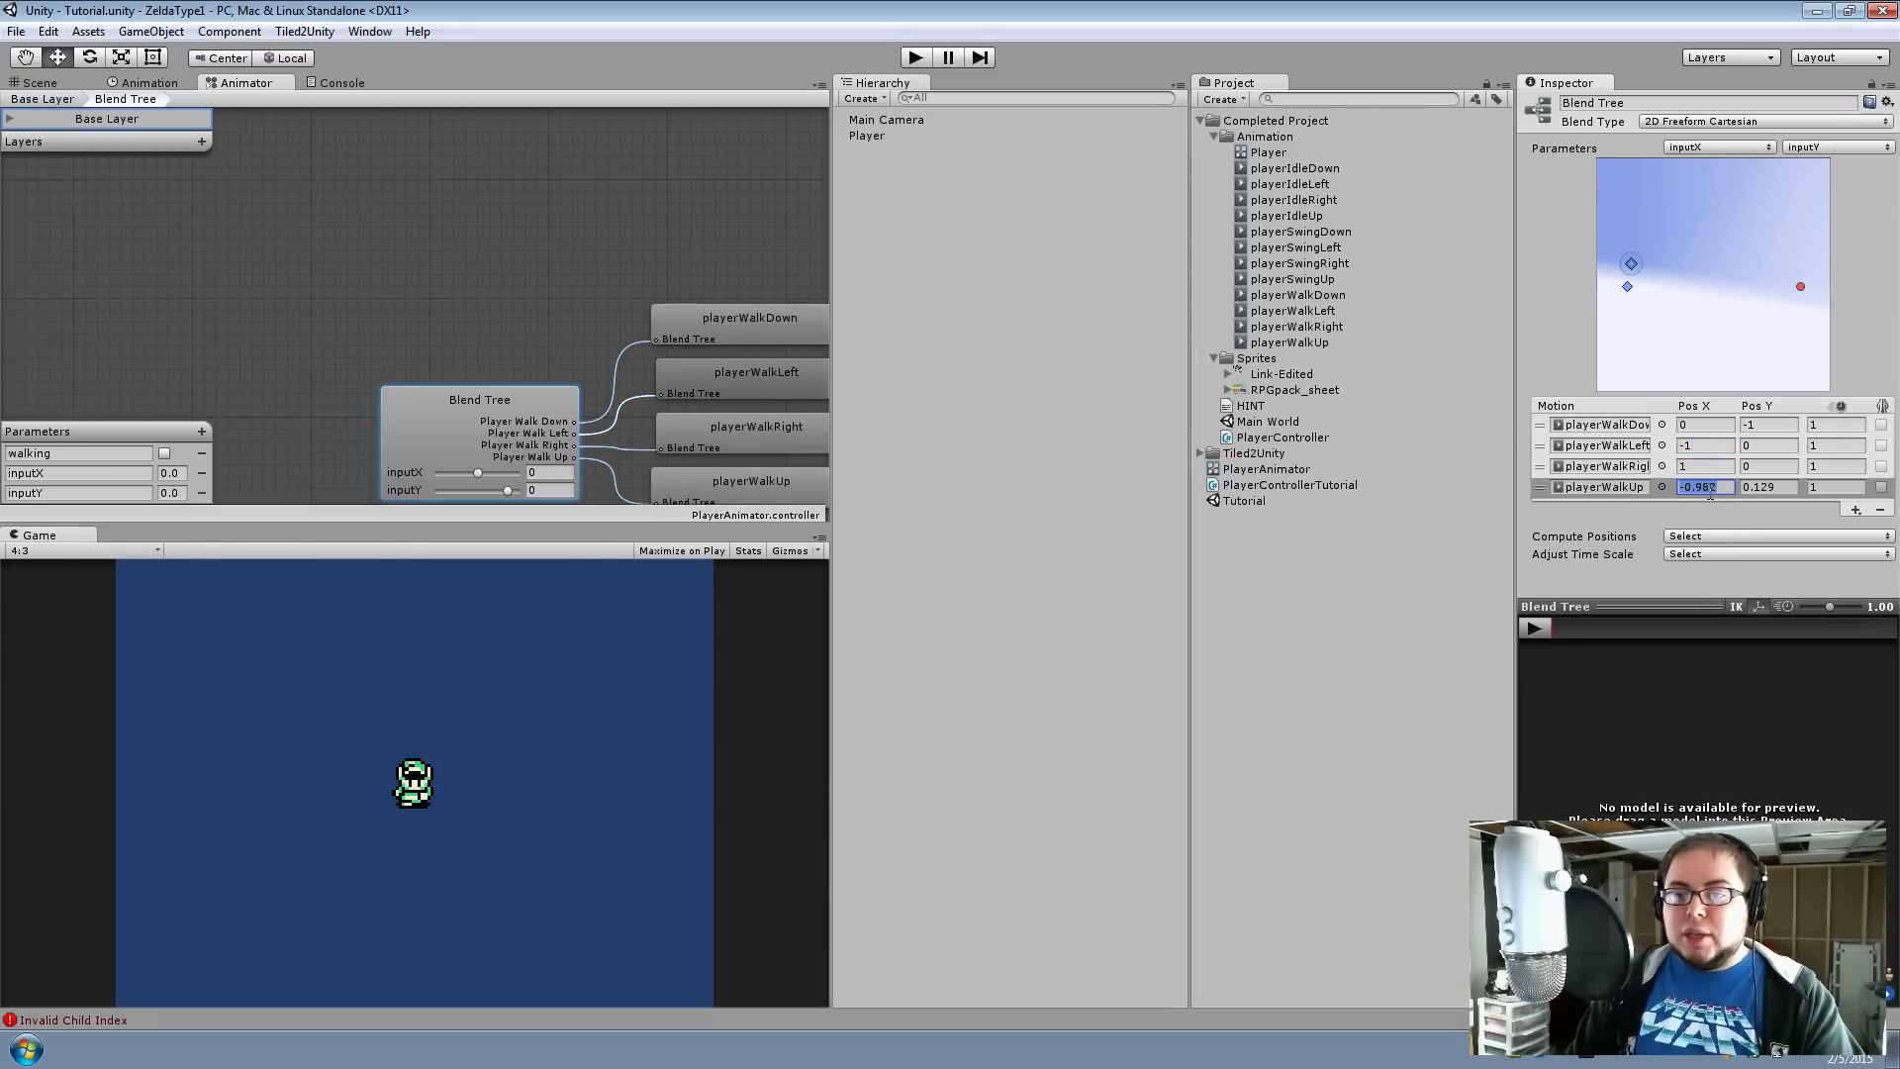
{"action": "type", "text": "0"}
{"action": "key", "text": "Tab"}
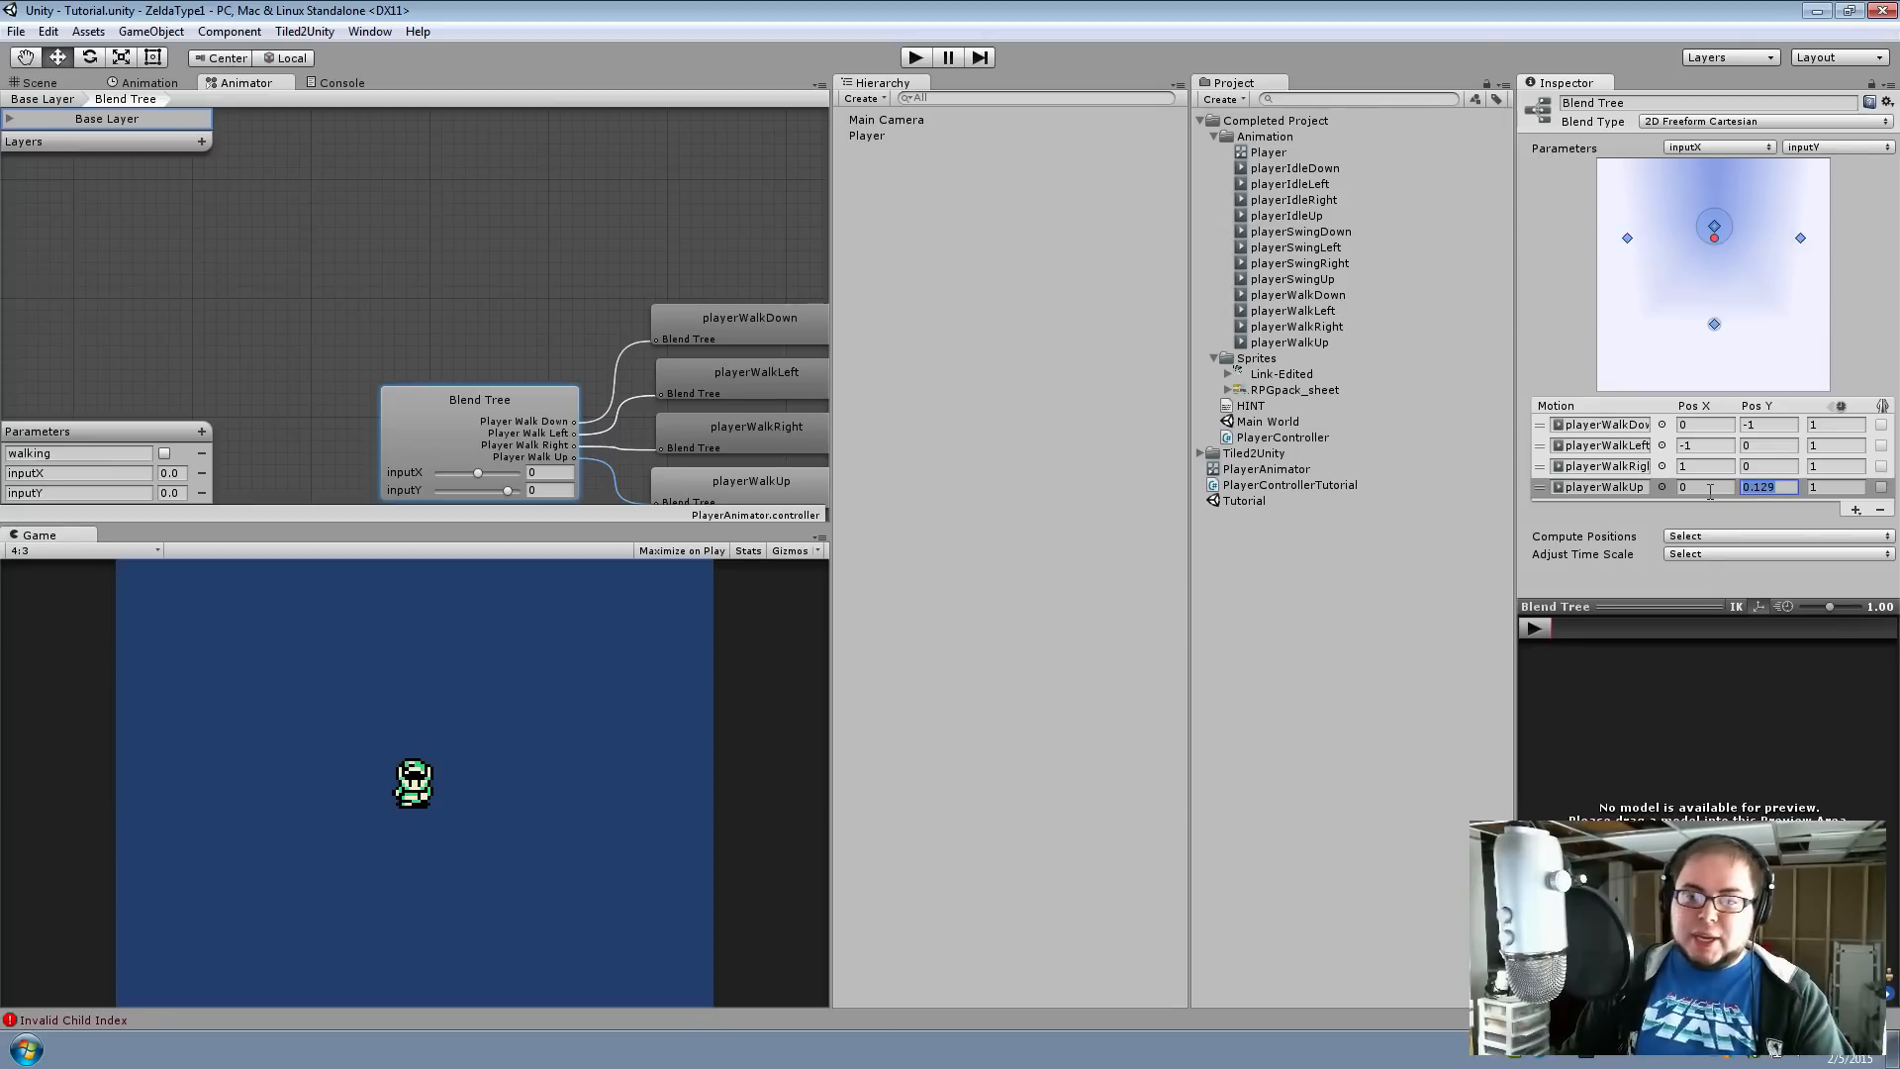
{"action": "type", "text": "1"}
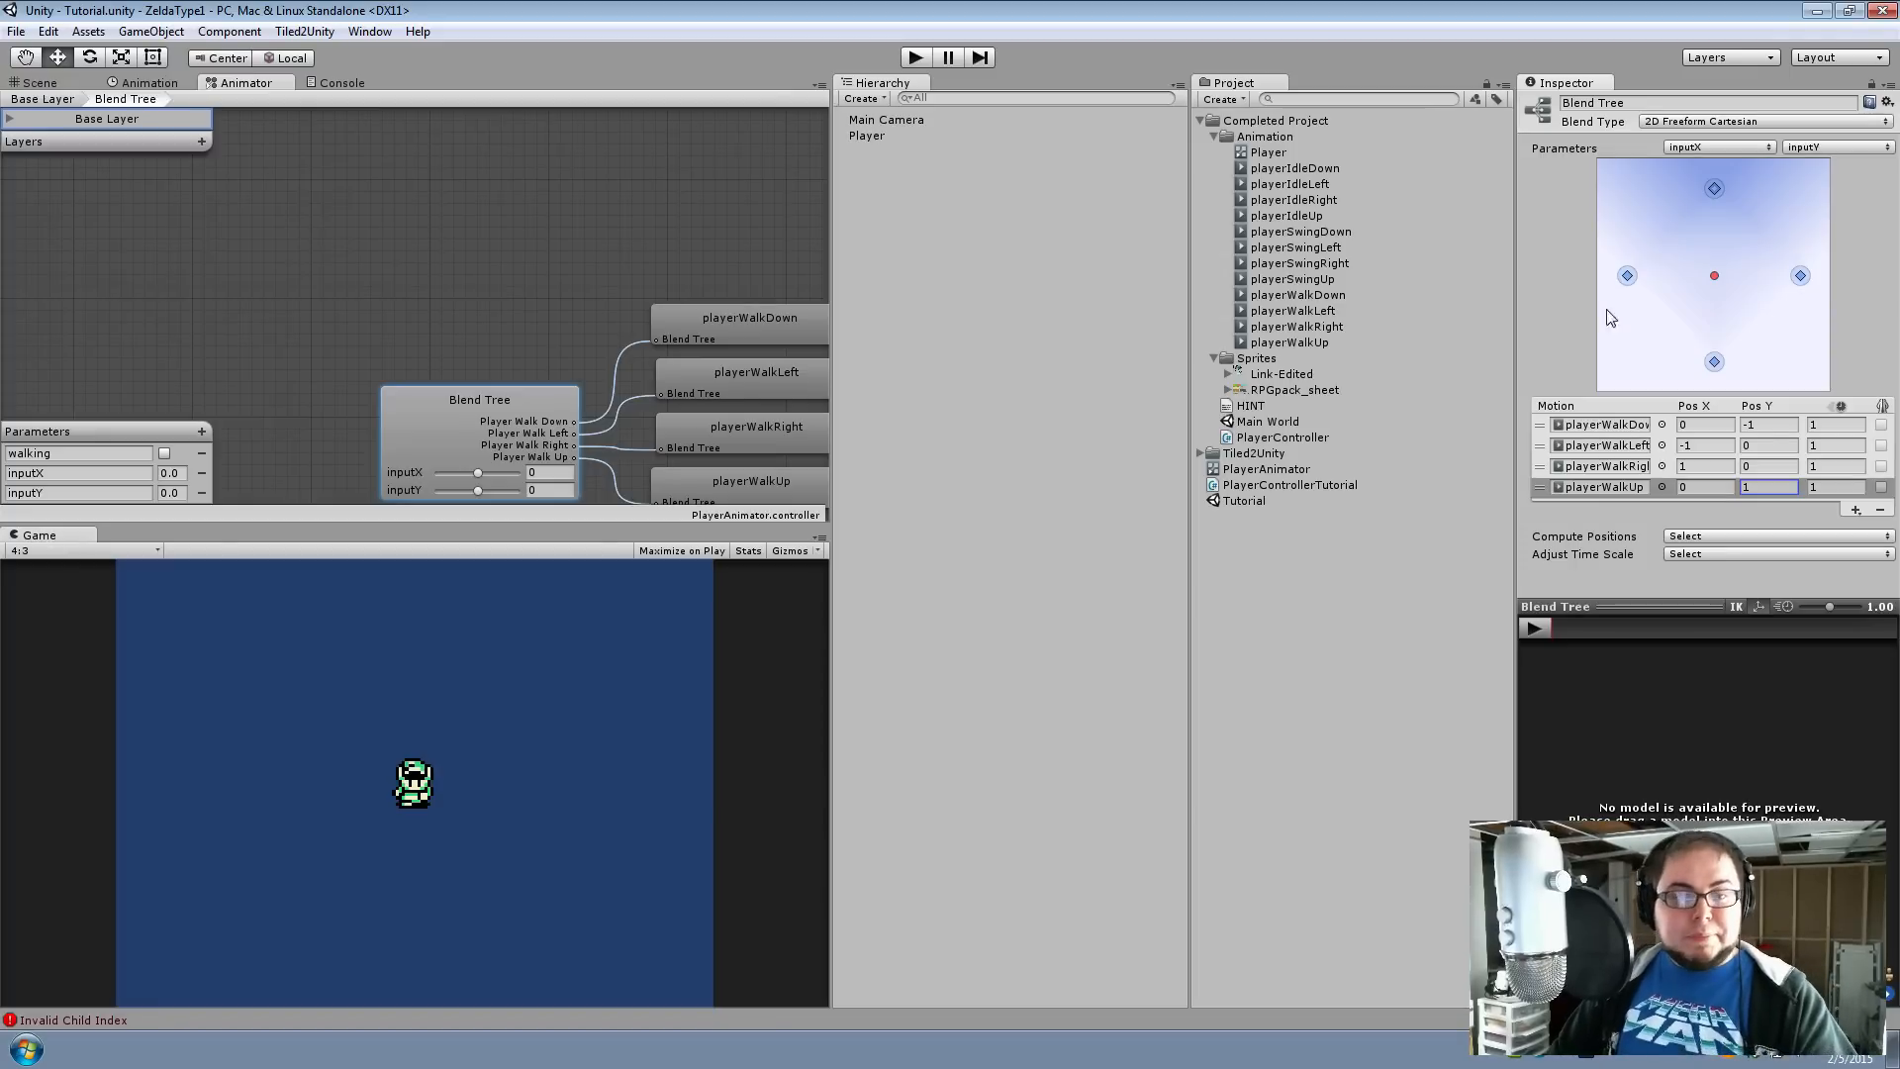
Run the game and move the character up, down, left and right to check the walking animations against the blend tree
{"action": "middle_click_drag", "start_coordinate": [558, 256], "coordinate": [347, 161]}
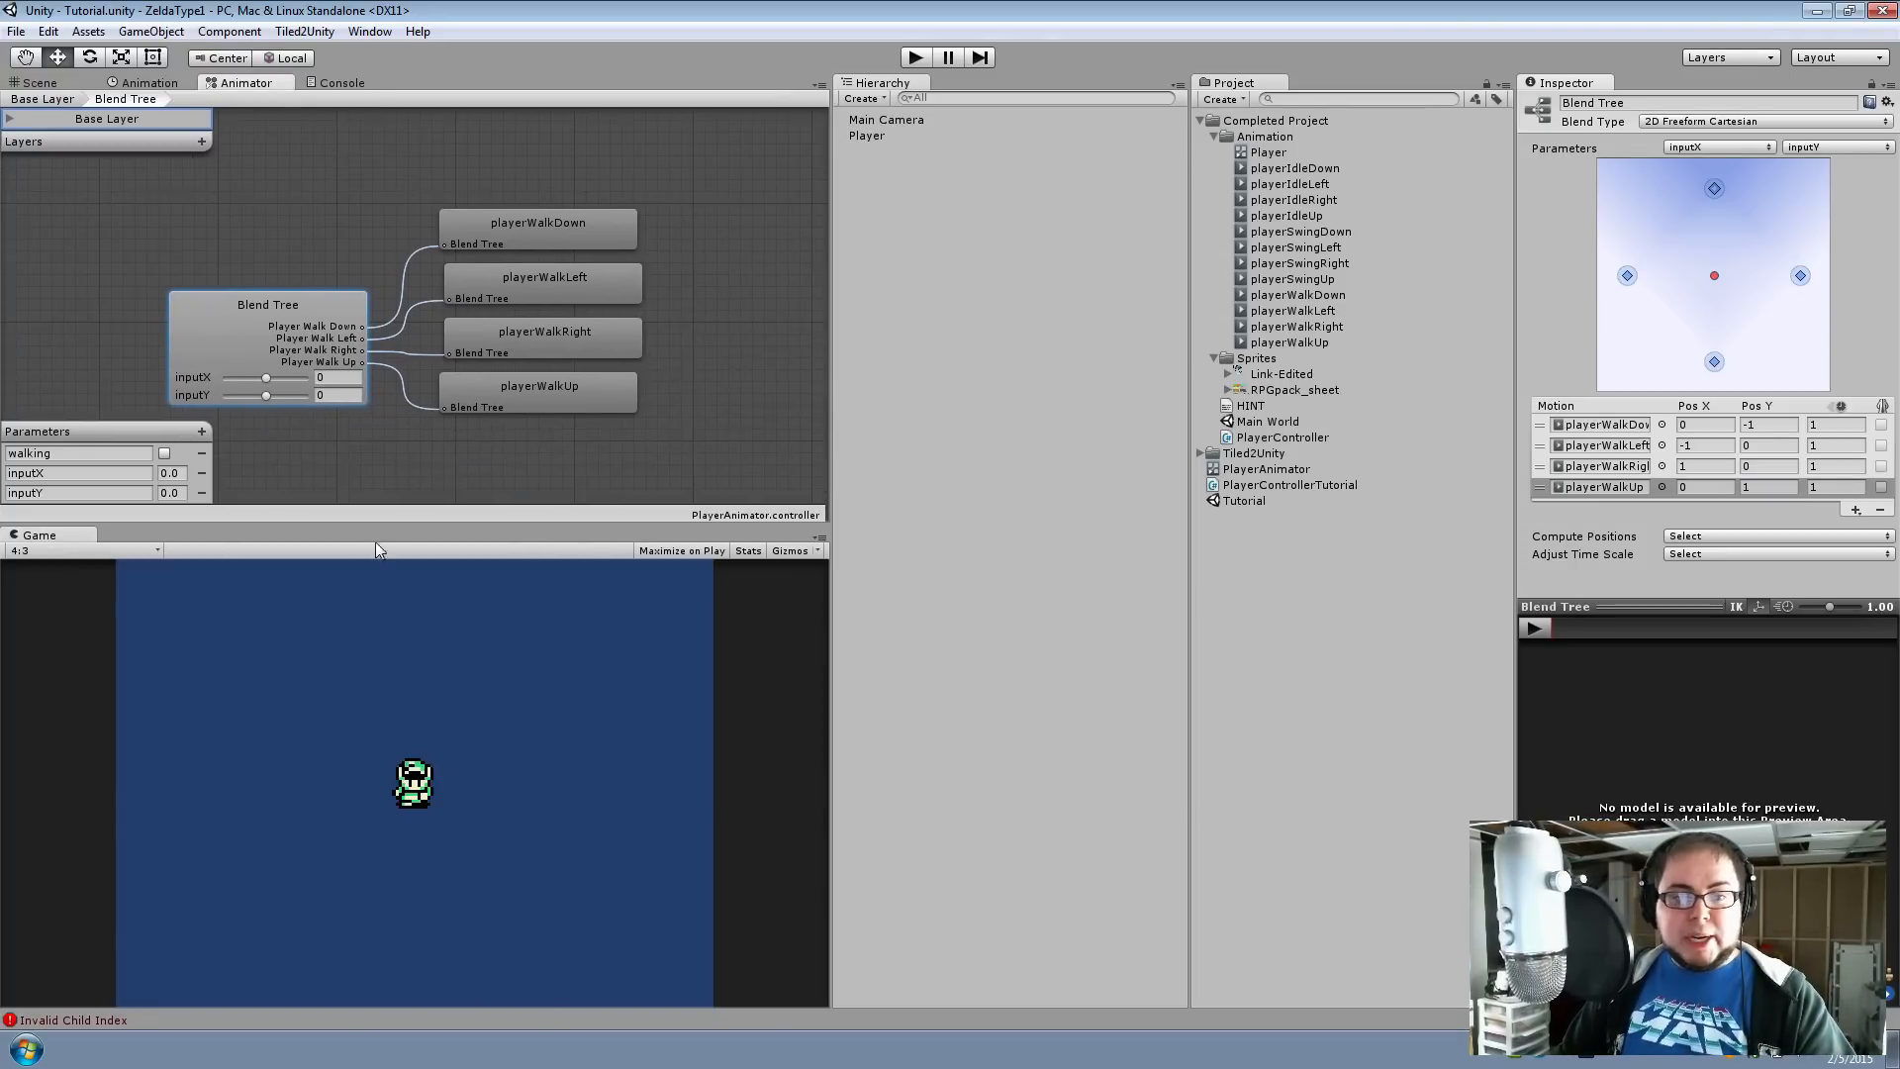
{"action": "left_click", "coordinate": [917, 56]}
{"action": "key", "text": "Left"}
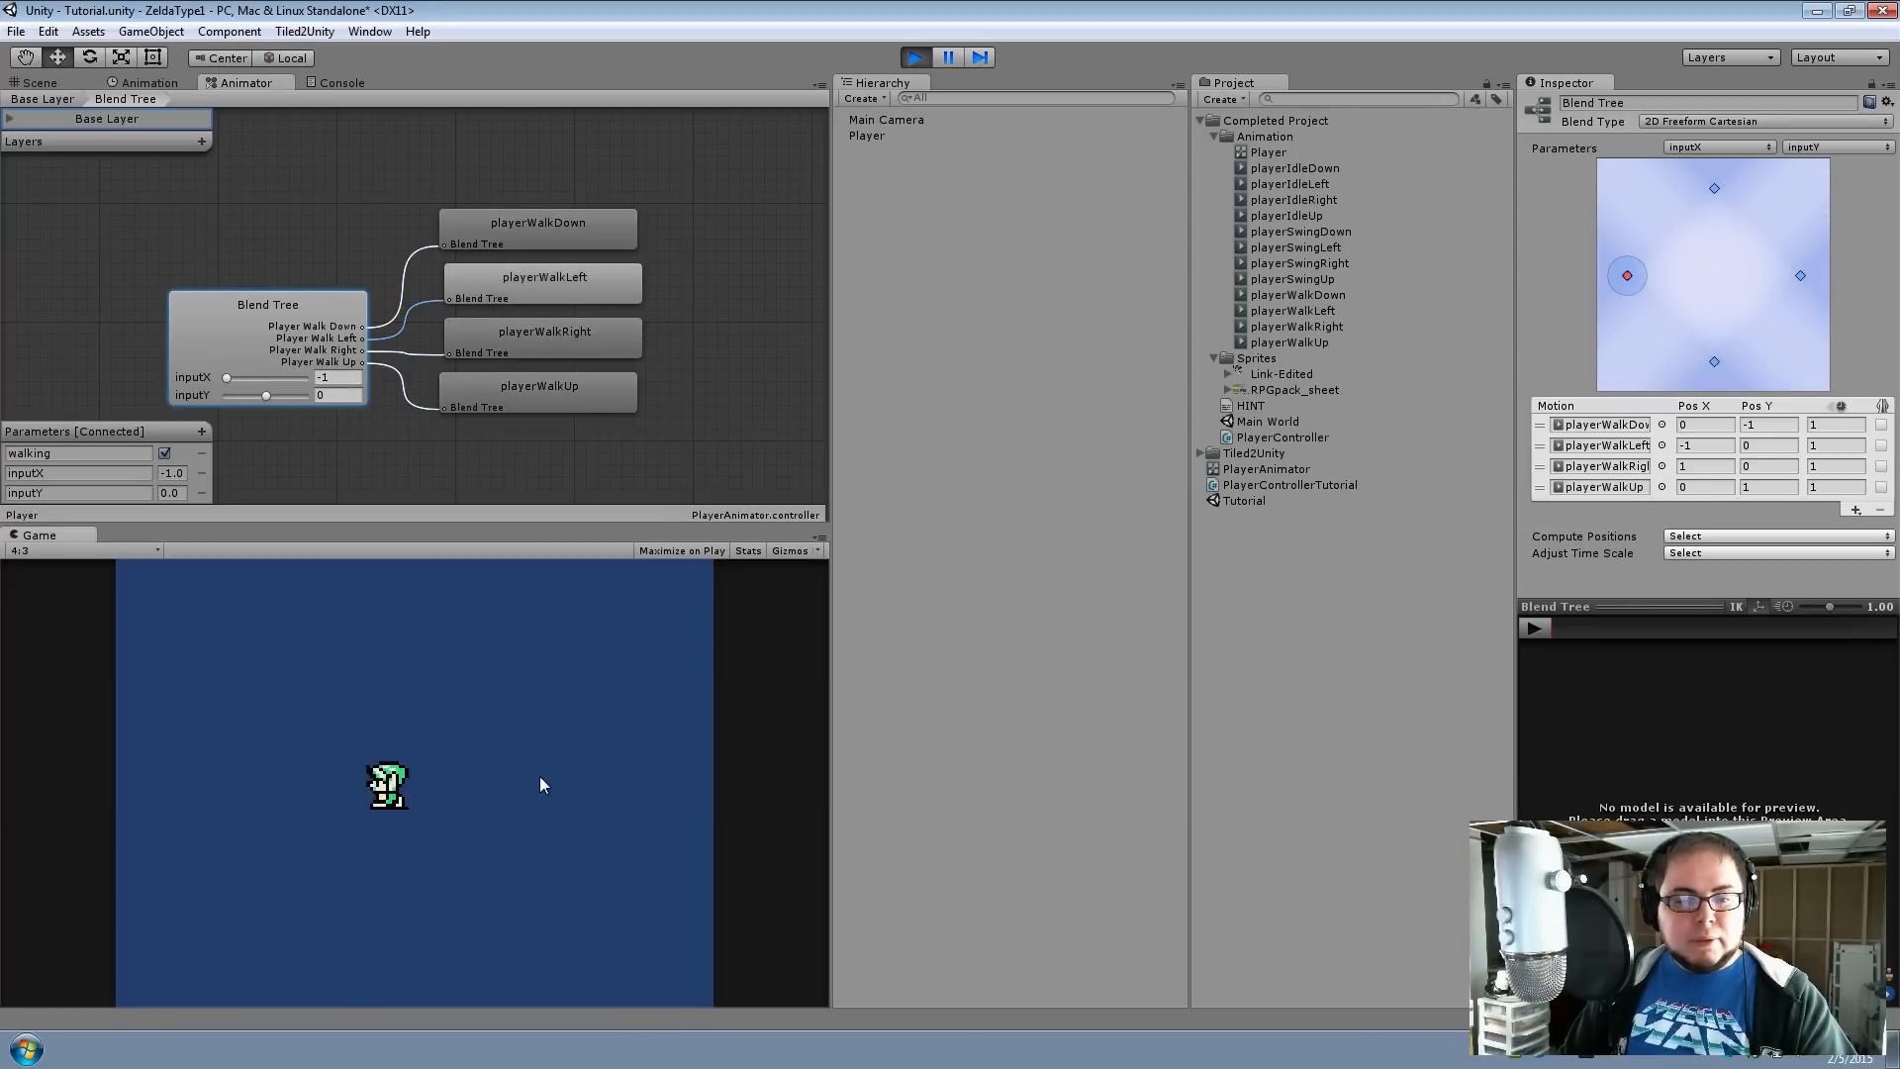
{"action": "key", "text": "Up"}
{"action": "key", "text": "Right"}
{"action": "key", "text": "Down"}
{"action": "key", "text": "Right"}
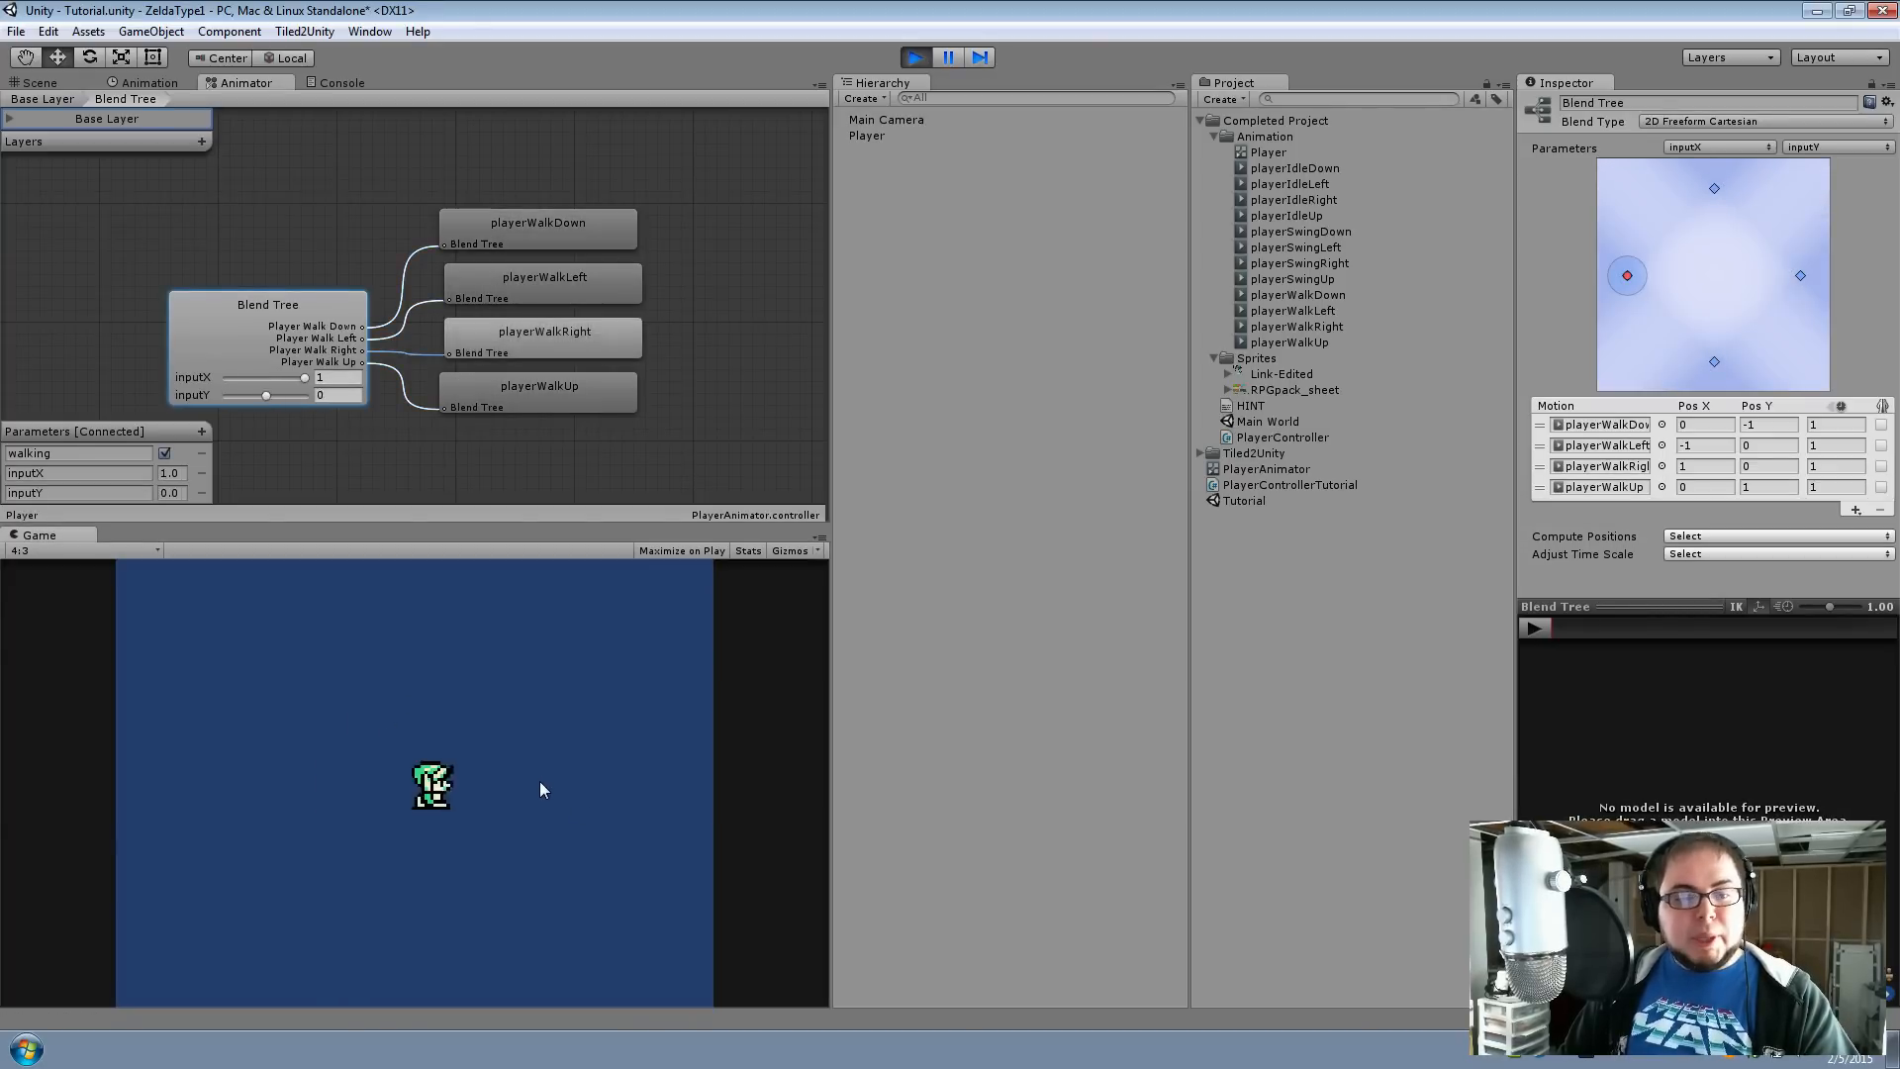
{"action": "key", "text": "Up"}
{"action": "key", "text": "Left"}
{"action": "key", "text": "Down"}
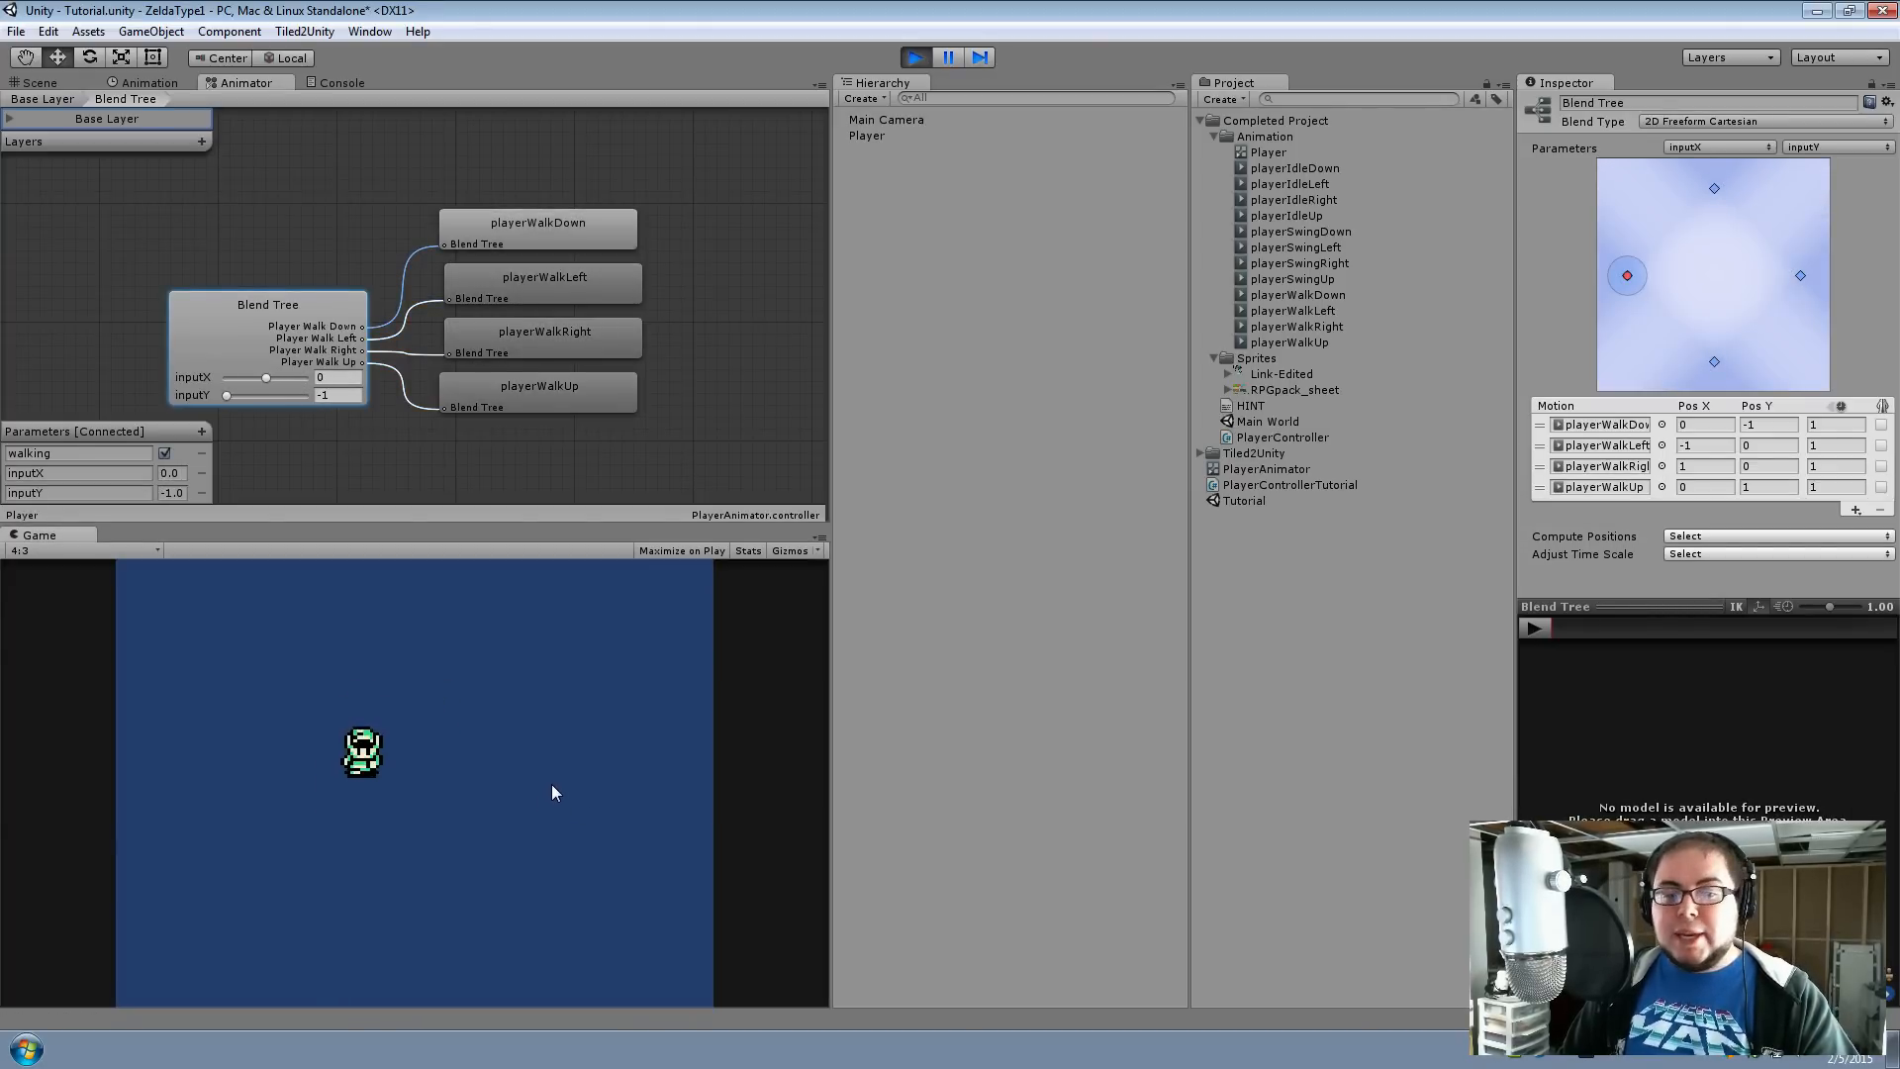
{"action": "key", "text": "Right"}
{"action": "key", "text": "Up"}
{"action": "key", "text": "Left"}
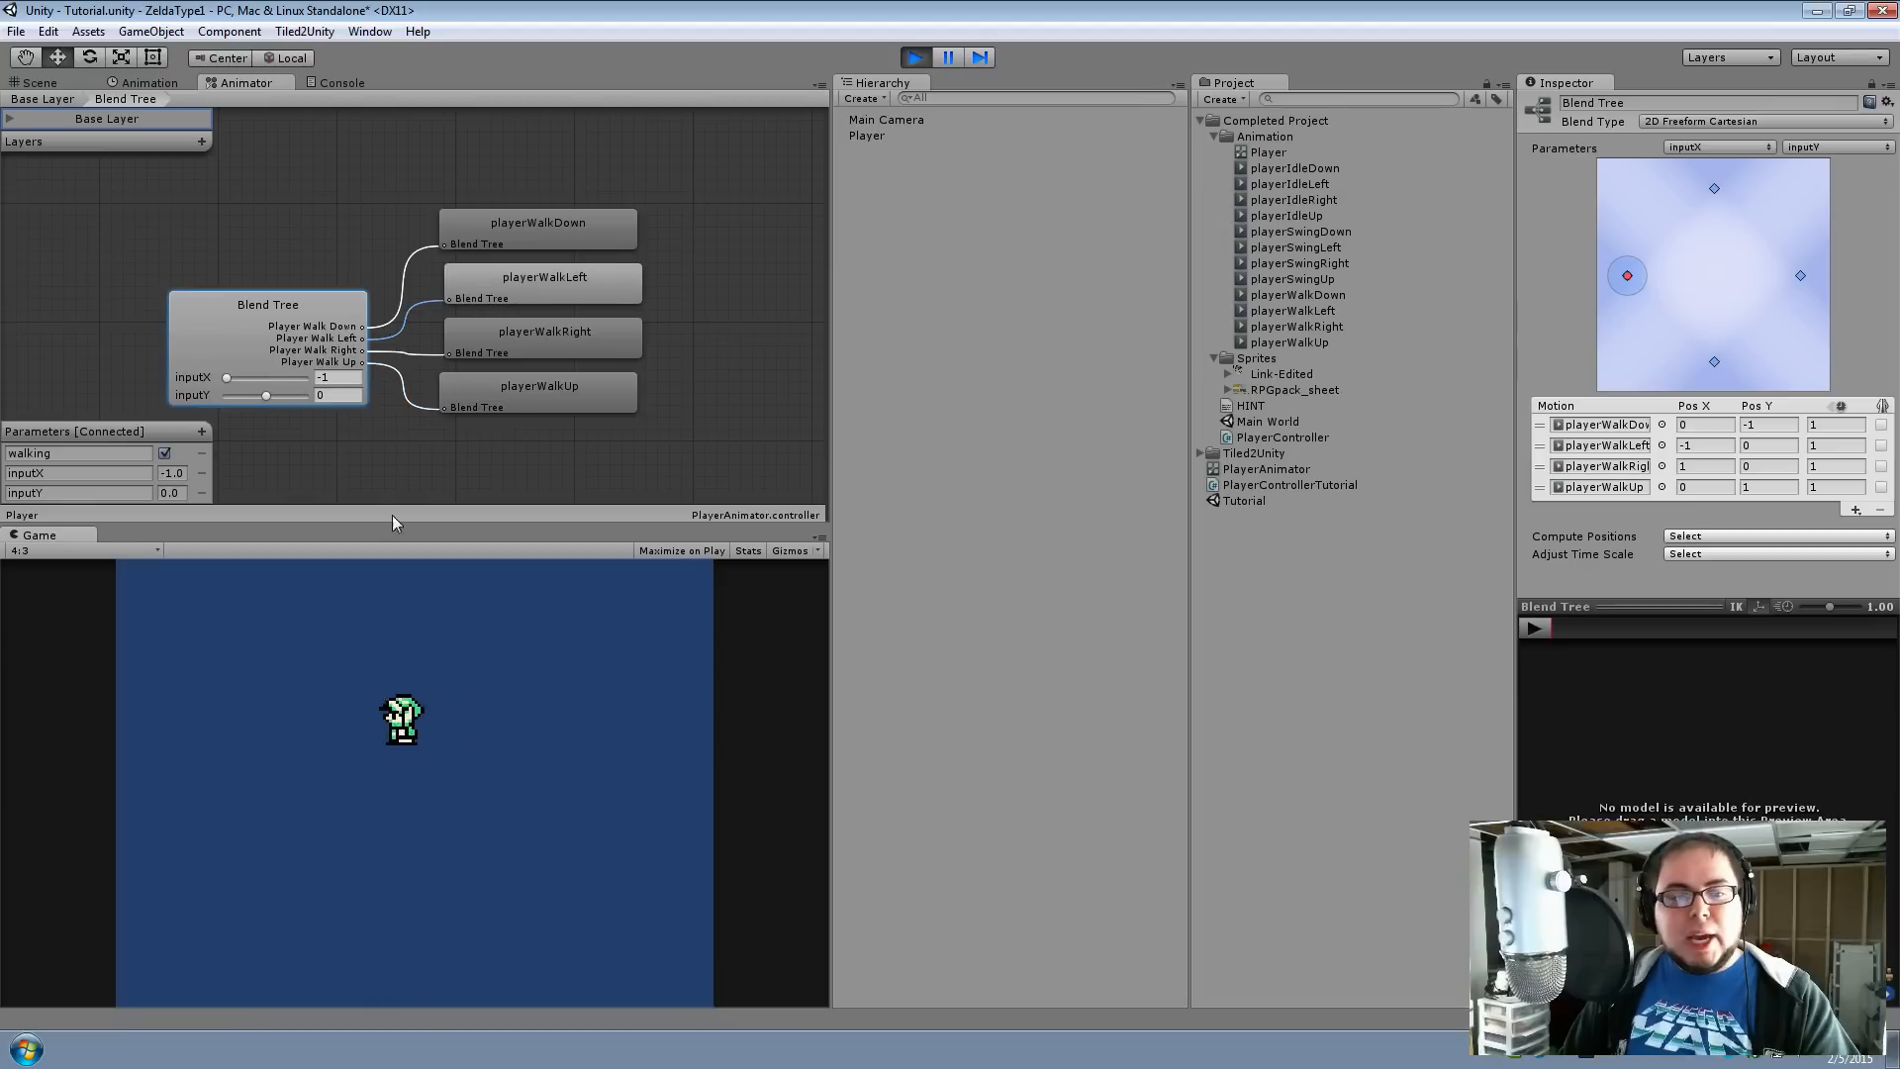
{"action": "key", "text": "Down"}
{"action": "key", "text": "Right"}
{"action": "key", "text": "Up"}
{"action": "key", "text": "Right"}
{"action": "key", "text": "Down"}
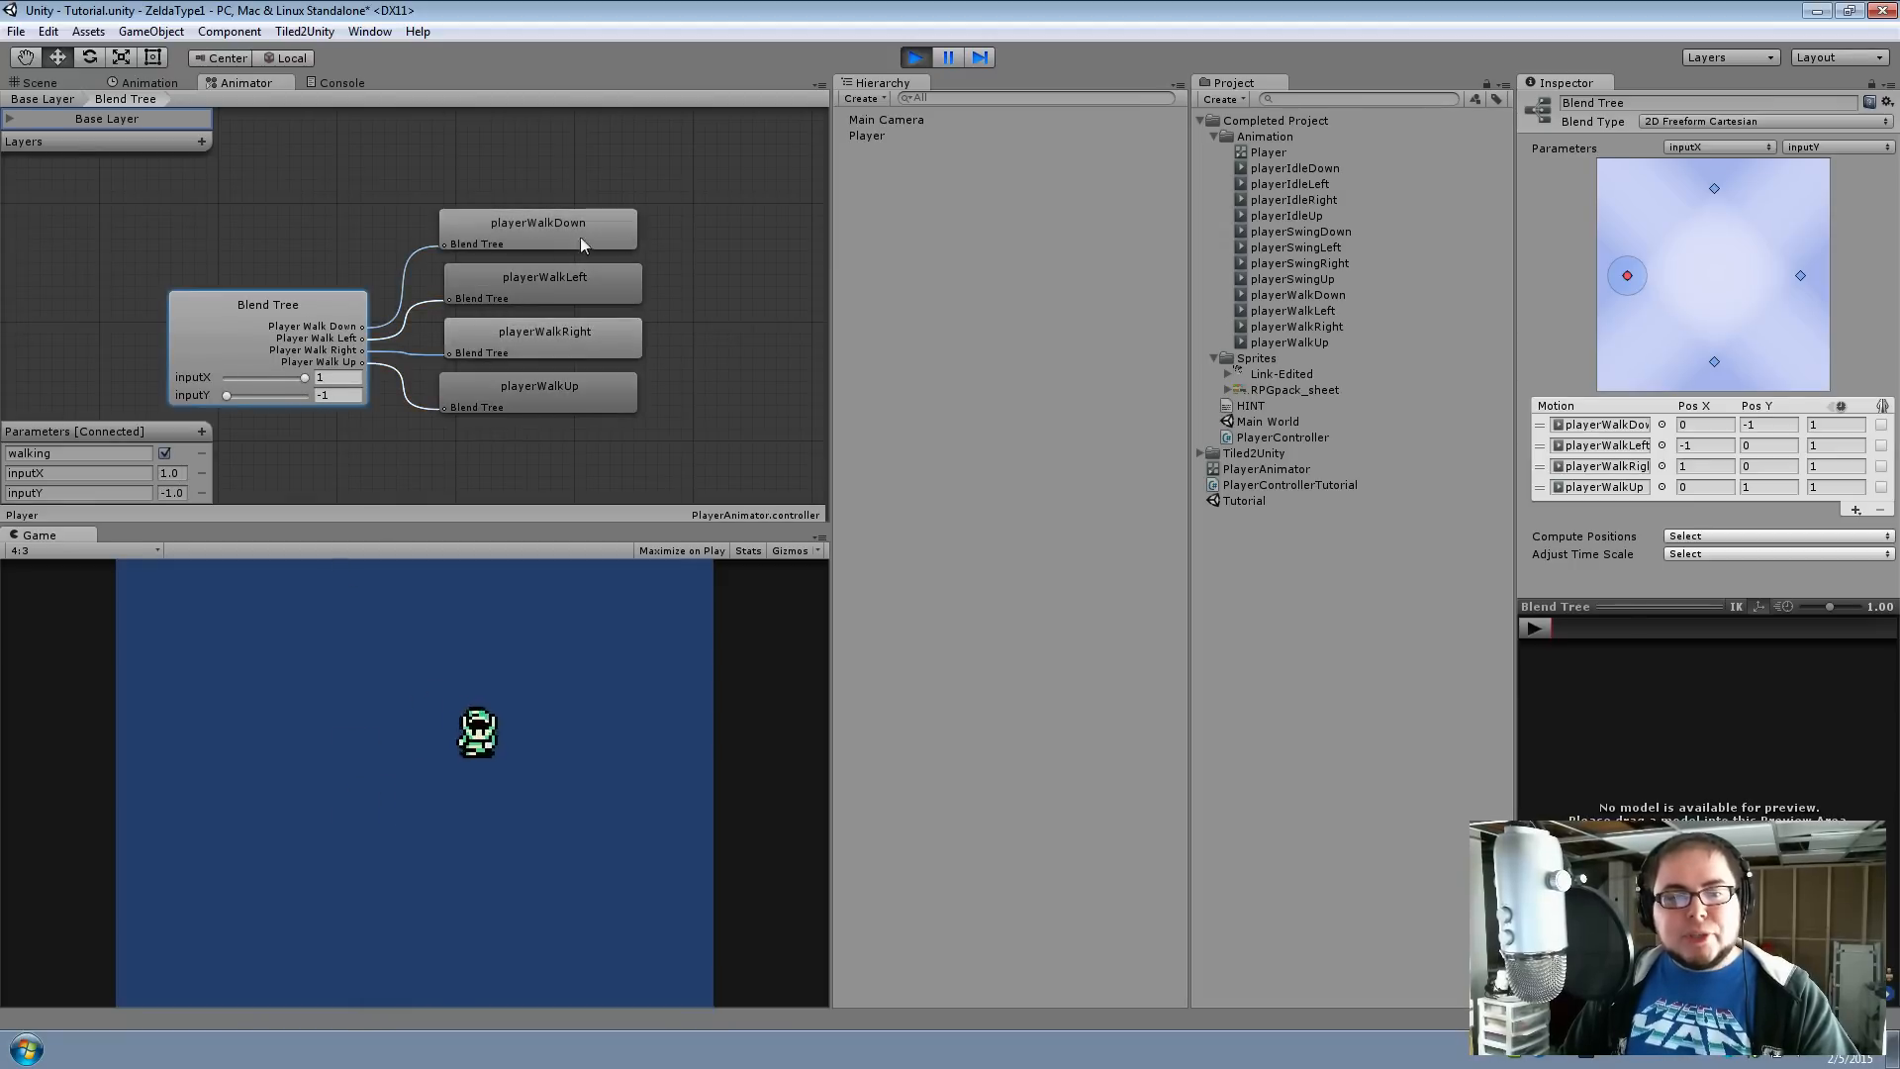
{"action": "key", "text": "Left"}
{"action": "key", "text": "Down"}
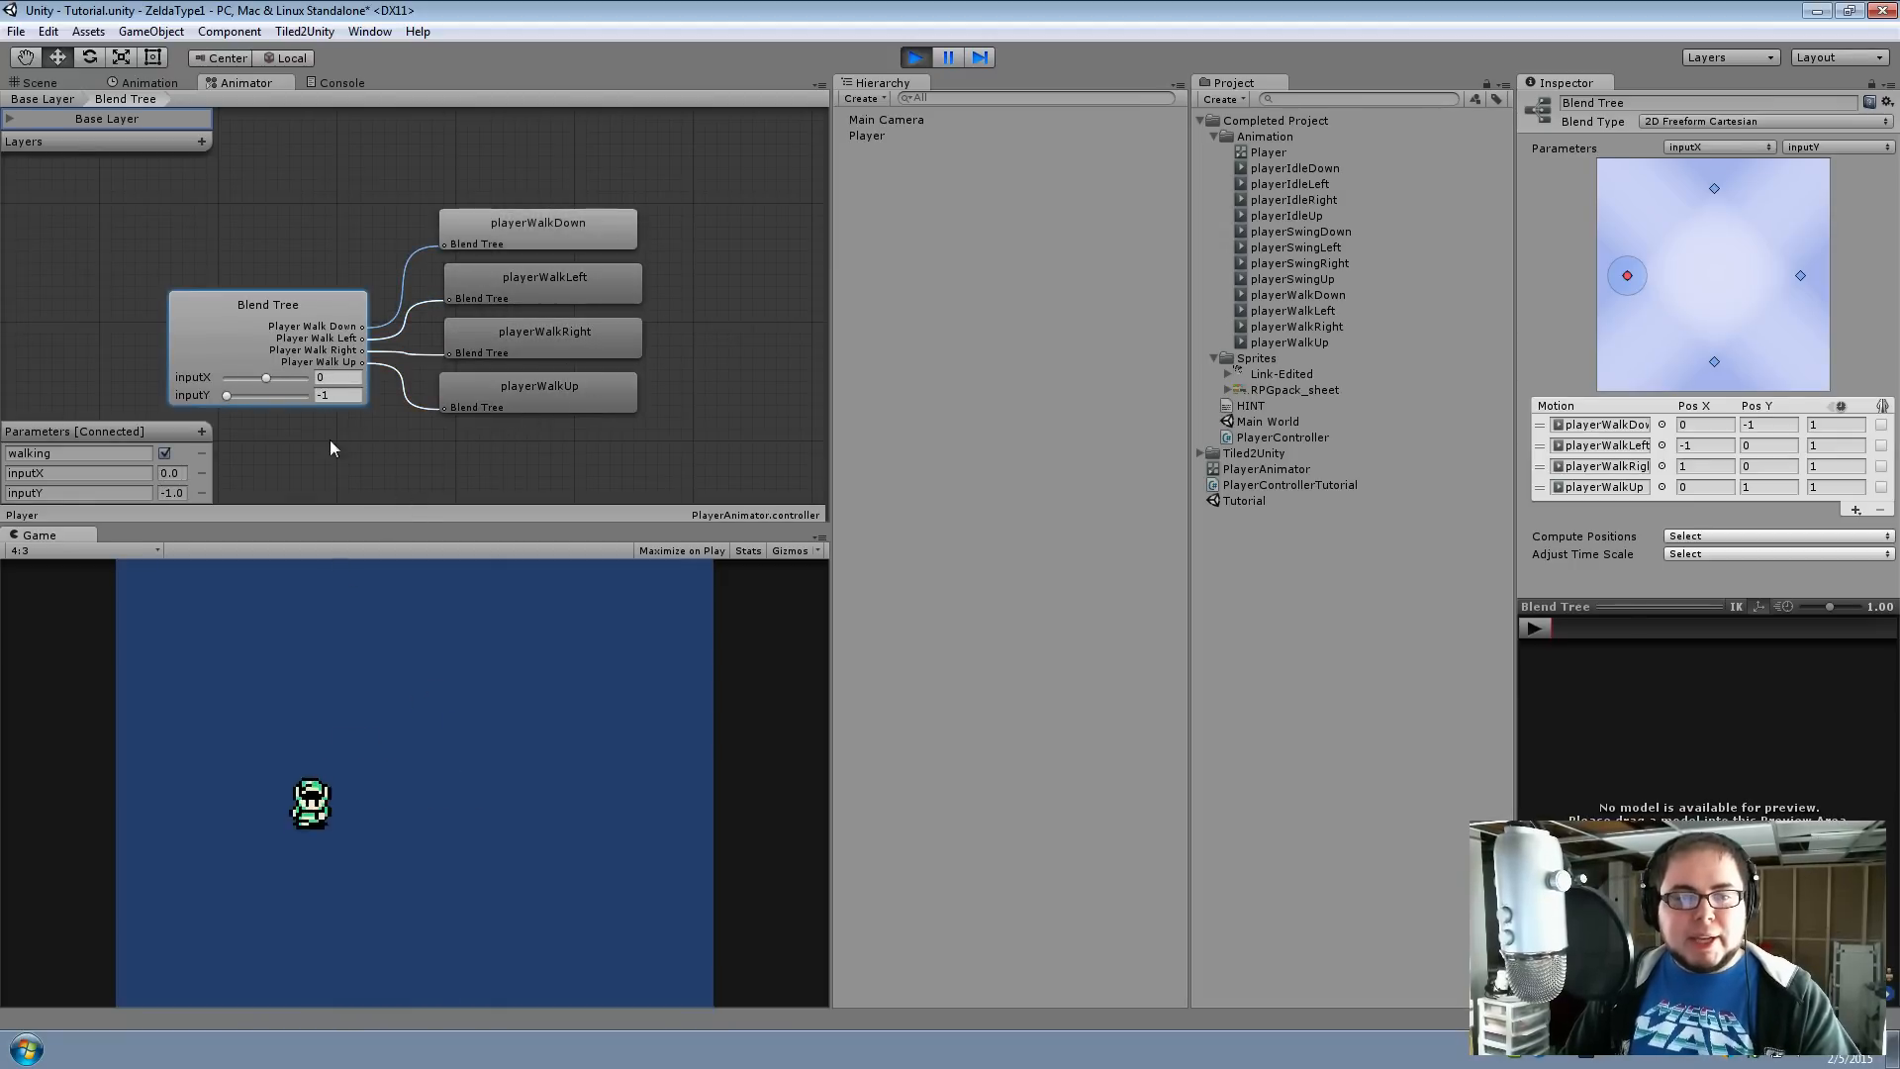
{"action": "key", "text": "Right"}
{"action": "key", "text": "Up"}
{"action": "key", "text": "Left"}
{"action": "key", "text": "Down"}
{"action": "key", "text": "Right"}
{"action": "key", "text": "Up"}
{"action": "key", "text": "Left"}
{"action": "key", "text": "Down"}
{"action": "key", "text": "Right"}
{"action": "key", "text": "Up"}
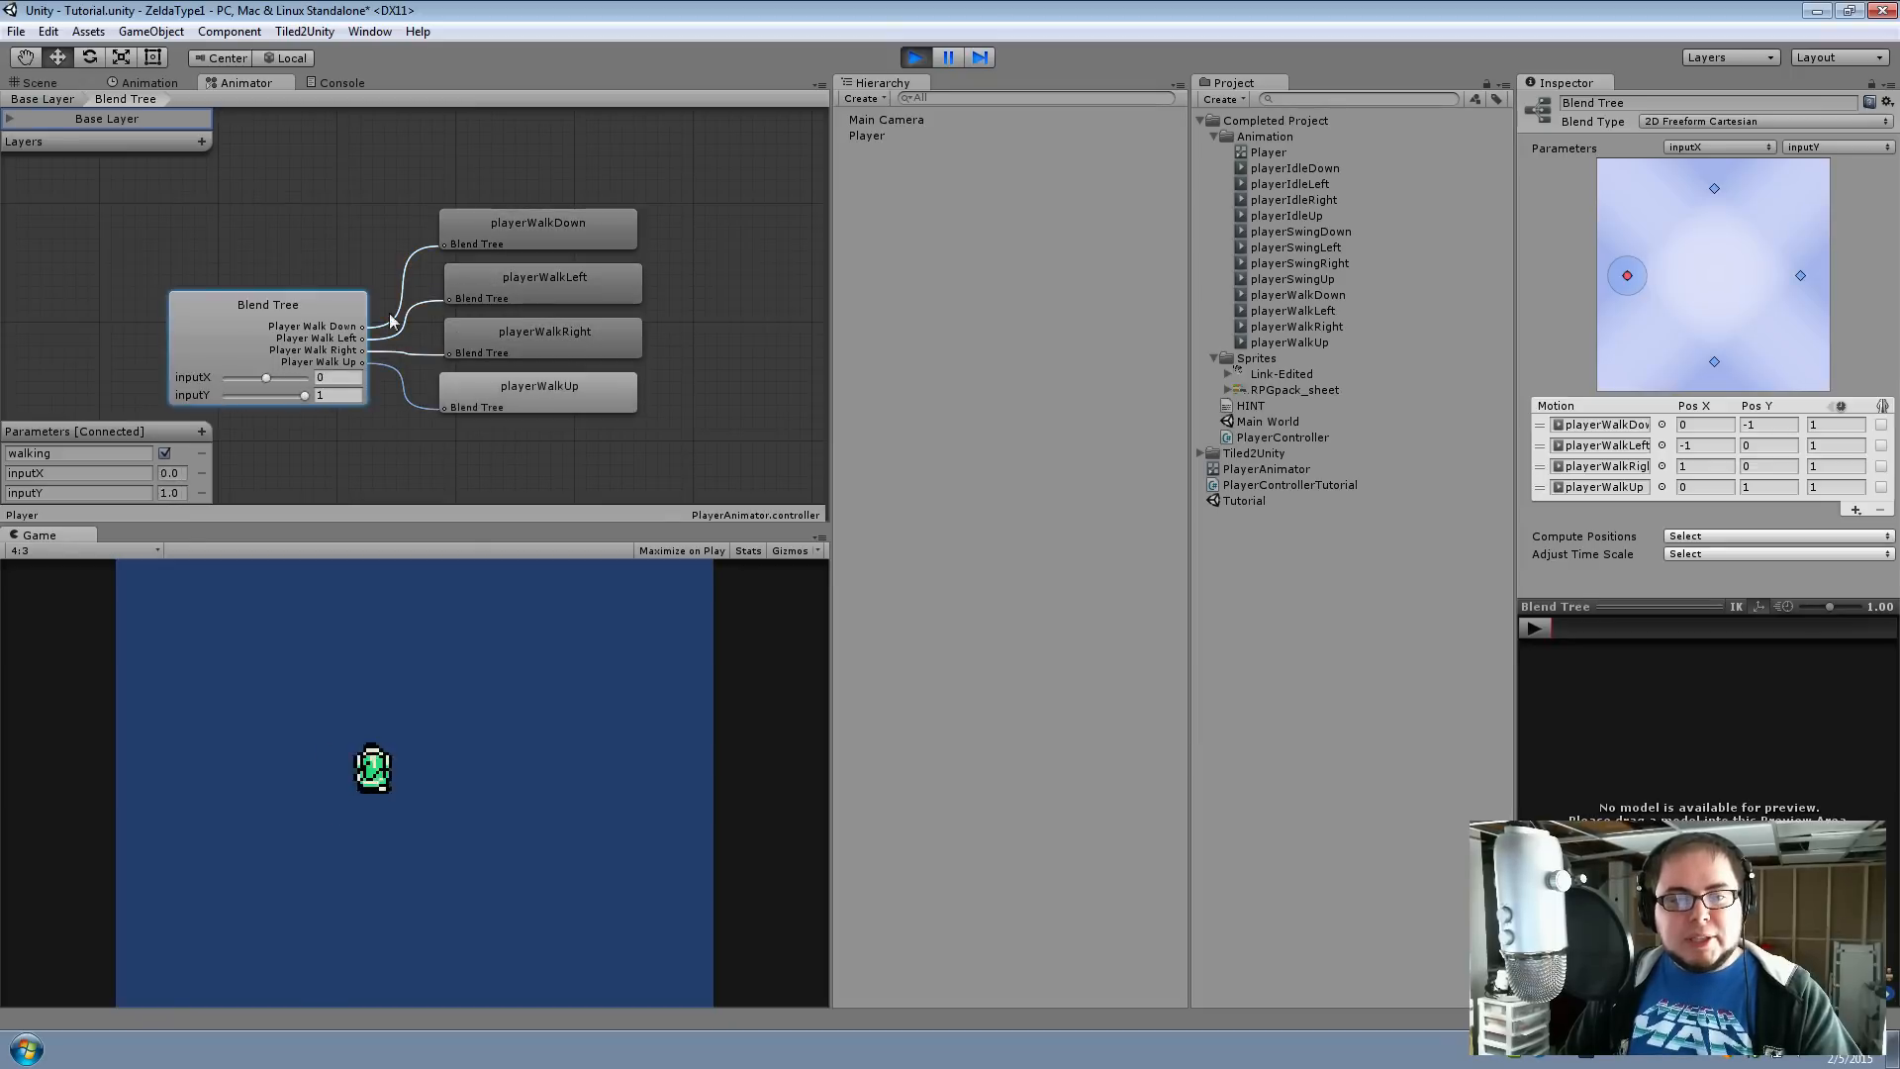
{"action": "key", "text": "Left"}
{"action": "key", "text": "Down"}
{"action": "key", "text": "Right"}
{"action": "key", "text": "Up"}
{"action": "key", "text": "Left"}
{"action": "key", "text": "Down"}
{"action": "key", "text": "Right"}
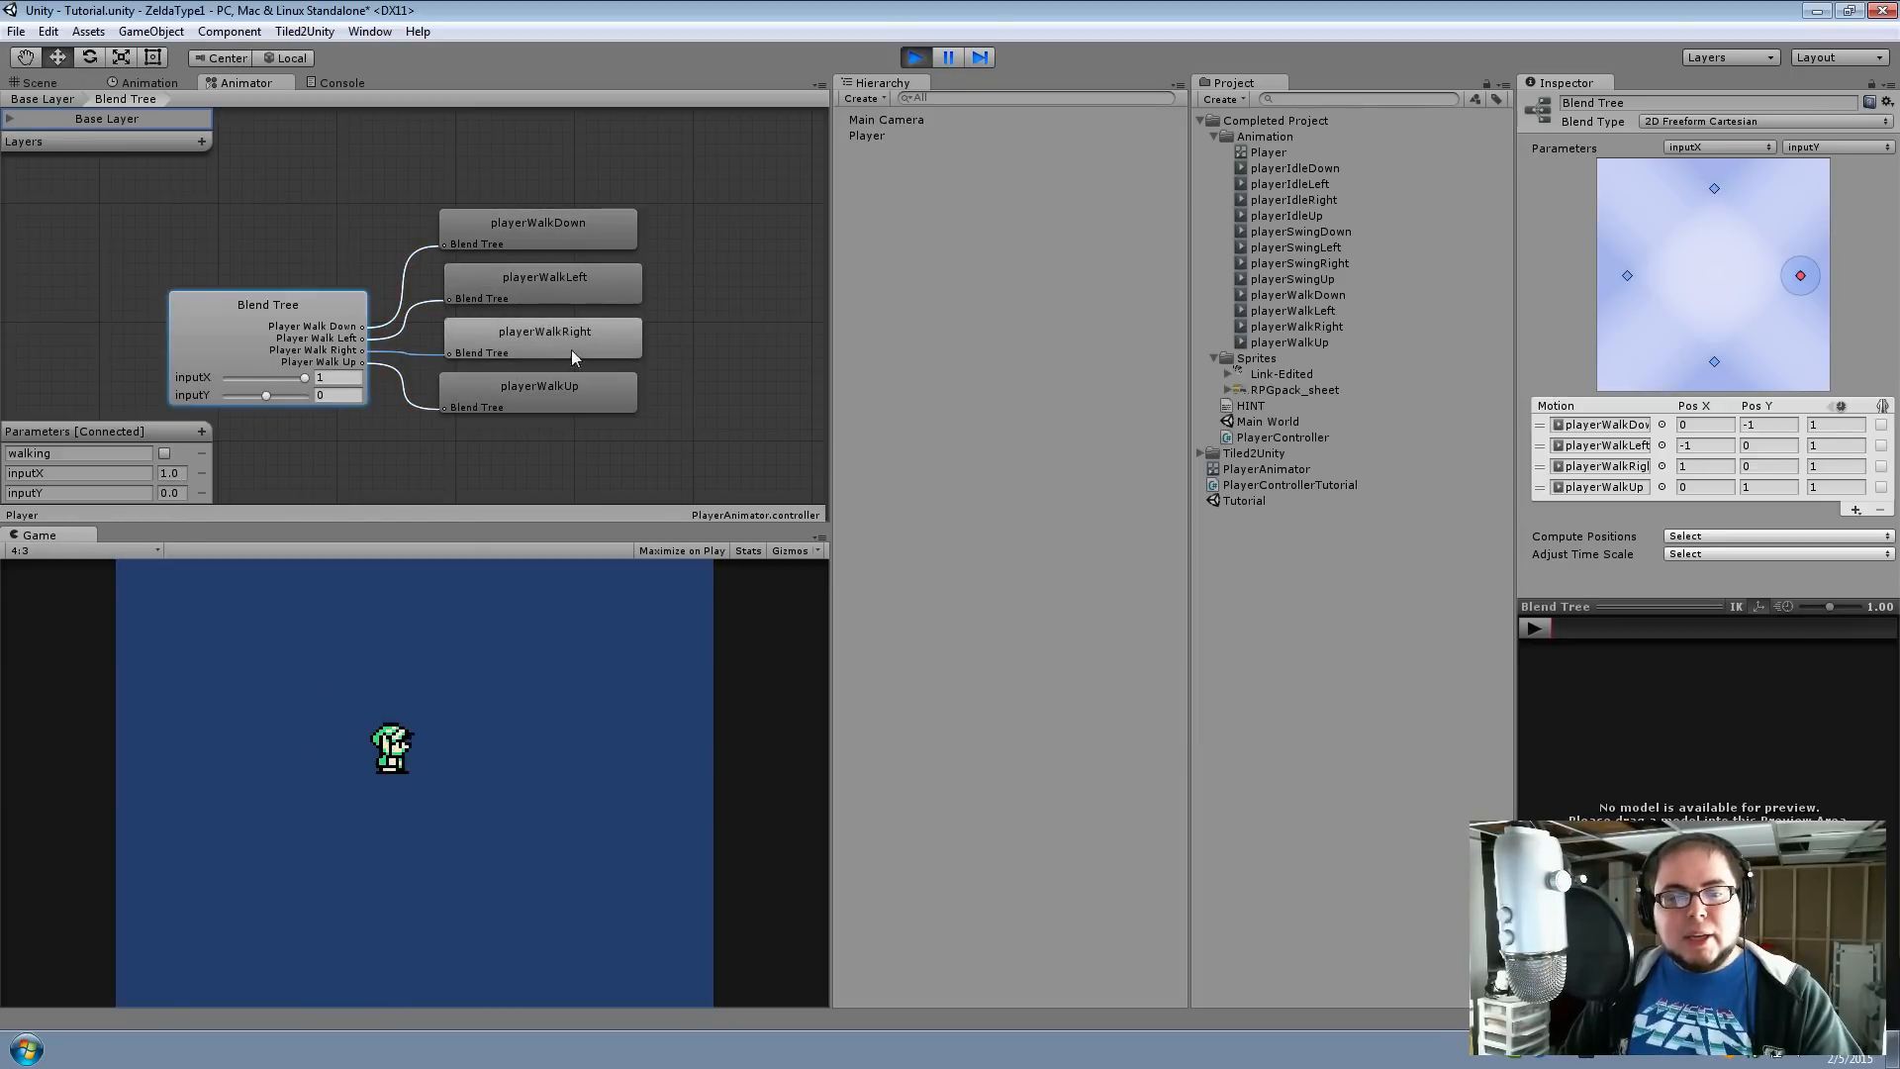
{"action": "key", "text": "Up"}
{"action": "key", "text": "Down"}
{"action": "key", "text": "Left"}
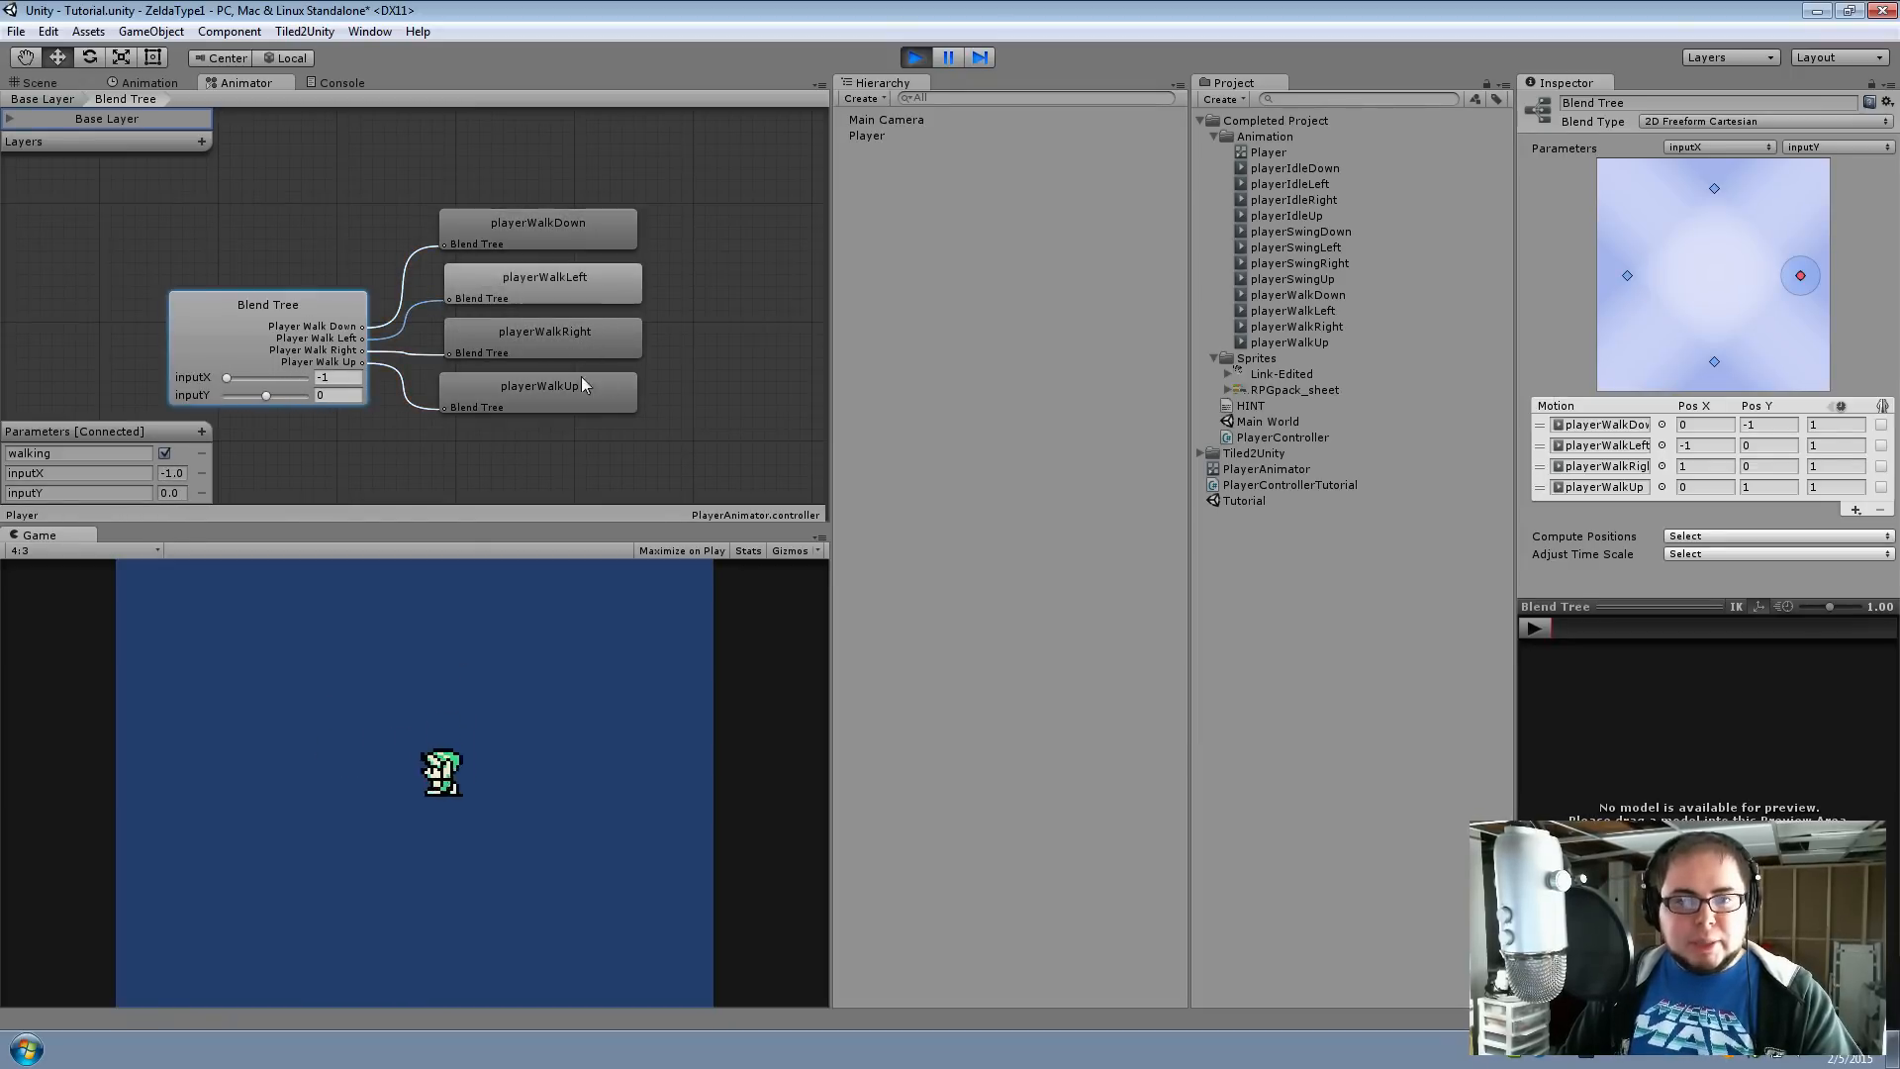
{"action": "key", "text": "Up"}
{"action": "key", "text": "Right"}
{"action": "key", "text": "Down"}
{"action": "key", "text": "Left"}
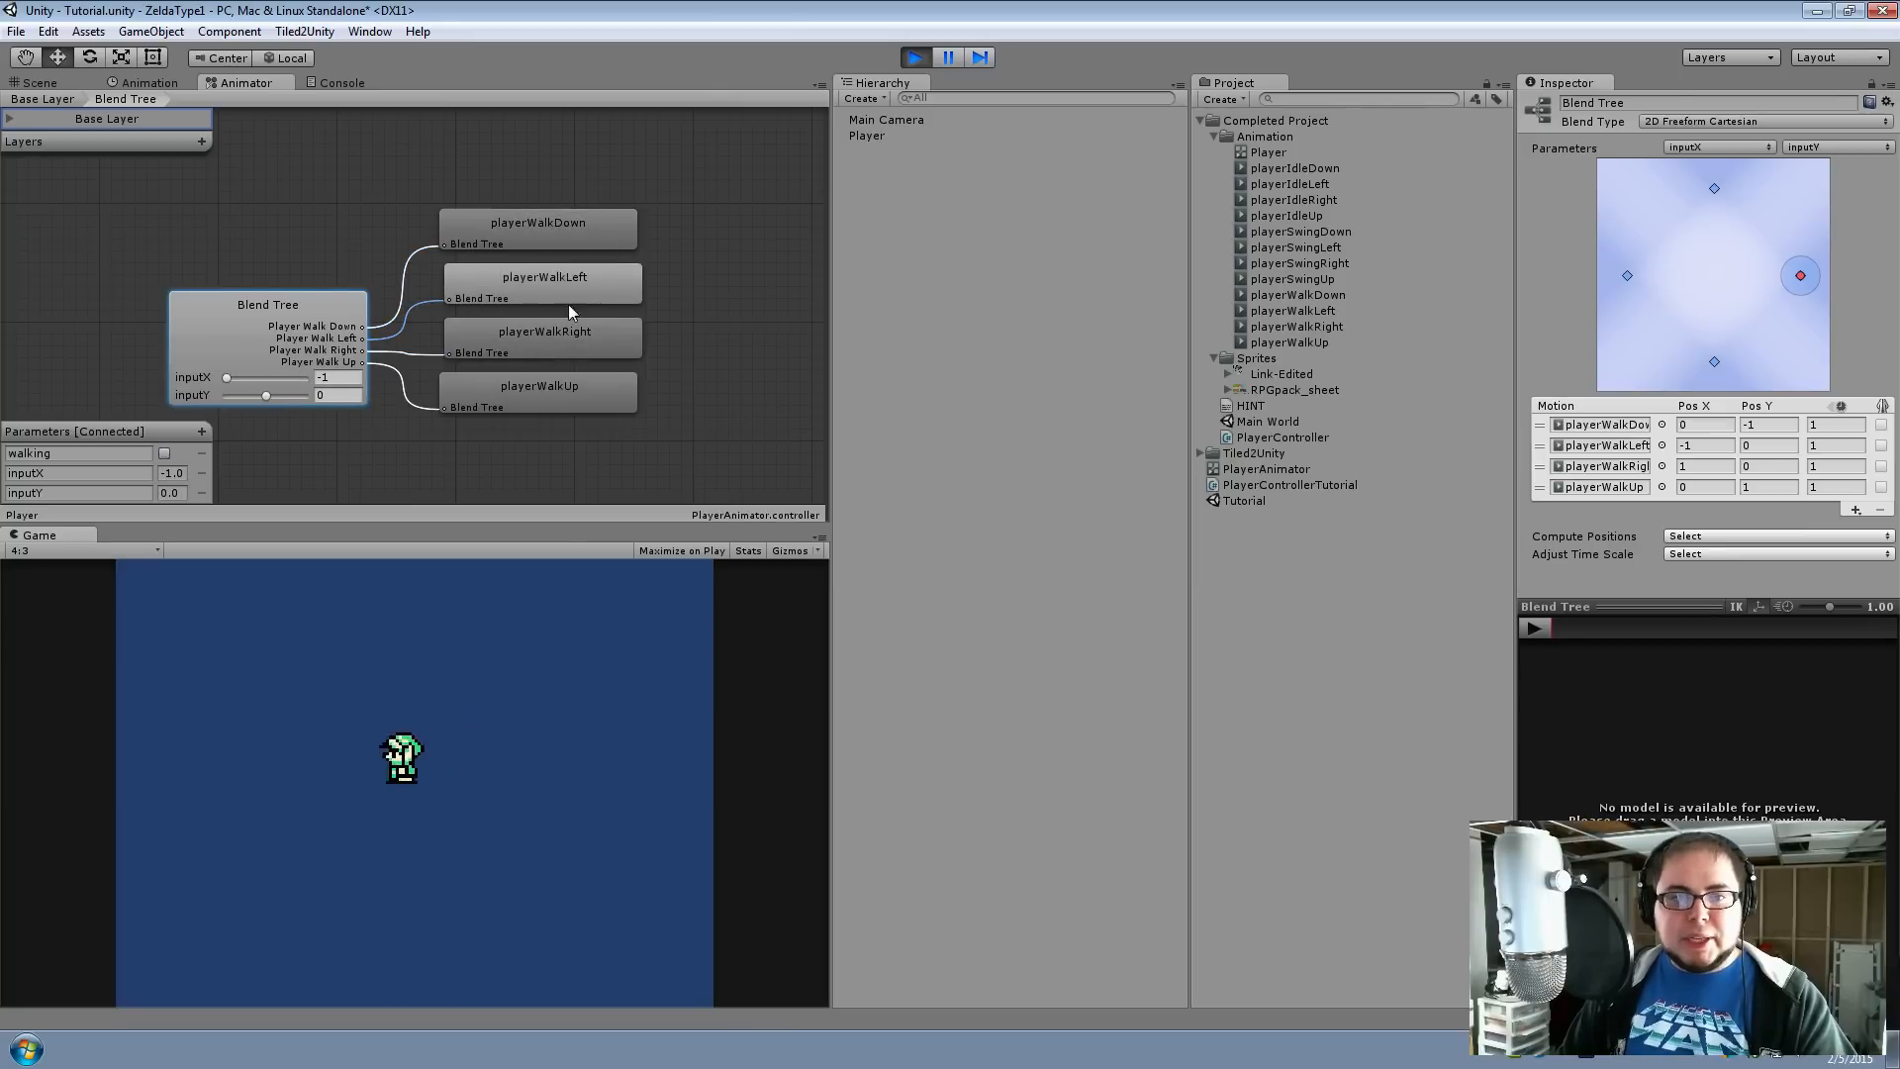
{"action": "key", "text": "Up"}
{"action": "key", "text": "Down"}
{"action": "key", "text": "Left"}
{"action": "key", "text": "Up"}
{"action": "key", "text": "Right"}
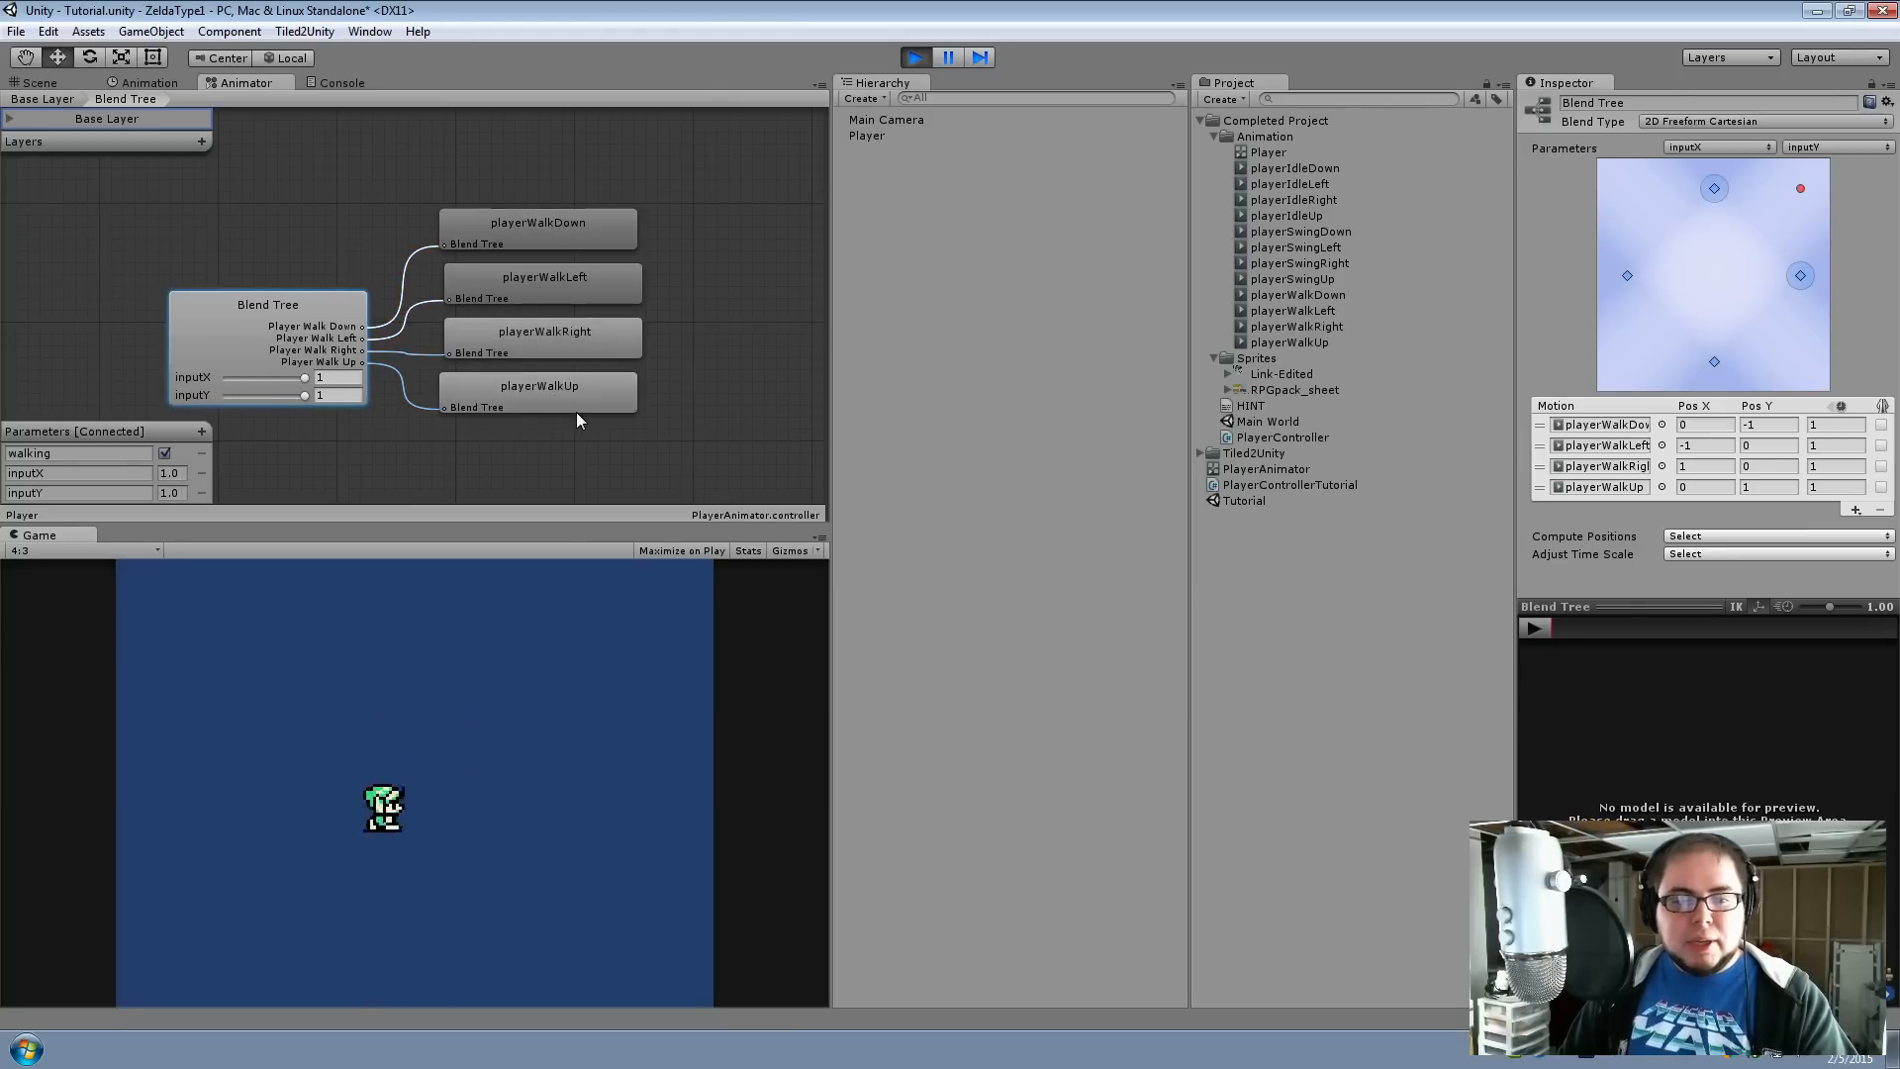
{"action": "key", "text": "Down"}
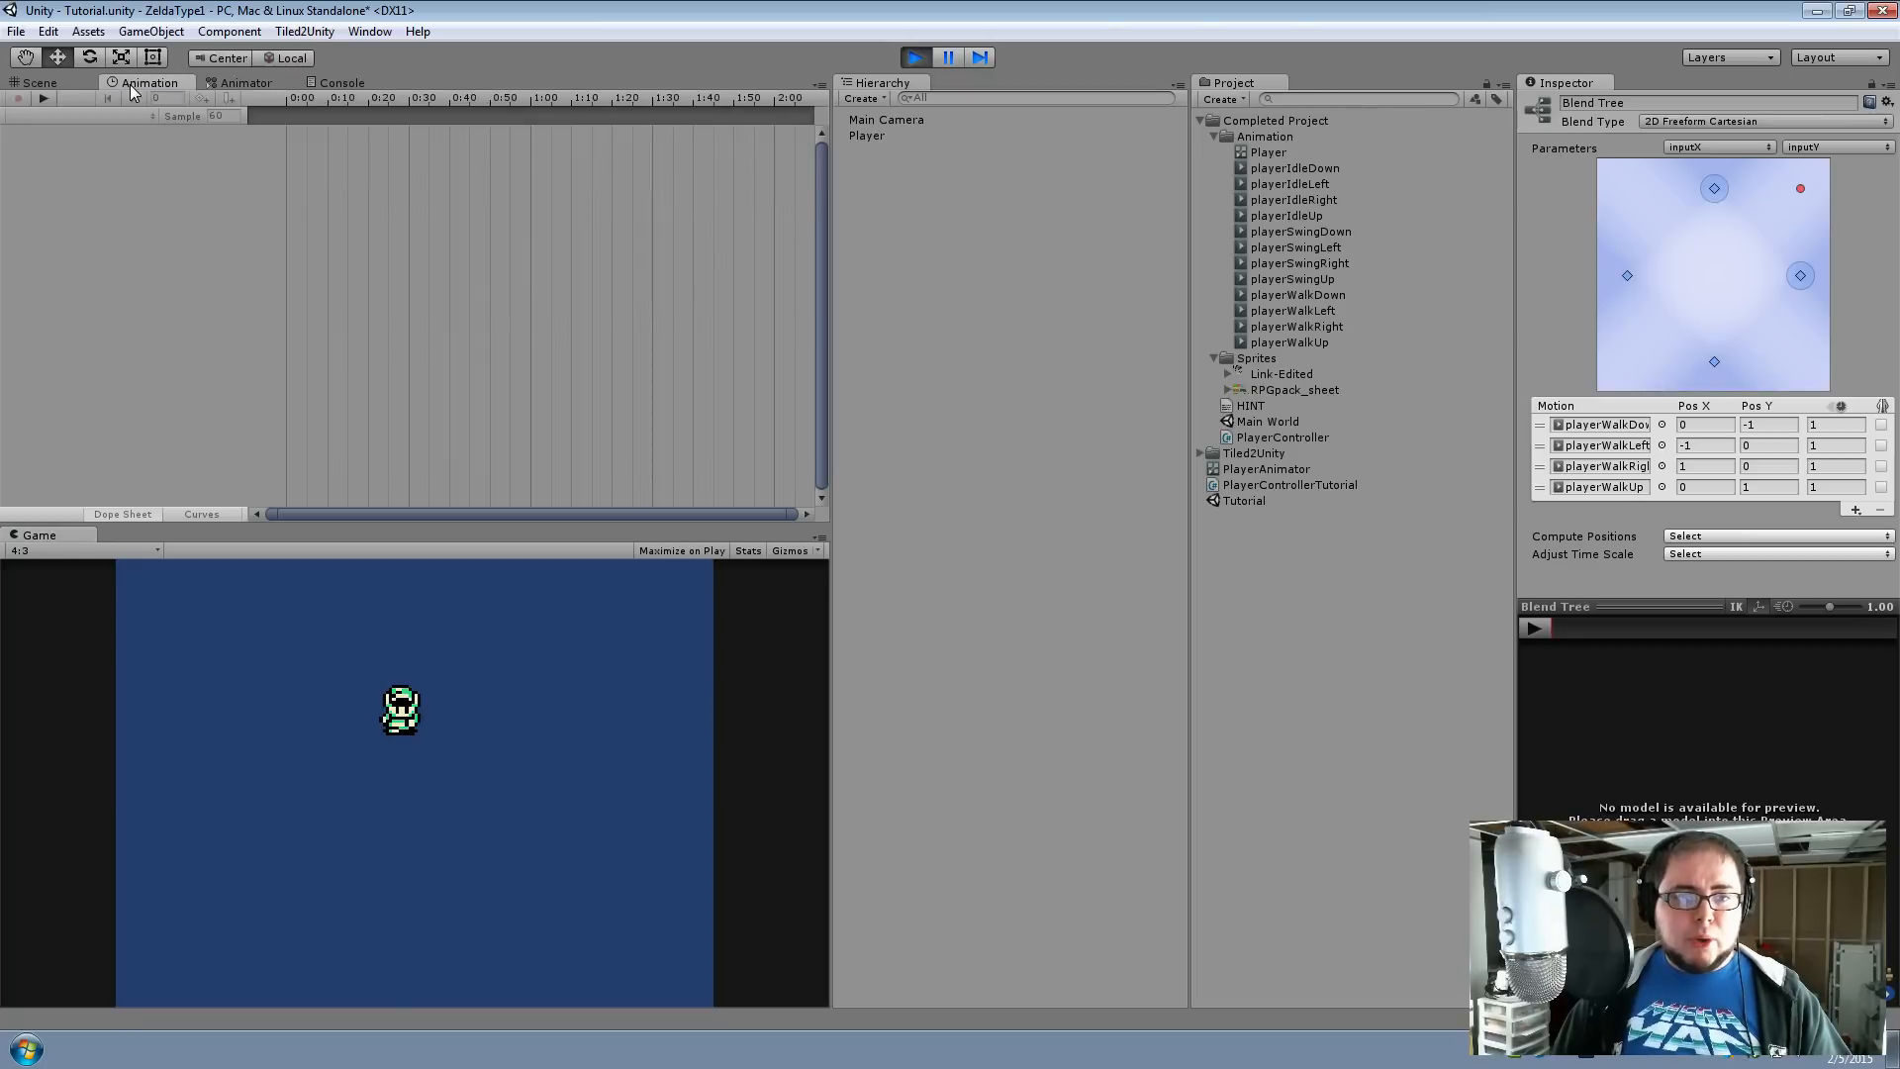
Return from the Walking blend tree to the Base Layer and stop the game
{"action": "left_click", "coordinate": [133, 86]}
{"action": "left_click", "coordinate": [240, 82]}
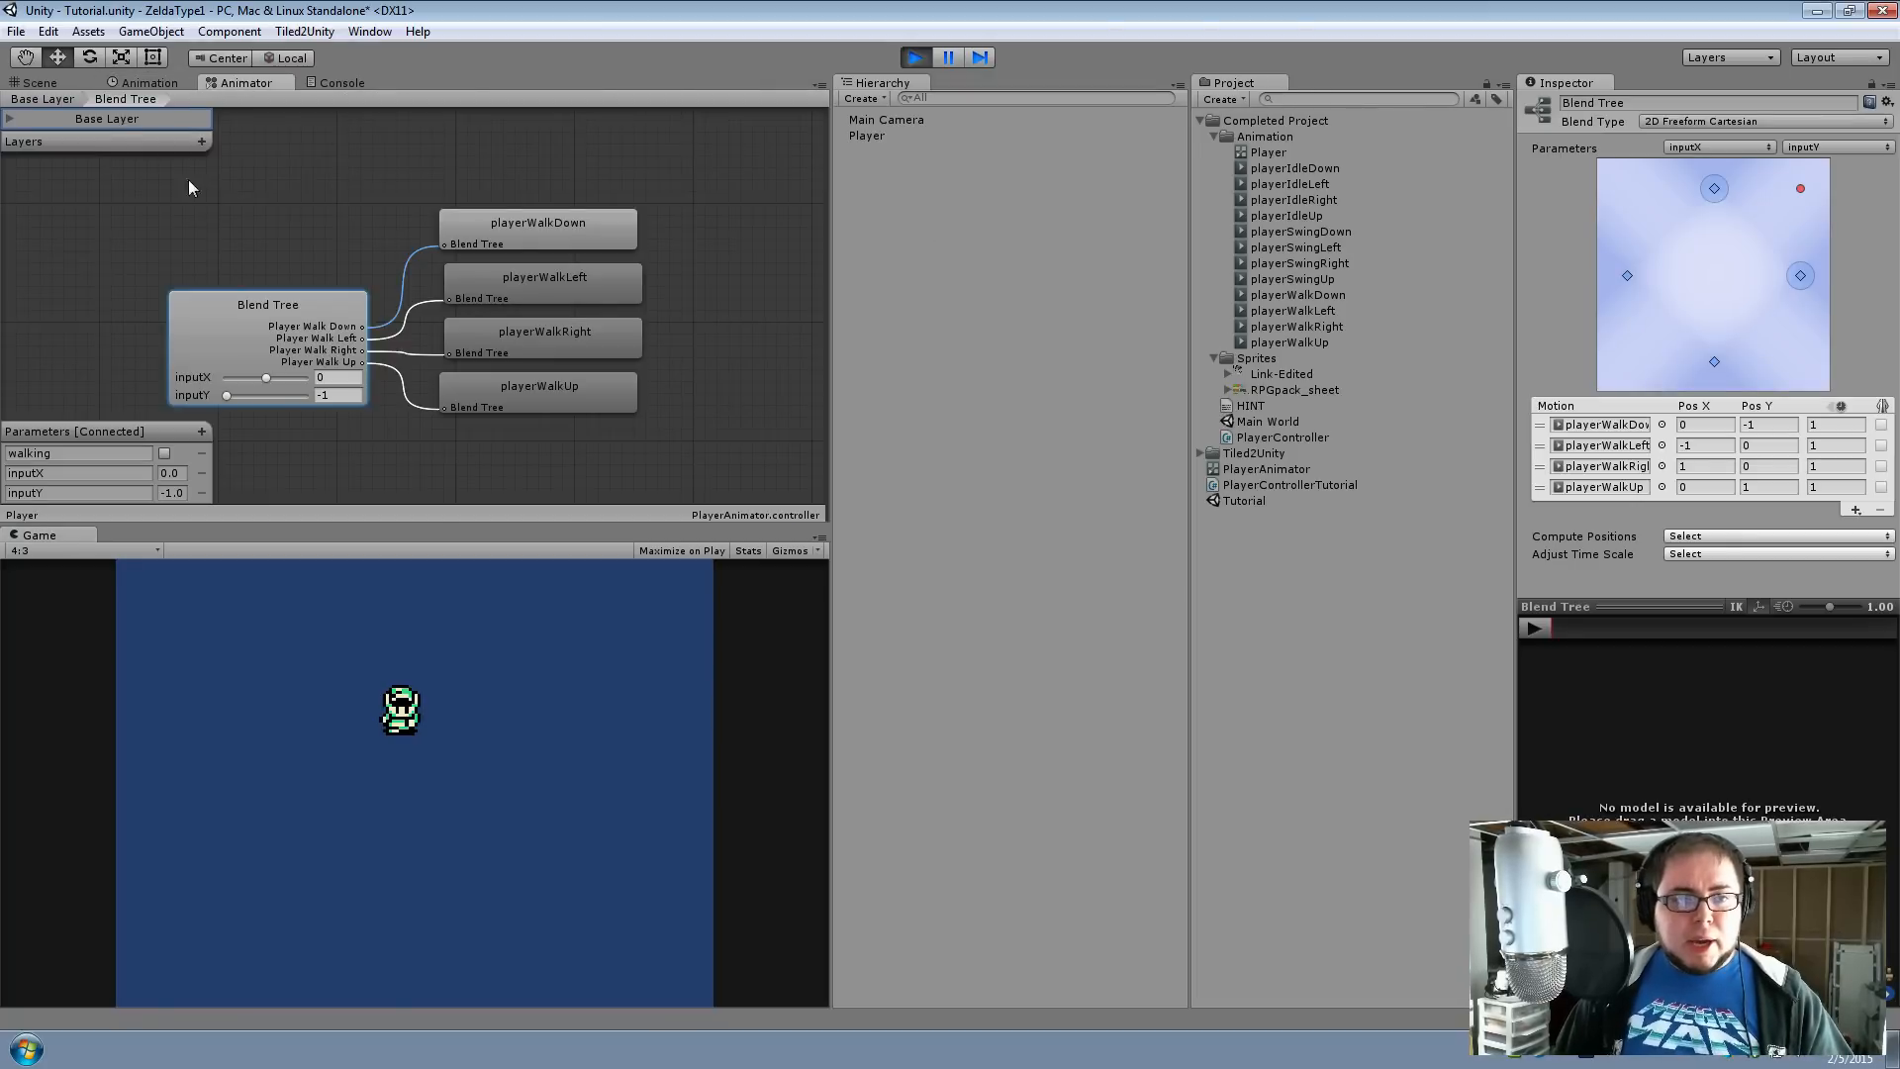
{"action": "left_click", "coordinate": [73, 103]}
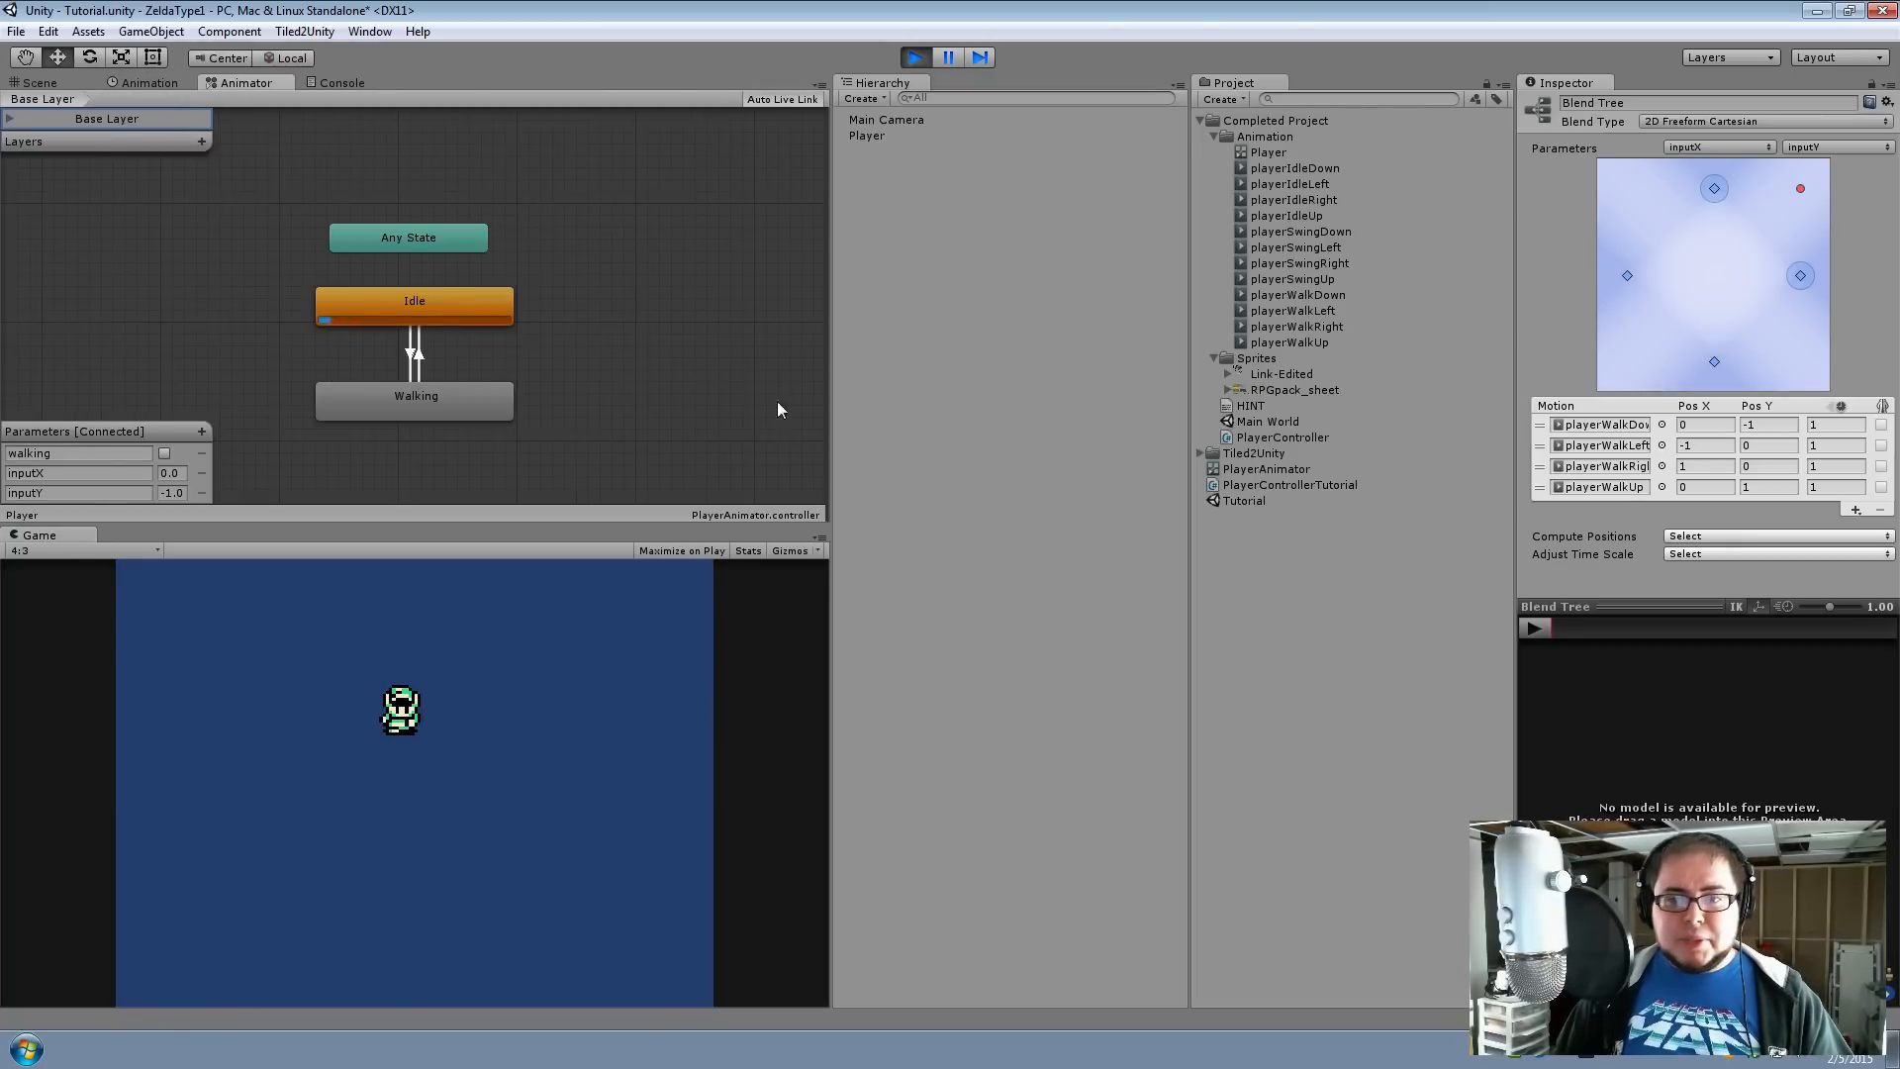
{"action": "left_click", "coordinate": [916, 58]}
Show the Player object's animation clip in the Animation view
{"action": "left_click_drag", "start_coordinate": [1296, 232], "coordinate": [633, 289]}
{"action": "left_click", "coordinate": [159, 83]}
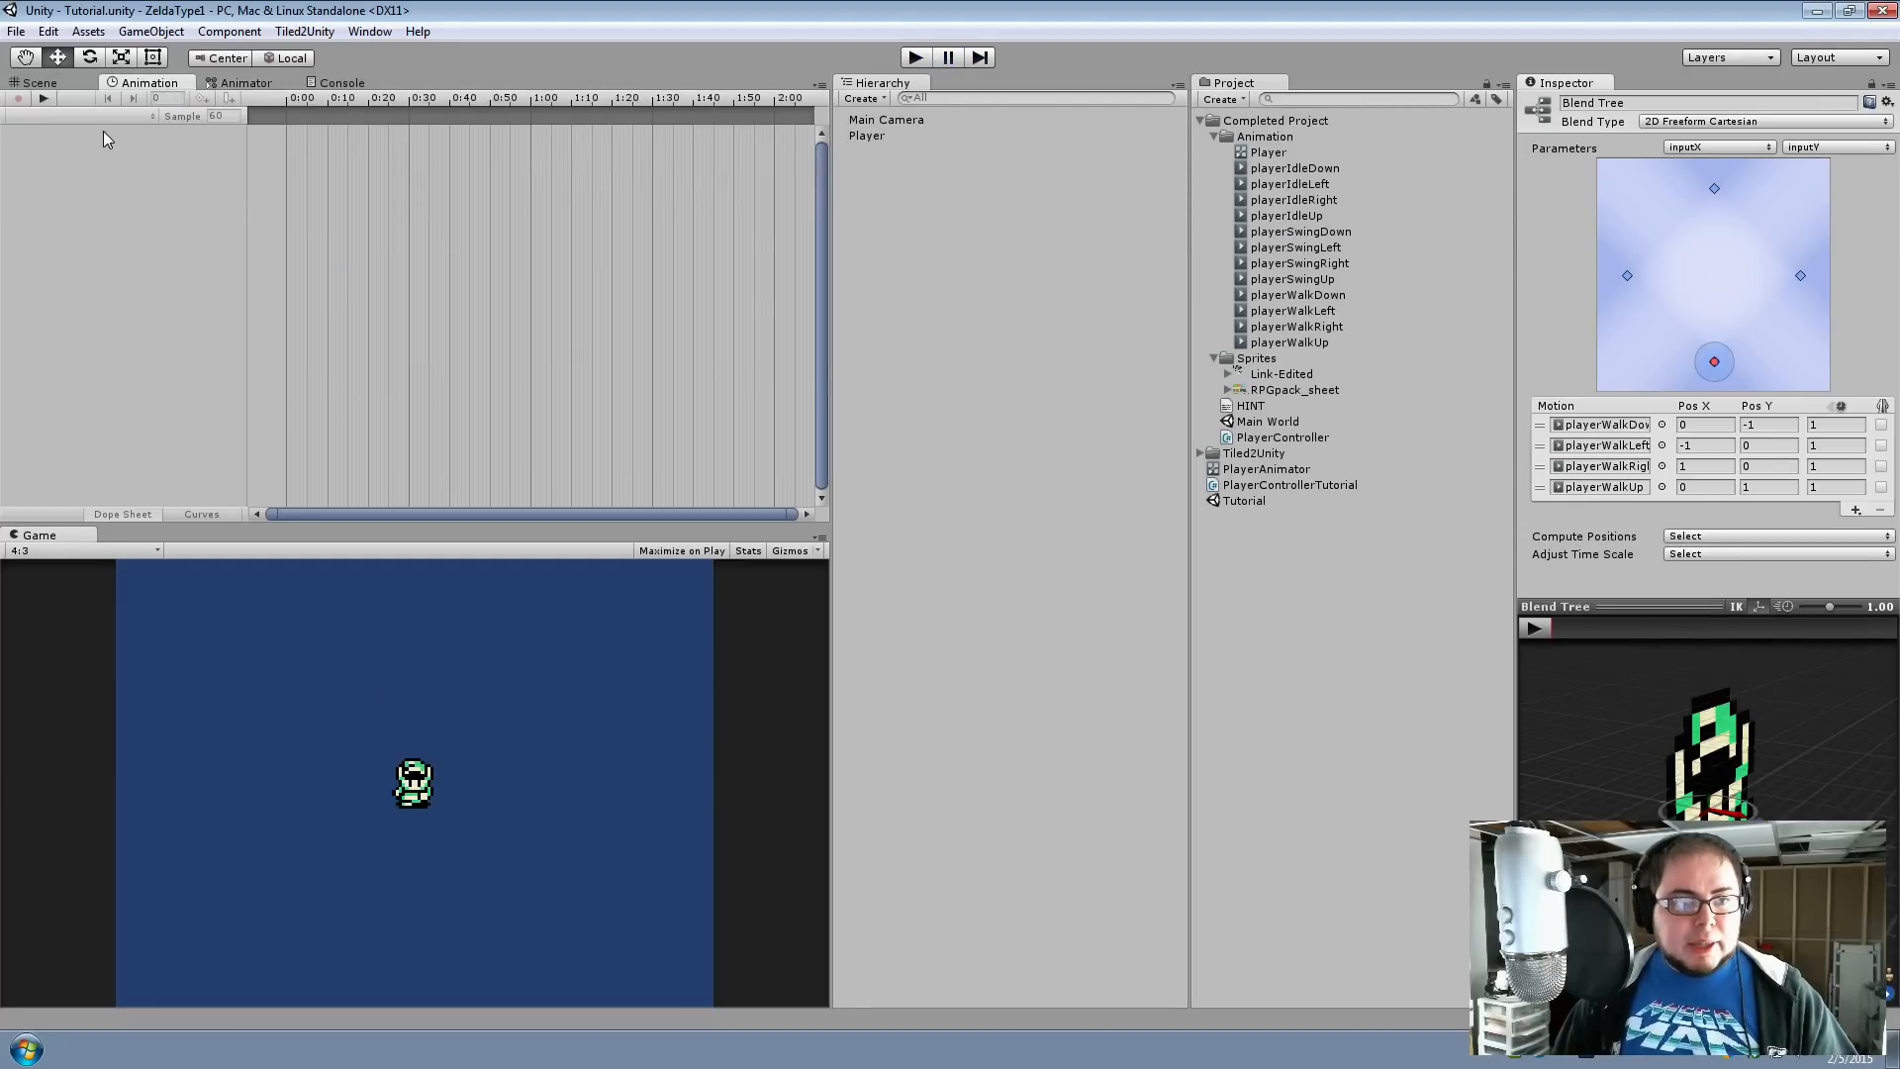
{"action": "left_click", "coordinate": [886, 139]}
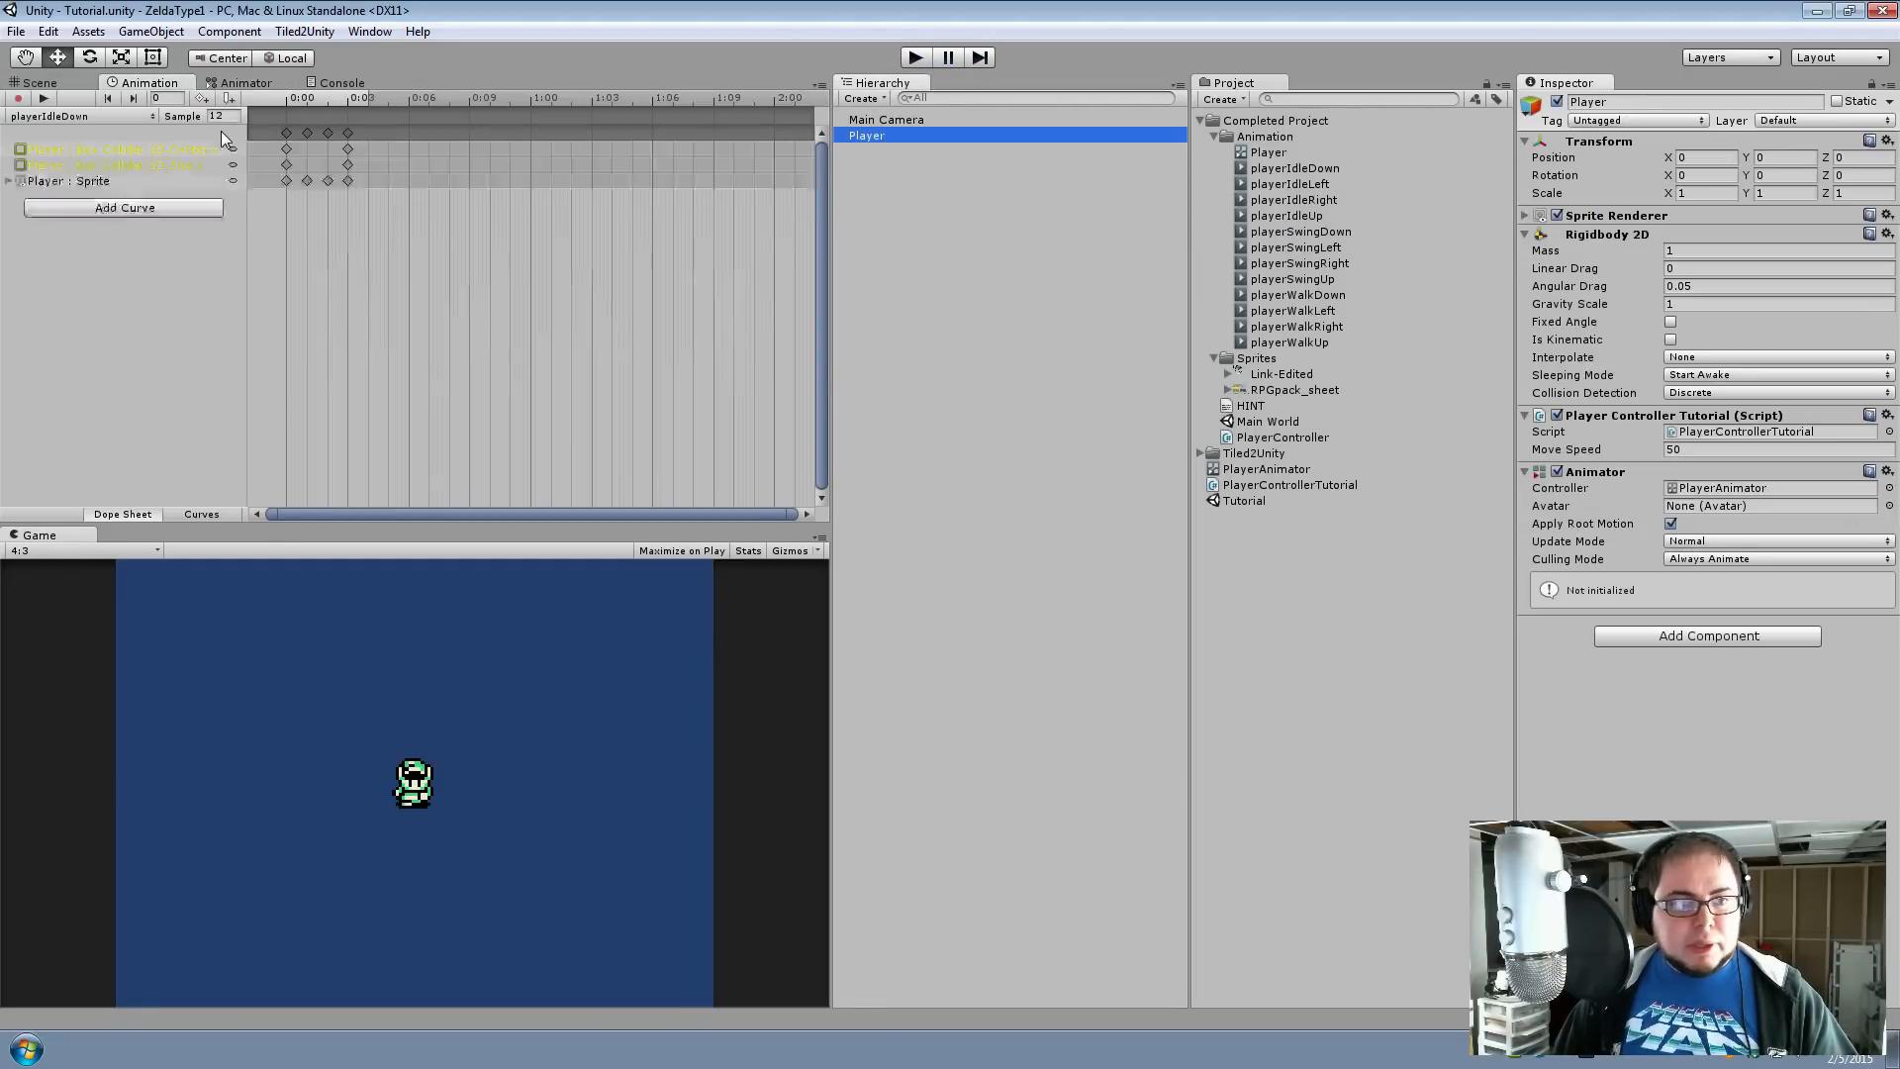
Show the playerSwingDown clip in the Animation view
{"action": "left_click", "coordinate": [87, 117]}
{"action": "left_click", "coordinate": [87, 311]}
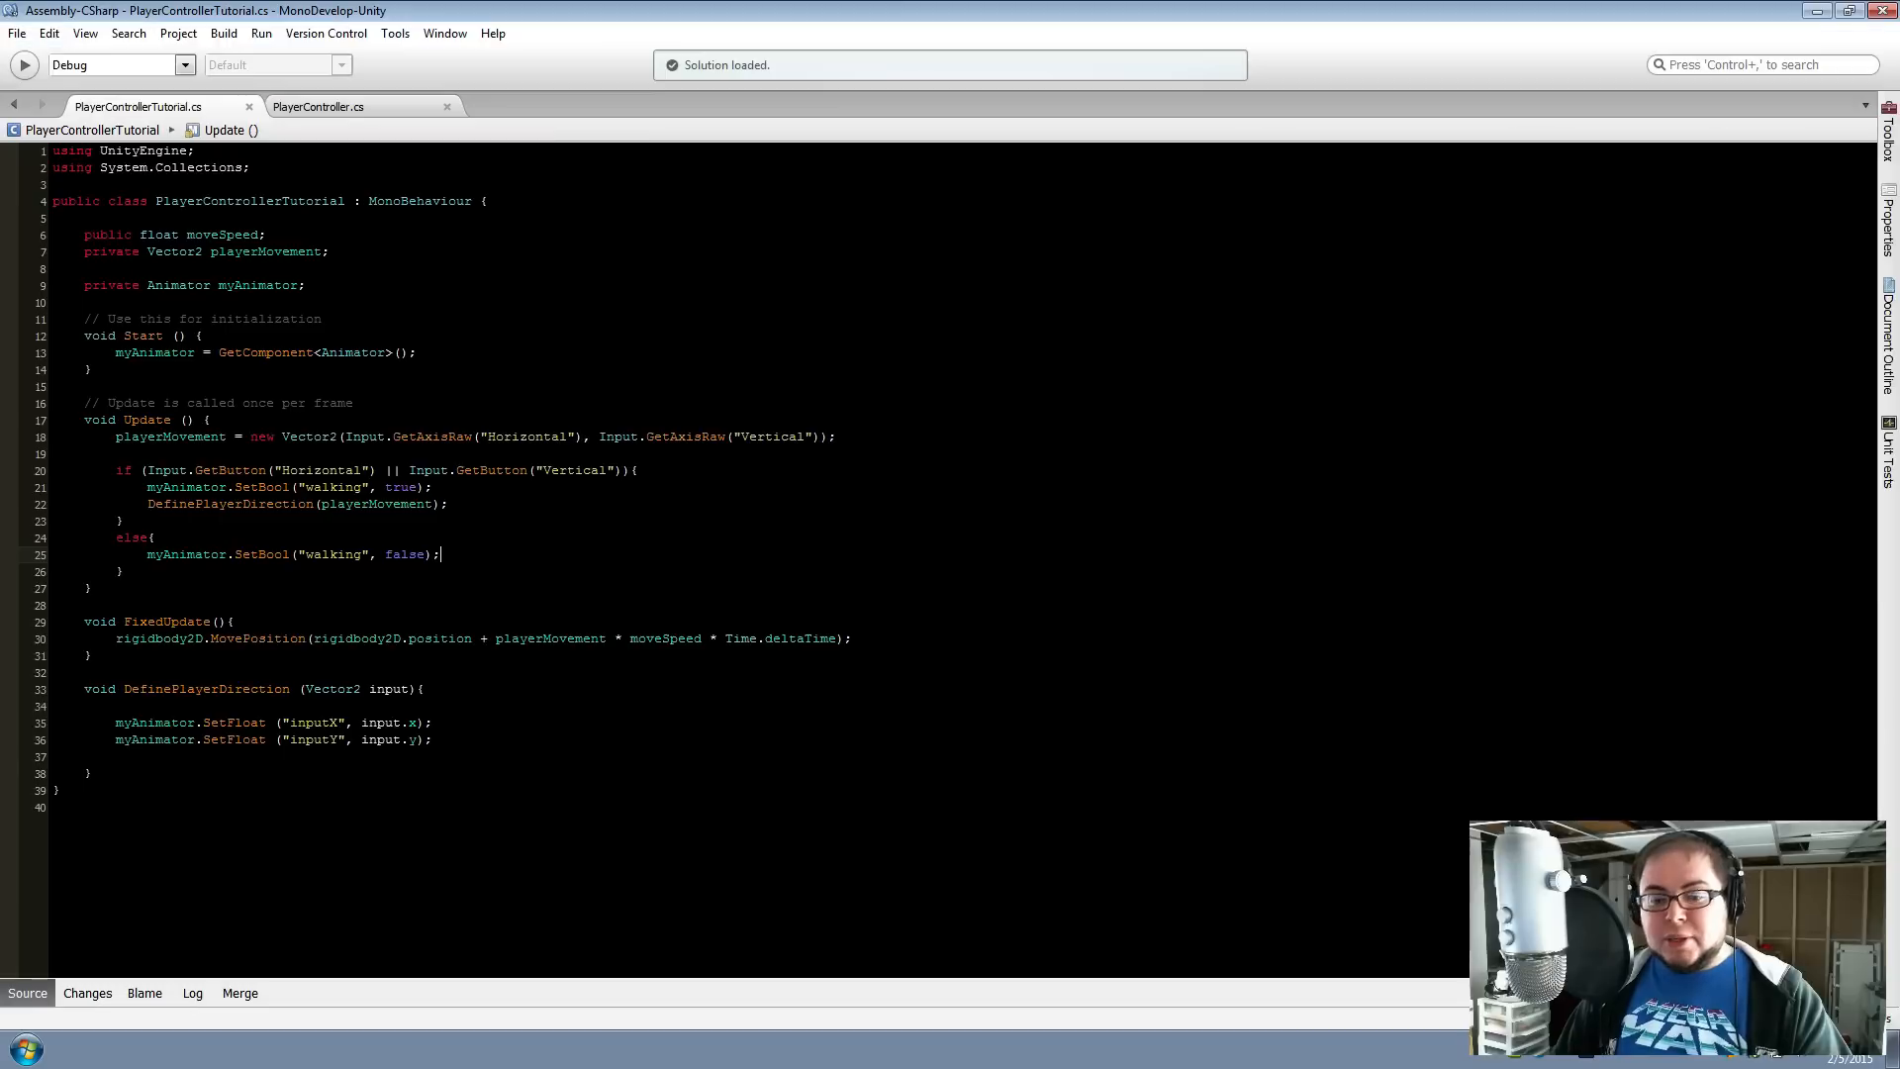
Declare a new function void ThisIsMyEventIWantToUse () below DefinePlayerDirection in the PlayerControllerTutorial script
{"action": "left_click", "coordinate": [164, 756]}
{"action": "key", "text": "Down"}
{"action": "key", "text": "End"}
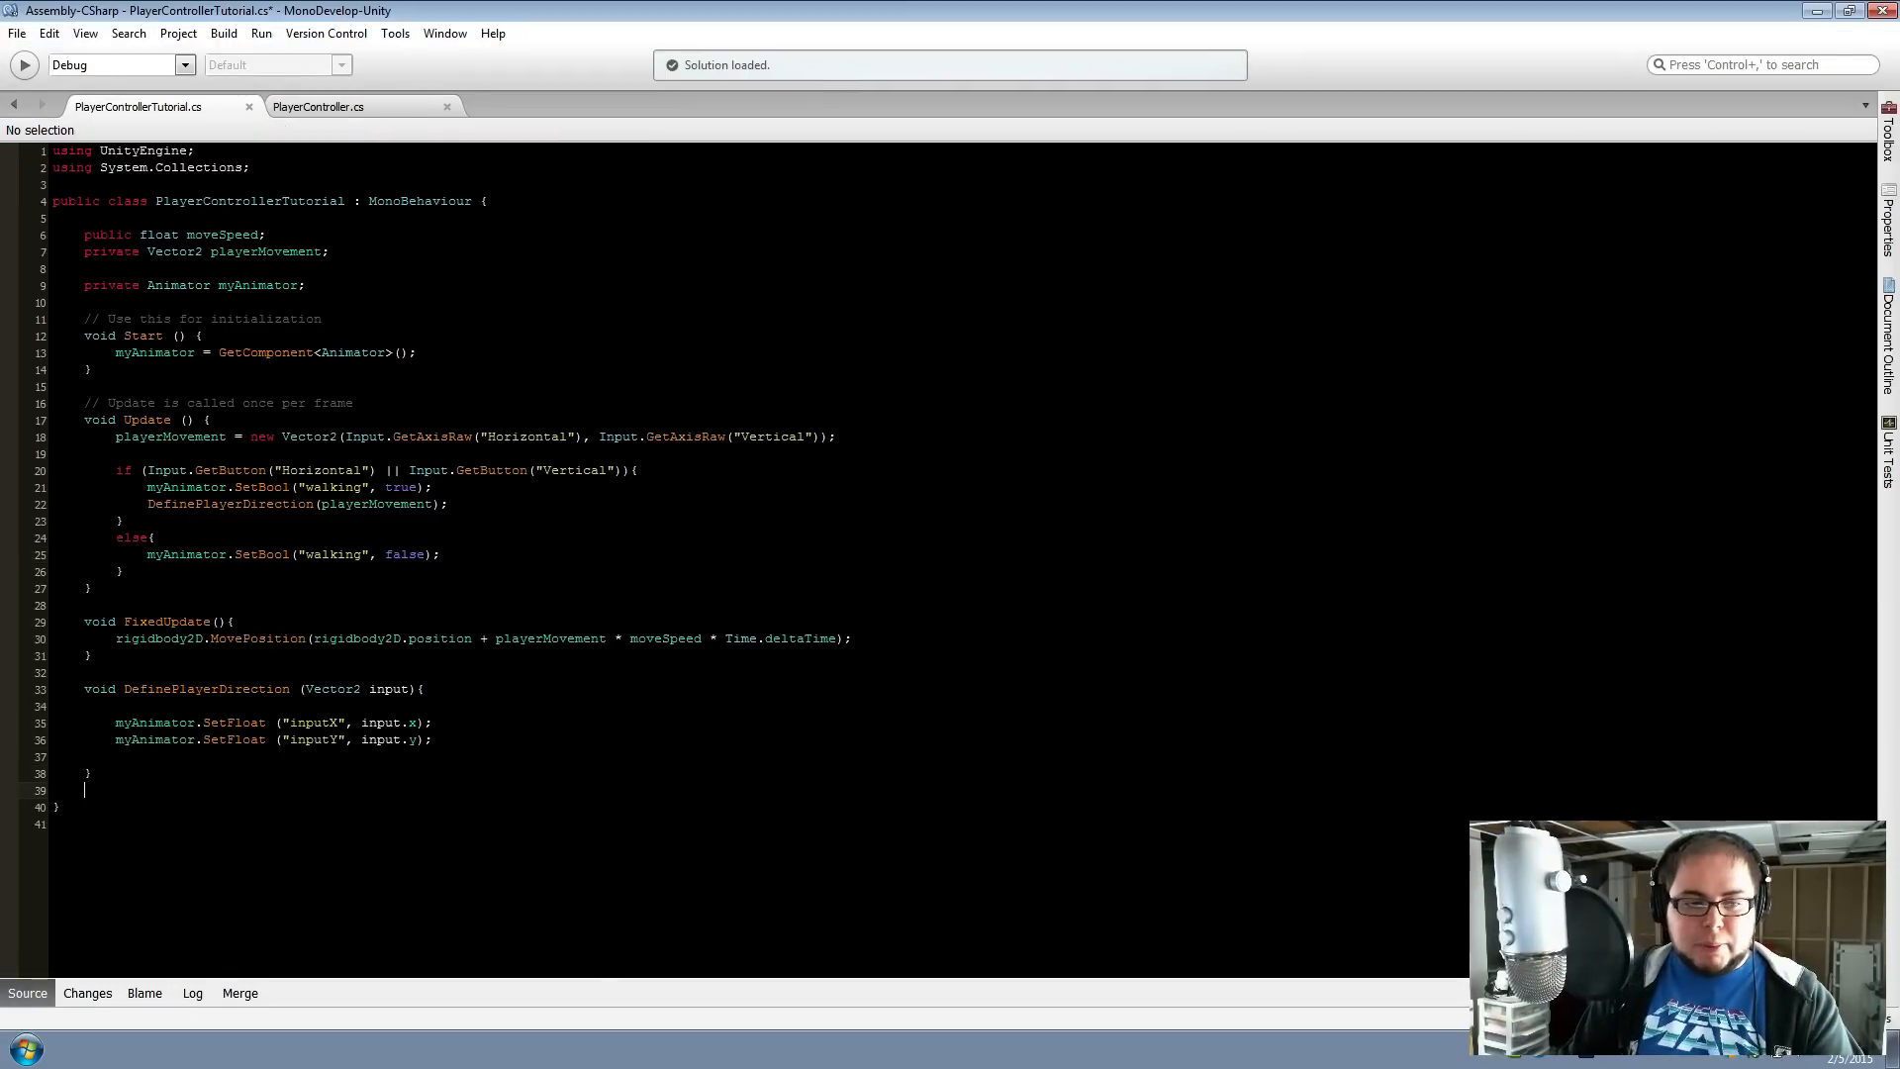
{"action": "key", "text": "Return"}
{"action": "key", "text": "Return"}
{"action": "type", "text": "void "}
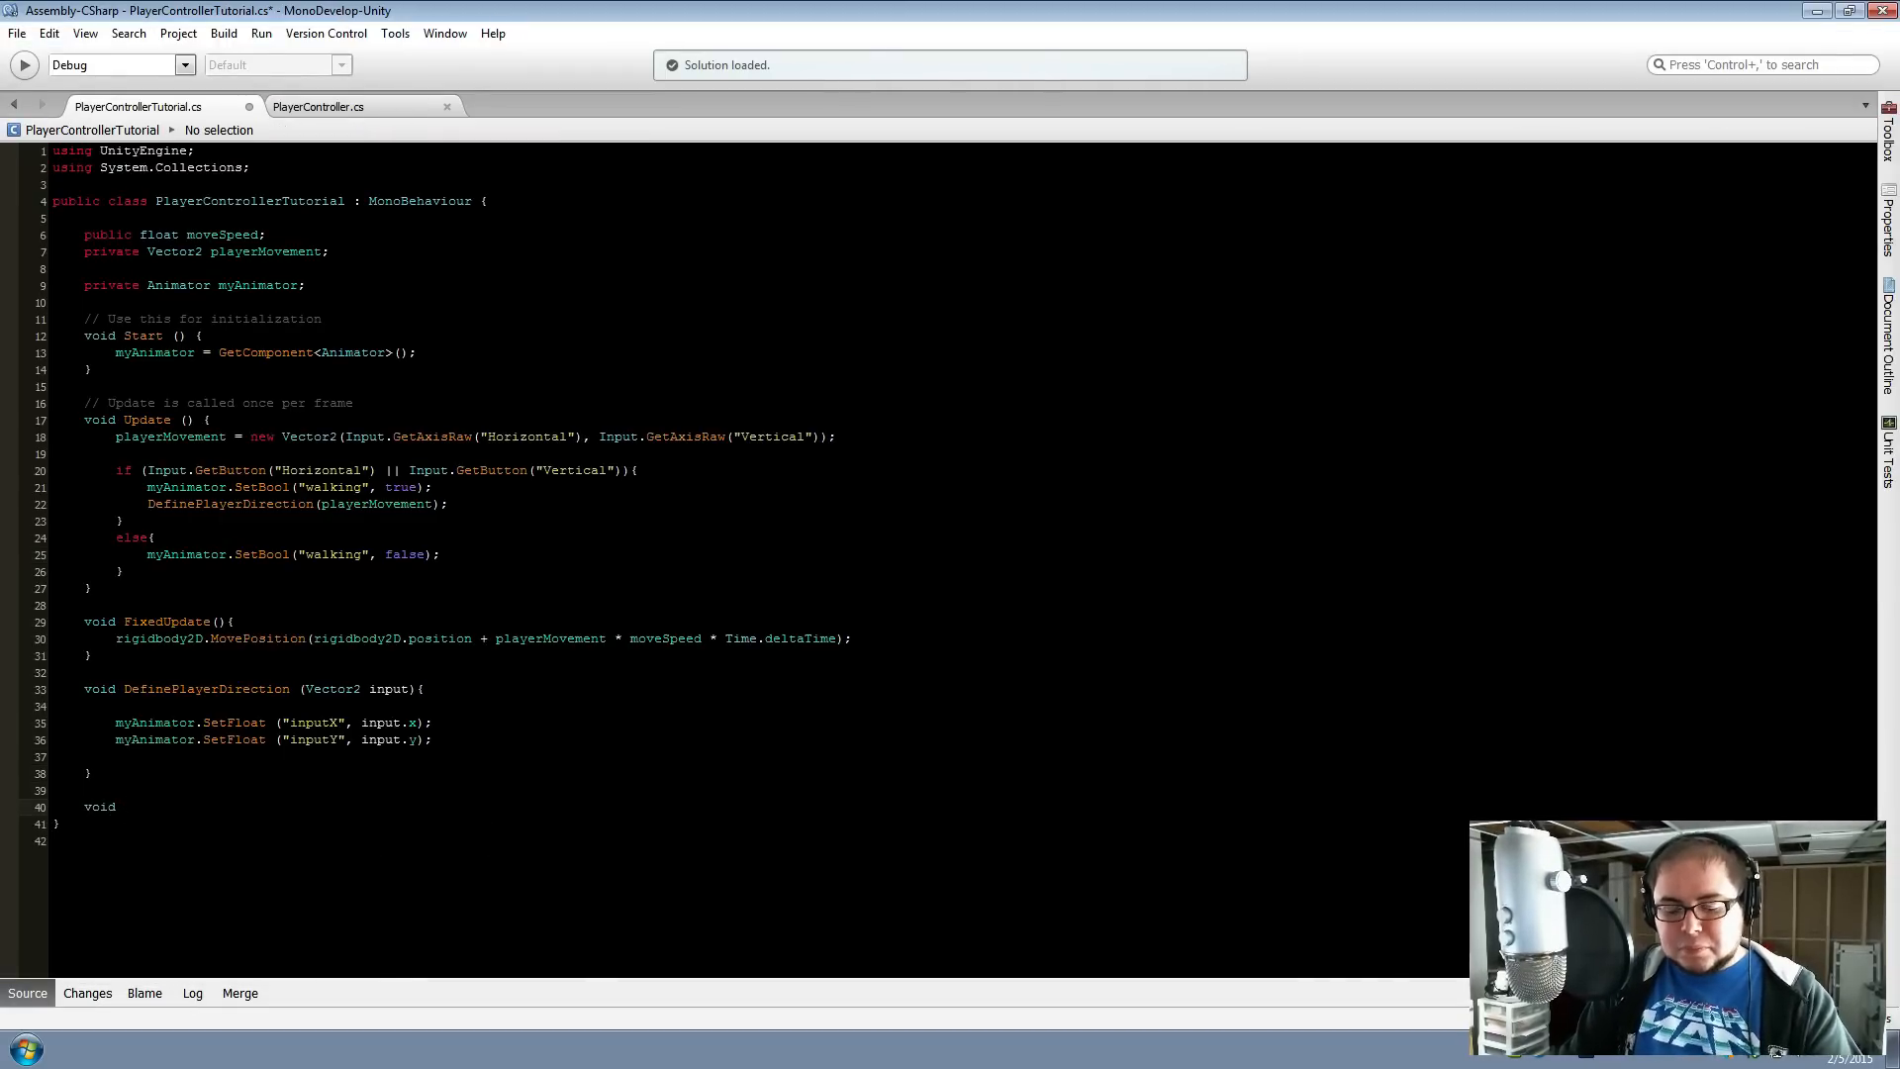
{"action": "type", "text": "This"}
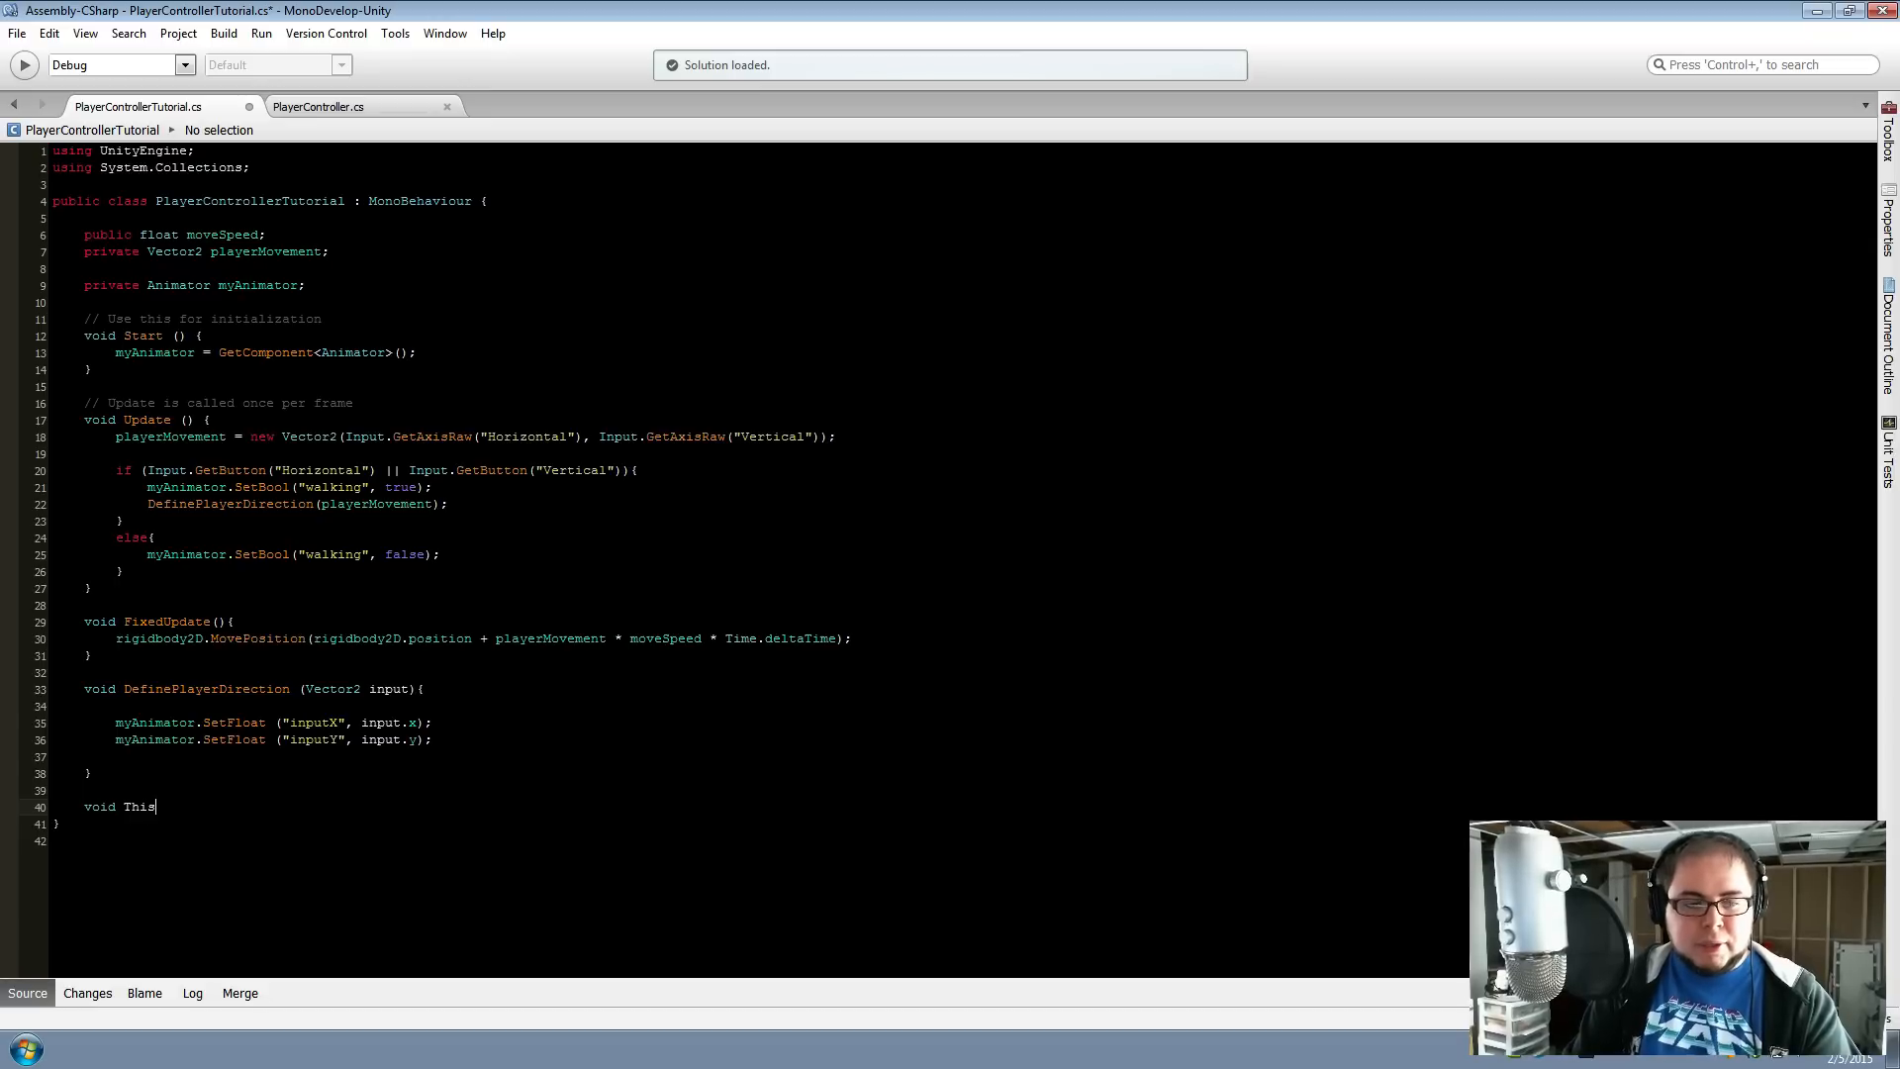
{"action": "type", "text": "IsMyEventI"}
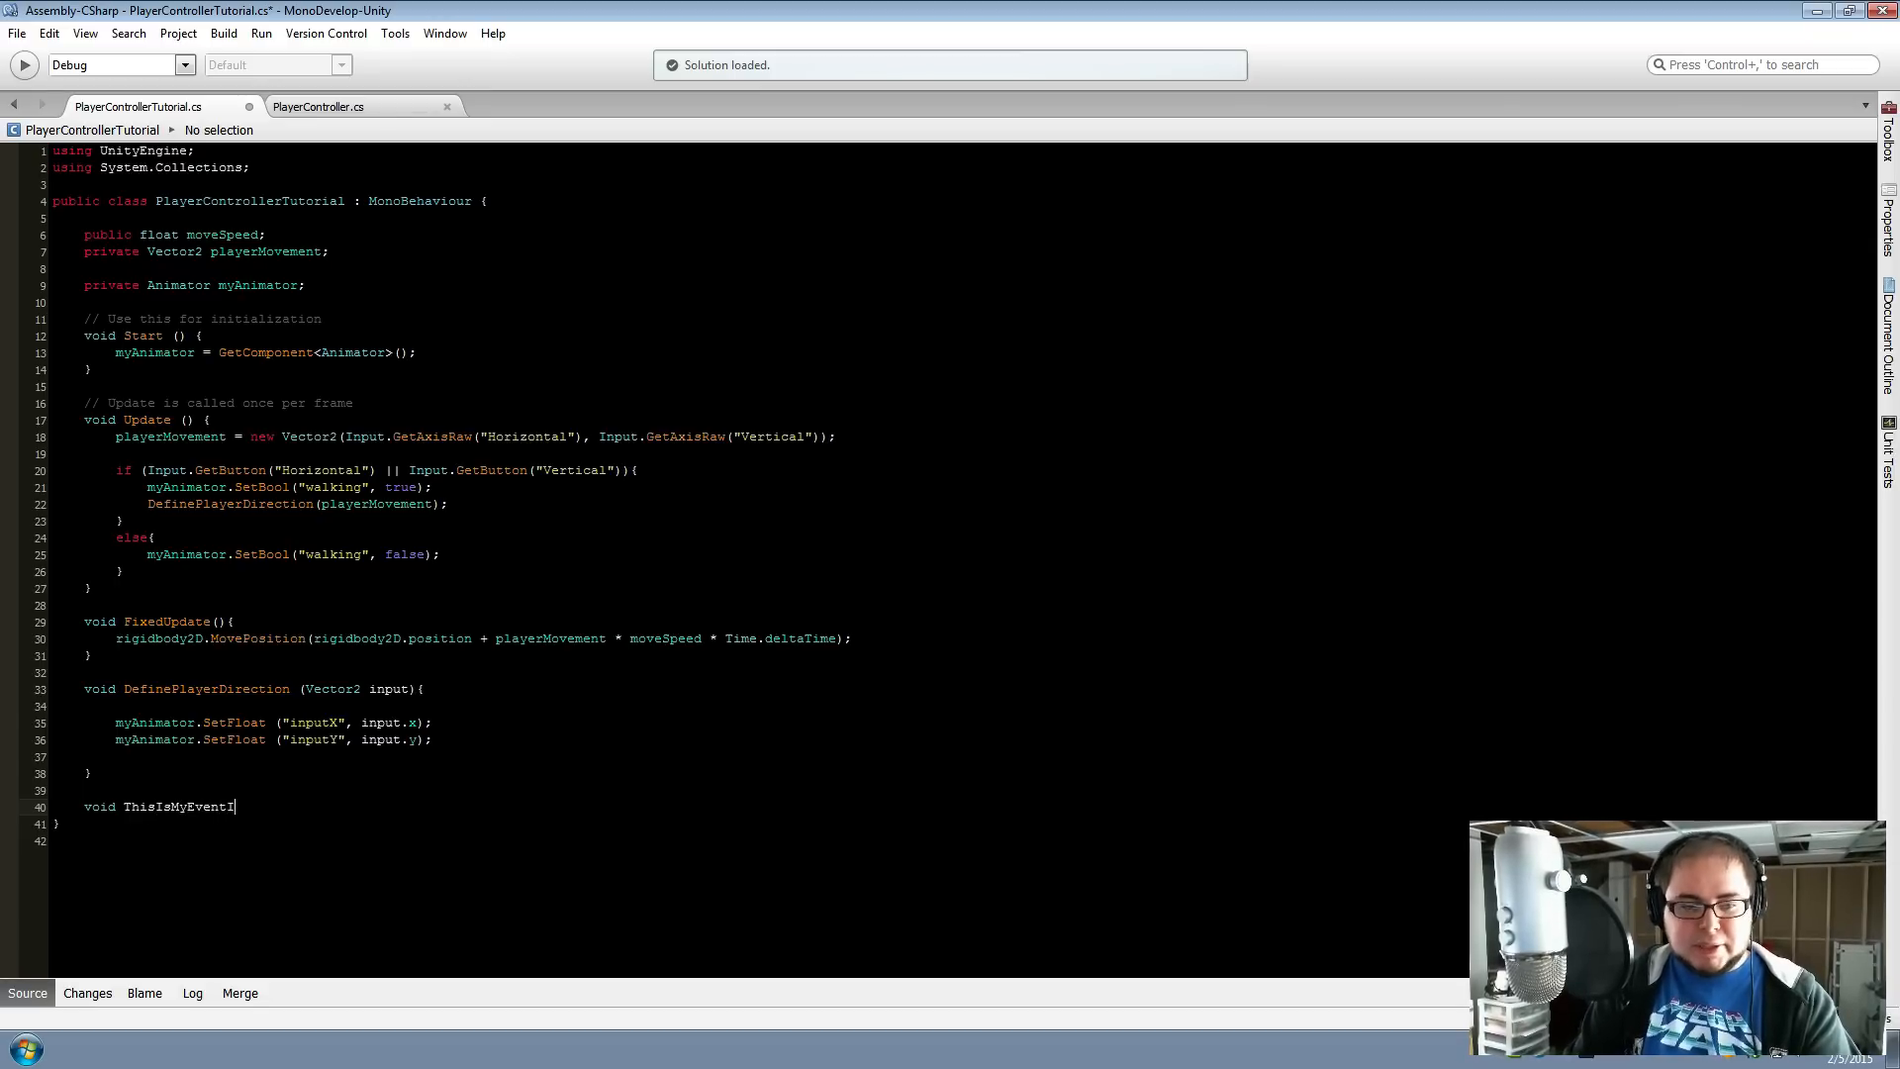
{"action": "type", "text": "WantTo"}
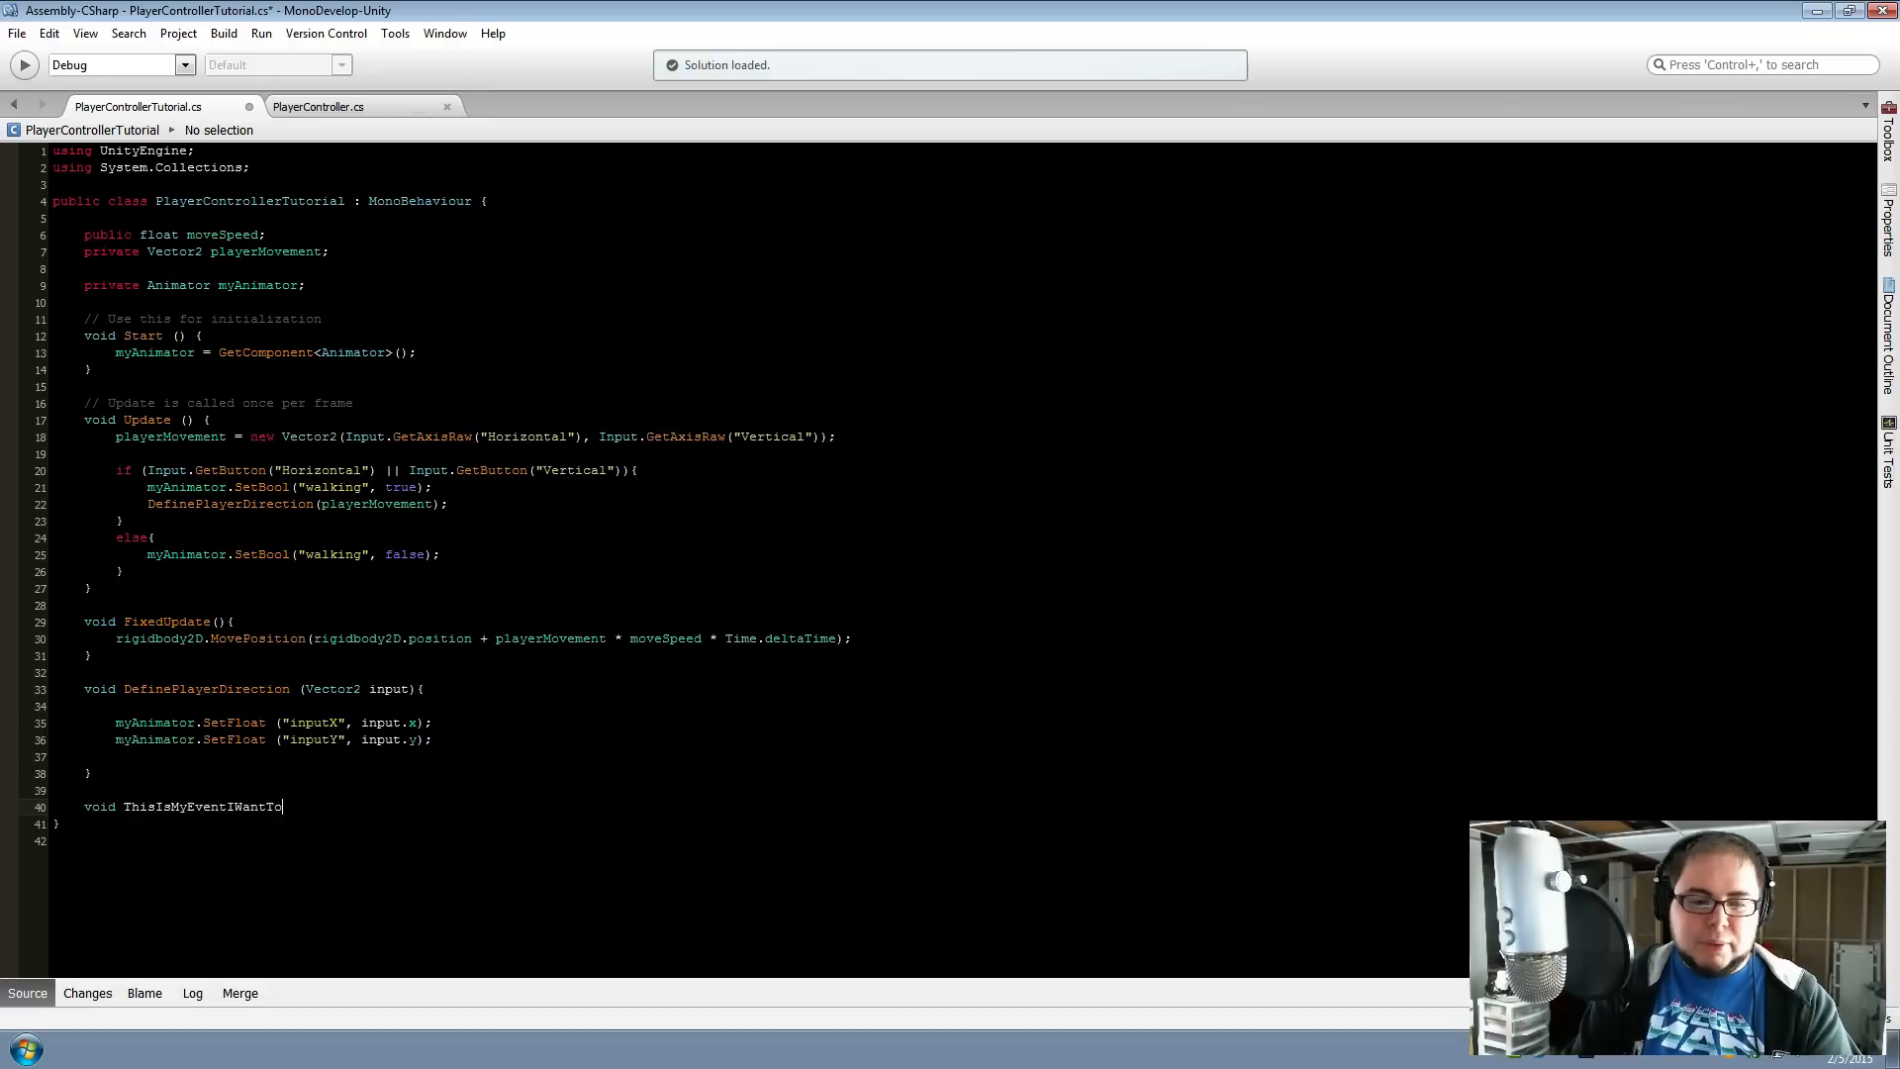
{"action": "type", "text": "Use ()"}
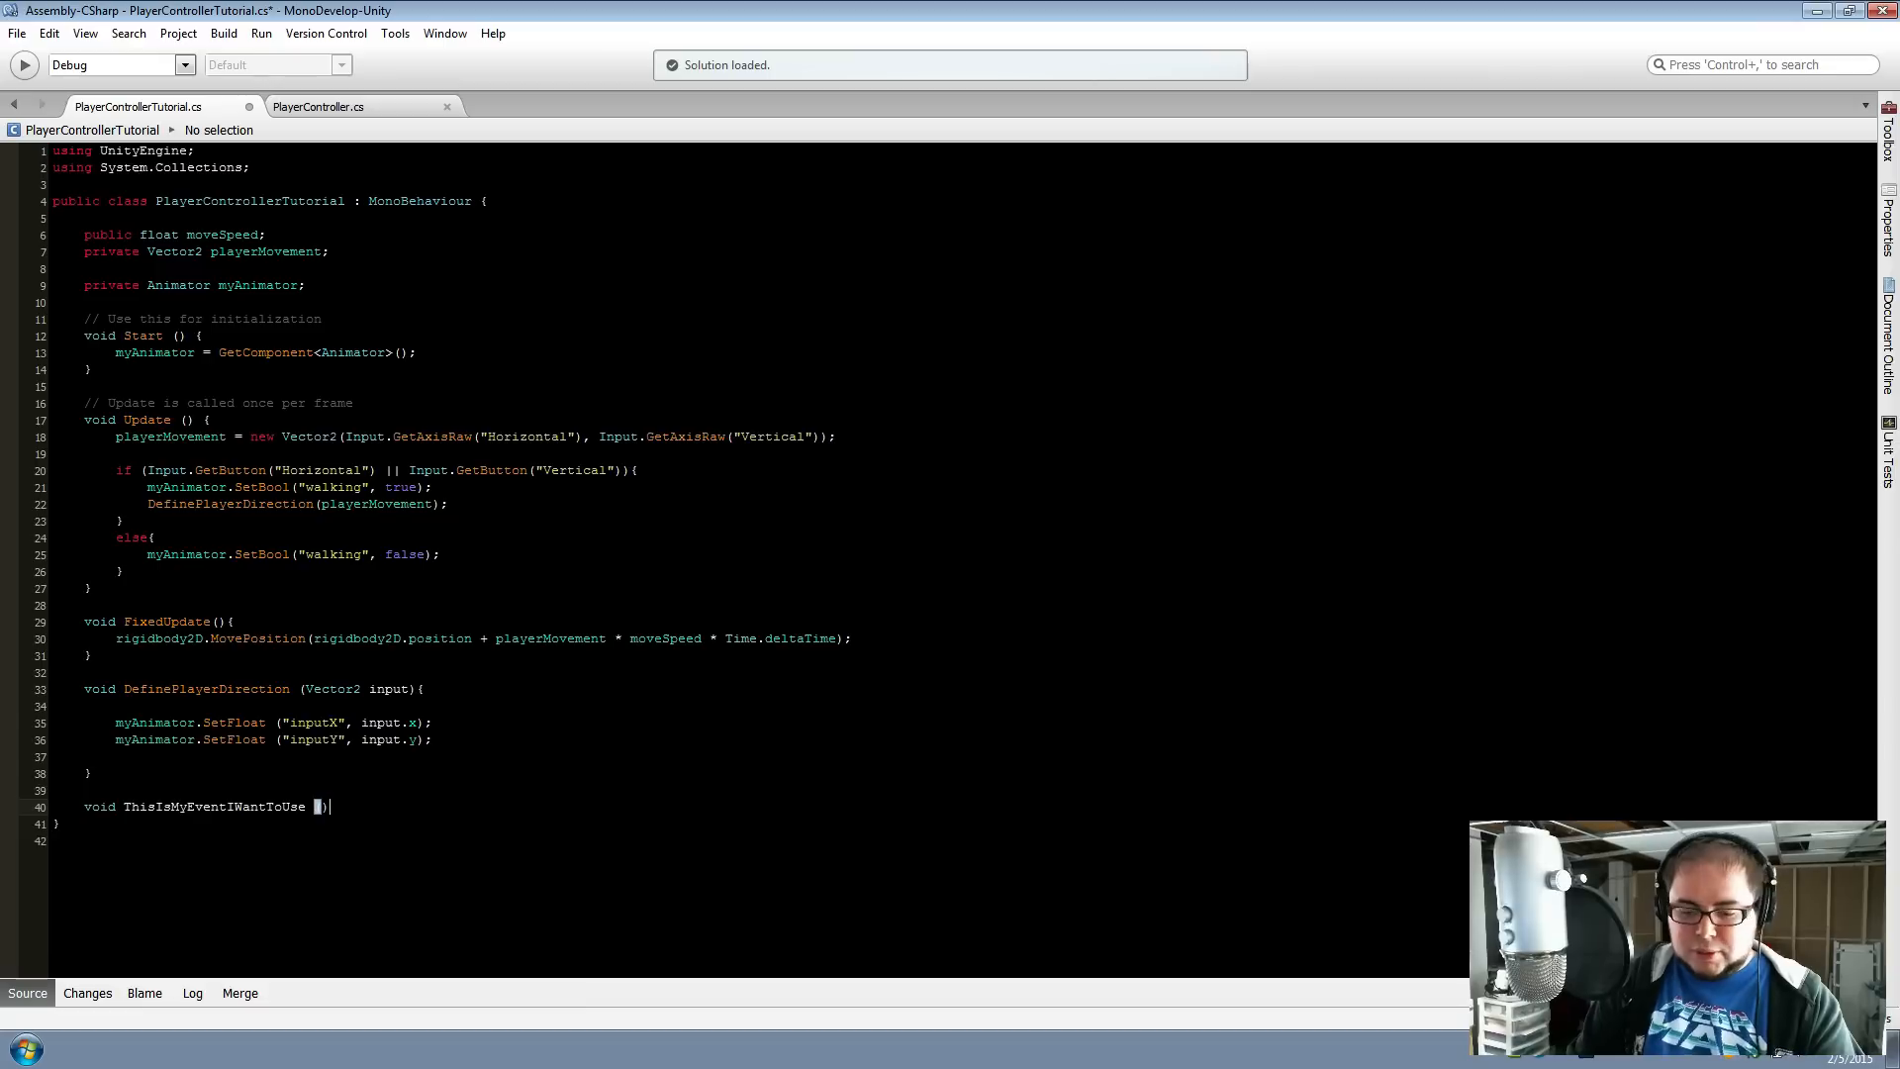
Give ThisIsMyEventIWantToUse a body containing the comment //Do stuff and save the script
{"action": "type", "text": "{"}
{"action": "key", "text": "Return"}
{"action": "type", "text": "/"}
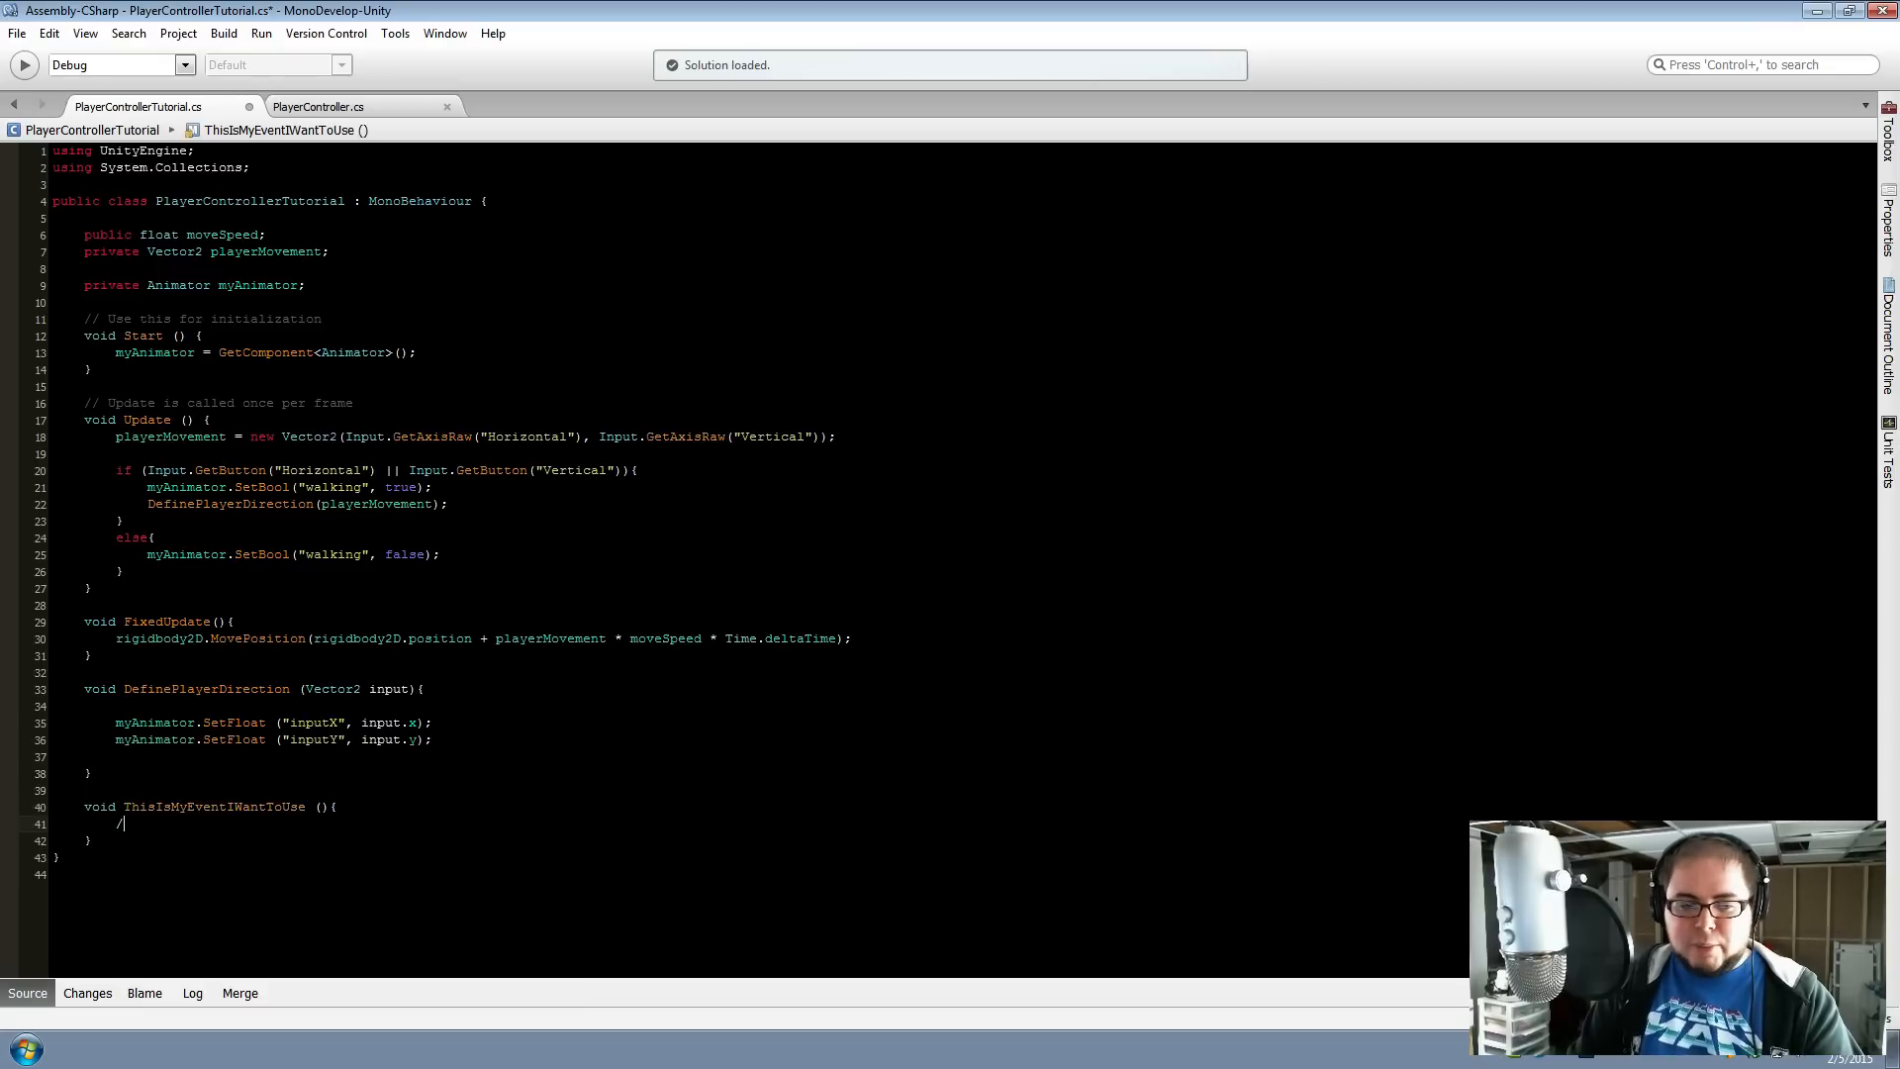
{"action": "type", "text": "/Do stuff"}
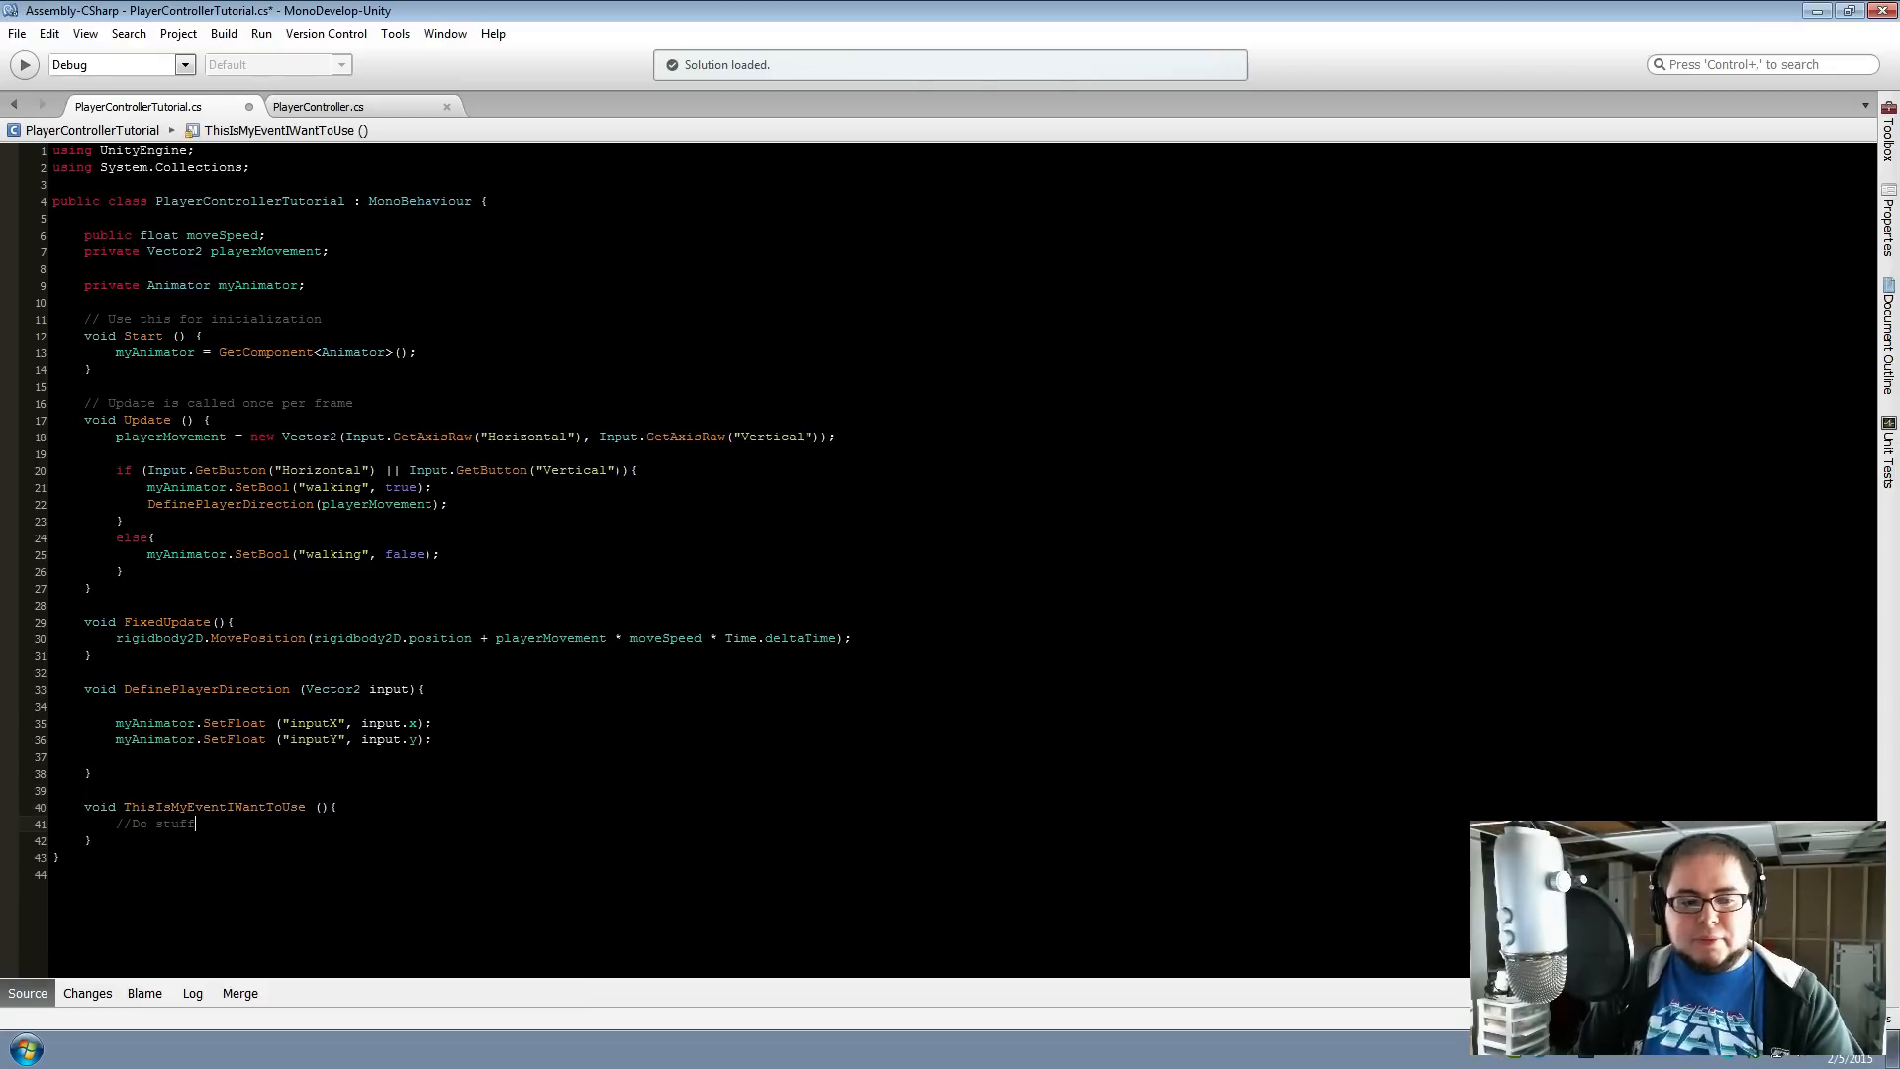
{"action": "key", "text": "ctrl+s"}
Switch to Unity and move the empty animation event to frame 3 of playerSwingDown, then return to the script in MonoDevelop
{"action": "key", "text": "alt+Tab"}
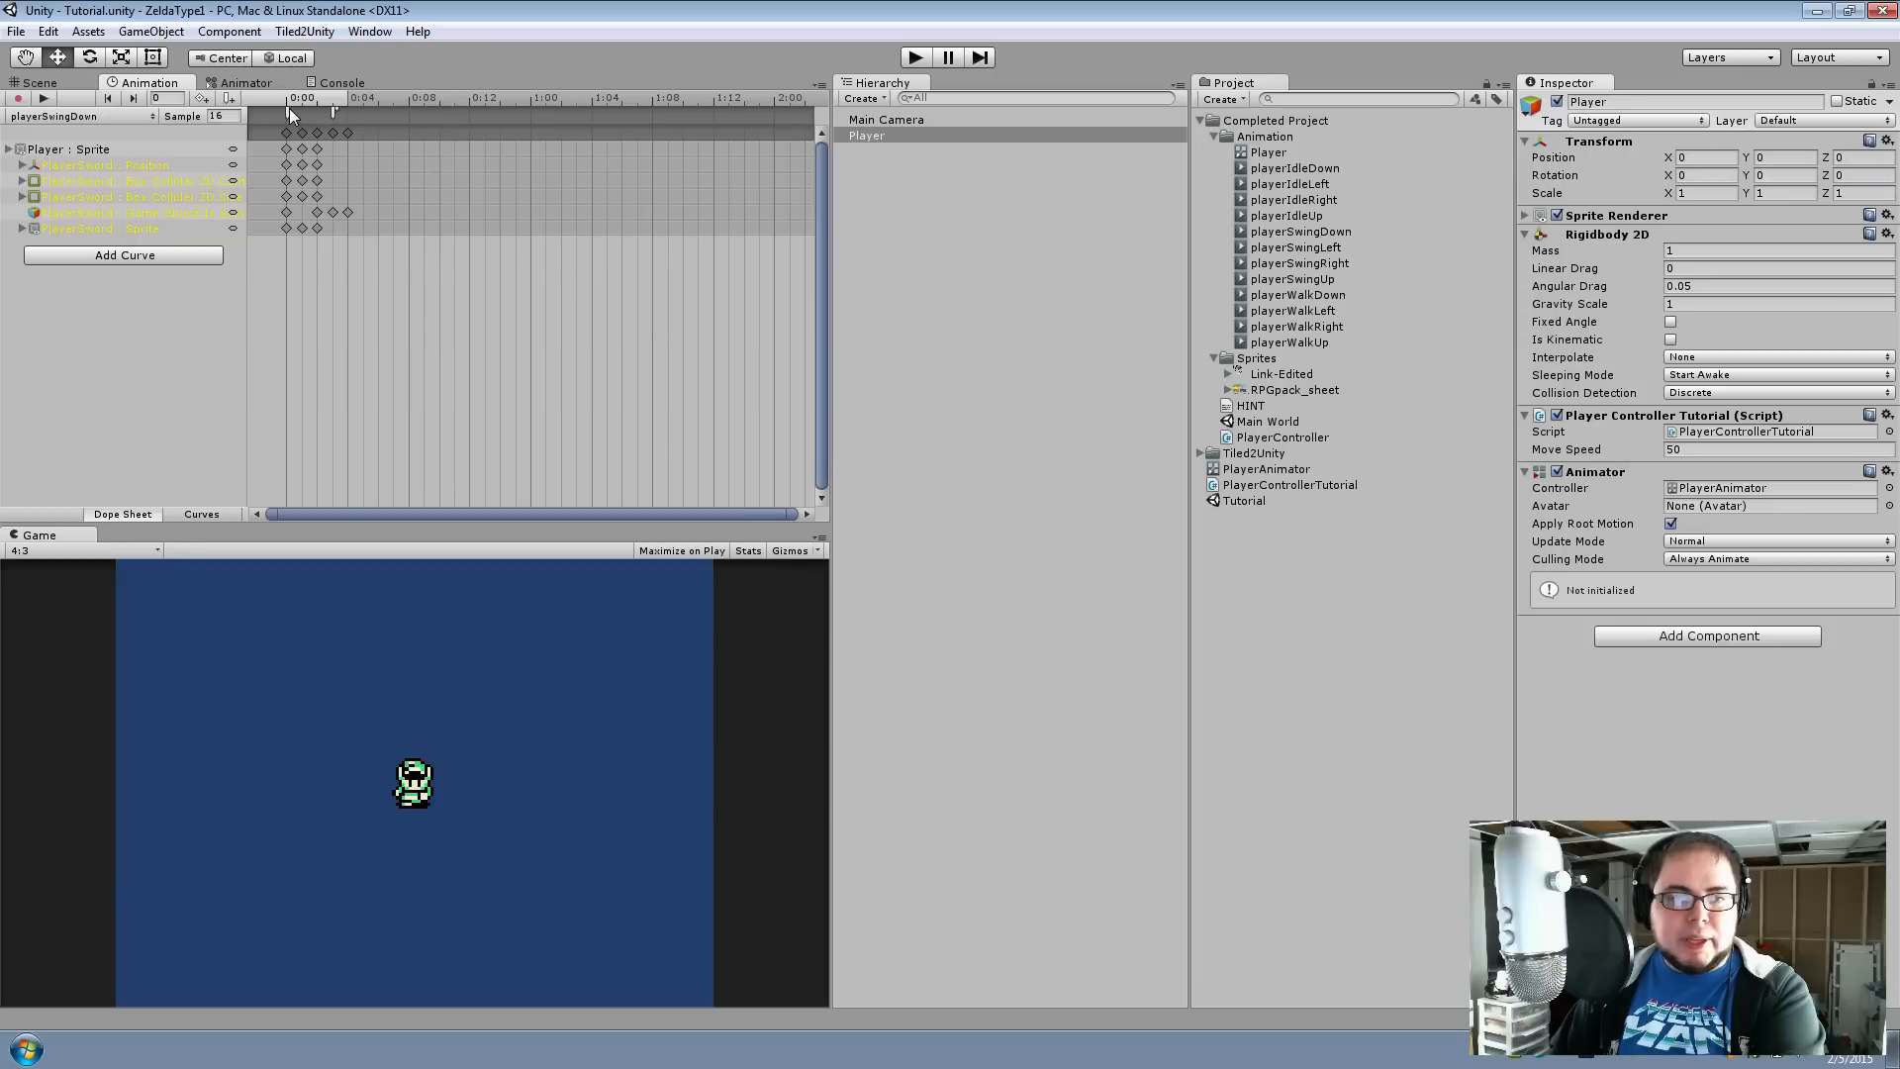
{"action": "left_click_drag", "start_coordinate": [288, 116], "coordinate": [332, 118]}
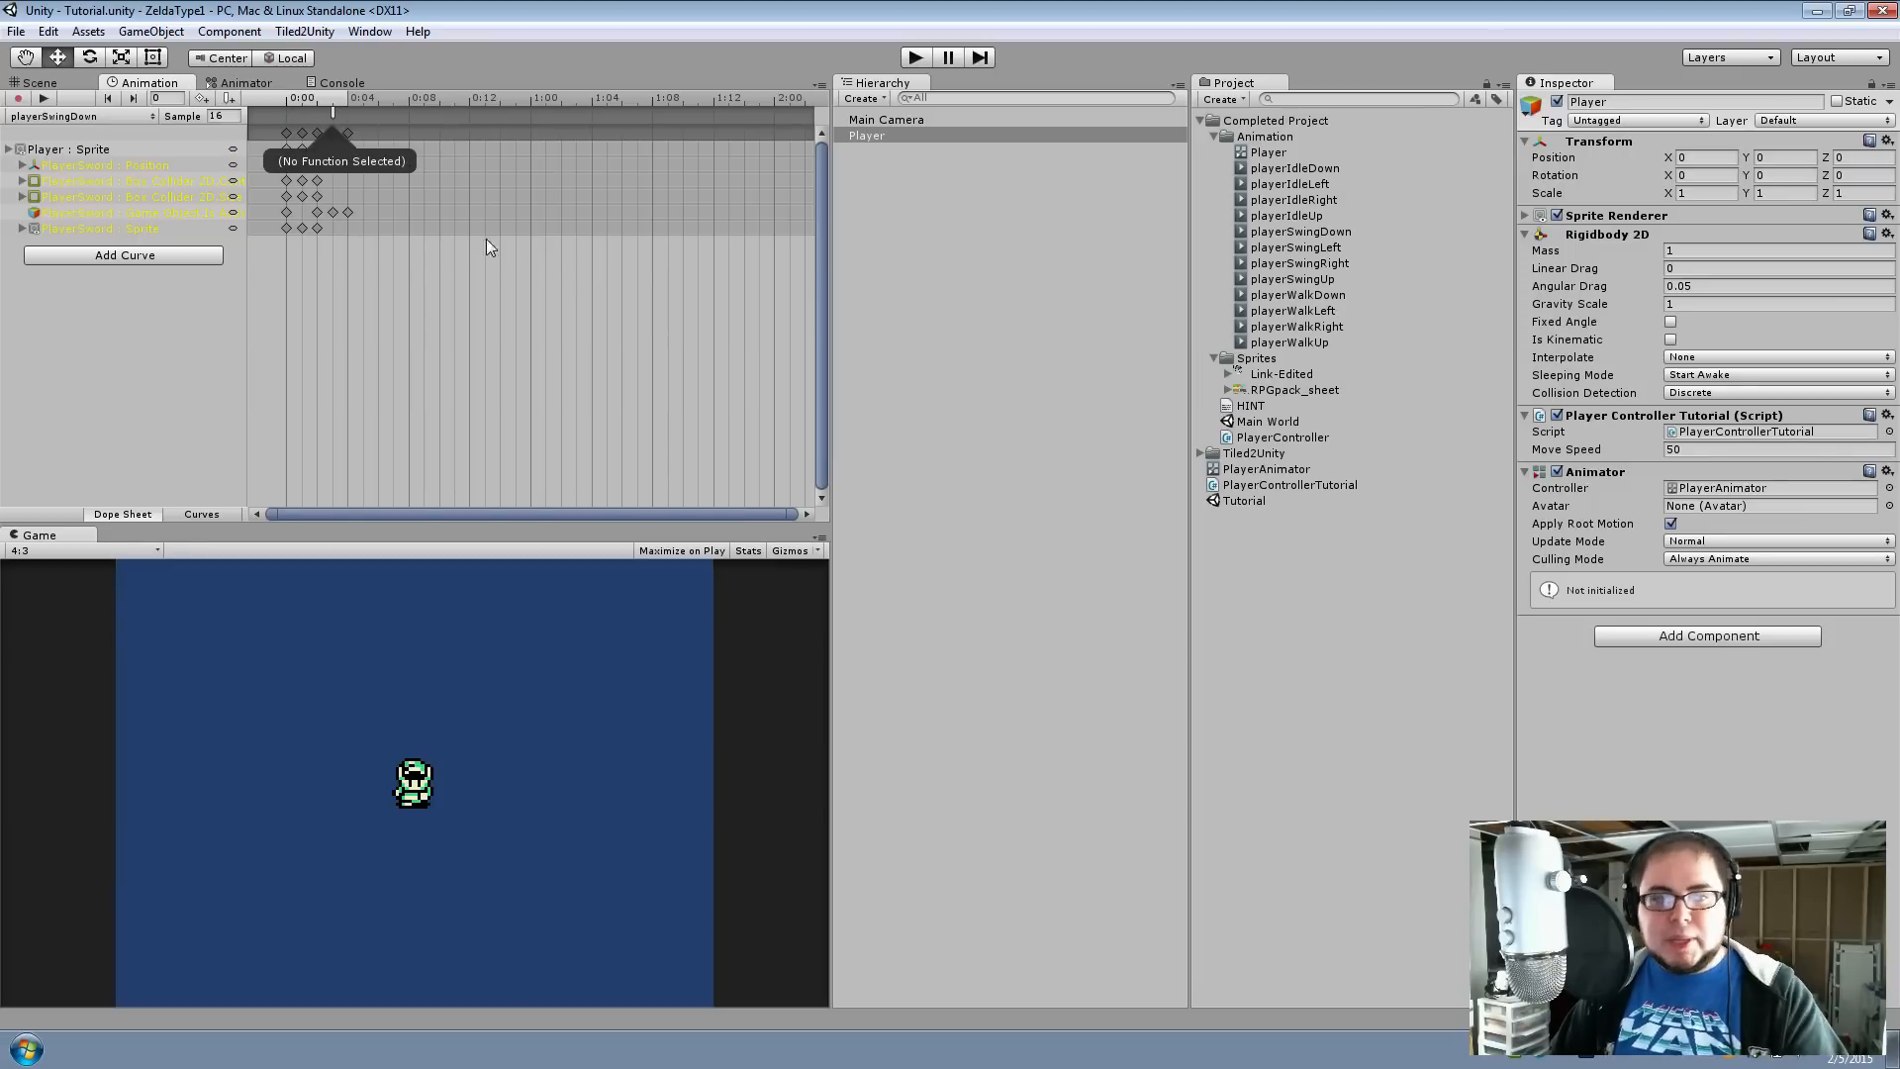
{"action": "key", "text": "alt+Tab"}
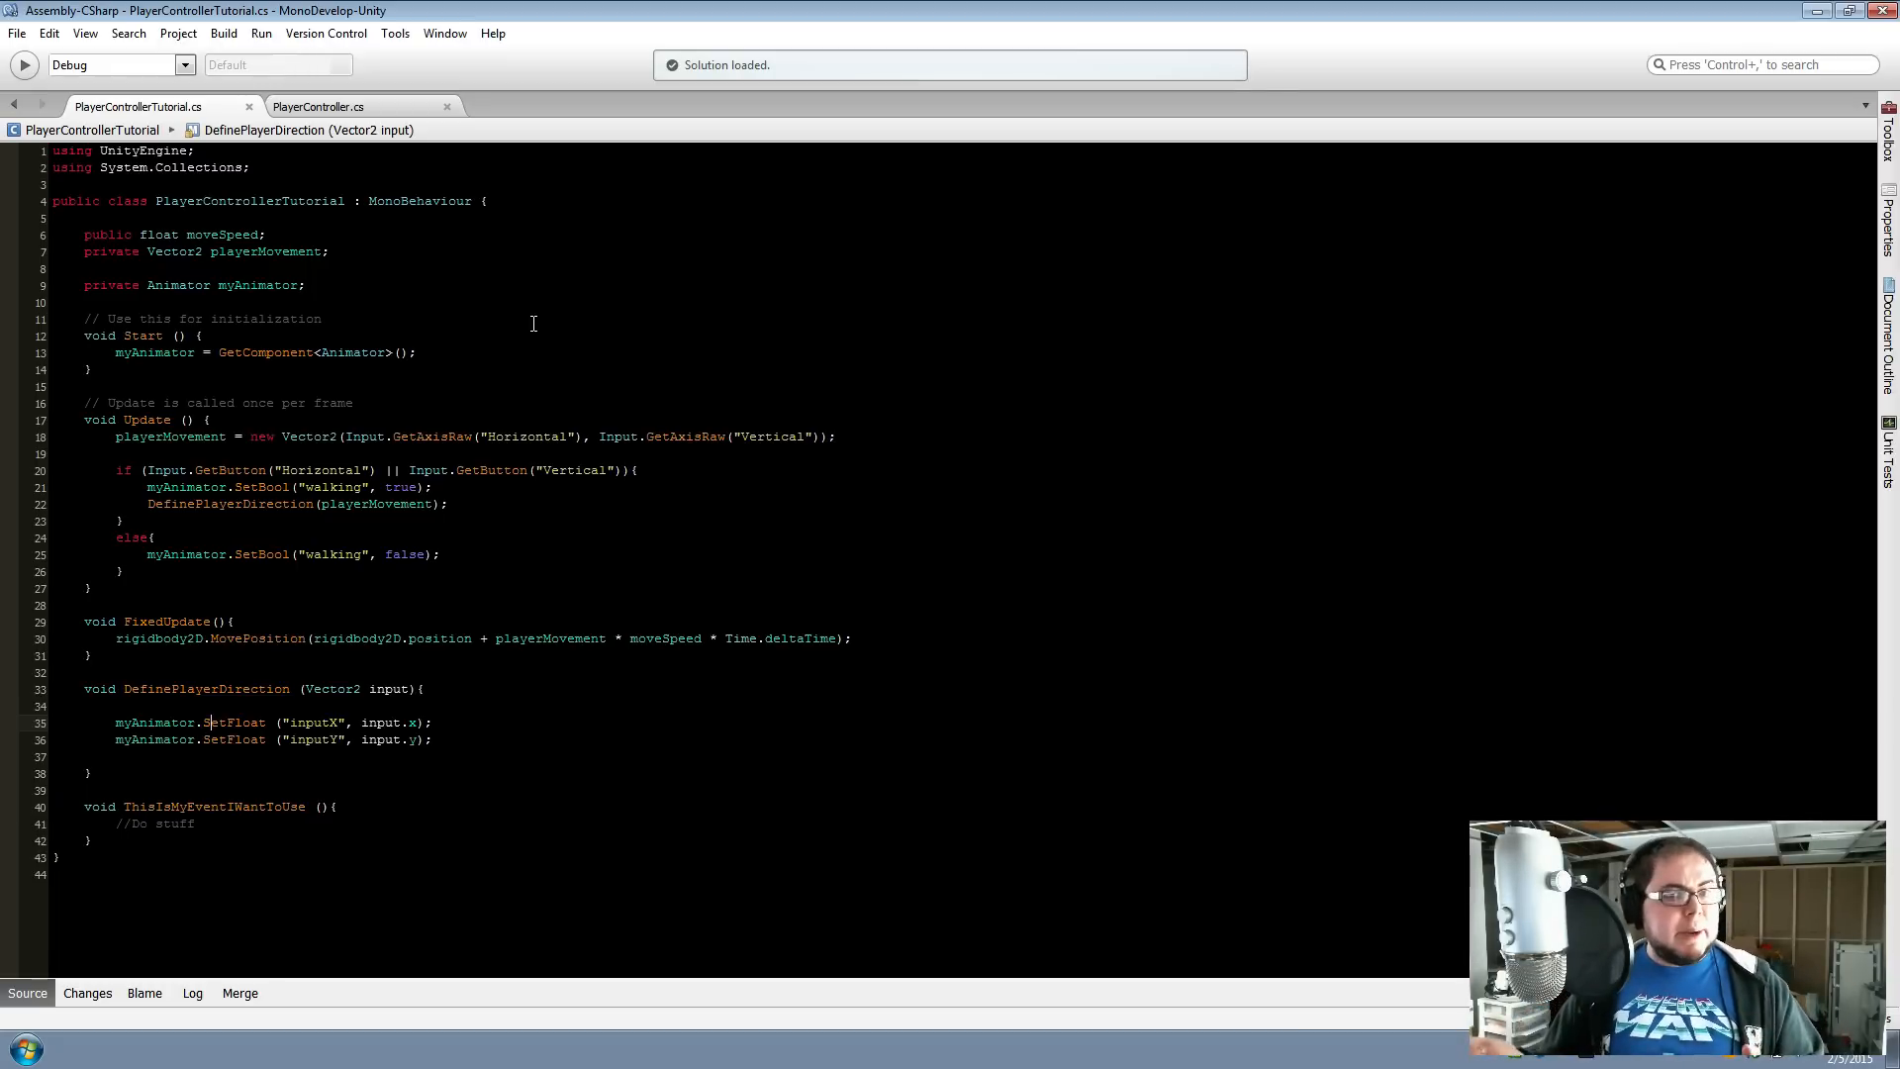
Add the comment //canMove = true; beneath //Do stuff in ThisIsMyEventIWantToUse and save the script
{"action": "left_click", "coordinate": [221, 823]}
{"action": "key", "text": "Return"}
{"action": "type", "text": "//"}
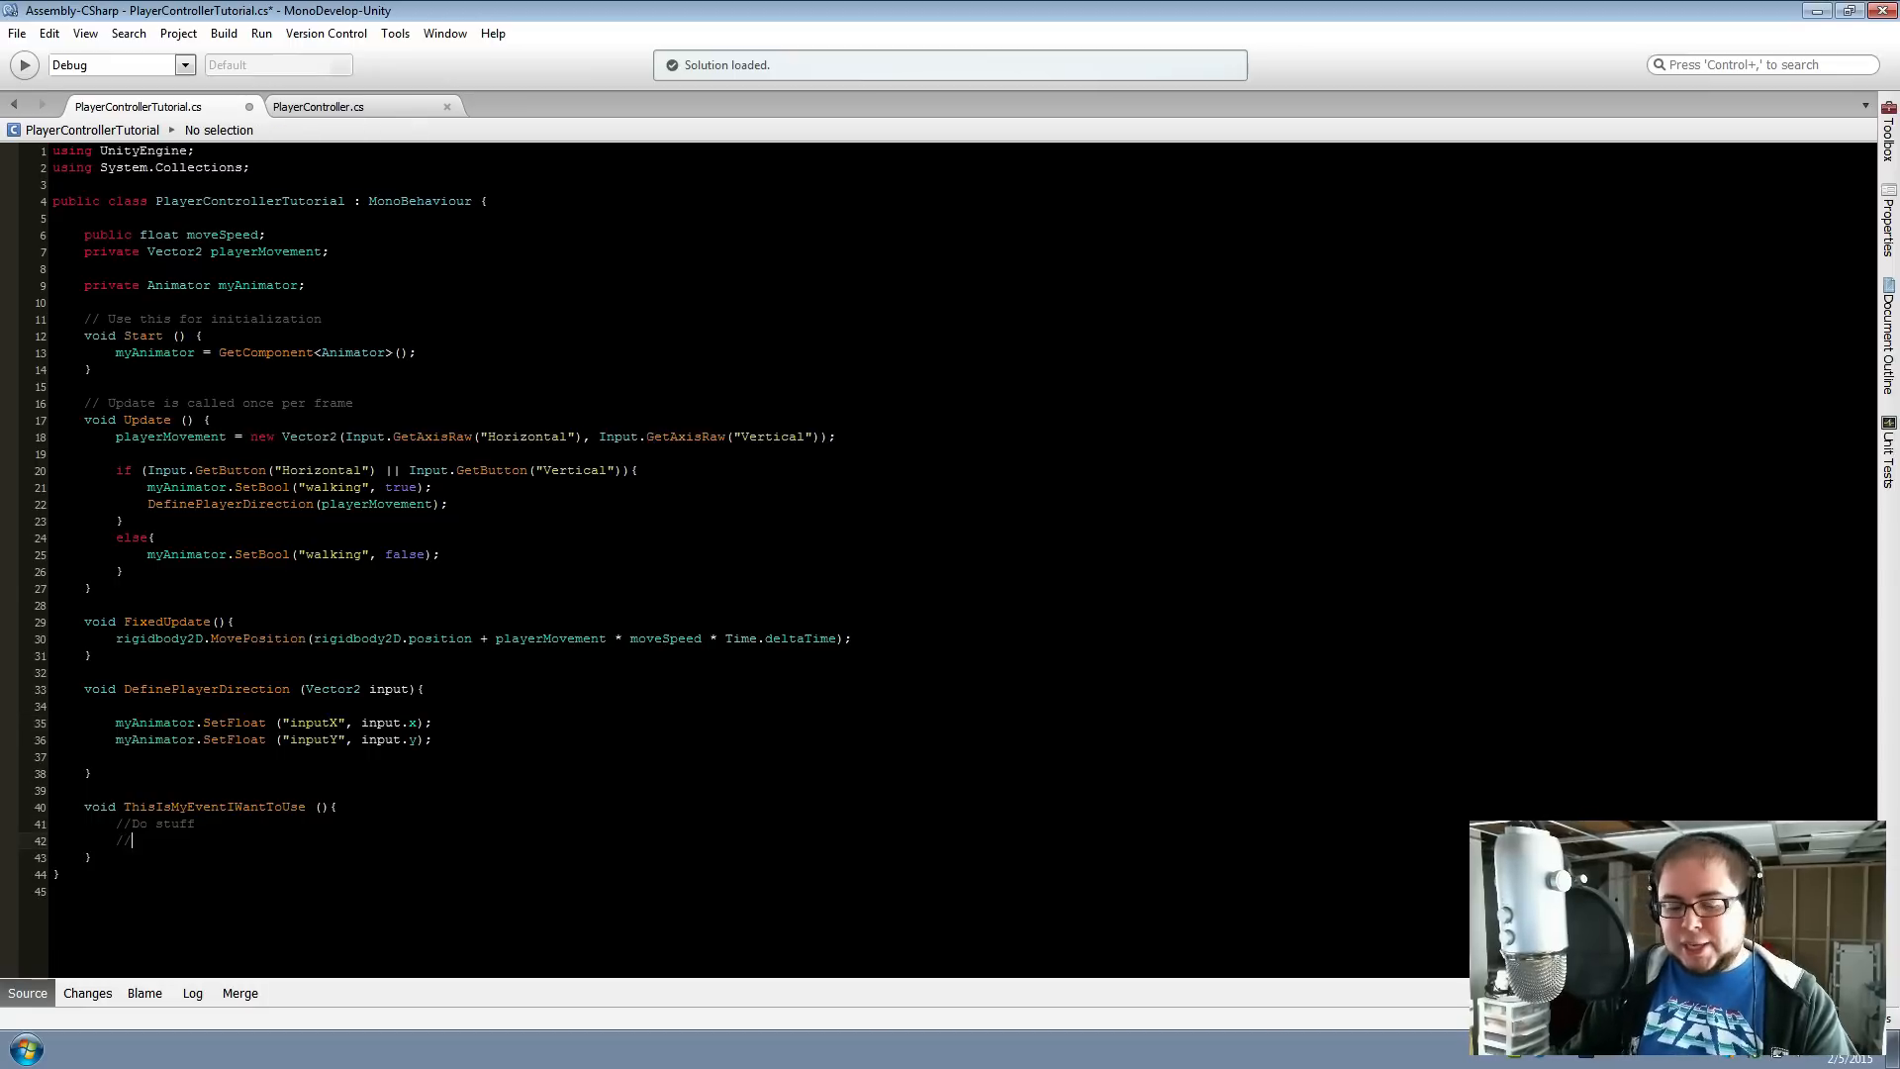
{"action": "type", "text": "canMove = "}
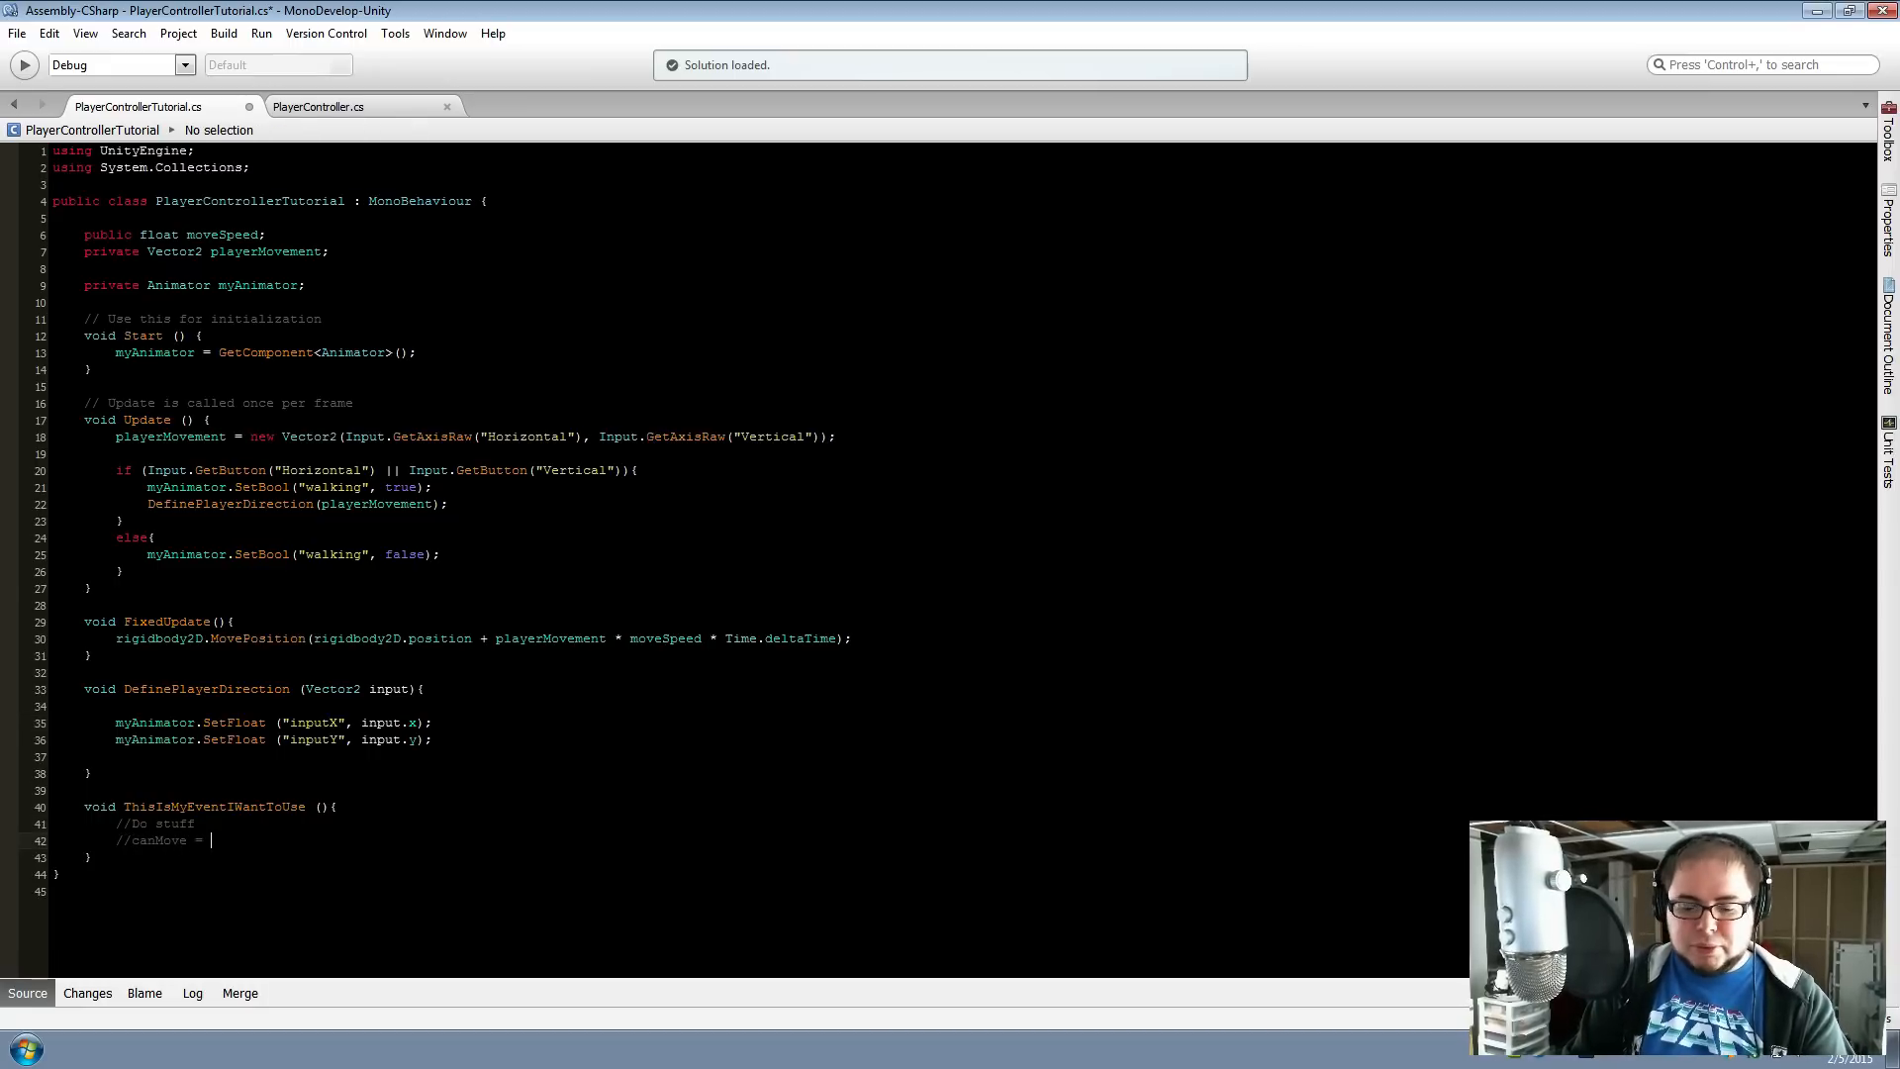
{"action": "type", "text": "truie;"}
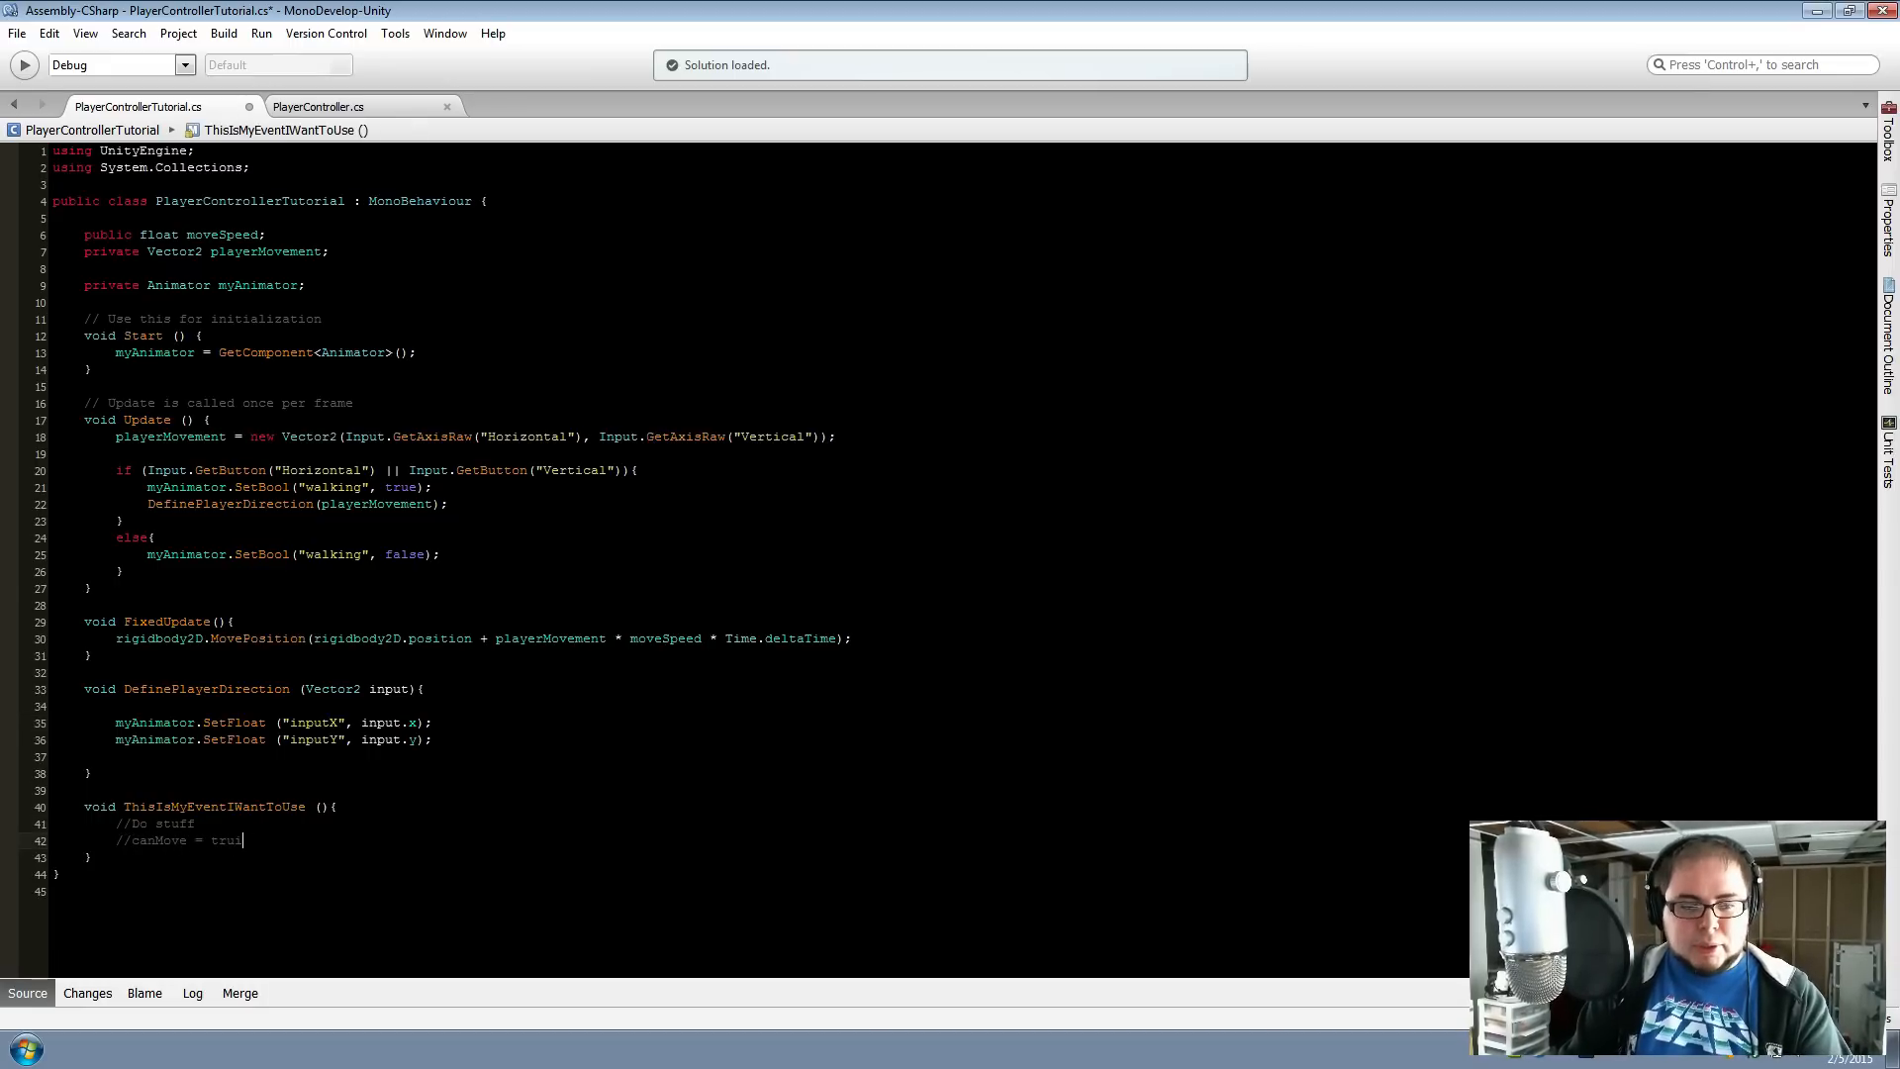
{"action": "key", "text": "BackSpace"}
{"action": "type", "text": "e;"}
{"action": "key", "text": "ctrl+s"}
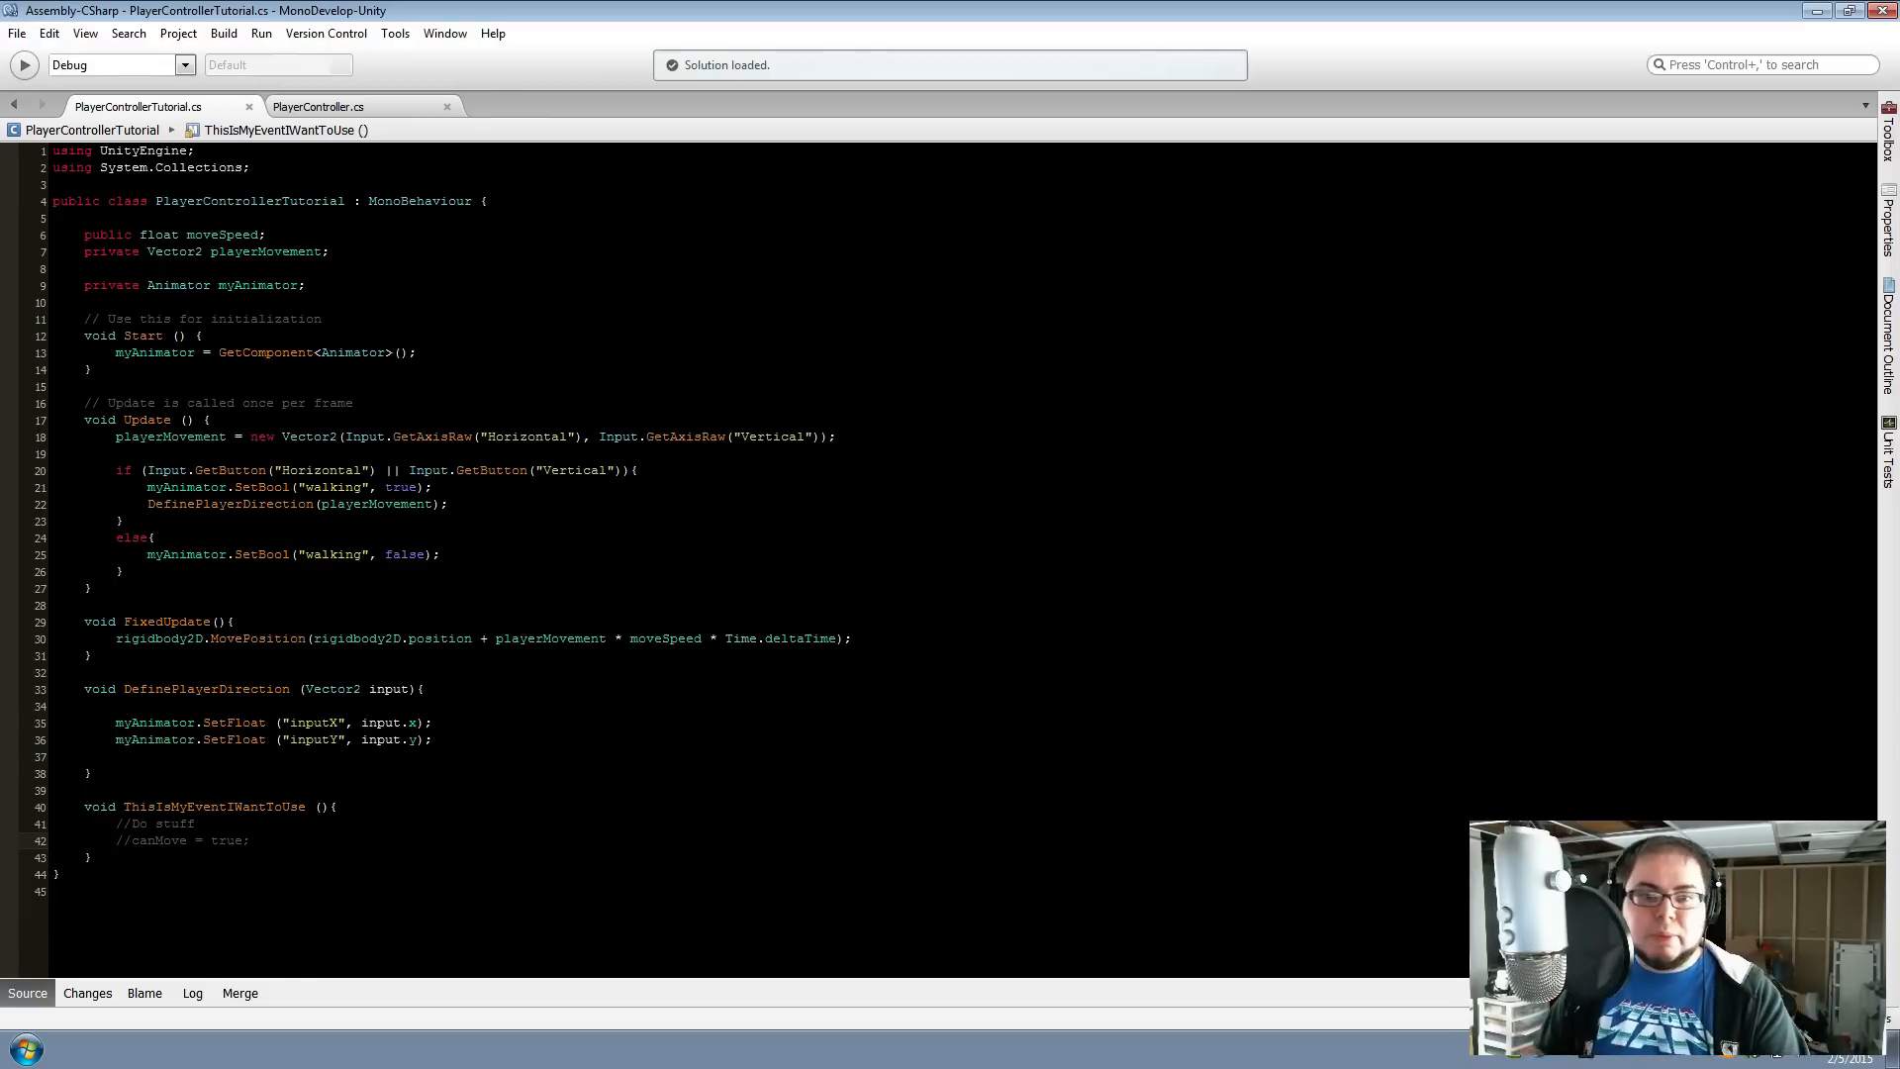
In Unity, add an animation event to playerSwingDown that calls ThisIsMyEventIWantToUse ( ) and place it on the last keyframe at 0:04
{"action": "key", "text": "alt+Tab"}
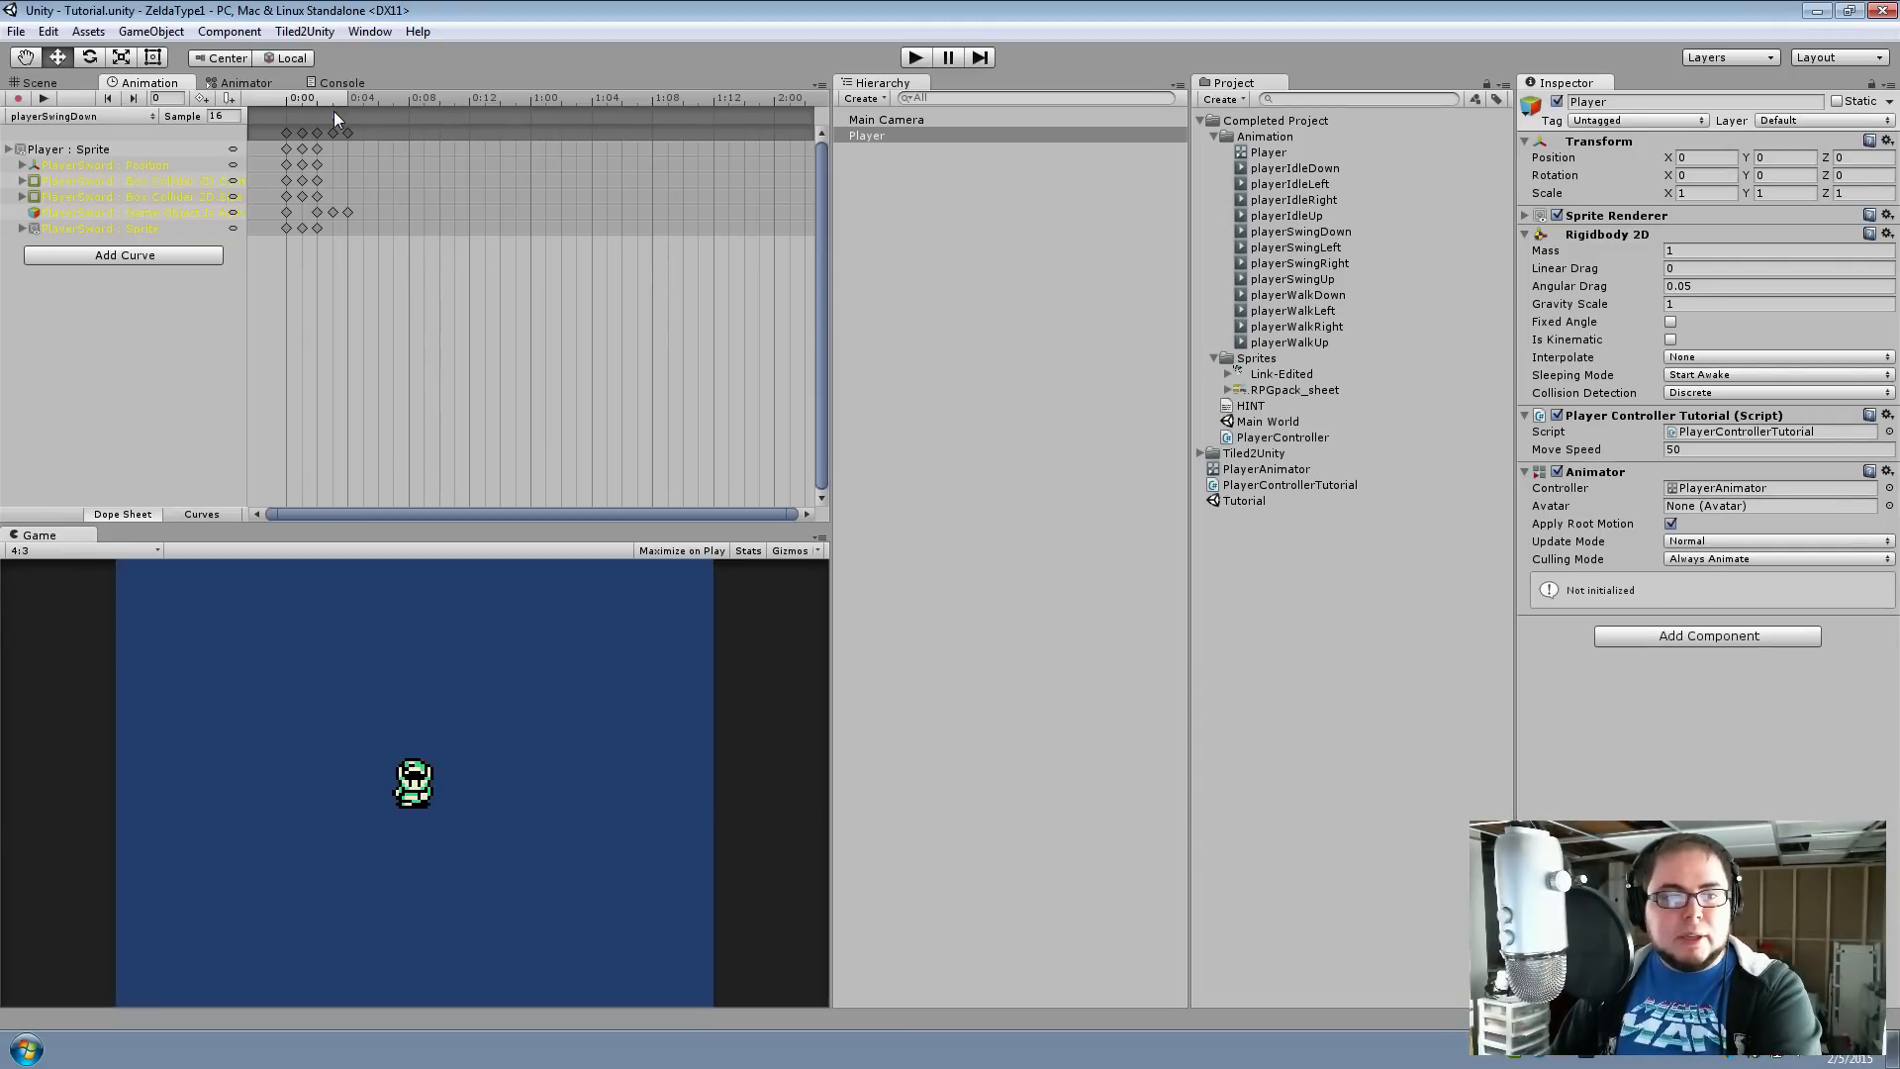
{"action": "left_click", "coordinate": [230, 99]}
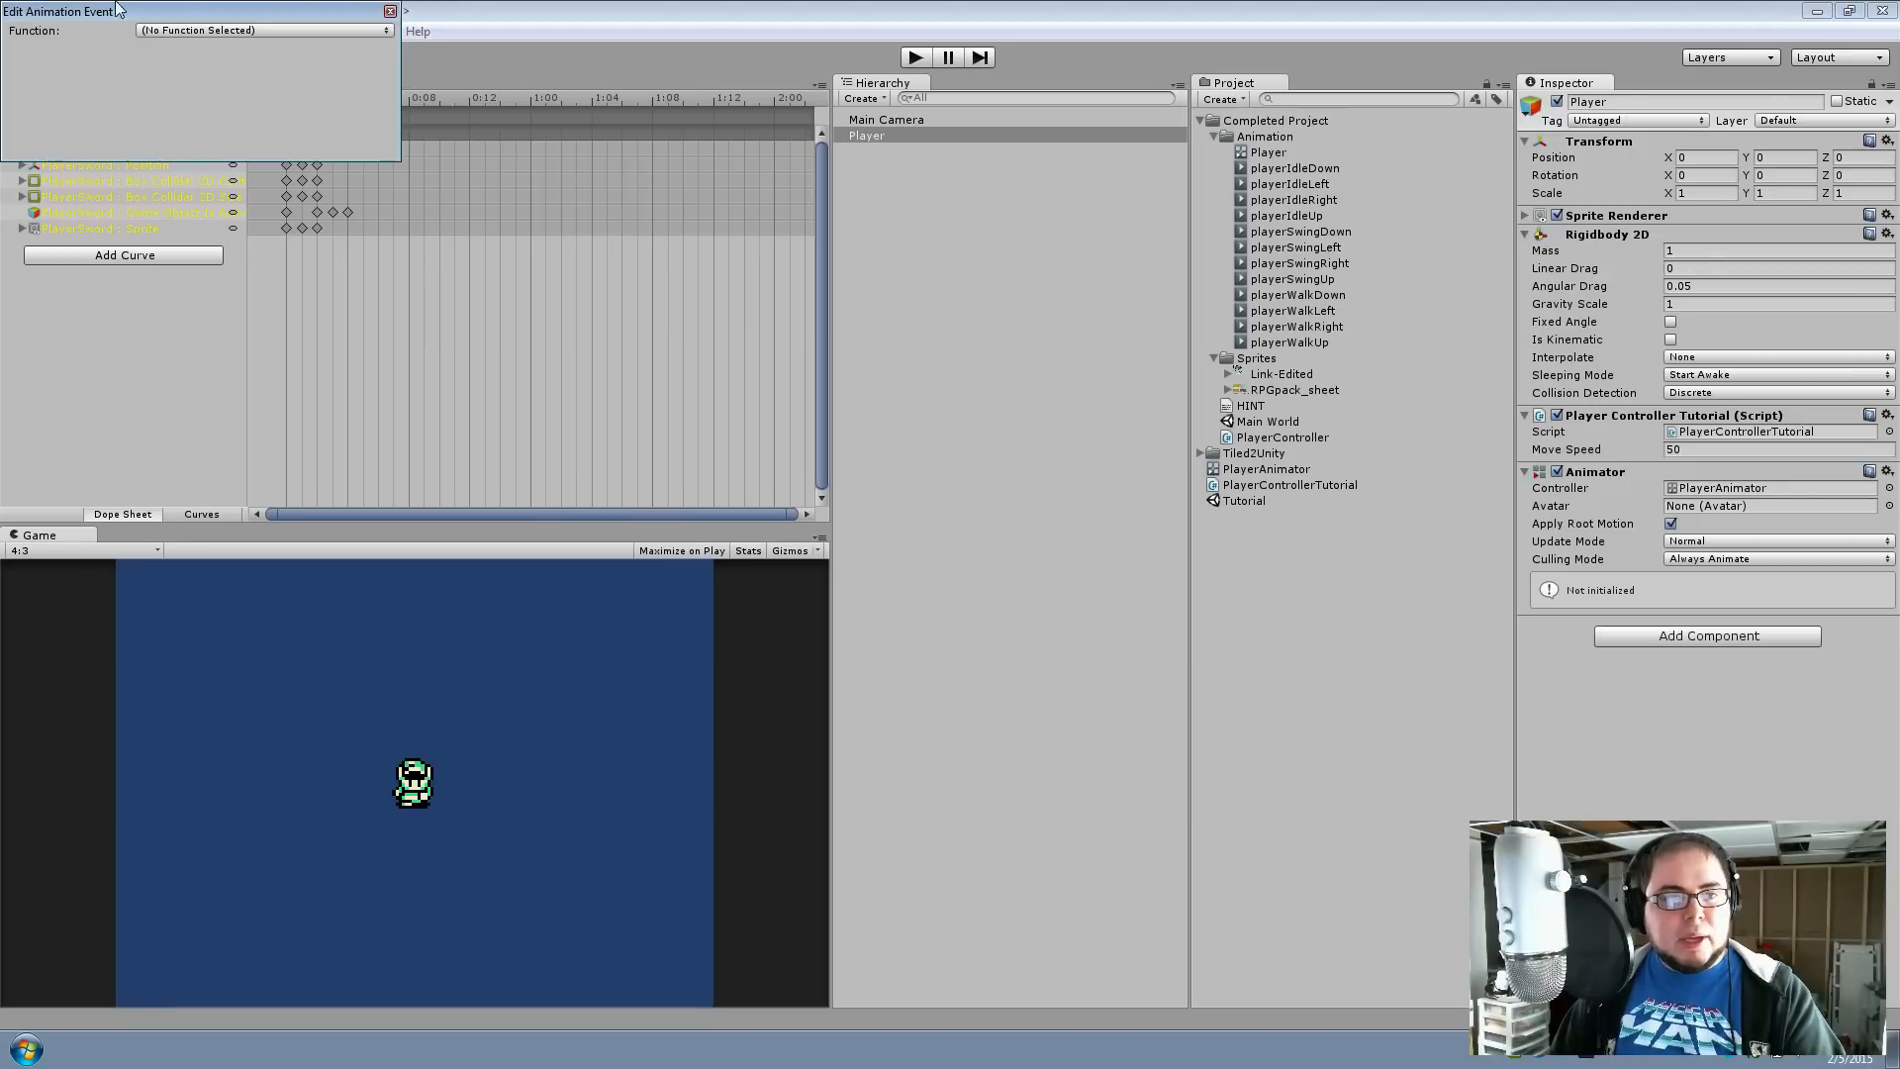
{"action": "left_click_drag", "start_coordinate": [116, 7], "coordinate": [455, 148]}
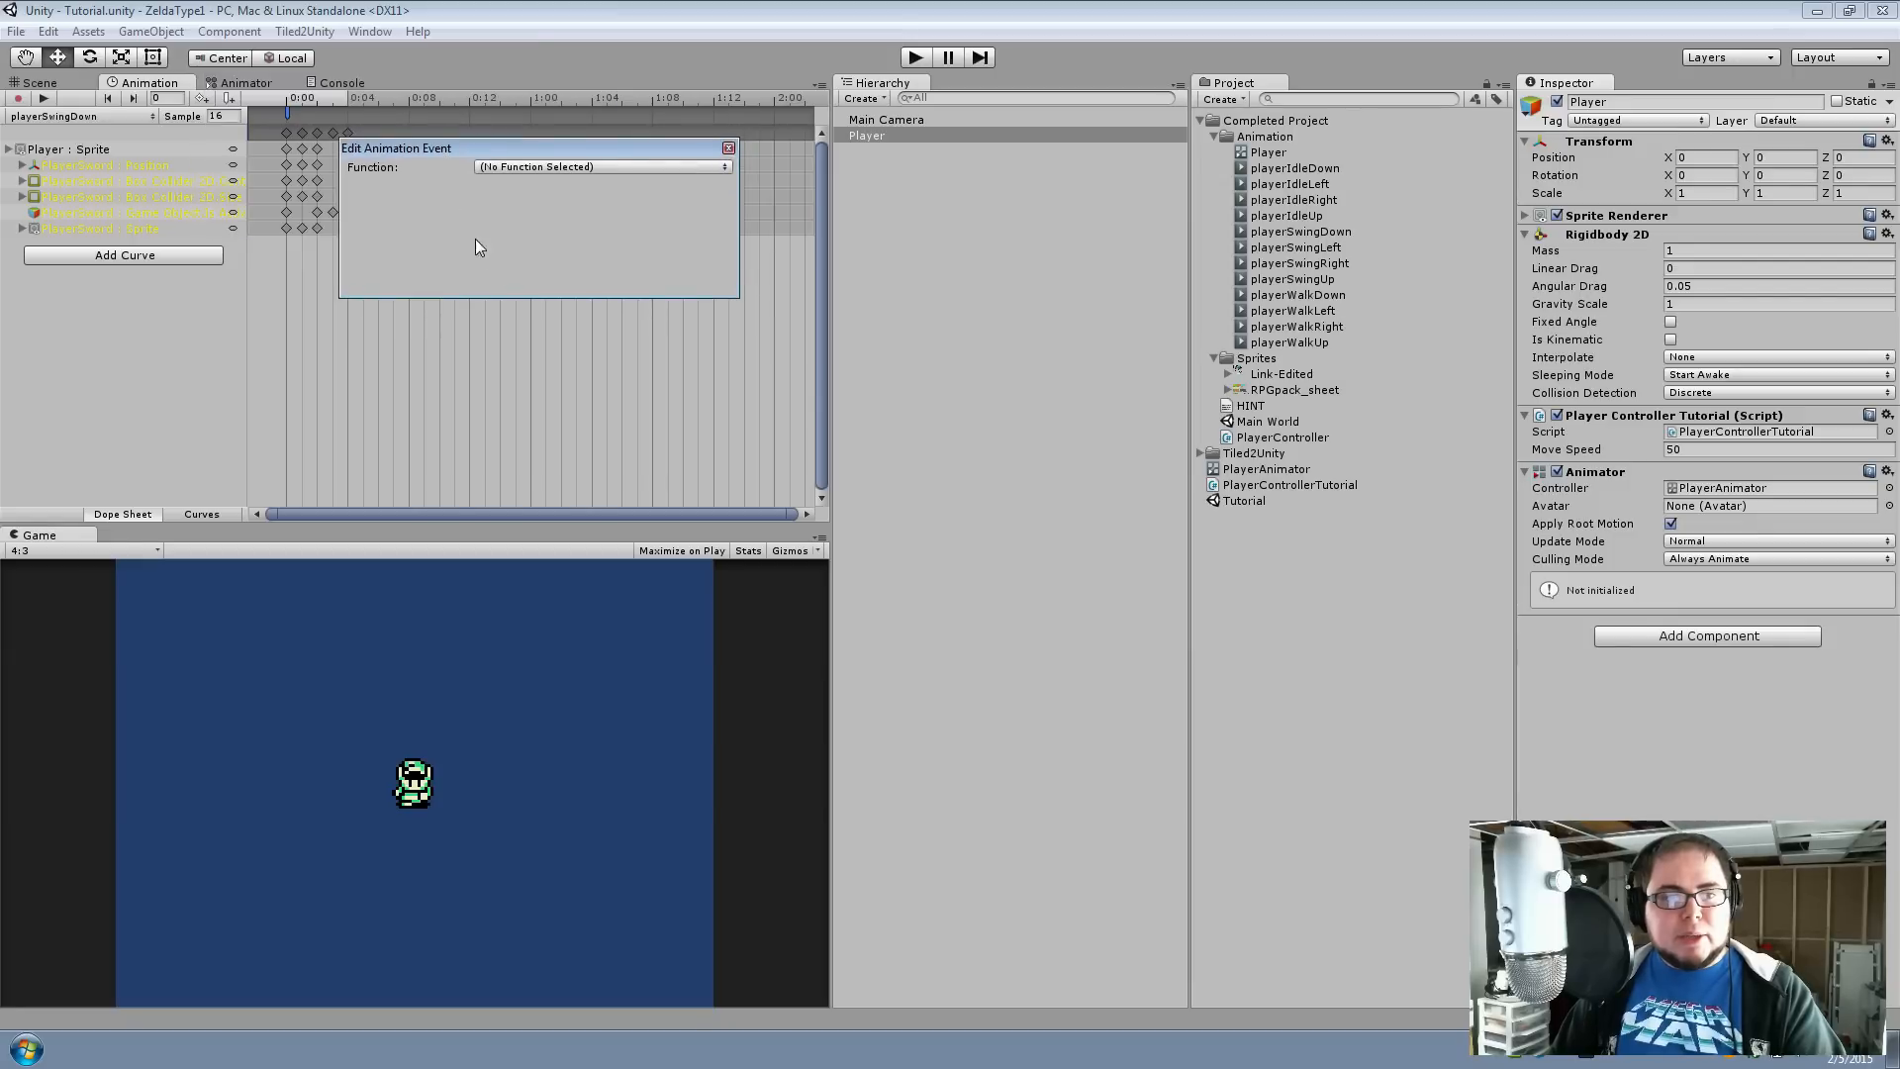
{"action": "left_click", "coordinate": [582, 169]}
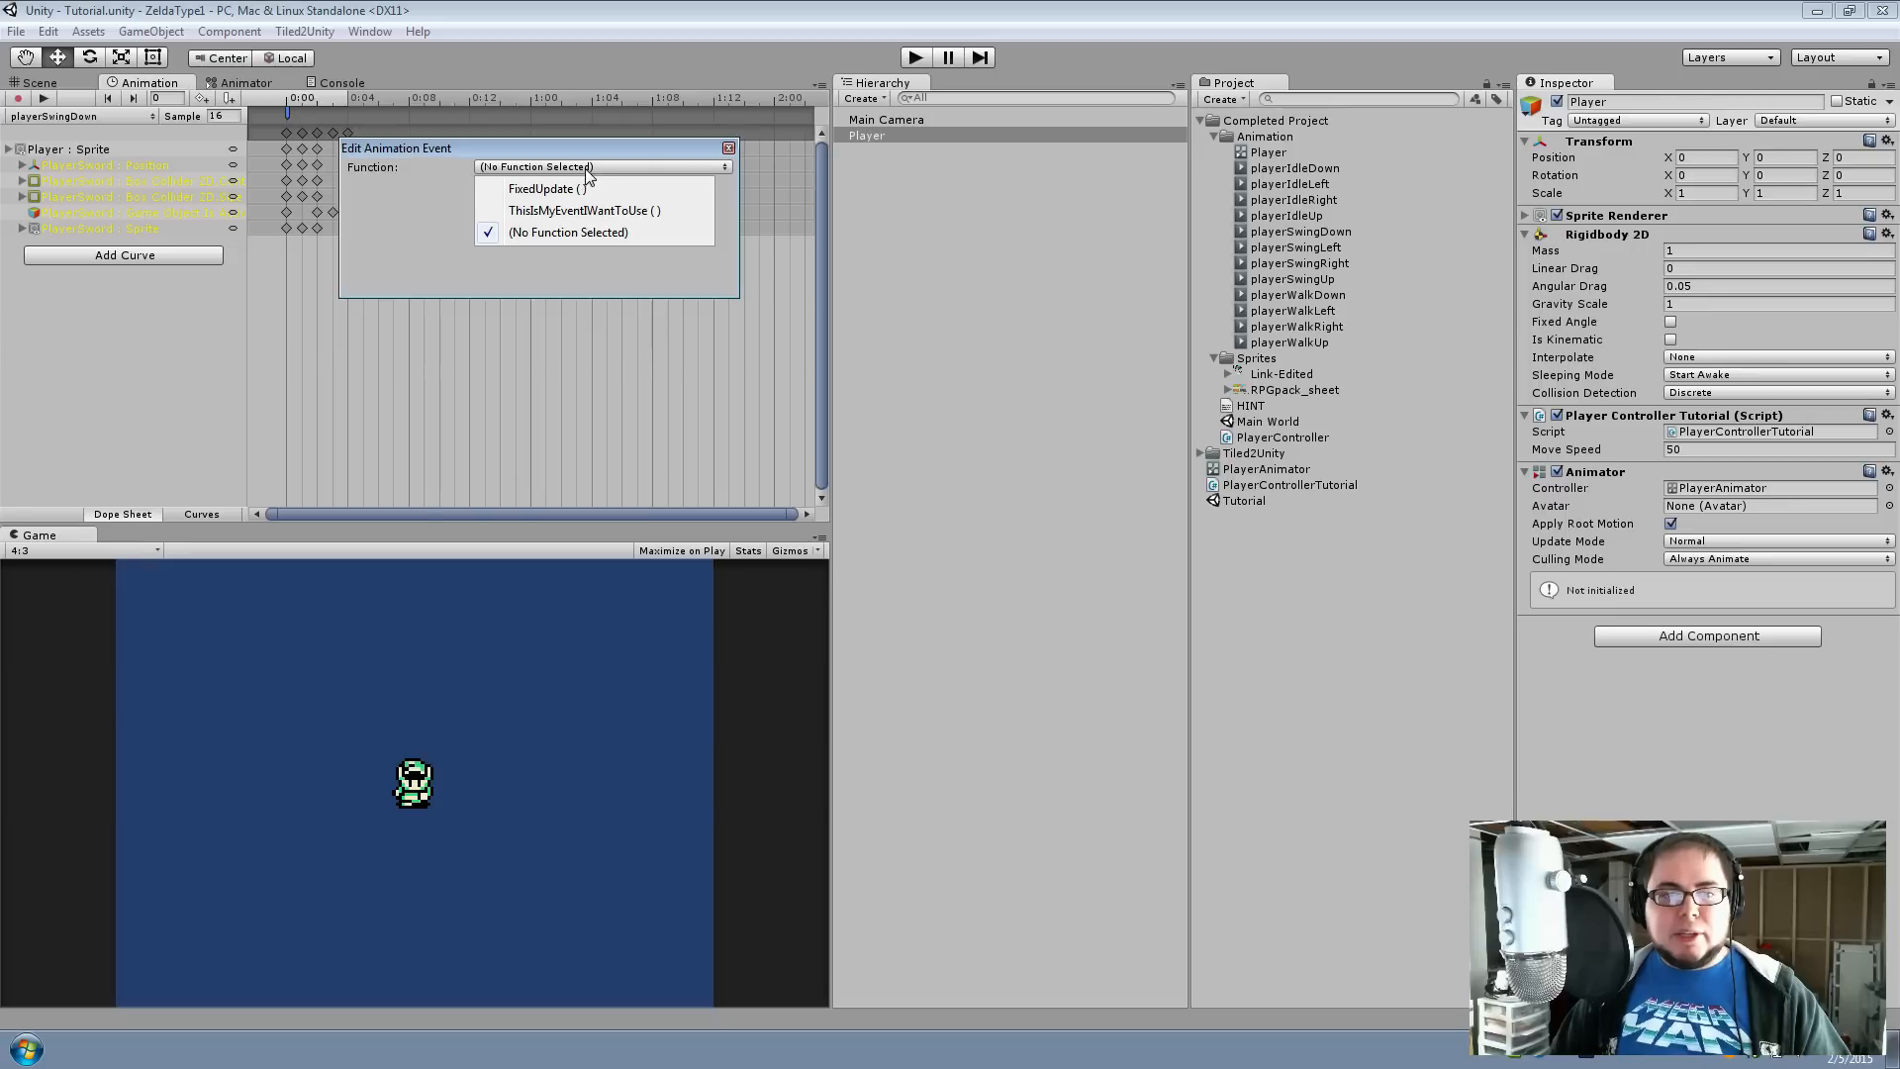
{"action": "left_click", "coordinate": [664, 229]}
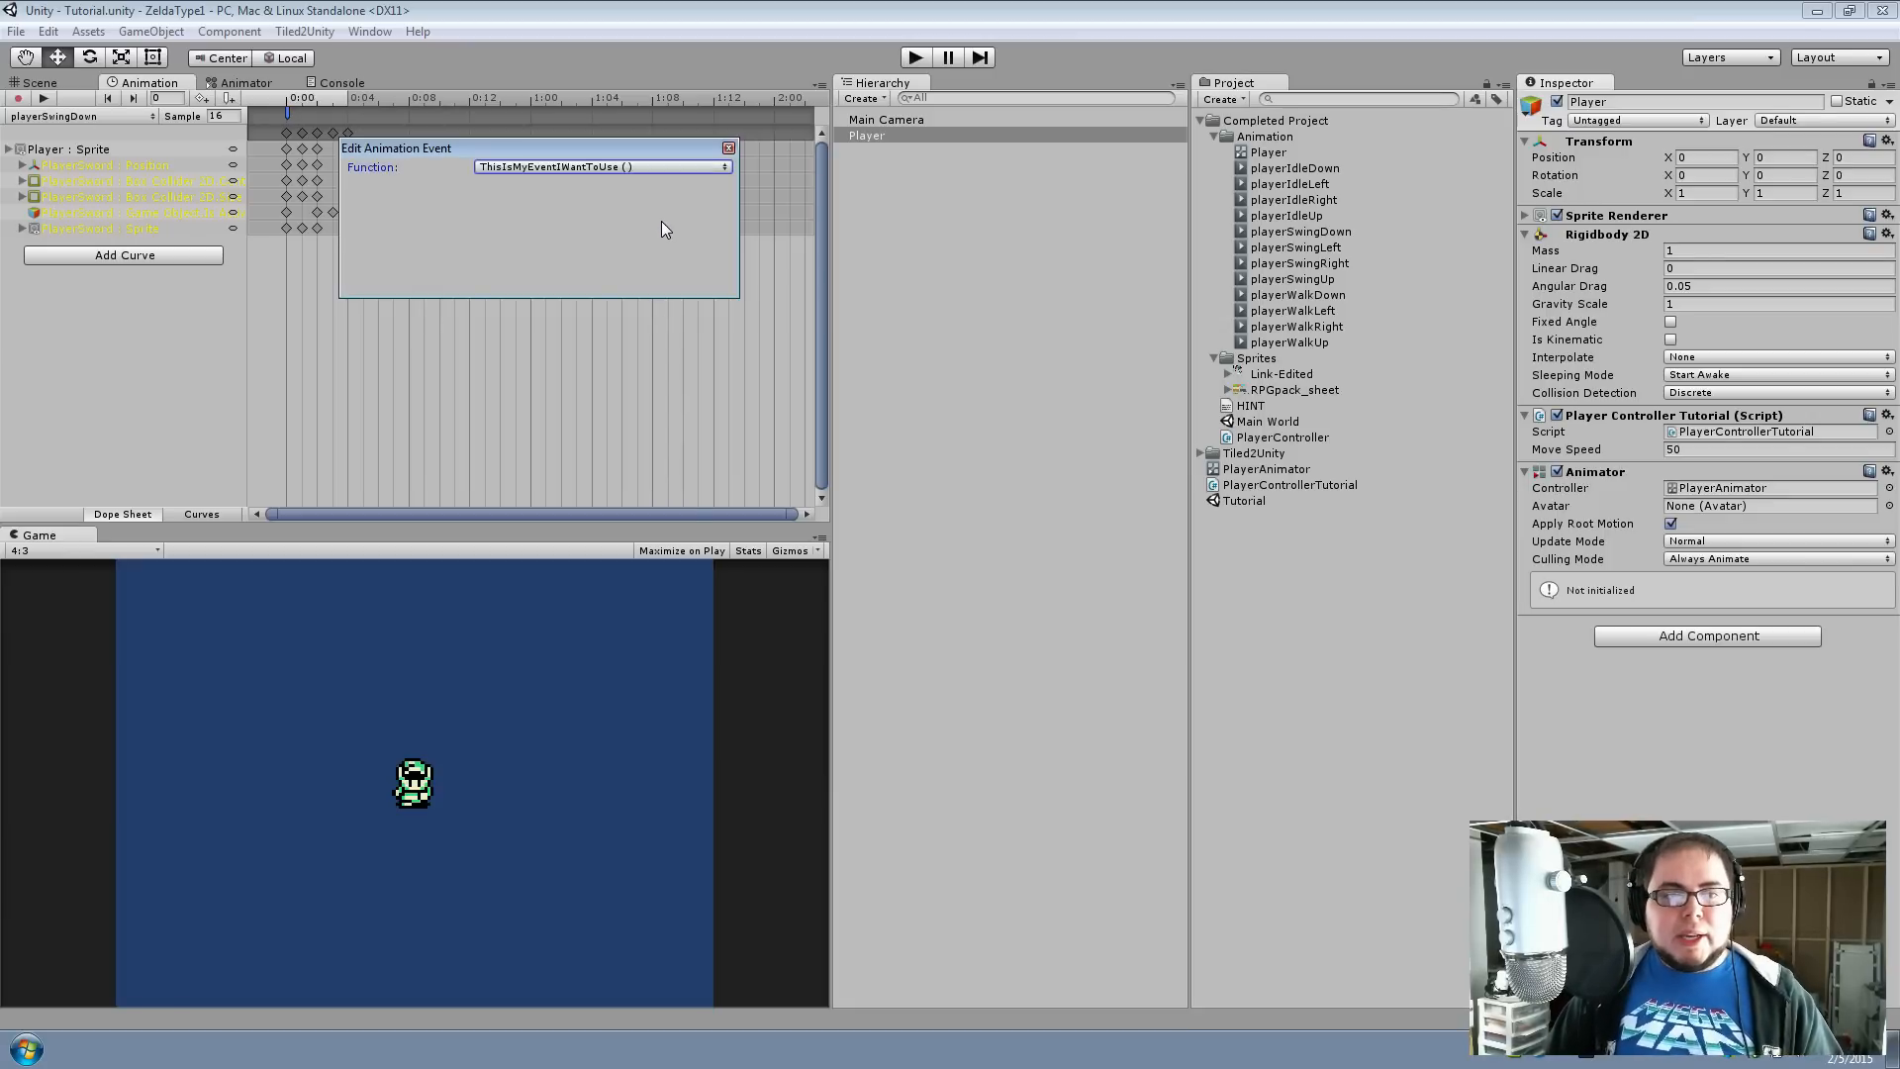
{"action": "left_click", "coordinate": [728, 150]}
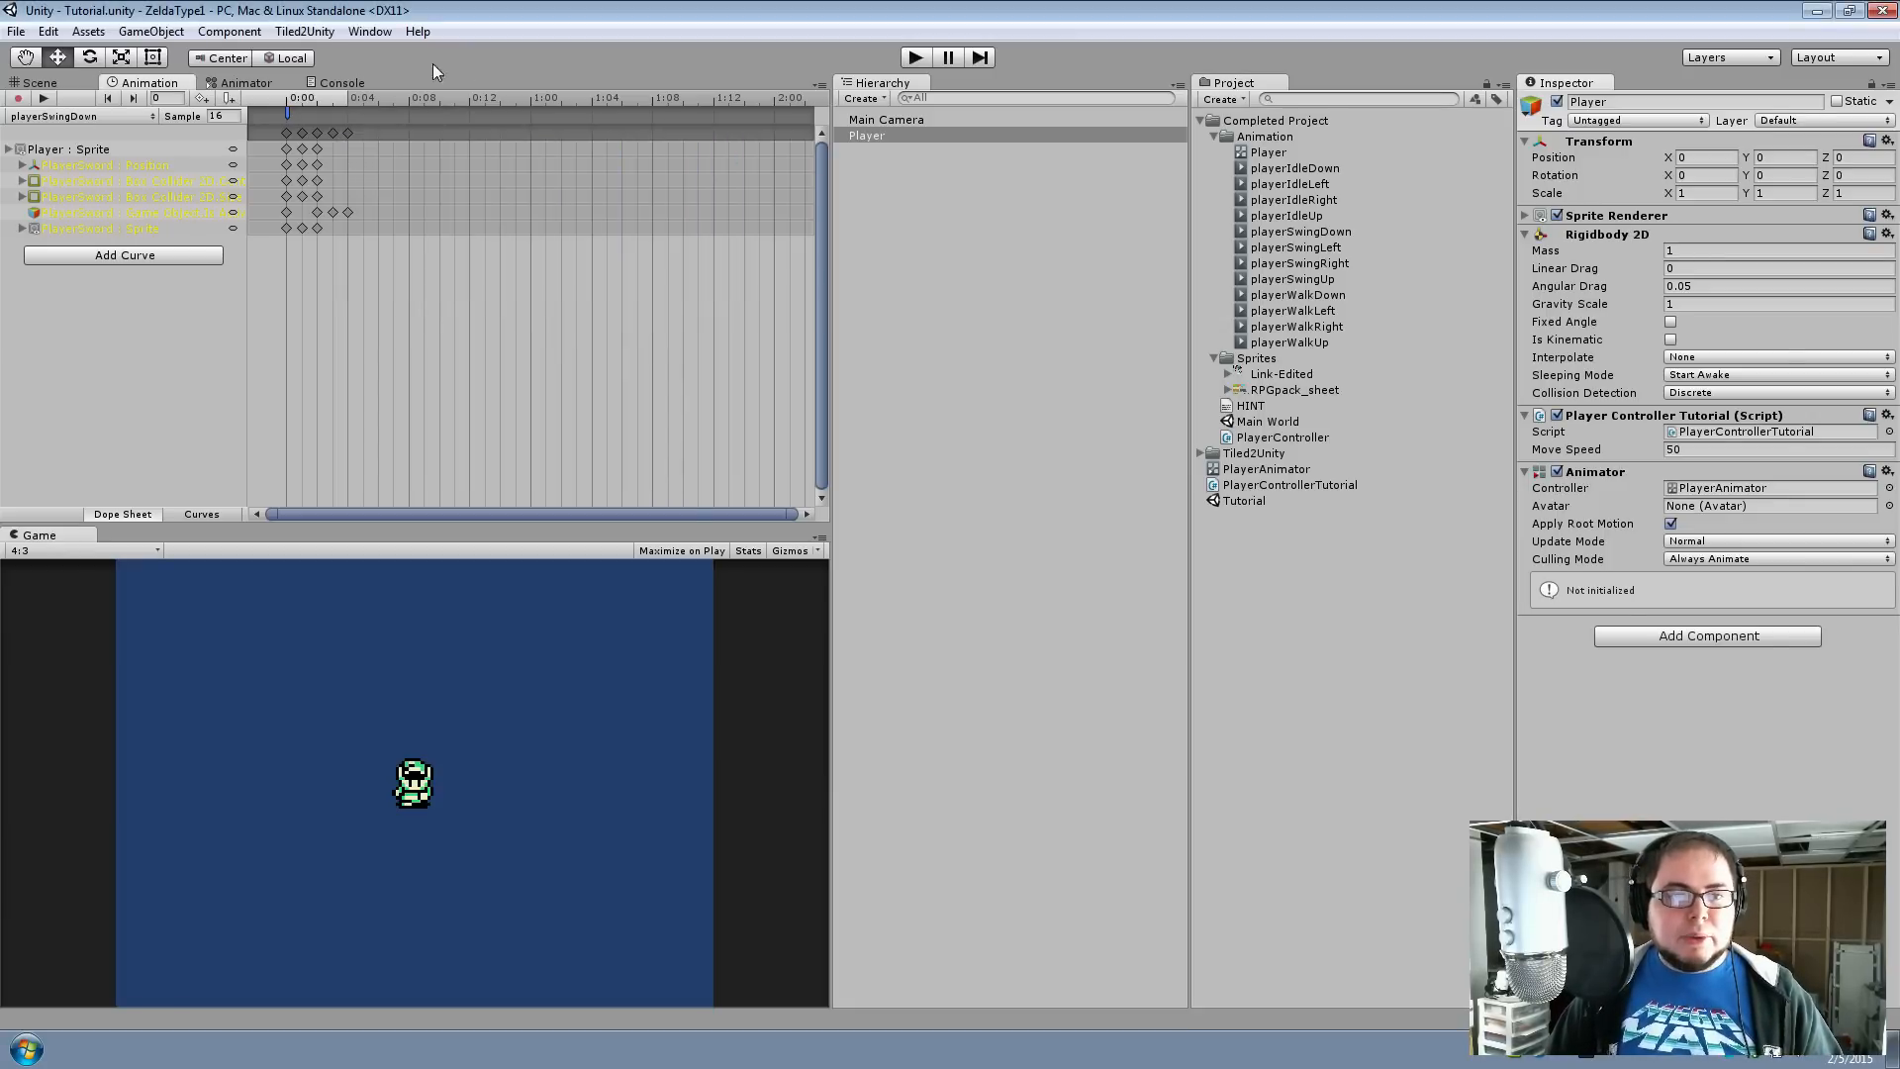
{"action": "left_click_drag", "start_coordinate": [293, 116], "coordinate": [334, 113]}
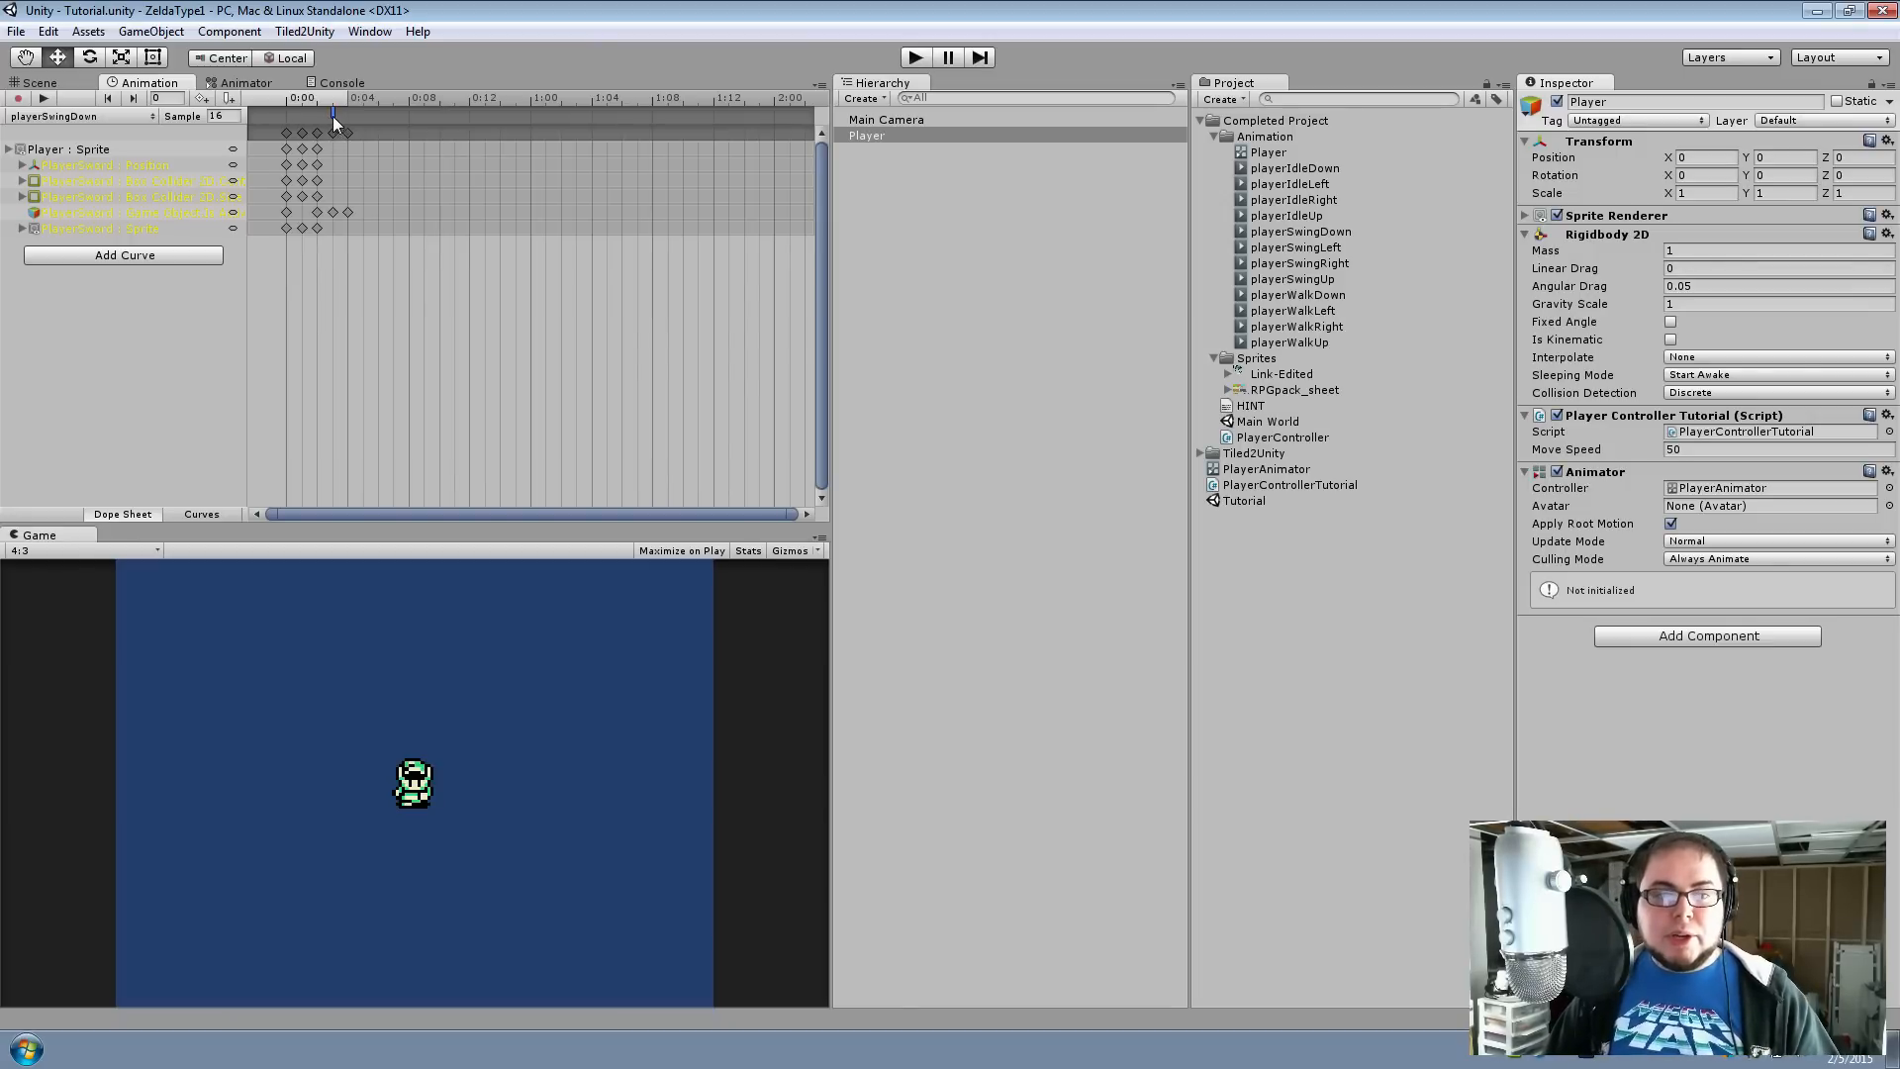
{"action": "left_click_drag", "start_coordinate": [332, 113], "coordinate": [347, 118]}
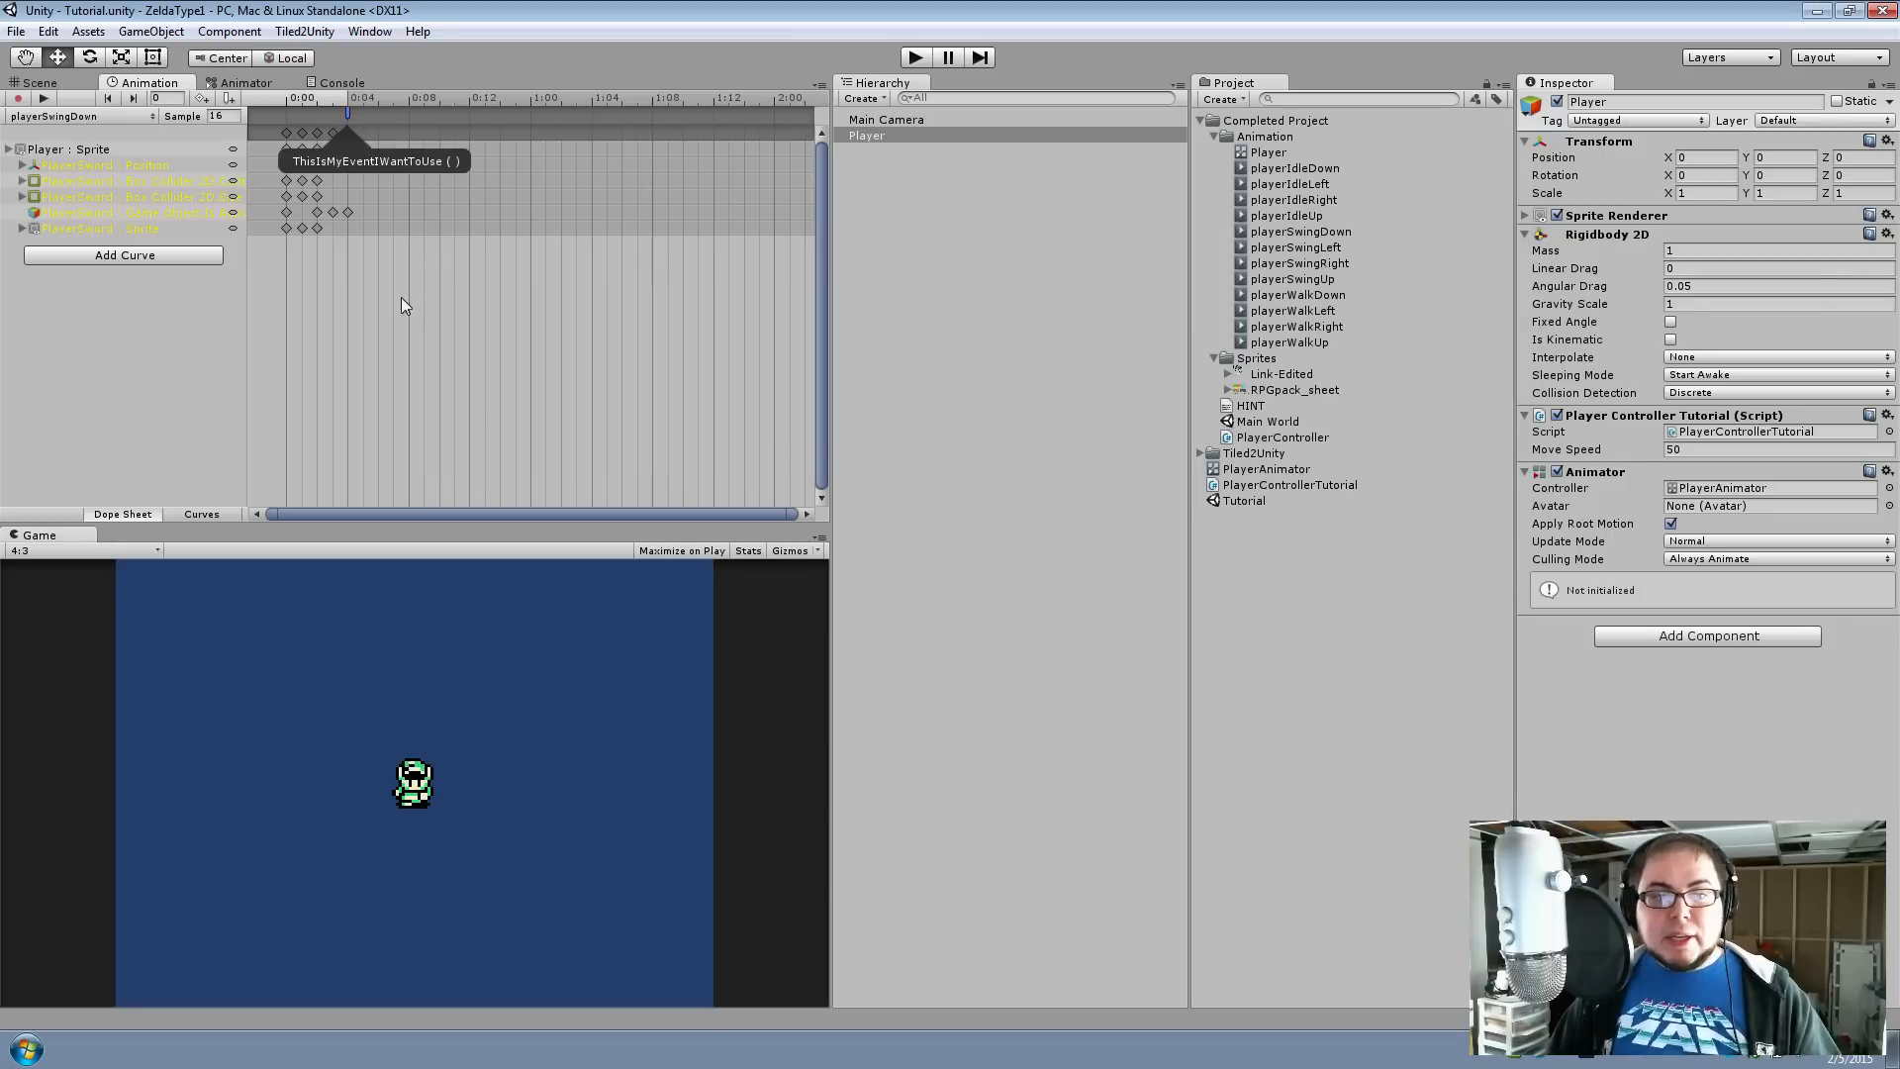